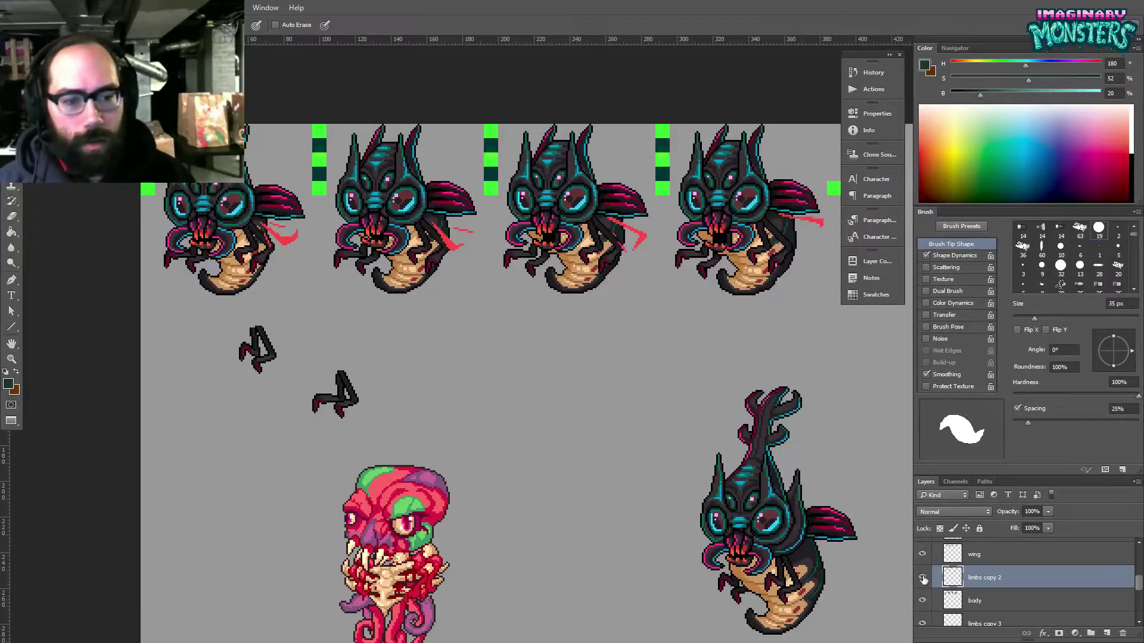
# - Show the Timeline and magnify its frame scale two levels below the row of queen sprites
pyautogui.click(923, 579)
pyautogui.moveTo(626, 400); pyautogui.dragTo(595, 430)
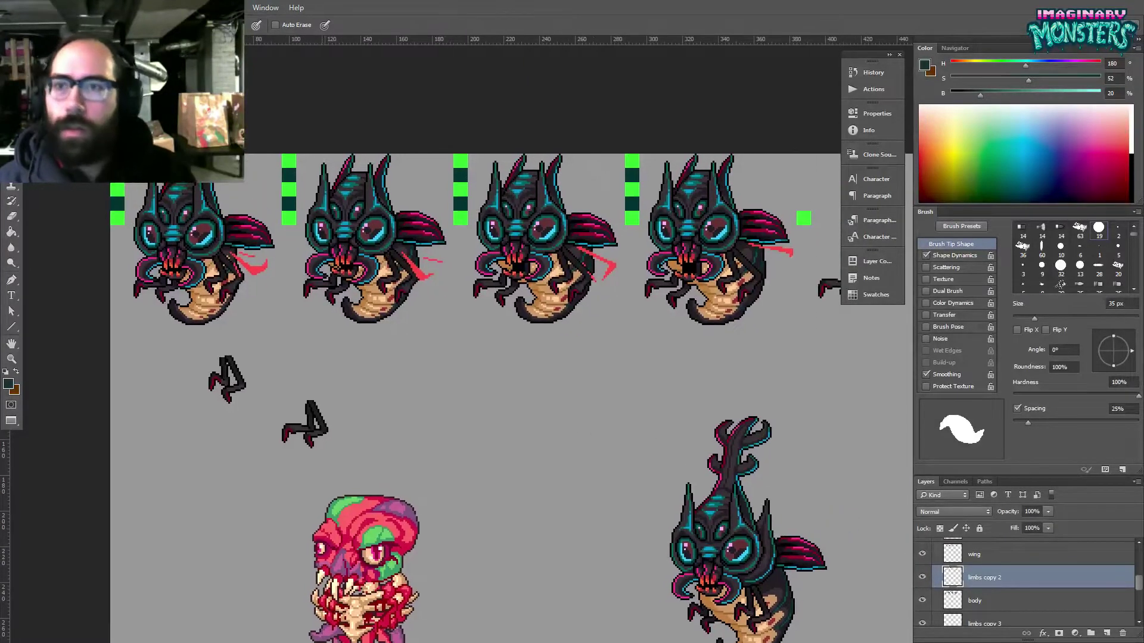
pyautogui.click(265, 8)
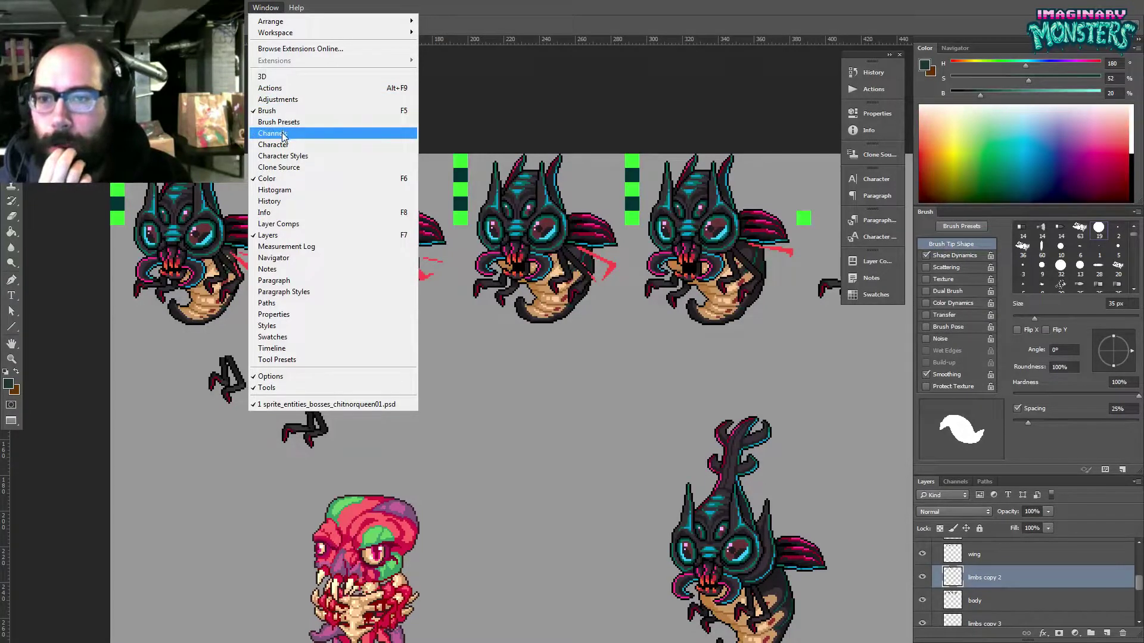
pyautogui.click(276, 349)
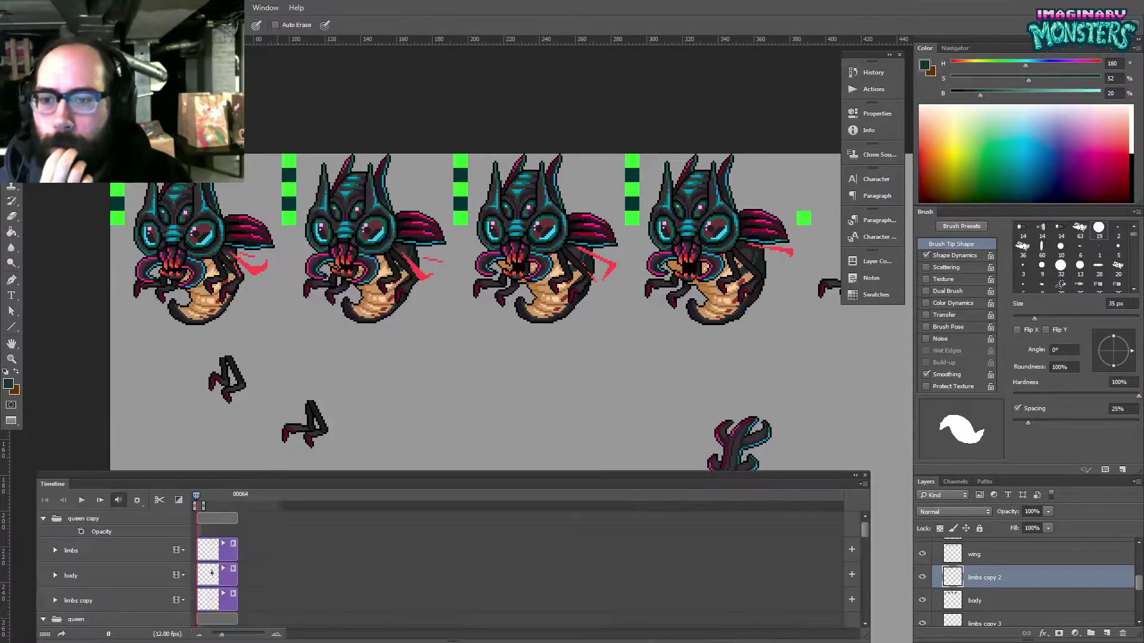
pyautogui.click(276, 635)
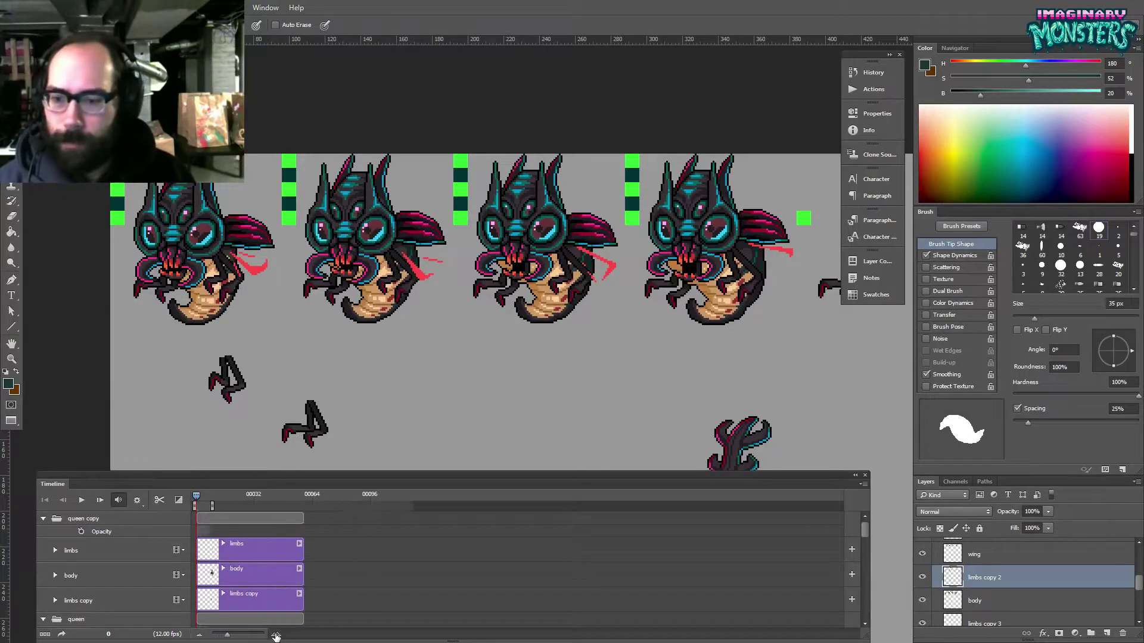
pyautogui.click(276, 635)
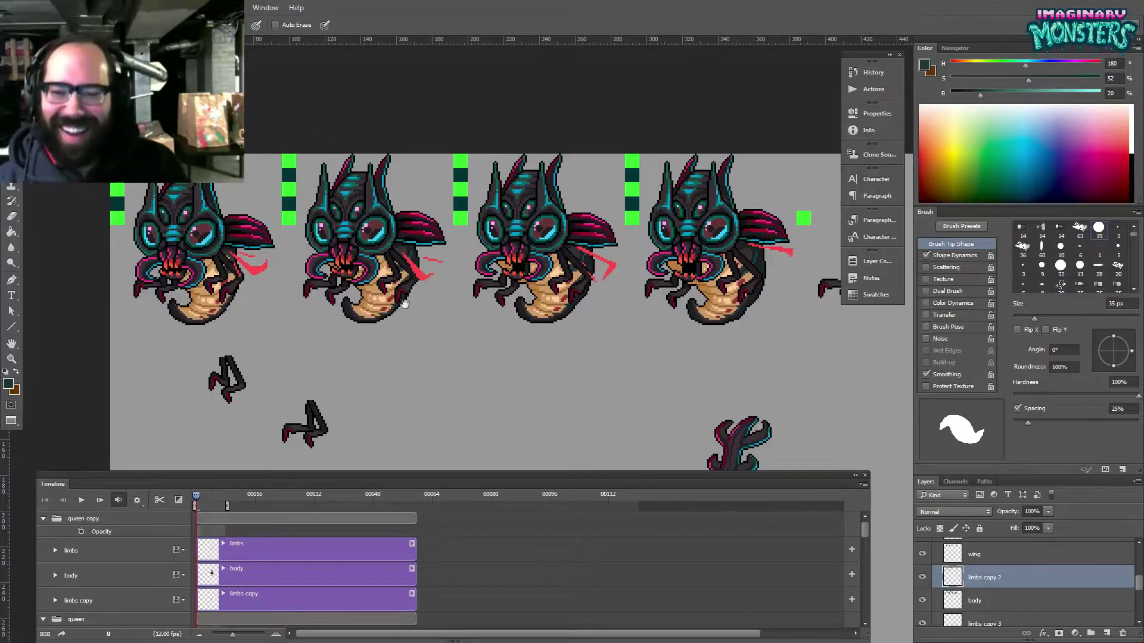
pyautogui.moveTo(394, 304); pyautogui.dragTo(417, 283)
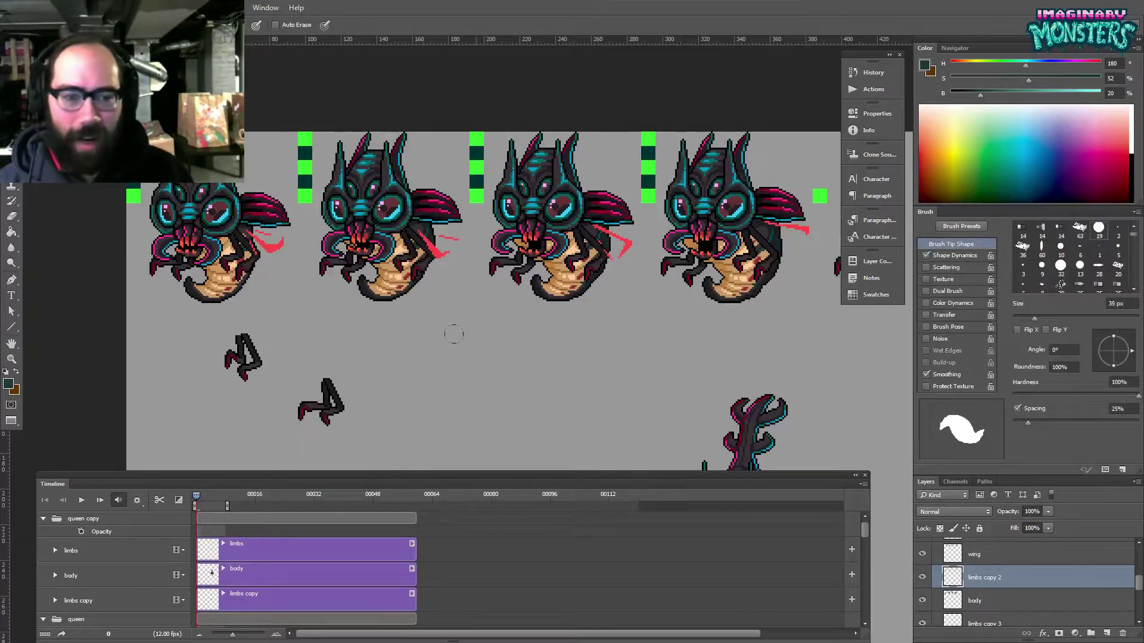
# - Turn off Shape Dynamics for the brush and shrink the colour spectrum area to enlarge the brush settings
pyautogui.click(927, 255)
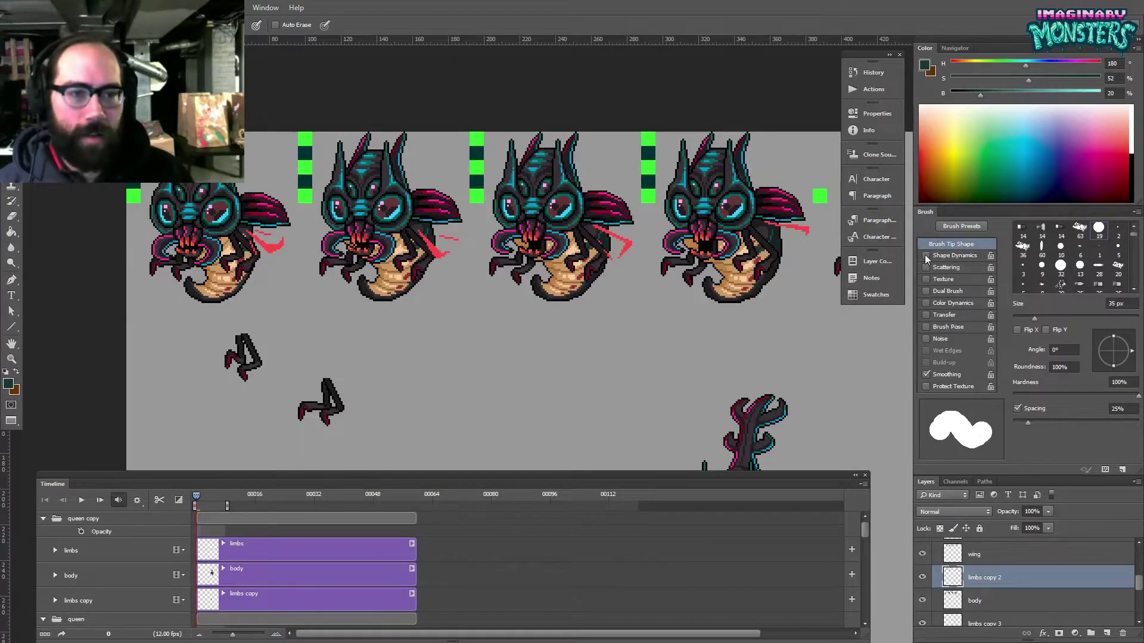
pyautogui.moveTo(950, 206); pyautogui.dragTo(934, 57)
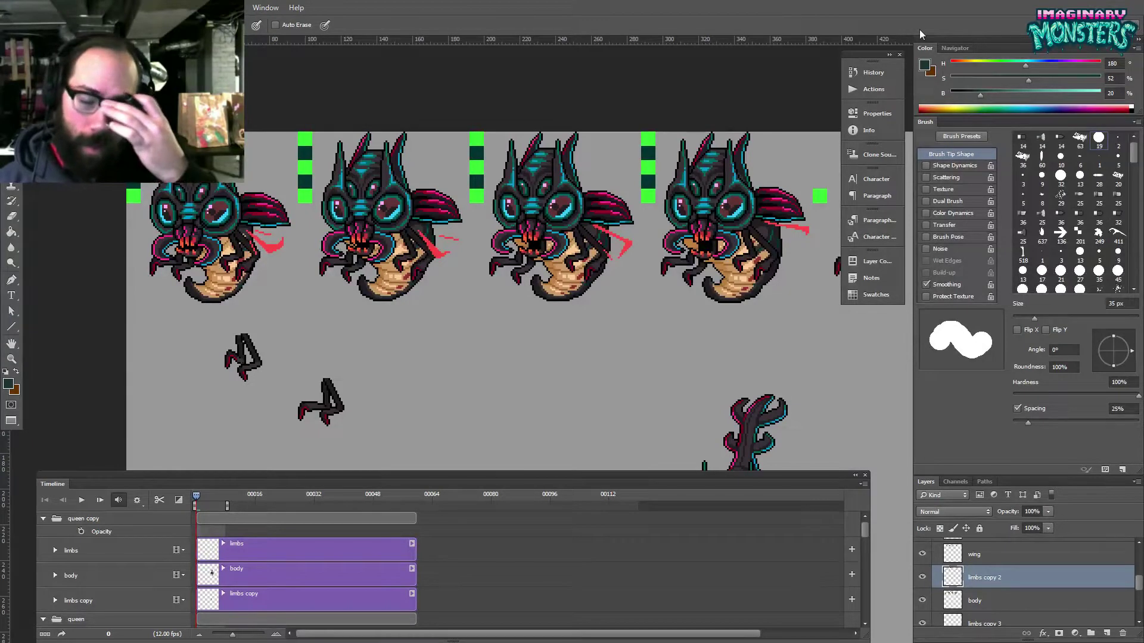
pyautogui.moveTo(535, 273); pyautogui.dragTo(520, 287)
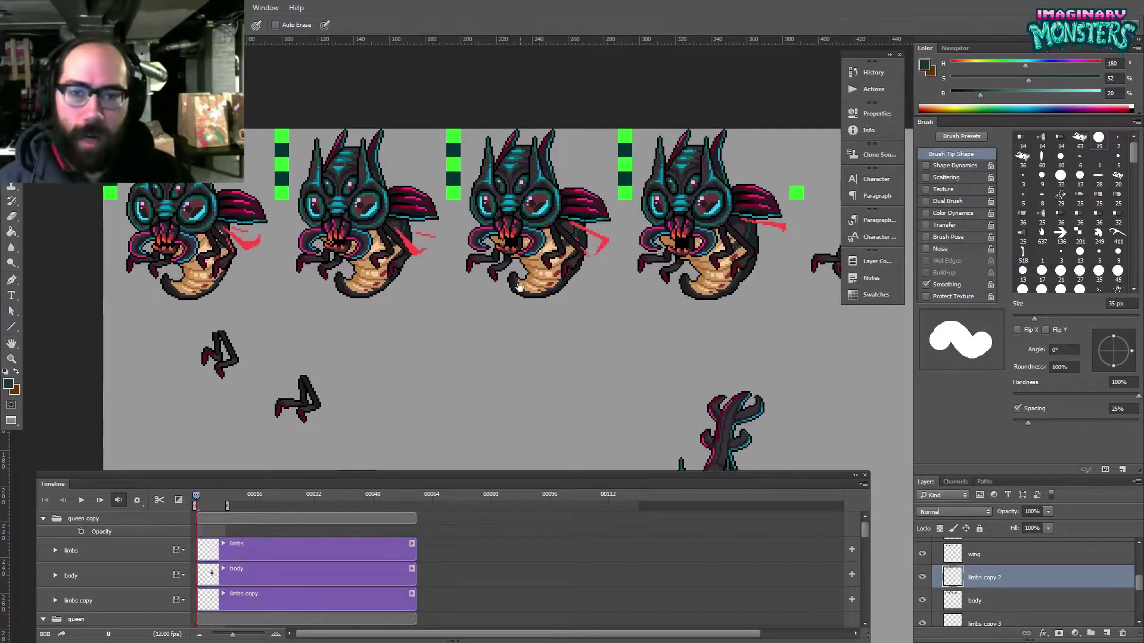
# - Choose a small round brush tip and reduce its size to 1 px
pyautogui.click(1118, 156)
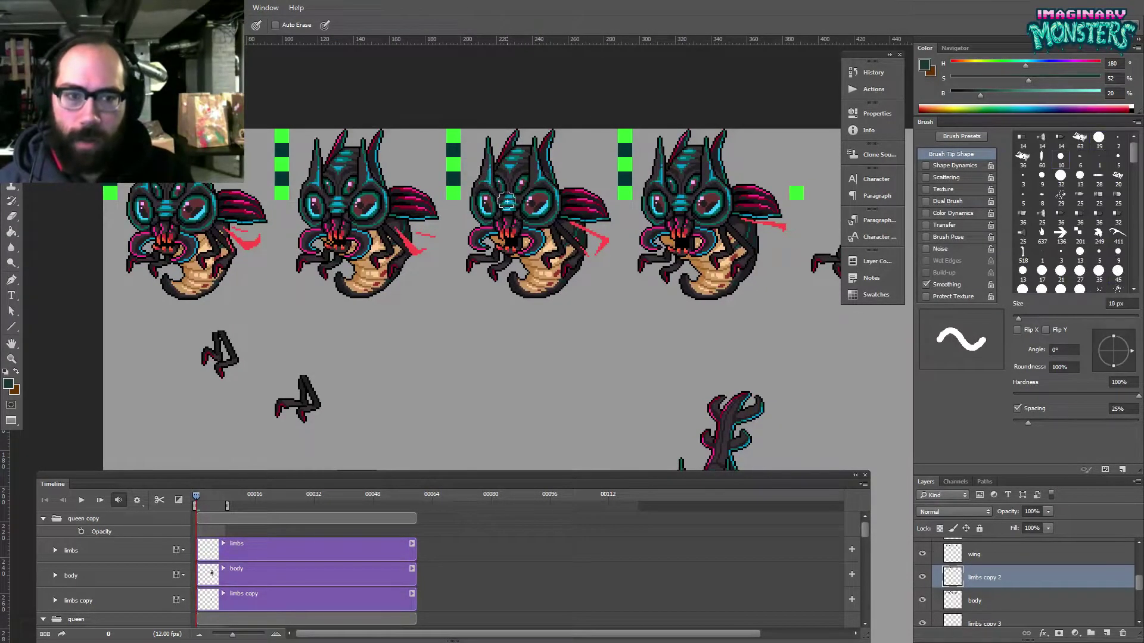
pyautogui.press('[')
pyautogui.press('[')
pyautogui.press('[')
pyautogui.press('[')
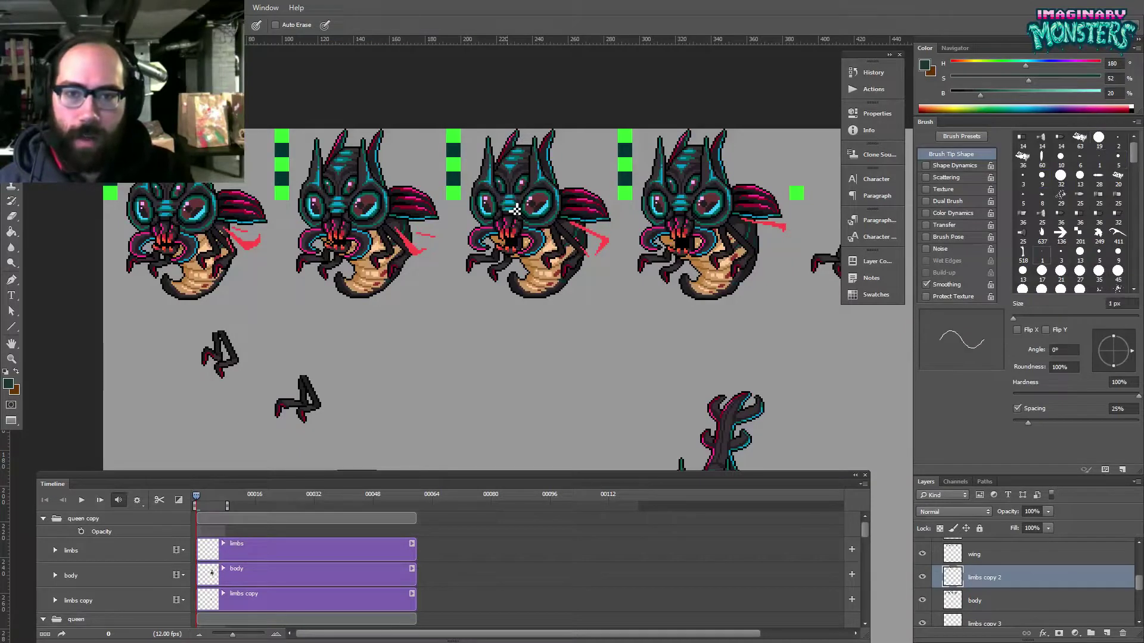
pyautogui.moveTo(557, 283)
pyautogui.mouseDown()
pyautogui.moveTo(506, 303)
pyautogui.moveTo(518, 274)
pyautogui.moveTo(574, 301)
pyautogui.mouseUp()
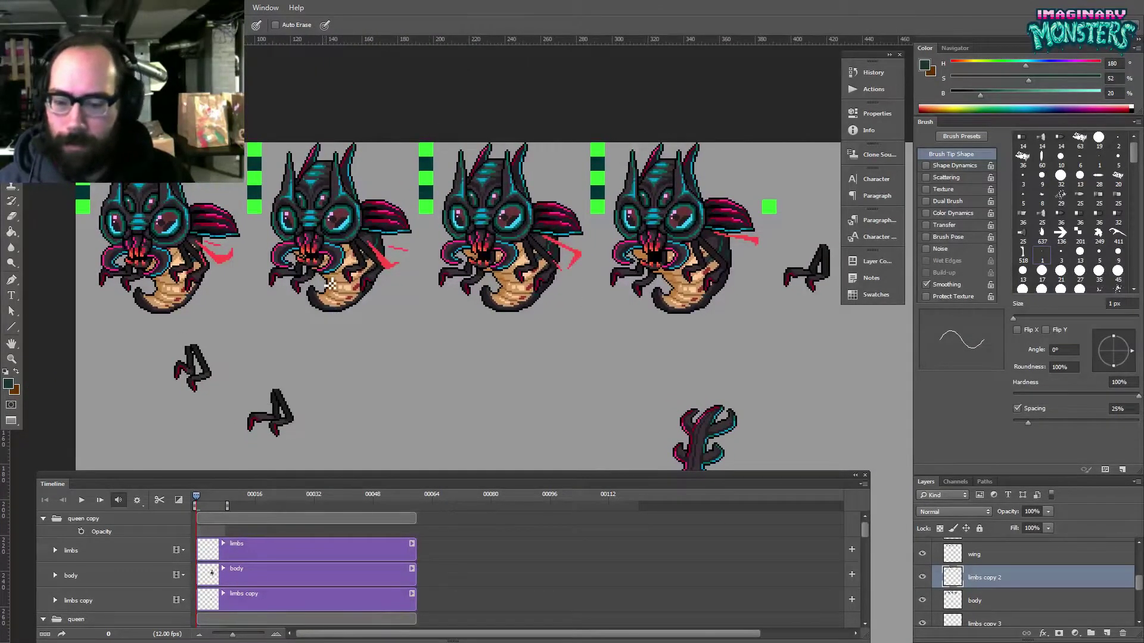
# - Enlarge the layer list by shortening the brush settings area above it
pyautogui.moveTo(1013, 475); pyautogui.dragTo(1013, 385)
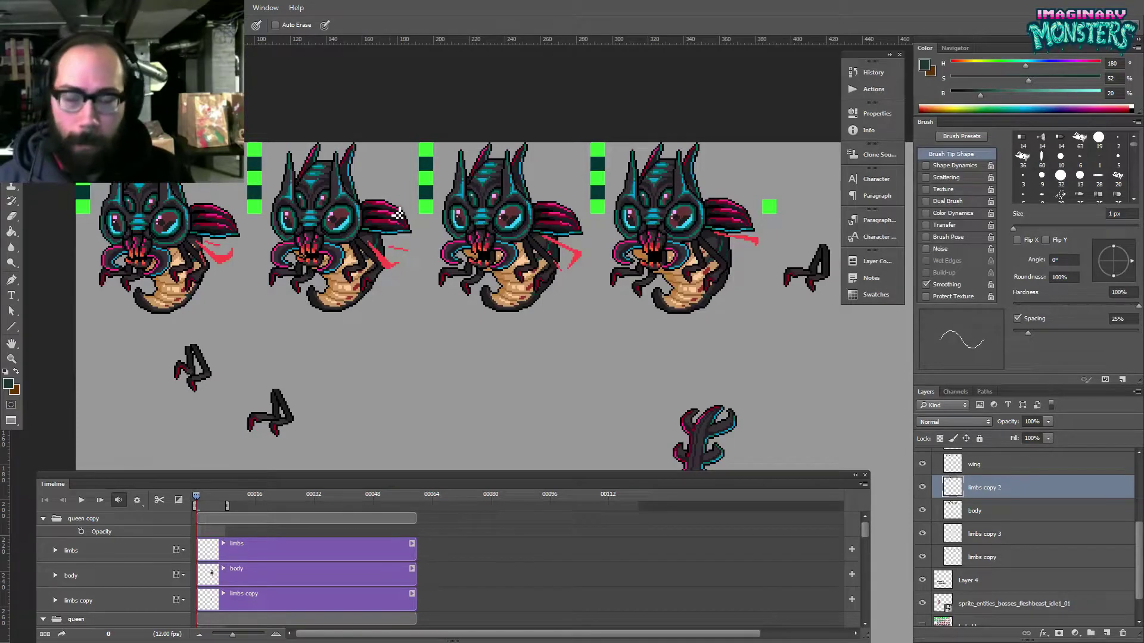
pyautogui.moveTo(400, 309); pyautogui.dragTo(437, 320)
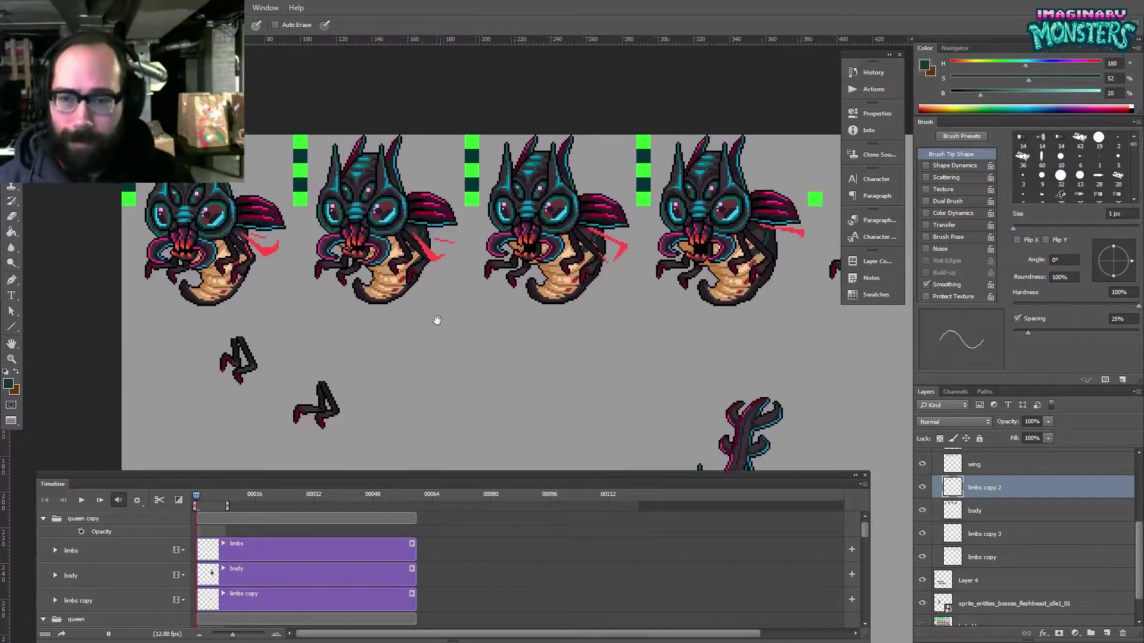
pyautogui.moveTo(332, 337); pyautogui.dragTo(360, 345)
# - Play the queen animation, stop it, and return the playhead to frame 0
pyautogui.press('space')
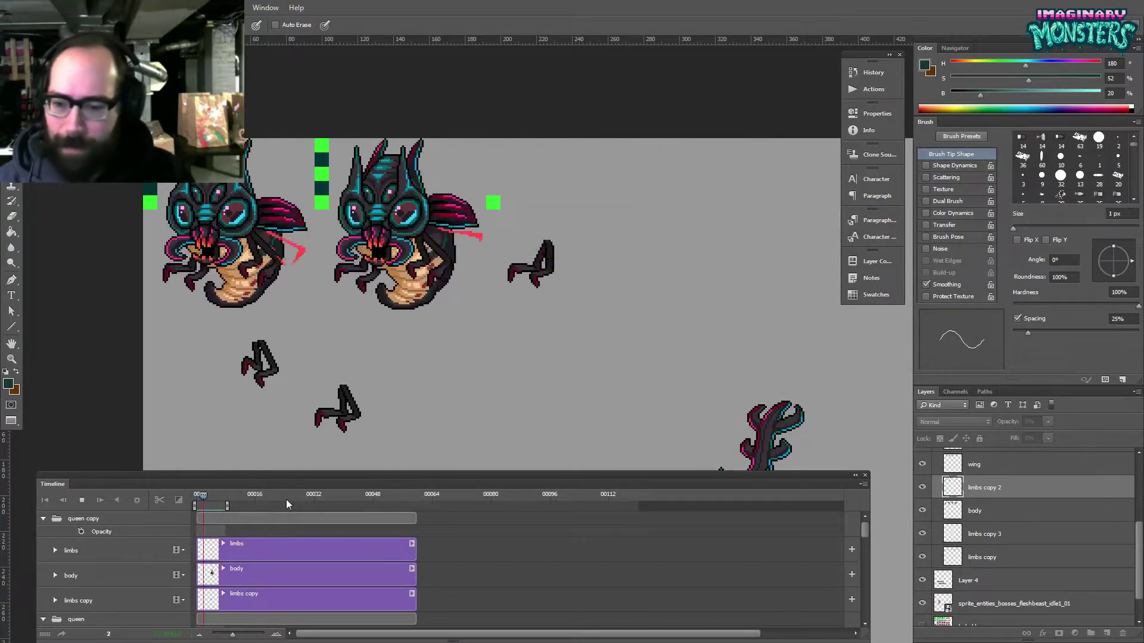
pyautogui.press('space')
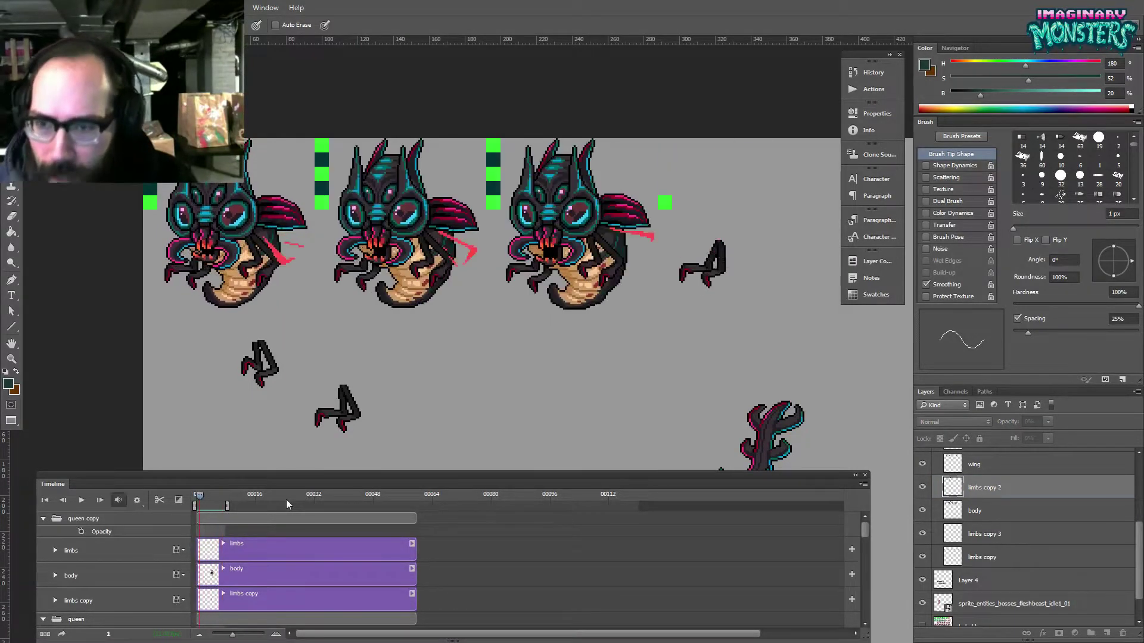
pyautogui.moveTo(199, 496); pyautogui.dragTo(167, 503)
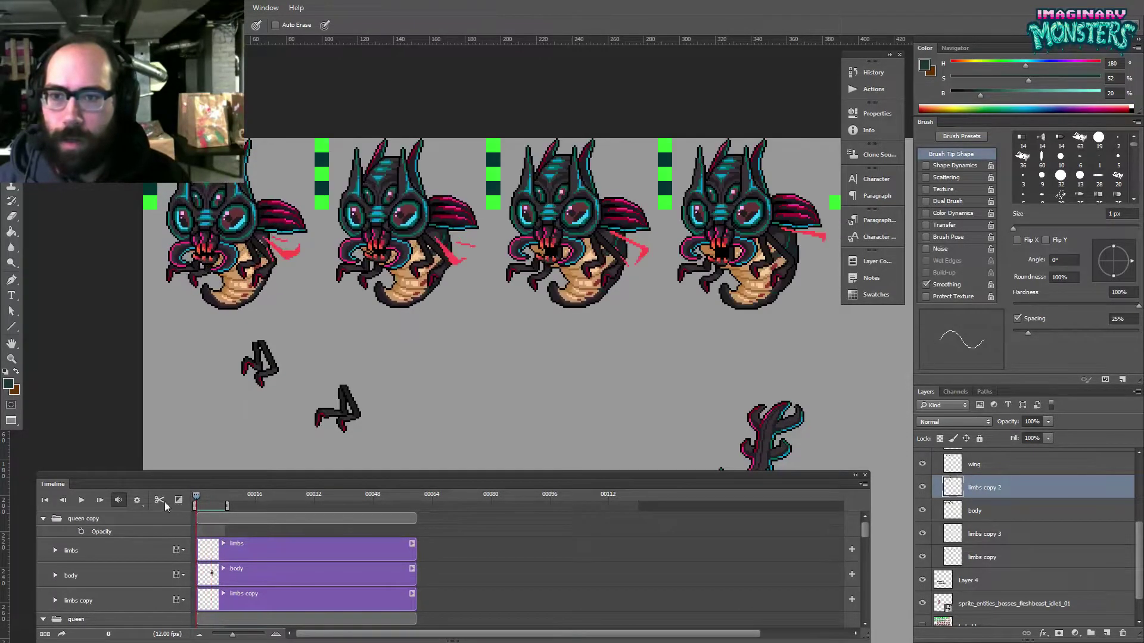
# - Move the two spare black limbs from below the sprite row down beside the pink flesh creature
pyautogui.moveTo(318, 370); pyautogui.dragTo(294, 391)
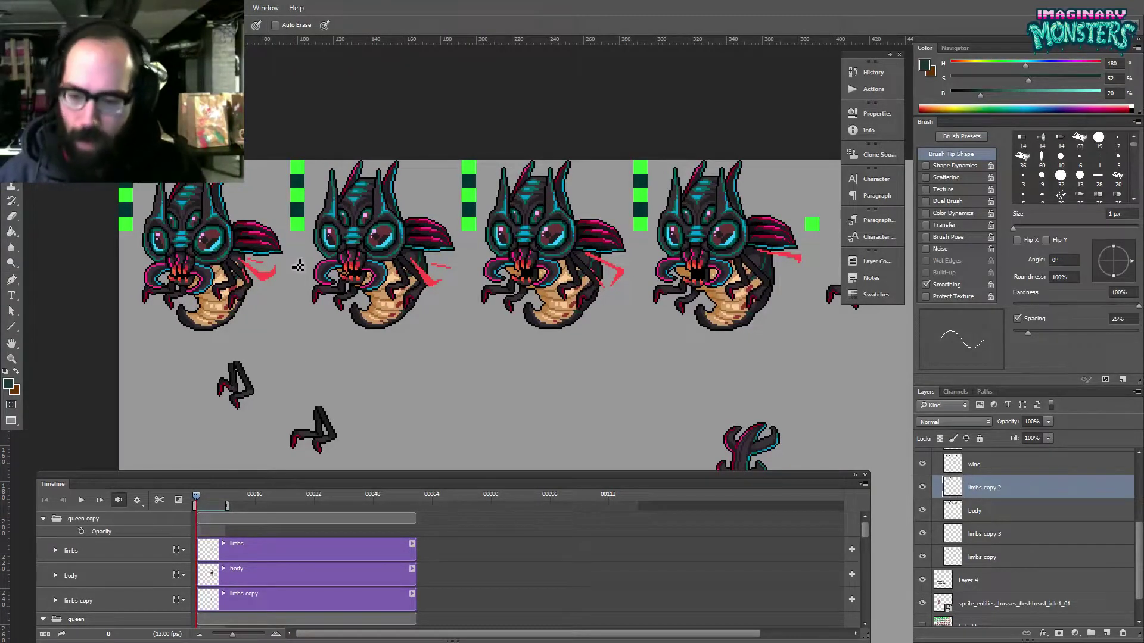
pyautogui.moveTo(560, 327)
pyautogui.mouseDown()
pyautogui.moveTo(420, 318)
pyautogui.moveTo(529, 311)
pyautogui.moveTo(559, 246)
pyautogui.mouseUp()
pyautogui.press('v')
pyautogui.moveTo(322, 339); pyautogui.dragTo(335, 366)
pyautogui.hotkey('ctrl', 'z')
pyautogui.moveTo(238, 309); pyautogui.dragTo(236, 416)
pyautogui.click(332, 356)
pyautogui.moveTo(331, 355); pyautogui.dragTo(316, 427)
# - Turn on the grid over the sprite canvas
pyautogui.moveTo(573, 308); pyautogui.dragTo(351, 316)
pyautogui.hotkey('ctrl', "'")
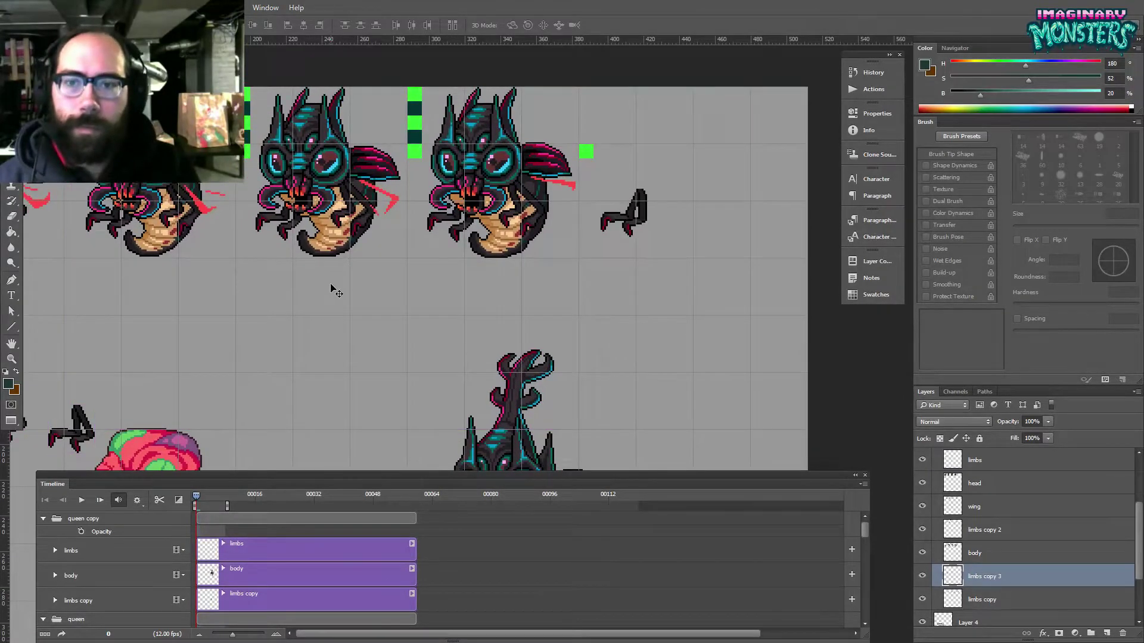
pyautogui.moveTo(441, 394); pyautogui.dragTo(445, 296)
# - Select the whole queen copy group and move the antlered queen further down the canvas
pyautogui.moveTo(563, 327)
pyautogui.mouseDown()
pyautogui.moveTo(549, 359)
pyautogui.moveTo(568, 325)
pyautogui.mouseUp()
pyautogui.moveTo(1139, 498); pyautogui.dragTo(1116, 457)
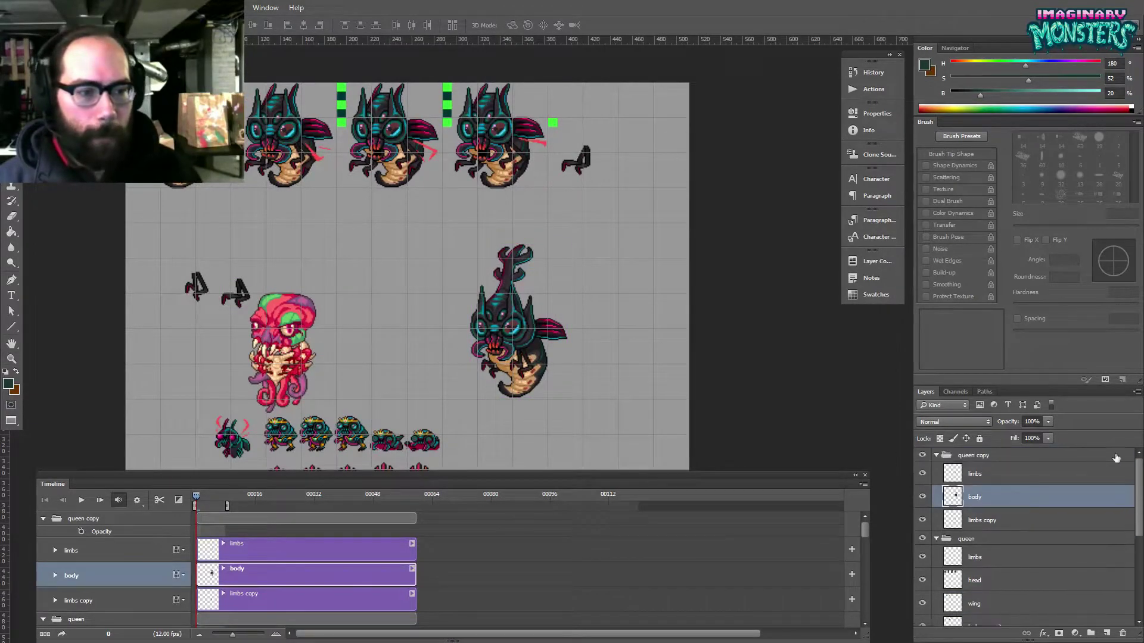
pyautogui.click(949, 458)
pyautogui.moveTo(536, 325); pyautogui.dragTo(543, 392)
# - Examine the gridded queen sprite row and scrub the animation to frame 5
pyautogui.moveTo(394, 334); pyautogui.dragTo(451, 396)
pyautogui.moveTo(345, 263); pyautogui.dragTo(433, 321)
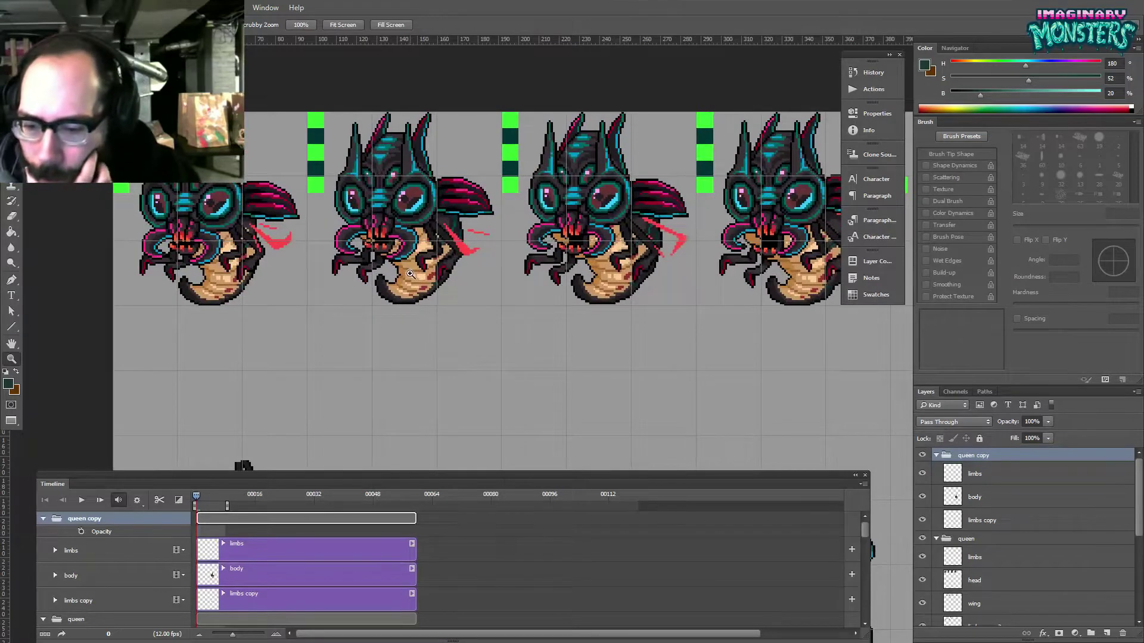
pyautogui.moveTo(522, 320); pyautogui.dragTo(429, 312)
pyautogui.moveTo(607, 289); pyautogui.dragTo(544, 298)
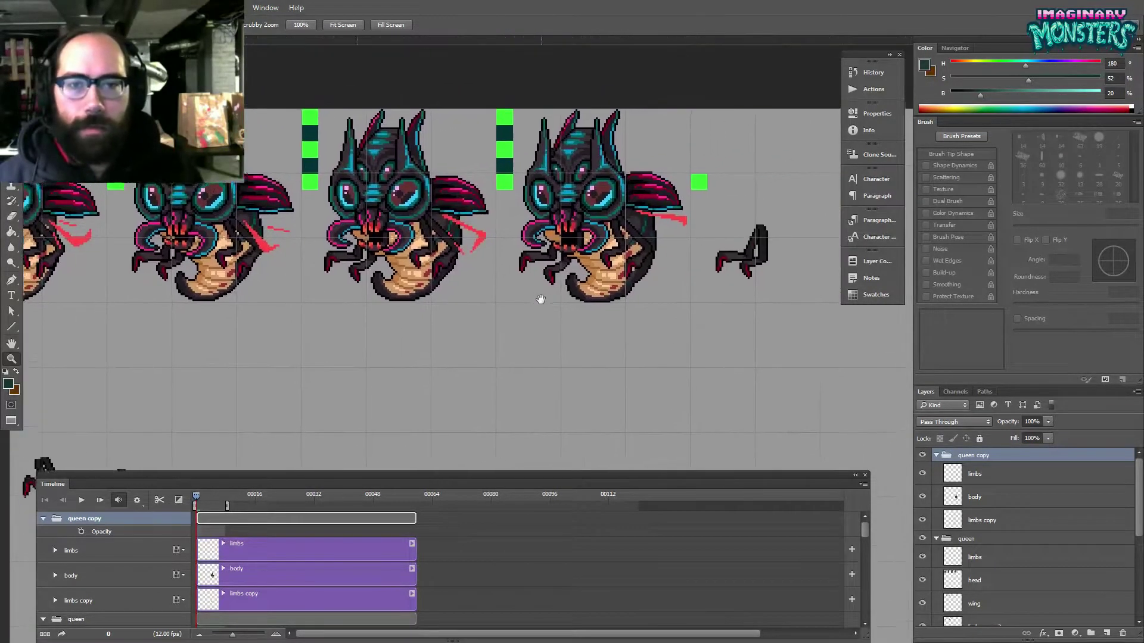
pyautogui.hscroll(-3, 566, 301)
pyautogui.hotkey('ctrl', 'r')
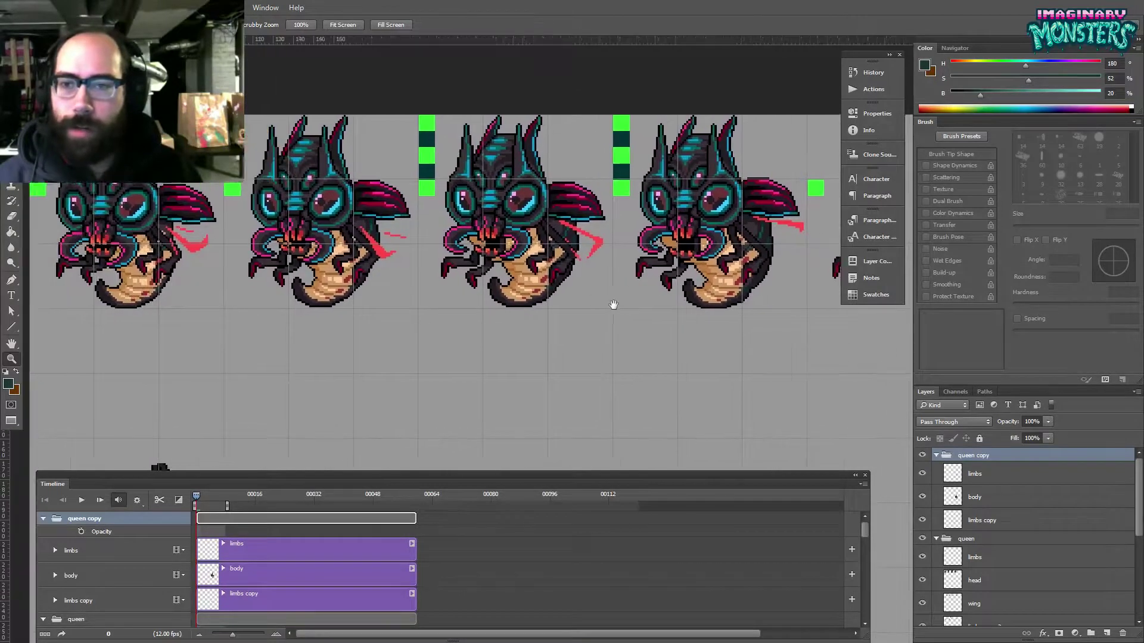
pyautogui.click(207, 496)
pyautogui.moveTo(207, 495)
pyautogui.mouseDown()
pyautogui.moveTo(196, 494)
pyautogui.moveTo(215, 499)
pyautogui.mouseUp()
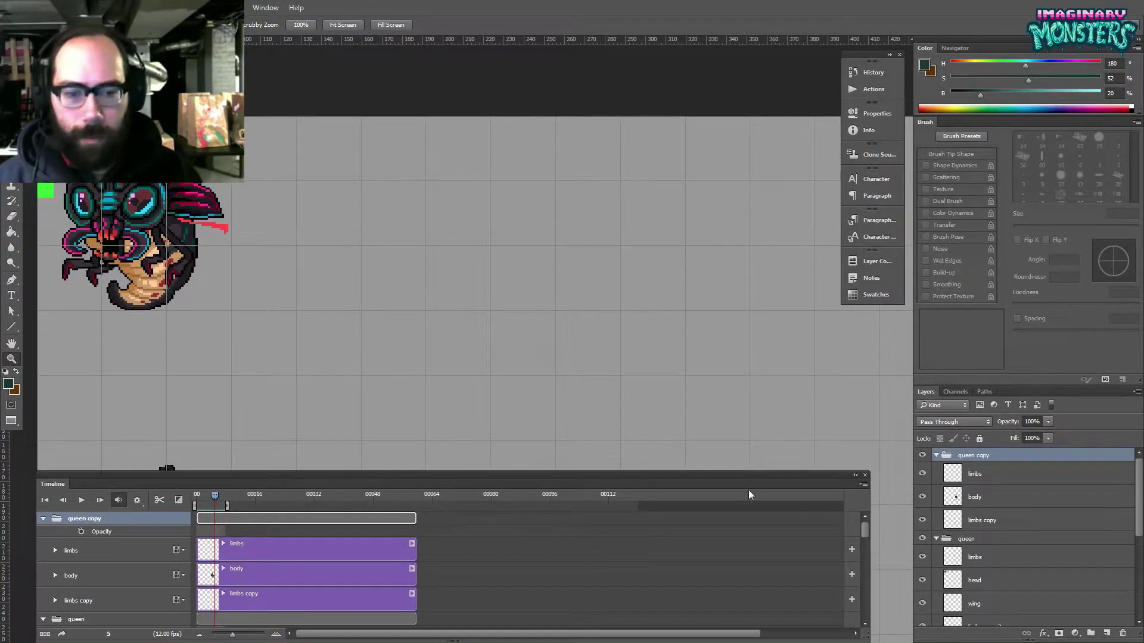
# - Magnify the timeline's frame scale further and move the playhead back to frame 3
pyautogui.click(276, 634)
pyautogui.click(276, 634)
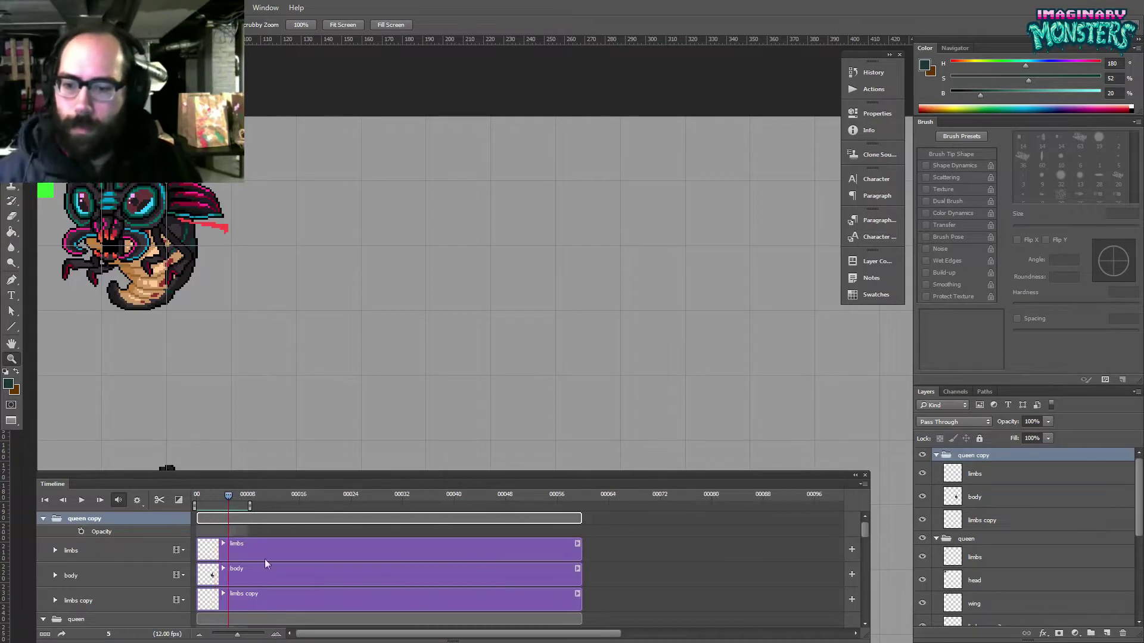
pyautogui.moveTo(230, 495); pyautogui.dragTo(214, 498)
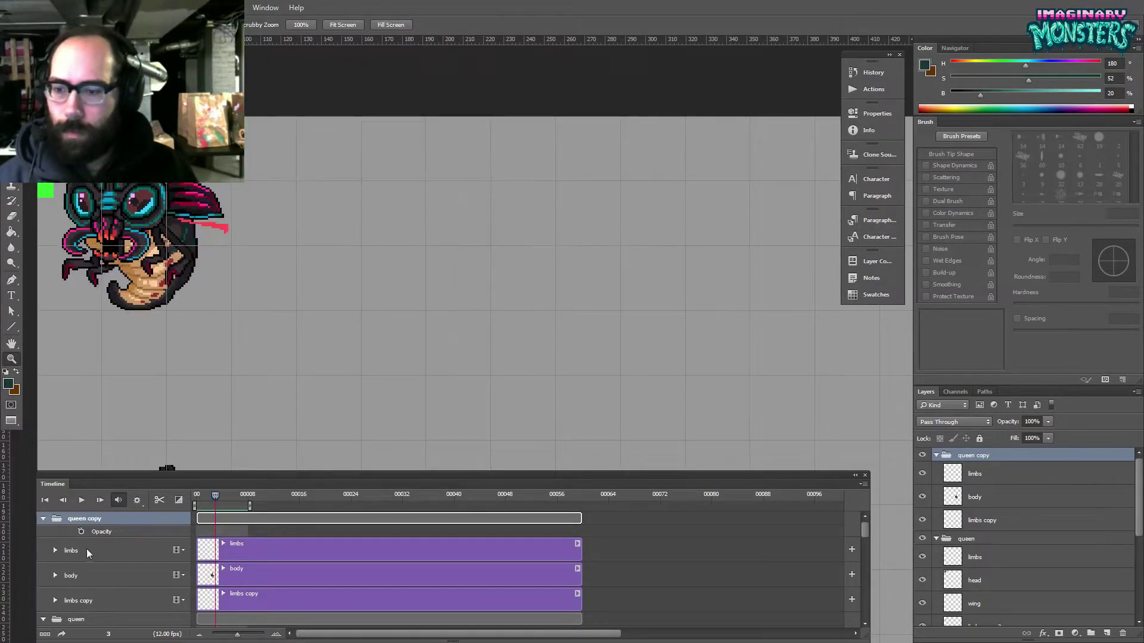
# - Collapse the queen copy group's tracks in the timeline and select the queen group
pyautogui.click(56, 551)
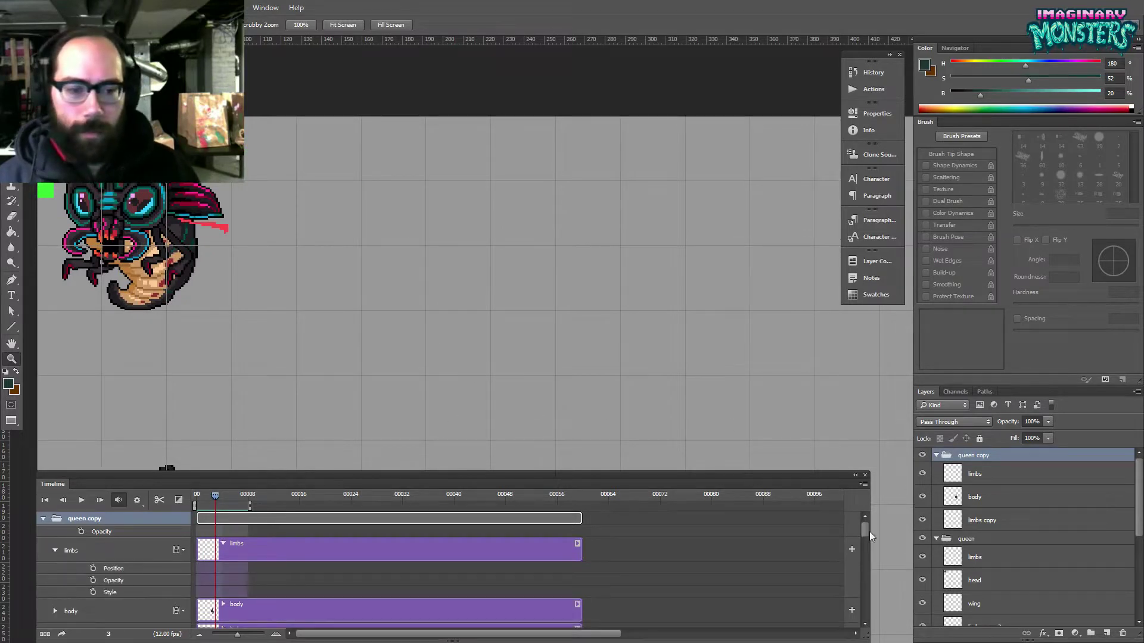
pyautogui.scroll(-3, 841, 543)
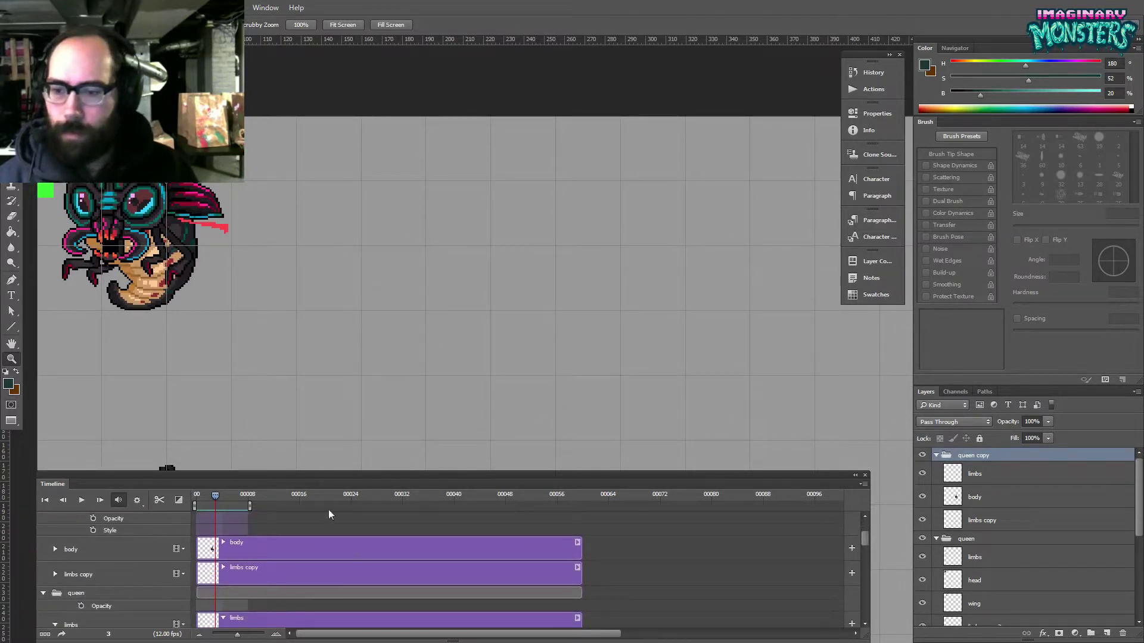
pyautogui.moveTo(864, 541); pyautogui.dragTo(864, 530)
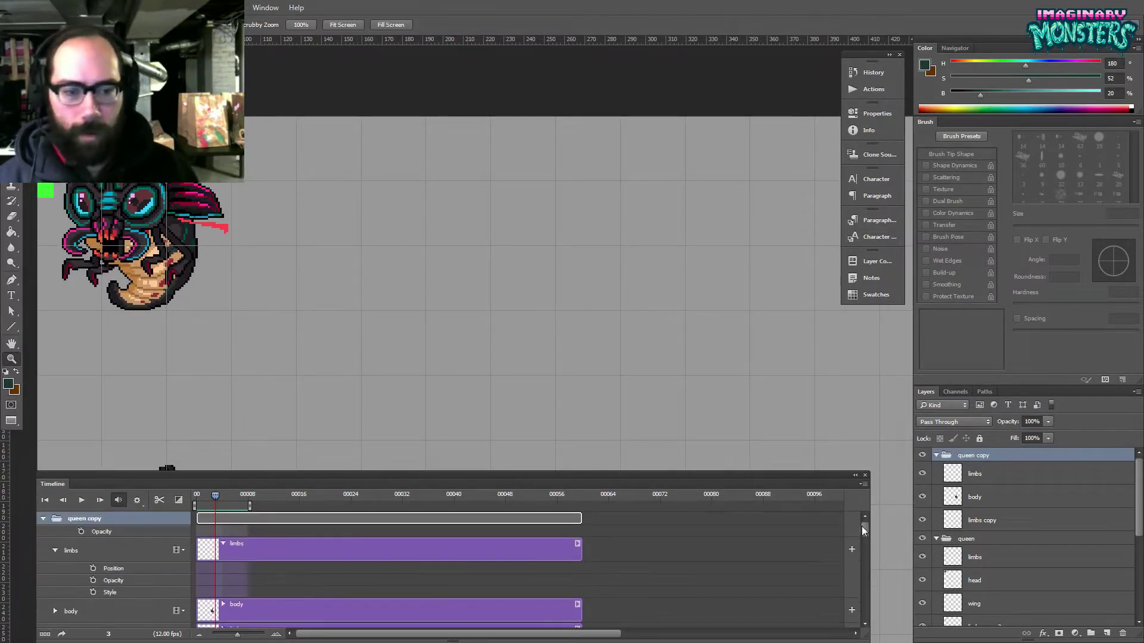
pyautogui.click(43, 518)
pyautogui.click(78, 528)
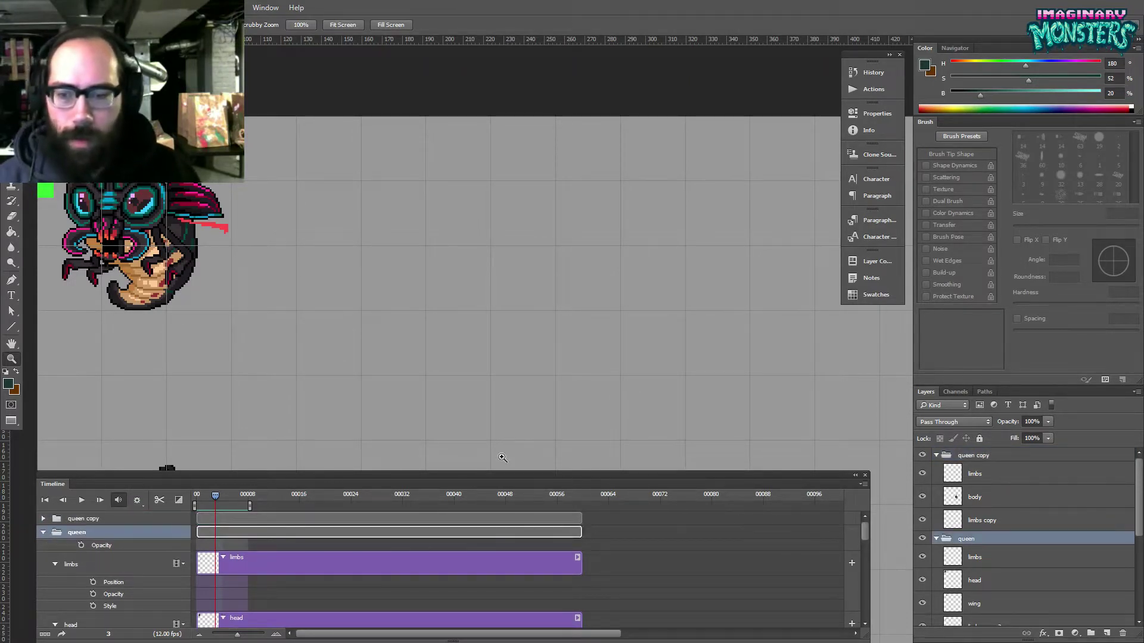
# - Return the playhead to frame 0 and examine the position keyframes on the queen group's layer tracks
pyautogui.moveTo(289, 428); pyautogui.dragTo(387, 414)
pyautogui.moveTo(214, 497); pyautogui.dragTo(193, 498)
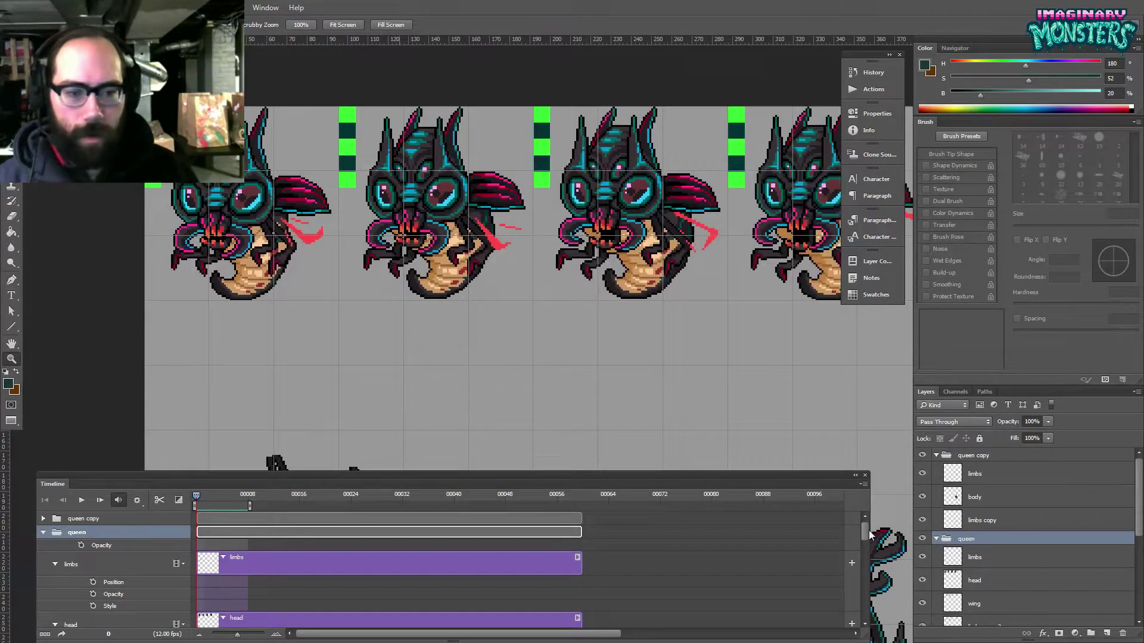
pyautogui.scroll(-5, 858, 536)
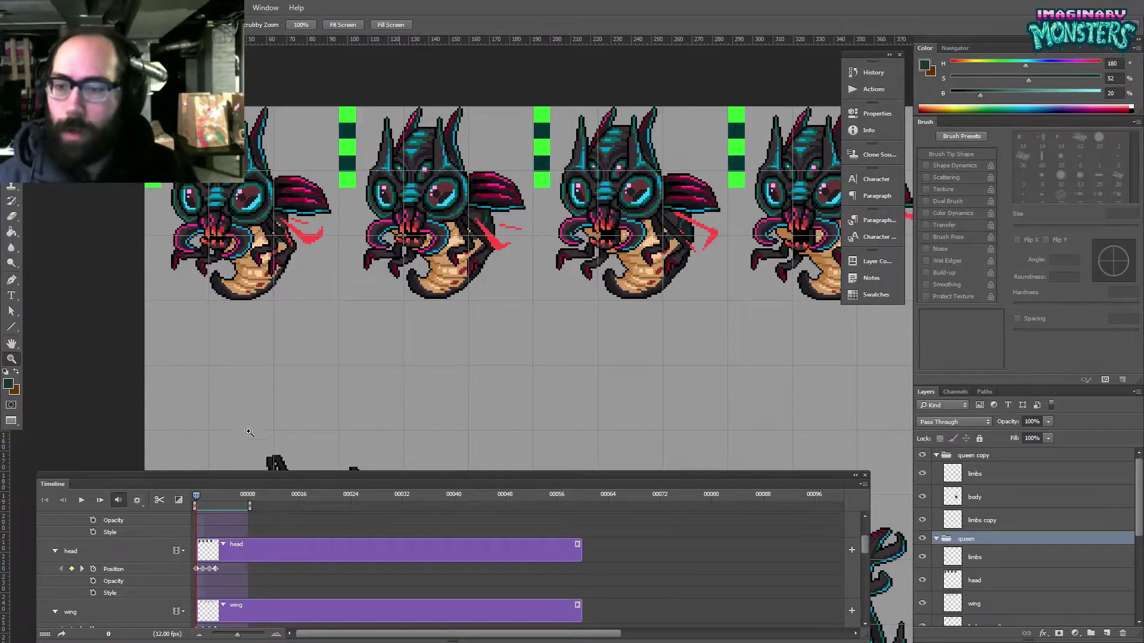
pyautogui.moveTo(196, 498)
pyautogui.mouseDown()
pyautogui.moveTo(222, 498)
pyautogui.moveTo(192, 502)
pyautogui.mouseUp()
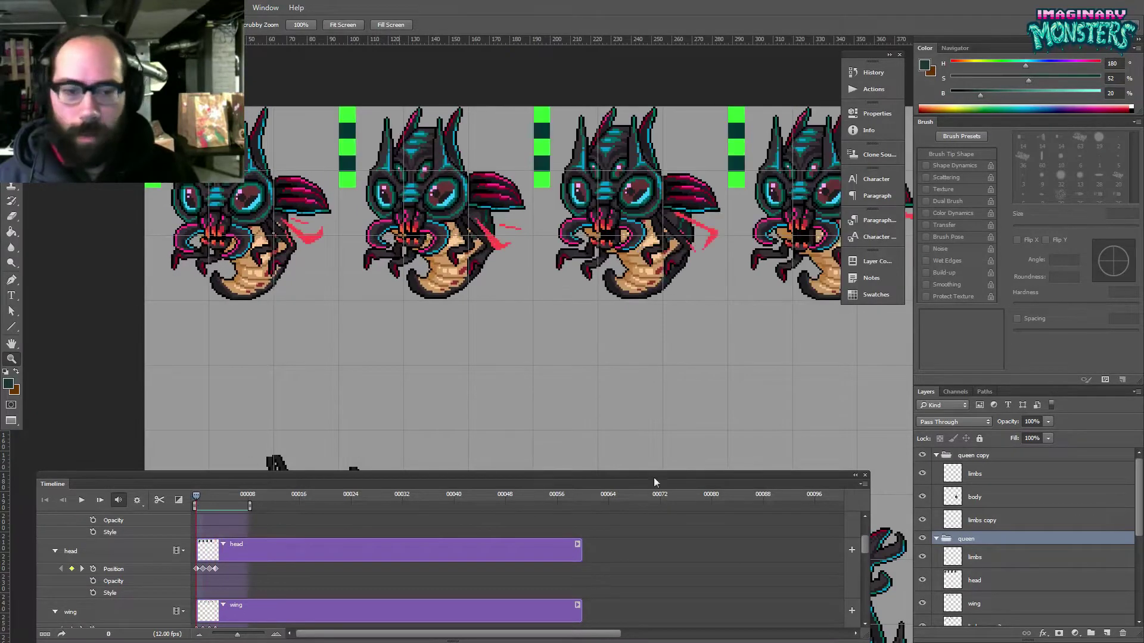
pyautogui.moveTo(865, 541); pyautogui.dragTo(865, 595)
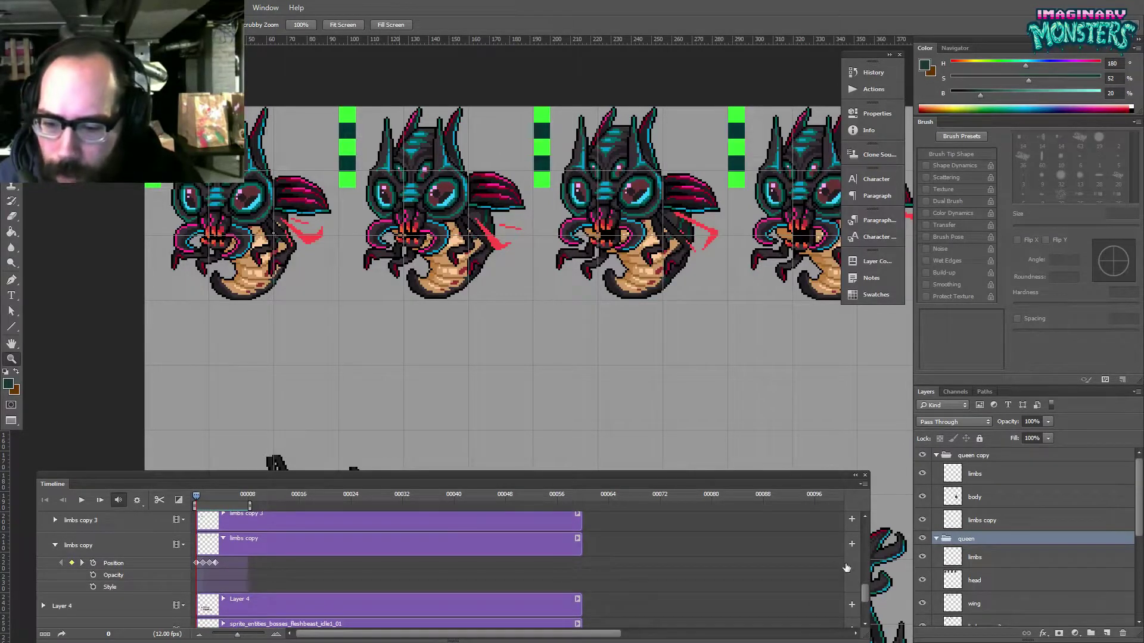
pyautogui.click(265, 8)
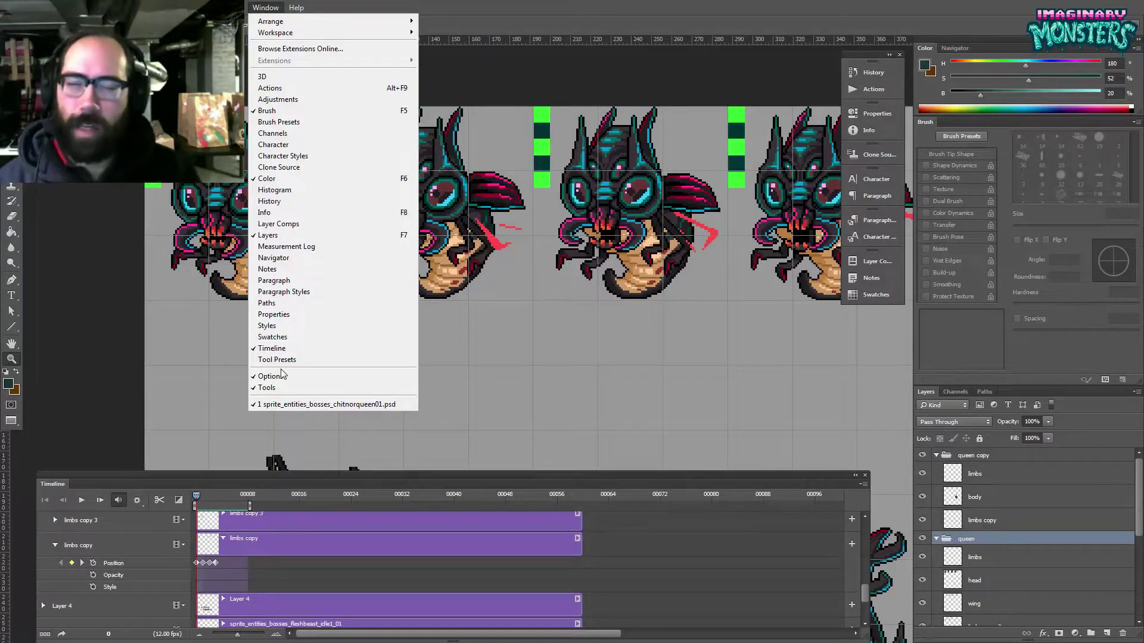
pyautogui.click(278, 348)
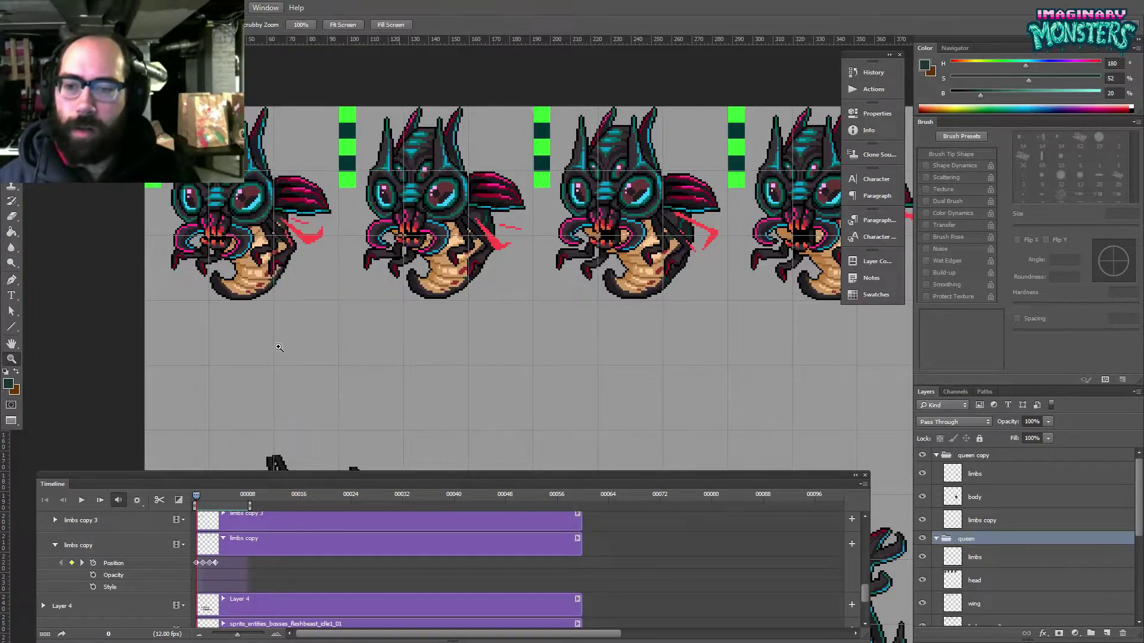
# - Scrub the playhead to frame 1 and back to frame 0 to examine how the queen row shifts
pyautogui.moveTo(316, 307)
pyautogui.mouseDown()
pyautogui.moveTo(334, 312)
pyautogui.moveTo(322, 316)
pyautogui.mouseUp()
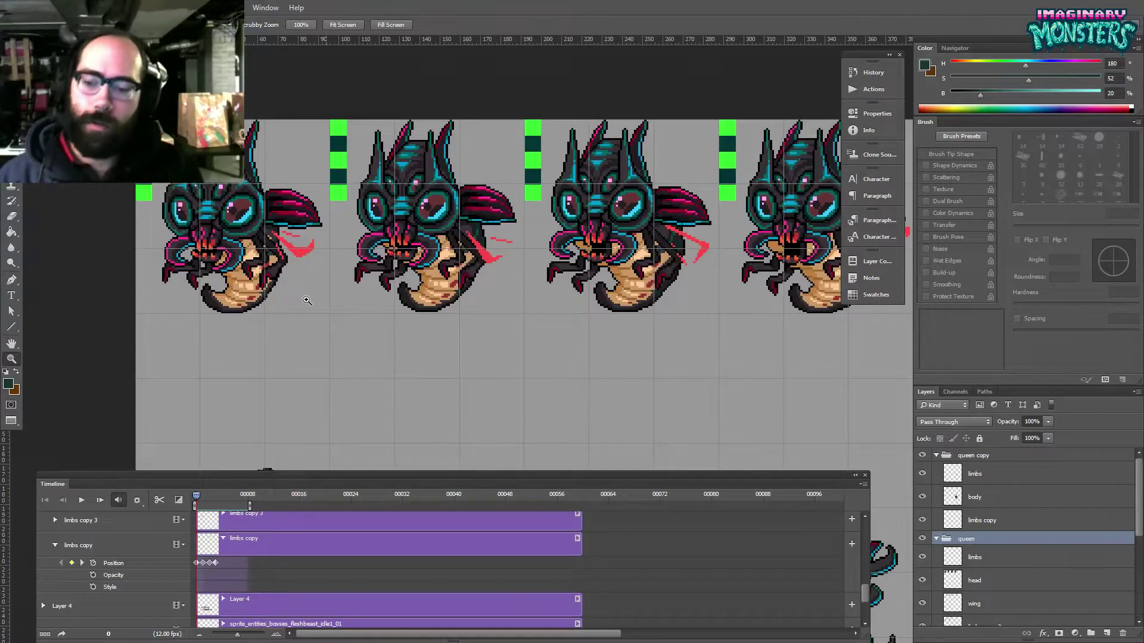
pyautogui.moveTo(326, 296); pyautogui.dragTo(322, 328)
pyautogui.moveTo(196, 495)
pyautogui.mouseDown()
pyautogui.moveTo(235, 499)
pyautogui.moveTo(203, 497)
pyautogui.mouseUp()
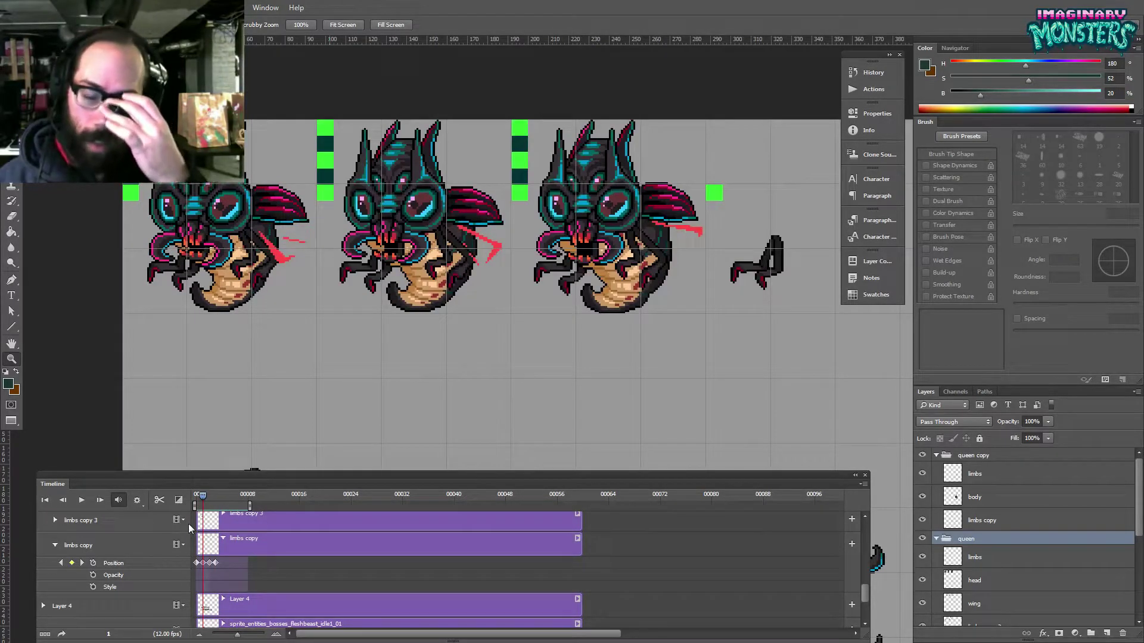
pyautogui.moveTo(202, 498)
pyautogui.mouseDown()
pyautogui.moveTo(218, 499)
pyautogui.moveTo(194, 507)
pyautogui.moveTo(217, 507)
pyautogui.moveTo(194, 505)
pyautogui.mouseUp()
pyautogui.moveTo(317, 342); pyautogui.dragTo(286, 364)
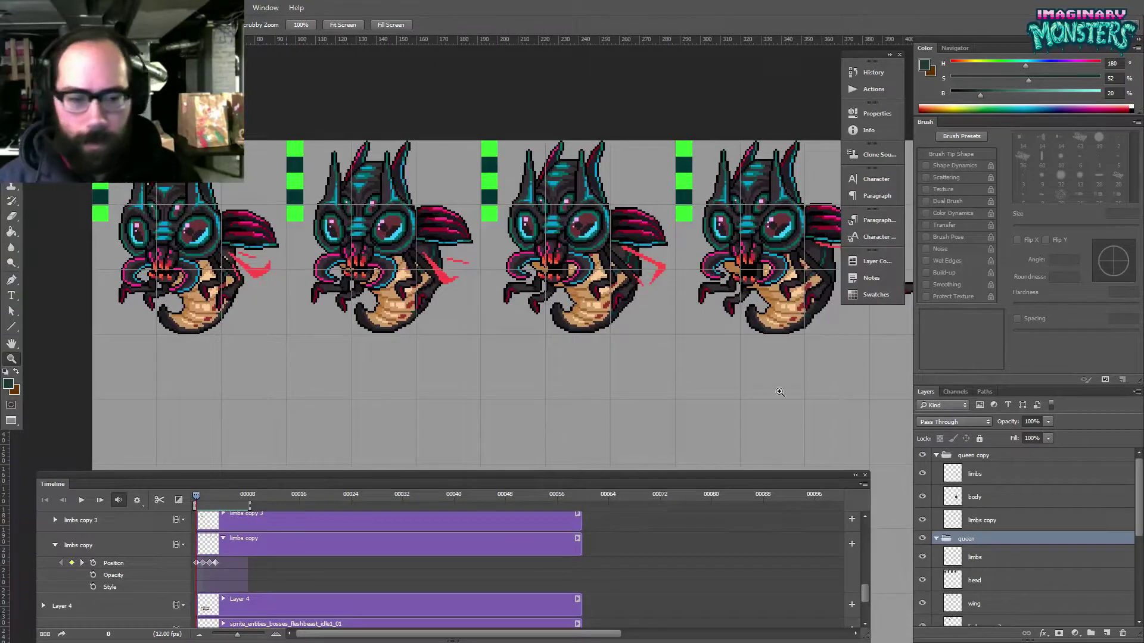
# - Duplicate the queen group and place the copy as a second row directly below the original sprites
pyautogui.click(922, 543)
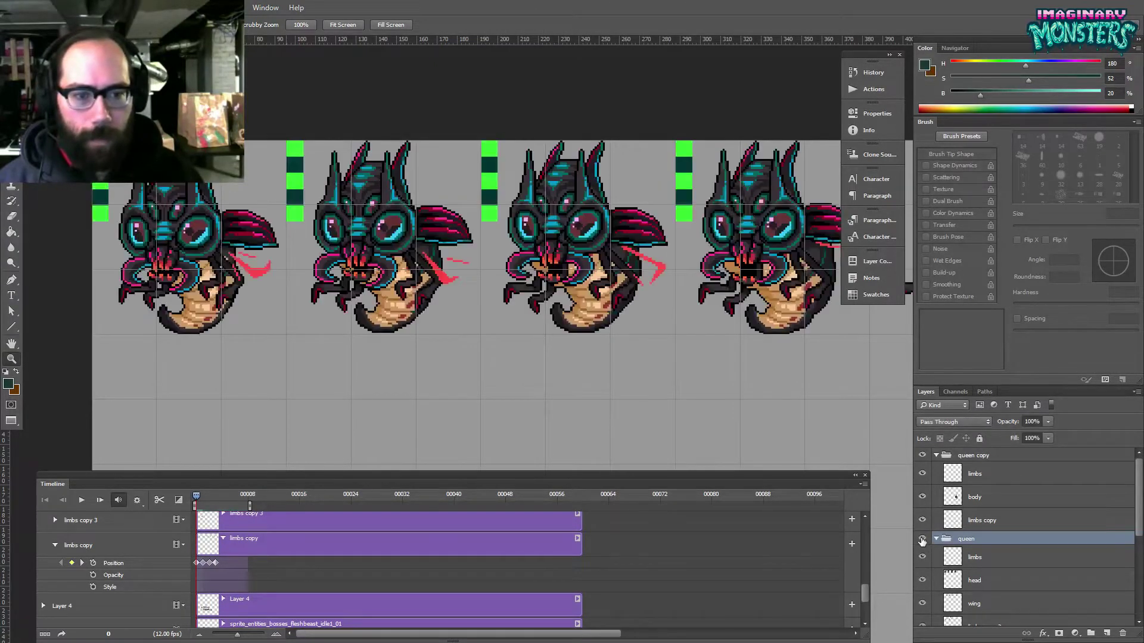
pyautogui.press('v')
pyautogui.moveTo(507, 370); pyautogui.dragTo(494, 237)
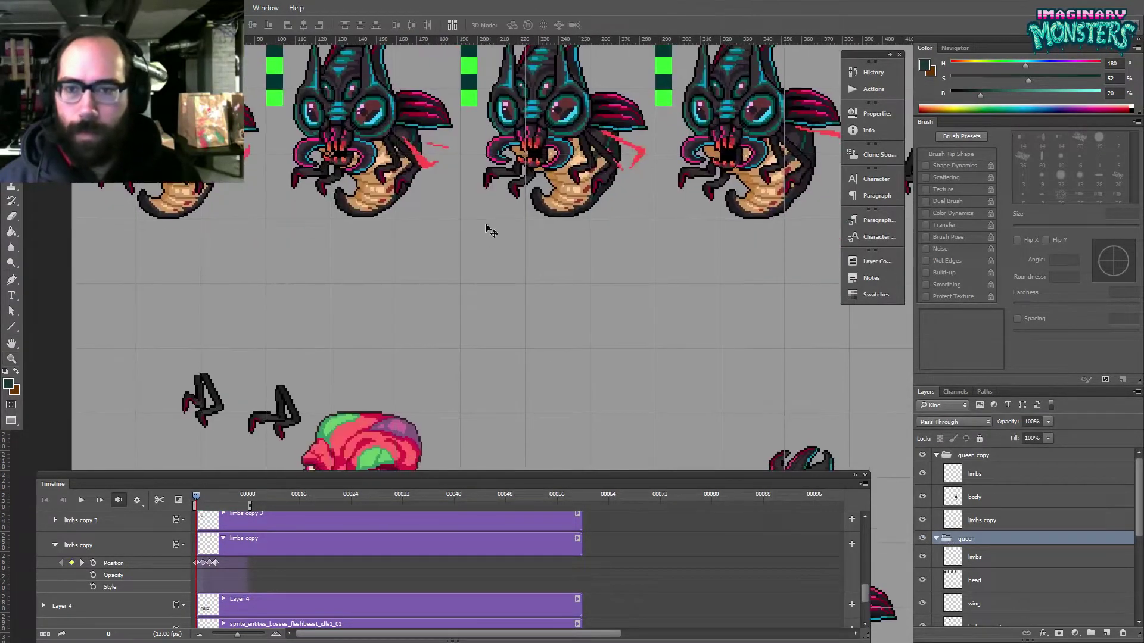
pyautogui.moveTo(526, 196); pyautogui.dragTo(549, 345)
pyautogui.moveTo(197, 497); pyautogui.dragTo(159, 505)
# - Move the second loose leg and the fleshbeast sprite down, clear of the duplicated queen row
pyautogui.press('z')
pyautogui.moveTo(404, 348); pyautogui.dragTo(395, 258)
pyautogui.press('v')
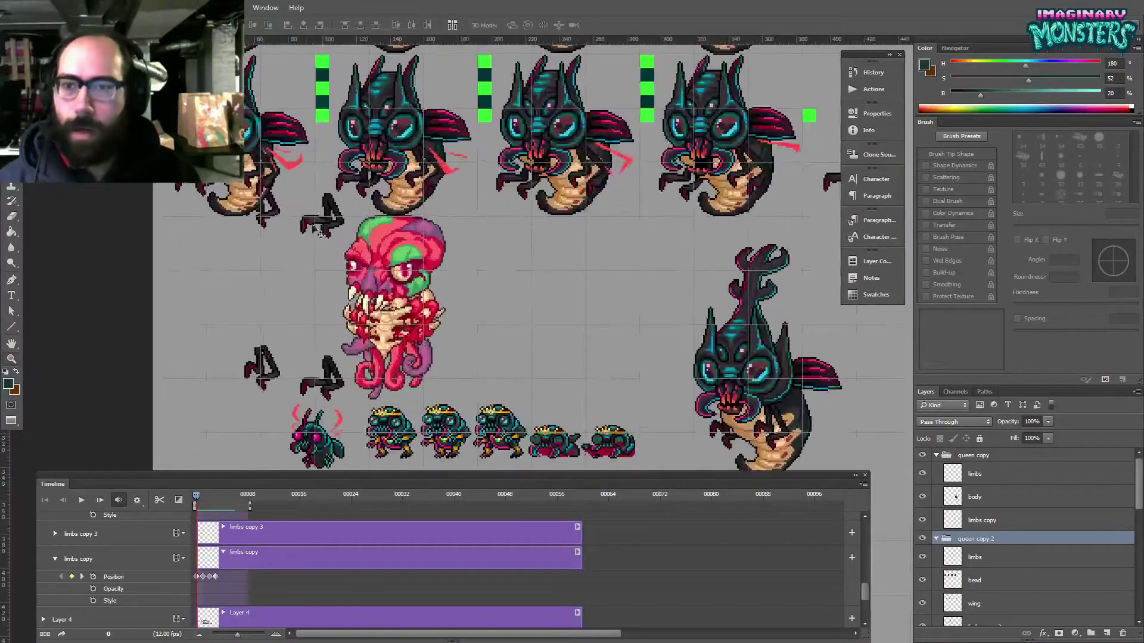
pyautogui.click(330, 225)
pyautogui.moveTo(334, 226); pyautogui.dragTo(308, 343)
pyautogui.moveTo(393, 310); pyautogui.dragTo(455, 382)
pyautogui.moveTo(557, 275); pyautogui.dragTo(438, 370)
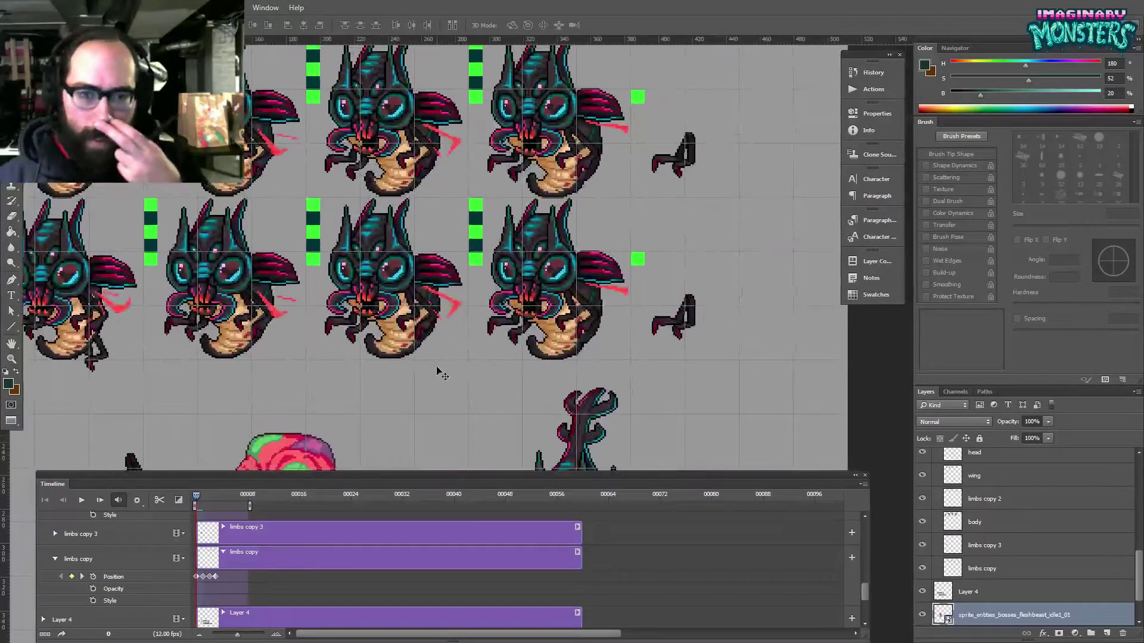
pyautogui.moveTo(258, 314); pyautogui.dragTo(331, 327)
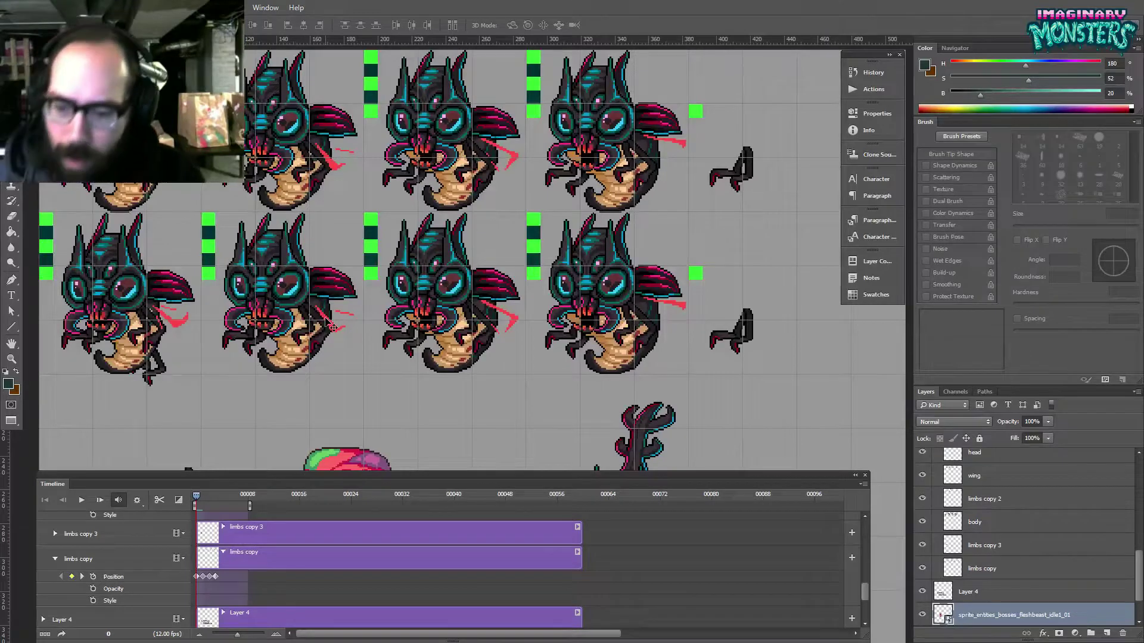
pyautogui.moveTo(412, 376); pyautogui.dragTo(513, 387)
pyautogui.moveTo(313, 307); pyautogui.dragTo(350, 326)
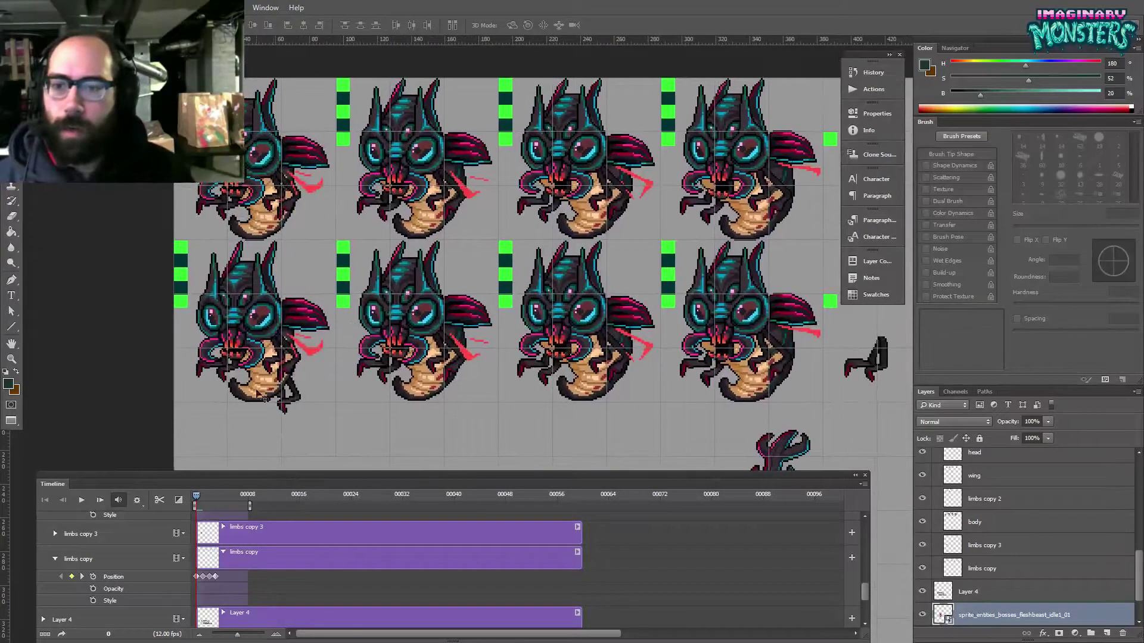
# - Move the loose leg overlapping the second row's first queen down into the empty area beneath her
pyautogui.press('z')
pyautogui.moveTo(273, 337); pyautogui.dragTo(287, 326)
pyautogui.press('v')
pyautogui.click(311, 387)
pyautogui.moveTo(305, 380); pyautogui.dragTo(312, 450)
pyautogui.press('z')
pyautogui.moveTo(357, 410); pyautogui.dragTo(334, 420)
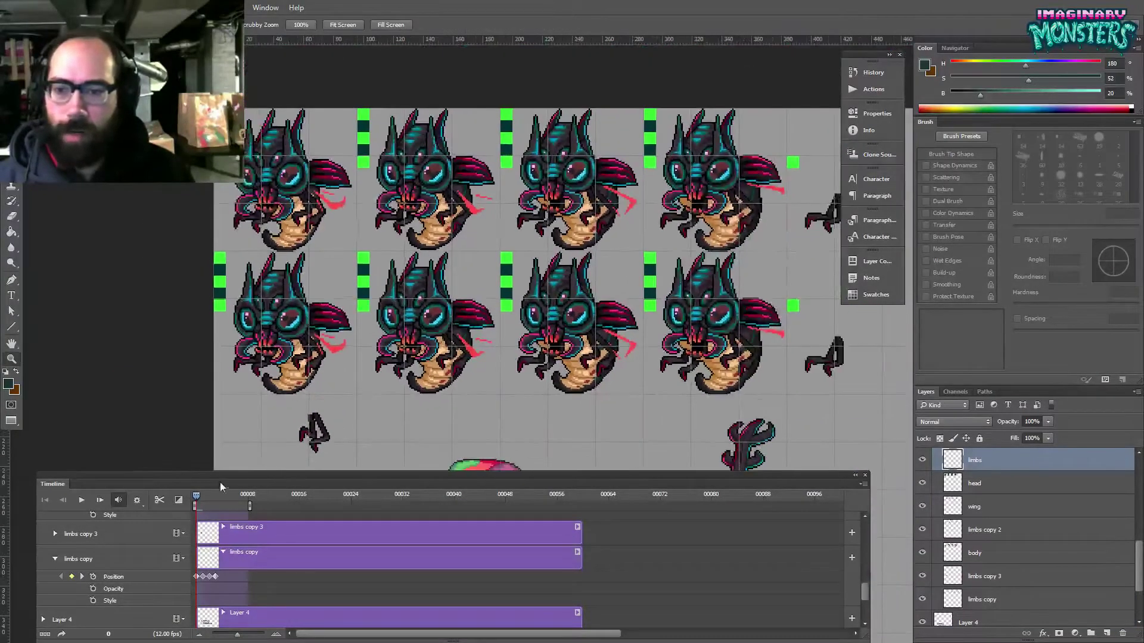
pyautogui.moveTo(195, 500)
pyautogui.mouseDown()
pyautogui.moveTo(229, 499)
pyautogui.moveTo(188, 498)
pyautogui.mouseUp()
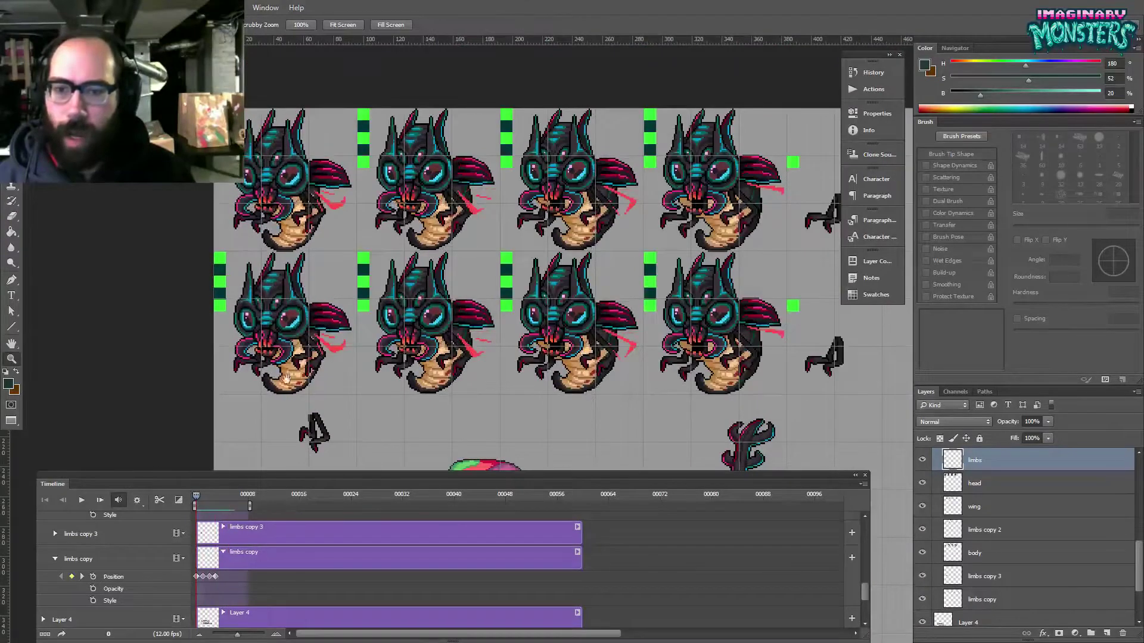
pyautogui.moveTo(266, 386); pyautogui.dragTo(249, 377)
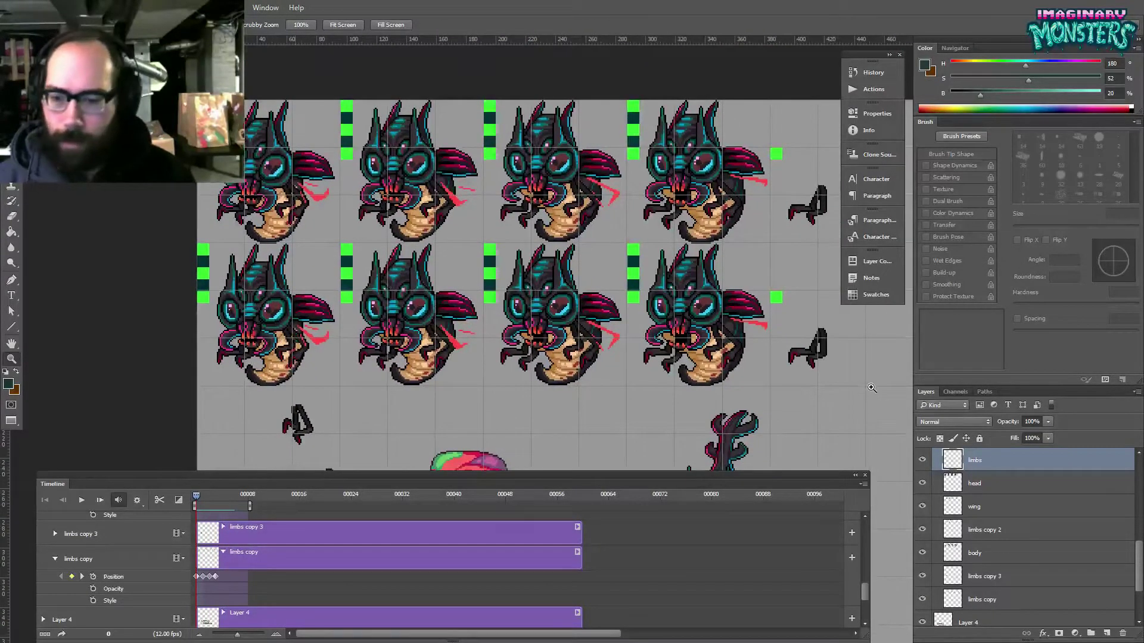
# - Collapse the queen copy group in the layer list and hide it
pyautogui.moveTo(1139, 564); pyautogui.dragTo(1134, 480)
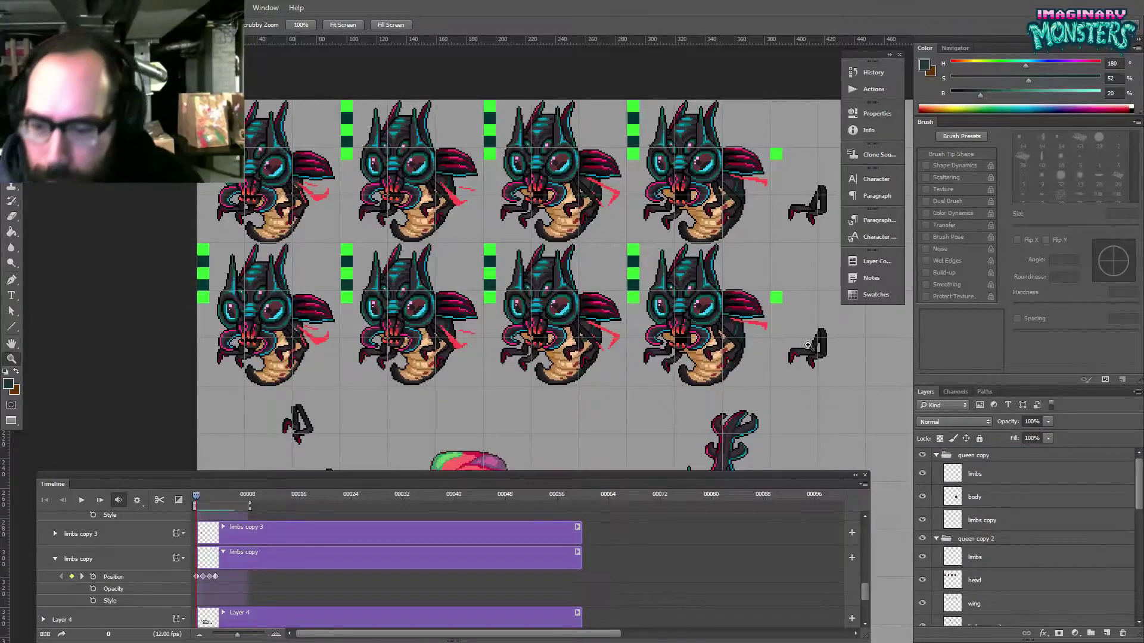
pyautogui.click(935, 456)
pyautogui.click(923, 455)
pyautogui.click(923, 456)
pyautogui.click(922, 455)
# - Select the head layer of the top row's first queen and check the visibility of its group and layers
pyautogui.moveTo(488, 318); pyautogui.dragTo(537, 406)
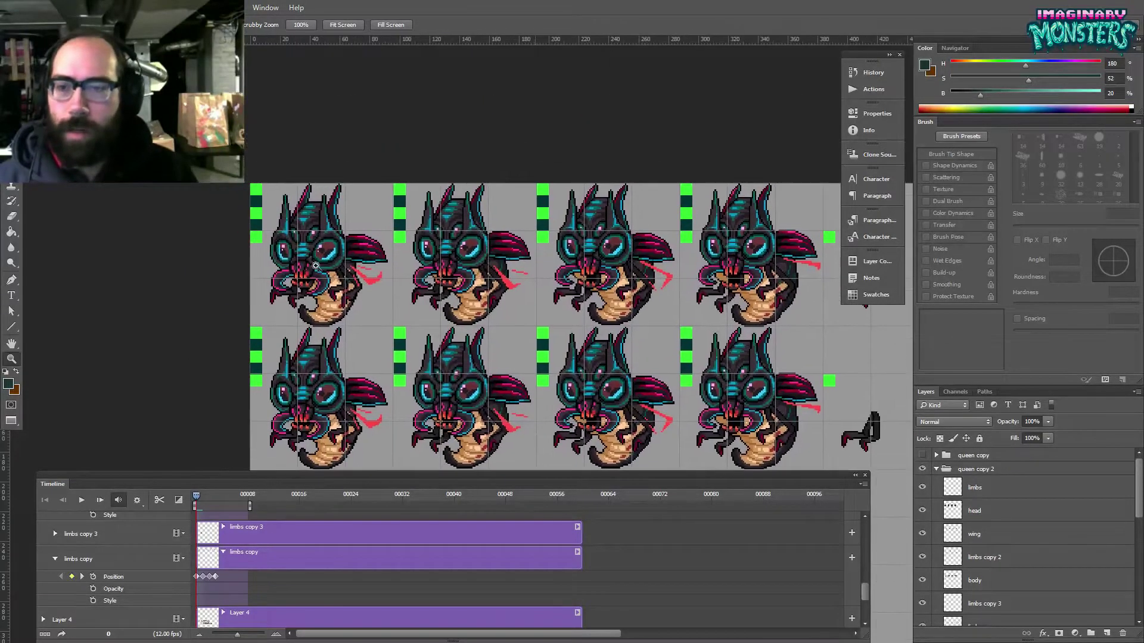
pyautogui.click(312, 271)
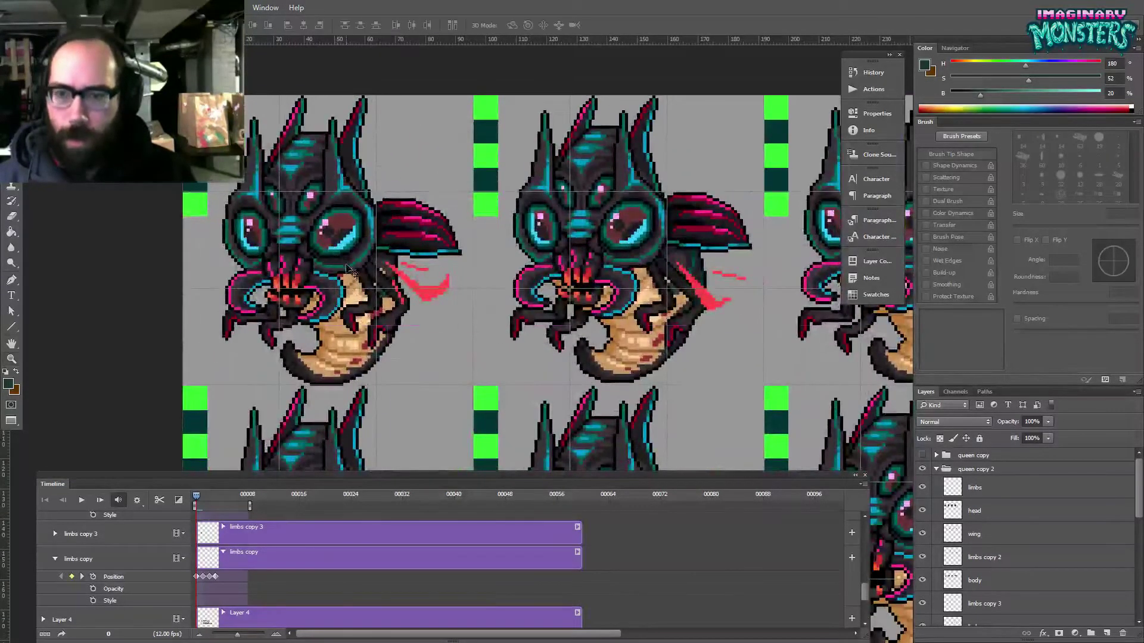
pyautogui.keyDown('ctrl'); pyautogui.click(352, 269); pyautogui.keyUp('ctrl')
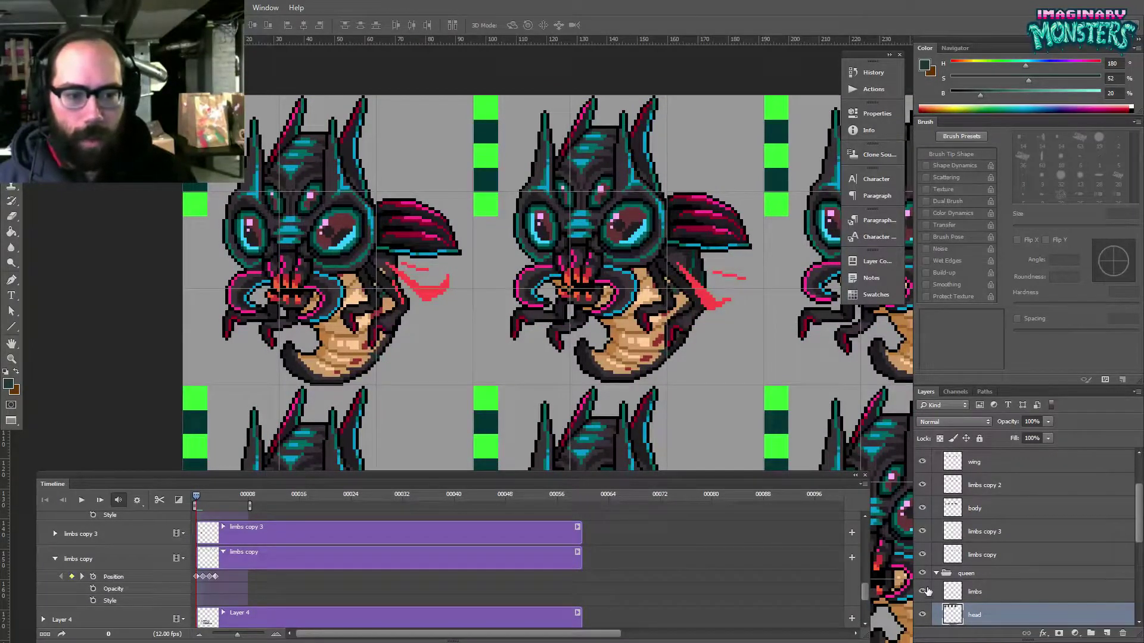
pyautogui.moveTo(1139, 522); pyautogui.dragTo(1134, 588)
pyautogui.scroll(3, 1017, 477)
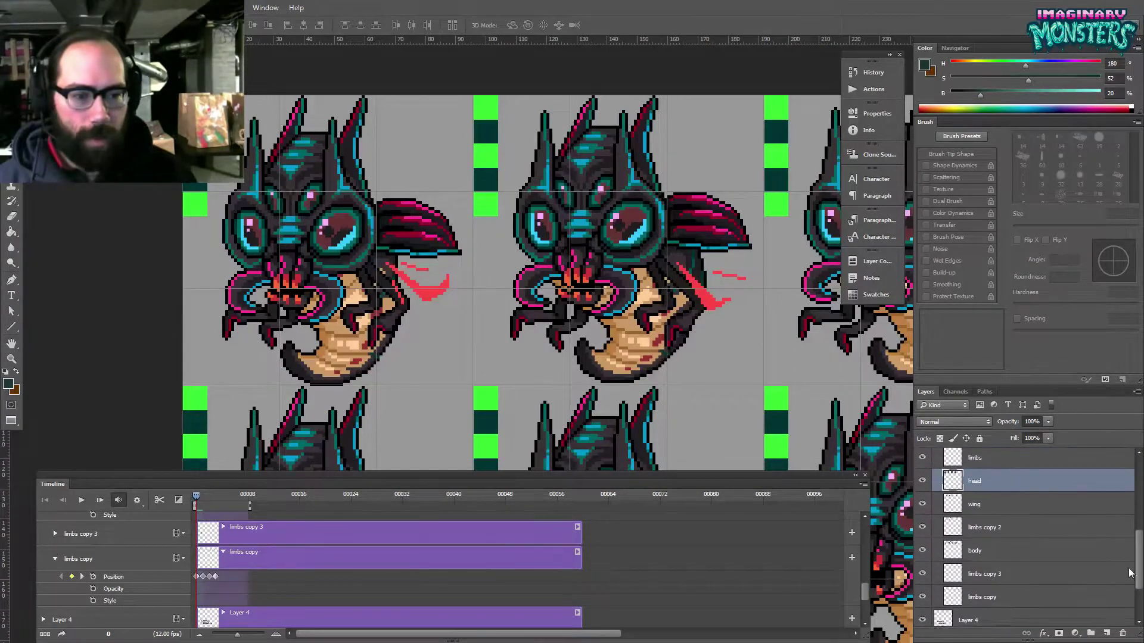
pyautogui.click(921, 467)
pyautogui.click(923, 470)
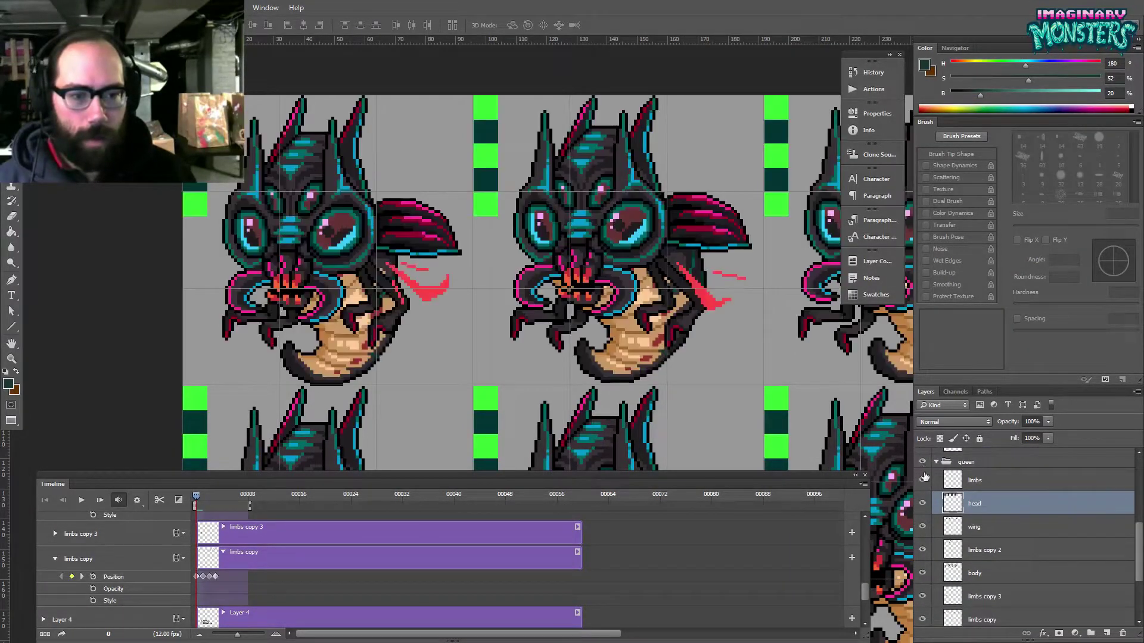
pyautogui.click(923, 505)
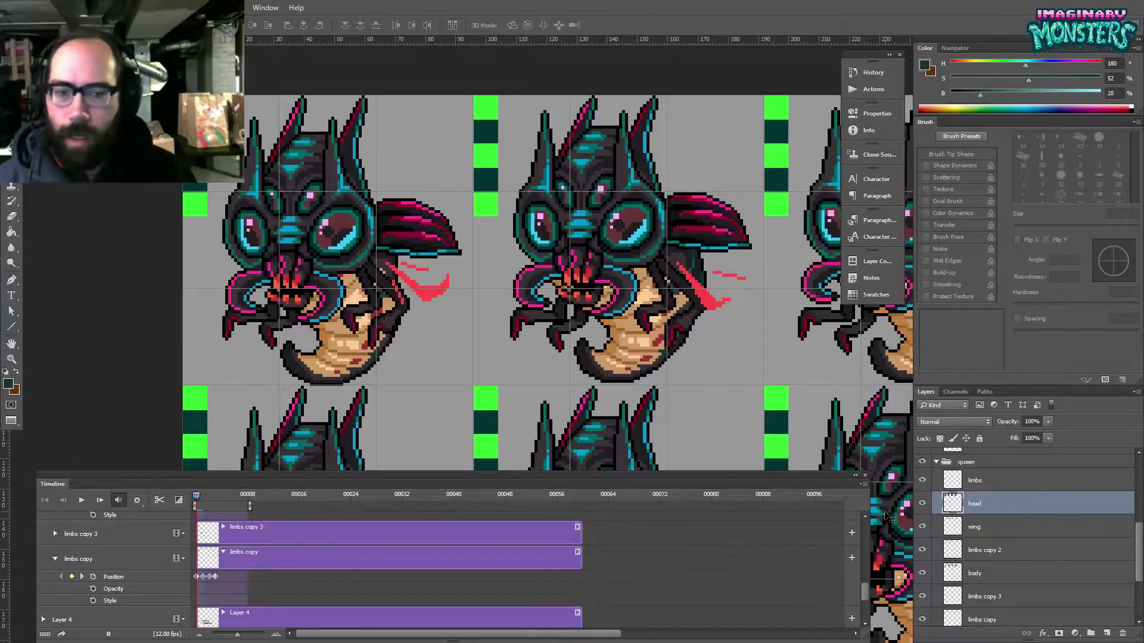
# - Hide the grid overlay and bring both full queen rows into view
pyautogui.moveTo(866, 592); pyautogui.dragTo(863, 564)
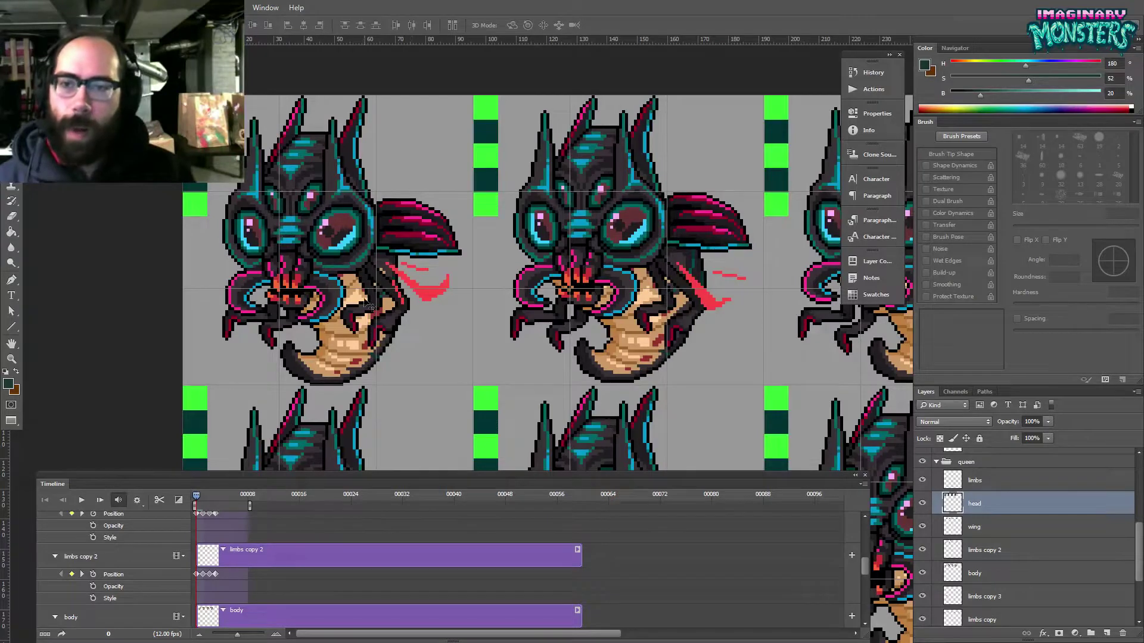
pyautogui.moveTo(198, 496)
pyautogui.mouseDown()
pyautogui.moveTo(216, 497)
pyautogui.moveTo(196, 496)
pyautogui.mouseUp()
pyautogui.press('z')
pyautogui.keyDown('alt'); pyautogui.click(505, 314); pyautogui.keyUp('alt')
pyautogui.keyDown('alt'); pyautogui.click(505, 314); pyautogui.keyUp('alt')
pyautogui.keyDown('alt'); pyautogui.click(506, 315); pyautogui.keyUp('alt')
pyautogui.moveTo(541, 305); pyautogui.dragTo(332, 263)
pyautogui.hotkey('ctrl', 'h')
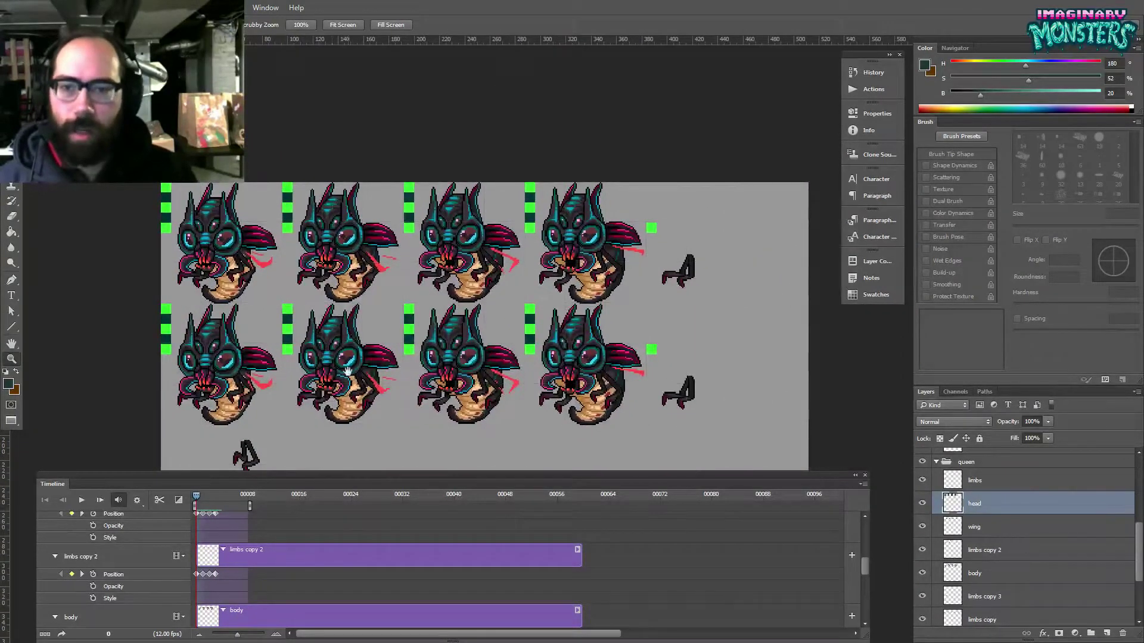
pyautogui.moveTo(338, 366); pyautogui.dragTo(371, 324)
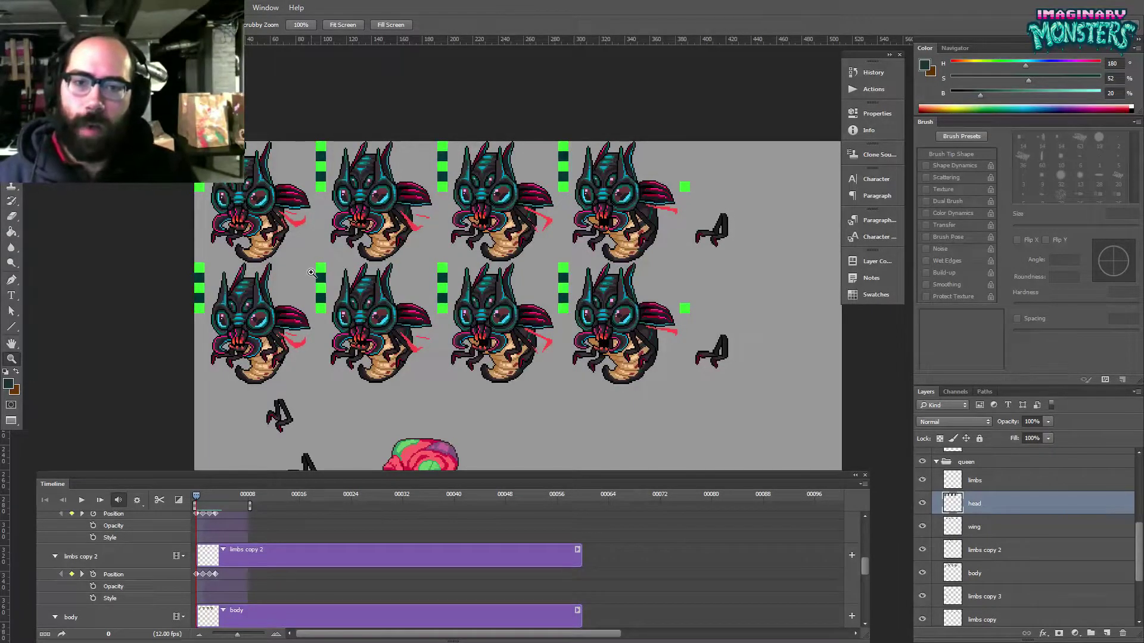
# - Scrub and play back the animation from frame 0 to check both queen rows
pyautogui.moveTo(194, 499); pyautogui.dragTo(152, 481)
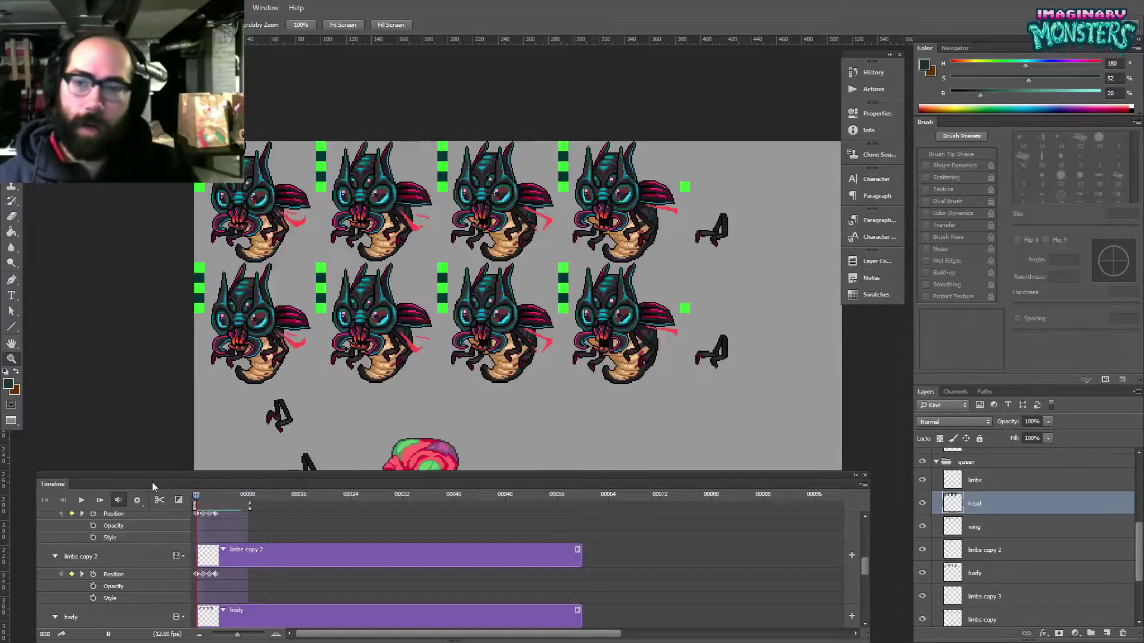
pyautogui.moveTo(198, 498)
pyautogui.mouseDown()
pyautogui.moveTo(224, 496)
pyautogui.moveTo(180, 498)
pyautogui.mouseUp()
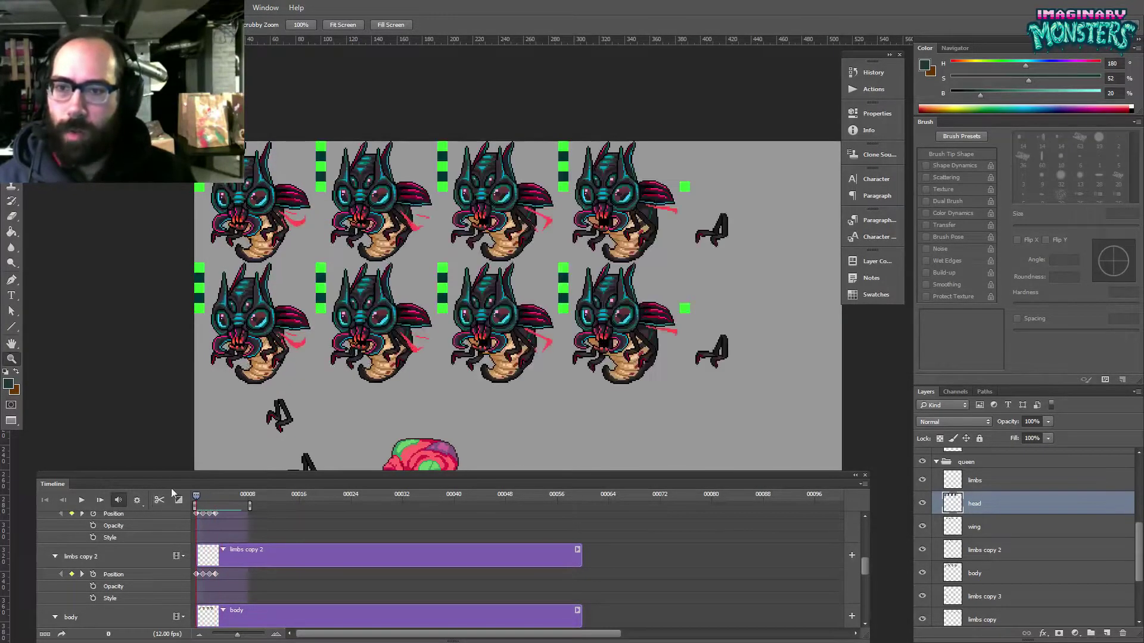
pyautogui.press('space')
pyautogui.press('space')
# - Shorten the timeline's work area to end at about frame 4 and preview the shorter loop
pyautogui.moveTo(249, 506); pyautogui.dragTo(225, 506)
pyautogui.press('space')
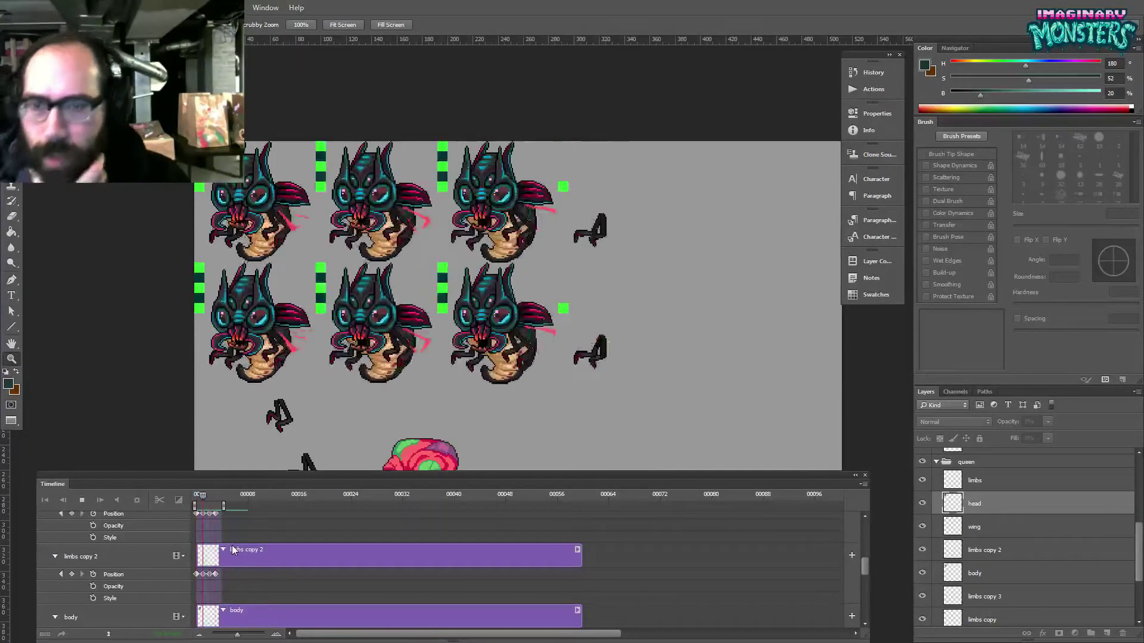
pyautogui.press('space')
pyautogui.moveTo(210, 498); pyautogui.dragTo(169, 510)
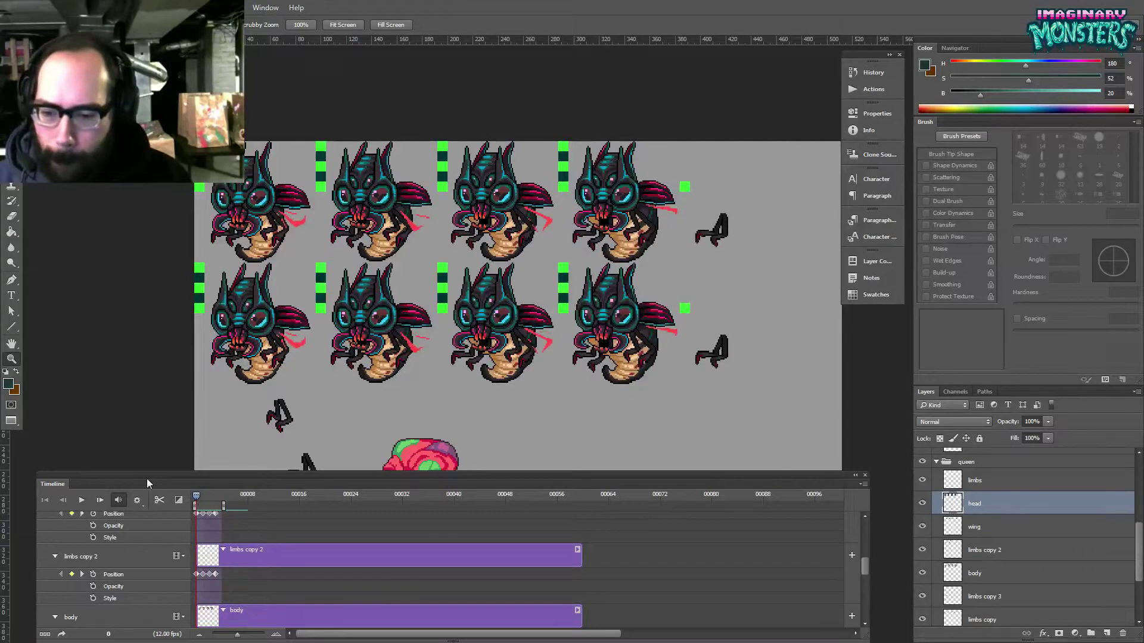
# - Try to move the loose leg beyond the end of the top row slightly down, and undo the move
pyautogui.moveTo(444, 376); pyautogui.dragTo(402, 389)
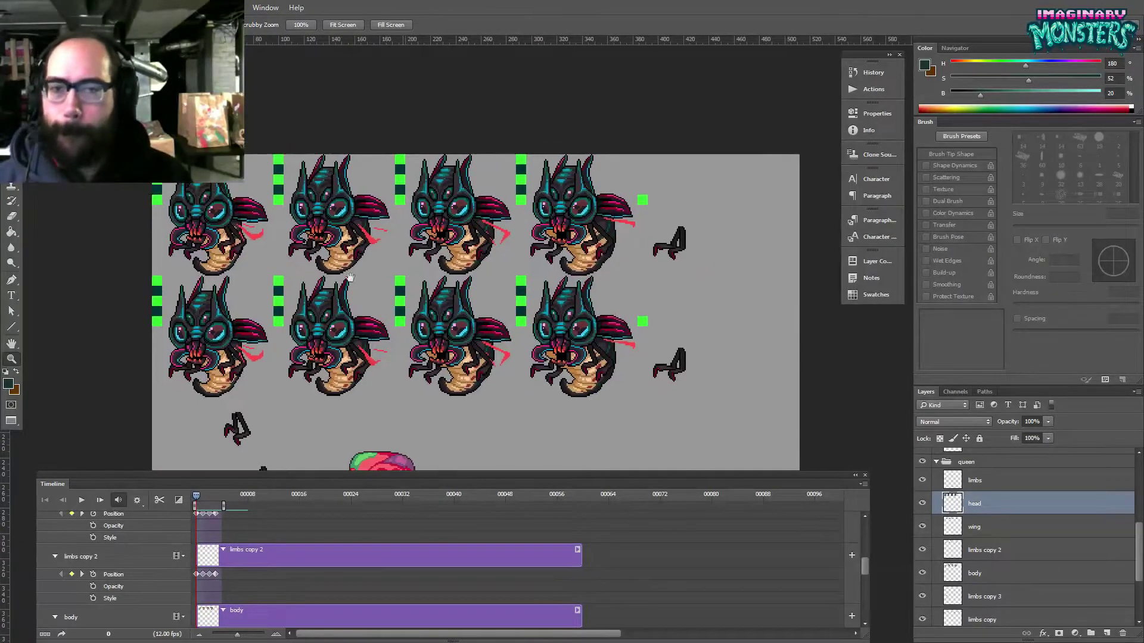
pyautogui.press('v')
pyautogui.moveTo(683, 240); pyautogui.dragTo(683, 277)
pyautogui.hotkey('ctrl', 'z')
# - Select the head layer of the second row's first queen to locate the duplicated group
pyautogui.moveTo(520, 340); pyautogui.dragTo(591, 314)
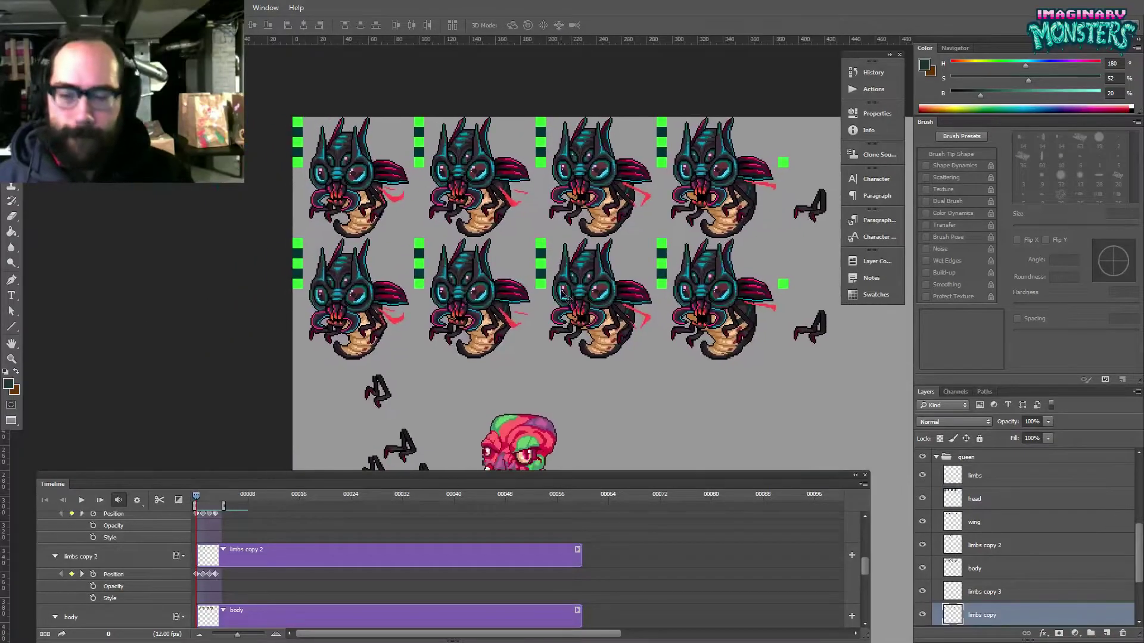
pyautogui.press('z')
pyautogui.moveTo(358, 306); pyautogui.dragTo(397, 293)
pyautogui.press('v')
pyautogui.click(402, 287)
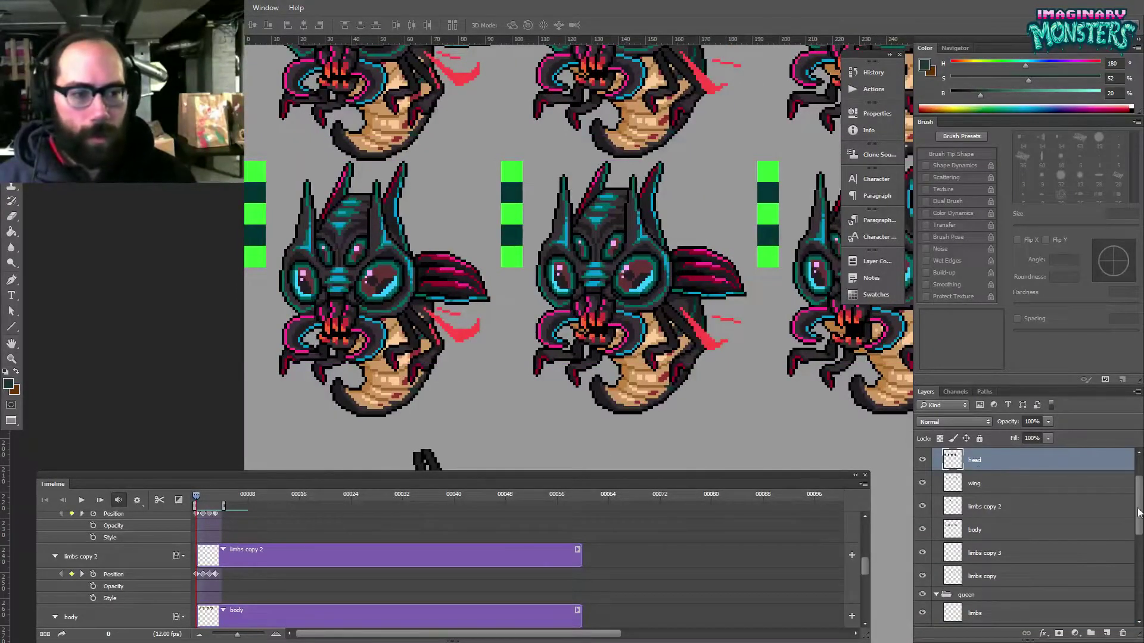
# - Rename the duplicated queen group as queen death
pyautogui.moveTo(1137, 512); pyautogui.dragTo(1138, 492)
pyautogui.click(970, 471)
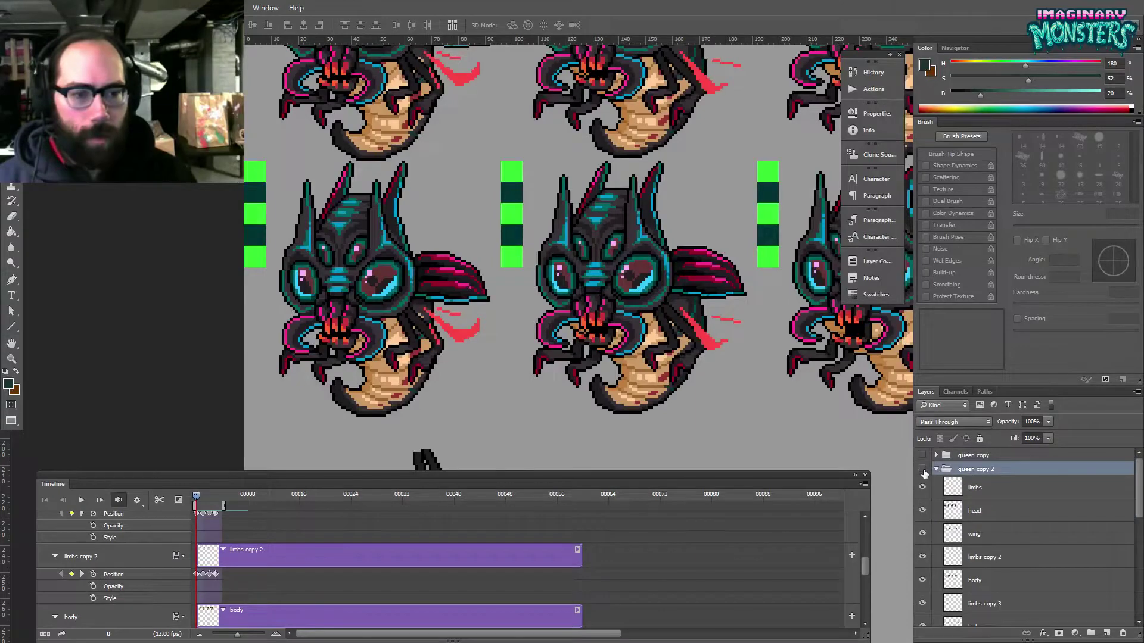
pyautogui.doubleClick(974, 470)
pyautogui.click(979, 470)
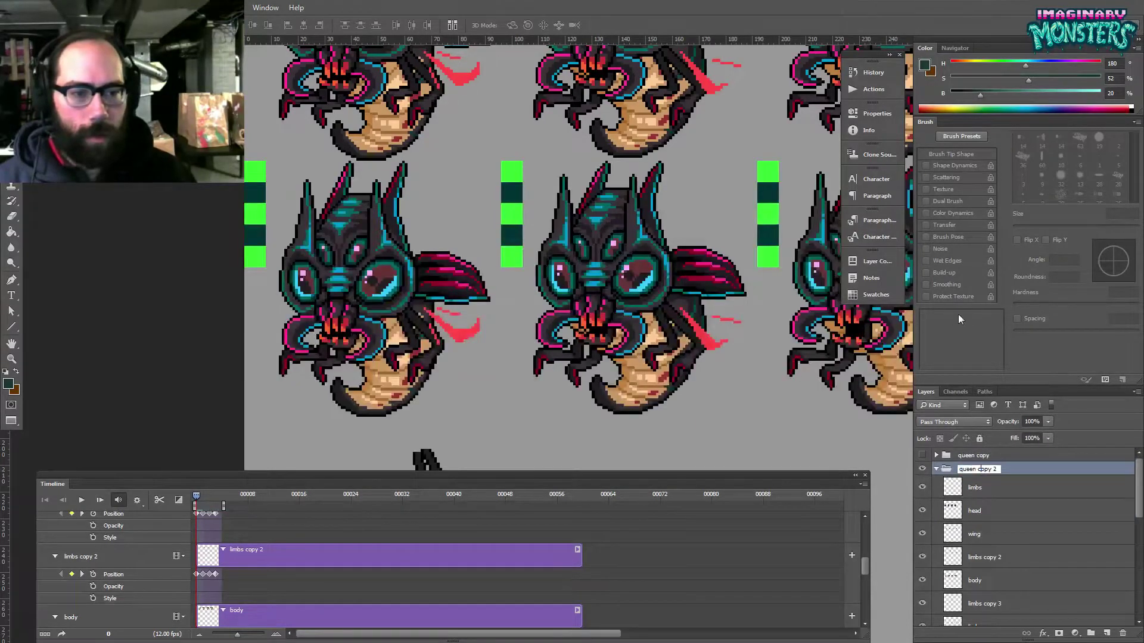
pyautogui.hotkey('shift', 'End')
pyautogui.write('death')
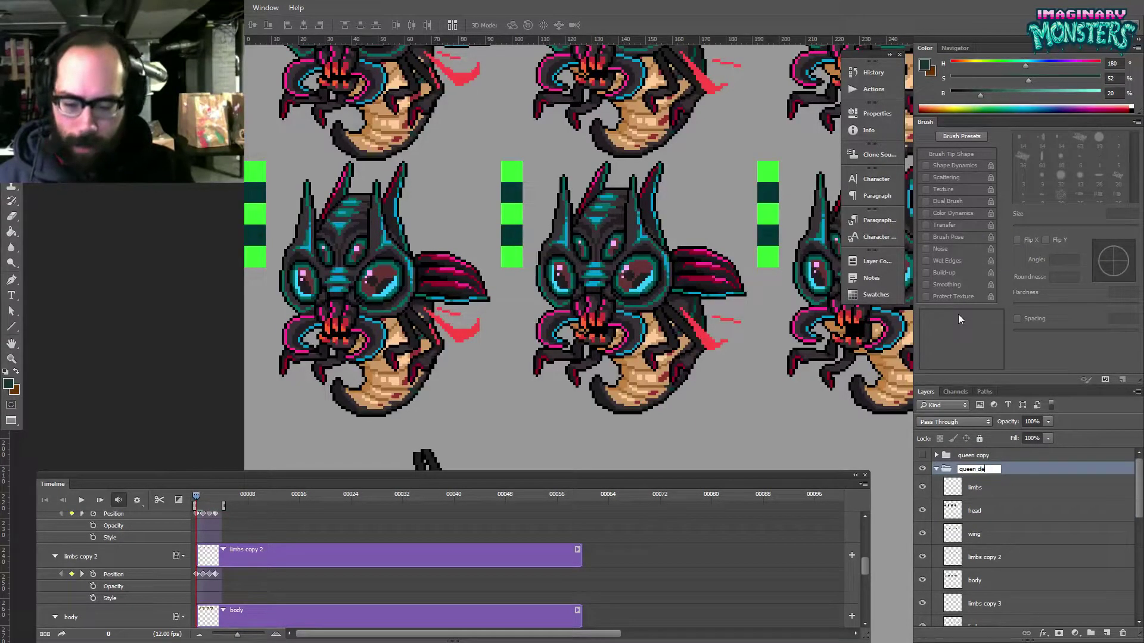
pyautogui.press('Return')
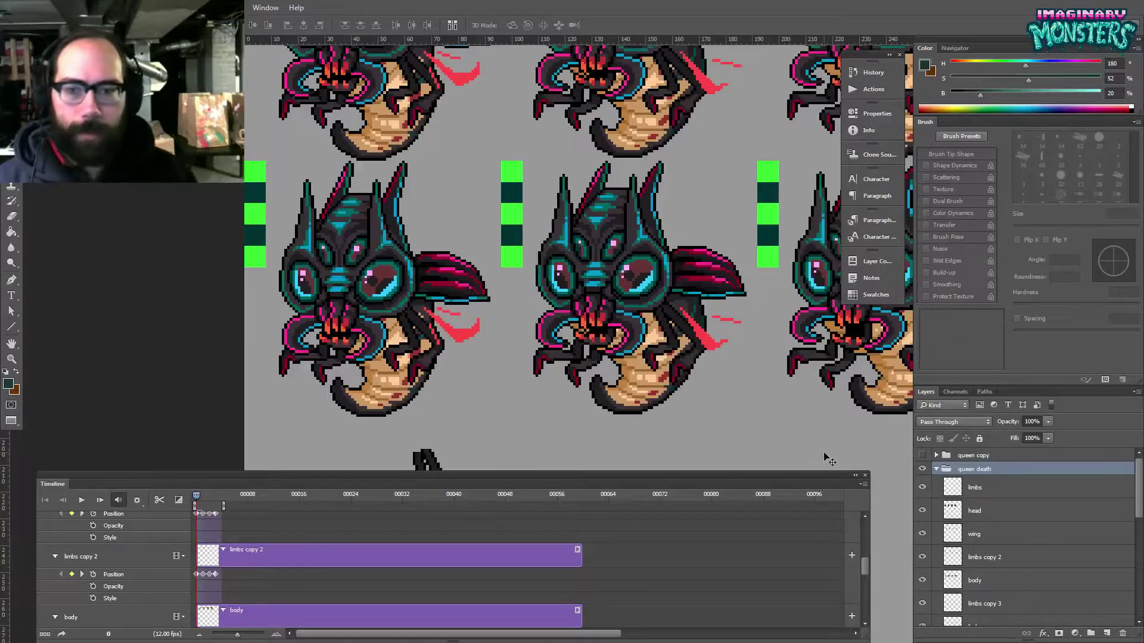
# - Merge the queen death group's layers from limbs down to limbs copy into a single layer
pyautogui.moveTo(682, 407); pyautogui.dragTo(350, 416)
pyautogui.moveTo(712, 378); pyautogui.dragTo(474, 388)
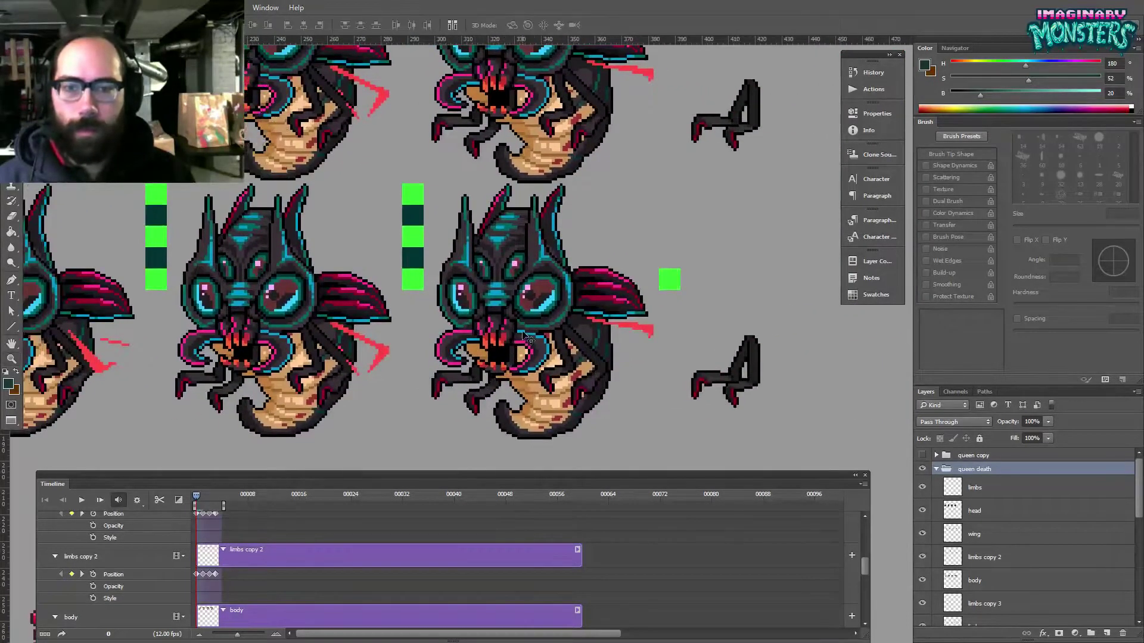
pyautogui.click(979, 491)
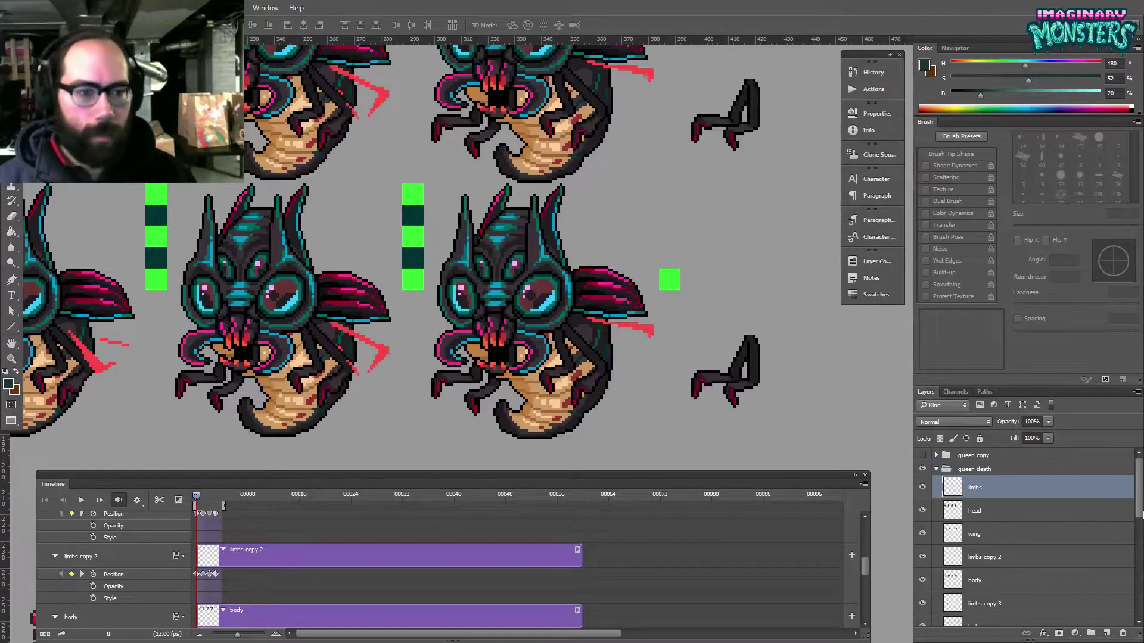
pyautogui.moveTo(1139, 499); pyautogui.dragTo(1140, 520)
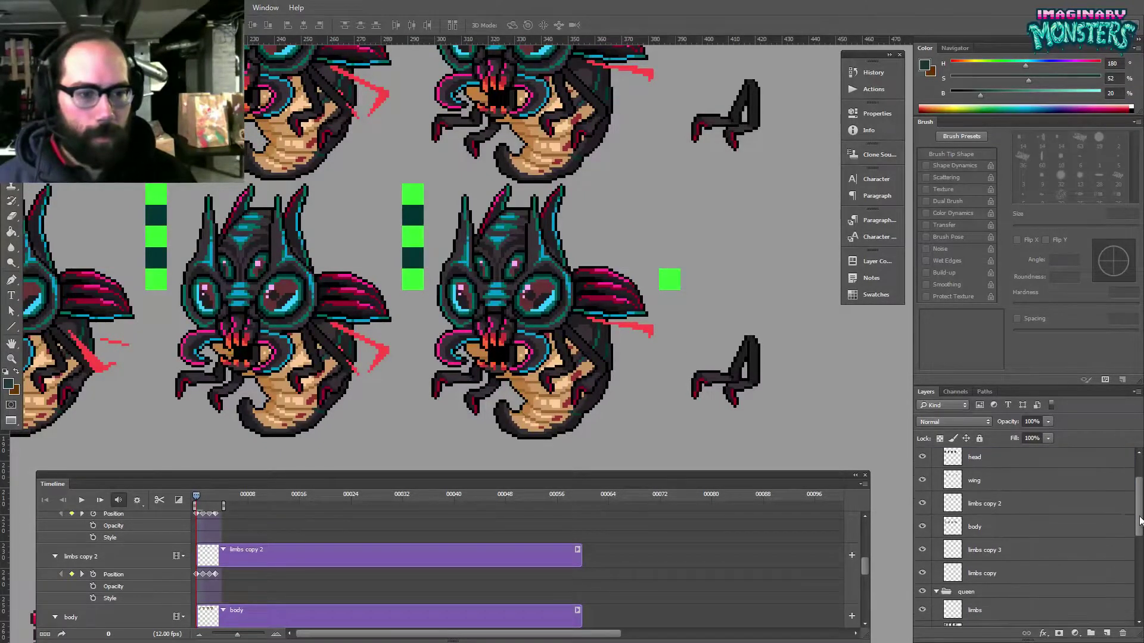
pyautogui.keyDown('shift'); pyautogui.click(998, 575); pyautogui.keyUp('shift')
pyautogui.hotkey('ctrl', 'e')
# - Marquee-select the second row's last queen with its loose leg and delete everything outside that selection from the merged layer
pyautogui.press('z')
pyautogui.moveTo(545, 340); pyautogui.dragTo(681, 311)
pyautogui.press('v')
pyautogui.hotkey('ctrl', 'z')
pyautogui.press('z')
pyautogui.press('m')
pyautogui.moveTo(648, 234); pyautogui.dragTo(451, 234)
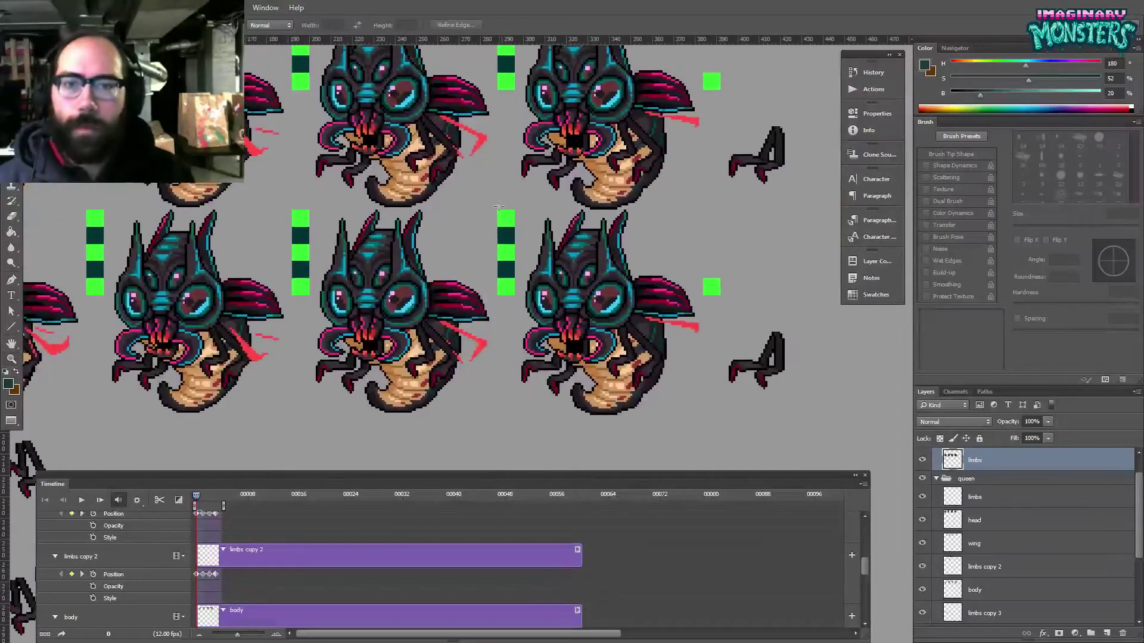
pyautogui.moveTo(754, 405); pyautogui.dragTo(771, 444)
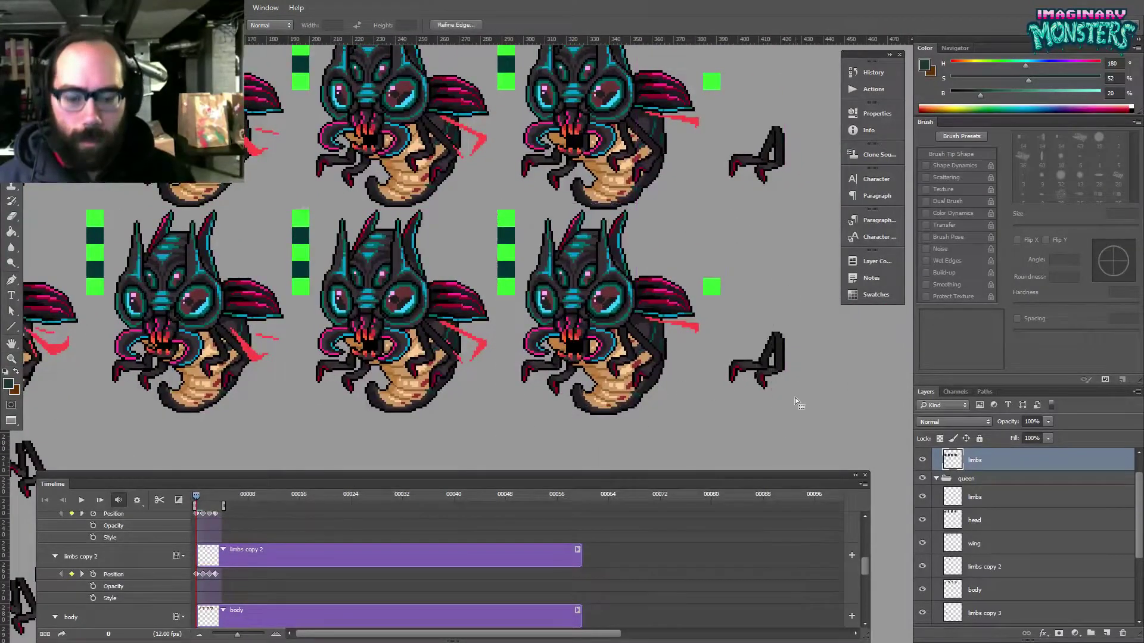
pyautogui.hotkey('ctrl', 'shift', 'k')
pyautogui.press('Escape')
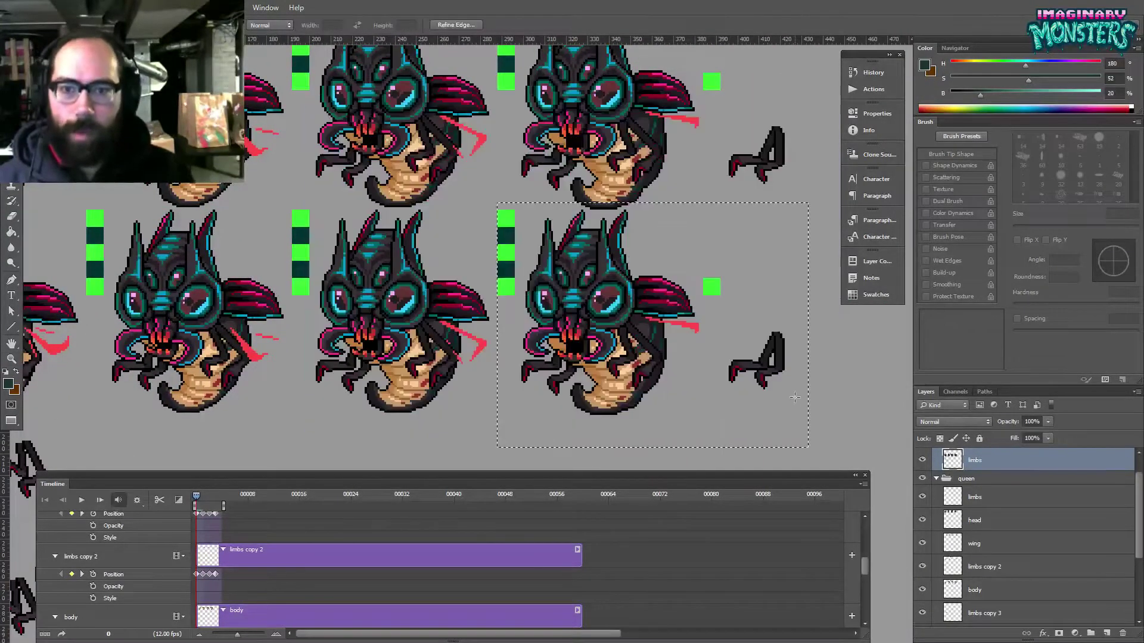
pyautogui.press('Delete')
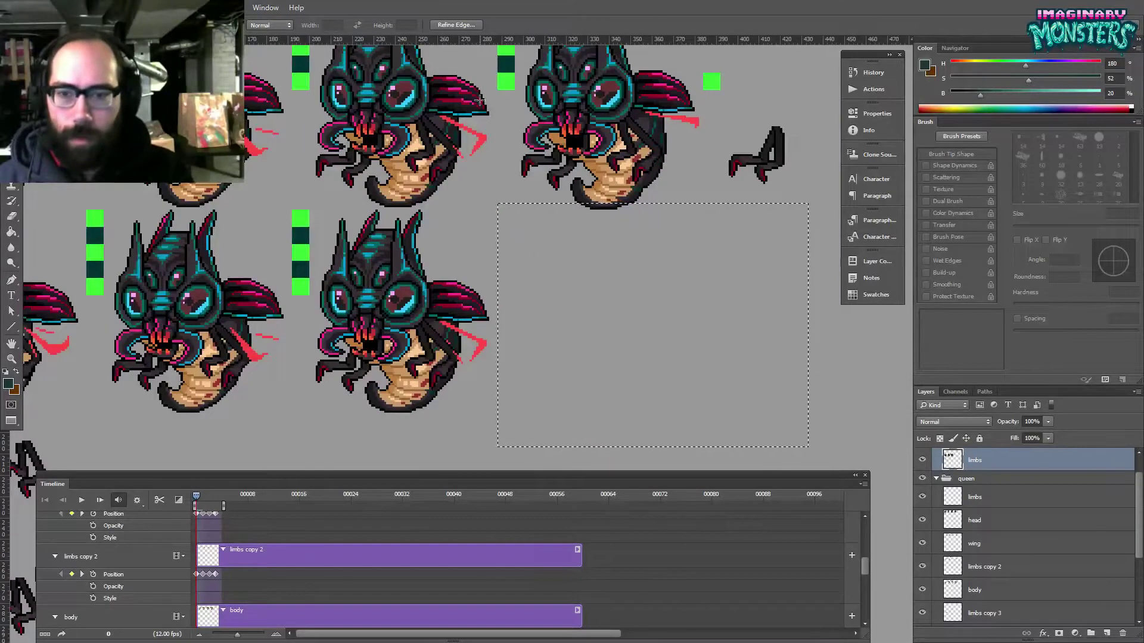
pyautogui.hotkey('ctrl', 'z')
pyautogui.hotkey('ctrl', 'shift', 'i')
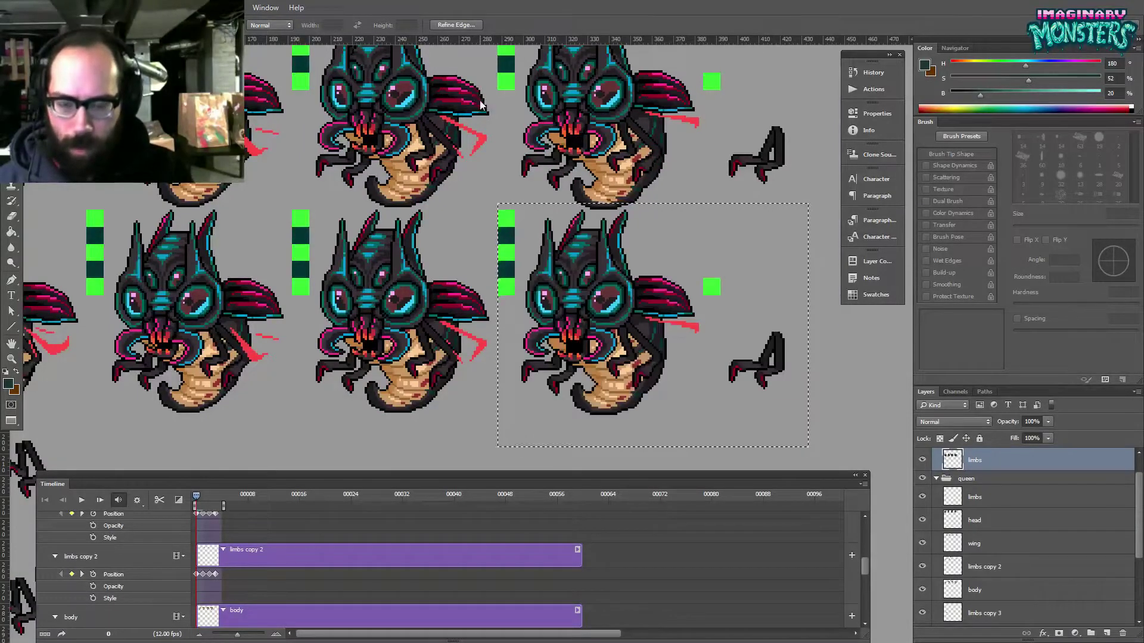
pyautogui.press('Delete')
pyautogui.hotkey('ctrl', 'd')
# - Move the remaining second-row queen and its loose leg back to the start of the row
pyautogui.press('z')
pyautogui.moveTo(506, 307); pyautogui.dragTo(632, 297)
pyautogui.press('v')
pyautogui.moveTo(730, 333); pyautogui.dragTo(383, 327)
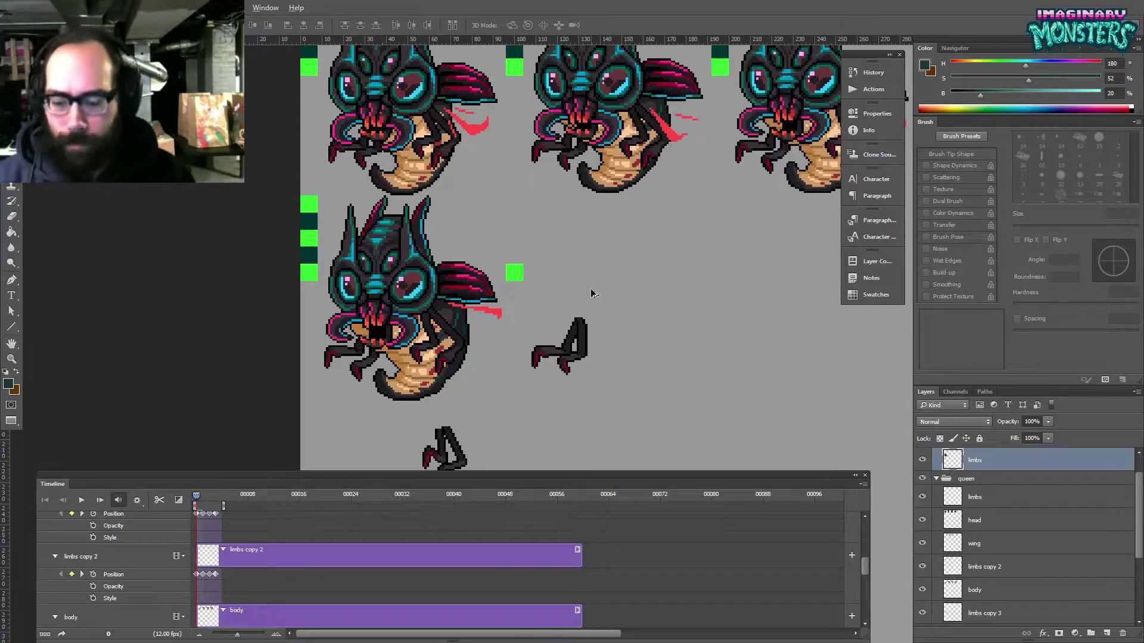
# - Switch to the browser to check the stream dashboard's chat messages, and return to Photoshop
pyautogui.hotkey('alt', 'Tab')
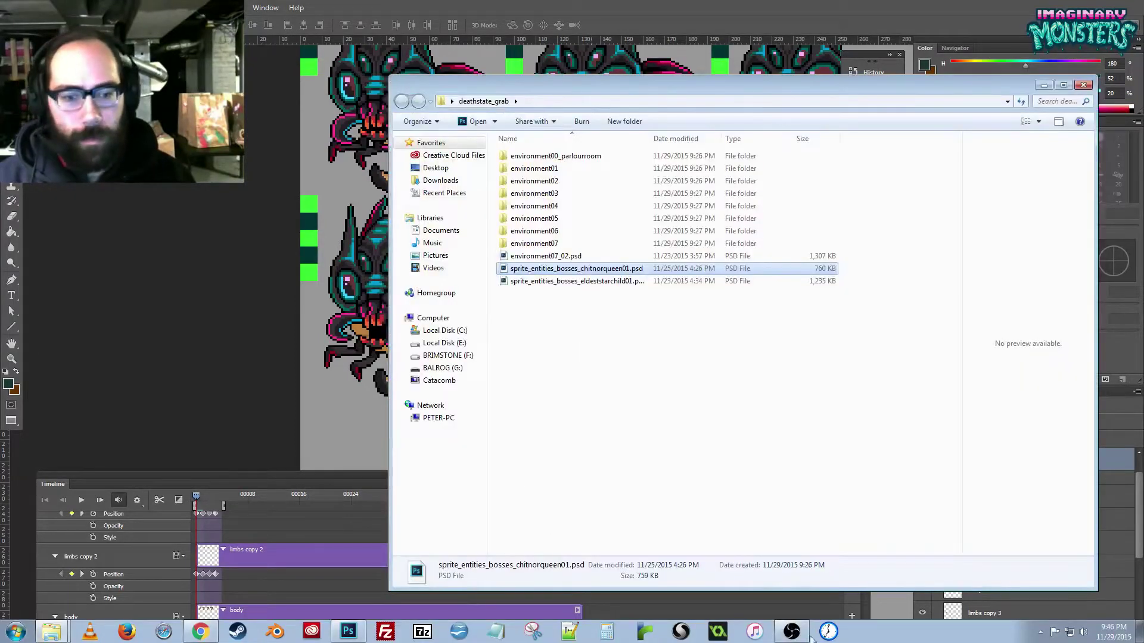
pyautogui.click(200, 633)
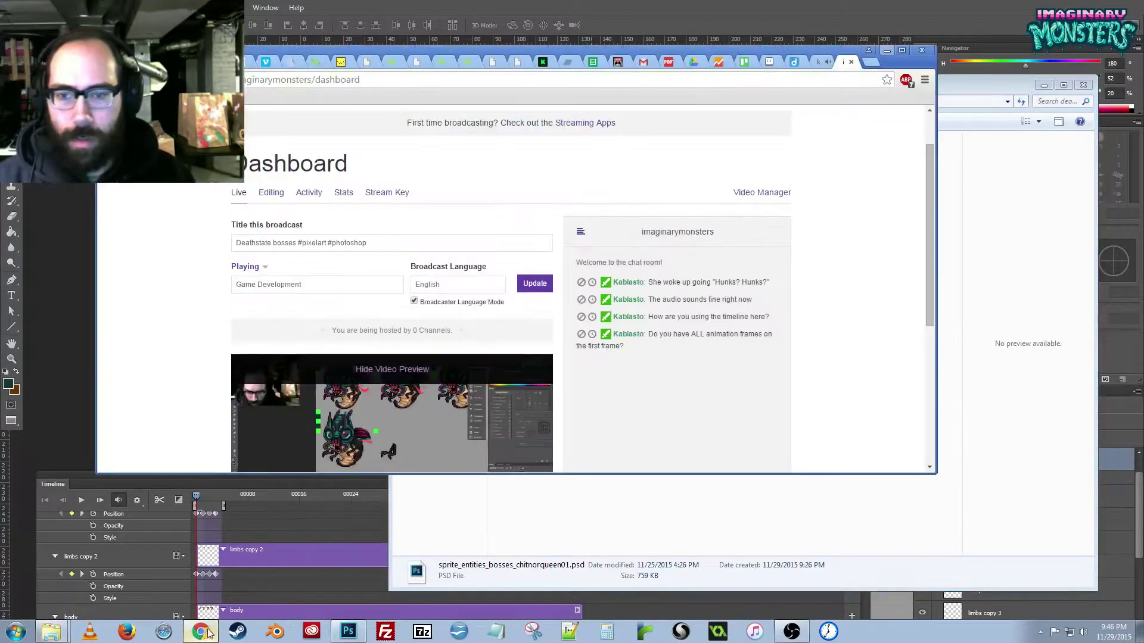
pyautogui.click(886, 50)
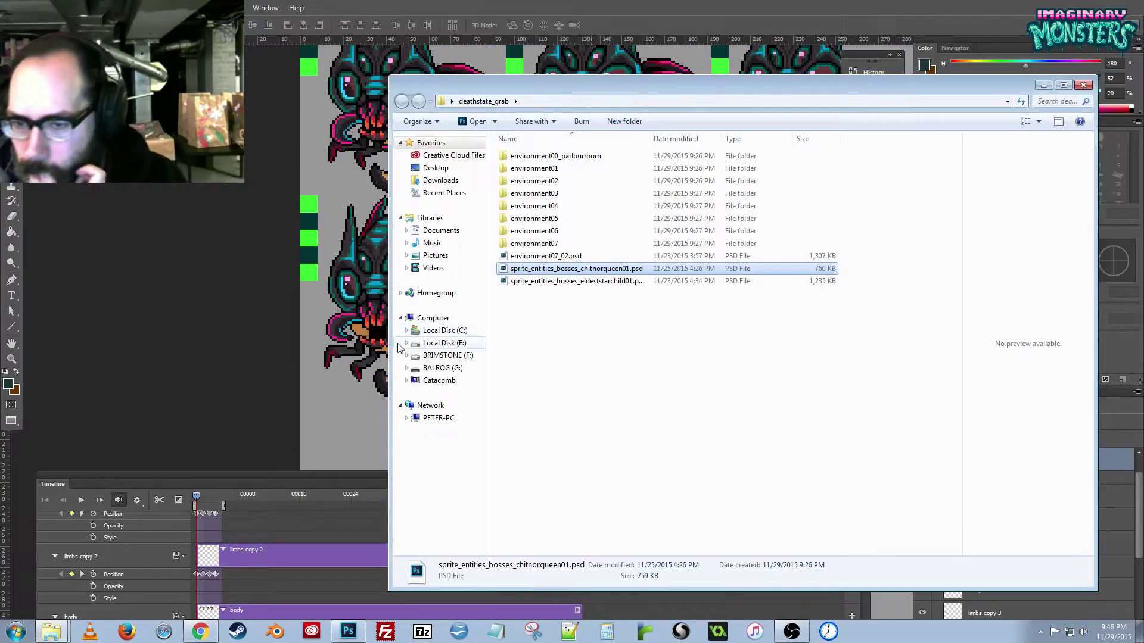
pyautogui.click(336, 373)
# - Lasso and cut away the loose leg and the stray green marker square beside the second-row queen
pyautogui.moveTo(419, 317); pyautogui.dragTo(453, 285)
pyautogui.press('z')
pyautogui.press('v')
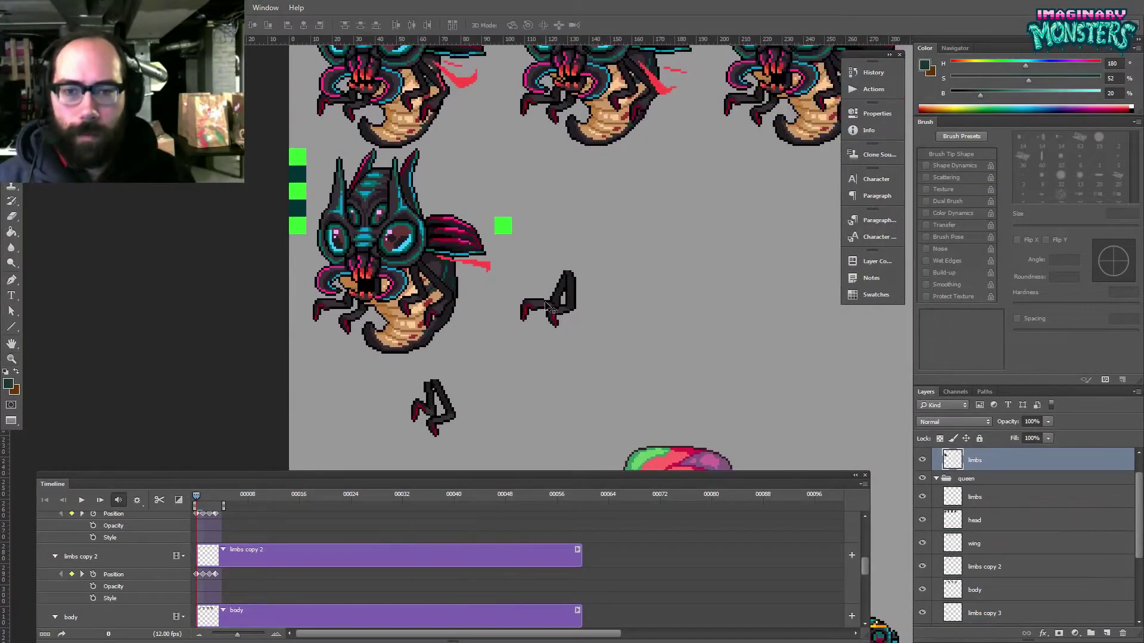
pyautogui.press('l')
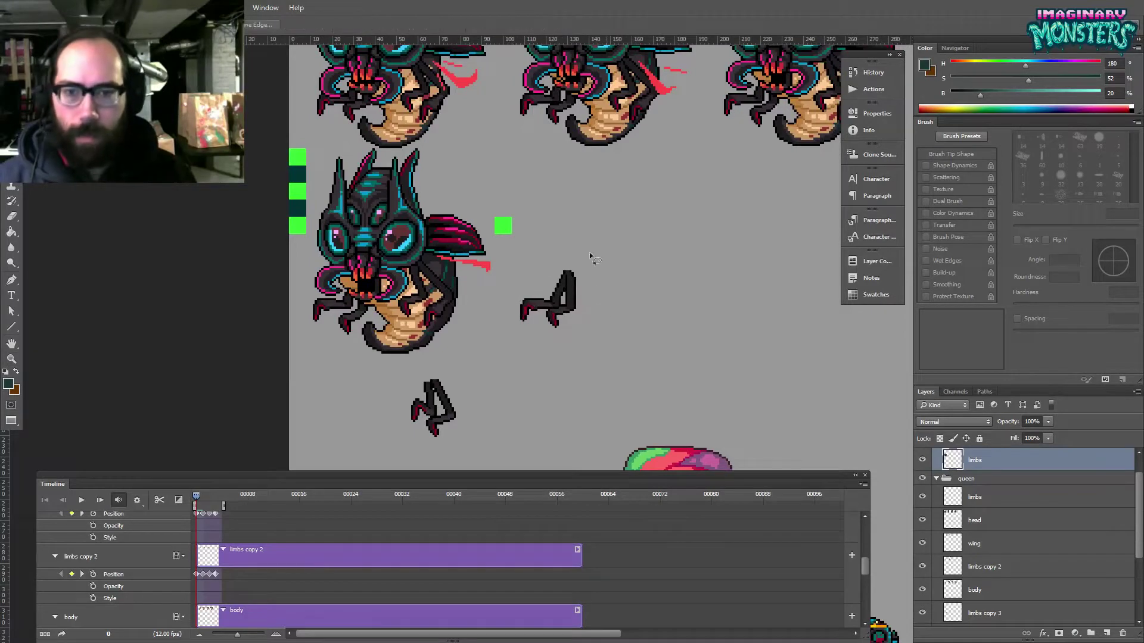
pyautogui.moveTo(572, 344); pyautogui.dragTo(614, 253)
pyautogui.moveTo(544, 364); pyautogui.dragTo(571, 345)
pyautogui.hotkey('ctrl', 'x')
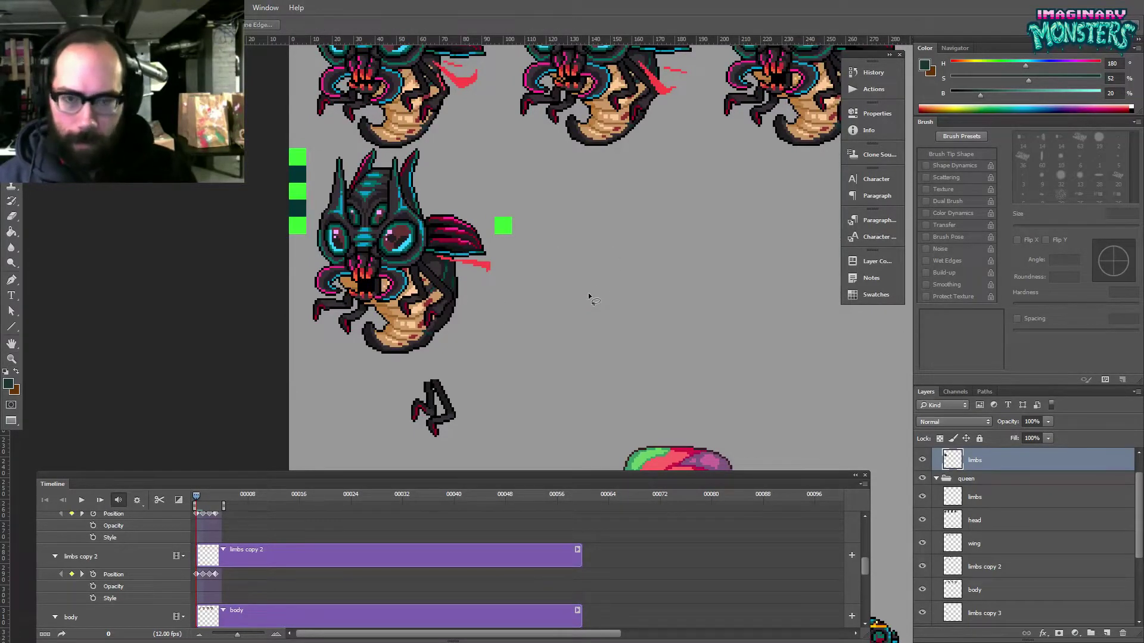
pyautogui.moveTo(542, 230)
pyautogui.mouseDown()
pyautogui.moveTo(534, 220)
pyautogui.moveTo(536, 276)
pyautogui.moveTo(550, 279)
pyautogui.mouseUp()
pyautogui.hotkey('ctrl', 'x')
# - Remove the four lower marker squares beside the second-row queen with the Magic Wand, keeping only the uppermost green one
pyautogui.press('z')
pyautogui.click(415, 232)
pyautogui.click(415, 231)
pyautogui.moveTo(342, 226); pyautogui.dragTo(396, 232)
pyautogui.press('w')
pyautogui.click(389, 204)
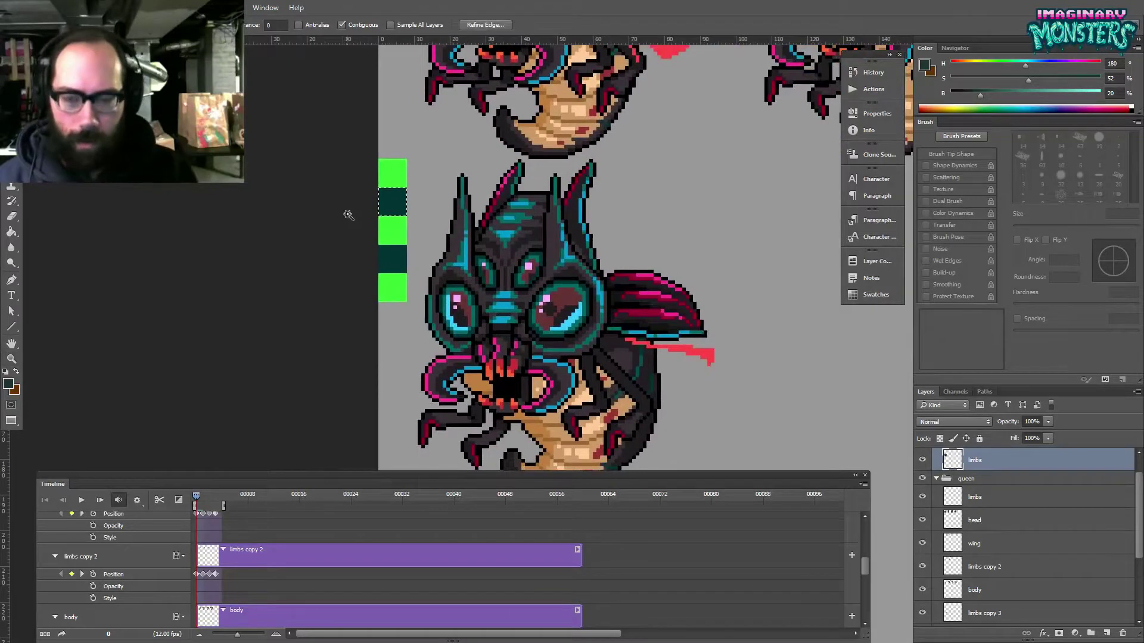
pyautogui.hotkey('ctrl', 'x')
pyautogui.click(392, 239)
pyautogui.keyDown('shift'); pyautogui.click(394, 262); pyautogui.keyUp('shift')
pyautogui.keyDown('shift'); pyautogui.click(396, 292); pyautogui.keyUp('shift')
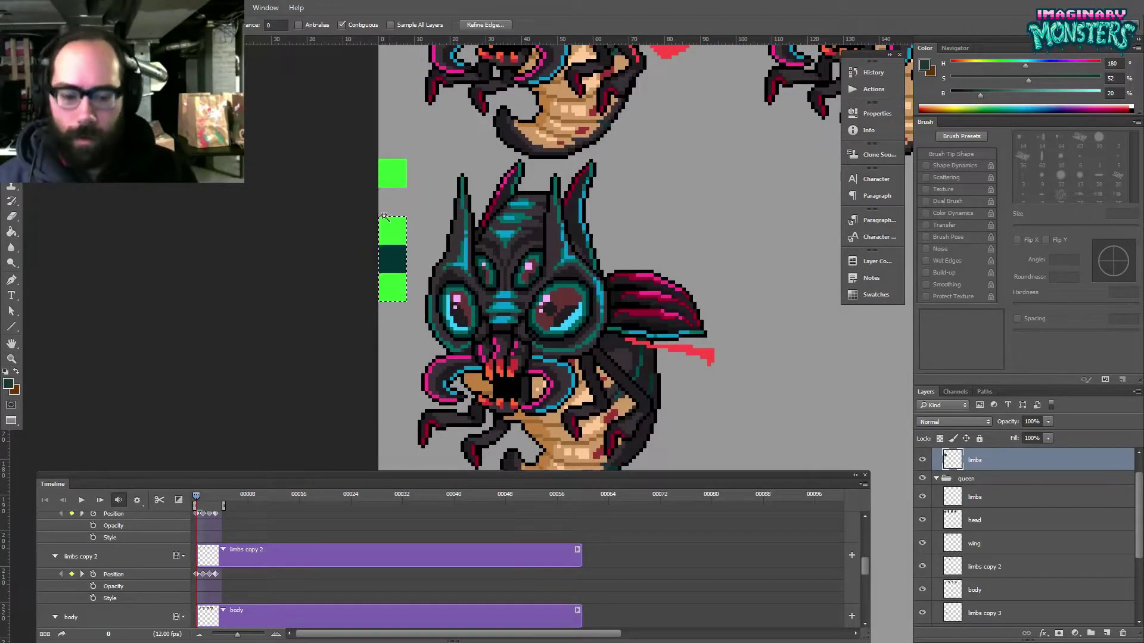
pyautogui.press('Delete')
pyautogui.hotkey('ctrl', 'd')
# - Display the grid and set its gridlines to every 96 pixels
pyautogui.moveTo(542, 354); pyautogui.dragTo(468, 233)
pyautogui.press('z')
pyautogui.moveTo(524, 202); pyautogui.dragTo(476, 202)
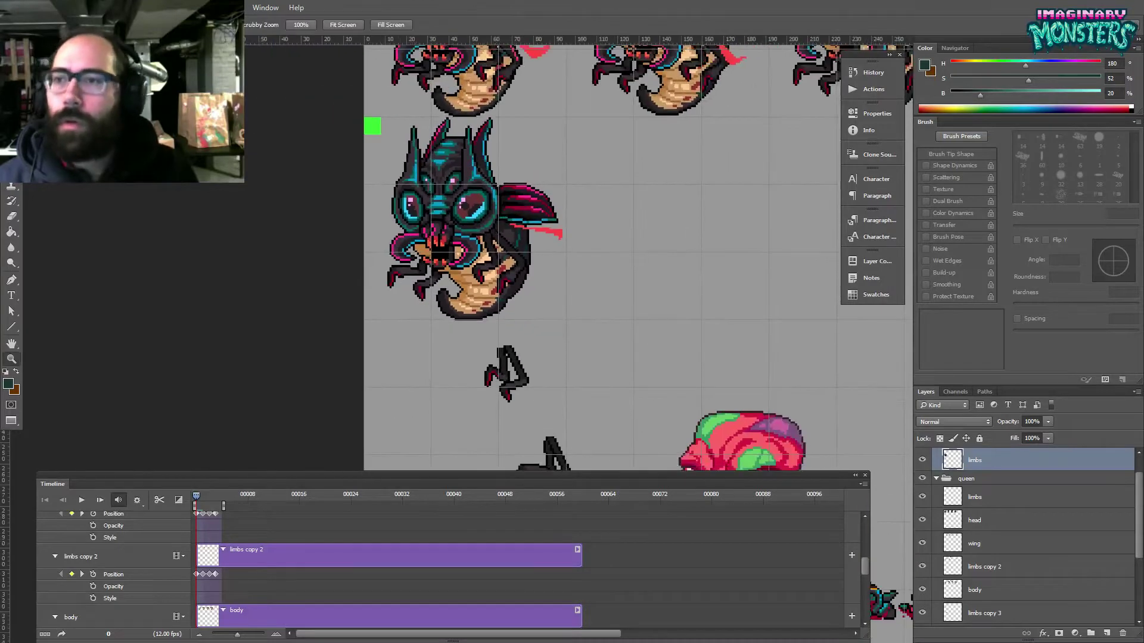
pyautogui.click(13, 7)
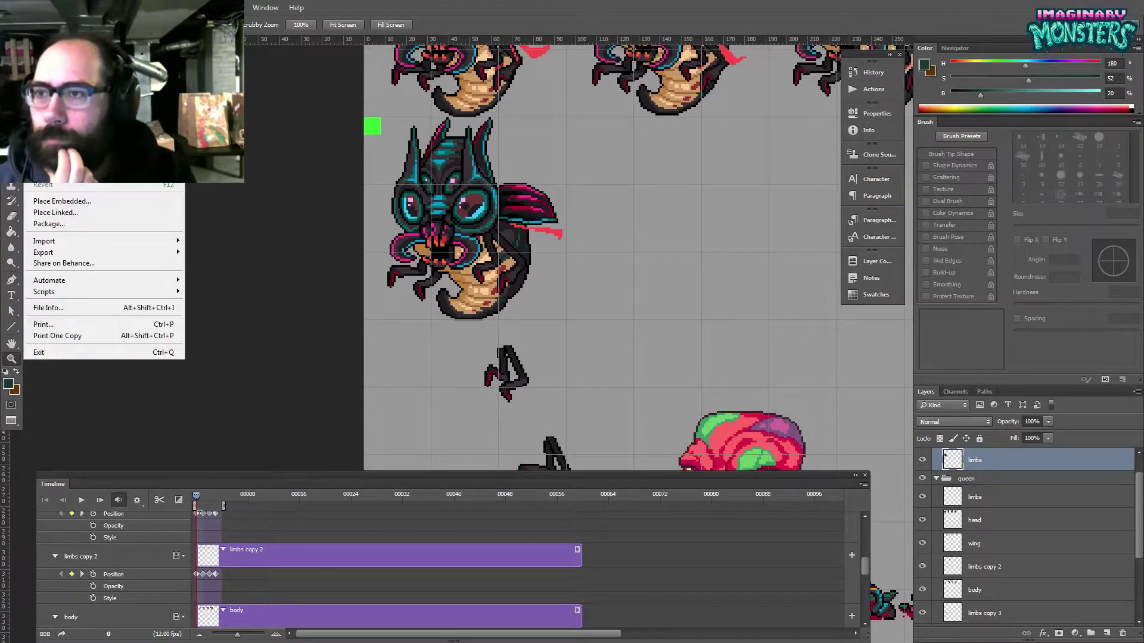
pyautogui.moveTo(51, 8)
pyautogui.moveTo(146, 452)
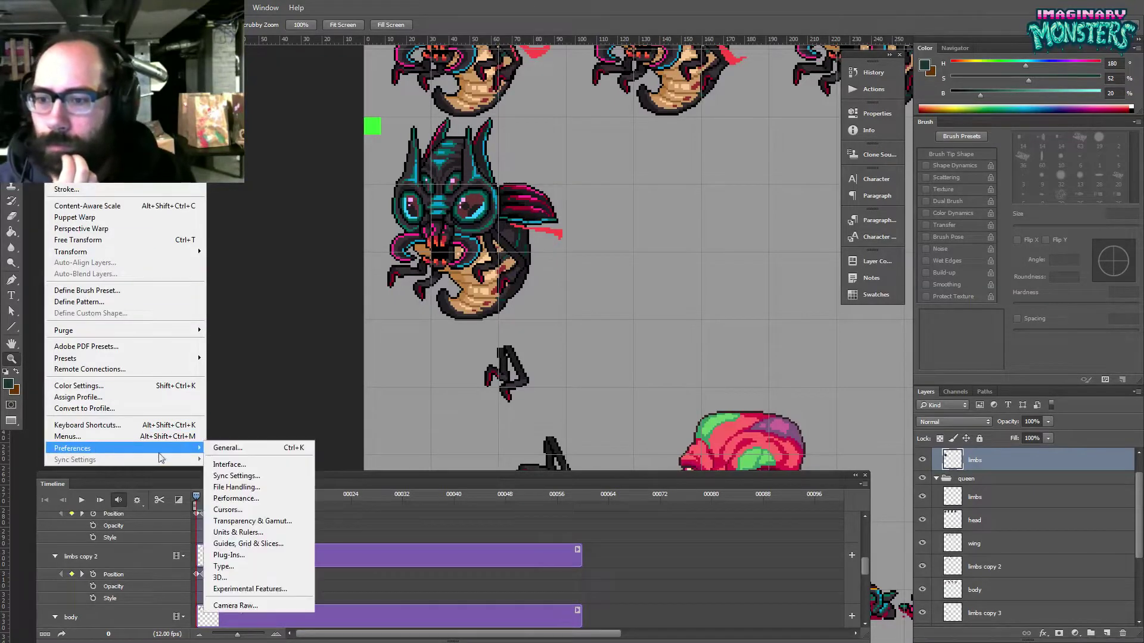
pyautogui.click(252, 544)
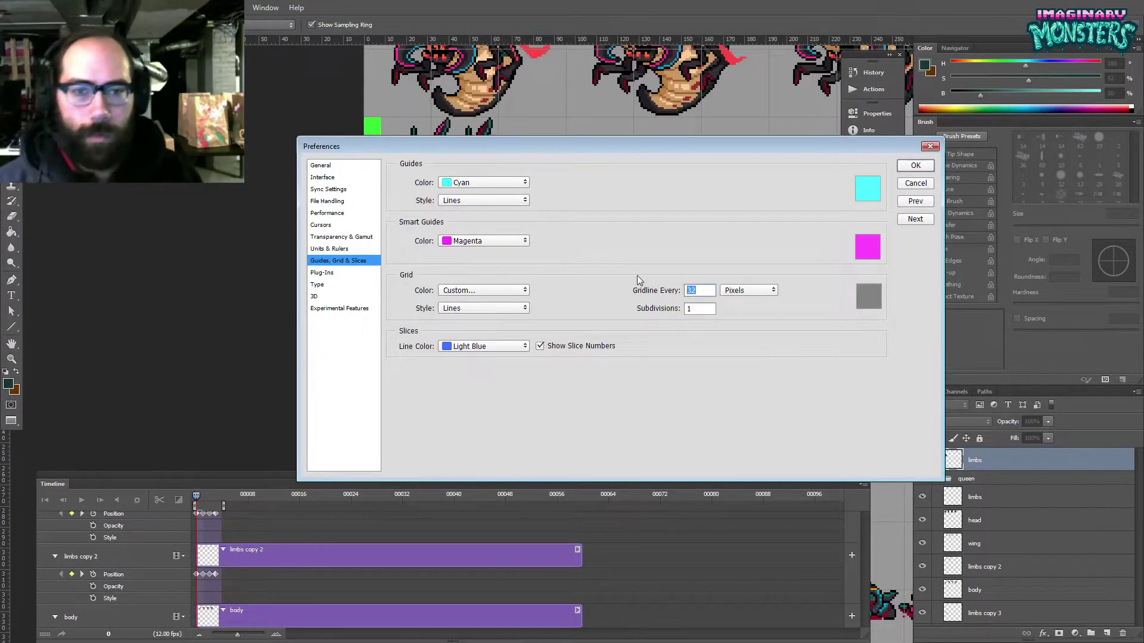
pyautogui.write('96')
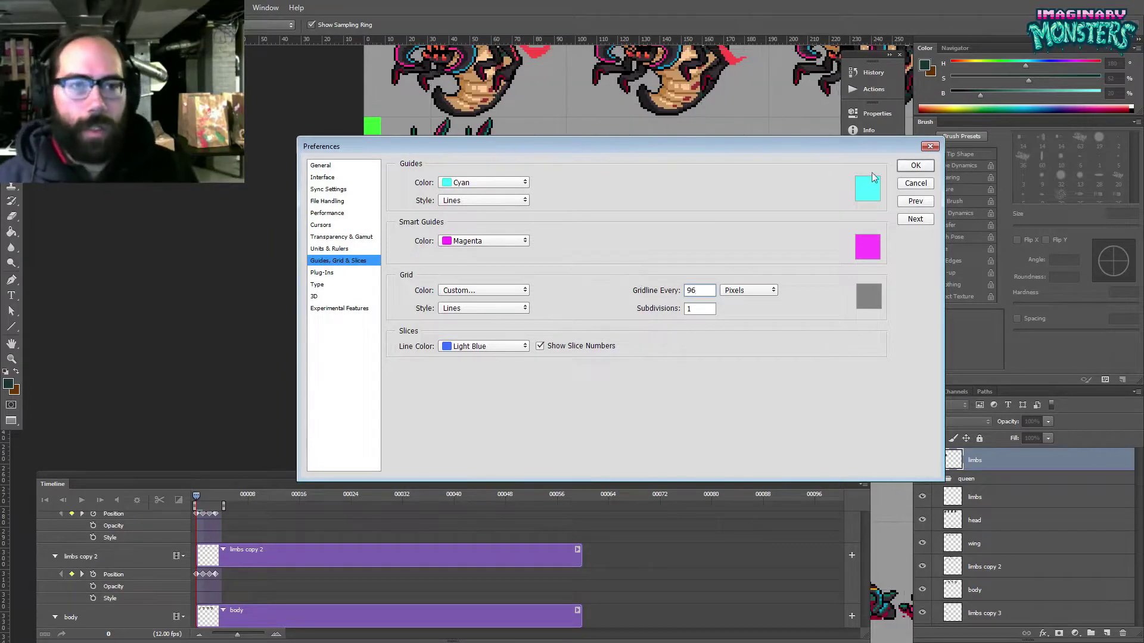
pyautogui.click(904, 169)
# - Marquee-select the second-row queen with its green marker and place a duplicate in the adjacent grid cell of the row
pyautogui.moveTo(589, 242); pyautogui.dragTo(517, 285)
pyautogui.click(423, 223)
pyautogui.moveTo(431, 267)
pyautogui.mouseDown()
pyautogui.moveTo(436, 284)
pyautogui.moveTo(470, 297)
pyautogui.moveTo(436, 271)
pyautogui.mouseUp()
pyautogui.click(442, 289)
pyautogui.press('m')
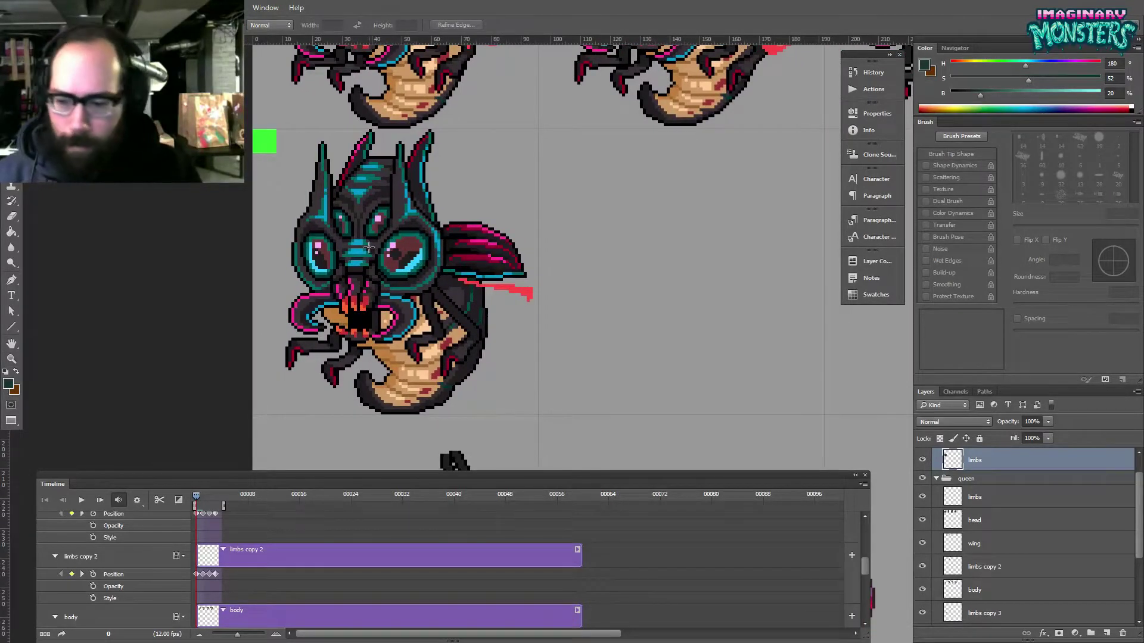
pyautogui.moveTo(253, 129); pyautogui.dragTo(636, 429)
pyautogui.press('v')
pyautogui.moveTo(356, 317); pyautogui.dragTo(705, 329)
pyautogui.hotkey('ctrl', 'd')
# - Lasso the first second-row queen's outermost front foreleg and move it outward, about 6 px left and 2 px down
pyautogui.moveTo(430, 278); pyautogui.dragTo(484, 266)
pyautogui.moveTo(383, 252); pyautogui.dragTo(437, 259)
pyautogui.press('b')
pyautogui.moveTo(352, 308)
pyautogui.mouseDown()
pyautogui.moveTo(365, 266)
pyautogui.moveTo(351, 259)
pyautogui.mouseUp()
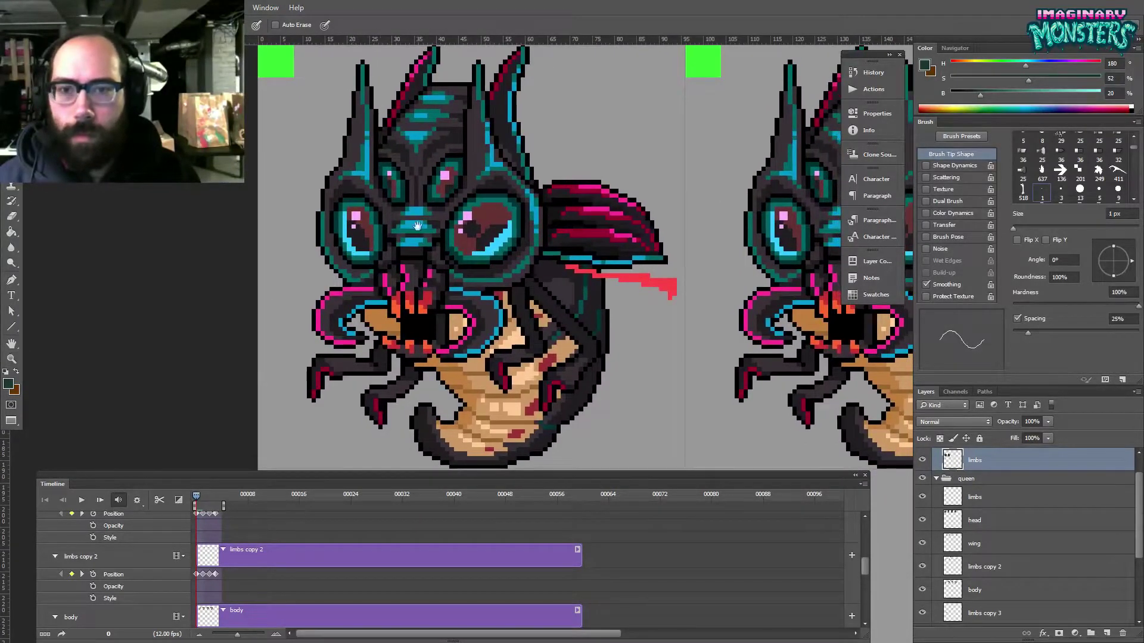
pyautogui.moveTo(408, 223); pyautogui.dragTo(395, 233)
pyautogui.press('z')
pyautogui.click(484, 227)
pyautogui.press('b')
pyautogui.moveTo(456, 306); pyautogui.dragTo(449, 260)
pyautogui.moveTo(413, 309)
pyautogui.mouseDown()
pyautogui.moveTo(411, 290)
pyautogui.moveTo(426, 293)
pyautogui.moveTo(430, 325)
pyautogui.mouseUp()
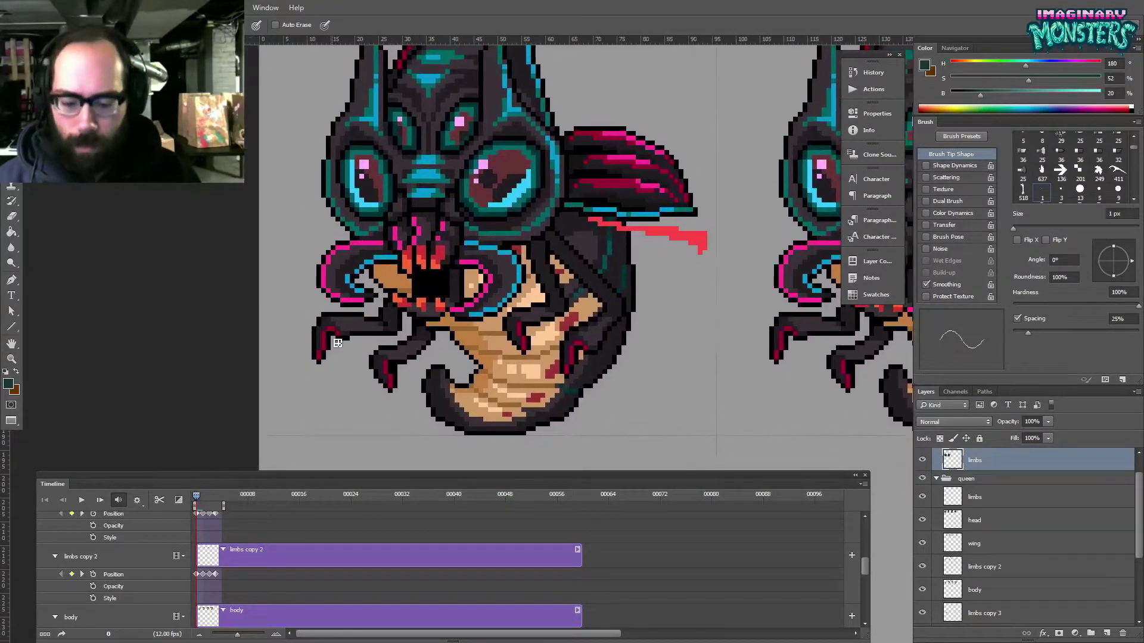
pyautogui.press('l')
pyautogui.moveTo(401, 325)
pyautogui.mouseDown()
pyautogui.moveTo(408, 344)
pyautogui.moveTo(292, 380)
pyautogui.mouseUp()
pyautogui.press('v')
pyautogui.moveTo(363, 333); pyautogui.dragTo(334, 344)
pyautogui.hotkey('ctrl', 'd')
# - Redraw the gap between the moved foreleg and the body with the Pencil, using sampled black outline and dark grey fill colours
pyautogui.press('b')
pyautogui.keyDown('alt'); pyautogui.click(356, 323); pyautogui.keyUp('alt')
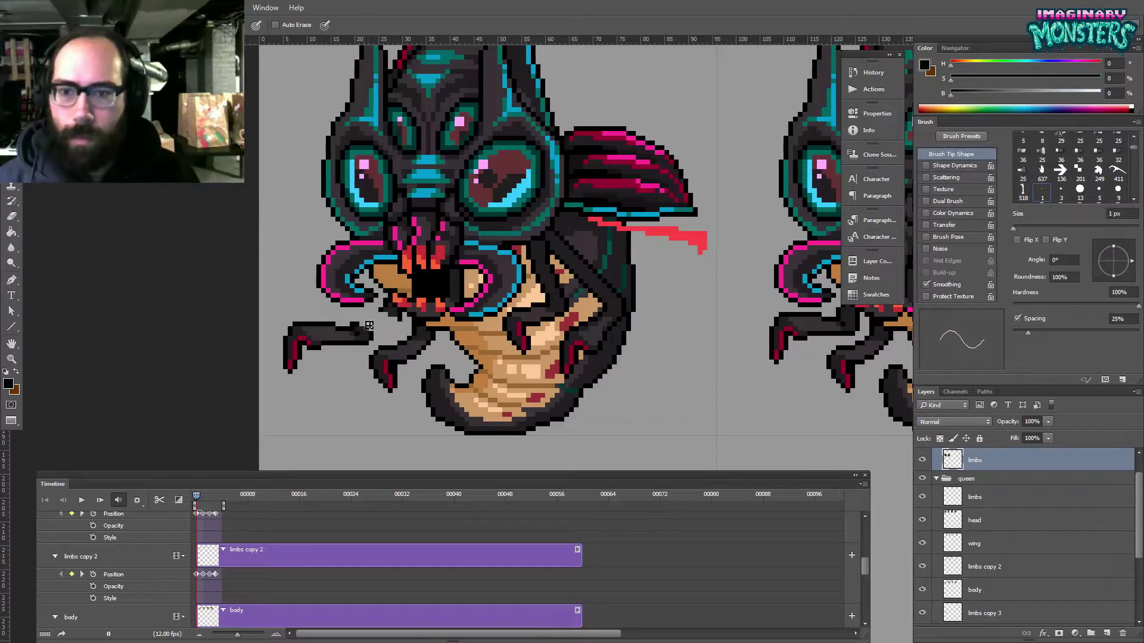
pyautogui.keyDown('alt'); pyautogui.click(388, 319); pyautogui.keyUp('alt')
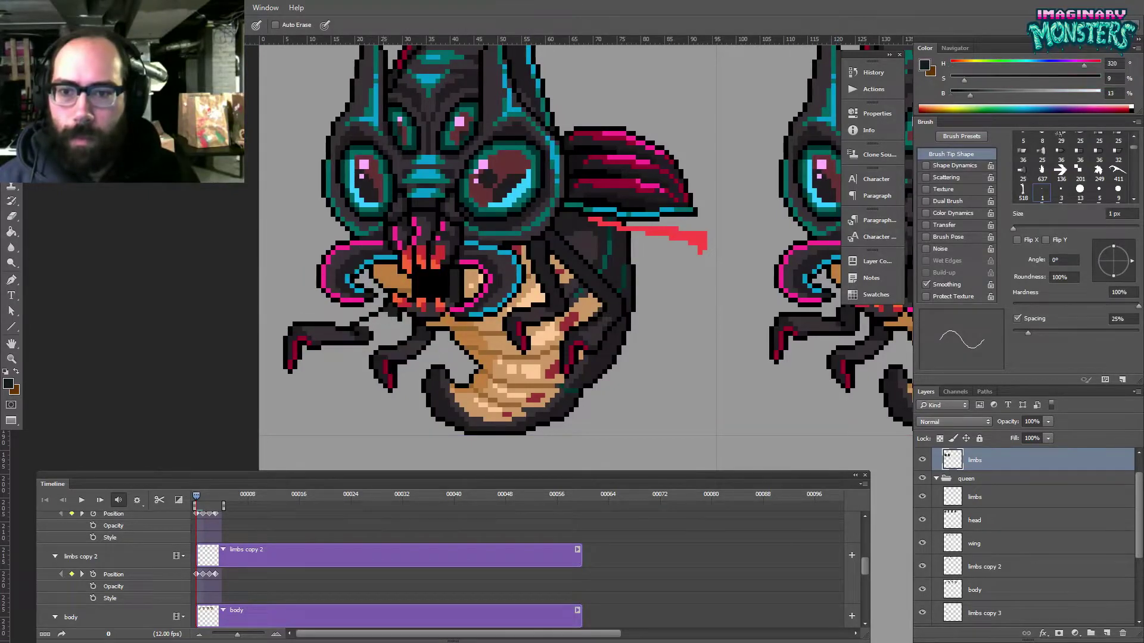
pyautogui.scroll(2, 378, 327)
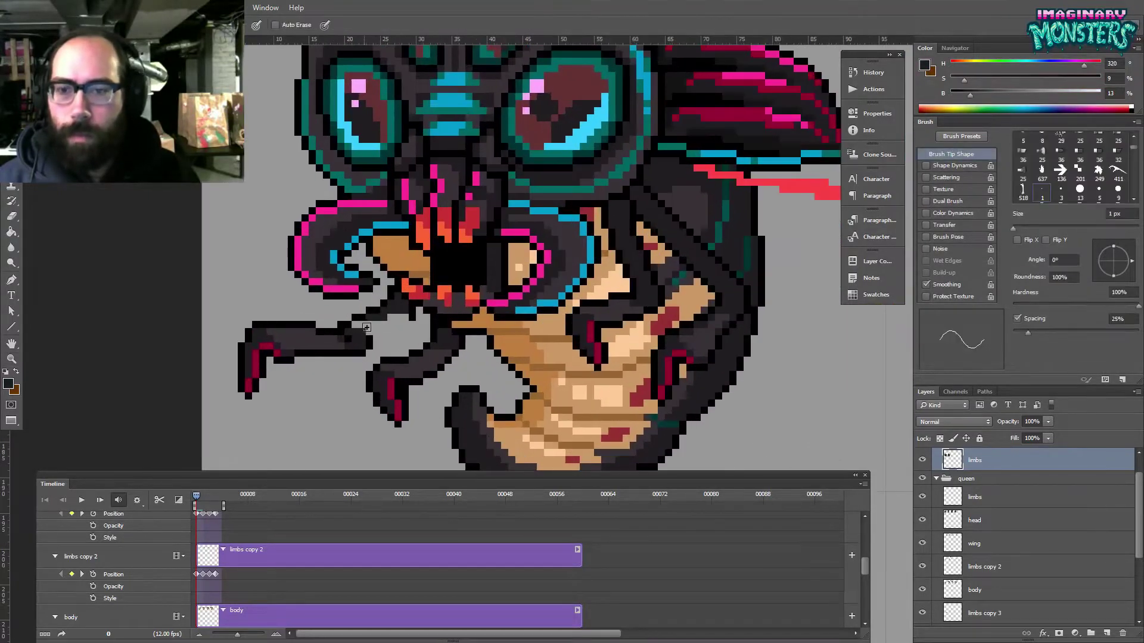
pyautogui.keyDown('alt'); pyautogui.click(410, 325); pyautogui.keyUp('alt')
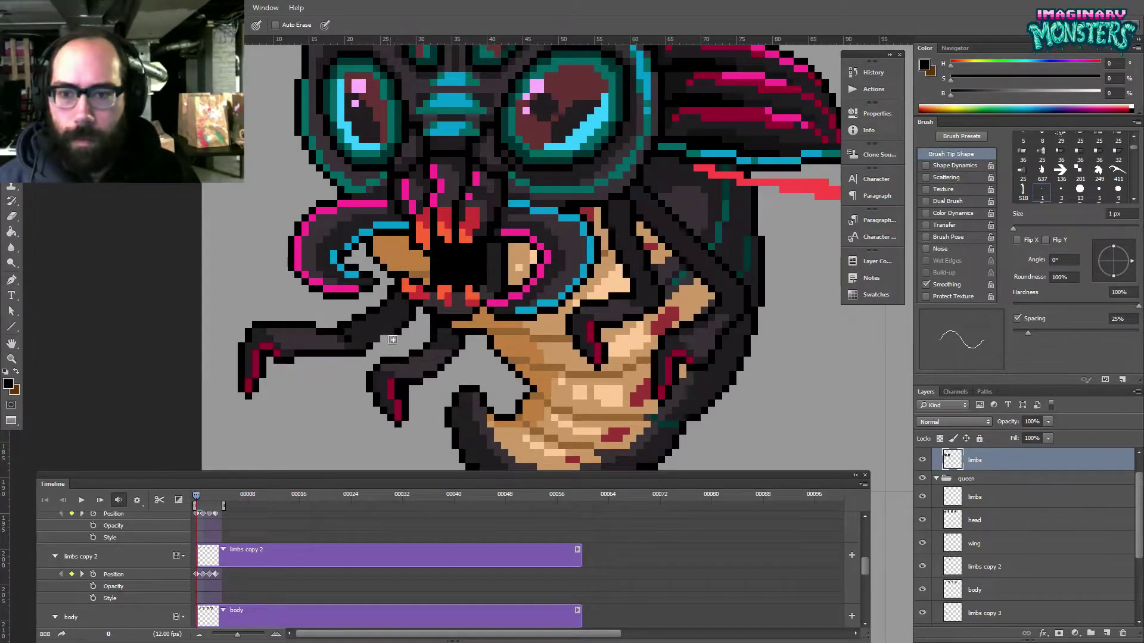
pyautogui.moveTo(397, 309); pyautogui.dragTo(370, 299)
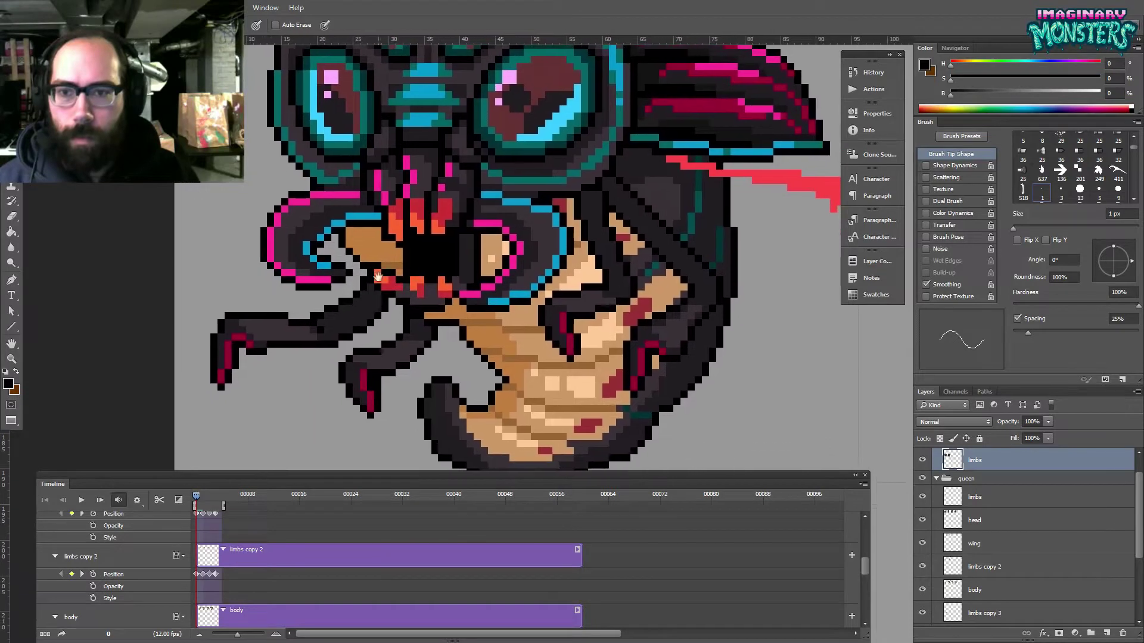
pyautogui.keyDown('alt'); pyautogui.click(354, 298); pyautogui.keyUp('alt')
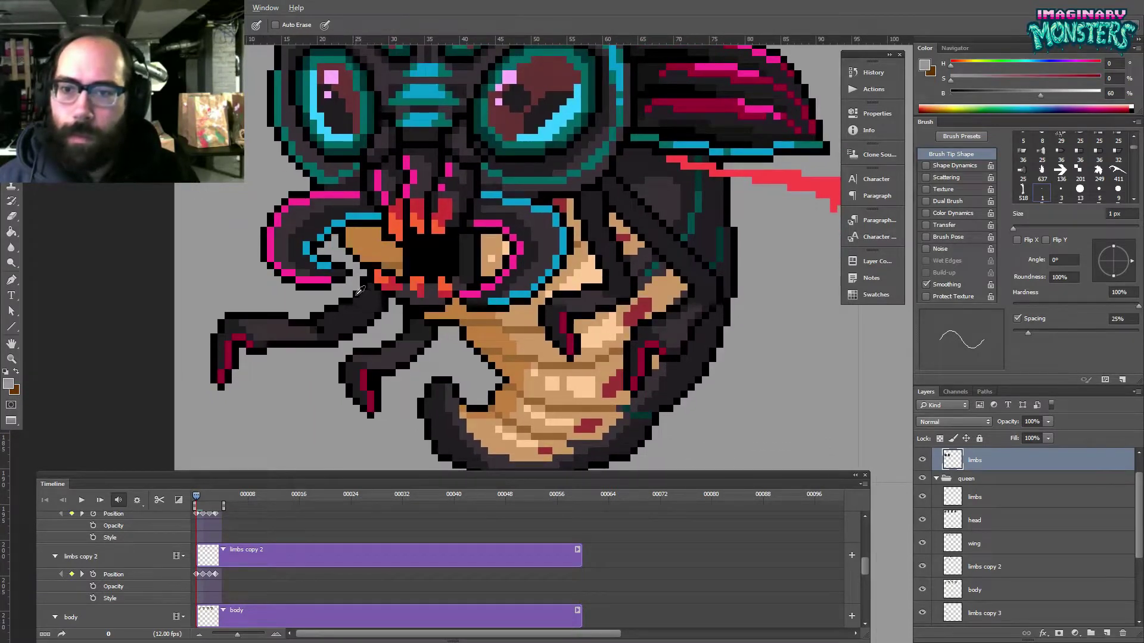
pyautogui.keyDown('alt'); pyautogui.click(359, 294); pyautogui.keyUp('alt')
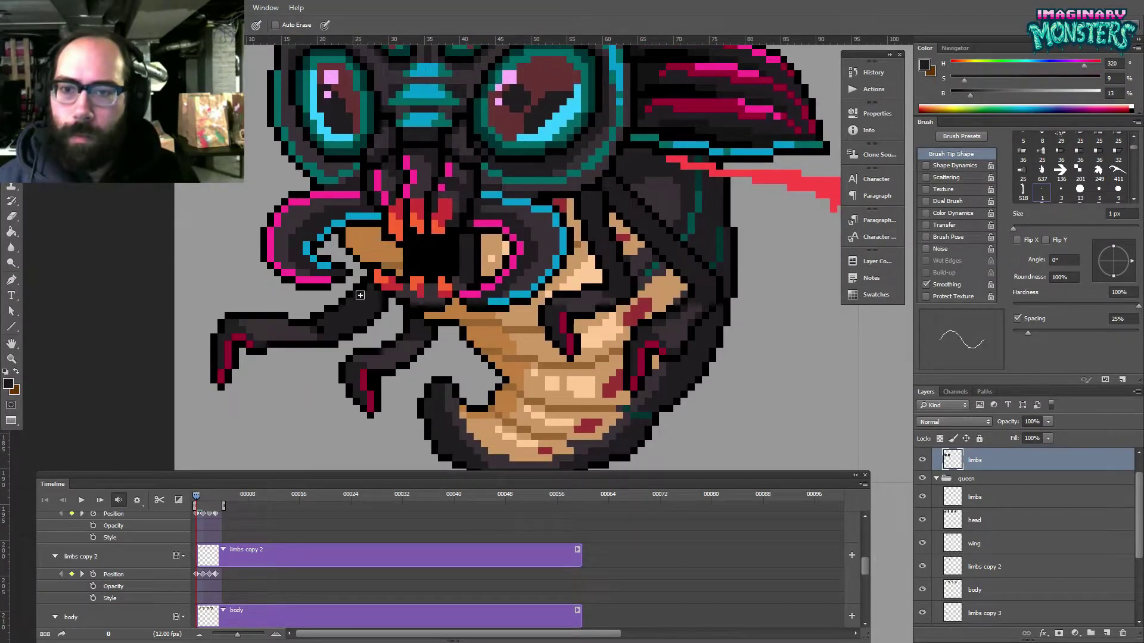
pyautogui.keyDown('alt'); pyautogui.click(386, 303); pyautogui.keyUp('alt')
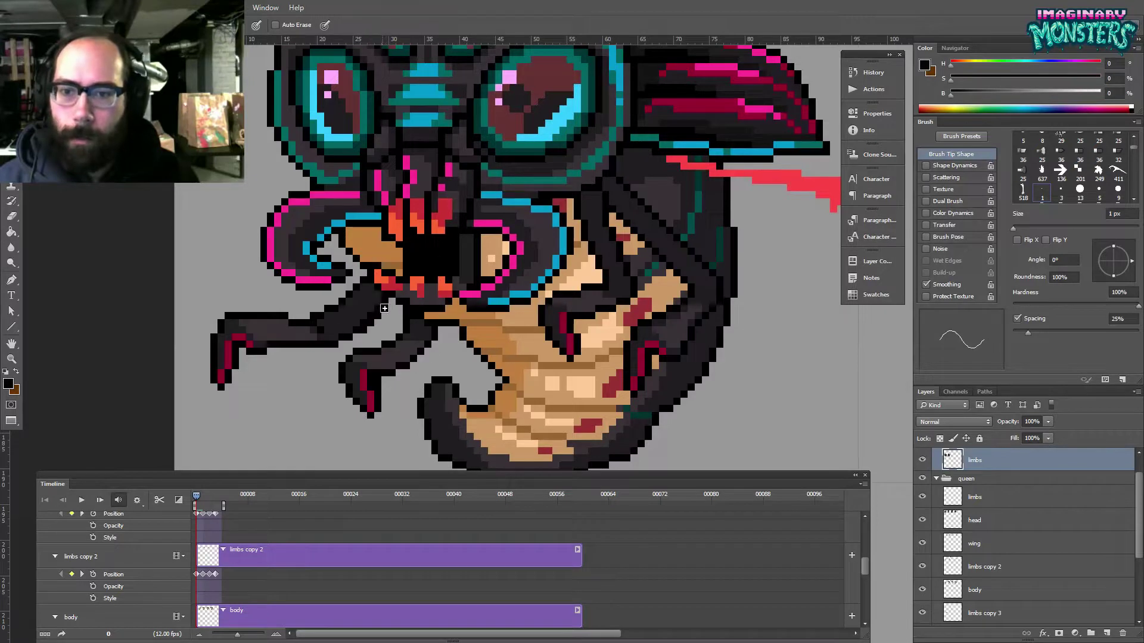
# - Set up the Eraser with a 1 px tip and Shape Dynamics turned off
pyautogui.press('e')
pyautogui.press('[')
pyautogui.press('[')
pyautogui.press('[')
pyautogui.press('[')
pyautogui.press('[')
pyautogui.press('[')
pyautogui.press('[')
pyautogui.press('[')
pyautogui.press('[')
pyautogui.press('[')
pyautogui.press('[')
pyautogui.press('[')
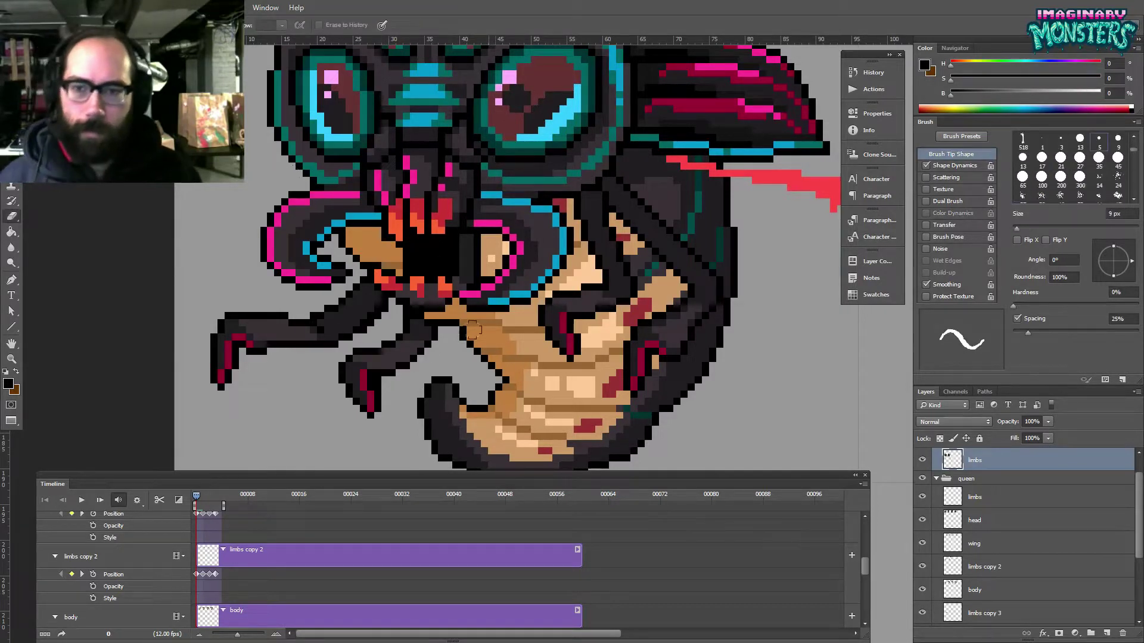
pyautogui.click(927, 165)
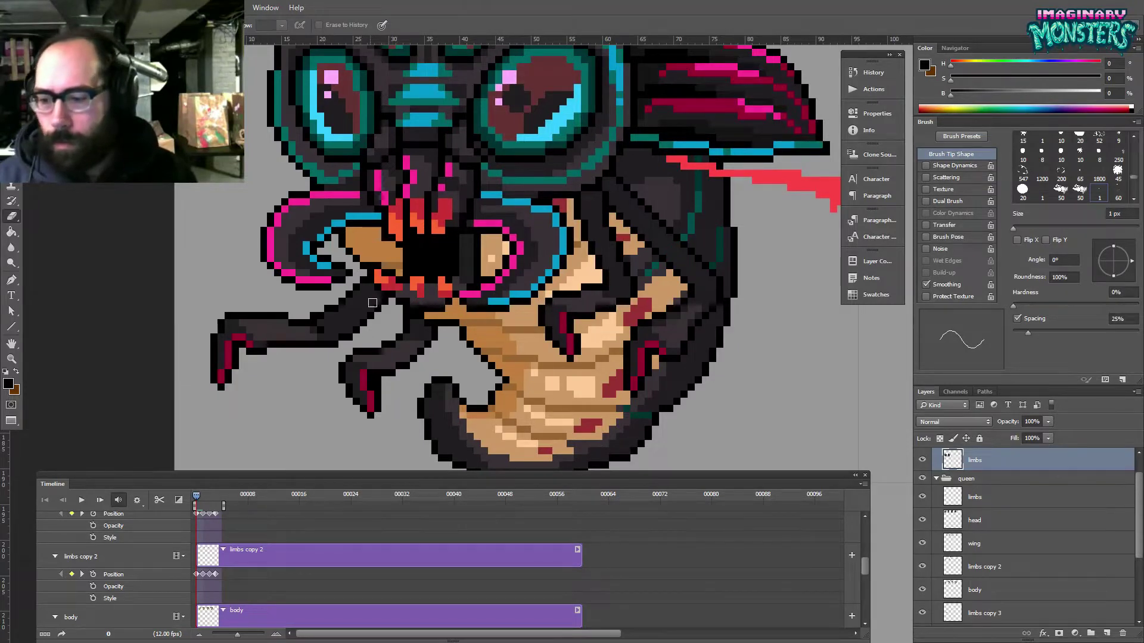
# - Lasso the first second-row queen's inner front foreleg and move it outward, about 3 px left and 4 px down
pyautogui.moveTo(285, 306); pyautogui.dragTo(350, 217)
pyautogui.press('l')
pyautogui.moveTo(398, 269); pyautogui.dragTo(465, 262)
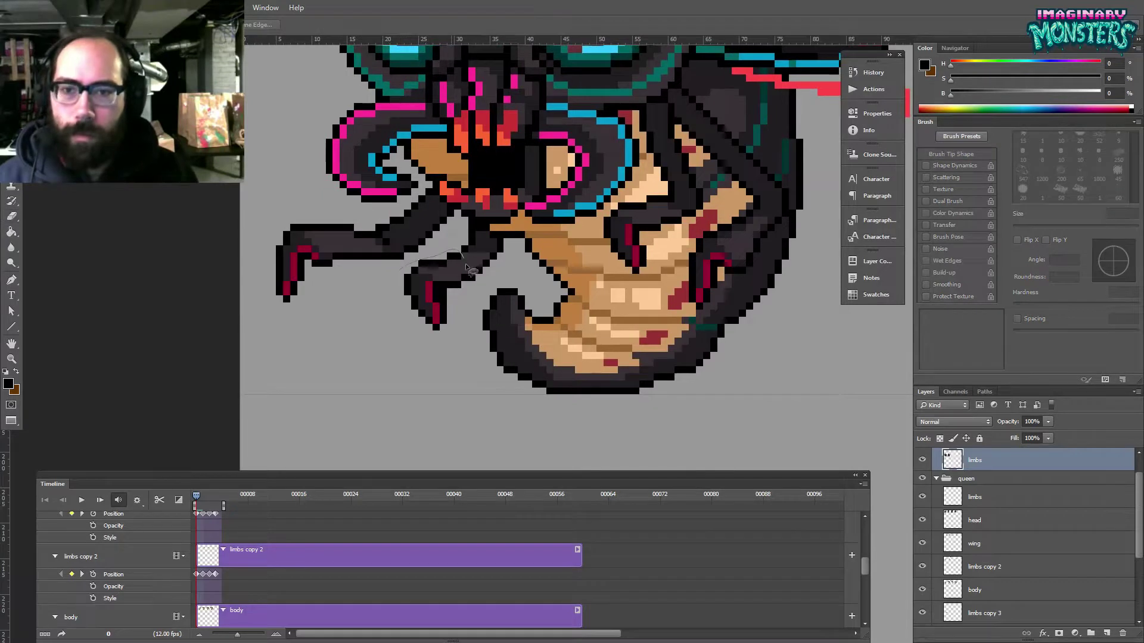
pyautogui.moveTo(416, 365); pyautogui.dragTo(406, 362)
pyautogui.press('v')
pyautogui.moveTo(440, 280)
pyautogui.mouseDown()
pyautogui.moveTo(422, 315)
pyautogui.moveTo(447, 288)
pyautogui.mouseUp()
pyautogui.hotkey('ctrl', 'd')
# - Redraw the missing upper segment of the moved inner foreleg with the Pencil, using a black outline and dark grey fill
pyautogui.press('e')
pyautogui.press('b')
pyautogui.keyDown('alt'); pyautogui.click(419, 313); pyautogui.keyUp('alt')
pyautogui.press('e')
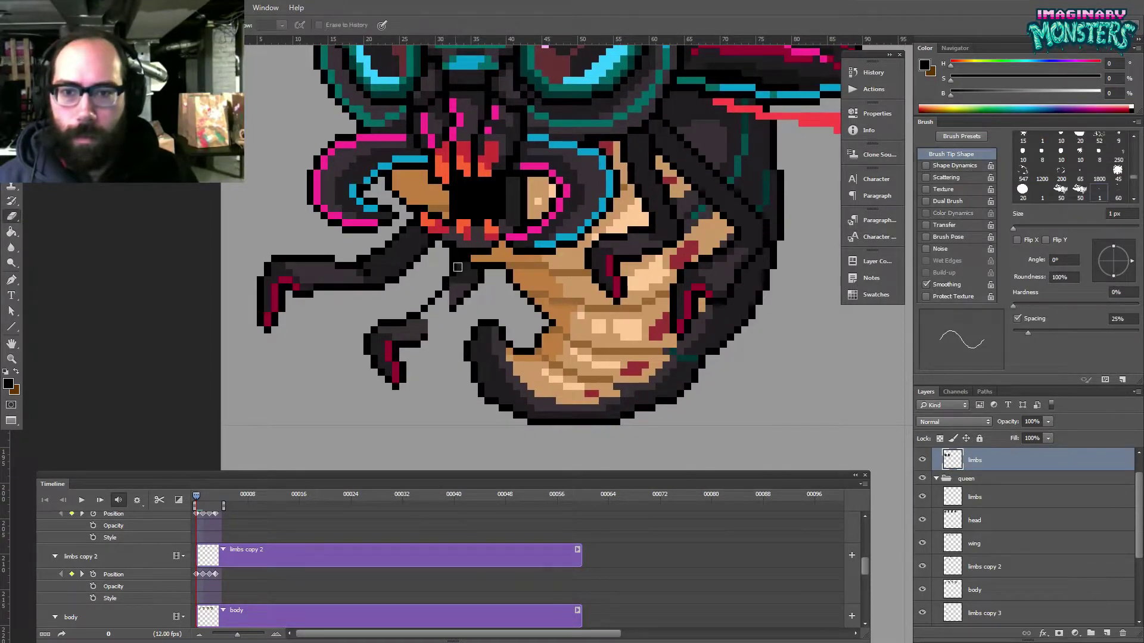
pyautogui.press('b')
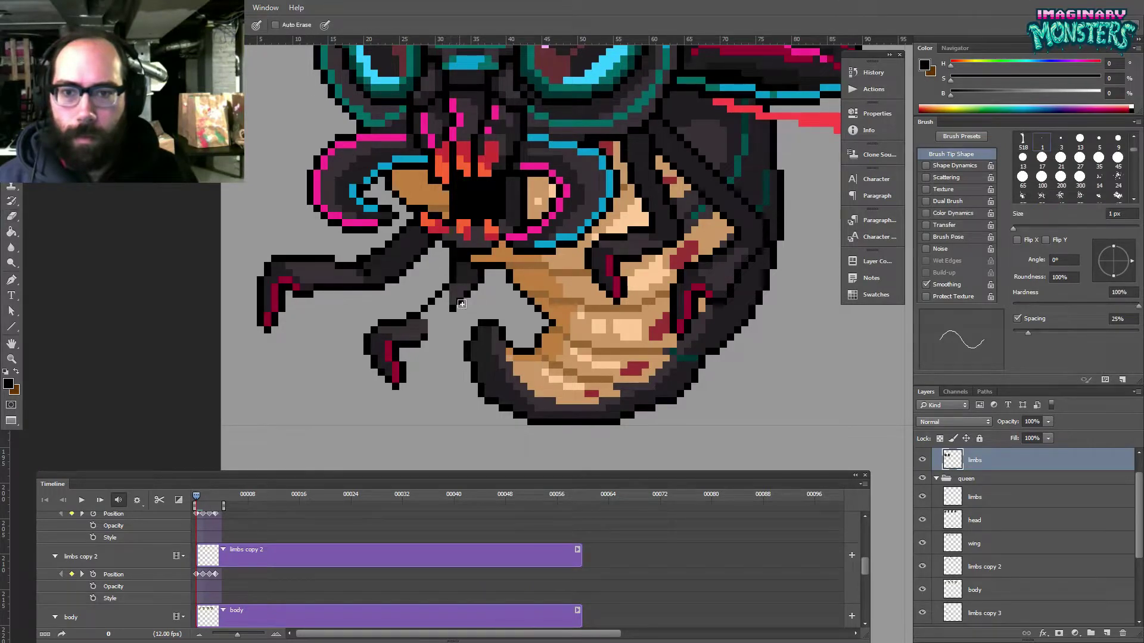
pyautogui.hotkey('ctrl', 'alt', 'z')
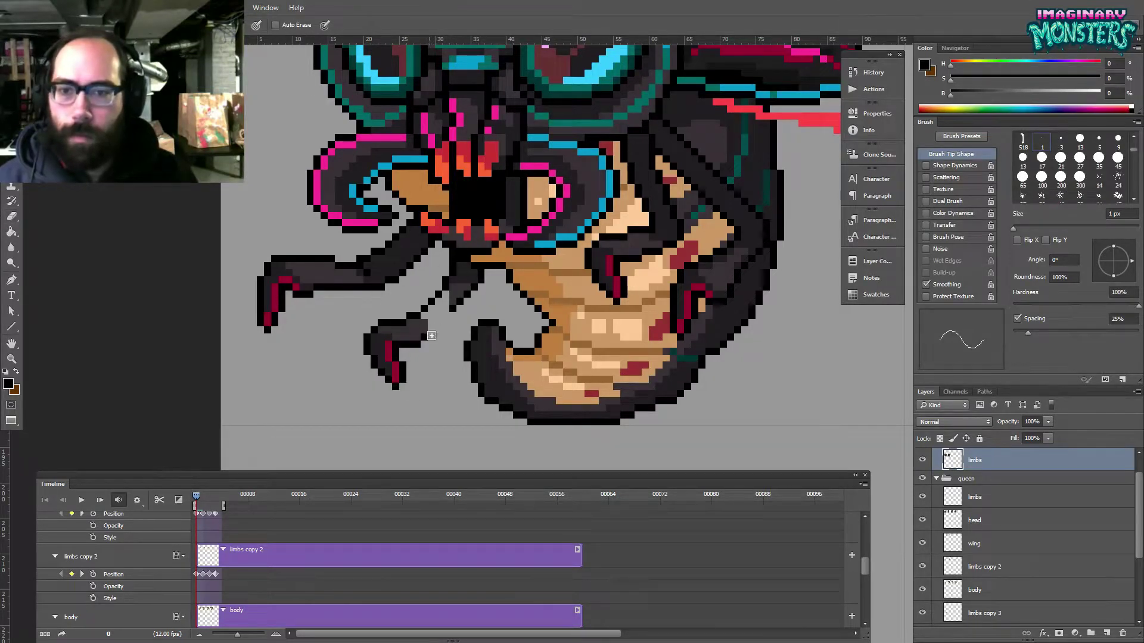
pyautogui.keyDown('alt'); pyautogui.click(460, 298); pyautogui.keyUp('alt')
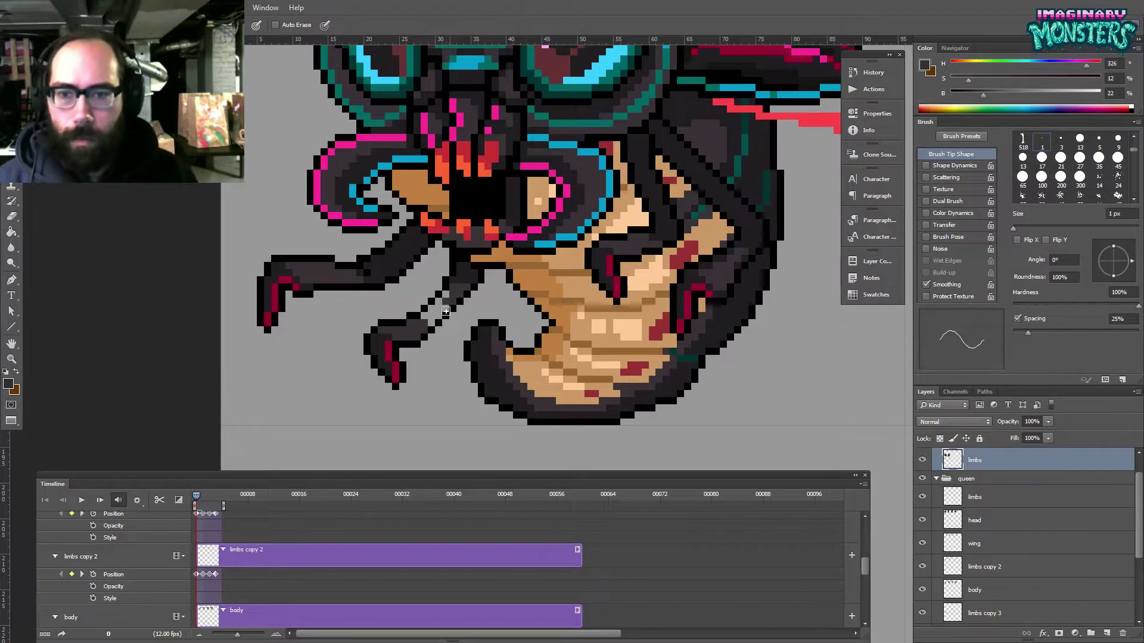
pyautogui.press('g')
pyautogui.press('b')
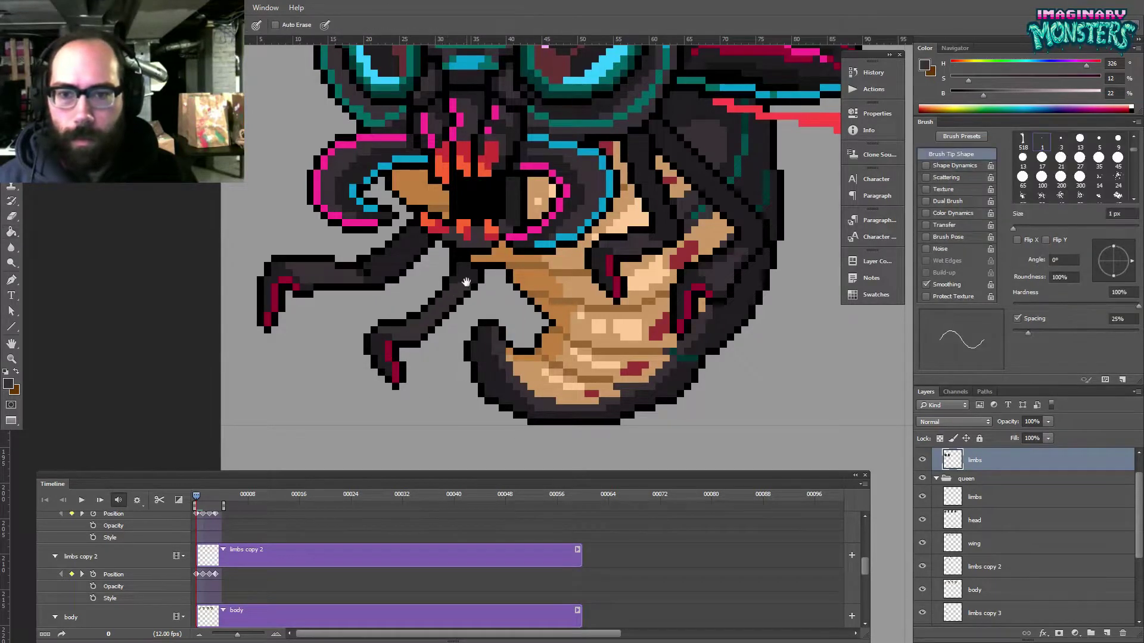
# - Touch up the redrawn foreleg segment's outline and shading using black and two dark greys sampled from the limb
pyautogui.moveTo(463, 285); pyautogui.dragTo(458, 297)
pyautogui.keyDown('alt'); pyautogui.click(457, 297); pyautogui.keyUp('alt')
pyautogui.keyDown('alt'); pyautogui.click(470, 290); pyautogui.keyUp('alt')
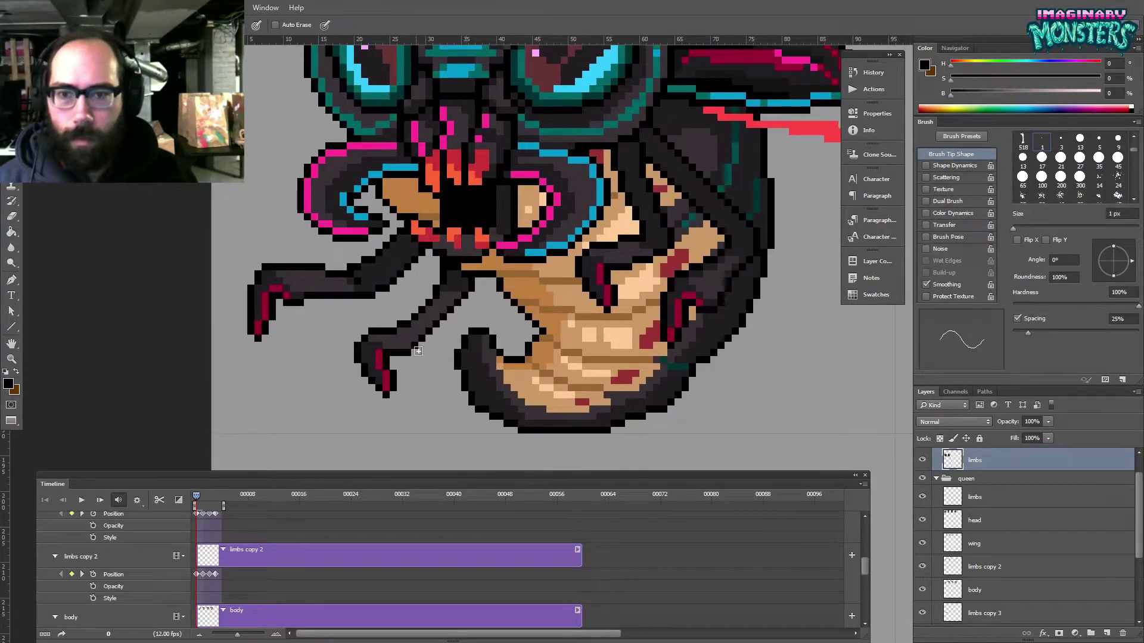
pyautogui.keyDown('alt'); pyautogui.click(465, 299); pyautogui.keyUp('alt')
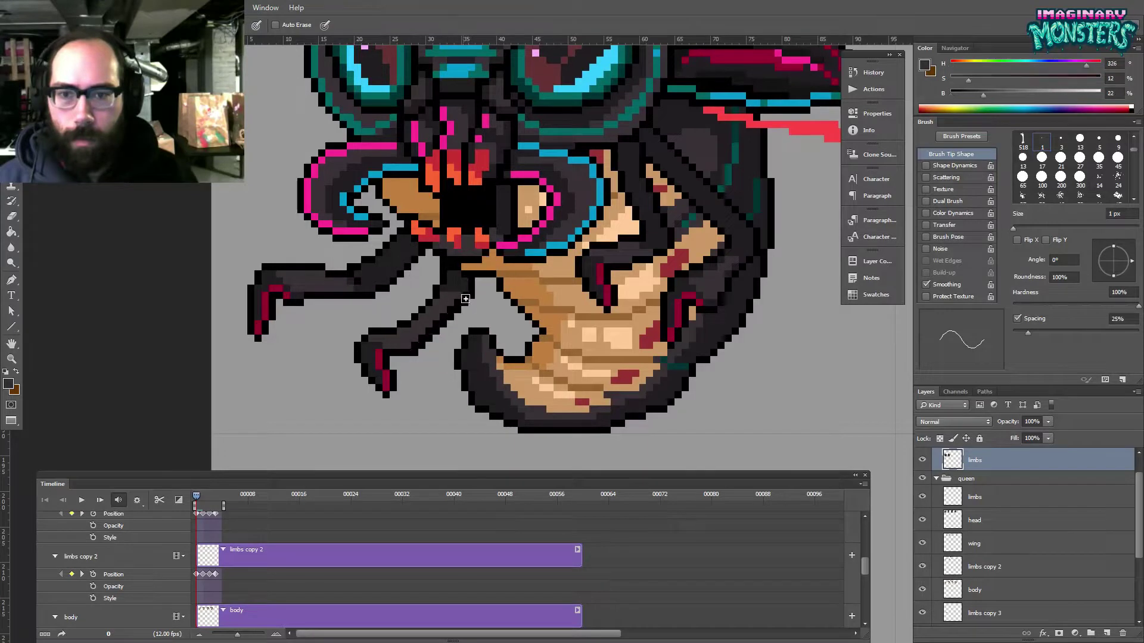
pyautogui.keyDown('alt'); pyautogui.click(460, 292); pyautogui.keyUp('alt')
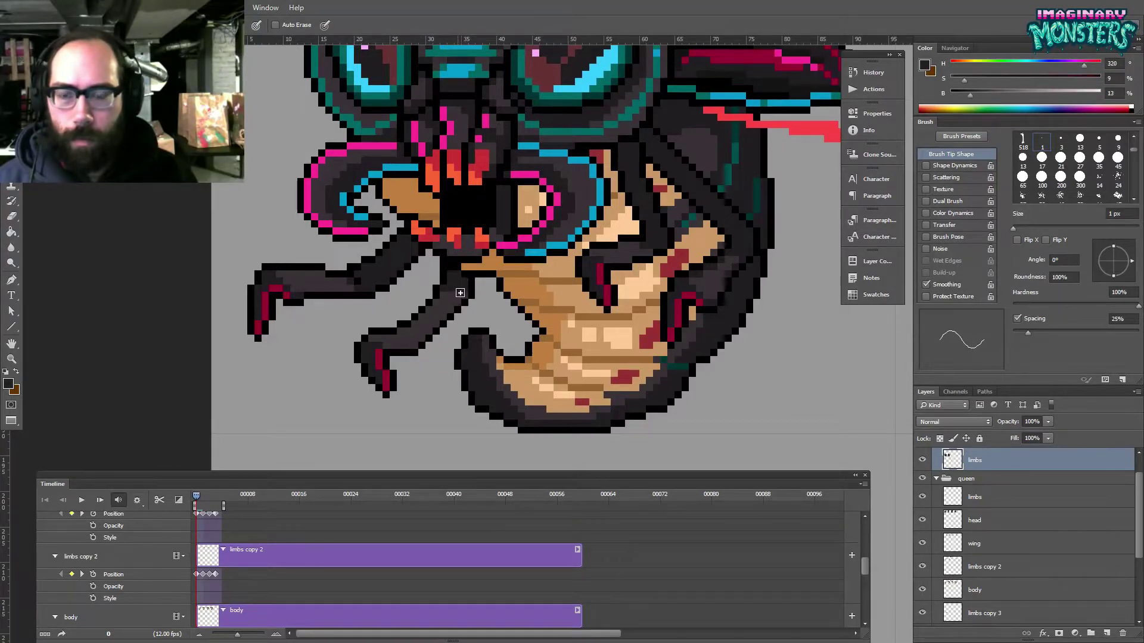
pyautogui.moveTo(536, 271); pyautogui.dragTo(465, 332)
pyautogui.keyDown('alt'); pyautogui.click(465, 306); pyautogui.keyUp('alt')
pyautogui.keyDown('alt'); pyautogui.click(465, 305); pyautogui.keyUp('alt')
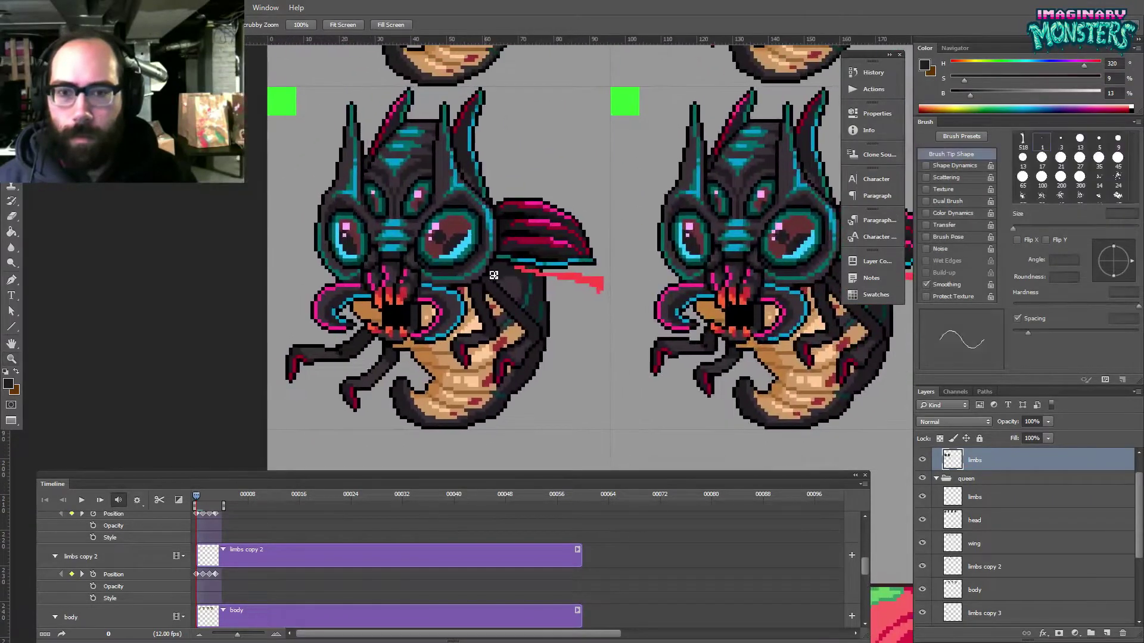
# - Lasso the curled tail tip of the first second-row queen and move it outward, about 2 px left and 1 px down
pyautogui.click(527, 301)
pyautogui.click(526, 301)
pyautogui.moveTo(459, 381); pyautogui.dragTo(501, 267)
pyautogui.click(433, 323)
pyautogui.moveTo(420, 317); pyautogui.dragTo(457, 323)
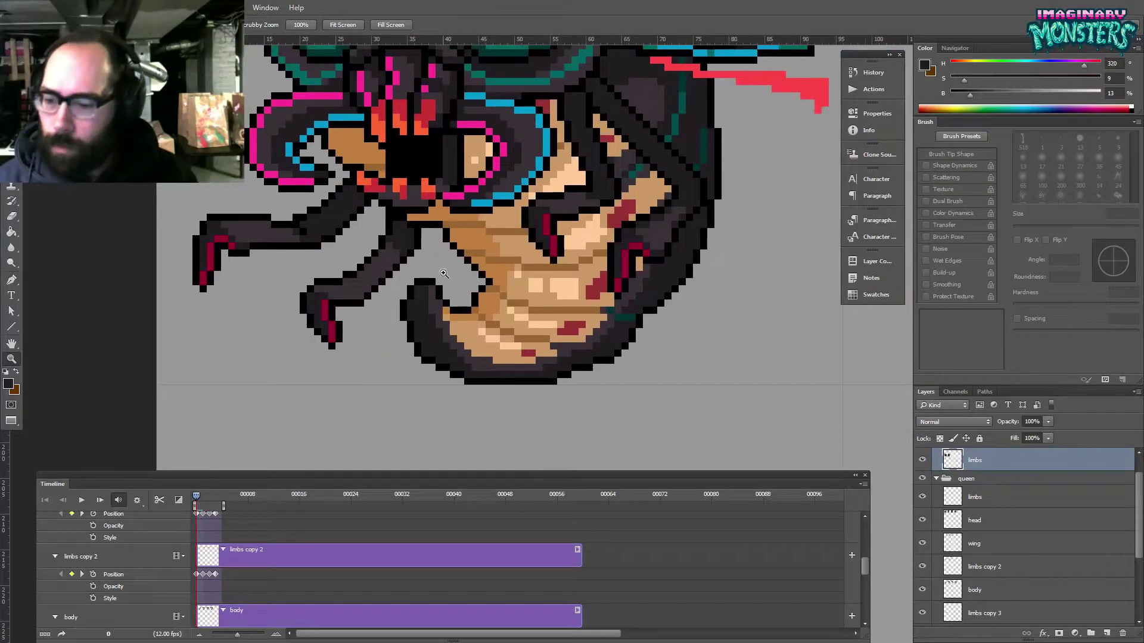
pyautogui.press('l')
pyautogui.moveTo(384, 326); pyautogui.dragTo(399, 285)
pyautogui.moveTo(458, 310)
pyautogui.mouseDown()
pyautogui.moveTo(469, 356)
pyautogui.moveTo(386, 364)
pyautogui.mouseUp()
pyautogui.press('v')
pyautogui.moveTo(449, 329); pyautogui.dragTo(434, 337)
pyautogui.hotkey('ctrl', 'd')
# - Clean up the seam behind the moved tail tip, redraw its black outline and fill the belly gap with tan
pyautogui.press('e')
pyautogui.click(453, 389)
pyautogui.press('b')
pyautogui.keyDown('alt'); pyautogui.click(445, 382); pyautogui.keyUp('alt')
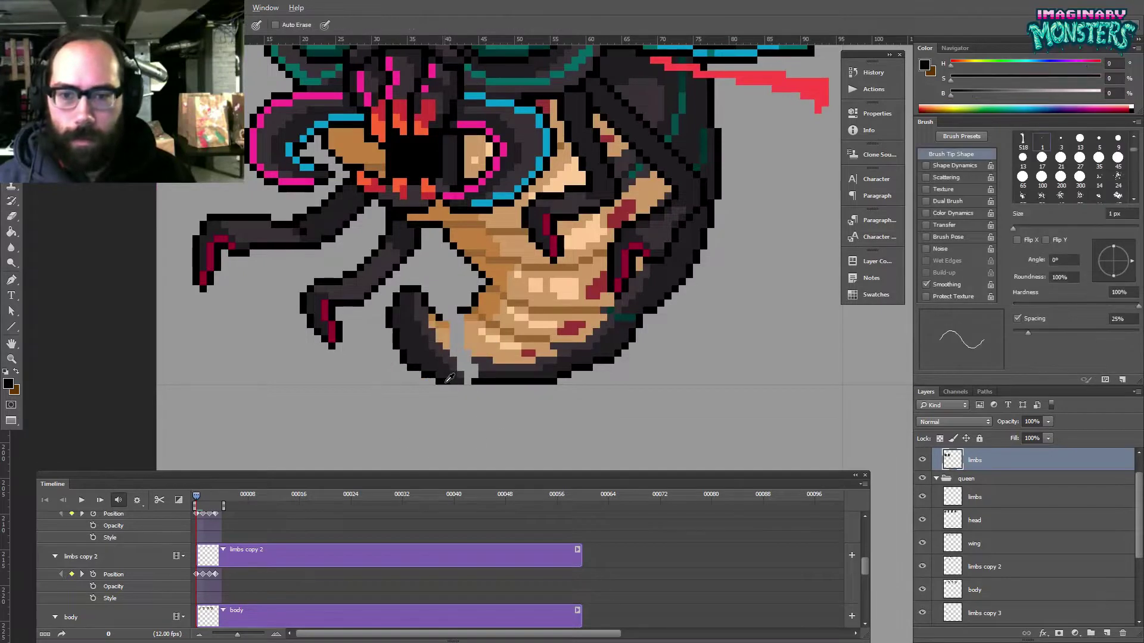
pyautogui.moveTo(440, 316); pyautogui.dragTo(461, 311)
pyautogui.keyDown('alt'); pyautogui.click(470, 315); pyautogui.keyUp('alt')
pyautogui.keyDown('alt'); pyautogui.click(468, 332); pyautogui.keyUp('alt')
pyautogui.press('g')
pyautogui.click(460, 345)
# - Repaint the joined tail's lower edge in sampled dark grey and blend the belly with sampled tan
pyautogui.press('b')
pyautogui.keyDown('alt'); pyautogui.click(481, 364); pyautogui.keyUp('alt')
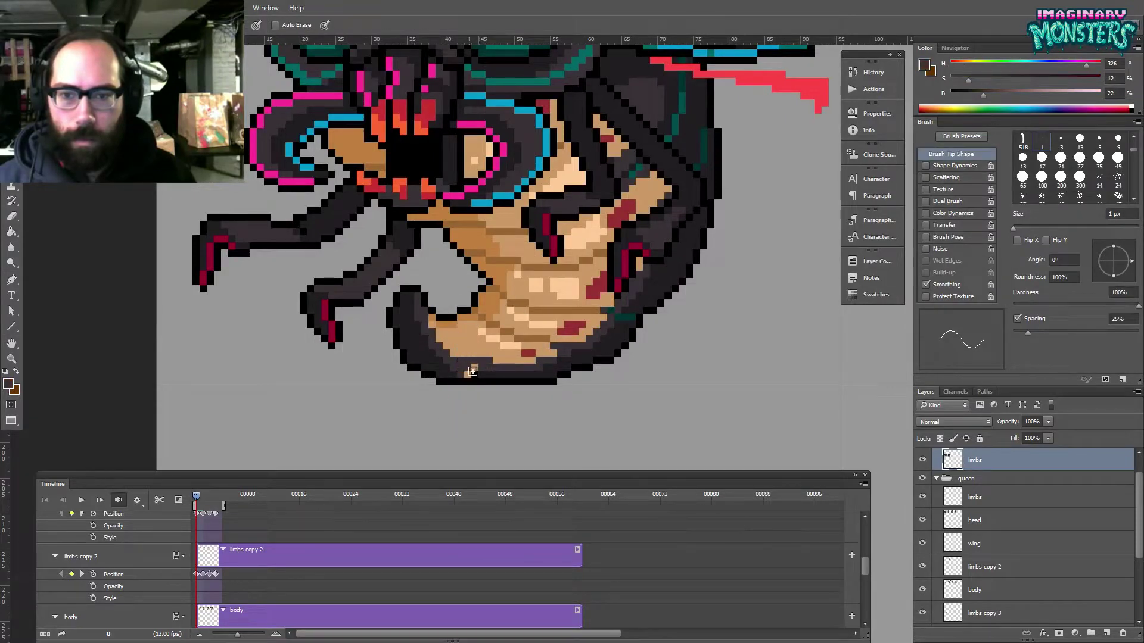
pyautogui.keyDown('alt'); pyautogui.click(480, 369); pyautogui.keyUp('alt')
pyautogui.moveTo(476, 323); pyautogui.dragTo(464, 356)
pyautogui.keyDown('alt'); pyautogui.click(489, 393); pyautogui.keyUp('alt')
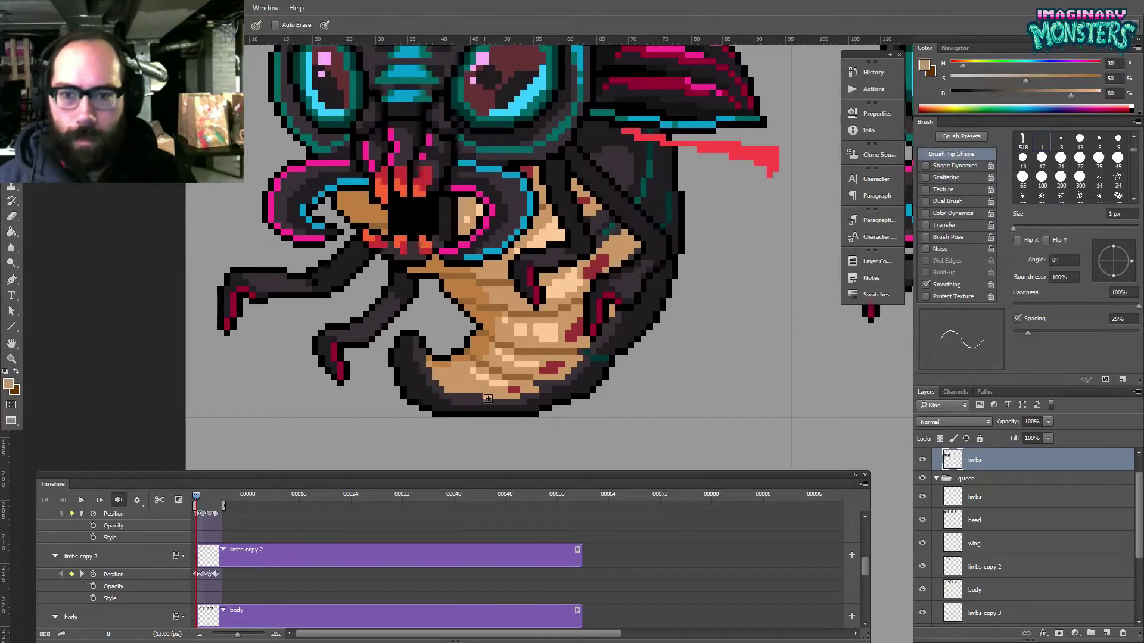
# - Extend the lower rim of the queen's left large eye downward with sampled black, dark teal and teal pixels
pyautogui.moveTo(480, 298); pyautogui.dragTo(461, 376)
pyautogui.moveTo(416, 231); pyautogui.dragTo(428, 273)
pyautogui.moveTo(498, 262); pyautogui.dragTo(458, 271)
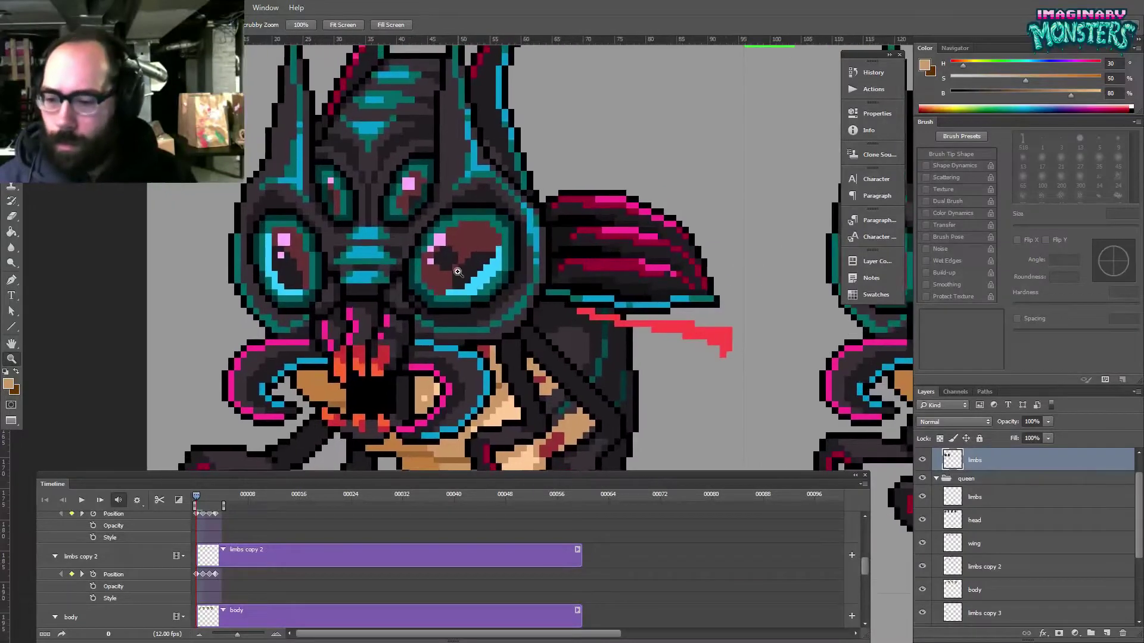
pyautogui.moveTo(338, 298)
pyautogui.mouseDown()
pyautogui.moveTo(426, 298)
pyautogui.moveTo(400, 286)
pyautogui.moveTo(420, 284)
pyautogui.mouseUp()
pyautogui.press('b')
pyautogui.keyDown('alt'); pyautogui.click(402, 311); pyautogui.keyUp('alt')
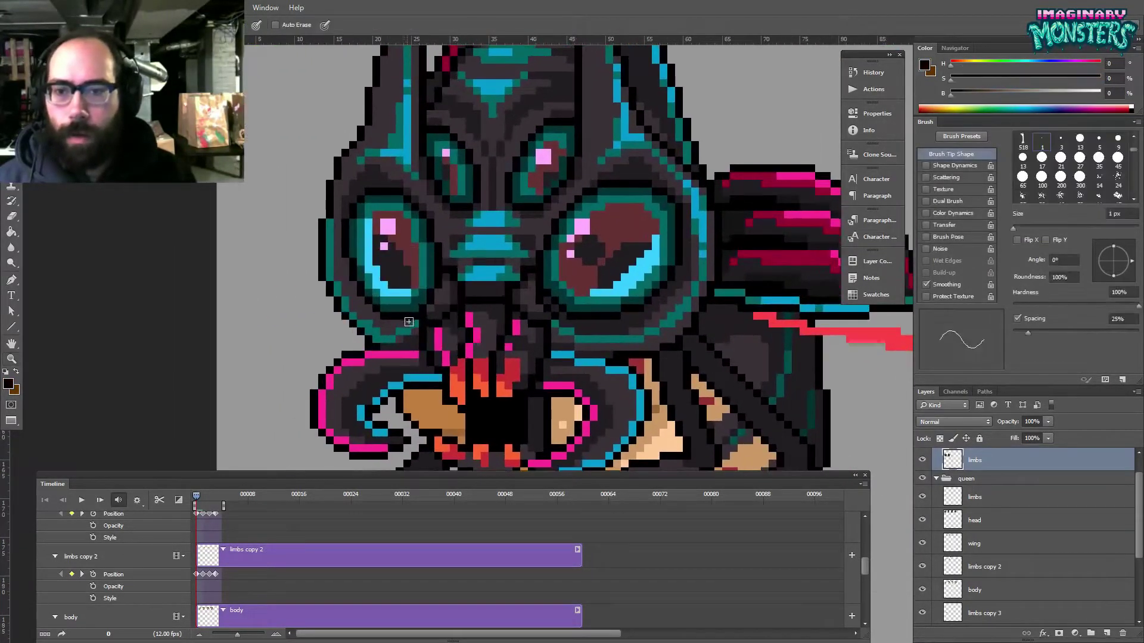
pyautogui.keyDown('alt'); pyautogui.click(355, 253); pyautogui.keyUp('alt')
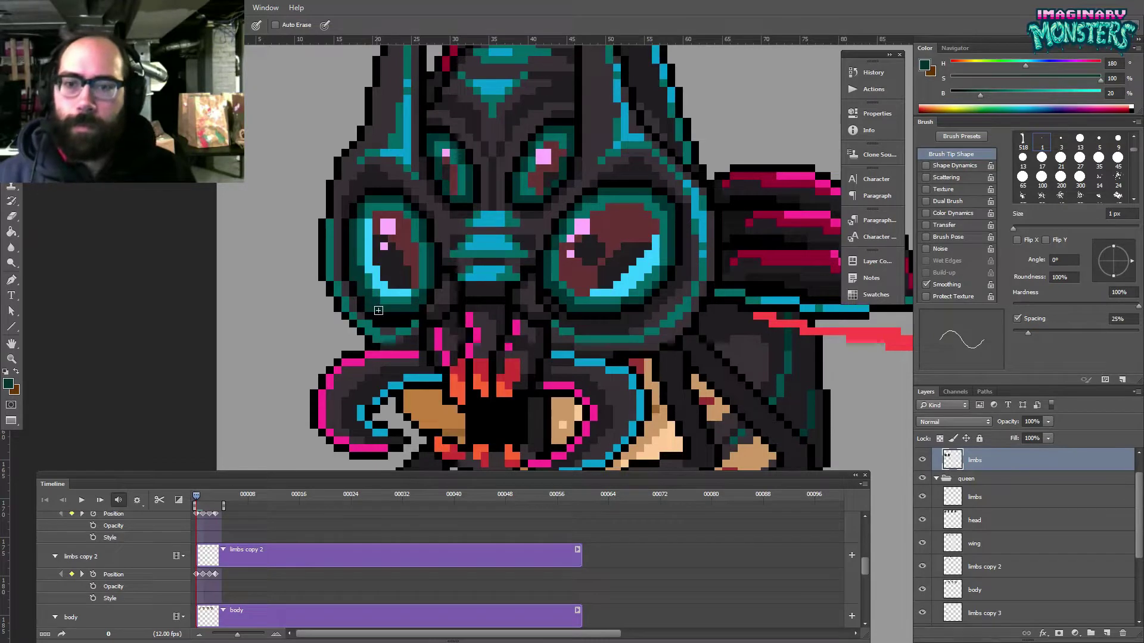
pyautogui.keyDown('alt'); pyautogui.click(405, 307); pyautogui.keyUp('alt')
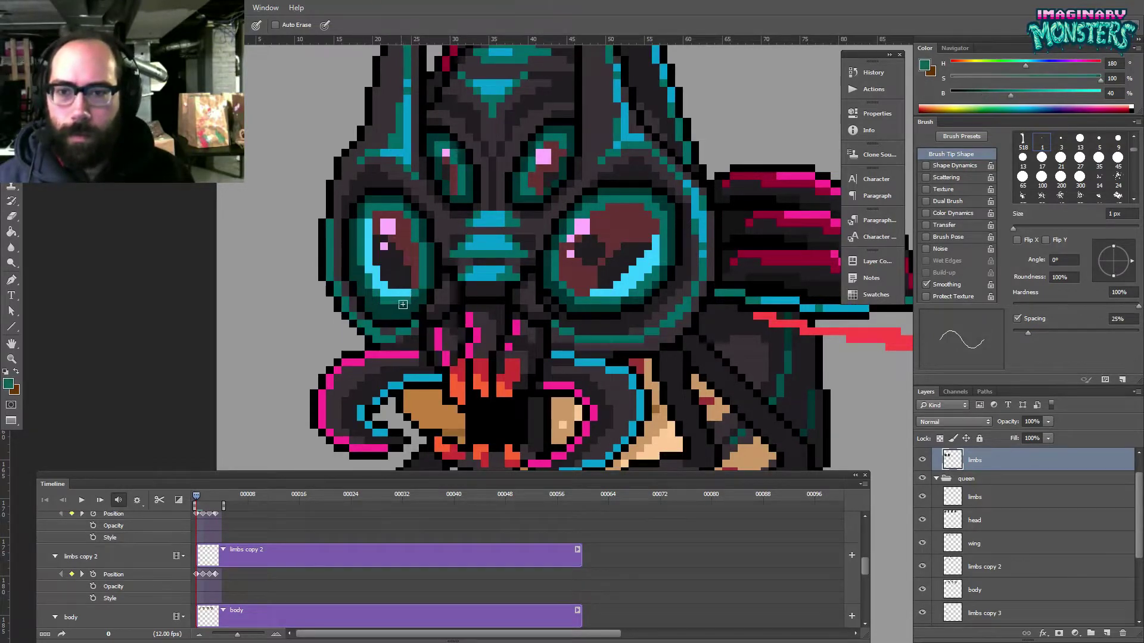
pyautogui.keyDown('alt'); pyautogui.click(361, 270); pyautogui.keyUp('alt')
pyautogui.moveTo(375, 282); pyautogui.dragTo(362, 253)
# - Redraw the left large eye's interior with a thin bright cyan edge, maroon iris and enlarged dark grey pupil
pyautogui.keyDown('alt'); pyautogui.click(386, 296); pyautogui.keyUp('alt')
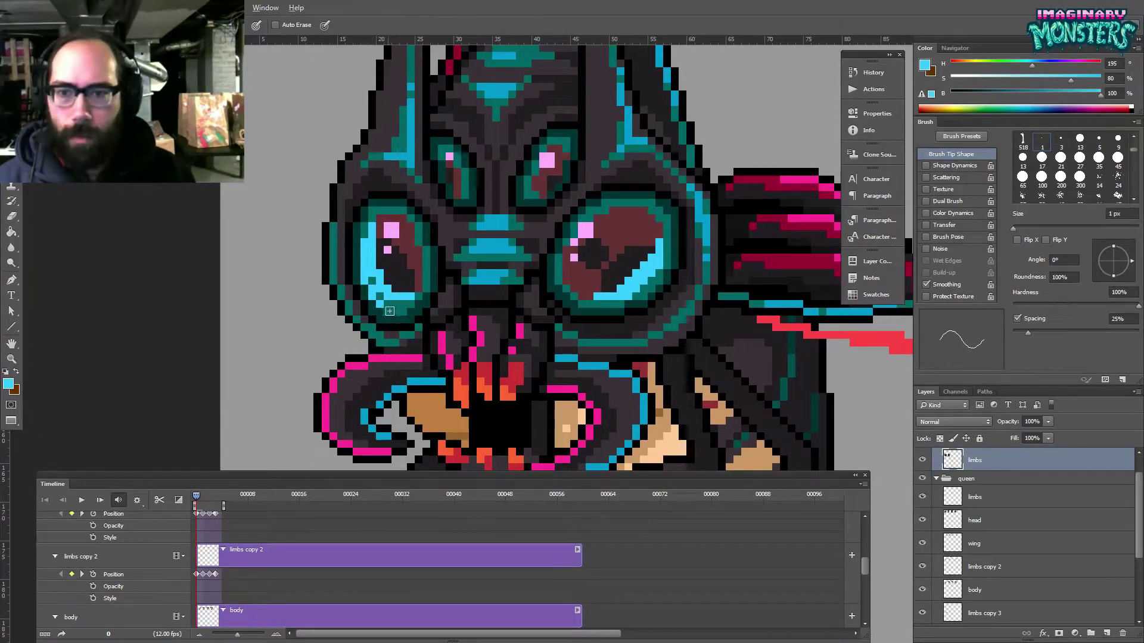
pyautogui.keyDown('alt'); pyautogui.click(407, 297); pyautogui.keyUp('alt')
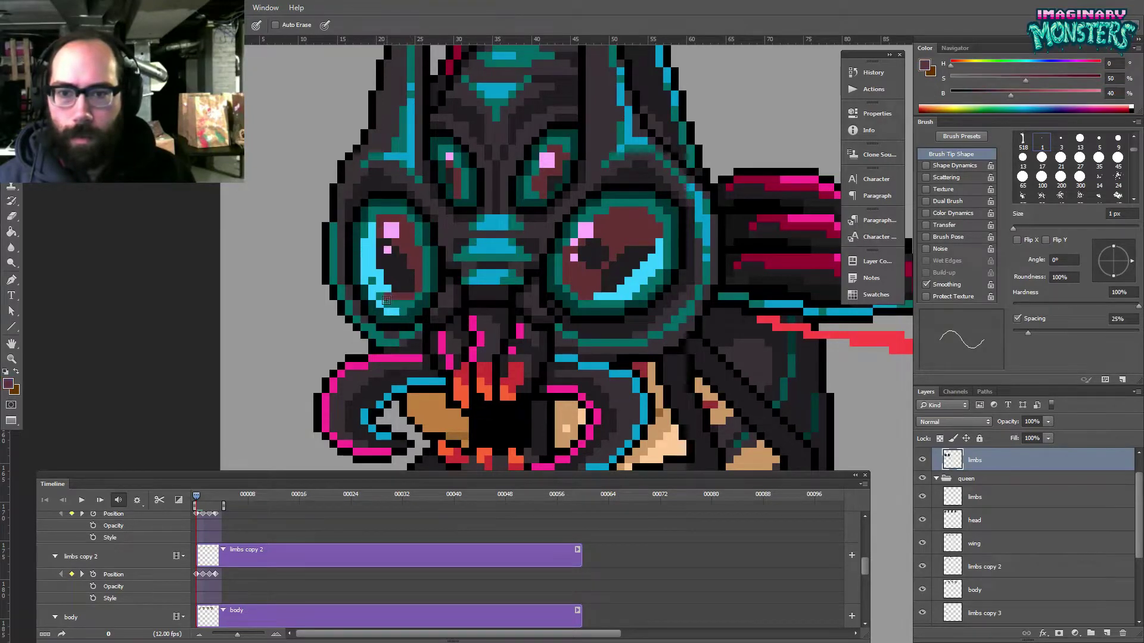
pyautogui.moveTo(373, 277); pyautogui.dragTo(371, 247)
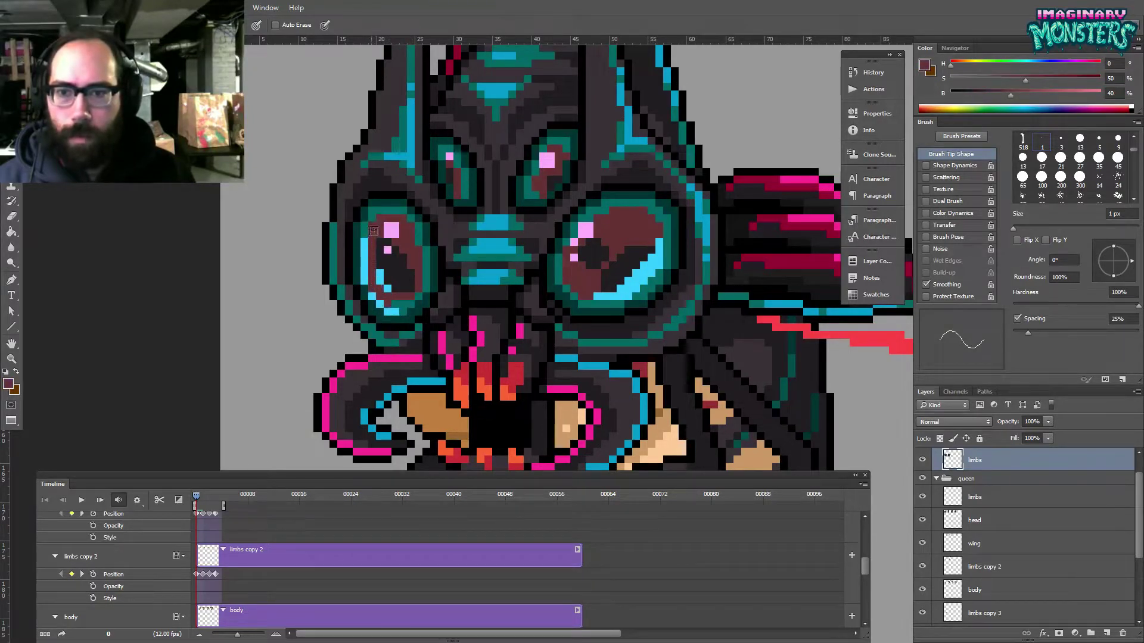
pyautogui.keyDown('alt'); pyautogui.click(365, 276); pyautogui.keyUp('alt')
pyautogui.click(372, 289)
pyautogui.keyDown('alt'); pyautogui.click(374, 275); pyautogui.keyUp('alt')
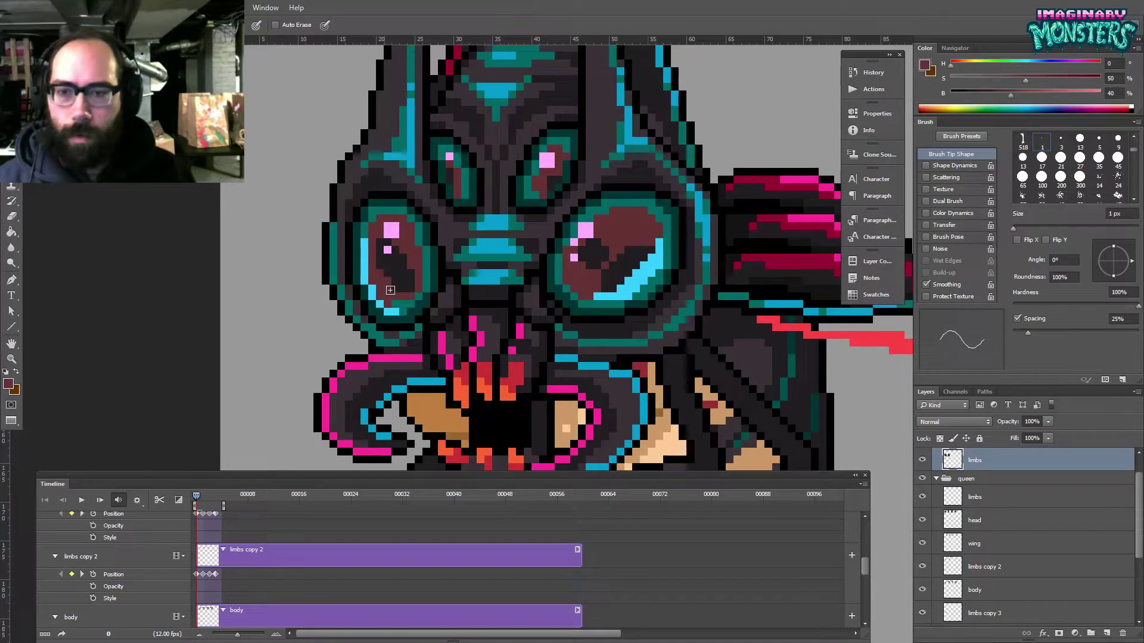
pyautogui.keyDown('alt'); pyautogui.click(402, 299); pyautogui.keyUp('alt')
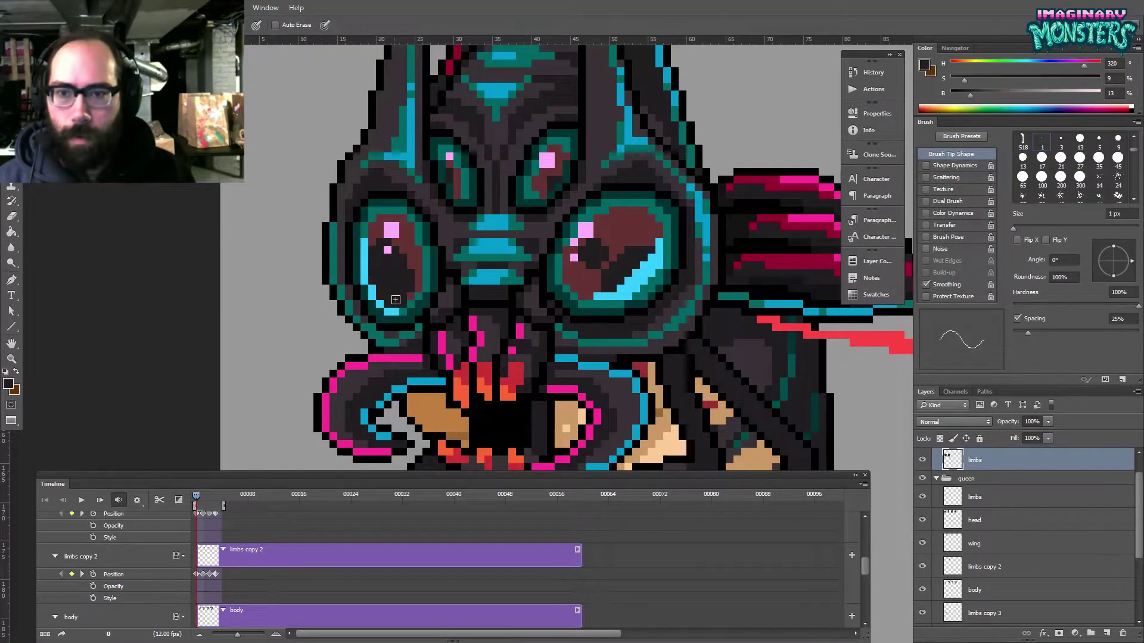
# - Extend the lower rim of the queen's right large eye outward with sampled black, dark teal and teal pixels
pyautogui.moveTo(607, 302); pyautogui.dragTo(459, 258)
pyautogui.keyDown('alt'); pyautogui.click(449, 277); pyautogui.keyUp('alt')
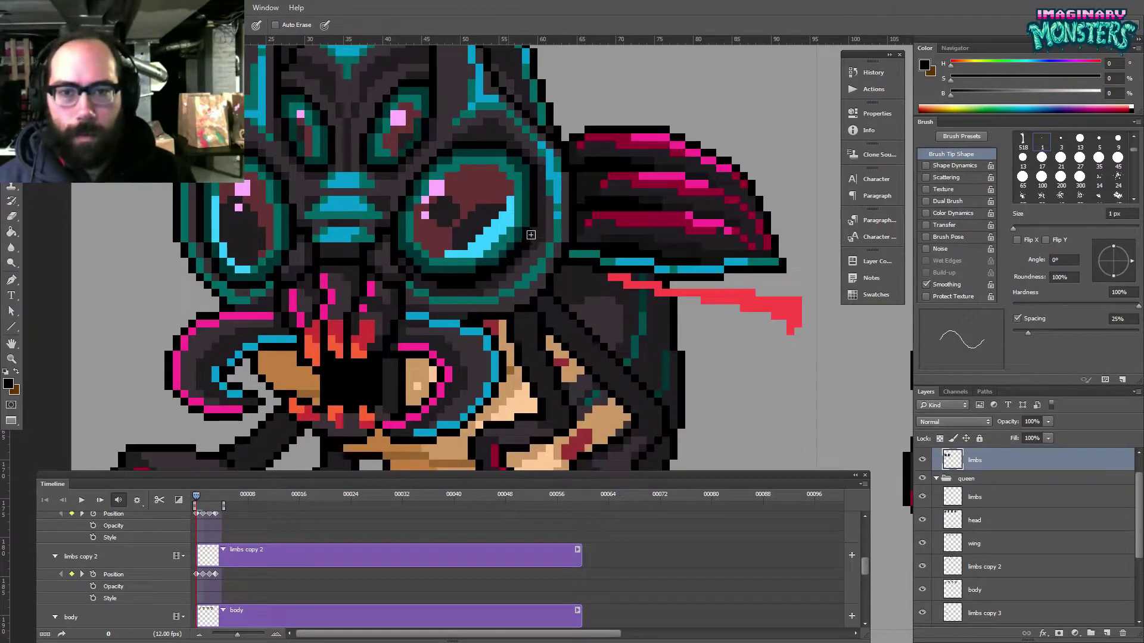
pyautogui.moveTo(499, 199); pyautogui.dragTo(511, 214)
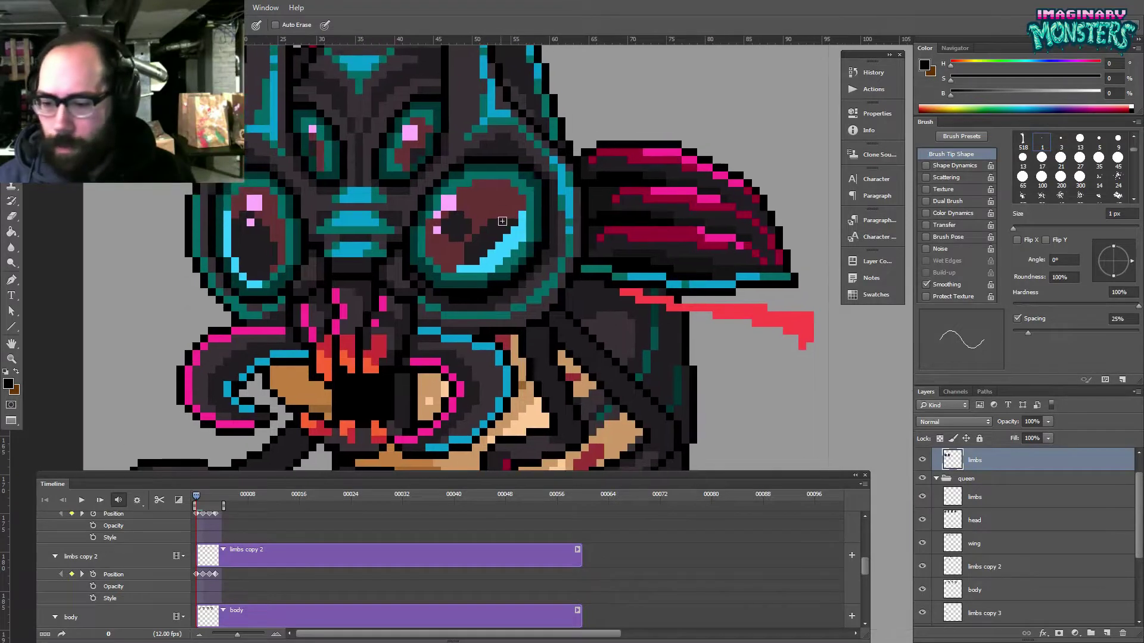
pyautogui.keyDown('alt'); pyautogui.click(486, 279); pyautogui.keyUp('alt')
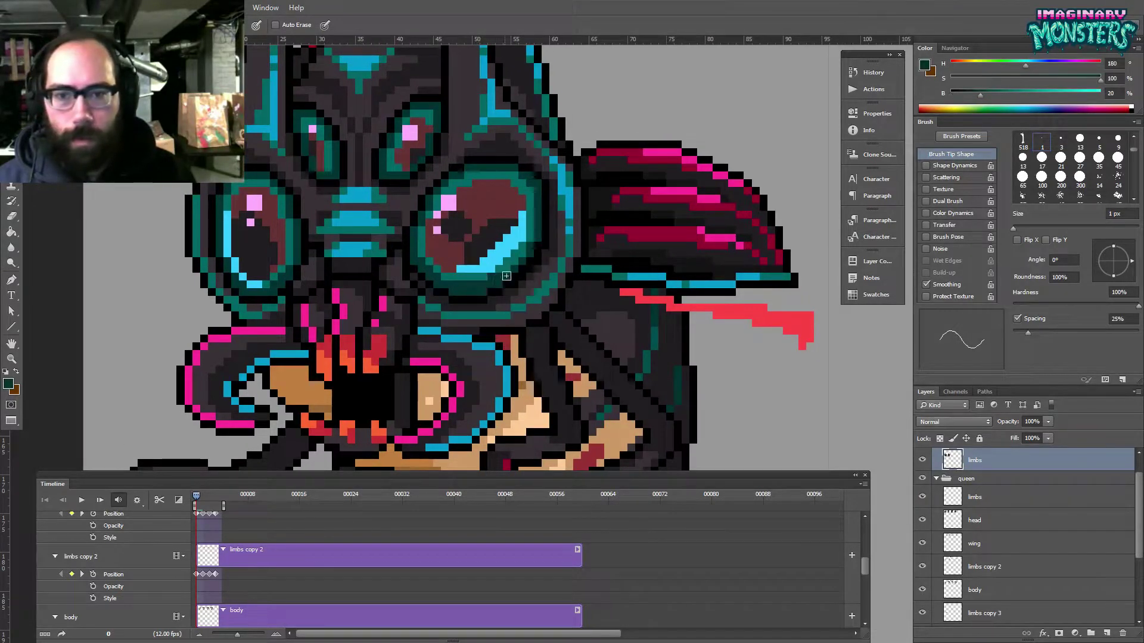
pyautogui.keyDown('alt'); pyautogui.click(529, 229); pyautogui.keyUp('alt')
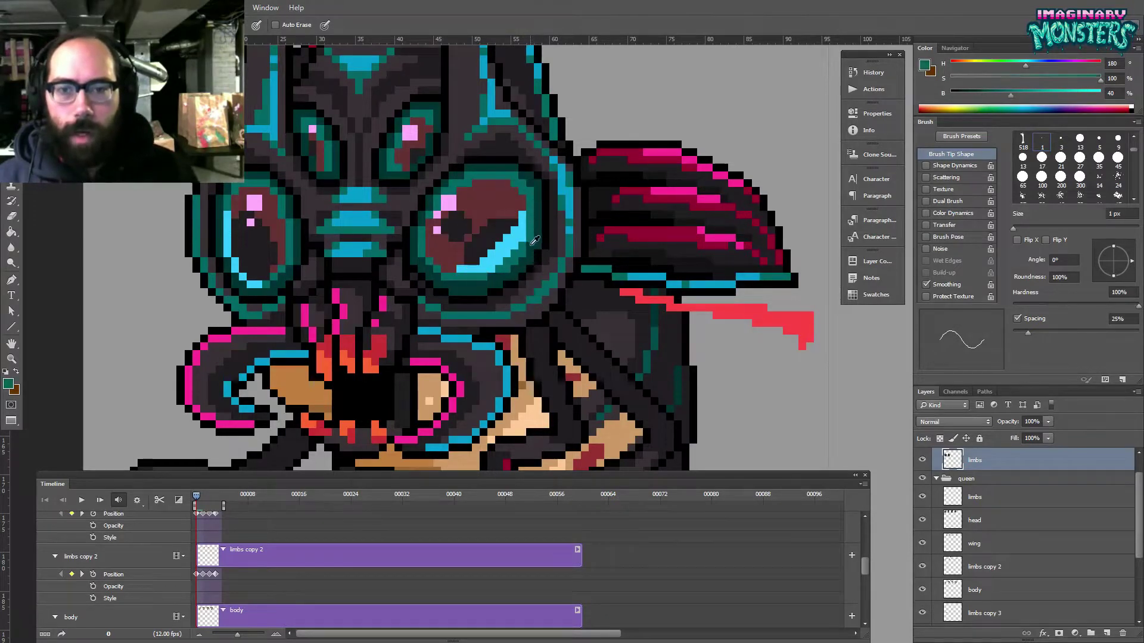
pyautogui.moveTo(518, 264)
pyautogui.mouseDown()
pyautogui.moveTo(452, 287)
pyautogui.moveTo(484, 272)
pyautogui.mouseUp()
# - Redraw the right large eye's interior with a thin bright cyan arc along the lower rim, maroon iris and larger dark grey pupil
pyautogui.keyDown('alt'); pyautogui.click(451, 267); pyautogui.keyUp('alt')
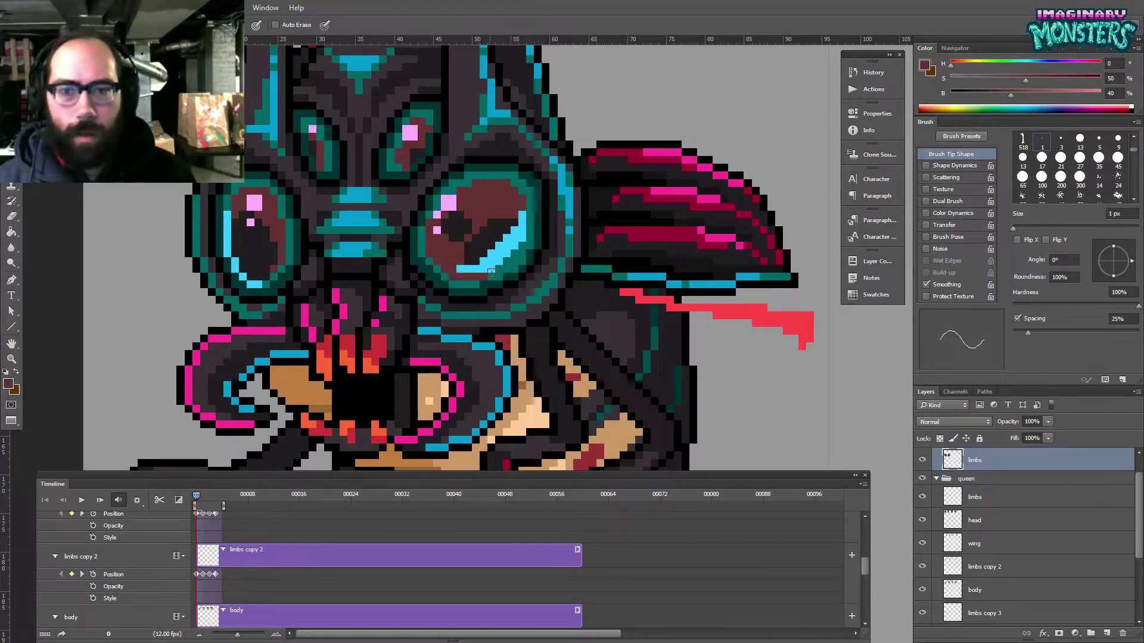
pyautogui.keyDown('alt'); pyautogui.click(483, 260); pyautogui.keyUp('alt')
pyautogui.moveTo(454, 278); pyautogui.dragTo(495, 272)
pyautogui.keyDown('alt'); pyautogui.click(470, 288); pyautogui.keyUp('alt')
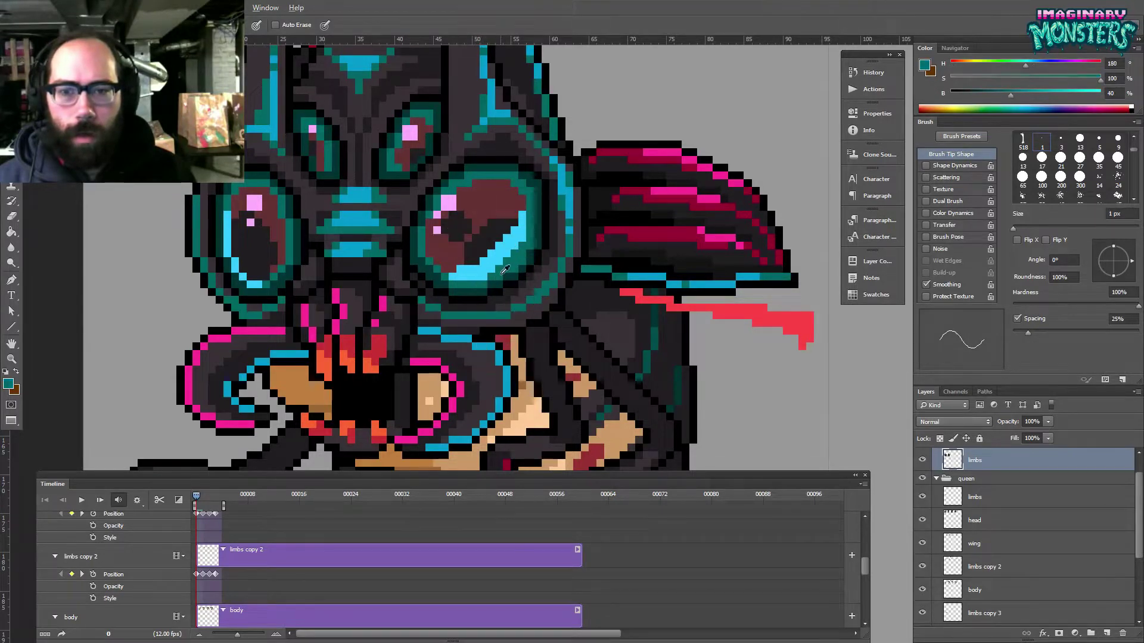
pyautogui.keyDown('alt'); pyautogui.click(486, 271); pyautogui.keyUp('alt')
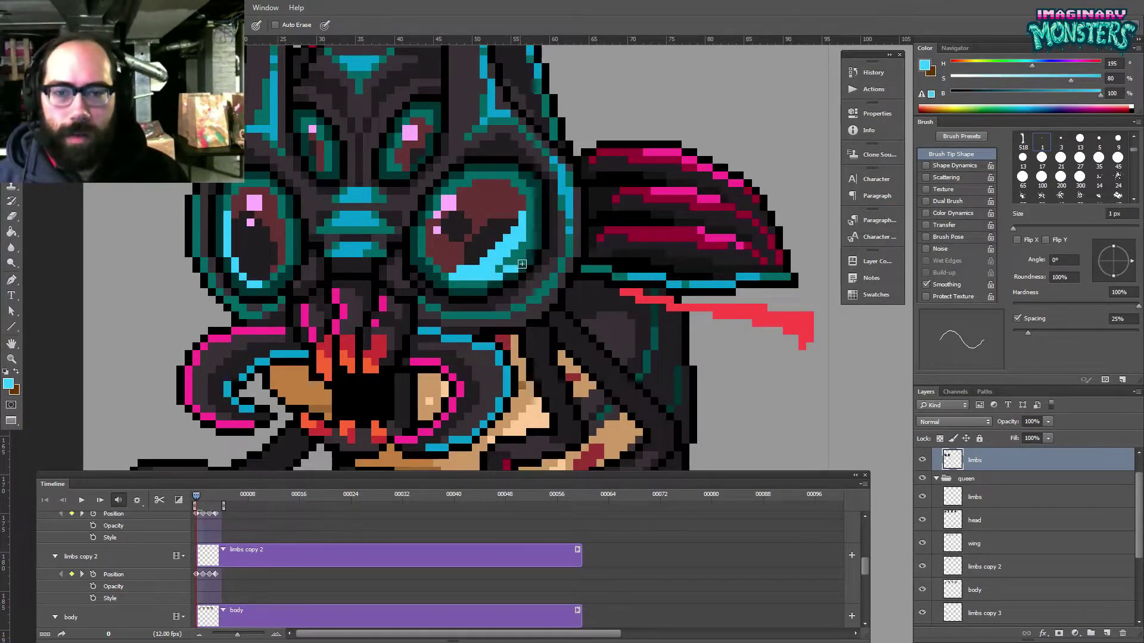
pyautogui.keyDown('alt'); pyautogui.click(524, 204); pyautogui.keyUp('alt')
pyautogui.moveTo(526, 210)
pyautogui.mouseDown()
pyautogui.moveTo(506, 258)
pyautogui.moveTo(523, 247)
pyautogui.moveTo(498, 274)
pyautogui.moveTo(459, 276)
pyautogui.mouseUp()
pyautogui.keyDown('alt'); pyautogui.click(491, 269); pyautogui.keyUp('alt')
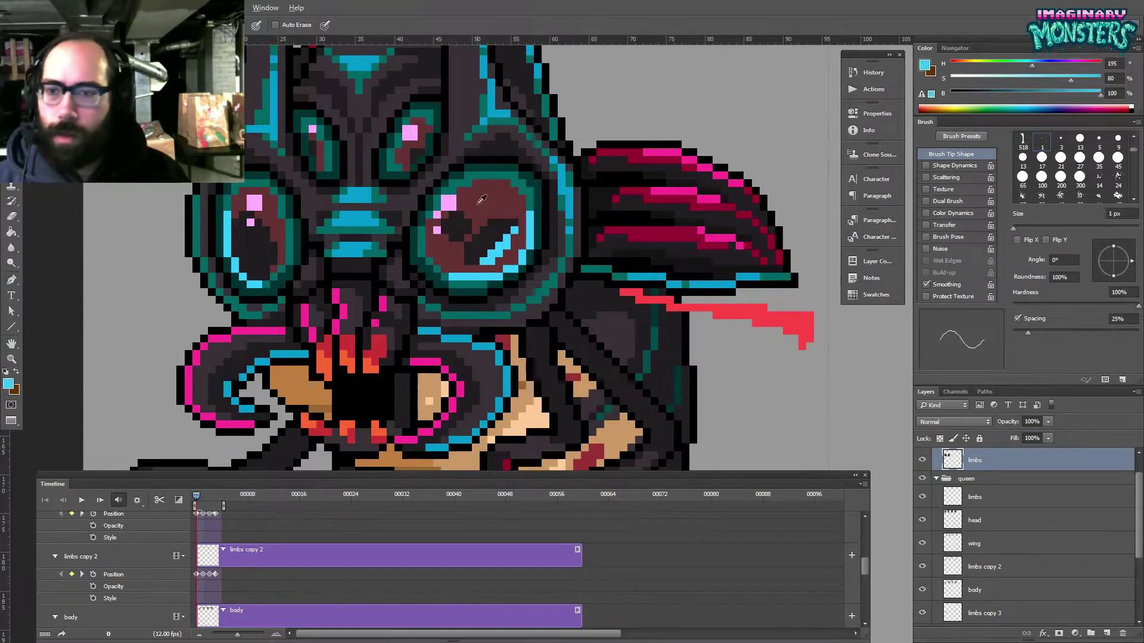
pyautogui.keyDown('alt'); pyautogui.click(490, 252); pyautogui.keyUp('alt')
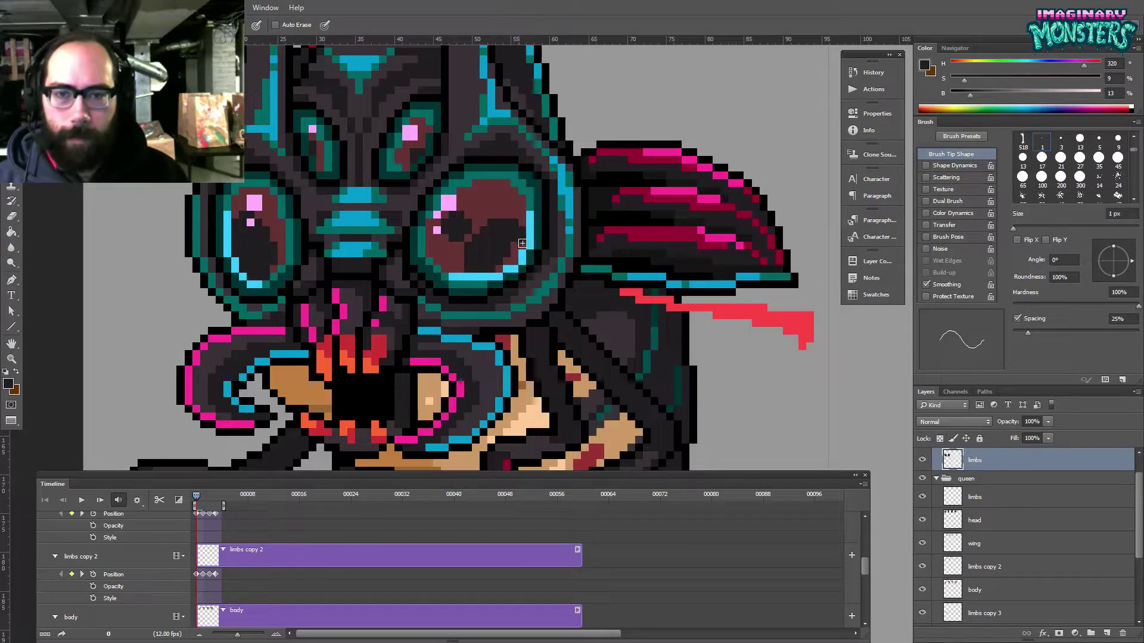
# - Examine the edited queen frames as a whole and the other boss sprites' death poses elsewhere on the sheet
pyautogui.press('z')
pyautogui.moveTo(526, 236); pyautogui.dragTo(477, 275)
pyautogui.moveTo(648, 349); pyautogui.dragTo(360, 204)
pyautogui.moveTo(490, 314); pyautogui.dragTo(483, 326)
pyautogui.moveTo(523, 245); pyautogui.dragTo(488, 278)
pyautogui.moveTo(508, 223); pyautogui.dragTo(505, 311)
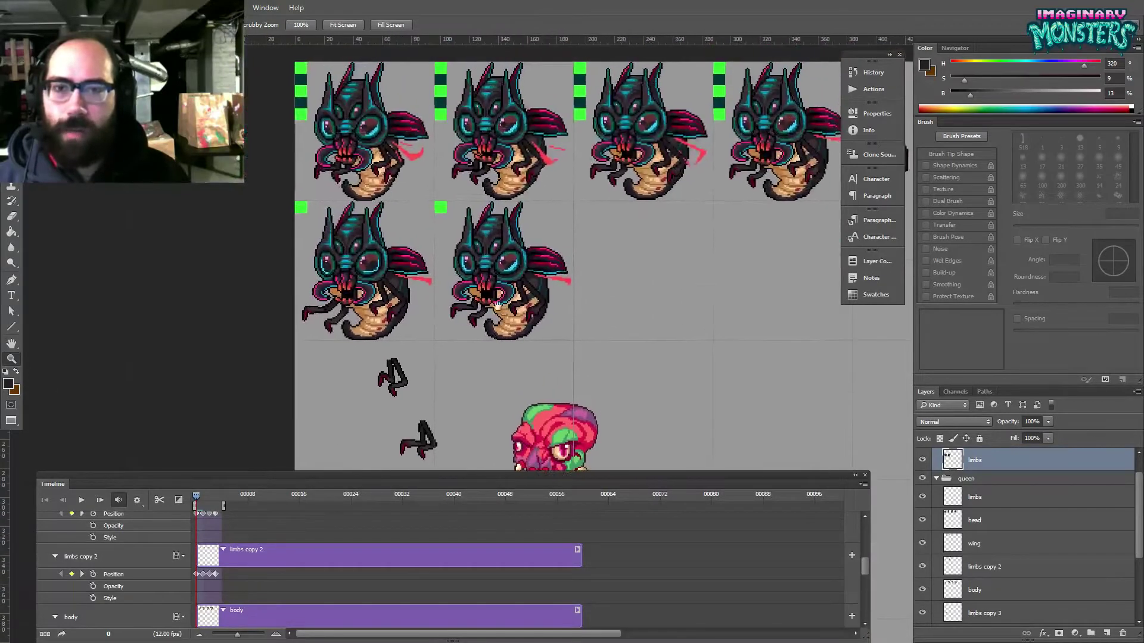
pyautogui.moveTo(556, 359); pyautogui.dragTo(464, 125)
pyautogui.press('v')
pyautogui.click(468, 231)
pyautogui.moveTo(470, 233); pyautogui.dragTo(559, 151)
pyautogui.moveTo(471, 289); pyautogui.dragTo(516, 245)
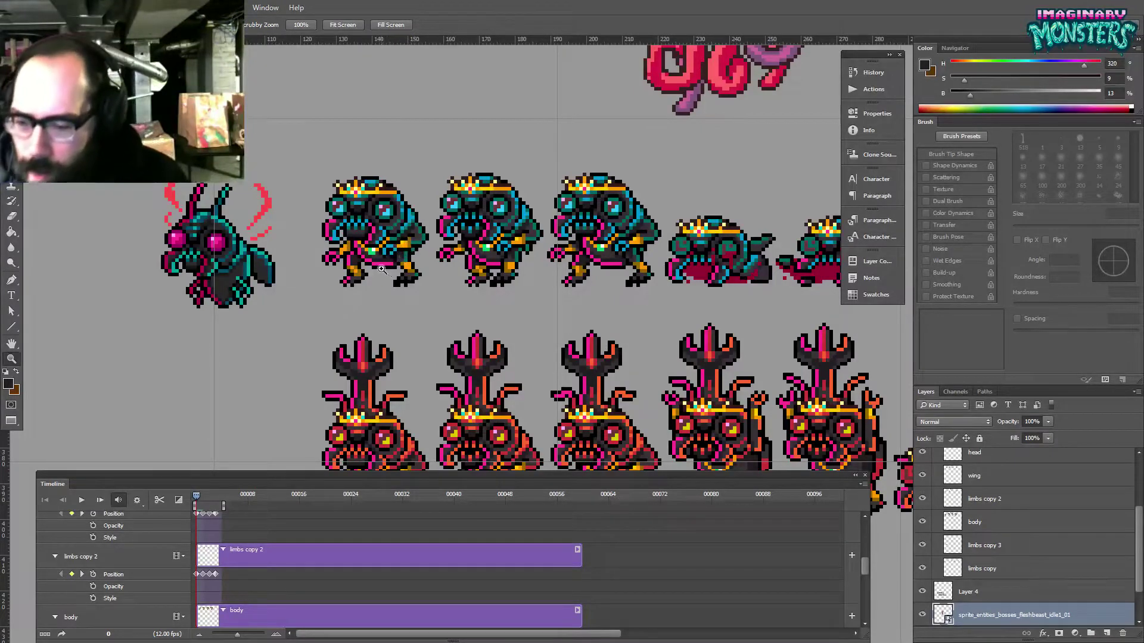
pyautogui.moveTo(426, 298); pyautogui.dragTo(429, 265)
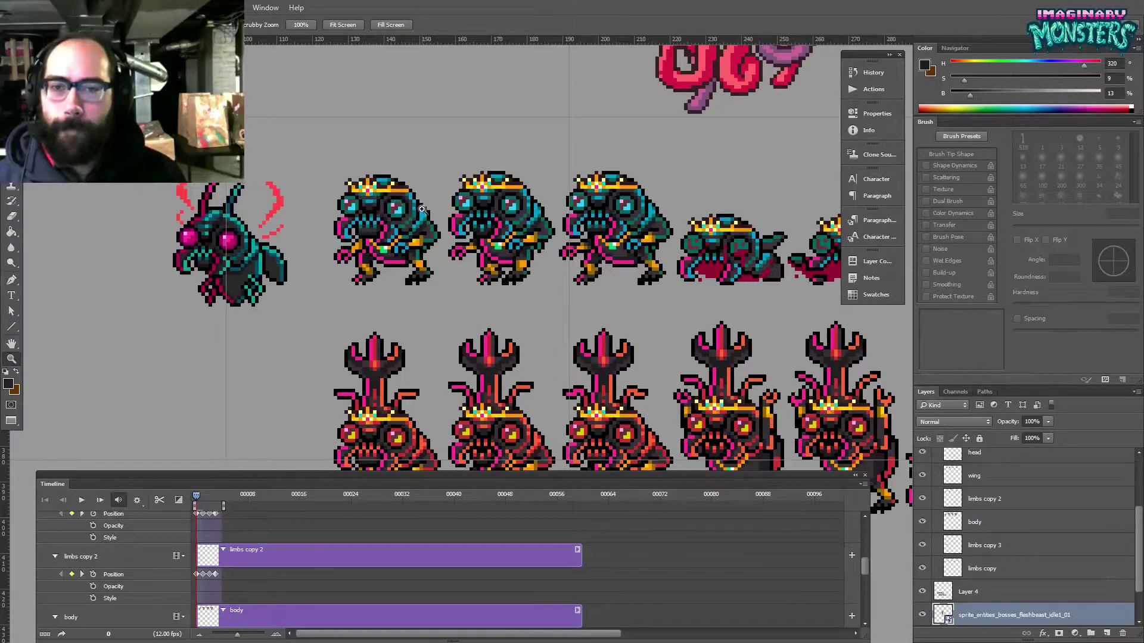
# - Compare the other boss sprites' death poses on the sheet with the queen's two latest frames
pyautogui.moveTo(366, 208); pyautogui.dragTo(311, 94)
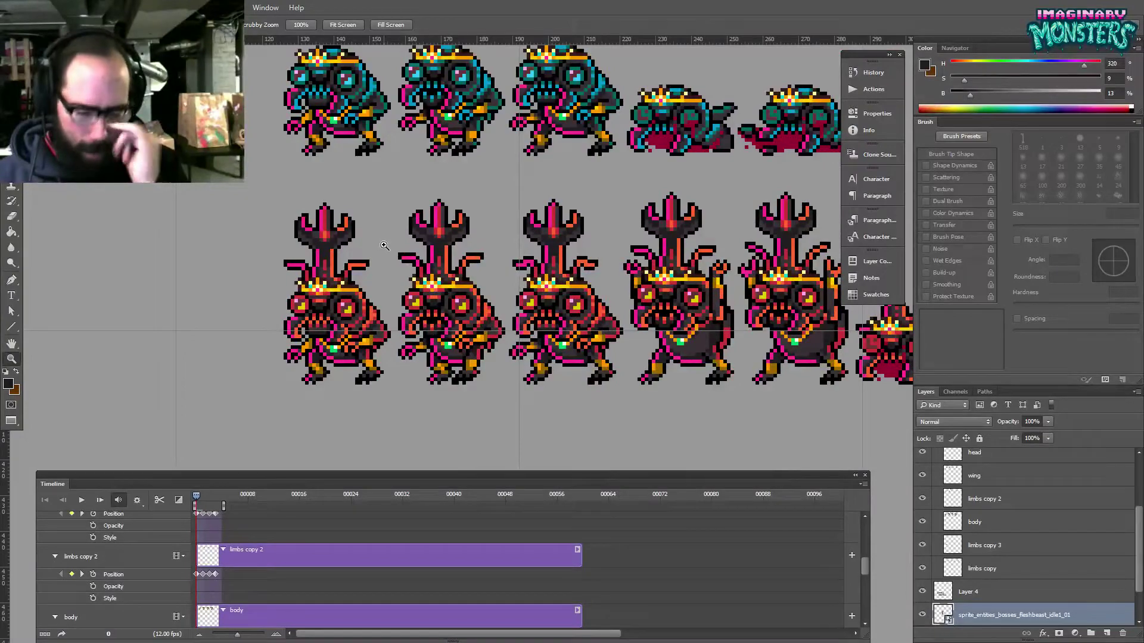
pyautogui.moveTo(389, 264); pyautogui.dragTo(488, 467)
pyautogui.moveTo(308, 104)
pyautogui.mouseDown()
pyautogui.moveTo(403, 307)
pyautogui.moveTo(394, 332)
pyautogui.mouseUp()
pyautogui.moveTo(381, 187); pyautogui.dragTo(406, 313)
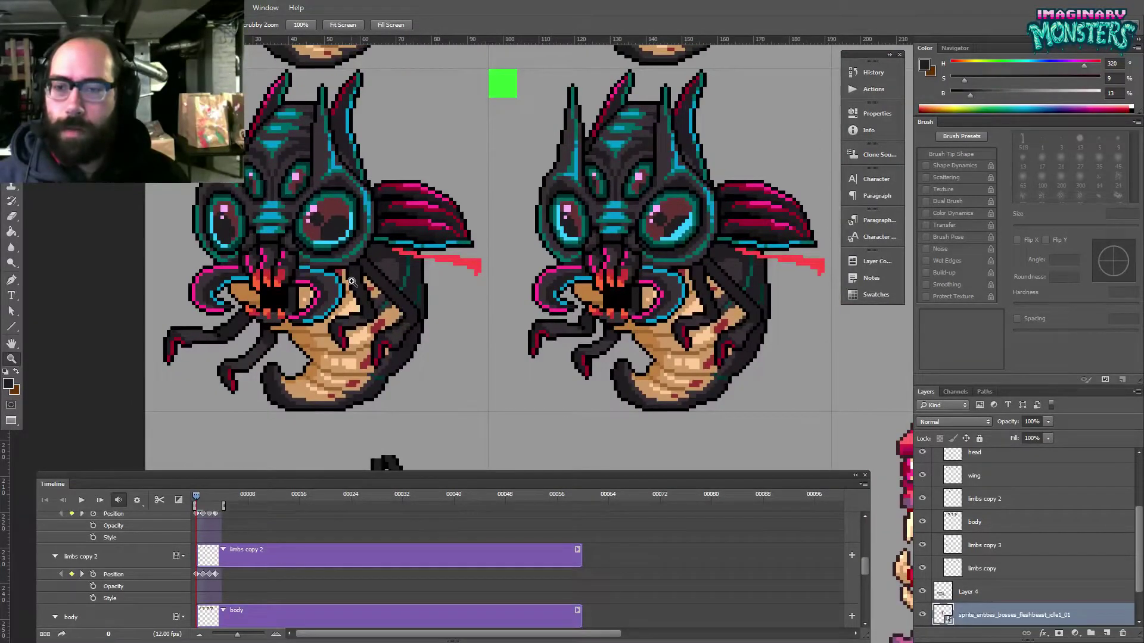
pyautogui.moveTo(449, 388); pyautogui.dragTo(474, 348)
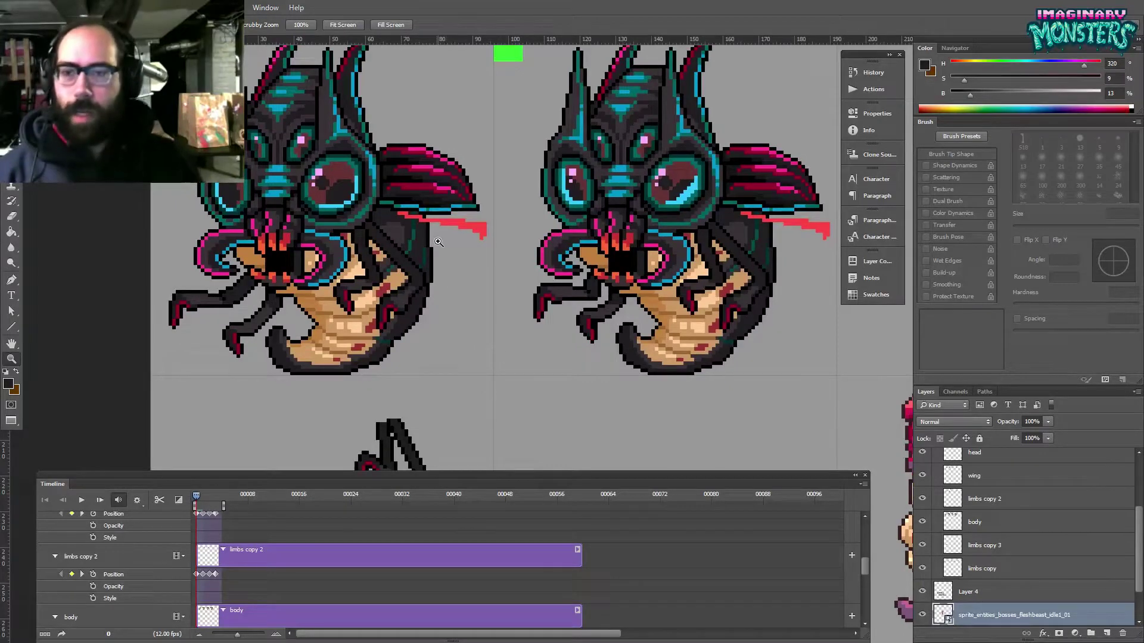
# - Select the lower jaw of the left queen frame with a freehand lasso outline and make the limbs layer active
pyautogui.moveTo(307, 268); pyautogui.dragTo(347, 280)
pyautogui.click(347, 280)
pyautogui.moveTo(245, 239); pyautogui.dragTo(364, 251)
pyautogui.press('l')
pyautogui.moveTo(382, 291)
pyautogui.mouseDown()
pyautogui.moveTo(447, 276)
pyautogui.moveTo(424, 335)
pyautogui.moveTo(382, 337)
pyautogui.moveTo(352, 310)
pyautogui.moveTo(354, 288)
pyautogui.moveTo(378, 307)
pyautogui.moveTo(383, 280)
pyautogui.mouseUp()
pyautogui.moveTo(411, 280); pyautogui.dragTo(422, 257)
pyautogui.press('v')
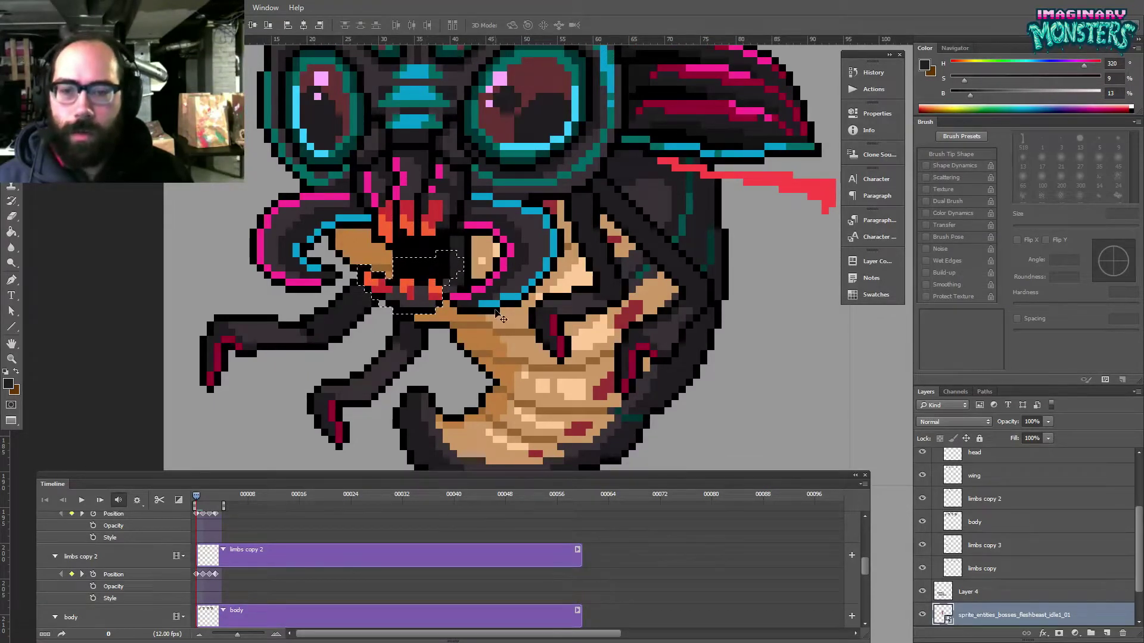
pyautogui.keyDown('ctrl'); pyautogui.click(429, 277); pyautogui.keyUp('ctrl')
# - Move the selected lower jaw straight down about 3 pixels to open the queen's mouth wider
pyautogui.press('b')
pyautogui.press('v')
pyautogui.moveTo(429, 278); pyautogui.dragTo(424, 269)
pyautogui.press('e')
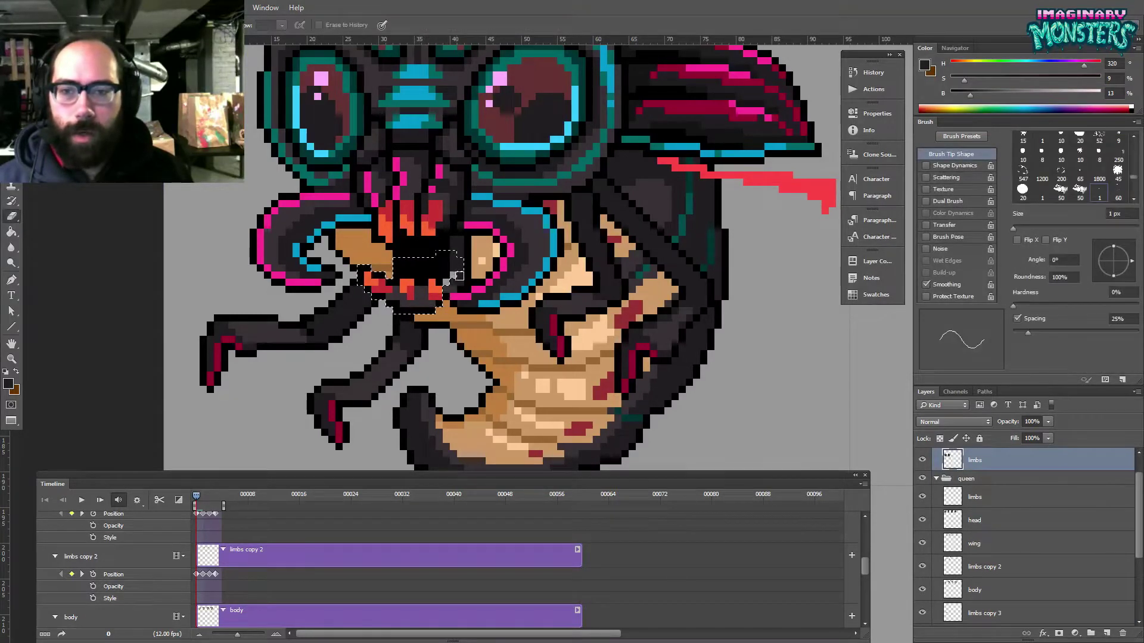
pyautogui.press('v')
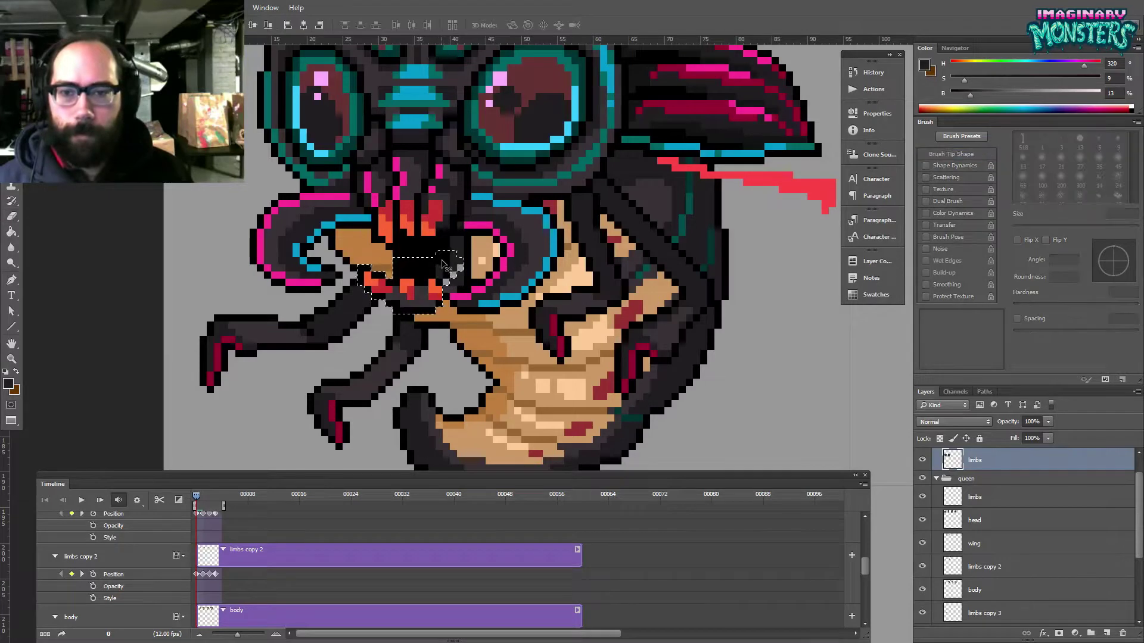
pyautogui.moveTo(445, 266); pyautogui.dragTo(444, 288)
# - Fill the gap inside the opened mouth with sampled black, and patch its right side and the jaw's right end with sampled dark greys
pyautogui.press('space')
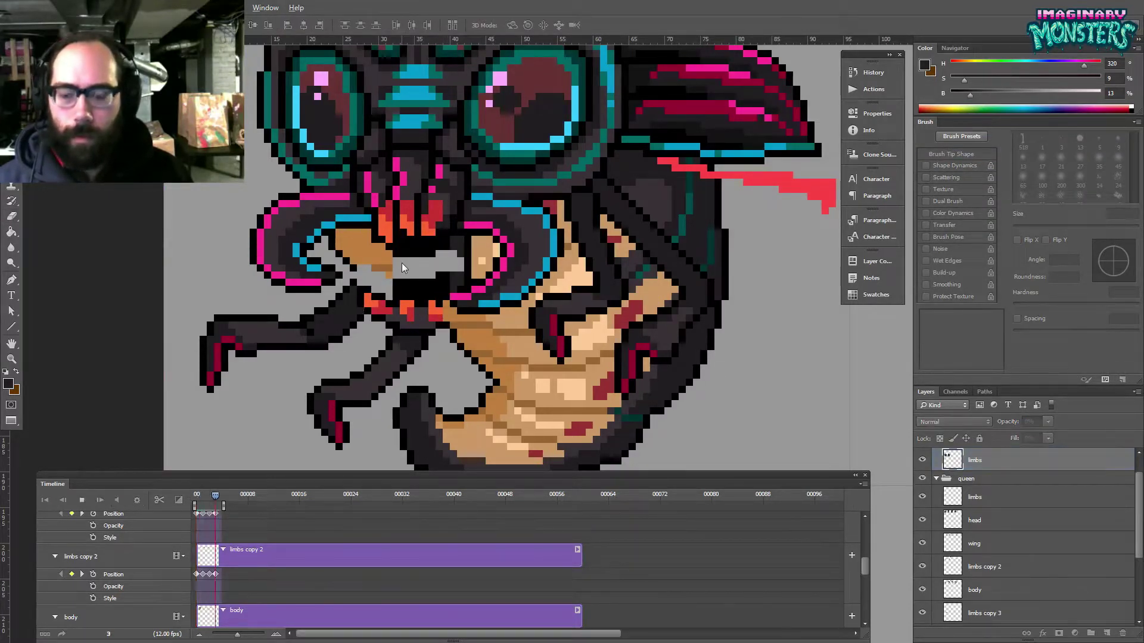
pyautogui.press('b')
pyautogui.press('space')
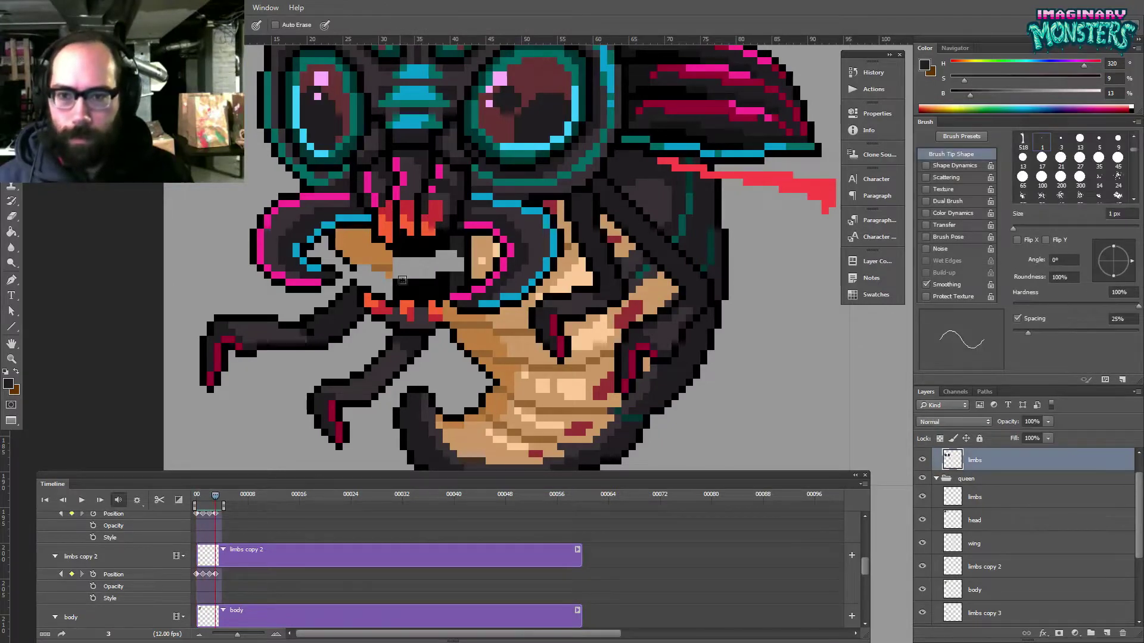
pyautogui.keyDown('alt'); pyautogui.click(403, 255); pyautogui.keyUp('alt')
pyautogui.moveTo(194, 505); pyautogui.dragTo(196, 505)
pyautogui.moveTo(405, 271)
pyautogui.mouseDown()
pyautogui.moveTo(444, 274)
pyautogui.moveTo(447, 255)
pyautogui.moveTo(454, 269)
pyautogui.mouseUp()
pyautogui.keyDown('alt'); pyautogui.click(460, 246); pyautogui.keyUp('alt')
pyautogui.keyDown('alt'); pyautogui.click(461, 285); pyautogui.keyUp('alt')
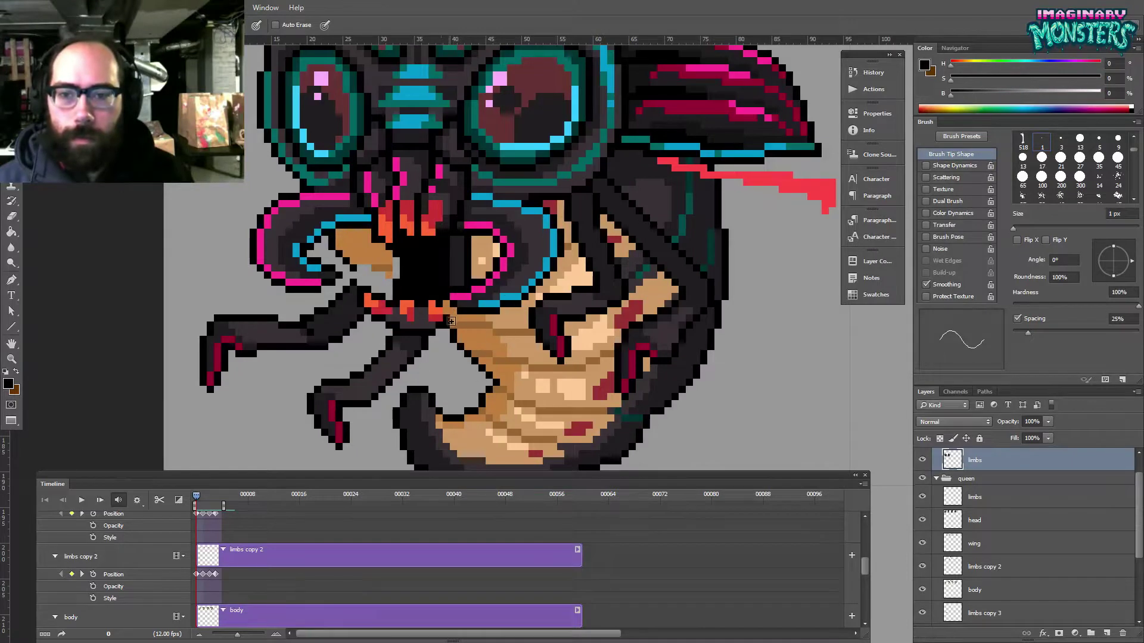
pyautogui.keyDown('alt'); pyautogui.click(426, 323); pyautogui.keyUp('alt')
pyautogui.moveTo(446, 313); pyautogui.dragTo(459, 293)
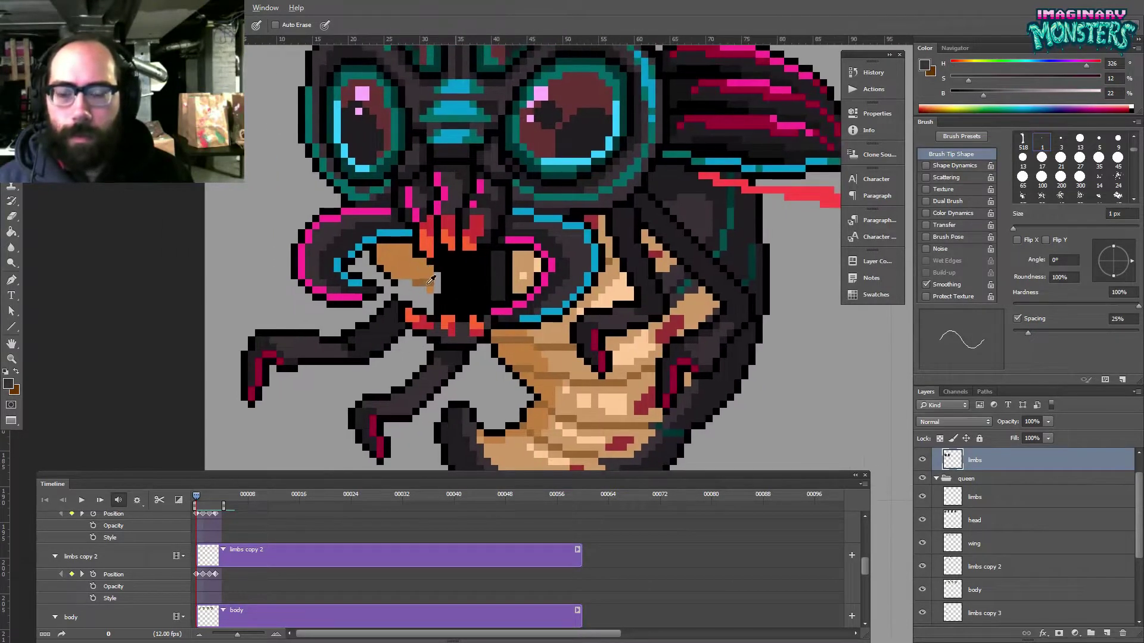
# - Extend the tan flesh on the mouth's left side downward with sampled black, darker brown and tan pixels
pyautogui.keyDown('alt'); pyautogui.click(405, 284); pyautogui.keyUp('alt')
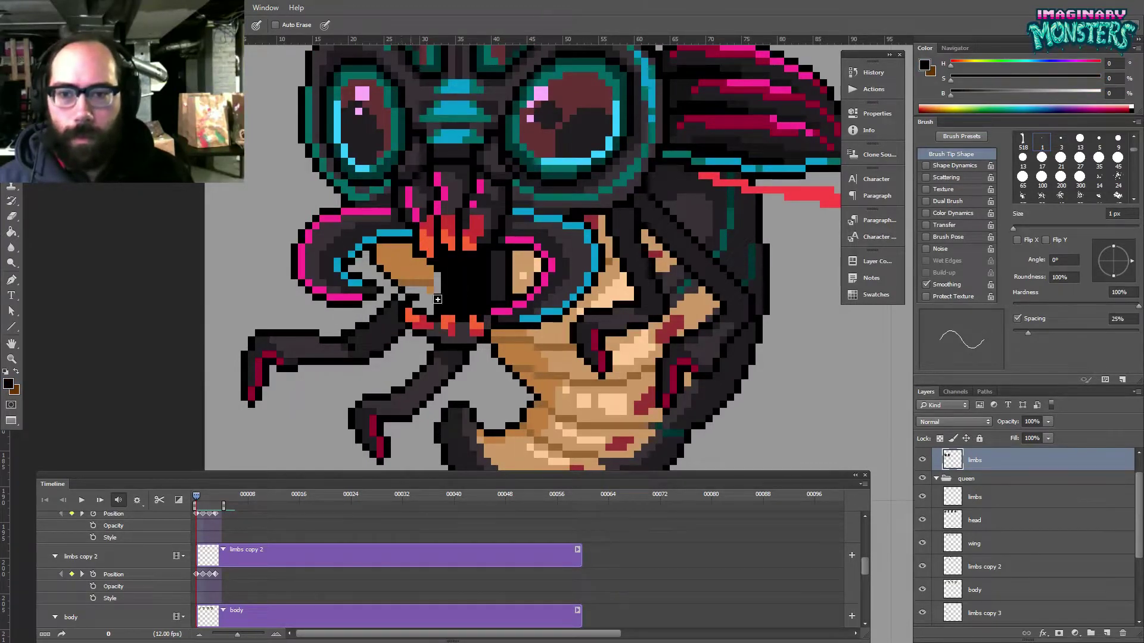
pyautogui.keyDown('alt'); pyautogui.click(434, 283); pyautogui.keyUp('alt')
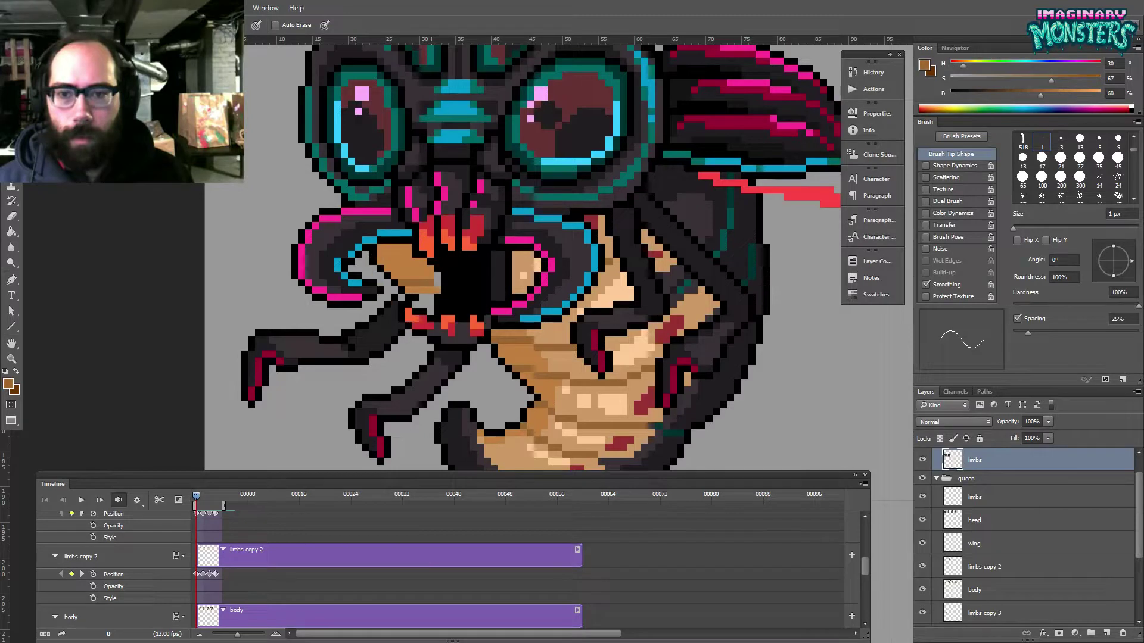
pyautogui.keyDown('alt'); pyautogui.click(435, 275); pyautogui.keyUp('alt')
pyautogui.keyDown('alt'); pyautogui.click(437, 285); pyautogui.keyUp('alt')
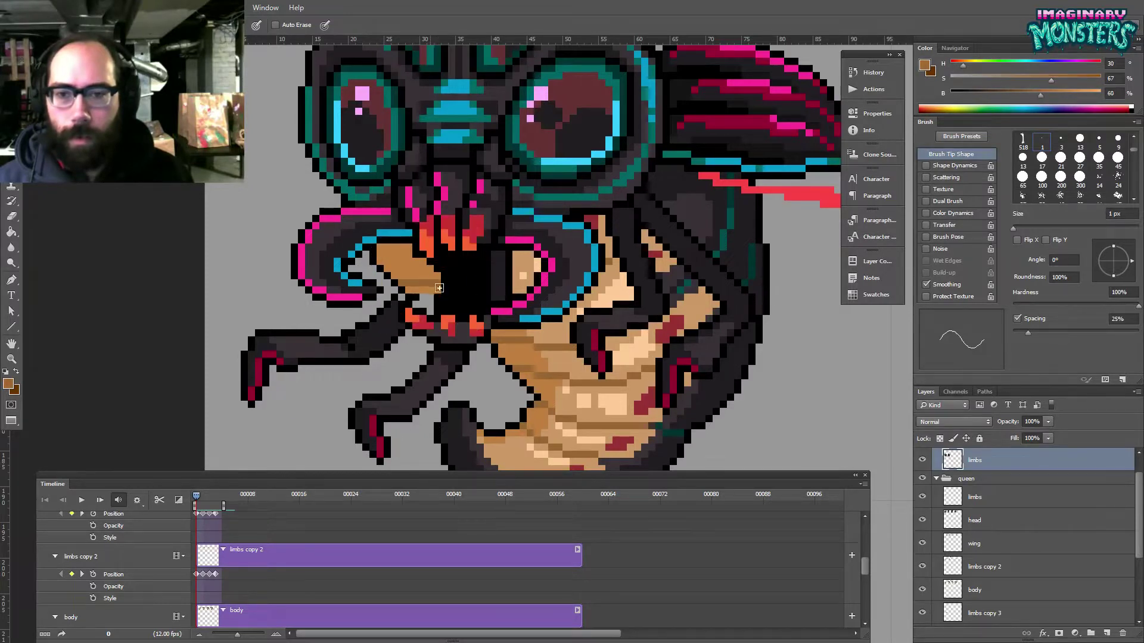
pyautogui.keyDown('alt'); pyautogui.click(434, 275); pyautogui.keyUp('alt')
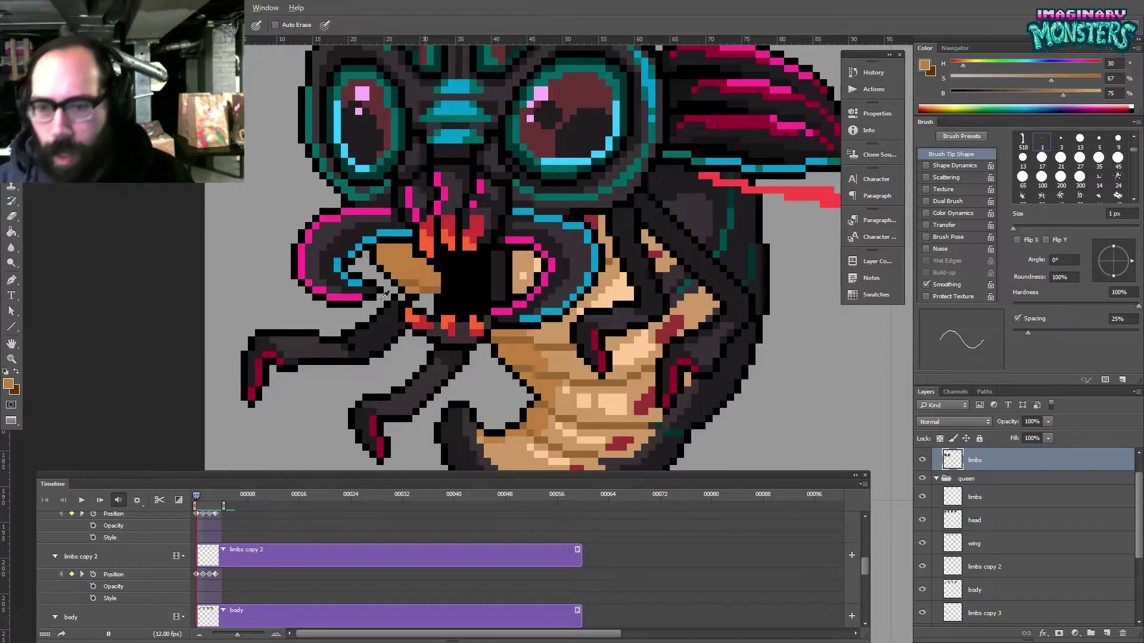
# - Close the remaining gap between the mouth's left flesh and the lower jaw with sampled black, dark grey and brown pixels
pyautogui.keyDown('alt'); pyautogui.click(426, 299); pyautogui.keyUp('alt')
pyautogui.keyDown('alt'); pyautogui.click(393, 306); pyautogui.keyUp('alt')
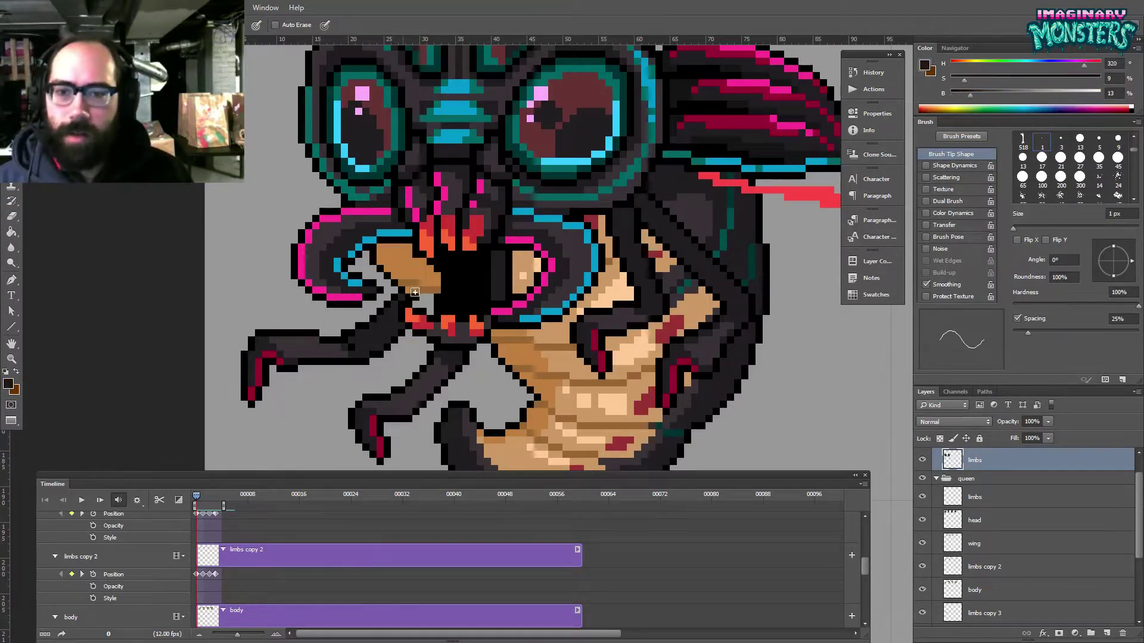
pyautogui.keyDown('alt'); pyautogui.click(424, 298); pyautogui.keyUp('alt')
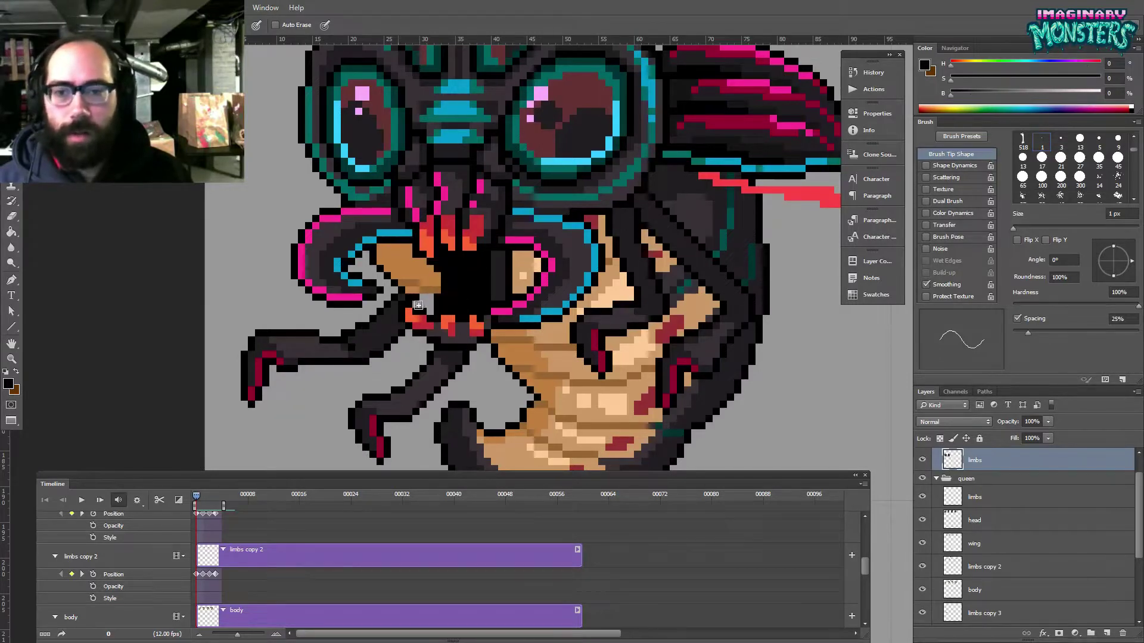
pyautogui.keyDown('alt'); pyautogui.click(400, 304); pyautogui.keyUp('alt')
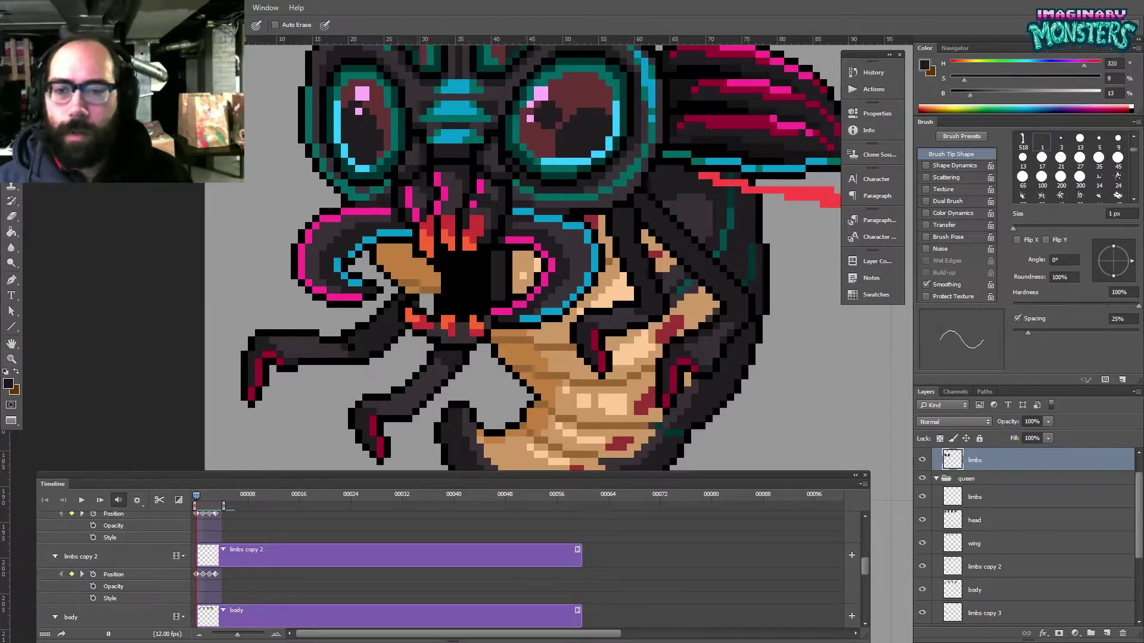
pyautogui.keyDown('alt'); pyautogui.click(426, 298); pyautogui.keyUp('alt')
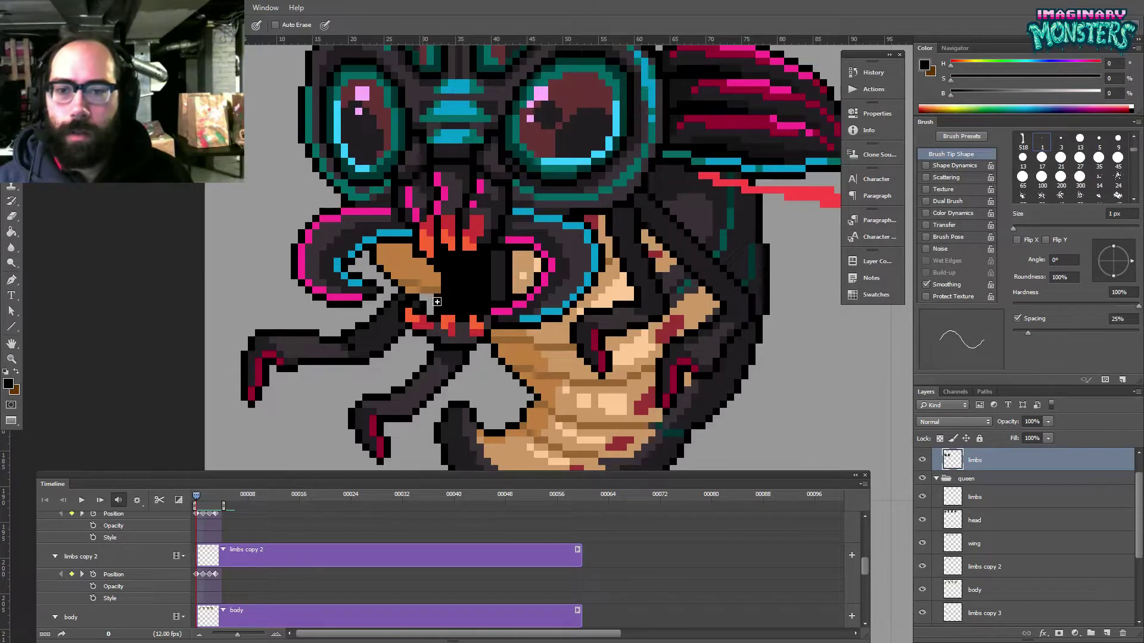
pyautogui.keyDown('alt'); pyautogui.click(430, 295); pyautogui.keyUp('alt')
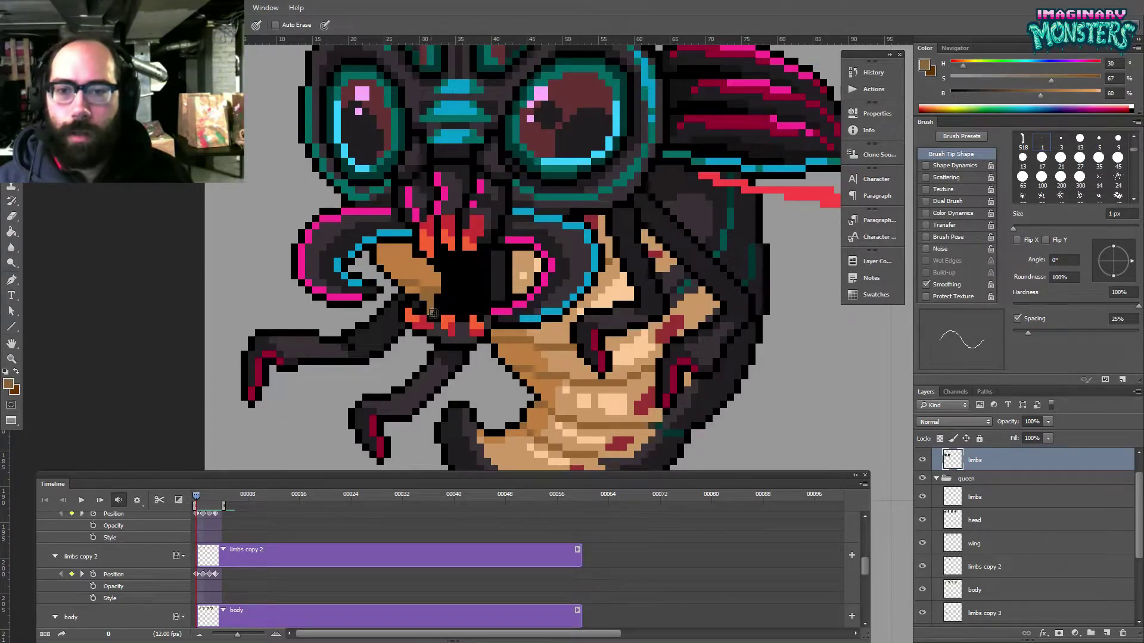
# - Check the opened mouth against the neighbouring frame and touch up the jaw's left corner with sampled dark grey
pyautogui.moveTo(456, 301)
pyautogui.mouseDown()
pyautogui.moveTo(436, 304)
pyautogui.moveTo(420, 286)
pyautogui.moveTo(462, 317)
pyautogui.moveTo(427, 344)
pyautogui.moveTo(366, 324)
pyautogui.mouseUp()
pyautogui.press('z')
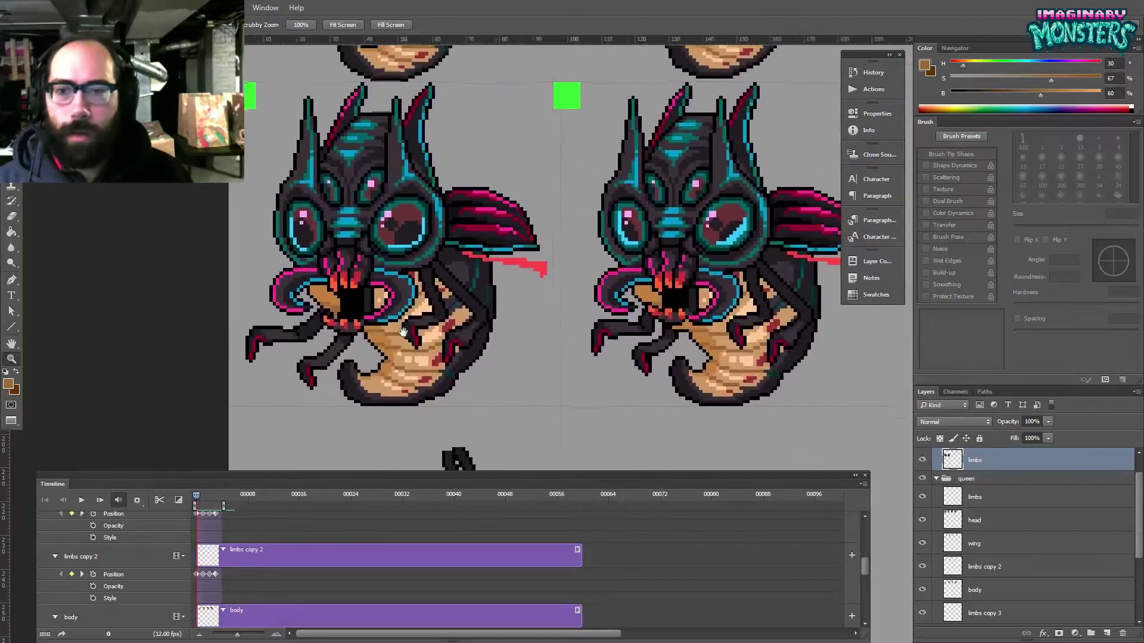
pyautogui.press('b')
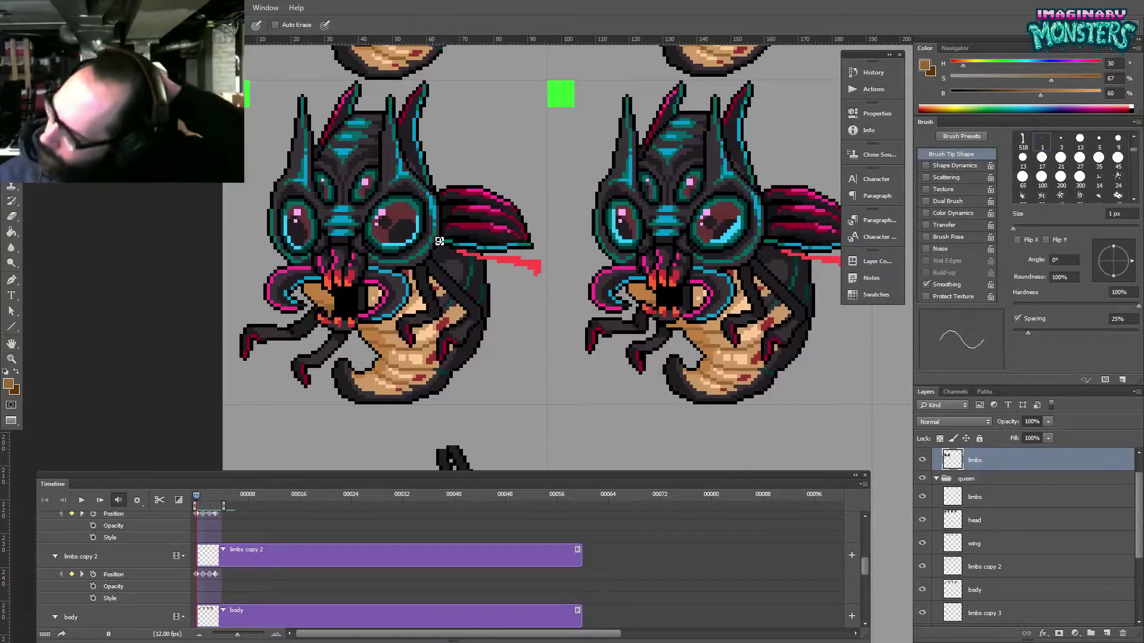
pyautogui.moveTo(386, 369); pyautogui.dragTo(480, 365)
pyautogui.press('z')
pyautogui.moveTo(361, 309)
pyautogui.mouseDown()
pyautogui.moveTo(404, 286)
pyautogui.moveTo(400, 277)
pyautogui.moveTo(377, 295)
pyautogui.moveTo(410, 263)
pyautogui.moveTo(352, 251)
pyautogui.moveTo(373, 320)
pyautogui.moveTo(390, 318)
pyautogui.mouseUp()
pyautogui.press('b')
pyautogui.keyDown('alt'); pyautogui.click(319, 329); pyautogui.keyUp('alt')
pyautogui.keyDown('alt'); pyautogui.click(317, 319); pyautogui.keyUp('alt')
pyautogui.moveTo(339, 321); pyautogui.dragTo(445, 342)
pyautogui.click(349, 313)
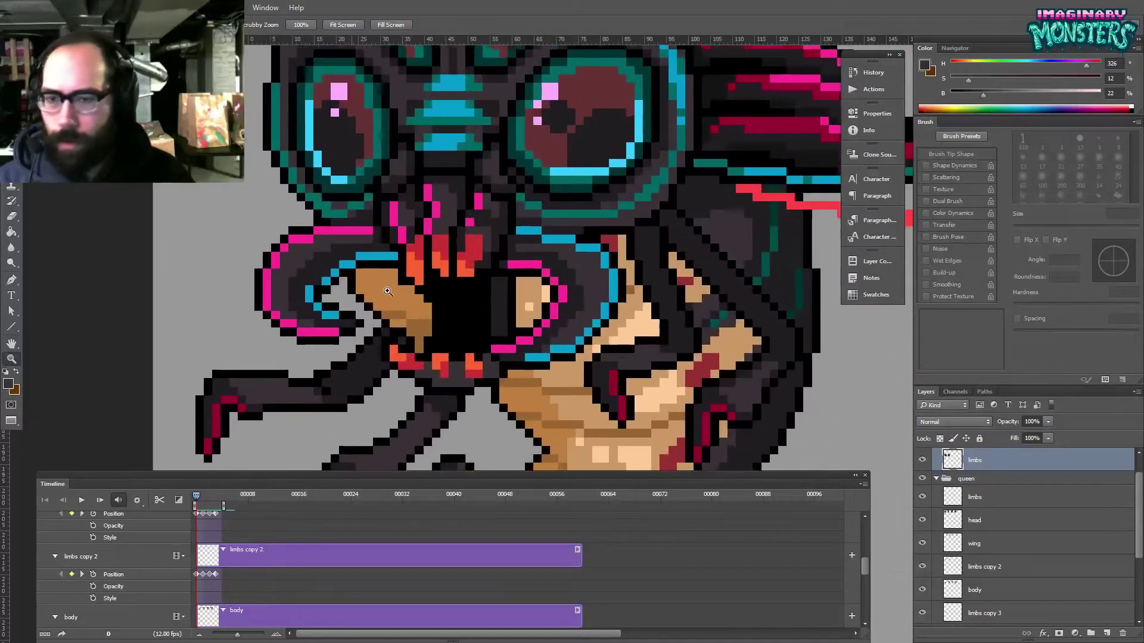
# - Lasso the curled outer part of the queen's left mandible, move it 2 pixels left and 1 pixel down, and deselect it
pyautogui.moveTo(314, 236); pyautogui.dragTo(344, 292)
pyautogui.moveTo(322, 351); pyautogui.dragTo(211, 287)
pyautogui.press('v')
pyautogui.press('Left')
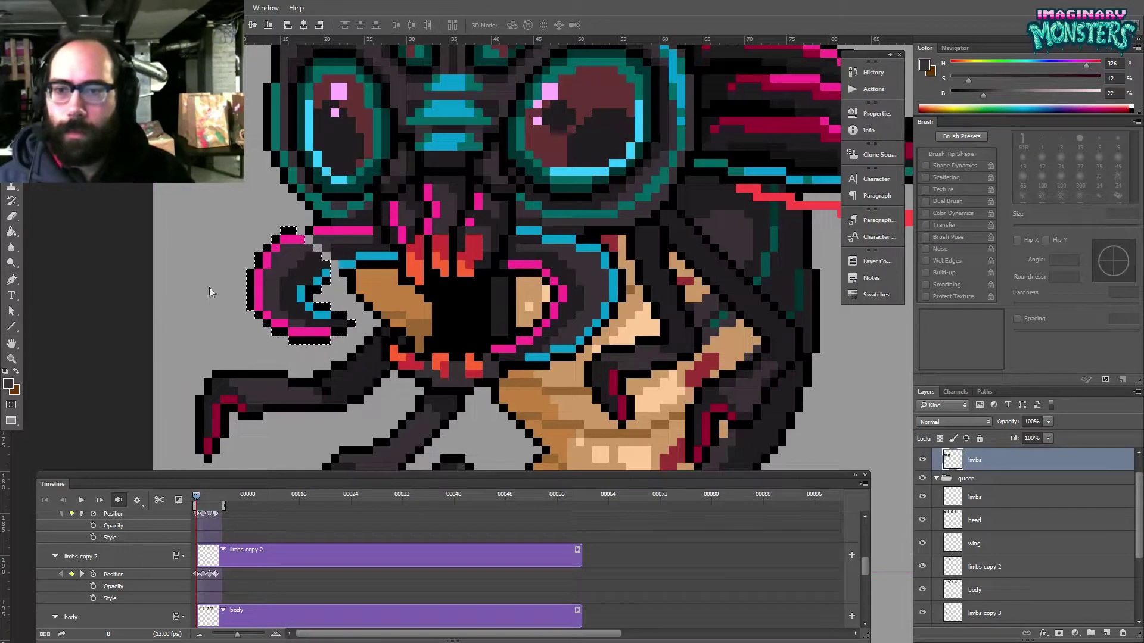
pyautogui.press('Left')
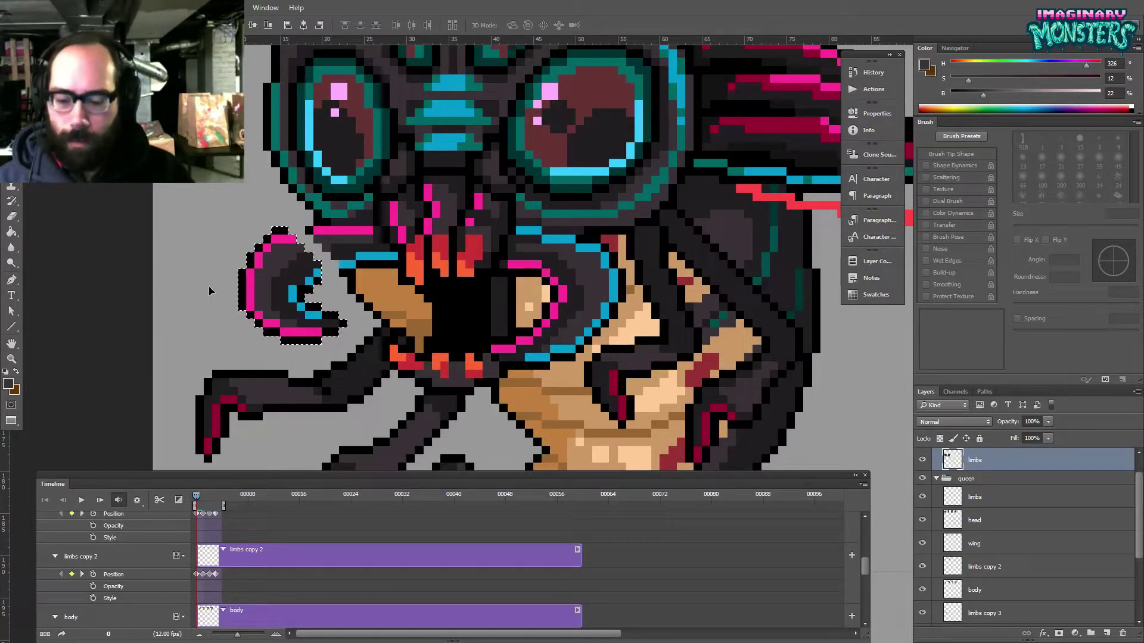
pyautogui.press('Down')
pyautogui.hotkey('ctrl', 'd')
# - Reconnect the left mandible's upper side across the gap with sampled black, pink and dark grey pixels
pyautogui.press('b')
pyautogui.keyDown('alt'); pyautogui.click(280, 241); pyautogui.keyUp('alt')
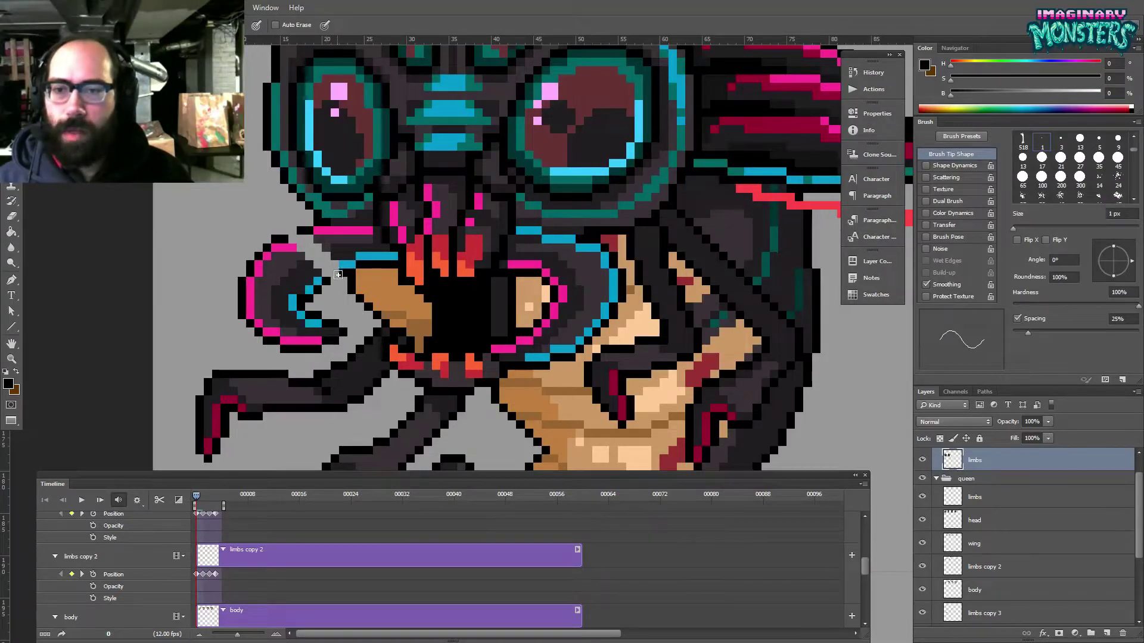
pyautogui.keyDown('alt'); pyautogui.click(291, 246); pyautogui.keyUp('alt')
pyautogui.moveTo(293, 239); pyautogui.dragTo(309, 239)
pyautogui.keyDown('alt'); pyautogui.click(306, 230); pyautogui.keyUp('alt')
pyautogui.keyDown('alt'); pyautogui.click(322, 240); pyautogui.keyUp('alt')
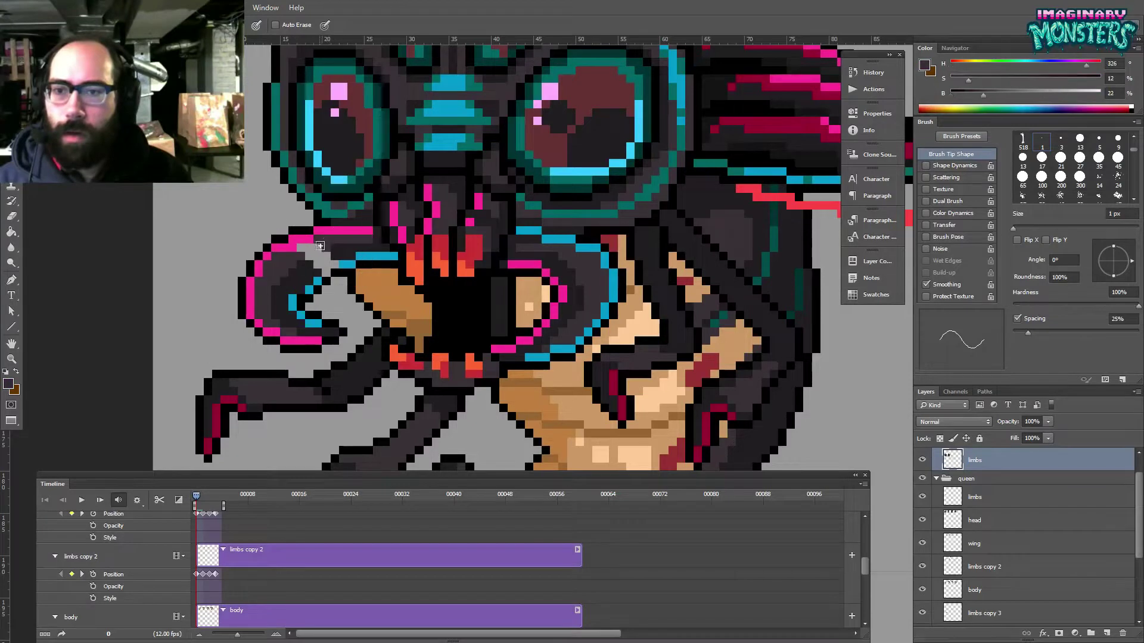
pyautogui.keyDown('alt'); pyautogui.click(321, 256); pyautogui.keyUp('alt')
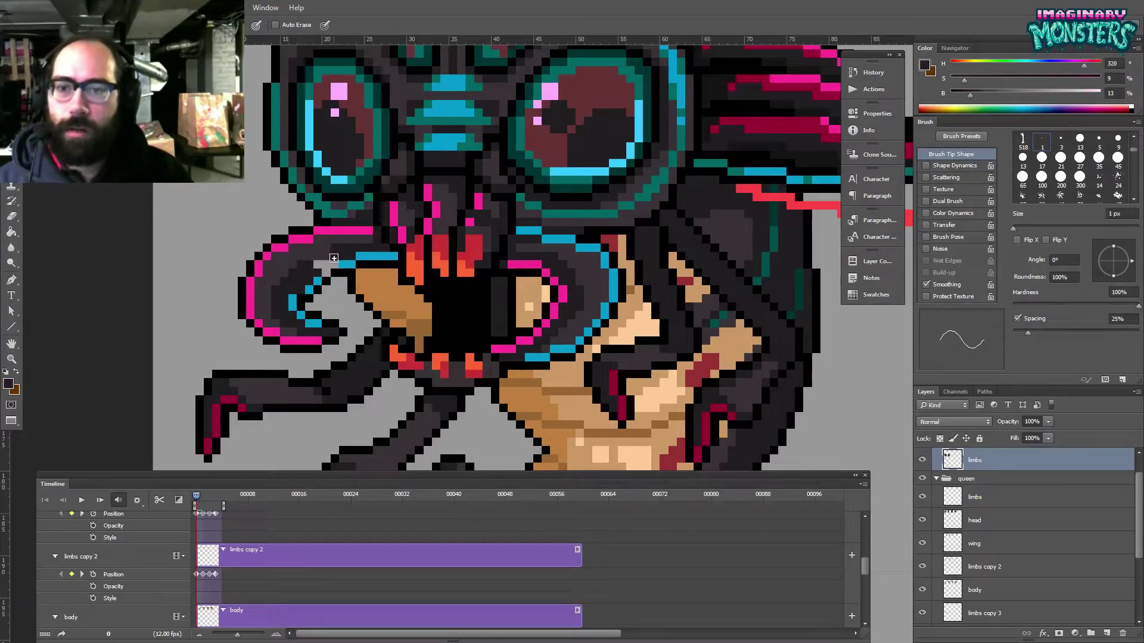
# - Rejoin the left mandible's inner cyan line and fill the remaining gap above it with sampled near-black grey
pyautogui.keyDown('alt'); pyautogui.click(343, 262); pyautogui.keyUp('alt')
pyautogui.click(335, 265)
pyautogui.click(326, 273)
pyautogui.keyDown('alt'); pyautogui.click(315, 269); pyautogui.keyUp('alt')
pyautogui.click(327, 263)
# - Lasso the lower segment and claw of the queen's rearmost right limb and place a copy in the empty area beside her body
pyautogui.moveTo(469, 248); pyautogui.dragTo(357, 240)
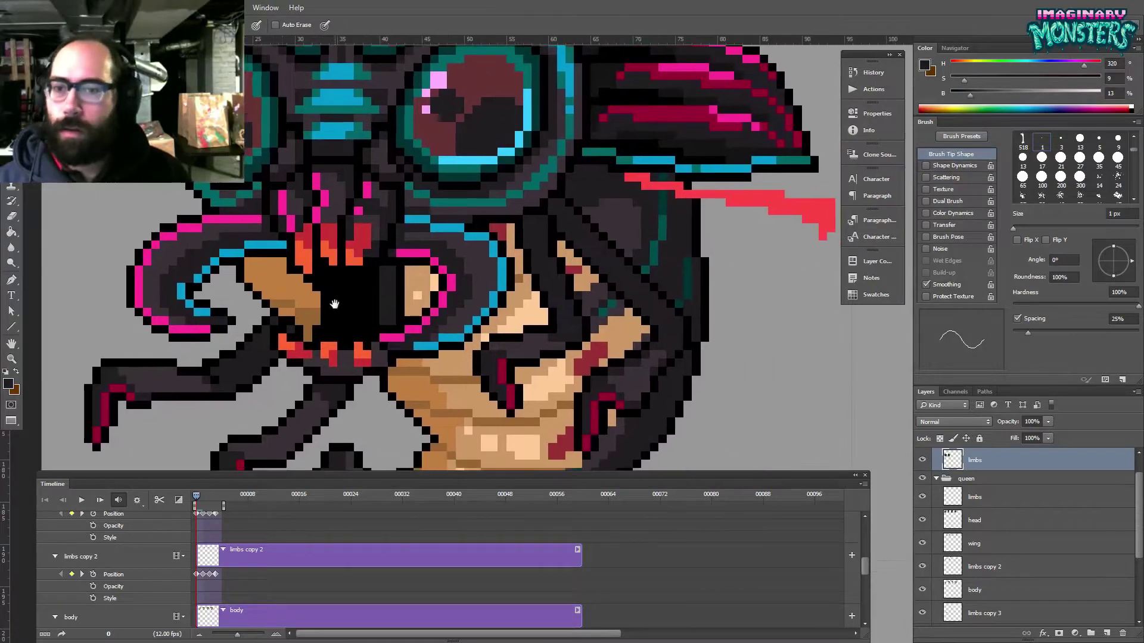
pyautogui.moveTo(323, 300); pyautogui.dragTo(296, 292)
pyautogui.press('space')
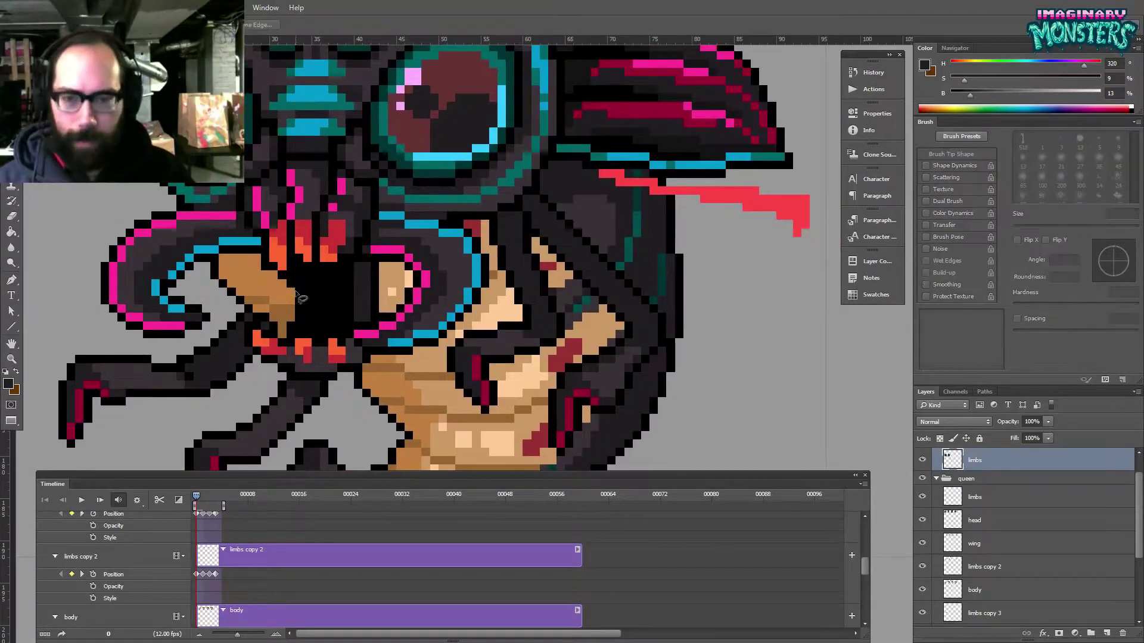
pyautogui.moveTo(435, 294); pyautogui.dragTo(421, 254)
pyautogui.moveTo(601, 257)
pyautogui.mouseDown()
pyautogui.moveTo(527, 218)
pyautogui.moveTo(507, 288)
pyautogui.moveTo(466, 329)
pyautogui.moveTo(462, 374)
pyautogui.moveTo(528, 341)
pyautogui.moveTo(574, 279)
pyautogui.moveTo(570, 256)
pyautogui.mouseUp()
pyautogui.press('l')
pyautogui.press('v')
pyautogui.moveTo(545, 292); pyautogui.dragTo(697, 294)
# - Flip the copied claw segment horizontally and apply the transform
pyautogui.hotkey('ctrl', 't')
pyautogui.rightClick(654, 316)
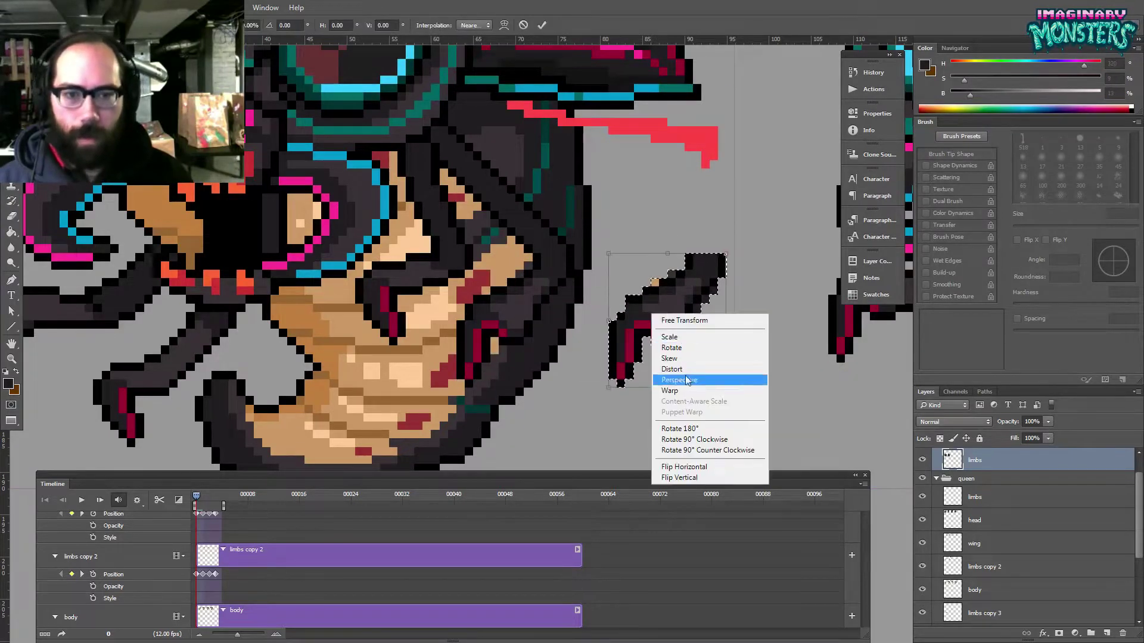
pyautogui.click(692, 468)
pyautogui.press('Return')
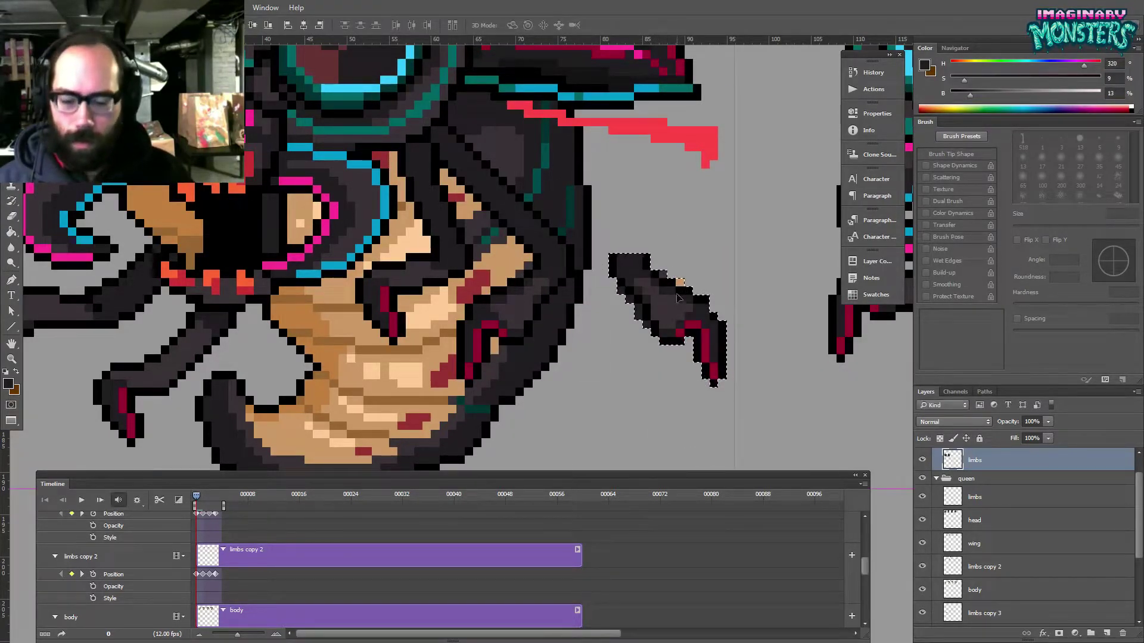
# - Rotate the copied claw segment 90° clockwise and a further 180°, and apply the transform
pyautogui.hotkey('ctrl', 't')
pyautogui.rightClick(711, 303)
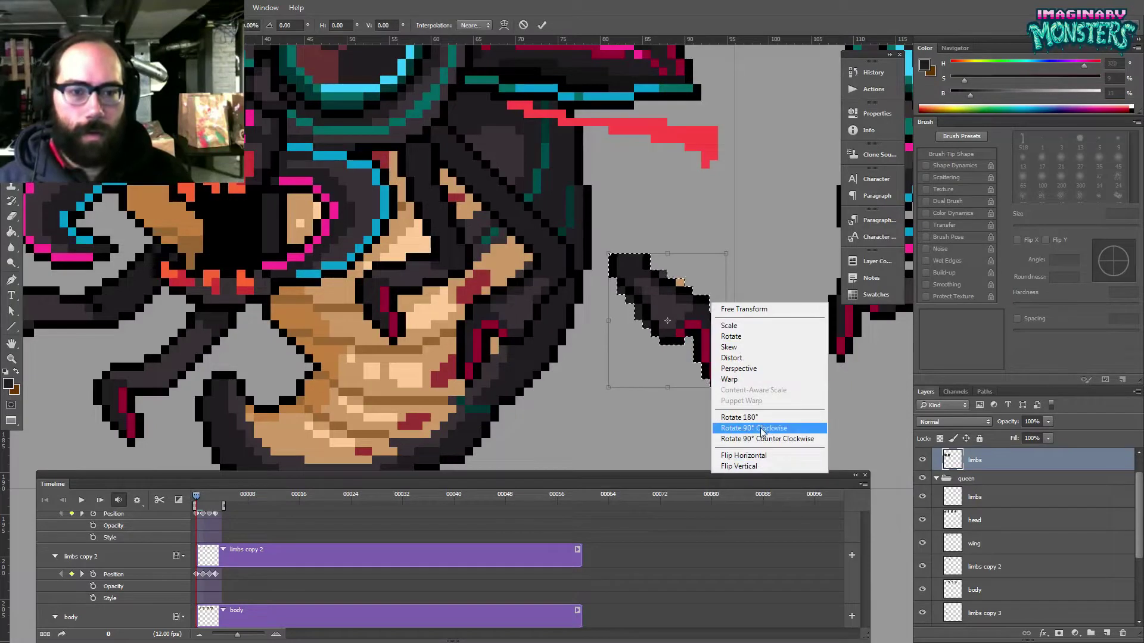
pyautogui.click(762, 428)
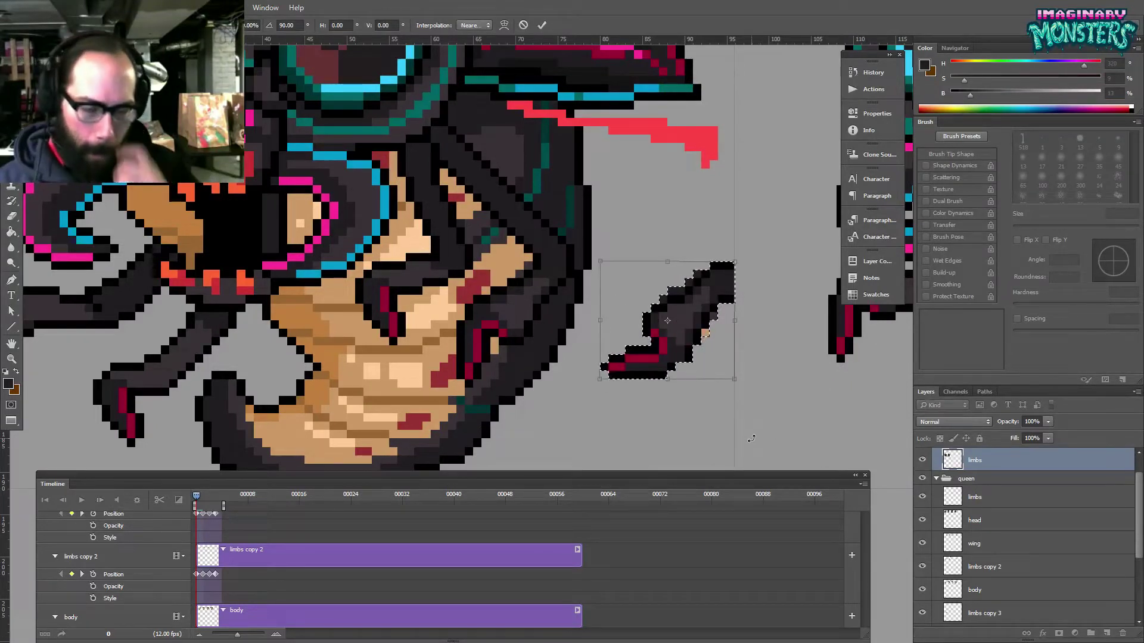
pyautogui.rightClick(715, 299)
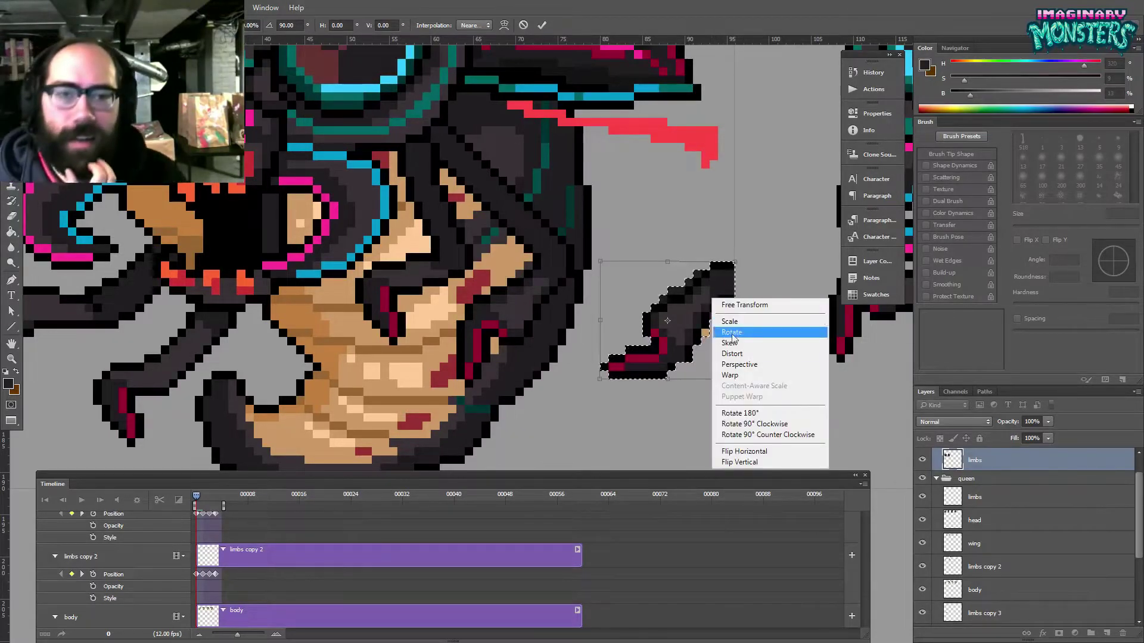
pyautogui.click(745, 413)
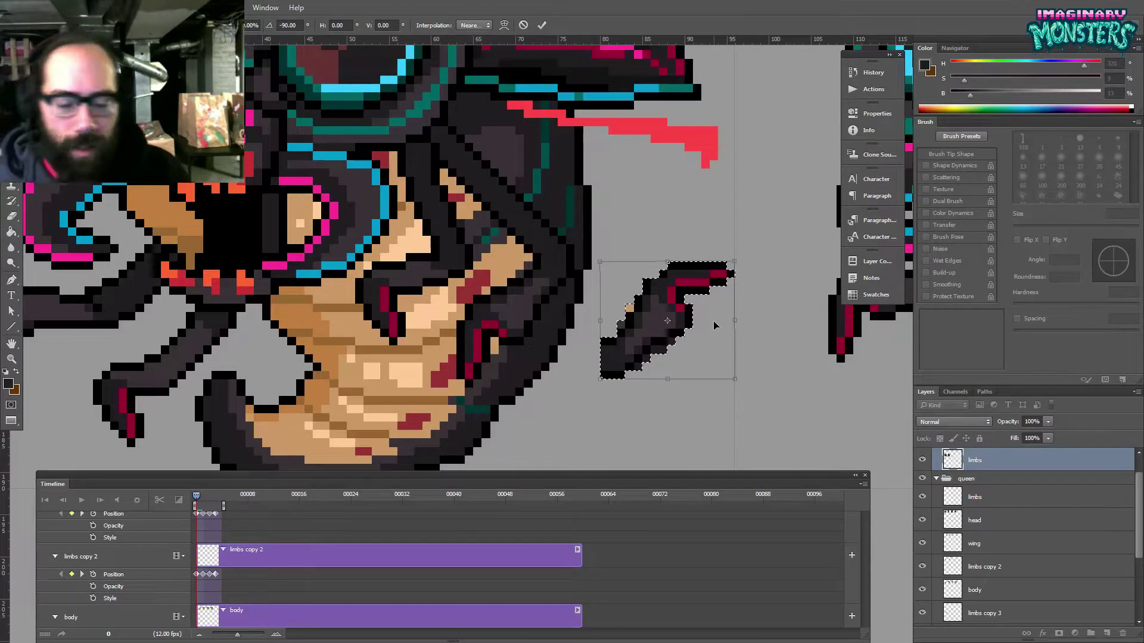
pyautogui.press('Return')
# - Move the rotated claw segment closer to the queen's body and erase the stray pixels along its edge
pyautogui.moveTo(714, 325)
pyautogui.mouseDown()
pyautogui.moveTo(653, 230)
pyautogui.moveTo(645, 238)
pyautogui.moveTo(668, 266)
pyautogui.moveTo(642, 312)
pyautogui.mouseUp()
pyautogui.hotkey('ctrl', 'd')
pyautogui.press('e')
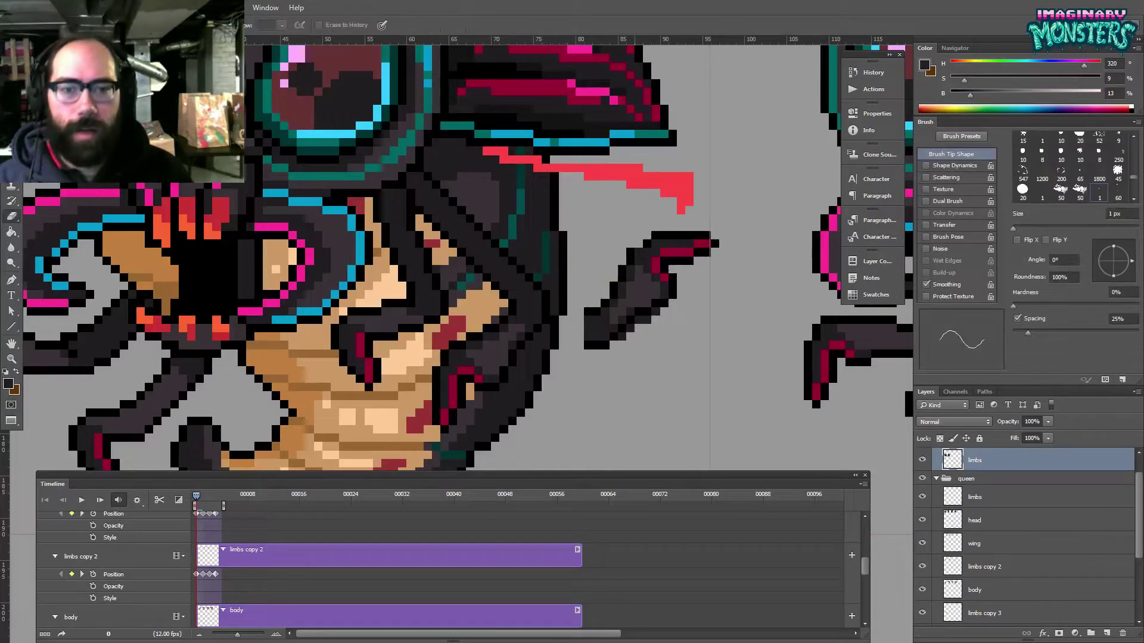
pyautogui.moveTo(628, 331)
pyautogui.mouseDown()
pyautogui.moveTo(650, 321)
pyautogui.moveTo(618, 348)
pyautogui.mouseUp()
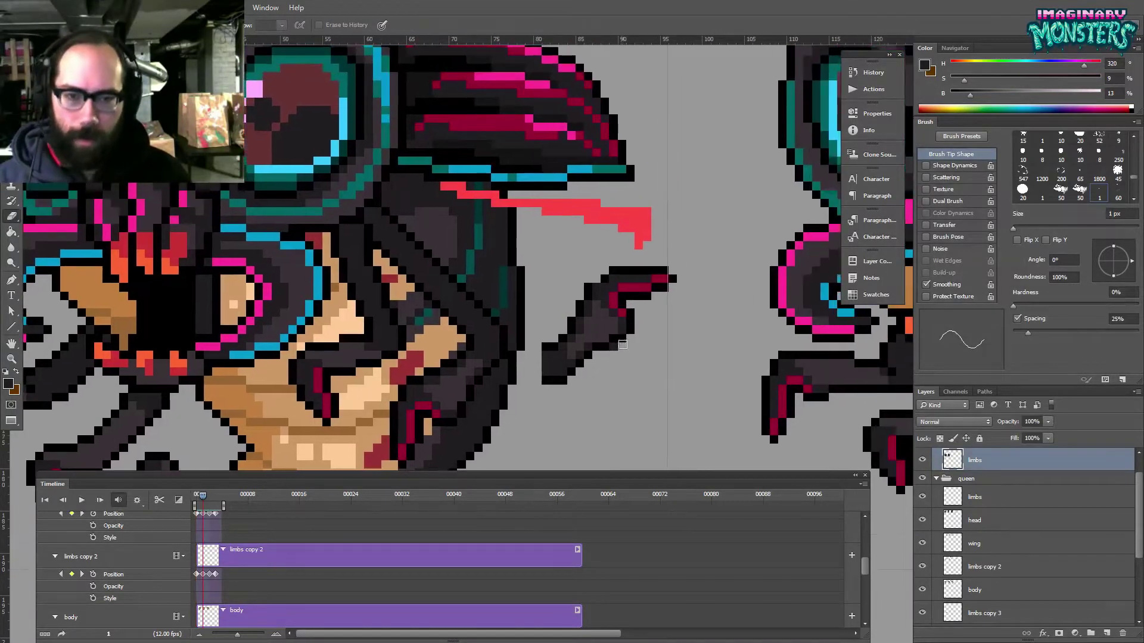
# - Return the timeline to the first frame and examine the death frames across the whole sprite sheet
pyautogui.click(196, 496)
pyautogui.hotkey('ctrl', '-')
pyautogui.hotkey('ctrl', '-')
pyautogui.hotkey('ctrl', '-')
pyautogui.hotkey('ctrl', '-')
pyautogui.hotkey('ctrl', '-')
pyautogui.hotkey('ctrl', '-')
pyautogui.hotkey('ctrl', '-')
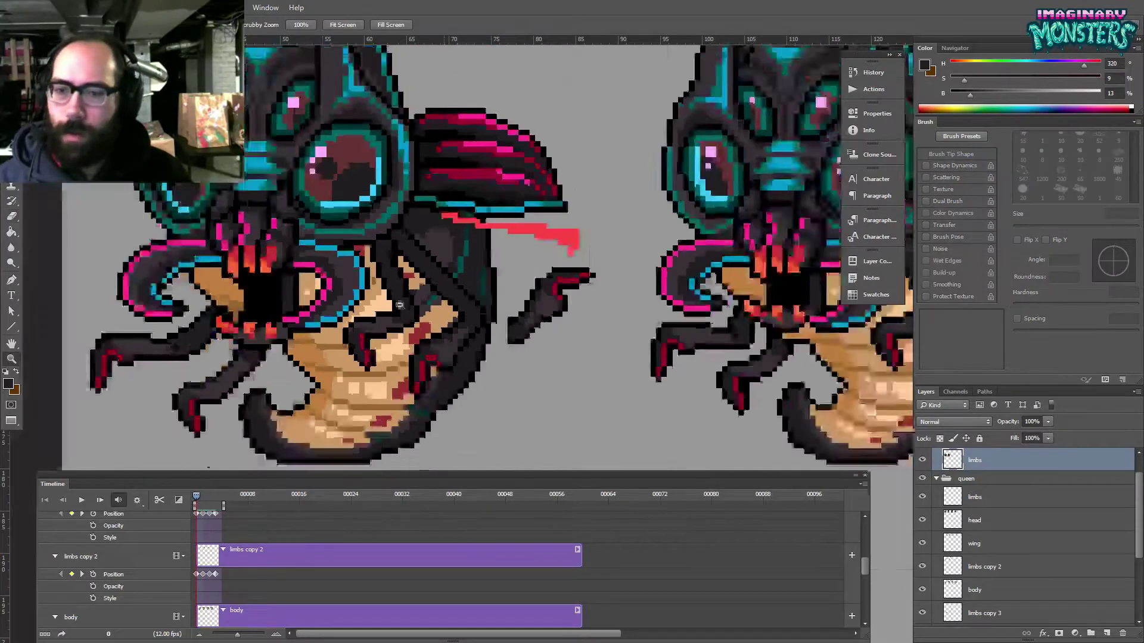
pyautogui.moveTo(196, 496); pyautogui.dragTo(160, 514)
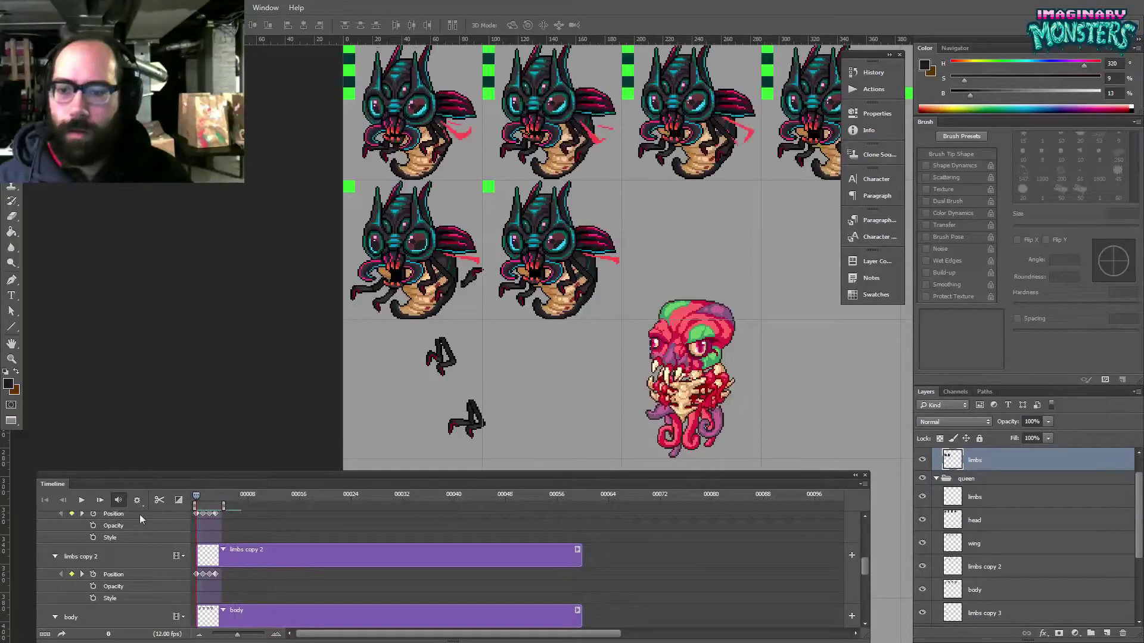
pyautogui.moveTo(413, 252); pyautogui.dragTo(415, 307)
pyautogui.hotkey('ctrl', 'z')
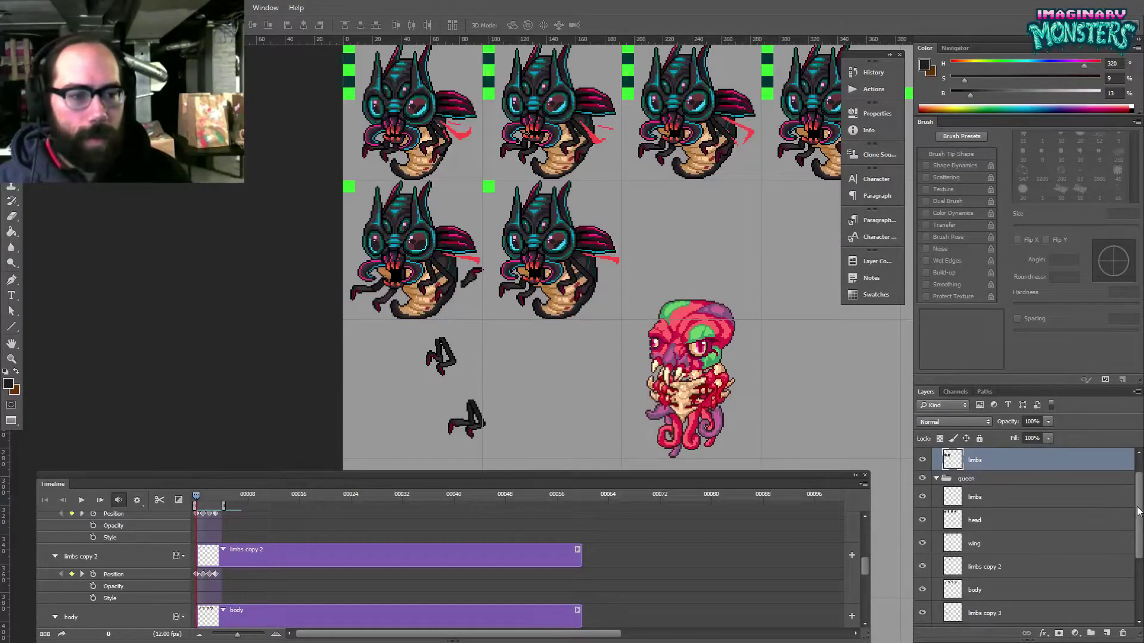
# - Rename the limbs layer in the queen death group to "death"
pyautogui.moveTo(1138, 511); pyautogui.dragTo(1138, 485)
pyautogui.doubleClick(974, 488)
pyautogui.write('death')
pyautogui.press('Return')
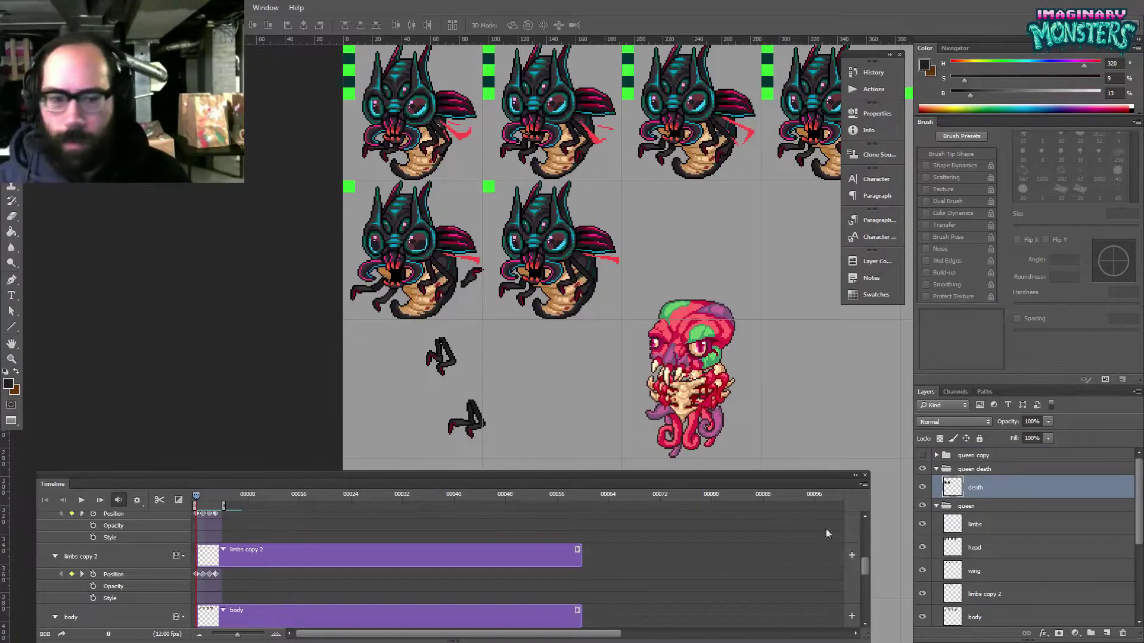
# - Expand the queen death group's death layer in the timeline and enable Position keyframing for it at the first frame
pyautogui.moveTo(866, 569); pyautogui.dragTo(856, 524)
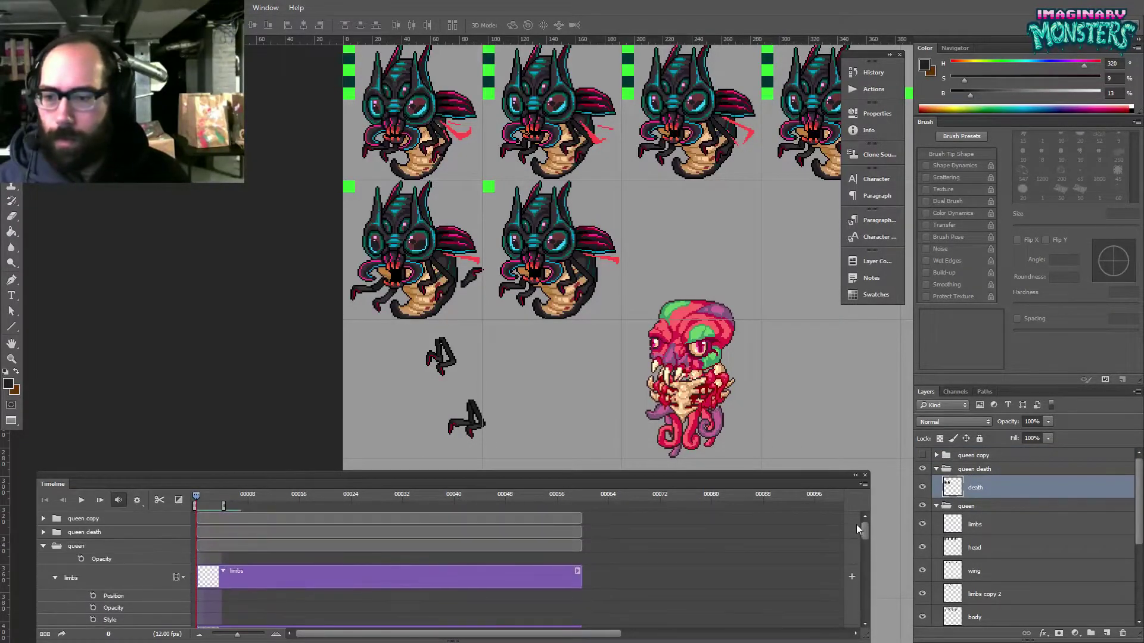
pyautogui.click(44, 533)
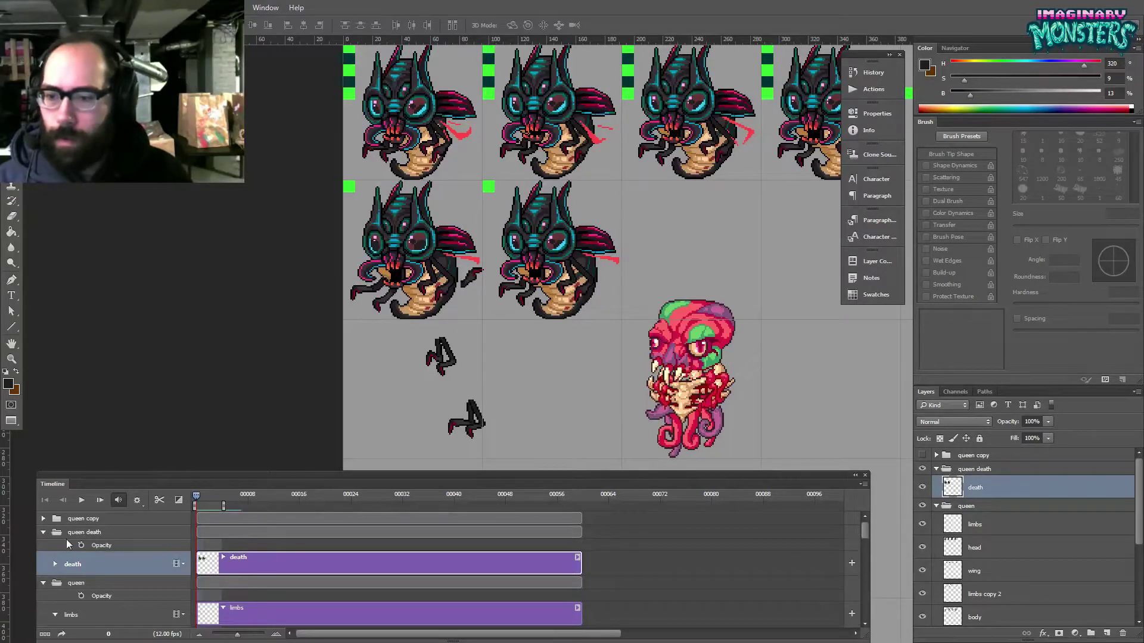
pyautogui.click(55, 565)
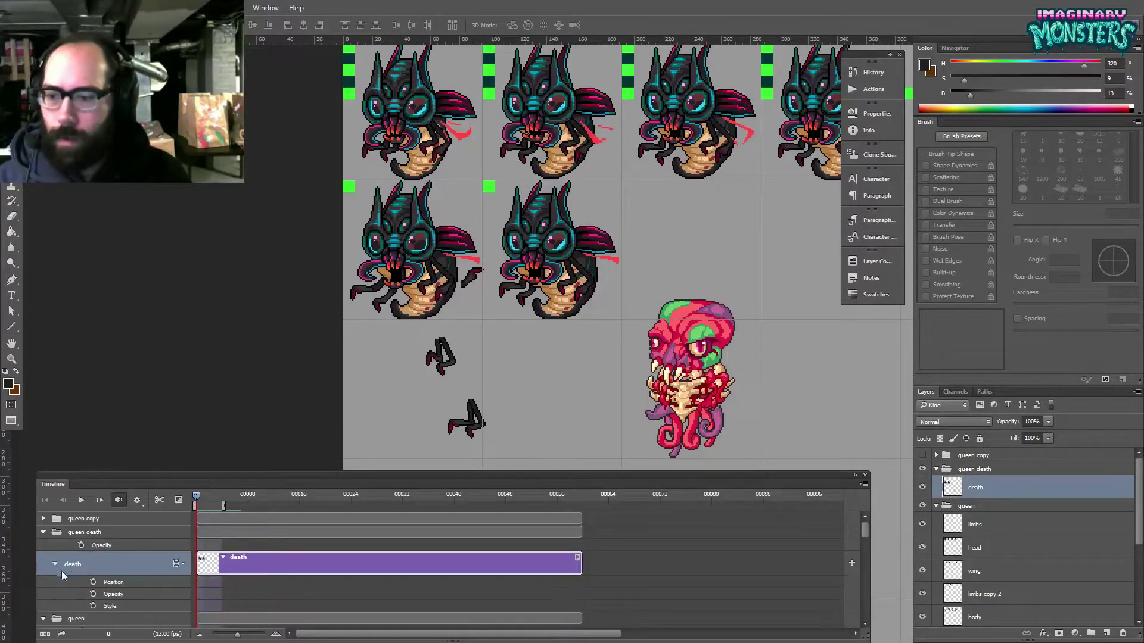
pyautogui.click(93, 582)
# - Lasso the detached claw segment beside the first death frame and move it slightly farther from the queen's body
pyautogui.press('z')
pyautogui.moveTo(472, 255); pyautogui.dragTo(515, 233)
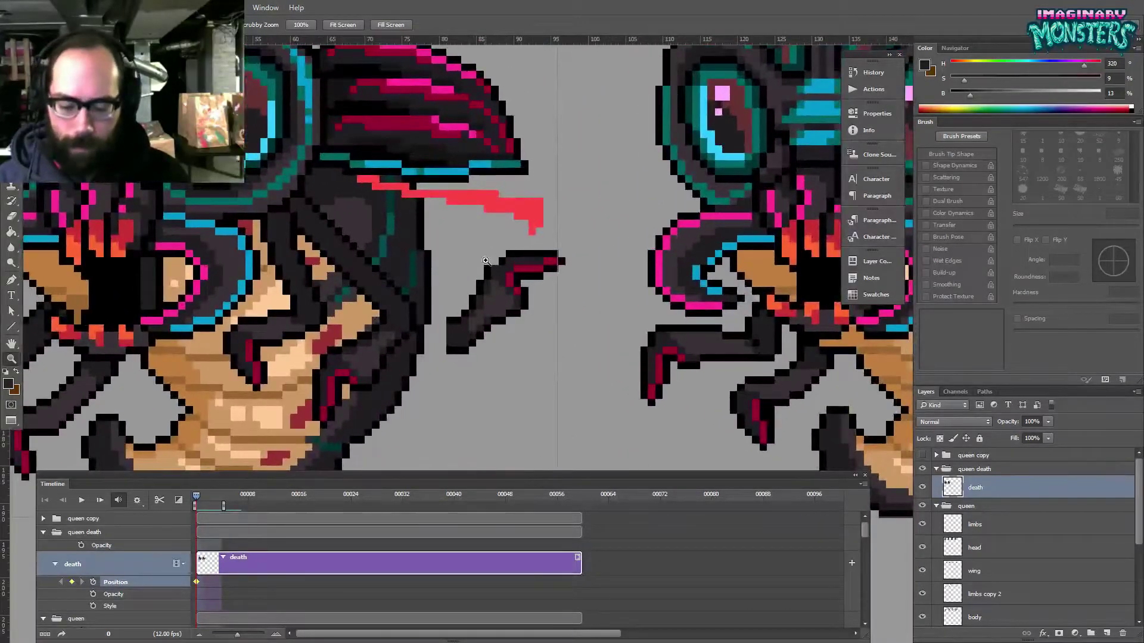
pyautogui.press('l')
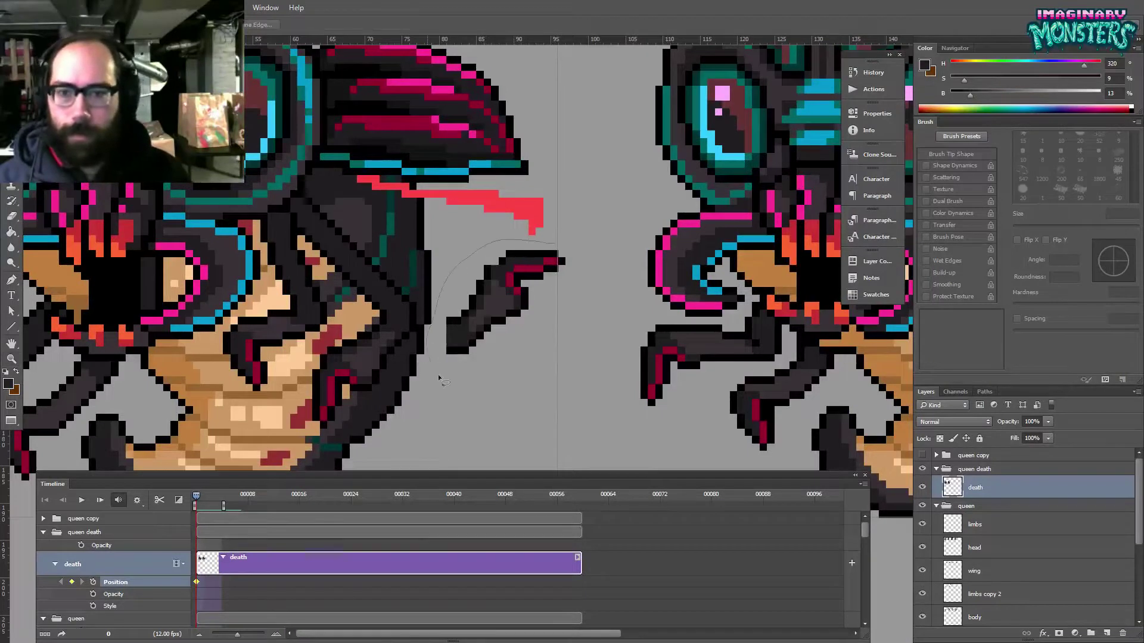
pyautogui.moveTo(582, 262); pyautogui.dragTo(561, 245)
pyautogui.press('v')
pyautogui.moveTo(537, 281)
pyautogui.mouseDown()
pyautogui.moveTo(509, 275)
pyautogui.moveTo(483, 264)
pyautogui.moveTo(483, 246)
pyautogui.moveTo(495, 250)
pyautogui.moveTo(470, 253)
pyautogui.moveTo(547, 296)
pyautogui.mouseUp()
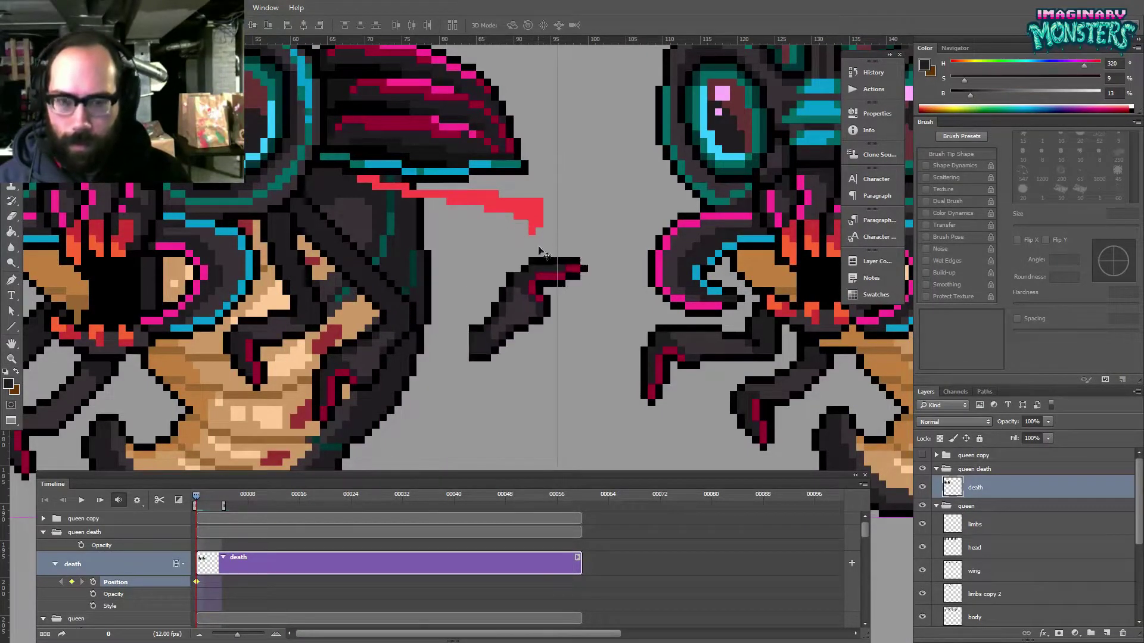
# - Lasso the segment's claw end, rotate it 90° clockwise and refit it to the limb piece so the claw points down
pyautogui.press('l')
pyautogui.moveTo(578, 344); pyautogui.dragTo(579, 342)
pyautogui.hotkey('ctrl', 't')
pyautogui.moveTo(557, 280); pyautogui.dragTo(572, 278)
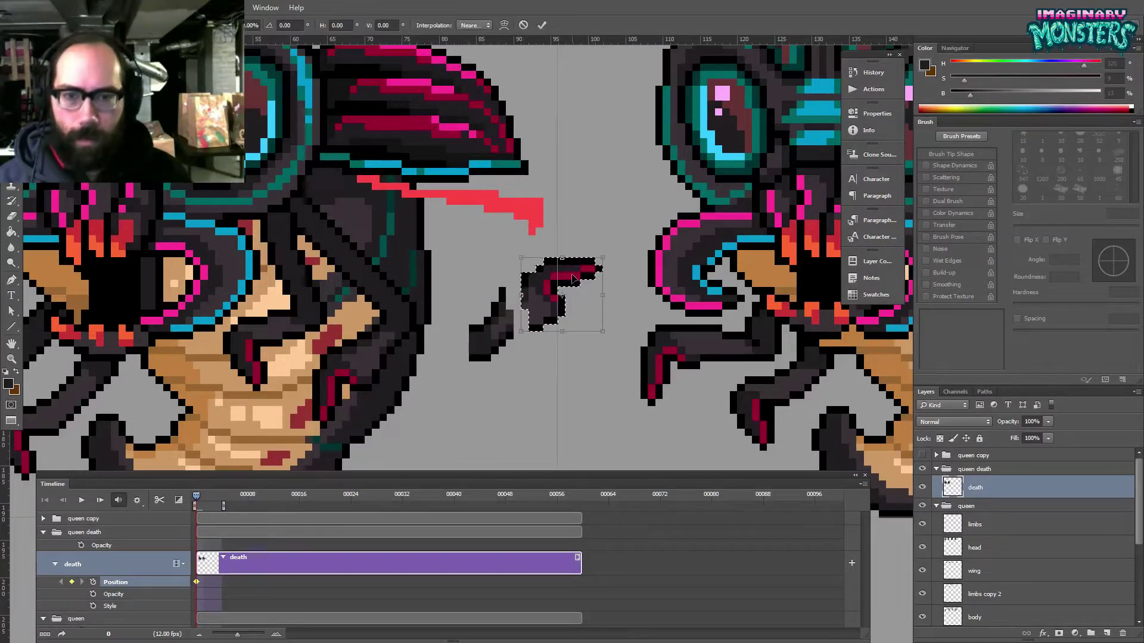
pyautogui.rightClick(576, 280)
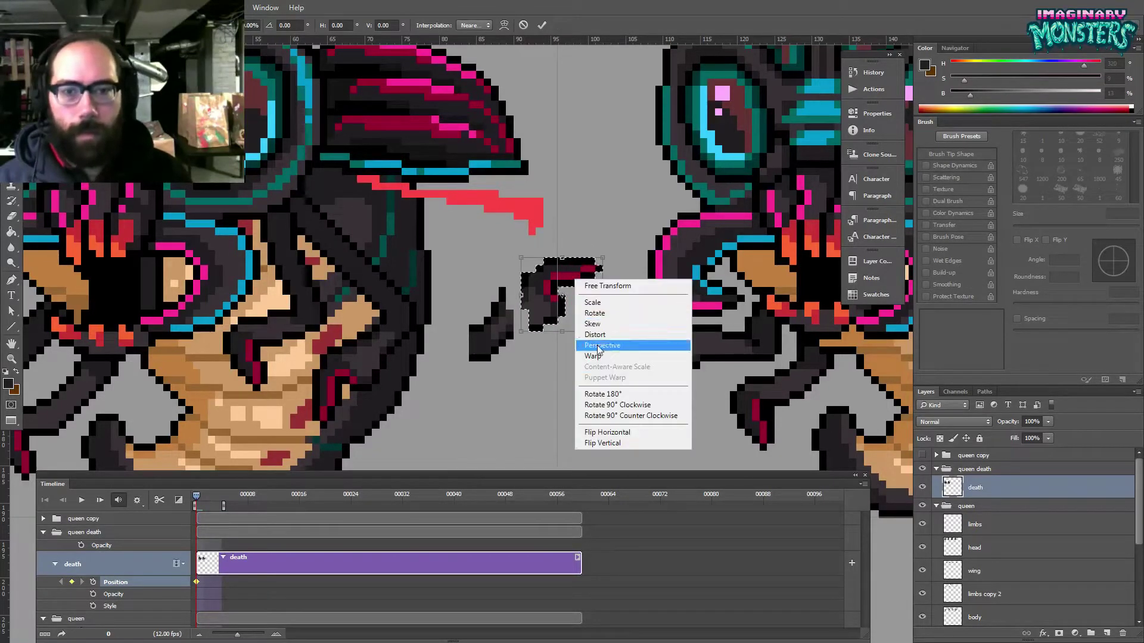
pyautogui.click(618, 405)
pyautogui.press('Return')
pyautogui.moveTo(591, 283); pyautogui.dragTo(561, 305)
pyautogui.hotkey('ctrl', 'd')
# - Redraw the joint between the limb piece and rotated claw with sampled black outline and dark grey fill pixels
pyautogui.press('b')
pyautogui.keyDown('alt'); pyautogui.click(513, 331); pyautogui.keyUp('alt')
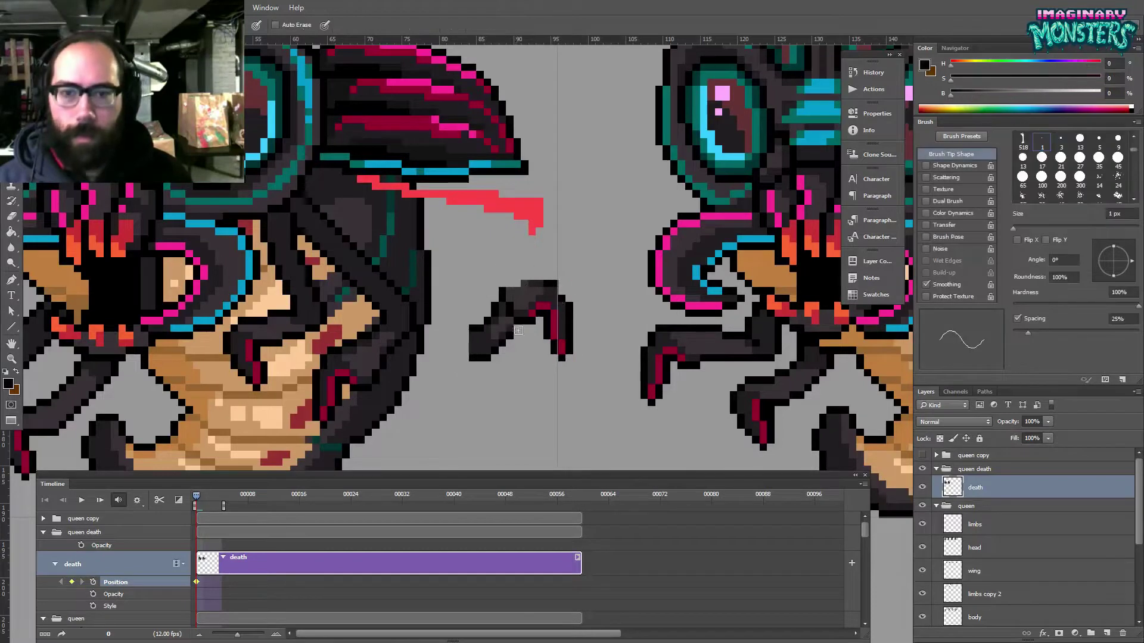
pyautogui.keyDown('alt'); pyautogui.click(516, 320); pyautogui.keyUp('alt')
pyautogui.keyDown('alt'); pyautogui.click(519, 306); pyautogui.keyUp('alt')
pyautogui.keyDown('alt'); pyautogui.click(509, 290); pyautogui.keyUp('alt')
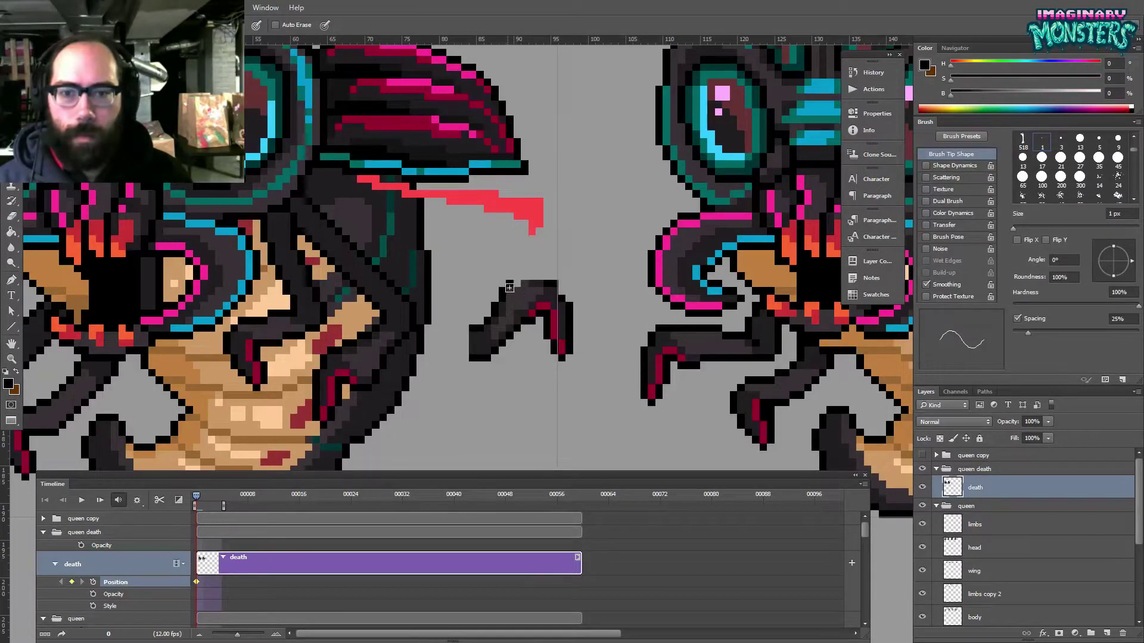
pyautogui.moveTo(524, 279); pyautogui.dragTo(539, 278)
pyautogui.keyDown('alt'); pyautogui.click(529, 284); pyautogui.keyUp('alt')
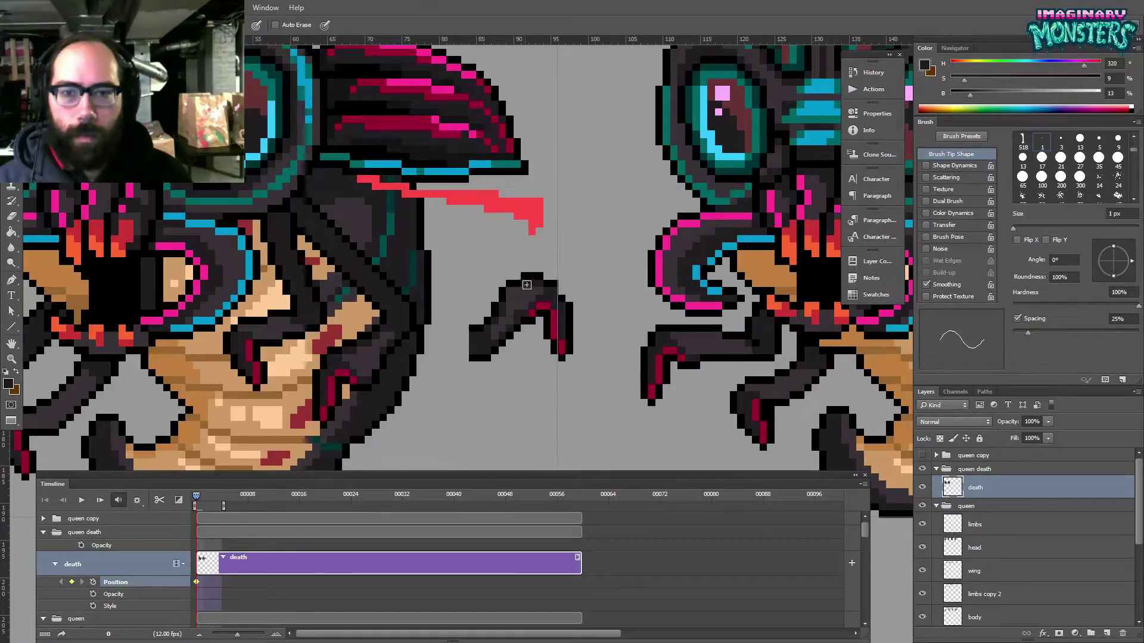
pyautogui.moveTo(545, 294); pyautogui.dragTo(559, 290)
pyautogui.press('.')
# - Lasso the finished lower limb and attach it to the rearmost right limb's joint at the edge of the body
pyautogui.press('l')
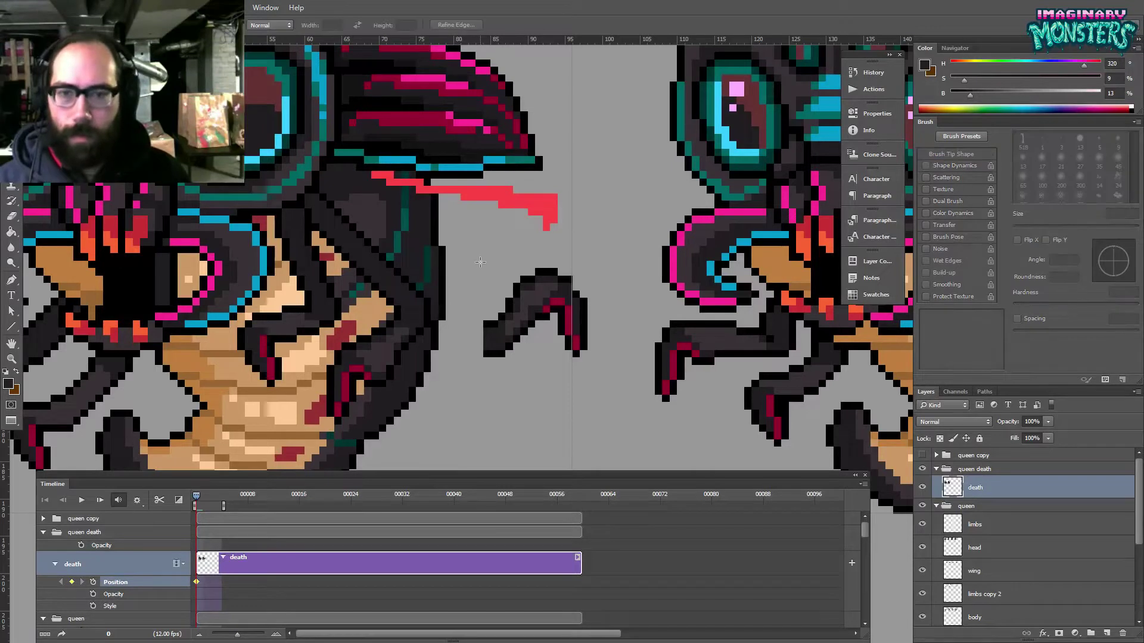
pyautogui.moveTo(590, 384); pyautogui.dragTo(588, 386)
pyautogui.press('v')
pyautogui.moveTo(575, 310)
pyautogui.mouseDown()
pyautogui.moveTo(490, 271)
pyautogui.moveTo(490, 256)
pyautogui.moveTo(501, 269)
pyautogui.moveTo(593, 282)
pyautogui.mouseUp()
# - Set the brush to 1 px and paint over the old rear limb segment with sampled near-black and dark grey shell colours
pyautogui.press('b')
pyautogui.moveTo(519, 349); pyautogui.dragTo(513, 323)
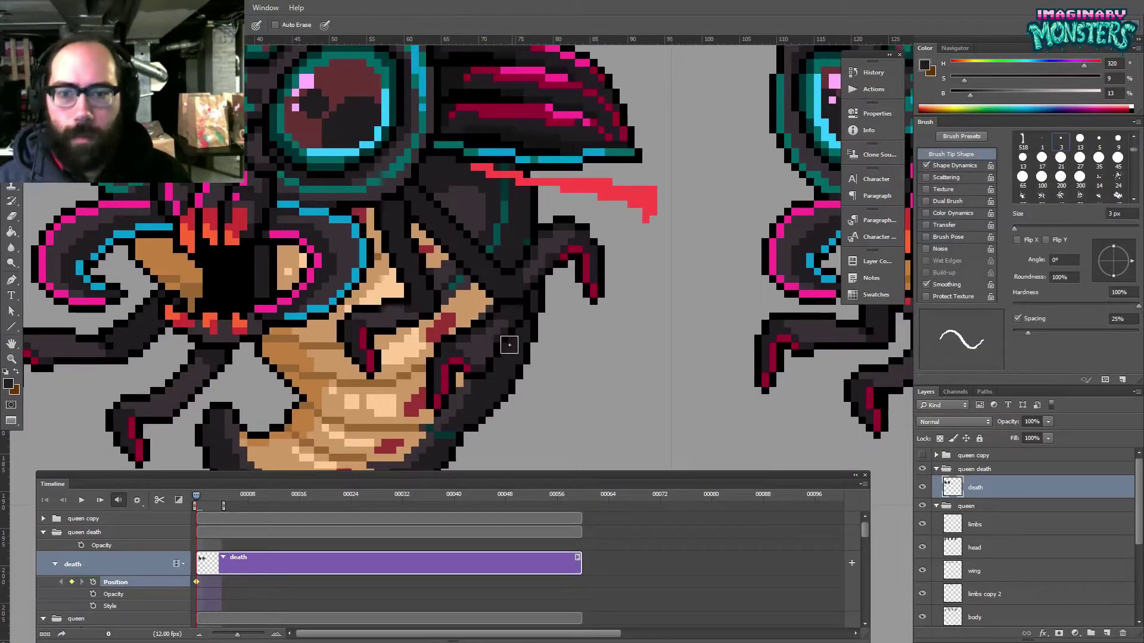
pyautogui.press('[')
pyautogui.press('[')
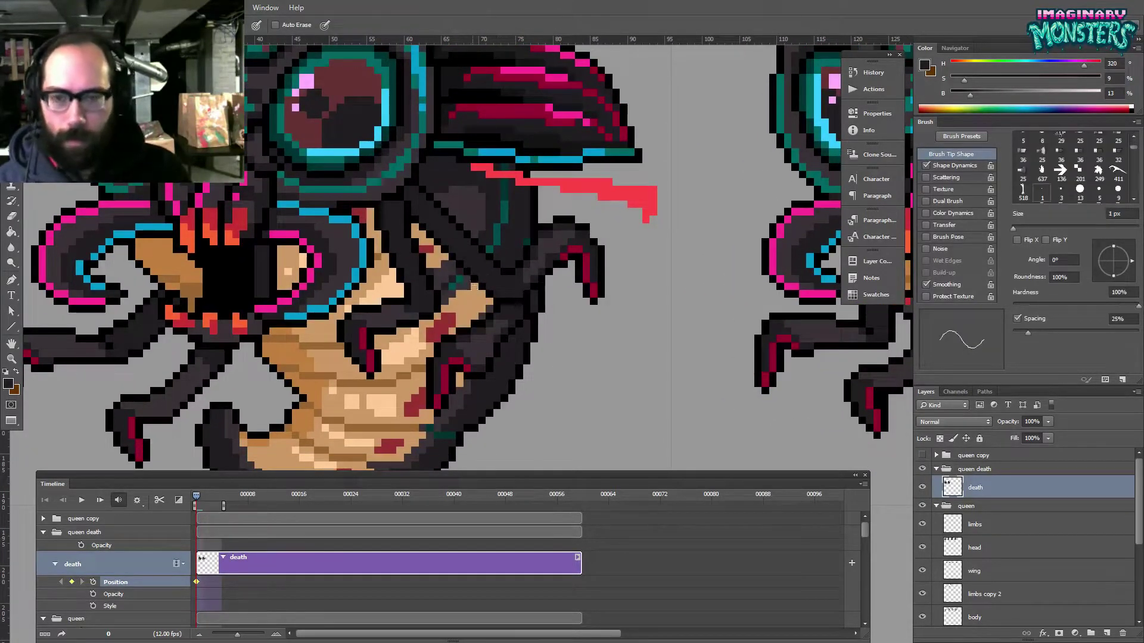
pyautogui.moveTo(522, 347); pyautogui.dragTo(503, 355)
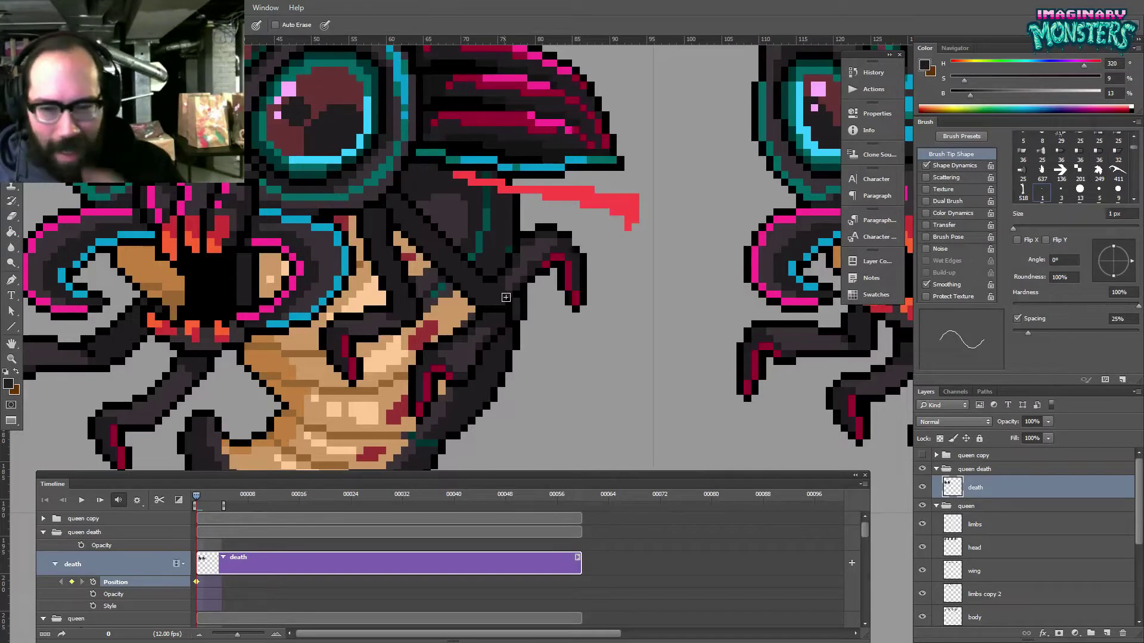
pyautogui.keyDown('alt'); pyautogui.click(460, 394); pyautogui.keyUp('alt')
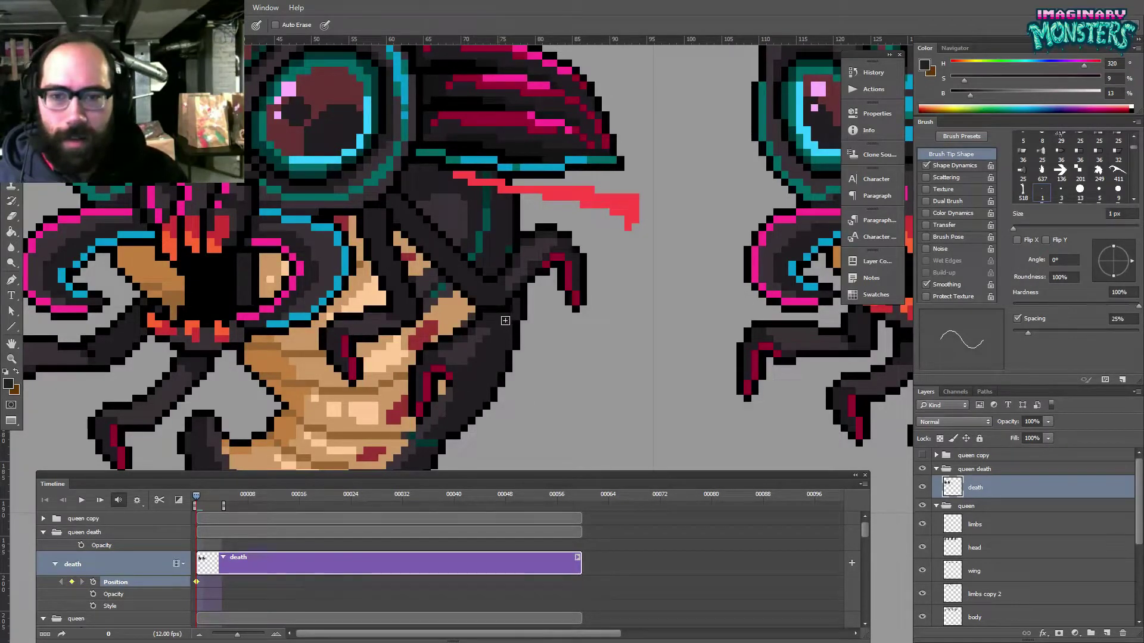
pyautogui.keyDown('alt'); pyautogui.click(474, 316); pyautogui.keyUp('alt')
pyautogui.moveTo(457, 359)
pyautogui.mouseDown()
pyautogui.moveTo(478, 339)
pyautogui.moveTo(473, 353)
pyautogui.mouseUp()
pyautogui.keyDown('alt'); pyautogui.click(473, 366); pyautogui.keyUp('alt')
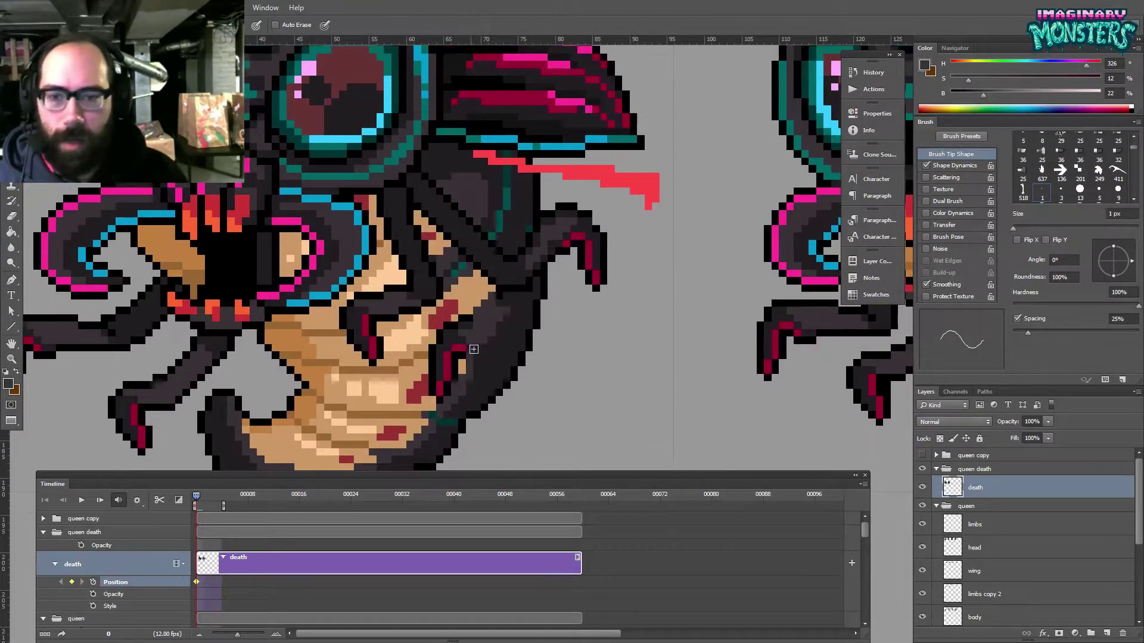
# - Paint out the old rear claw with sampled tan, dark red and dark grey, restoring the belly and shell beneath it
pyautogui.keyDown('alt'); pyautogui.click(436, 395); pyautogui.keyUp('alt')
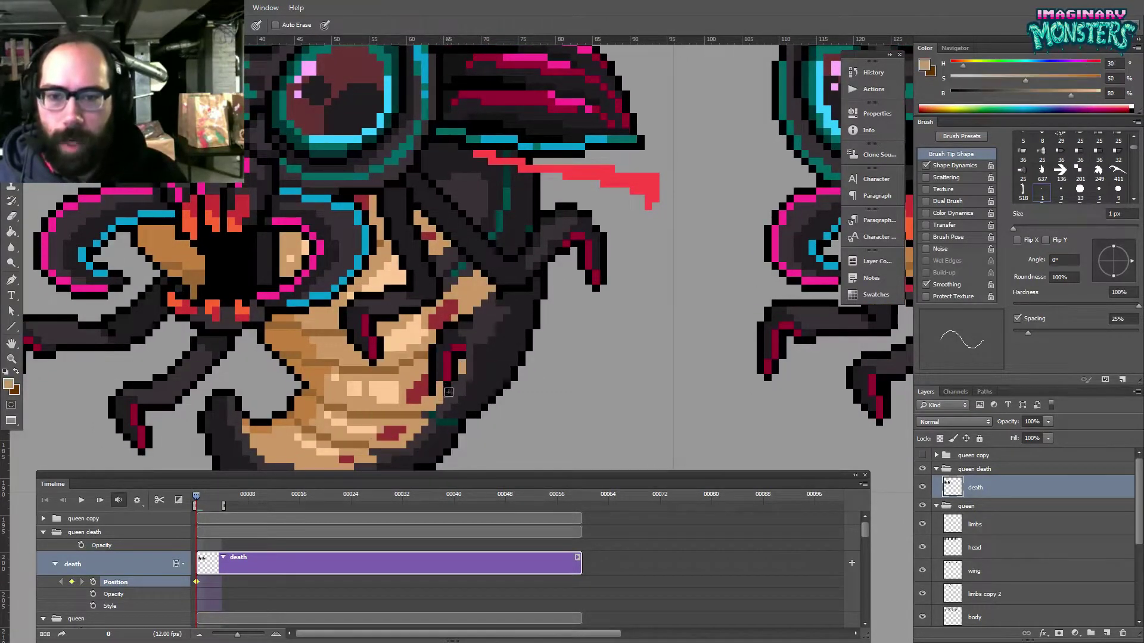
pyautogui.keyDown('alt'); pyautogui.click(430, 381); pyautogui.keyUp('alt')
pyautogui.keyDown('alt'); pyautogui.click(428, 361); pyautogui.keyUp('alt')
pyautogui.moveTo(432, 363)
pyautogui.mouseDown()
pyautogui.moveTo(455, 377)
pyautogui.moveTo(462, 358)
pyautogui.moveTo(442, 367)
pyautogui.moveTo(429, 352)
pyautogui.moveTo(470, 336)
pyautogui.moveTo(455, 361)
pyautogui.moveTo(460, 347)
pyautogui.moveTo(432, 343)
pyautogui.moveTo(468, 317)
pyautogui.moveTo(466, 341)
pyautogui.moveTo(388, 357)
pyautogui.moveTo(416, 325)
pyautogui.mouseUp()
pyautogui.keyDown('alt'); pyautogui.click(429, 354); pyautogui.keyUp('alt')
pyautogui.keyDown('alt'); pyautogui.click(451, 367); pyautogui.keyUp('alt')
pyautogui.keyDown('alt'); pyautogui.click(428, 345); pyautogui.keyUp('alt')
pyautogui.keyDown('alt'); pyautogui.click(465, 337); pyautogui.keyUp('alt')
# - Draw a teal stripe across the cleared shell below the rear limb with sampled bright and dark teal, and touch up the shading
pyautogui.keyDown('alt'); pyautogui.click(377, 273); pyautogui.keyUp('alt')
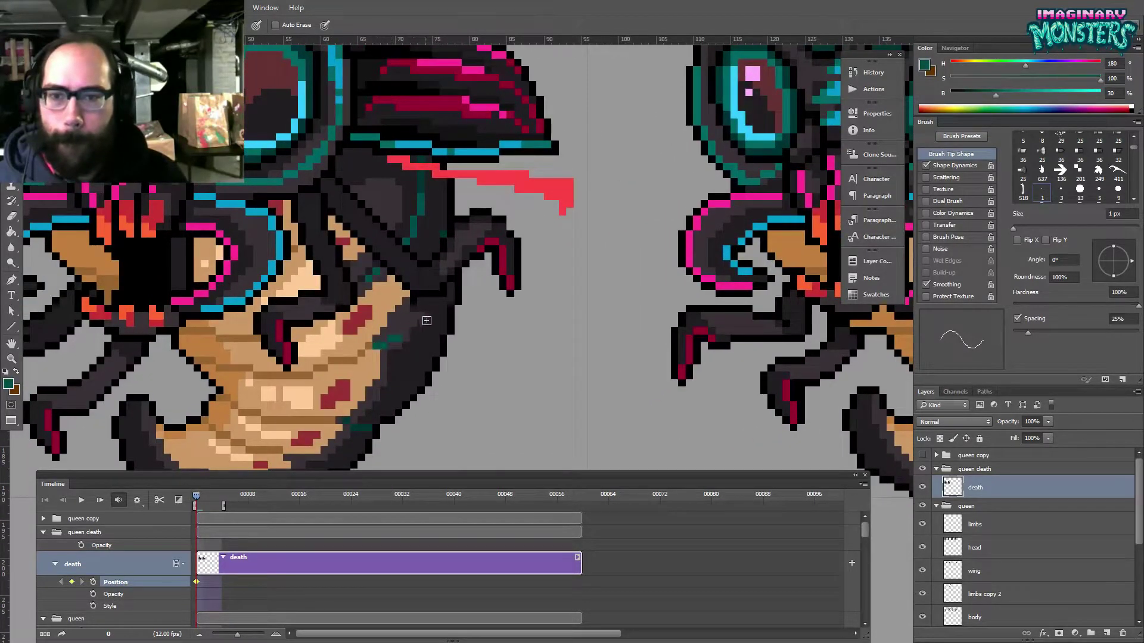
pyautogui.keyDown('alt'); pyautogui.click(426, 208); pyautogui.keyUp('alt')
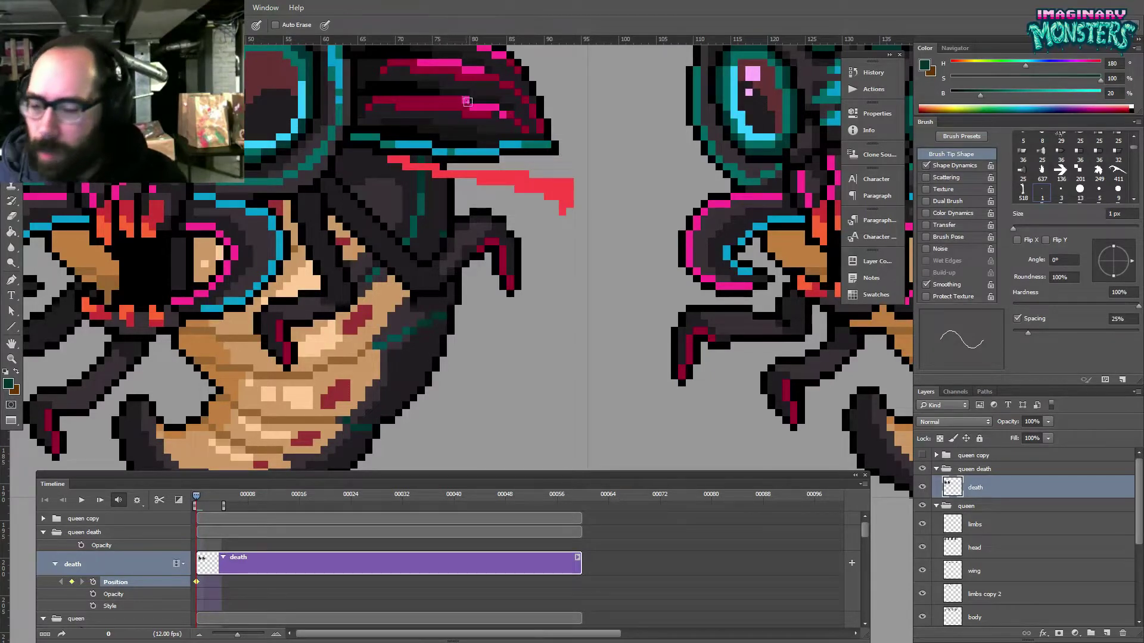
pyautogui.moveTo(473, 285)
pyautogui.mouseDown()
pyautogui.moveTo(484, 291)
pyautogui.moveTo(475, 307)
pyautogui.moveTo(515, 309)
pyautogui.moveTo(529, 279)
pyautogui.moveTo(440, 290)
pyautogui.moveTo(458, 295)
pyautogui.moveTo(476, 268)
pyautogui.moveTo(471, 253)
pyautogui.moveTo(438, 245)
pyautogui.moveTo(457, 258)
pyautogui.moveTo(424, 265)
pyautogui.moveTo(411, 288)
pyautogui.moveTo(446, 326)
pyautogui.mouseUp()
pyautogui.keyDown('alt'); pyautogui.click(457, 334); pyautogui.keyUp('alt')
pyautogui.keyDown('alt'); pyautogui.click(510, 315); pyautogui.keyUp('alt')
# - Lasso the lower segment and claw of the limb hanging over the belly, and move it a few pixels down
pyautogui.press('z')
pyautogui.press('l')
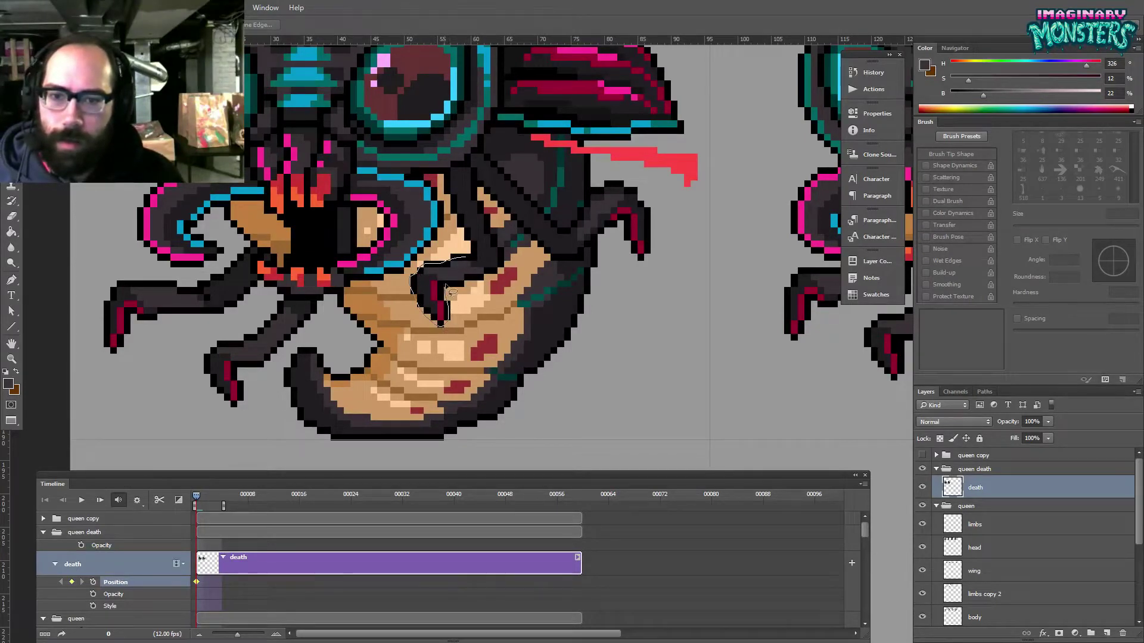
pyautogui.moveTo(477, 271); pyautogui.dragTo(478, 272)
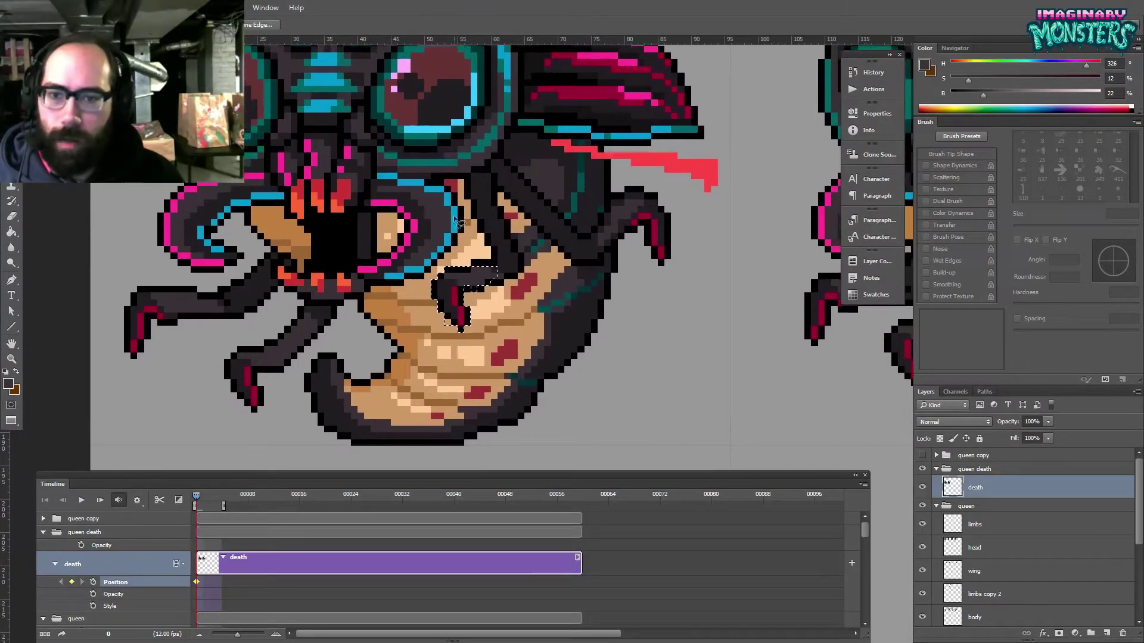
pyautogui.press('v')
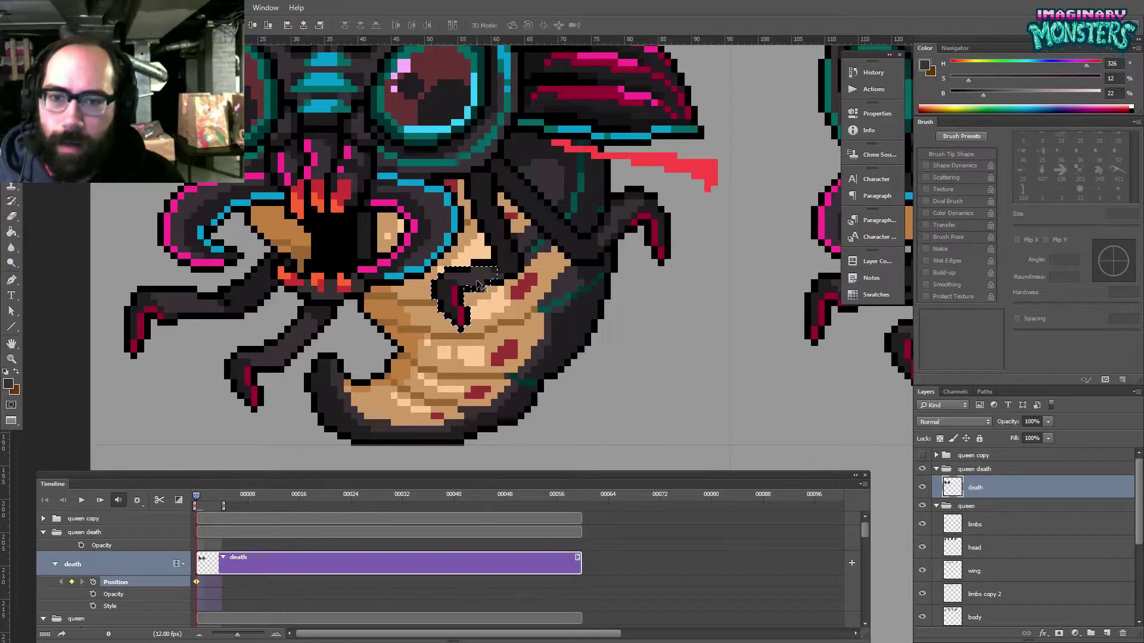
pyautogui.press('l')
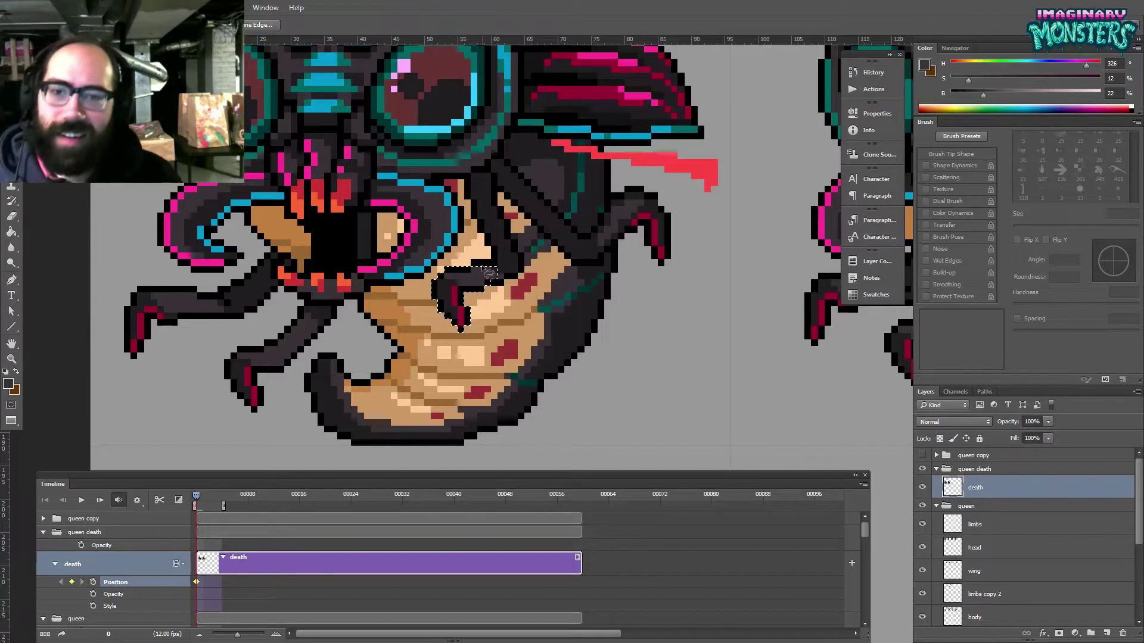
pyautogui.moveTo(470, 271)
pyautogui.mouseDown()
pyautogui.moveTo(480, 260)
pyautogui.moveTo(495, 270)
pyautogui.mouseUp()
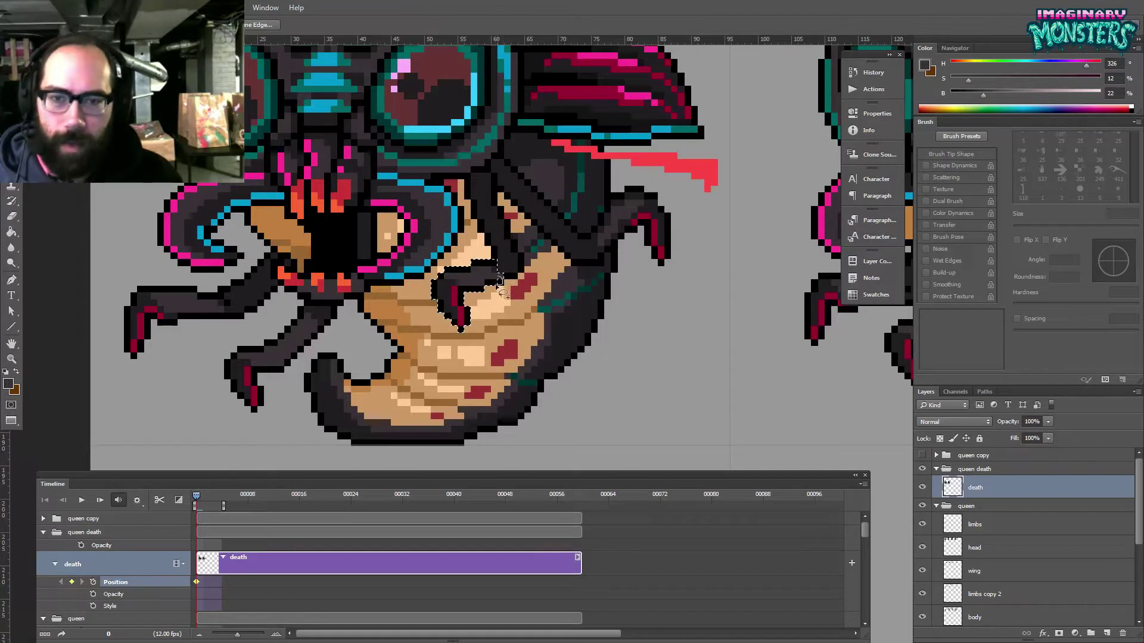
pyautogui.press('b')
pyautogui.press('v')
pyautogui.moveTo(478, 263)
pyautogui.mouseDown()
pyautogui.moveTo(492, 267)
pyautogui.moveTo(485, 292)
pyautogui.mouseUp()
pyautogui.hotkey('ctrl', 'd')
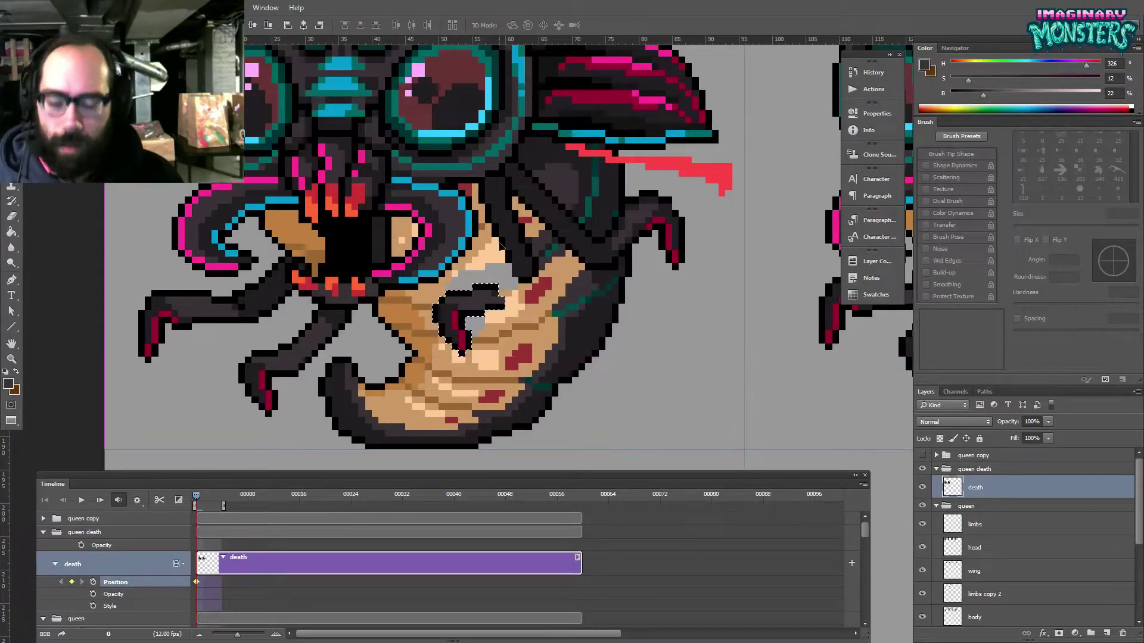
# - Redraw the connection between the moved claw segment and its upper limb with 1 px sampled black, near-black and dark grey
pyautogui.press('b')
pyautogui.keyDown('alt'); pyautogui.click(463, 291); pyautogui.keyUp('alt')
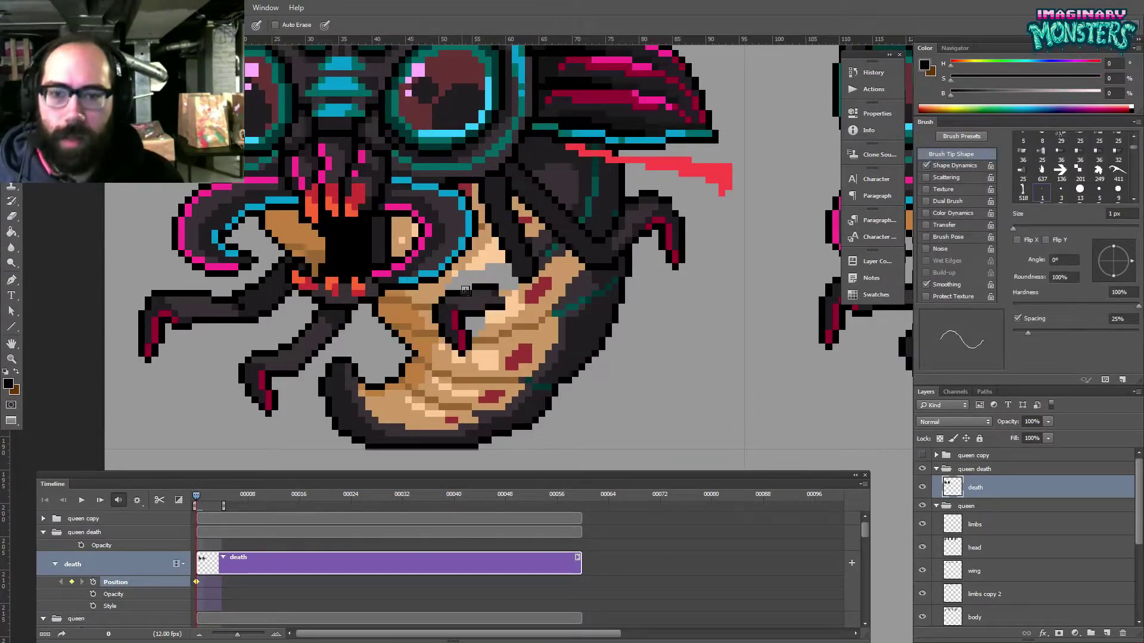
pyautogui.keyDown('alt'); pyautogui.click(464, 297); pyautogui.keyUp('alt')
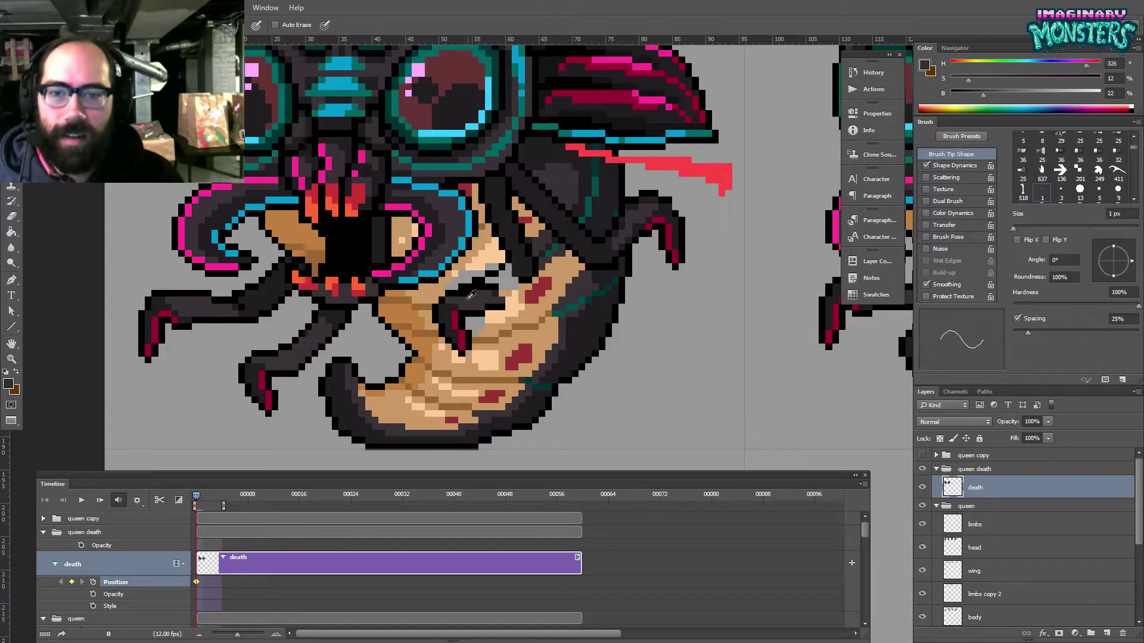
pyautogui.keyDown('alt'); pyautogui.click(520, 270); pyautogui.keyUp('alt')
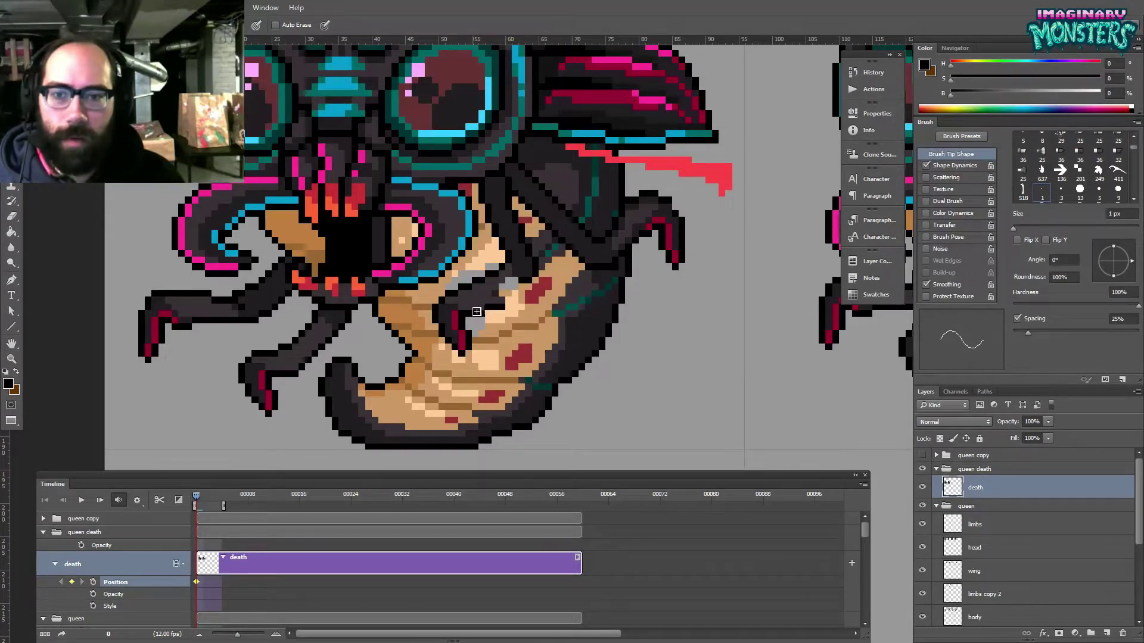
pyautogui.keyDown('alt'); pyautogui.click(498, 292); pyautogui.keyUp('alt')
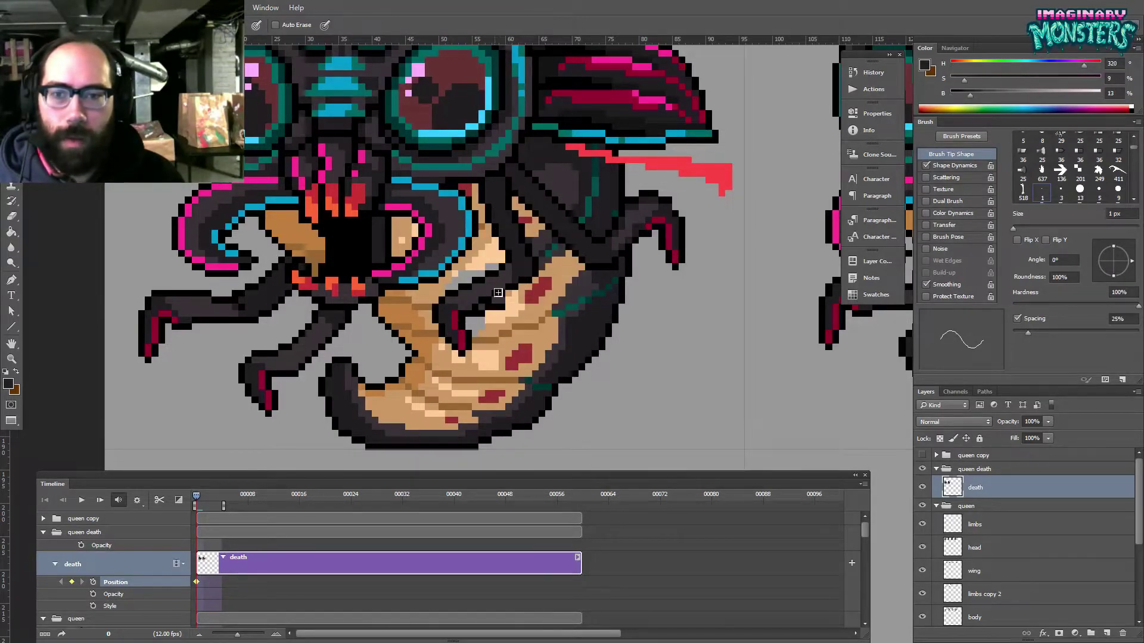
pyautogui.click(482, 294)
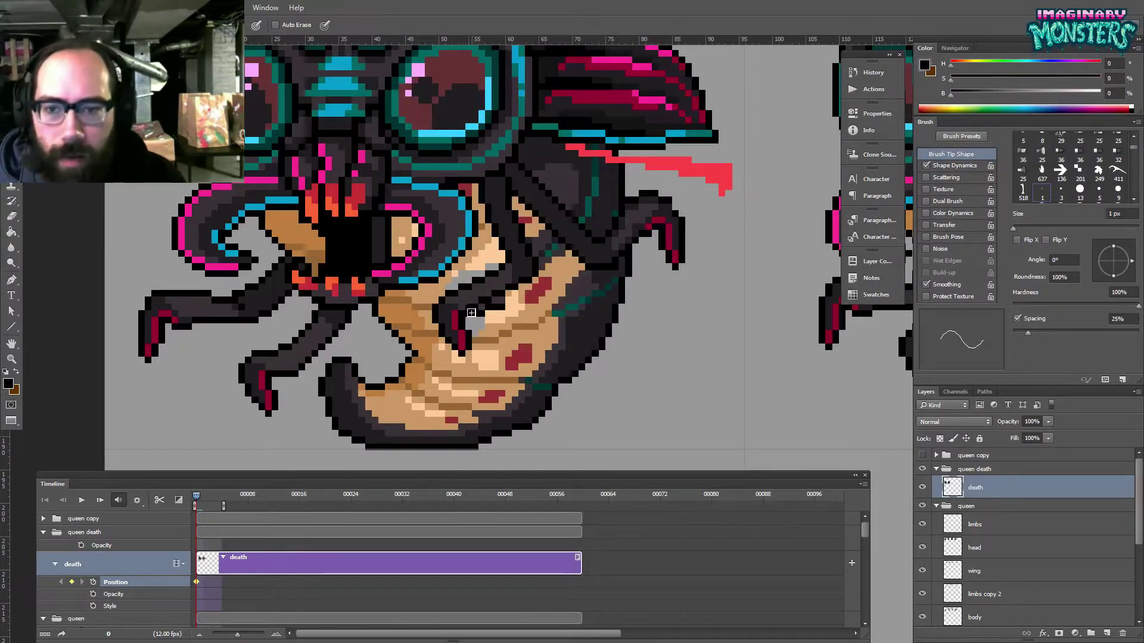
# - Fill the belly gaps around the moved limb with sampled mid and light tan, and sample the dark teal for shell touch-ups
pyautogui.click(491, 331)
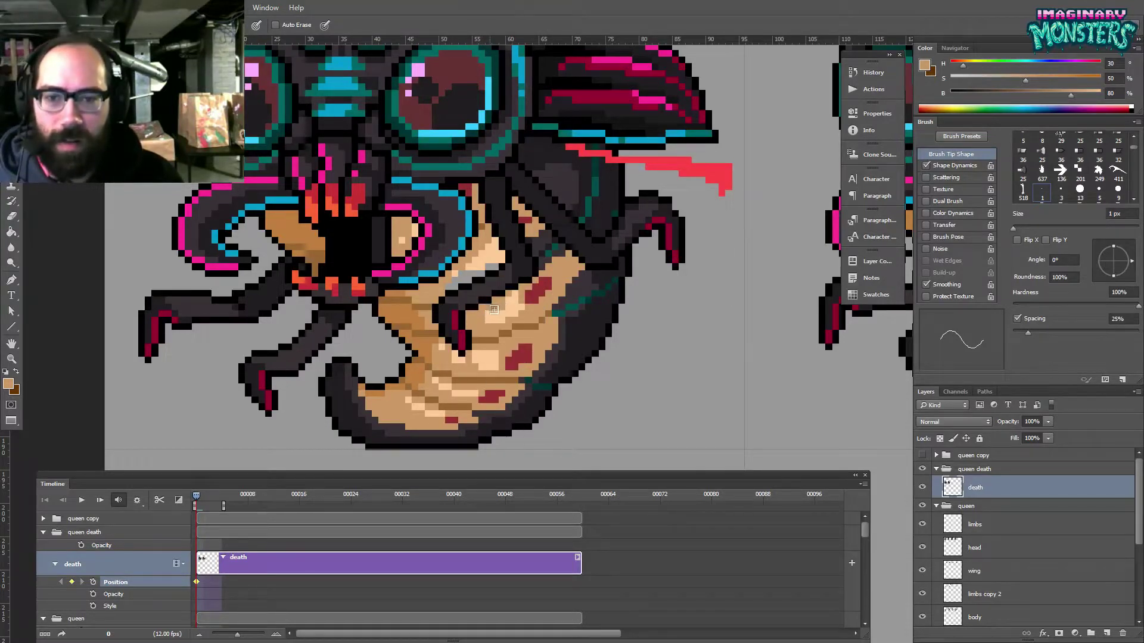
pyautogui.keyDown('alt'); pyautogui.click(505, 307); pyautogui.keyUp('alt')
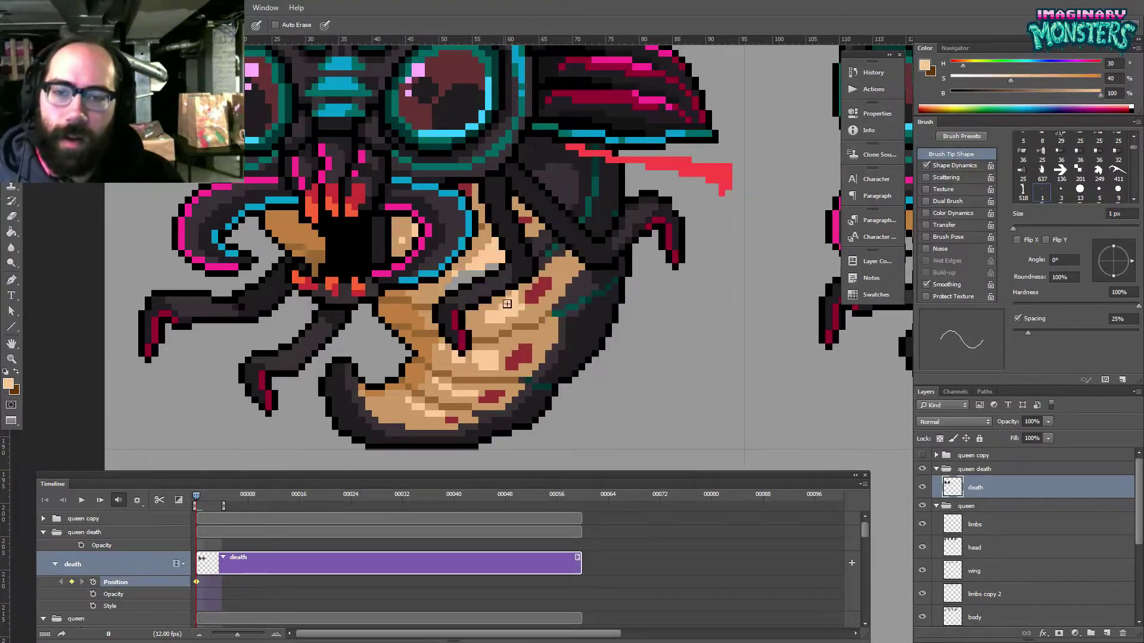
pyautogui.keyDown('alt'); pyautogui.click(446, 283); pyautogui.keyUp('alt')
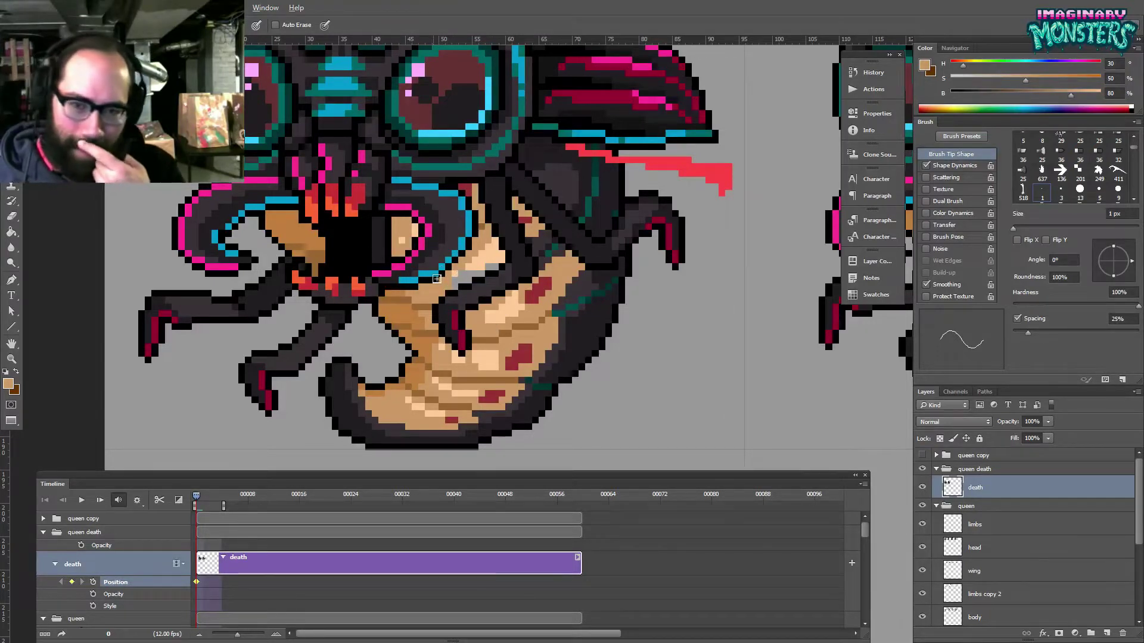
pyautogui.scroll(1, 459, 261)
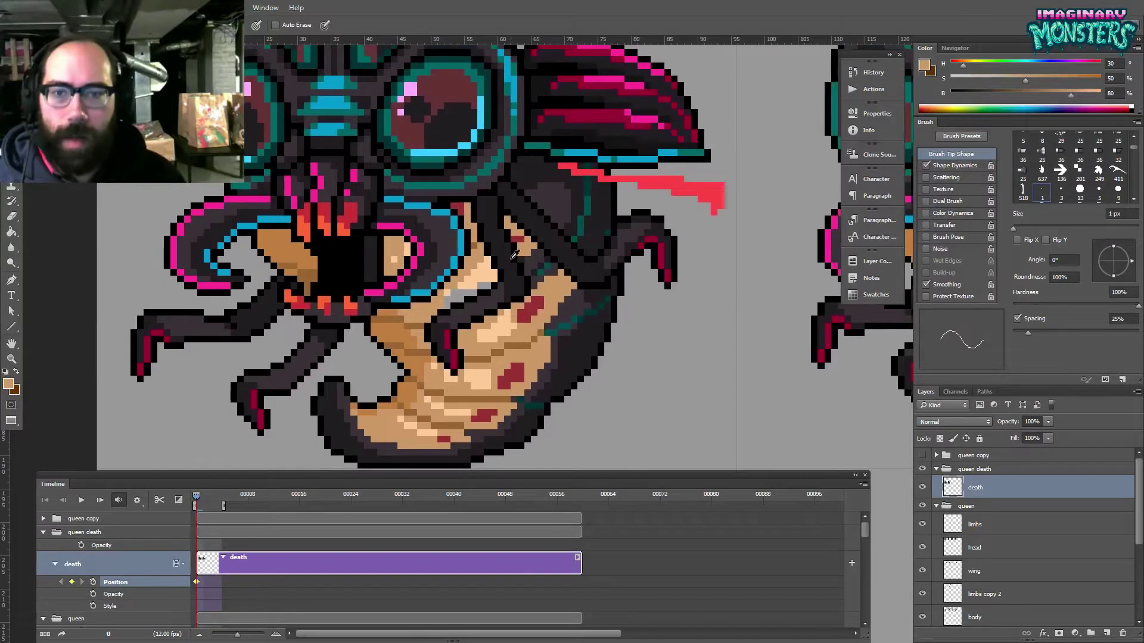
pyautogui.keyDown('alt'); pyautogui.click(477, 275); pyautogui.keyUp('alt')
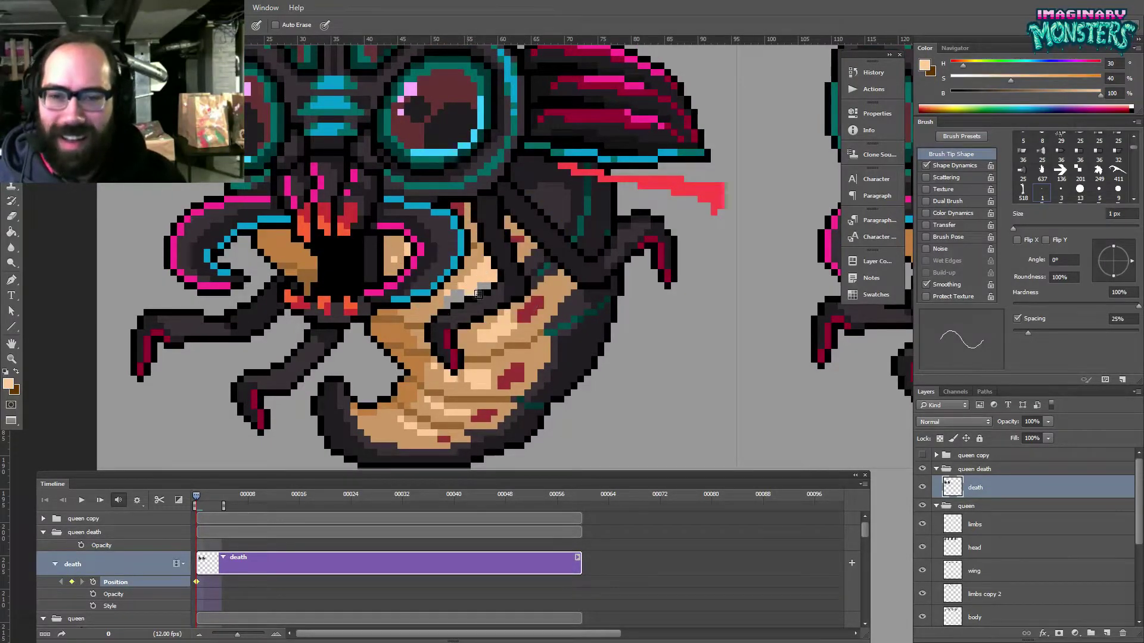
pyautogui.keyDown('alt'); pyautogui.click(443, 302); pyautogui.keyUp('alt')
pyautogui.moveTo(496, 288)
pyautogui.mouseDown()
pyautogui.moveTo(458, 295)
pyautogui.moveTo(480, 268)
pyautogui.mouseUp()
pyautogui.keyDown('alt'); pyautogui.click(478, 256); pyautogui.keyUp('alt')
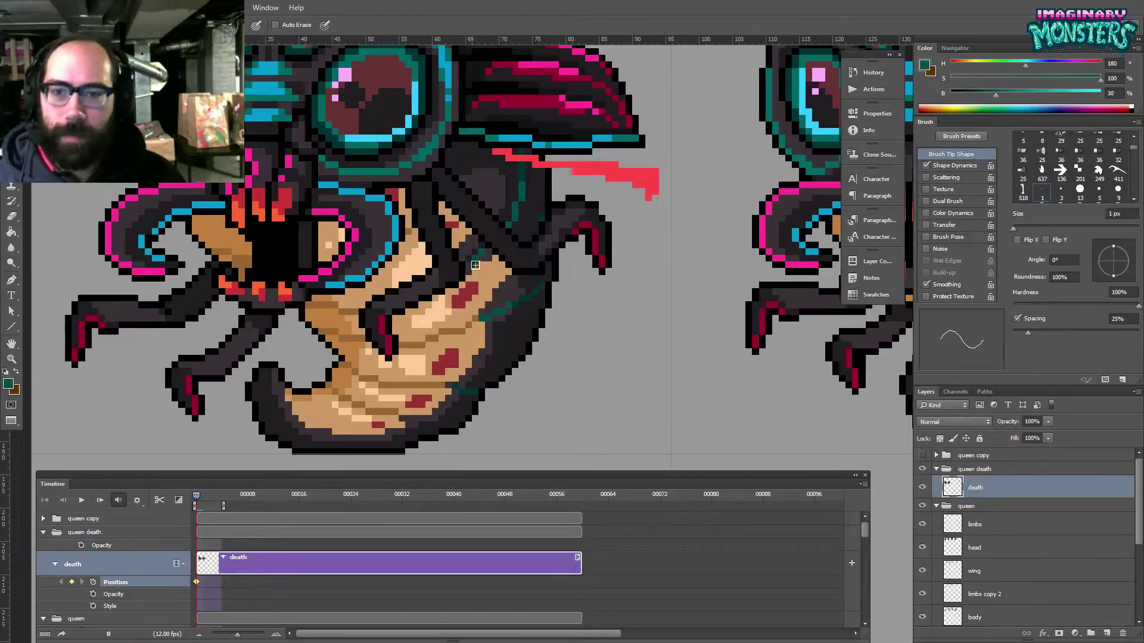
# - Compare the reposed queen with the earlier queen frame in the neighbouring grid cell
pyautogui.moveTo(524, 237)
pyautogui.mouseDown()
pyautogui.moveTo(453, 290)
pyautogui.moveTo(432, 288)
pyautogui.mouseUp()
pyautogui.keyDown('alt'); pyautogui.click(524, 237); pyautogui.keyUp('alt')
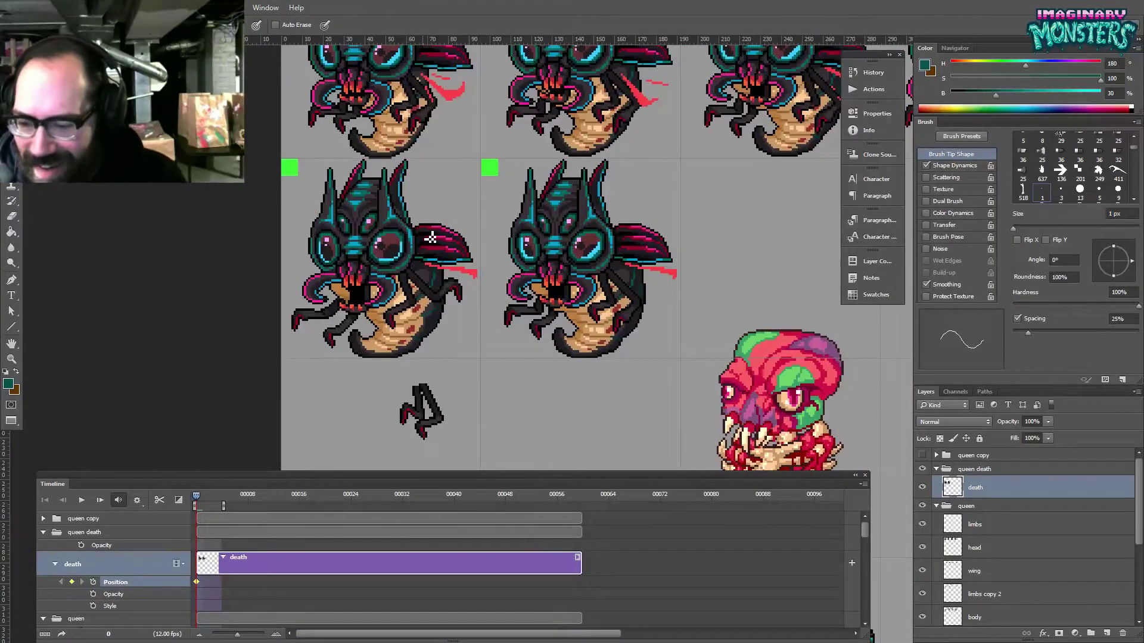
pyautogui.moveTo(503, 274); pyautogui.dragTo(438, 266)
pyautogui.moveTo(340, 237); pyautogui.dragTo(369, 229)
pyautogui.moveTo(438, 281); pyautogui.dragTo(396, 281)
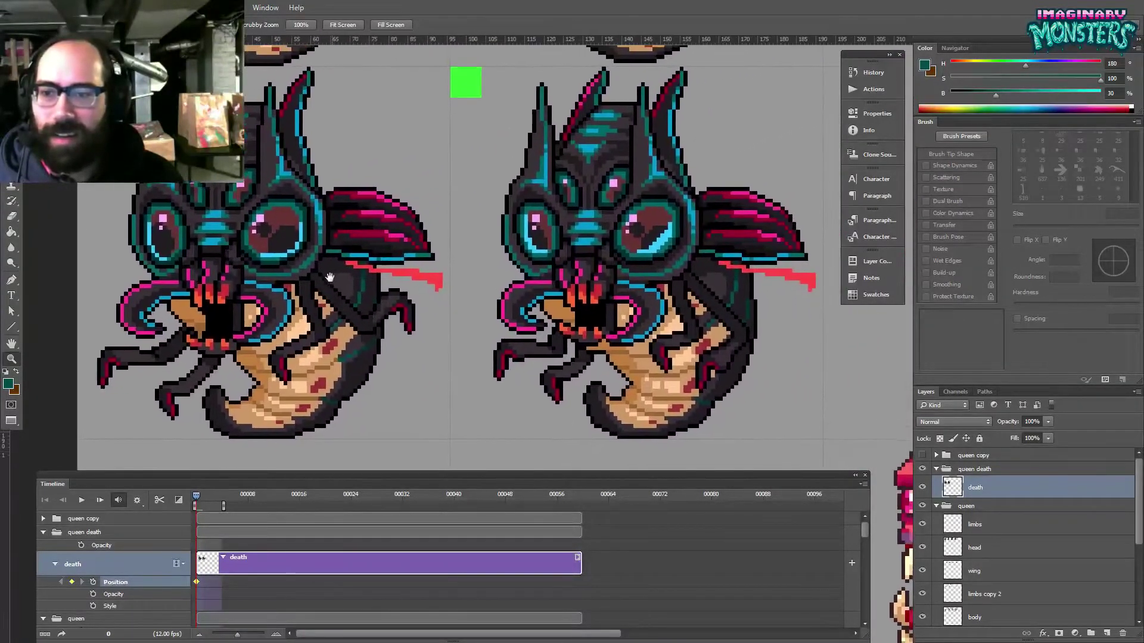
pyautogui.moveTo(588, 322); pyautogui.dragTo(498, 295)
pyautogui.keyDown('alt'); pyautogui.click(520, 292); pyautogui.keyUp('alt')
pyautogui.keyDown('alt'); pyautogui.click(521, 292); pyautogui.keyUp('alt')
pyautogui.keyDown('alt'); pyautogui.click(520, 292); pyautogui.keyUp('alt')
pyautogui.moveTo(534, 219); pyautogui.dragTo(527, 250)
pyautogui.hotkey('ctrl', 'z')
# - Select the earlier queen frame in the second grid cell with a marquee and delete it
pyautogui.press('m')
pyautogui.moveTo(409, 130); pyautogui.dragTo(643, 359)
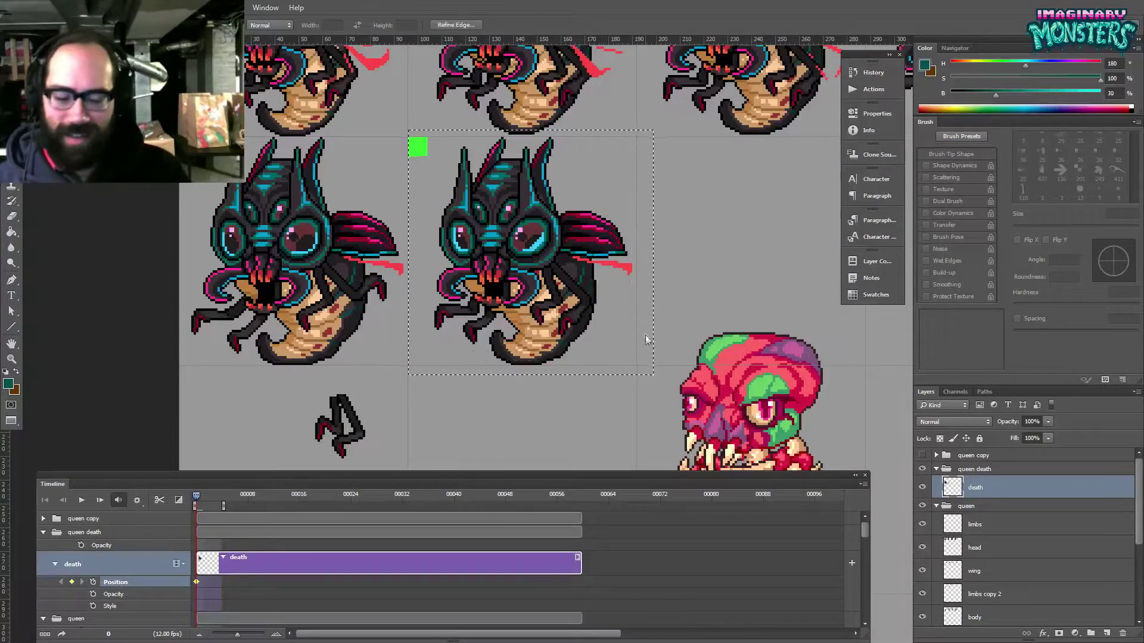
pyautogui.press('Delete')
pyautogui.hotkey('ctrl', 'd')
# - Move the red fleshbeast reference sprite down and away from the queen's death row, and reselect the death layer
pyautogui.moveTo(411, 266); pyautogui.dragTo(484, 278)
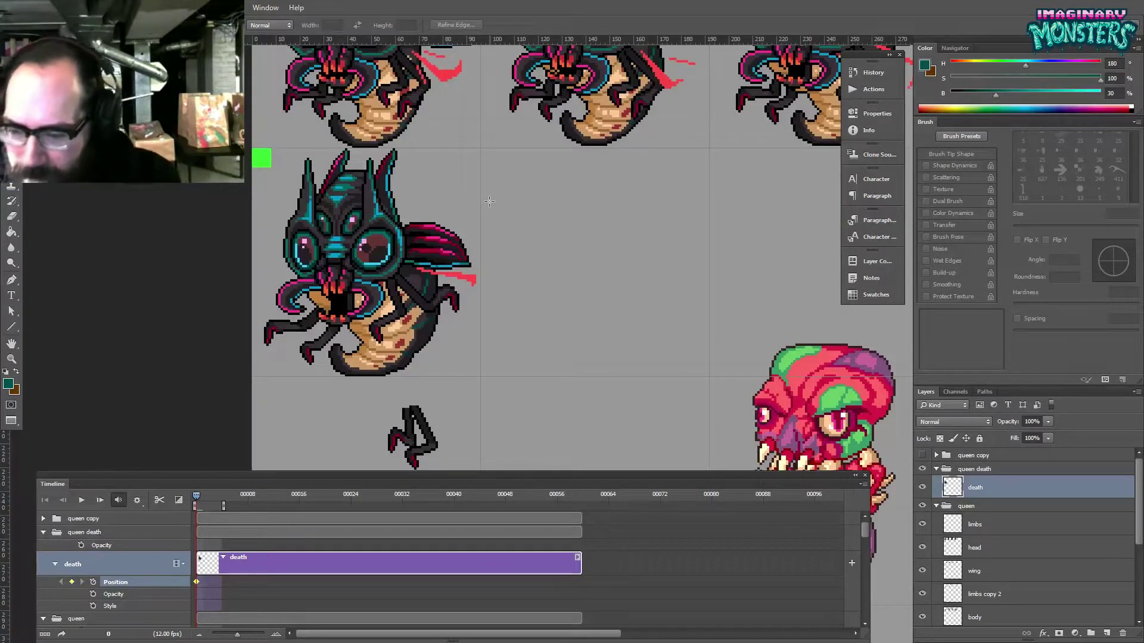
pyautogui.moveTo(516, 280); pyautogui.dragTo(495, 252)
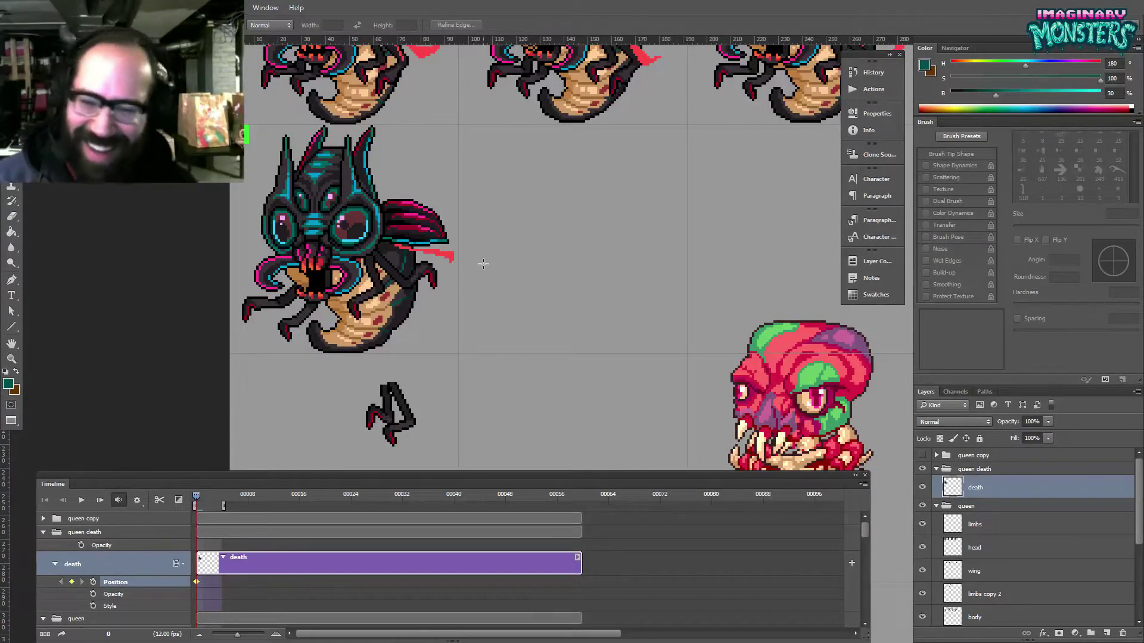
pyautogui.moveTo(433, 279)
pyautogui.mouseDown()
pyautogui.moveTo(376, 301)
pyautogui.moveTo(438, 294)
pyautogui.moveTo(436, 267)
pyautogui.mouseUp()
pyautogui.click(402, 265)
pyautogui.moveTo(598, 317); pyautogui.dragTo(531, 268)
pyautogui.moveTo(630, 274); pyautogui.dragTo(592, 289)
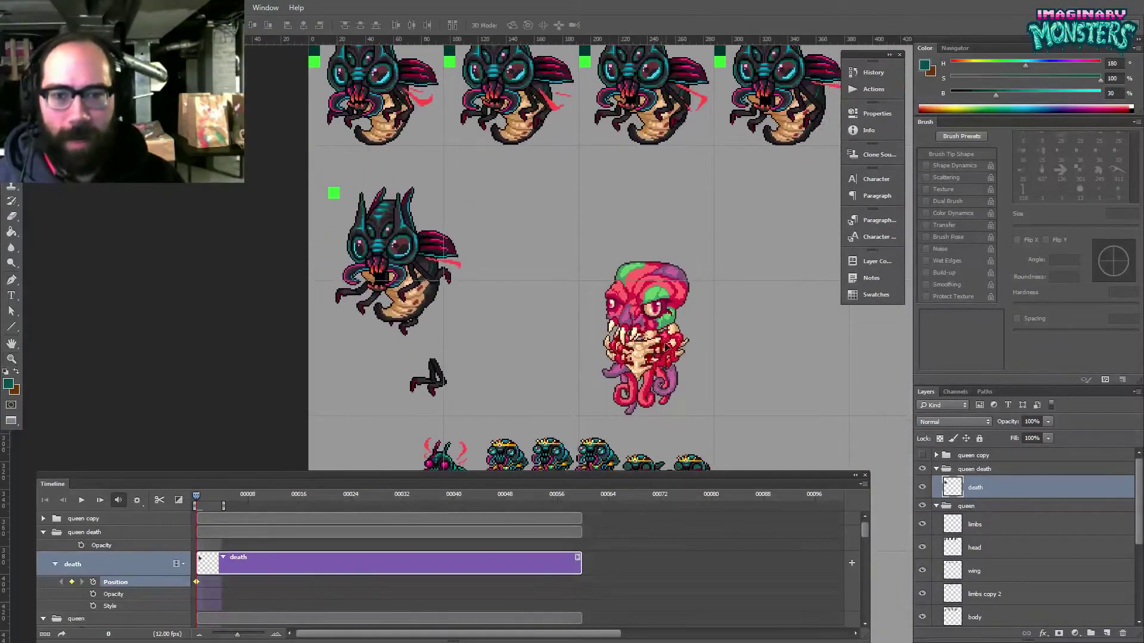
pyautogui.moveTo(653, 314); pyautogui.dragTo(670, 355)
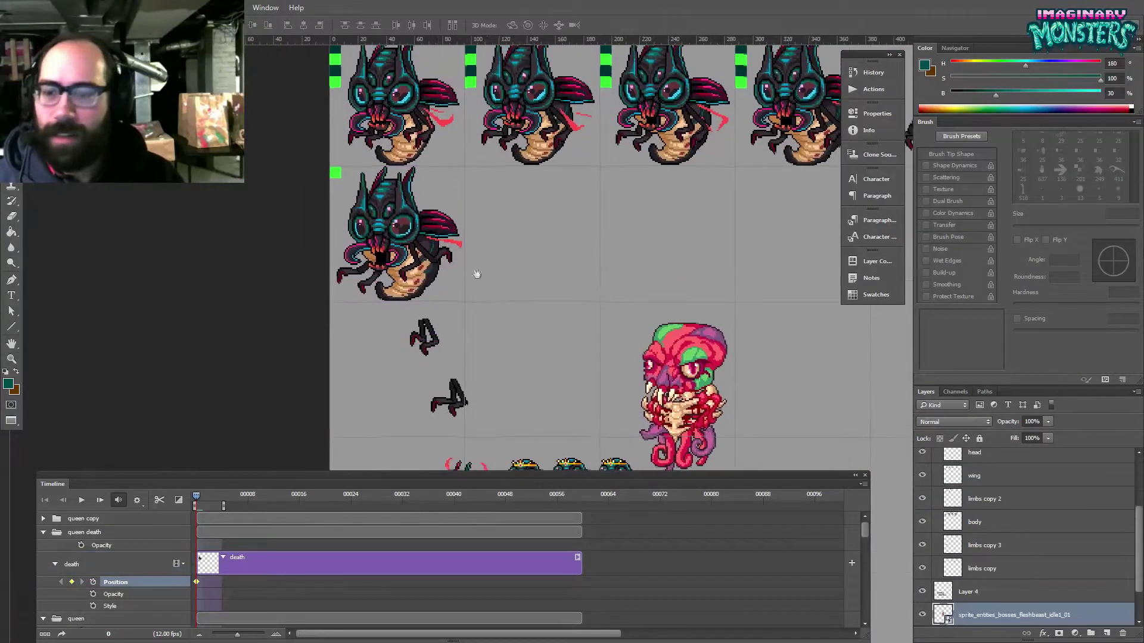
pyautogui.scroll(2, 382, 208)
pyautogui.click(436, 245)
pyautogui.moveTo(436, 196); pyautogui.dragTo(386, 241)
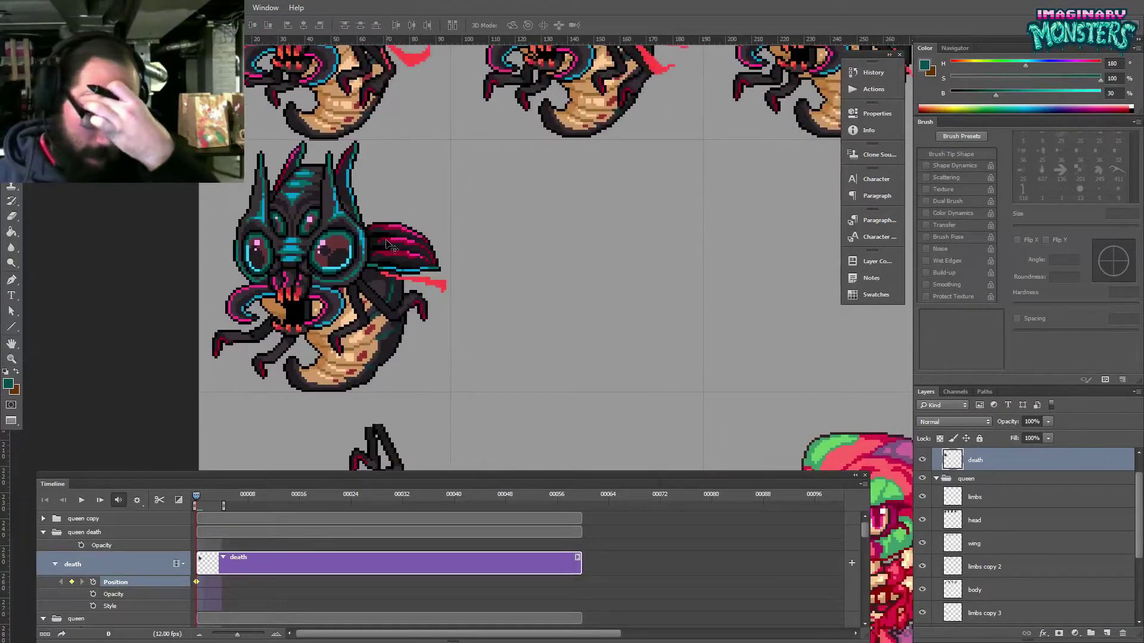
# - Marquee the reposed queen's whole grid cell and duplicate it into the adjacent cell of the same row
pyautogui.press('m')
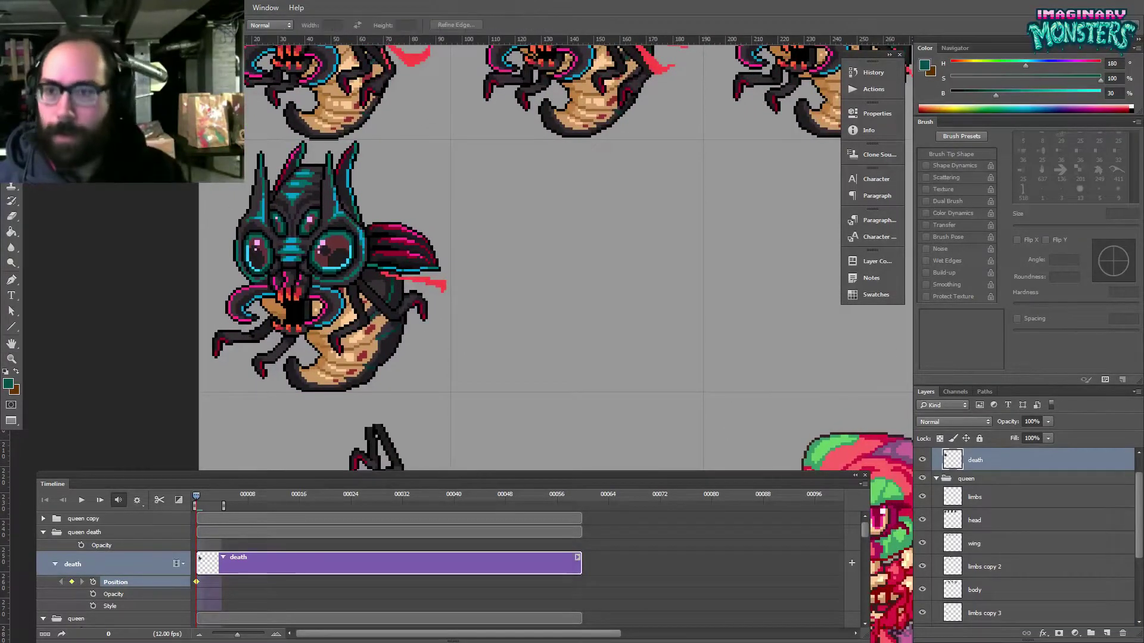
pyautogui.click(199, 143)
pyautogui.click(557, 245)
pyautogui.moveTo(196, 117); pyautogui.dragTo(513, 409)
pyautogui.moveTo(494, 385); pyautogui.dragTo(493, 363)
pyautogui.press('v')
pyautogui.moveTo(324, 277); pyautogui.dragTo(577, 280)
pyautogui.hotkey('ctrl', 'd')
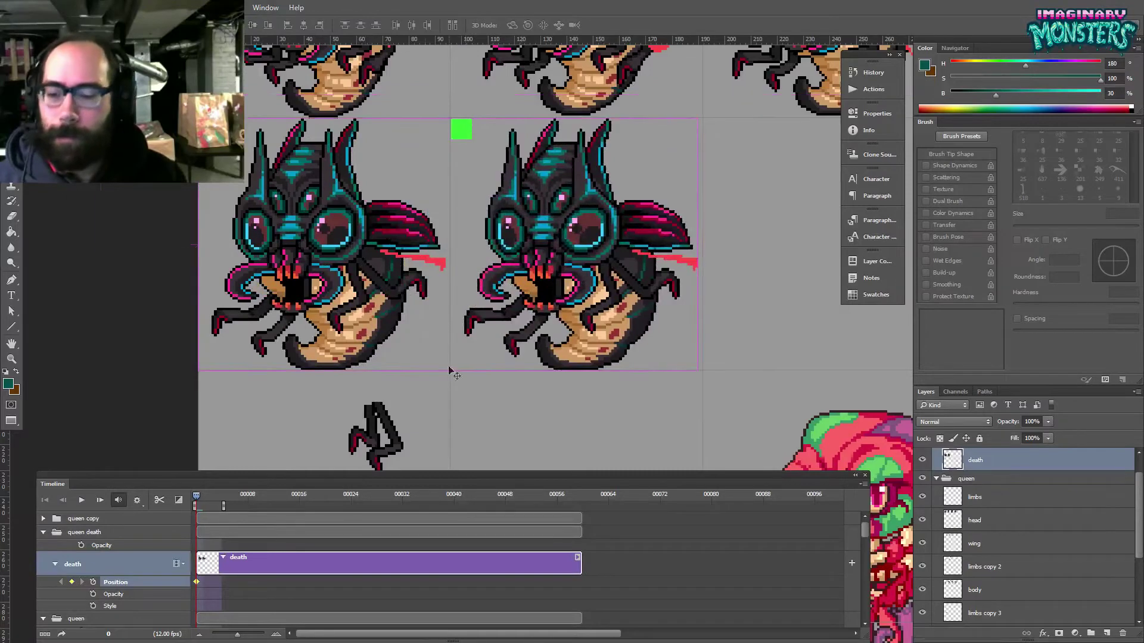
# - Add a Position keyframe at frame 1 that shifts the death layer one cell left, and return to frame 0
pyautogui.moveTo(352, 430); pyautogui.dragTo(333, 426)
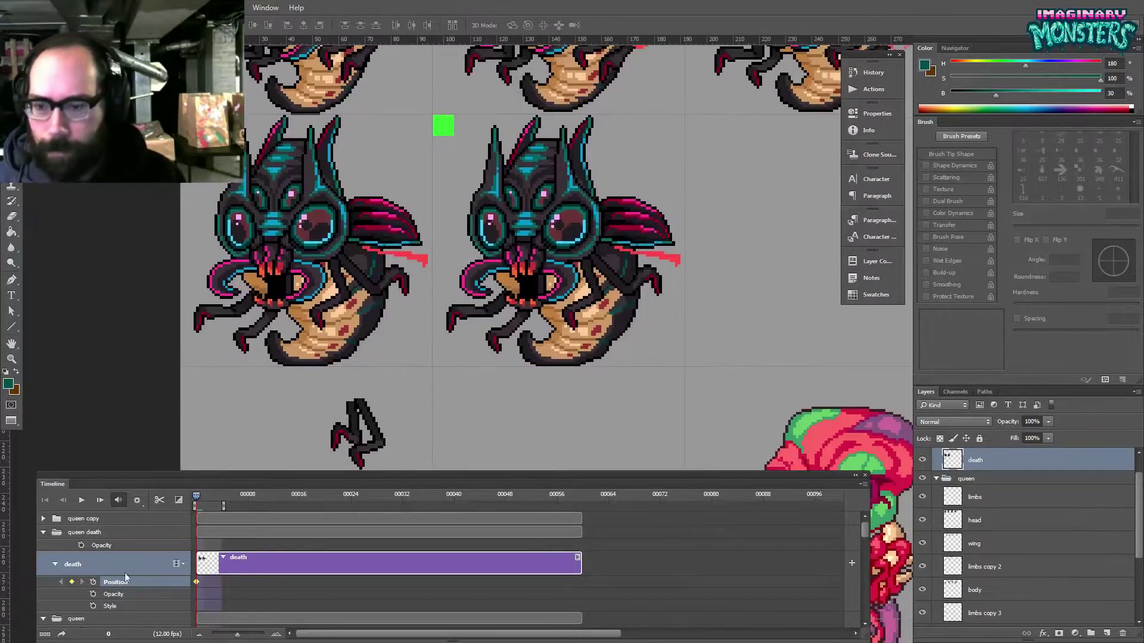
pyautogui.moveTo(198, 493); pyautogui.dragTo(203, 494)
pyautogui.click(71, 582)
pyautogui.moveTo(560, 241); pyautogui.dragTo(326, 262)
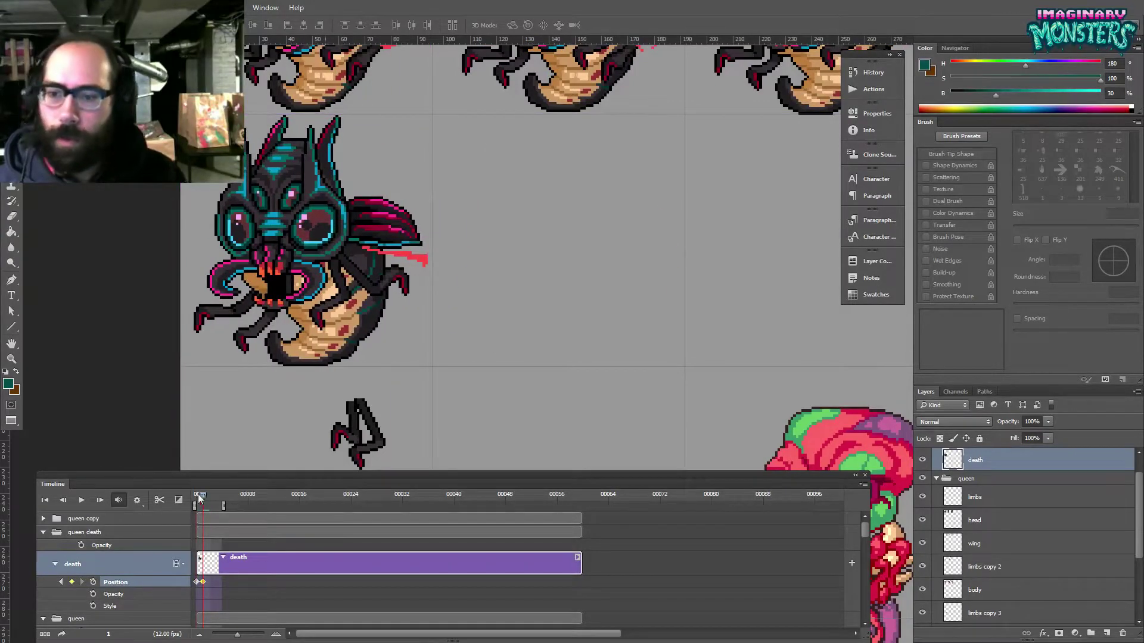
pyautogui.moveTo(200, 494); pyautogui.dragTo(190, 496)
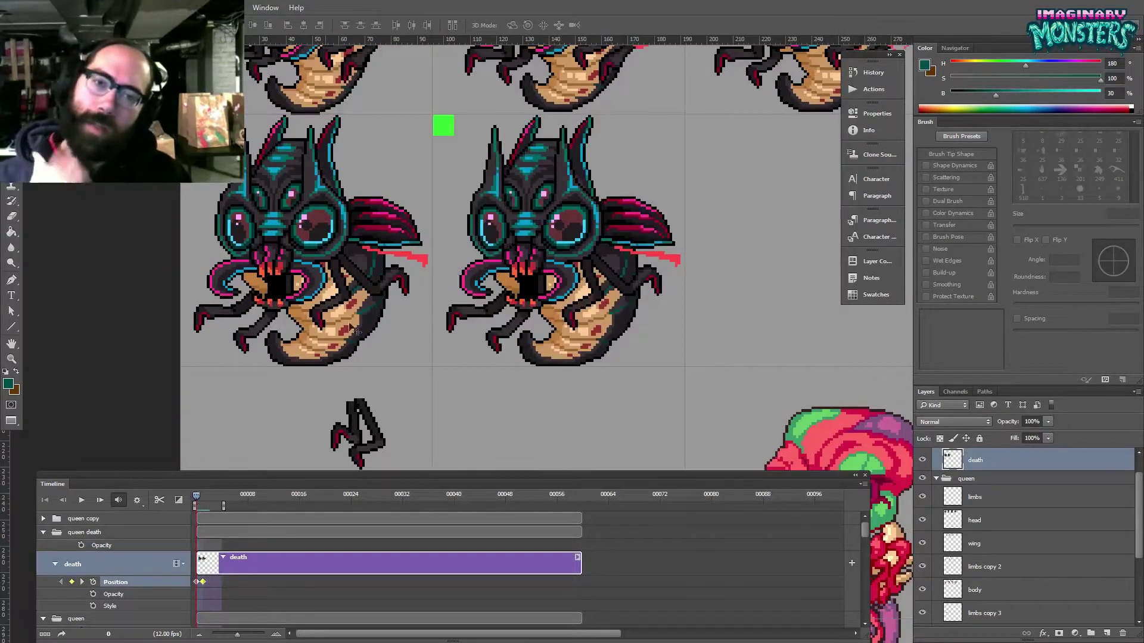
# - Thin the outer end of the red streak beneath the second queen's wing with a 1 px eraser
pyautogui.moveTo(390, 248); pyautogui.dragTo(399, 256)
pyautogui.moveTo(654, 258); pyautogui.dragTo(696, 255)
pyautogui.moveTo(632, 234); pyautogui.dragTo(527, 248)
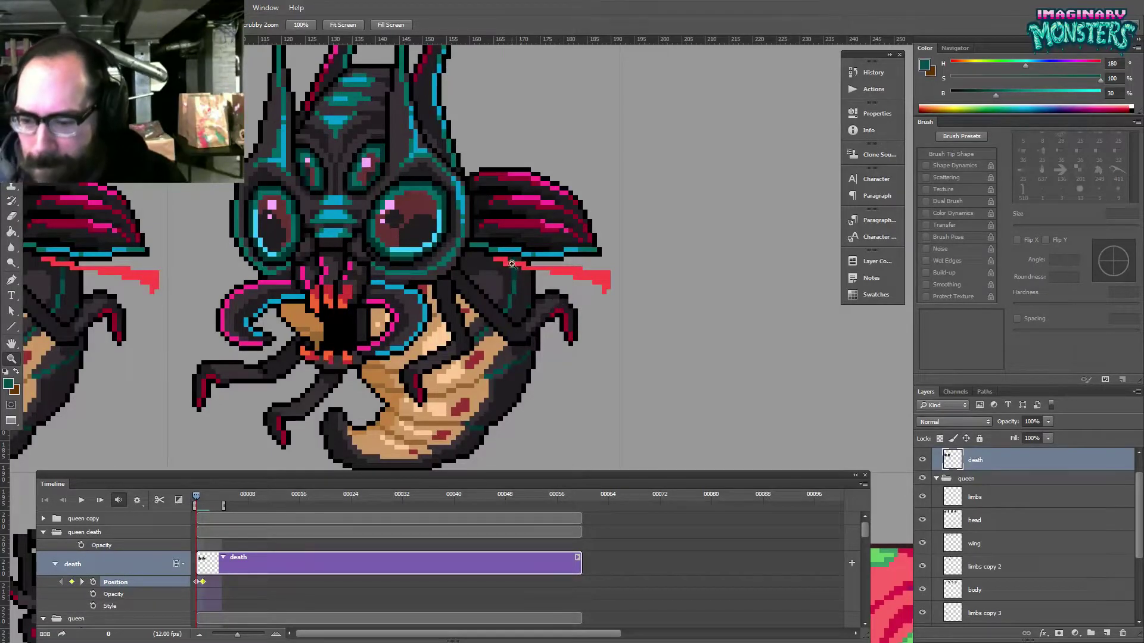
pyautogui.moveTo(578, 274)
pyautogui.mouseDown()
pyautogui.moveTo(640, 276)
pyautogui.moveTo(608, 282)
pyautogui.moveTo(642, 280)
pyautogui.moveTo(607, 296)
pyautogui.mouseUp()
pyautogui.click(582, 274)
pyautogui.press('e')
pyautogui.click(607, 301)
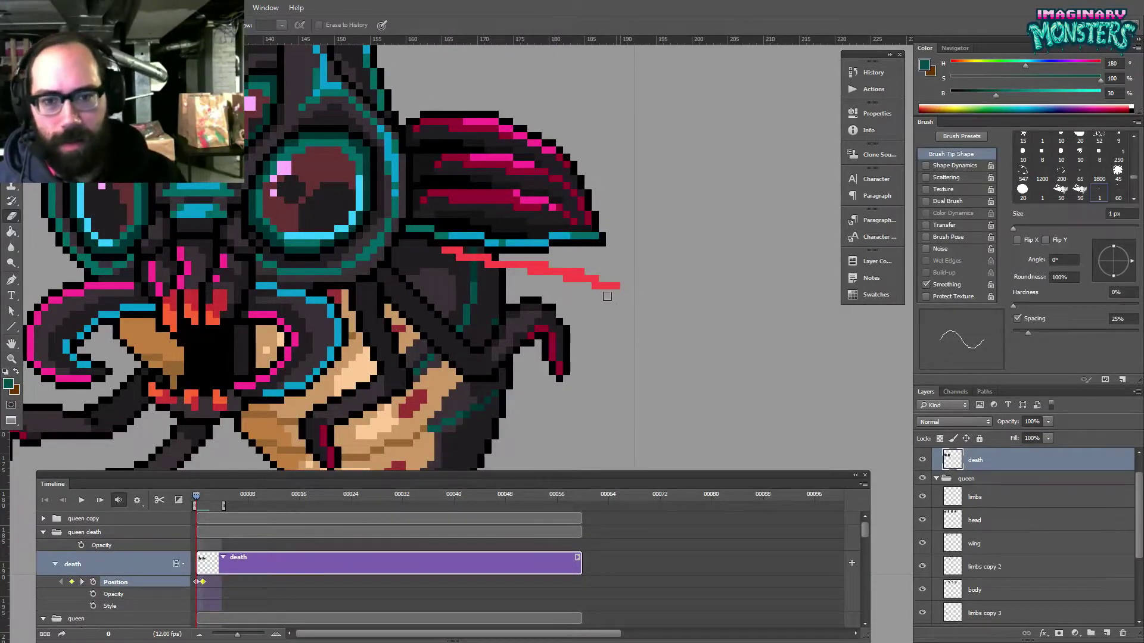
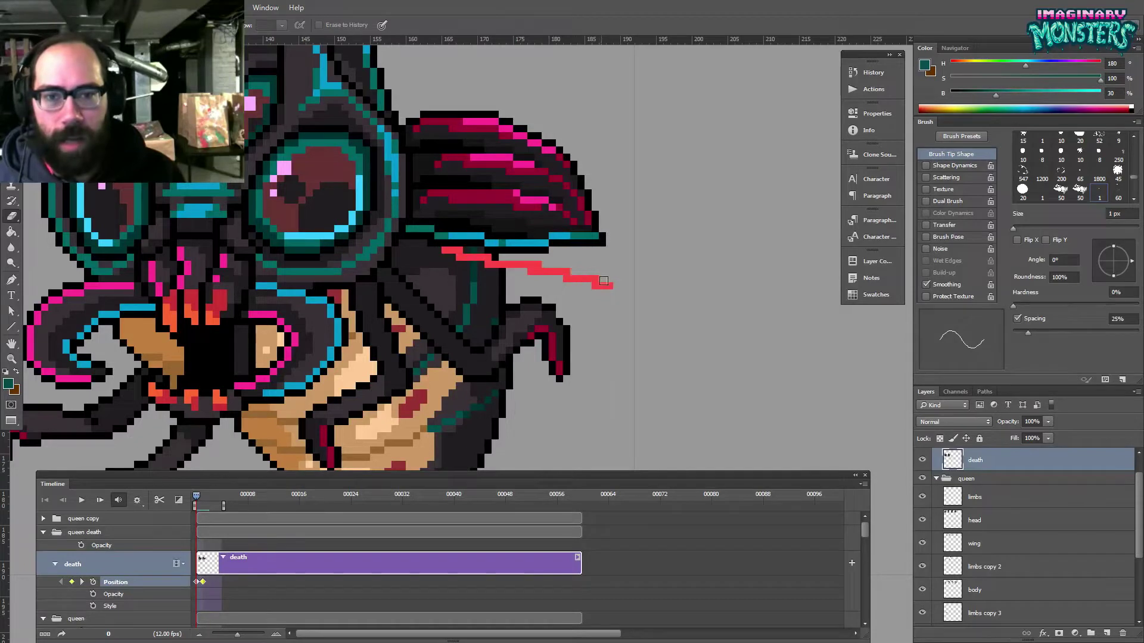
pyautogui.moveTo(597, 278); pyautogui.dragTo(635, 289)
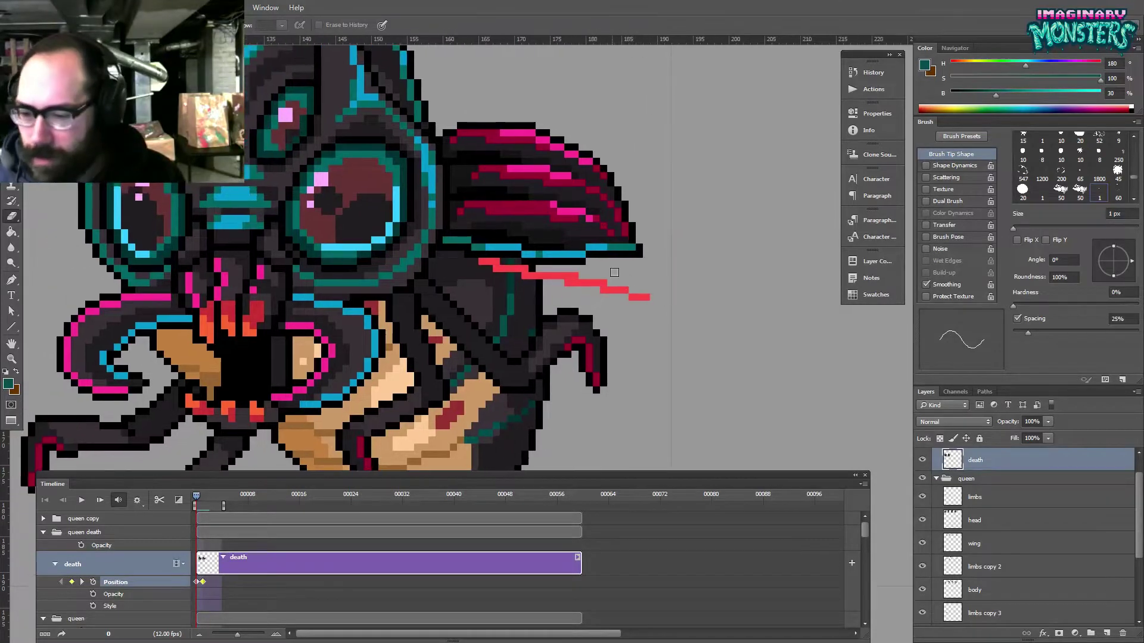
pyautogui.press('z')
pyautogui.keyDown('alt'); pyautogui.click(608, 278); pyautogui.keyUp('alt')
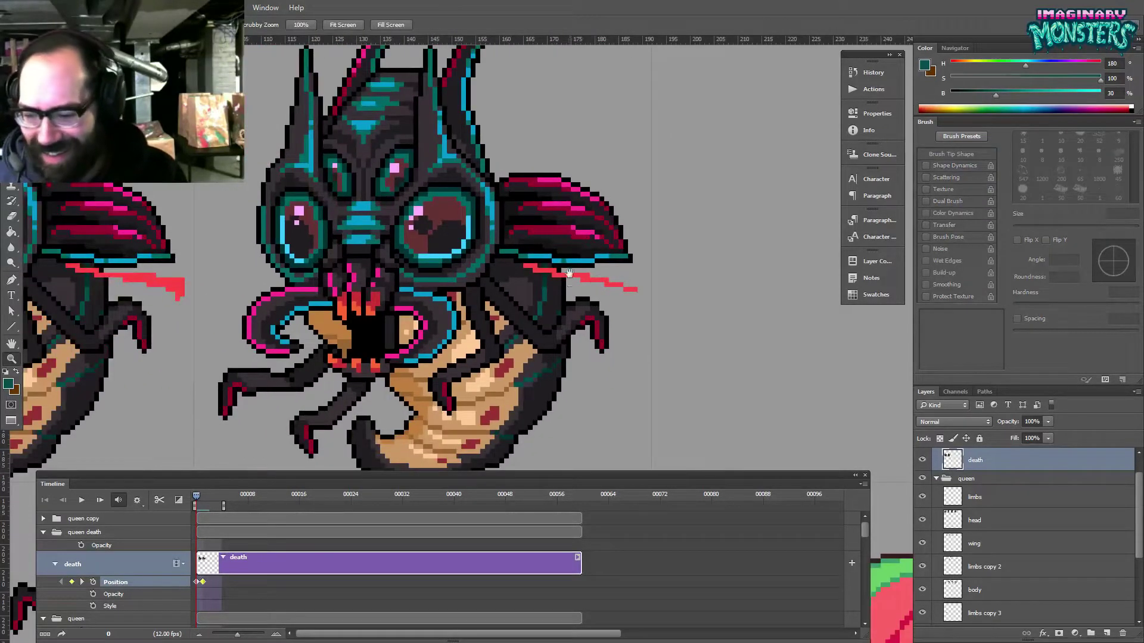
# - Marquee the second queen's grid cell and set the Paint Bucket to fill bright pink with Contiguous turned off
pyautogui.moveTo(522, 306)
pyautogui.mouseDown()
pyautogui.moveTo(504, 253)
pyautogui.moveTo(527, 274)
pyautogui.moveTo(565, 265)
pyautogui.mouseUp()
pyautogui.press('b')
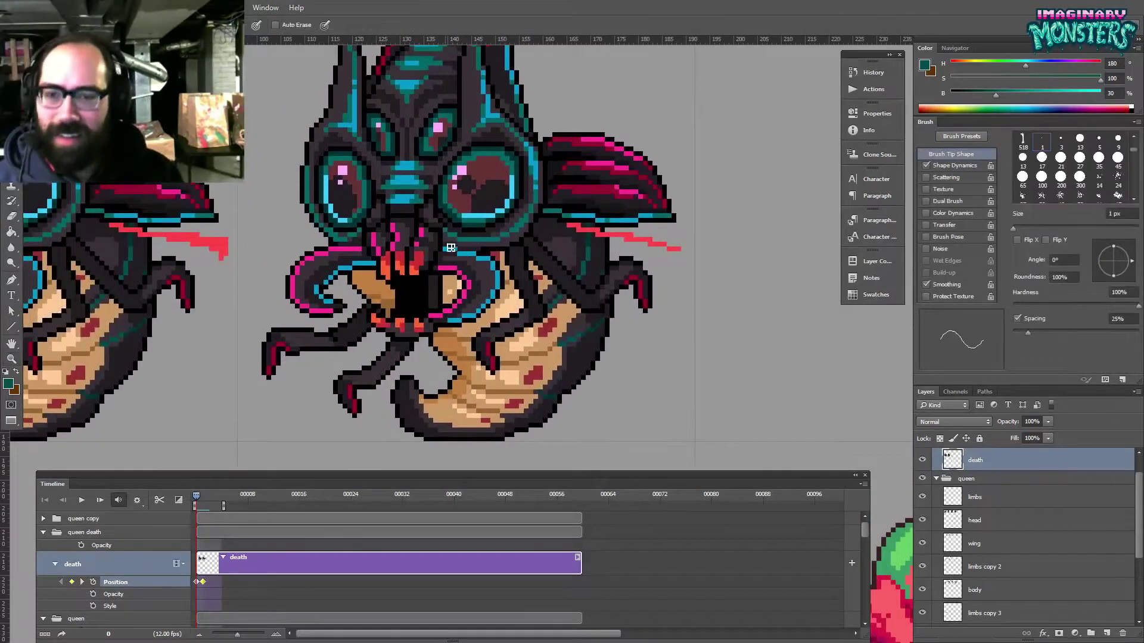
pyautogui.moveTo(452, 247); pyautogui.dragTo(494, 297)
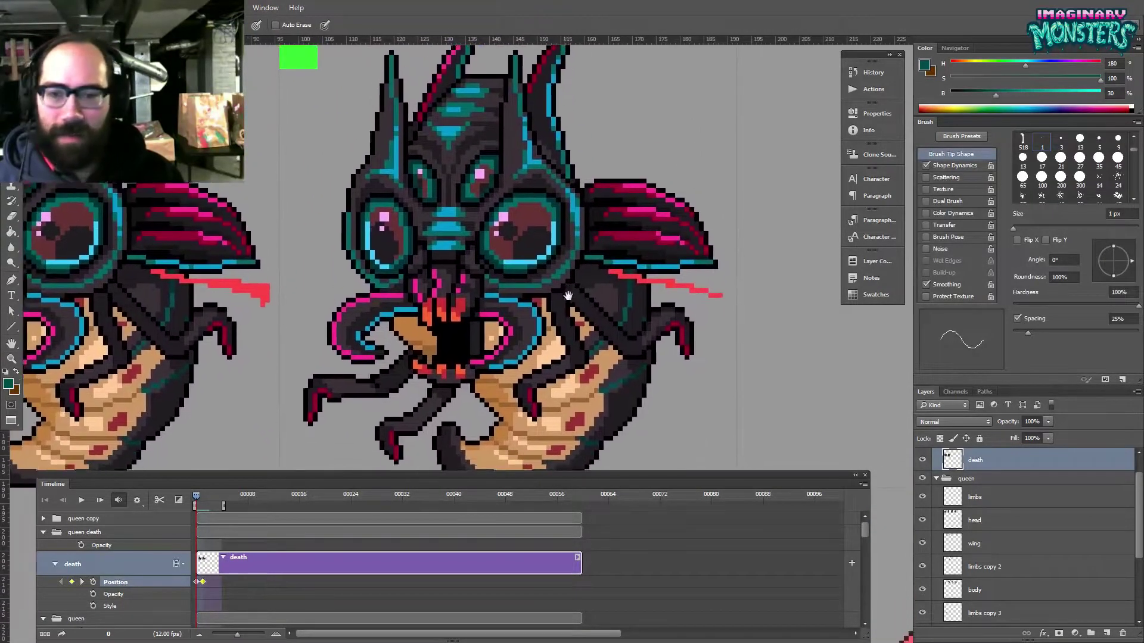
pyautogui.keyDown('alt'); pyautogui.click(569, 294); pyautogui.keyUp('alt')
pyautogui.keyDown('alt'); pyautogui.click(570, 294); pyautogui.keyUp('alt')
pyautogui.moveTo(561, 337); pyautogui.dragTo(538, 305)
pyautogui.press('b')
pyautogui.press('m')
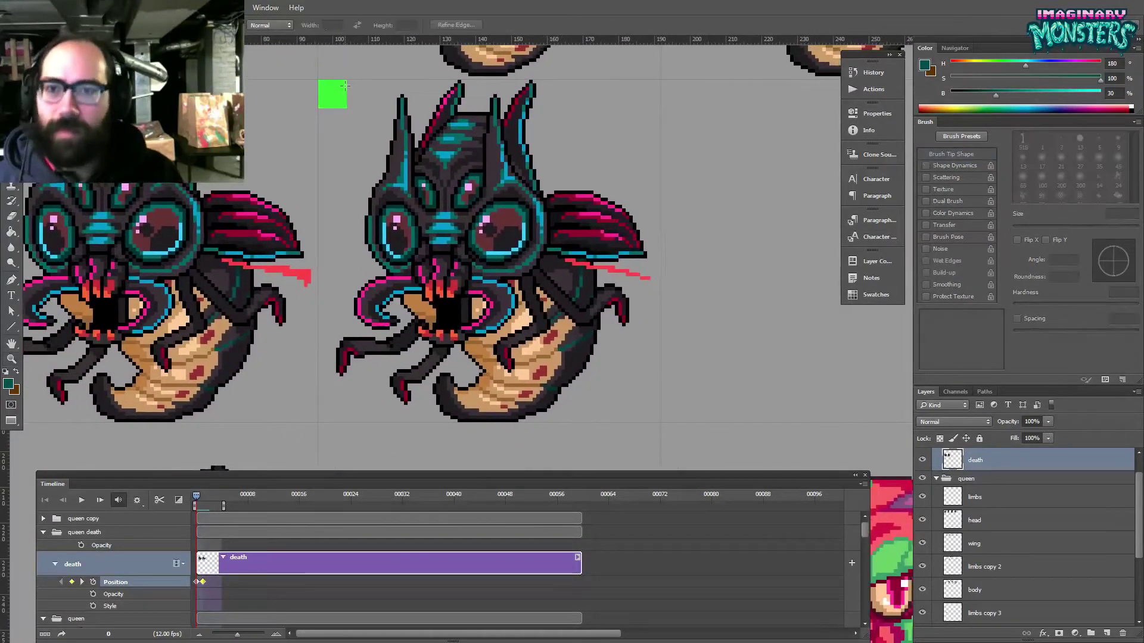
pyautogui.moveTo(318, 79); pyautogui.dragTo(697, 423)
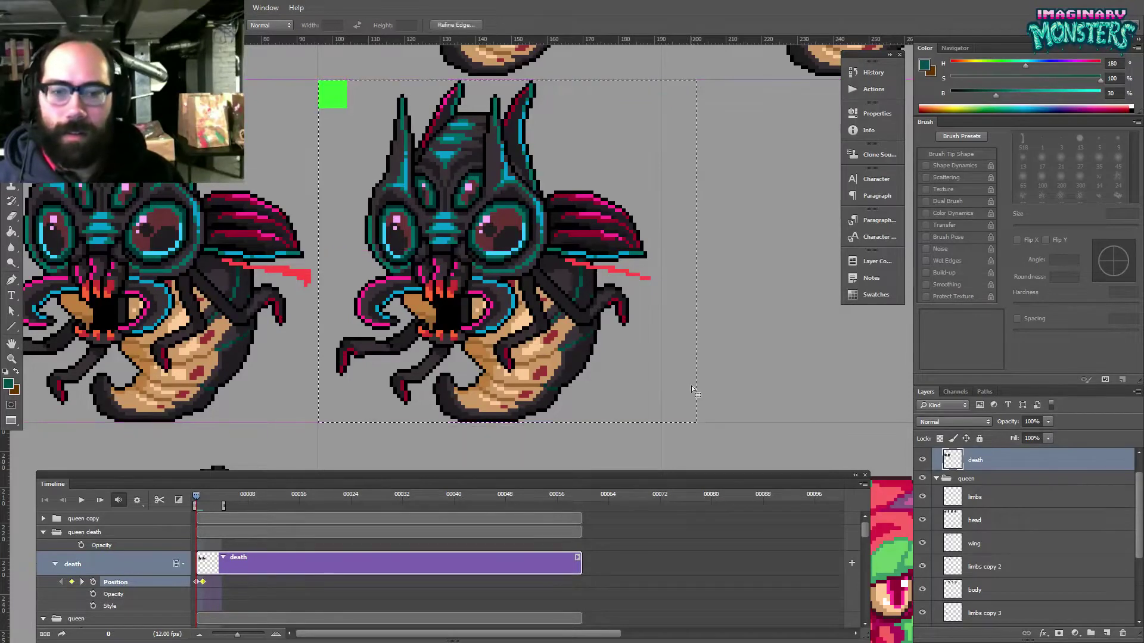
pyautogui.click(858, 296)
pyautogui.click(782, 309)
pyautogui.press('g')
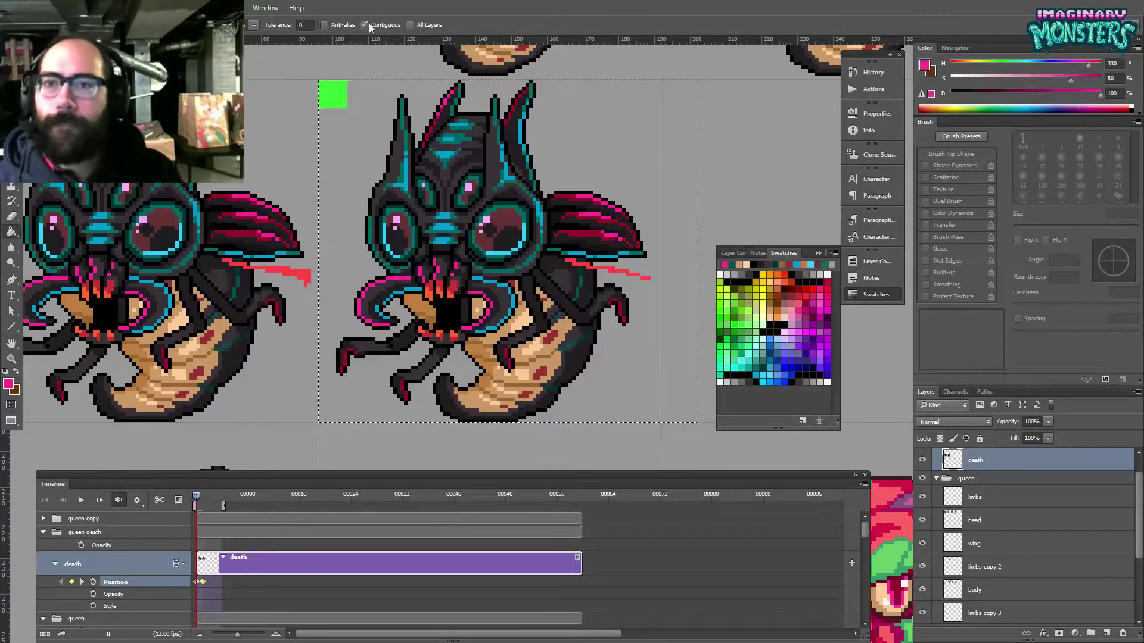
pyautogui.click(363, 25)
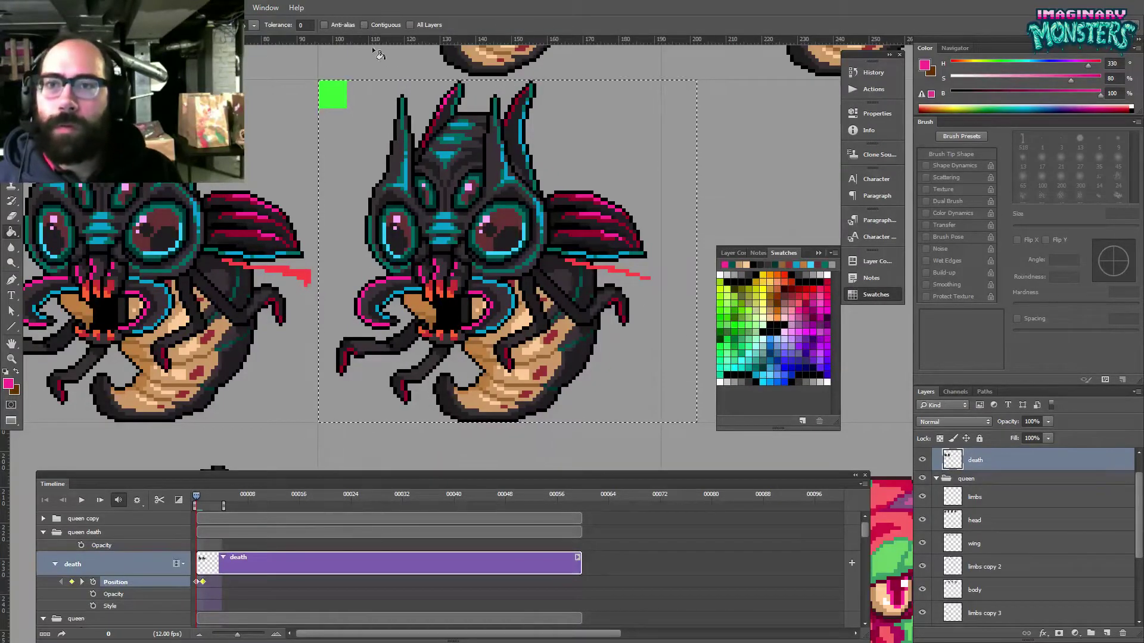
# - Try recolouring the second queen's outline and dark body shades with bright pink, undoing each fill
pyautogui.click(485, 177)
pyautogui.scroll(-1, 489, 181)
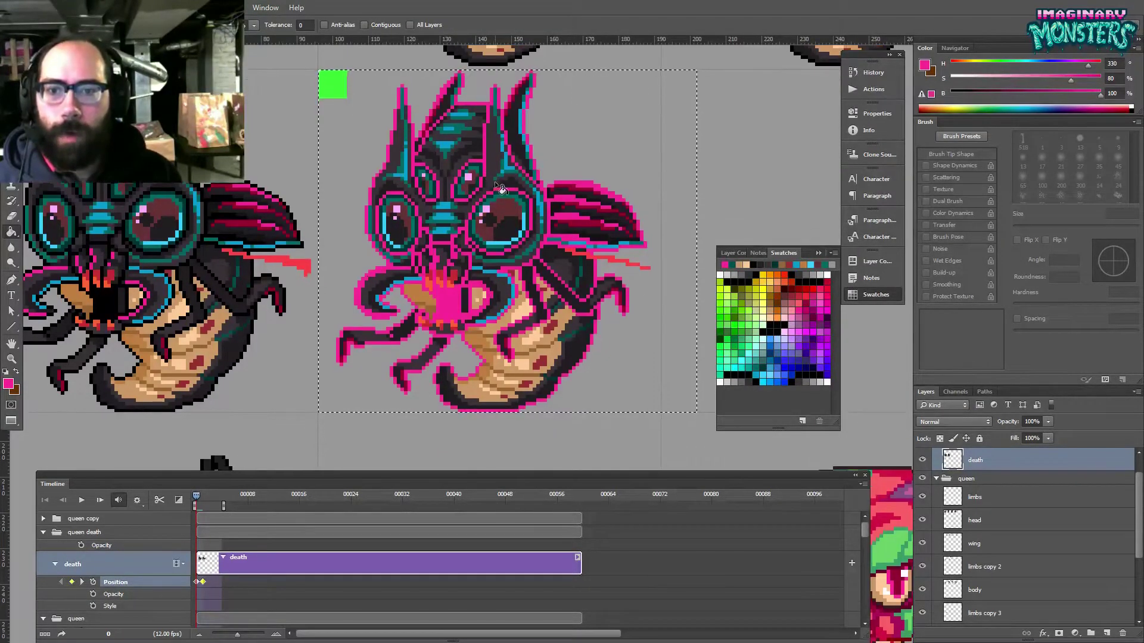
pyautogui.hotkey('ctrl', 'z')
pyautogui.moveTo(496, 168); pyautogui.dragTo(504, 179)
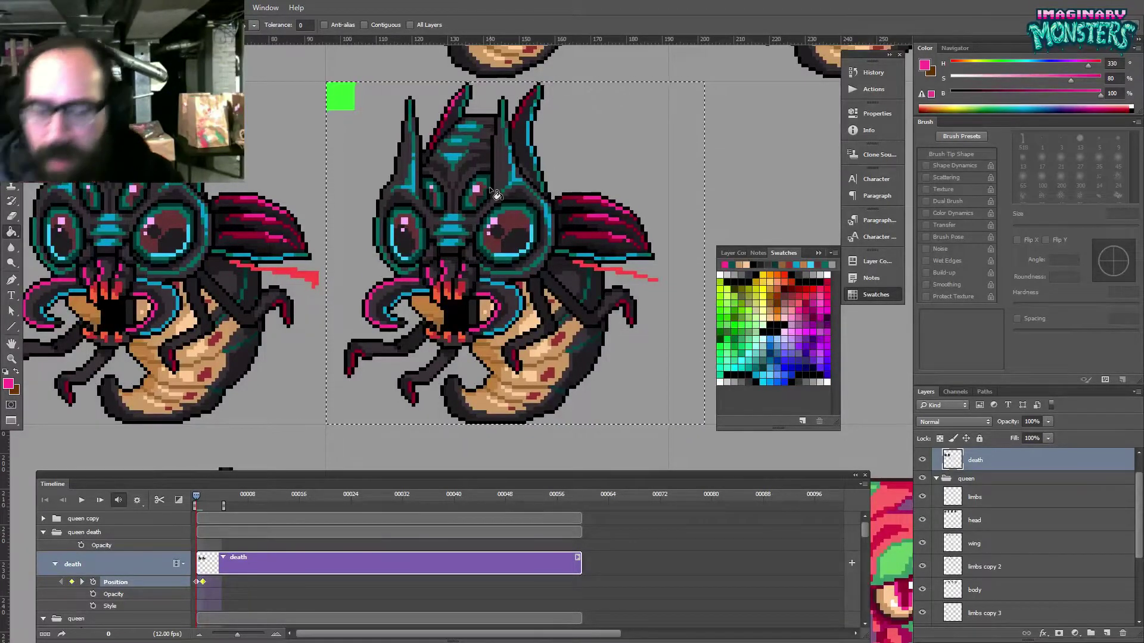
pyautogui.moveTo(484, 264)
pyautogui.mouseDown()
pyautogui.moveTo(444, 279)
pyautogui.moveTo(442, 263)
pyautogui.moveTo(460, 259)
pyautogui.mouseUp()
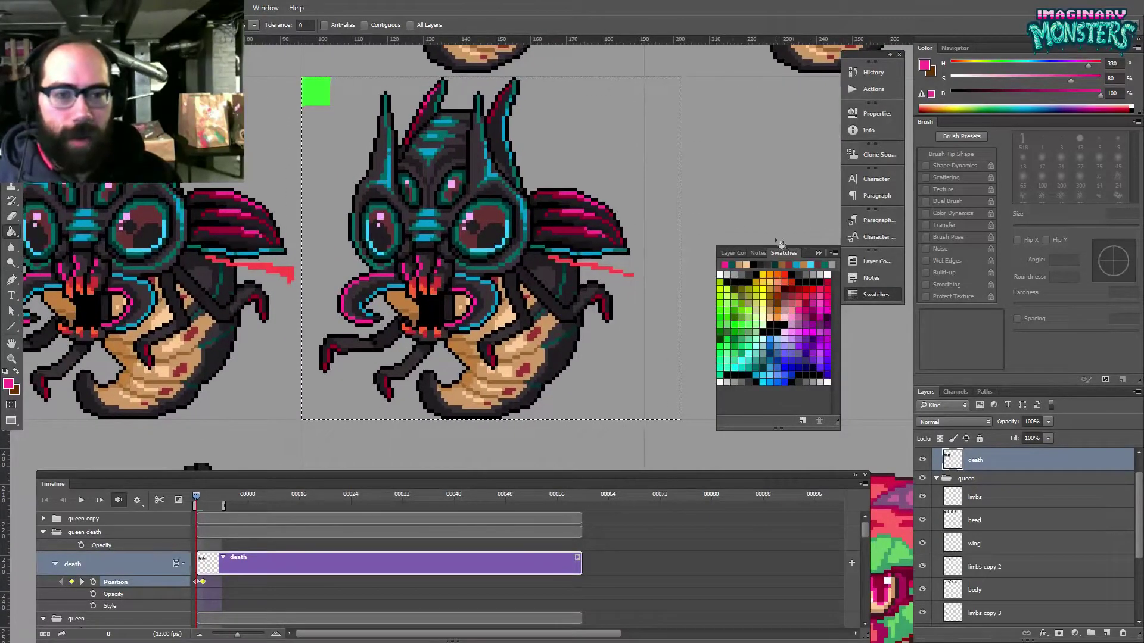
pyautogui.click(495, 251)
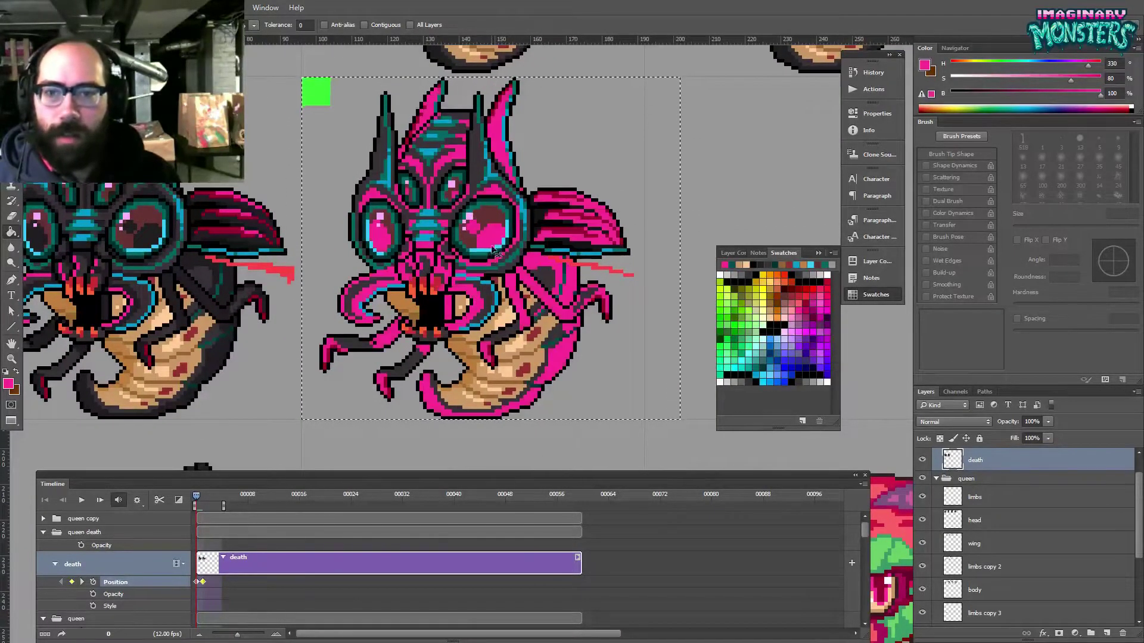
pyautogui.hotkey('ctrl', 'z')
pyautogui.click(493, 222)
pyautogui.hotkey('ctrl', 'z')
pyautogui.hotkey('ctrl', 'z')
pyautogui.moveTo(467, 246); pyautogui.dragTo(490, 276)
pyautogui.click(539, 237)
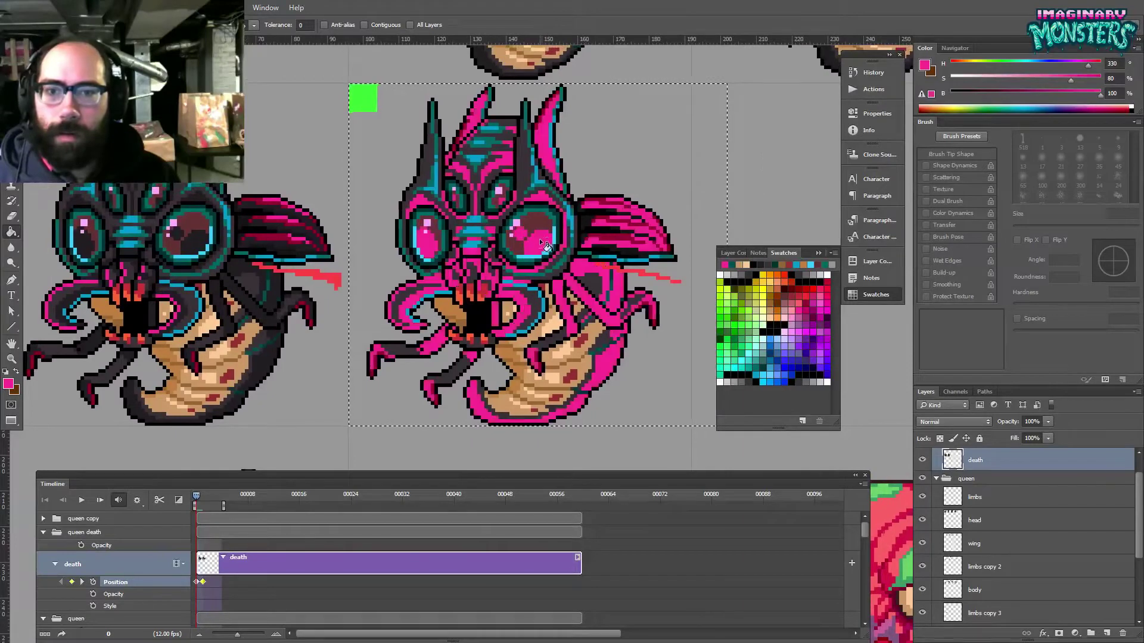
pyautogui.moveTo(539, 234); pyautogui.dragTo(525, 246)
pyautogui.hotkey('ctrl', 'z')
# - Try filling the second queen's eyes bright pink and painting a pink bar in her open mouth, and undo both
pyautogui.click(527, 238)
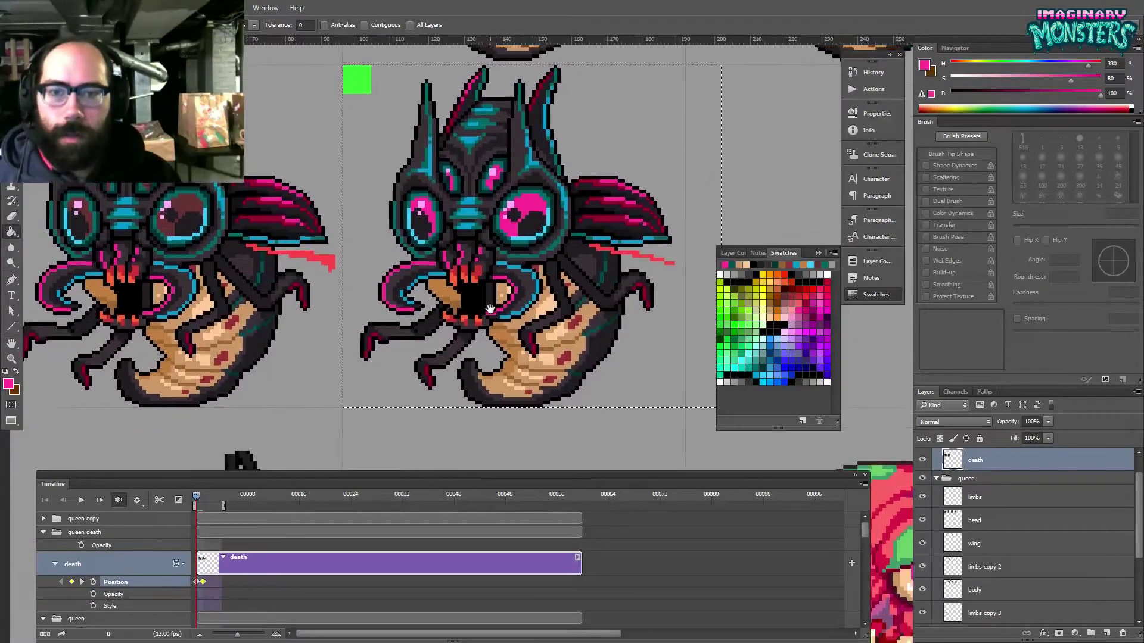
pyautogui.press('z')
pyautogui.click(468, 230)
pyautogui.press('b')
pyautogui.press('z')
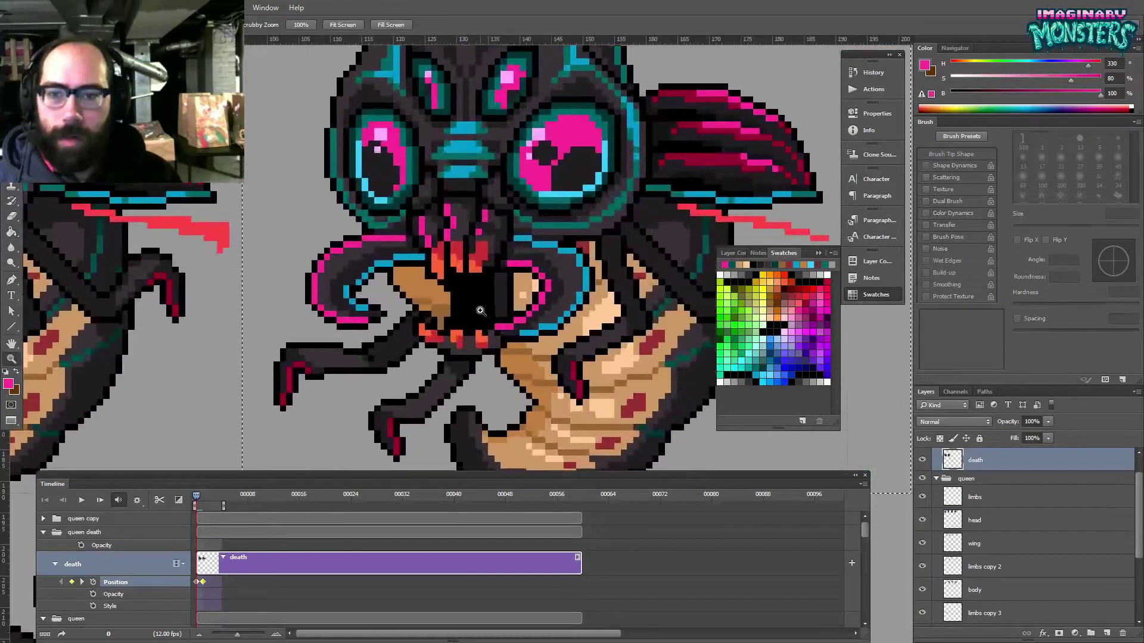
pyautogui.click(490, 315)
pyautogui.press('b')
pyautogui.moveTo(486, 323); pyautogui.dragTo(488, 274)
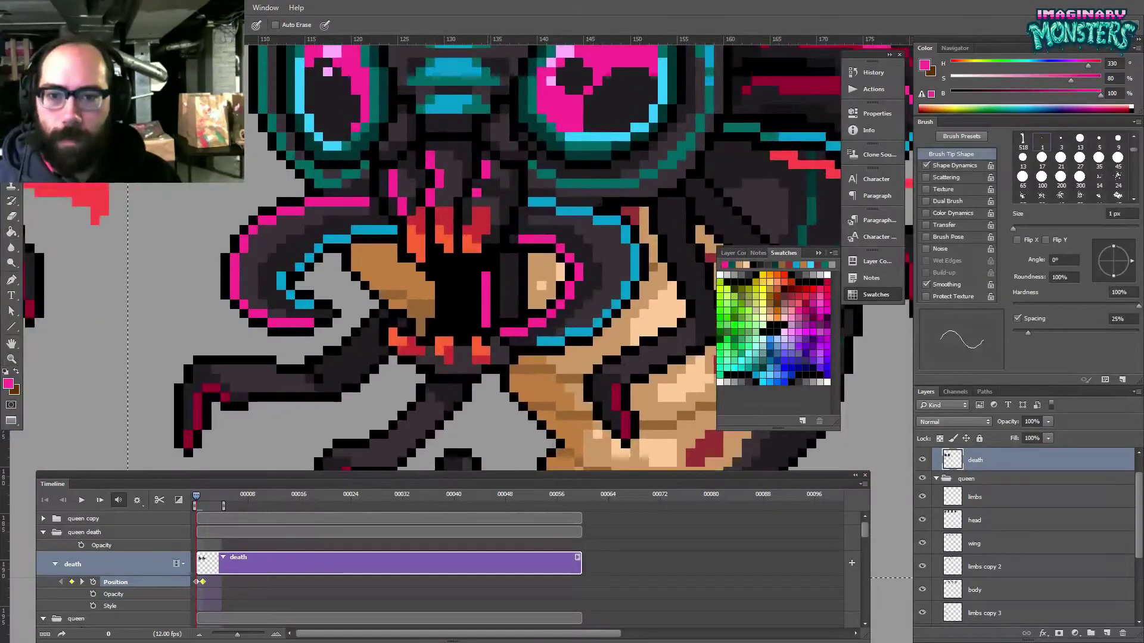
pyautogui.moveTo(474, 322); pyautogui.dragTo(475, 272)
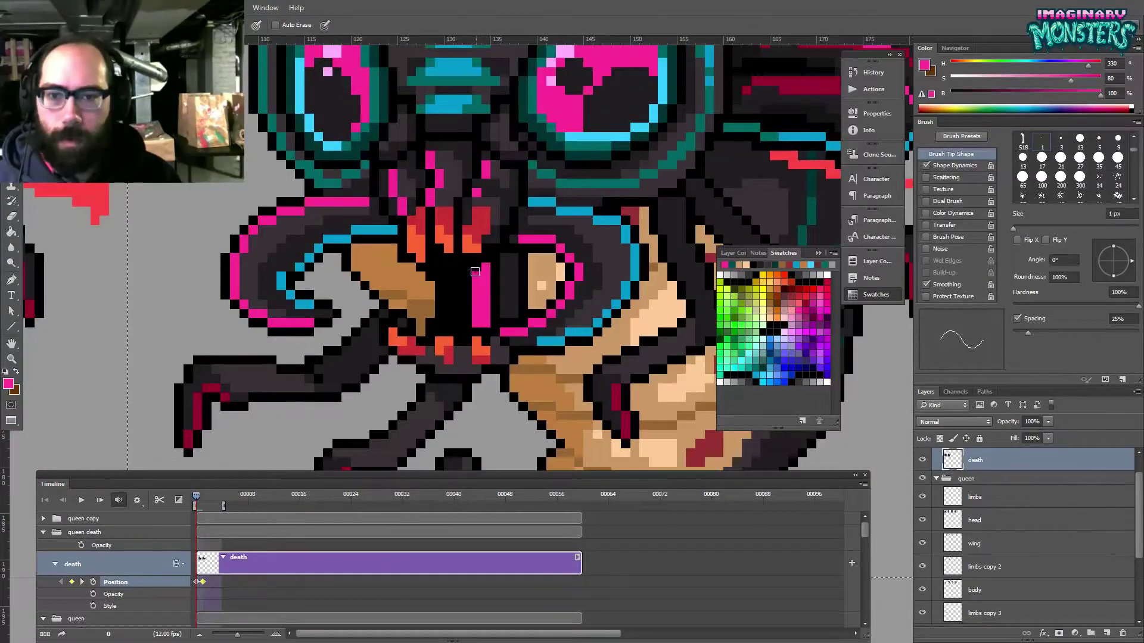
pyautogui.hotkey('ctrl', 'alt', 'z')
pyautogui.hotkey('ctrl', 'alt', 'z')
pyautogui.hotkey('ctrl', 'alt', 'z')
pyautogui.hotkey('ctrl', 'alt', 'z')
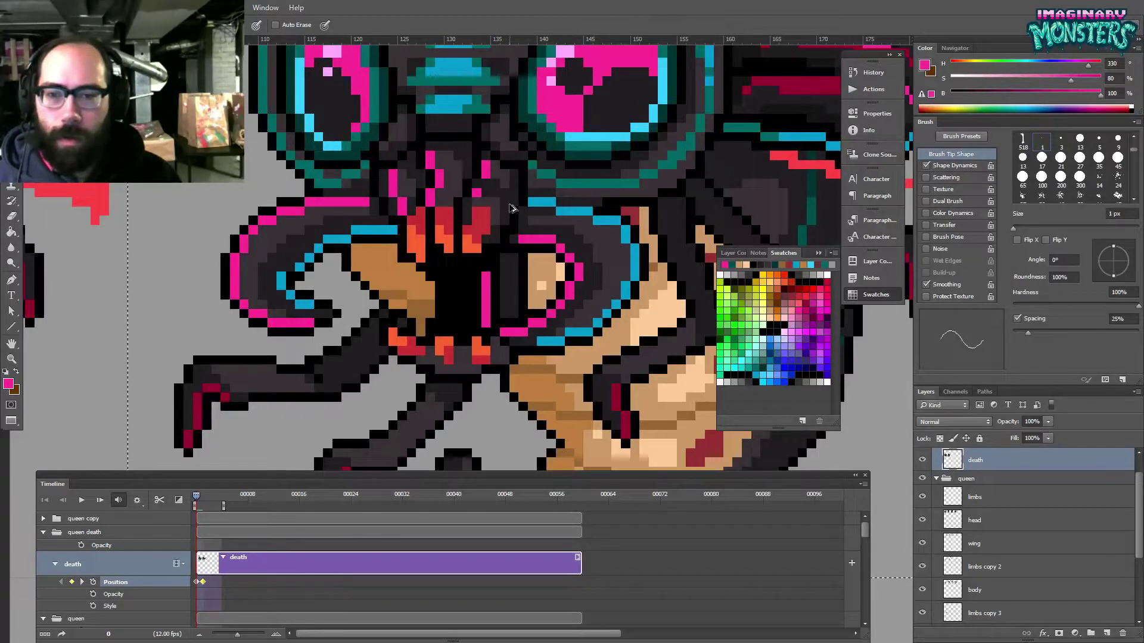
# - Fill the dark red areas of the second queen's large and small eyes with bright green
pyautogui.press('z')
pyautogui.keyDown('alt'); pyautogui.click(556, 198); pyautogui.keyUp('alt')
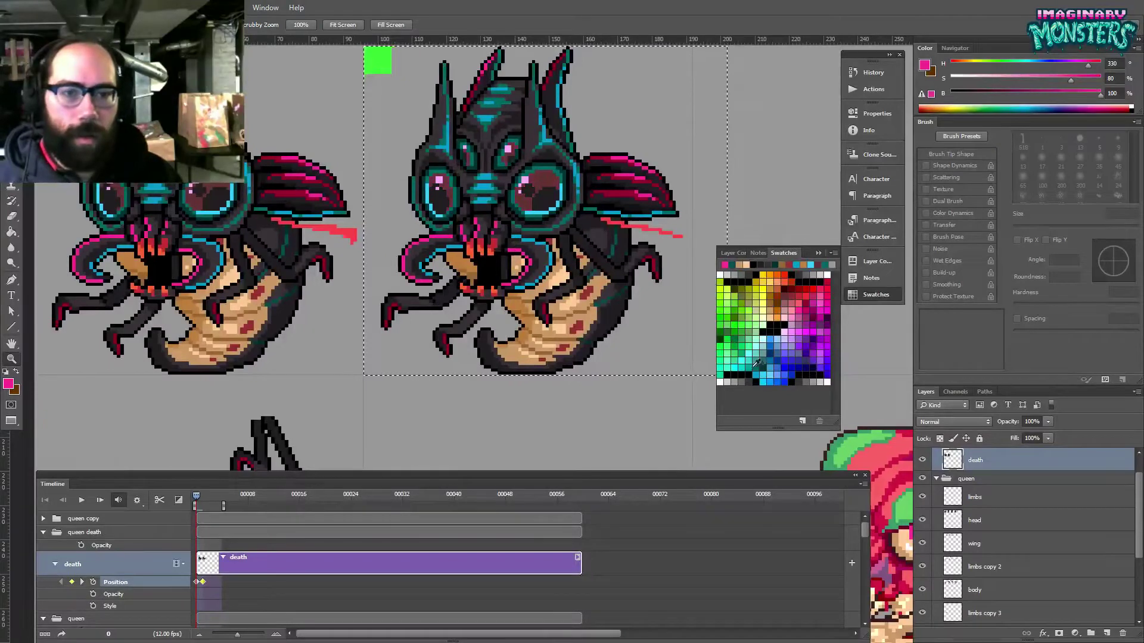
pyautogui.click(732, 337)
pyautogui.press('g')
pyautogui.click(541, 188)
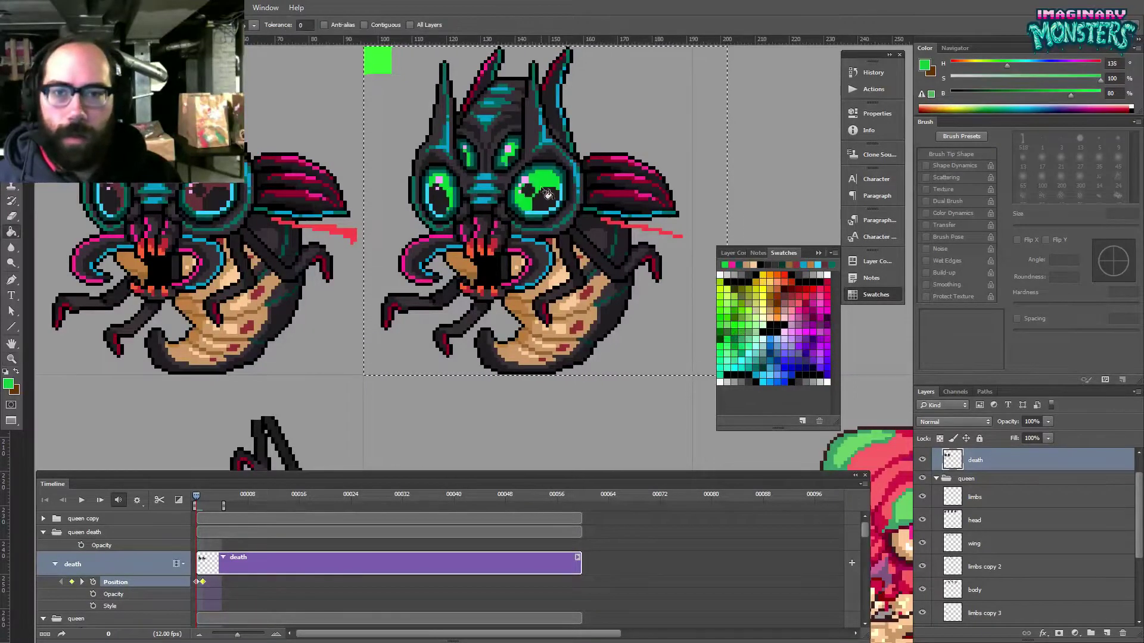
# - Paint a narrow vertical bright green bar inside the second queen's open mouth with the 1 px pencil
pyautogui.moveTo(492, 291); pyautogui.dragTo(488, 302)
pyautogui.press('b')
pyautogui.scroll(2, 487, 302)
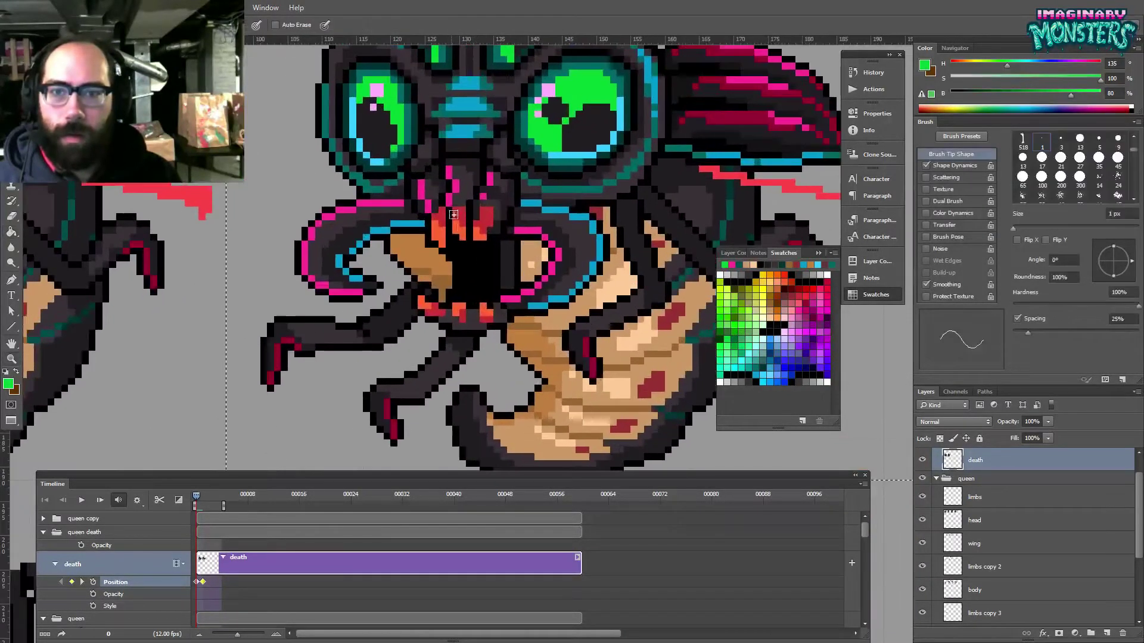
pyautogui.moveTo(491, 259); pyautogui.dragTo(489, 280)
pyautogui.keyDown('alt'); pyautogui.click(499, 256); pyautogui.keyUp('alt')
pyautogui.press('z')
pyautogui.keyDown('alt'); pyautogui.click(498, 269); pyautogui.keyUp('alt')
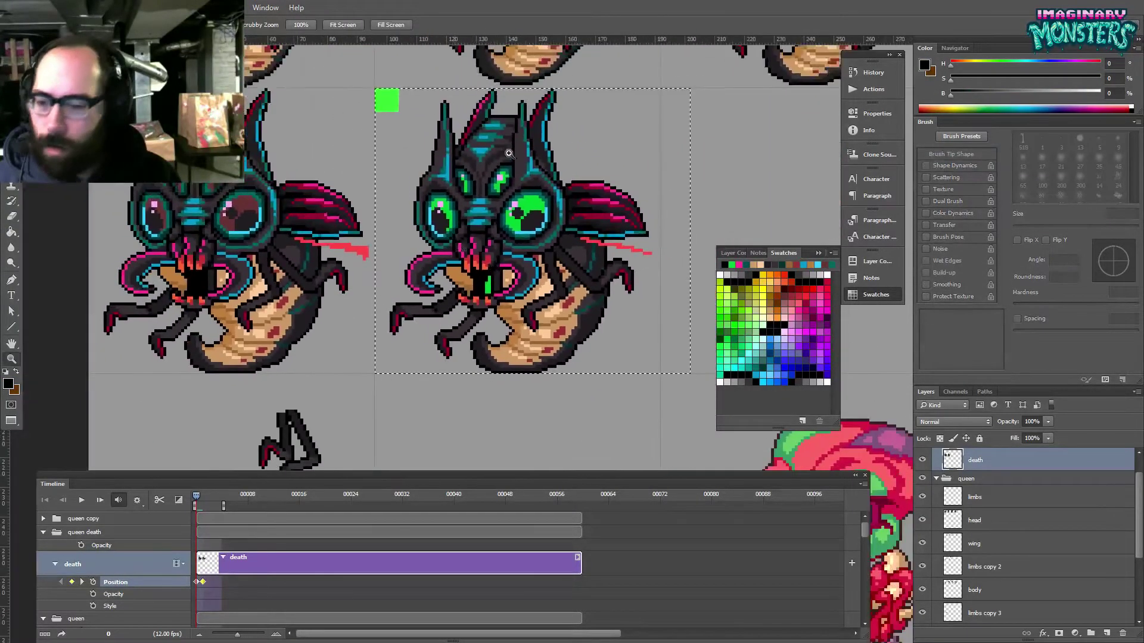
# - Paint small bright green marks on the joints of the second queen's two forelegs, sampling the existing green
pyautogui.scroll(3, 556, 246)
pyautogui.moveTo(555, 246); pyautogui.dragTo(575, 236)
pyautogui.press('b')
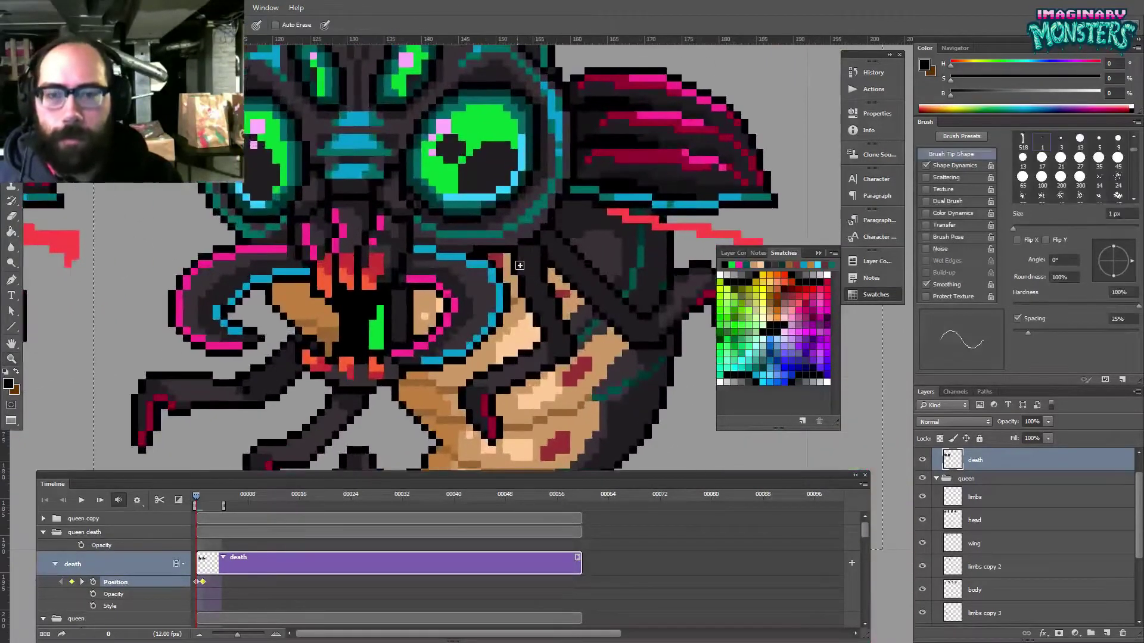
pyautogui.moveTo(492, 289); pyautogui.dragTo(553, 224)
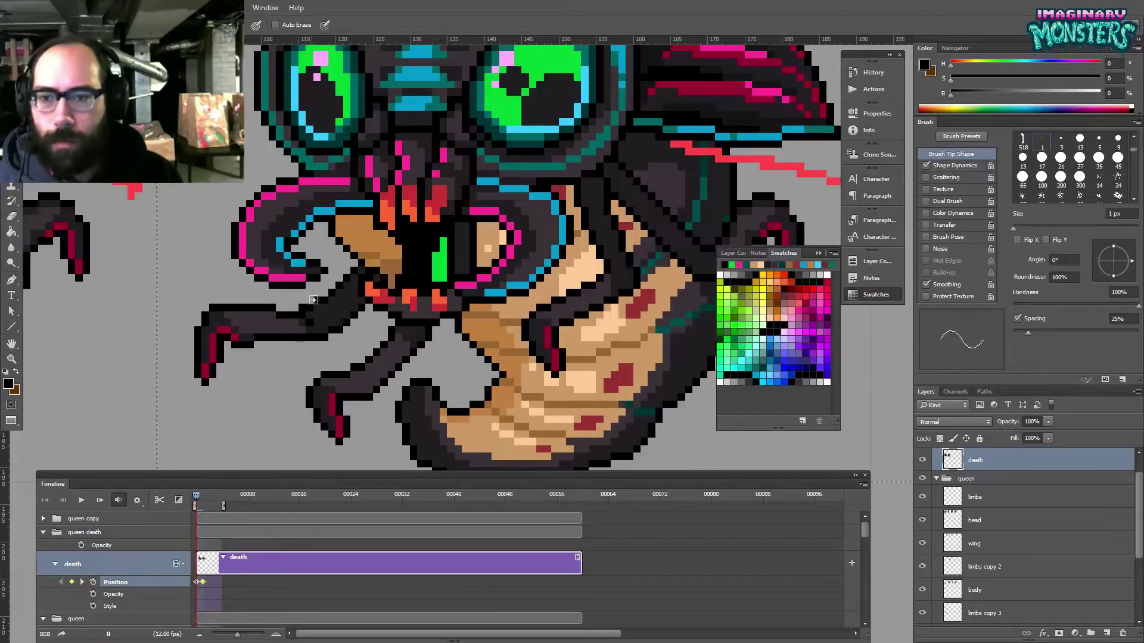
pyautogui.keyDown('alt'); pyautogui.click(347, 73); pyautogui.keyUp('alt')
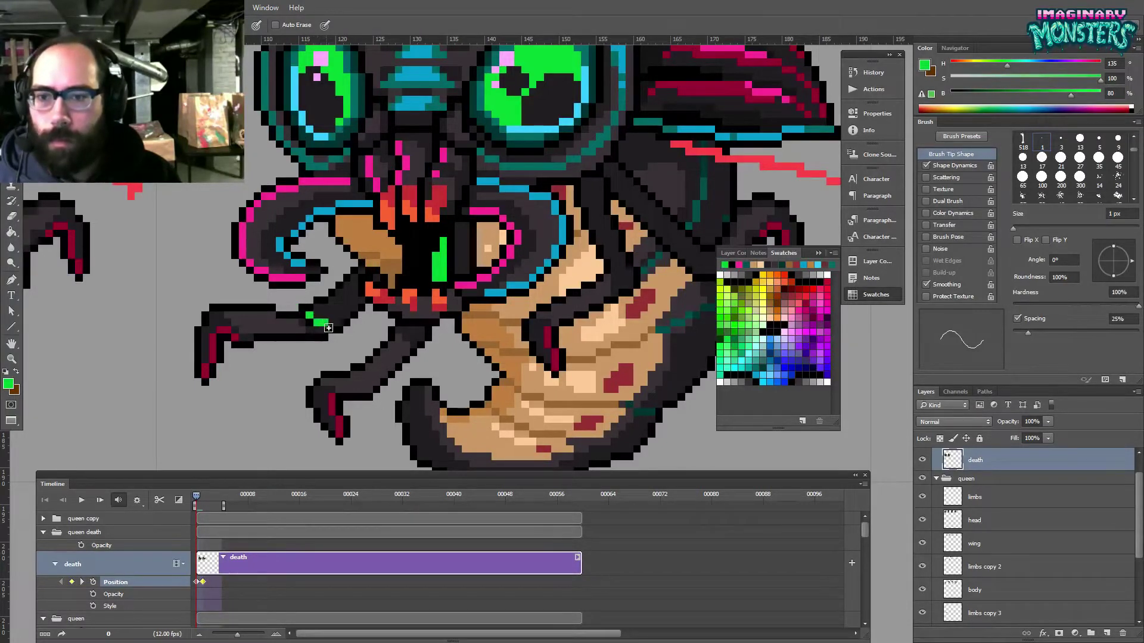
pyautogui.moveTo(465, 316); pyautogui.dragTo(366, 334)
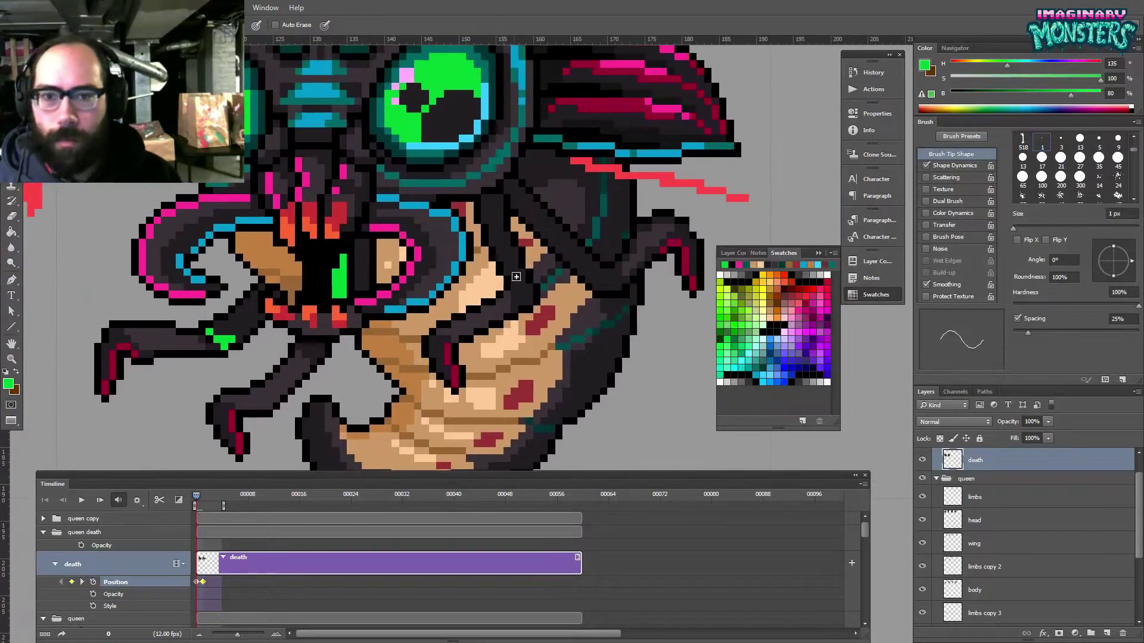
pyautogui.moveTo(524, 296)
pyautogui.mouseDown()
pyautogui.moveTo(489, 309)
pyautogui.moveTo(560, 285)
pyautogui.mouseUp()
# - Examine the green-marked queen up close and beside the first one, and scrub the playhead across the opening death frames
pyautogui.moveTo(451, 288)
pyautogui.mouseDown()
pyautogui.moveTo(477, 384)
pyautogui.moveTo(458, 373)
pyautogui.mouseUp()
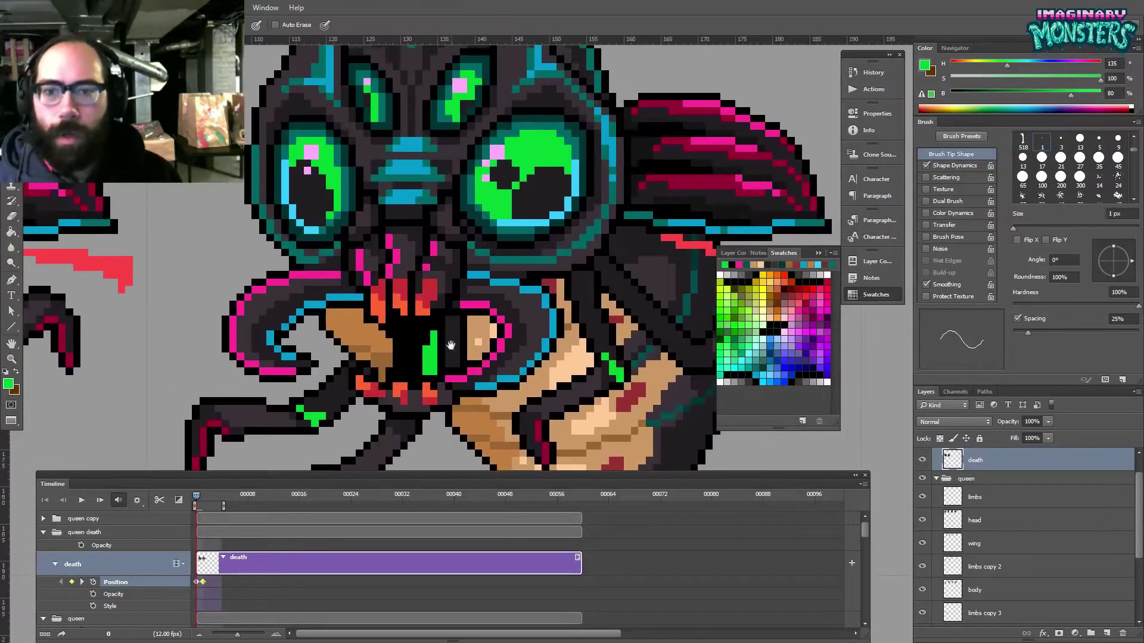
pyautogui.scroll(3, 461, 322)
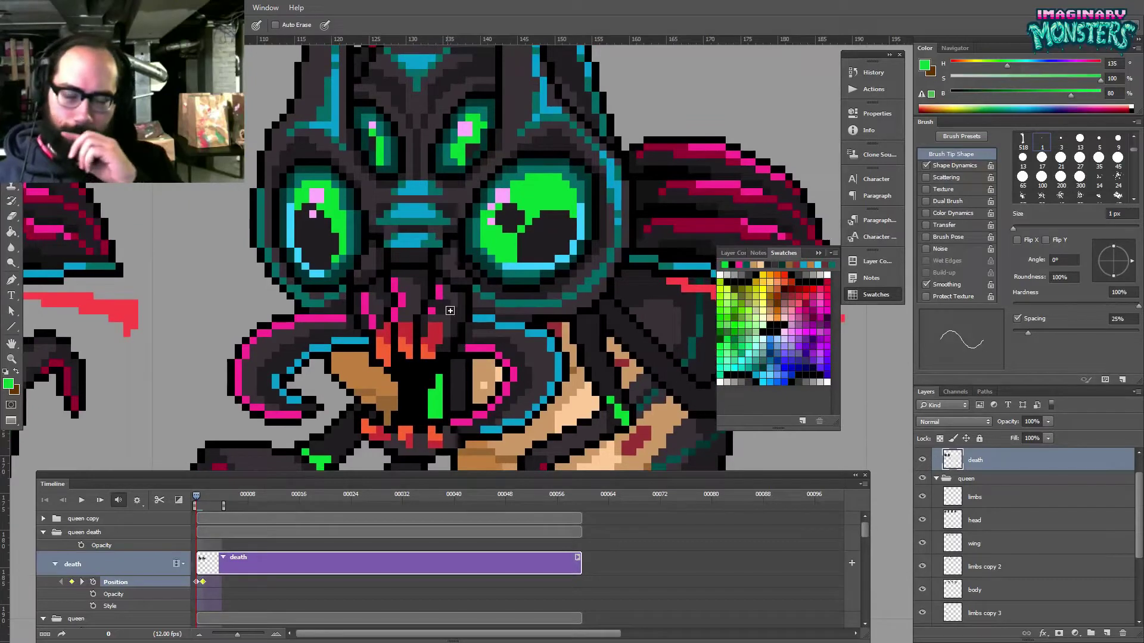
pyautogui.moveTo(528, 222); pyautogui.dragTo(498, 327)
pyautogui.moveTo(497, 265); pyautogui.dragTo(456, 333)
pyautogui.moveTo(560, 462); pyautogui.dragTo(508, 195)
pyautogui.moveTo(524, 280); pyautogui.dragTo(276, 377)
pyautogui.press('b')
pyautogui.moveTo(202, 493); pyautogui.dragTo(199, 505)
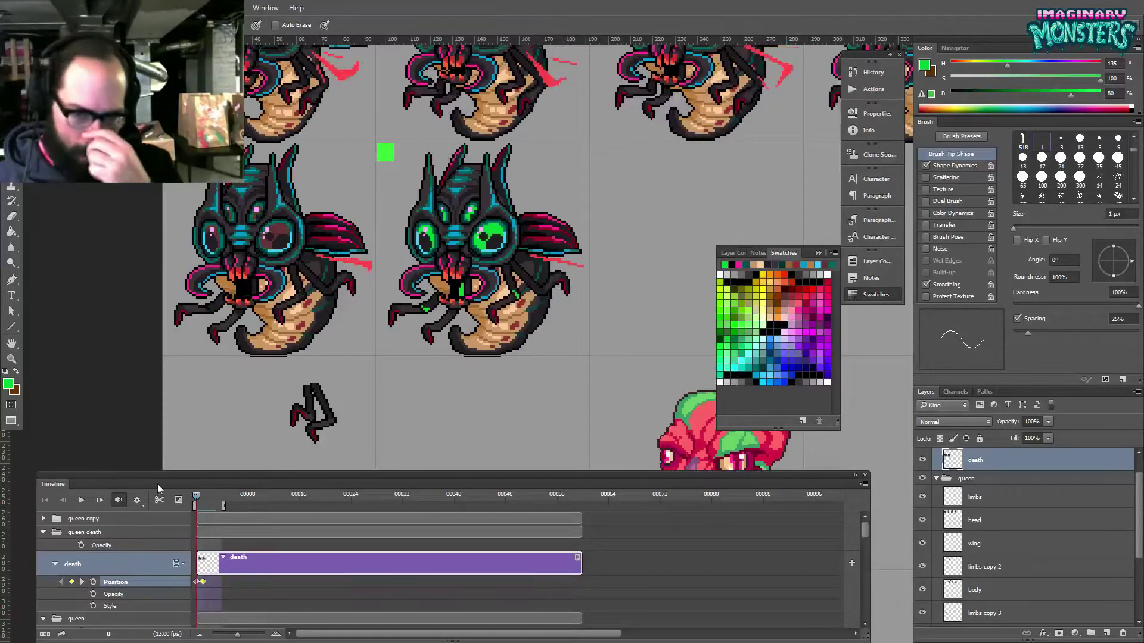
# - Lasso the second queen's curled tail tip and shift it slightly up and toward her body
pyautogui.press('z')
pyautogui.click(469, 304)
pyautogui.click(468, 304)
pyautogui.click(469, 304)
pyautogui.click(469, 304)
pyautogui.click(469, 304)
pyautogui.moveTo(475, 361)
pyautogui.mouseDown()
pyautogui.moveTo(408, 298)
pyautogui.moveTo(395, 331)
pyautogui.mouseUp()
pyautogui.press('l')
pyautogui.moveTo(319, 361)
pyautogui.mouseDown()
pyautogui.moveTo(316, 321)
pyautogui.moveTo(364, 275)
pyautogui.mouseUp()
pyautogui.moveTo(368, 420); pyautogui.dragTo(367, 420)
pyautogui.press('v')
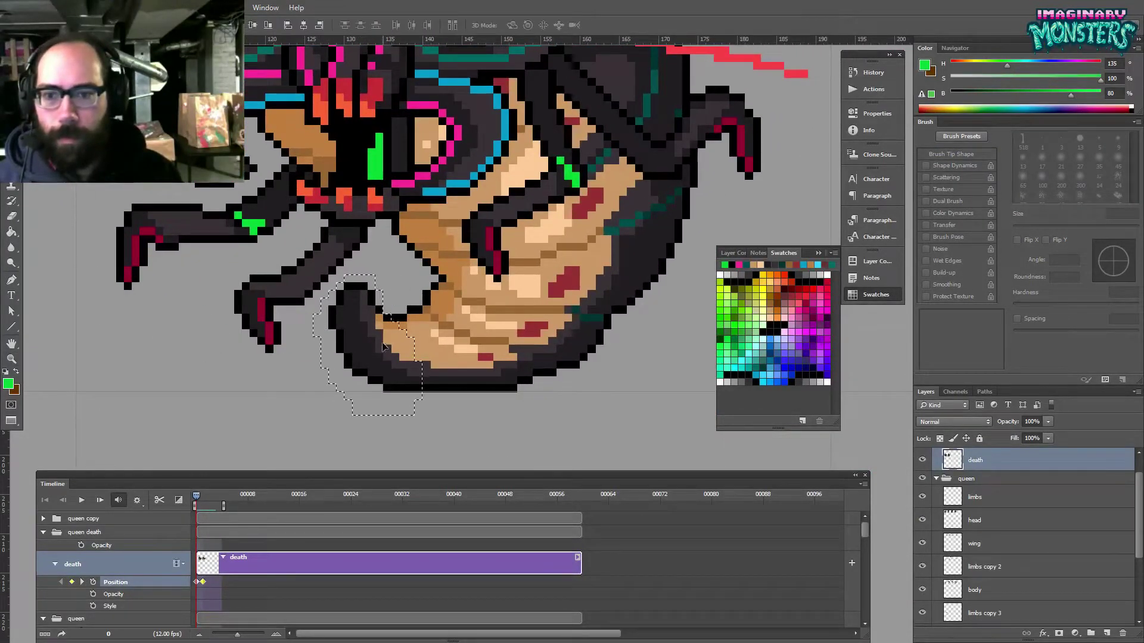
pyautogui.moveTo(383, 348); pyautogui.dragTo(392, 342)
# - Blend the shifted tail tip into the abdomen with black and tan pixels, erasing surplus outline beneath it
pyautogui.press('b')
pyautogui.press('d')
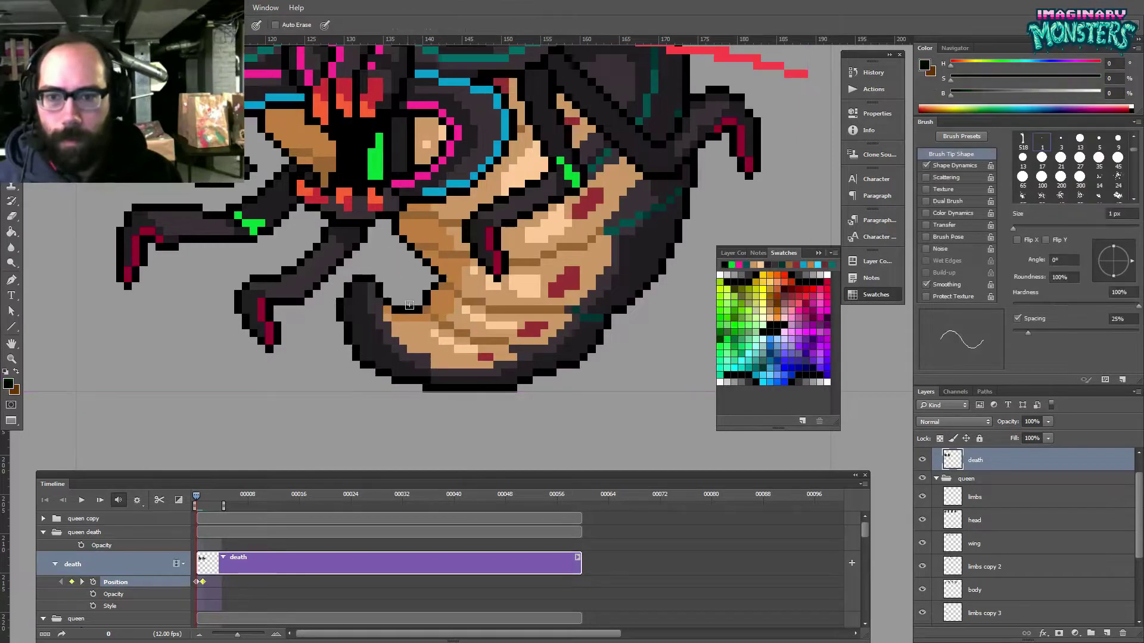
pyautogui.press('e')
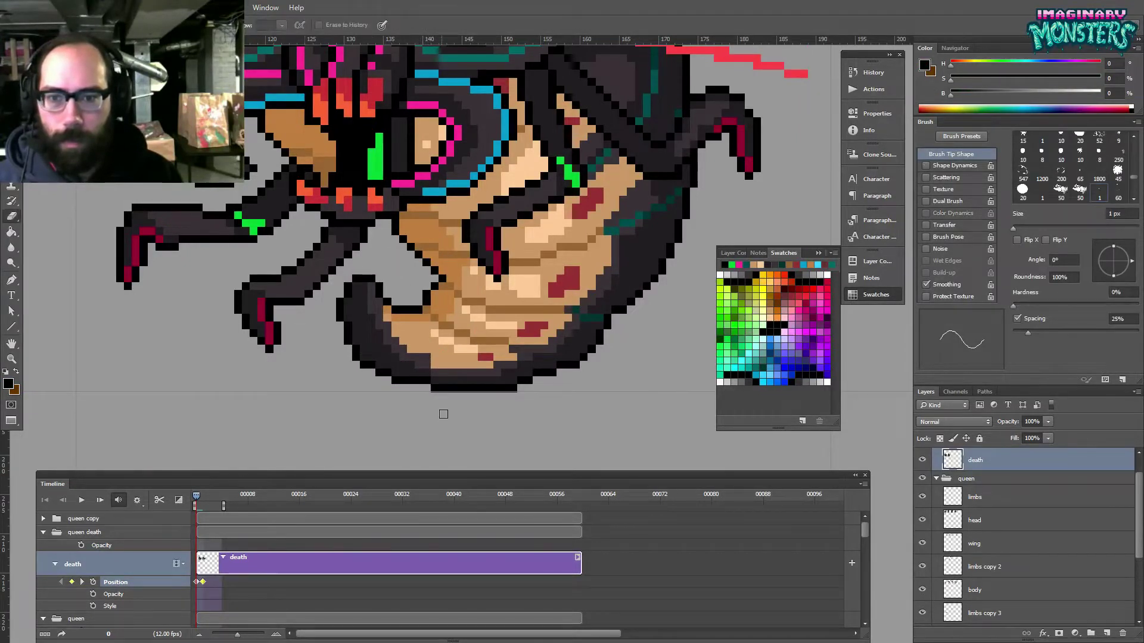
pyautogui.press('b')
pyautogui.keyDown('alt'); pyautogui.click(437, 352); pyautogui.keyUp('alt')
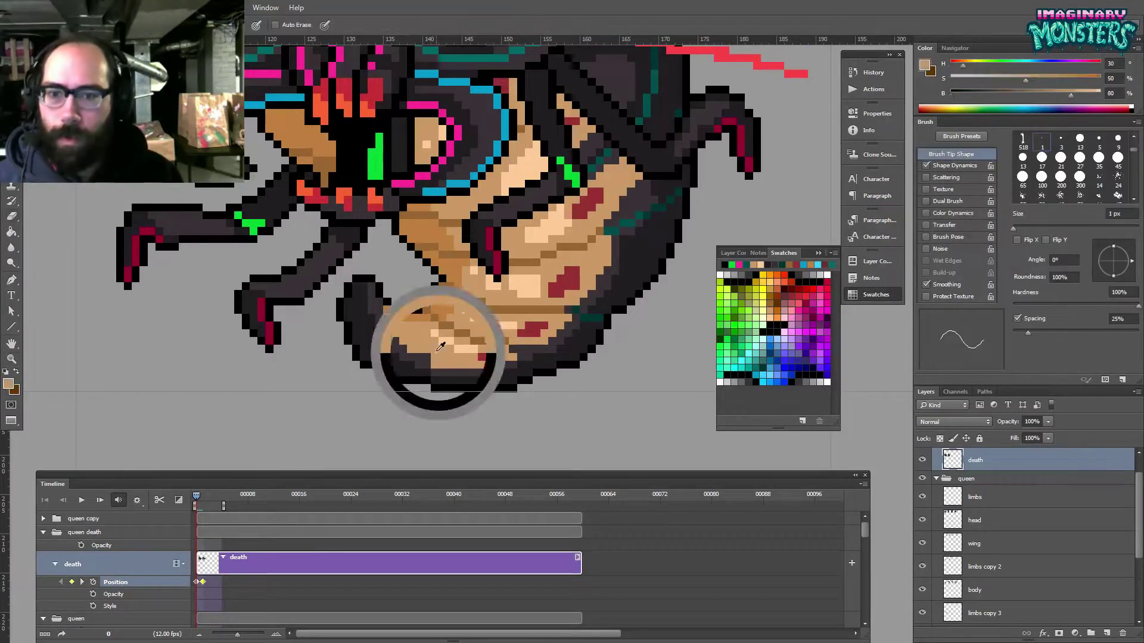
pyautogui.press('z')
pyautogui.moveTo(428, 354); pyautogui.dragTo(403, 346)
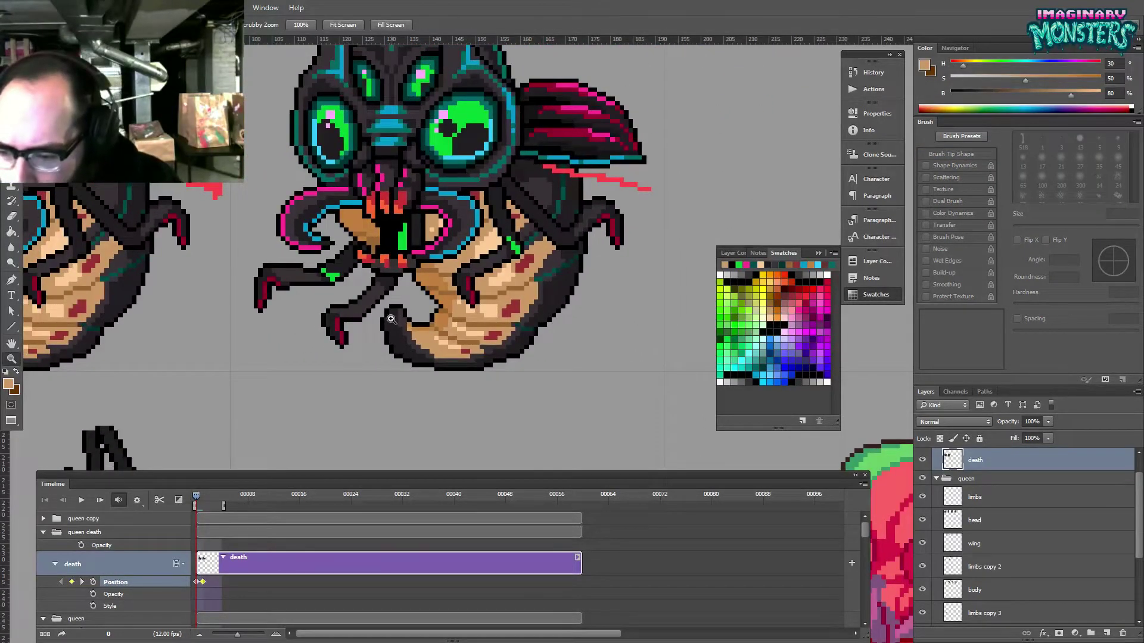
pyautogui.moveTo(382, 218); pyautogui.dragTo(452, 328)
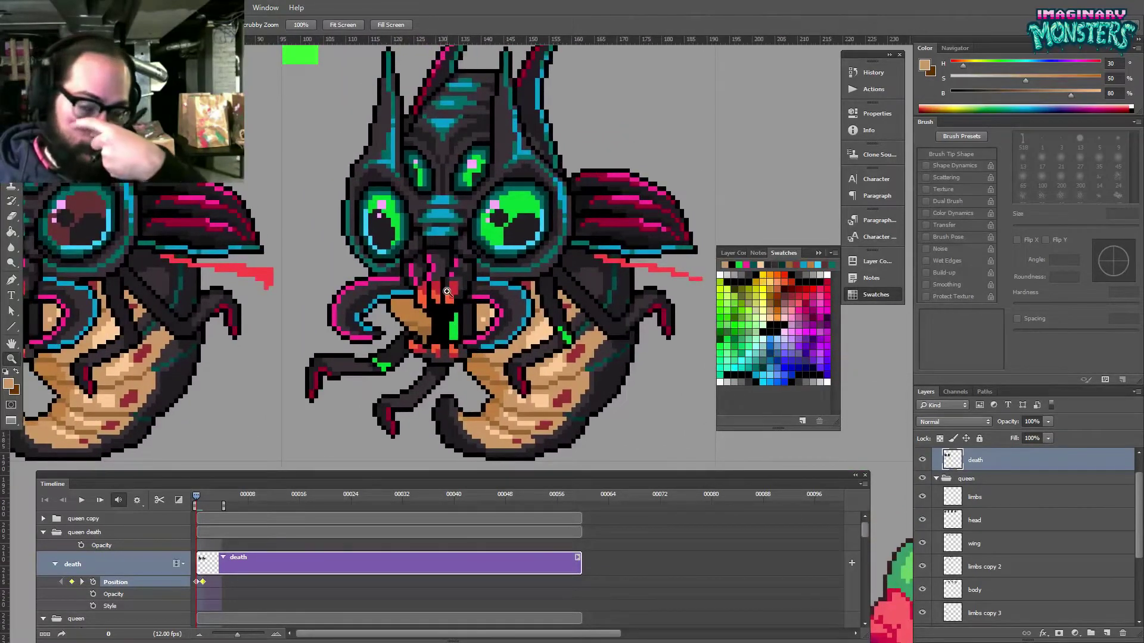
pyautogui.moveTo(279, 348); pyautogui.dragTo(475, 410)
pyautogui.moveTo(481, 89); pyautogui.dragTo(450, 198)
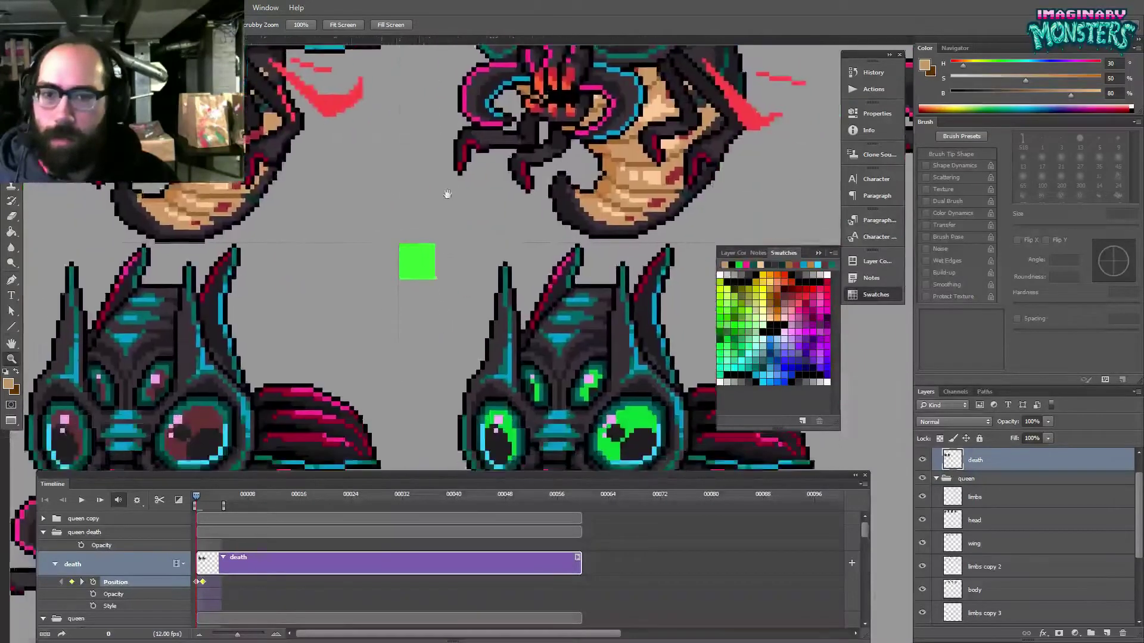
pyautogui.moveTo(445, 352); pyautogui.dragTo(405, 283)
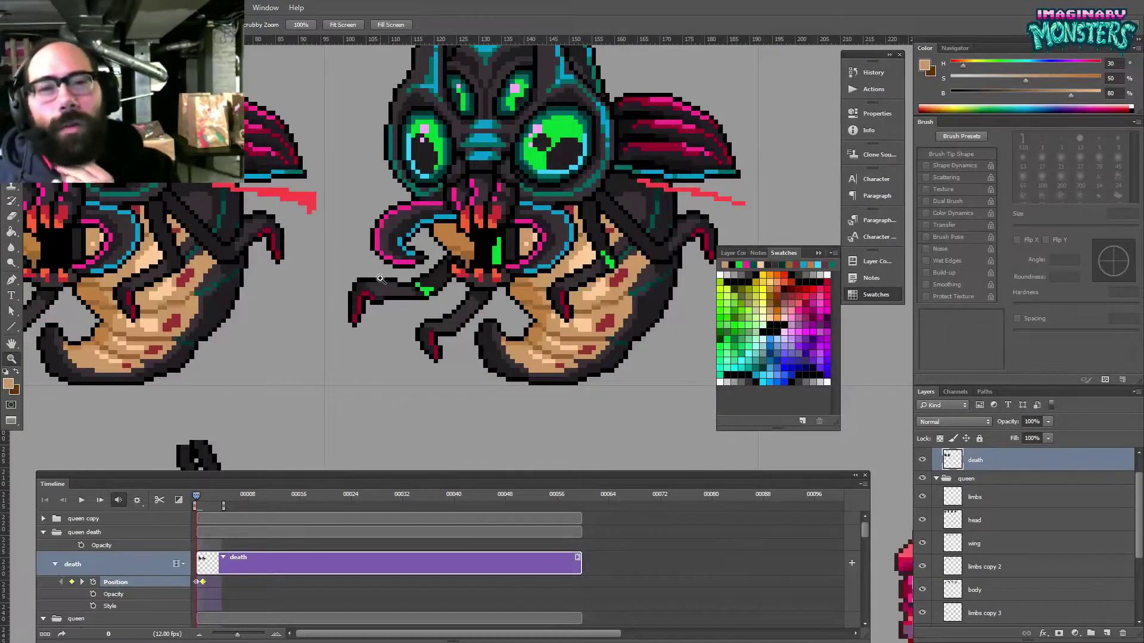
# - Examine the second queen's body beside the first one and scrub the playhead across the opening death frames
pyautogui.moveTo(566, 202); pyautogui.dragTo(552, 238)
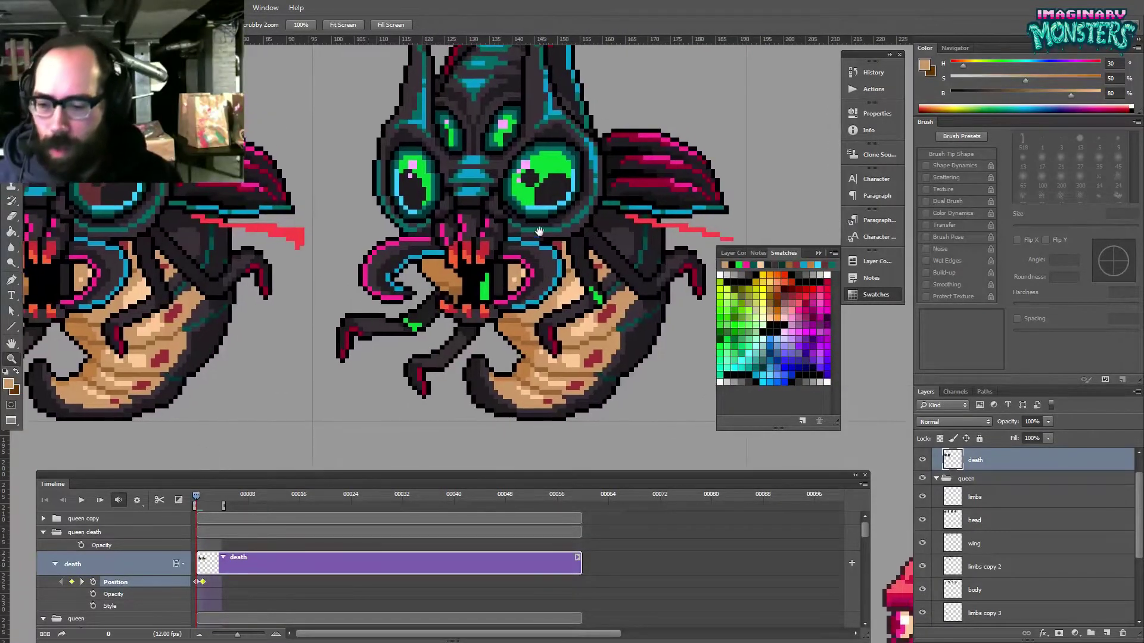
pyautogui.moveTo(564, 293); pyautogui.dragTo(553, 301)
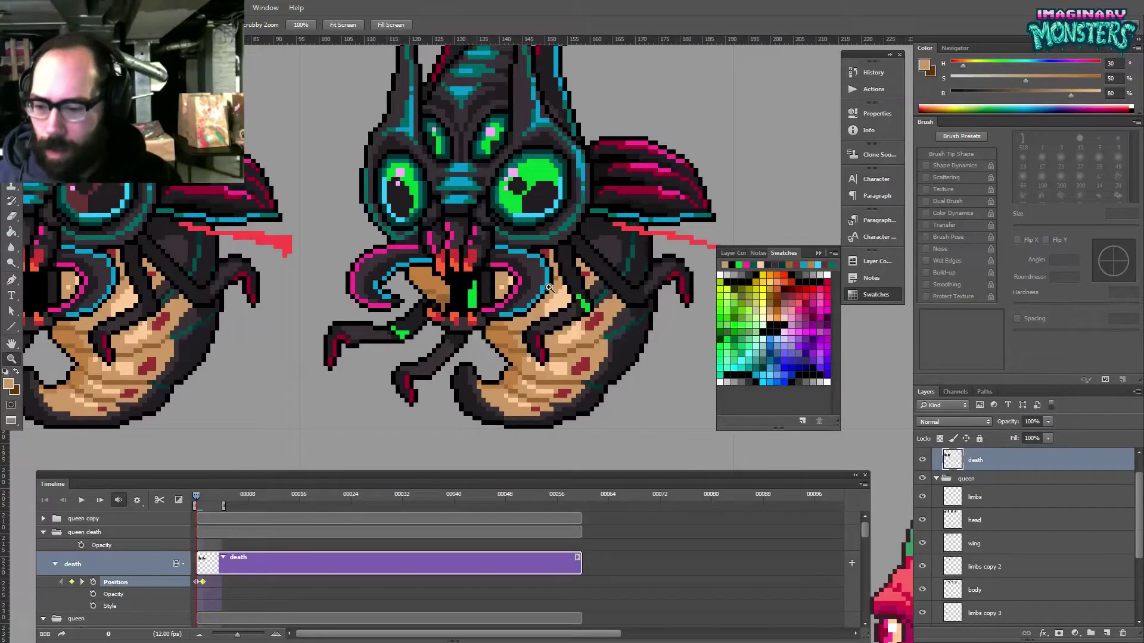
pyautogui.moveTo(530, 258); pyautogui.dragTo(528, 296)
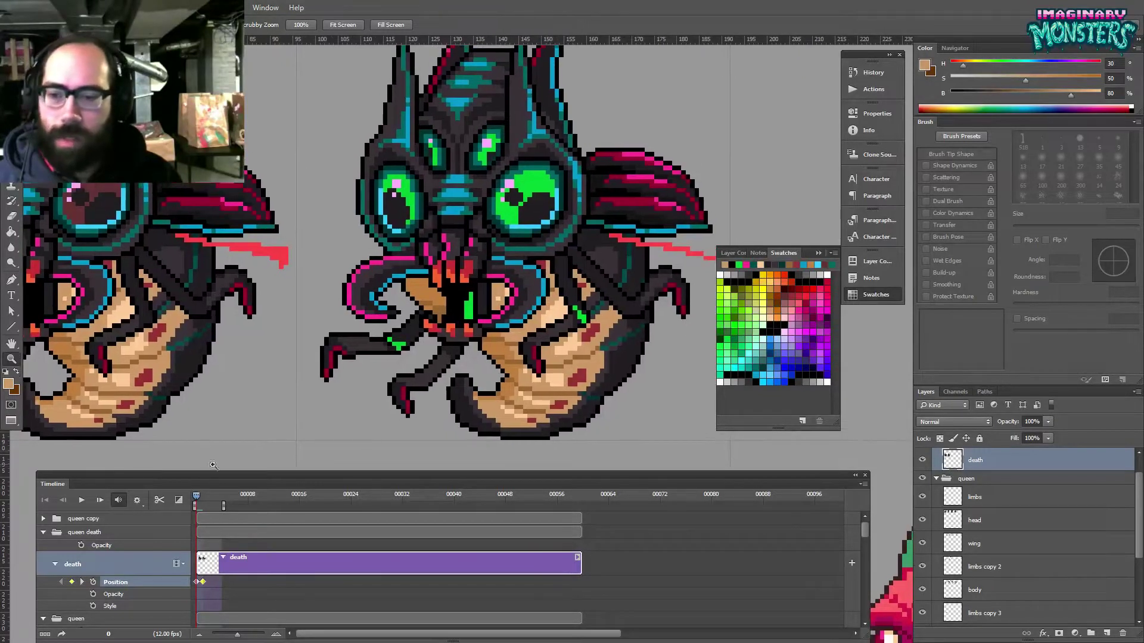
pyautogui.moveTo(198, 498); pyautogui.dragTo(184, 494)
pyautogui.moveTo(231, 373); pyautogui.dragTo(343, 377)
pyautogui.moveTo(199, 499)
pyautogui.mouseDown()
pyautogui.moveTo(209, 501)
pyautogui.moveTo(180, 502)
pyautogui.mouseUp()
pyautogui.moveTo(536, 359); pyautogui.dragTo(359, 302)
# - Touch up the bottom edge of the second queen's abdomen with dark greys sampled from its underside
pyautogui.scroll(1, 448, 359)
pyautogui.press('b')
pyautogui.keyDown('alt'); pyautogui.click(432, 372); pyautogui.keyUp('alt')
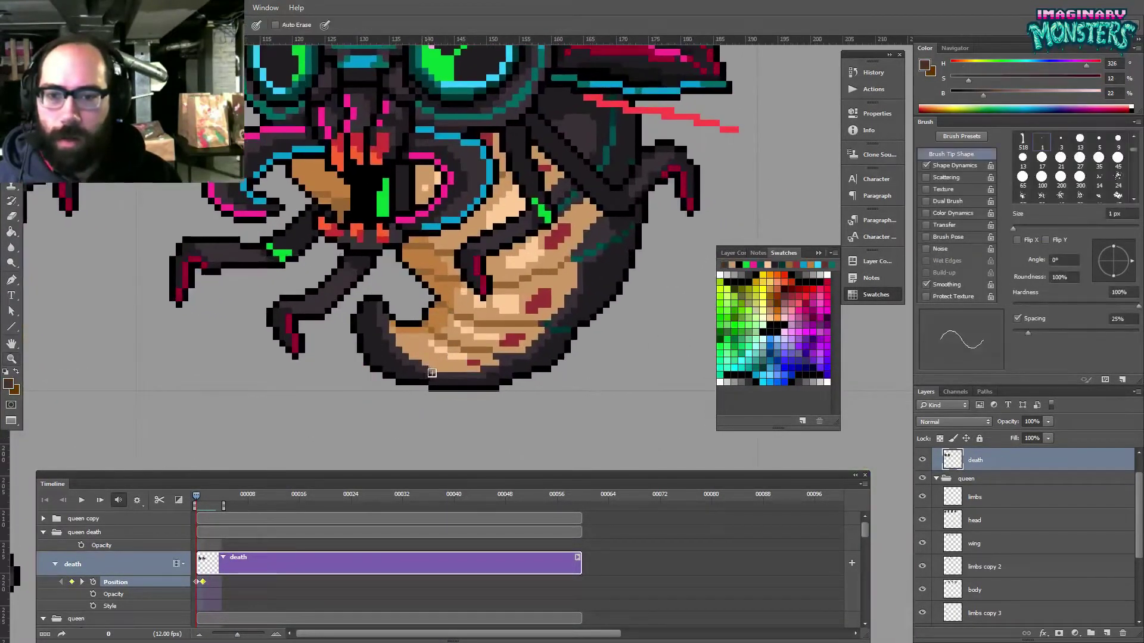
pyautogui.keyDown('alt'); pyautogui.click(423, 377); pyautogui.keyUp('alt')
pyautogui.scroll(1, 464, 340)
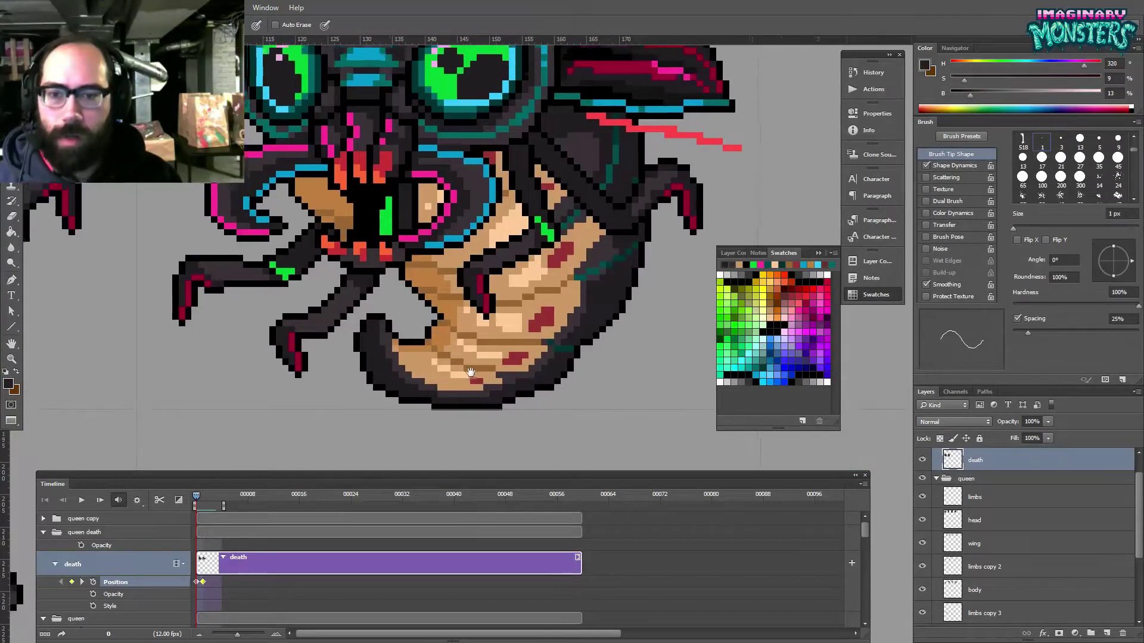
# - Clean up the second queen's back outline below the wing with sampled black and the eraser
pyautogui.press('z')
pyautogui.keyDown('alt'); pyautogui.click(492, 324); pyautogui.keyUp('alt')
pyautogui.keyDown('alt'); pyautogui.click(492, 325); pyautogui.keyUp('alt')
pyautogui.keyDown('alt'); pyautogui.click(493, 324); pyautogui.keyUp('alt')
pyautogui.moveTo(582, 234); pyautogui.dragTo(557, 275)
pyautogui.click(556, 275)
pyautogui.press('b')
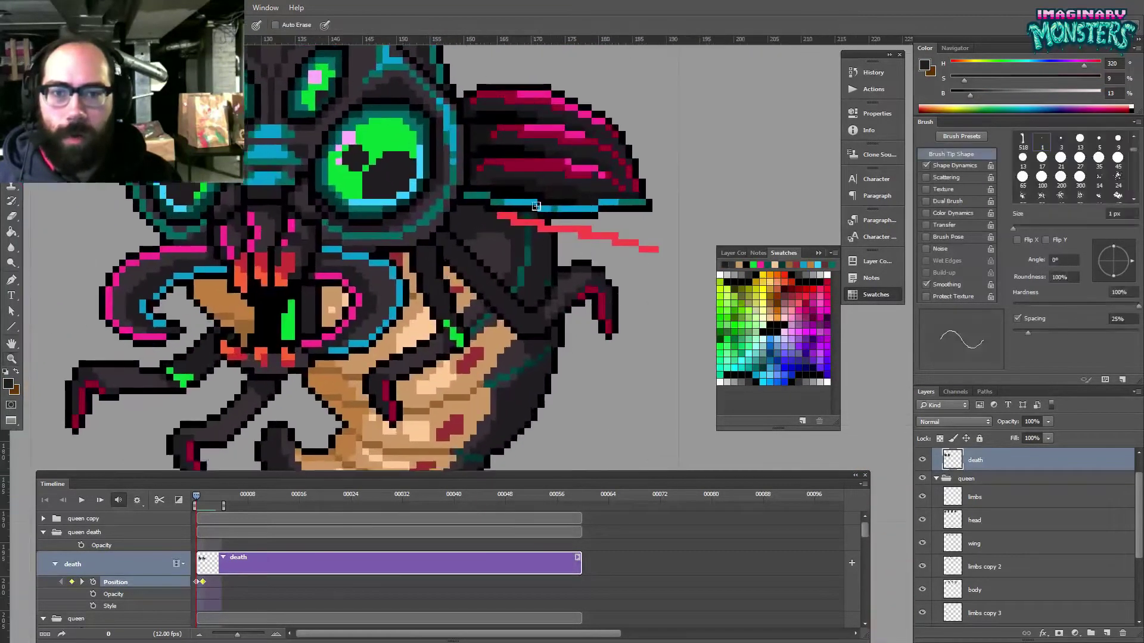
pyautogui.press('e')
pyautogui.press('b')
pyautogui.keyDown('alt'); pyautogui.click(554, 239); pyautogui.keyUp('alt')
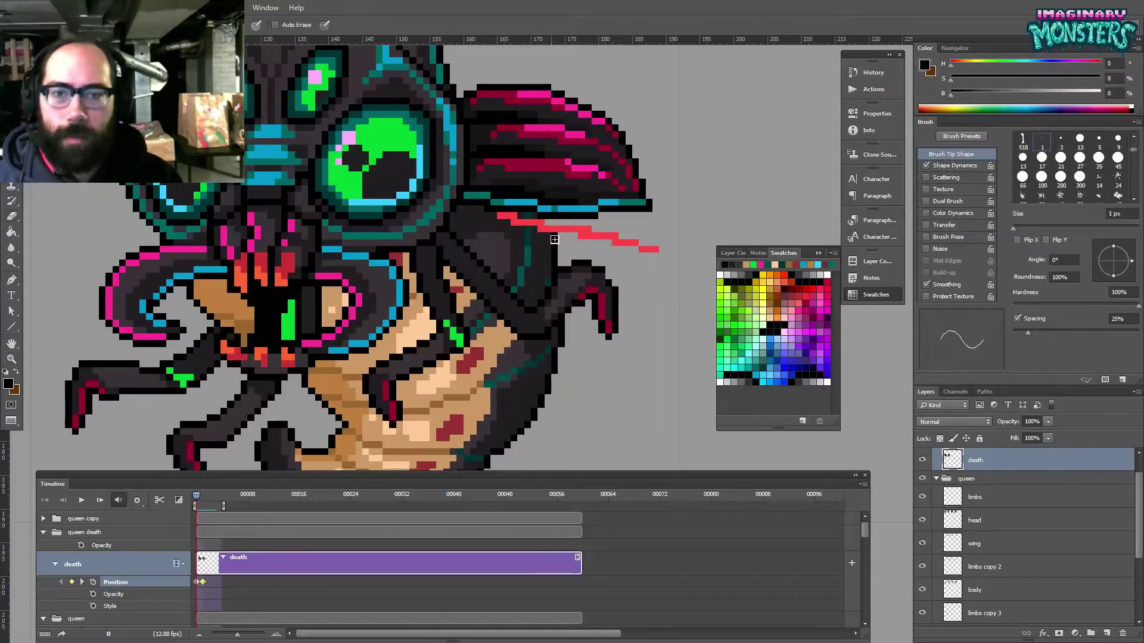
pyautogui.press('e')
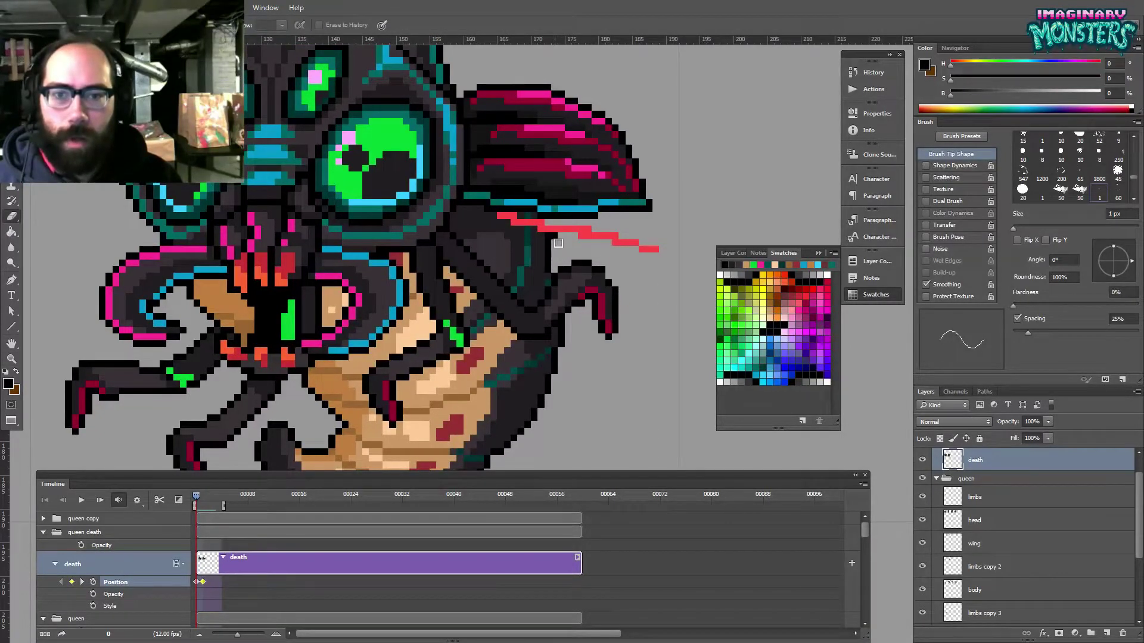
# - Pull the back edge of the second queen's abdomen inward, erasing its outer pixels and redrawing the outline in black
pyautogui.moveTo(557, 288); pyautogui.dragTo(575, 218)
pyautogui.press('b')
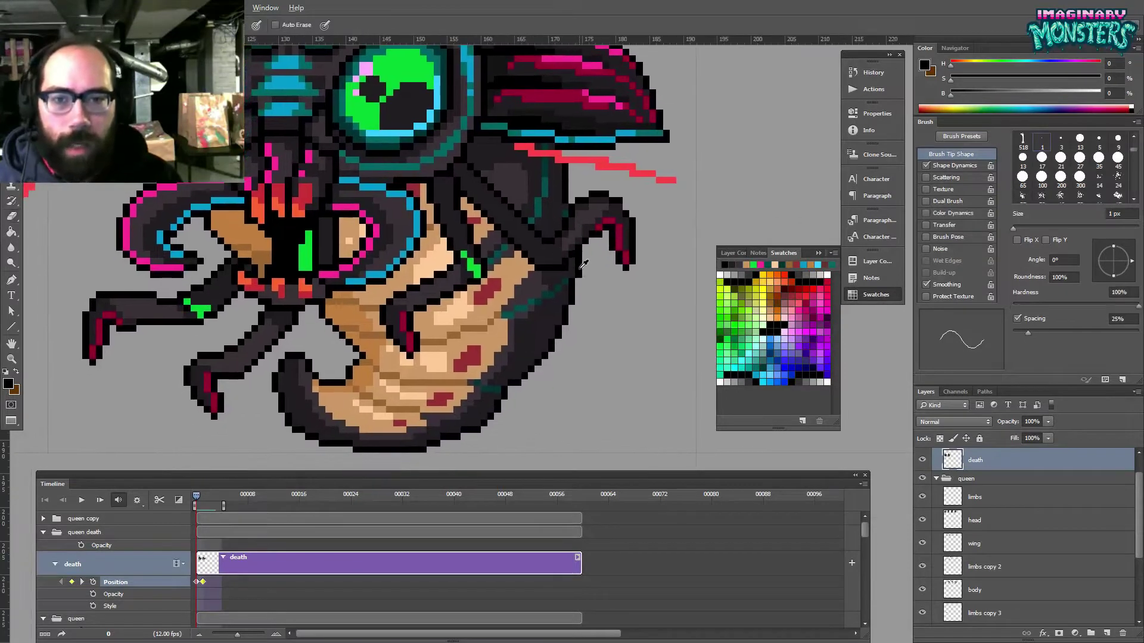
pyautogui.press('e')
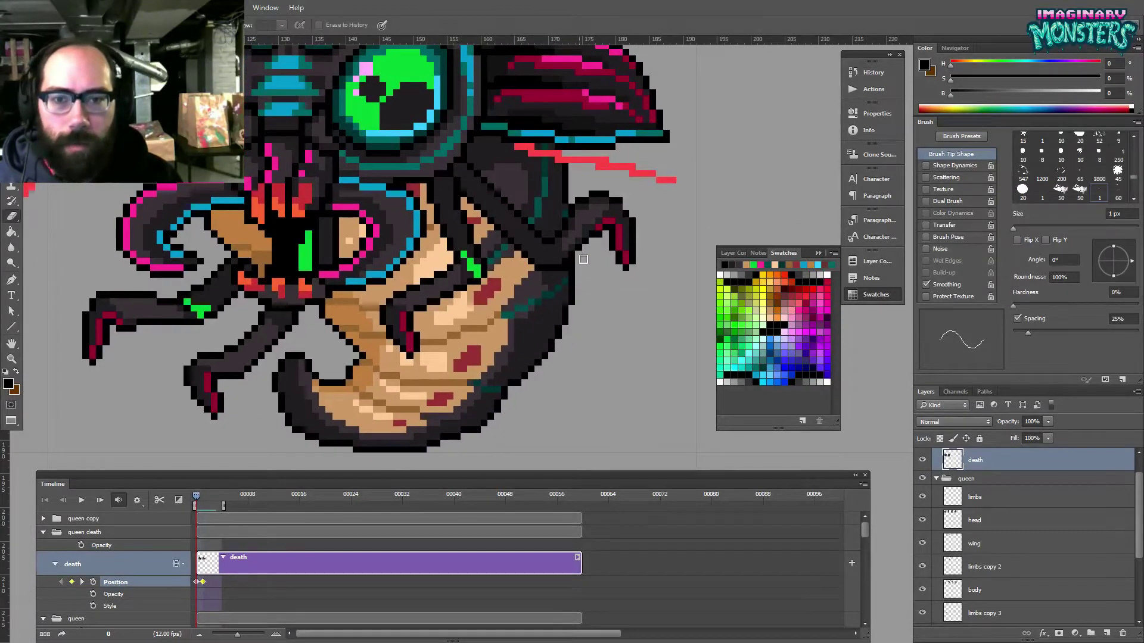
pyautogui.press('b')
pyautogui.press('e')
pyautogui.press('b')
pyautogui.press('e')
pyautogui.press('b')
pyautogui.press('e')
pyautogui.press('b')
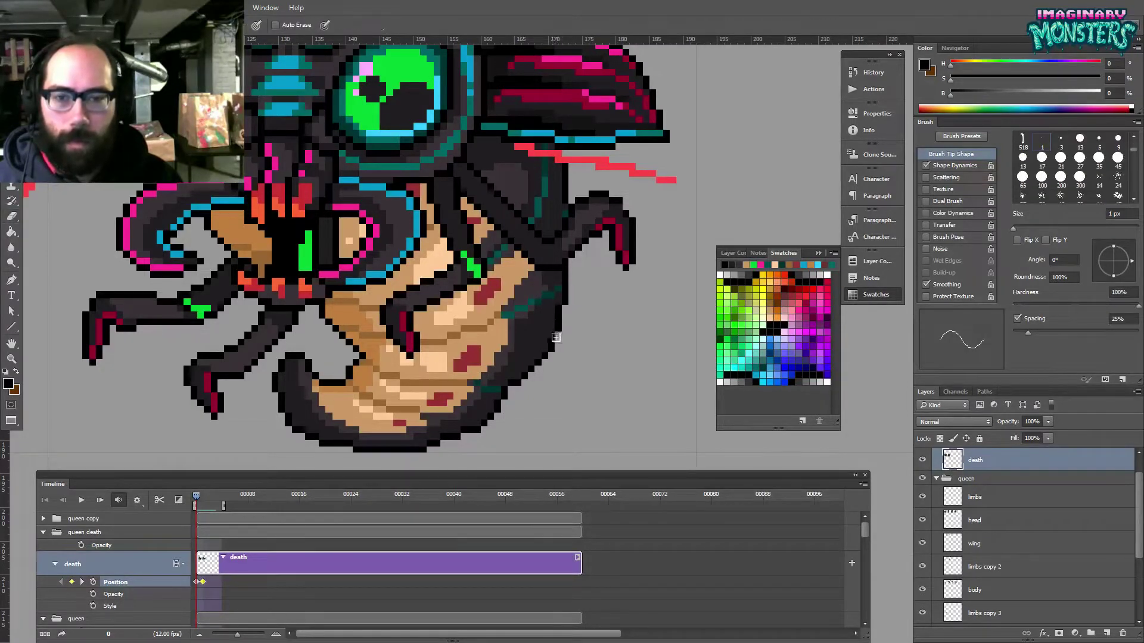
pyautogui.press('e')
pyautogui.press('b')
# - Scrub through the opening death frames to compare the slimmed abdomen with the first queen's
pyautogui.moveTo(553, 385)
pyautogui.mouseDown()
pyautogui.moveTo(584, 393)
pyautogui.moveTo(458, 334)
pyautogui.moveTo(529, 345)
pyautogui.mouseUp()
pyautogui.press('z')
pyautogui.press('b')
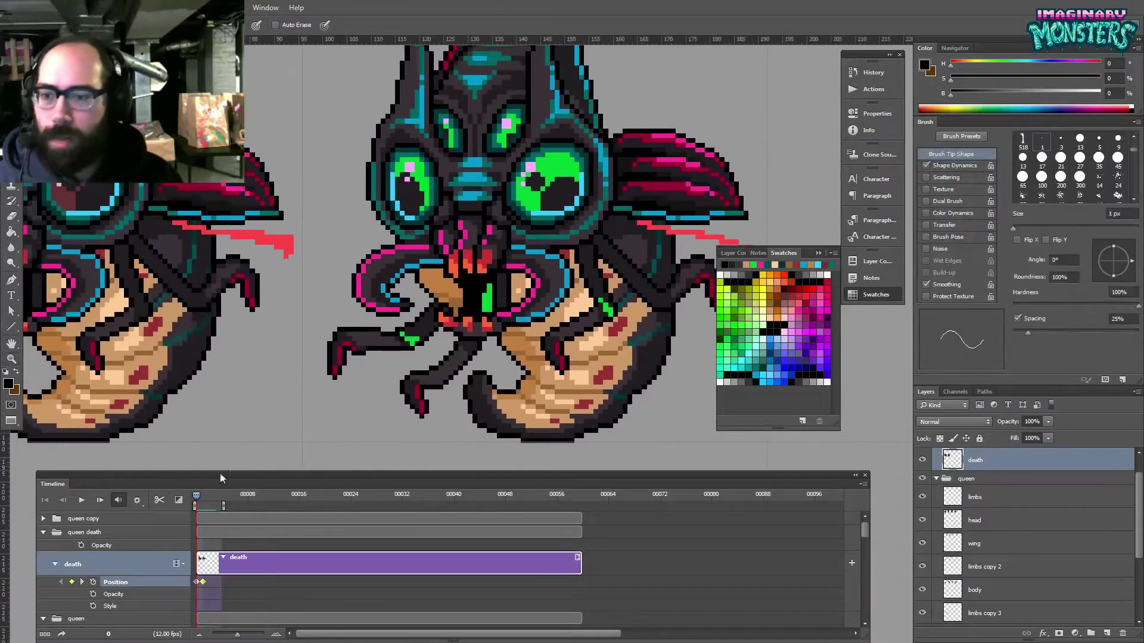
pyautogui.moveTo(210, 418); pyautogui.dragTo(403, 418)
pyautogui.click(202, 494)
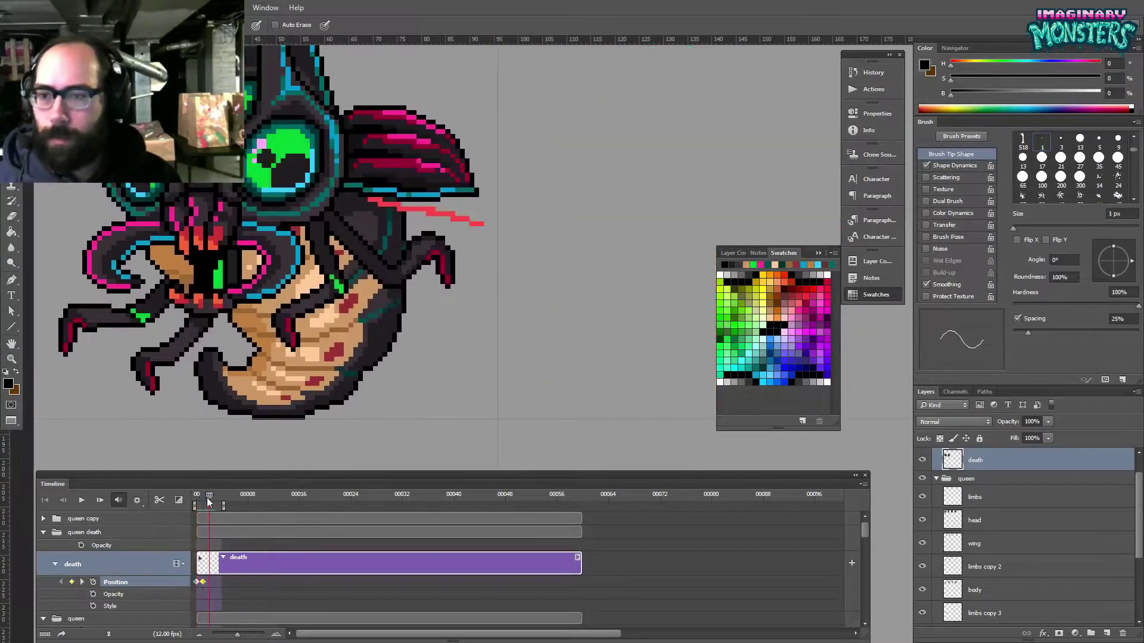
pyautogui.moveTo(205, 499); pyautogui.dragTo(174, 502)
pyautogui.moveTo(626, 251)
pyautogui.mouseDown()
pyautogui.moveTo(381, 265)
pyautogui.moveTo(424, 265)
pyautogui.mouseUp()
# - Examine the second queen's mouth, forelegs and tail up close, check both queens zoomed out, and replay the opening frames
pyautogui.press('e')
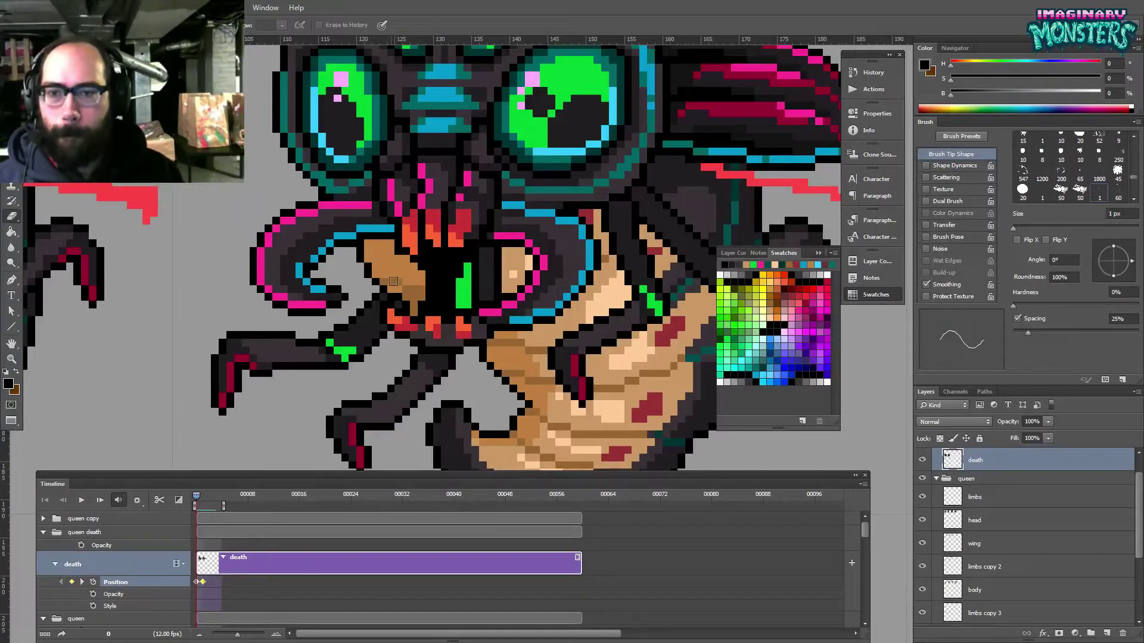
pyautogui.moveTo(465, 260); pyautogui.dragTo(375, 308)
pyautogui.scroll(5, 491, 358)
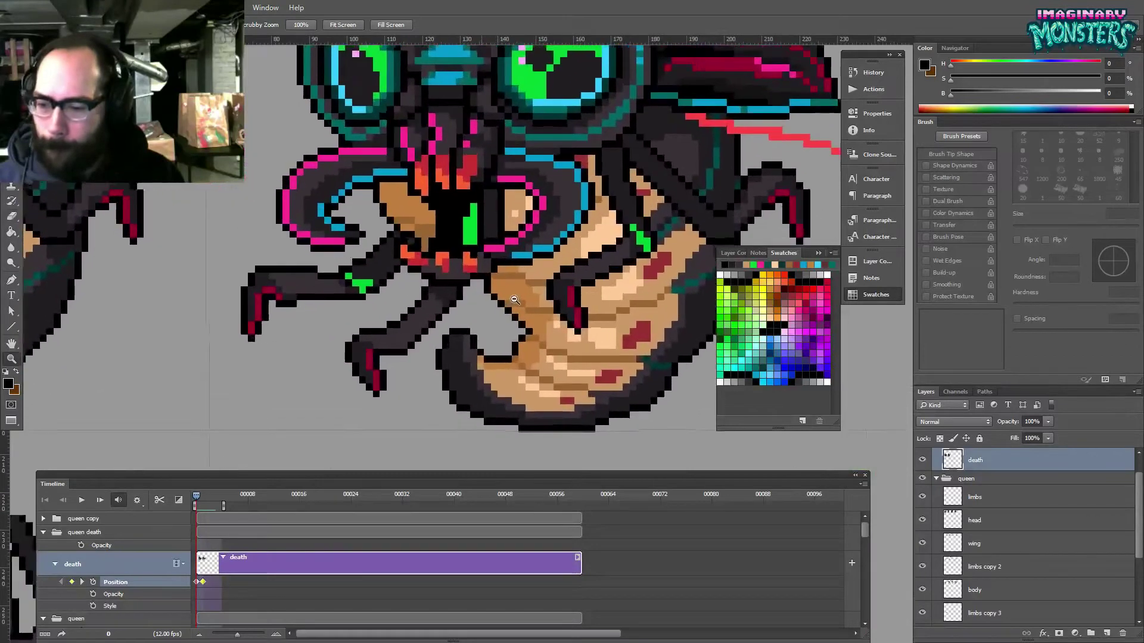
pyautogui.moveTo(541, 280)
pyautogui.mouseDown()
pyautogui.moveTo(490, 264)
pyautogui.moveTo(472, 274)
pyautogui.moveTo(485, 322)
pyautogui.mouseUp()
pyautogui.press('b')
pyautogui.press('e')
pyautogui.moveTo(447, 357); pyautogui.dragTo(464, 366)
pyautogui.press('z')
pyautogui.moveTo(471, 298); pyautogui.dragTo(378, 311)
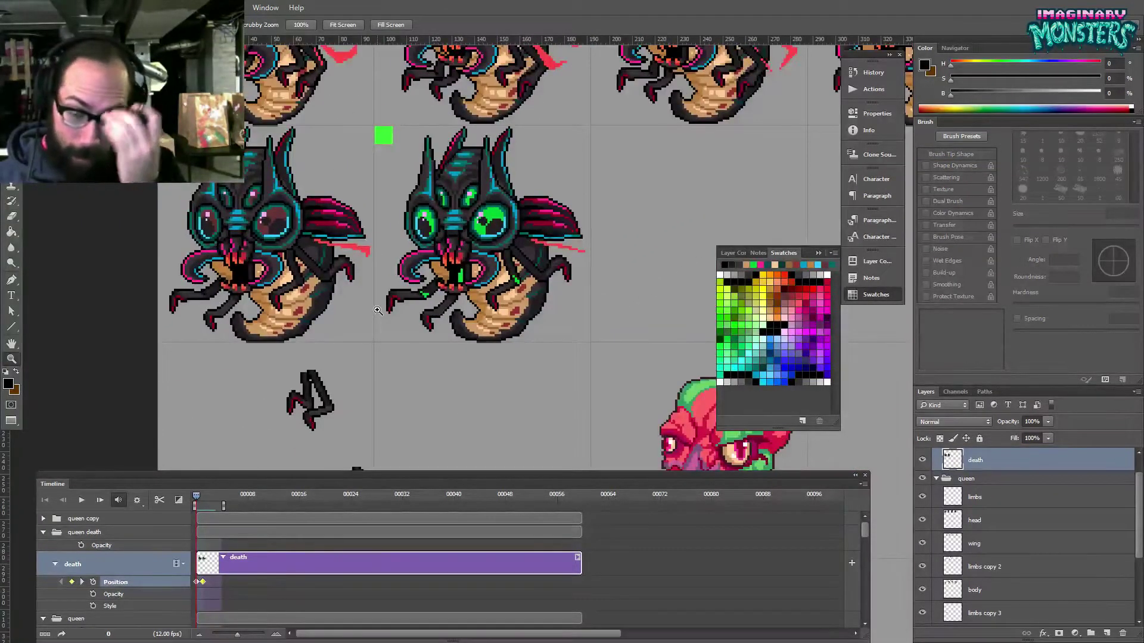
pyautogui.moveTo(482, 277); pyautogui.dragTo(460, 298)
pyautogui.keyDown('alt'); pyautogui.click(499, 293); pyautogui.keyUp('alt')
pyautogui.keyDown('alt'); pyautogui.click(499, 293); pyautogui.keyUp('alt')
pyautogui.keyDown('alt'); pyautogui.click(500, 293); pyautogui.keyUp('alt')
pyautogui.moveTo(196, 495); pyautogui.dragTo(155, 510)
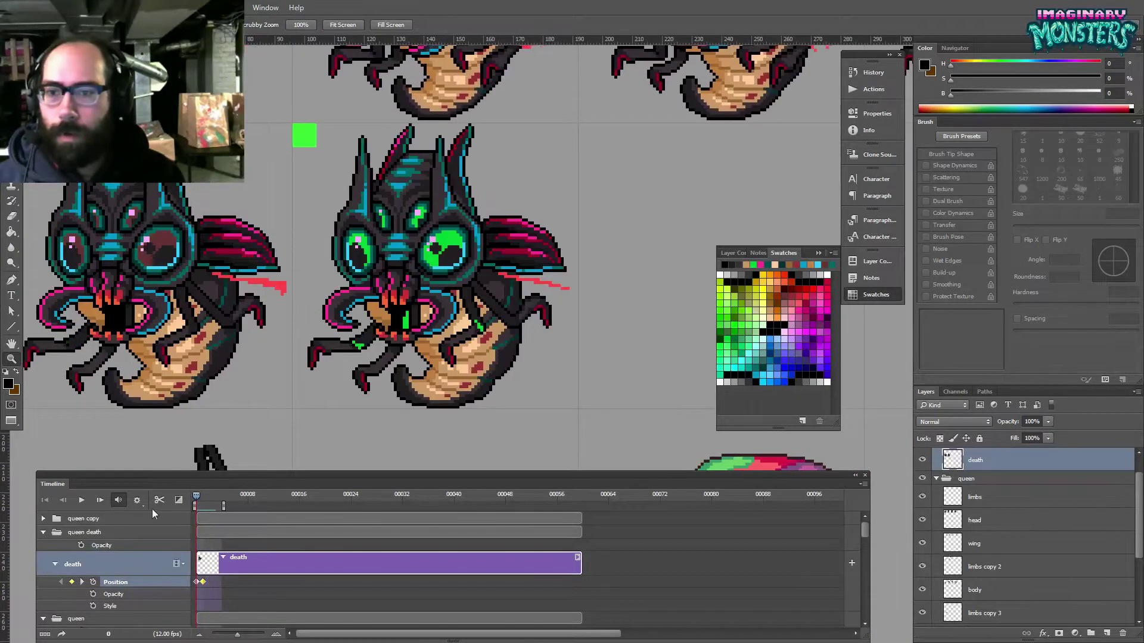
pyautogui.moveTo(435, 369); pyautogui.dragTo(449, 362)
# - Shift the claw tip of the second queen's outer foreleg slightly outward and patch it with sampled black, dark grey and crimson
pyautogui.moveTo(365, 342); pyautogui.dragTo(440, 310)
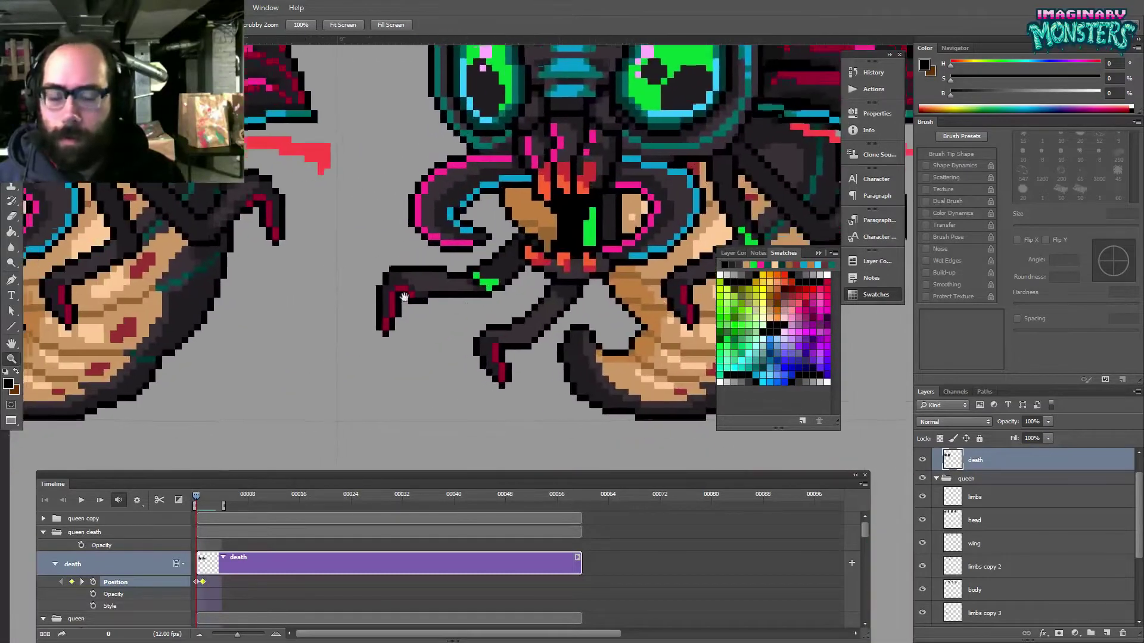
pyautogui.press('l')
pyautogui.press('b')
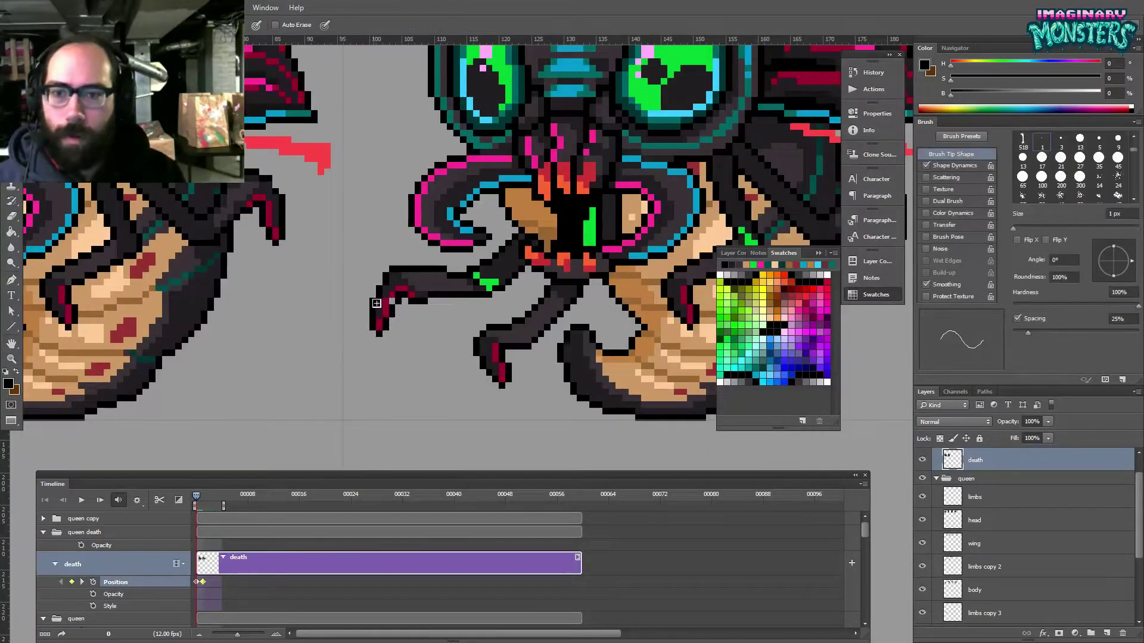
pyautogui.keyDown('alt'); pyautogui.click(381, 300); pyautogui.keyUp('alt')
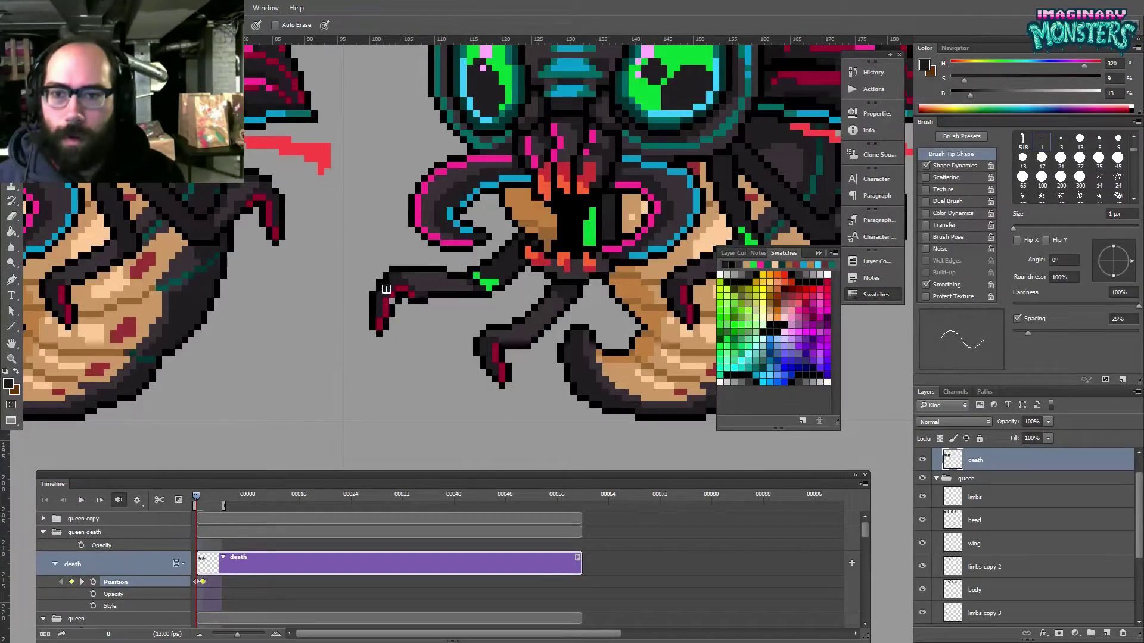
pyautogui.keyDown('alt'); pyautogui.click(394, 298); pyautogui.keyUp('alt')
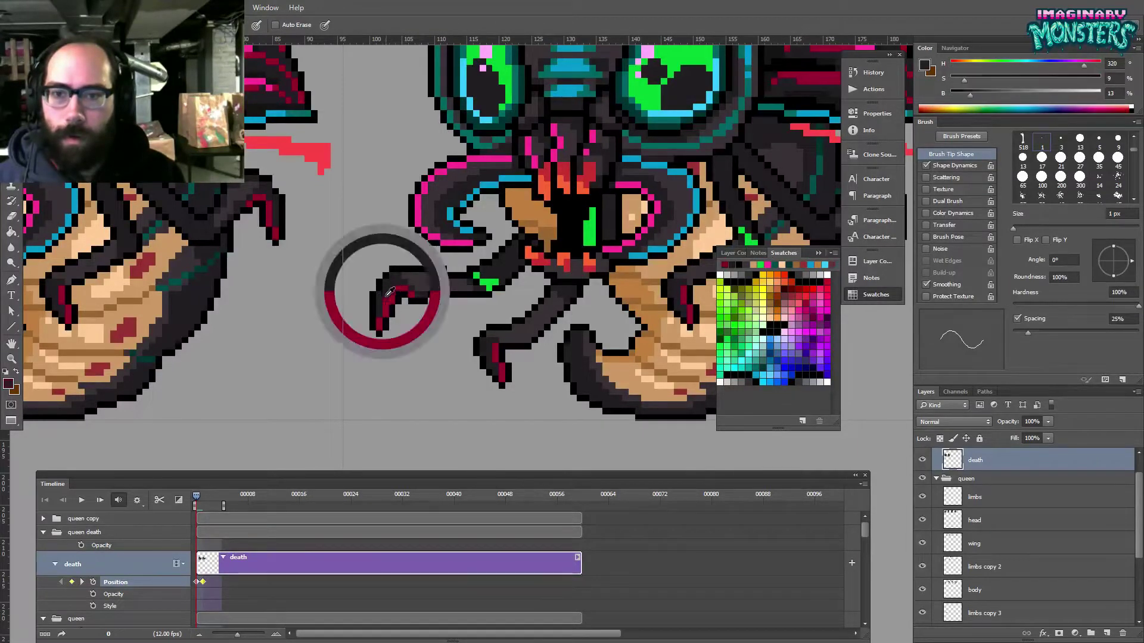
# - Lasso the claw tip of the second queen's lower foreleg, nudge it one pixel left, and repair the joint with sampled crimson
pyautogui.moveTo(486, 316); pyautogui.dragTo(409, 279)
pyautogui.press('l')
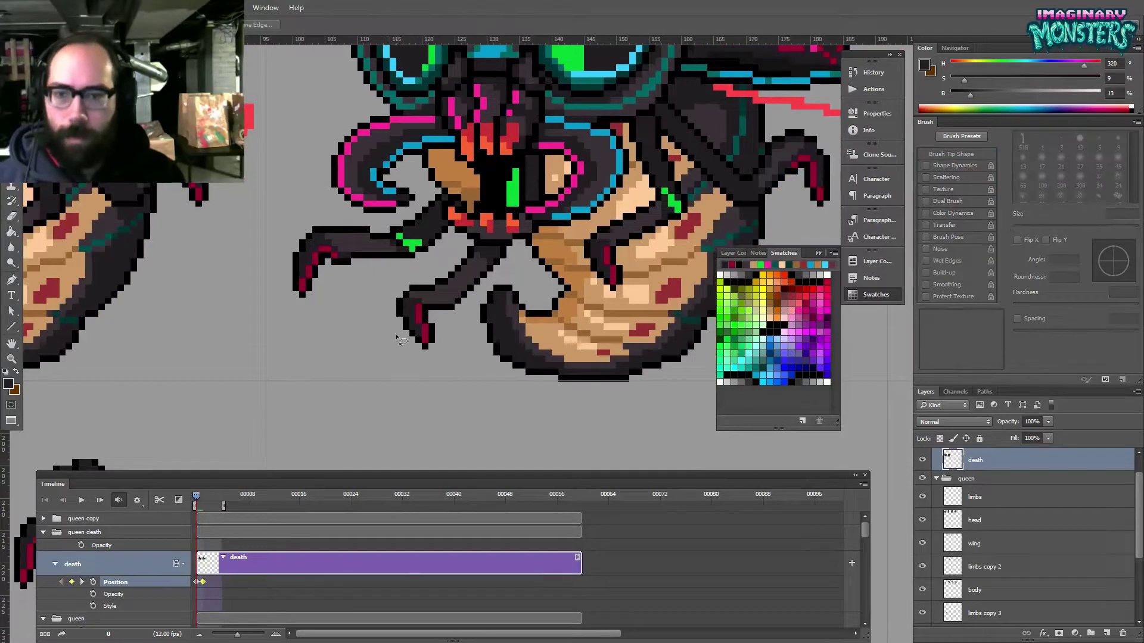
pyautogui.moveTo(437, 323)
pyautogui.mouseDown()
pyautogui.moveTo(445, 351)
pyautogui.moveTo(405, 363)
pyautogui.mouseUp()
pyautogui.press('v')
pyautogui.press('Left')
pyautogui.press('e')
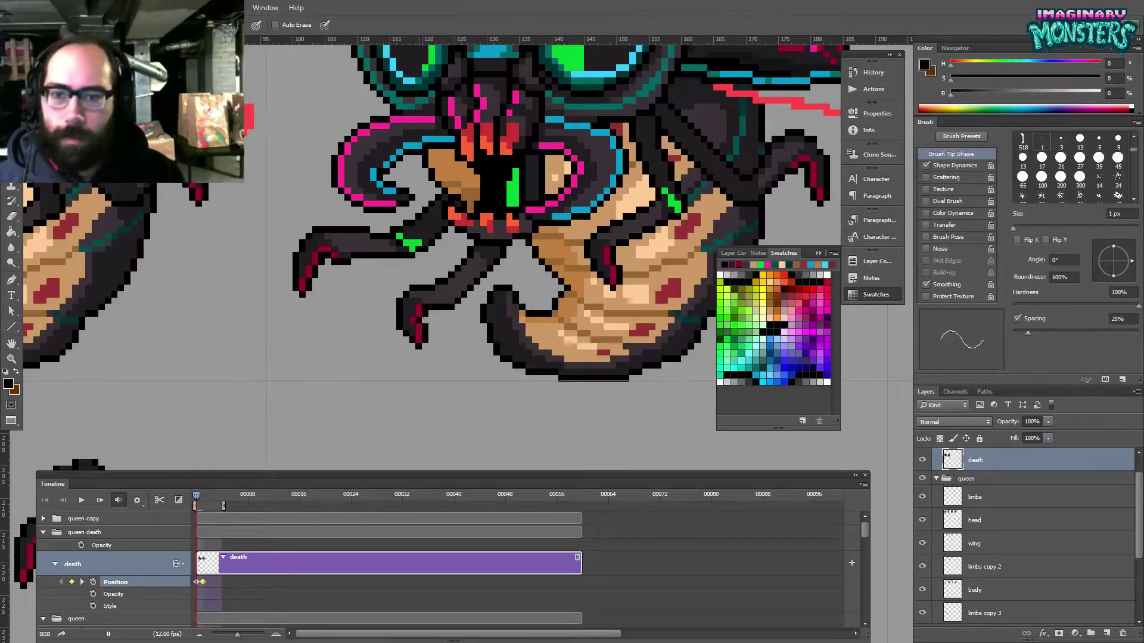
pyautogui.press('b')
pyautogui.keyDown('alt'); pyautogui.click(417, 305); pyautogui.keyUp('alt')
pyautogui.click(413, 315)
pyautogui.moveTo(487, 307); pyautogui.dragTo(475, 317)
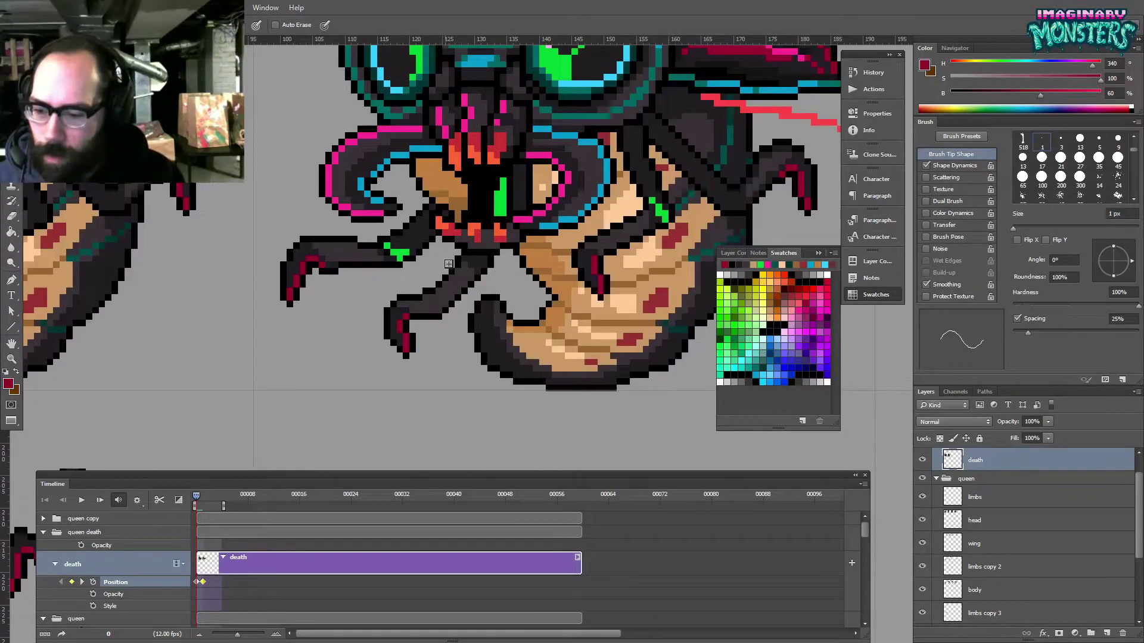
# - Compare the rear claws of the two queens and sample the black outline colour from the first queen's claw
pyautogui.moveTo(445, 260); pyautogui.dragTo(357, 255)
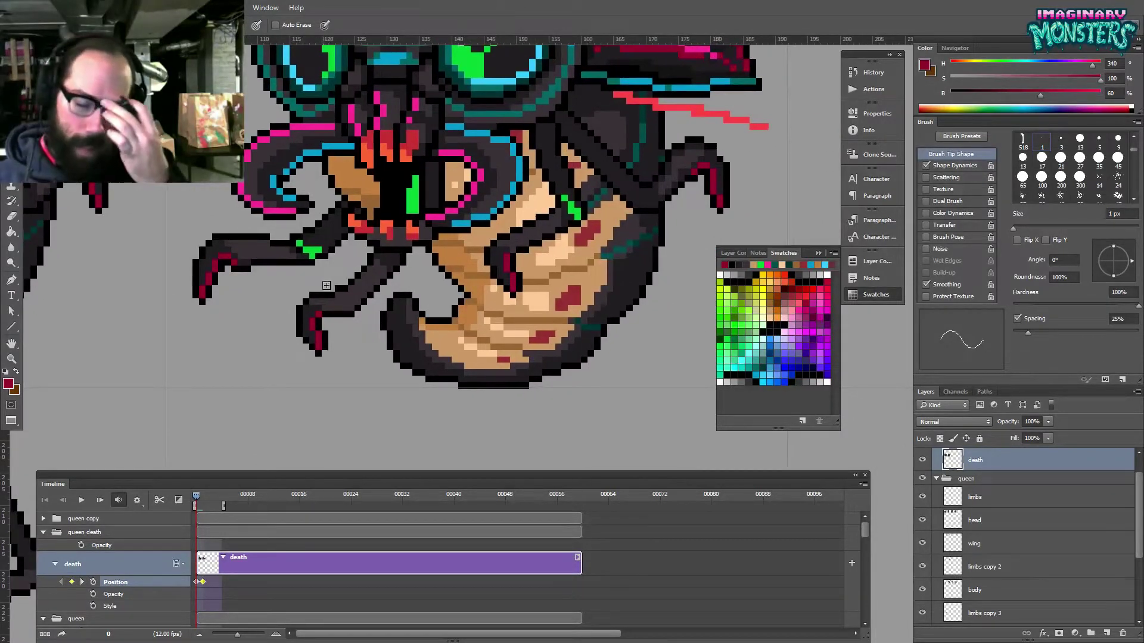
pyautogui.moveTo(684, 289)
pyautogui.mouseDown()
pyautogui.moveTo(512, 288)
pyautogui.moveTo(474, 334)
pyautogui.mouseUp()
pyautogui.press('l')
pyautogui.scroll(2, 480, 253)
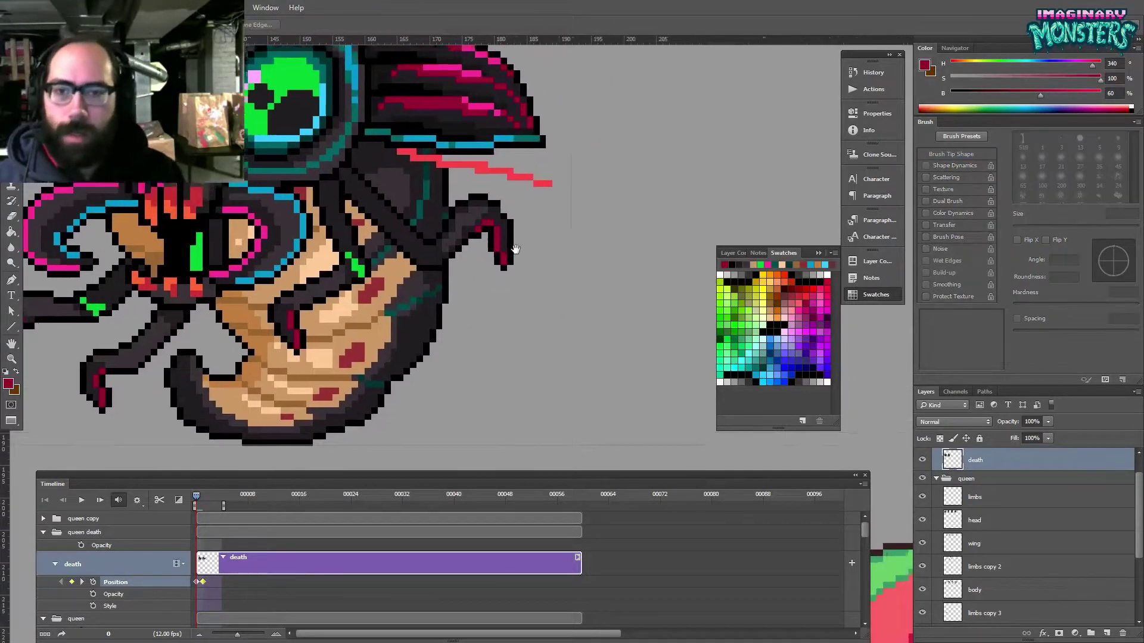
pyautogui.moveTo(425, 252); pyautogui.dragTo(890, 254)
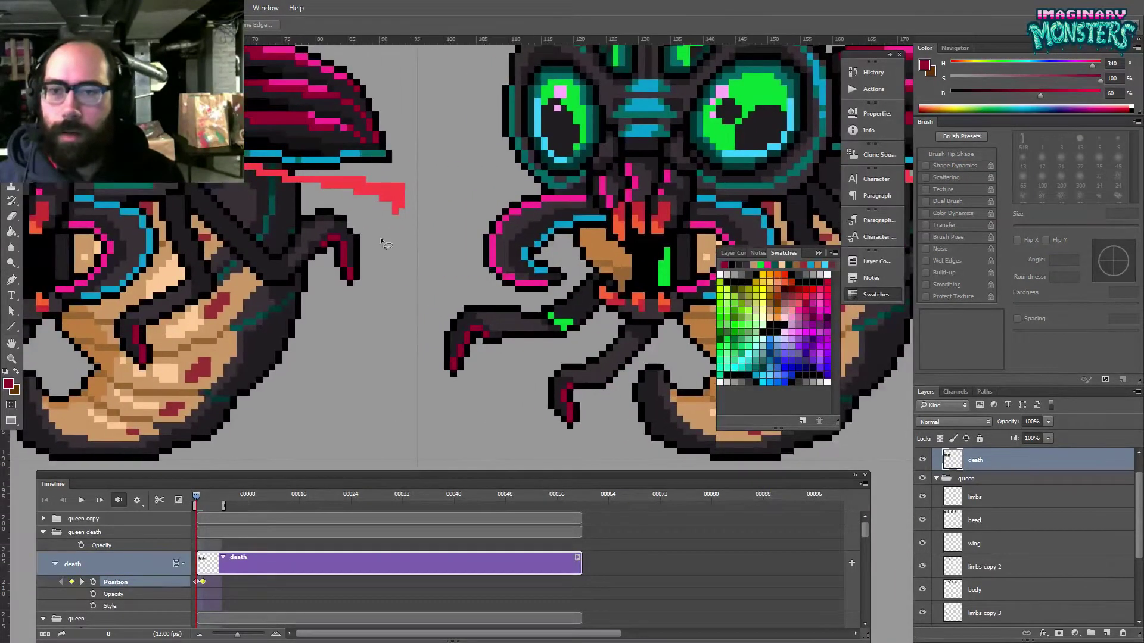
pyautogui.press('b')
pyautogui.keyDown('alt'); pyautogui.click(350, 227); pyautogui.keyUp('alt')
pyautogui.hscroll(8, 354, 235)
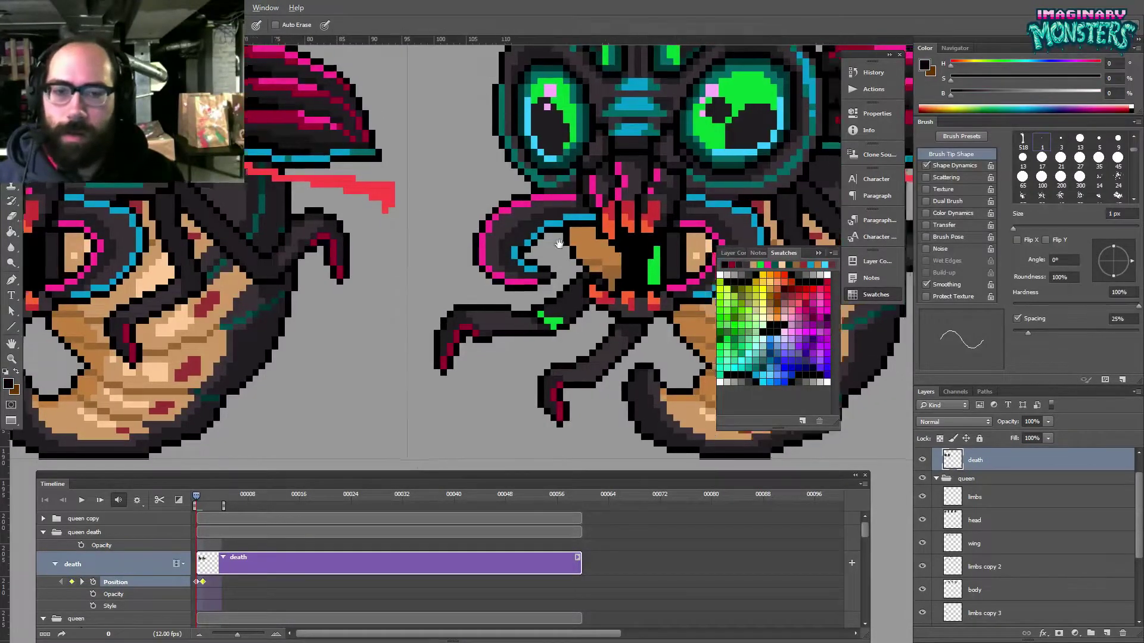
# - Lasso the second queen's rear claw tip, nudge it one pixel right, and fill the gap with sampled crimson and dark grey
pyautogui.press('l')
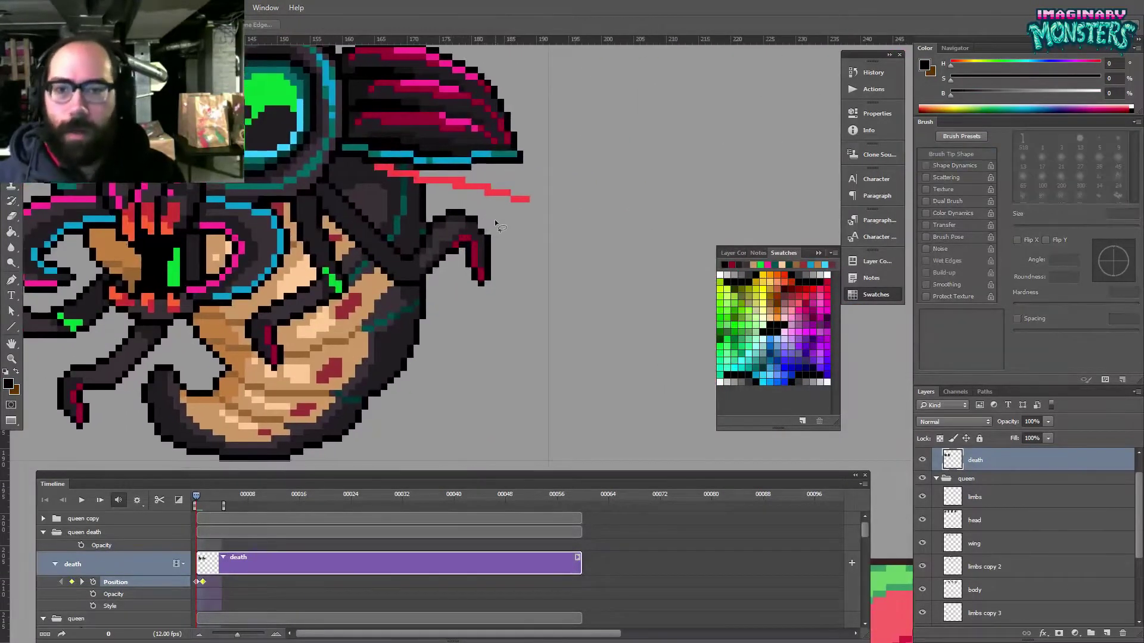
pyautogui.moveTo(490, 312); pyautogui.dragTo(517, 205)
pyautogui.press('v')
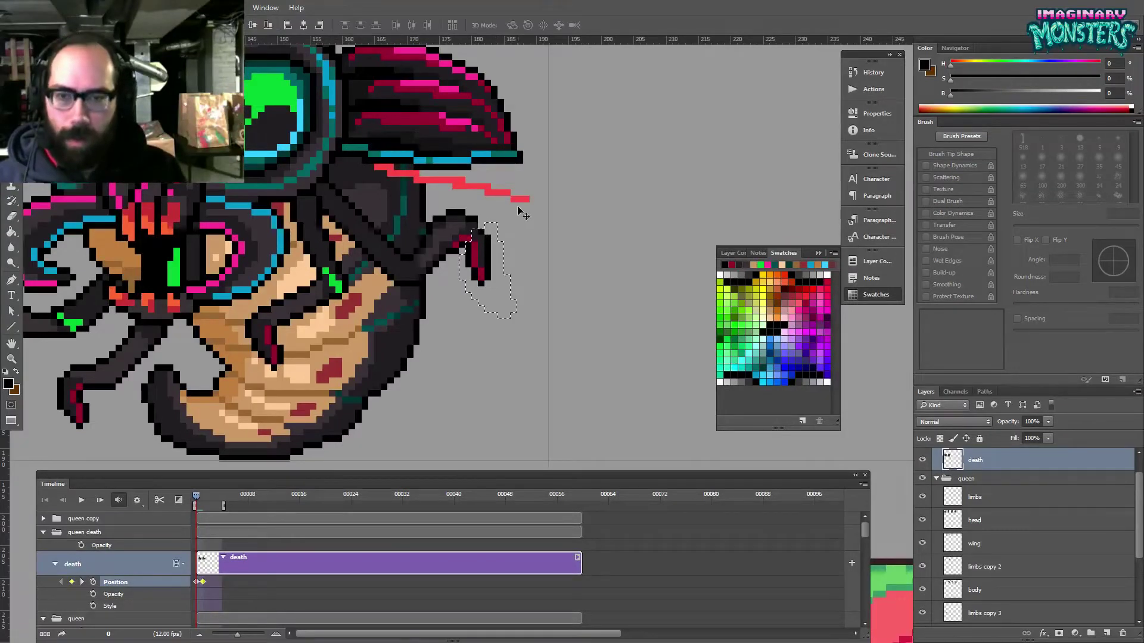
pyautogui.press('Right')
pyautogui.hotkey('ctrl', 'd')
pyautogui.press('b')
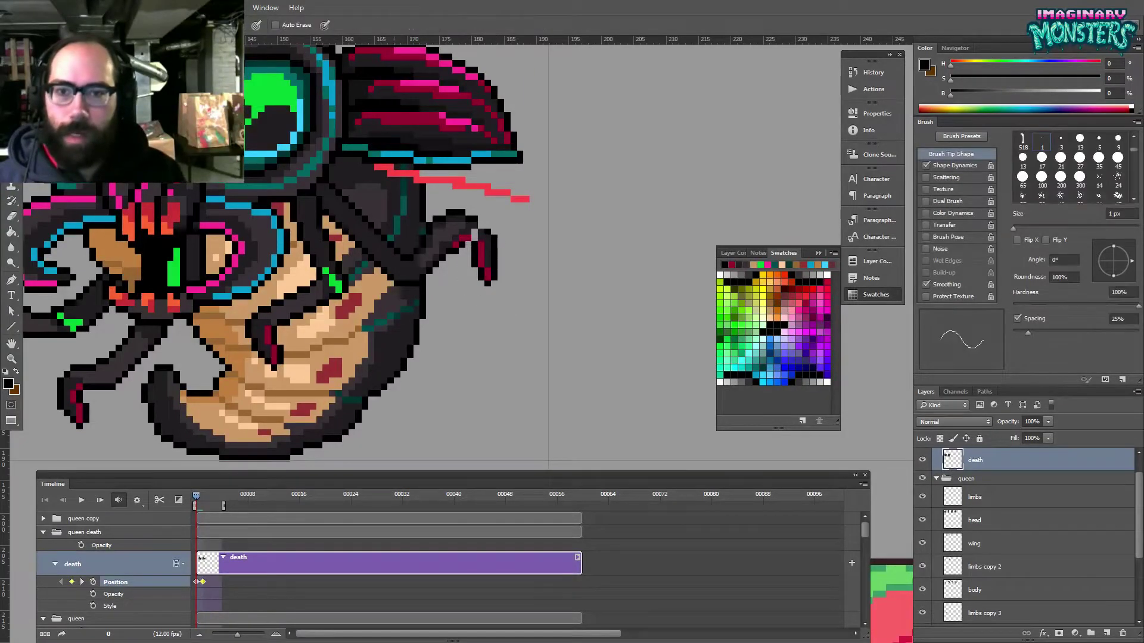
pyautogui.keyDown('alt'); pyautogui.click(481, 245); pyautogui.keyUp('alt')
pyautogui.keyDown('alt'); pyautogui.click(487, 233); pyautogui.keyUp('alt')
pyautogui.moveTo(447, 251); pyautogui.dragTo(461, 249)
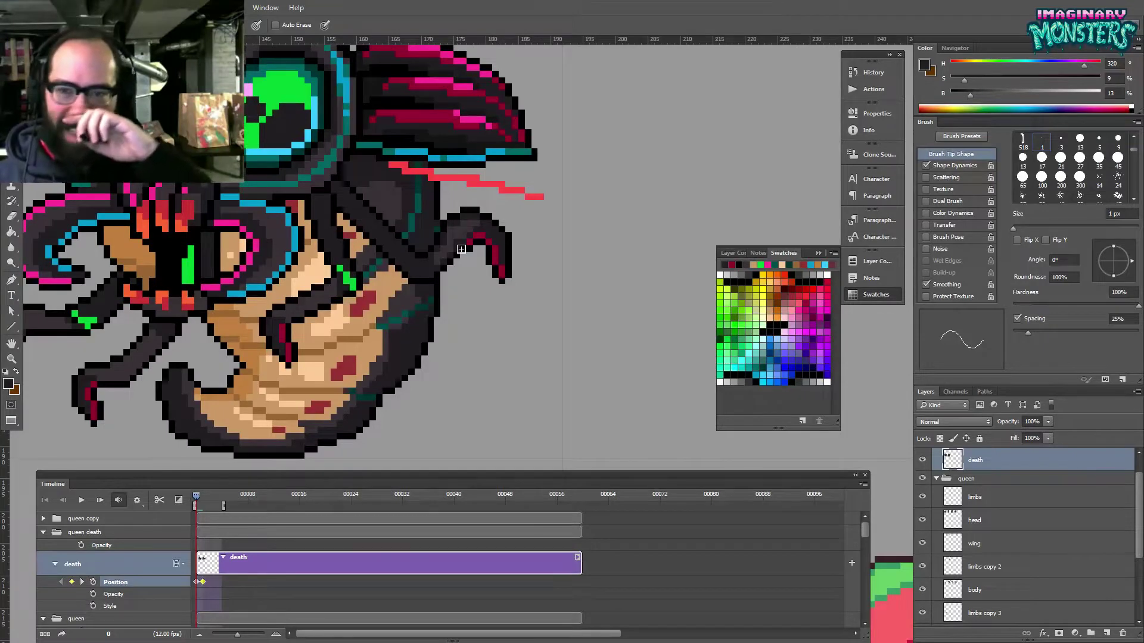
# - Review the second queen's adjusted claws and scrub repeatedly between the opening death frames to check the motion
pyautogui.moveTo(321, 291); pyautogui.dragTo(495, 275)
pyautogui.moveTo(55, 290); pyautogui.dragTo(256, 230)
pyautogui.moveTo(314, 274); pyautogui.dragTo(376, 319)
pyautogui.press('z')
pyautogui.moveTo(589, 239); pyautogui.dragTo(376, 326)
pyautogui.moveTo(198, 498); pyautogui.dragTo(195, 495)
pyautogui.moveTo(238, 377); pyautogui.dragTo(424, 386)
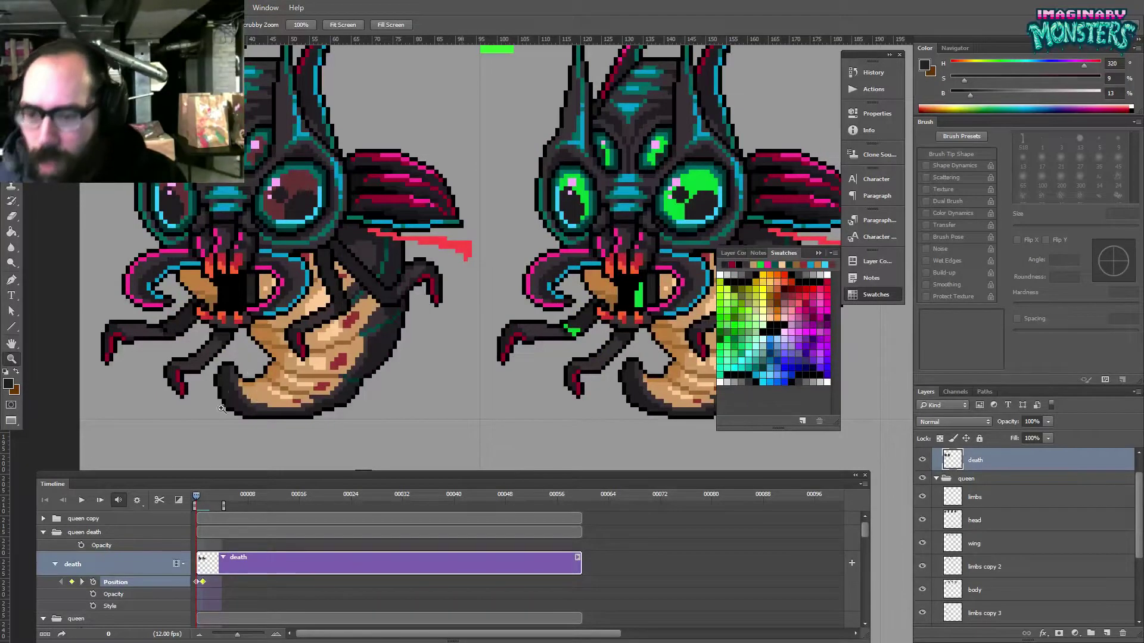
pyautogui.moveTo(198, 494)
pyautogui.mouseDown()
pyautogui.moveTo(208, 500)
pyautogui.moveTo(184, 499)
pyautogui.moveTo(207, 504)
pyautogui.moveTo(192, 504)
pyautogui.mouseUp()
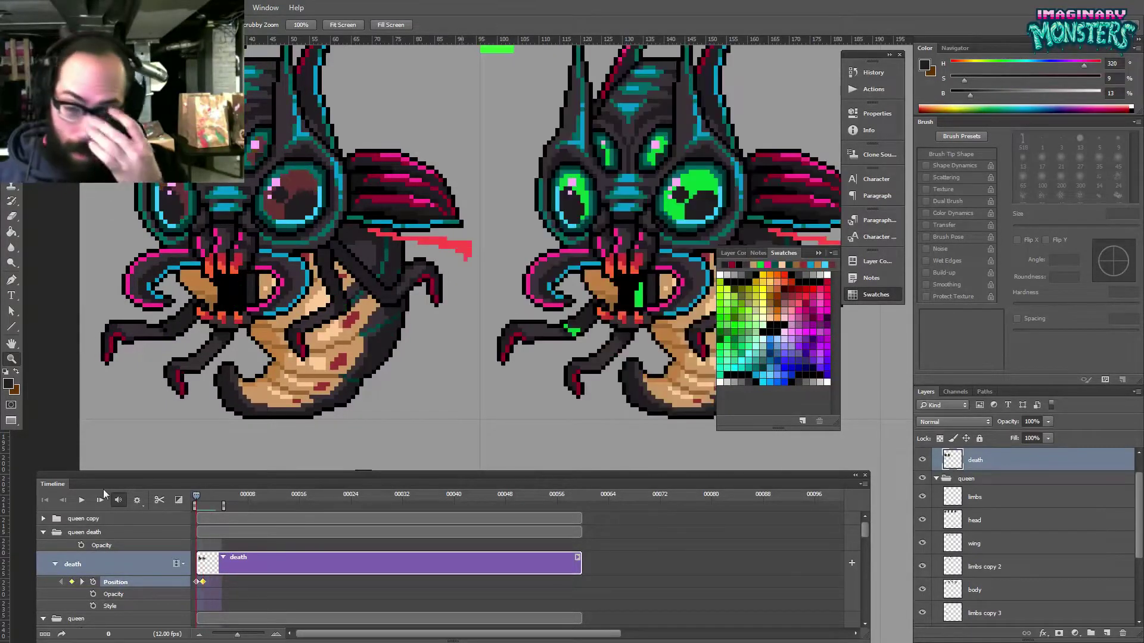
pyautogui.moveTo(529, 267); pyautogui.dragTo(339, 293)
pyautogui.moveTo(404, 253); pyautogui.dragTo(529, 253)
pyautogui.moveTo(200, 494); pyautogui.dragTo(164, 503)
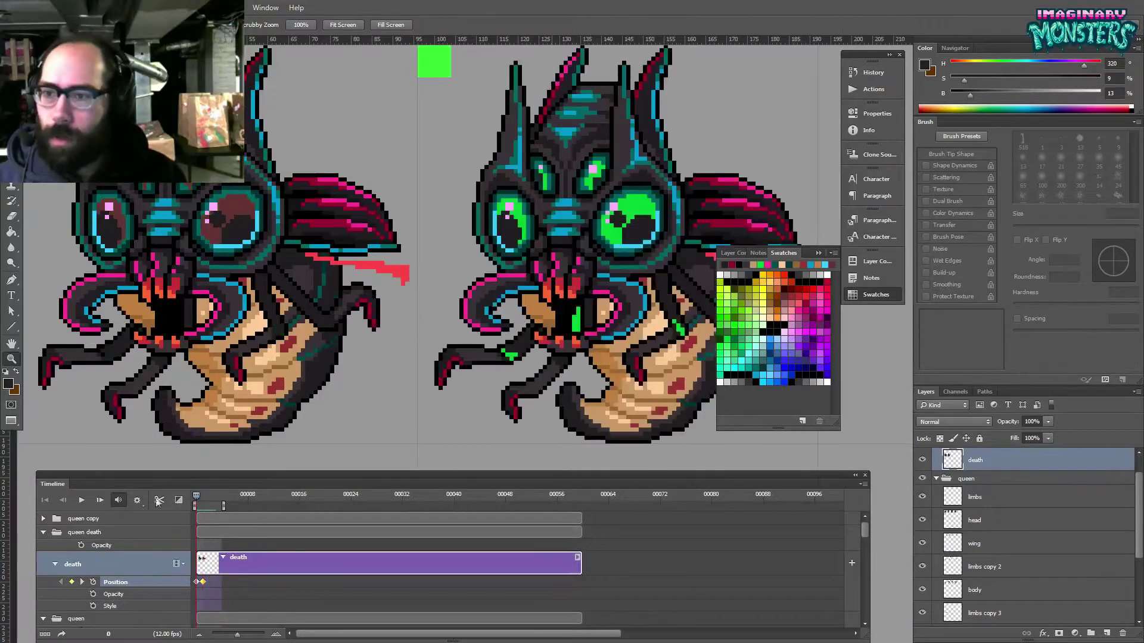
# - Duplicate the second death queen into the empty grid cell beside it as a third frame
pyautogui.moveTo(590, 323); pyautogui.dragTo(380, 318)
pyautogui.moveTo(495, 297); pyautogui.dragTo(331, 321)
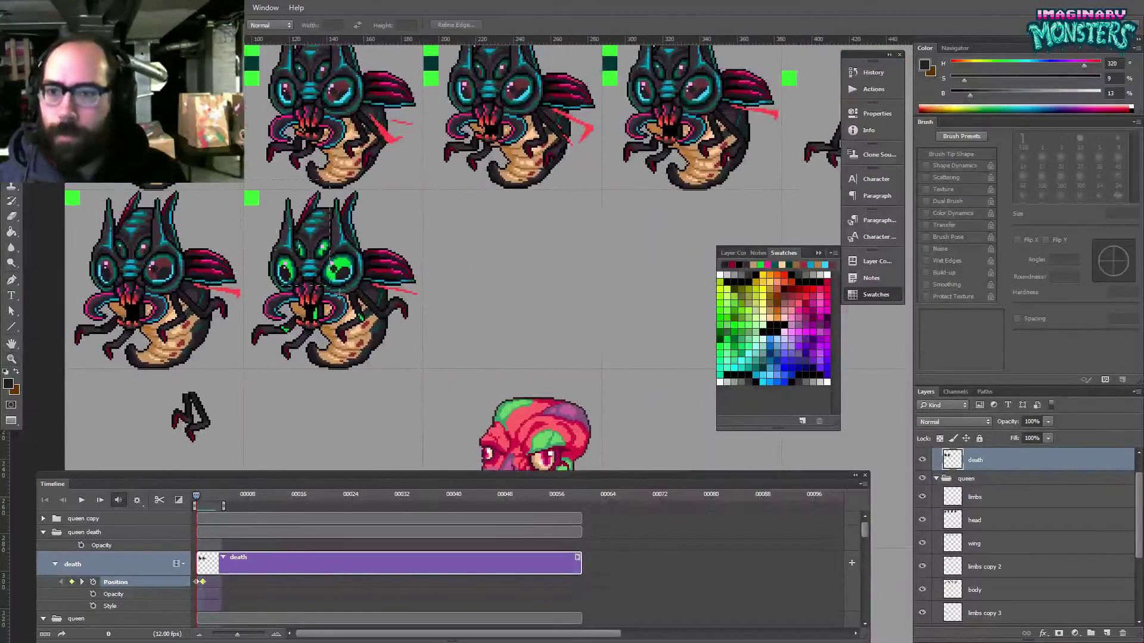
pyautogui.moveTo(457, 387); pyautogui.dragTo(241, 181)
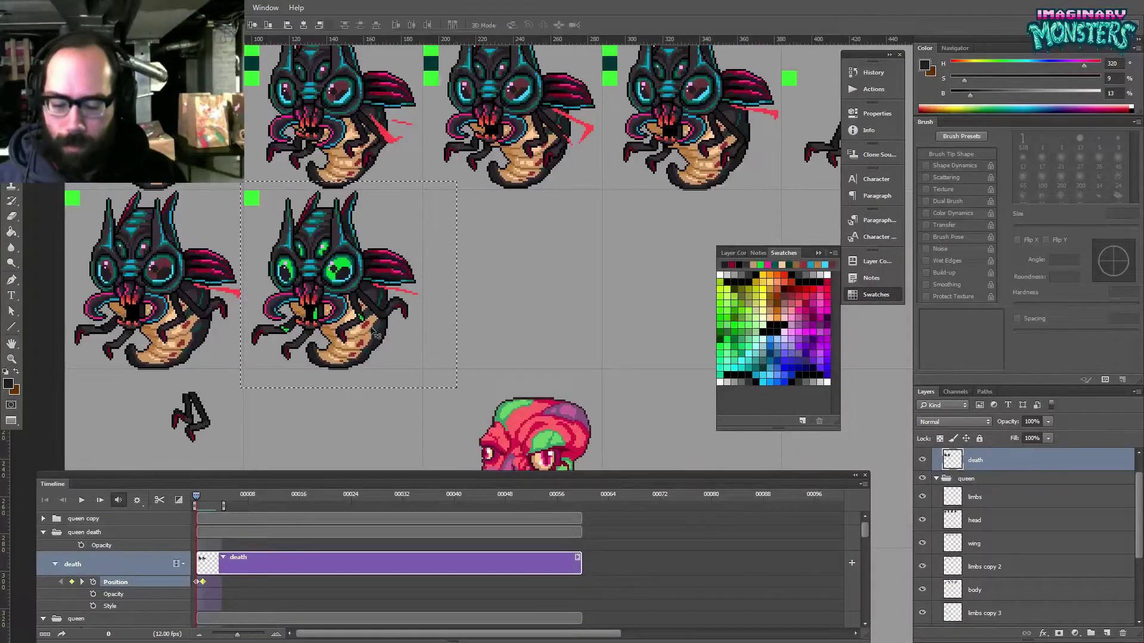
pyautogui.moveTo(371, 327); pyautogui.dragTo(534, 329)
pyautogui.hotkey('ctrl', 'd')
# - Lasso the outer section of the third queen's upper foreleg and shift it slightly left, away from its green joint
pyautogui.moveTo(501, 277); pyautogui.dragTo(538, 189)
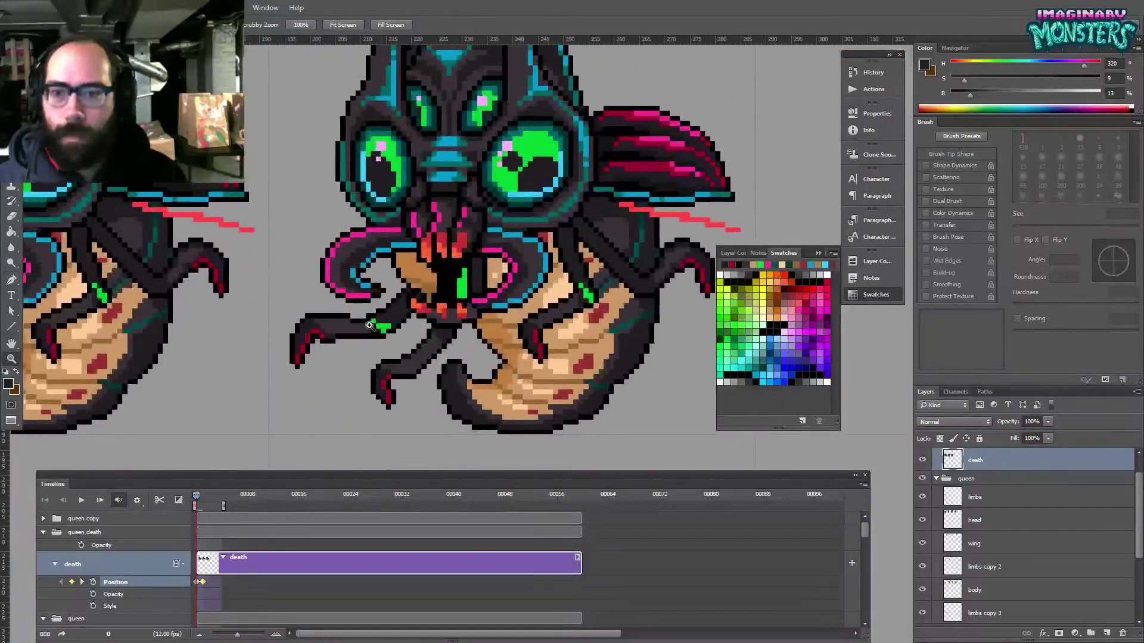
pyautogui.moveTo(372, 322); pyautogui.dragTo(377, 318)
pyautogui.press('e')
pyautogui.scroll(-1, 357, 322)
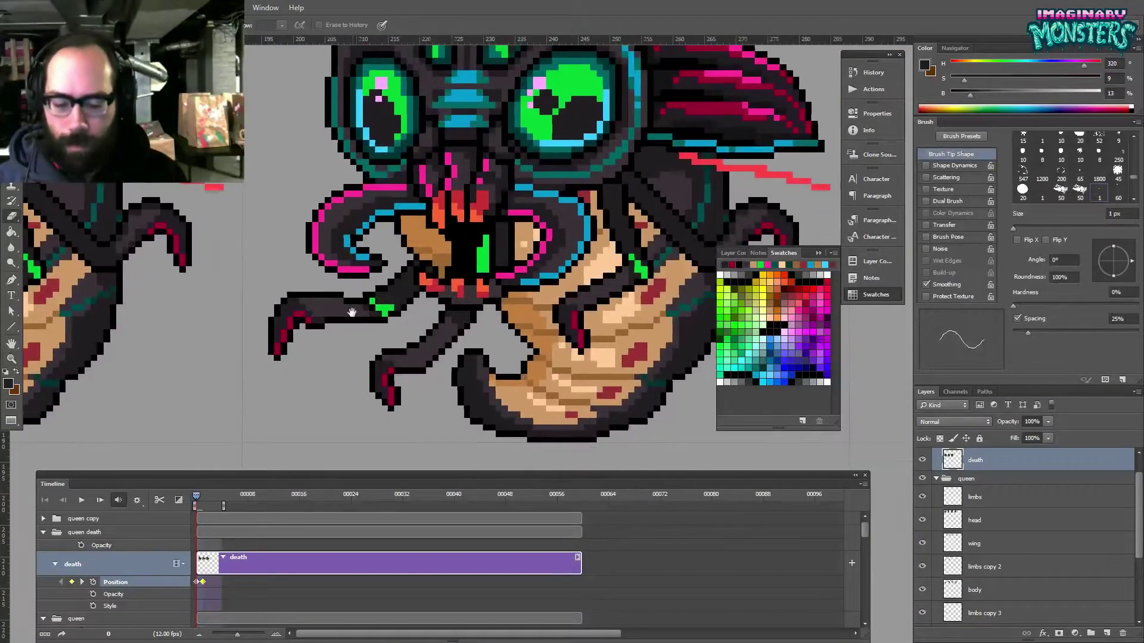
pyautogui.press('l')
pyautogui.moveTo(304, 285)
pyautogui.mouseDown()
pyautogui.moveTo(360, 294)
pyautogui.moveTo(387, 323)
pyautogui.moveTo(306, 367)
pyautogui.moveTo(257, 345)
pyautogui.mouseUp()
pyautogui.press('v')
pyautogui.moveTo(337, 320); pyautogui.dragTo(330, 324)
pyautogui.hotkey('ctrl', 'd')
# - Paint sampled bright green into the joints of the third queen's two forelegs and middle leg, retouching the outlines with sampled black
pyautogui.press('b')
pyautogui.keyDown('alt'); pyautogui.click(369, 309); pyautogui.keyUp('alt')
pyautogui.moveTo(374, 310); pyautogui.dragTo(358, 308)
pyautogui.moveTo(397, 239); pyautogui.dragTo(352, 177)
pyautogui.click(390, 287)
pyautogui.moveTo(415, 260); pyautogui.dragTo(315, 313)
pyautogui.moveTo(520, 257)
pyautogui.mouseDown()
pyautogui.moveTo(460, 297)
pyautogui.moveTo(485, 338)
pyautogui.moveTo(509, 343)
pyautogui.moveTo(517, 246)
pyautogui.moveTo(511, 275)
pyautogui.mouseUp()
pyautogui.keyDown('alt'); pyautogui.click(505, 261); pyautogui.keyUp('alt')
pyautogui.click(508, 256)
pyautogui.keyDown('alt'); pyautogui.click(498, 269); pyautogui.keyUp('alt')
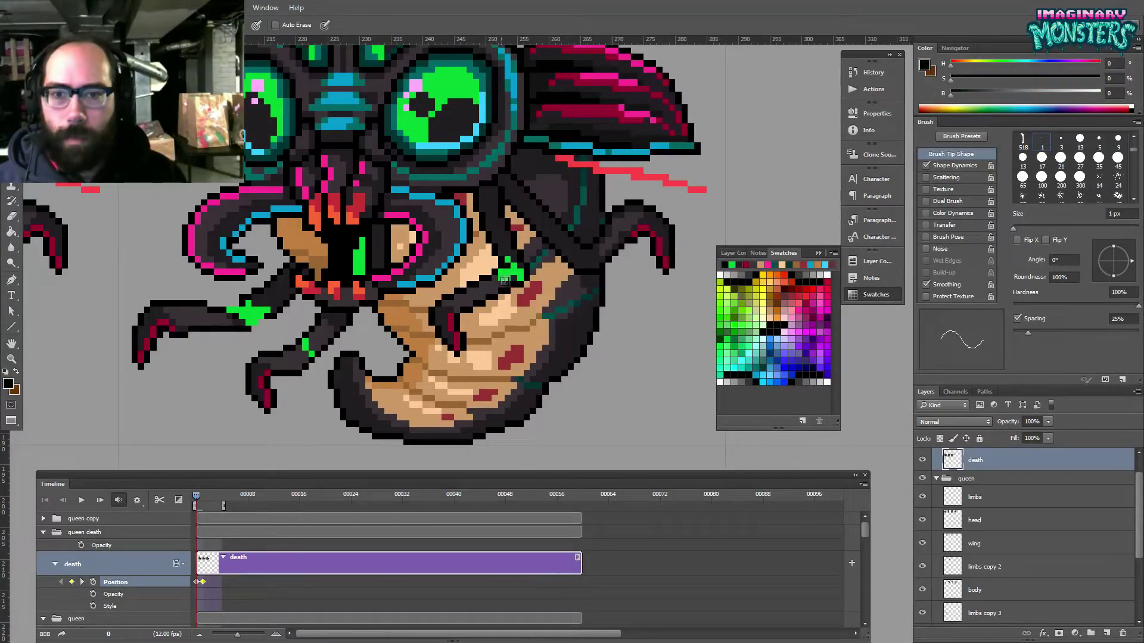
# - Lasso the third queen's rear leg and nudge it one pixel right
pyautogui.moveTo(500, 247)
pyautogui.mouseDown()
pyautogui.moveTo(434, 271)
pyautogui.moveTo(400, 263)
pyautogui.mouseUp()
pyautogui.press('l')
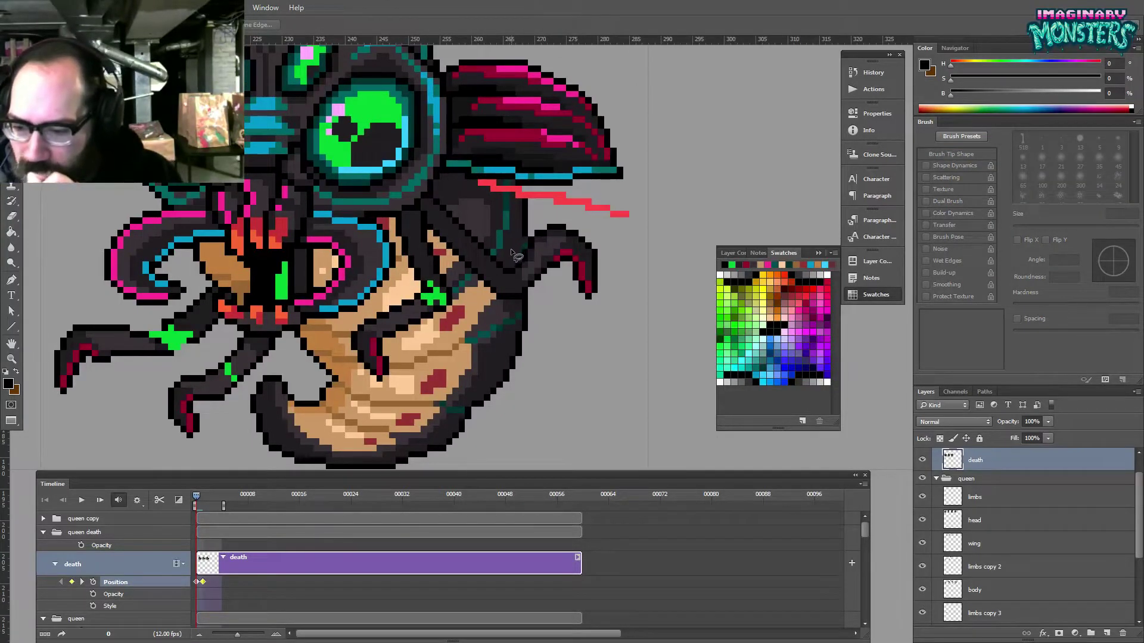
pyautogui.moveTo(575, 224); pyautogui.dragTo(583, 223)
pyautogui.moveTo(578, 224)
pyautogui.mouseDown()
pyautogui.moveTo(555, 223)
pyautogui.moveTo(518, 294)
pyautogui.mouseUp()
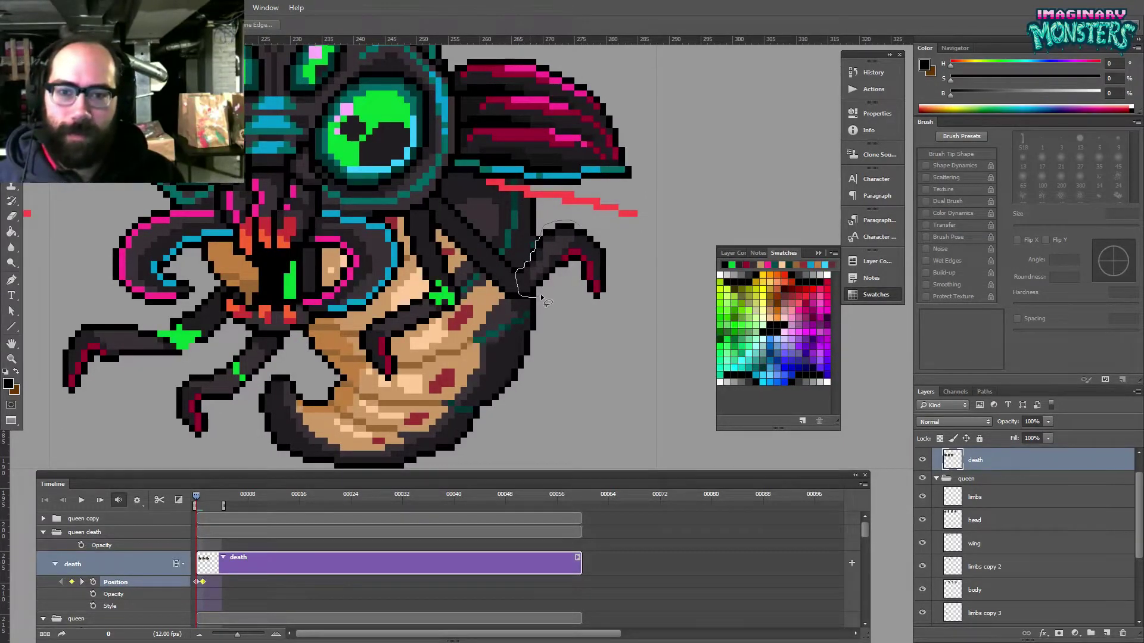
pyautogui.hotkey('ctrl', 'Right')
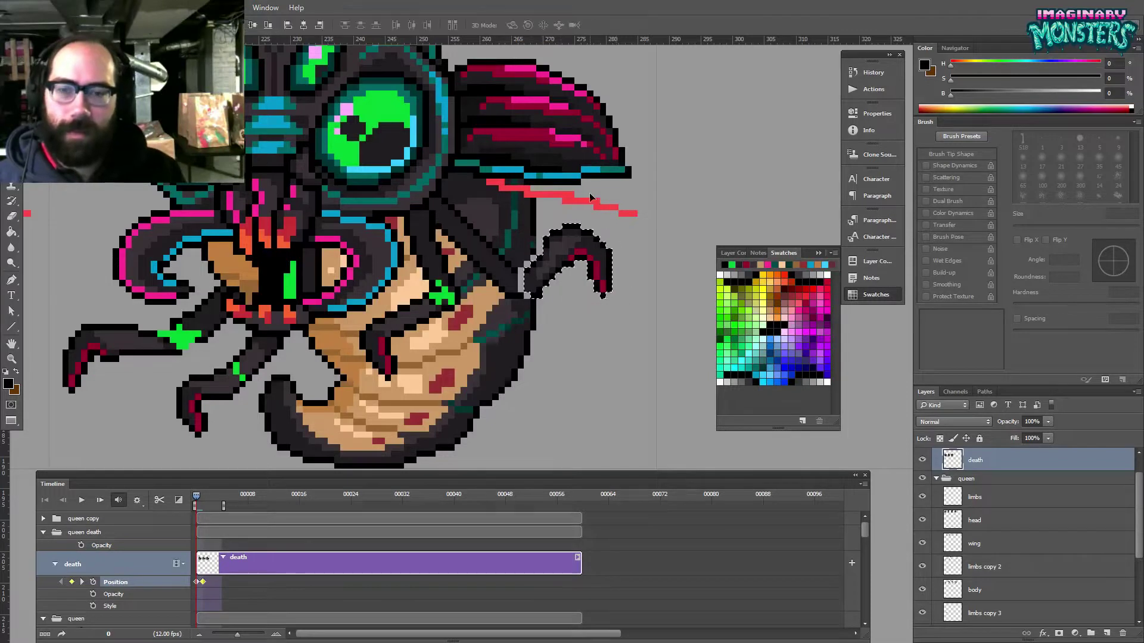
# - Fill the gap at the third queen's rear leg joint with sampled green and touch up its edge with sampled dark tones
pyautogui.press('b')
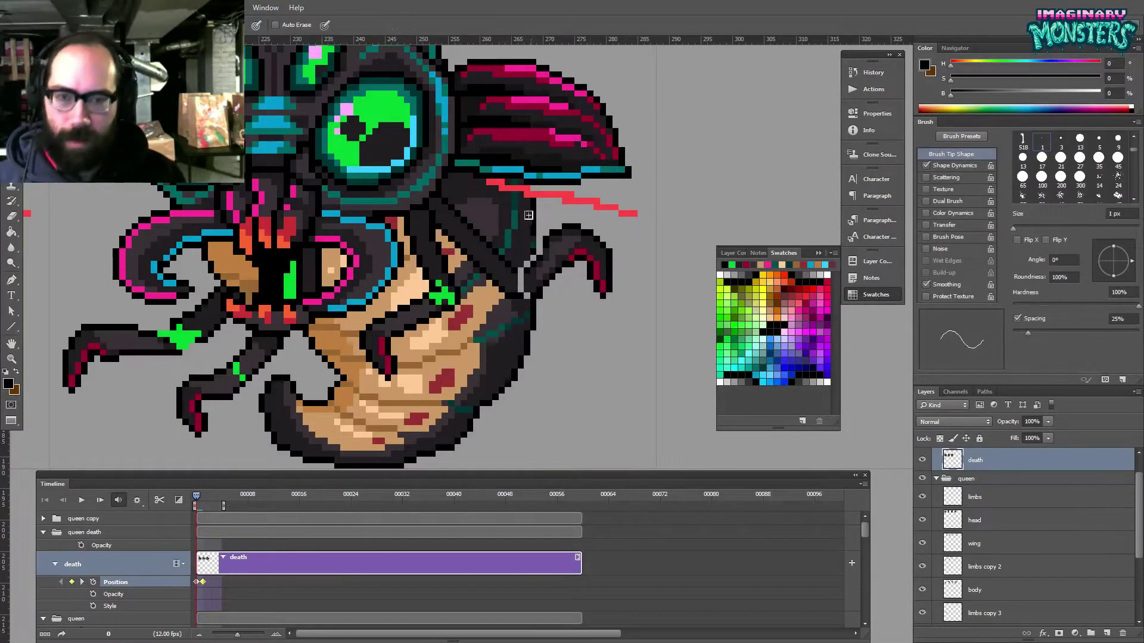
pyautogui.keyDown('alt'); pyautogui.click(448, 296); pyautogui.keyUp('alt')
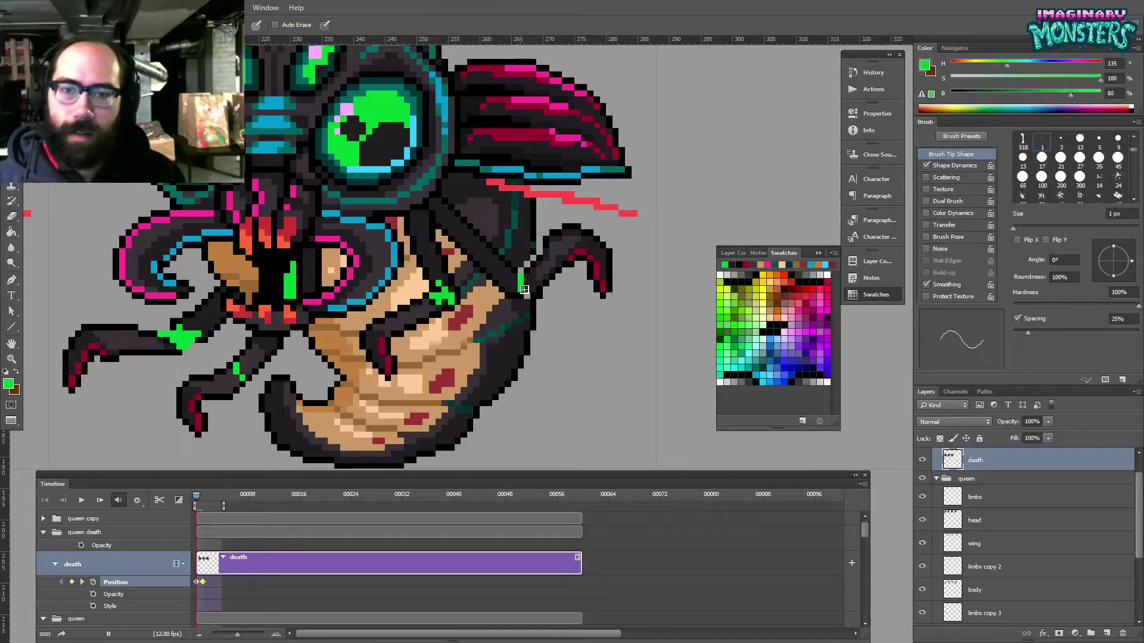
pyautogui.keyDown('alt'); pyautogui.click(523, 269); pyautogui.keyUp('alt')
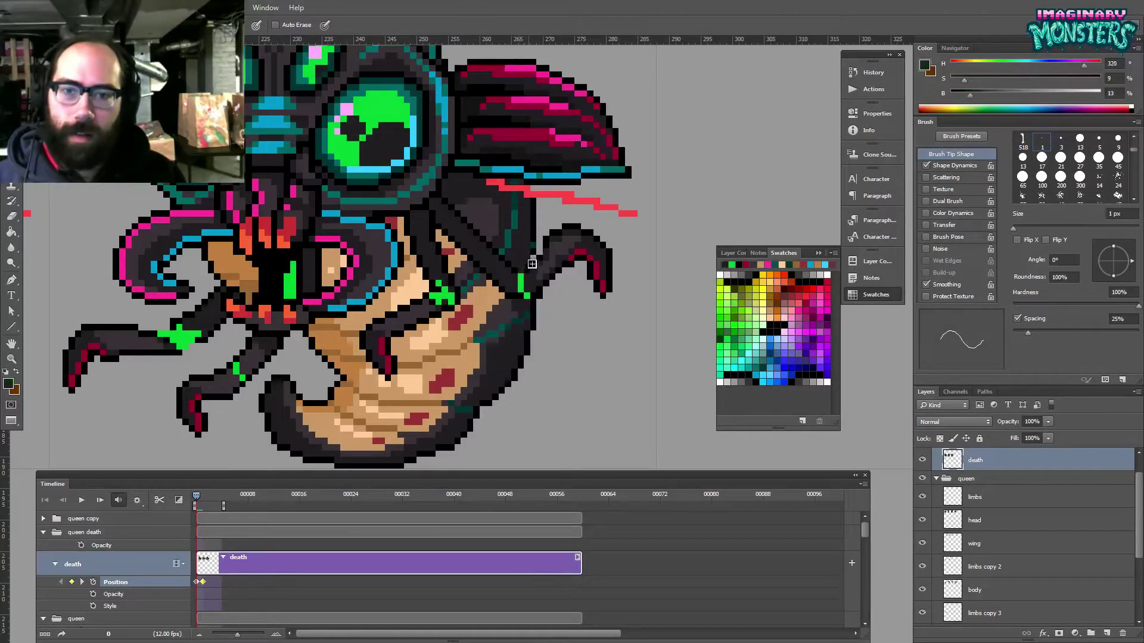
pyautogui.keyDown('alt'); pyautogui.click(535, 249); pyautogui.keyUp('alt')
pyautogui.moveTo(539, 234); pyautogui.dragTo(535, 254)
pyautogui.moveTo(454, 277)
pyautogui.mouseDown()
pyautogui.moveTo(713, 273)
pyautogui.moveTo(537, 255)
pyautogui.mouseUp()
# - Compare the third queen's rear leg and red streak with those of the earlier death frames
pyautogui.keyDown('alt'); pyautogui.click(608, 233); pyautogui.keyUp('alt')
pyautogui.moveTo(441, 290); pyautogui.dragTo(851, 333)
pyautogui.moveTo(534, 235); pyautogui.dragTo(507, 177)
pyautogui.moveTo(303, 206); pyautogui.dragTo(472, 253)
pyautogui.keyDown('alt'); pyautogui.click(458, 257); pyautogui.keyUp('alt')
pyautogui.moveTo(381, 235); pyautogui.dragTo(807, 246)
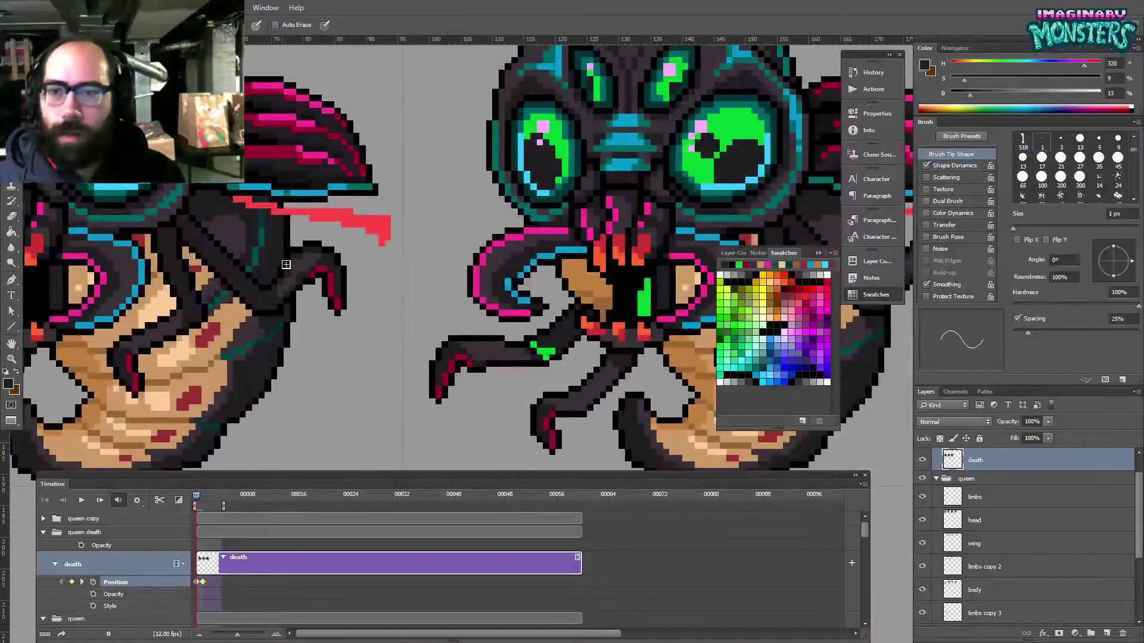
# - Erase pixels near the tip of the third queen's red streak and retouch its inner end with sampled red
pyautogui.moveTo(358, 254)
pyautogui.mouseDown()
pyautogui.moveTo(638, 235)
pyautogui.moveTo(648, 213)
pyautogui.moveTo(599, 198)
pyautogui.moveTo(613, 200)
pyautogui.mouseUp()
pyautogui.press('e')
pyautogui.hotkey('ctrl', 'z')
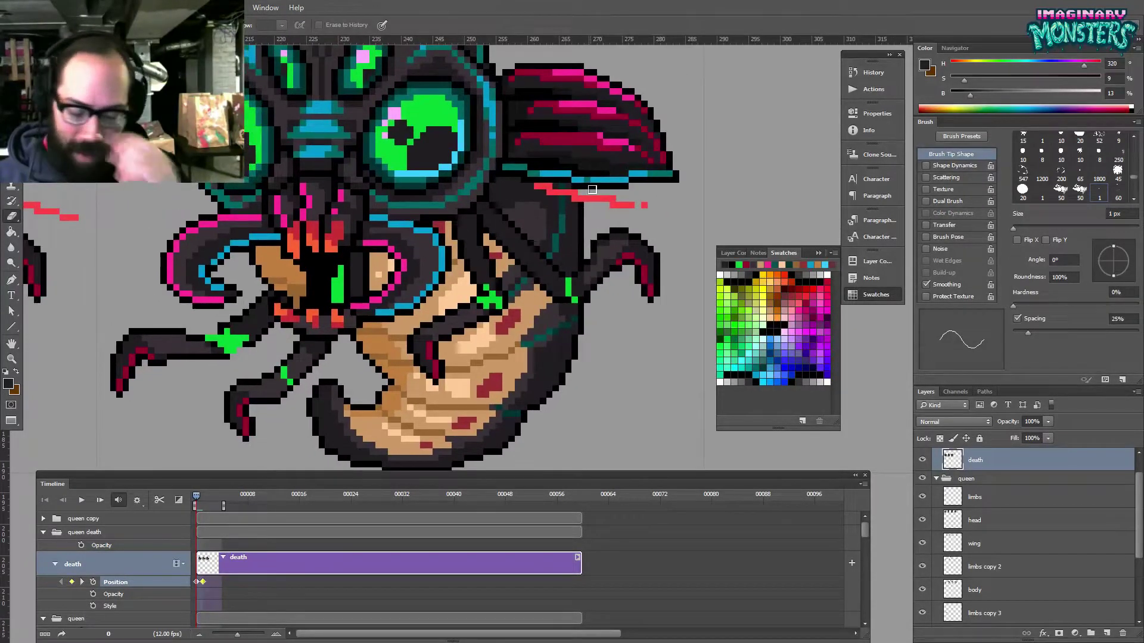
pyautogui.press('b')
pyautogui.keyDown('alt'); pyautogui.click(540, 185); pyautogui.keyUp('alt')
pyautogui.click(531, 186)
pyautogui.moveTo(464, 235)
pyautogui.mouseDown()
pyautogui.moveTo(522, 214)
pyautogui.moveTo(481, 228)
pyautogui.mouseUp()
# - Paint sampled bright green cracks along two of the third queen's belly segment lines
pyautogui.keyDown('alt'); pyautogui.click(252, 334); pyautogui.keyUp('alt')
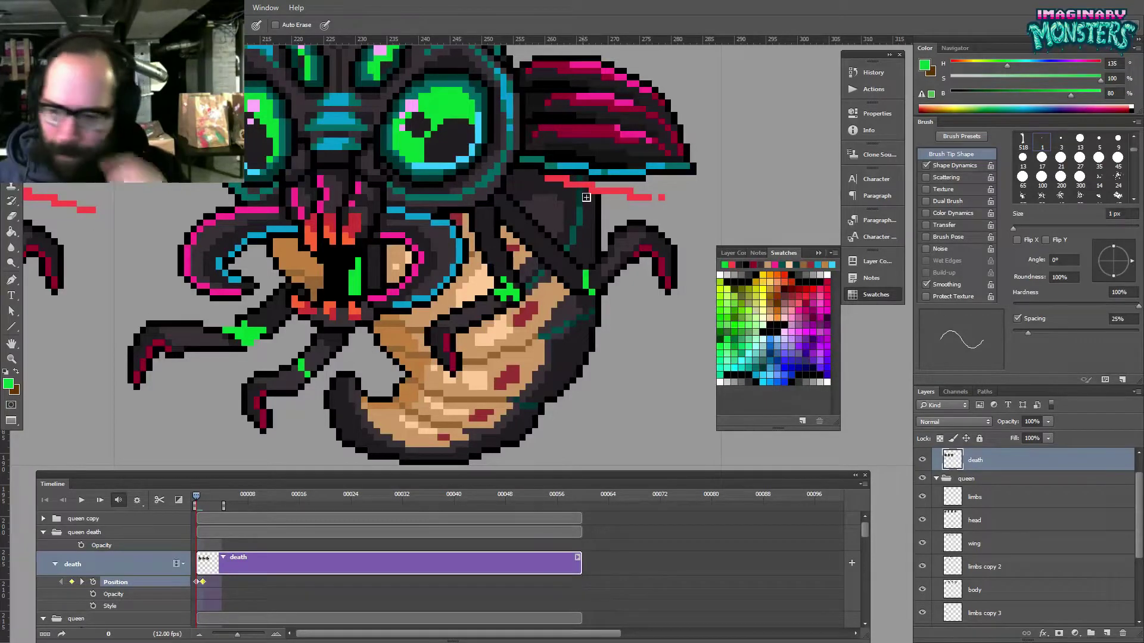
pyautogui.moveTo(513, 333)
pyautogui.mouseDown()
pyautogui.moveTo(532, 314)
pyautogui.moveTo(508, 338)
pyautogui.mouseUp()
pyautogui.click(525, 326)
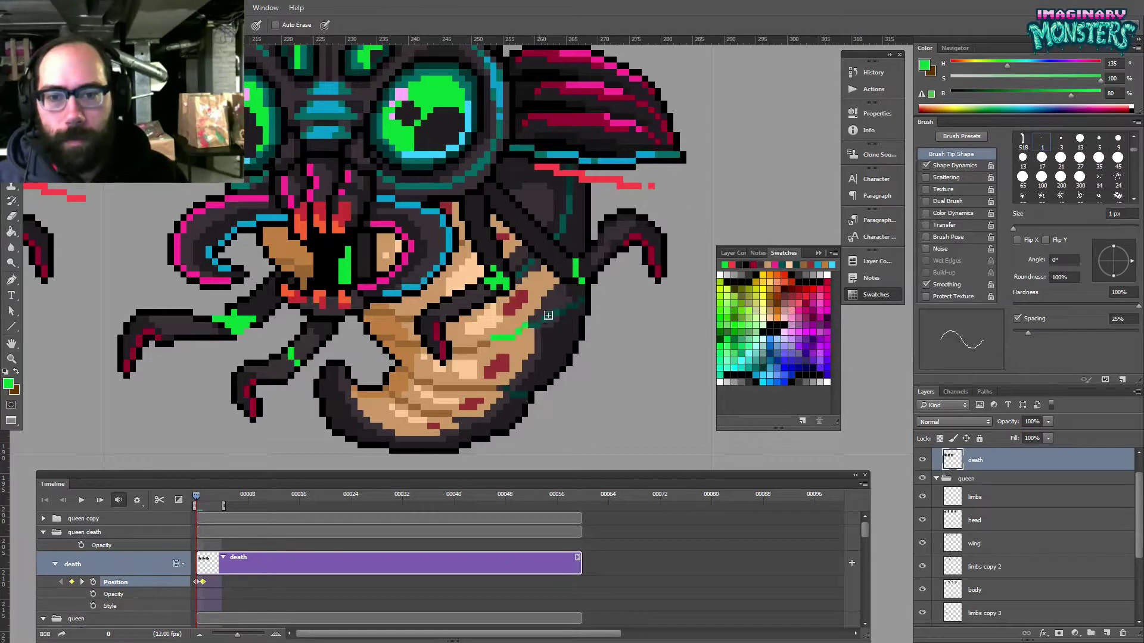
pyautogui.moveTo(504, 393); pyautogui.dragTo(509, 382)
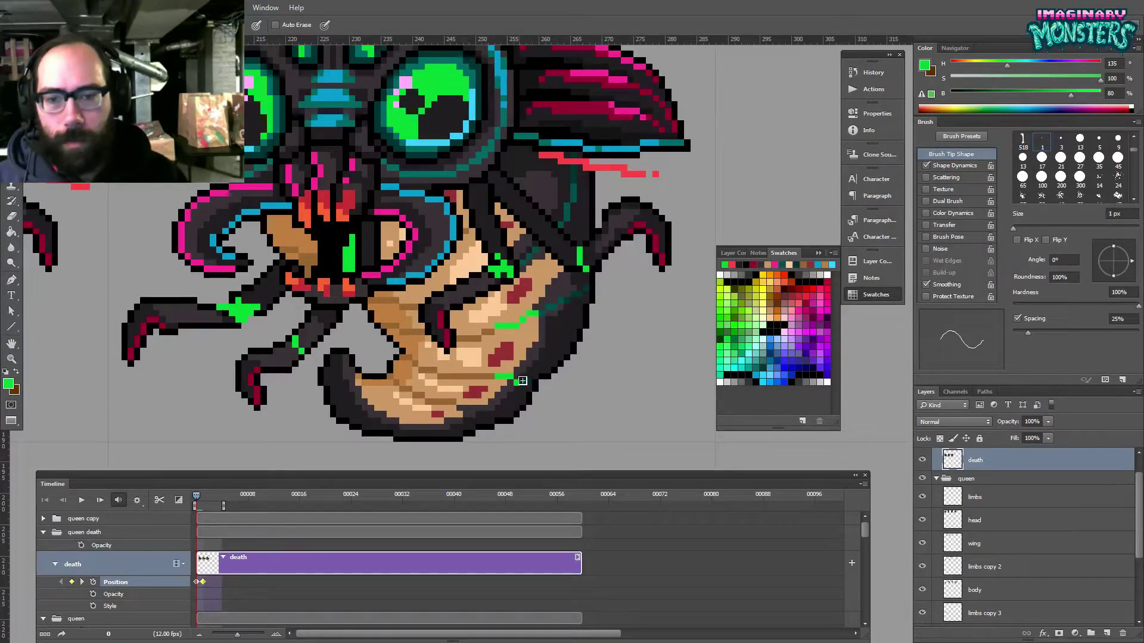
pyautogui.moveTo(496, 427); pyautogui.dragTo(581, 426)
# - Pick a darker green swatch and shade the inner edge of the green mouth glow on the second and third queens
pyautogui.moveTo(421, 224); pyautogui.dragTo(459, 258)
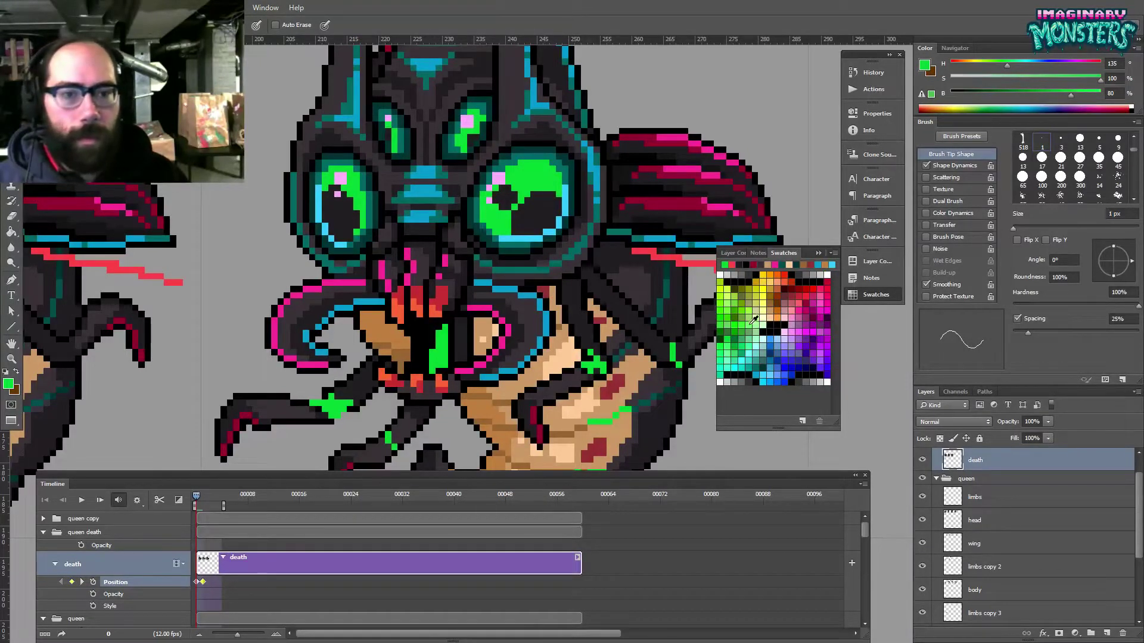
pyautogui.click(737, 339)
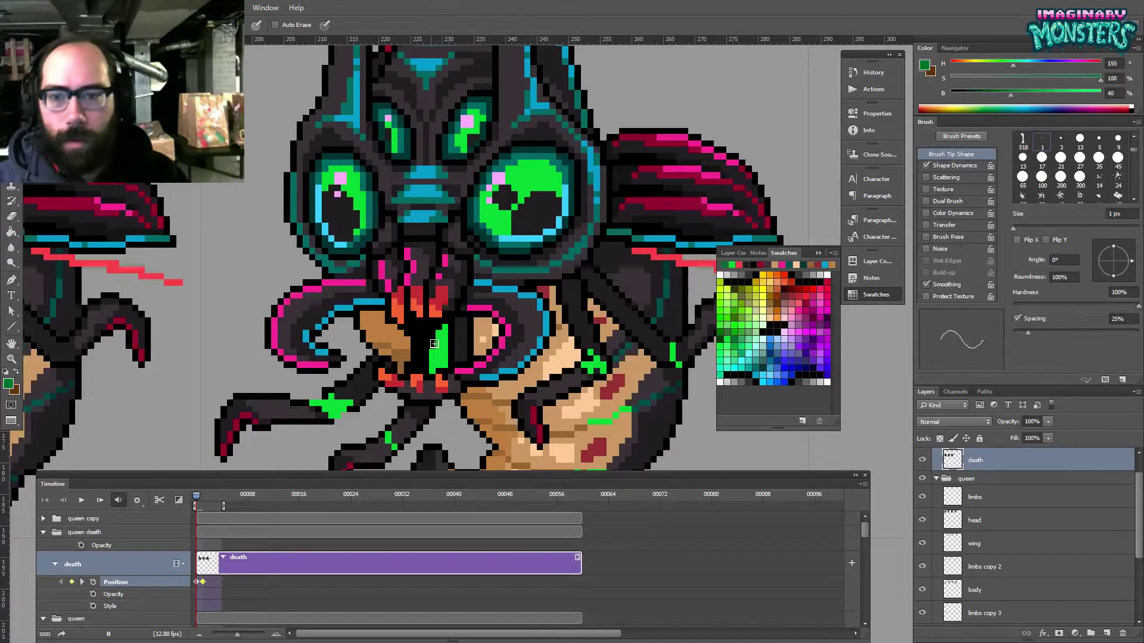
pyautogui.moveTo(428, 356)
pyautogui.mouseDown()
pyautogui.moveTo(427, 370)
pyautogui.moveTo(893, 349)
pyautogui.mouseUp()
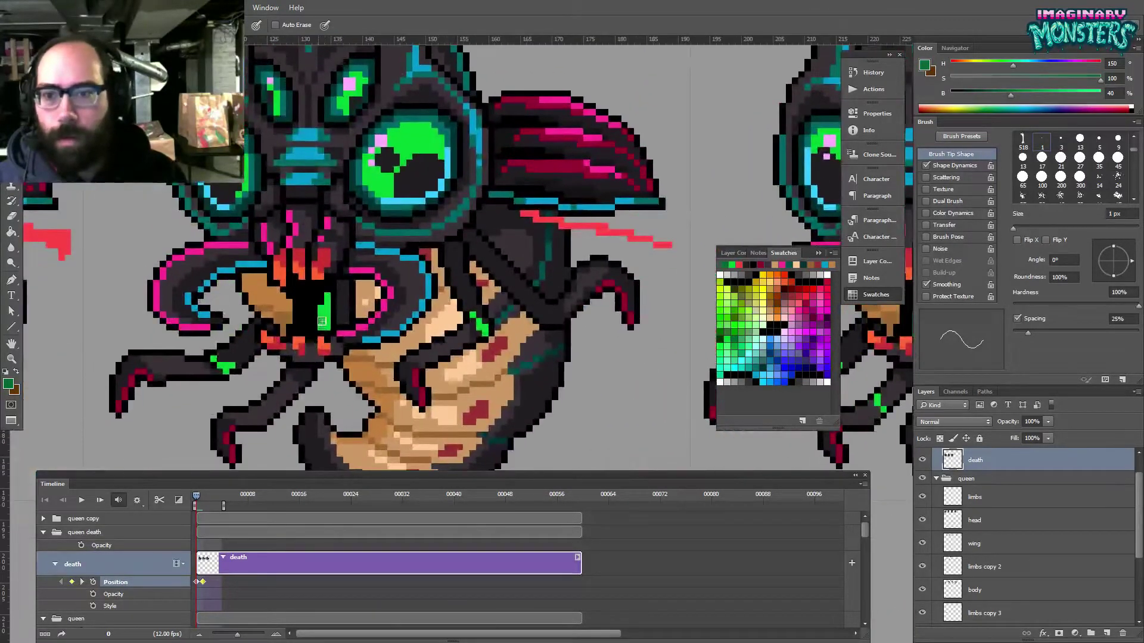
pyautogui.moveTo(317, 327); pyautogui.dragTo(316, 308)
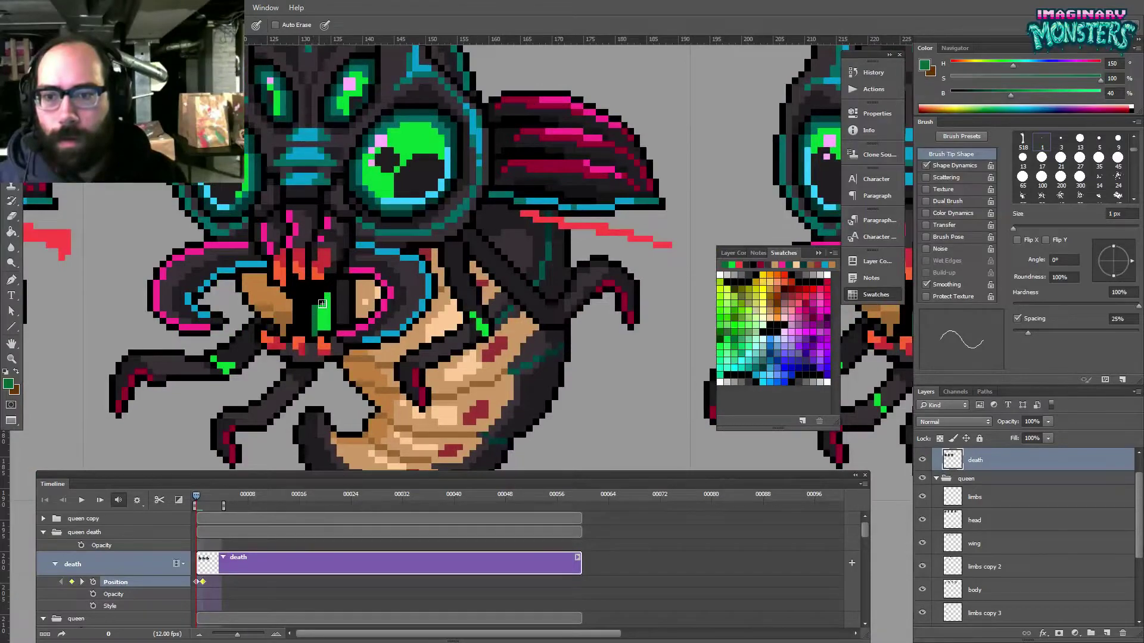
pyautogui.moveTo(397, 271); pyautogui.dragTo(548, 294)
pyautogui.moveTo(667, 283); pyautogui.dragTo(242, 320)
pyautogui.moveTo(703, 237); pyautogui.dragTo(500, 254)
# - Shade the pupil edge of the third queen's larger main eye with dark green and sampled dark grey
pyautogui.hotkey('ctrl', 'r')
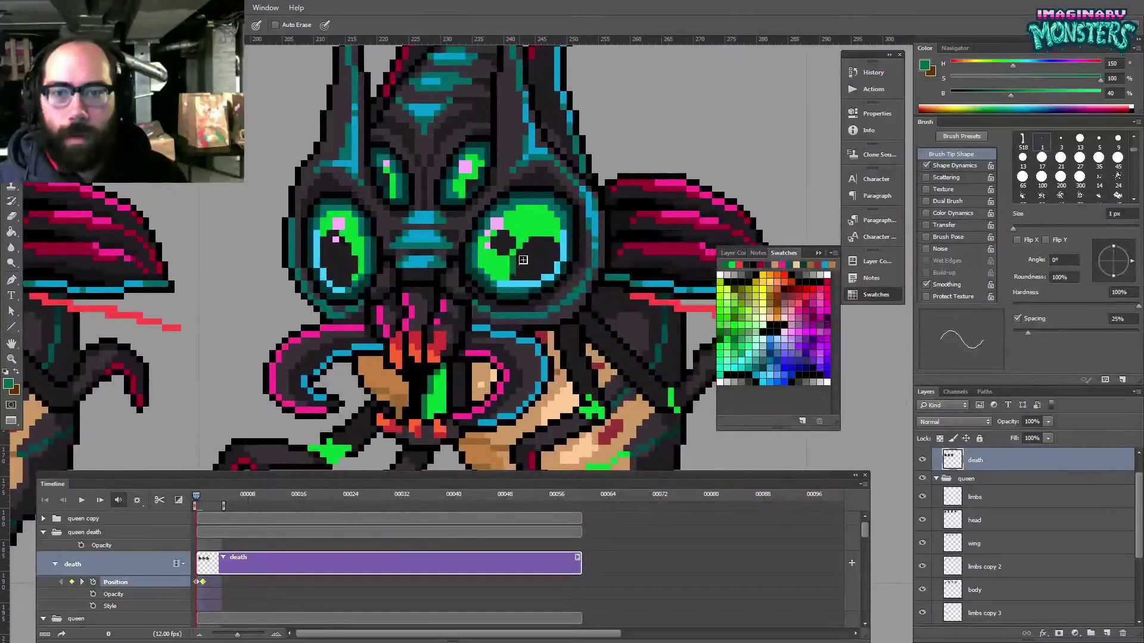
pyautogui.moveTo(535, 243); pyautogui.dragTo(552, 244)
pyautogui.keyDown('alt'); pyautogui.click(534, 255); pyautogui.keyUp('alt')
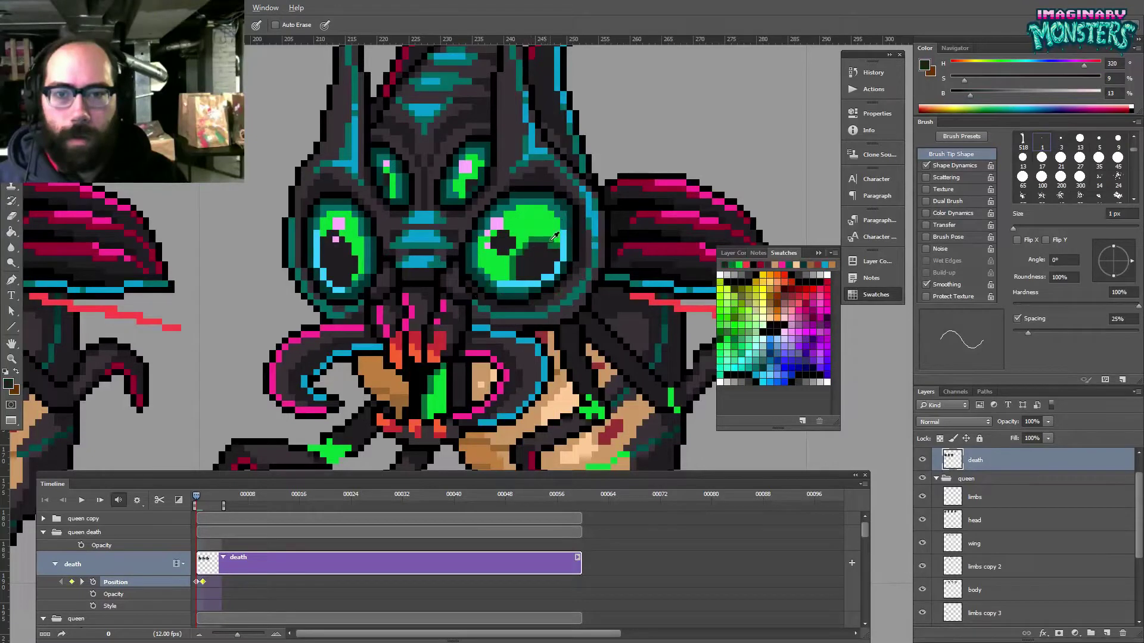
pyautogui.keyDown('alt'); pyautogui.click(547, 236); pyautogui.keyUp('alt')
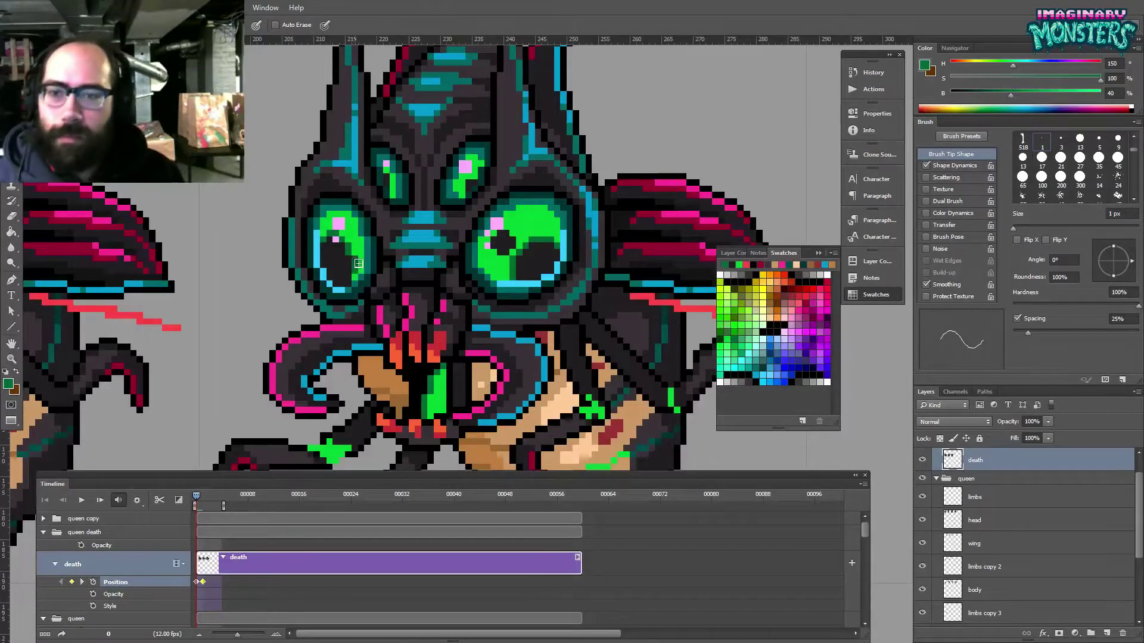
# - Add dark green shading to the glow of the third queen's small upper eyes
pyautogui.moveTo(429, 214); pyautogui.dragTo(445, 219)
pyautogui.moveTo(422, 179); pyautogui.dragTo(422, 203)
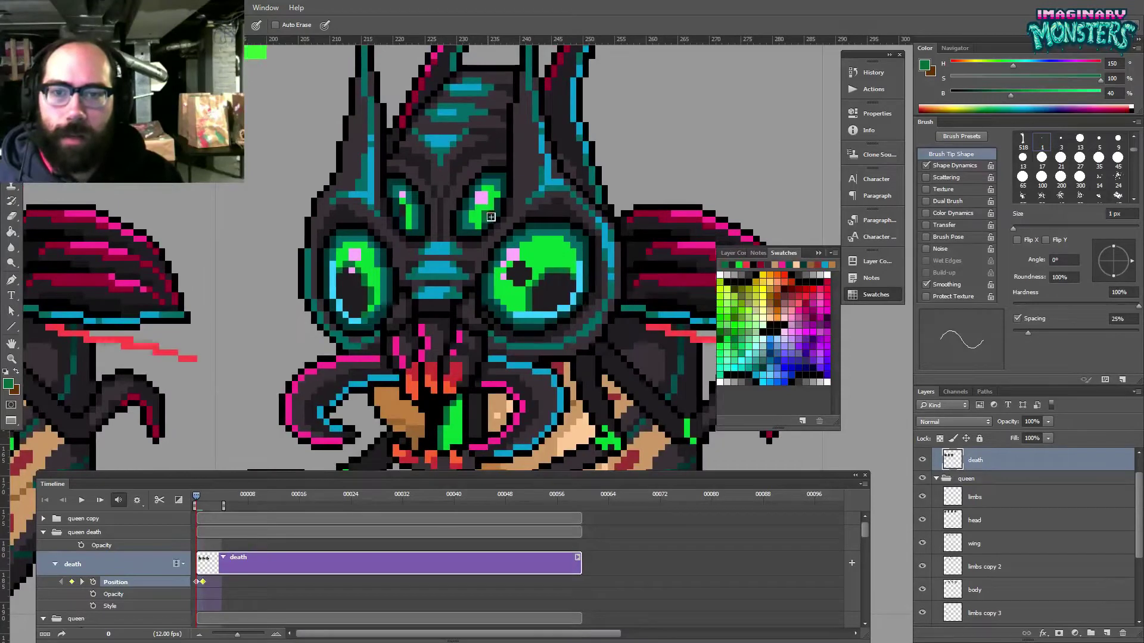
pyautogui.moveTo(492, 254); pyautogui.dragTo(503, 237)
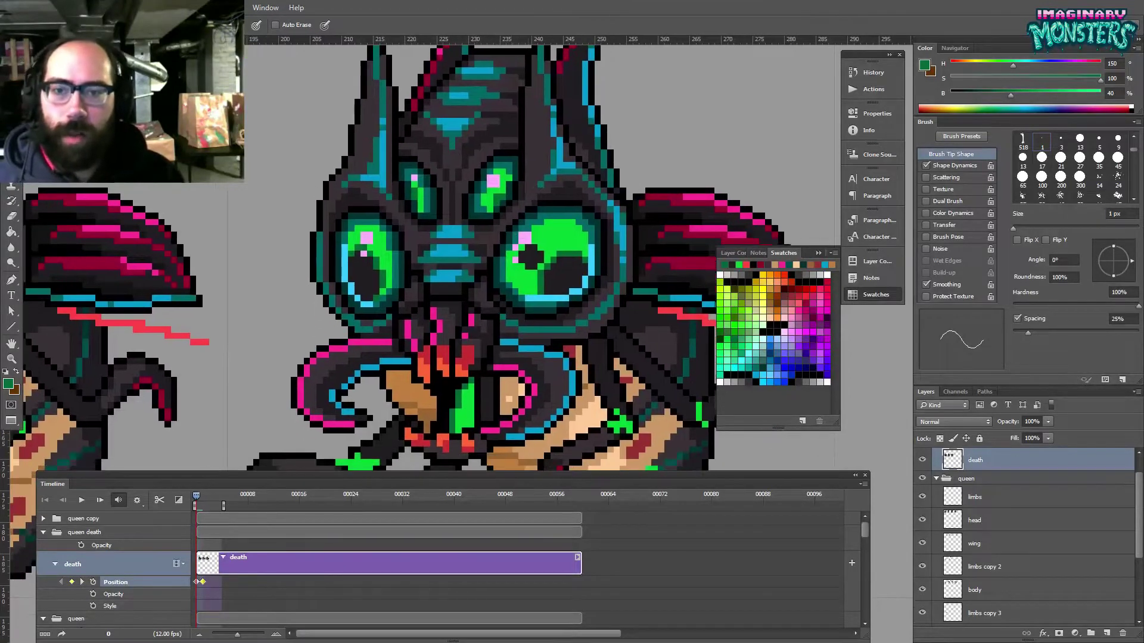
pyautogui.moveTo(473, 329); pyautogui.dragTo(481, 270)
pyautogui.keyDown('alt'); pyautogui.click(515, 249); pyautogui.keyUp('alt')
pyautogui.keyDown('alt'); pyautogui.click(515, 249); pyautogui.keyUp('alt')
pyautogui.keyDown('alt'); pyautogui.click(516, 249); pyautogui.keyUp('alt')
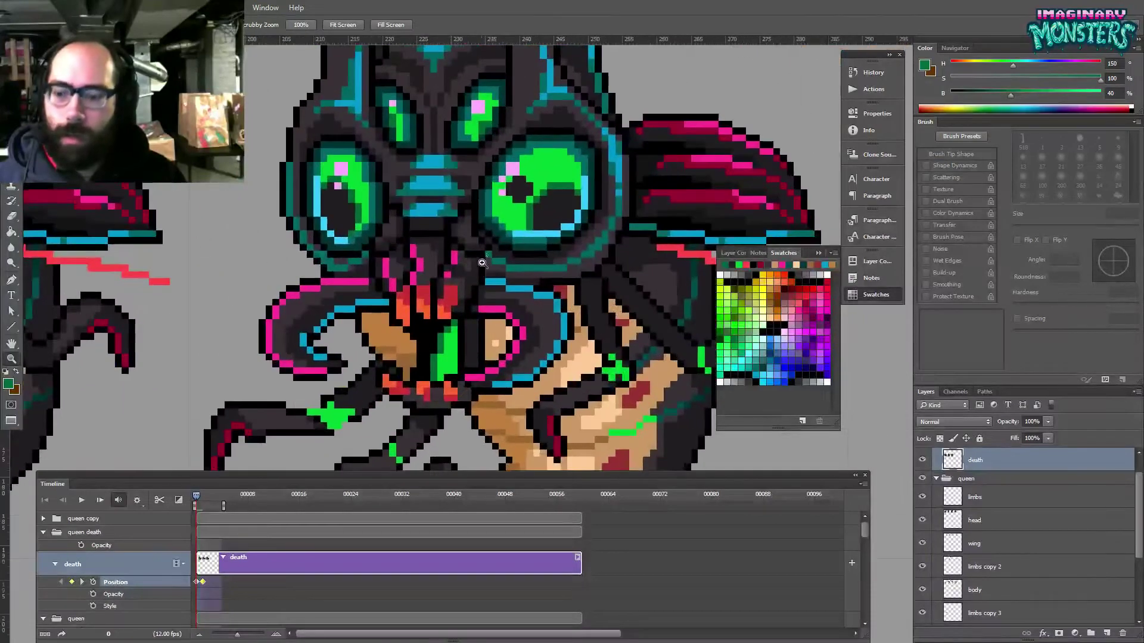
# - Sample the tan cheek colour beside the mouth of the first queen sprite for retouching the third one
pyautogui.moveTo(432, 298)
pyautogui.mouseDown()
pyautogui.moveTo(465, 279)
pyautogui.moveTo(769, 295)
pyautogui.mouseUp()
pyautogui.press('l')
pyautogui.moveTo(447, 288)
pyautogui.mouseDown()
pyautogui.moveTo(774, 298)
pyautogui.moveTo(745, 251)
pyautogui.moveTo(772, 250)
pyautogui.moveTo(394, 230)
pyautogui.mouseUp()
pyautogui.moveTo(259, 230); pyautogui.dragTo(382, 229)
pyautogui.moveTo(274, 277); pyautogui.dragTo(654, 298)
pyautogui.press('b')
pyautogui.keyDown('alt'); pyautogui.click(246, 279); pyautogui.keyUp('alt')
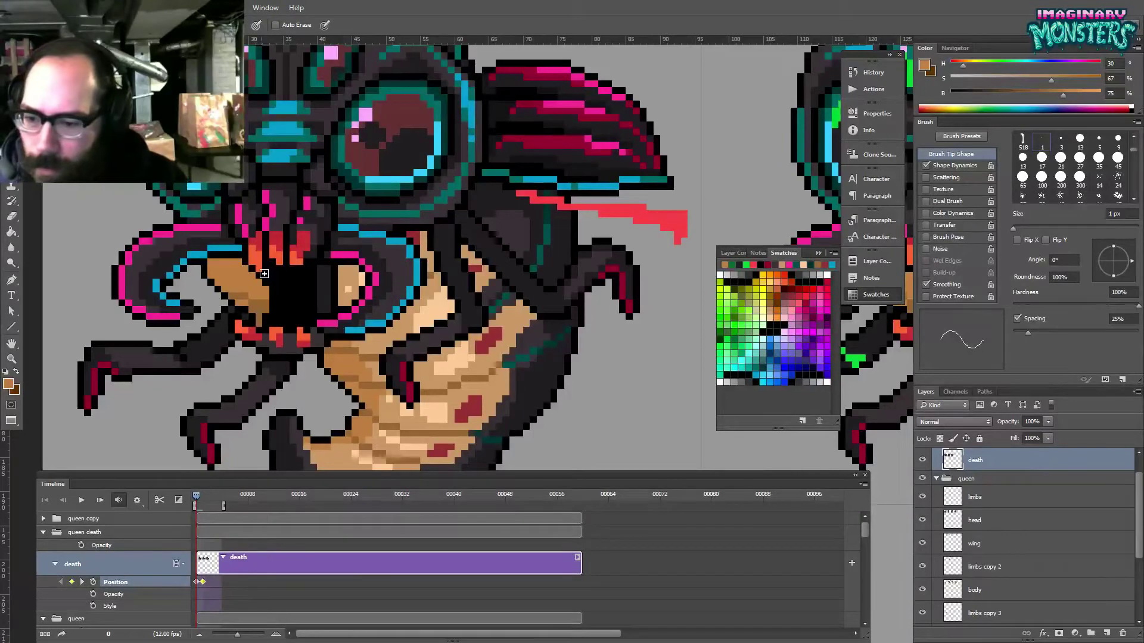
pyautogui.moveTo(685, 262)
pyautogui.mouseDown()
pyautogui.moveTo(284, 258)
pyautogui.moveTo(453, 302)
pyautogui.moveTo(396, 263)
pyautogui.mouseUp()
# - Select the leftmost upper fang of the third queen sprite and nudge it slightly left, away from the mouth centre
pyautogui.press('l')
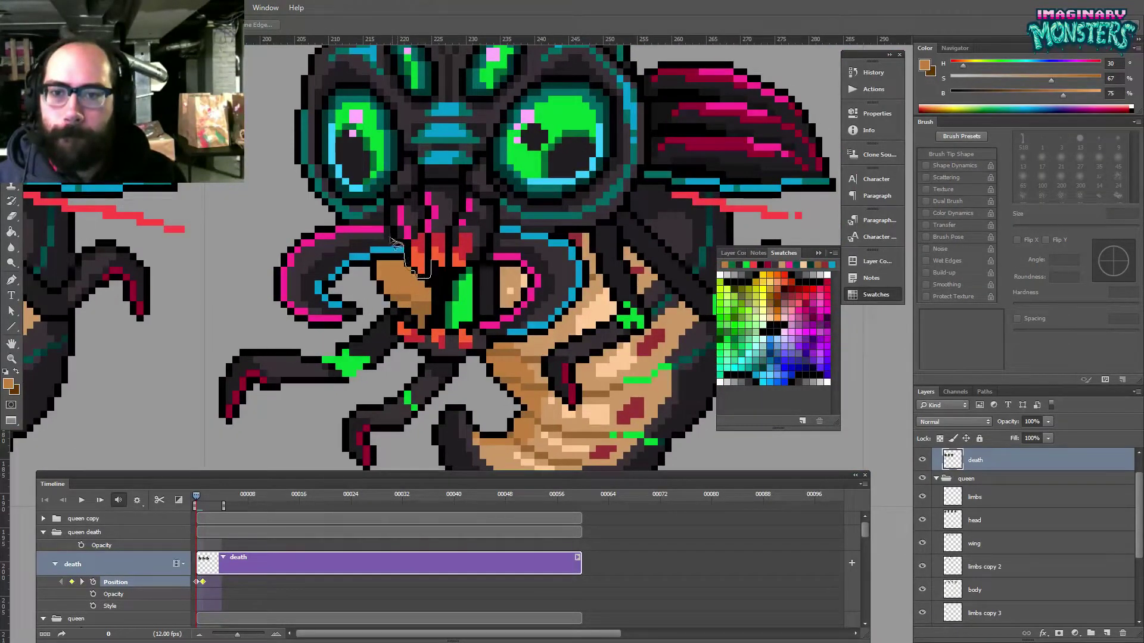
pyautogui.moveTo(437, 275); pyautogui.dragTo(424, 278)
pyautogui.press('v')
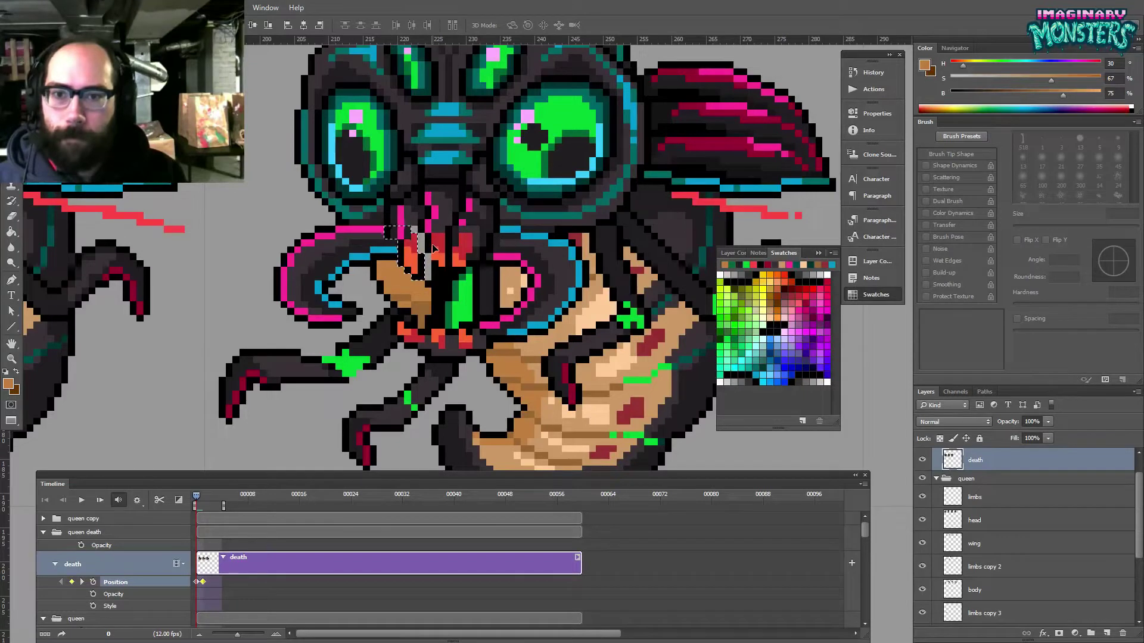
pyautogui.hotkey('ctrl', 'd')
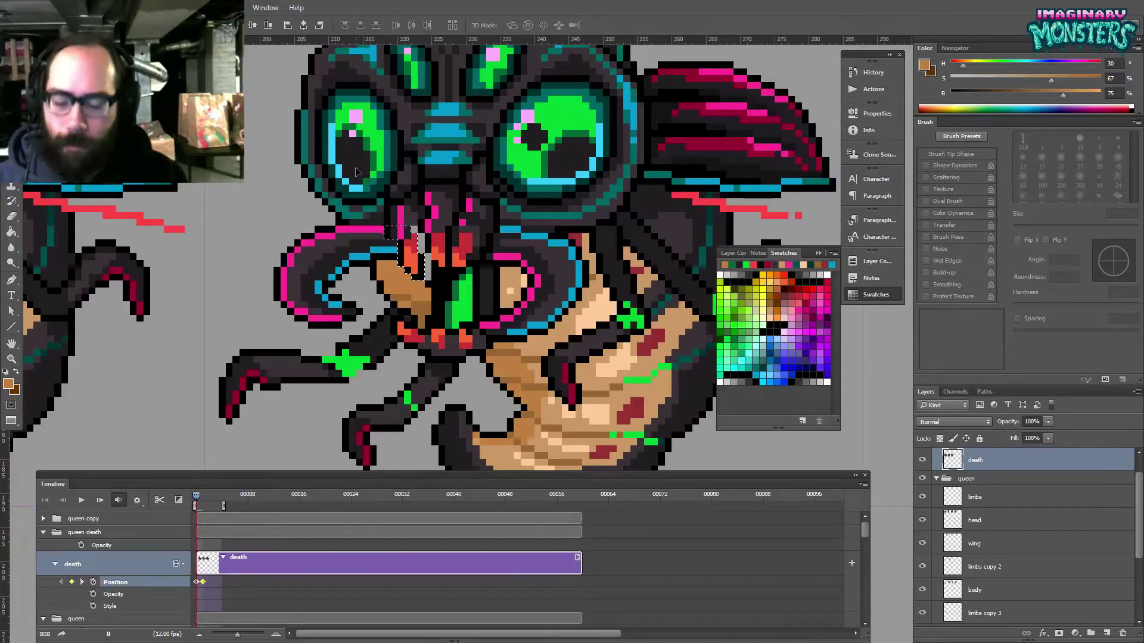
# - Fill the gap beside the shifted left fang with sampled black and tan pixels
pyautogui.press('b')
pyautogui.keyDown('alt'); pyautogui.click(395, 237); pyautogui.keyUp('alt')
pyautogui.keyDown('alt'); pyautogui.click(378, 234); pyautogui.keyUp('alt')
pyautogui.keyDown('alt'); pyautogui.click(416, 249); pyautogui.keyUp('alt')
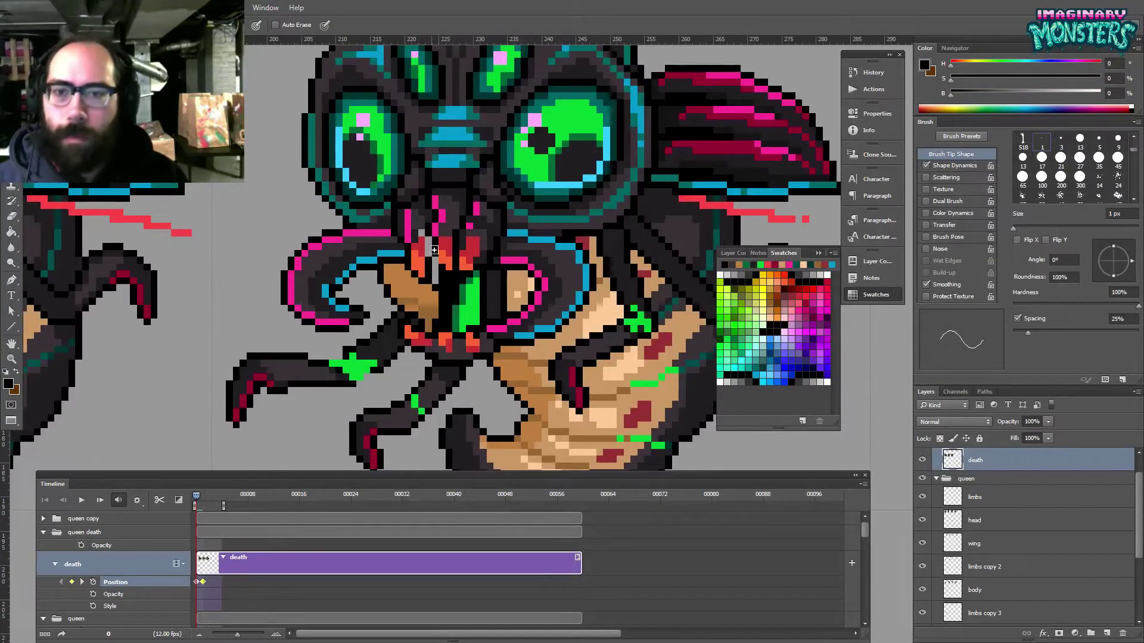
pyautogui.keyDown('alt'); pyautogui.click(439, 284); pyautogui.keyUp('alt')
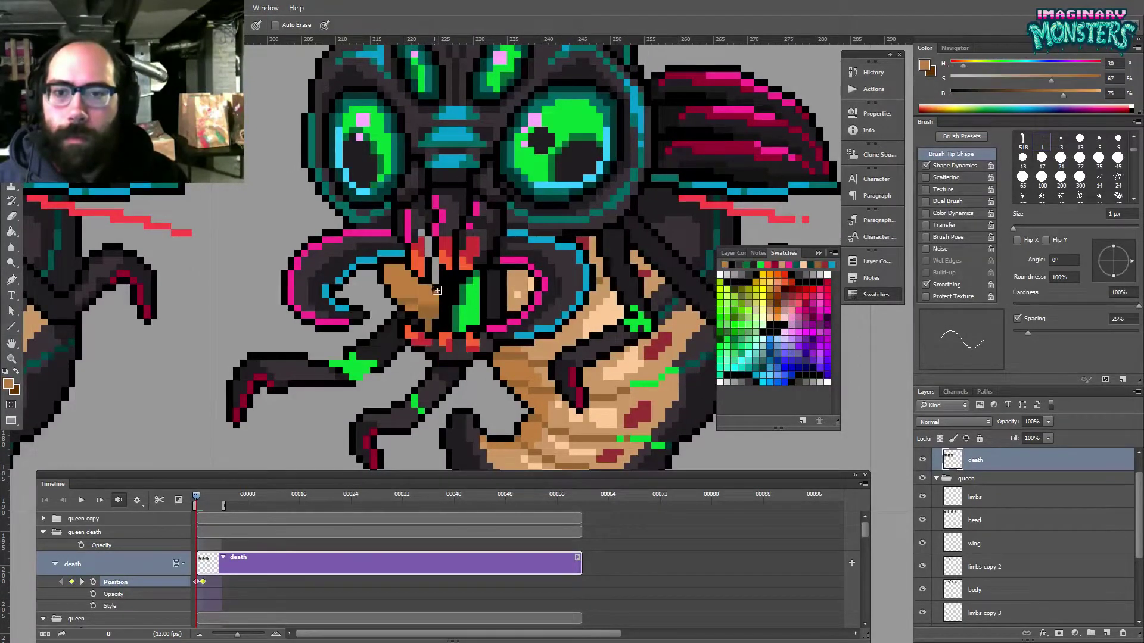
pyautogui.keyDown('alt'); pyautogui.click(445, 267); pyautogui.keyUp('alt')
# - Retouch the upper part of the left fang with sampled red, black and dark grey pixels
pyautogui.keyDown('alt'); pyautogui.click(425, 248); pyautogui.keyUp('alt')
pyautogui.moveTo(418, 260)
pyautogui.mouseDown()
pyautogui.moveTo(722, 252)
pyautogui.moveTo(542, 251)
pyautogui.mouseUp()
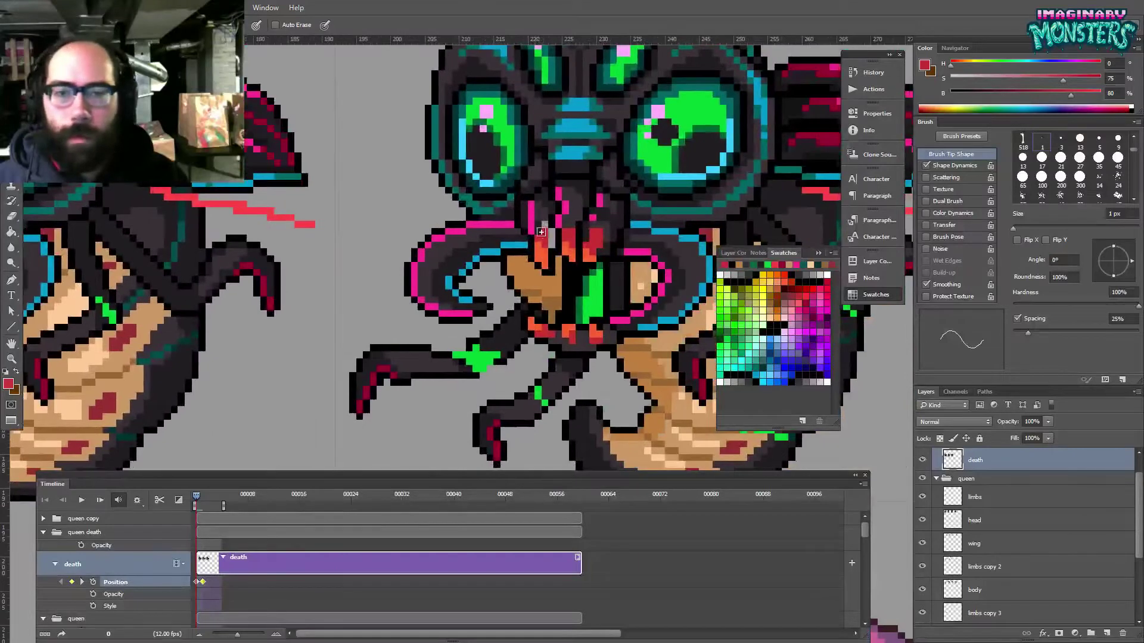
pyautogui.keyDown('alt'); pyautogui.click(546, 224); pyautogui.keyUp('alt')
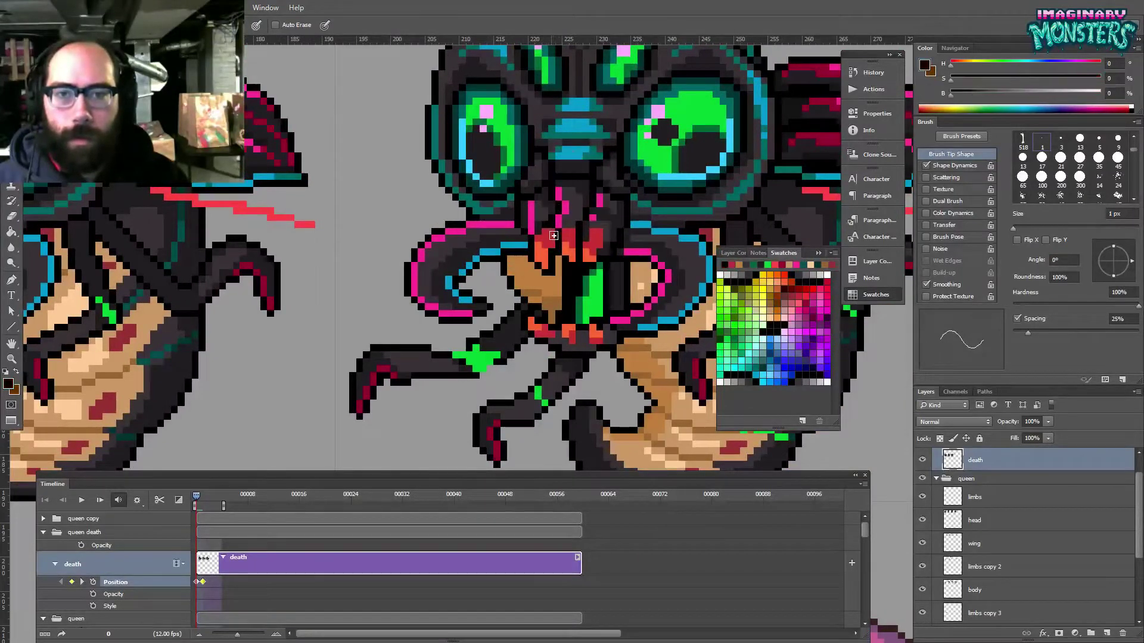
pyautogui.keyDown('alt'); pyautogui.click(551, 207); pyautogui.keyUp('alt')
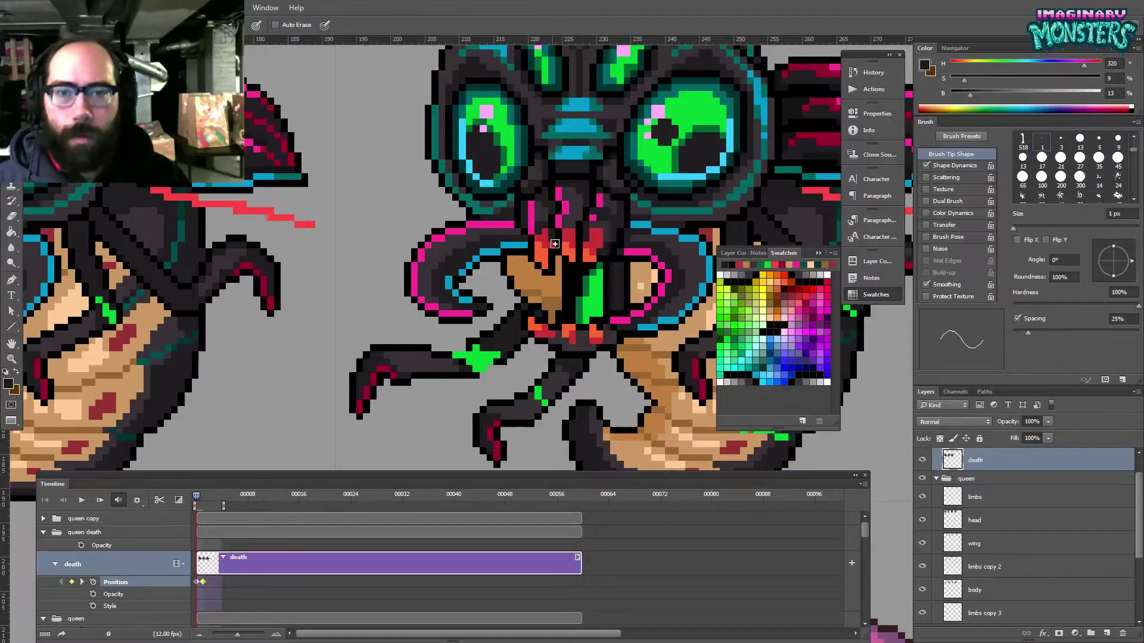
# - Select the rightmost upper fang of the third queen sprite and nudge it slightly right
pyautogui.moveTo(571, 230); pyautogui.dragTo(534, 243)
pyautogui.moveTo(501, 196); pyautogui.dragTo(433, 200)
pyautogui.press('l')
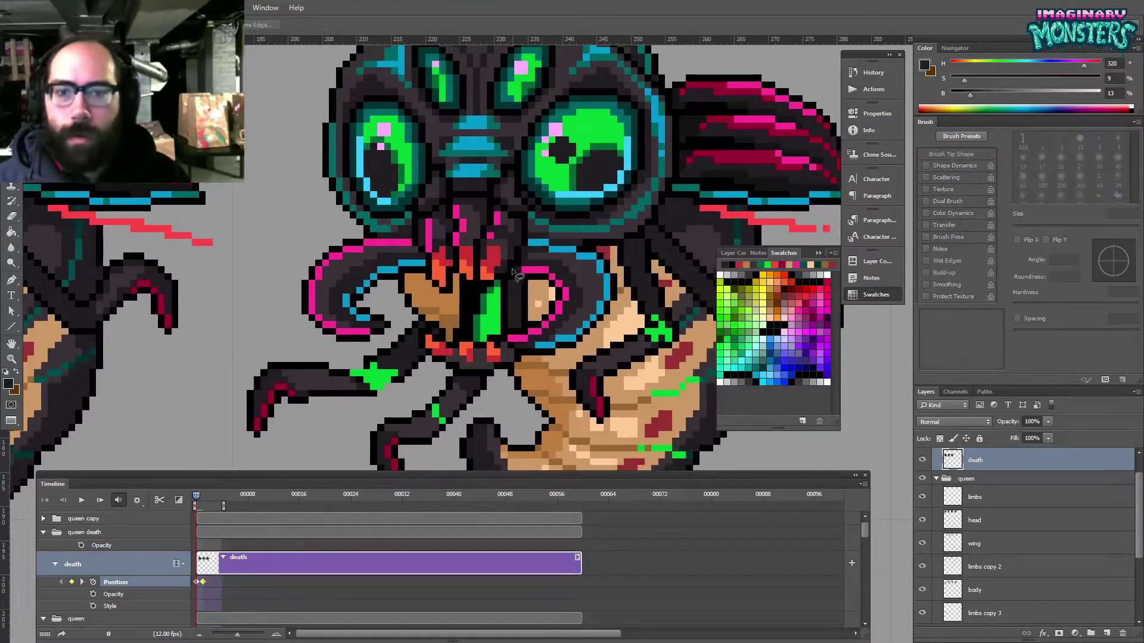
pyautogui.moveTo(477, 283)
pyautogui.mouseDown()
pyautogui.moveTo(474, 243)
pyautogui.moveTo(502, 239)
pyautogui.moveTo(517, 282)
pyautogui.mouseUp()
pyautogui.press('v')
pyautogui.hotkey('ctrl', 'd')
# - Fill the gaps left by the shifted right fang with pixels in colours sampled from the surrounding mouth
pyautogui.press('b')
pyautogui.press('d')
pyautogui.keyDown('alt'); pyautogui.click(482, 248); pyautogui.keyUp('alt')
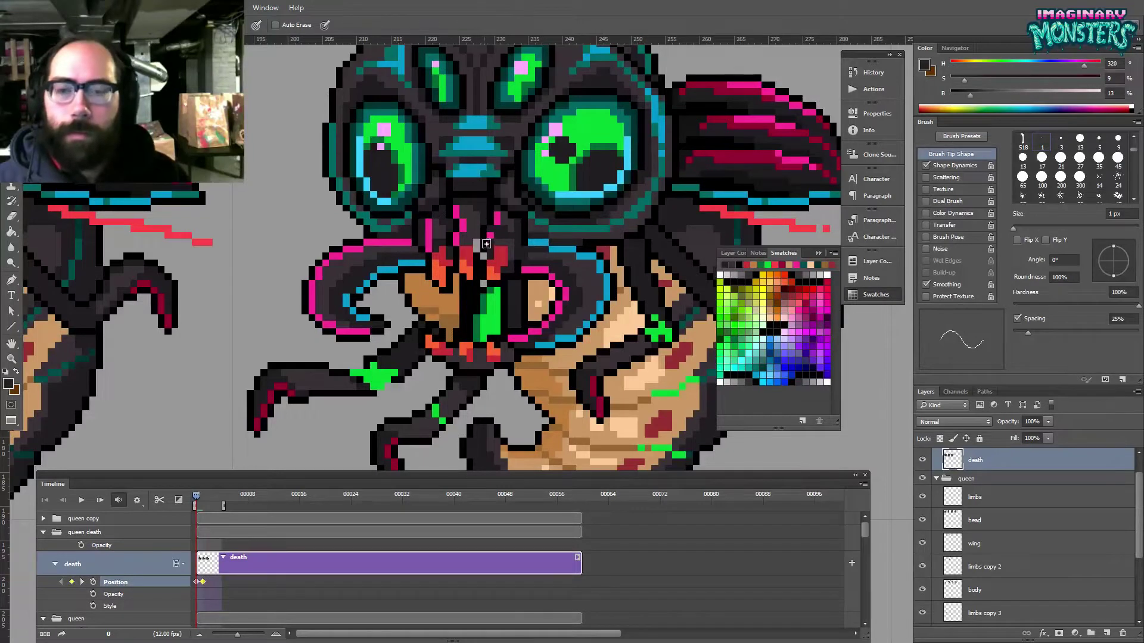
pyautogui.keyDown('alt'); pyautogui.click(494, 244); pyautogui.keyUp('alt')
pyautogui.keyDown('alt'); pyautogui.click(483, 256); pyautogui.keyUp('alt')
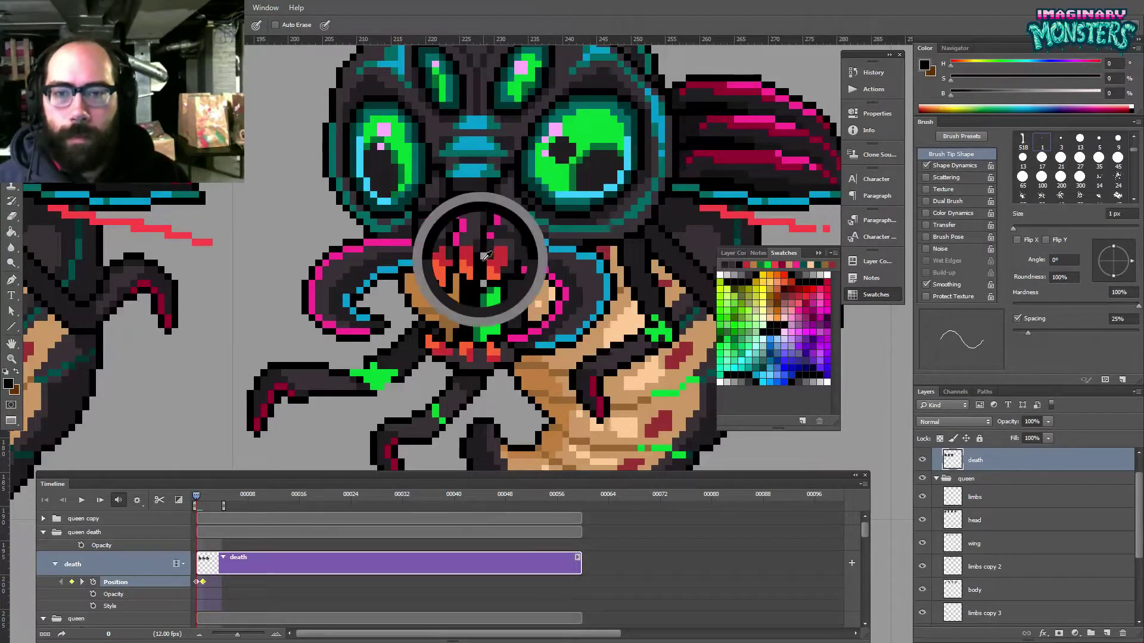
# - At timeline frame 2, move the death layer one sprite cell to the left to set a third position keyframe, and return to frame 0
pyautogui.moveTo(516, 281)
pyautogui.mouseDown()
pyautogui.moveTo(366, 315)
pyautogui.moveTo(564, 305)
pyautogui.moveTo(732, 326)
pyautogui.mouseUp()
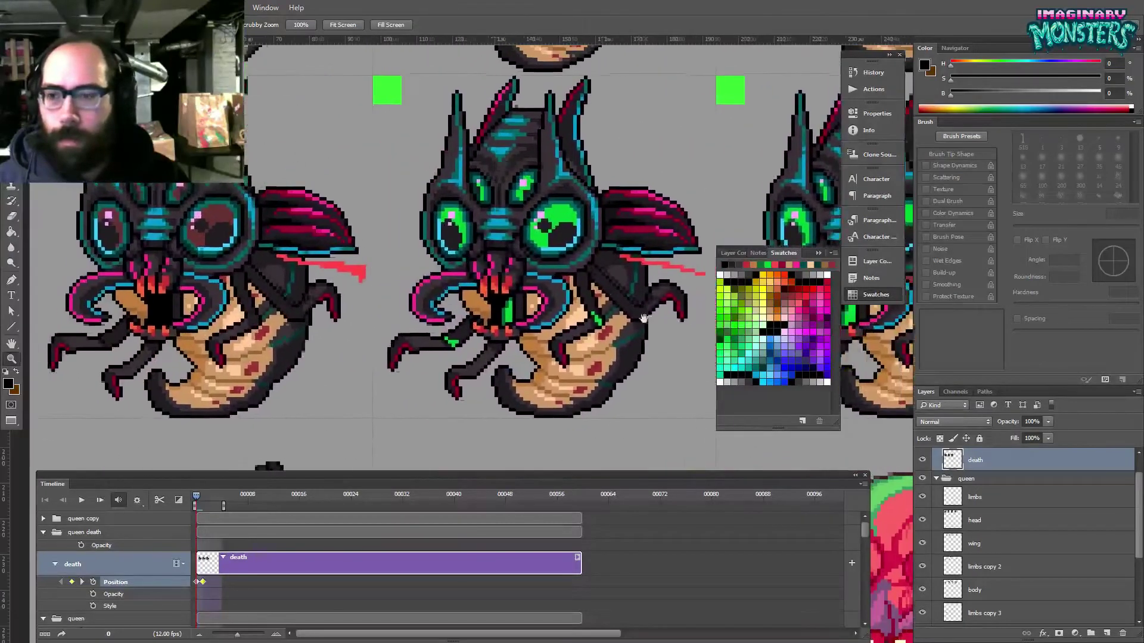
pyautogui.moveTo(198, 498)
pyautogui.mouseDown()
pyautogui.moveTo(217, 499)
pyautogui.moveTo(198, 500)
pyautogui.mouseUp()
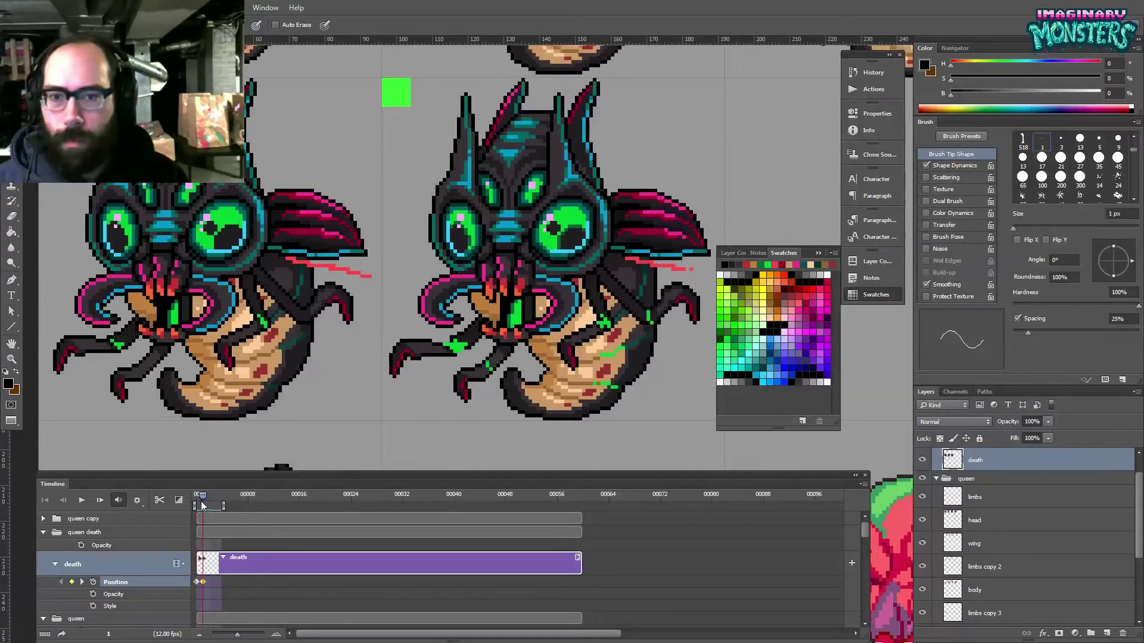
pyautogui.moveTo(199, 499); pyautogui.dragTo(211, 500)
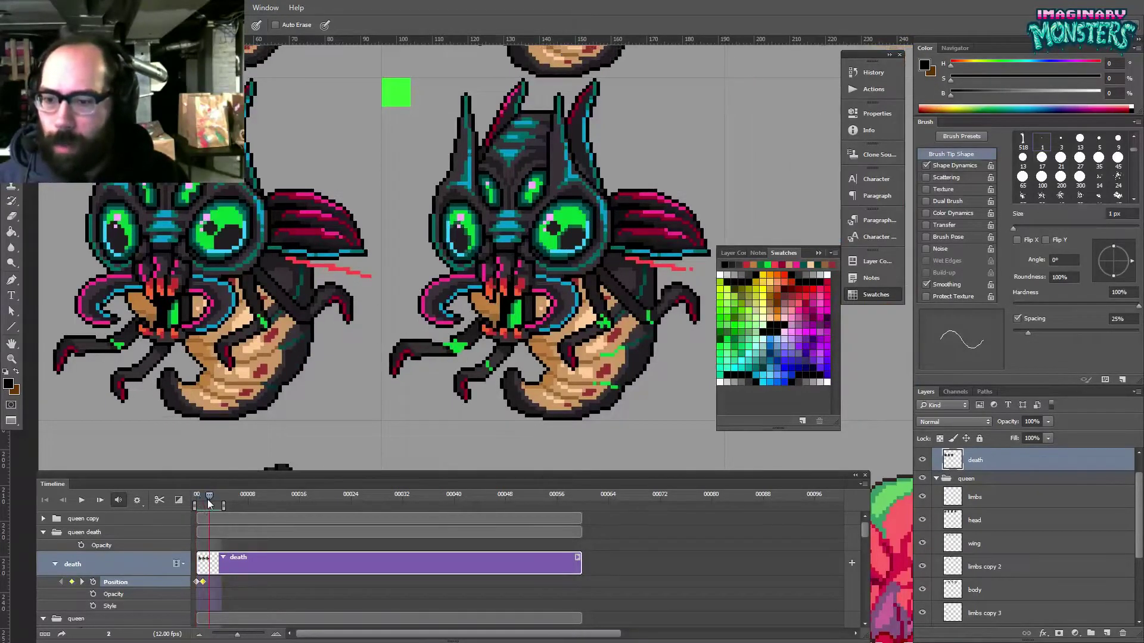
pyautogui.press('v')
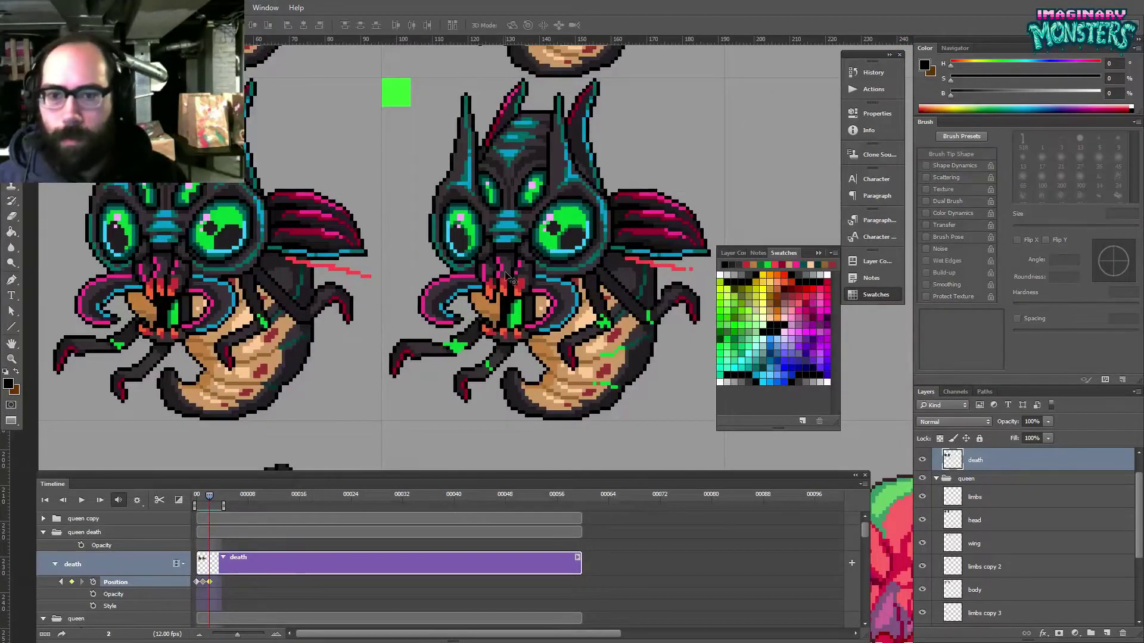
pyautogui.moveTo(555, 272); pyautogui.dragTo(214, 272)
pyautogui.moveTo(208, 501)
pyautogui.mouseDown()
pyautogui.moveTo(182, 495)
pyautogui.moveTo(215, 504)
pyautogui.moveTo(196, 500)
pyautogui.mouseUp()
# - Sample the bright green and paint a jagged crack along the base of the third queen's wing, where it meets the head
pyautogui.moveTo(644, 261); pyautogui.dragTo(400, 267)
pyautogui.press('b')
pyautogui.scroll(3, 400, 267)
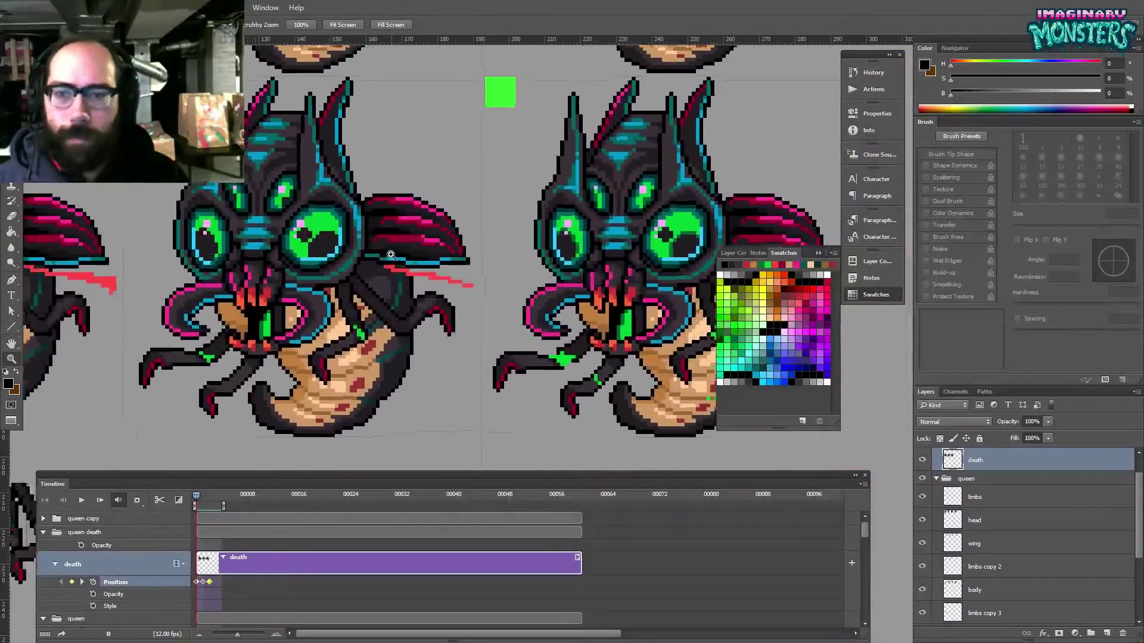
pyautogui.keyDown('alt'); pyautogui.click(353, 352); pyautogui.keyUp('alt')
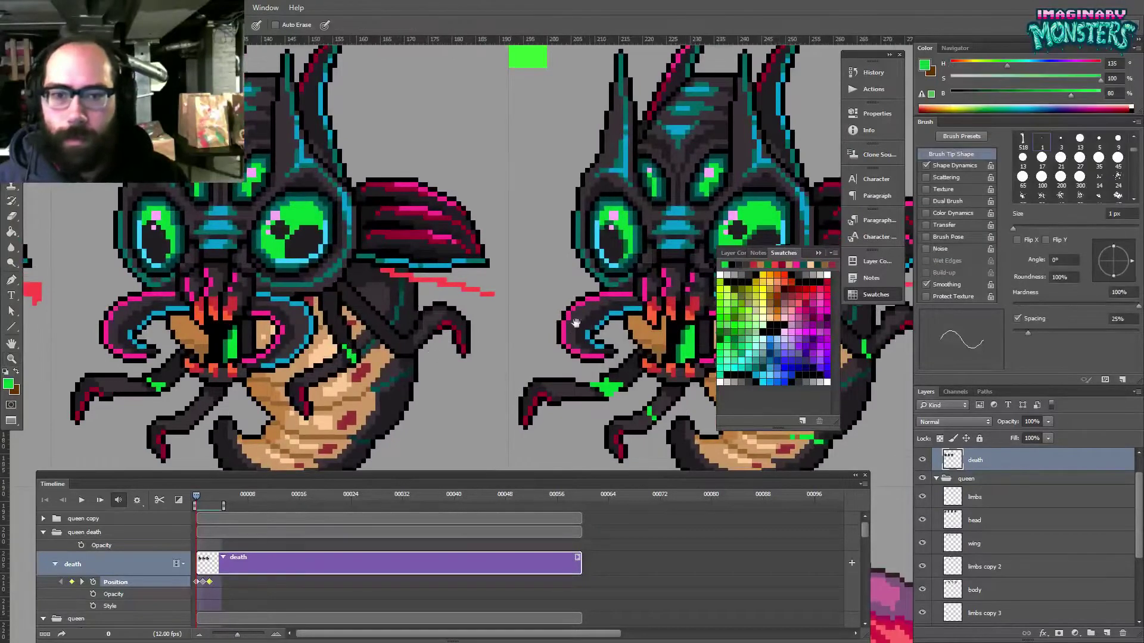
pyautogui.moveTo(643, 309); pyautogui.dragTo(197, 289)
pyautogui.scroll(4, 398, 219)
pyautogui.click(353, 200)
pyautogui.moveTo(361, 179)
pyautogui.mouseDown()
pyautogui.moveTo(374, 209)
pyautogui.moveTo(373, 188)
pyautogui.mouseUp()
pyautogui.click(357, 177)
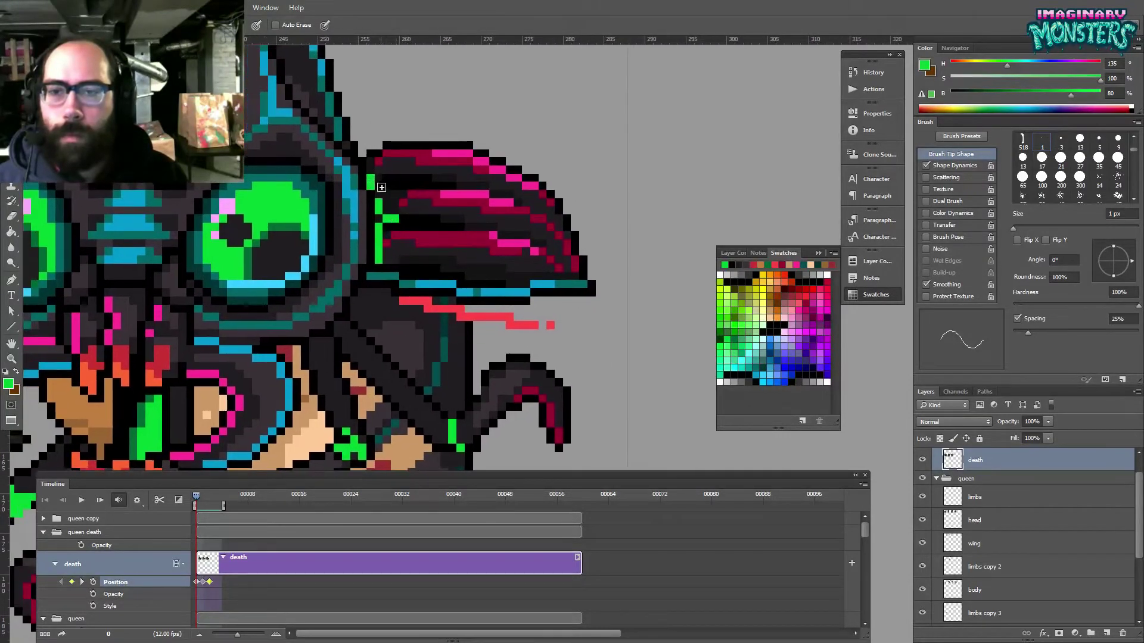
pyautogui.moveTo(432, 283)
pyautogui.mouseDown()
pyautogui.moveTo(502, 199)
pyautogui.moveTo(499, 219)
pyautogui.moveTo(517, 226)
pyautogui.mouseUp()
pyautogui.click(437, 203)
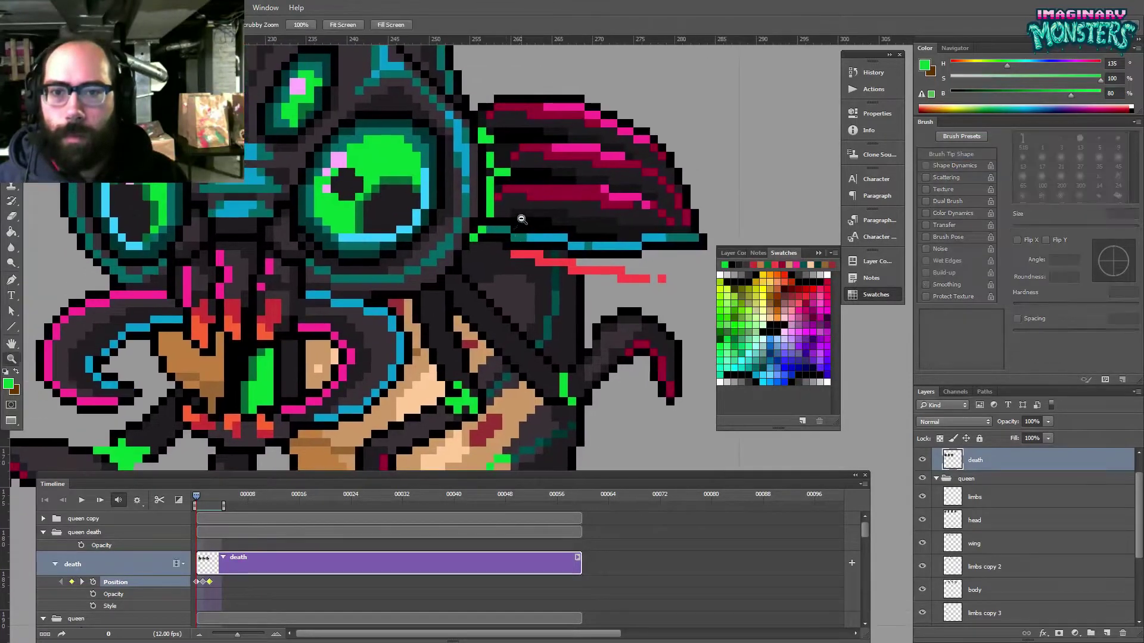
# - Compare the queen sprites side by side at a smaller zoom and scrub the start of the death animation
pyautogui.keyDown('alt'); pyautogui.click(521, 220); pyautogui.keyUp('alt')
pyautogui.moveTo(490, 181); pyautogui.dragTo(470, 218)
pyautogui.keyDown('ctrl'); pyautogui.click(467, 219); pyautogui.keyUp('ctrl')
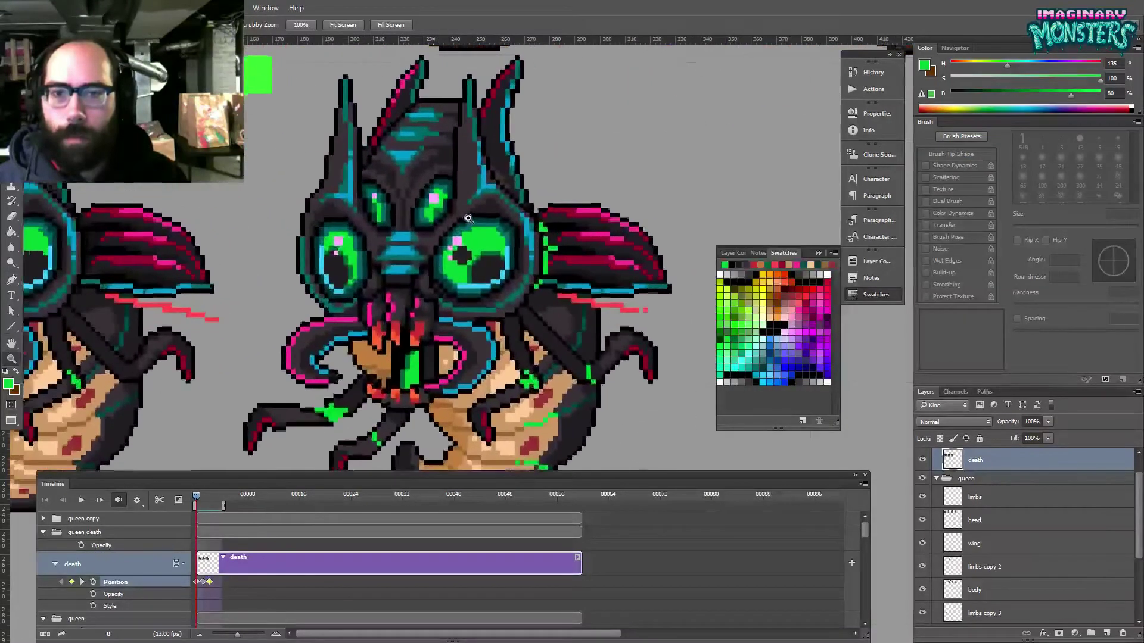
pyautogui.press('b')
pyautogui.moveTo(459, 318); pyautogui.dragTo(451, 234)
pyautogui.moveTo(493, 285); pyautogui.dragTo(429, 280)
pyautogui.moveTo(405, 343)
pyautogui.mouseDown()
pyautogui.moveTo(449, 387)
pyautogui.moveTo(396, 351)
pyautogui.mouseUp()
pyautogui.moveTo(287, 296); pyautogui.dragTo(594, 302)
pyautogui.moveTo(198, 493); pyautogui.dragTo(187, 502)
pyautogui.moveTo(495, 243); pyautogui.dragTo(433, 255)
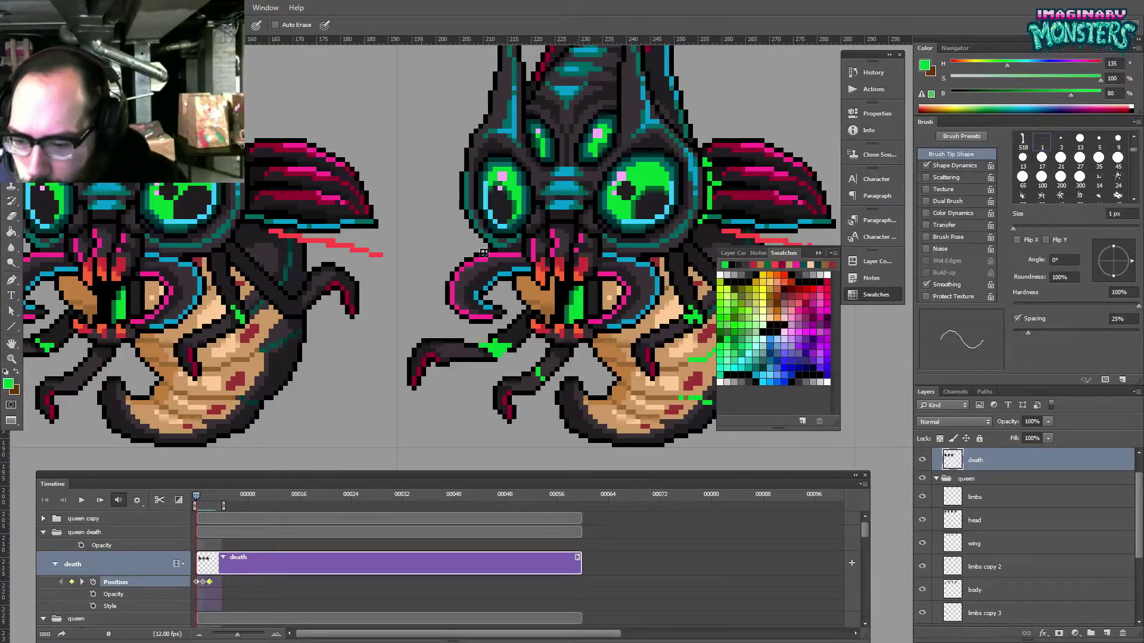
# - Trim the outer left edge of the third queen's tan cheek beside the mouth and redraw its black outline
pyautogui.moveTo(545, 277); pyautogui.dragTo(456, 275)
pyautogui.press('z')
pyautogui.press('b')
pyautogui.keyDown('alt'); pyautogui.click(462, 266); pyautogui.keyUp('alt')
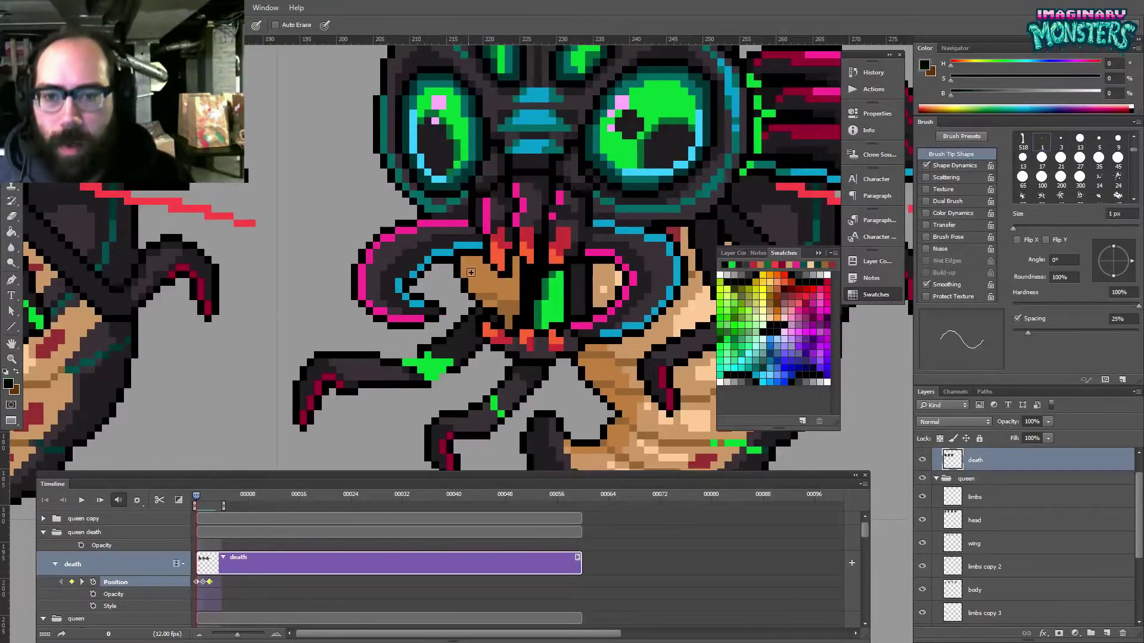
pyautogui.press('e')
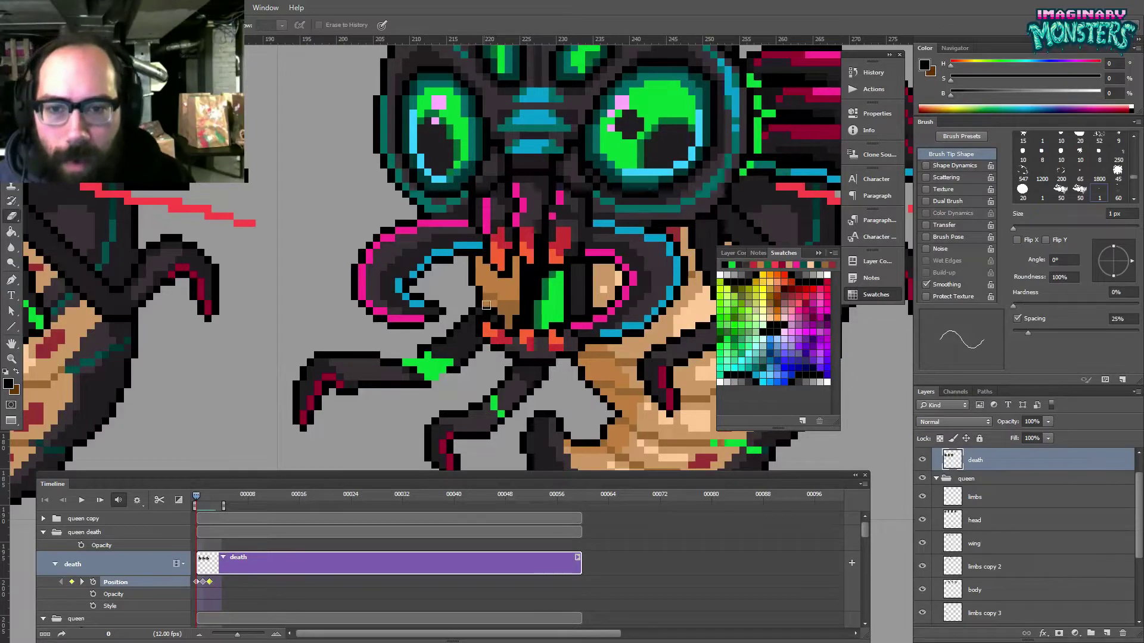
pyautogui.press('b')
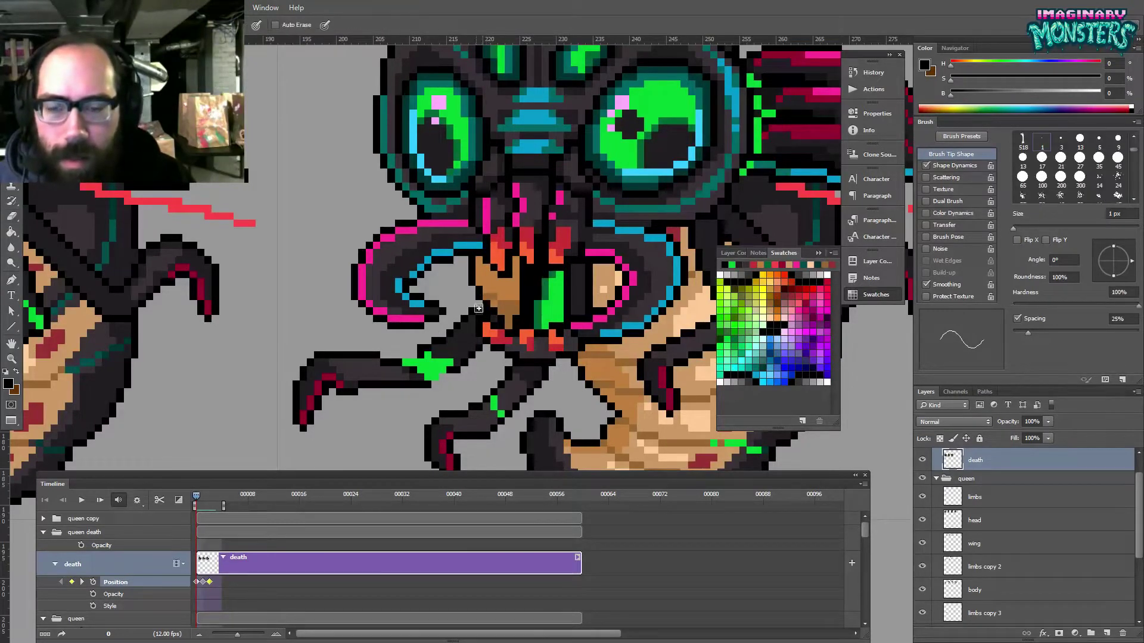
pyautogui.moveTo(519, 298); pyautogui.dragTo(499, 302)
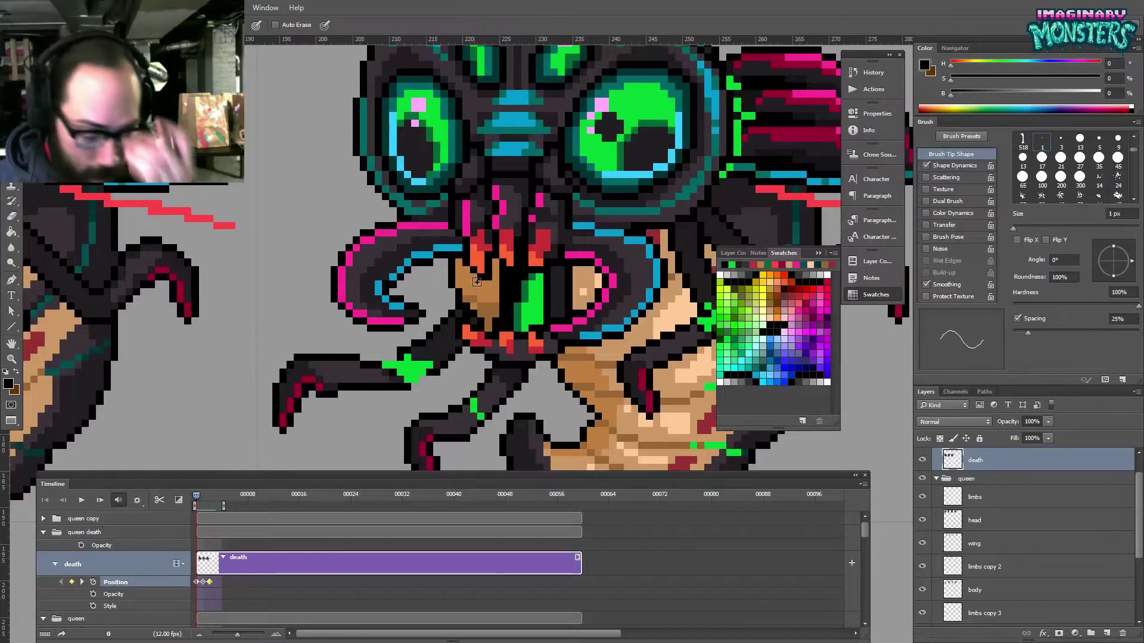
# - Redraw the black outline along the front edge of the tan abdomen below the mouth, erasing the stray outer pixels
pyautogui.moveTo(566, 285); pyautogui.dragTo(384, 212)
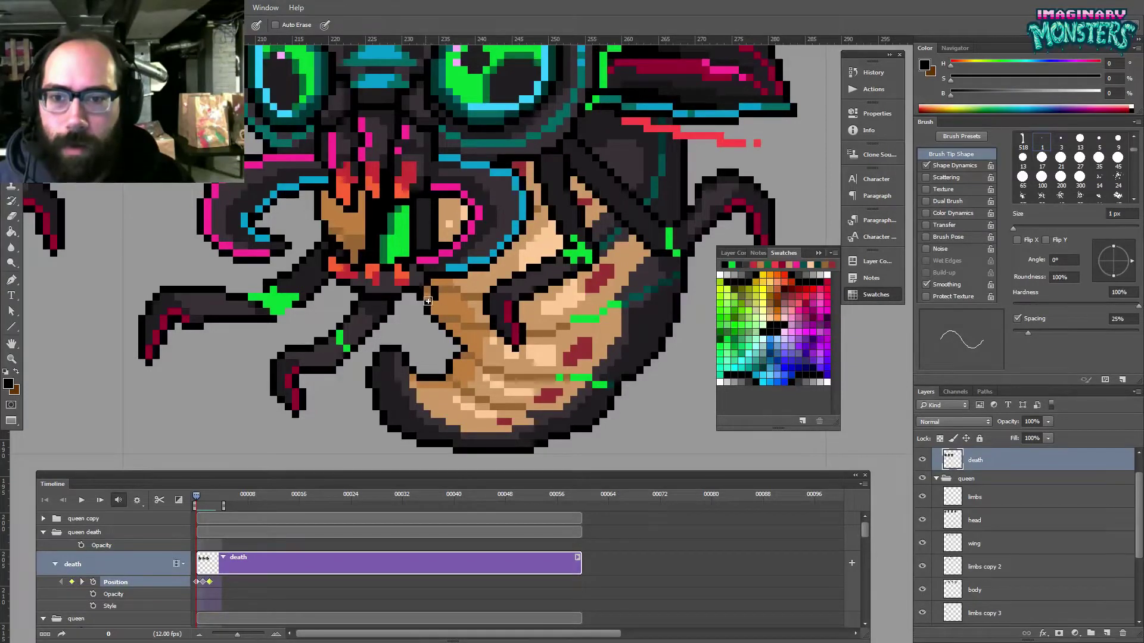
pyautogui.press('e')
pyautogui.press('b')
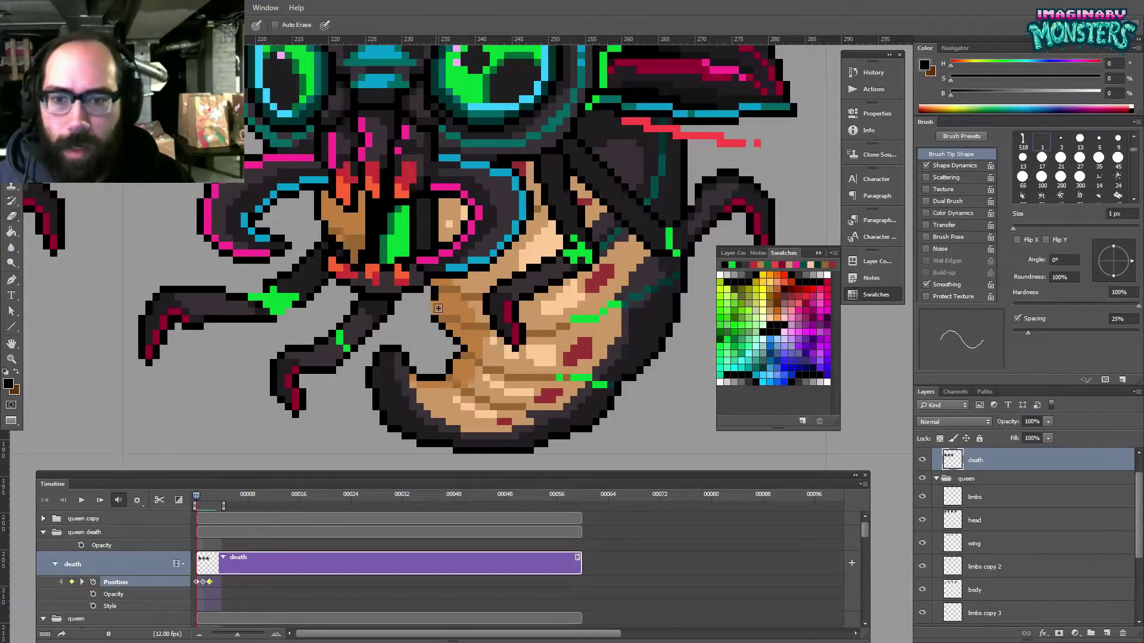
pyautogui.press('e')
pyautogui.press('b')
pyautogui.click(450, 326)
pyautogui.press('e')
pyautogui.click(442, 326)
# - Select the curled tail tip of the third queen sprite and nudge it one pixel right
pyautogui.moveTo(427, 356)
pyautogui.mouseDown()
pyautogui.moveTo(455, 355)
pyautogui.moveTo(423, 295)
pyautogui.moveTo(383, 363)
pyautogui.moveTo(417, 305)
pyautogui.moveTo(477, 387)
pyautogui.moveTo(461, 405)
pyautogui.moveTo(405, 420)
pyautogui.mouseUp()
pyautogui.press('l')
pyautogui.press('v')
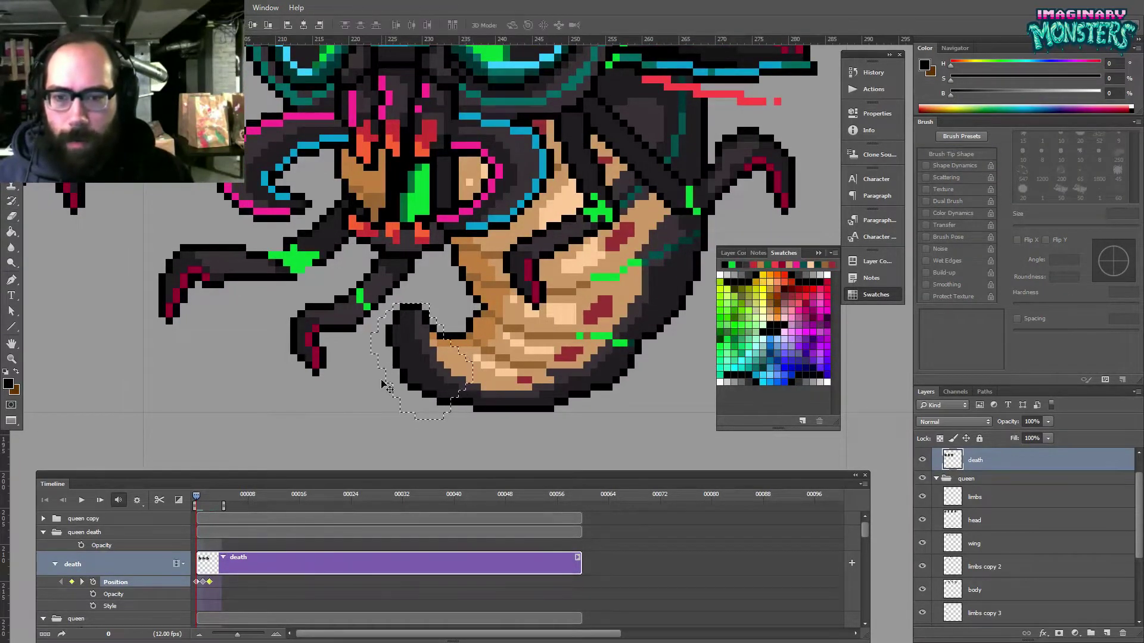
pyautogui.press('Right')
pyautogui.hotkey('ctrl', 'd')
# - Redraw the black outline along the back edge of the thorax beneath the wing and erase the outer pixels
pyautogui.moveTo(440, 354)
pyautogui.mouseDown()
pyautogui.moveTo(348, 370)
pyautogui.moveTo(360, 381)
pyautogui.moveTo(300, 369)
pyautogui.moveTo(281, 419)
pyautogui.mouseUp()
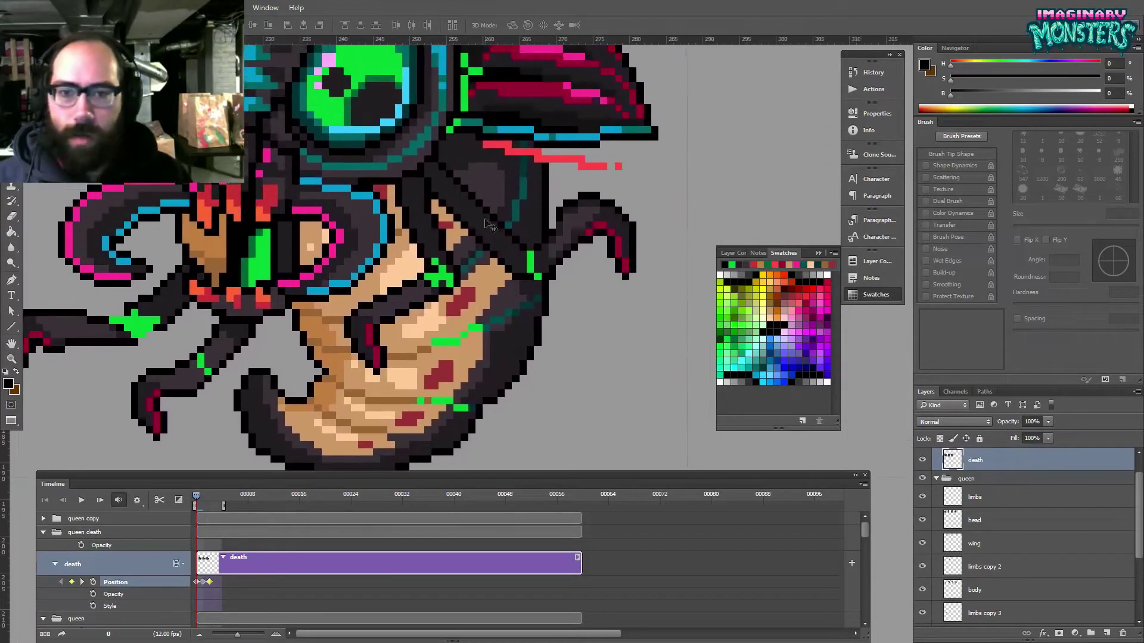
pyautogui.press('b')
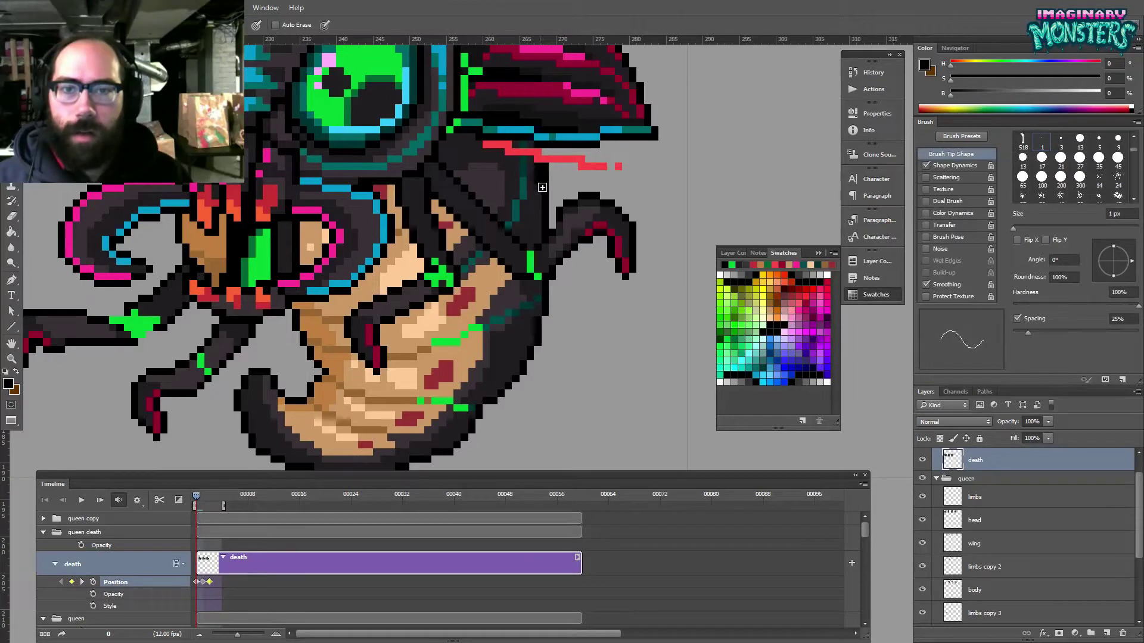
pyautogui.press('e')
pyautogui.moveTo(544, 216)
pyautogui.mouseDown()
pyautogui.moveTo(565, 230)
pyautogui.moveTo(575, 170)
pyautogui.mouseUp()
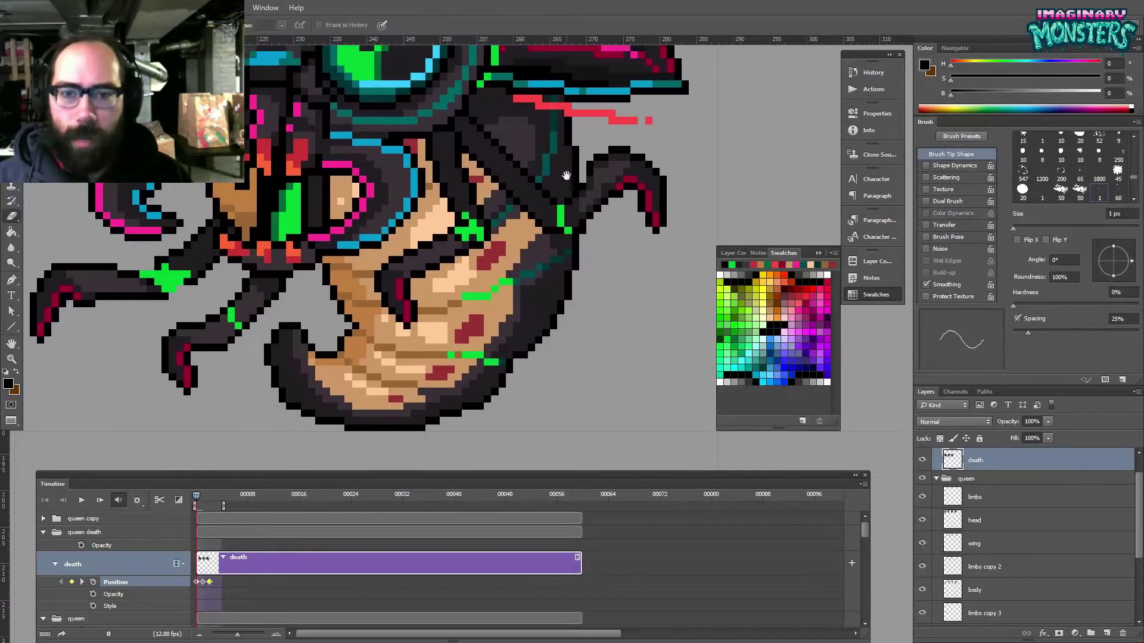
# - Redraw the black outline along the lower back edge of the third queen's abdomen and erase the stray outer pixels
pyautogui.press('b')
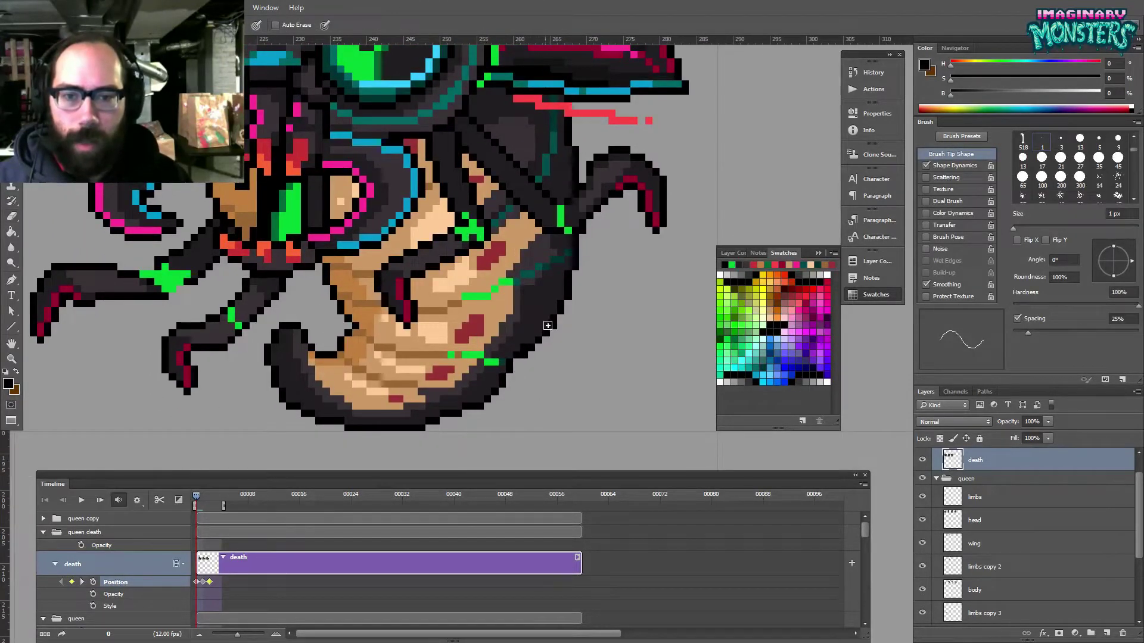
pyautogui.press('e')
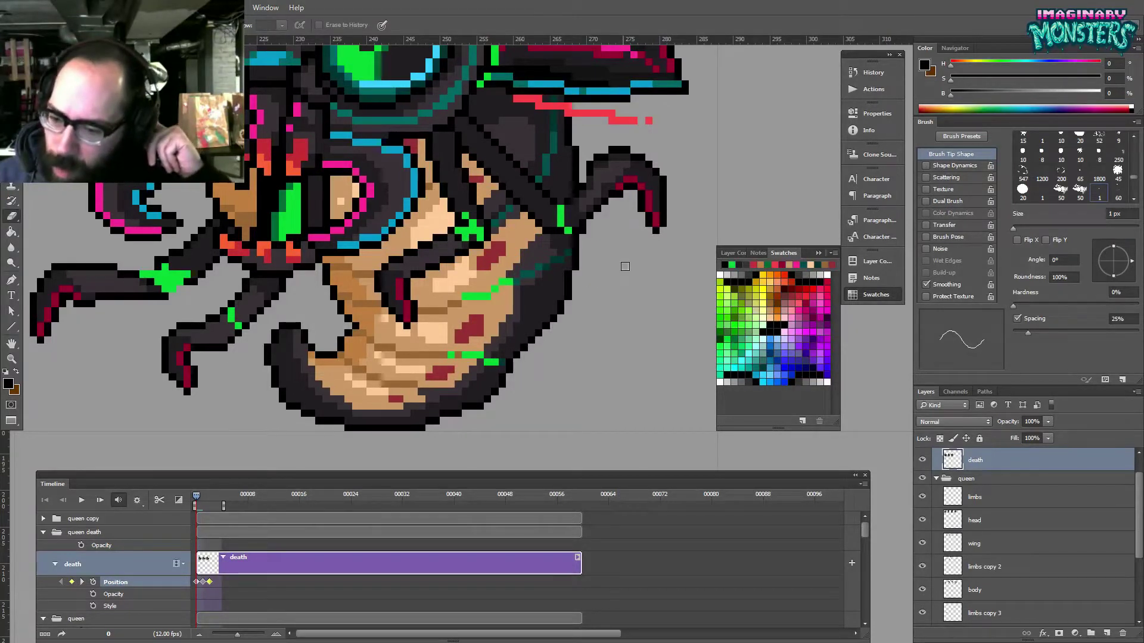
pyautogui.moveTo(509, 363); pyautogui.dragTo(527, 314)
pyautogui.keyDown('alt'); pyautogui.click(549, 342); pyautogui.keyUp('alt')
pyautogui.press('Return')
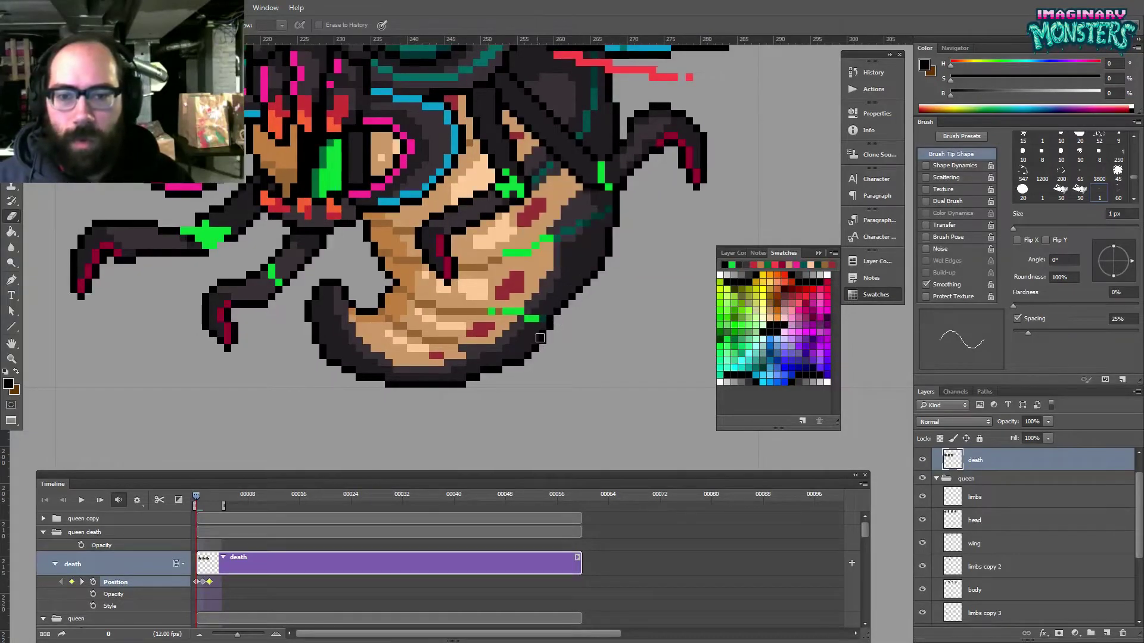
pyautogui.press('b')
pyautogui.keyDown('alt'); pyautogui.click(545, 331); pyautogui.keyUp('alt')
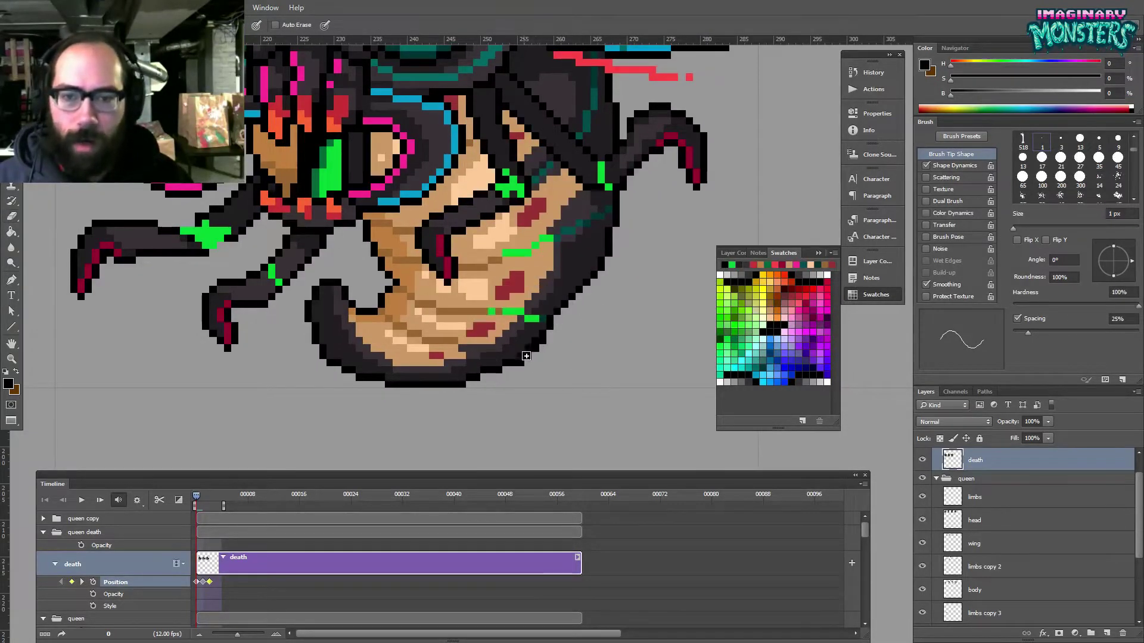
pyautogui.press('e')
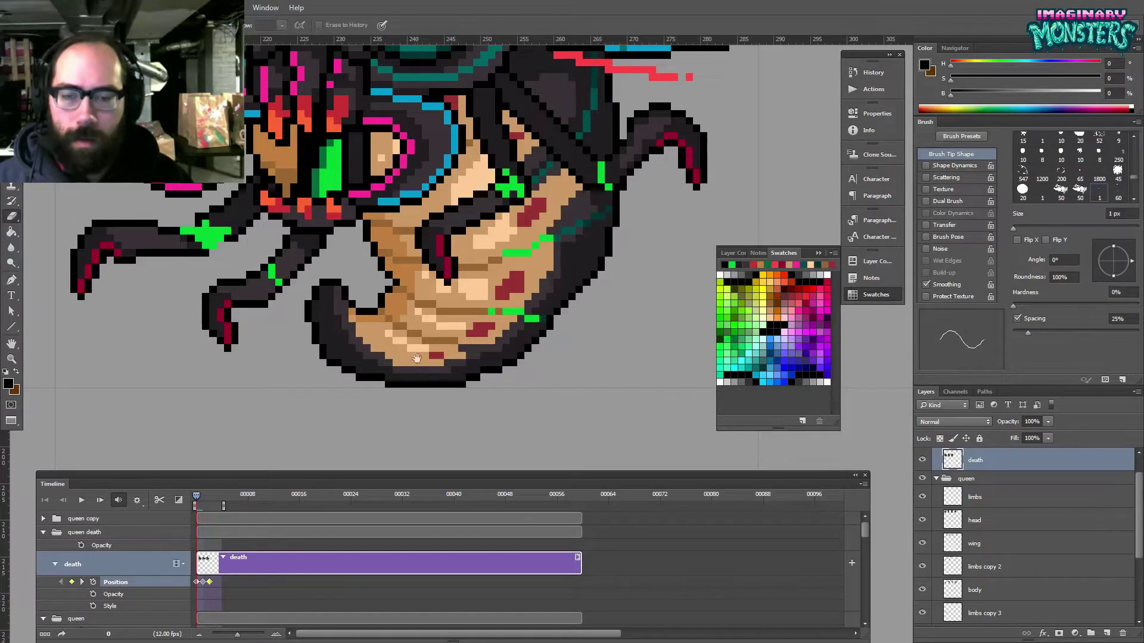
# - Clean up the black outline along the underside of the third queen's curled abdomen, erasing the excess edge pixels
pyautogui.moveTo(418, 351); pyautogui.dragTo(425, 354)
pyautogui.press('b')
pyautogui.moveTo(473, 383); pyautogui.dragTo(483, 388)
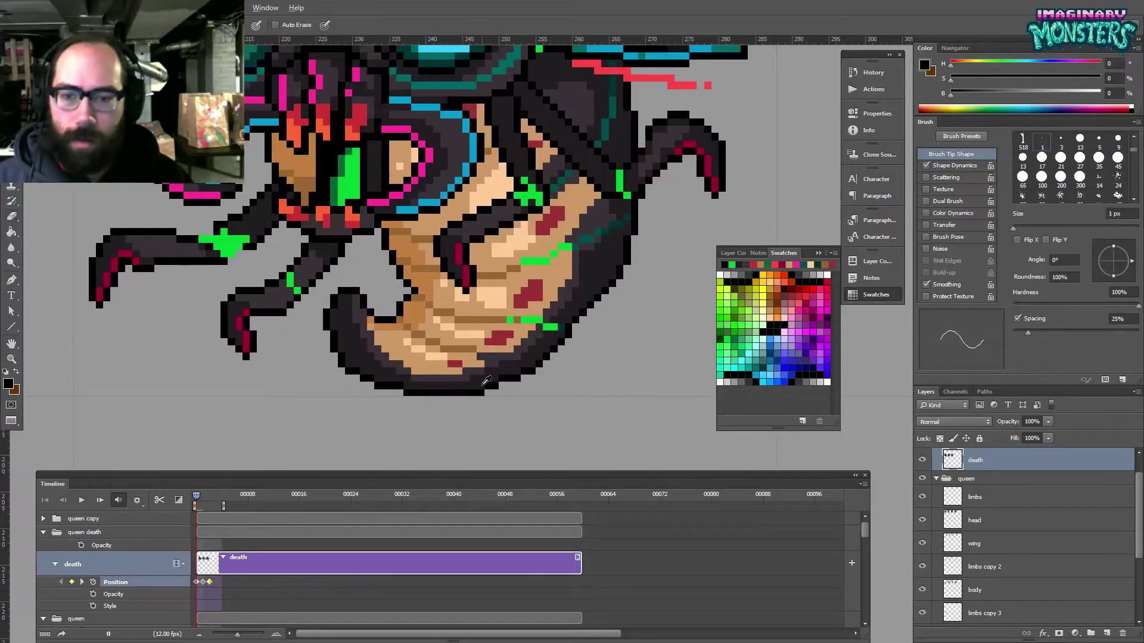
pyautogui.press('e')
pyautogui.click(481, 392)
pyautogui.press('b')
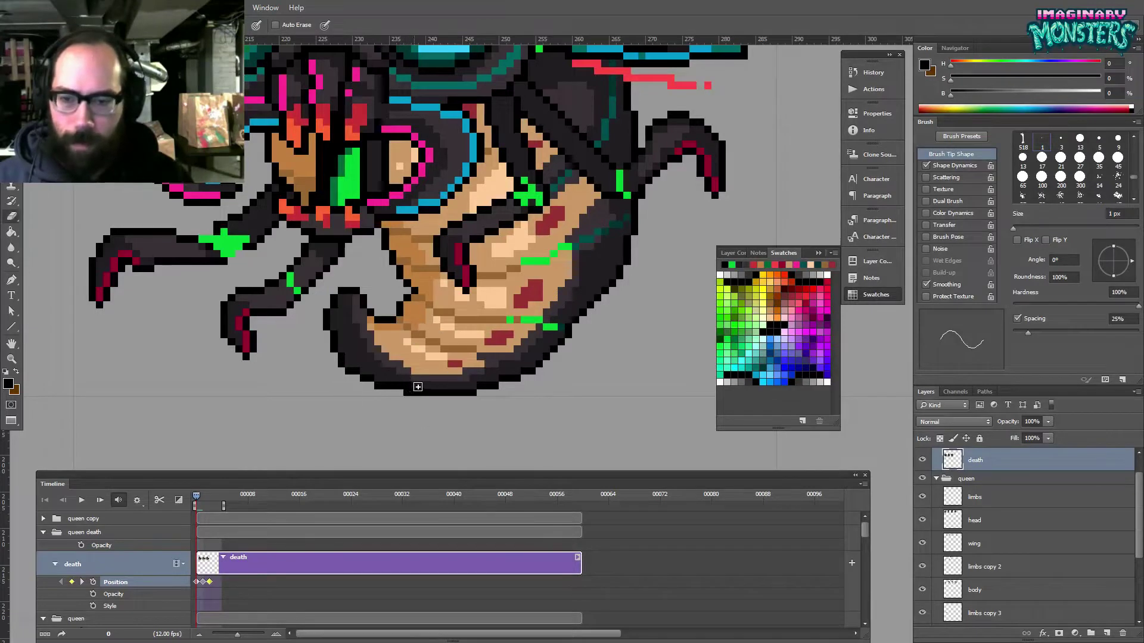
pyautogui.press('e')
pyautogui.click(408, 393)
pyautogui.moveTo(508, 381); pyautogui.dragTo(495, 391)
pyautogui.moveTo(467, 345); pyautogui.dragTo(467, 355)
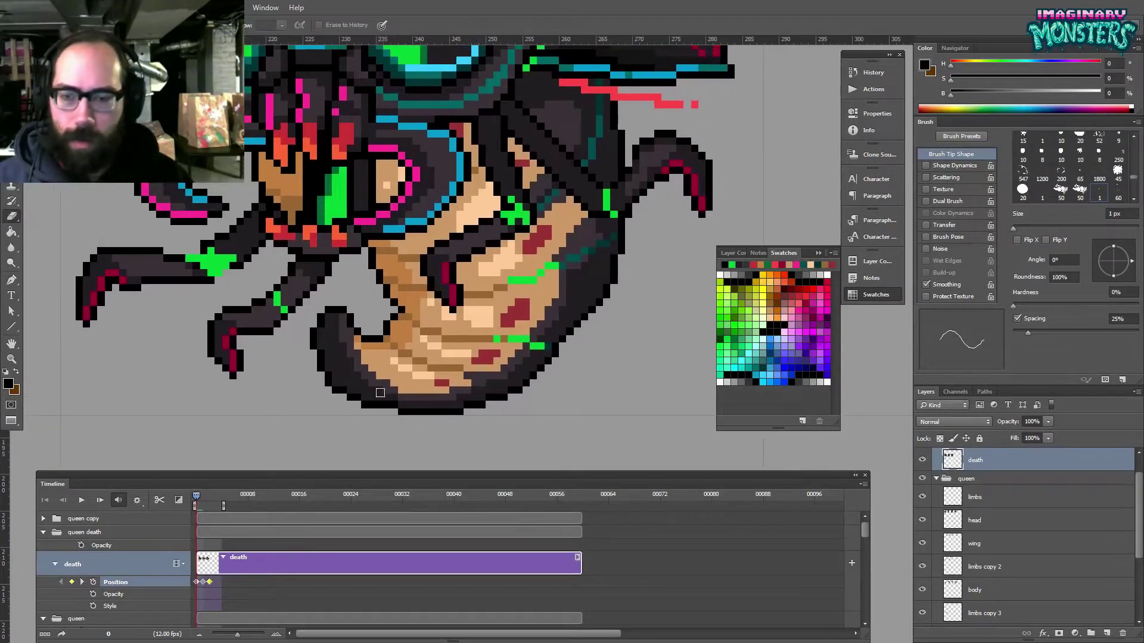
# - Trim the underside of the third queen's tail and retouch its dark grey shell shading with colours sampled from the sprite
pyautogui.click(386, 395)
pyautogui.press('Return')
pyautogui.press('b')
pyautogui.keyDown('alt'); pyautogui.click(399, 398); pyautogui.keyUp('alt')
pyautogui.keyDown('alt'); pyautogui.click(397, 386); pyautogui.keyUp('alt')
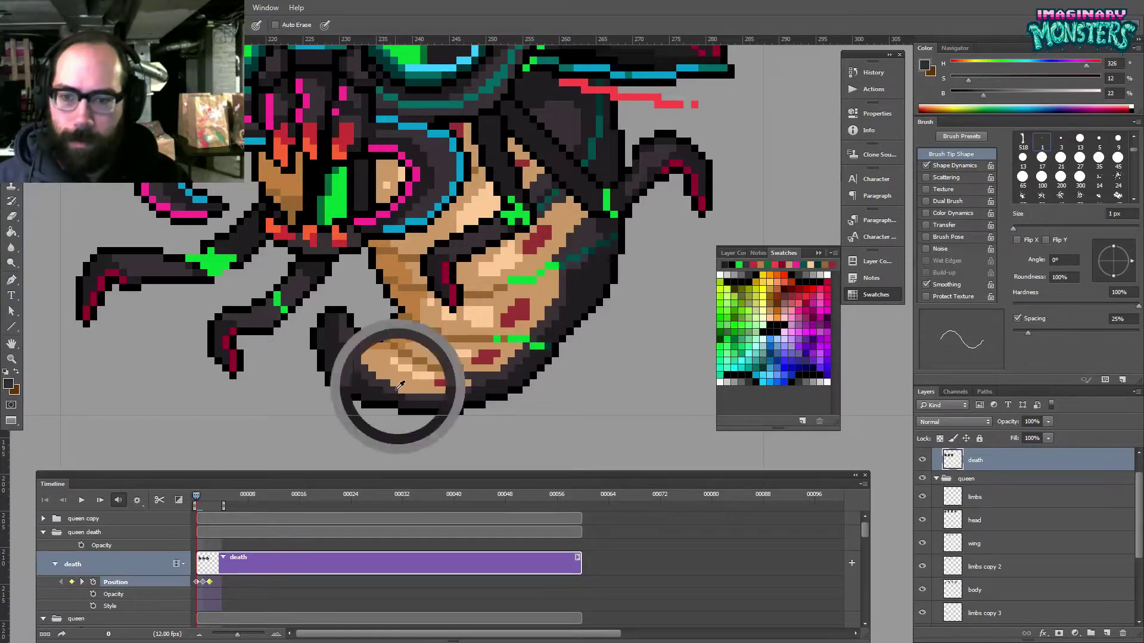
pyautogui.moveTo(499, 359); pyautogui.dragTo(496, 370)
pyautogui.keyDown('alt'); pyautogui.click(499, 375); pyautogui.keyUp('alt')
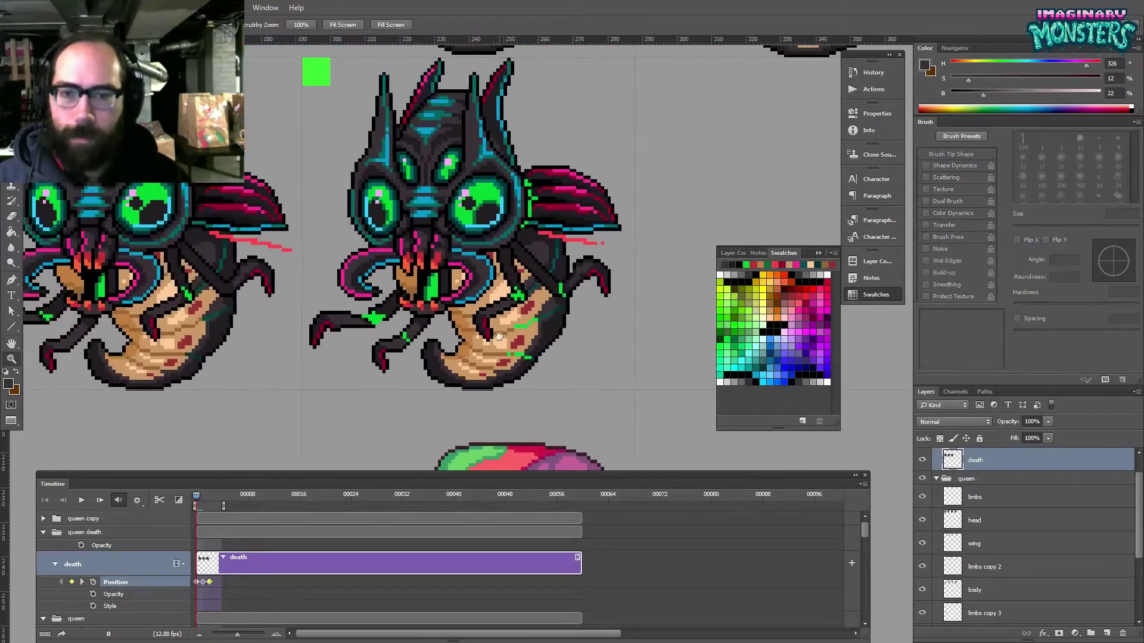
# - Compare the death frames, select the third queen's lower jaw and shift it slightly
pyautogui.click(205, 495)
pyautogui.moveTo(205, 496); pyautogui.dragTo(183, 495)
pyautogui.moveTo(149, 434); pyautogui.dragTo(364, 445)
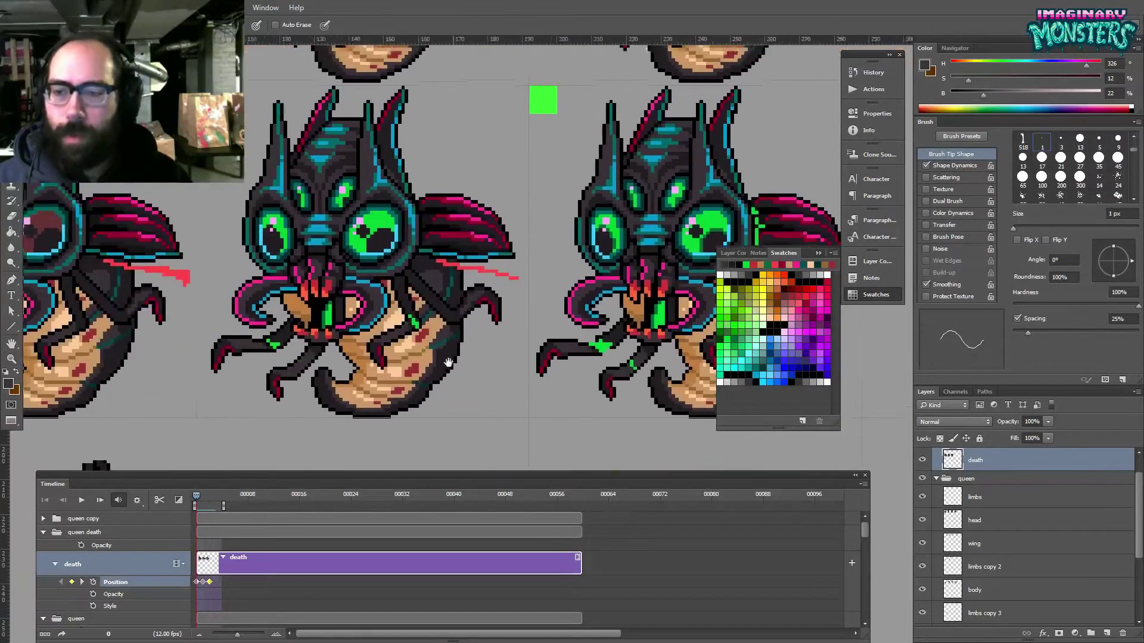
pyautogui.moveTo(198, 496); pyautogui.dragTo(181, 502)
pyautogui.moveTo(510, 359); pyautogui.dragTo(443, 346)
pyautogui.moveTo(495, 309)
pyautogui.mouseDown()
pyautogui.moveTo(584, 288)
pyautogui.moveTo(447, 301)
pyautogui.mouseUp()
pyautogui.press('l')
pyautogui.moveTo(493, 355)
pyautogui.mouseDown()
pyautogui.moveTo(430, 352)
pyautogui.moveTo(395, 326)
pyautogui.moveTo(388, 297)
pyautogui.moveTo(419, 300)
pyautogui.moveTo(425, 313)
pyautogui.moveTo(489, 299)
pyautogui.moveTo(511, 350)
pyautogui.moveTo(488, 356)
pyautogui.moveTo(487, 328)
pyautogui.mouseUp()
pyautogui.press('v')
pyautogui.hotkey('ctrl', 'd')
# - Repair the pixels around the third queen's lower jaw and teeth with colours sampled from the sprite
pyautogui.press('b')
pyautogui.keyDown('alt'); pyautogui.click(382, 289); pyautogui.keyUp('alt')
pyautogui.keyDown('alt'); pyautogui.click(381, 306); pyautogui.keyUp('alt')
pyautogui.keyDown('alt'); pyautogui.click(393, 290); pyautogui.keyUp('alt')
pyautogui.keyDown('alt'); pyautogui.click(419, 292); pyautogui.keyUp('alt')
pyautogui.click(422, 300)
pyautogui.keyDown('alt'); pyautogui.click(402, 298); pyautogui.keyUp('alt')
pyautogui.click(417, 301)
pyautogui.keyDown('alt'); pyautogui.click(455, 289); pyautogui.keyUp('alt')
pyautogui.keyDown('alt'); pyautogui.click(495, 291); pyautogui.keyUp('alt')
pyautogui.keyDown('alt'); pyautogui.click(491, 322); pyautogui.keyUp('alt')
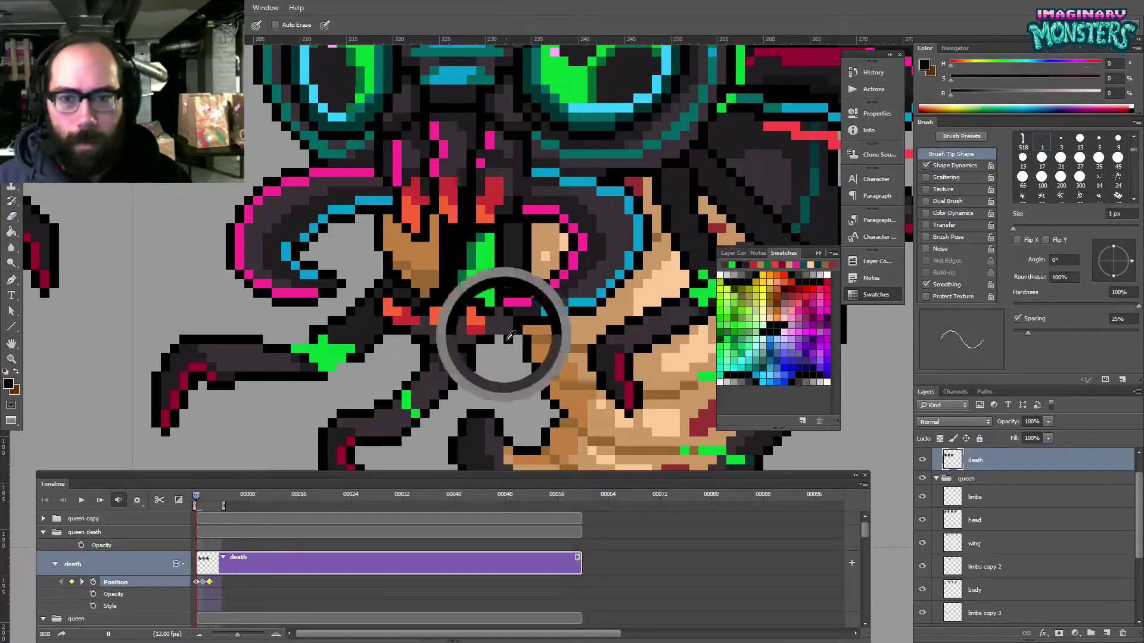
pyautogui.keyDown('alt'); pyautogui.click(504, 325); pyautogui.keyUp('alt')
pyautogui.press('e')
# - Paint dark green shading along the pupils in both large eyes of the third queen
pyautogui.press('z')
pyautogui.moveTo(515, 358)
pyautogui.mouseDown()
pyautogui.moveTo(274, 301)
pyautogui.moveTo(430, 321)
pyautogui.mouseUp()
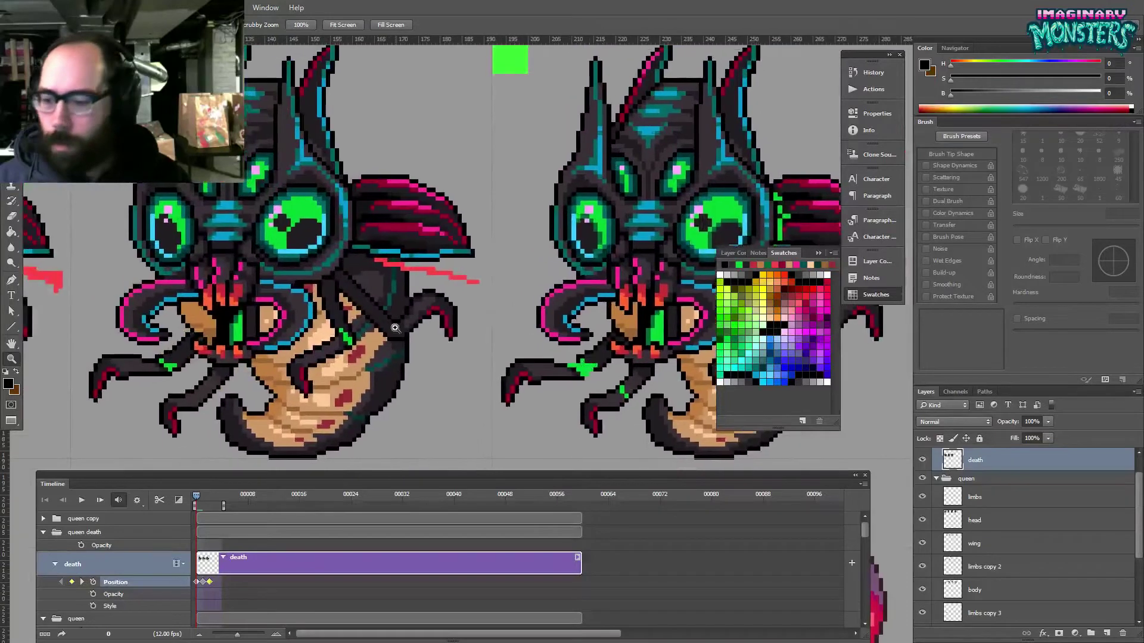
pyautogui.moveTo(196, 497); pyautogui.dragTo(154, 503)
pyautogui.moveTo(503, 286); pyautogui.dragTo(346, 287)
pyautogui.click(420, 252)
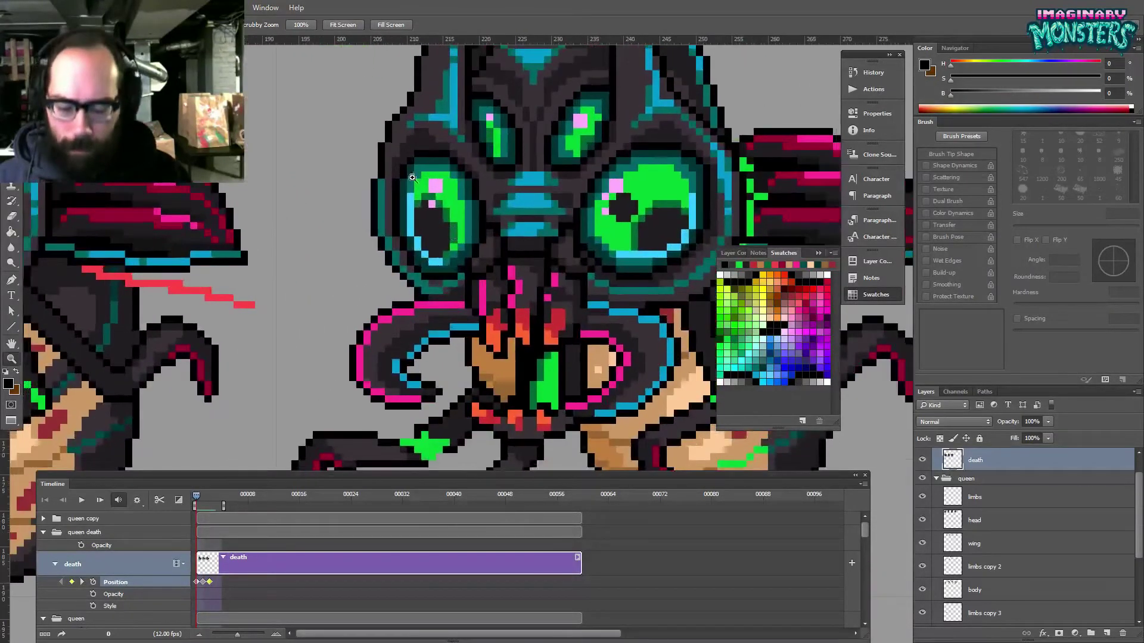
pyautogui.press('b')
pyautogui.keyDown('alt'); pyautogui.click(446, 210); pyautogui.keyUp('alt')
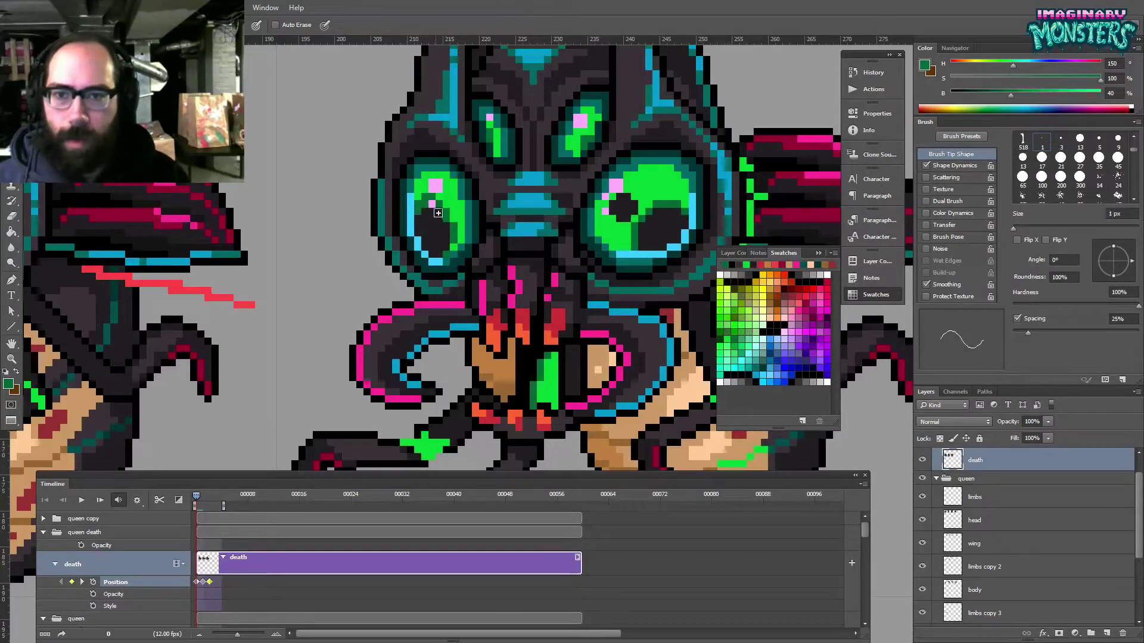
pyautogui.moveTo(442, 216); pyautogui.dragTo(449, 245)
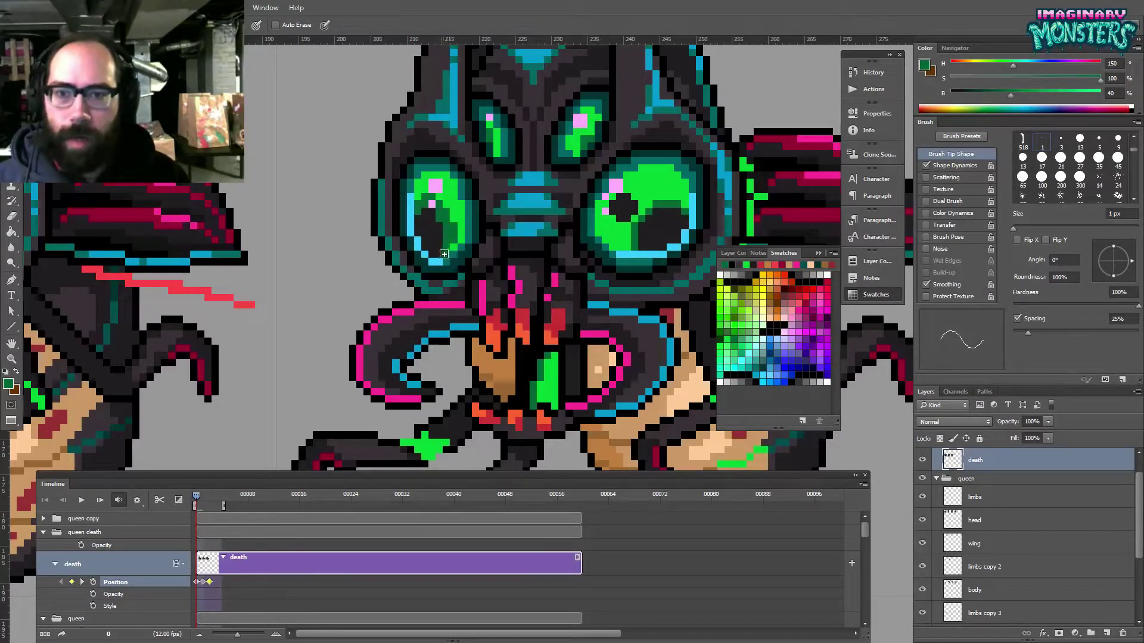
pyautogui.moveTo(651, 224); pyautogui.dragTo(666, 216)
pyautogui.keyDown('alt'); pyautogui.click(674, 219); pyautogui.keyUp('alt')
pyautogui.keyDown('alt'); pyautogui.click(674, 205); pyautogui.keyUp('alt')
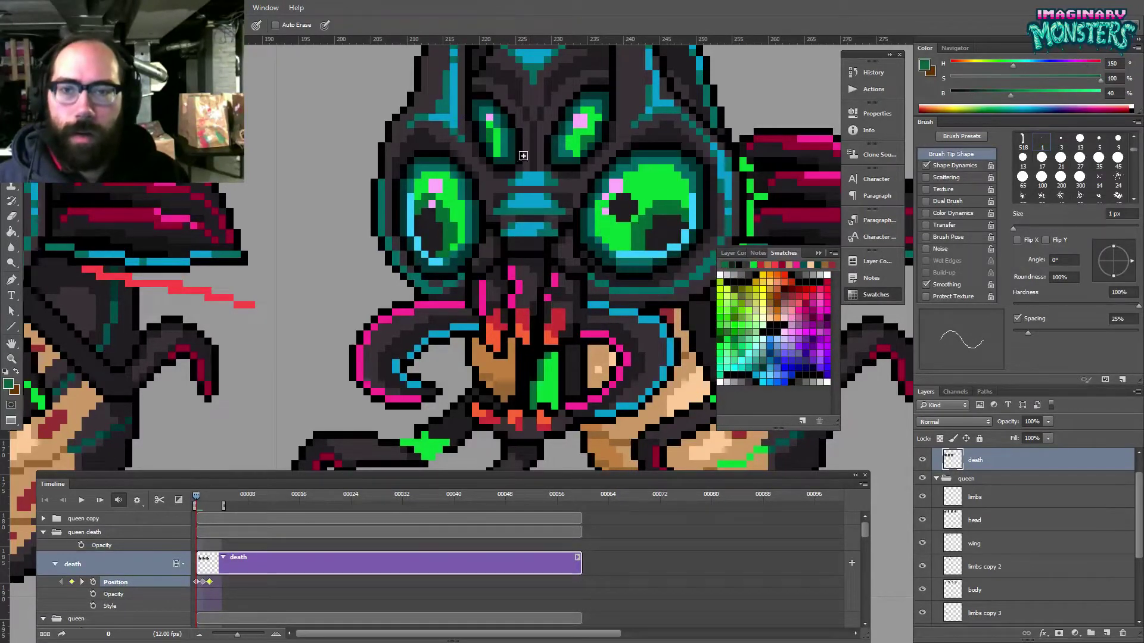
# - Scrub through the death animation to compare the poses of the queen frames
pyautogui.moveTo(591, 189)
pyautogui.mouseDown()
pyautogui.moveTo(566, 215)
pyautogui.moveTo(523, 218)
pyautogui.moveTo(576, 234)
pyautogui.moveTo(529, 231)
pyautogui.mouseUp()
pyautogui.press('z')
pyautogui.keyDown('alt'); pyautogui.click(572, 188); pyautogui.keyUp('alt')
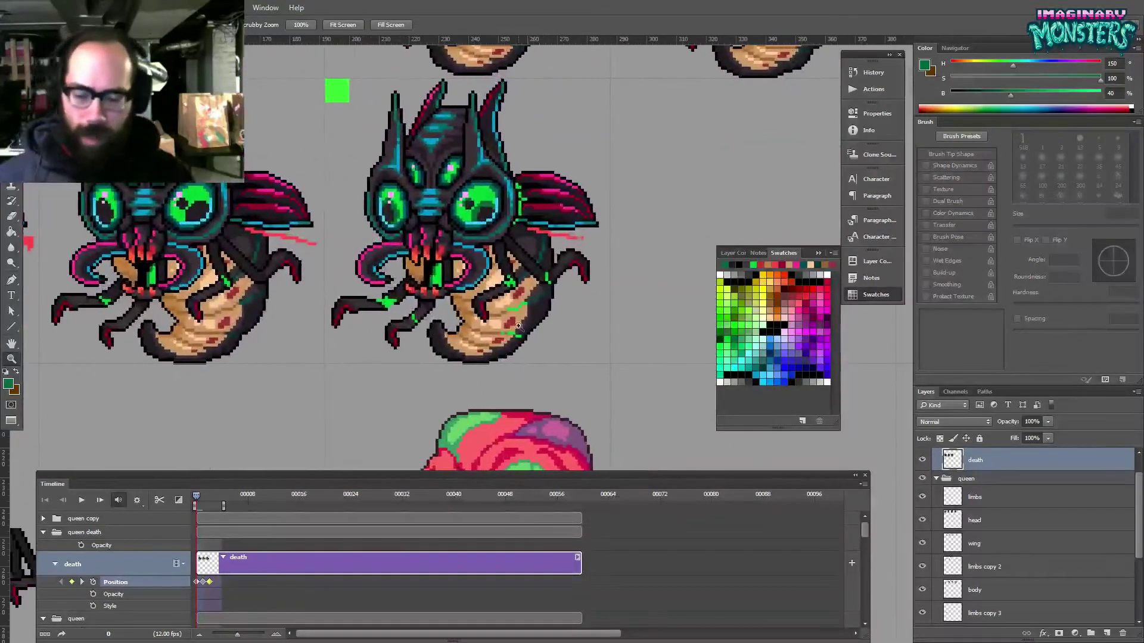
pyautogui.moveTo(196, 497)
pyautogui.mouseDown()
pyautogui.moveTo(211, 497)
pyautogui.moveTo(184, 498)
pyautogui.mouseUp()
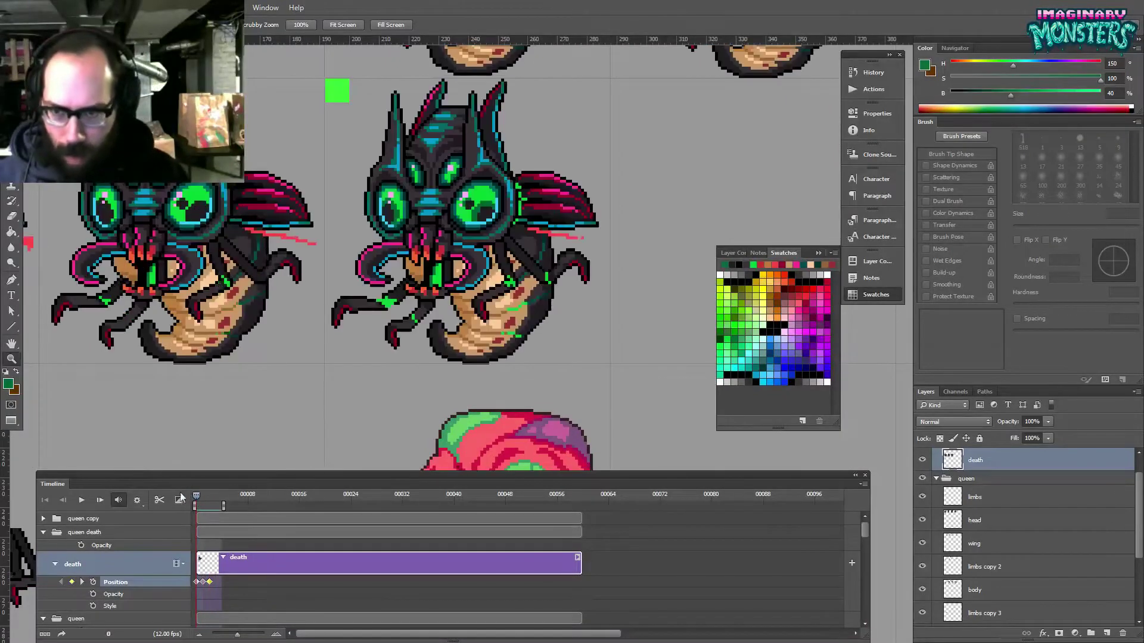
pyautogui.moveTo(209, 387); pyautogui.dragTo(446, 416)
pyautogui.moveTo(240, 407); pyautogui.dragTo(293, 405)
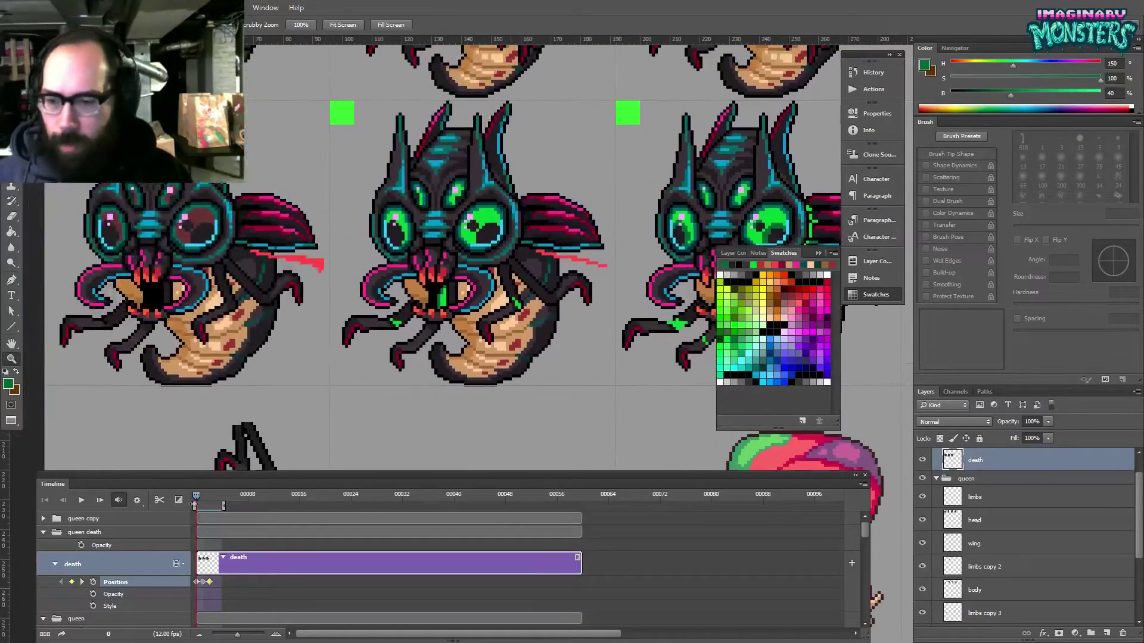
pyautogui.moveTo(198, 495)
pyautogui.mouseDown()
pyautogui.moveTo(213, 489)
pyautogui.moveTo(190, 495)
pyautogui.mouseUp()
# - Select the third queen's wing with its green wound edge and move it one pixel right, away from the head
pyautogui.moveTo(685, 268); pyautogui.dragTo(291, 265)
pyautogui.moveTo(463, 229); pyautogui.dragTo(477, 206)
pyautogui.press('l')
pyautogui.moveTo(516, 157)
pyautogui.mouseDown()
pyautogui.moveTo(483, 144)
pyautogui.moveTo(394, 176)
pyautogui.mouseUp()
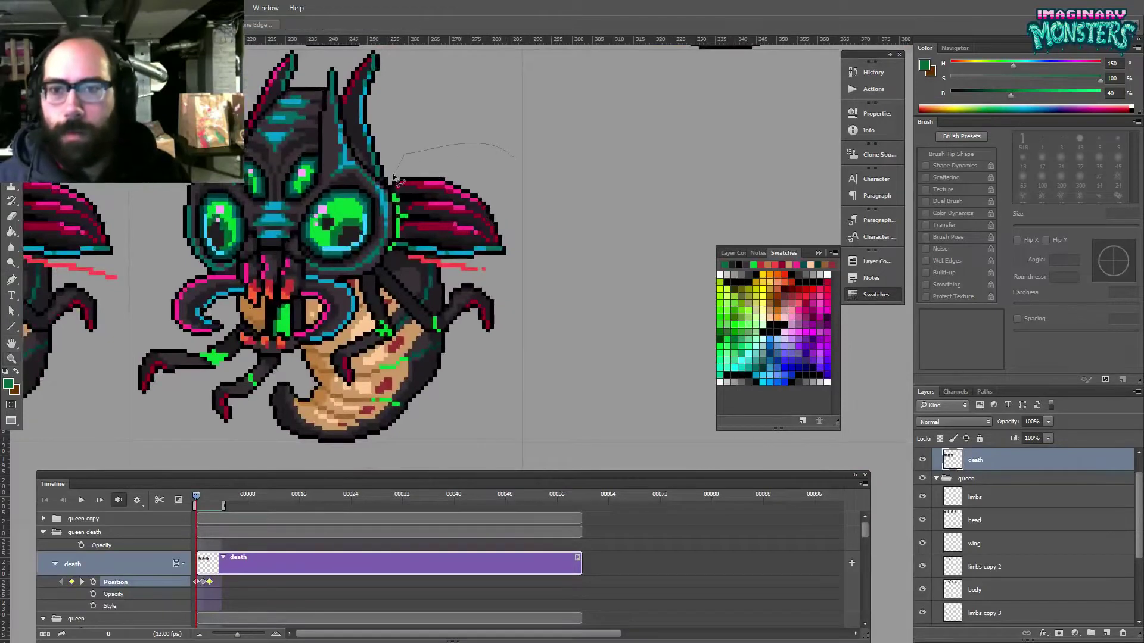
pyautogui.moveTo(398, 220)
pyautogui.mouseDown()
pyautogui.moveTo(401, 242)
pyautogui.moveTo(447, 257)
pyautogui.moveTo(517, 258)
pyautogui.moveTo(451, 210)
pyautogui.mouseUp()
pyautogui.press('z')
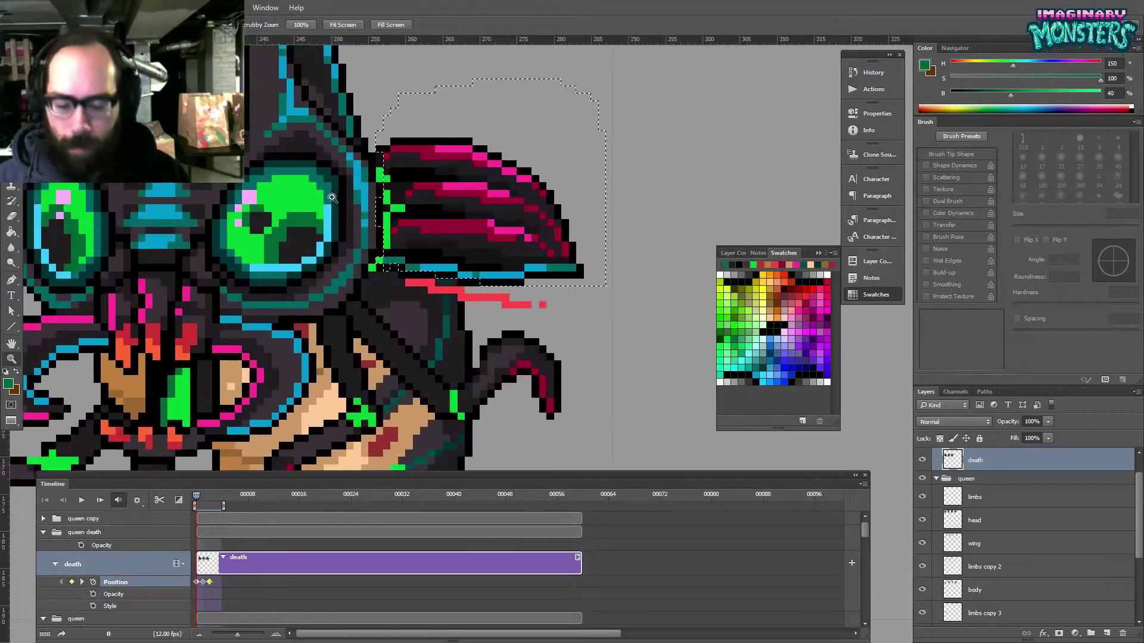
pyautogui.press('l')
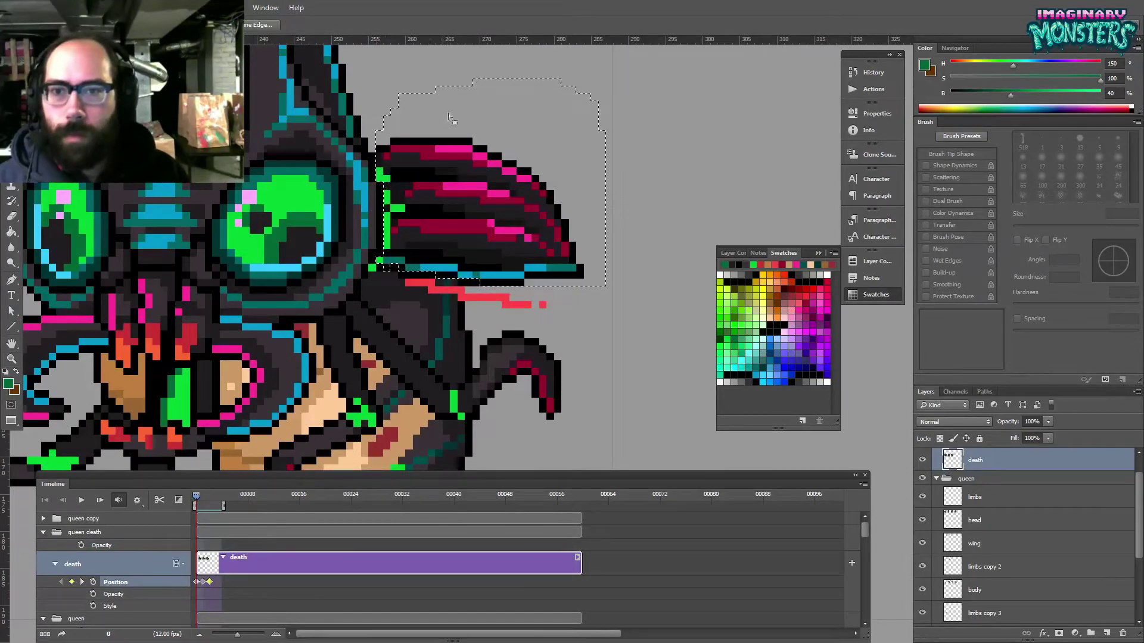
pyautogui.press('v')
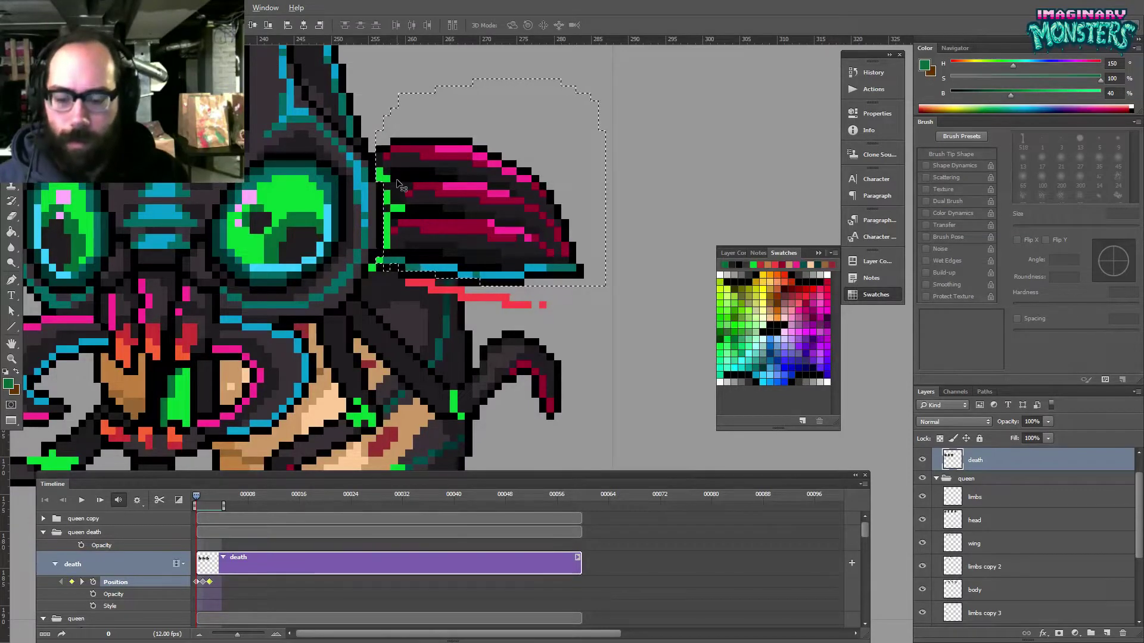
pyautogui.hotkey('alt', 'w')
pyautogui.press('Escape')
pyautogui.press('Left')
pyautogui.press('Right')
pyautogui.click(505, 209)
pyautogui.moveTo(503, 213); pyautogui.dragTo(510, 213)
pyautogui.hotkey('ctrl', 'd')
# - Fill the gap between the third queen's head and wing with bright green and patch the black outline beneath the wing
pyautogui.press('b')
pyautogui.keyDown('alt'); pyautogui.click(388, 174); pyautogui.keyUp('alt')
pyautogui.moveTo(381, 172); pyautogui.dragTo(390, 205)
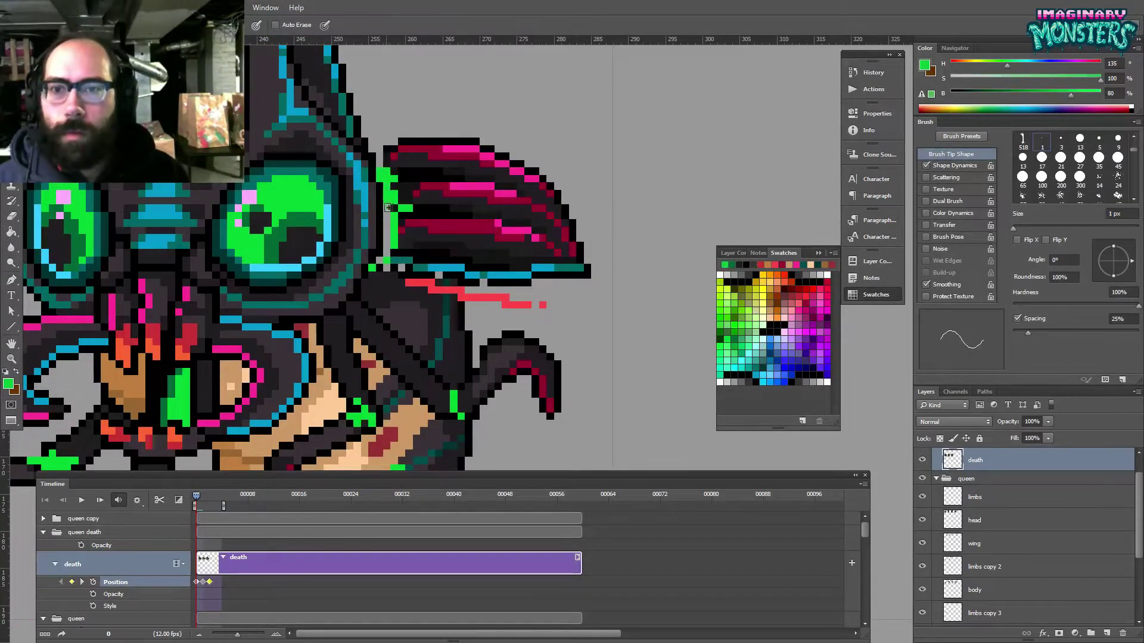
pyautogui.keyDown('alt'); pyautogui.click(398, 265); pyautogui.keyUp('alt')
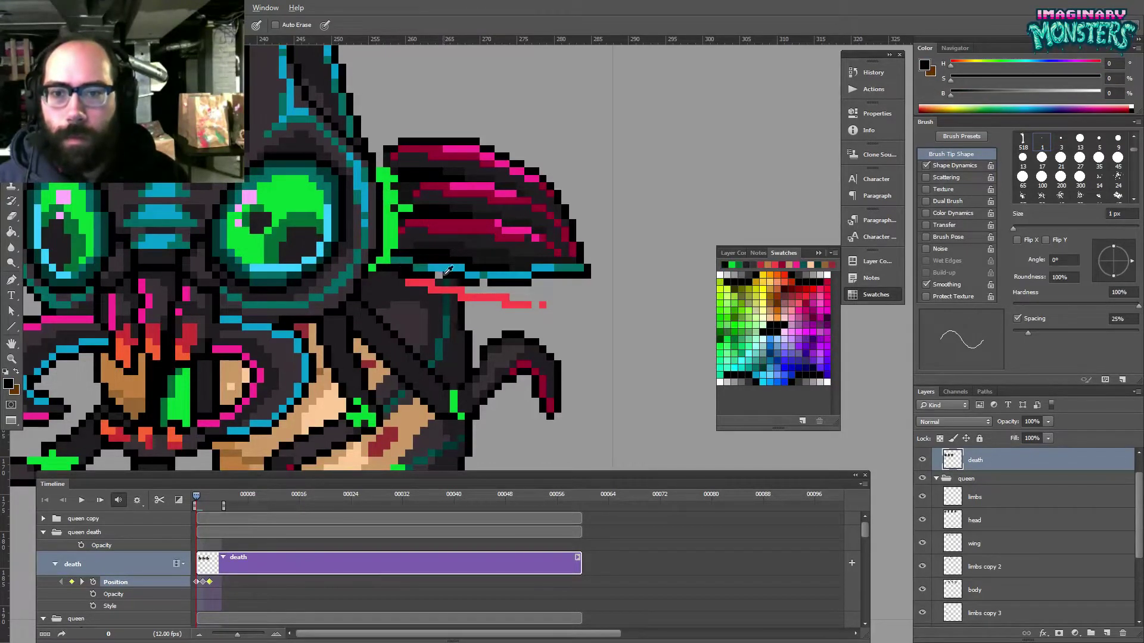
pyautogui.press('z')
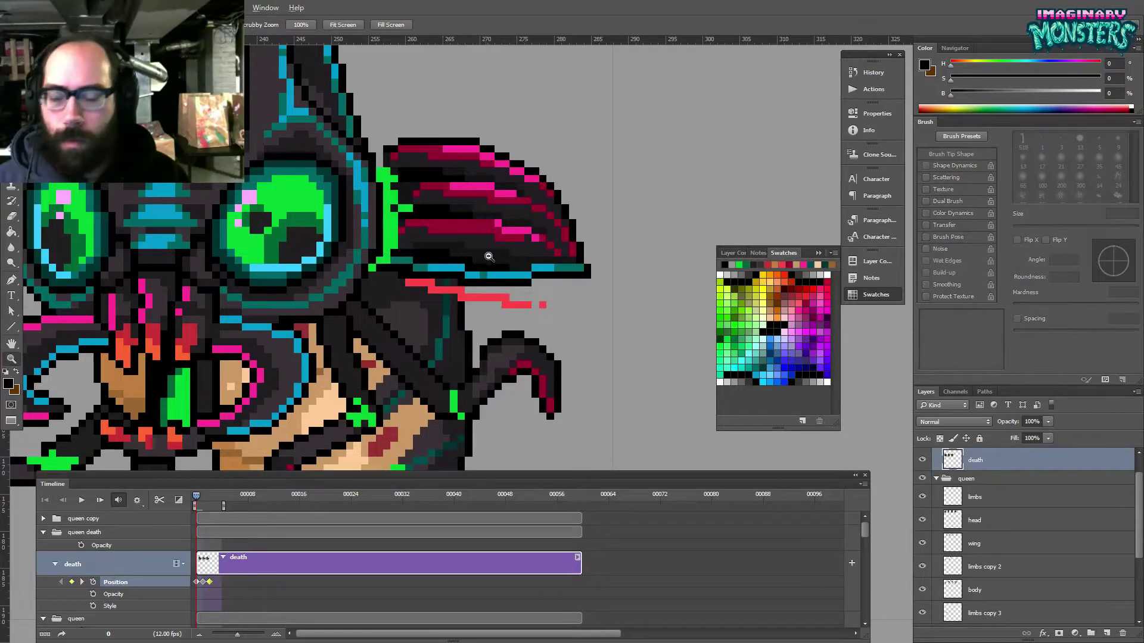
# - Select the whole third queen sprite with its green marker square and duplicate it into the next grid cell as a fourth frame
pyautogui.keyDown('alt'); pyautogui.click(465, 275); pyautogui.keyUp('alt')
pyautogui.moveTo(248, 183); pyautogui.dragTo(270, 167)
pyautogui.moveTo(462, 222); pyautogui.dragTo(420, 237)
pyautogui.press('m')
pyautogui.moveTo(372, 189); pyautogui.dragTo(570, 379)
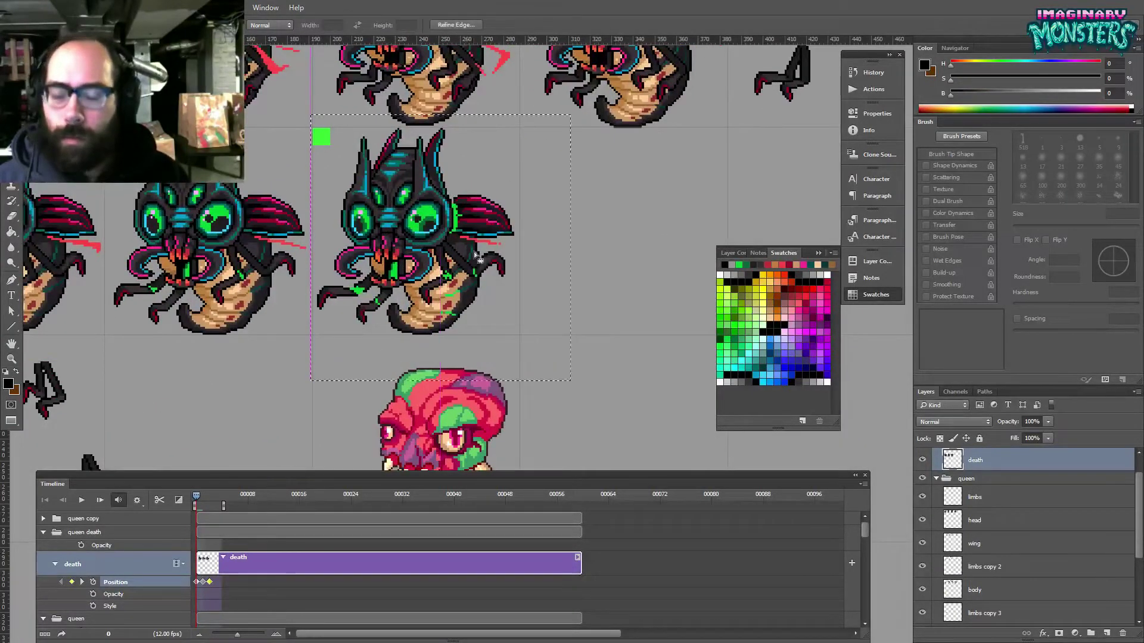
pyautogui.moveTo(470, 270); pyautogui.dragTo(630, 281)
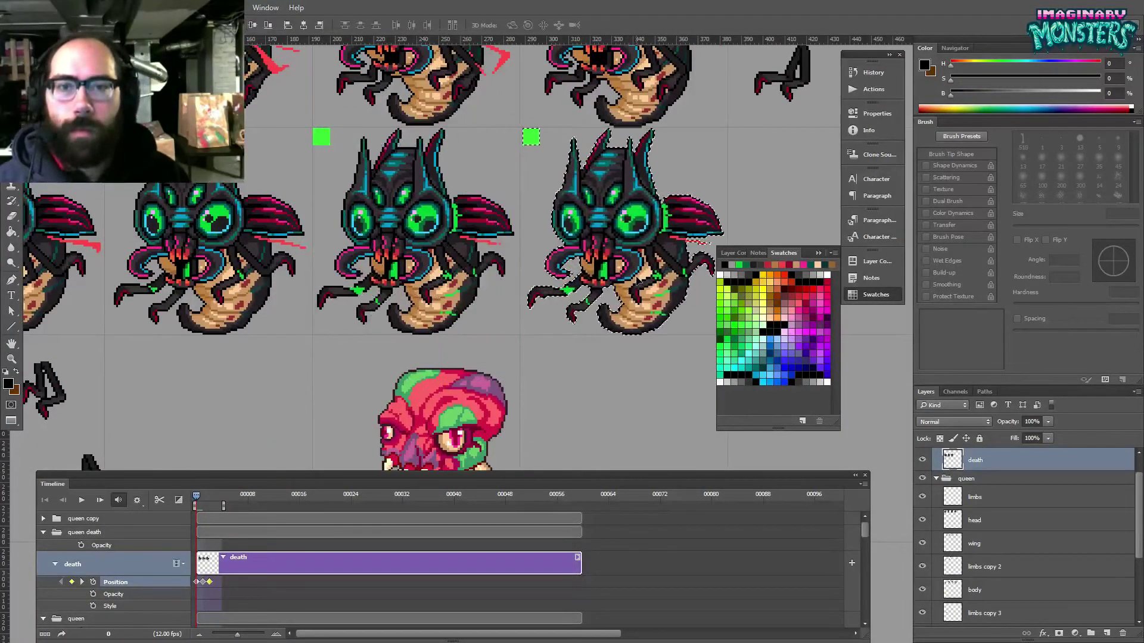
# - Enlarge the green wound on the fourth queen's upper front limb with bright green pixels, covering the limb's dark joint
pyautogui.press('z')
pyautogui.moveTo(528, 157); pyautogui.dragTo(417, 152)
pyautogui.moveTo(554, 306); pyautogui.dragTo(482, 211)
pyautogui.moveTo(533, 249)
pyautogui.mouseDown()
pyautogui.moveTo(472, 248)
pyautogui.moveTo(478, 280)
pyautogui.moveTo(527, 276)
pyautogui.moveTo(485, 274)
pyautogui.moveTo(557, 234)
pyautogui.mouseUp()
pyautogui.press('b')
pyautogui.keyDown('alt'); pyautogui.click(541, 215); pyautogui.keyUp('alt')
pyautogui.moveTo(504, 328); pyautogui.dragTo(512, 197)
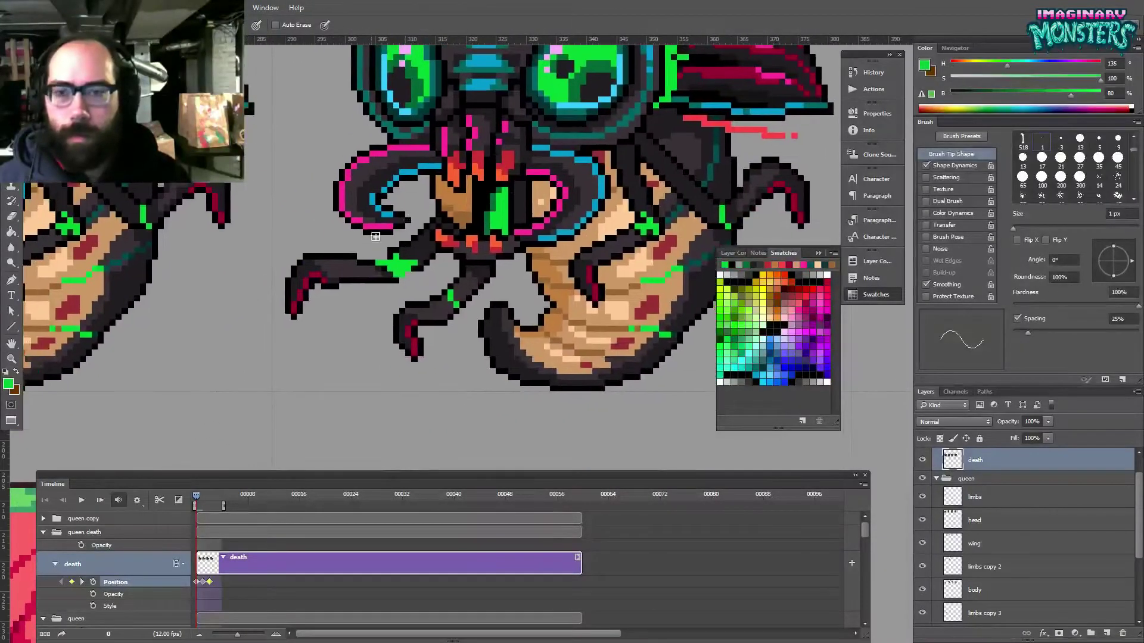
pyautogui.keyDown('alt'); pyautogui.click(400, 261); pyautogui.keyUp('alt')
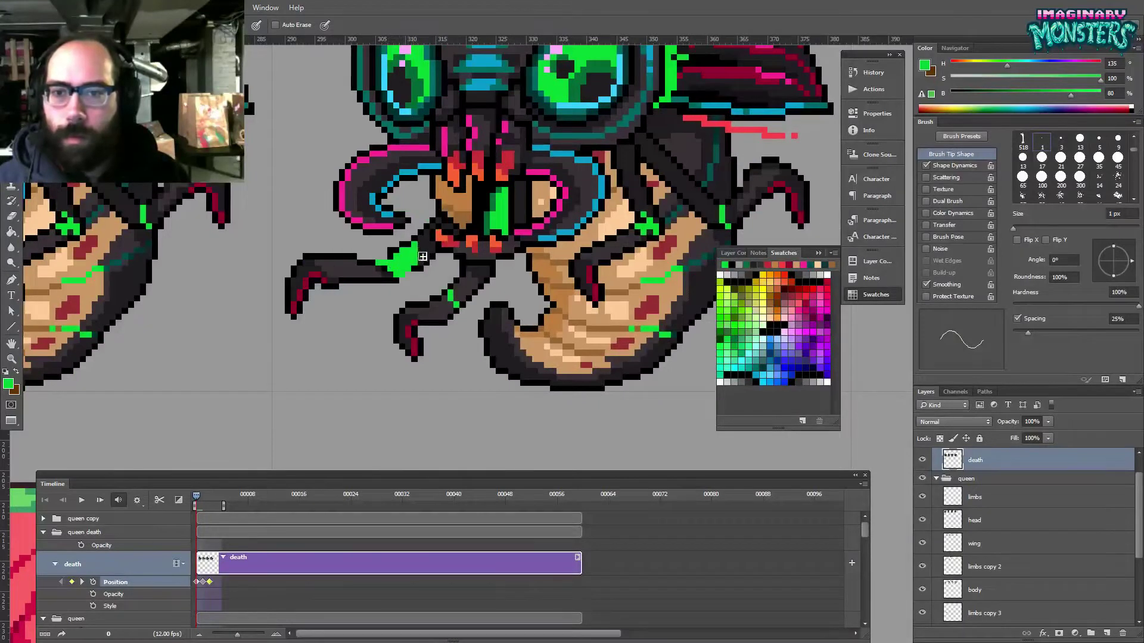
# - Erase a gap inside the upper front limb's wound and ring it with ragged bright green edges and splatter pixels
pyautogui.press('e')
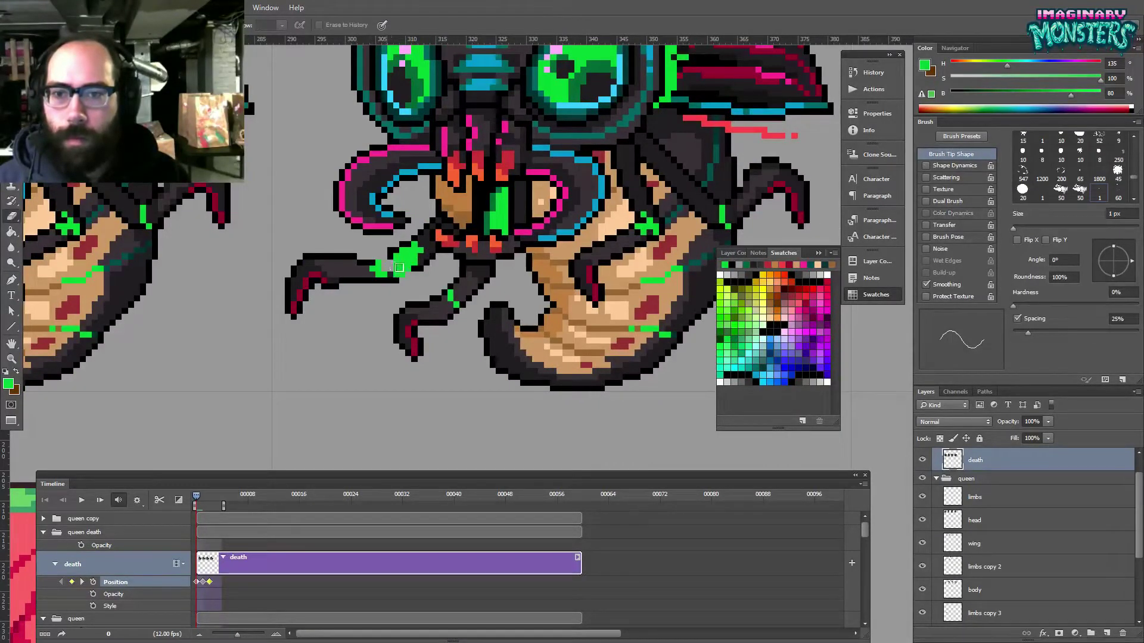
pyautogui.press('b')
pyautogui.keyDown('alt'); pyautogui.click(397, 256); pyautogui.keyUp('alt')
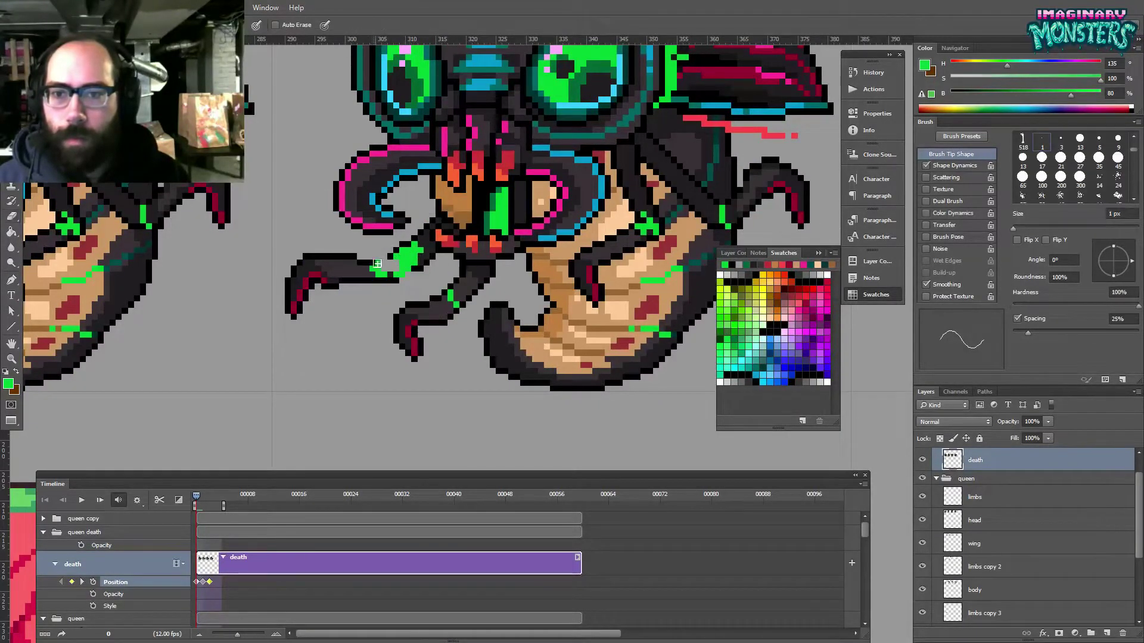
pyautogui.press('e')
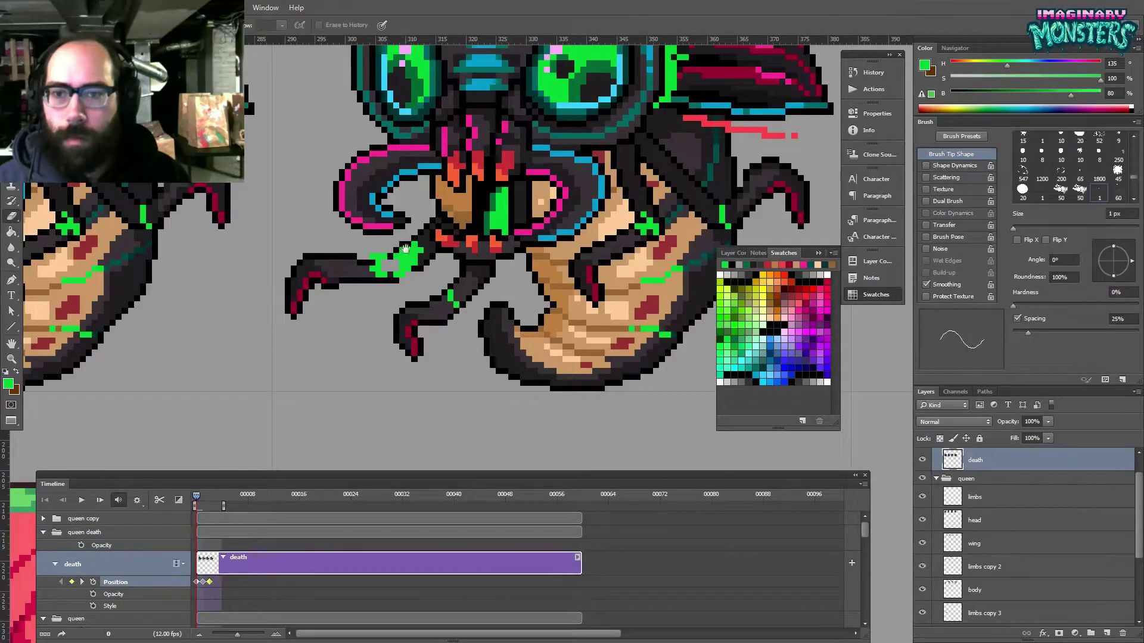
pyautogui.moveTo(402, 246); pyautogui.dragTo(416, 239)
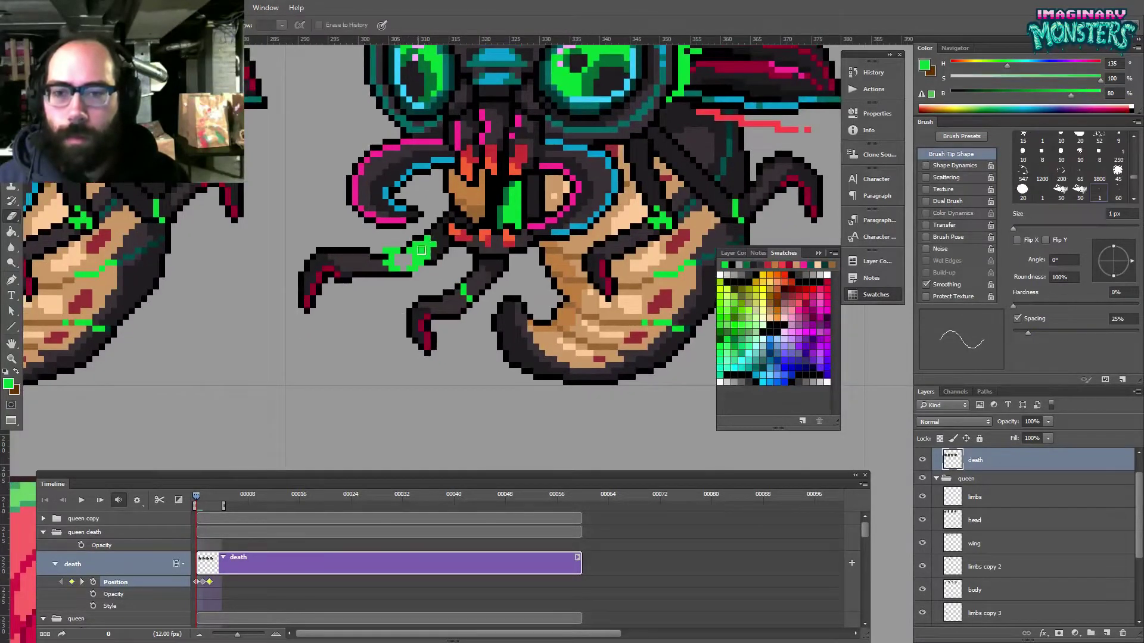
pyautogui.press('b')
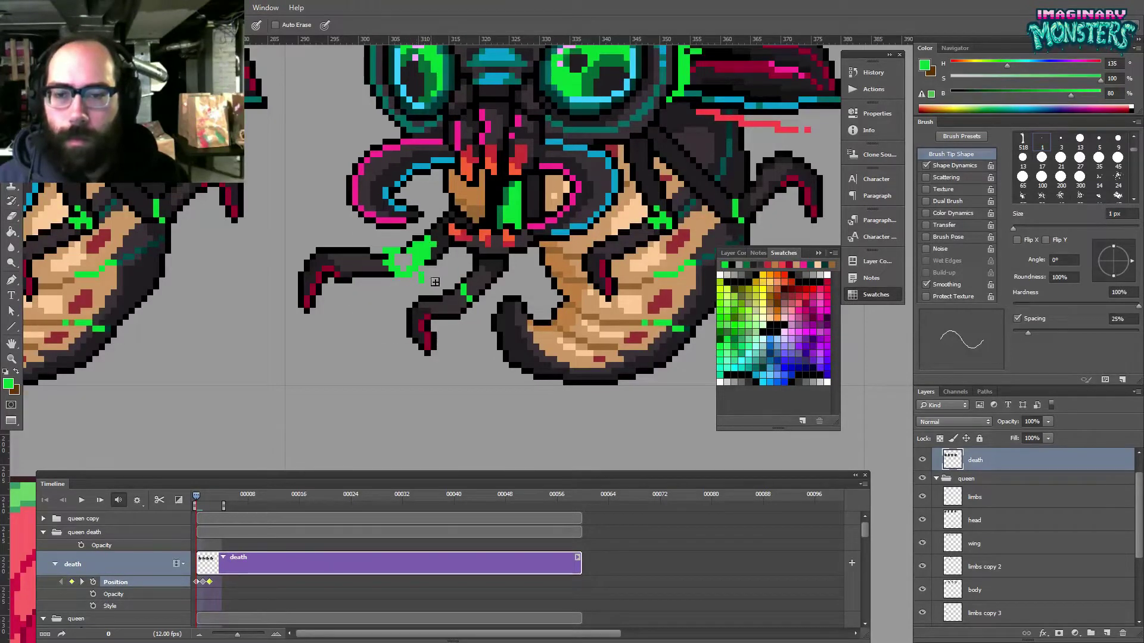
pyautogui.moveTo(453, 261); pyautogui.dragTo(448, 257)
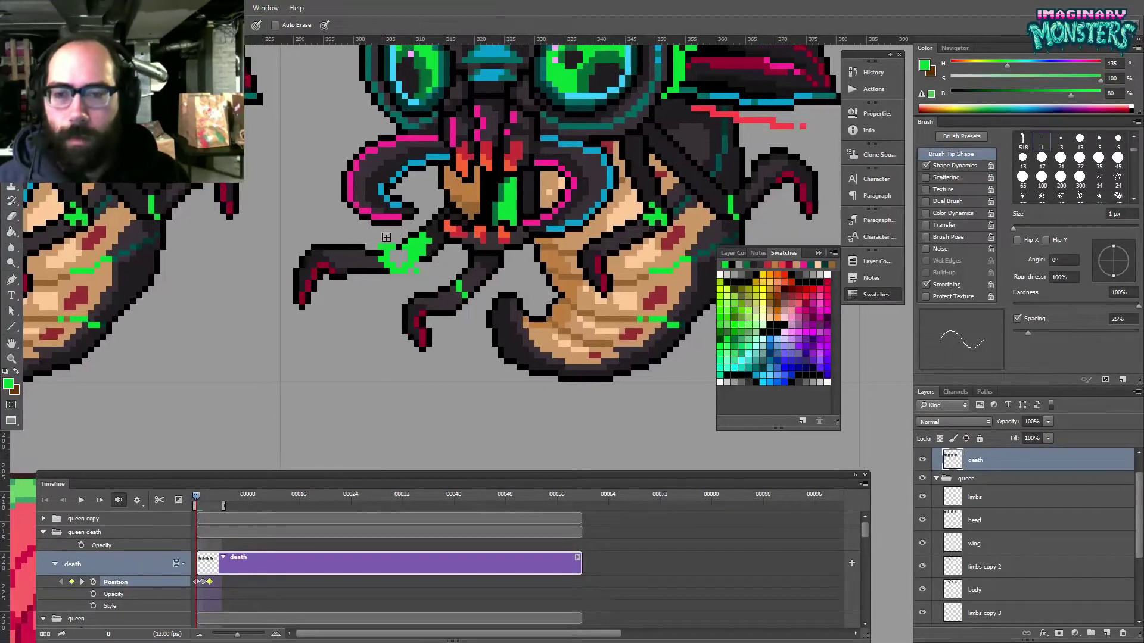
pyautogui.moveTo(518, 299); pyautogui.dragTo(473, 274)
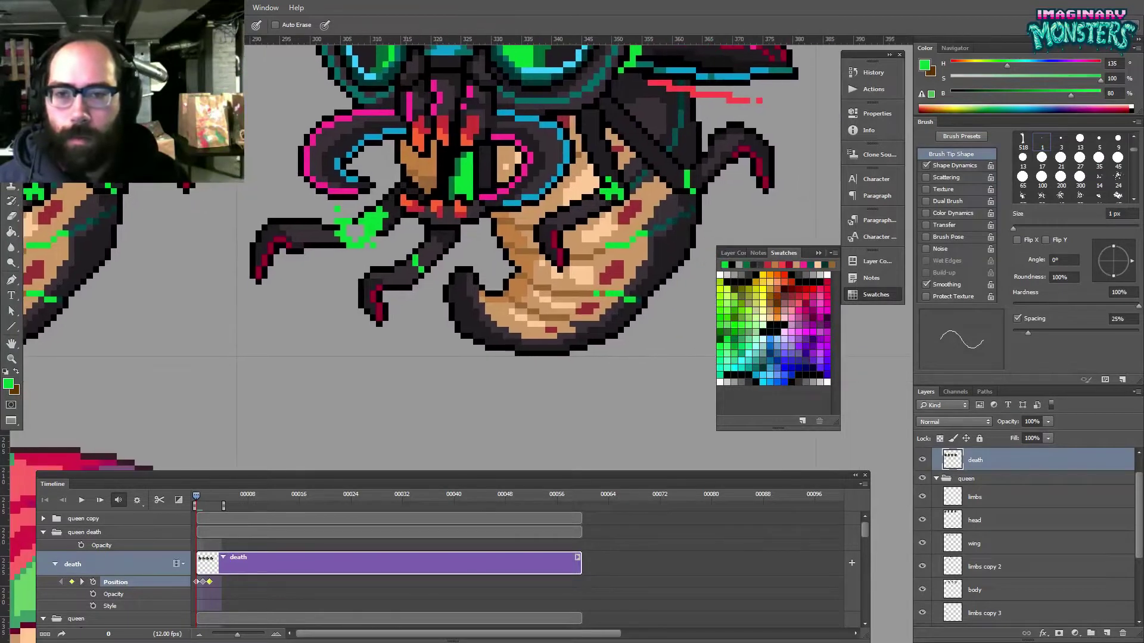
# - Erase the joint of the fourth queen's lower front limb and draw a curved bright green splash across the gap
pyautogui.press('e')
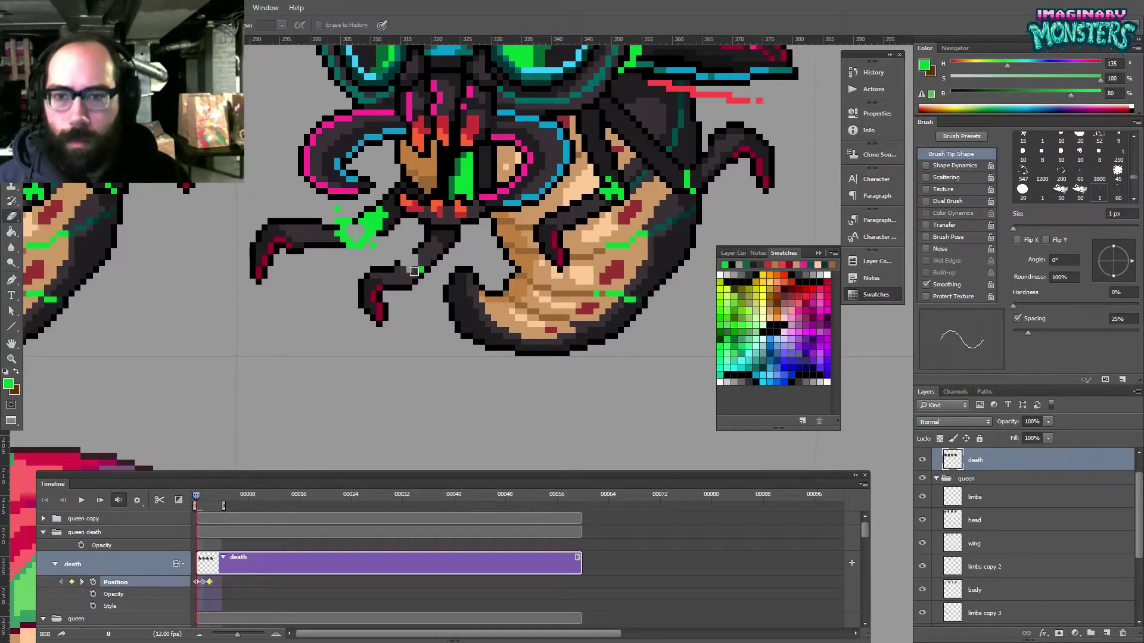
pyautogui.press('b')
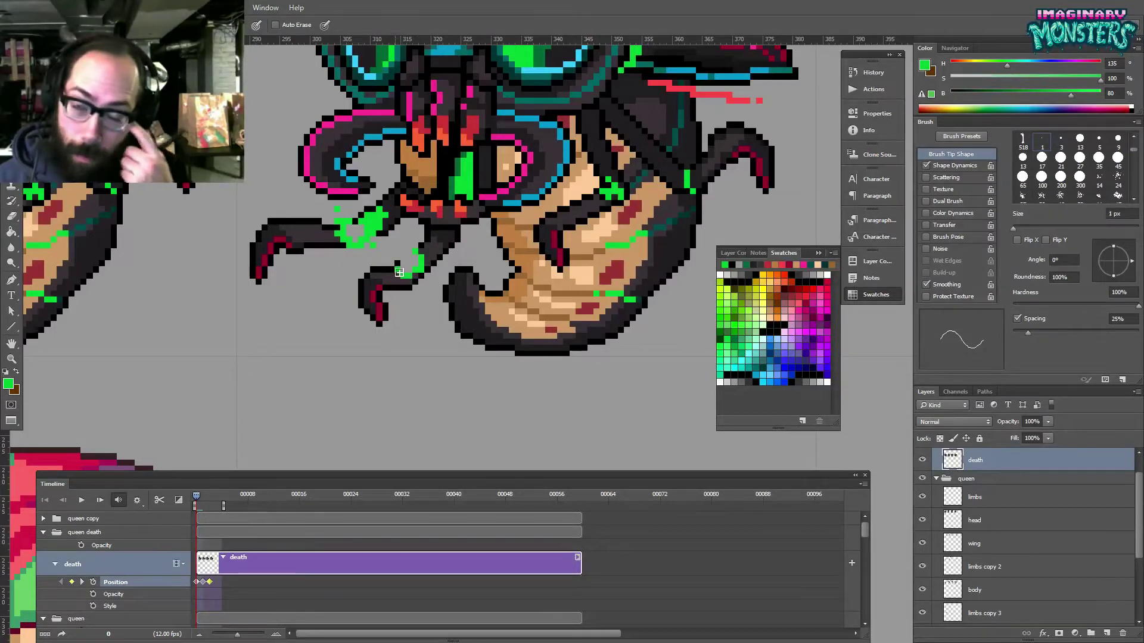
pyautogui.moveTo(395, 268); pyautogui.dragTo(702, 292)
# - Widen the two green gashes on the fourth queen's belly with bright green and fill their centres with light green
pyautogui.moveTo(336, 313)
pyautogui.mouseDown()
pyautogui.moveTo(491, 317)
pyautogui.moveTo(783, 297)
pyautogui.moveTo(416, 288)
pyautogui.moveTo(471, 309)
pyautogui.mouseUp()
pyautogui.moveTo(433, 264)
pyautogui.mouseDown()
pyautogui.moveTo(413, 330)
pyautogui.moveTo(447, 365)
pyautogui.moveTo(435, 368)
pyautogui.mouseUp()
pyautogui.click(734, 310)
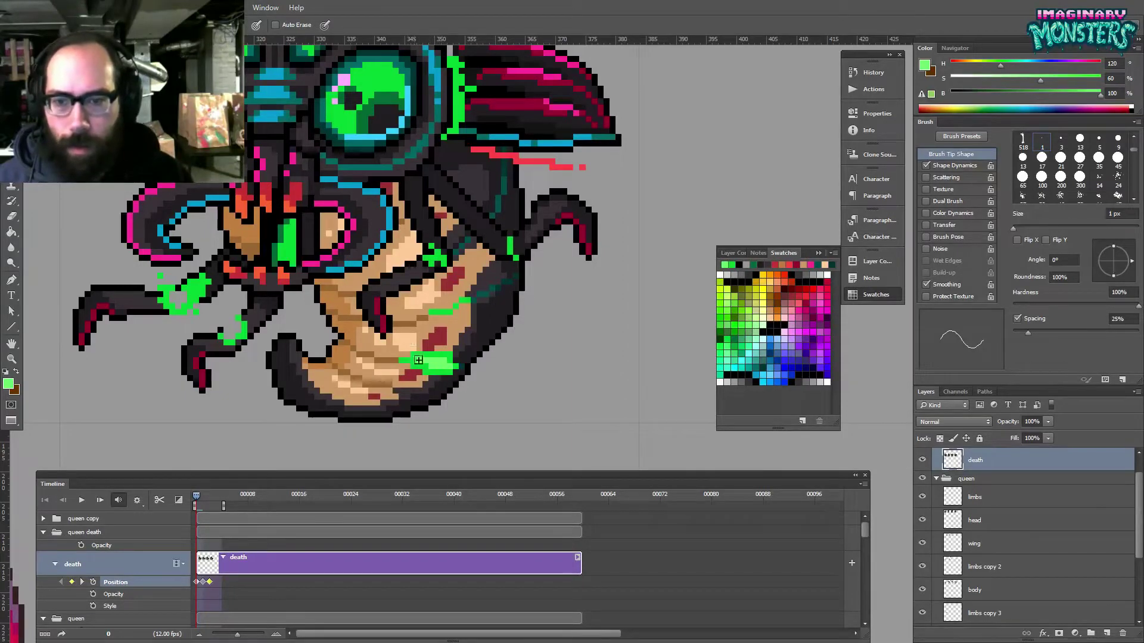
pyautogui.keyDown('alt'); pyautogui.click(453, 355); pyautogui.keyUp('alt')
pyautogui.moveTo(435, 364); pyautogui.dragTo(445, 374)
pyautogui.click(433, 369)
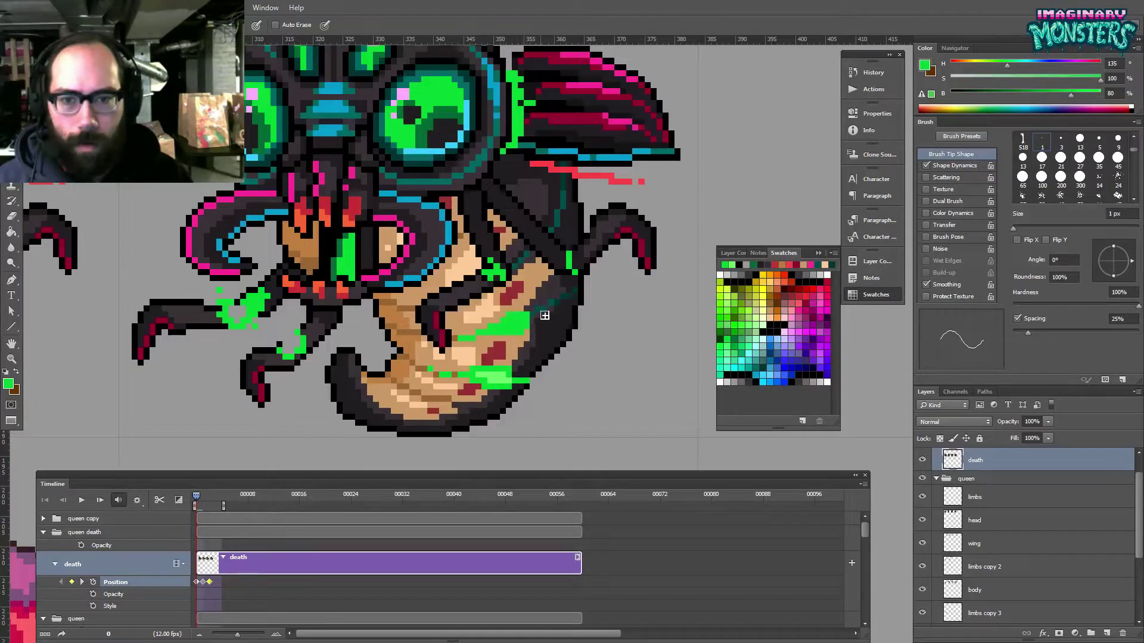
pyautogui.keyDown('alt'); pyautogui.click(501, 372); pyautogui.keyUp('alt')
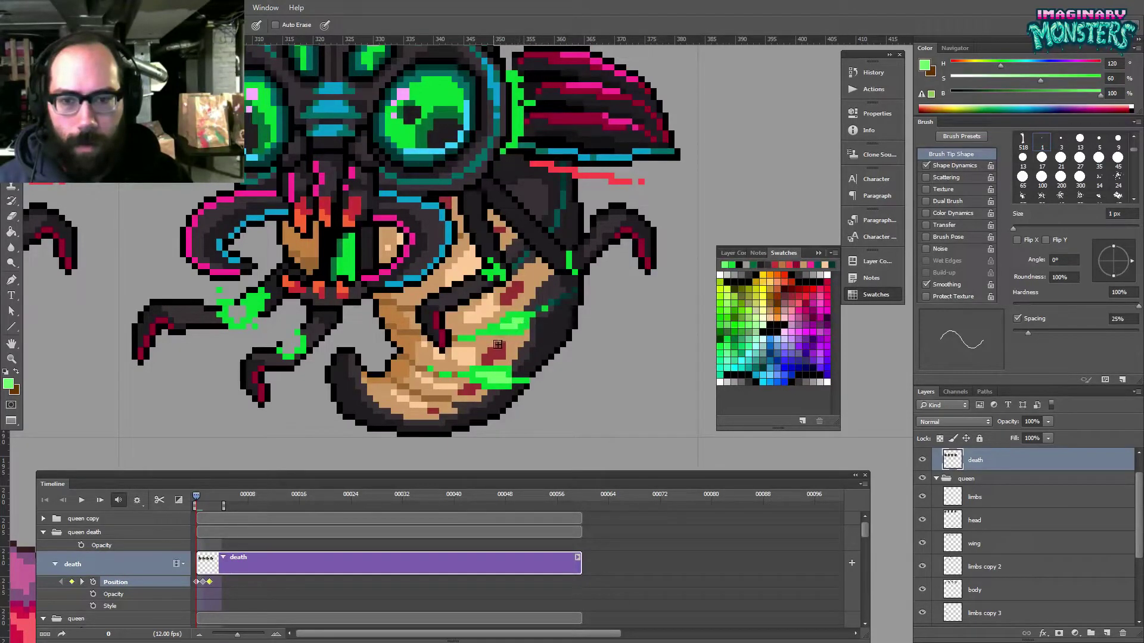
pyautogui.moveTo(547, 309); pyautogui.dragTo(512, 343)
# - Enlarge the rear limb's wound into a bright green ring with a dark centre
pyautogui.keyDown('alt'); pyautogui.click(533, 293); pyautogui.keyUp('alt')
pyautogui.moveTo(529, 290)
pyautogui.mouseDown()
pyautogui.moveTo(529, 301)
pyautogui.moveTo(525, 284)
pyautogui.mouseUp()
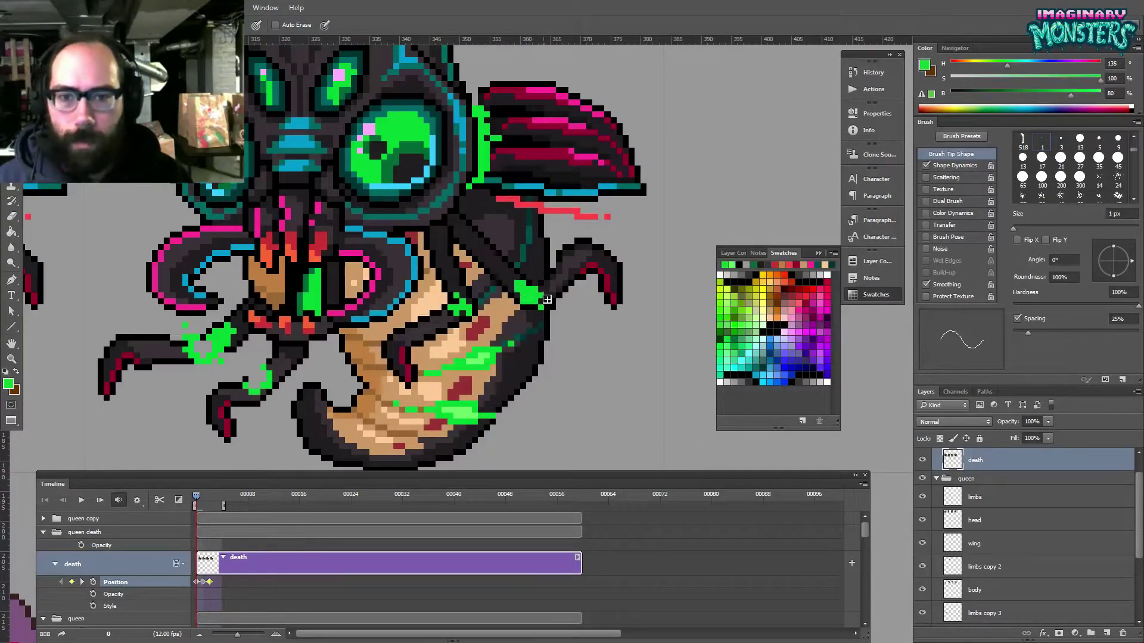
pyautogui.keyDown('alt'); pyautogui.click(540, 270); pyautogui.keyUp('alt')
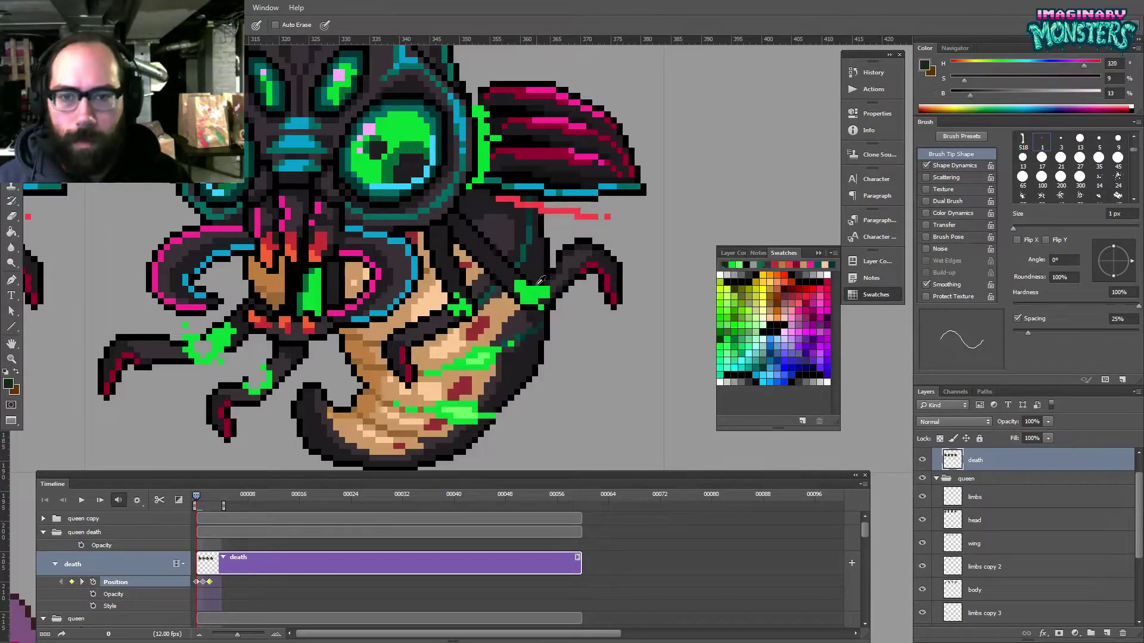
pyautogui.keyDown('alt'); pyautogui.click(533, 295); pyautogui.keyUp('alt')
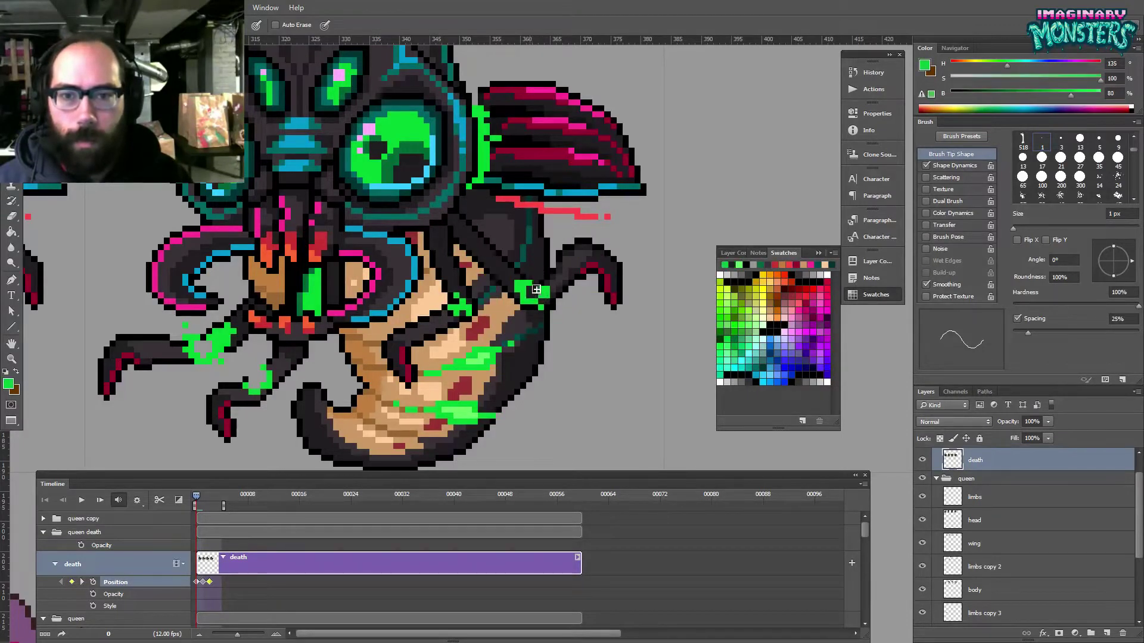
pyautogui.moveTo(554, 299); pyautogui.dragTo(540, 293)
pyautogui.keyDown('alt'); pyautogui.click(533, 295); pyautogui.keyUp('alt')
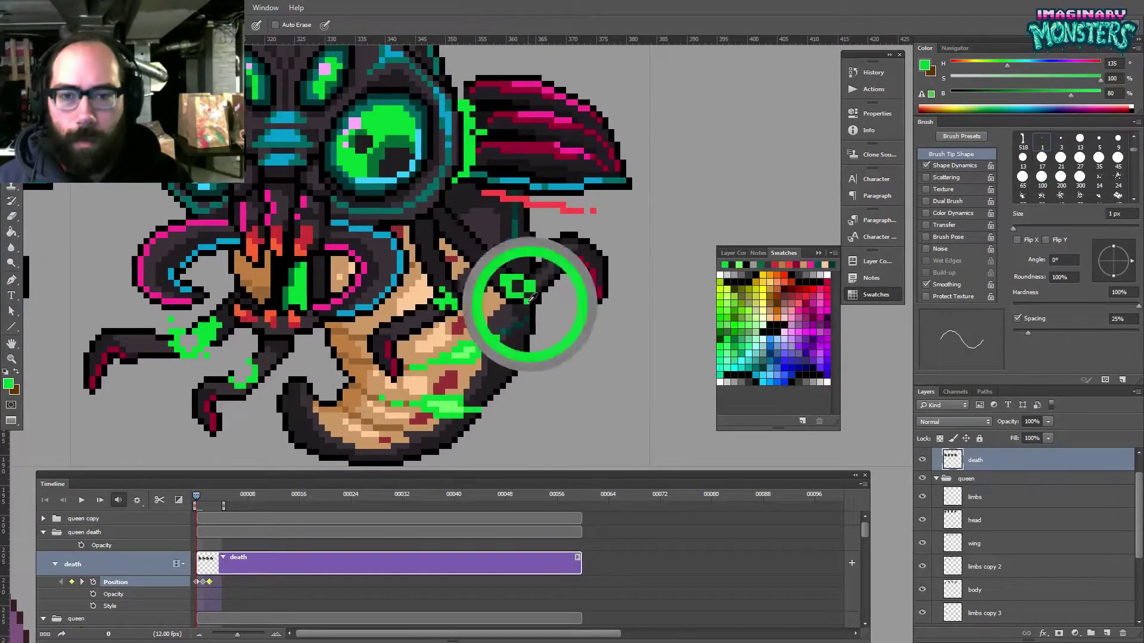
# - Spread the middle limb's wound over the belly as a bright green splash, retouching around it with the skin colour
pyautogui.moveTo(400, 269); pyautogui.dragTo(503, 266)
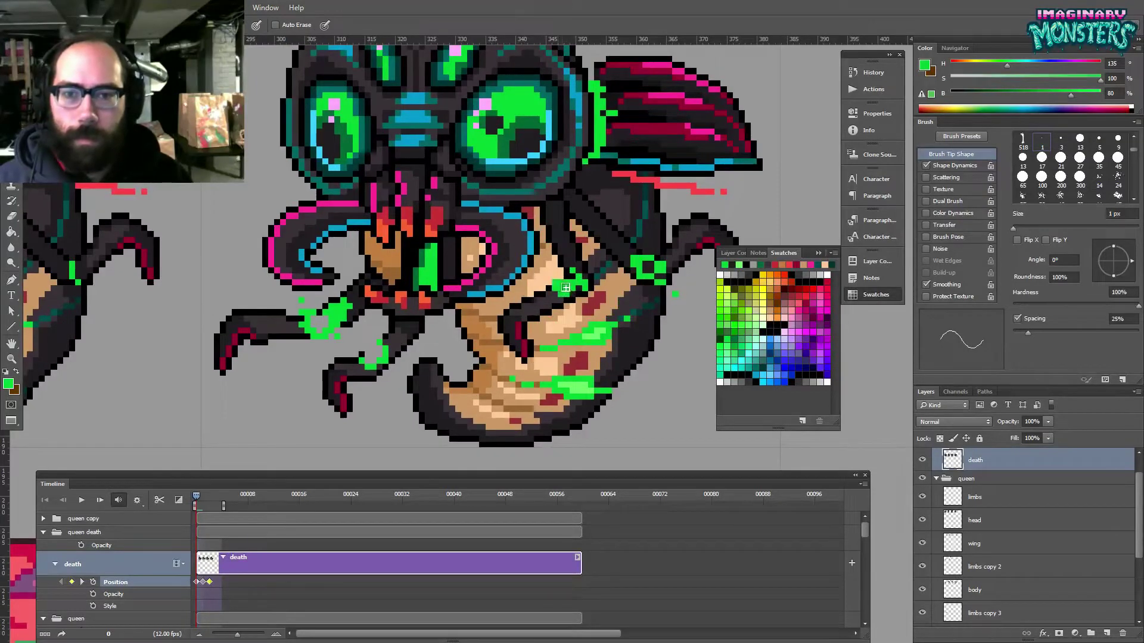
pyautogui.keyDown('alt'); pyautogui.click(554, 276); pyautogui.keyUp('alt')
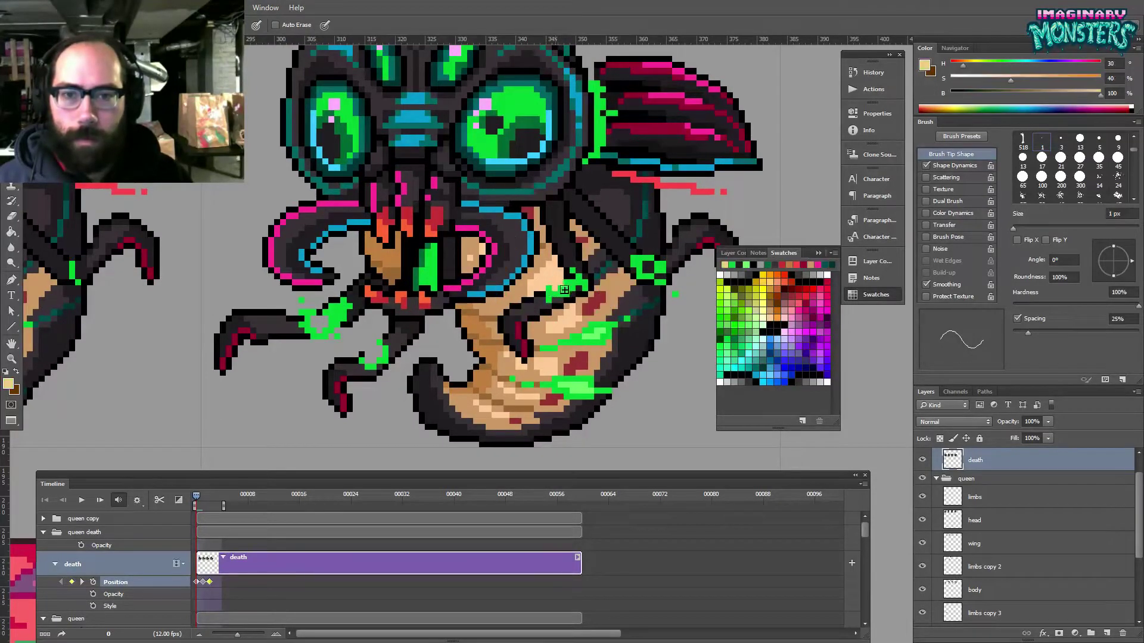
pyautogui.keyDown('alt'); pyautogui.click(557, 289); pyautogui.keyUp('alt')
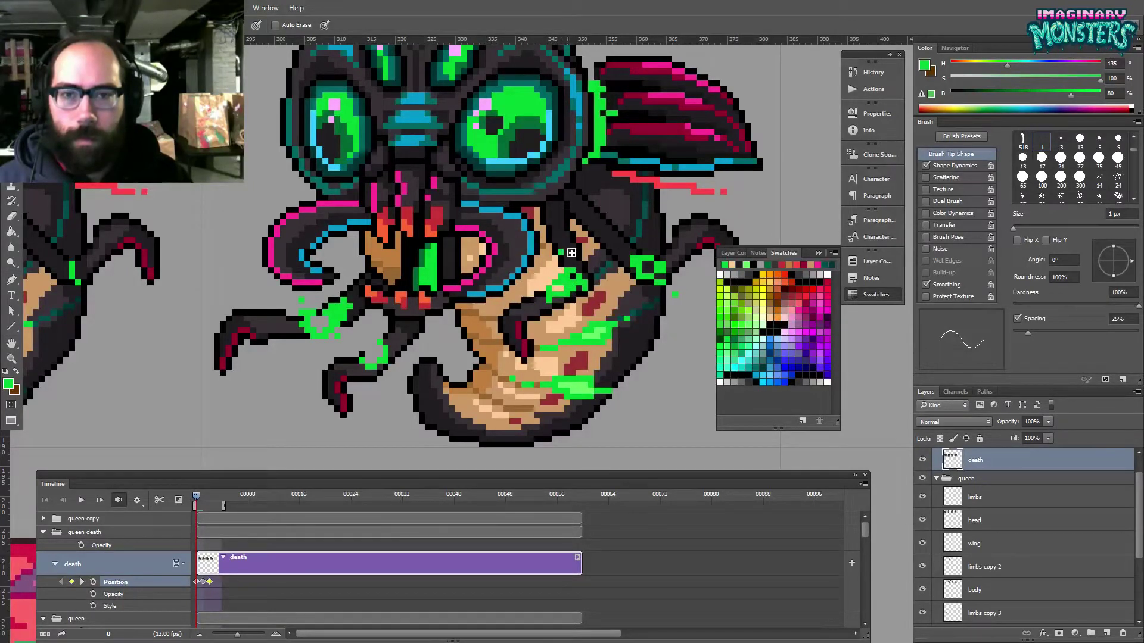
pyautogui.keyDown('alt'); pyautogui.click(562, 263); pyautogui.keyUp('alt')
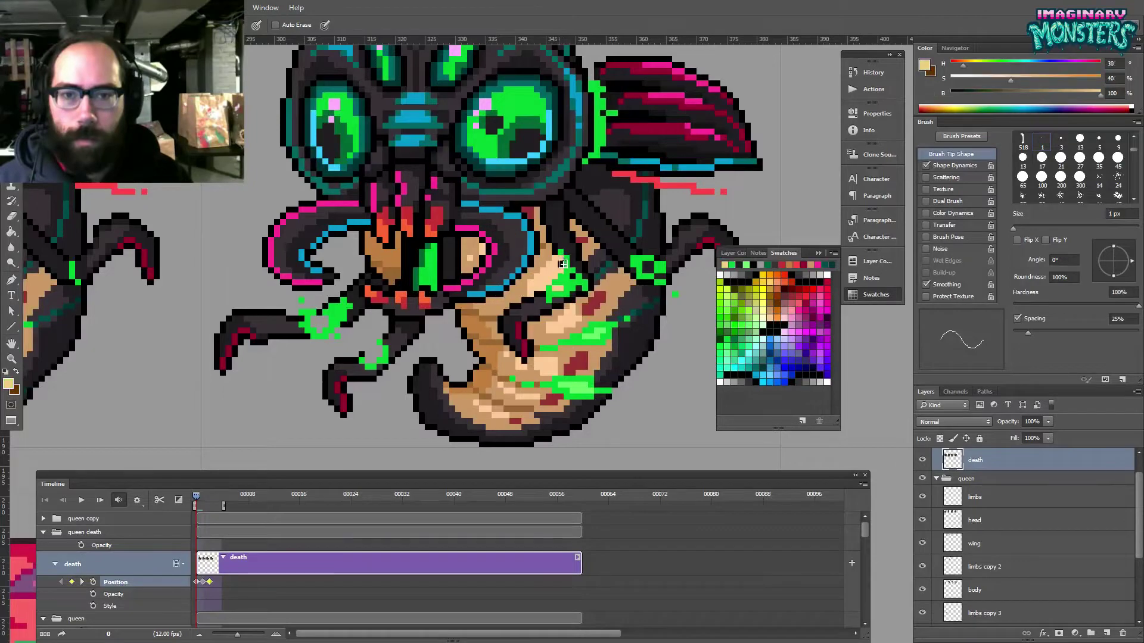
# - Review the fourth queen's wounds against the earlier death frames, scrubbing the animation
pyautogui.moveTo(553, 261); pyautogui.dragTo(342, 356)
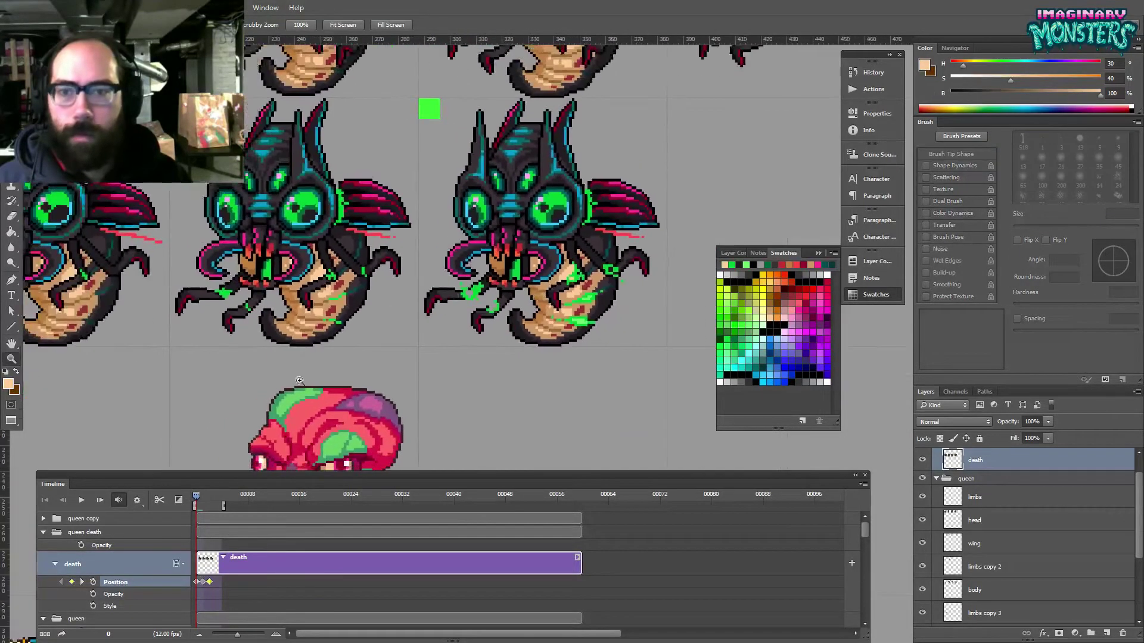
pyautogui.moveTo(199, 497); pyautogui.dragTo(177, 505)
pyautogui.moveTo(518, 257)
pyautogui.mouseDown()
pyautogui.moveTo(465, 267)
pyautogui.moveTo(506, 284)
pyautogui.mouseUp()
pyautogui.moveTo(458, 278); pyautogui.dragTo(445, 307)
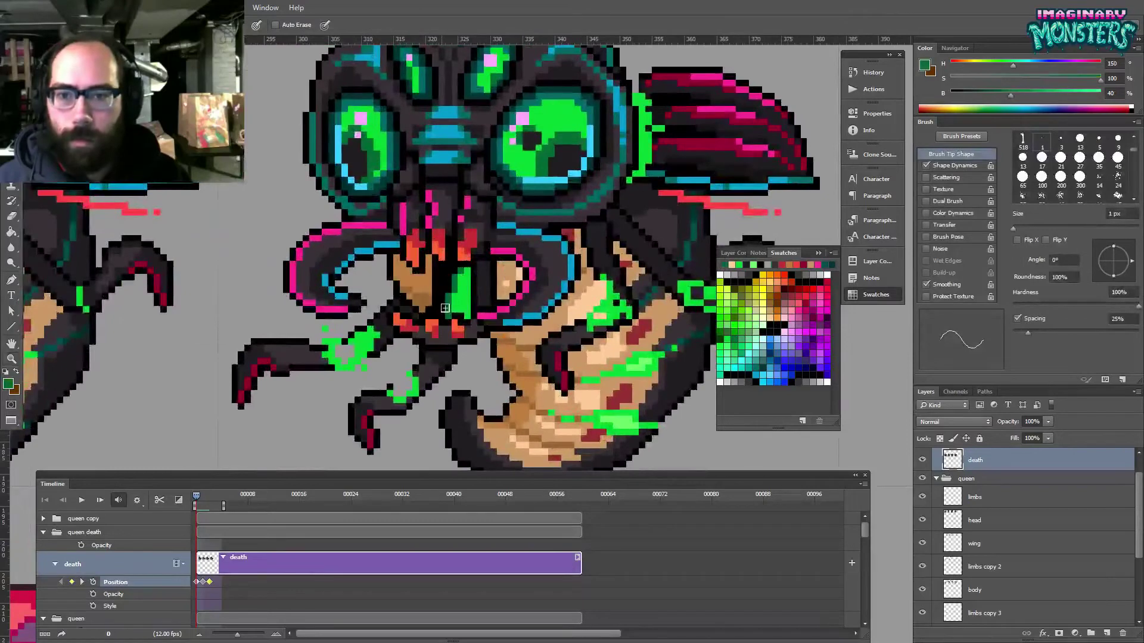
pyautogui.keyDown('alt'); pyautogui.click(464, 276); pyautogui.keyUp('alt')
pyautogui.moveTo(463, 275)
pyautogui.mouseDown()
pyautogui.moveTo(451, 305)
pyautogui.moveTo(465, 311)
pyautogui.moveTo(696, 313)
pyautogui.moveTo(554, 347)
pyautogui.mouseUp()
pyautogui.moveTo(396, 367); pyautogui.dragTo(709, 369)
pyautogui.moveTo(238, 346); pyautogui.dragTo(628, 337)
pyautogui.moveTo(522, 308)
pyautogui.mouseDown()
pyautogui.moveTo(677, 313)
pyautogui.moveTo(907, 278)
pyautogui.mouseUp()
pyautogui.moveTo(992, 290); pyautogui.dragTo(363, 280)
pyautogui.moveTo(887, 284); pyautogui.dragTo(518, 284)
# - Shade the upper parts of the fourth queen's large eyes with the light green from the belly wound
pyautogui.press('z')
pyautogui.moveTo(586, 264); pyautogui.dragTo(518, 265)
pyautogui.moveTo(670, 261); pyautogui.dragTo(508, 286)
pyautogui.click(507, 285)
pyautogui.click(508, 284)
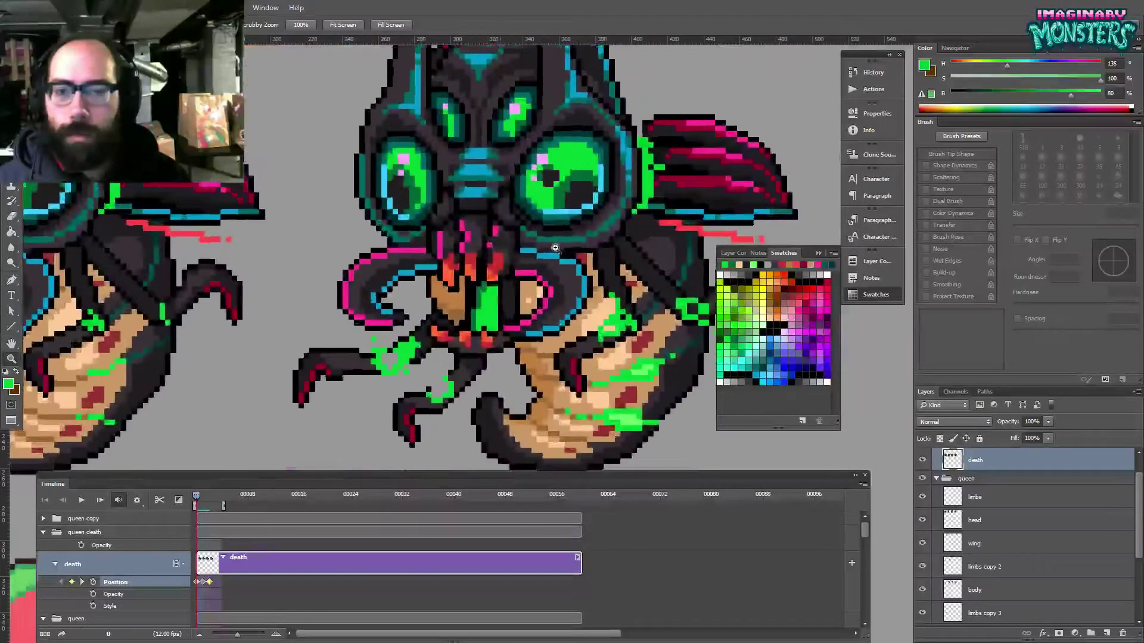
pyautogui.moveTo(522, 277)
pyautogui.mouseDown()
pyautogui.moveTo(513, 308)
pyautogui.moveTo(505, 291)
pyautogui.mouseUp()
pyautogui.press('b')
pyautogui.moveTo(589, 286); pyautogui.dragTo(566, 268)
pyautogui.keyDown('alt'); pyautogui.click(577, 375); pyautogui.keyUp('alt')
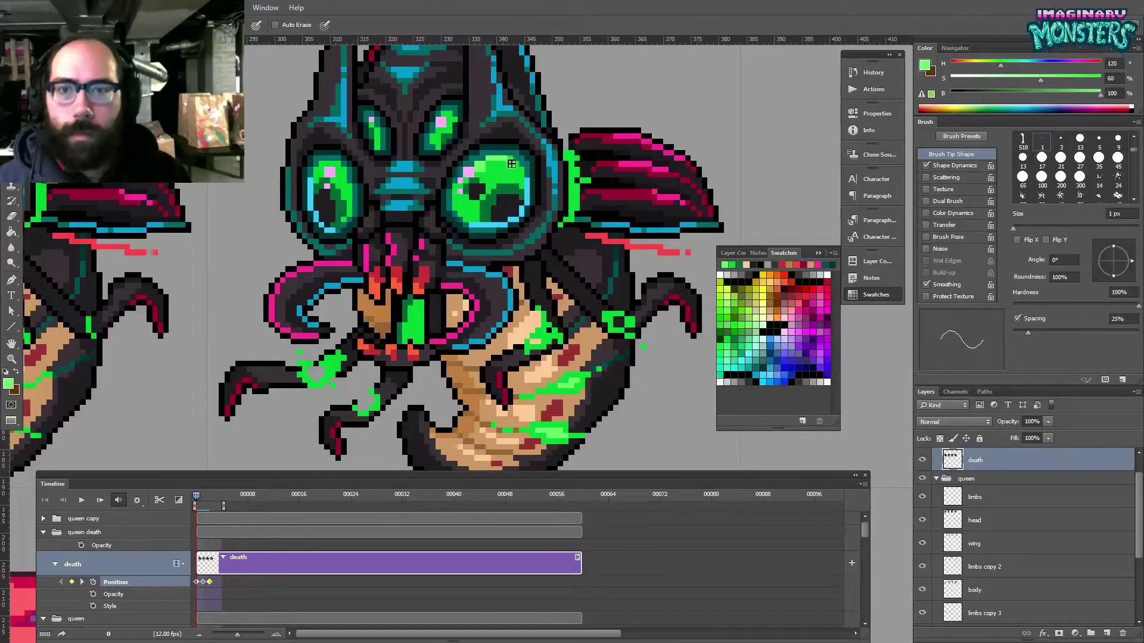
pyautogui.moveTo(492, 168); pyautogui.dragTo(514, 167)
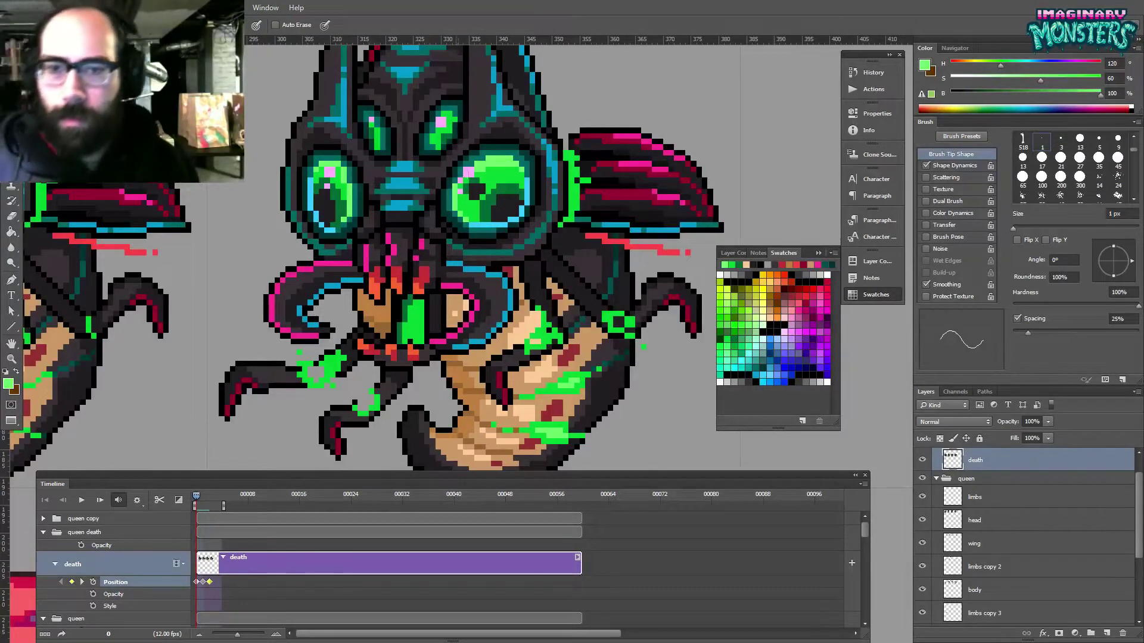
# - Add light green highlights to the fourth queen's two small upper eyes
pyautogui.moveTo(373, 125); pyautogui.dragTo(376, 137)
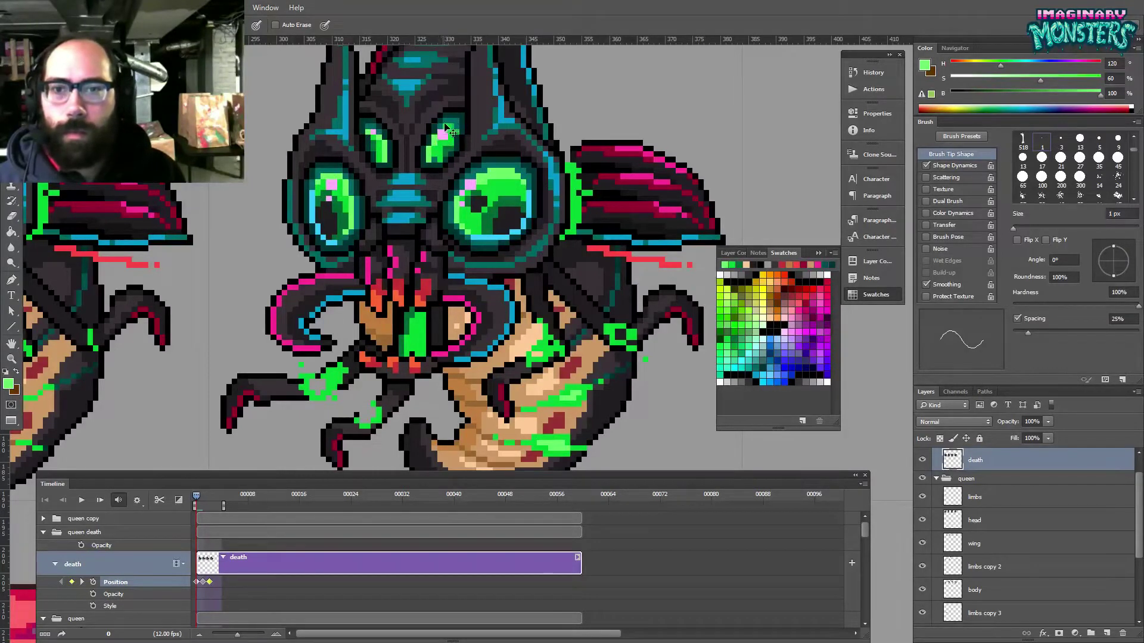
pyautogui.moveTo(470, 167); pyautogui.dragTo(495, 165)
pyautogui.moveTo(523, 223); pyautogui.dragTo(507, 186)
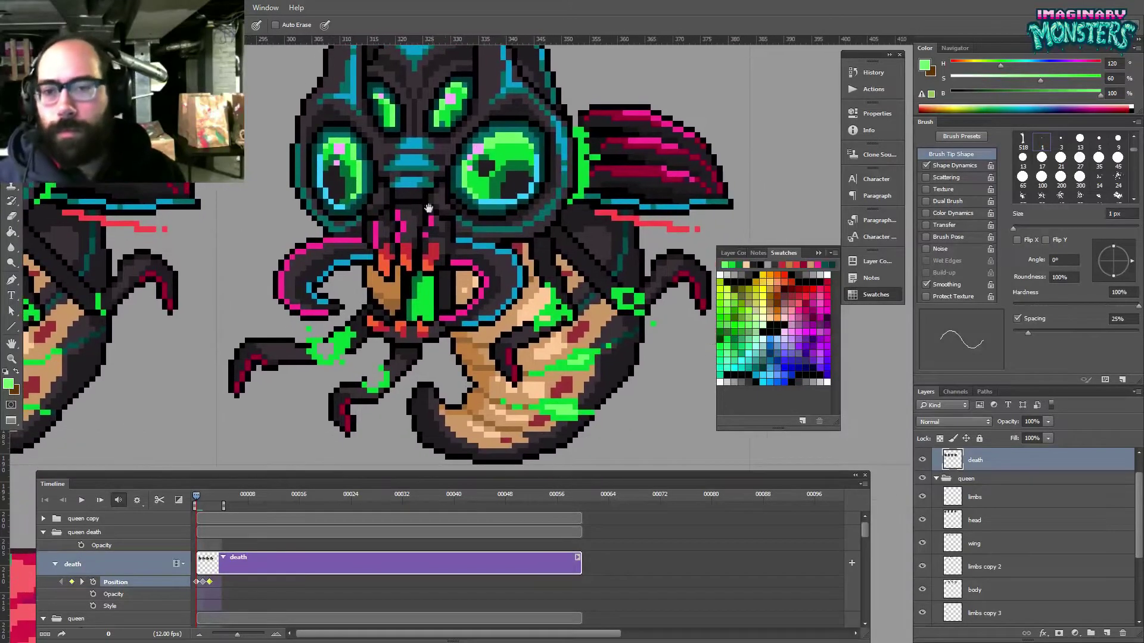
# - Highlight the green inside the mouth with light green and try bright green streaks over the pink marks above the teeth
pyautogui.moveTo(432, 288)
pyautogui.mouseDown()
pyautogui.moveTo(455, 328)
pyautogui.moveTo(481, 283)
pyautogui.moveTo(444, 308)
pyautogui.moveTo(449, 277)
pyautogui.mouseUp()
pyautogui.keyDown('alt'); pyautogui.click(442, 314); pyautogui.keyUp('alt')
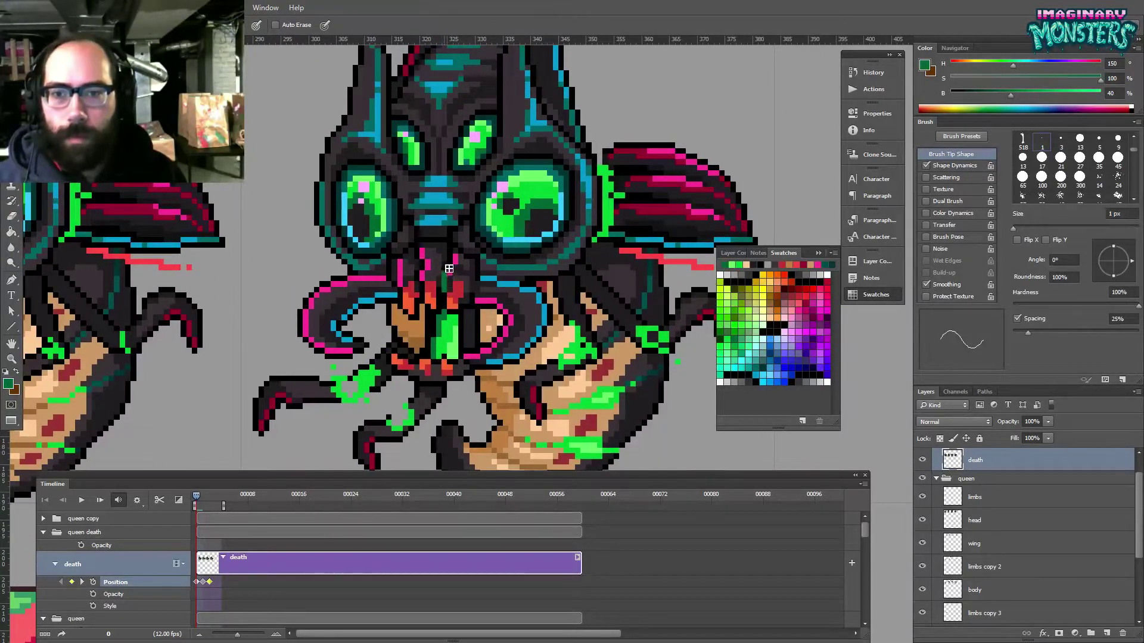
pyautogui.keyDown('alt'); pyautogui.click(453, 313); pyautogui.keyUp('alt')
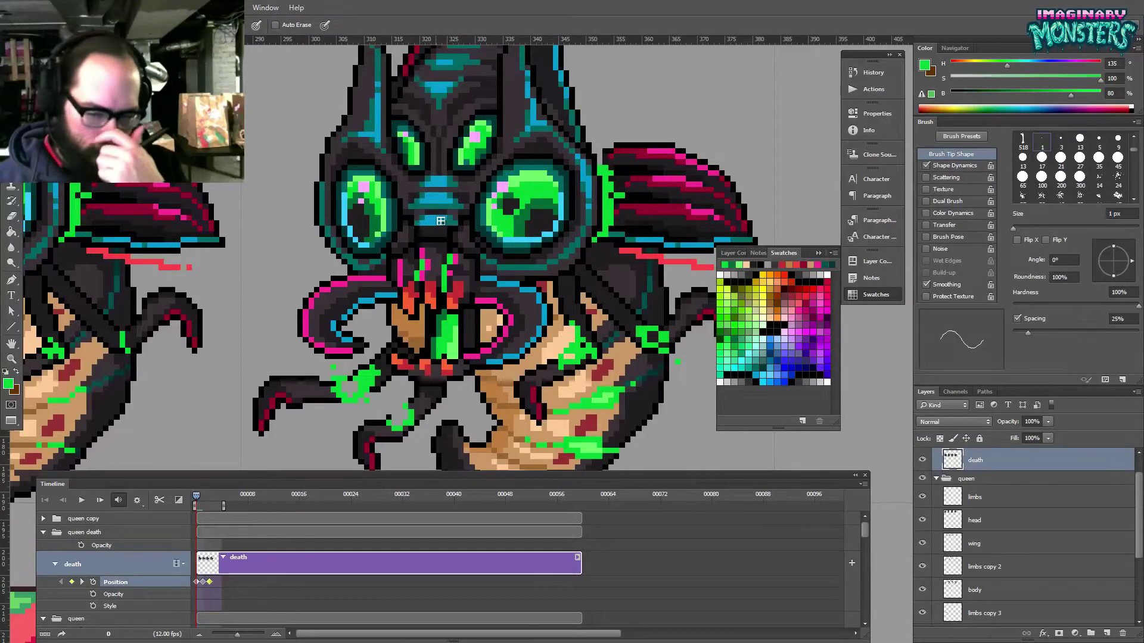
pyautogui.moveTo(396, 248); pyautogui.dragTo(420, 256)
pyautogui.moveTo(460, 294); pyautogui.dragTo(452, 301)
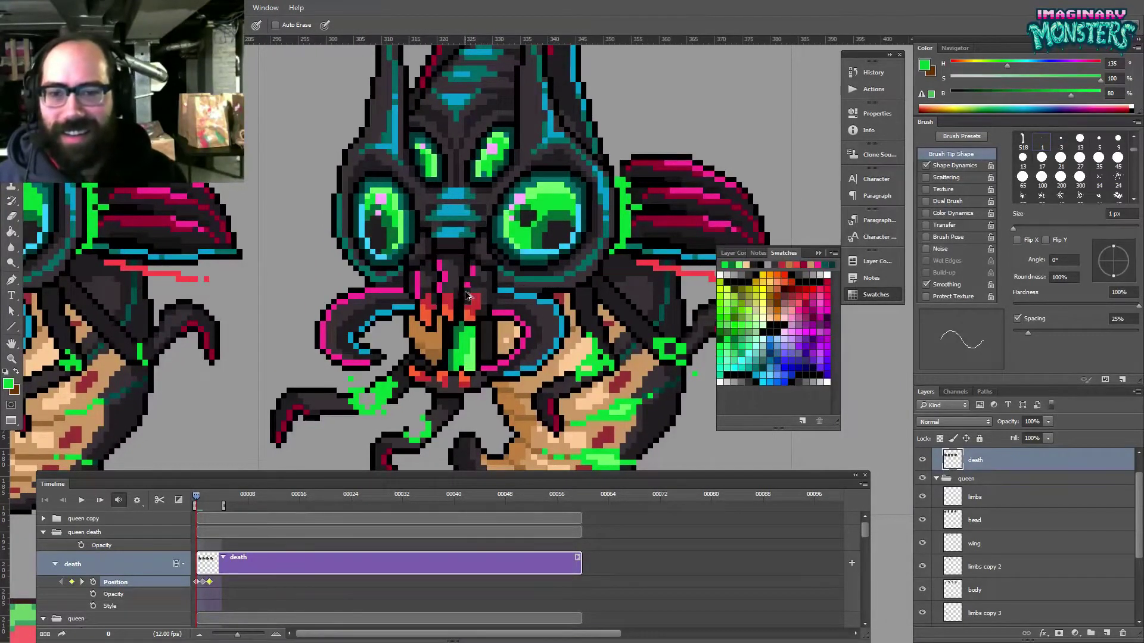
# - Paint bright green drips at the upper ends of the pink streaks above the fourth queen's teeth
pyautogui.click(434, 260)
pyautogui.click(467, 260)
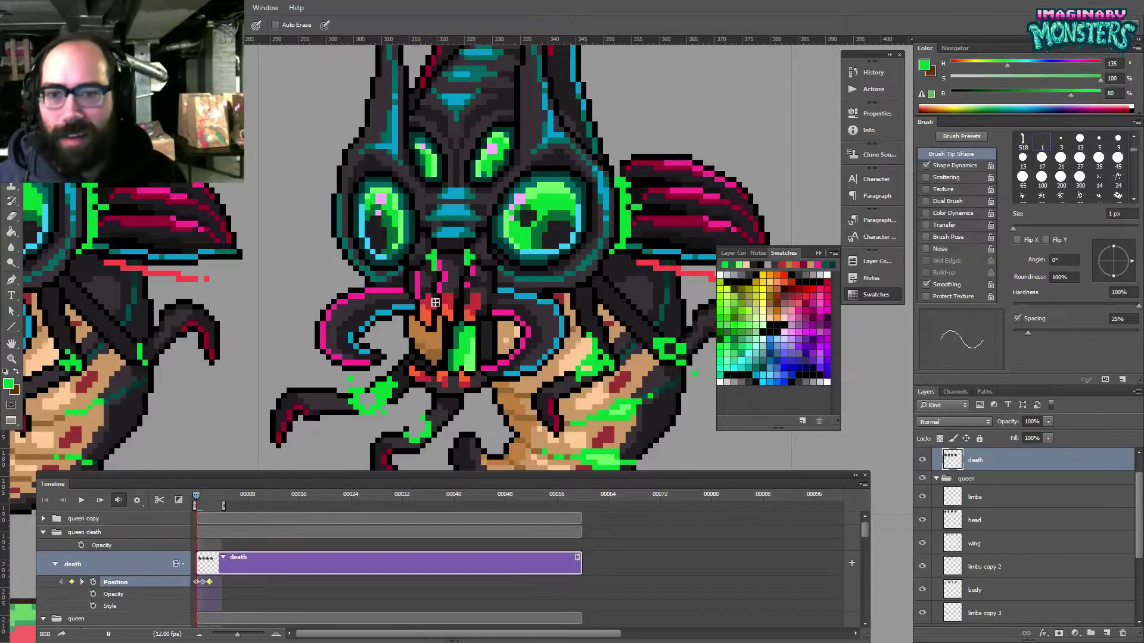
pyautogui.moveTo(479, 278); pyautogui.dragTo(432, 262)
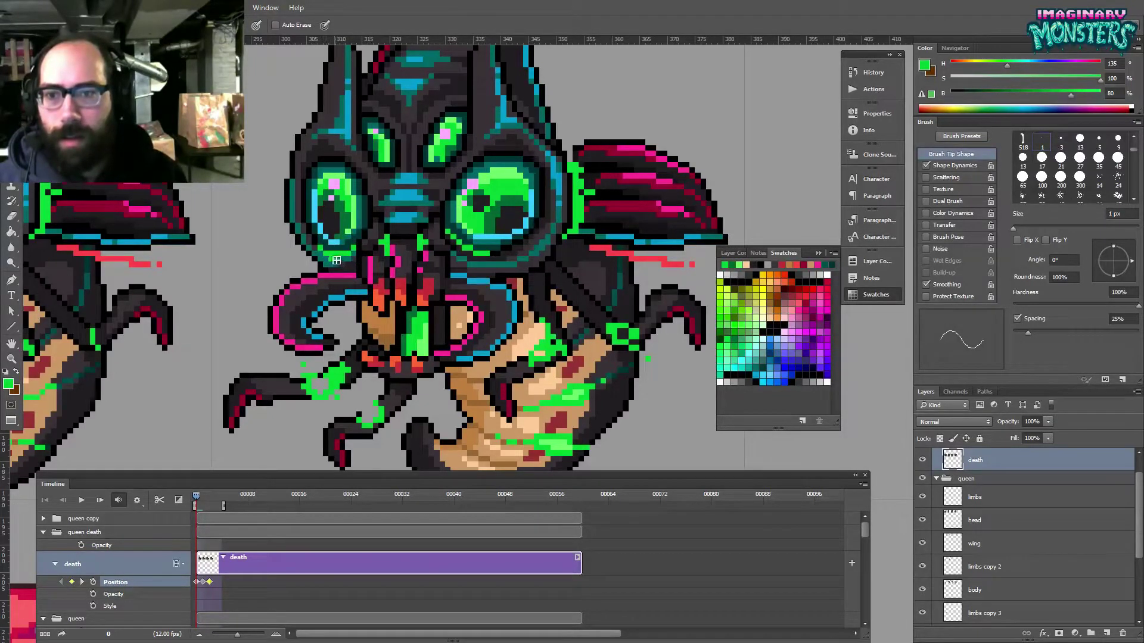
pyautogui.moveTo(391, 255); pyautogui.dragTo(313, 370)
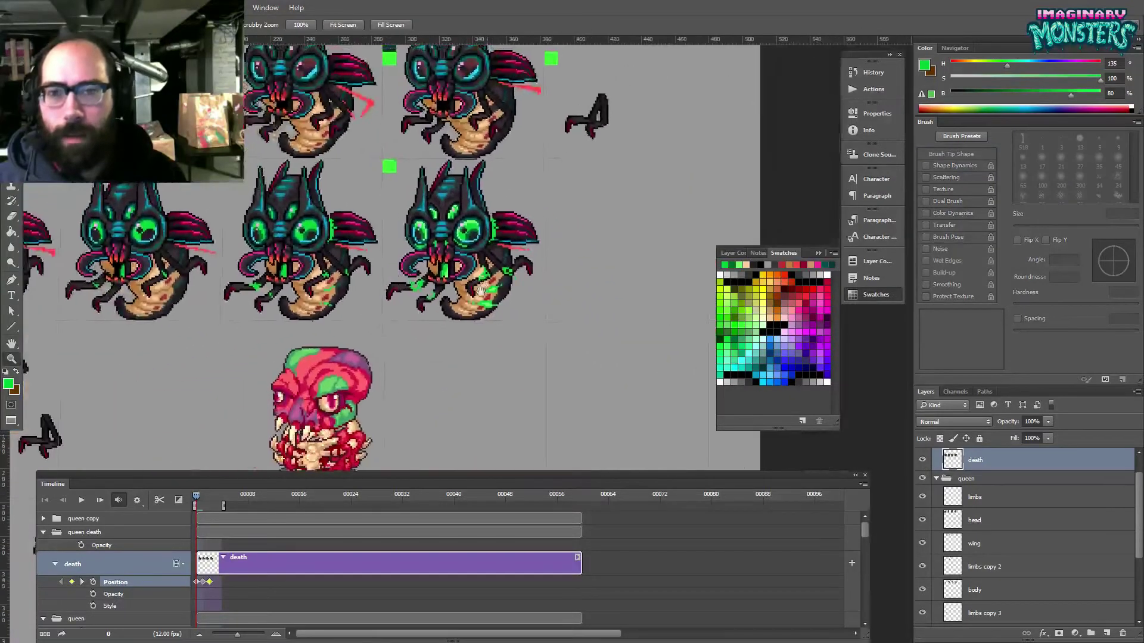
# - Select the fourth queen's wing together with its green edge and nudge it one pixel to the right
pyautogui.moveTo(487, 287); pyautogui.dragTo(472, 291)
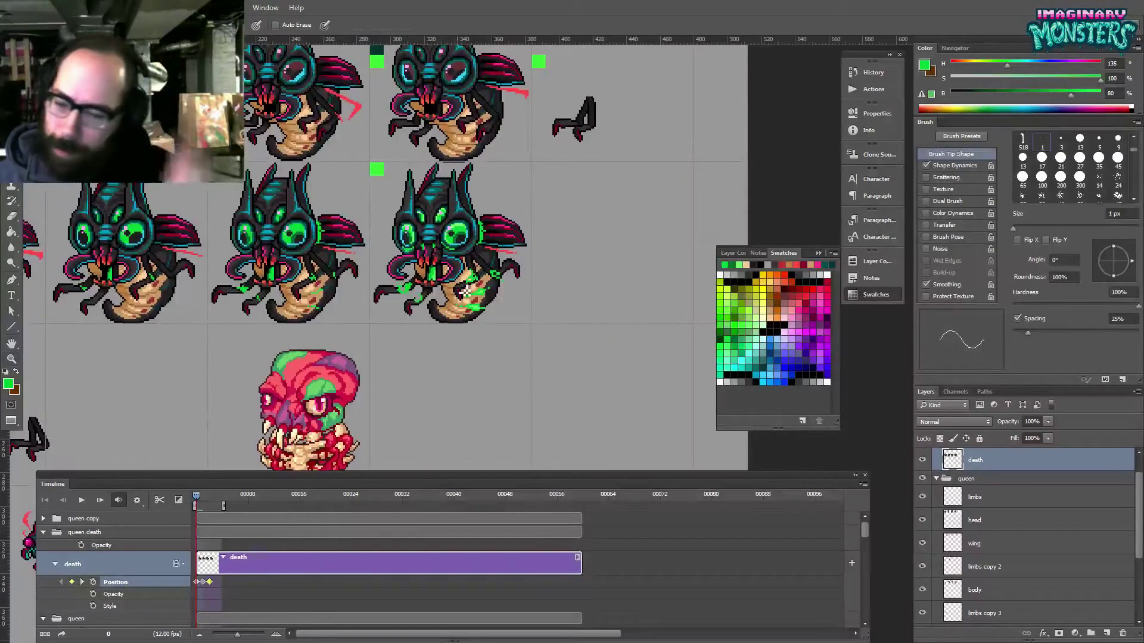
pyautogui.hotkey('ctrl', 'space')
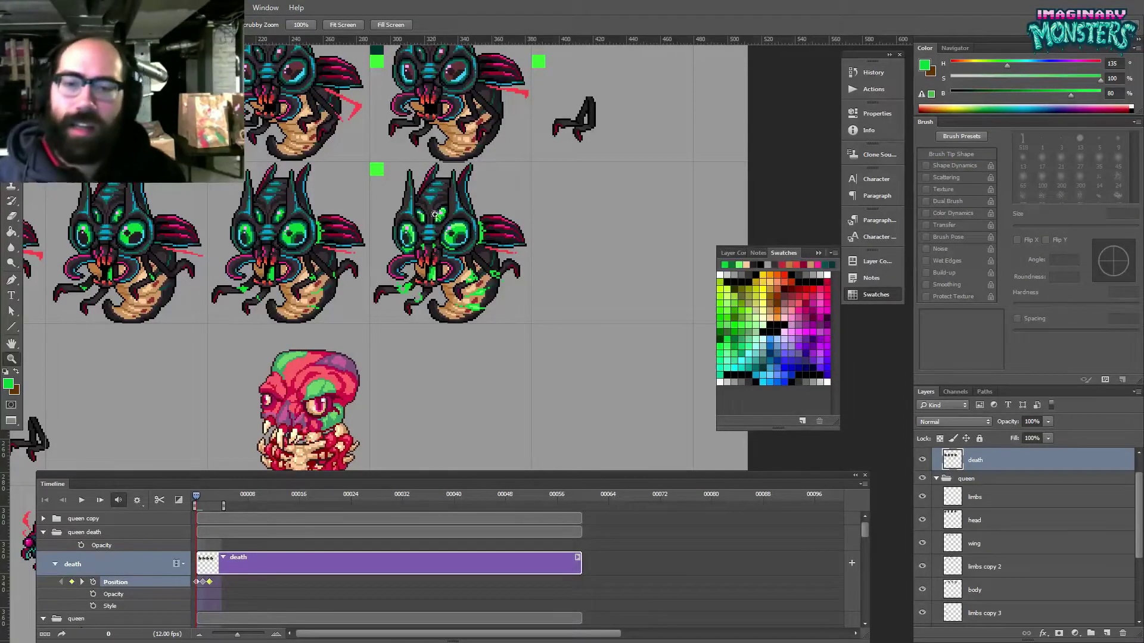
pyautogui.moveTo(484, 229)
pyautogui.mouseDown()
pyautogui.moveTo(534, 206)
pyautogui.moveTo(510, 211)
pyautogui.moveTo(540, 180)
pyautogui.moveTo(484, 178)
pyautogui.moveTo(487, 205)
pyautogui.moveTo(597, 235)
pyautogui.mouseUp()
pyautogui.press('l')
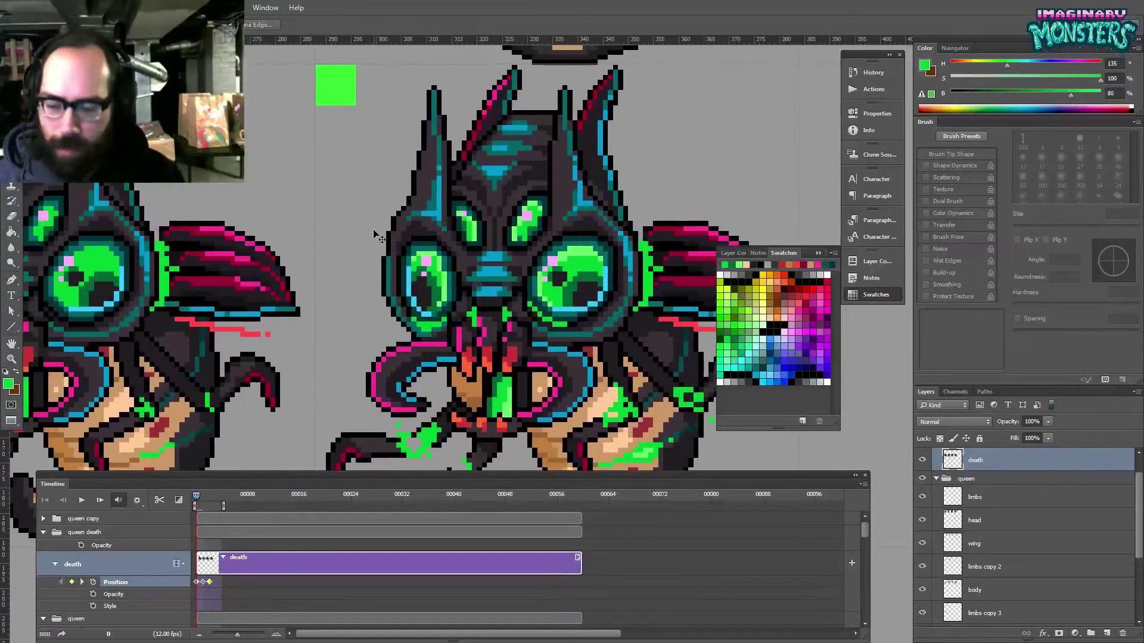
pyautogui.press('e')
pyautogui.moveTo(197, 266)
pyautogui.mouseDown()
pyautogui.moveTo(390, 244)
pyautogui.moveTo(631, 267)
pyautogui.moveTo(254, 247)
pyautogui.mouseUp()
pyautogui.moveTo(756, 212); pyautogui.dragTo(529, 191)
pyautogui.press('z')
pyautogui.click(529, 192)
pyautogui.press('l')
pyautogui.moveTo(534, 150)
pyautogui.mouseDown()
pyautogui.moveTo(470, 159)
pyautogui.moveTo(454, 182)
pyautogui.mouseUp()
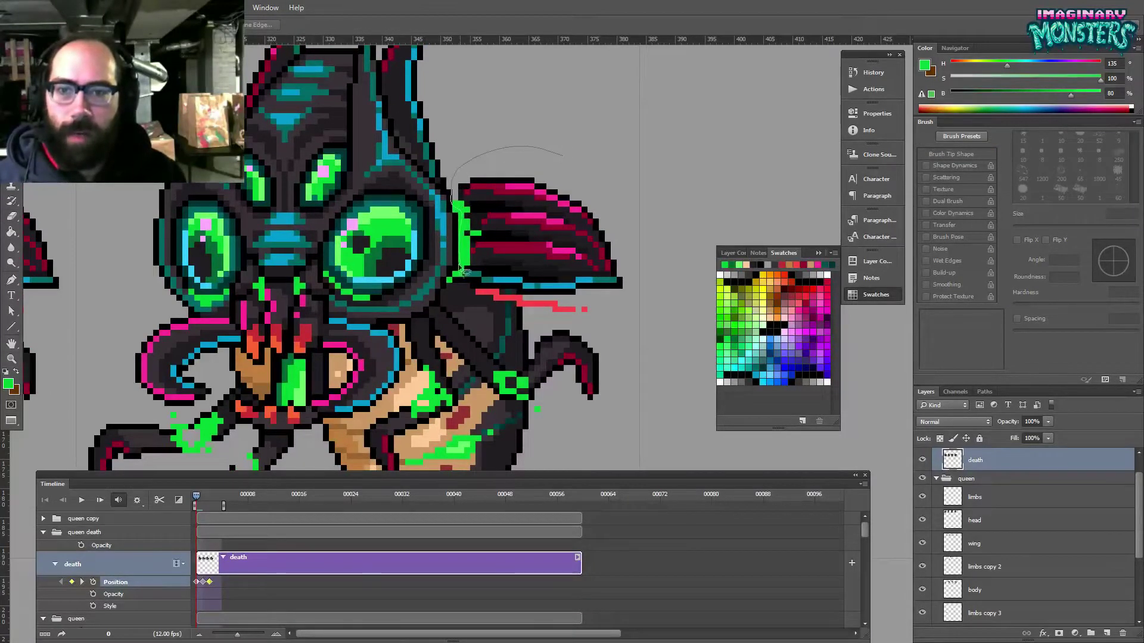
pyautogui.moveTo(454, 278); pyautogui.dragTo(514, 292)
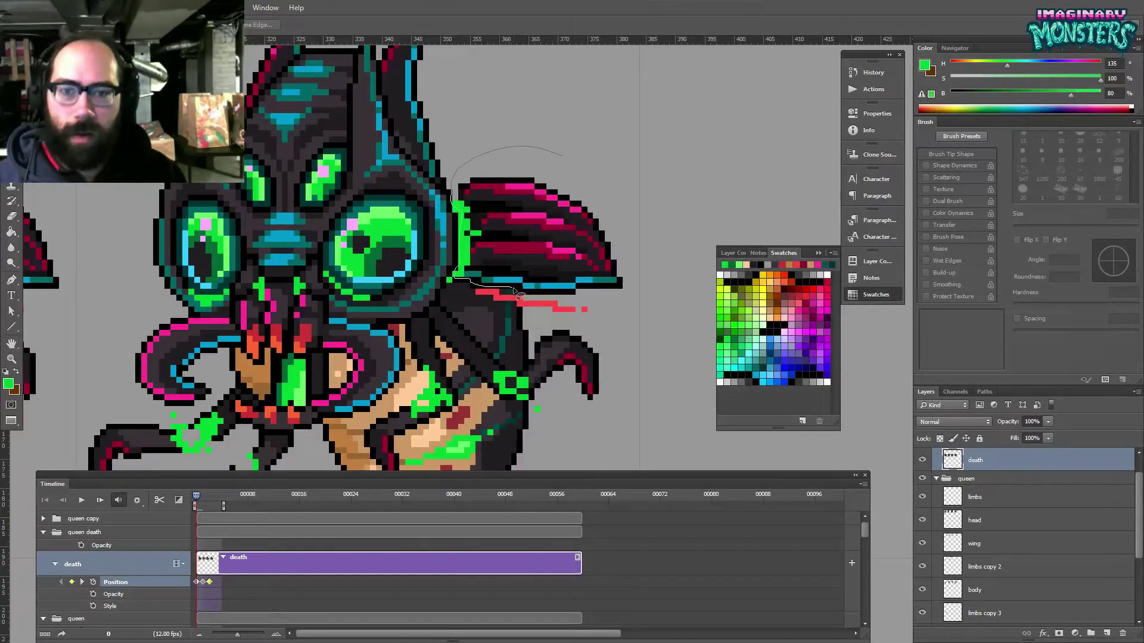
pyautogui.moveTo(603, 296)
pyautogui.mouseDown()
pyautogui.moveTo(633, 170)
pyautogui.moveTo(563, 153)
pyautogui.mouseUp()
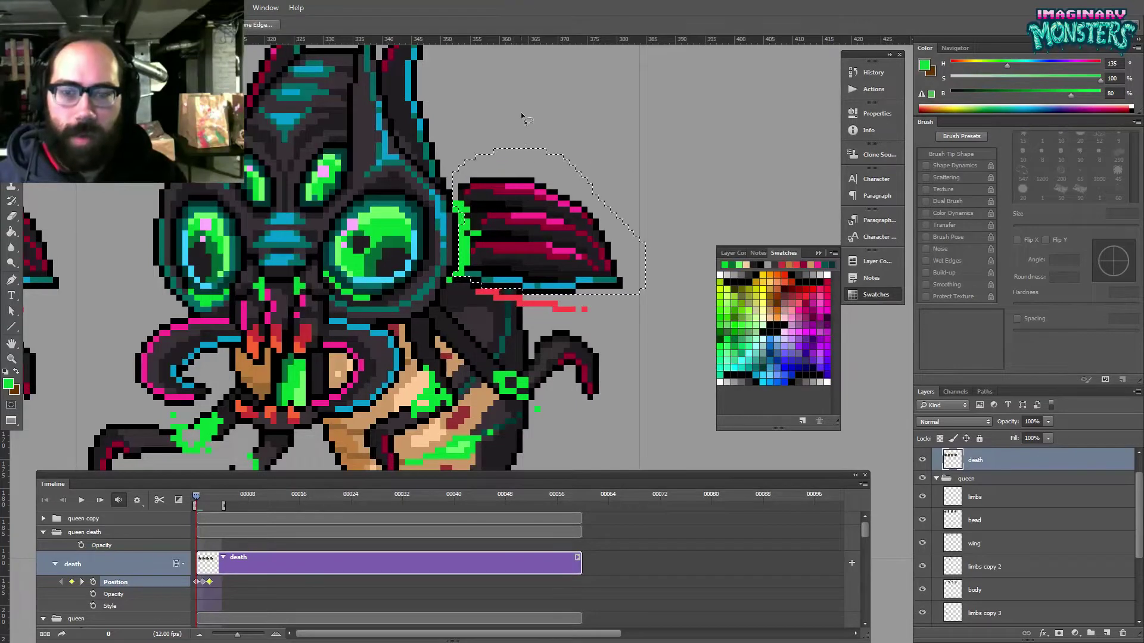
pyautogui.press('v')
pyautogui.press('Right')
pyautogui.hotkey('ctrl', 'd')
# - Shorten the red line beneath the fourth queen's wing and patch the dark pixels at the wing's base
pyautogui.press('b')
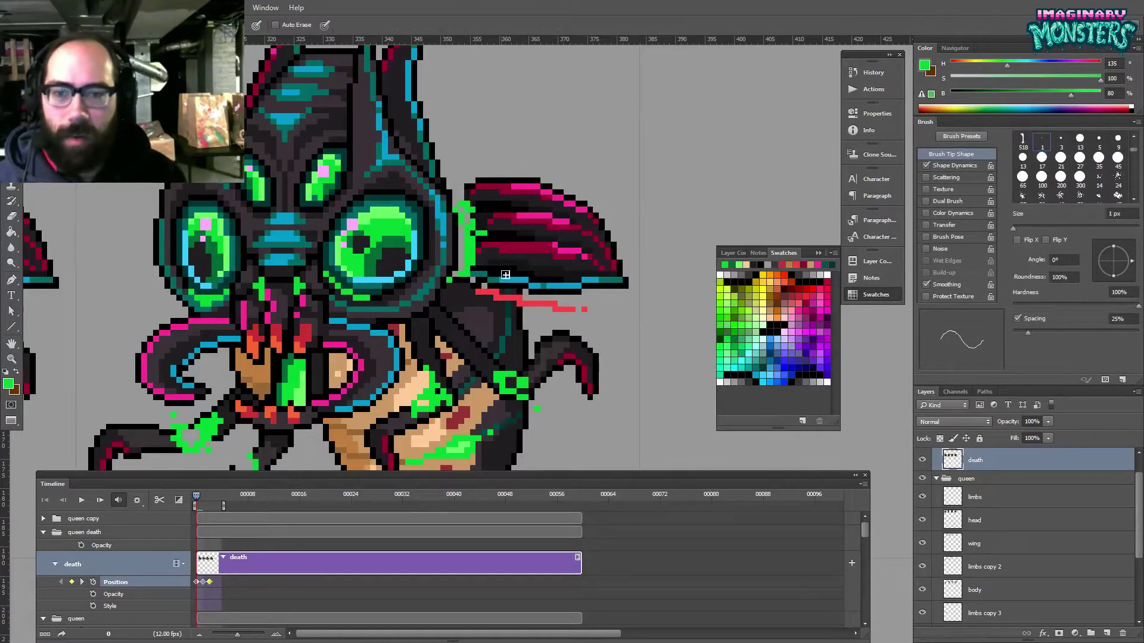
pyautogui.keyDown('alt'); pyautogui.click(481, 275); pyautogui.keyUp('alt')
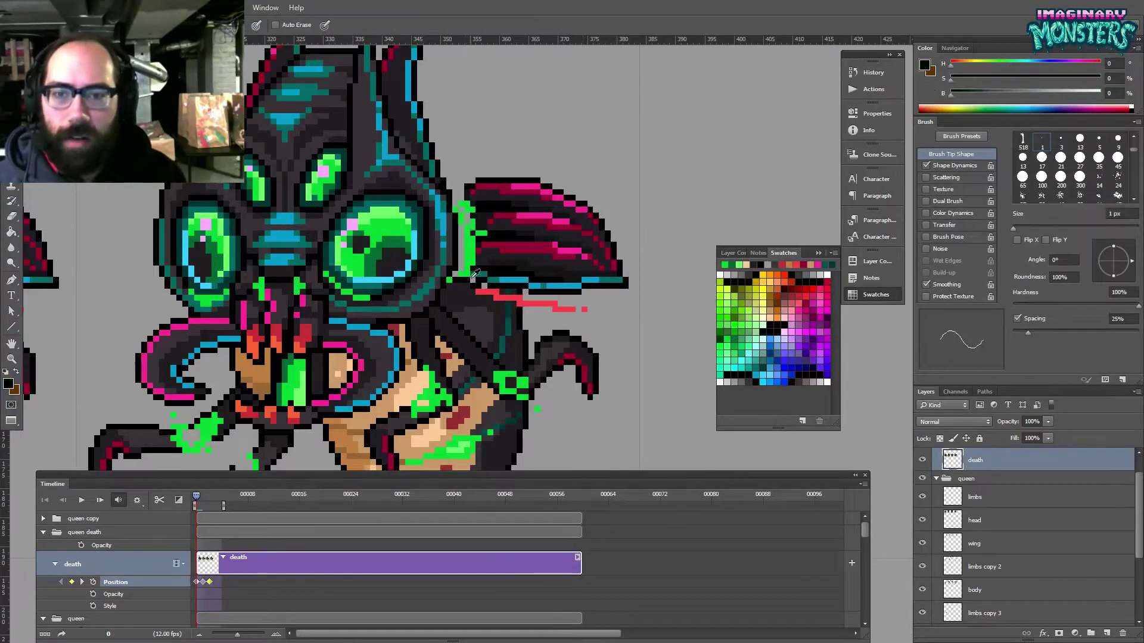
pyautogui.keyDown('alt'); pyautogui.click(481, 290); pyautogui.keyUp('alt')
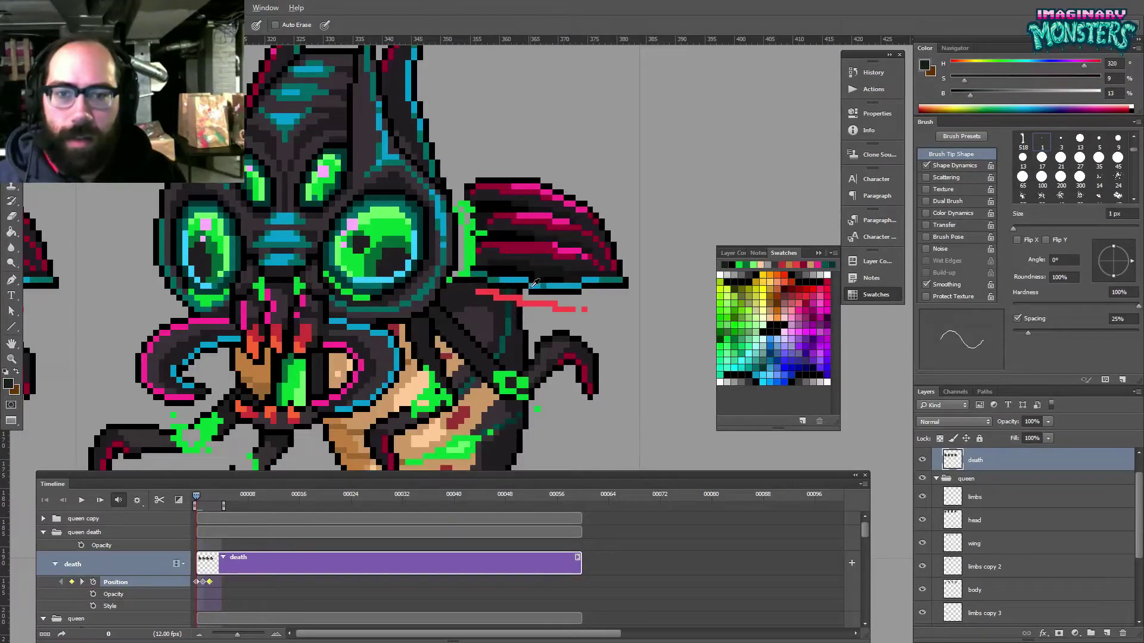
pyautogui.press('e')
pyautogui.moveTo(593, 318); pyautogui.dragTo(535, 307)
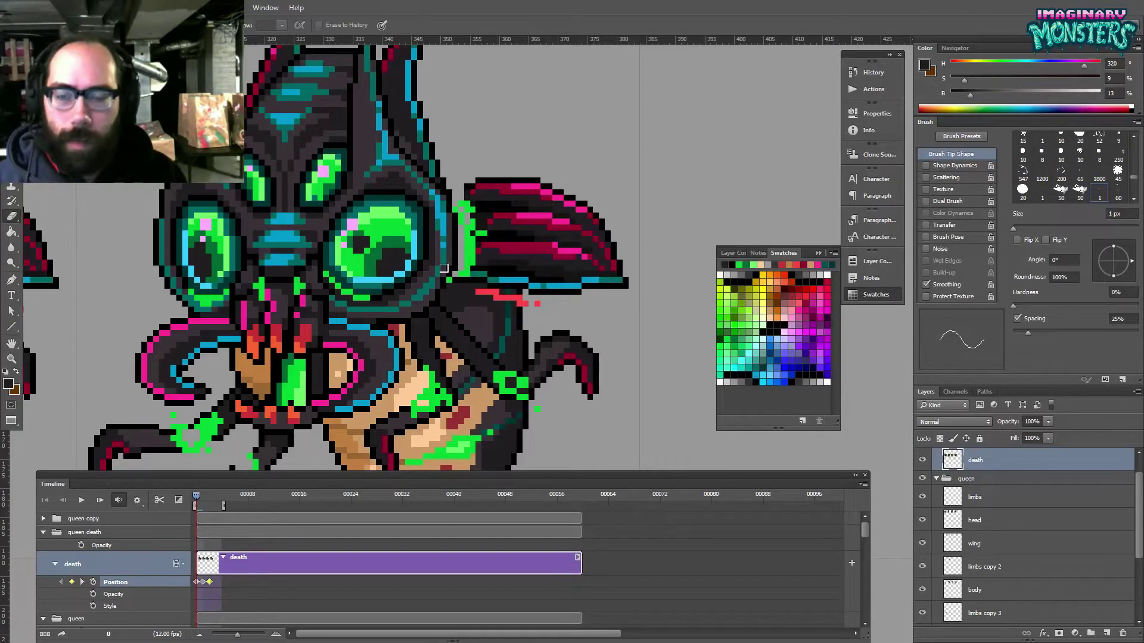
pyautogui.press('b')
pyautogui.keyDown('alt'); pyautogui.click(483, 291); pyautogui.keyUp('alt')
pyautogui.click(473, 293)
pyautogui.moveTo(448, 263); pyautogui.dragTo(460, 284)
# - Thicken the bright green wound at the fourth queen's wing joint and erase a small hole inside it
pyautogui.keyDown('alt'); pyautogui.click(480, 268); pyautogui.keyUp('alt')
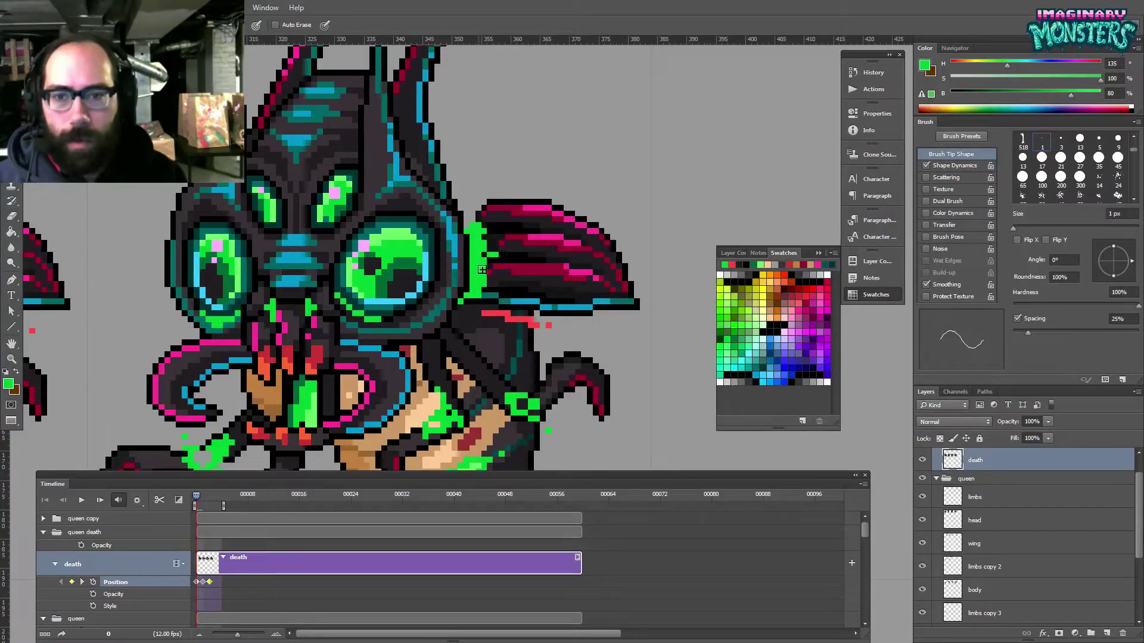
pyautogui.press('e')
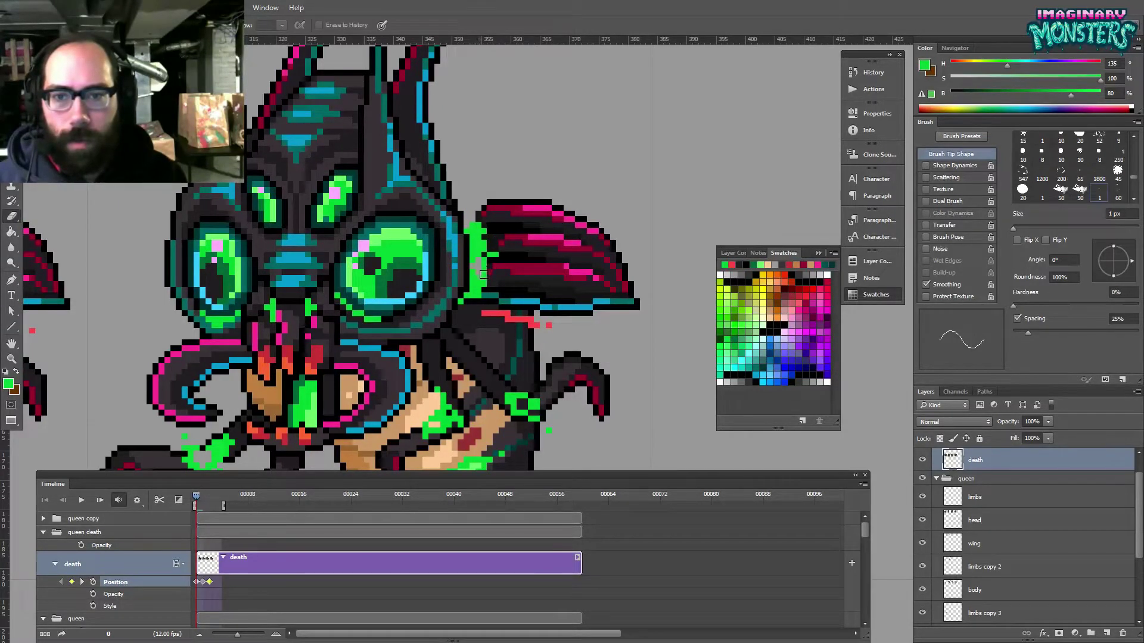
pyautogui.moveTo(468, 256); pyautogui.dragTo(493, 155)
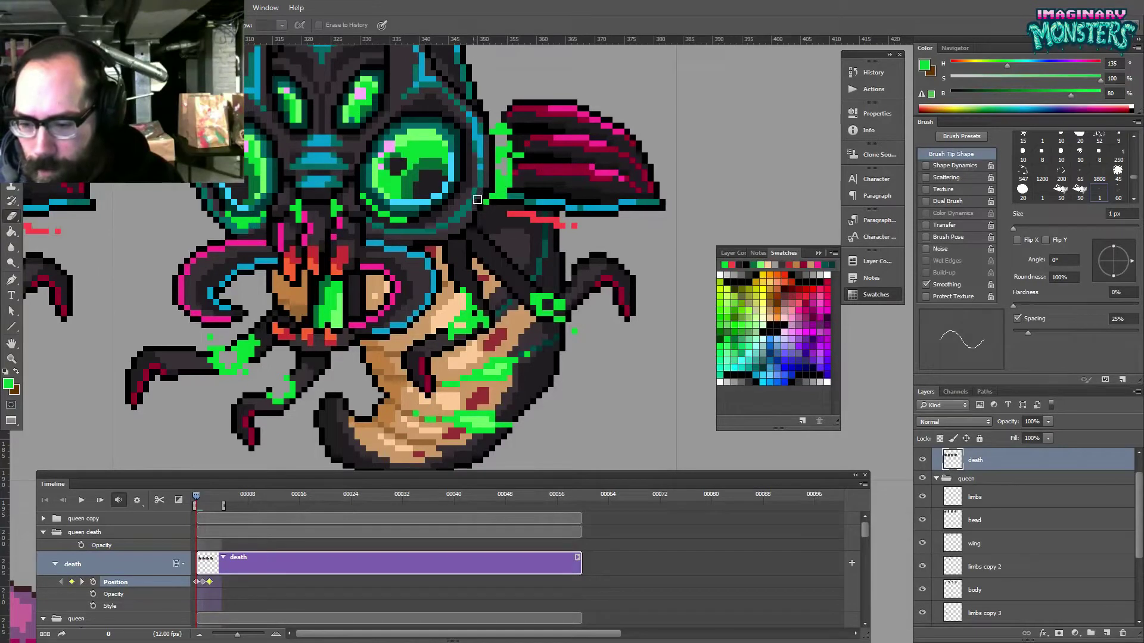
# - Paint bright green drips running down from the wing joint and onto the upper belly beside the right tentacle
pyautogui.press('b')
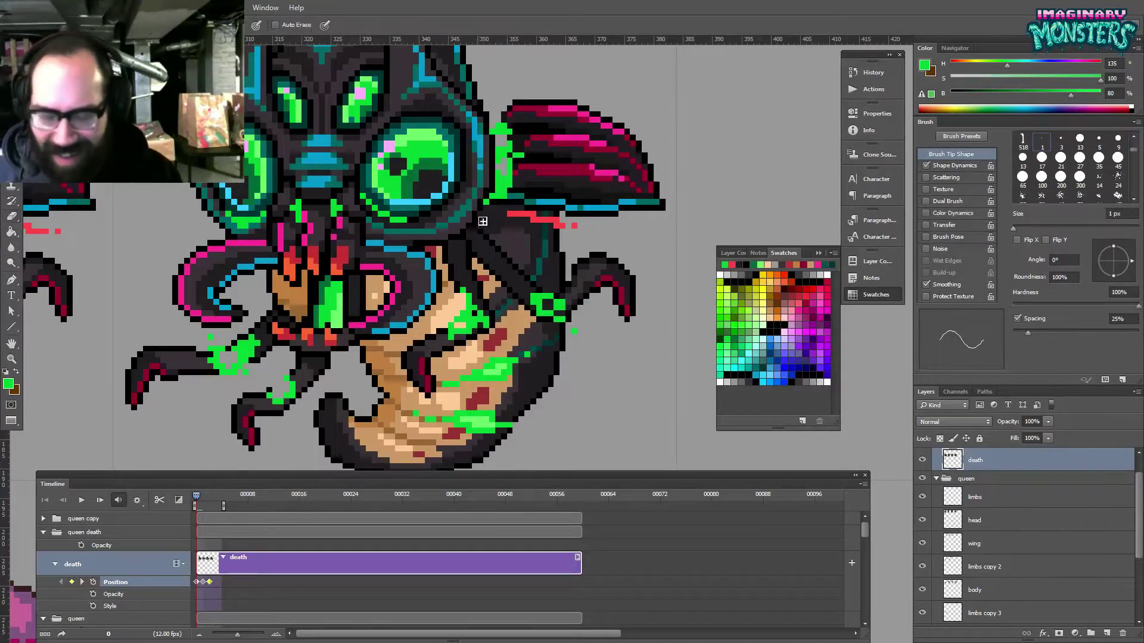
pyautogui.moveTo(486, 238)
pyautogui.mouseDown()
pyautogui.moveTo(493, 249)
pyautogui.moveTo(521, 248)
pyautogui.mouseUp()
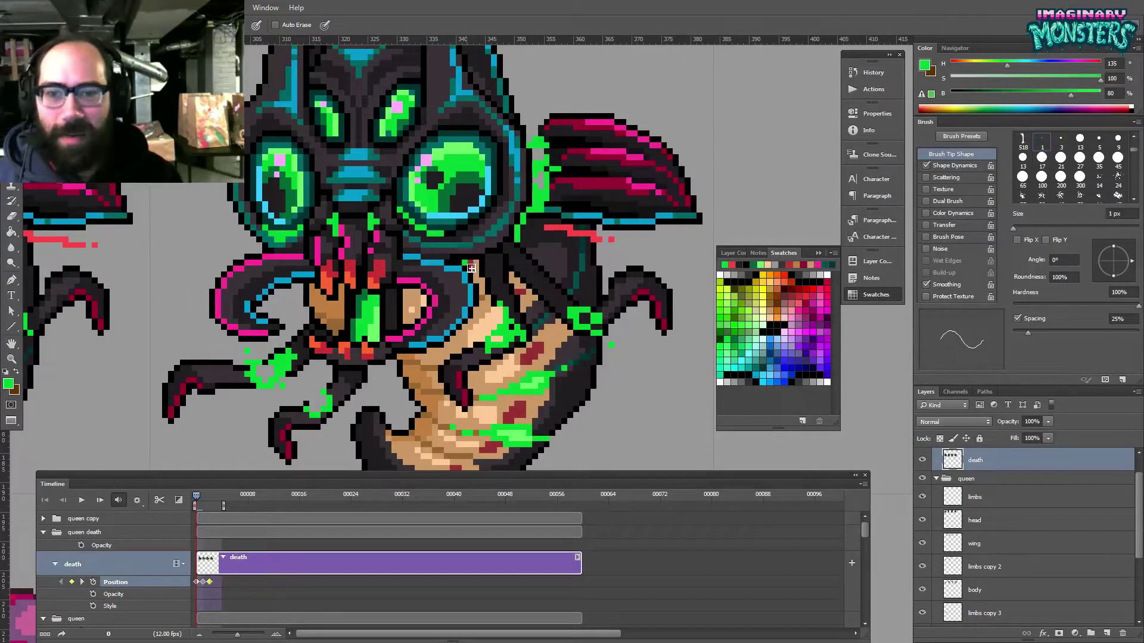
pyautogui.moveTo(476, 264)
pyautogui.mouseDown()
pyautogui.moveTo(473, 288)
pyautogui.moveTo(509, 291)
pyautogui.mouseUp()
pyautogui.keyDown('alt'); pyautogui.click(528, 288); pyautogui.keyUp('alt')
pyautogui.moveTo(556, 275); pyautogui.dragTo(604, 223)
# - Zoom out to the row of death sprites and scrub the timeline to check the animation
pyautogui.keyDown('alt'); pyautogui.click(554, 255); pyautogui.keyUp('alt')
pyautogui.keyDown('alt'); pyautogui.click(553, 256); pyautogui.keyUp('alt')
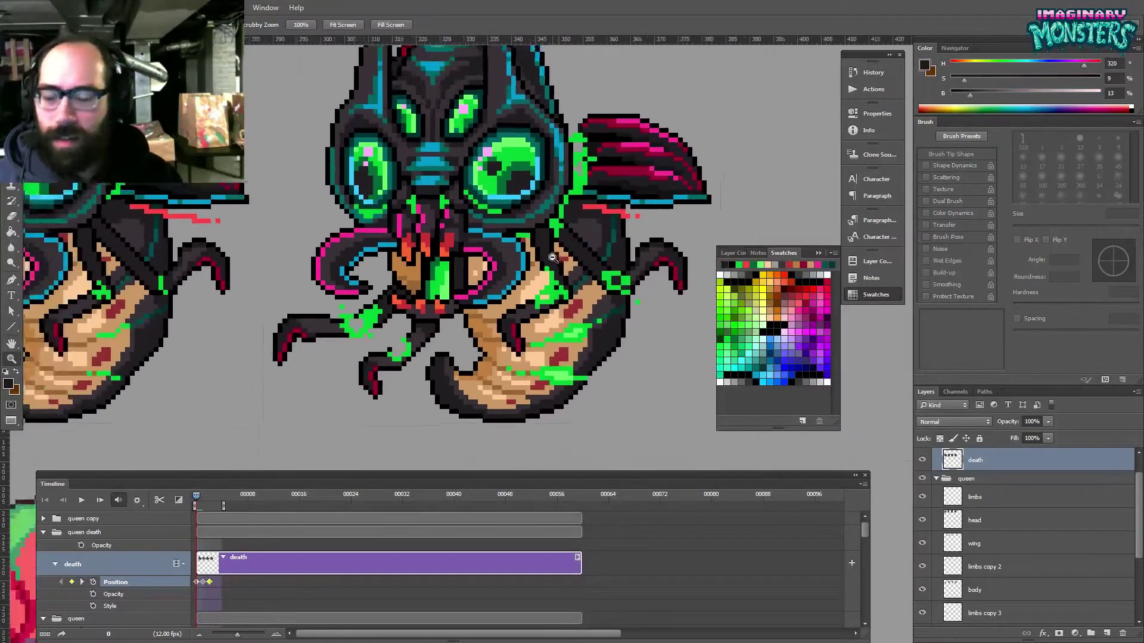
pyautogui.keyDown('alt'); pyautogui.click(553, 256); pyautogui.keyUp('alt')
pyautogui.moveTo(528, 237); pyautogui.dragTo(424, 244)
pyautogui.moveTo(470, 281); pyautogui.dragTo(434, 299)
pyautogui.moveTo(424, 314); pyautogui.dragTo(502, 295)
pyautogui.moveTo(198, 497)
pyautogui.mouseDown()
pyautogui.moveTo(221, 502)
pyautogui.moveTo(195, 500)
pyautogui.mouseUp()
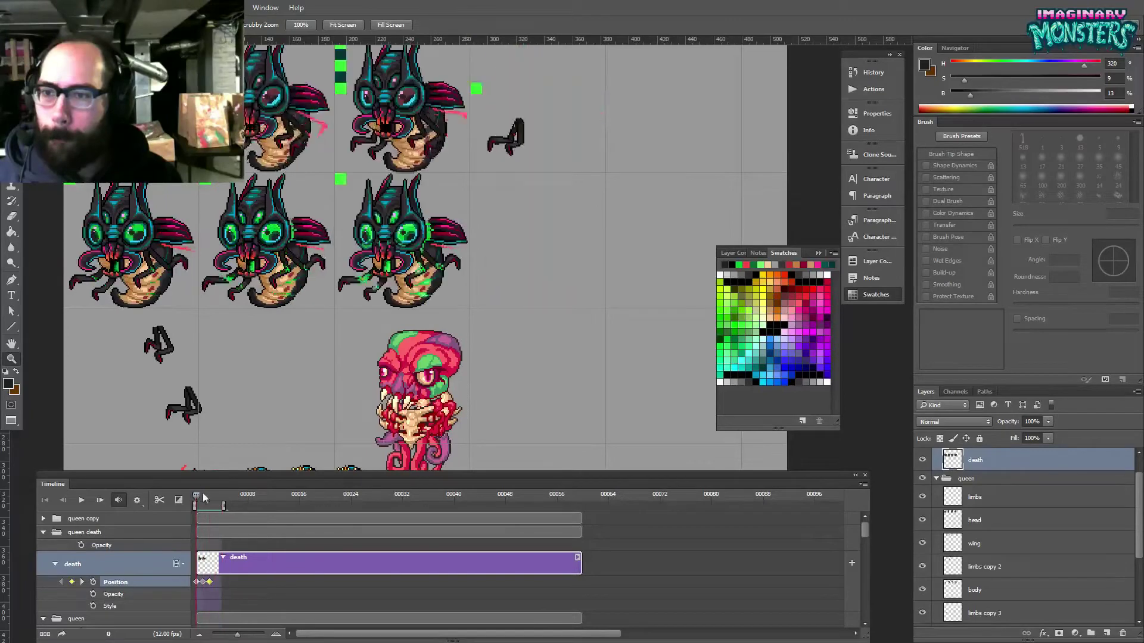
# - Add bright green pixels where the fourth queen's left tentacle joins the mouth
pyautogui.moveTo(496, 262); pyautogui.dragTo(572, 261)
pyautogui.press('b')
pyautogui.keyDown('alt'); pyautogui.click(628, 254); pyautogui.keyUp('alt')
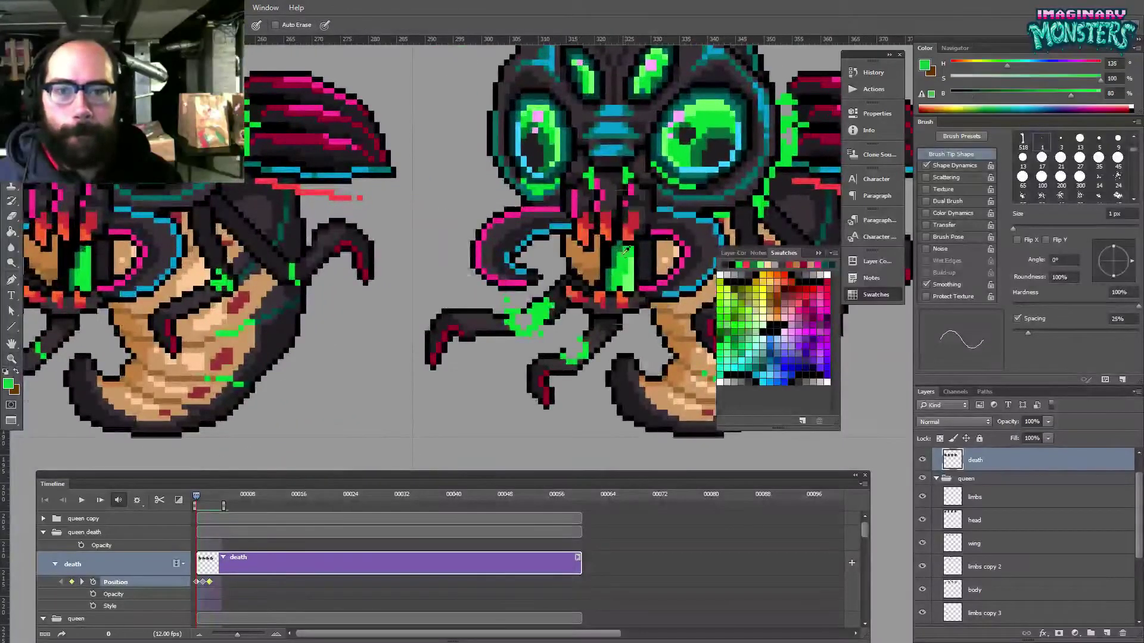
pyautogui.scroll(2, 560, 210)
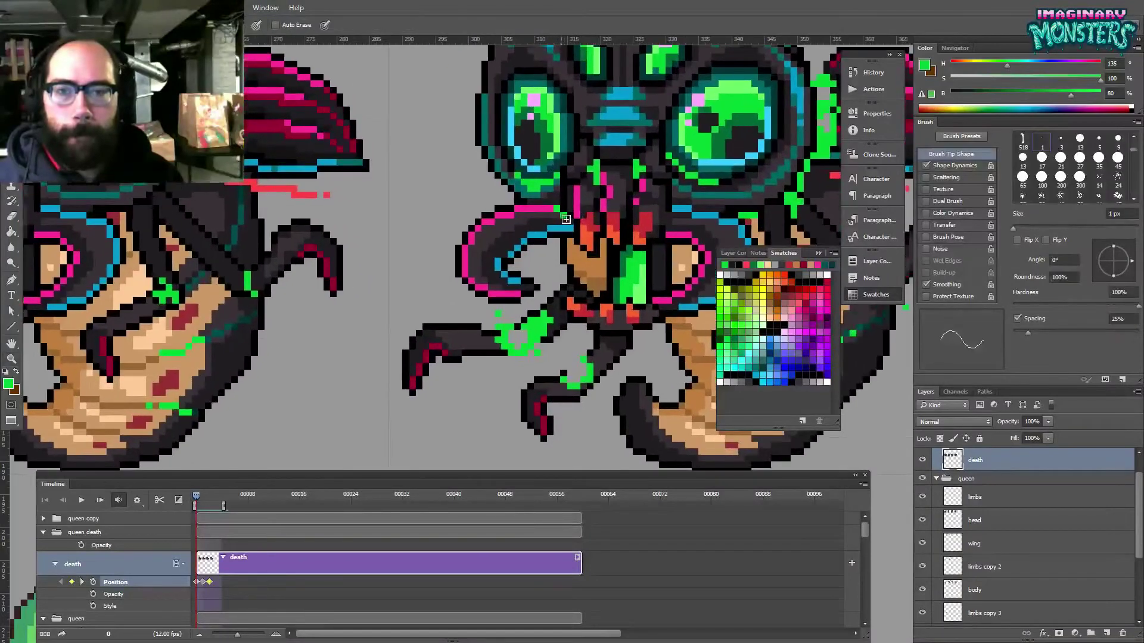
pyautogui.moveTo(641, 231); pyautogui.dragTo(544, 244)
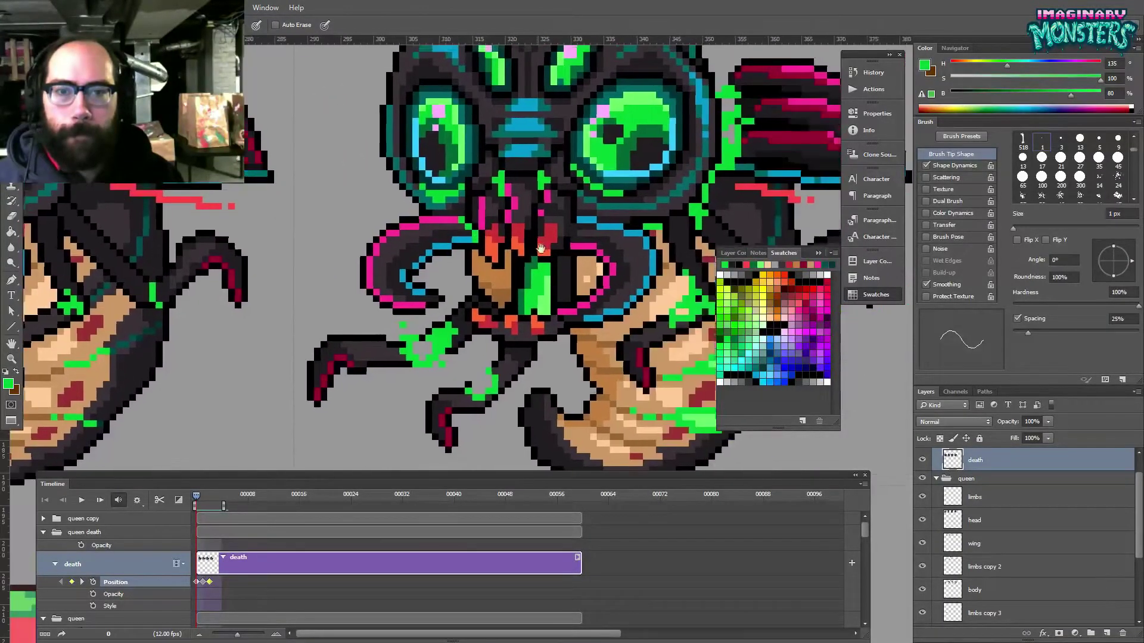
pyautogui.moveTo(208, 256); pyautogui.dragTo(518, 279)
pyautogui.moveTo(221, 247)
pyautogui.mouseDown()
pyautogui.moveTo(695, 261)
pyautogui.moveTo(491, 251)
pyautogui.mouseUp()
pyautogui.keyDown('alt'); pyautogui.click(522, 262); pyautogui.keyUp('alt')
pyautogui.moveTo(599, 274); pyautogui.dragTo(506, 269)
pyautogui.moveTo(703, 257); pyautogui.dragTo(208, 227)
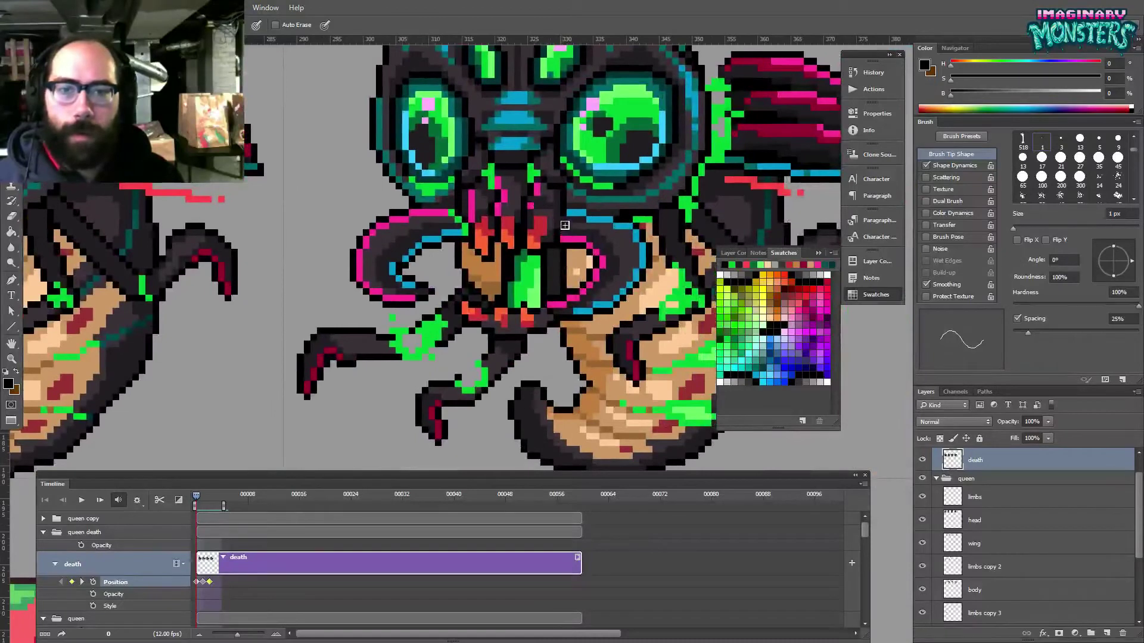
# - Select the curled tip of the fourth queen's left tentacle and nudge it slightly
pyautogui.moveTo(525, 224); pyautogui.dragTo(587, 239)
pyautogui.moveTo(463, 266); pyautogui.dragTo(466, 248)
pyautogui.press('l')
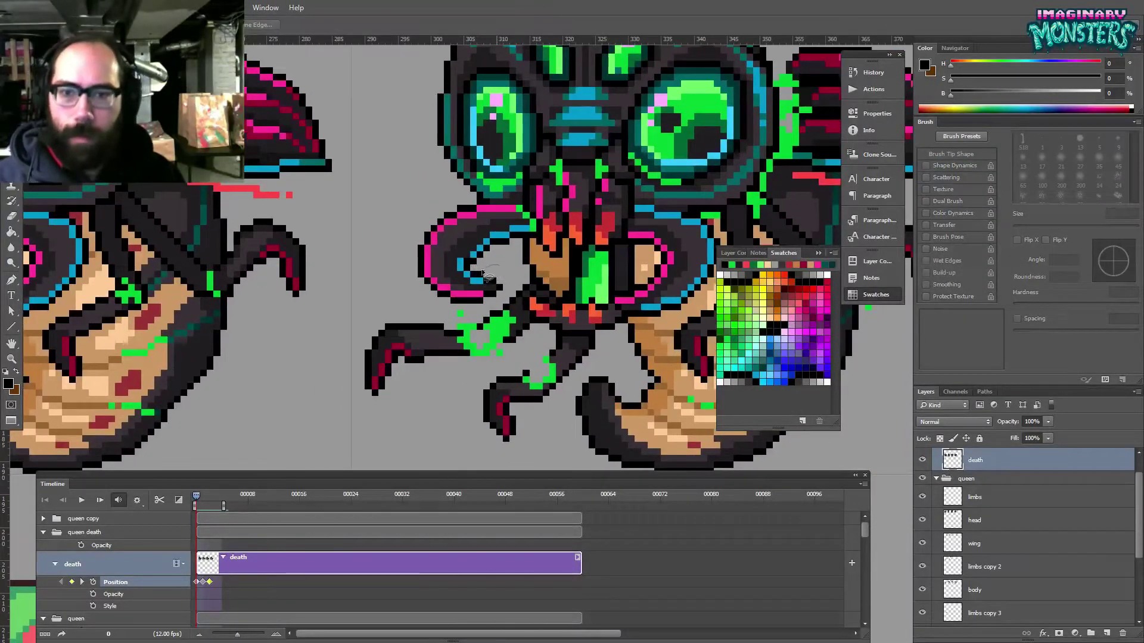
pyautogui.moveTo(471, 298); pyautogui.dragTo(505, 293)
pyautogui.press('v')
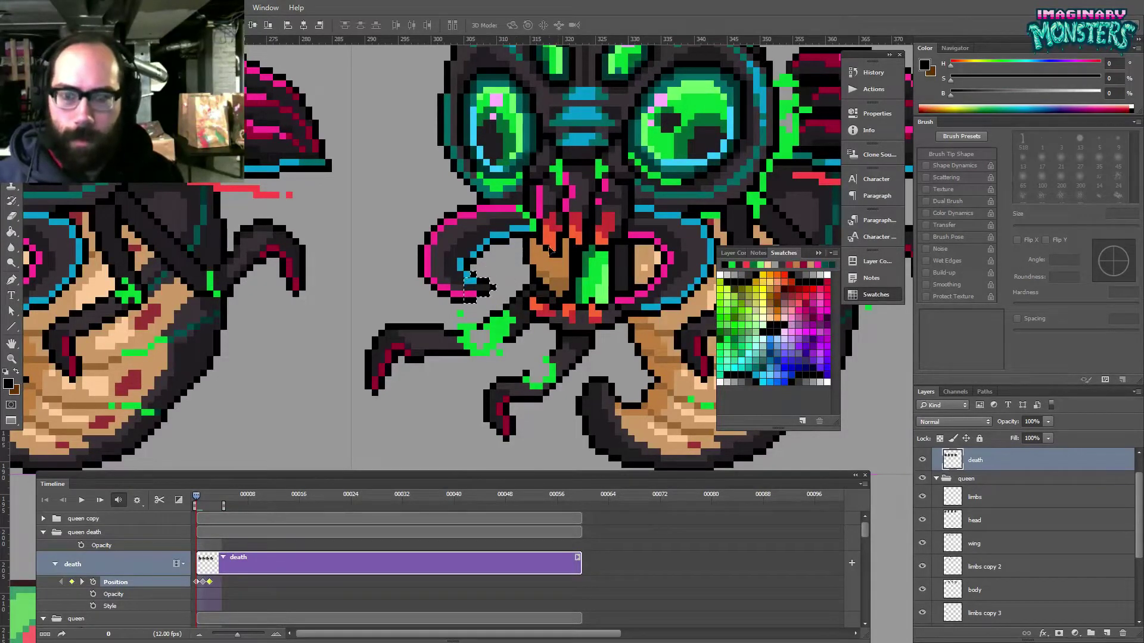
pyautogui.moveTo(589, 290)
pyautogui.mouseDown()
pyautogui.moveTo(491, 283)
pyautogui.moveTo(545, 278)
pyautogui.moveTo(516, 294)
pyautogui.mouseUp()
# - Select the tip of the fourth queen's right tentacle beside the mouth and nudge it one pixel to the right
pyautogui.press('z')
pyautogui.press('l')
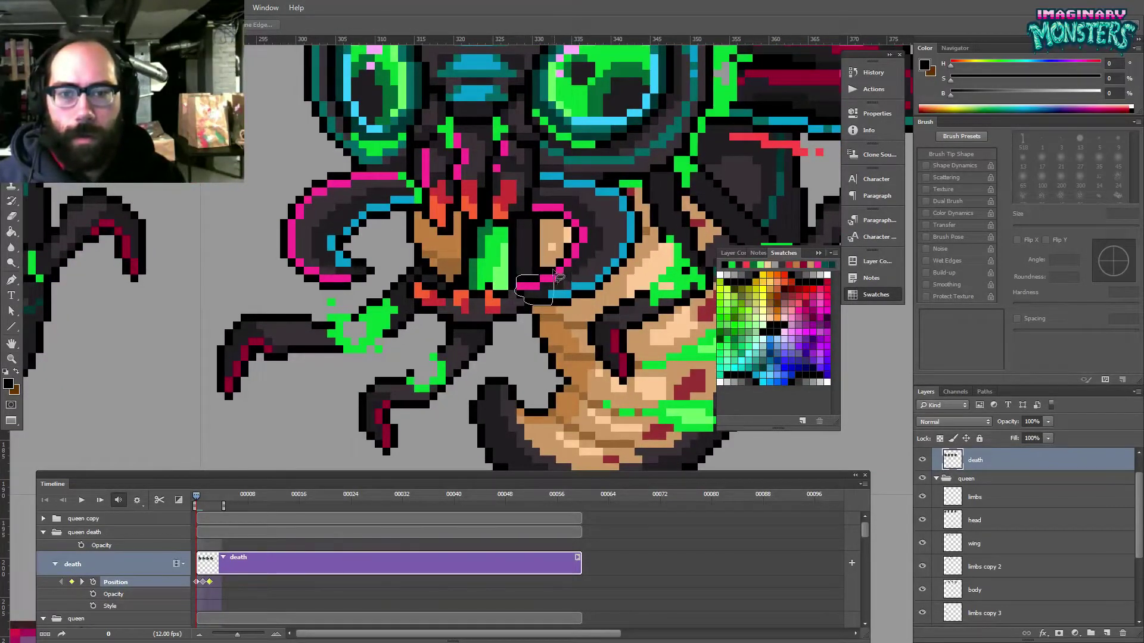
pyautogui.moveTo(540, 277); pyautogui.dragTo(538, 280)
pyautogui.press('v')
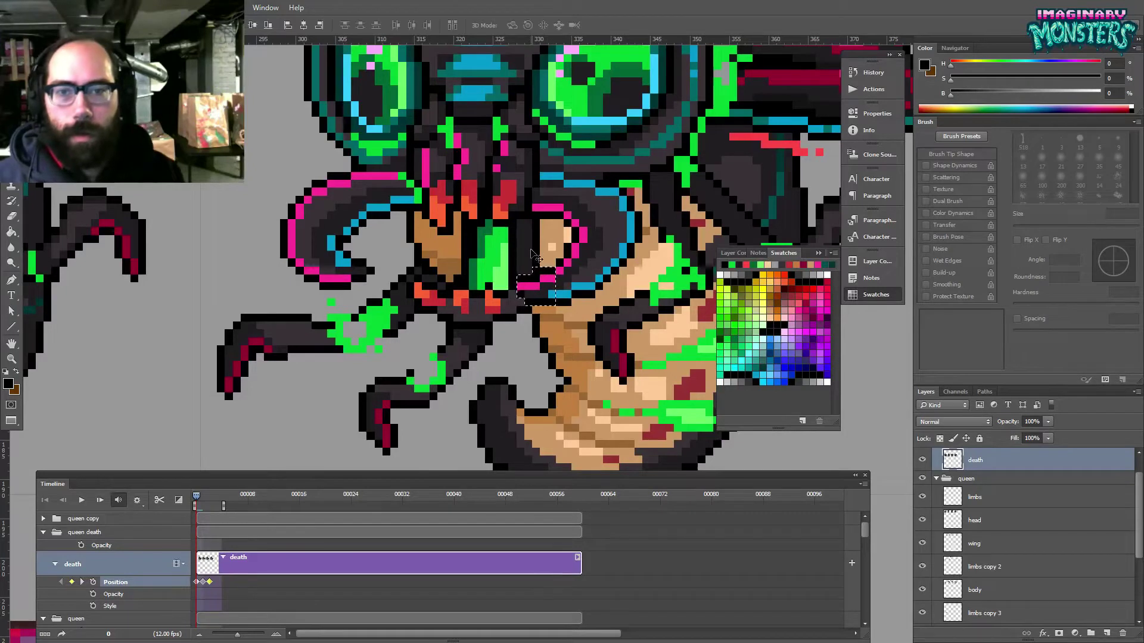
pyautogui.press('Right')
pyautogui.hotkey('ctrl', 'd')
# - Repair the pixels around the right tentacle's tip with the neighbouring tentacle colours, black outline and dark grey
pyautogui.press('b')
pyautogui.keyDown('alt'); pyautogui.click(557, 283); pyautogui.keyUp('alt')
pyautogui.click(558, 278)
pyautogui.keyDown('alt'); pyautogui.click(564, 276); pyautogui.keyUp('alt')
pyautogui.click(556, 283)
pyautogui.keyDown('alt'); pyautogui.click(534, 274); pyautogui.keyUp('alt')
pyautogui.click(522, 287)
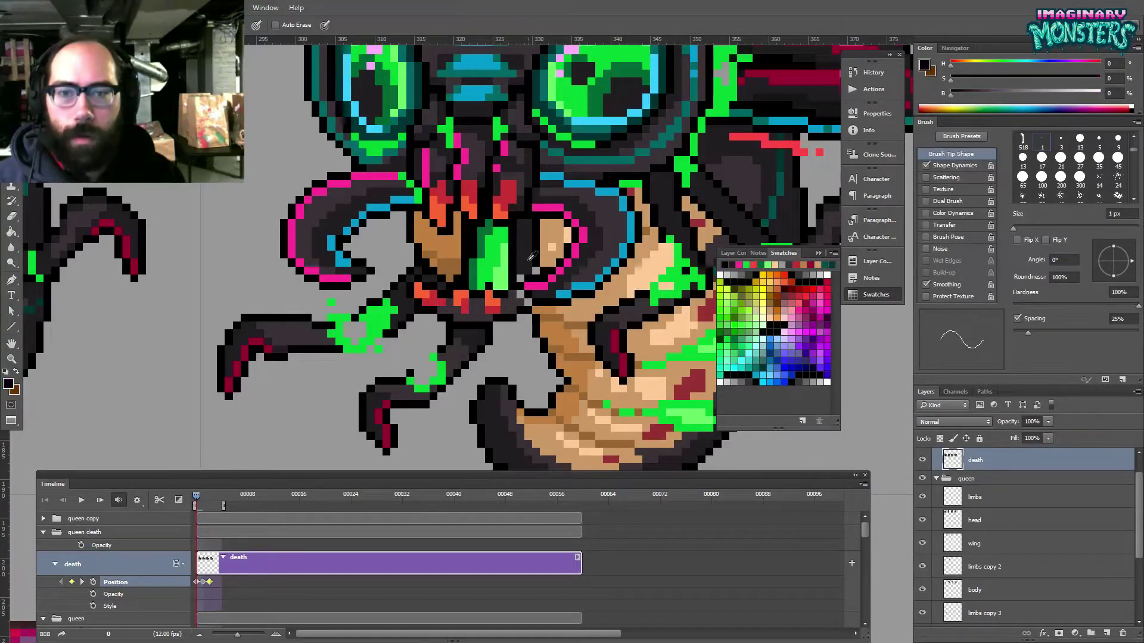
pyautogui.keyDown('alt'); pyautogui.click(526, 260); pyautogui.keyUp('alt')
pyautogui.keyDown('alt'); pyautogui.click(537, 268); pyautogui.keyUp('alt')
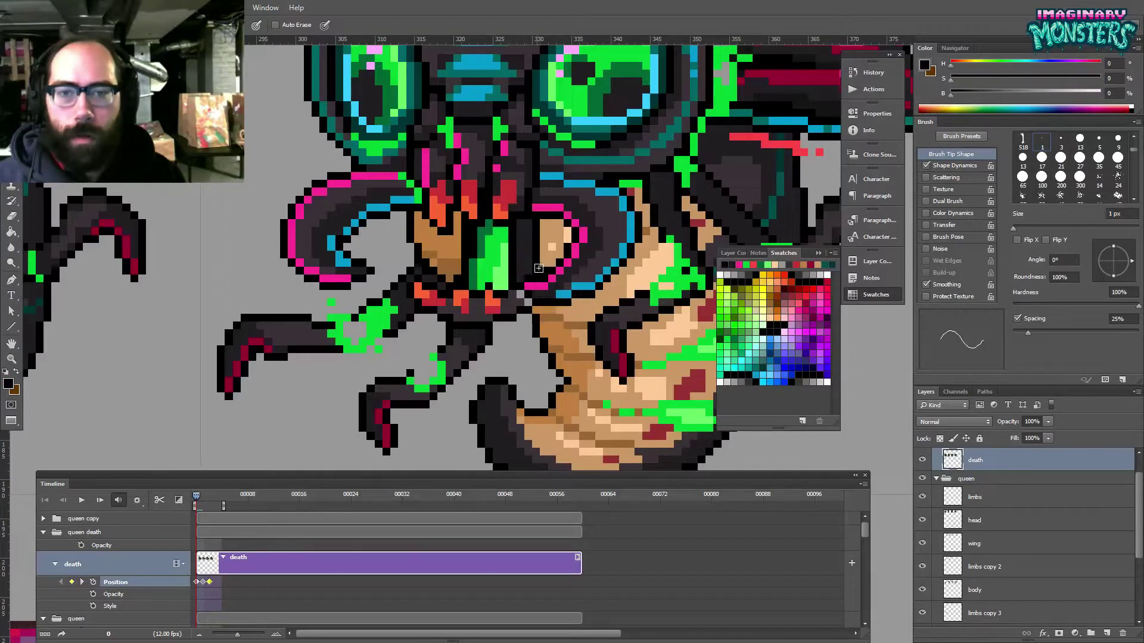
pyautogui.keyDown('alt'); pyautogui.click(518, 298); pyautogui.keyUp('alt')
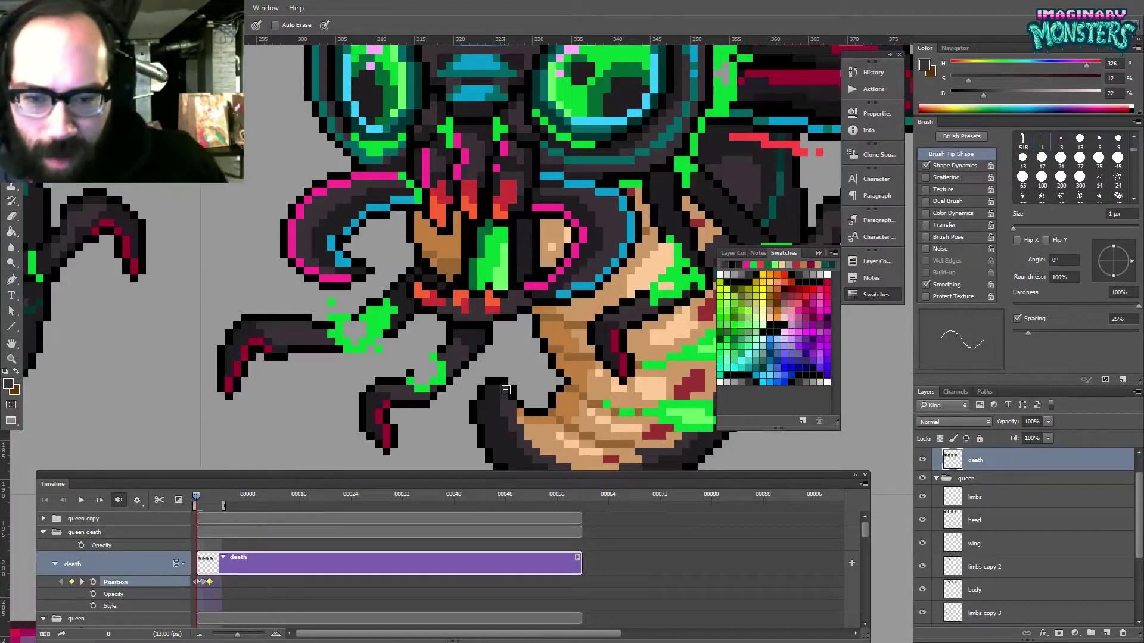
# - Compare the death sprites side by side and scrub the first frames of the animation
pyautogui.moveTo(451, 252); pyautogui.dragTo(475, 302)
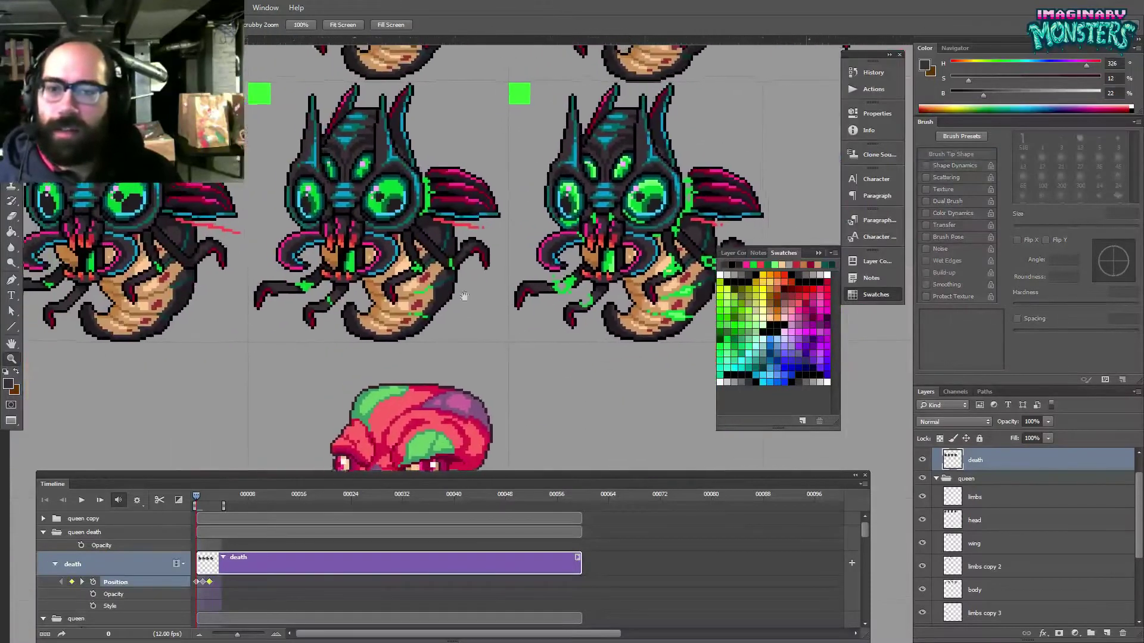
pyautogui.moveTo(227, 395); pyautogui.dragTo(268, 405)
pyautogui.moveTo(196, 494)
pyautogui.mouseDown()
pyautogui.moveTo(216, 498)
pyautogui.moveTo(197, 497)
pyautogui.mouseUp()
pyautogui.moveTo(474, 371); pyautogui.dragTo(337, 349)
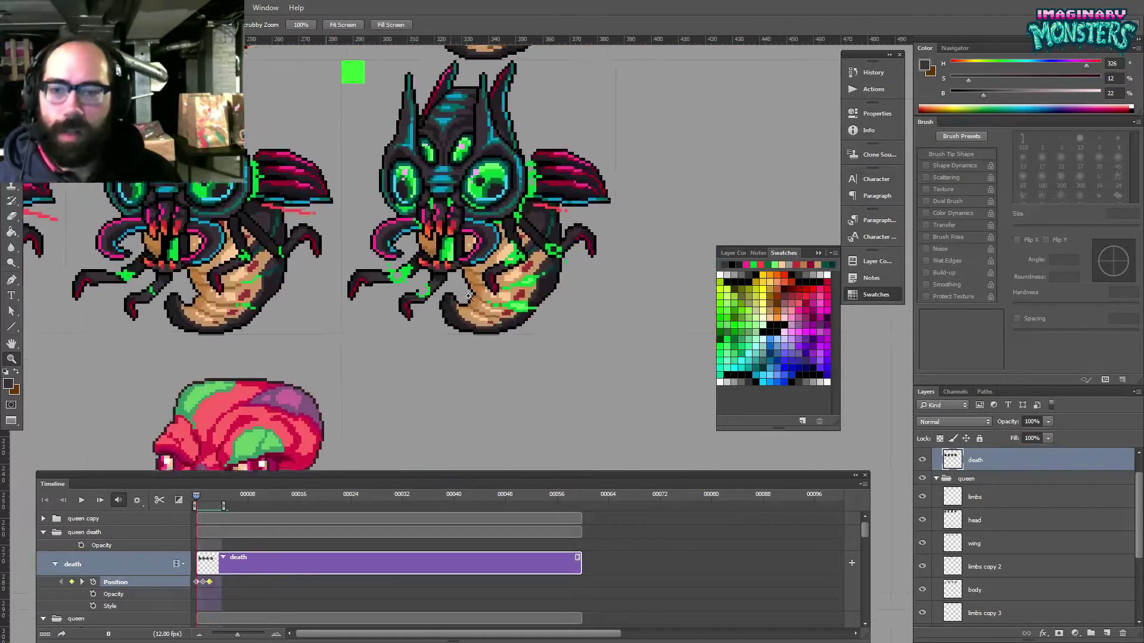
# - Select the outer left edge of the fourth queen's curled tail and nudge it one pixel to the right
pyautogui.moveTo(457, 306); pyautogui.dragTo(484, 253)
pyautogui.press('l')
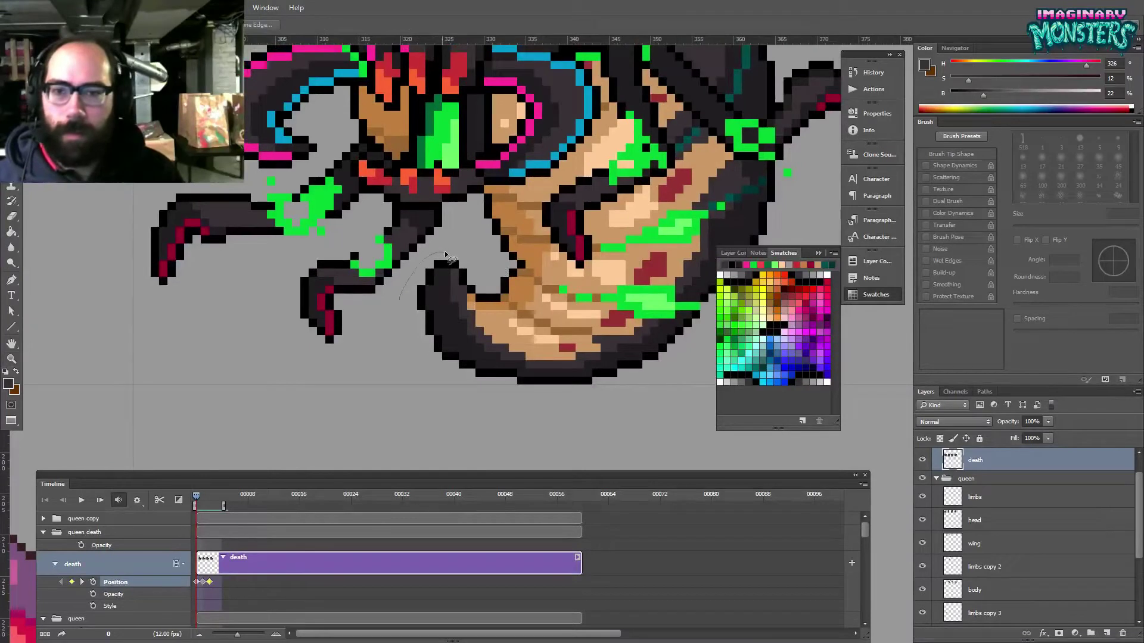
pyautogui.moveTo(438, 298)
pyautogui.mouseDown()
pyautogui.moveTo(469, 351)
pyautogui.moveTo(467, 373)
pyautogui.moveTo(402, 384)
pyautogui.mouseUp()
pyautogui.press('v')
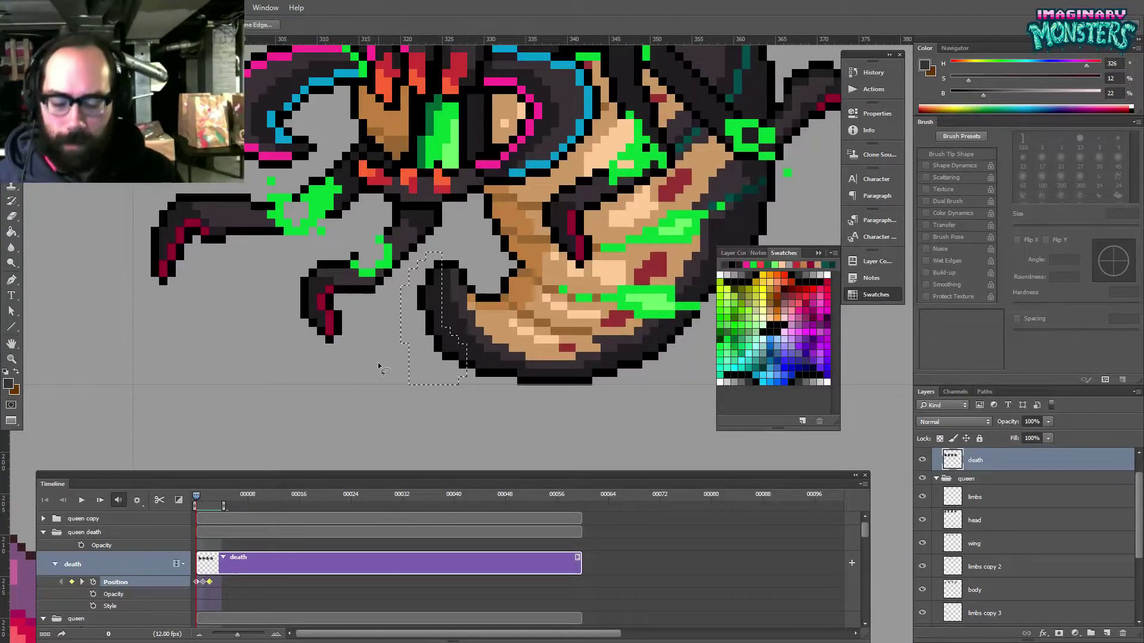
pyautogui.press('Right')
# - Clean up the black outline along the tail's underside, adding missing black pixels and erasing the stray ones
pyautogui.press('b')
pyautogui.keyDown('alt'); pyautogui.click(473, 363); pyautogui.keyUp('alt')
pyautogui.click(480, 366)
pyautogui.press('e')
pyautogui.click(479, 374)
pyautogui.moveTo(492, 378); pyautogui.dragTo(460, 377)
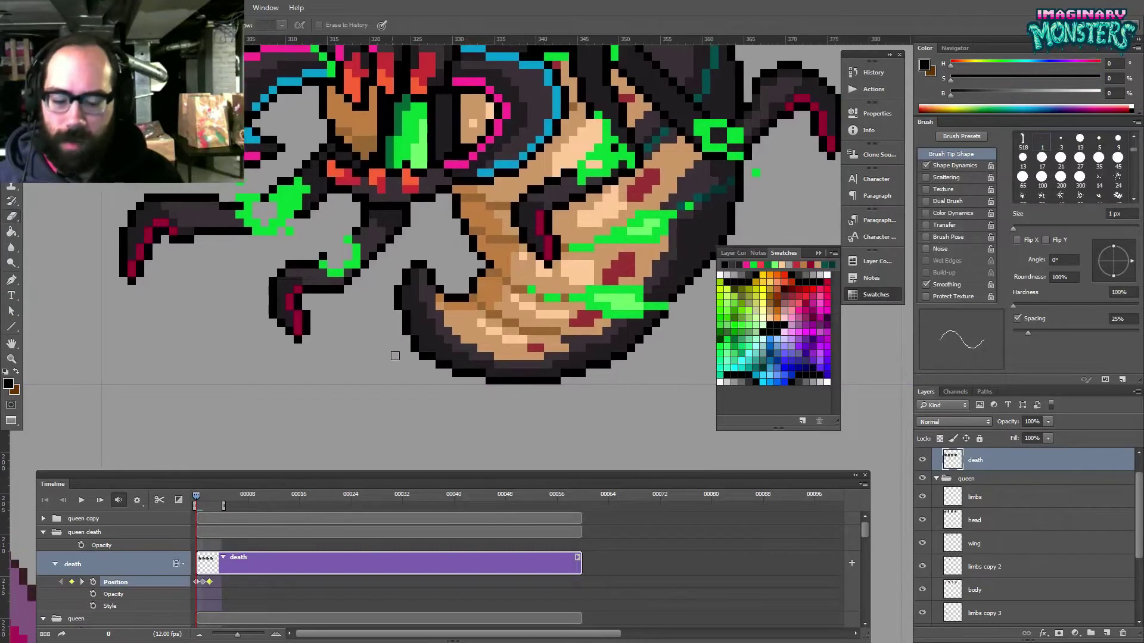
pyautogui.press('b')
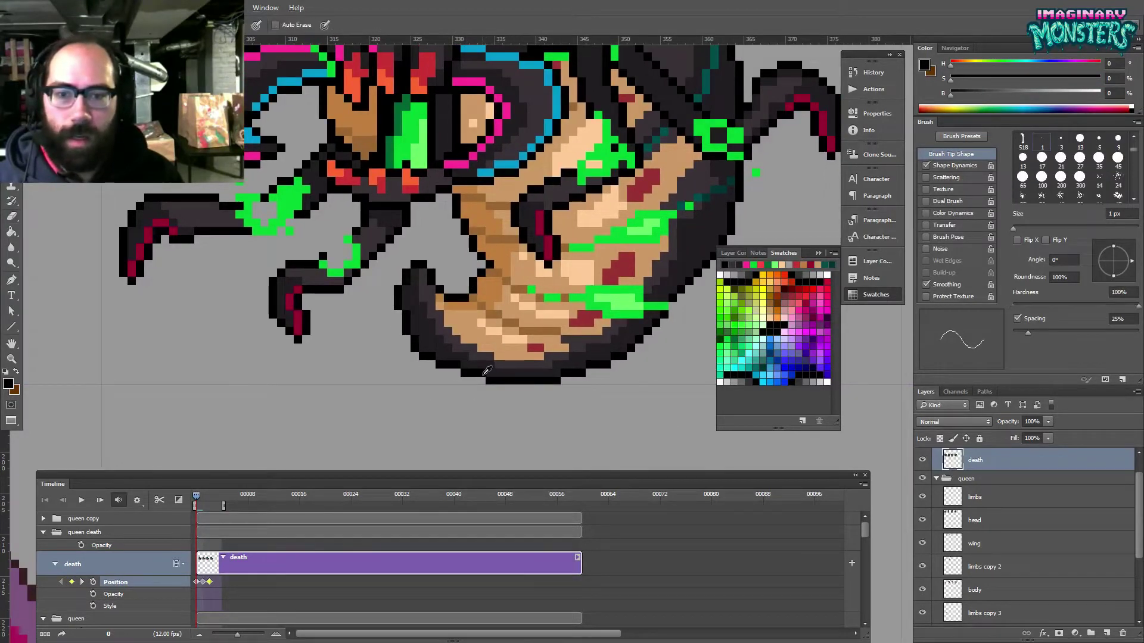
pyautogui.press('e')
pyautogui.click(490, 382)
pyautogui.press('b')
pyautogui.keyDown('alt'); pyautogui.click(568, 370); pyautogui.keyUp('alt')
pyautogui.click(557, 373)
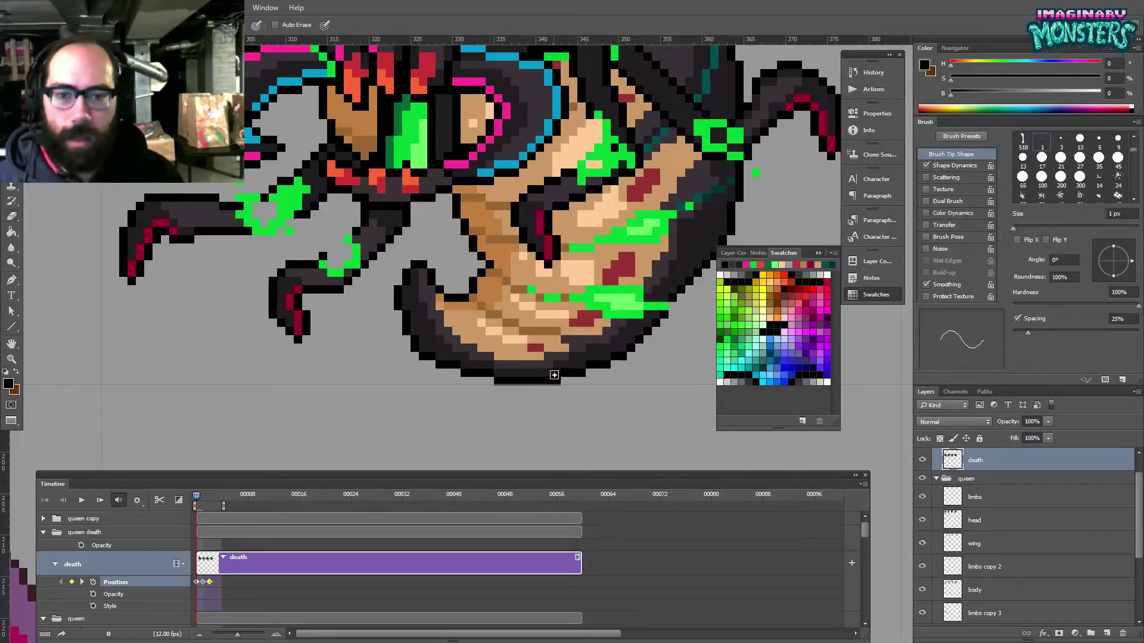
# - Erase the stray black pixels beneath the fourth queen's tail and scrub the first animation frames to check the motion
pyautogui.press('e')
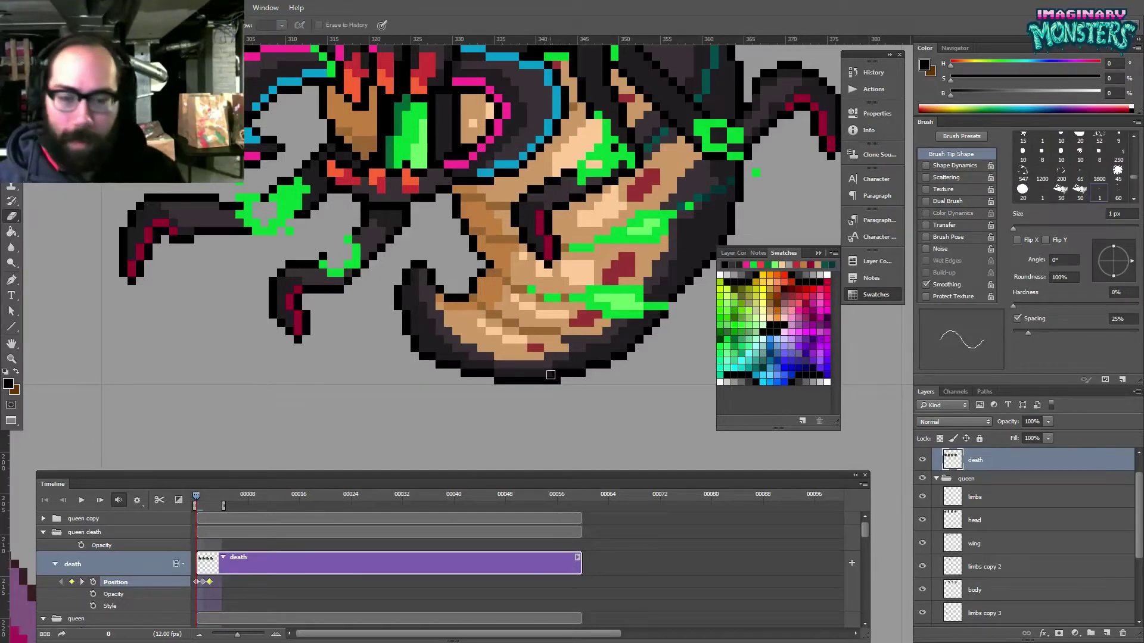
pyautogui.click(559, 381)
pyautogui.moveTo(461, 257); pyautogui.dragTo(416, 350)
pyautogui.keyDown('alt'); pyautogui.click(416, 305); pyautogui.keyUp('alt')
pyautogui.keyDown('alt'); pyautogui.click(416, 305); pyautogui.keyUp('alt')
pyautogui.keyDown('alt'); pyautogui.click(416, 305); pyautogui.keyUp('alt')
pyautogui.keyDown('alt'); pyautogui.click(416, 304); pyautogui.keyUp('alt')
pyautogui.click(200, 495)
pyautogui.moveTo(200, 494); pyautogui.dragTo(189, 500)
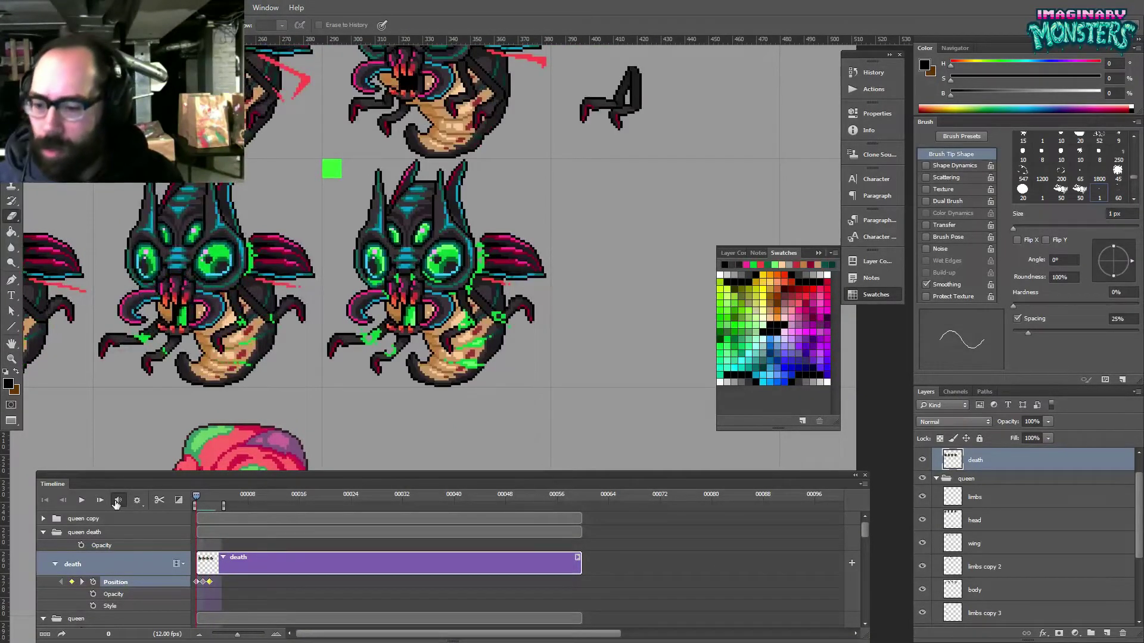
pyautogui.press('z')
pyautogui.click(439, 324)
pyautogui.moveTo(439, 325); pyautogui.dragTo(502, 325)
pyautogui.moveTo(199, 498); pyautogui.dragTo(185, 499)
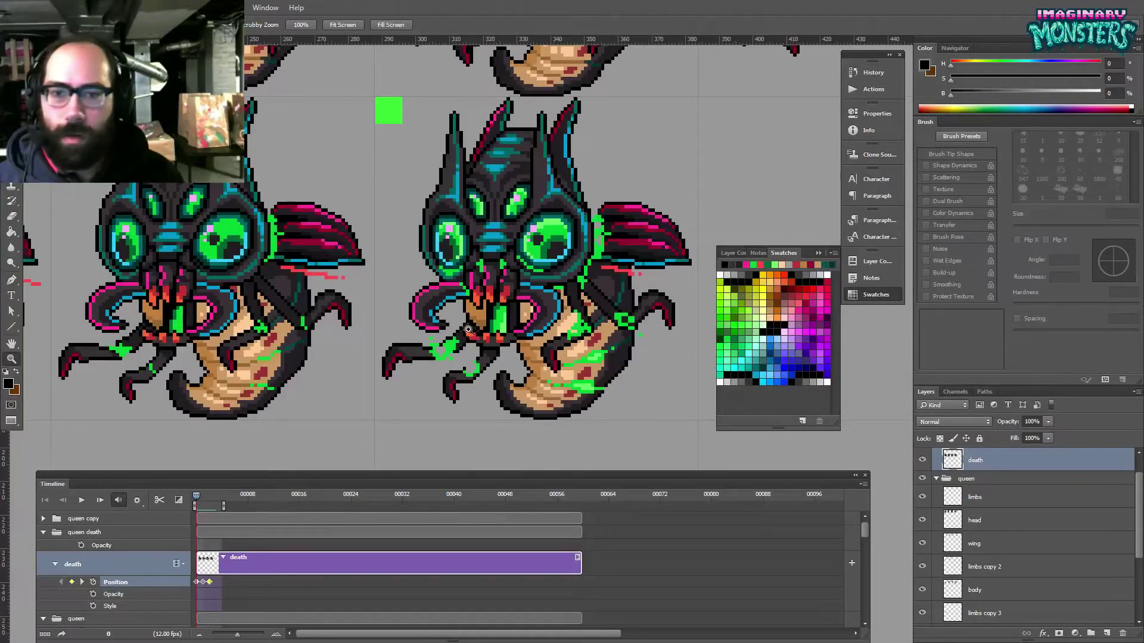
# - Touch up the black outline between the fourth queen's left tentacle and the edge of her mouth
pyautogui.moveTo(467, 326); pyautogui.dragTo(502, 279)
pyautogui.press('b')
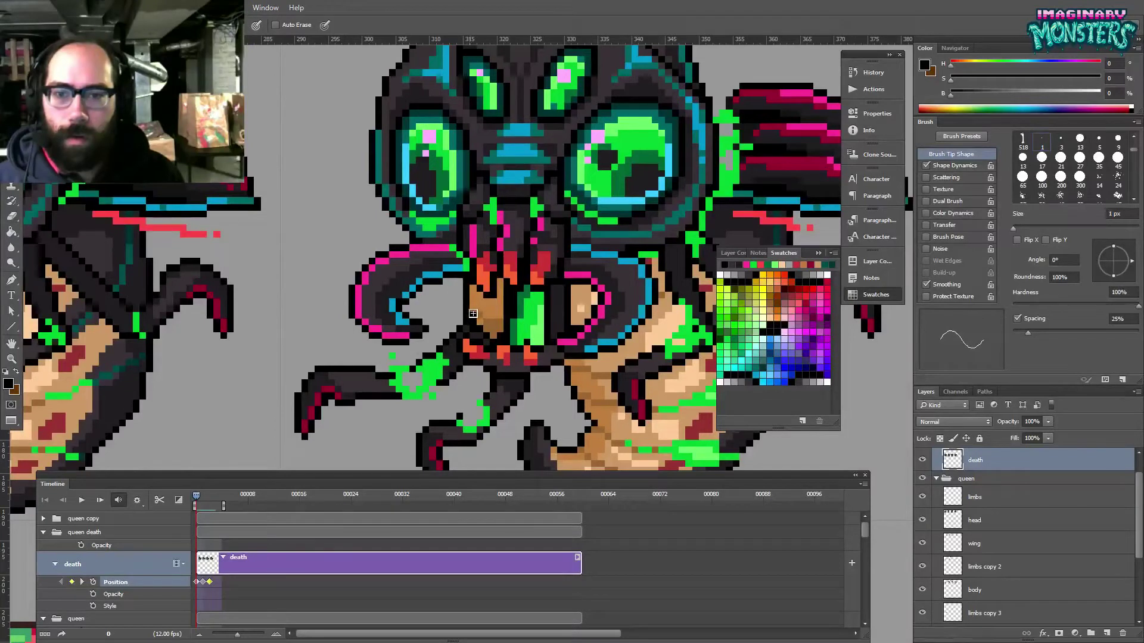
pyautogui.press('e')
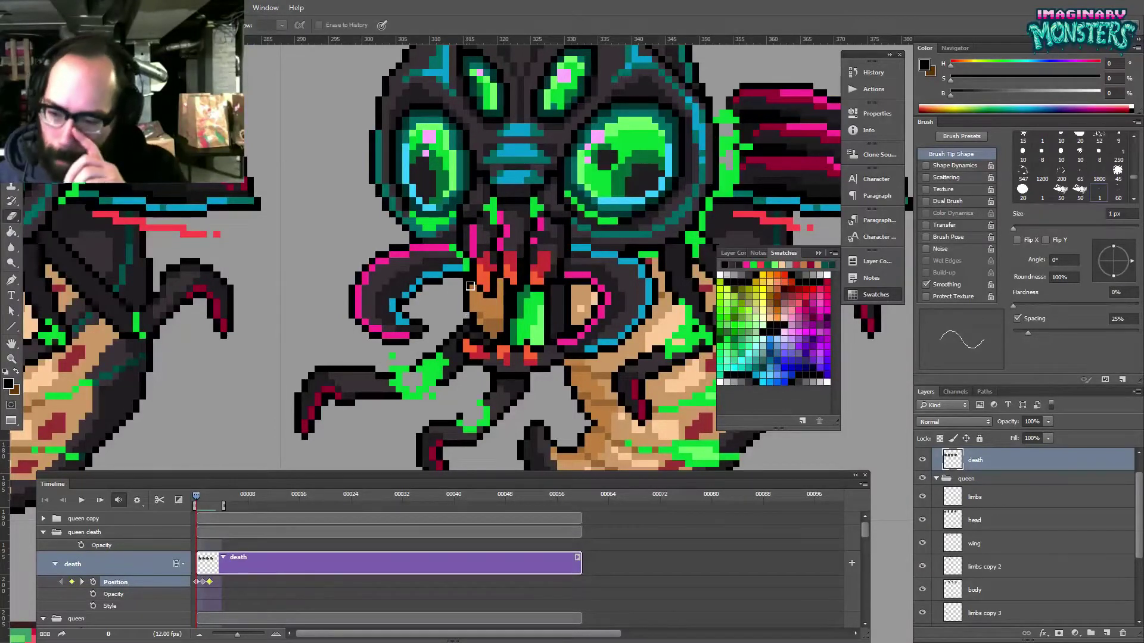
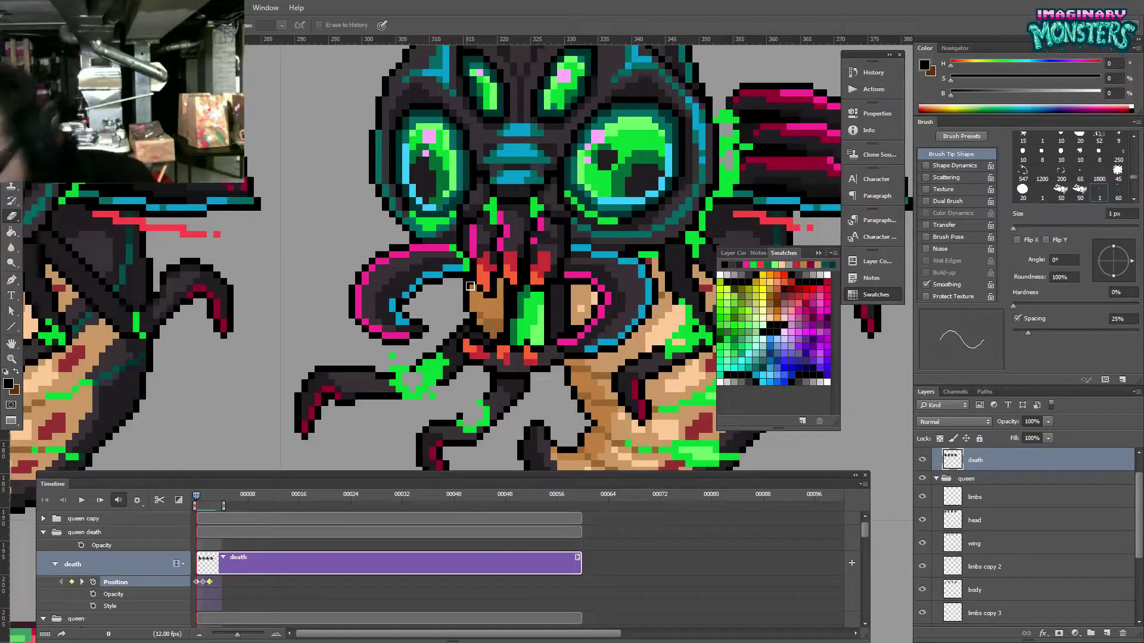
pyautogui.hscroll(2, 474, 294)
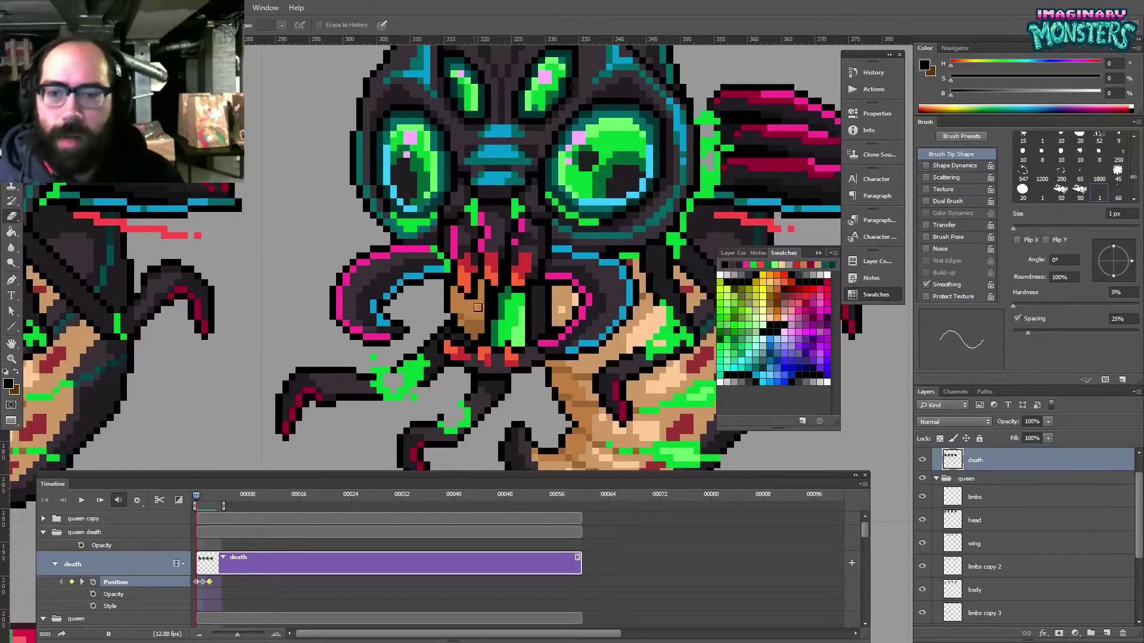
pyautogui.moveTo(467, 313); pyautogui.dragTo(461, 332)
pyautogui.press('b')
pyautogui.keyDown('alt'); pyautogui.click(443, 330); pyautogui.keyUp('alt')
pyautogui.moveTo(456, 315); pyautogui.dragTo(442, 331)
pyautogui.keyDown('alt'); pyautogui.click(432, 307); pyautogui.keyUp('alt')
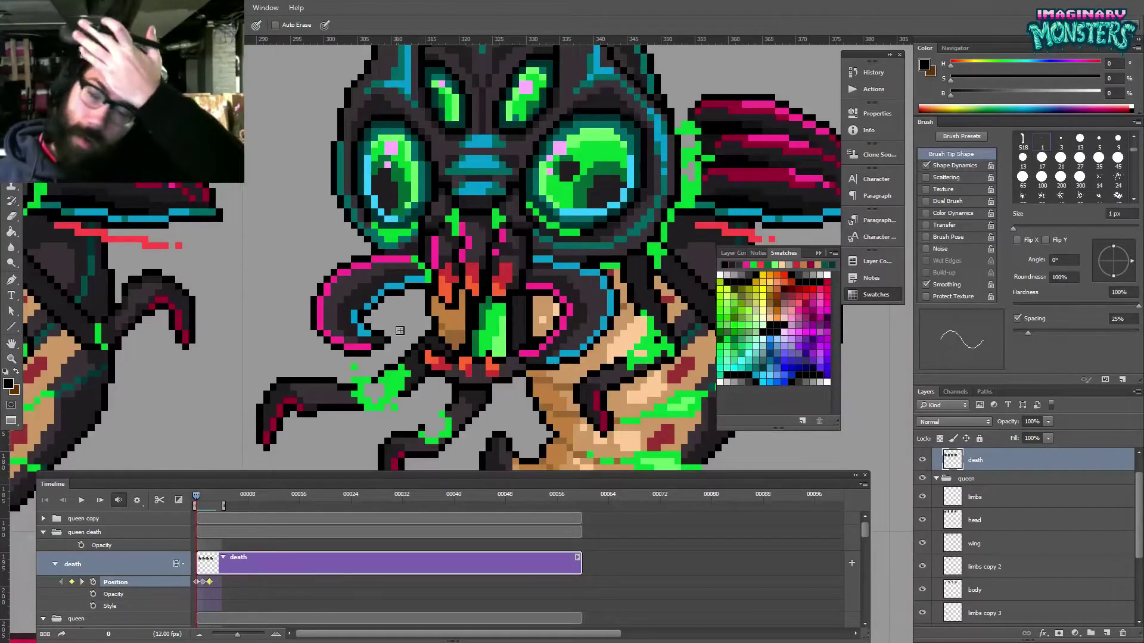
# - Examine the queen's other frames and the smaller monsters' death sprites on the sheet as reference
pyautogui.press('z')
pyautogui.keyDown('alt'); pyautogui.click(496, 214); pyautogui.keyUp('alt')
pyautogui.moveTo(430, 116); pyautogui.dragTo(622, 233)
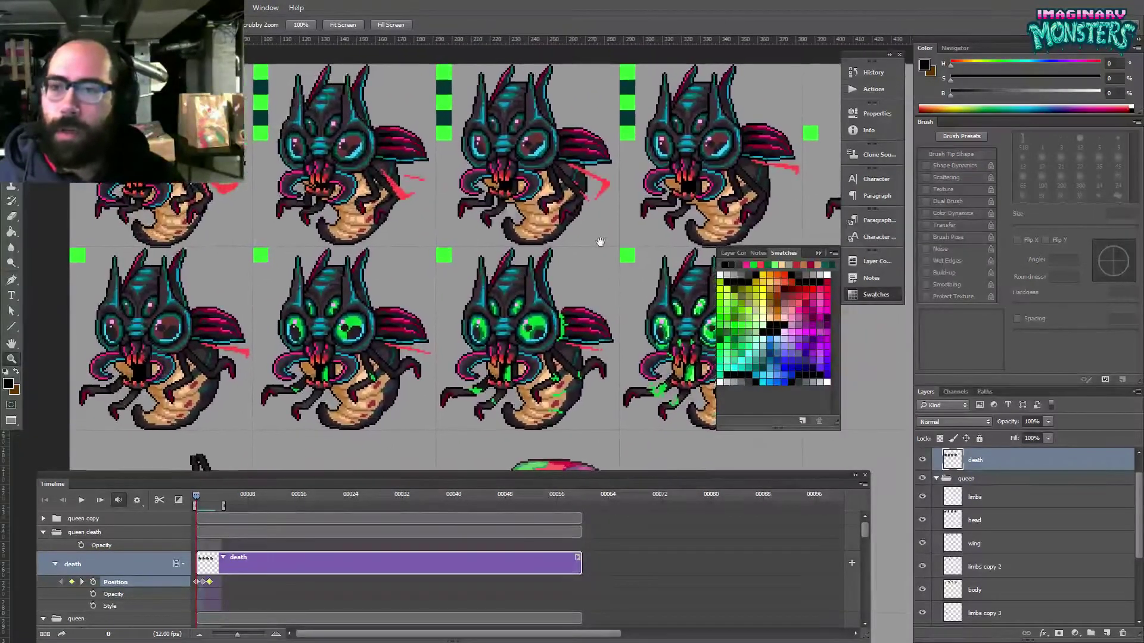
pyautogui.moveTo(547, 379); pyautogui.dragTo(448, 119)
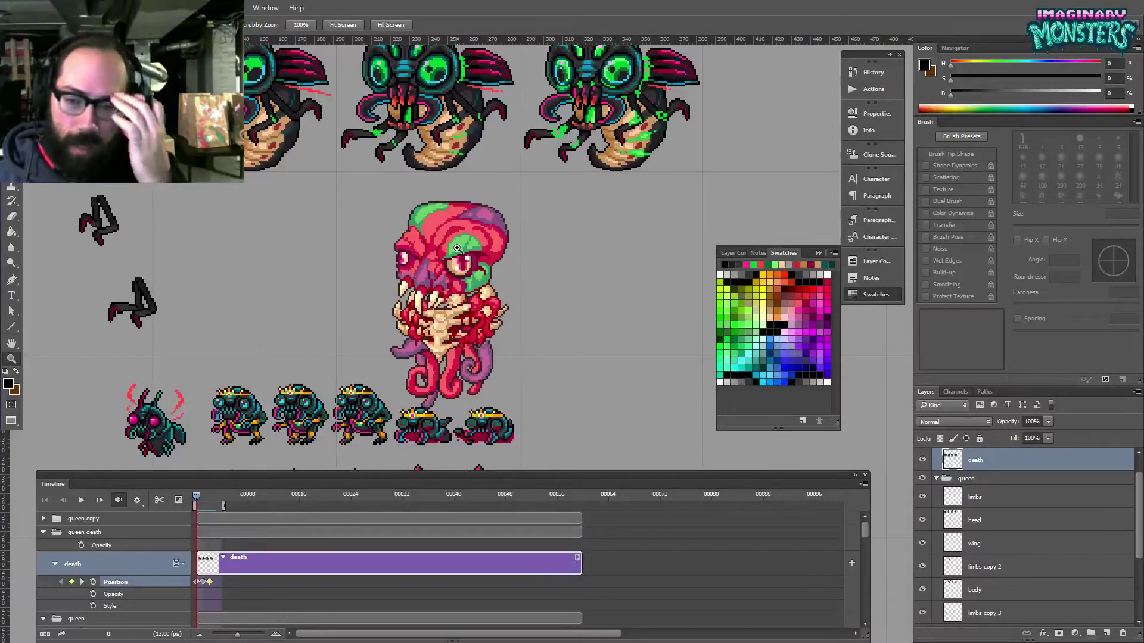
pyautogui.moveTo(460, 362); pyautogui.dragTo(489, 206)
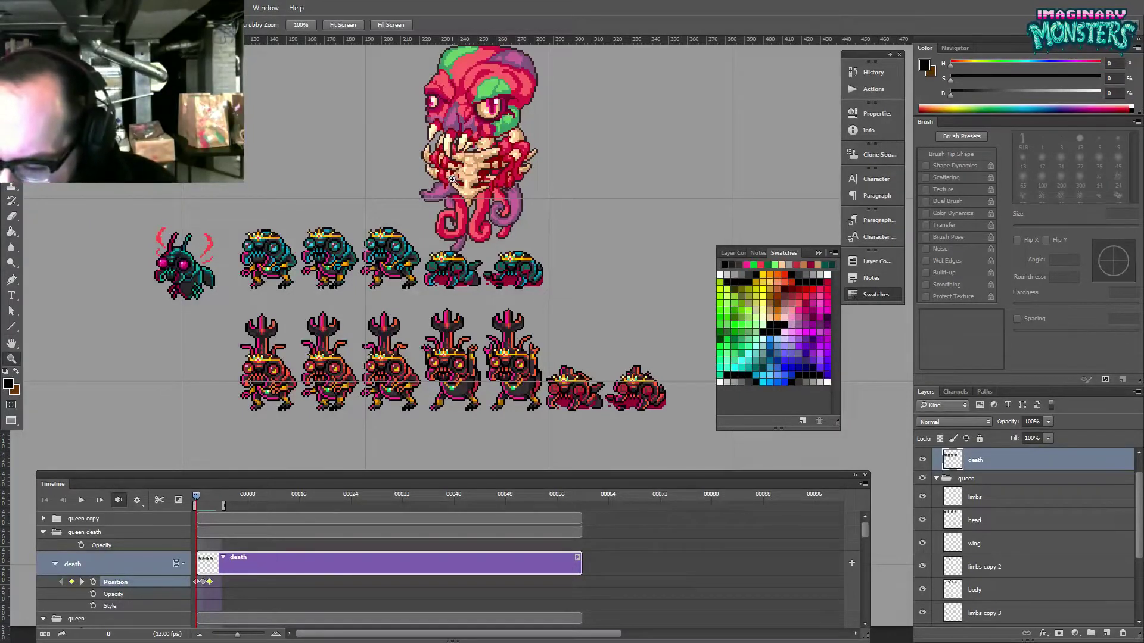
pyautogui.moveTo(527, 210); pyautogui.dragTo(503, 390)
pyautogui.moveTo(517, 170); pyautogui.dragTo(402, 325)
pyautogui.moveTo(503, 287); pyautogui.dragTo(428, 299)
# - Touch up the black outline inside the curl of the fourth queen's left tentacle and sample its blue edge colour
pyautogui.click(383, 271)
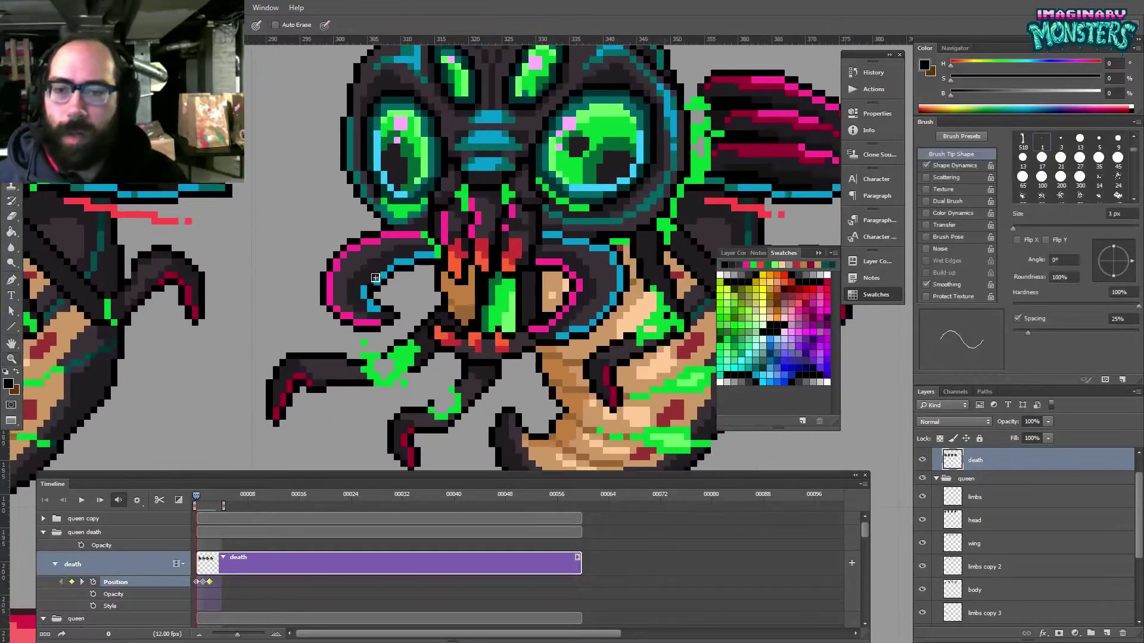
pyautogui.keyDown('alt'); pyautogui.click(379, 281); pyautogui.keyUp('alt')
pyautogui.keyDown('alt'); pyautogui.click(379, 284); pyautogui.keyUp('alt')
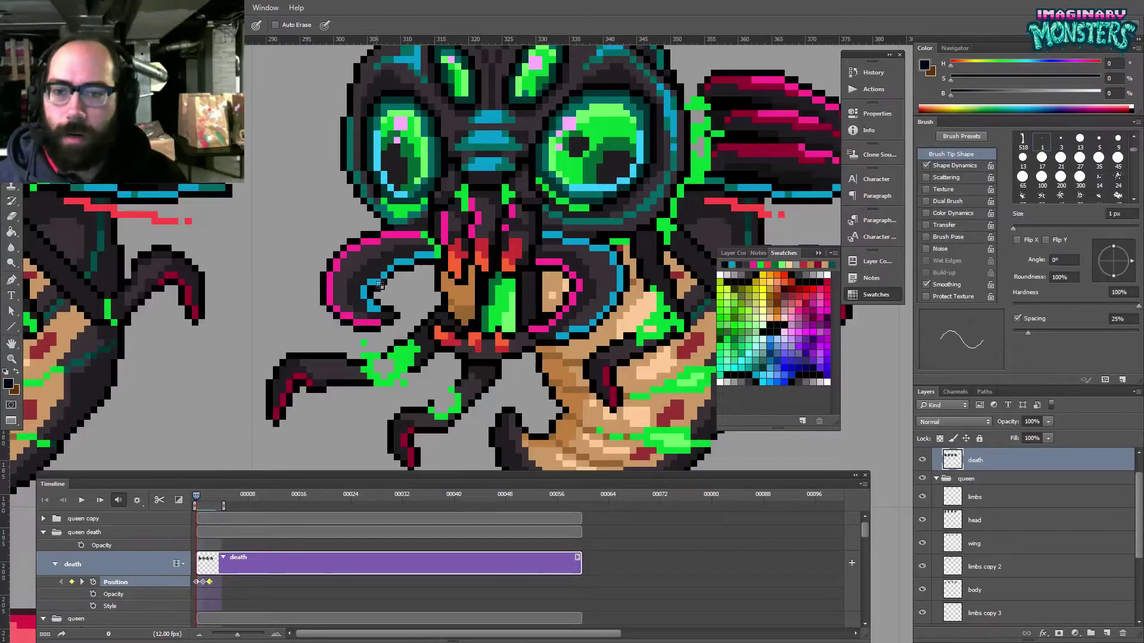
pyautogui.keyDown('alt'); pyautogui.click(371, 282); pyautogui.keyUp('alt')
pyautogui.press('e')
pyautogui.hotkey('alt', 'e')
pyautogui.press('b')
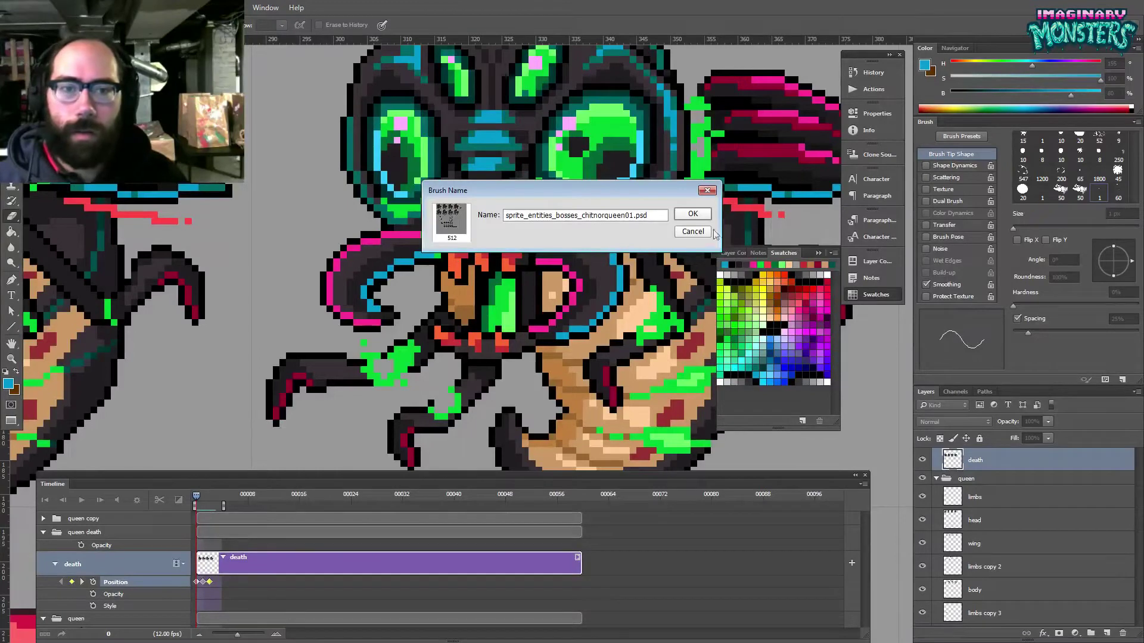
pyautogui.click(705, 232)
# - Redraw the blue inner edge of the fourth queen's left tentacle curl, erase stray pixels, and scrub the first frames
pyautogui.press('b')
pyautogui.keyDown('alt'); pyautogui.click(391, 274); pyautogui.keyUp('alt')
pyautogui.click(386, 279)
pyautogui.press('e')
pyautogui.click(384, 287)
pyautogui.press('b')
pyautogui.keyDown('alt'); pyautogui.click(390, 269); pyautogui.keyUp('alt')
pyautogui.moveTo(375, 301)
pyautogui.mouseDown()
pyautogui.moveTo(409, 295)
pyautogui.moveTo(389, 294)
pyautogui.mouseUp()
pyautogui.press('z')
pyautogui.moveTo(473, 282)
pyautogui.mouseDown()
pyautogui.moveTo(337, 333)
pyautogui.moveTo(428, 334)
pyautogui.mouseUp()
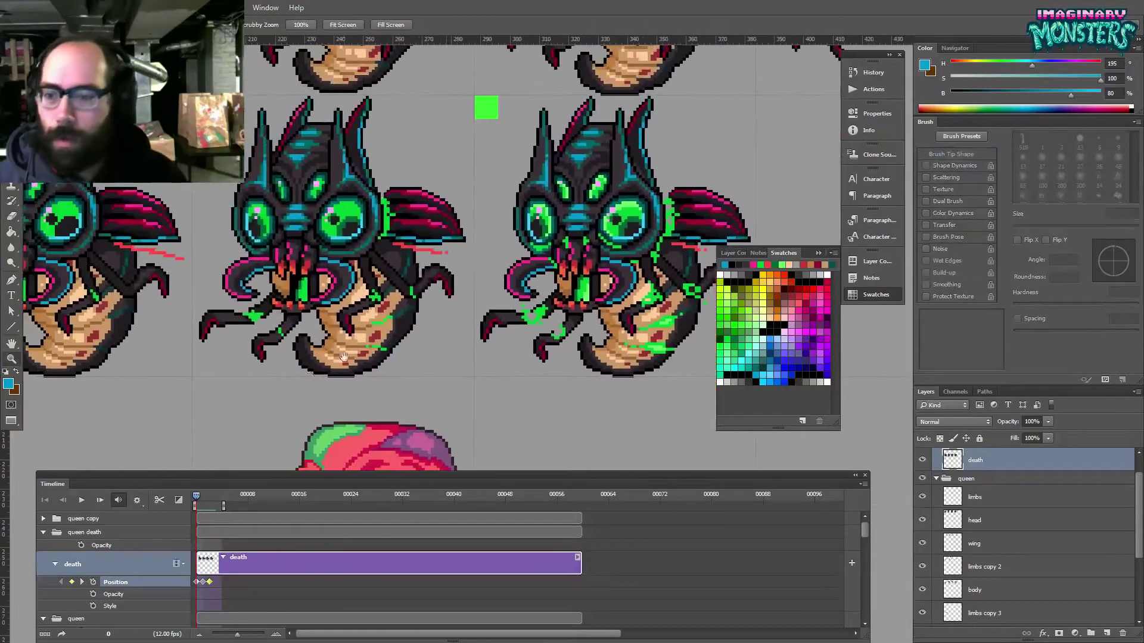
pyautogui.press('b')
pyautogui.moveTo(196, 497); pyautogui.dragTo(196, 502)
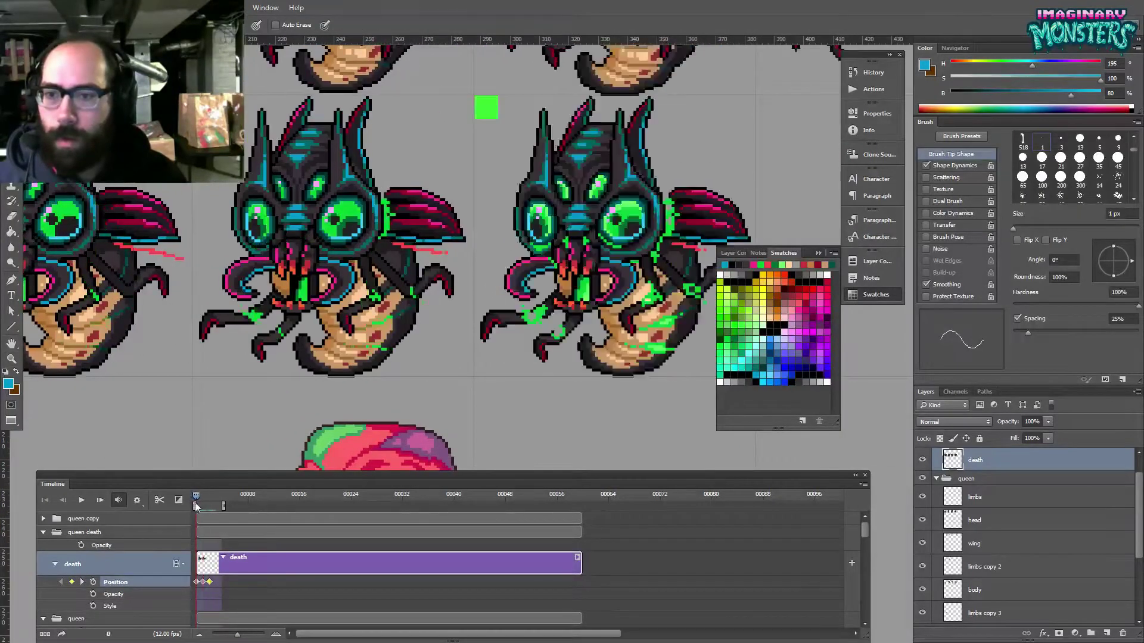
# - Retouch the inner curl of the third queen's left tentacle with its black outline and blue edge colours
pyautogui.moveTo(277, 352); pyautogui.dragTo(392, 356)
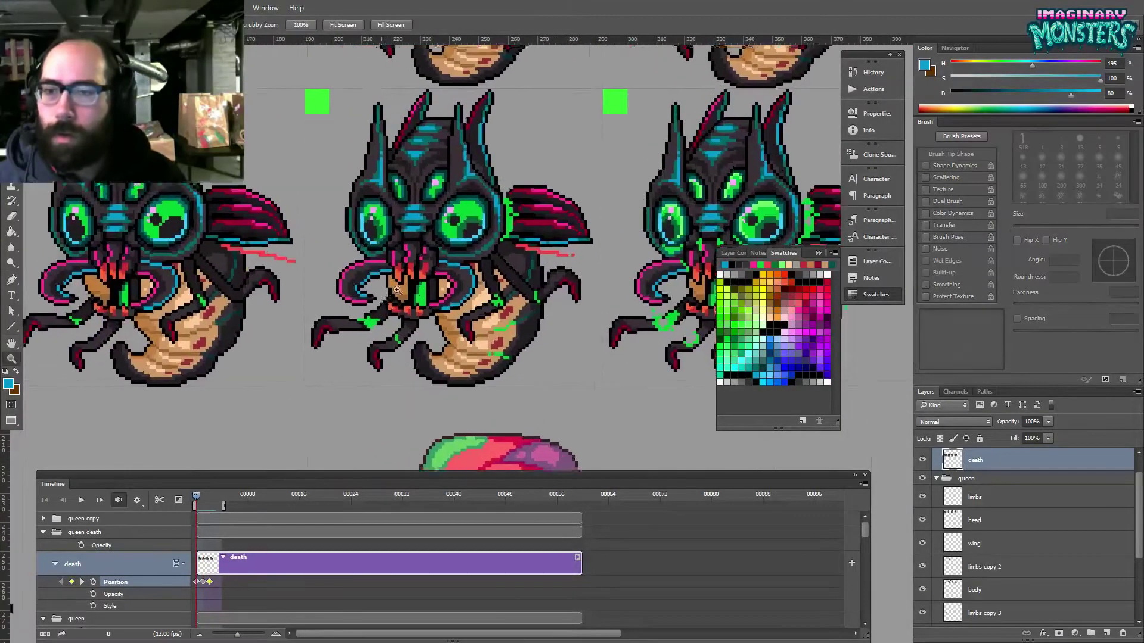
pyautogui.scroll(3, 392, 356)
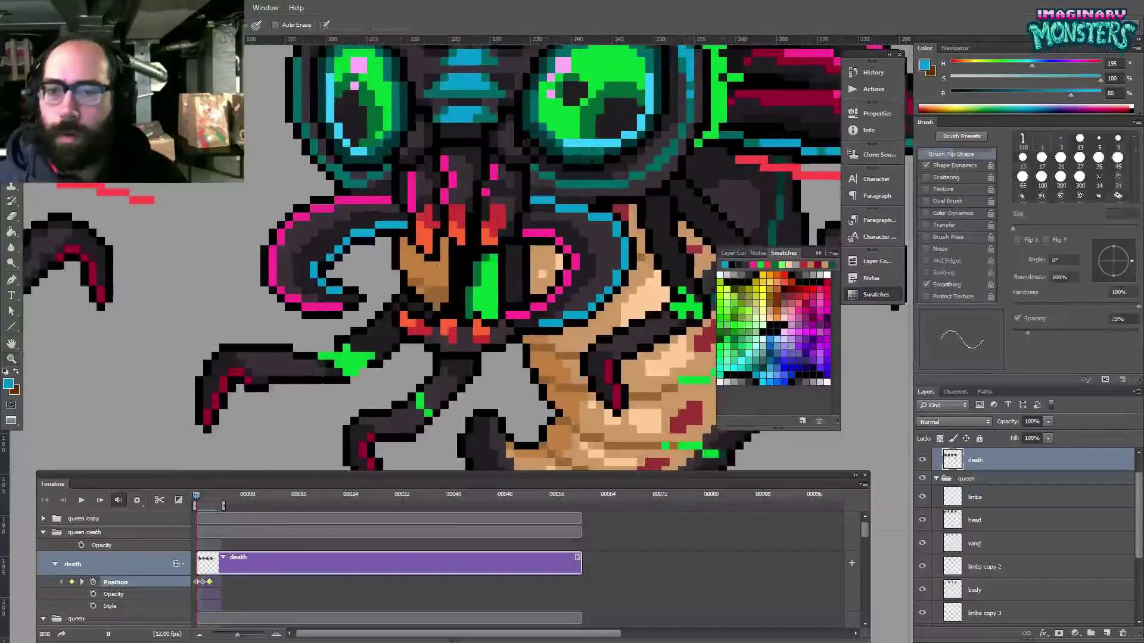
pyautogui.keyDown('alt'); pyautogui.click(326, 263); pyautogui.keyUp('alt')
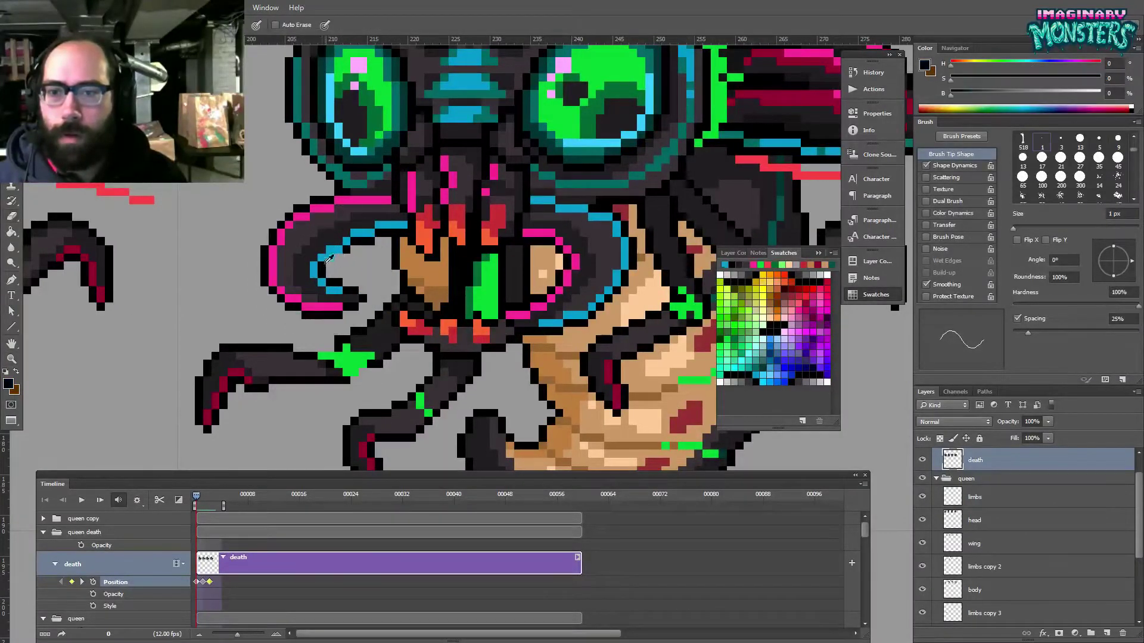
pyautogui.keyDown('alt'); pyautogui.click(349, 238); pyautogui.keyUp('alt')
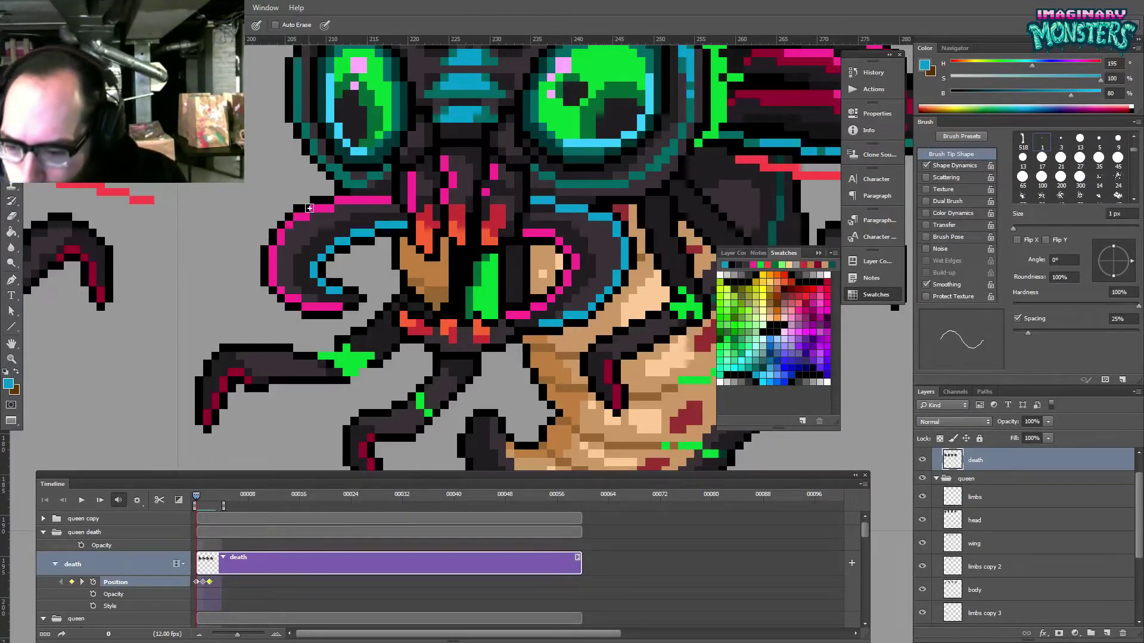
# - Select the outer curl of the second queen's left tentacle and nudge it slightly
pyautogui.moveTo(272, 251); pyautogui.dragTo(387, 270)
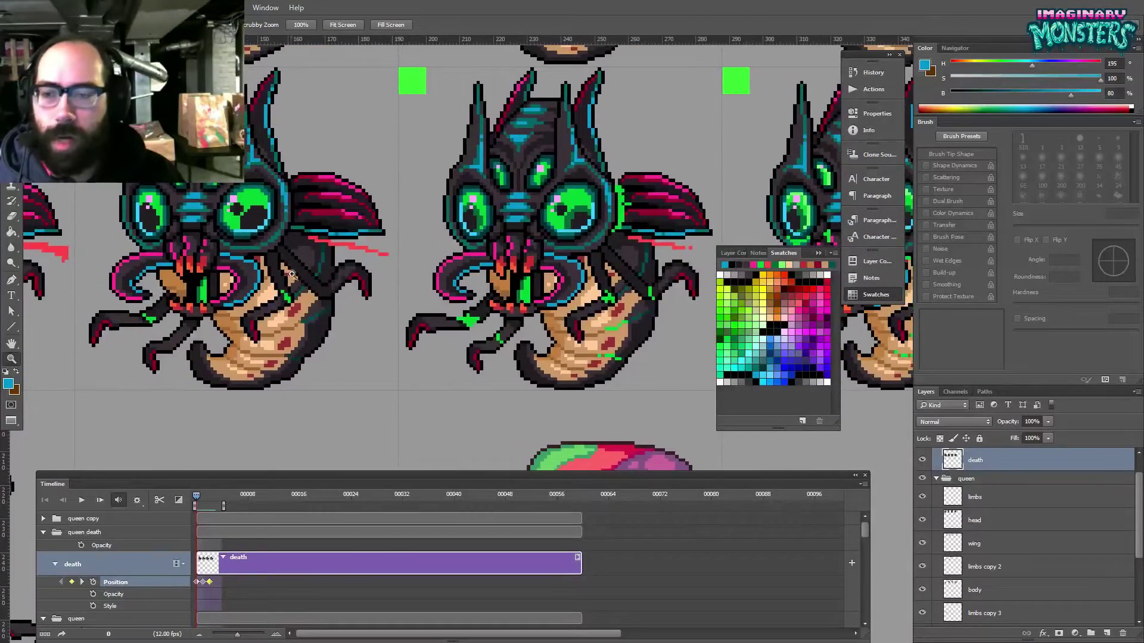
pyautogui.moveTo(288, 275); pyautogui.dragTo(319, 255)
pyautogui.press('l')
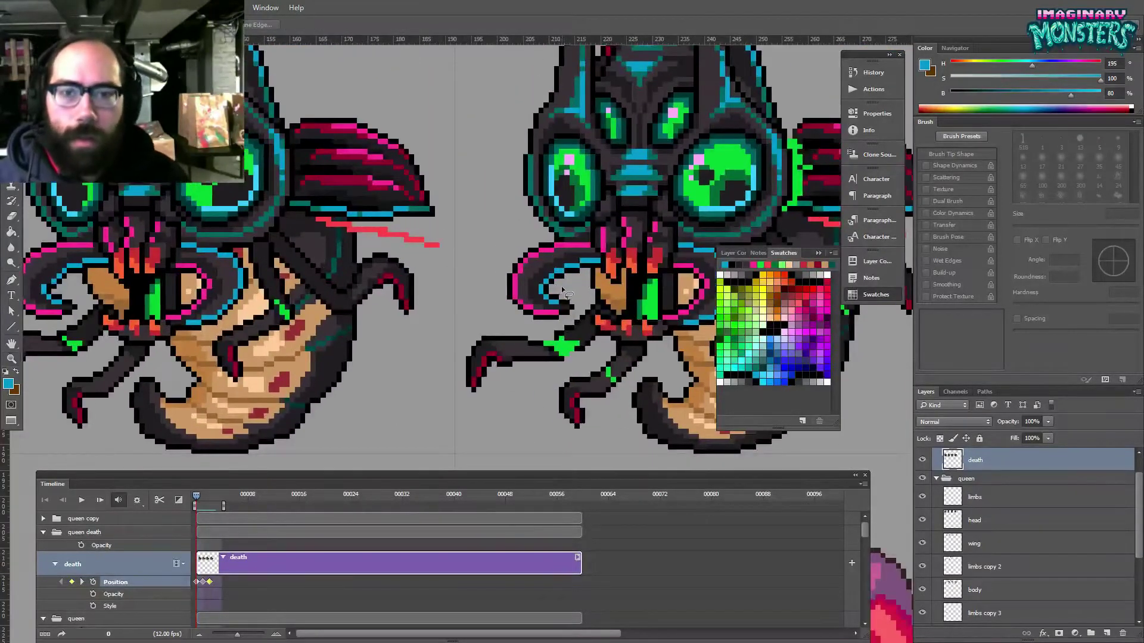
pyautogui.moveTo(508, 288)
pyautogui.mouseDown()
pyautogui.moveTo(559, 262)
pyautogui.moveTo(580, 280)
pyautogui.moveTo(307, 280)
pyautogui.moveTo(415, 297)
pyautogui.moveTo(543, 298)
pyautogui.moveTo(312, 296)
pyautogui.mouseUp()
pyautogui.press('v')
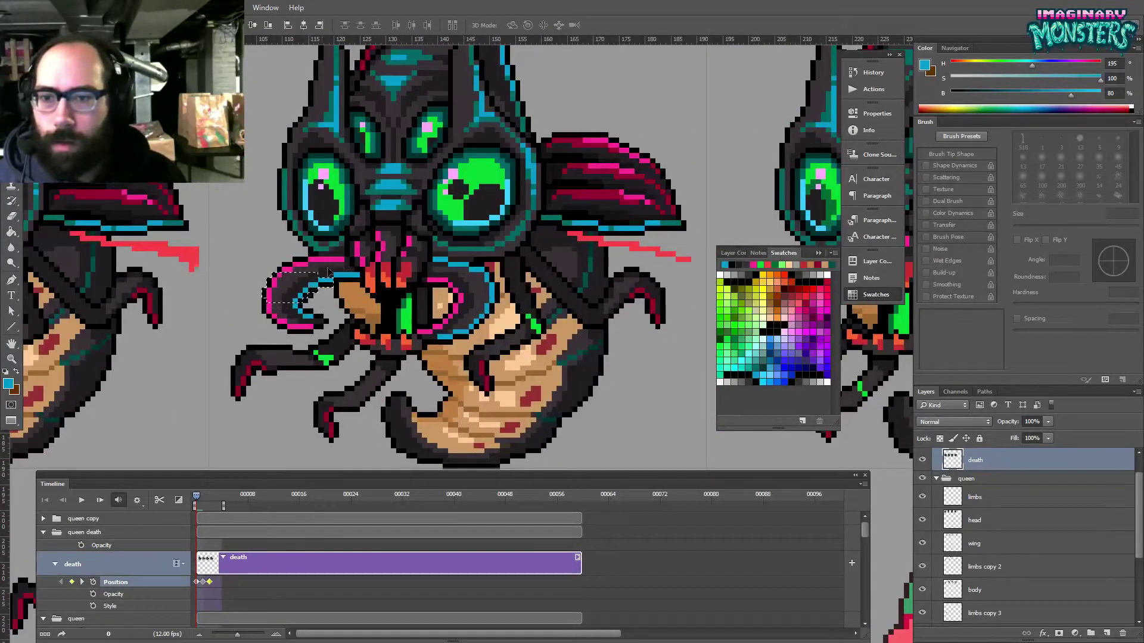
# - Clean up the pixels around the second queen's shifted left tentacle and scrub the animation's first frames
pyautogui.press('z')
pyautogui.click(317, 296)
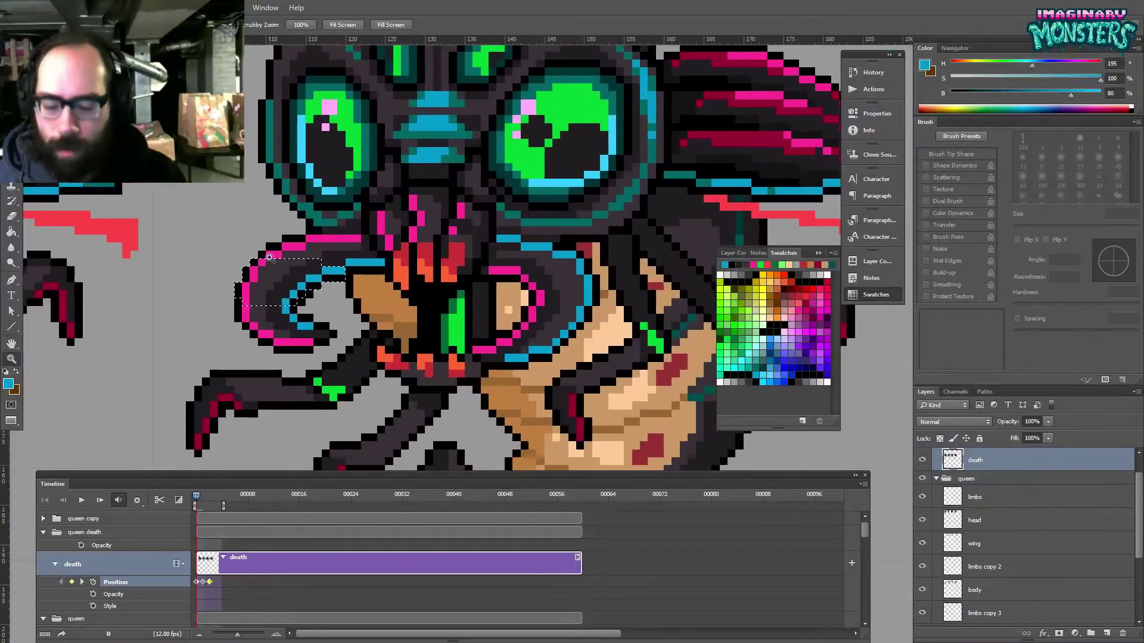
pyautogui.press('e')
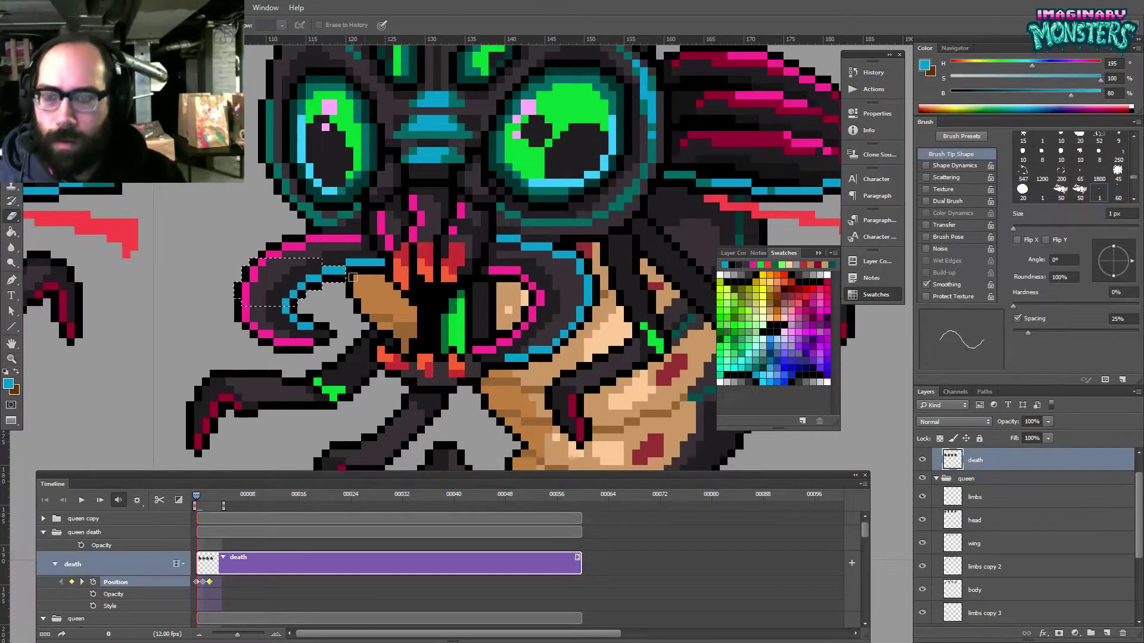
pyautogui.hotkey('ctrl', 'space')
pyautogui.moveTo(414, 298); pyautogui.dragTo(353, 319)
pyautogui.moveTo(196, 496); pyautogui.dragTo(214, 494)
pyautogui.press('space')
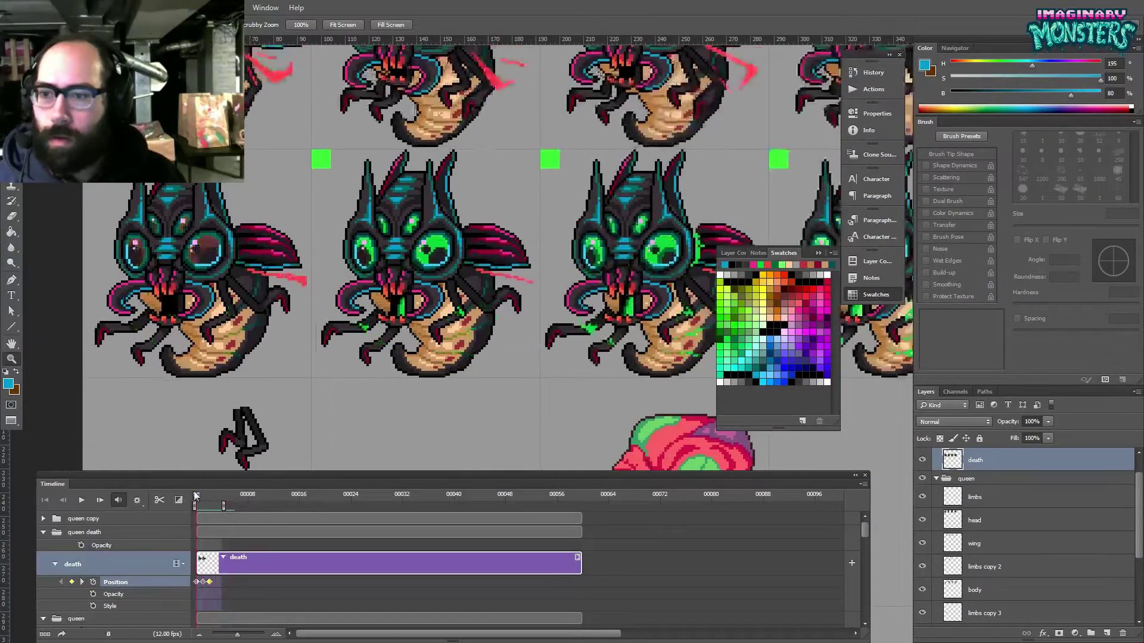
# - Reuse the selection on the first queen's left tentacle curl, nudge it slightly, clean up its edge and deselect
pyautogui.moveTo(324, 307); pyautogui.dragTo(475, 283)
pyautogui.press('m')
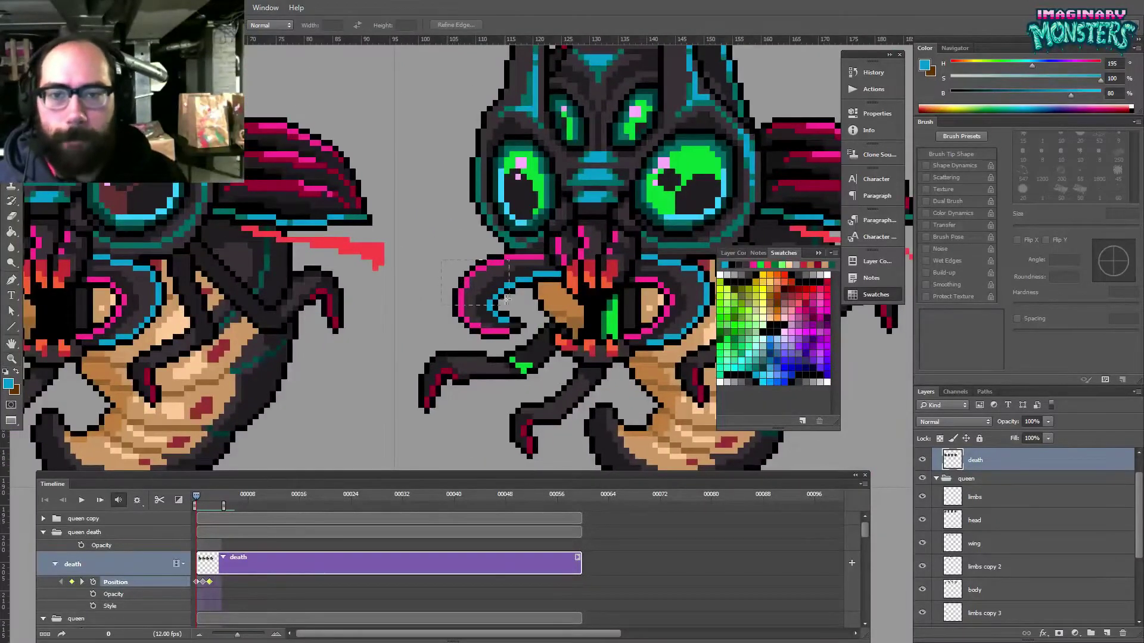
pyautogui.press('v')
pyautogui.moveTo(510, 297); pyautogui.dragTo(258, 307)
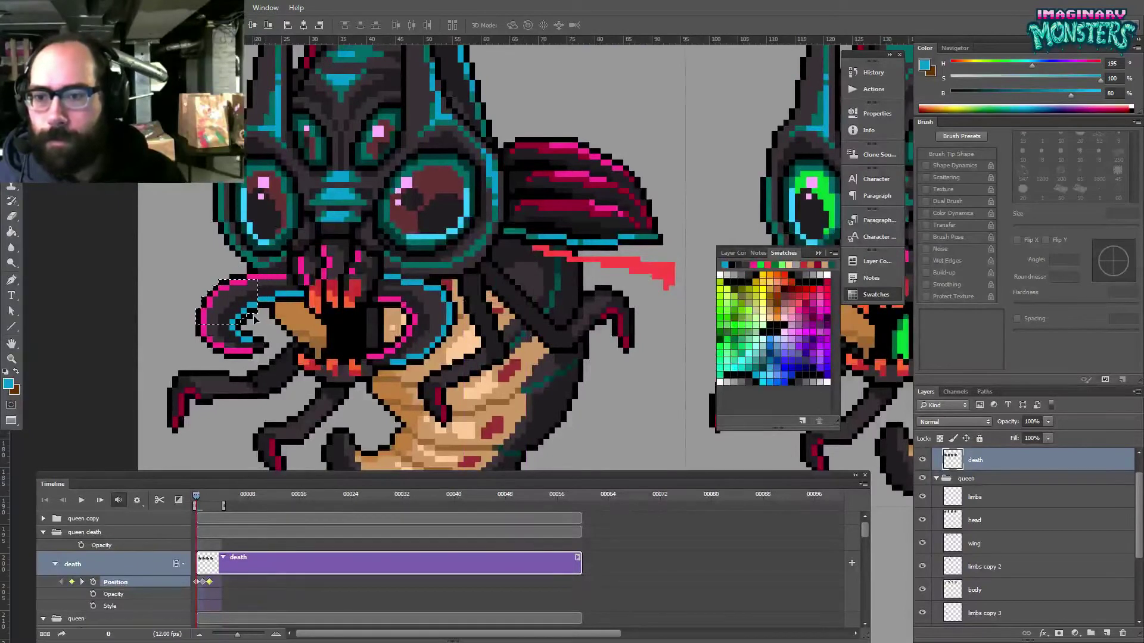
pyautogui.press('e')
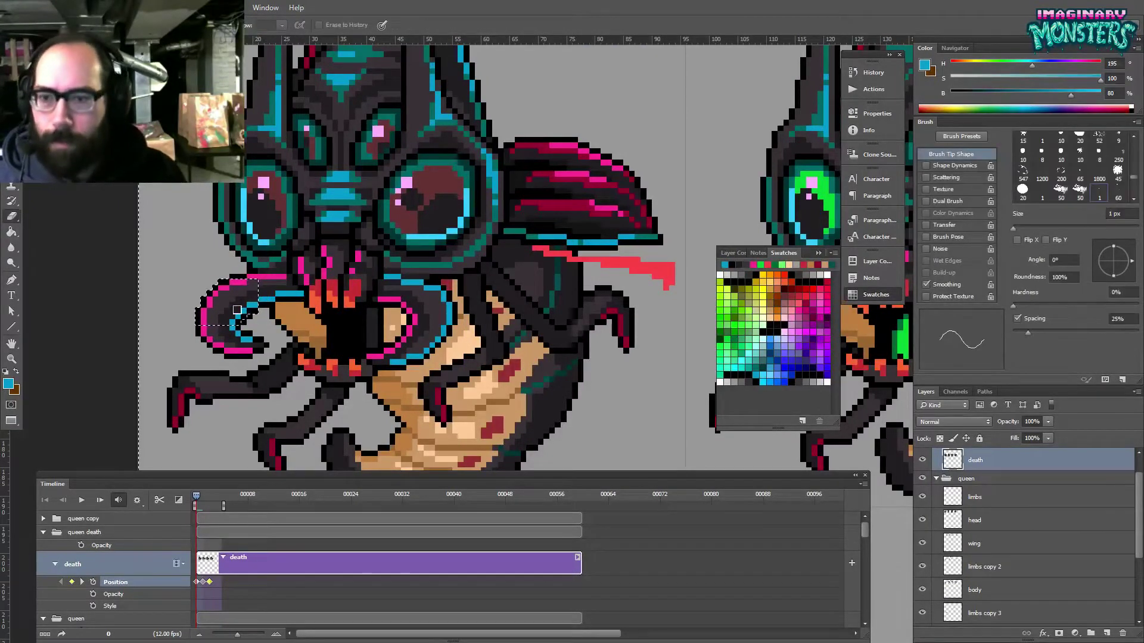
pyautogui.press('z')
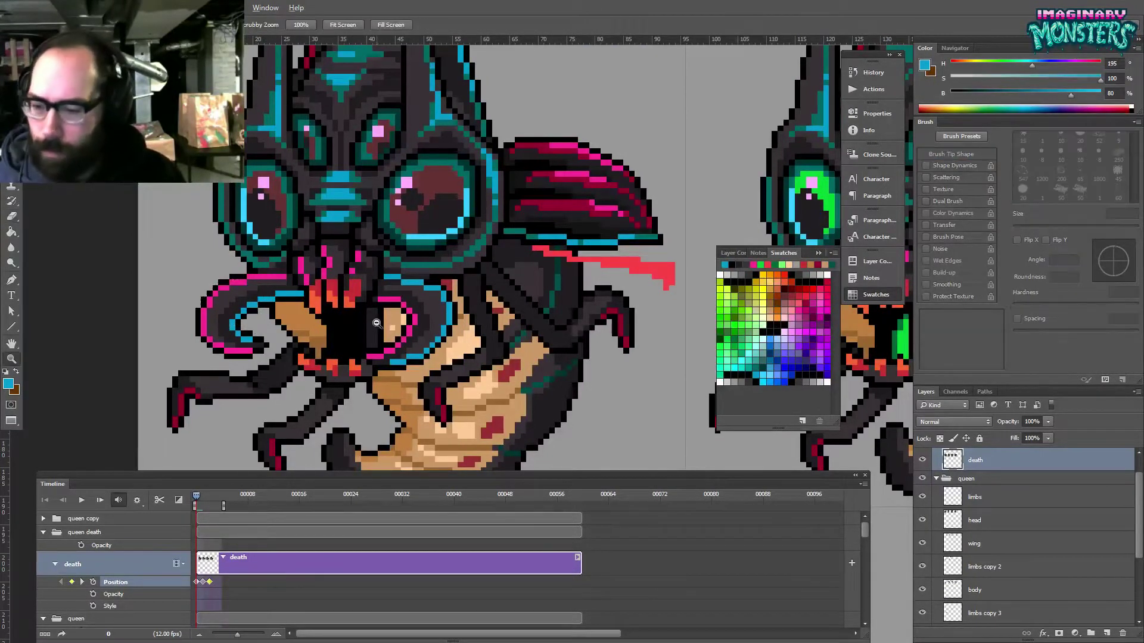
# - Add light green highlights to the wounds on the fourth queen's left legs
pyautogui.moveTo(377, 324); pyautogui.dragTo(286, 325)
pyautogui.moveTo(644, 351); pyautogui.dragTo(259, 326)
pyautogui.moveTo(433, 314); pyautogui.dragTo(397, 339)
pyautogui.moveTo(460, 318); pyautogui.dragTo(490, 313)
pyautogui.moveTo(379, 364); pyautogui.dragTo(360, 343)
pyautogui.keyDown('alt'); pyautogui.click(405, 285); pyautogui.keyUp('alt')
pyautogui.keyDown('alt'); pyautogui.click(349, 326); pyautogui.keyUp('alt')
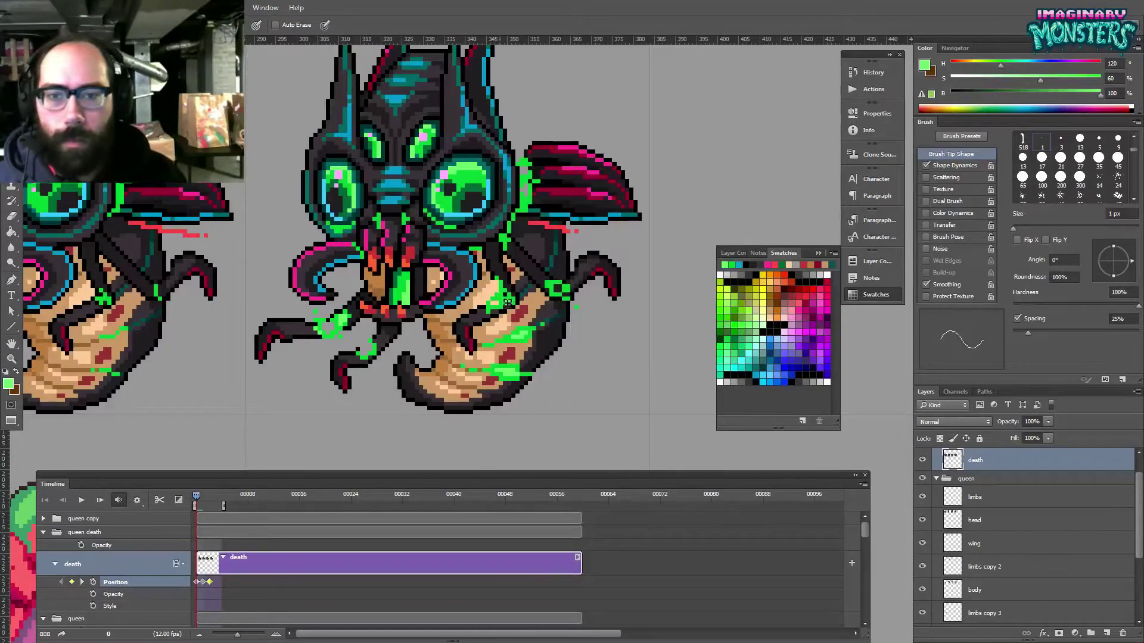
# - Add light green highlights to the wound at the fourth queen's right leg joint
pyautogui.moveTo(510, 213)
pyautogui.mouseDown()
pyautogui.moveTo(418, 255)
pyautogui.moveTo(438, 240)
pyautogui.mouseUp()
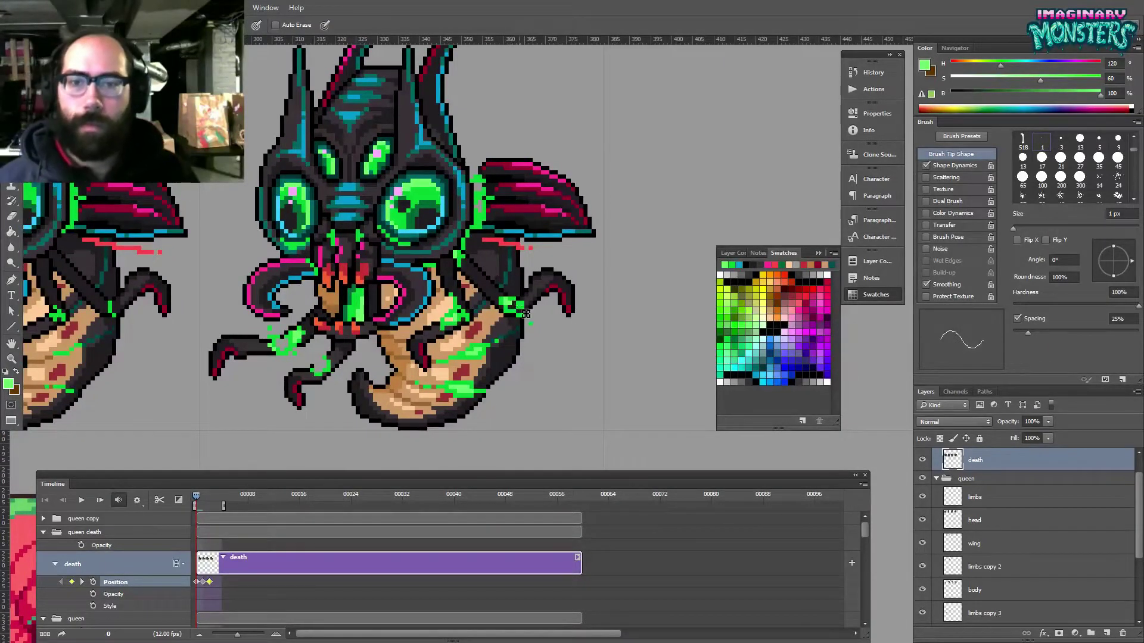
pyautogui.moveTo(540, 303); pyautogui.dragTo(505, 306)
pyautogui.keyDown('alt'); pyautogui.click(539, 308); pyautogui.keyUp('alt')
pyautogui.keyDown('alt'); pyautogui.click(539, 308); pyautogui.keyUp('alt')
pyautogui.keyDown('alt'); pyautogui.click(539, 308); pyautogui.keyUp('alt')
pyautogui.keyDown('alt'); pyautogui.click(539, 307); pyautogui.keyUp('alt')
pyautogui.keyDown('alt'); pyautogui.click(539, 307); pyautogui.keyUp('alt')
# - Paint darker green along the edges of the fourth queen's two small forehead eyes
pyautogui.moveTo(457, 270)
pyautogui.mouseDown()
pyautogui.moveTo(445, 277)
pyautogui.moveTo(463, 240)
pyautogui.moveTo(506, 233)
pyautogui.mouseUp()
pyautogui.press('b')
pyautogui.keyDown('alt'); pyautogui.click(442, 326); pyautogui.keyUp('alt')
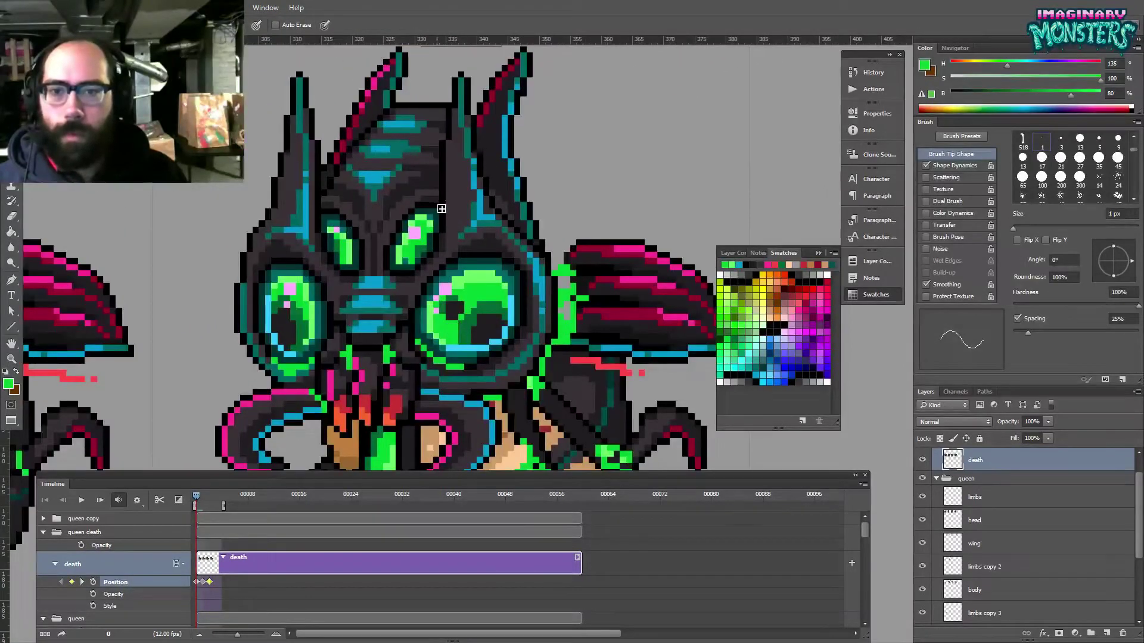
pyautogui.moveTo(333, 216); pyautogui.dragTo(355, 230)
pyautogui.moveTo(415, 257)
pyautogui.mouseDown()
pyautogui.moveTo(372, 262)
pyautogui.moveTo(399, 222)
pyautogui.moveTo(345, 226)
pyautogui.moveTo(375, 222)
pyautogui.moveTo(395, 245)
pyautogui.mouseUp()
# - Select the whole fourth death sprite with its green marker square and duplicate it into the next grid cell to the right
pyautogui.press('m')
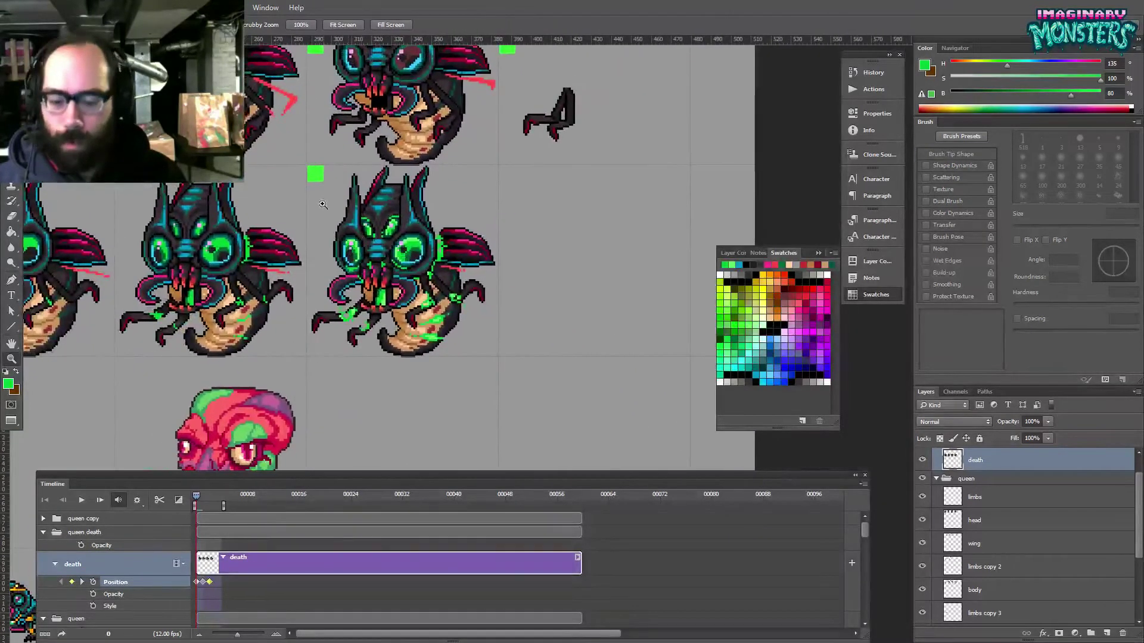
pyautogui.moveTo(489, 316); pyautogui.dragTo(468, 306)
pyautogui.press('v')
pyautogui.moveTo(380, 275); pyautogui.dragTo(568, 274)
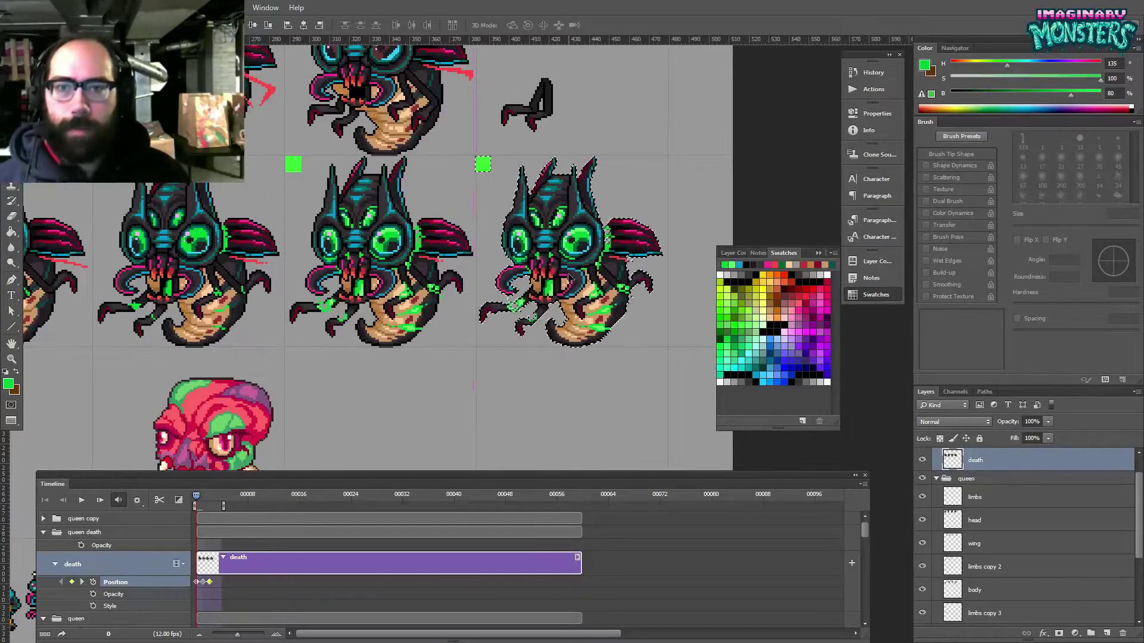
# - Widen the canvas to 1024 pixels with the existing art anchored at the left, adding empty space to its right
pyautogui.press('z')
pyautogui.keyDown('alt'); pyautogui.click(546, 268); pyautogui.keyUp('alt')
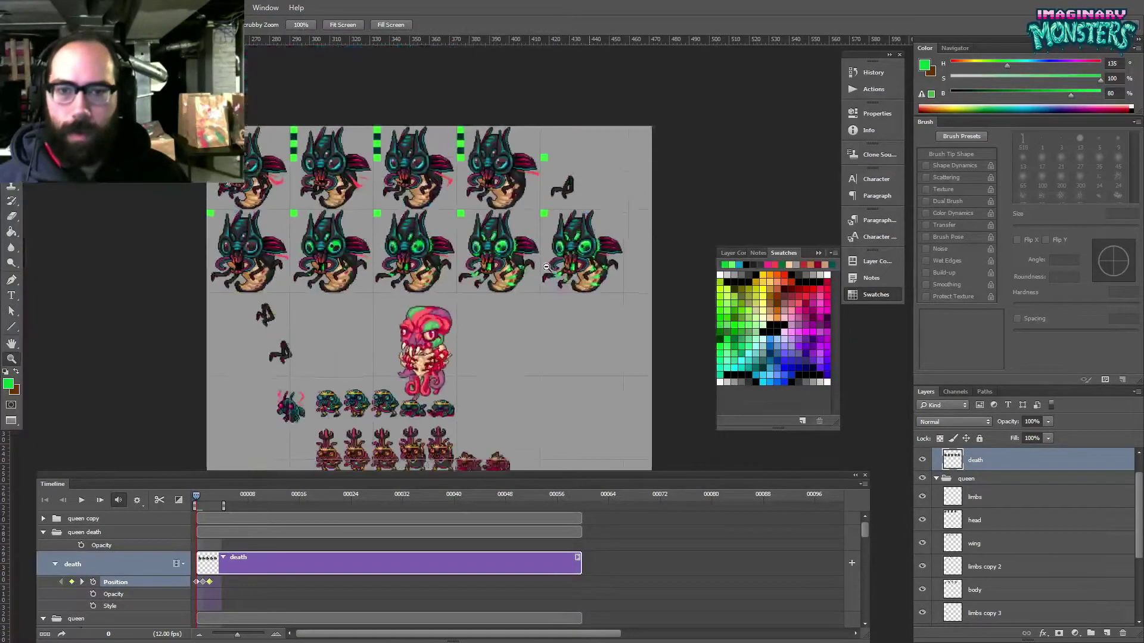
pyautogui.moveTo(537, 239); pyautogui.dragTo(439, 203)
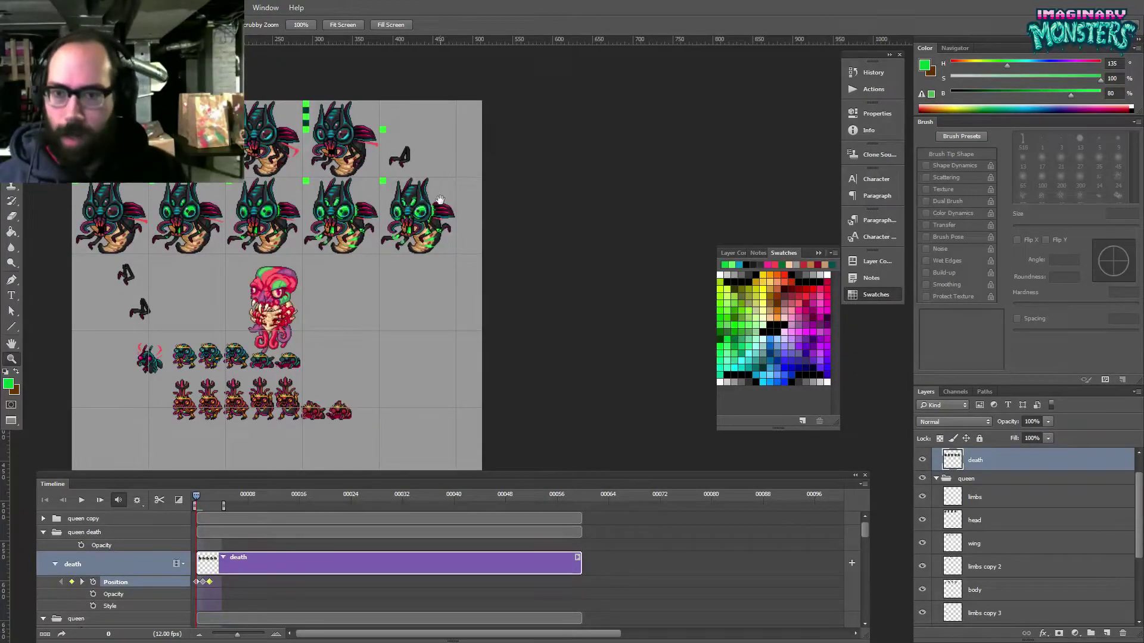
pyautogui.moveTo(438, 270); pyautogui.dragTo(507, 302)
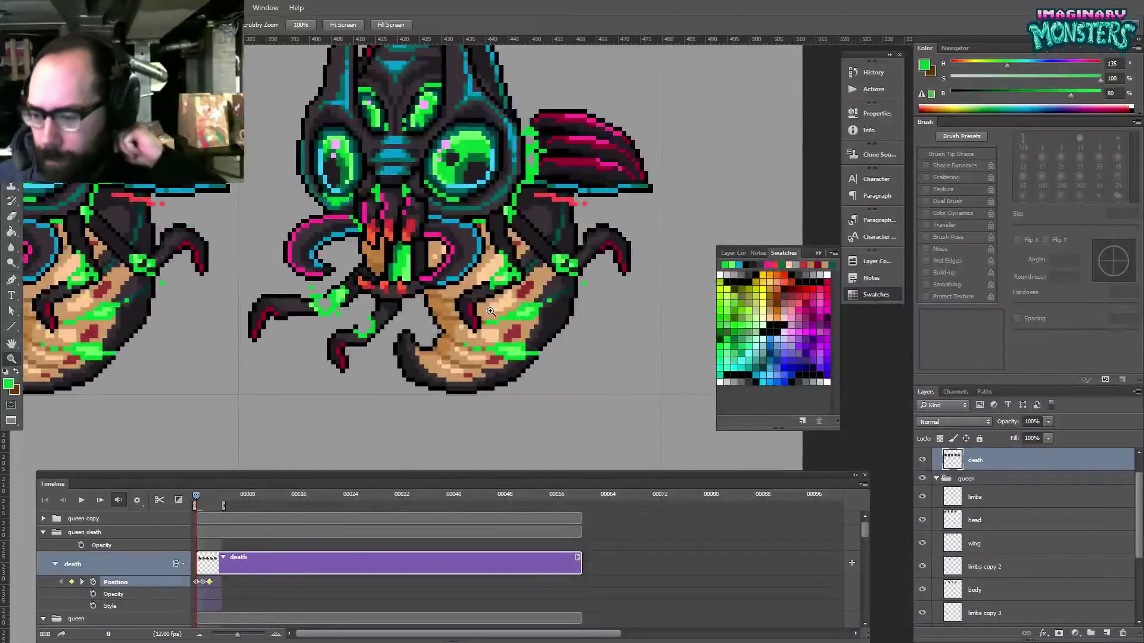
pyautogui.moveTo(539, 292); pyautogui.dragTo(498, 335)
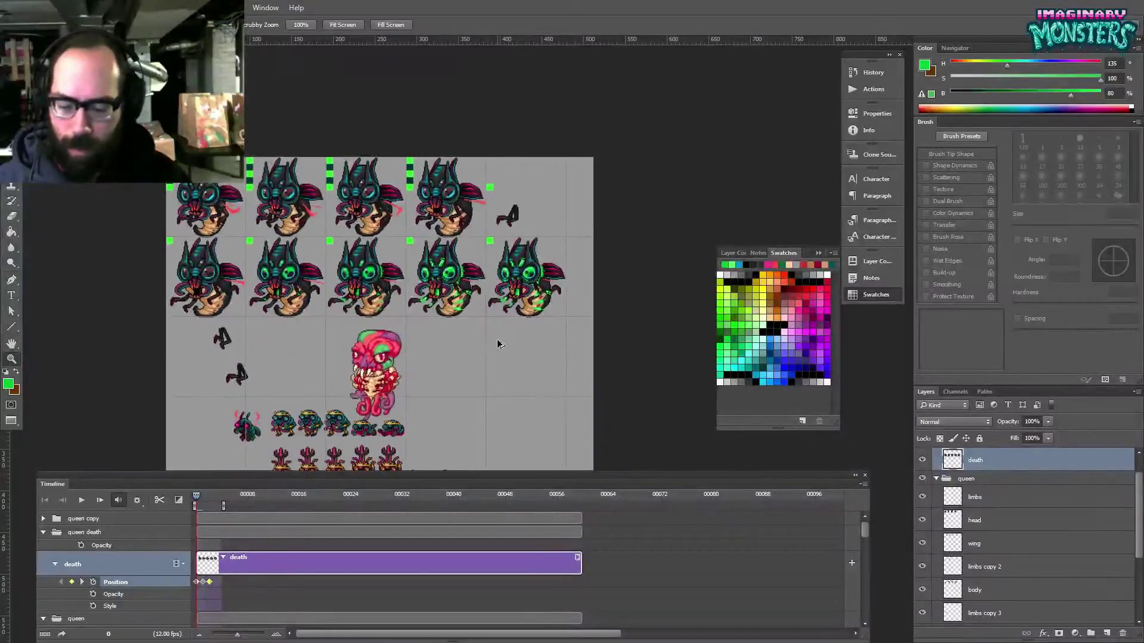
pyautogui.hotkey('ctrl', 'alt', 'c')
pyautogui.click(666, 249)
pyautogui.write('102')
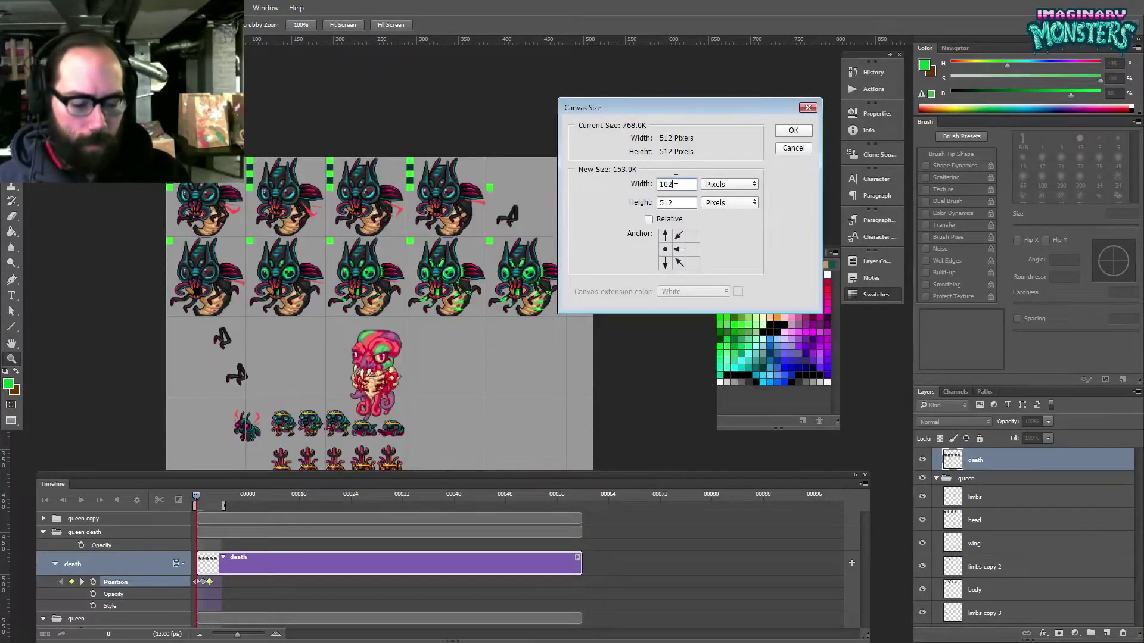
pyautogui.write('4')
pyautogui.press('Return')
pyautogui.moveTo(408, 444); pyautogui.dragTo(349, 436)
pyautogui.hotkey('ctrl', 'r')
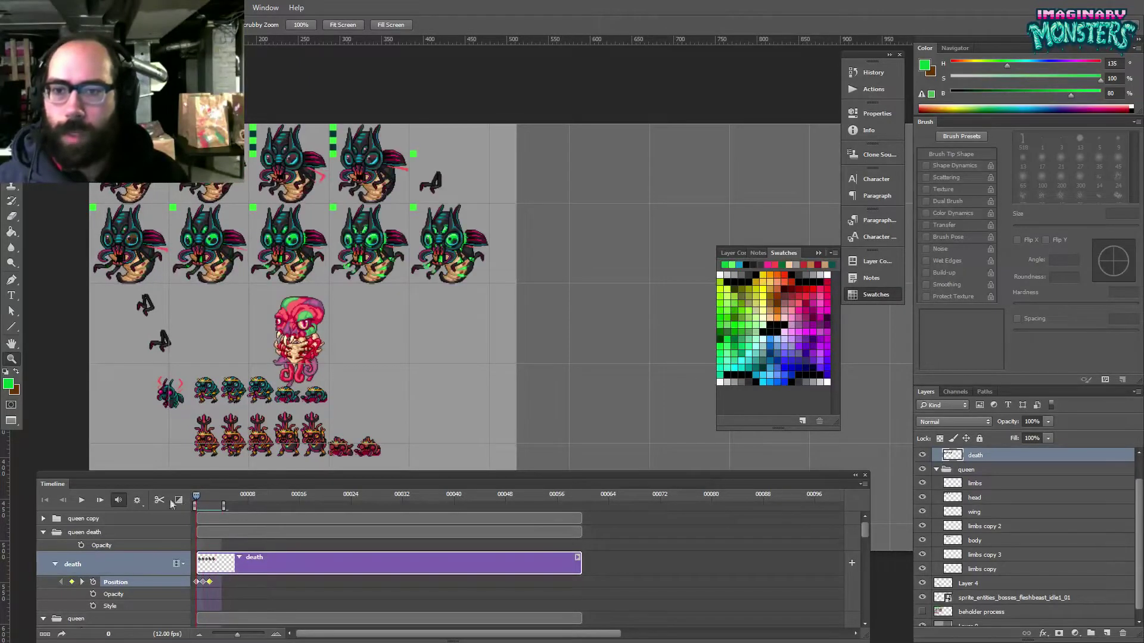
# - Add a Position keyframe at frame 3 of the death layer and shift the sprite row one grid cell left
pyautogui.click(414, 242)
pyautogui.click(442, 272)
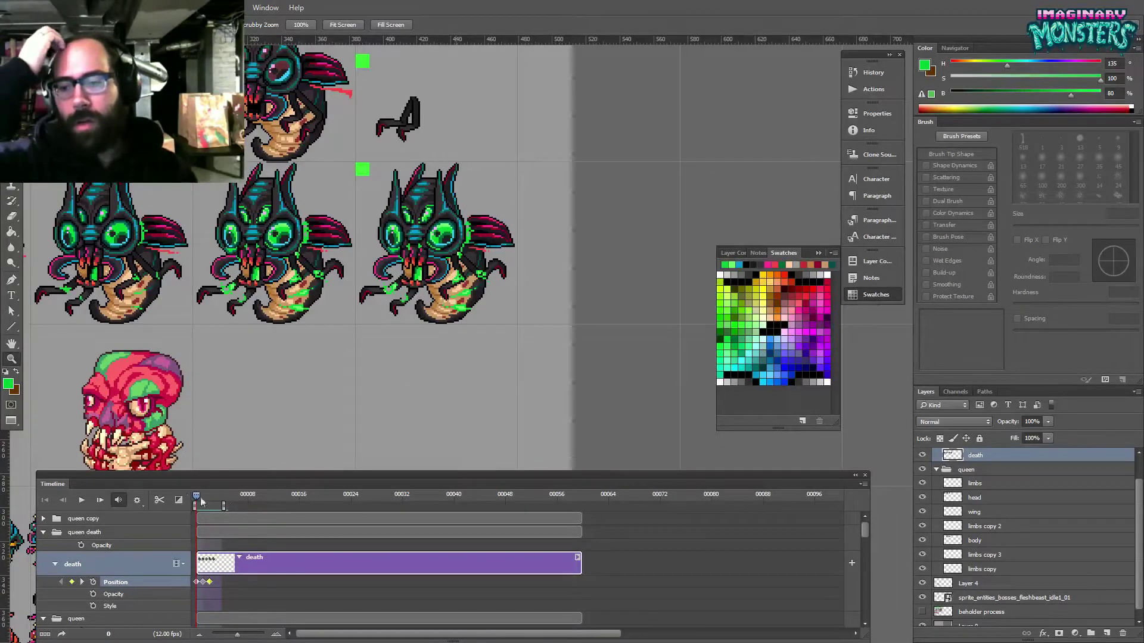
pyautogui.moveTo(202, 494); pyautogui.dragTo(188, 498)
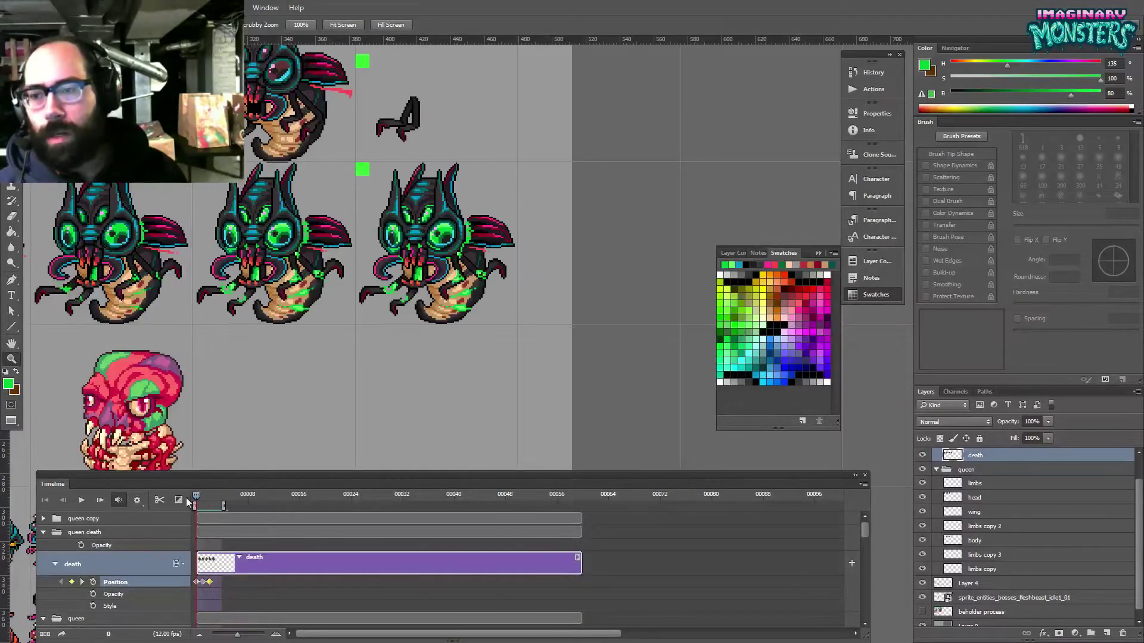
pyautogui.moveTo(276, 341); pyautogui.dragTo(601, 377)
pyautogui.press('v')
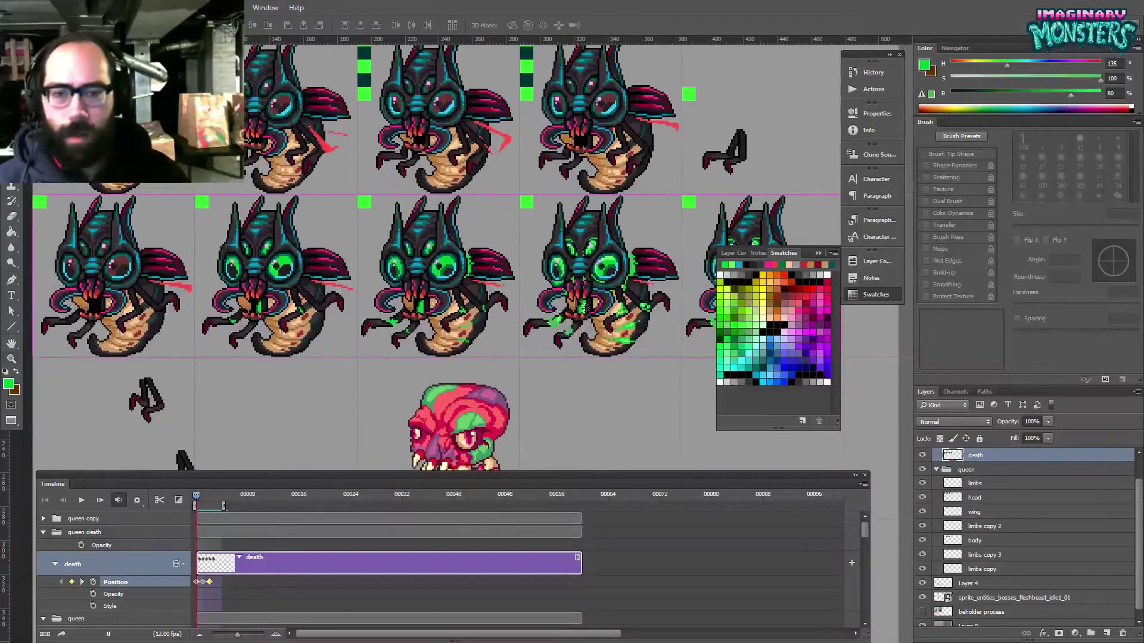
pyautogui.moveTo(197, 493); pyautogui.dragTo(213, 499)
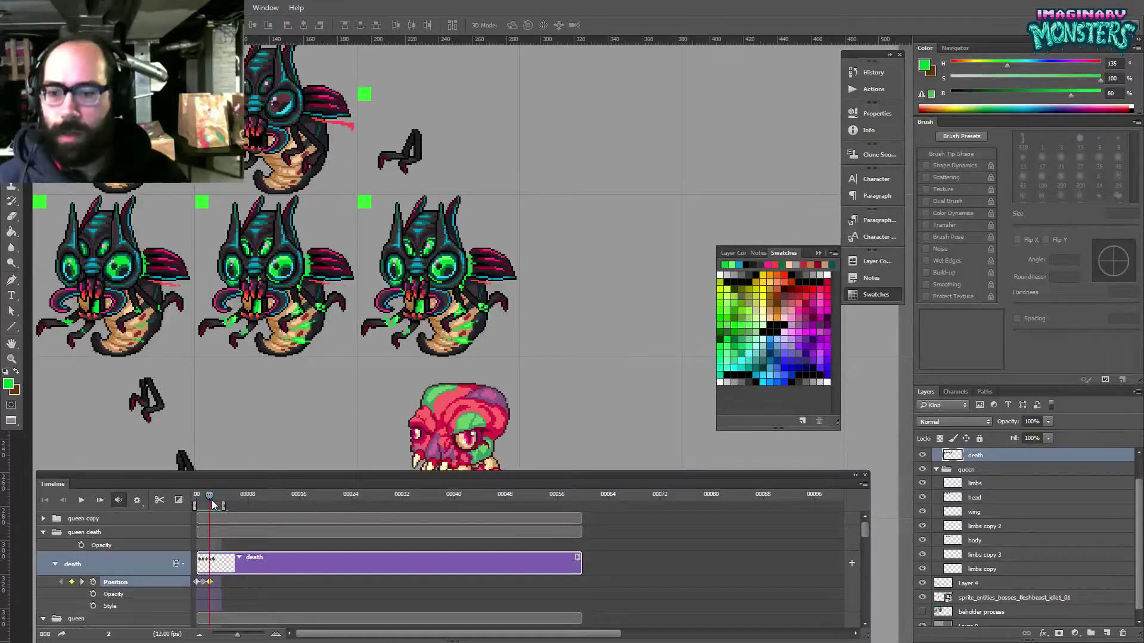
pyautogui.moveTo(345, 358); pyautogui.dragTo(584, 328)
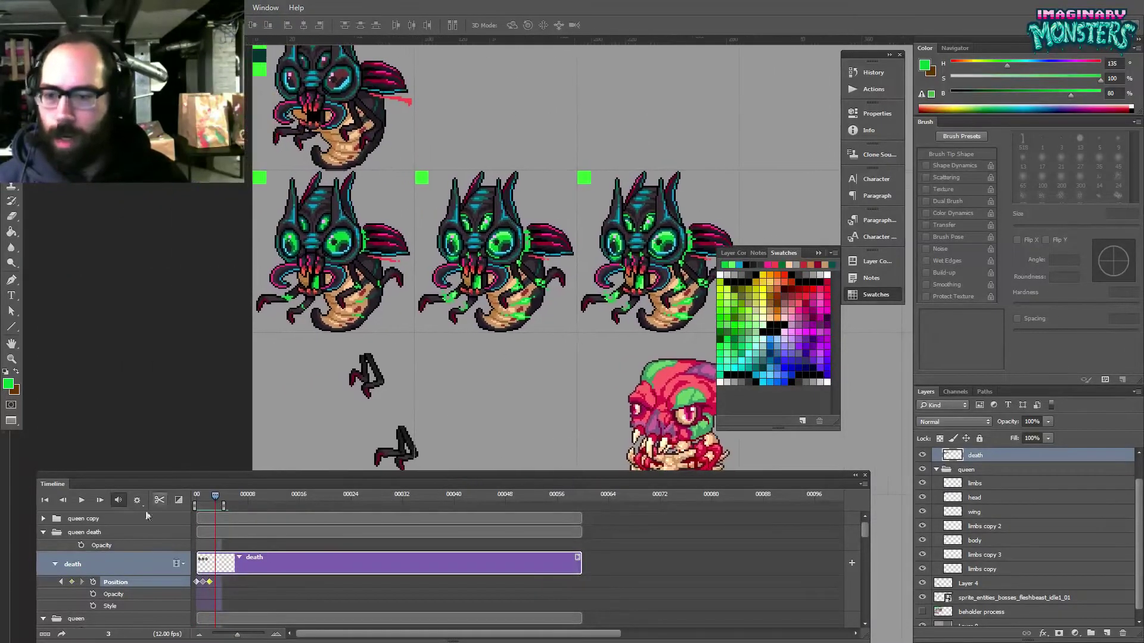
pyautogui.click(72, 582)
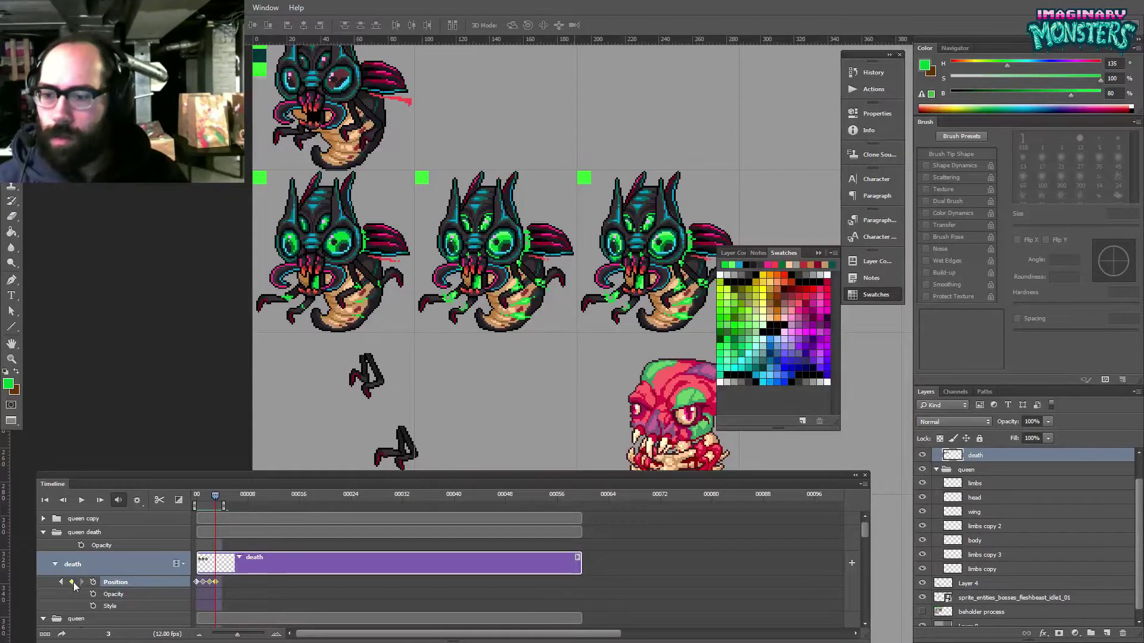
pyautogui.moveTo(484, 289); pyautogui.dragTo(325, 296)
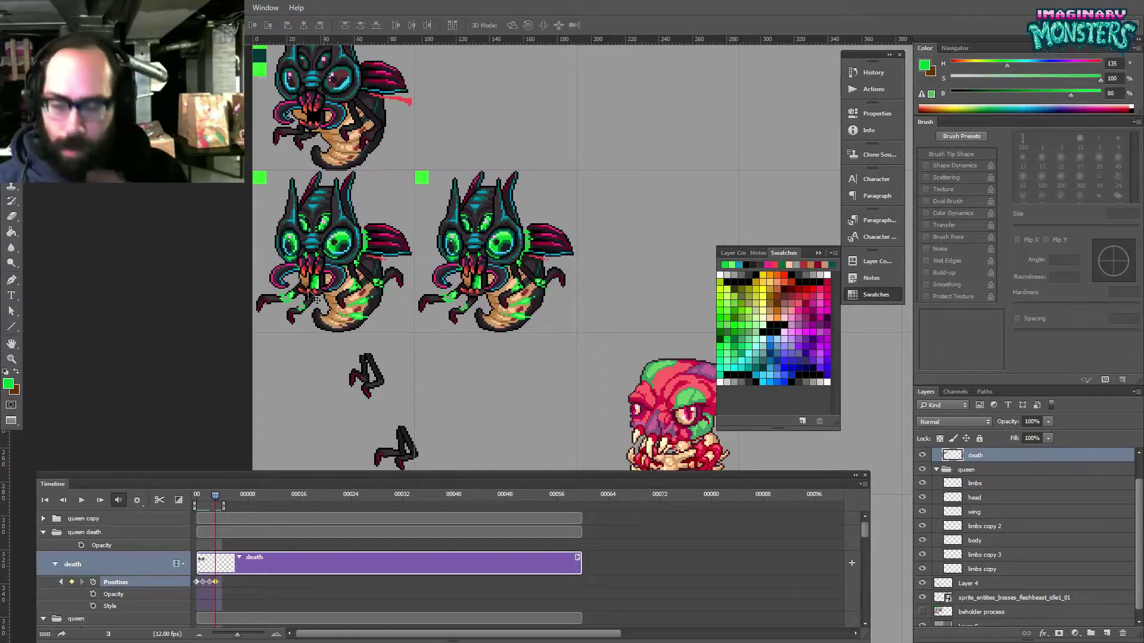
# - At frame 4, shift the death layer another grid cell left to key its position, and extend the work area to frame 8
pyautogui.click(220, 505)
pyautogui.moveTo(371, 261)
pyautogui.mouseDown()
pyautogui.moveTo(365, 271)
pyautogui.moveTo(370, 259)
pyautogui.mouseUp()
pyautogui.moveTo(498, 244); pyautogui.dragTo(331, 237)
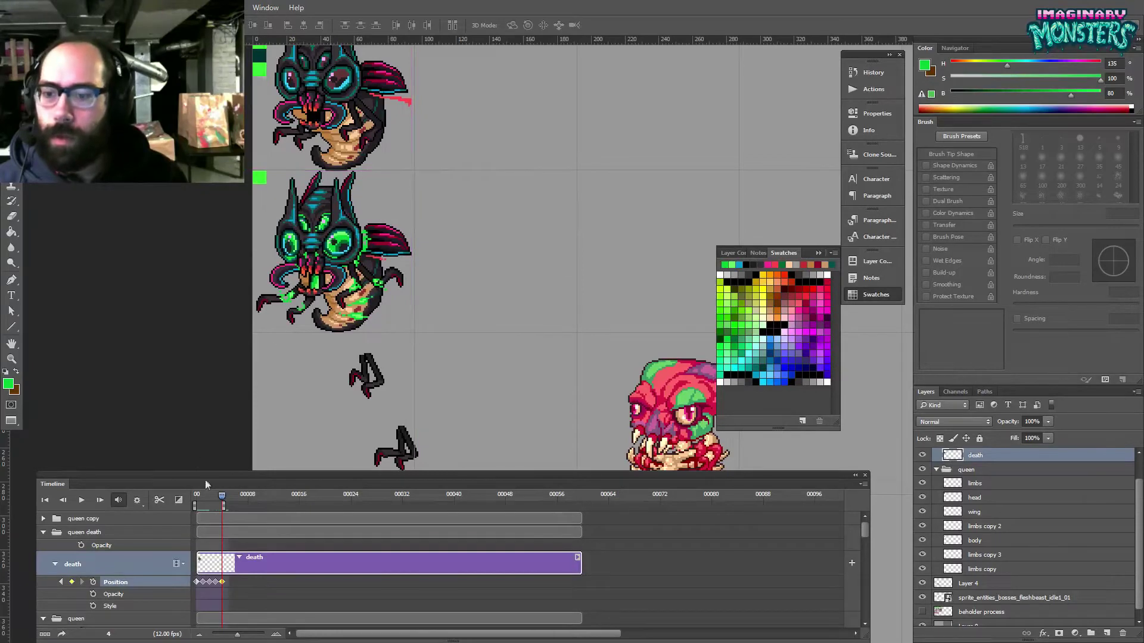
pyautogui.moveTo(222, 495)
pyautogui.mouseDown()
pyautogui.moveTo(184, 494)
pyautogui.moveTo(223, 498)
pyautogui.moveTo(186, 506)
pyautogui.moveTo(250, 505)
pyautogui.mouseUp()
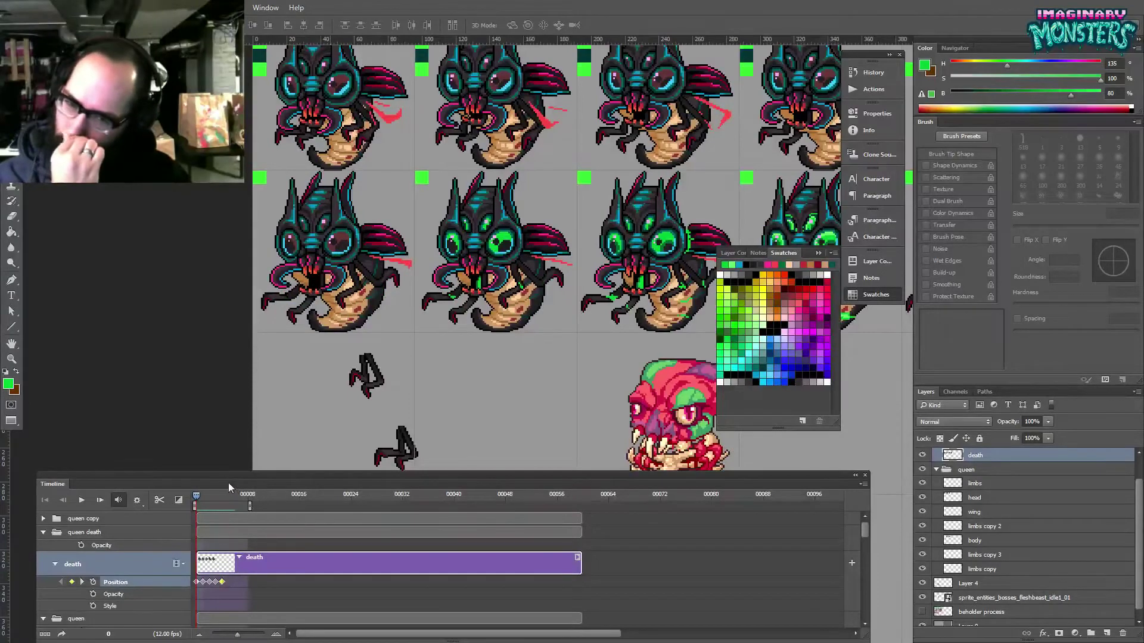
# - Sample the dark green and enlarge the dark pupil shading in the fifth queen's large left eye
pyautogui.moveTo(618, 314); pyautogui.dragTo(187, 326)
pyautogui.moveTo(498, 264); pyautogui.dragTo(554, 235)
pyautogui.moveTo(554, 235); pyautogui.dragTo(509, 243)
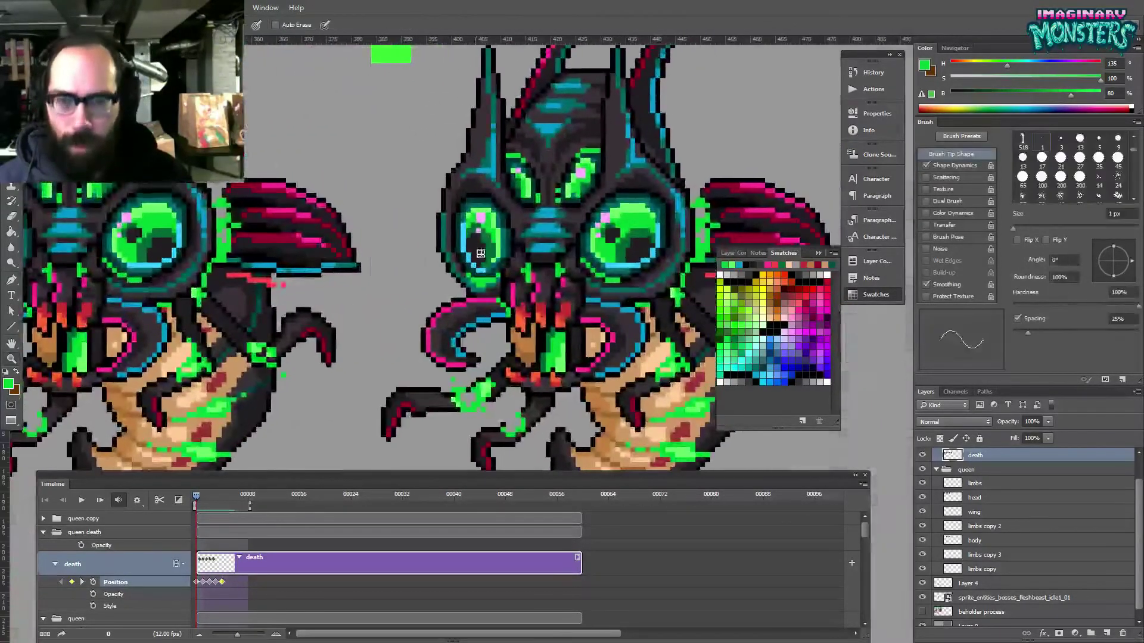
pyautogui.keyDown('alt'); pyautogui.click(489, 249); pyautogui.keyUp('alt')
pyautogui.moveTo(482, 238); pyautogui.dragTo(487, 249)
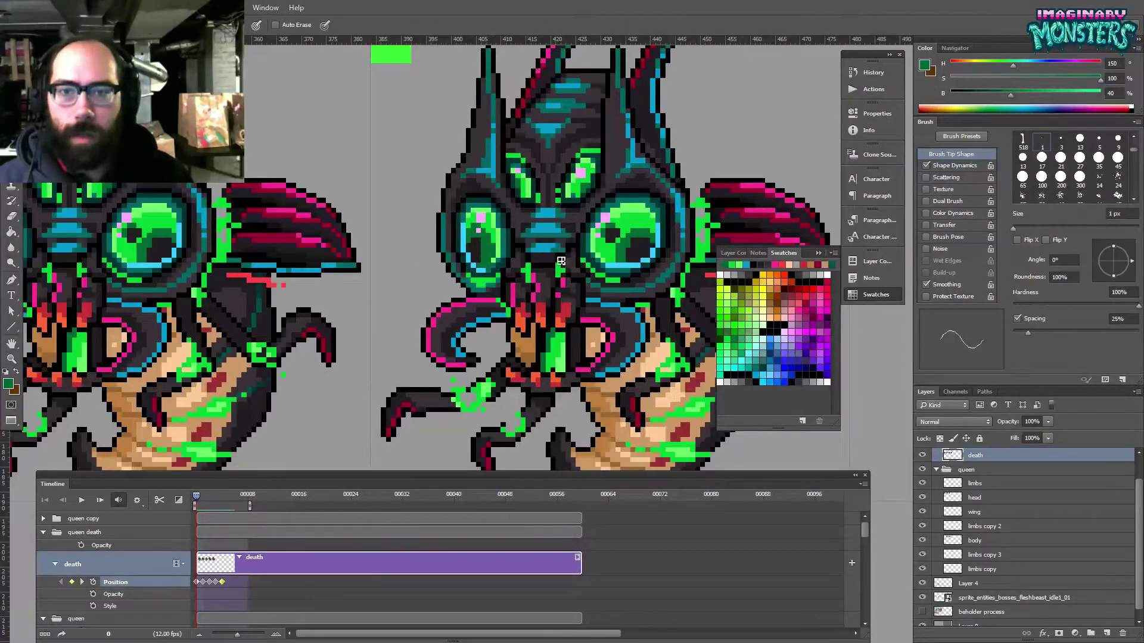
# - Paint dark green around the pupil of the fifth queen's large right eye and touch up the eyes with bright green
pyautogui.moveTo(636, 275); pyautogui.dragTo(550, 286)
pyautogui.keyDown('ctrl'); pyautogui.click(545, 264); pyautogui.keyUp('ctrl')
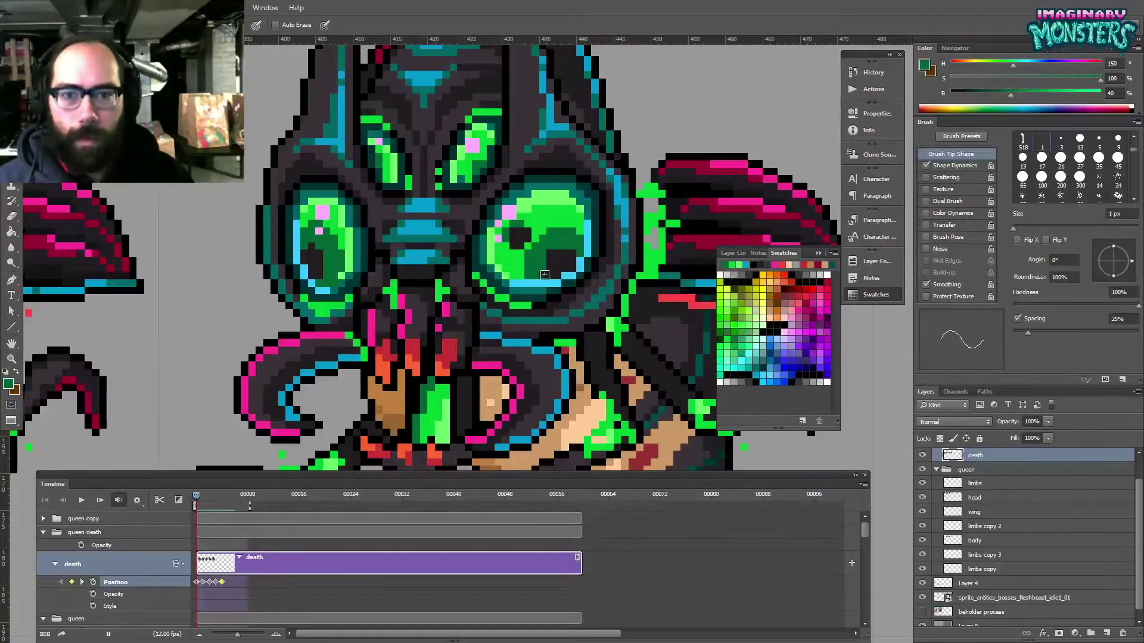
pyautogui.moveTo(558, 235); pyautogui.dragTo(577, 258)
pyautogui.moveTo(538, 245); pyautogui.dragTo(533, 265)
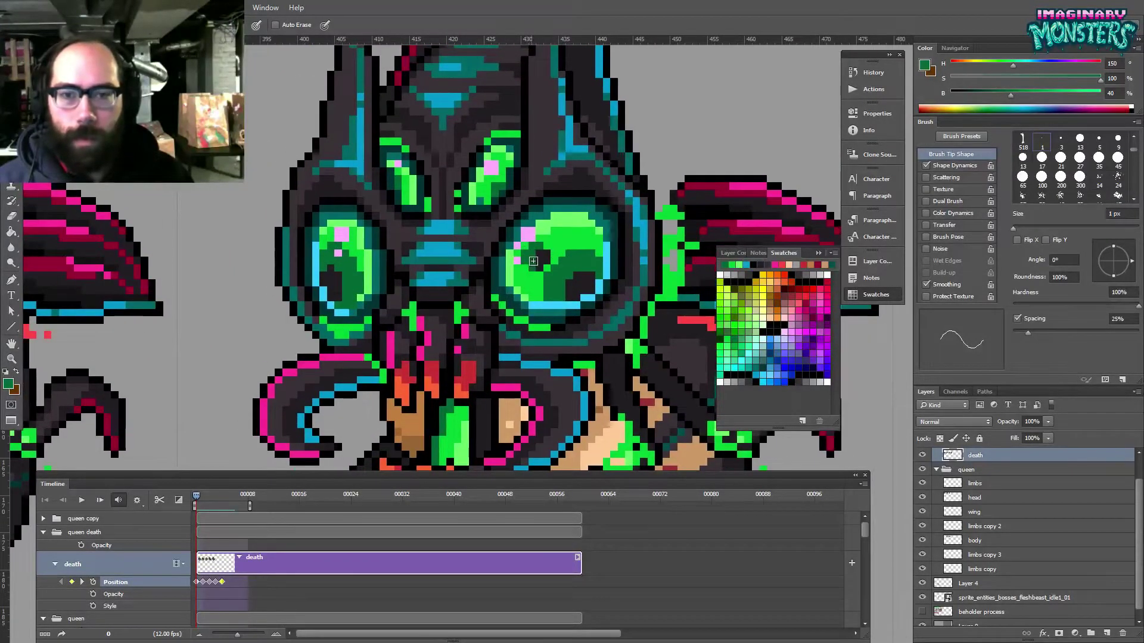
pyautogui.moveTo(412, 241); pyautogui.dragTo(400, 276)
pyautogui.keyDown('alt'); pyautogui.click(395, 219); pyautogui.keyUp('alt')
pyautogui.moveTo(510, 218); pyautogui.dragTo(491, 237)
pyautogui.click(541, 269)
pyautogui.press('b')
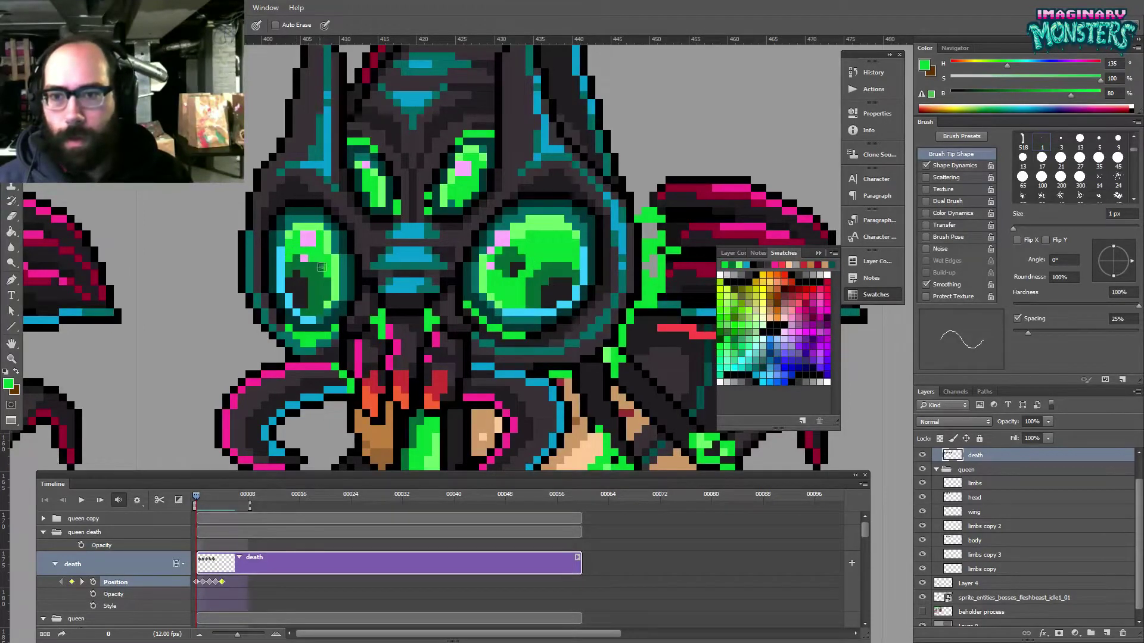
# - Scrub through the death animation and compare the fifth queen sprite with the earlier frames
pyautogui.press('z')
pyautogui.moveTo(351, 278); pyautogui.dragTo(254, 317)
pyautogui.moveTo(256, 277); pyautogui.dragTo(338, 268)
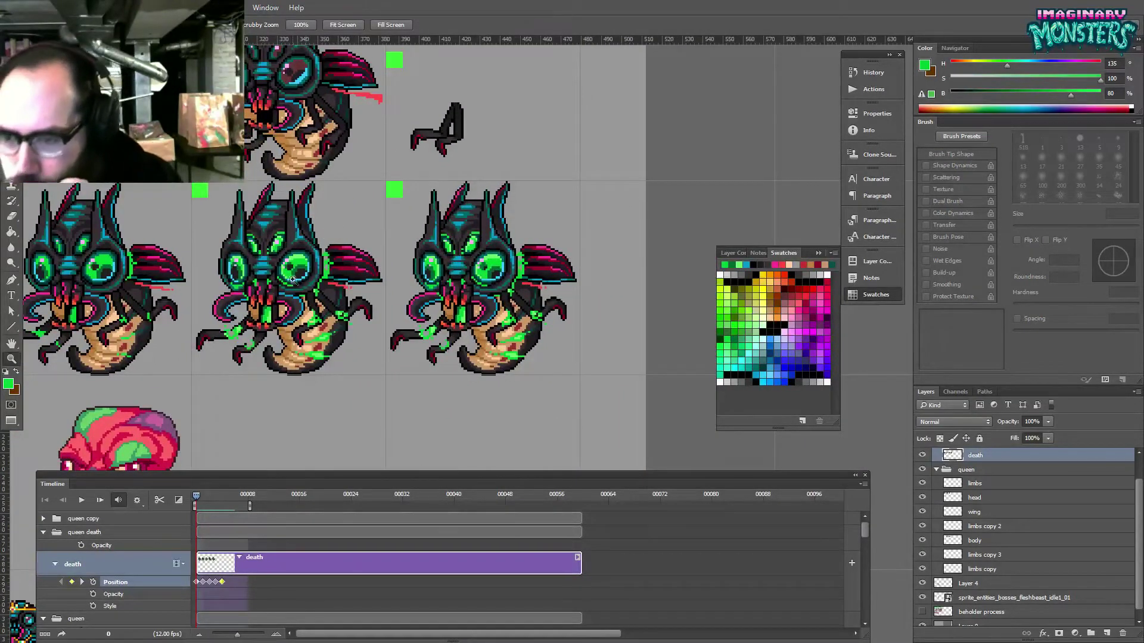
pyautogui.moveTo(198, 499)
pyautogui.mouseDown()
pyautogui.moveTo(210, 503)
pyautogui.moveTo(176, 495)
pyautogui.mouseUp()
pyautogui.moveTo(277, 390); pyautogui.dragTo(546, 365)
pyautogui.moveTo(438, 361); pyautogui.dragTo(569, 377)
pyautogui.moveTo(428, 361); pyautogui.dragTo(530, 360)
pyautogui.moveTo(198, 498); pyautogui.dragTo(161, 500)
pyautogui.moveTo(493, 359); pyautogui.dragTo(326, 365)
pyautogui.moveTo(451, 296); pyautogui.dragTo(328, 288)
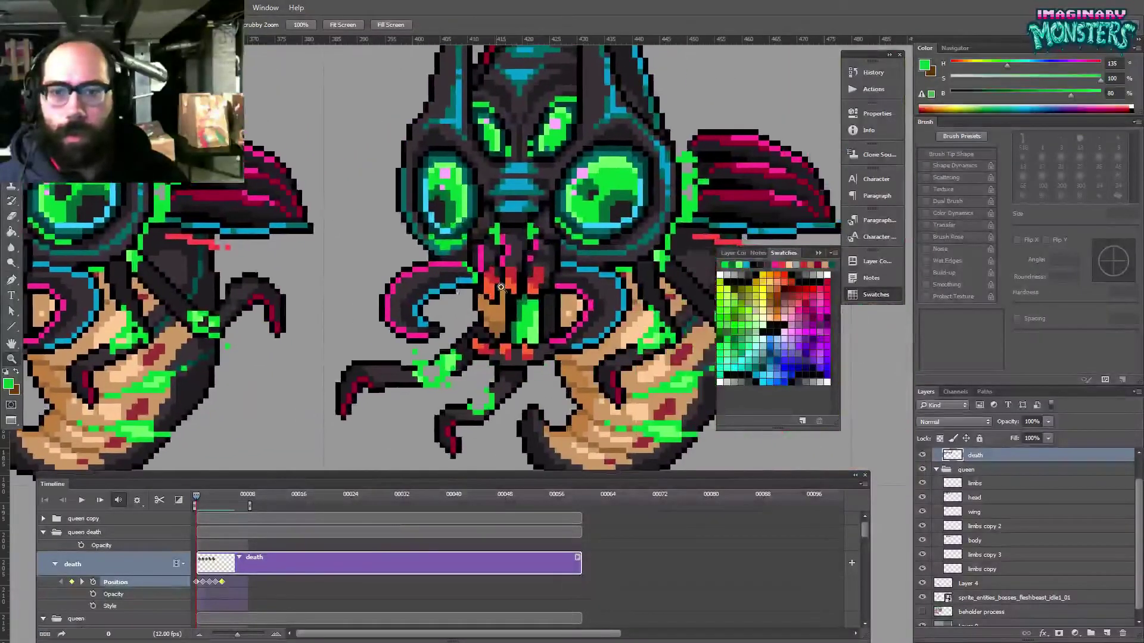
pyautogui.moveTo(496, 288); pyautogui.dragTo(417, 278)
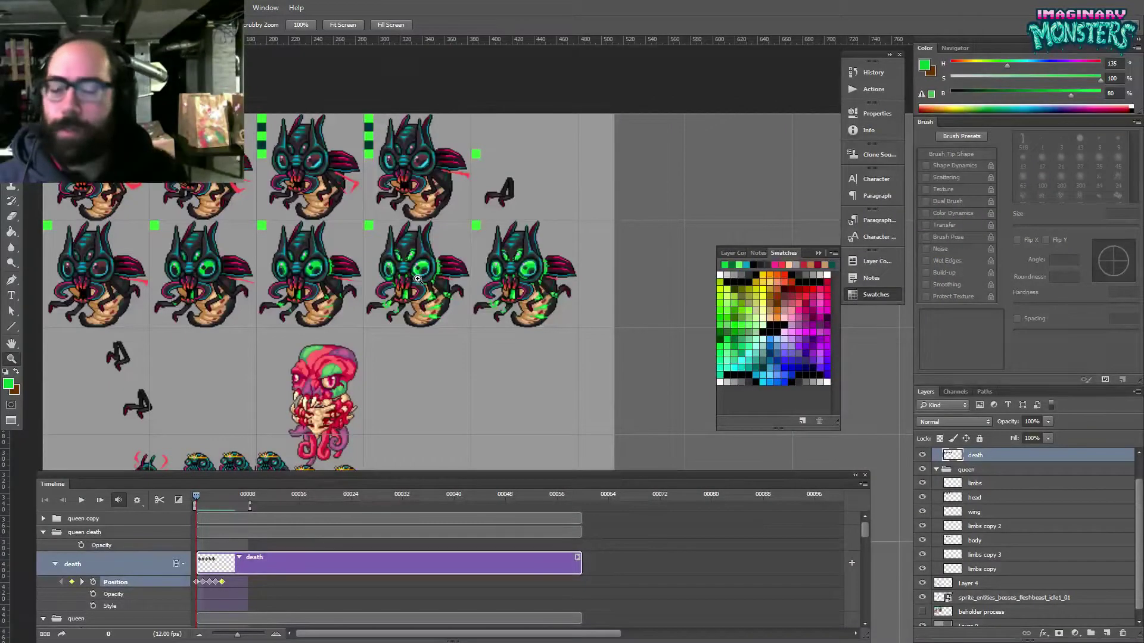
pyautogui.moveTo(473, 337); pyautogui.dragTo(485, 338)
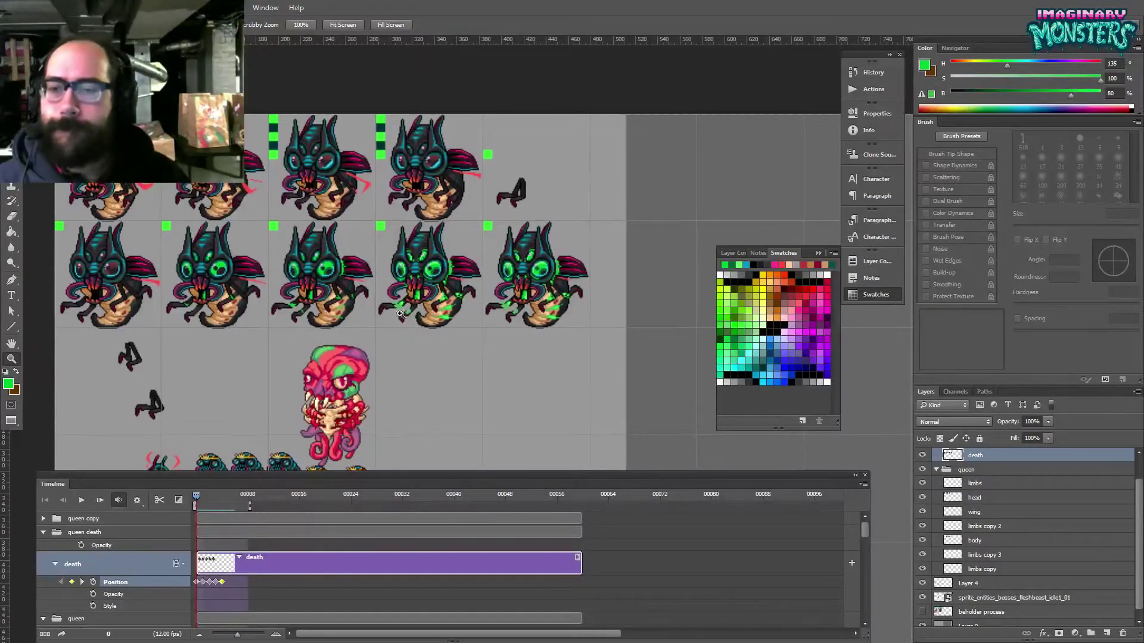
pyautogui.moveTo(411, 308); pyautogui.dragTo(462, 297)
pyautogui.moveTo(463, 295); pyautogui.dragTo(433, 294)
pyautogui.scroll(-2, 432, 294)
pyautogui.scroll(-2, 477, 286)
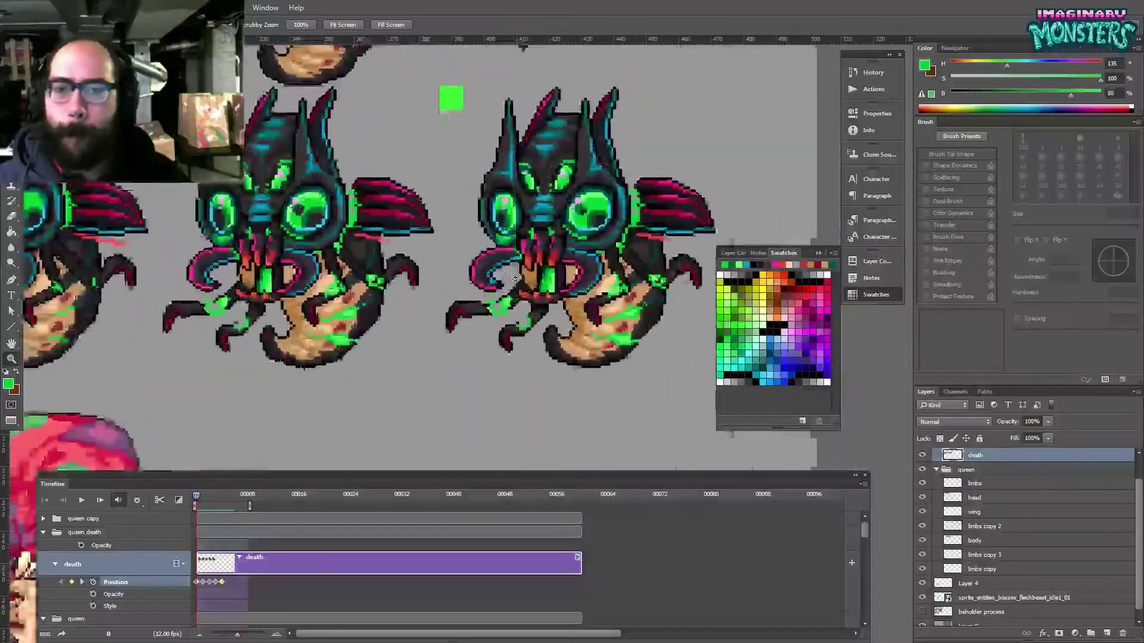
# - Cut the end of the fifth queen's upper left foreleg free and move the severed claw slightly down and left
pyautogui.scroll(6, 549, 269)
pyautogui.moveTo(508, 307)
pyautogui.mouseDown()
pyautogui.moveTo(439, 306)
pyautogui.moveTo(438, 327)
pyautogui.moveTo(429, 316)
pyautogui.moveTo(506, 307)
pyautogui.mouseUp()
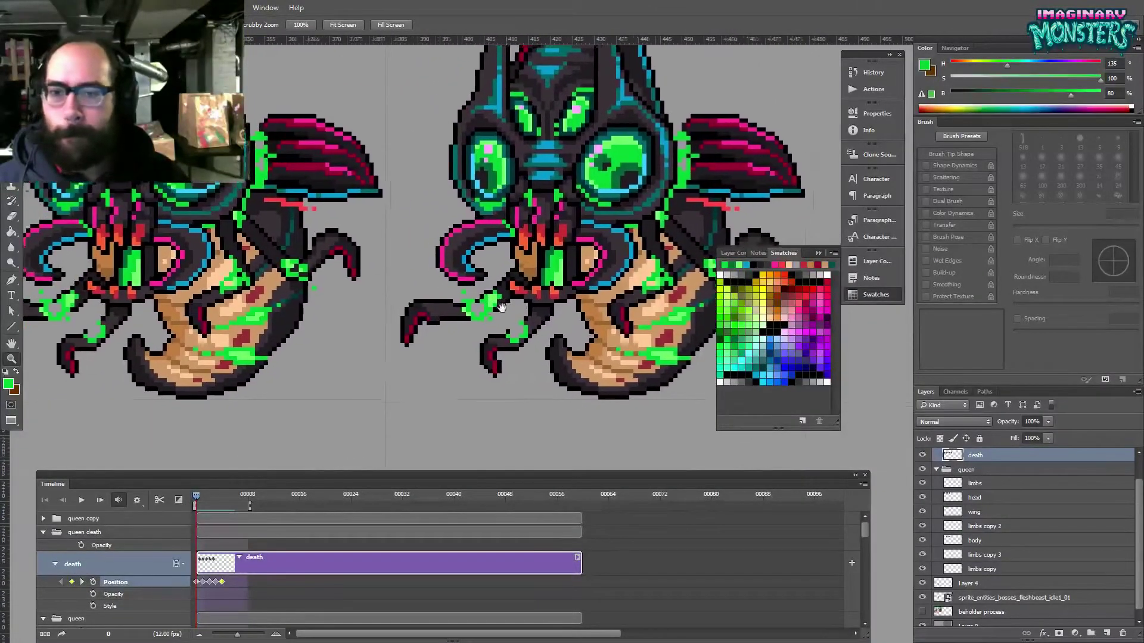
pyautogui.press('l')
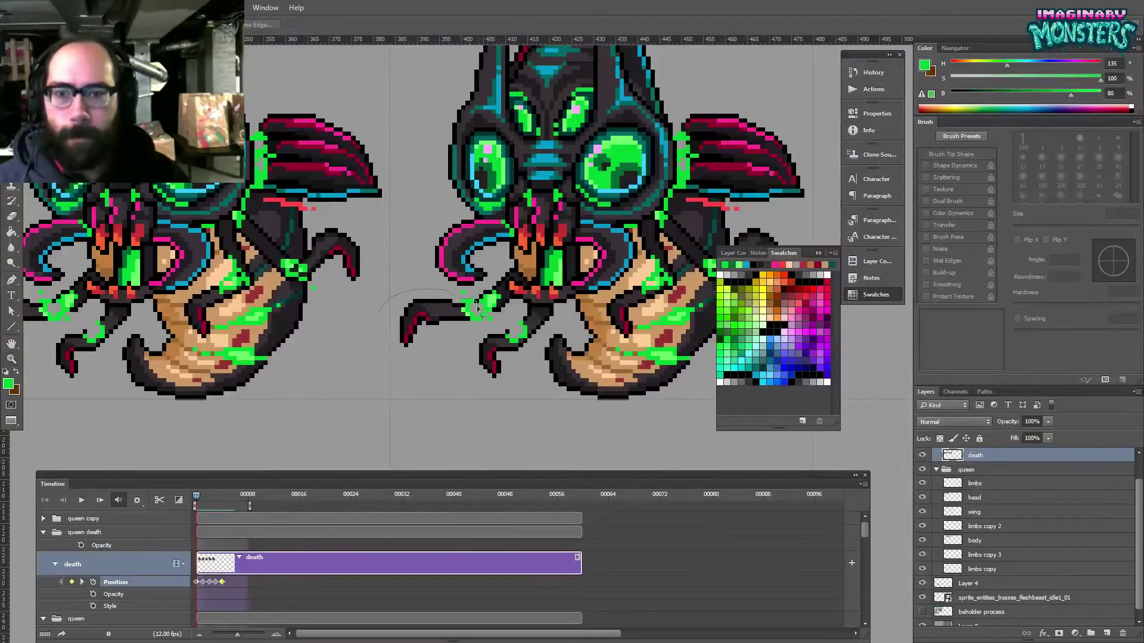
pyautogui.moveTo(445, 338); pyautogui.dragTo(382, 322)
pyautogui.press('v')
pyautogui.moveTo(447, 306)
pyautogui.mouseDown()
pyautogui.moveTo(438, 320)
pyautogui.moveTo(442, 307)
pyautogui.moveTo(461, 329)
pyautogui.mouseUp()
pyautogui.press('b')
# - Clean up the severed claw's stump and paint bright green splatter along its broken end
pyautogui.press('e')
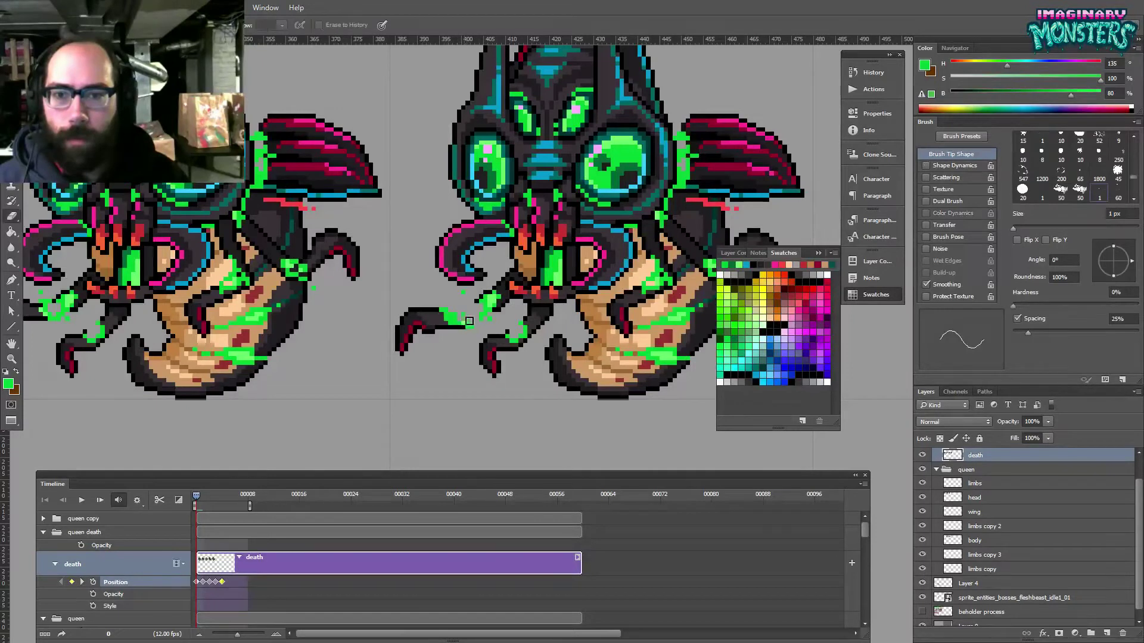
pyautogui.press('b')
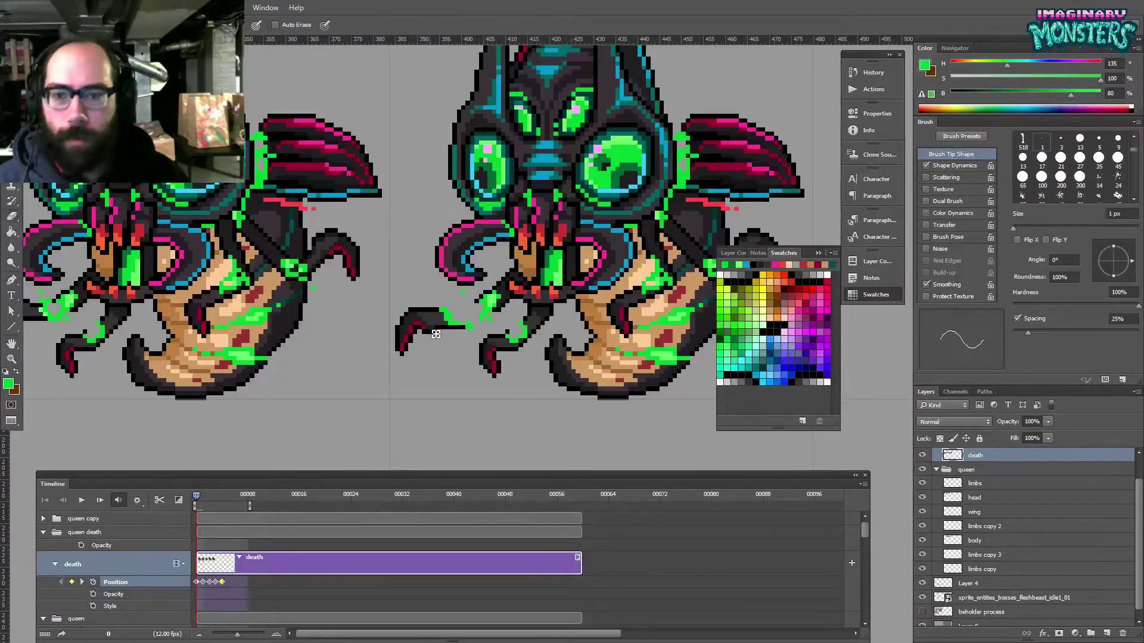
pyautogui.moveTo(430, 330); pyautogui.dragTo(447, 328)
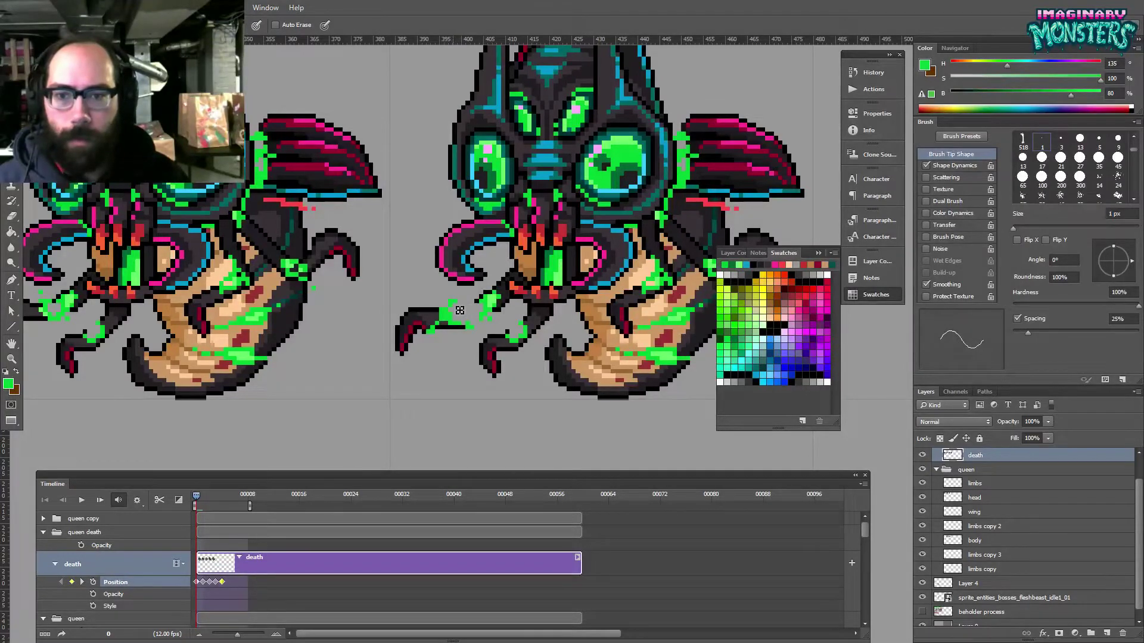
pyautogui.scroll(3, 488, 274)
# - Trim the green wound on the remaining upper left leg stump and repaint it as strands hanging toward the severed claw
pyautogui.press('e')
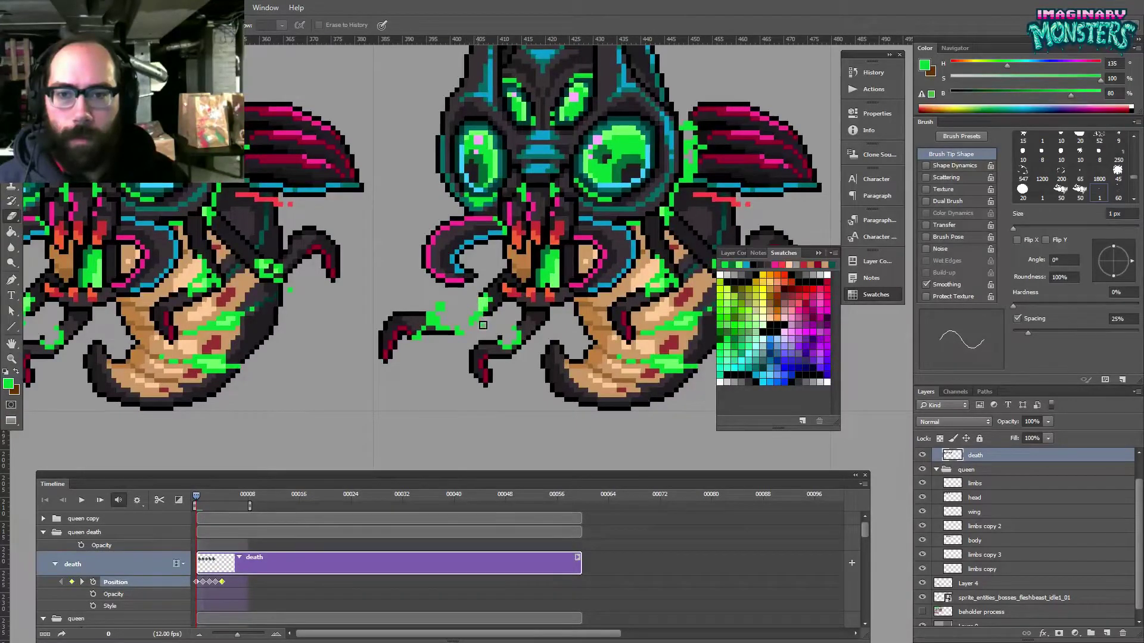
pyautogui.press('b')
pyautogui.press('e')
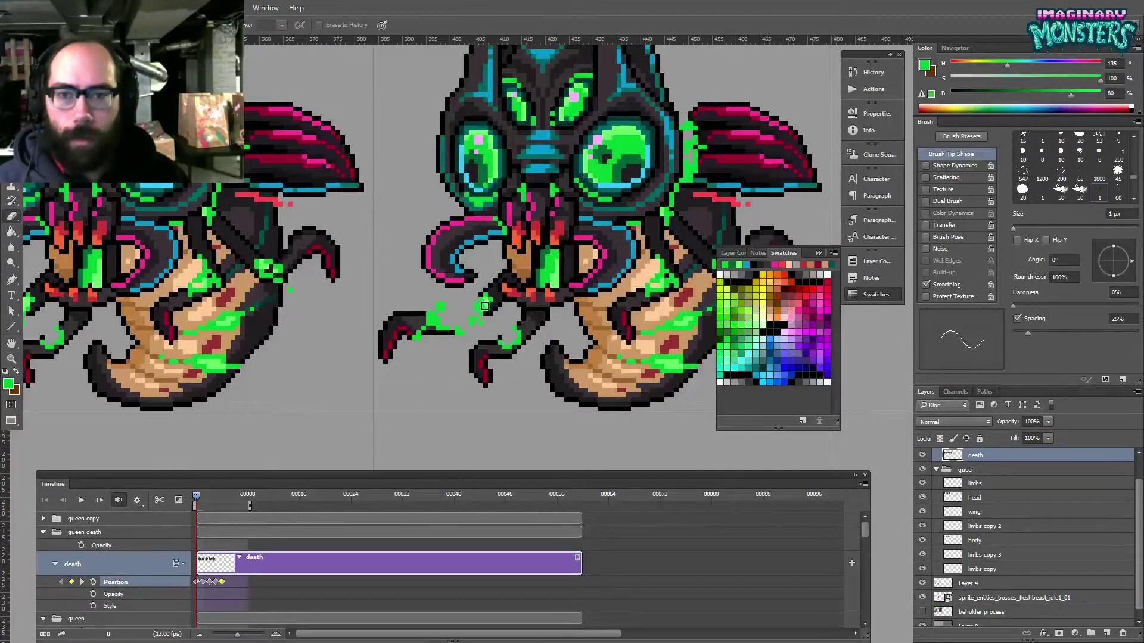
pyautogui.press('b')
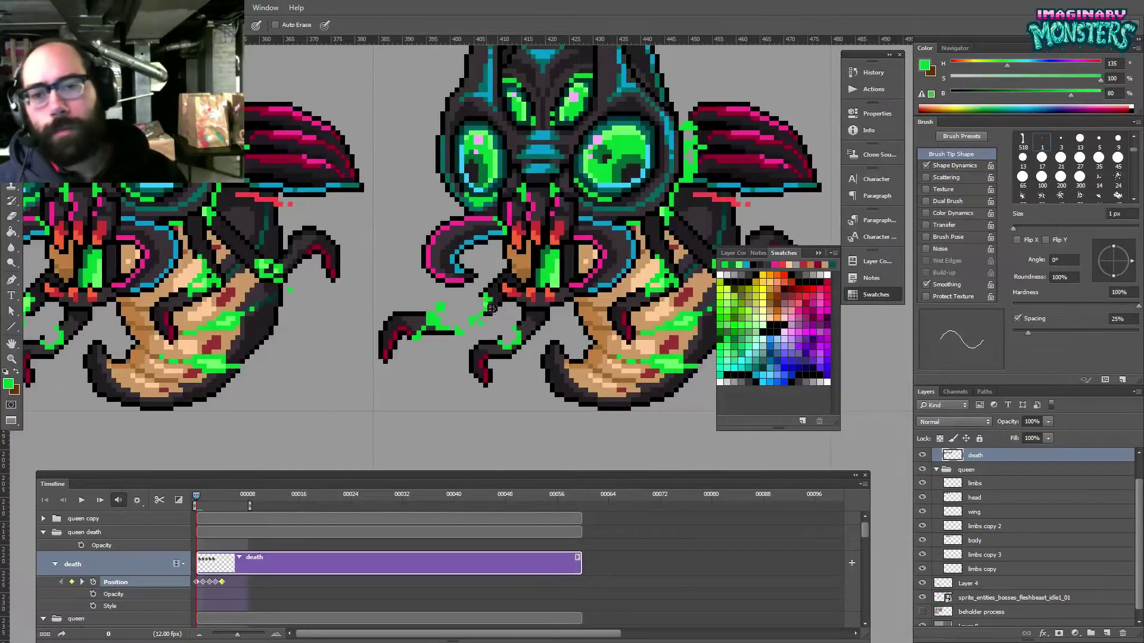
pyautogui.press('e')
pyautogui.press('b')
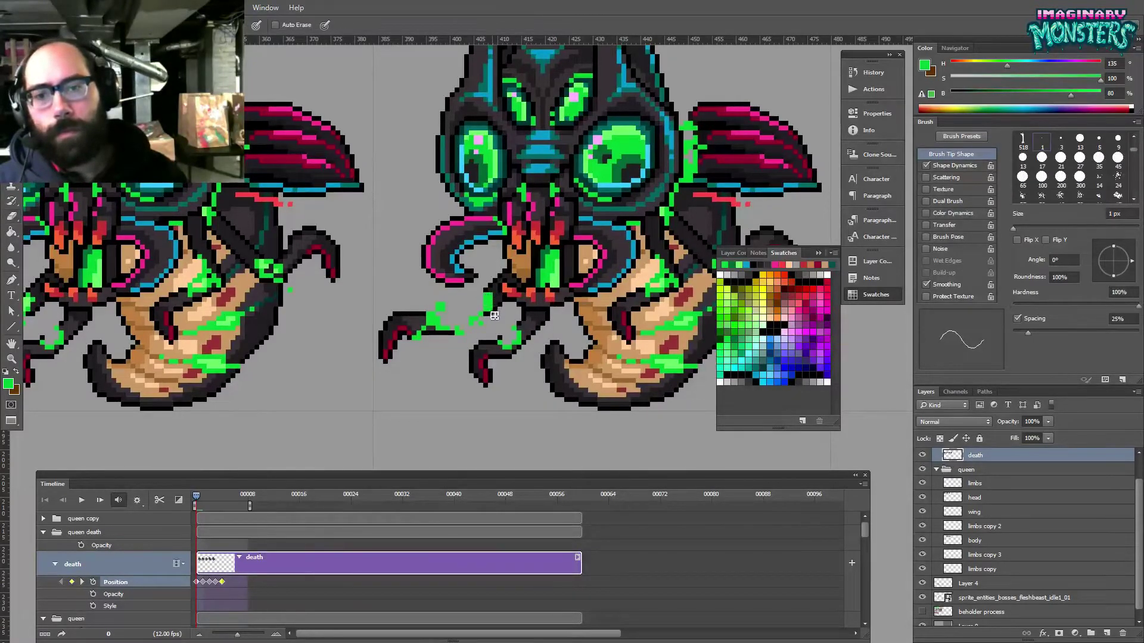
# - Trim the green wound on the fifth queen's lower left foreleg and repaint it as thin strands between stump and claw
pyautogui.moveTo(508, 318)
pyautogui.mouseDown()
pyautogui.moveTo(418, 306)
pyautogui.moveTo(419, 329)
pyautogui.mouseUp()
pyautogui.press('z')
pyautogui.press('b')
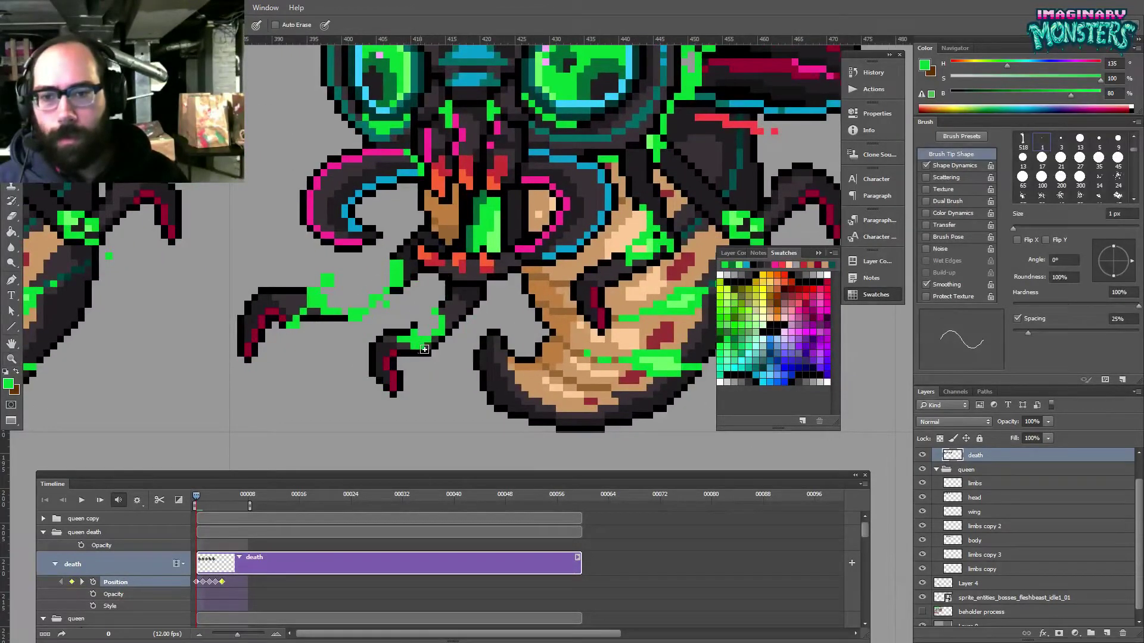
pyautogui.press('e')
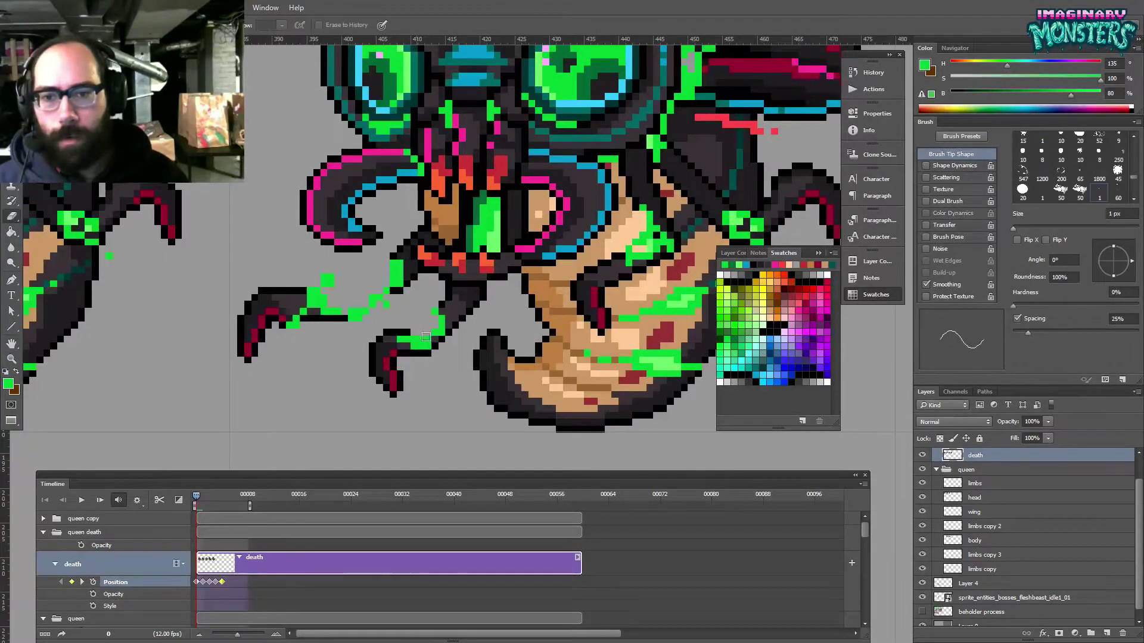
pyautogui.press('b')
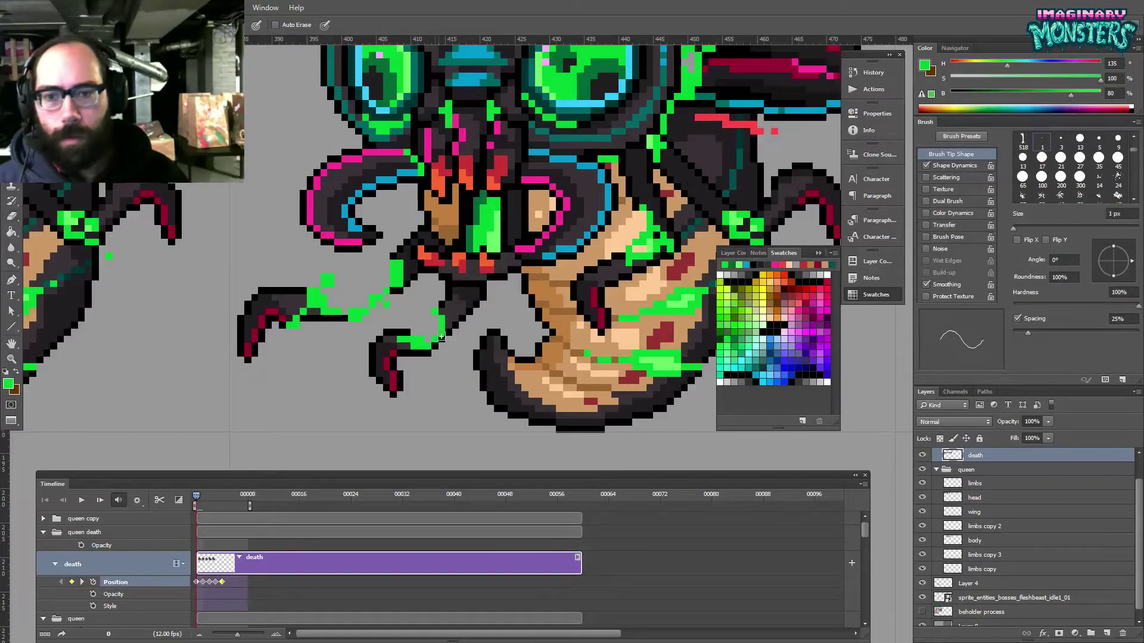
pyautogui.moveTo(450, 332)
pyautogui.mouseDown()
pyautogui.moveTo(462, 307)
pyautogui.moveTo(360, 300)
pyautogui.mouseUp()
# - Touch up the wound on the inner right leg, painting tan body colour and bright green pixels around the break
pyautogui.moveTo(570, 295); pyautogui.dragTo(530, 319)
pyautogui.moveTo(441, 291)
pyautogui.mouseDown()
pyautogui.moveTo(451, 302)
pyautogui.moveTo(472, 297)
pyautogui.moveTo(471, 278)
pyautogui.mouseUp()
pyautogui.keyDown('alt'); pyautogui.click(451, 275); pyautogui.keyUp('alt')
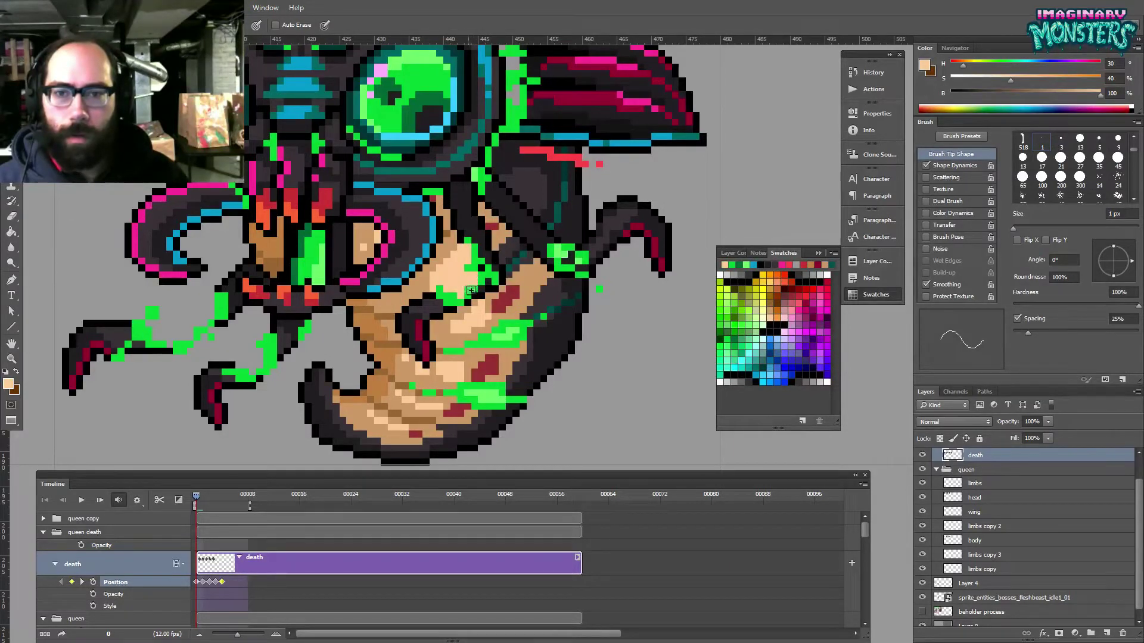
pyautogui.keyDown('alt'); pyautogui.click(487, 271); pyautogui.keyUp('alt')
pyautogui.moveTo(552, 218); pyautogui.dragTo(536, 180)
# - Widen the two green slashes across the queen's abdomen and lengthen their ends in bright green
pyautogui.keyDown('alt'); pyautogui.click(461, 303); pyautogui.keyUp('alt')
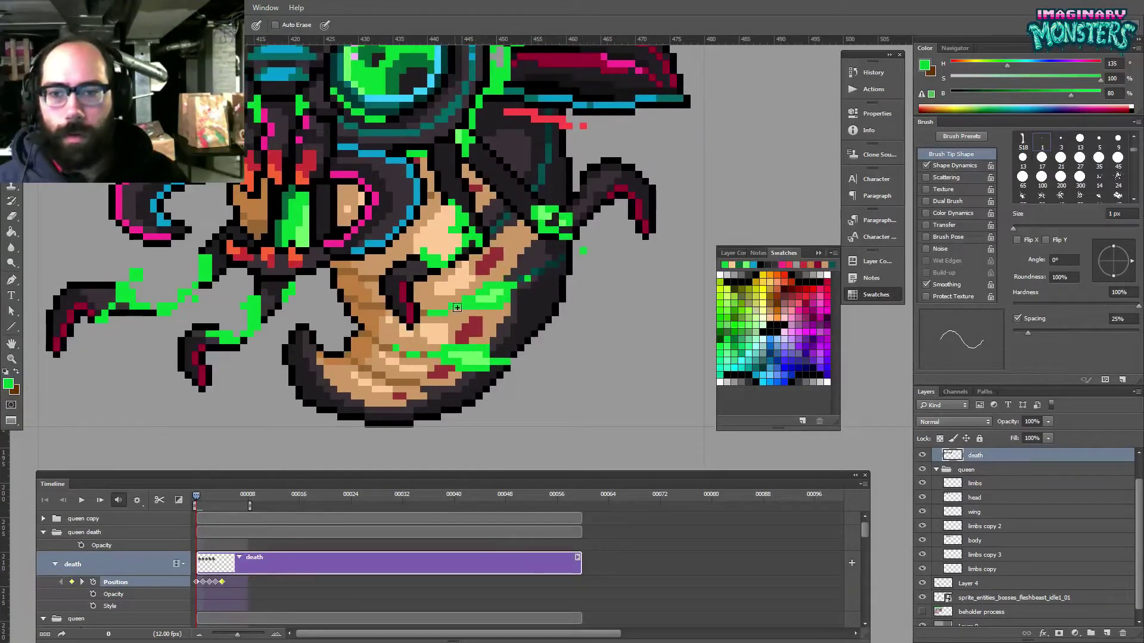
pyautogui.moveTo(478, 291); pyautogui.dragTo(550, 272)
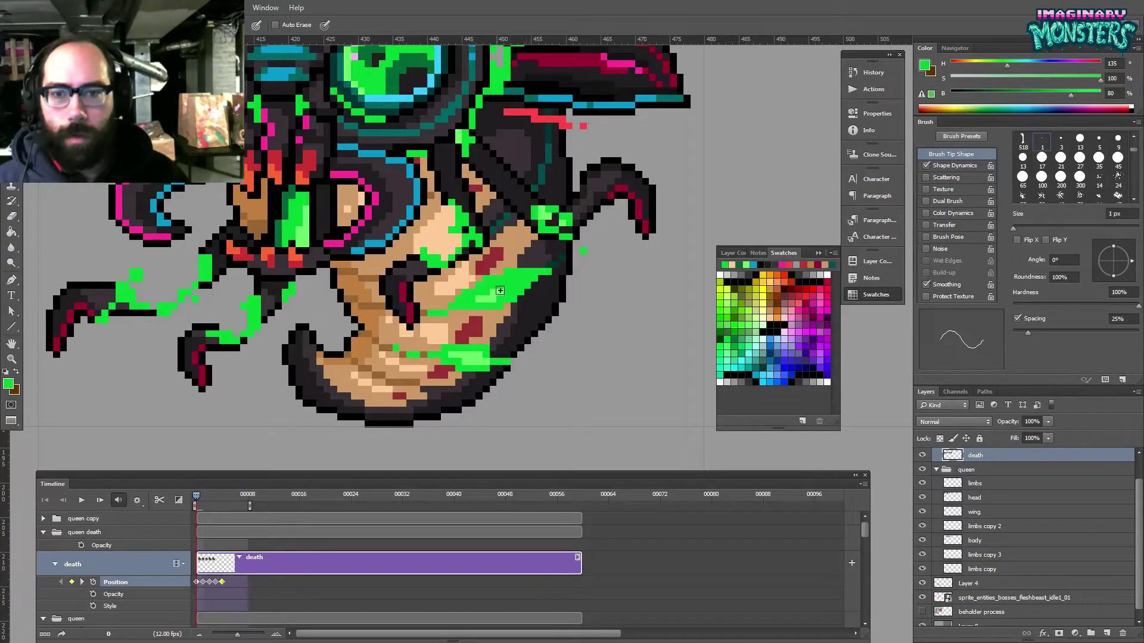
pyautogui.moveTo(380, 310); pyautogui.dragTo(367, 307)
pyautogui.moveTo(386, 348); pyautogui.dragTo(376, 342)
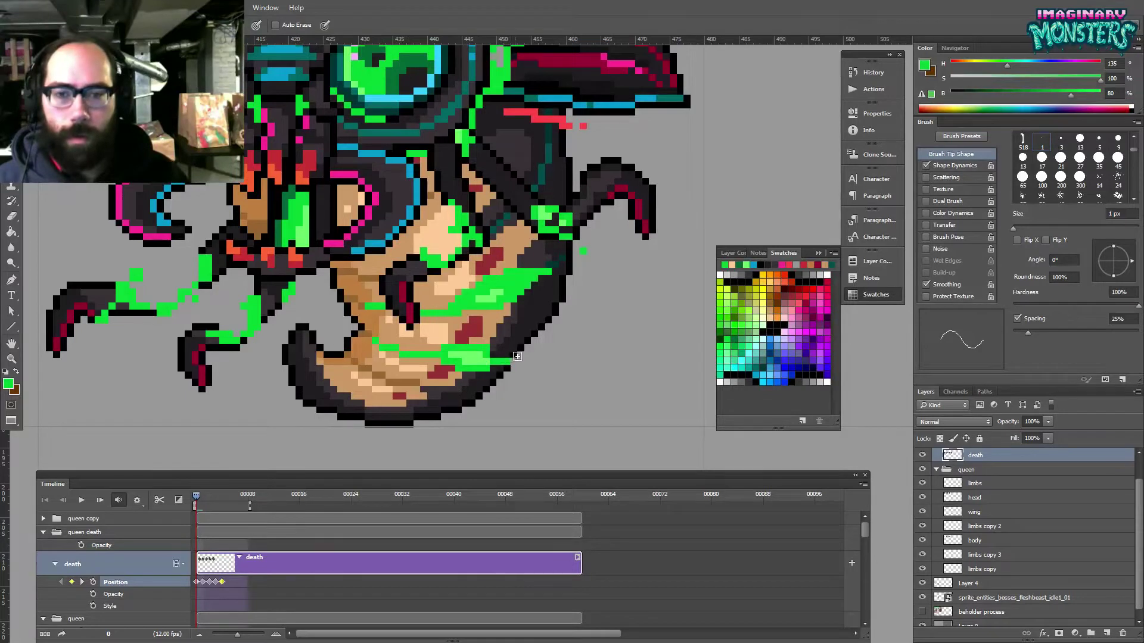
pyautogui.keyDown('alt'); pyautogui.click(468, 358); pyautogui.keyUp('alt')
pyautogui.click(445, 355)
pyautogui.keyDown('alt'); pyautogui.click(449, 348); pyautogui.keyUp('alt')
pyautogui.moveTo(438, 349); pyautogui.dragTo(424, 349)
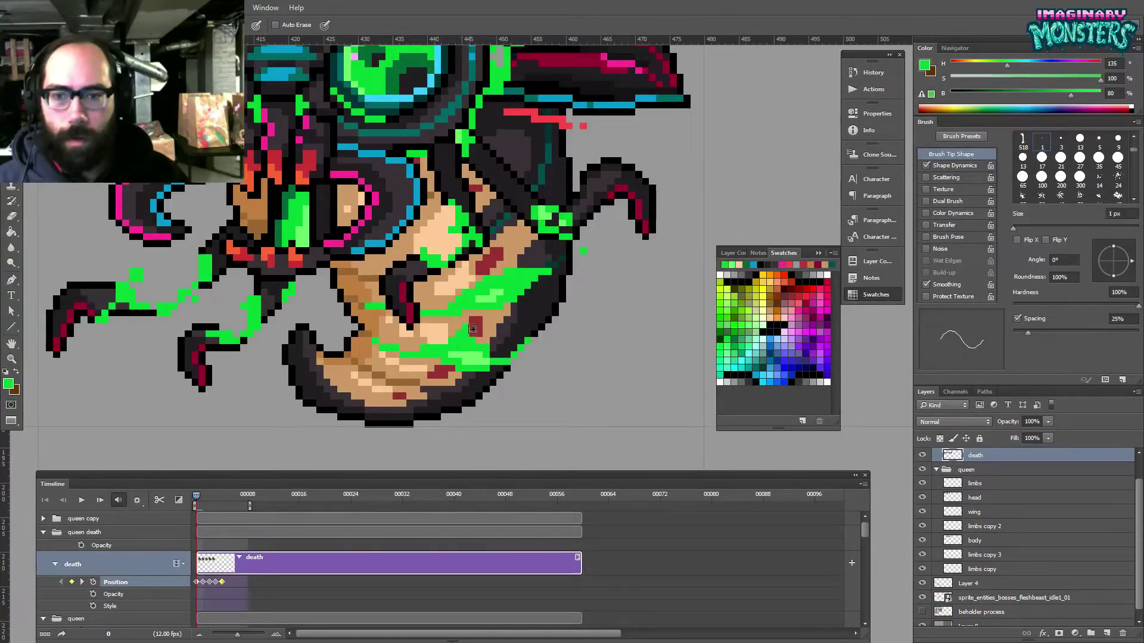
# - Rework the dark red spot above the lower abdomen slash and add pale green highlights to the slash
pyautogui.keyDown('alt'); pyautogui.click(474, 328); pyautogui.keyUp('alt')
pyautogui.keyDown('alt'); pyautogui.click(477, 333); pyautogui.keyUp('alt')
pyautogui.moveTo(486, 348)
pyautogui.mouseDown()
pyautogui.moveTo(447, 355)
pyautogui.moveTo(488, 355)
pyautogui.moveTo(430, 362)
pyautogui.moveTo(489, 373)
pyautogui.moveTo(496, 364)
pyautogui.moveTo(454, 364)
pyautogui.moveTo(482, 367)
pyautogui.moveTo(465, 363)
pyautogui.moveTo(473, 352)
pyautogui.moveTo(475, 364)
pyautogui.moveTo(450, 350)
pyautogui.moveTo(460, 363)
pyautogui.moveTo(435, 326)
pyautogui.moveTo(473, 311)
pyautogui.moveTo(417, 333)
pyautogui.moveTo(450, 323)
pyautogui.mouseUp()
pyautogui.keyDown('alt'); pyautogui.click(475, 358); pyautogui.keyUp('alt')
pyautogui.keyDown('alt'); pyautogui.click(455, 356); pyautogui.keyUp('alt')
pyautogui.keyDown('alt'); pyautogui.click(447, 361); pyautogui.keyUp('alt')
# - Erase small holes through the centres of both abdomen slashes and edge them with light and bright green
pyautogui.press('e')
pyautogui.press('b')
pyautogui.keyDown('alt'); pyautogui.click(444, 351); pyautogui.keyUp('alt')
pyautogui.press('e')
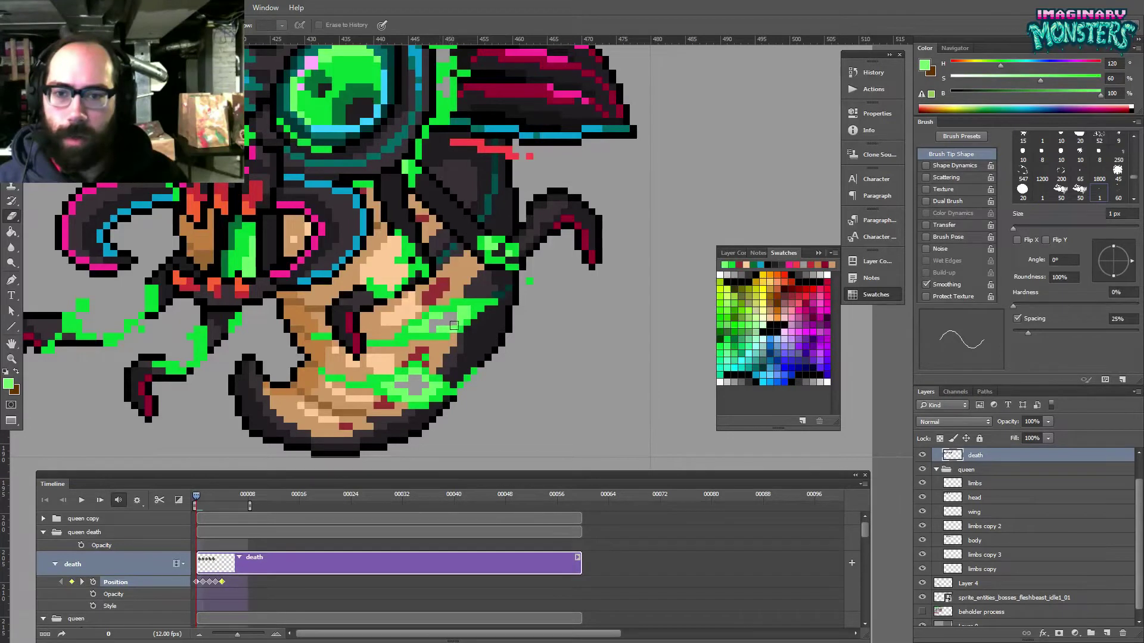
pyautogui.press('b')
pyautogui.keyDown('alt'); pyautogui.click(462, 315); pyautogui.keyUp('alt')
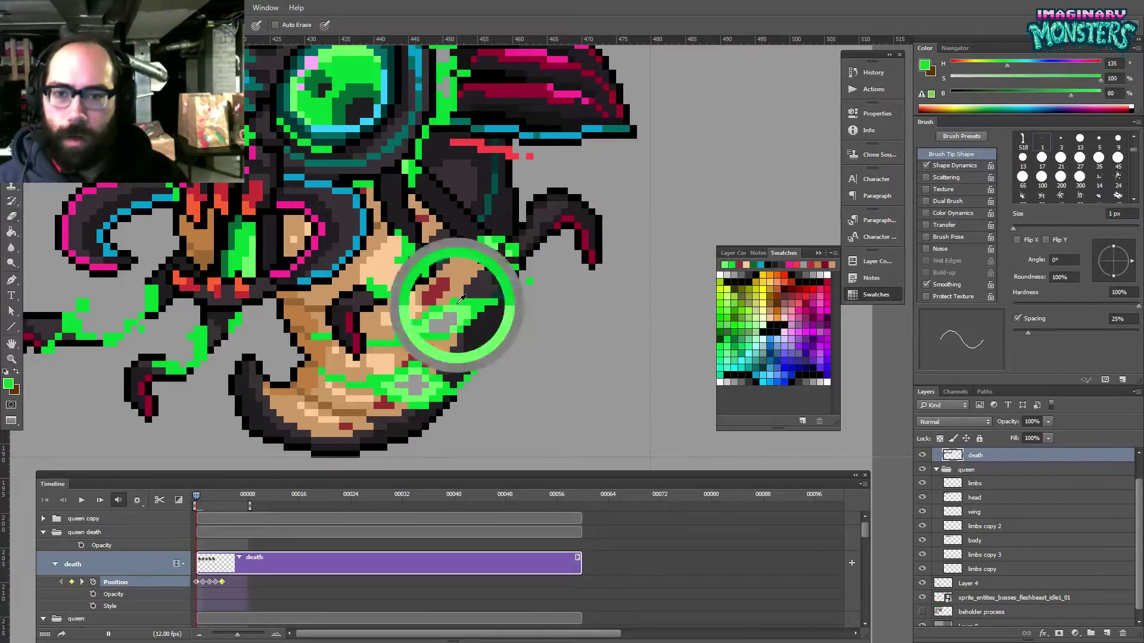
pyautogui.moveTo(429, 304); pyautogui.dragTo(449, 308)
# - Eat away the base of the fifth queen's wing, erasing holes and ringing them with bright green
pyautogui.press('z')
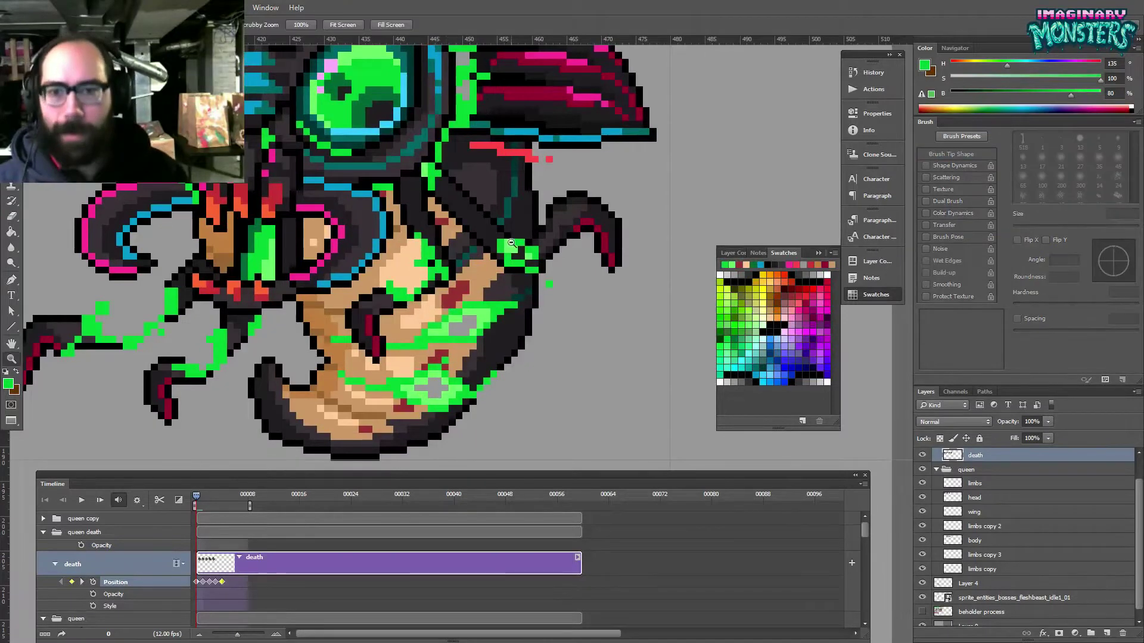
pyautogui.moveTo(508, 248); pyautogui.dragTo(396, 256)
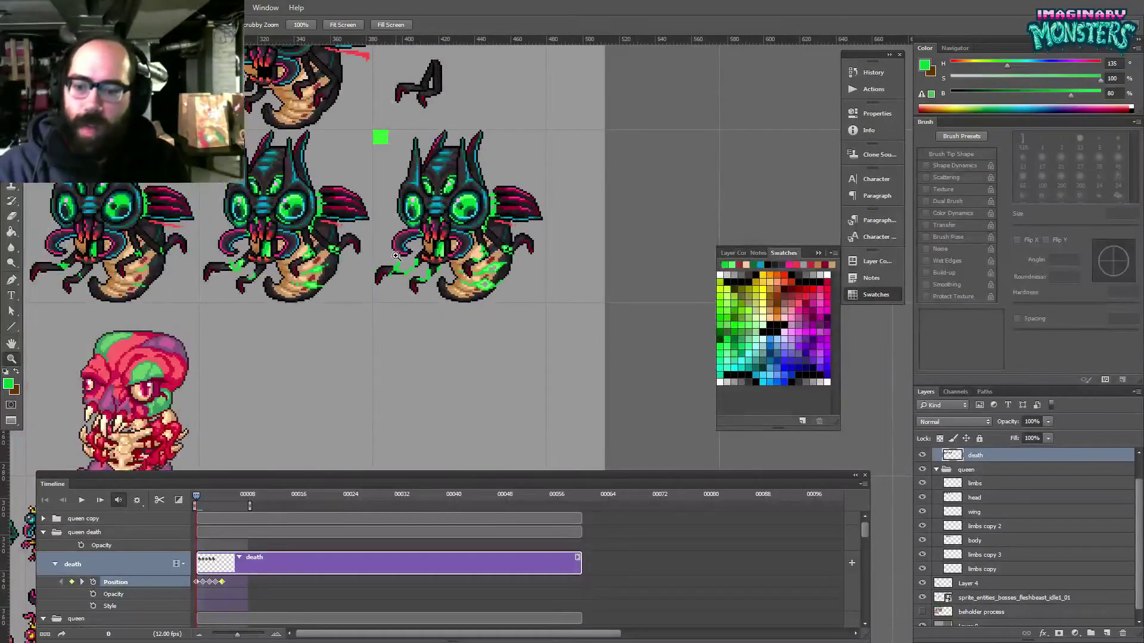
pyautogui.moveTo(396, 256)
pyautogui.mouseDown()
pyautogui.moveTo(563, 237)
pyautogui.moveTo(429, 233)
pyautogui.moveTo(441, 246)
pyautogui.mouseUp()
pyautogui.click(429, 235)
pyautogui.press('e')
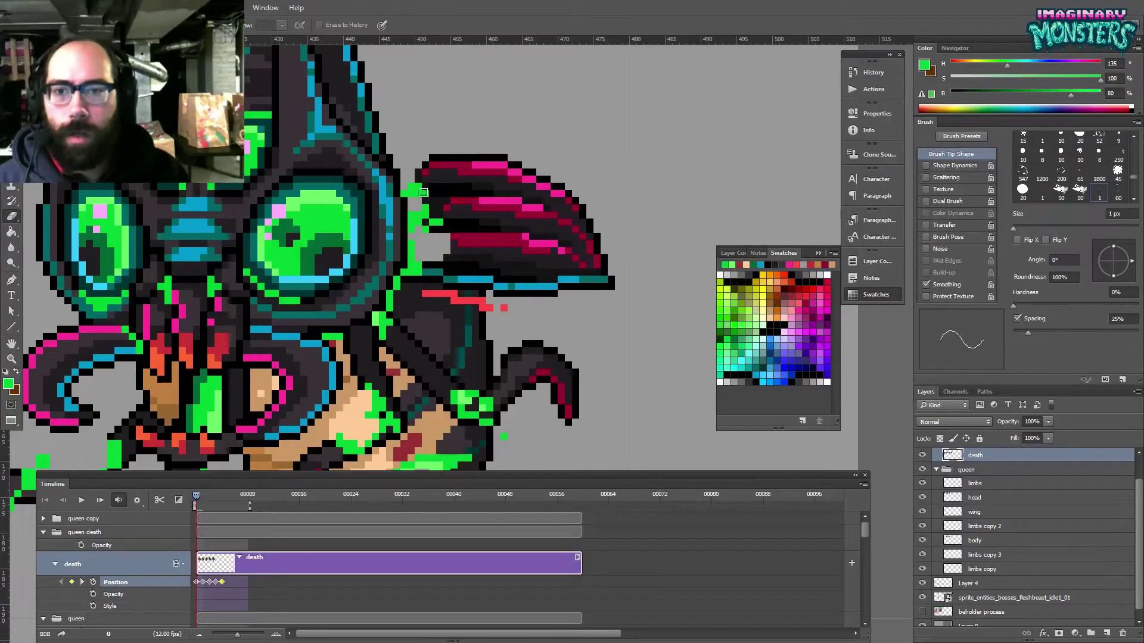
pyautogui.press('b')
pyautogui.moveTo(437, 170); pyautogui.dragTo(422, 176)
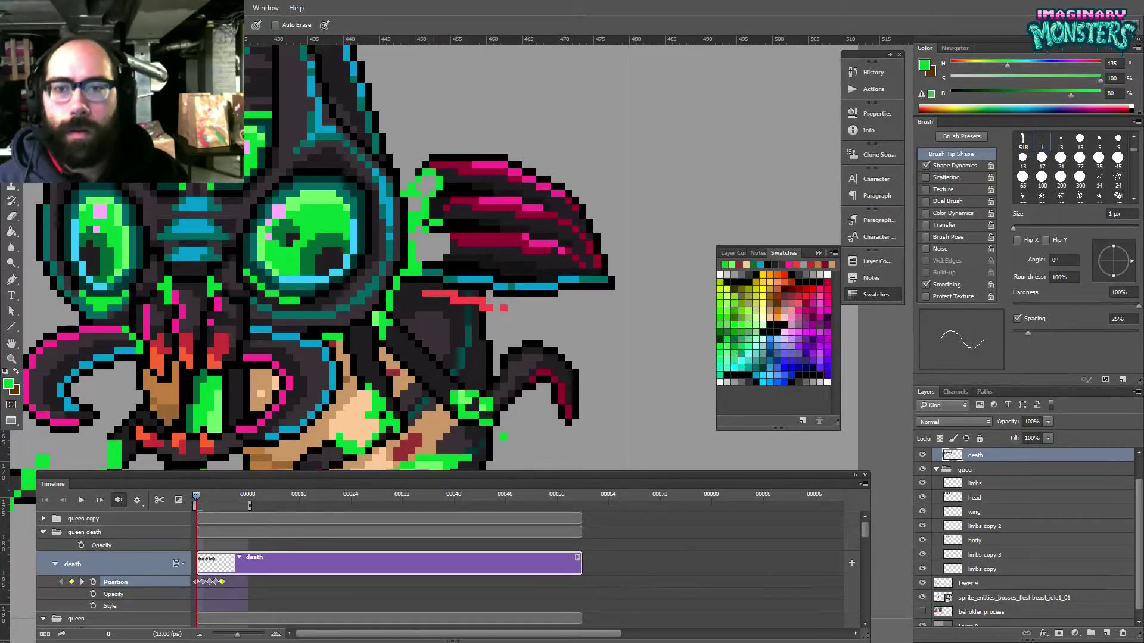
pyautogui.moveTo(454, 235)
pyautogui.mouseDown()
pyautogui.moveTo(431, 267)
pyautogui.moveTo(455, 262)
pyautogui.mouseUp()
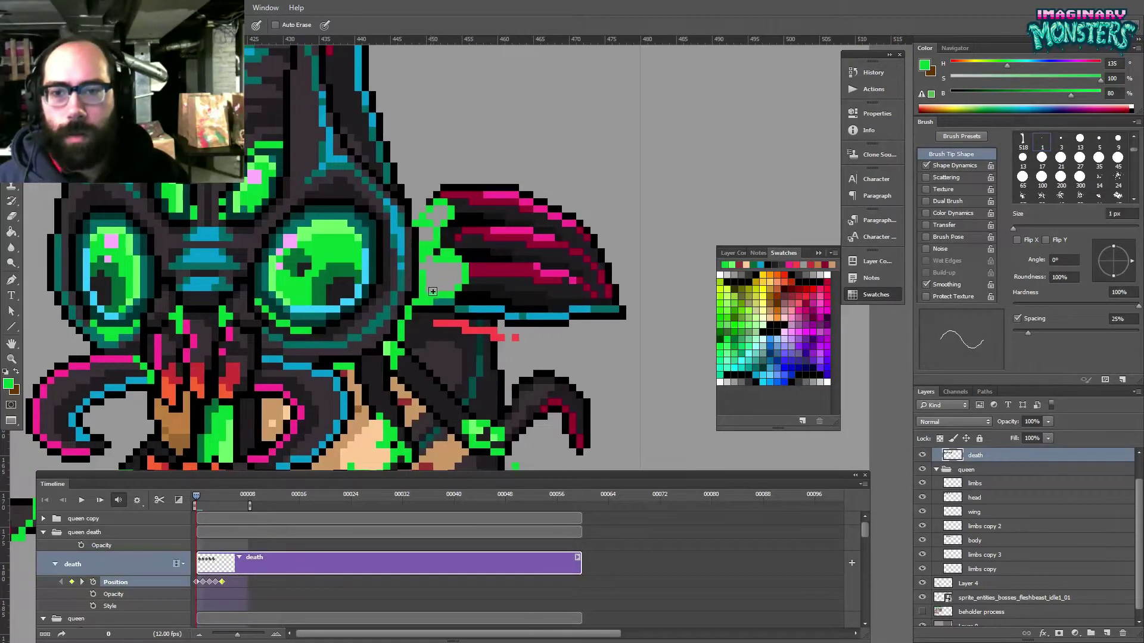
pyautogui.moveTo(457, 284)
pyautogui.mouseDown()
pyautogui.moveTo(472, 241)
pyautogui.moveTo(435, 216)
pyautogui.mouseUp()
# - Erase the loose end of the red mark below the wing and shorten it to a small streak using the surrounding body colours
pyautogui.press('e')
pyautogui.moveTo(493, 270); pyautogui.dragTo(473, 271)
pyautogui.press('b')
pyautogui.keyDown('alt'); pyautogui.click(474, 256); pyautogui.keyUp('alt')
pyautogui.keyDown('alt'); pyautogui.click(467, 279); pyautogui.keyUp('alt')
pyautogui.click(466, 263)
pyautogui.keyDown('alt'); pyautogui.click(455, 273); pyautogui.keyUp('alt')
pyautogui.click(458, 263)
pyautogui.keyDown('alt'); pyautogui.click(450, 271); pyautogui.keyUp('alt')
pyautogui.click(451, 262)
pyautogui.keyDown('alt'); pyautogui.click(446, 254); pyautogui.keyUp('alt')
pyautogui.keyDown('alt'); pyautogui.click(448, 251); pyautogui.keyUp('alt')
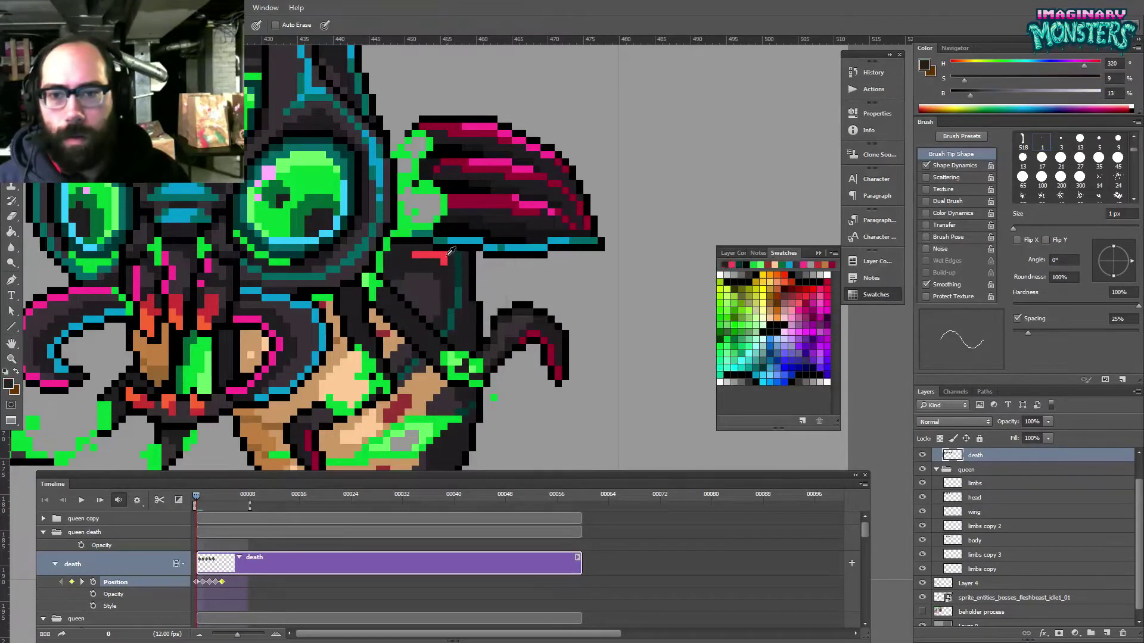
pyautogui.keyDown('alt'); pyautogui.click(445, 262); pyautogui.keyUp('alt')
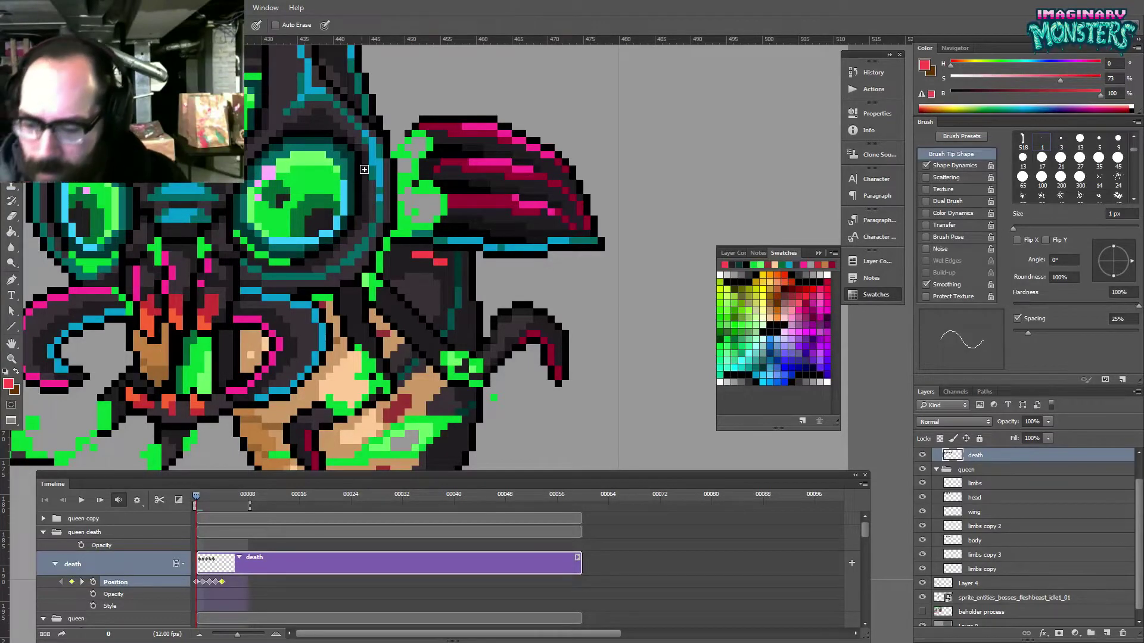
# - Scrub through the death animation and compare the fifth queen's wing and abdomen wounds with the previous frame
pyautogui.moveTo(364, 169)
pyautogui.mouseDown()
pyautogui.moveTo(499, 284)
pyautogui.moveTo(444, 272)
pyautogui.moveTo(415, 293)
pyautogui.moveTo(473, 291)
pyautogui.moveTo(414, 278)
pyautogui.mouseUp()
pyautogui.press('z')
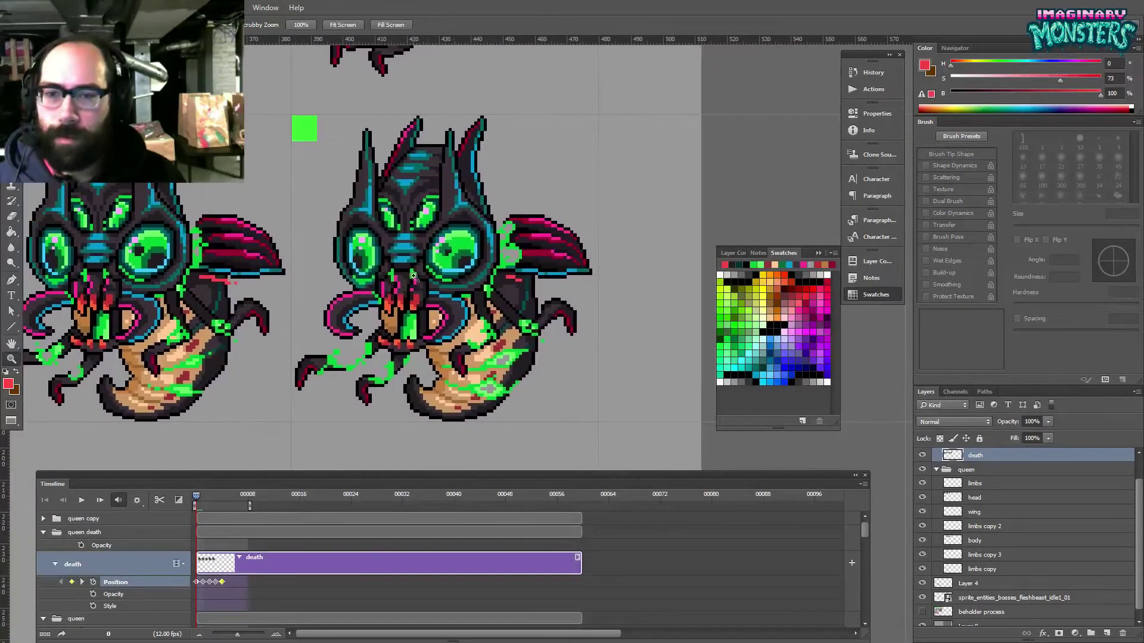
pyautogui.moveTo(381, 317); pyautogui.dragTo(426, 297)
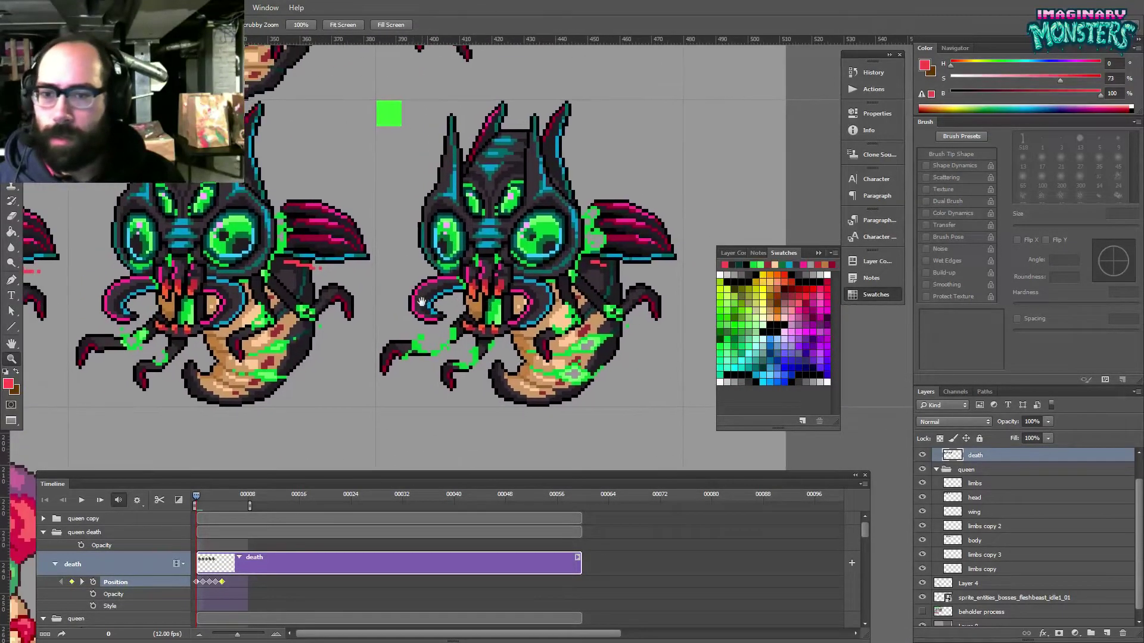
pyautogui.moveTo(195, 497); pyautogui.dragTo(184, 494)
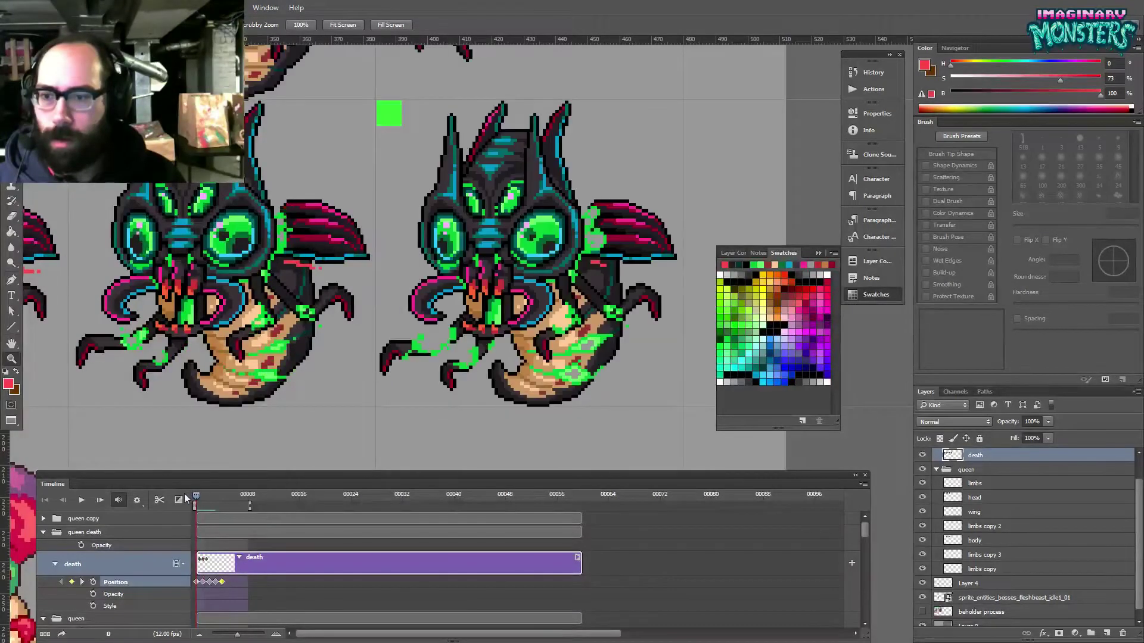
pyautogui.moveTo(222, 417); pyautogui.dragTo(200, 400)
pyautogui.moveTo(199, 500); pyautogui.dragTo(196, 498)
pyautogui.moveTo(183, 440); pyautogui.dragTo(353, 439)
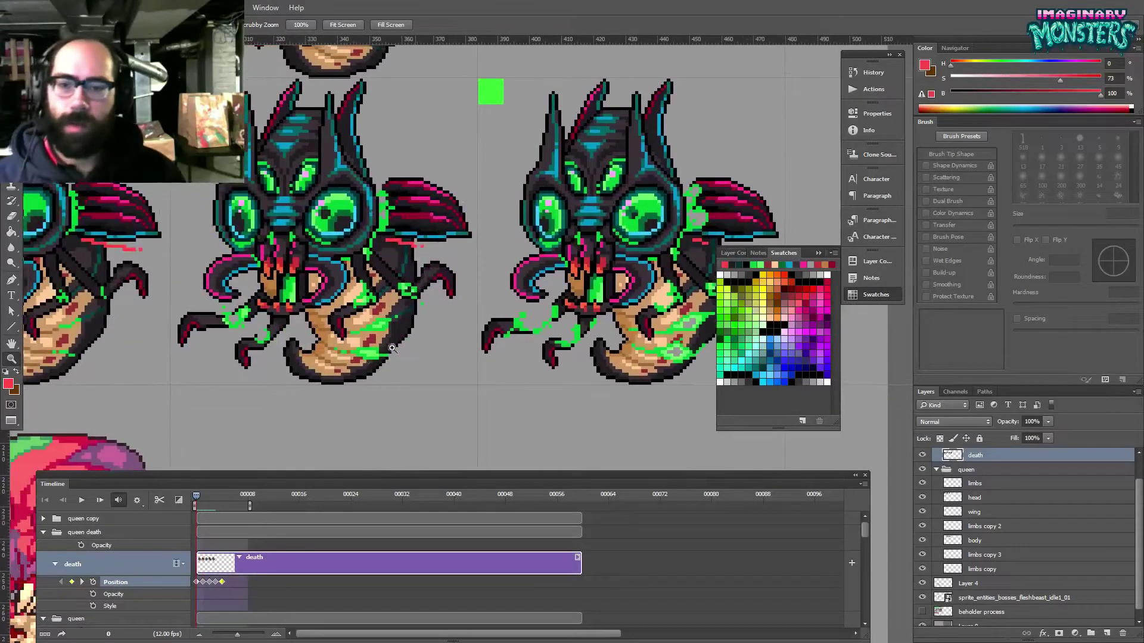
pyautogui.moveTo(198, 496); pyautogui.dragTo(189, 497)
# - Cut the lower left foreleg's claw free, shift it slightly down and left, and repaint its broken end in green
pyautogui.moveTo(462, 359)
pyautogui.mouseDown()
pyautogui.moveTo(398, 370)
pyautogui.moveTo(529, 378)
pyautogui.moveTo(461, 354)
pyautogui.moveTo(405, 366)
pyautogui.moveTo(411, 351)
pyautogui.mouseUp()
pyautogui.press('l')
pyautogui.moveTo(387, 411); pyautogui.dragTo(349, 410)
pyautogui.press('v')
pyautogui.moveTo(411, 356); pyautogui.dragTo(399, 366)
pyautogui.press('b')
pyautogui.keyDown('alt'); pyautogui.click(400, 364); pyautogui.keyUp('alt')
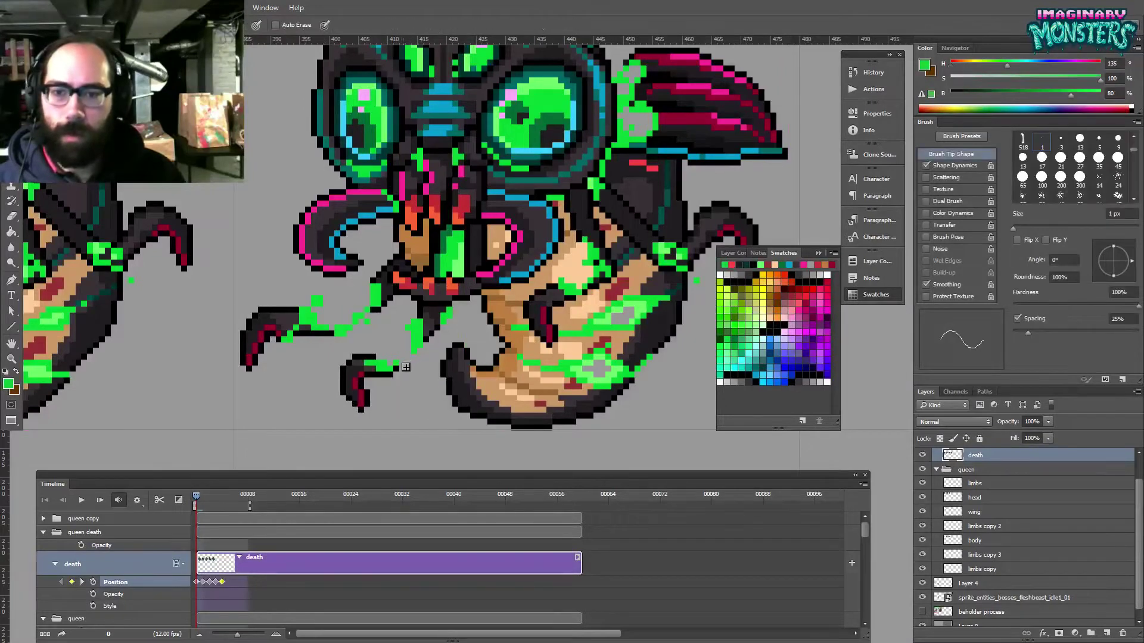
pyautogui.moveTo(406, 387); pyautogui.dragTo(397, 384)
# - Cut the right foreleg's claw free at its wound and move it slightly outward from the stump
pyautogui.moveTo(199, 496); pyautogui.dragTo(197, 495)
pyautogui.moveTo(295, 337)
pyautogui.mouseDown()
pyautogui.moveTo(236, 363)
pyautogui.moveTo(340, 370)
pyautogui.moveTo(361, 393)
pyautogui.mouseUp()
pyautogui.moveTo(361, 393); pyautogui.dragTo(391, 396)
pyautogui.moveTo(197, 498); pyautogui.dragTo(171, 504)
pyautogui.moveTo(427, 347); pyautogui.dragTo(243, 347)
pyautogui.moveTo(500, 283)
pyautogui.mouseDown()
pyautogui.moveTo(539, 289)
pyautogui.moveTo(483, 303)
pyautogui.mouseUp()
pyautogui.press('l')
pyautogui.moveTo(547, 280)
pyautogui.mouseDown()
pyautogui.moveTo(506, 260)
pyautogui.moveTo(473, 271)
pyautogui.moveTo(458, 318)
pyautogui.mouseUp()
pyautogui.press('v')
pyautogui.moveTo(538, 353)
pyautogui.mouseDown()
pyautogui.moveTo(556, 320)
pyautogui.moveTo(540, 304)
pyautogui.mouseUp()
pyautogui.hotkey('ctrl', 'd')
# - Paint a bright green strand linking the right foreleg stump to its severed claw and restore black outline pixels
pyautogui.press('b')
pyautogui.keyDown('alt'); pyautogui.click(465, 302); pyautogui.keyUp('alt')
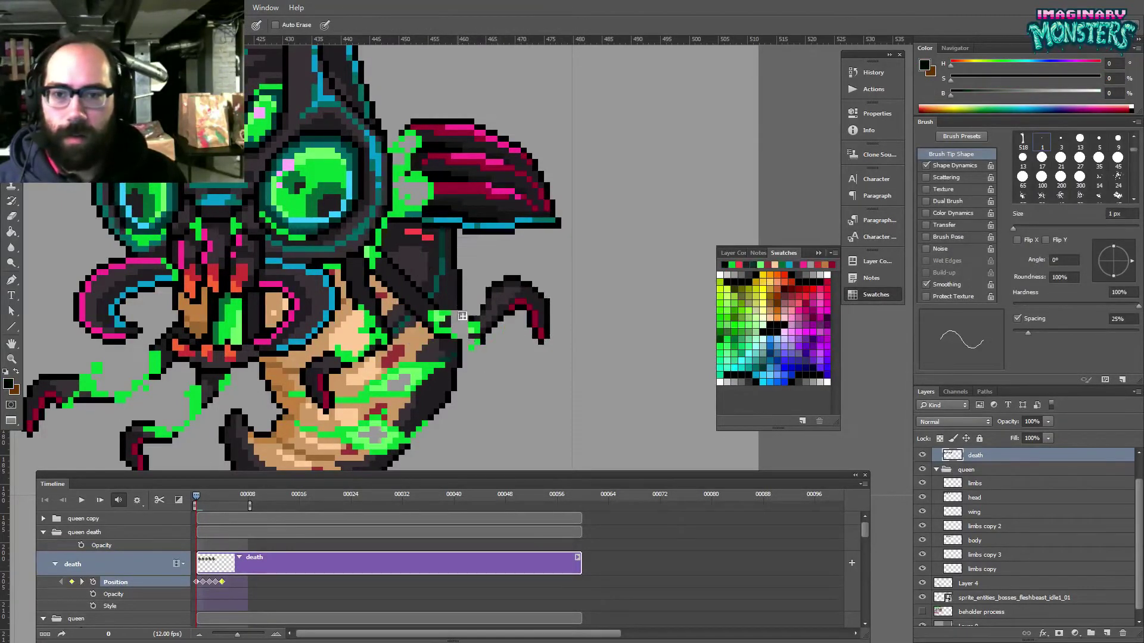
pyautogui.keyDown('alt'); pyautogui.click(457, 326); pyautogui.keyUp('alt')
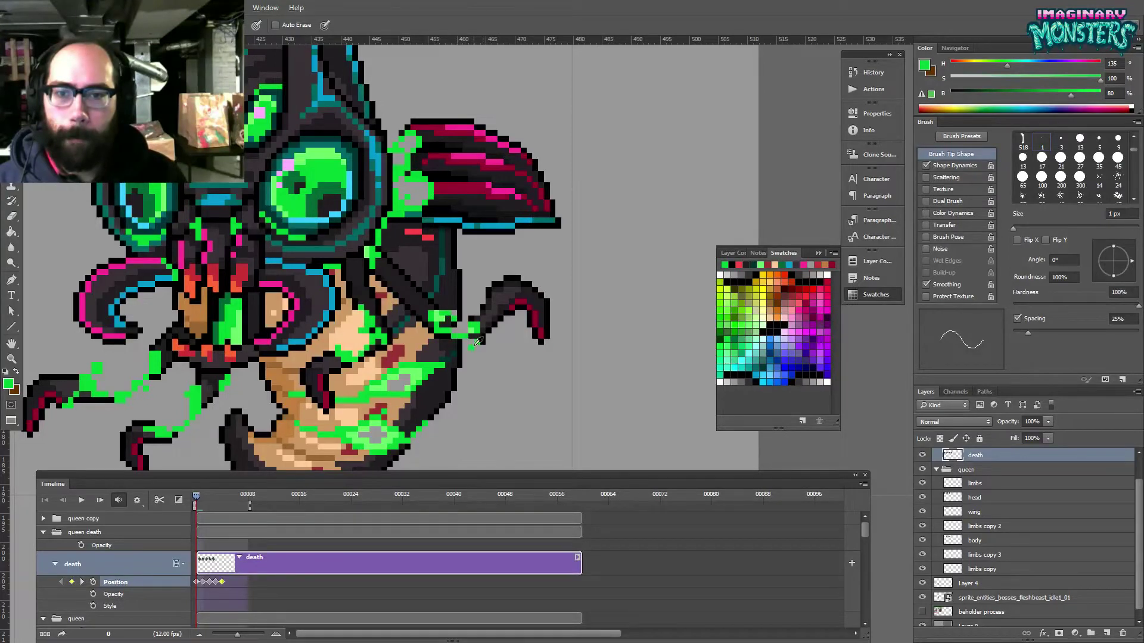
pyautogui.keyDown('alt'); pyautogui.click(460, 328); pyautogui.keyUp('alt')
pyautogui.click(459, 333)
pyautogui.moveTo(455, 290); pyautogui.dragTo(495, 264)
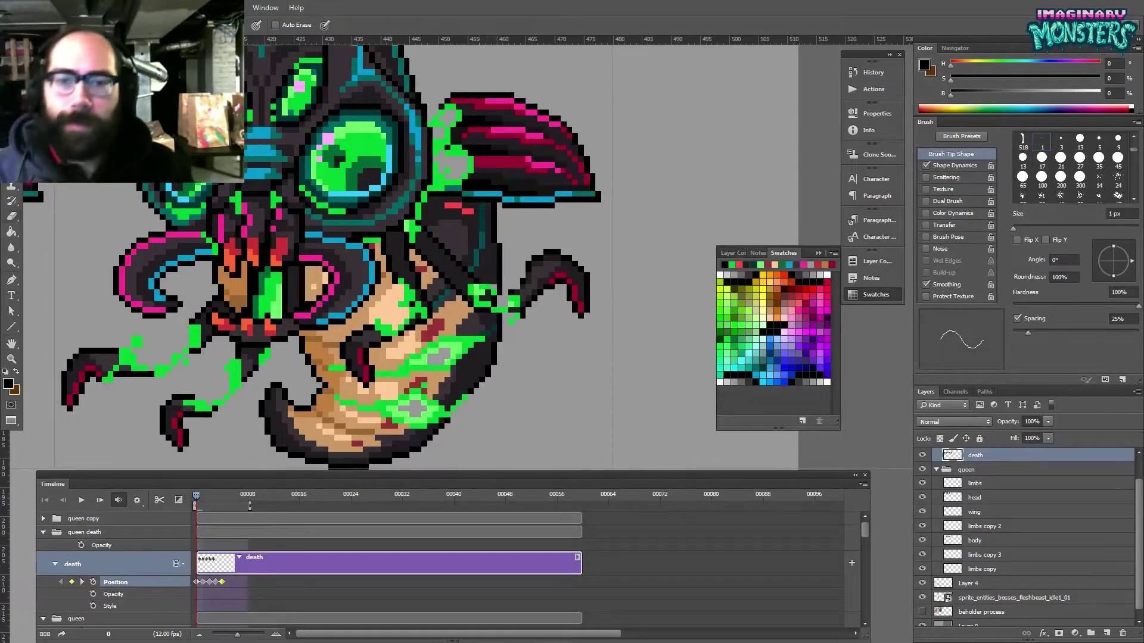
# - Clean up the right claw's broken end and add more bright green splatter around it
pyautogui.press('e')
pyautogui.moveTo(521, 340); pyautogui.dragTo(528, 340)
pyautogui.press('b')
pyautogui.keyDown('alt'); pyautogui.click(524, 307); pyautogui.keyUp('alt')
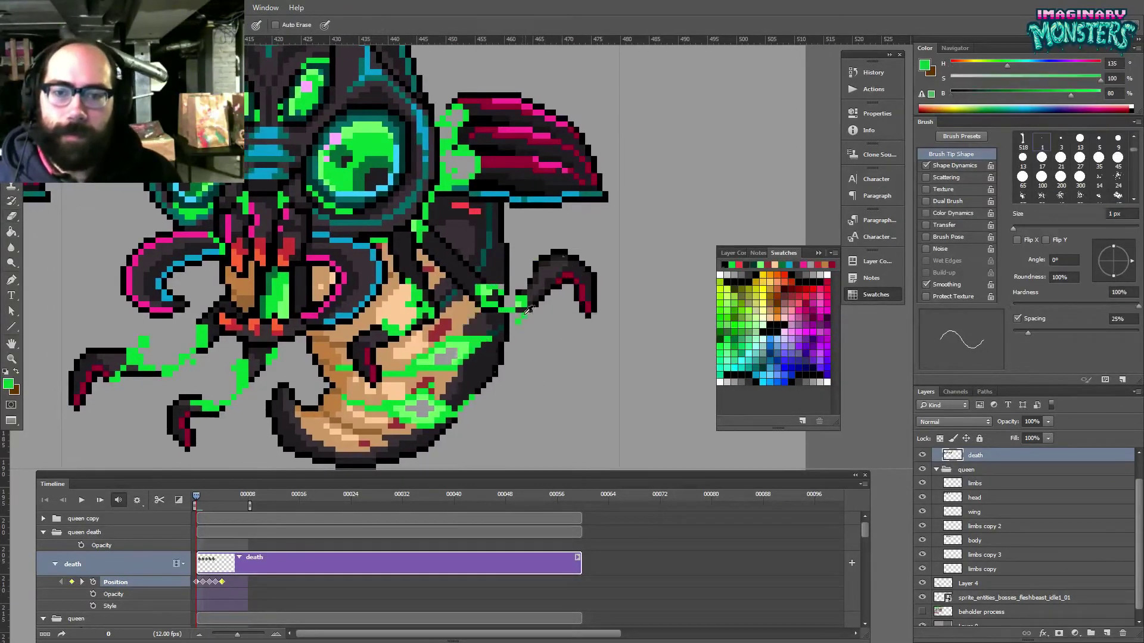
pyautogui.moveTo(492, 244); pyautogui.dragTo(533, 238)
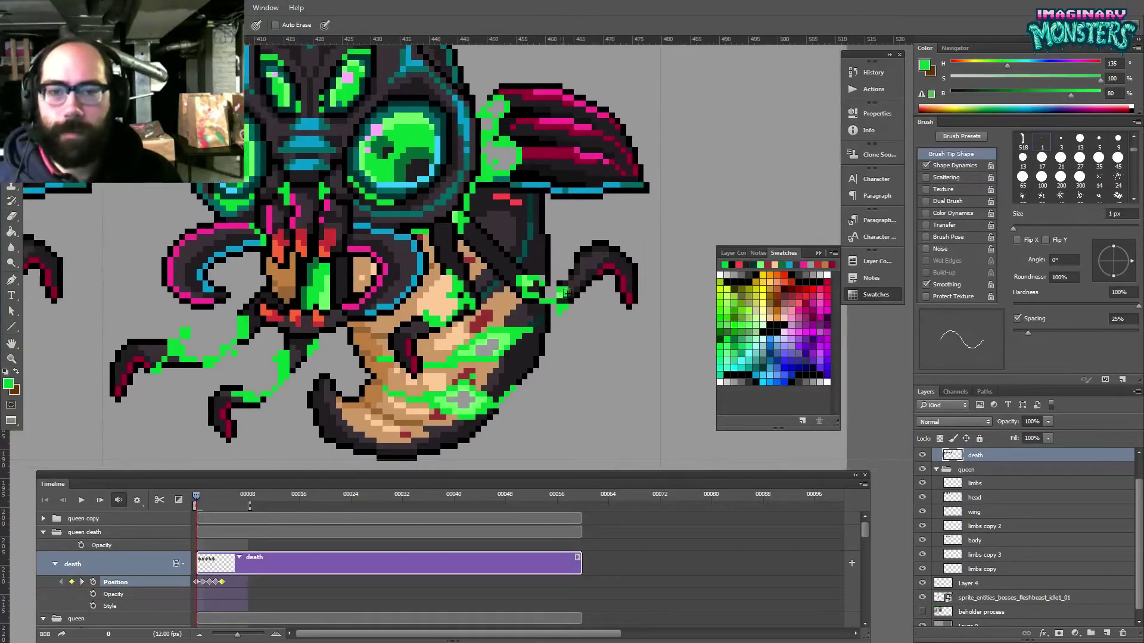
# - Scrub through the death animation to review the fifth queen's severed claws against the earlier frames
pyautogui.moveTo(396, 307); pyautogui.dragTo(449, 299)
pyautogui.moveTo(415, 341); pyautogui.dragTo(715, 327)
pyautogui.moveTo(297, 351); pyautogui.dragTo(456, 334)
pyautogui.press('z')
pyautogui.moveTo(196, 500)
pyautogui.mouseDown()
pyautogui.moveTo(223, 494)
pyautogui.moveTo(181, 503)
pyautogui.mouseUp()
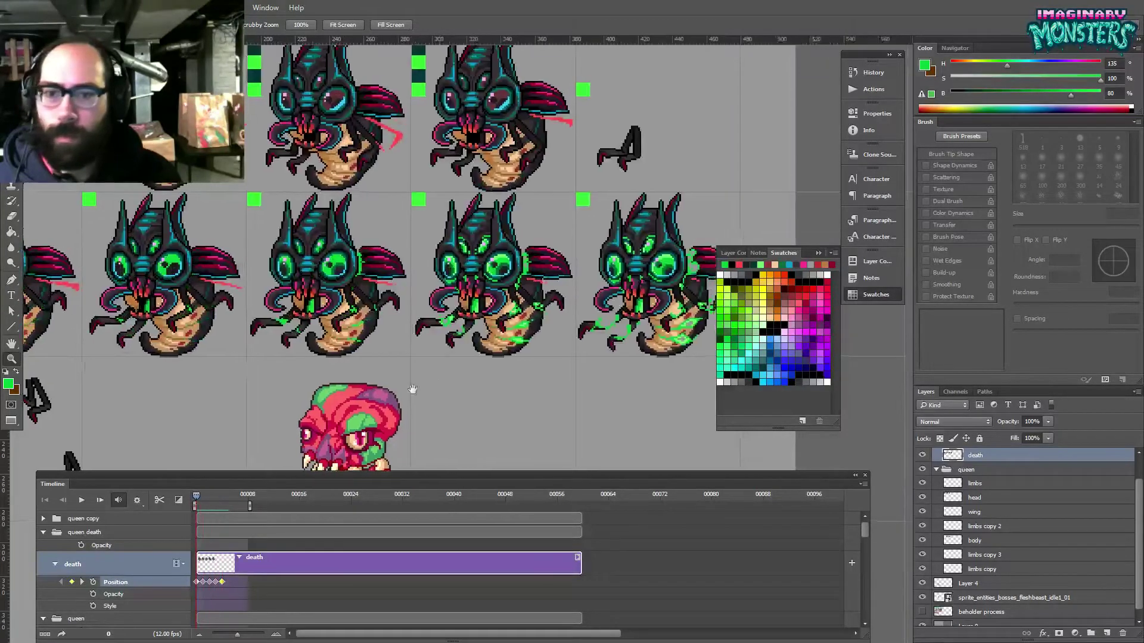
pyautogui.moveTo(427, 387); pyautogui.dragTo(361, 396)
pyautogui.press('b')
pyautogui.moveTo(196, 494); pyautogui.dragTo(208, 498)
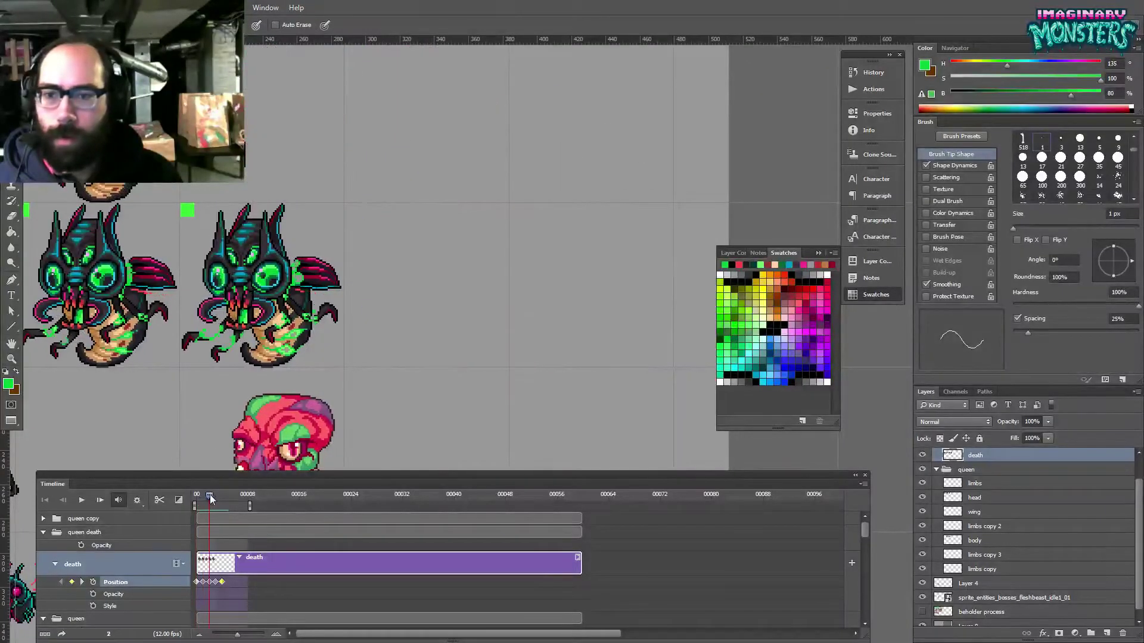
# - Paint bright green over part of the tan patch inside the curl of the queen's right mandible
pyautogui.press('z')
pyautogui.moveTo(280, 333)
pyautogui.mouseDown()
pyautogui.moveTo(293, 329)
pyautogui.moveTo(282, 319)
pyautogui.moveTo(409, 330)
pyautogui.mouseUp()
pyautogui.press('b')
pyautogui.keyDown('alt'); pyautogui.click(277, 259); pyautogui.keyUp('alt')
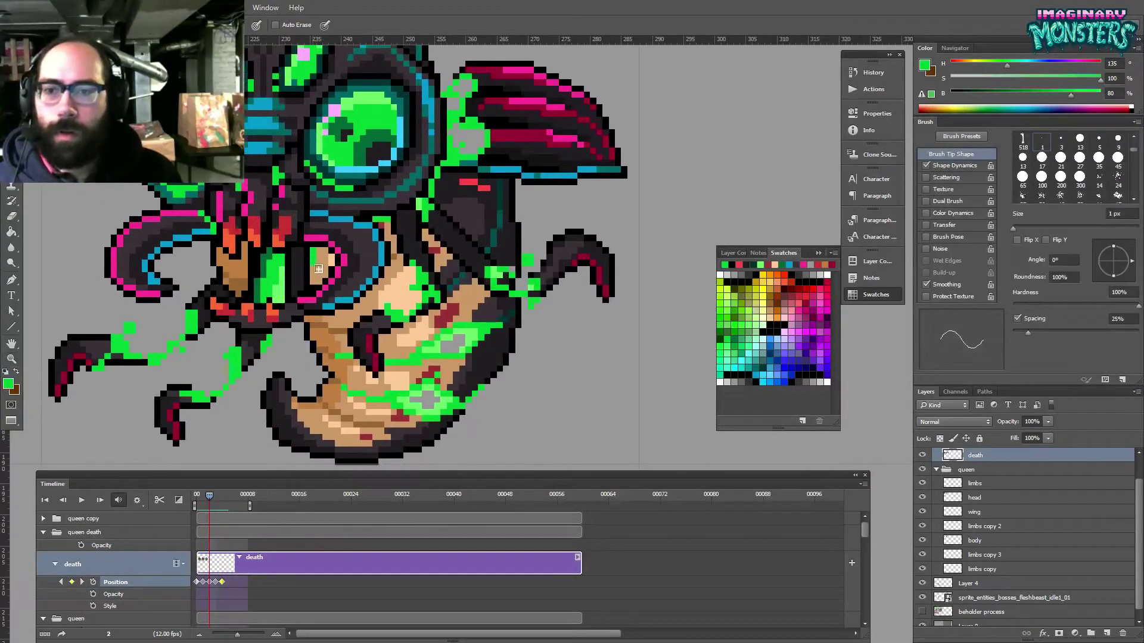
pyautogui.keyDown('alt'); pyautogui.click(329, 266); pyautogui.keyUp('alt')
pyautogui.moveTo(319, 270); pyautogui.dragTo(369, 288)
pyautogui.keyDown('alt'); pyautogui.click(367, 266); pyautogui.keyUp('alt')
pyautogui.click(369, 265)
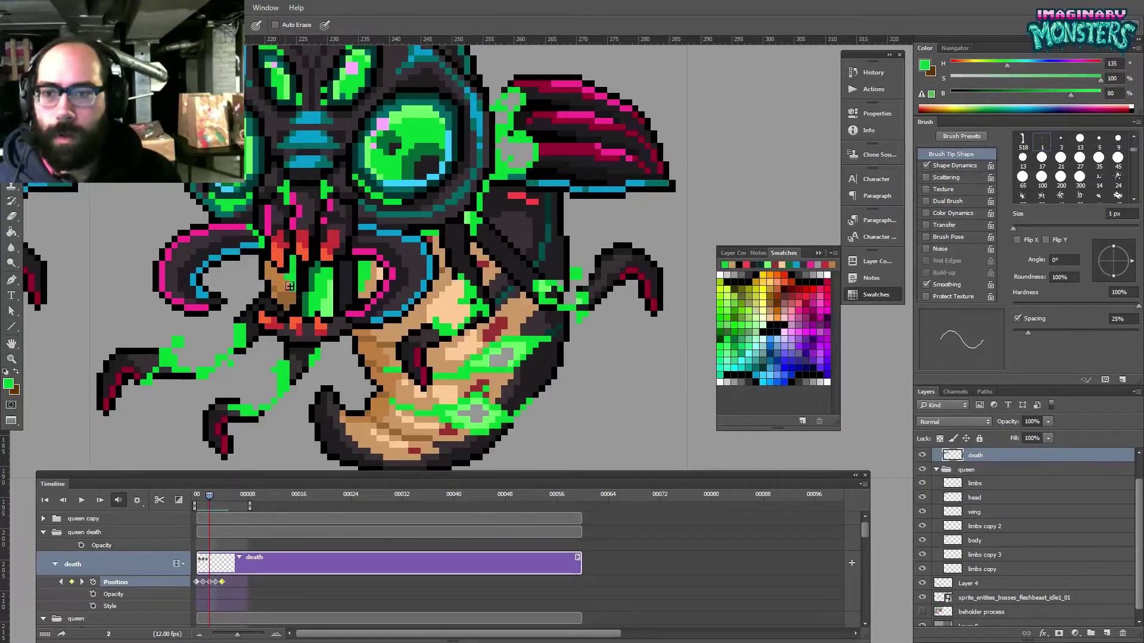
# - Add green drips over the tan patch on the left side of the mouth and darken its outer edge with black
pyautogui.moveTo(323, 290); pyautogui.dragTo(358, 298)
pyautogui.keyDown('alt'); pyautogui.click(302, 271); pyautogui.keyUp('alt')
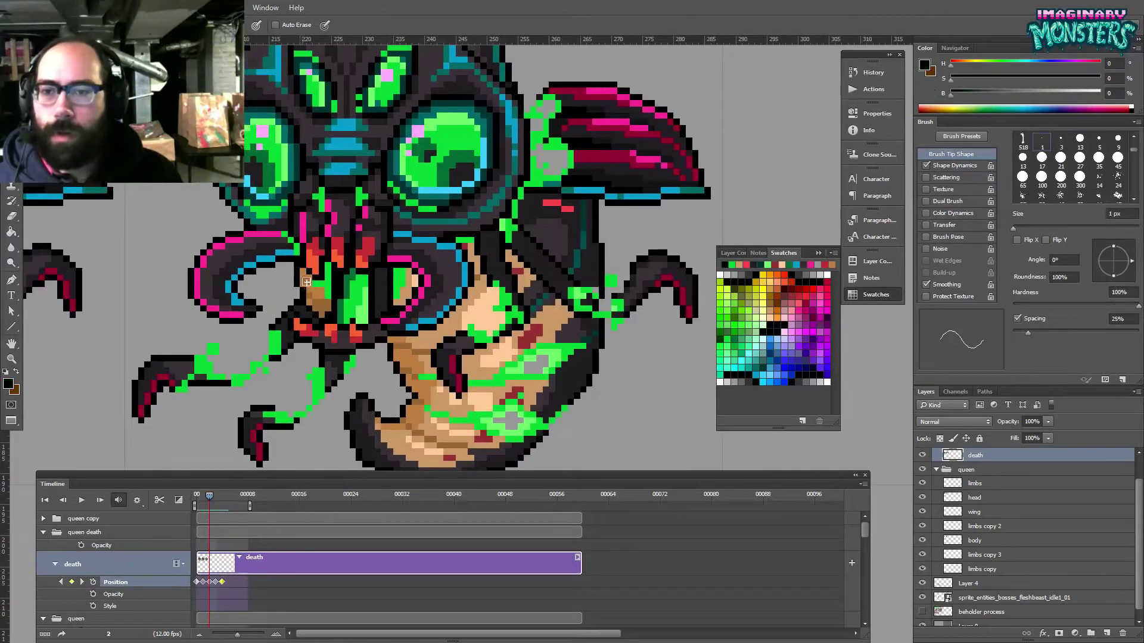
pyautogui.press('e')
pyautogui.press('b')
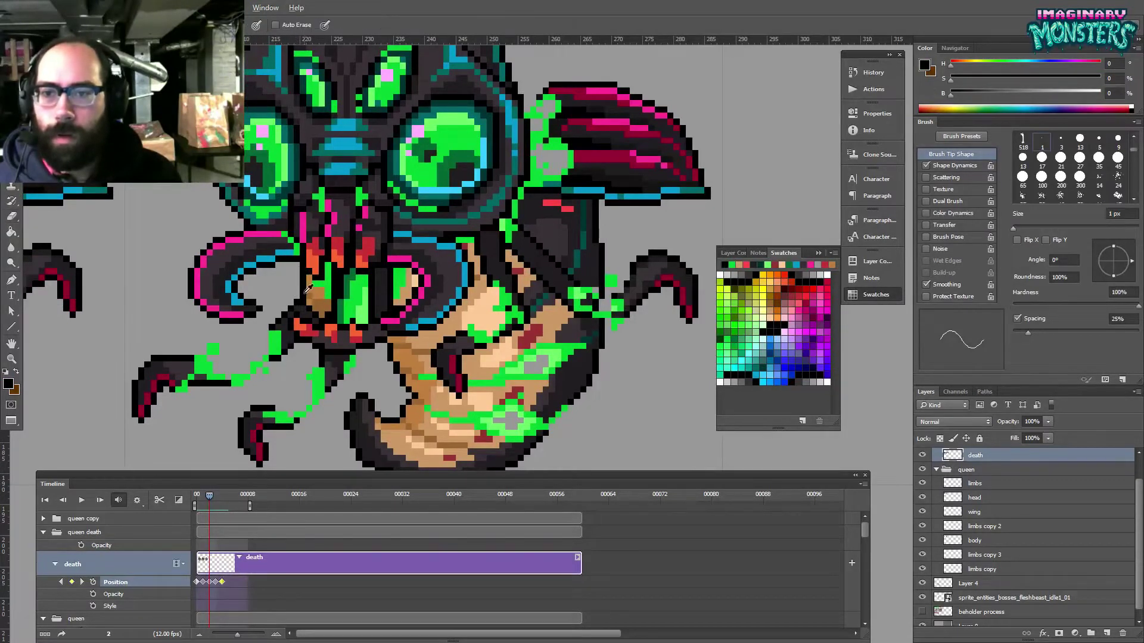
pyautogui.press('e')
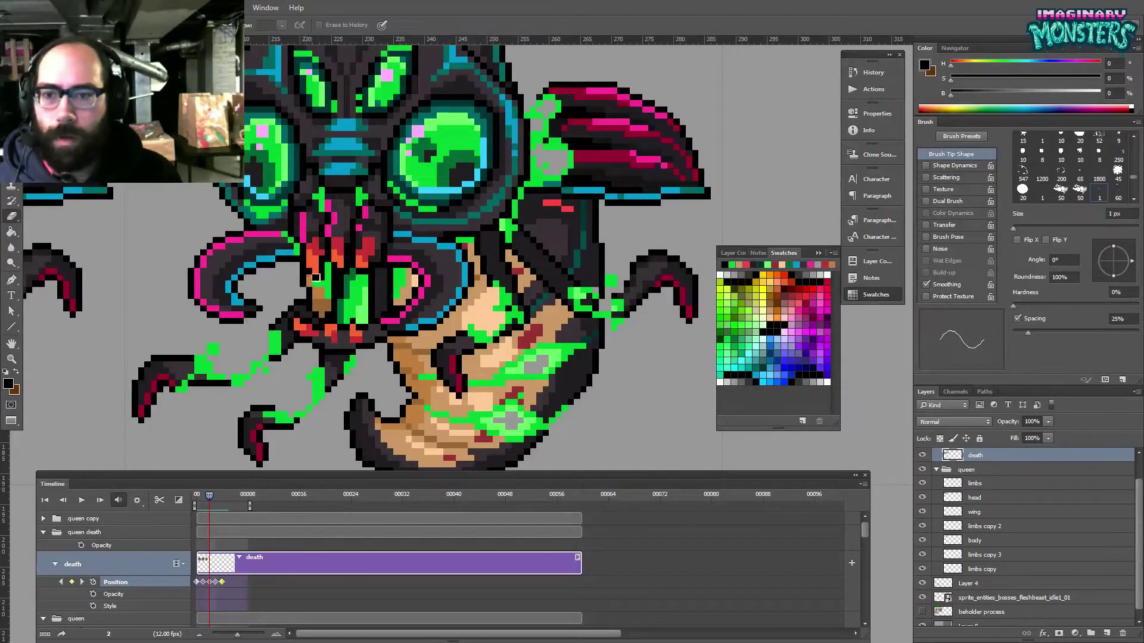
pyautogui.moveTo(332, 288); pyautogui.dragTo(338, 291)
pyautogui.press('b')
pyautogui.keyDown('alt'); pyautogui.click(336, 292); pyautogui.keyUp('alt')
# - Shade the green ooze inside the fifth queen's mouth with sampled greens and erase a small gap at its lower edge
pyautogui.moveTo(410, 251)
pyautogui.mouseDown()
pyautogui.moveTo(441, 222)
pyautogui.moveTo(430, 217)
pyautogui.mouseUp()
pyautogui.keyDown('alt'); pyautogui.click(375, 248); pyautogui.keyUp('alt')
pyautogui.keyDown('alt'); pyautogui.click(381, 259); pyautogui.keyUp('alt')
pyautogui.keyDown('alt'); pyautogui.click(388, 263); pyautogui.keyUp('alt')
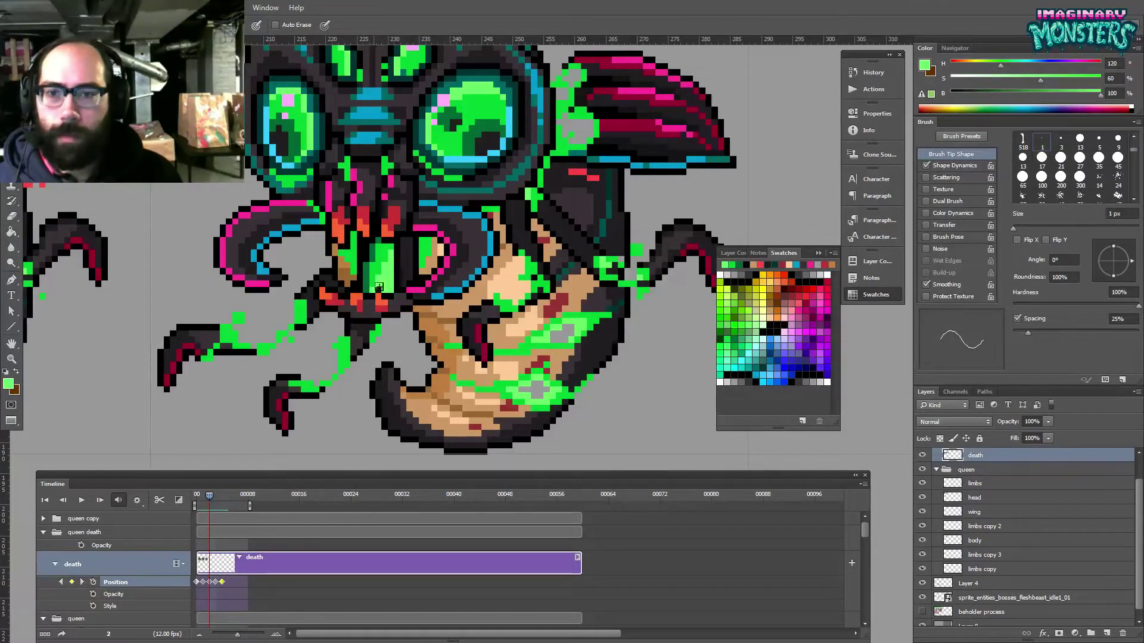
pyautogui.keyDown('alt'); pyautogui.click(378, 275); pyautogui.keyUp('alt')
pyautogui.keyDown('alt'); pyautogui.click(370, 287); pyautogui.keyUp('alt')
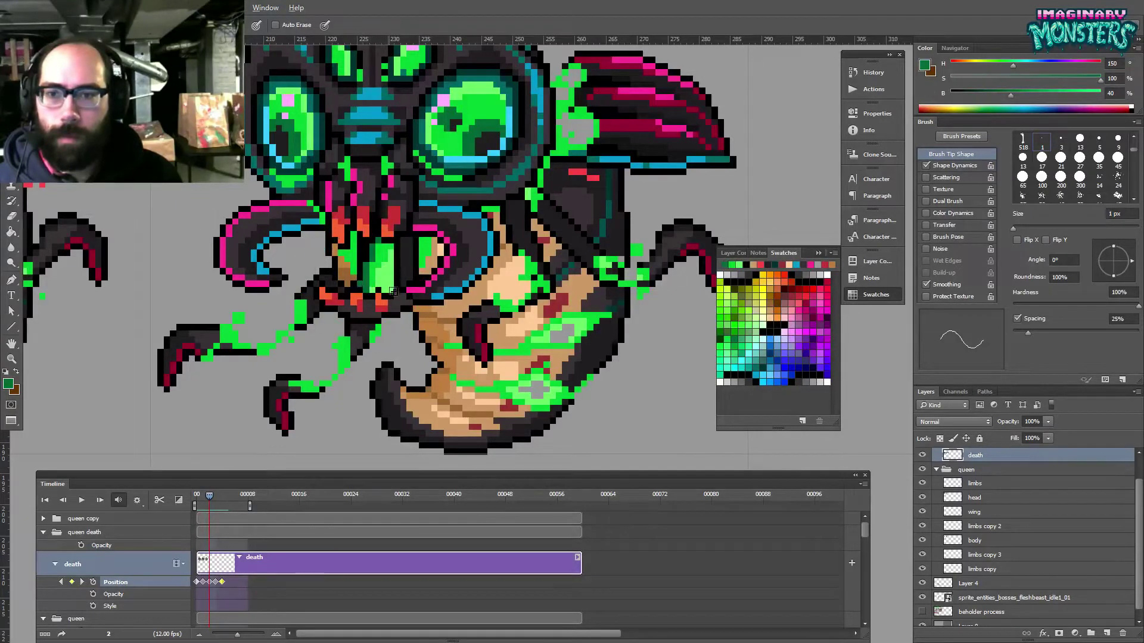
pyautogui.press('e')
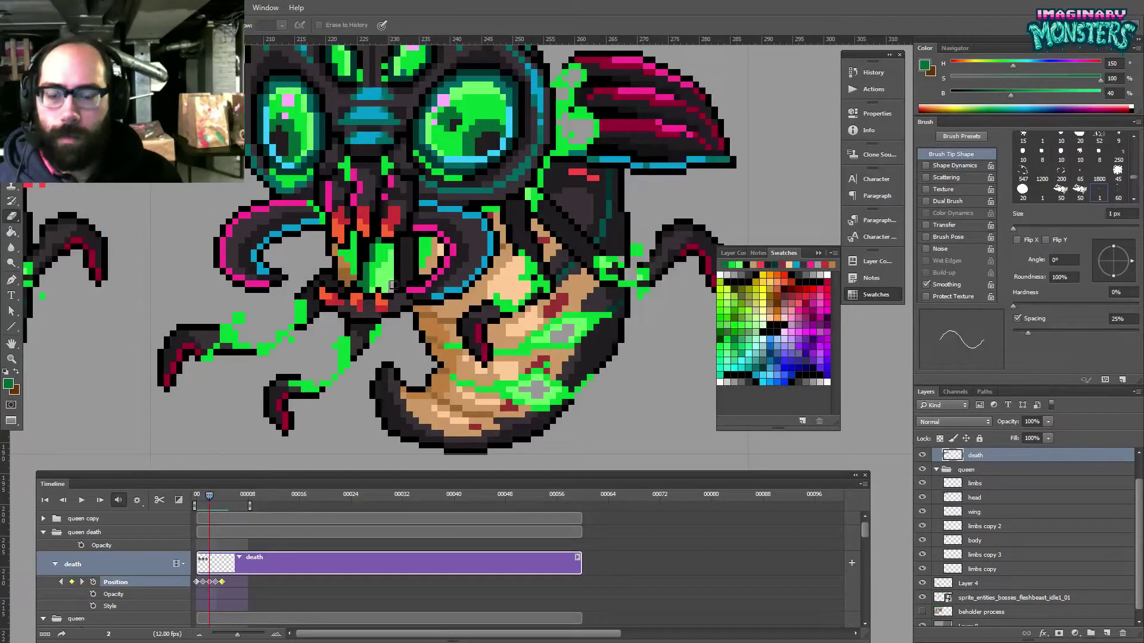
pyautogui.moveTo(396, 270); pyautogui.dragTo(380, 356)
pyautogui.moveTo(481, 215); pyautogui.dragTo(427, 238)
pyautogui.scroll(-3, 426, 237)
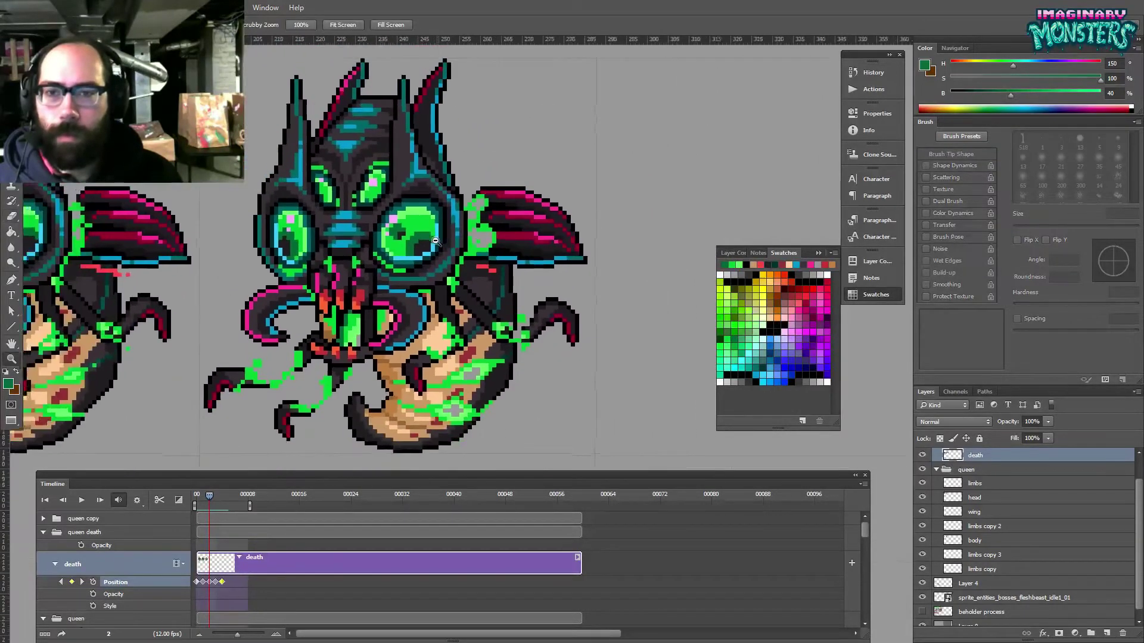
# - Return to the first frame and paint thin bright green cracks on the fifth queen's forehead around the left small eye
pyautogui.keyDown('alt'); pyautogui.click(466, 230); pyautogui.keyUp('alt')
pyautogui.moveTo(467, 231); pyautogui.dragTo(526, 246)
pyautogui.moveTo(210, 494)
pyautogui.mouseDown()
pyautogui.moveTo(241, 504)
pyautogui.moveTo(196, 510)
pyautogui.mouseUp()
pyautogui.moveTo(648, 346); pyautogui.dragTo(397, 362)
pyautogui.press('z')
pyautogui.moveTo(519, 237); pyautogui.dragTo(507, 213)
pyautogui.keyDown('alt'); pyautogui.click(570, 208); pyautogui.keyUp('alt')
pyautogui.click(524, 205)
pyautogui.press('b')
pyautogui.keyDown('alt'); pyautogui.click(423, 268); pyautogui.keyUp('alt')
pyautogui.moveTo(317, 295); pyautogui.dragTo(439, 288)
pyautogui.hscroll(2, 439, 288)
pyautogui.scroll(1, 439, 288)
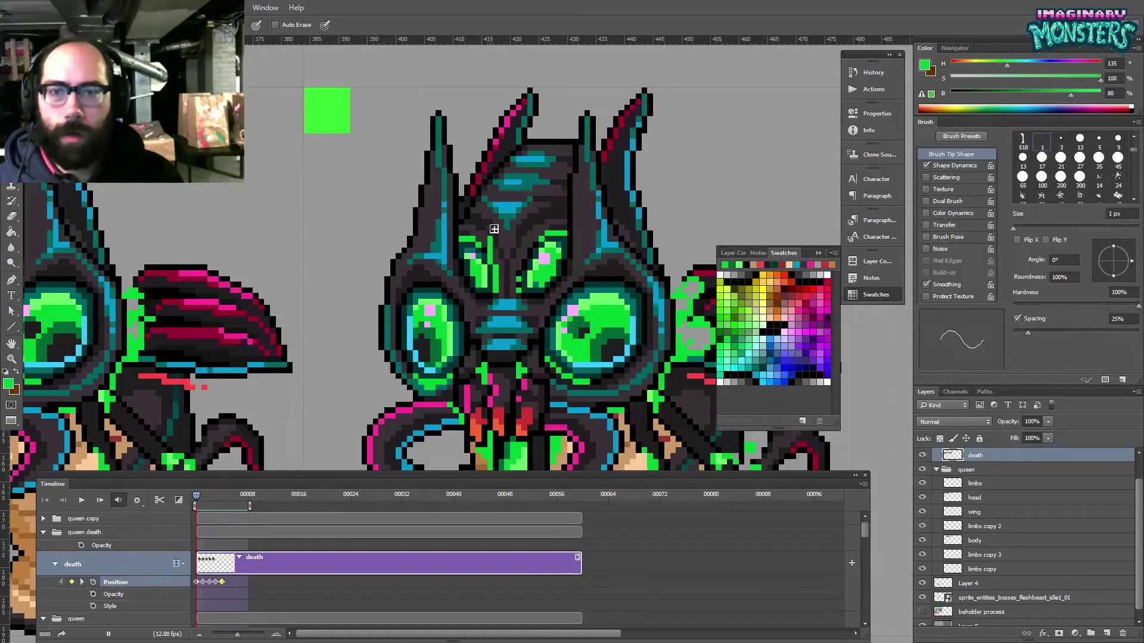
pyautogui.moveTo(466, 215); pyautogui.dragTo(479, 216)
pyautogui.keyDown('alt'); pyautogui.click(475, 214); pyautogui.keyUp('alt')
pyautogui.moveTo(461, 244); pyautogui.dragTo(427, 221)
# - Paint bright green cracks across the fifth queen's right horn and the rear antenna behind it
pyautogui.keyDown('alt'); pyautogui.click(526, 195); pyautogui.keyUp('alt')
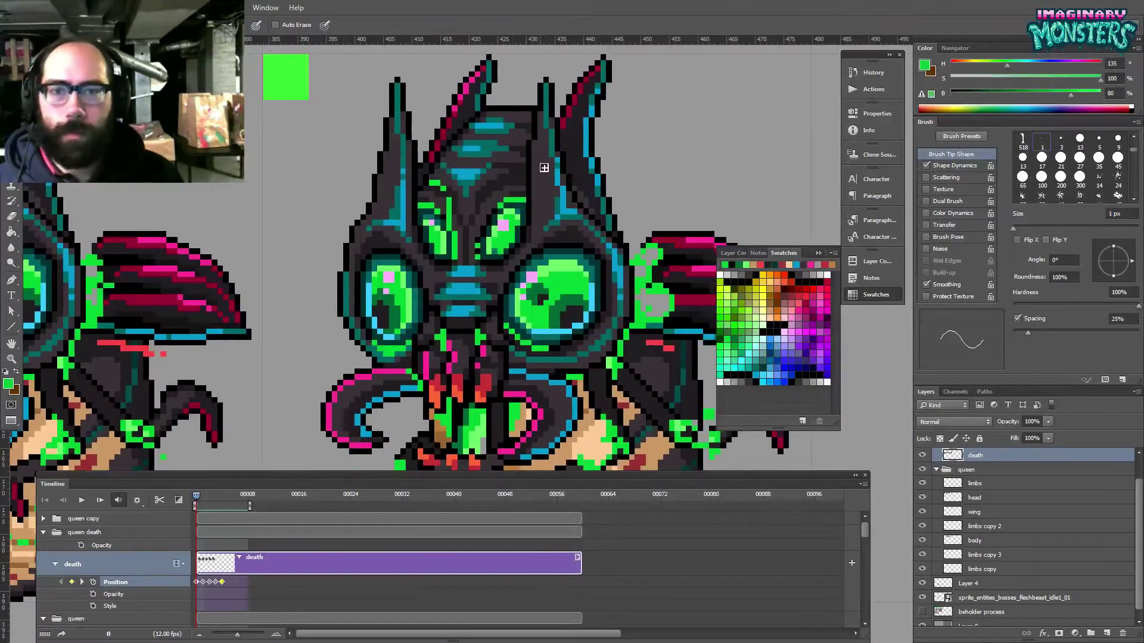
pyautogui.moveTo(558, 169); pyautogui.dragTo(534, 213)
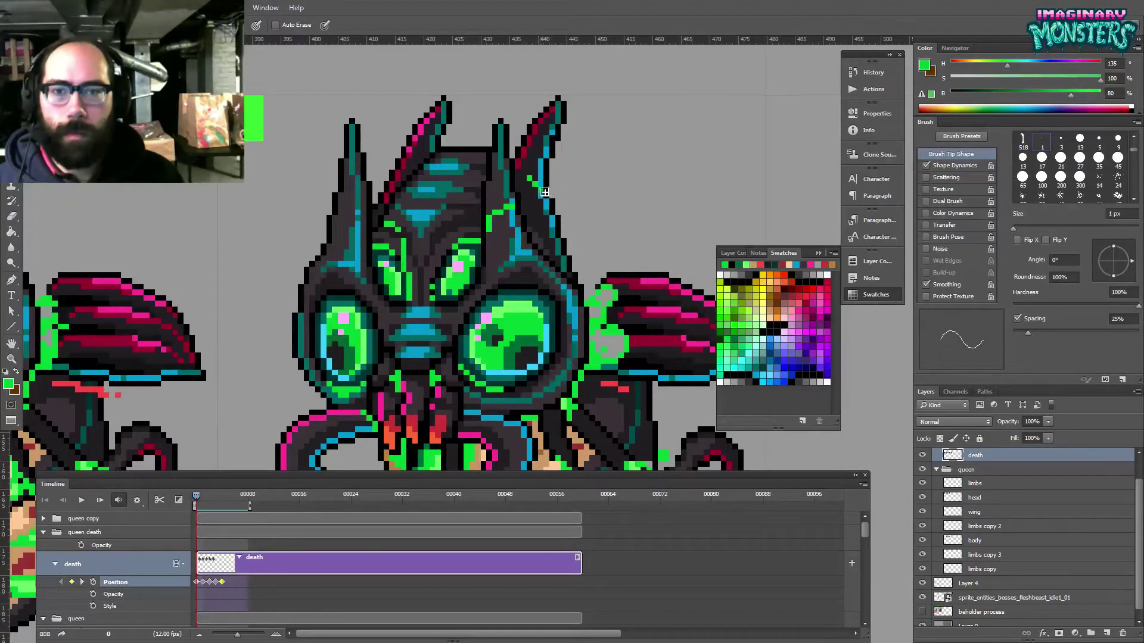
pyautogui.moveTo(562, 184); pyautogui.dragTo(503, 216)
# - Add bright green pixels along the outer rim of the queen's left large eye
pyautogui.moveTo(395, 285)
pyautogui.mouseDown()
pyautogui.moveTo(360, 294)
pyautogui.moveTo(471, 295)
pyautogui.mouseUp()
pyautogui.press('b')
pyautogui.press('z')
pyautogui.click(417, 311)
pyautogui.press('b')
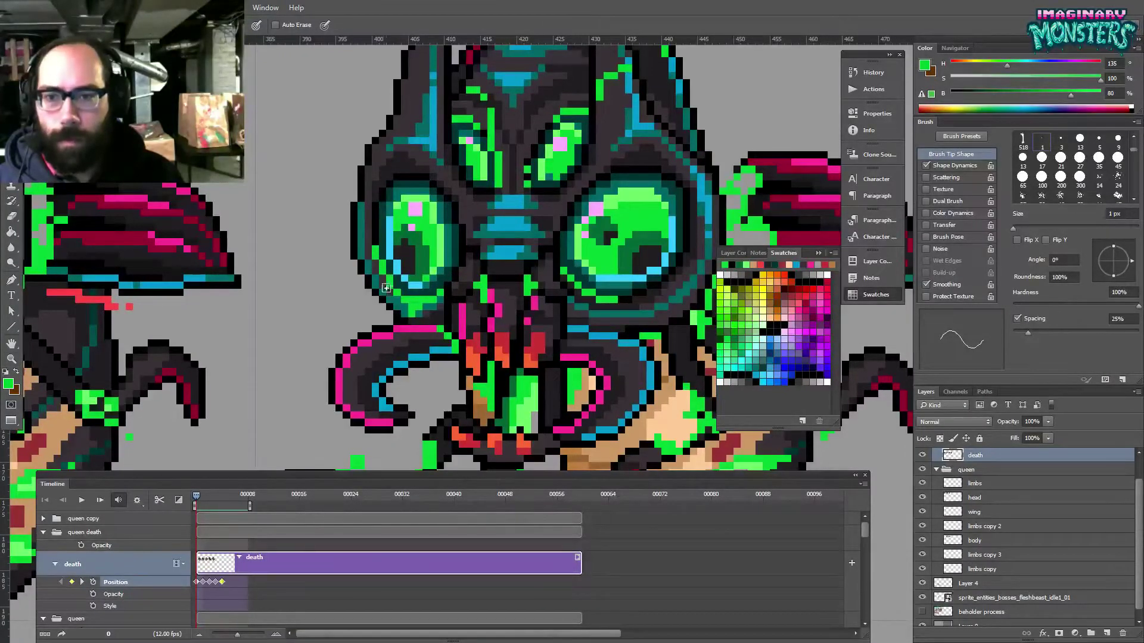
pyautogui.keyDown('alt'); pyautogui.click(394, 311); pyautogui.keyUp('alt')
pyautogui.hscroll(4, 468, 299)
# - Paint a bright green drip running from beneath the right large eye down to the mandible, touching up its edge with black
pyautogui.keyDown('alt'); pyautogui.click(472, 277); pyautogui.keyUp('alt')
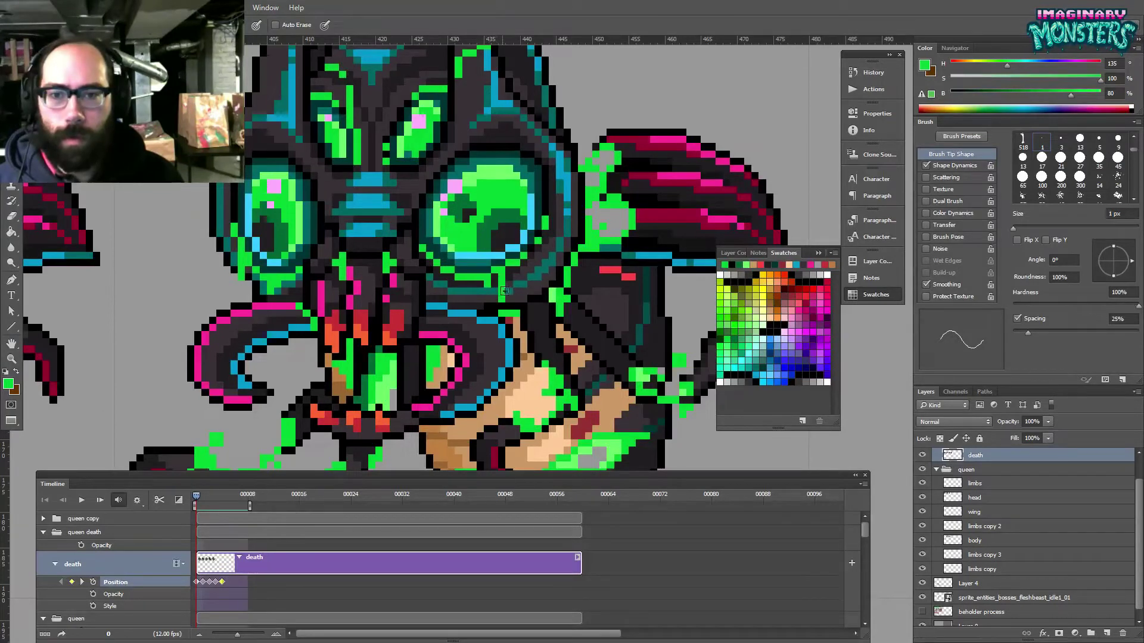
pyautogui.keyDown('alt'); pyautogui.click(497, 307); pyautogui.keyUp('alt')
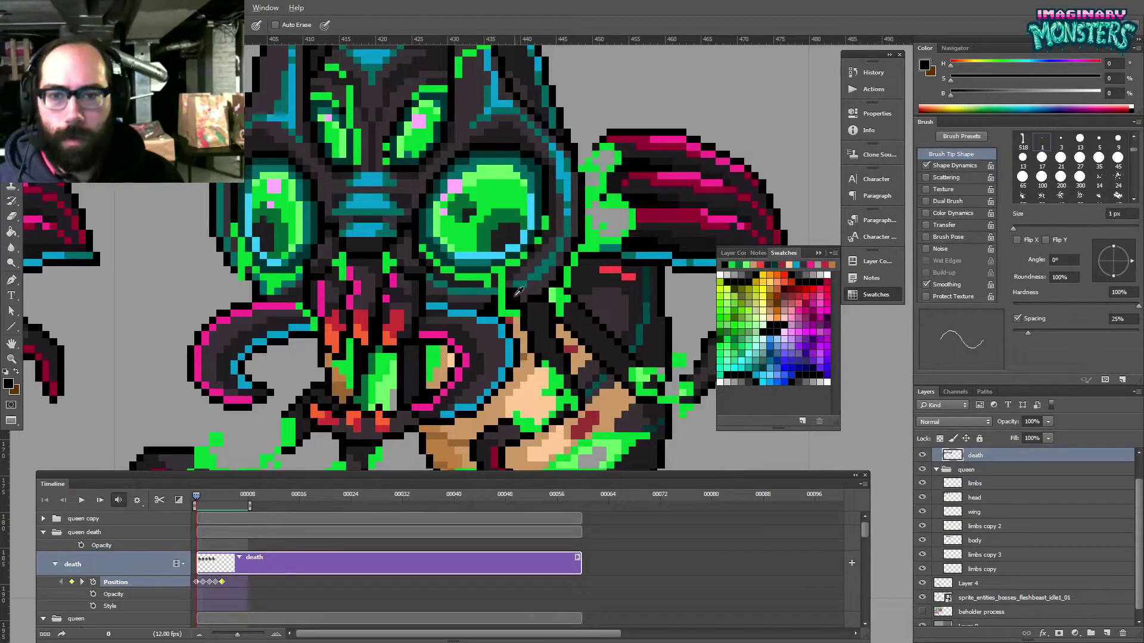
pyautogui.keyDown('alt'); pyautogui.click(513, 302); pyautogui.keyUp('alt')
pyautogui.moveTo(518, 316); pyautogui.dragTo(524, 288)
# - Add bright green pixels to the abdomen's upper-left edge just below the right mandible
pyautogui.press('z')
pyautogui.moveTo(518, 234); pyautogui.dragTo(491, 233)
pyautogui.moveTo(499, 282); pyautogui.dragTo(479, 290)
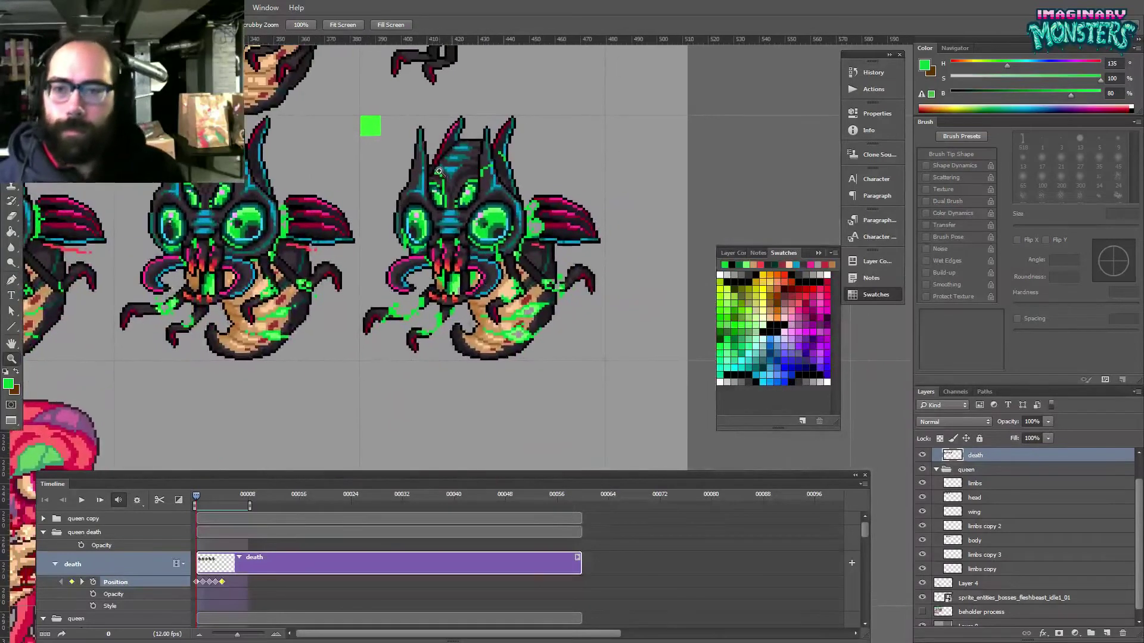
pyautogui.moveTo(454, 191); pyautogui.dragTo(420, 184)
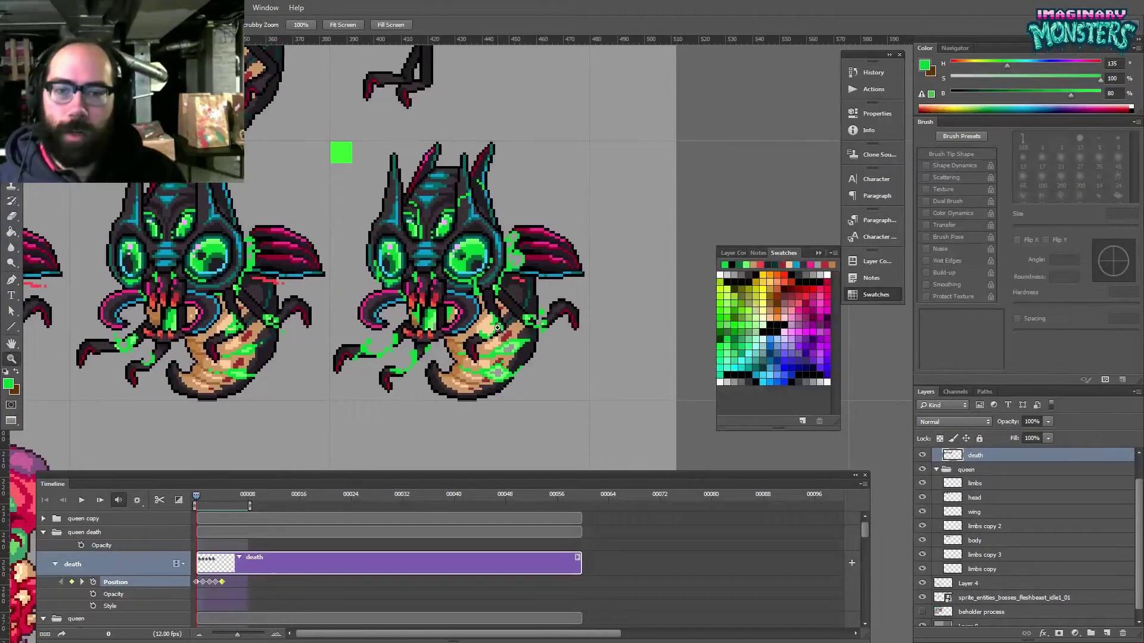
pyautogui.scroll(3, 522, 330)
pyautogui.moveTo(553, 287); pyautogui.dragTo(549, 288)
pyautogui.moveTo(373, 346)
pyautogui.mouseDown()
pyautogui.moveTo(412, 294)
pyautogui.moveTo(651, 273)
pyautogui.moveTo(437, 292)
pyautogui.moveTo(503, 288)
pyautogui.moveTo(548, 304)
pyautogui.mouseUp()
pyautogui.keyDown('alt'); pyautogui.click(573, 351); pyautogui.keyUp('alt')
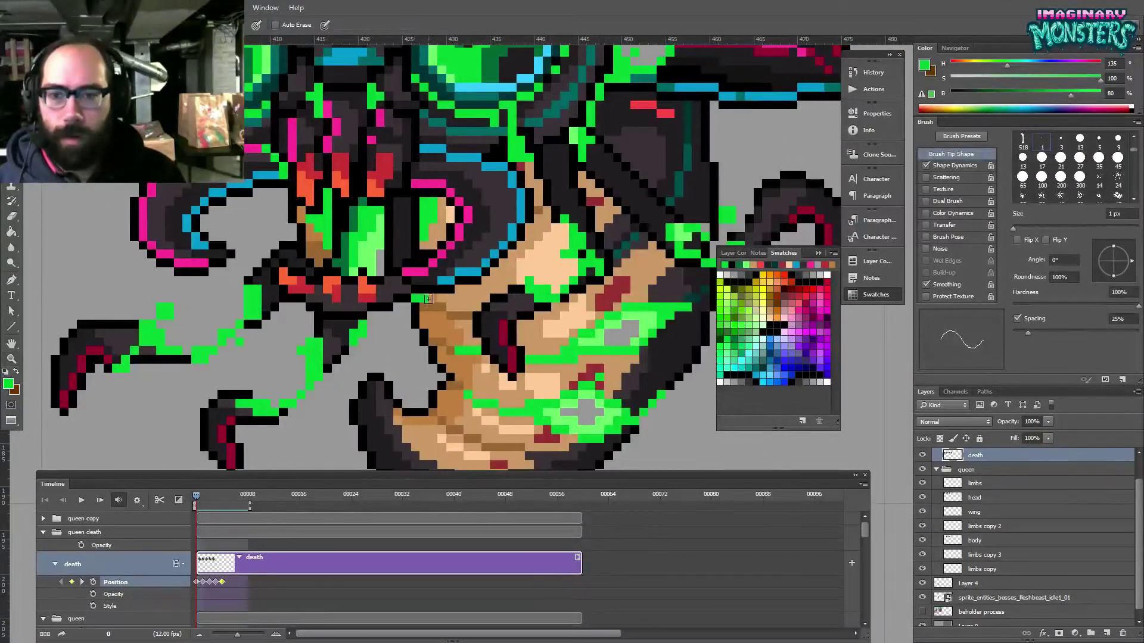
pyautogui.keyDown('alt'); pyautogui.click(457, 296); pyautogui.keyUp('alt')
# - Scrub between the death frames to compare the fifth queen's new head cracks and drips with the earlier queens
pyautogui.press('z')
pyautogui.keyDown('alt'); pyautogui.click(474, 298); pyautogui.keyUp('alt')
pyautogui.keyDown('alt'); pyautogui.click(474, 298); pyautogui.keyUp('alt')
pyautogui.keyDown('alt'); pyautogui.click(474, 298); pyautogui.keyUp('alt')
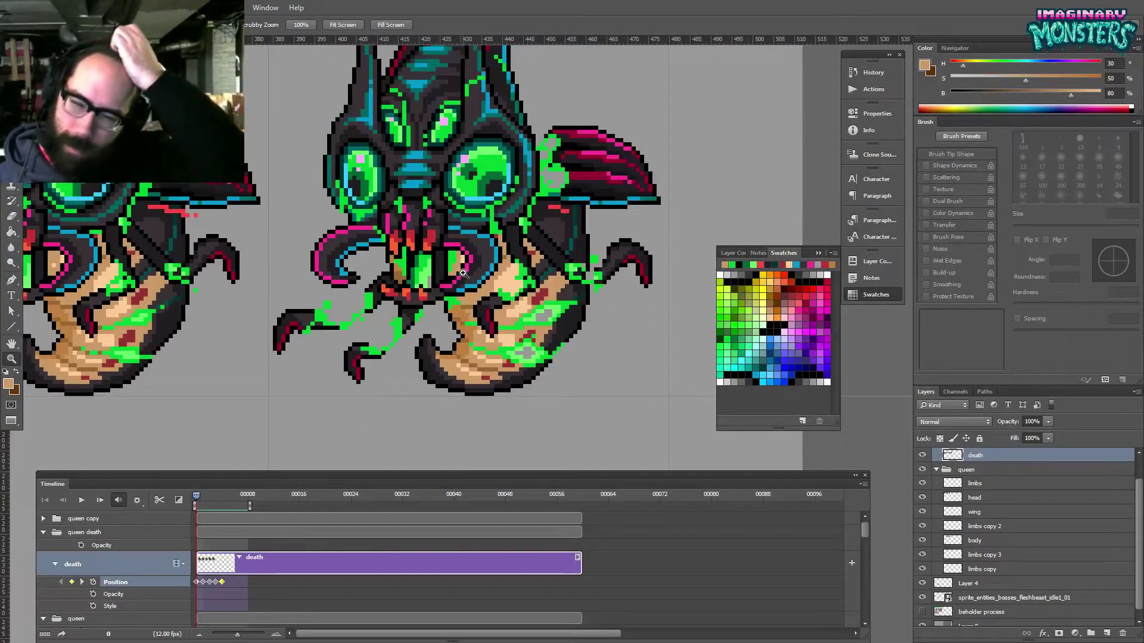
pyautogui.moveTo(474, 326)
pyautogui.mouseDown()
pyautogui.moveTo(486, 386)
pyautogui.moveTo(472, 396)
pyautogui.mouseUp()
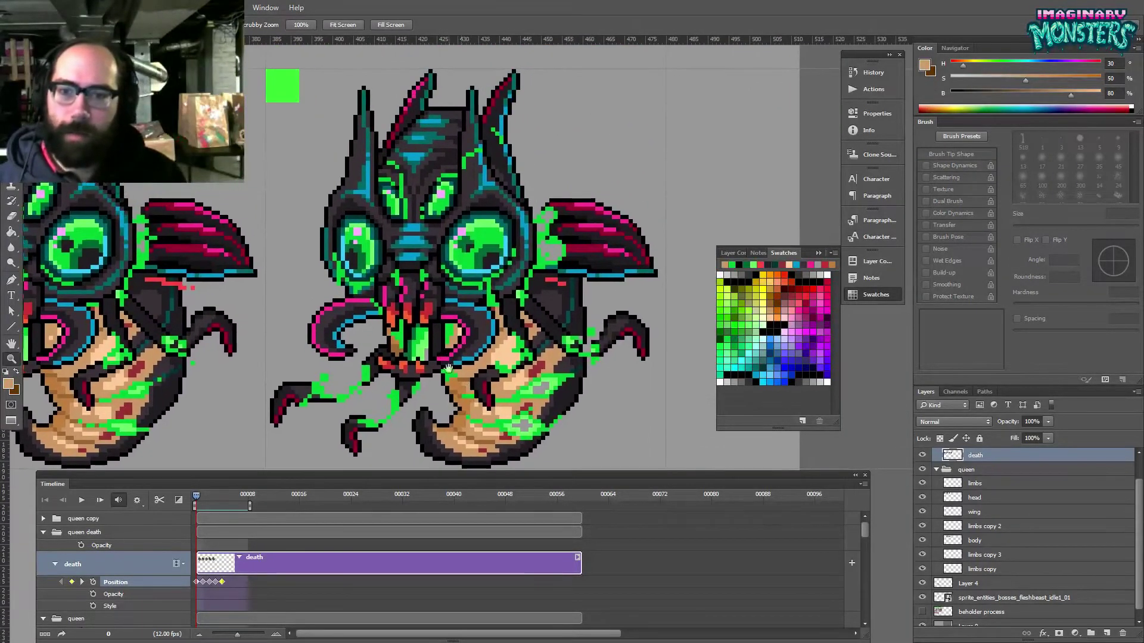
pyautogui.press('b')
pyautogui.moveTo(450, 331)
pyautogui.mouseDown()
pyautogui.moveTo(479, 336)
pyautogui.moveTo(428, 302)
pyautogui.moveTo(352, 322)
pyautogui.mouseUp()
pyautogui.press('z')
pyautogui.keyDown('alt'); pyautogui.click(482, 339); pyautogui.keyUp('alt')
pyautogui.keyDown('alt'); pyautogui.click(483, 345); pyautogui.keyUp('alt')
pyautogui.press('b')
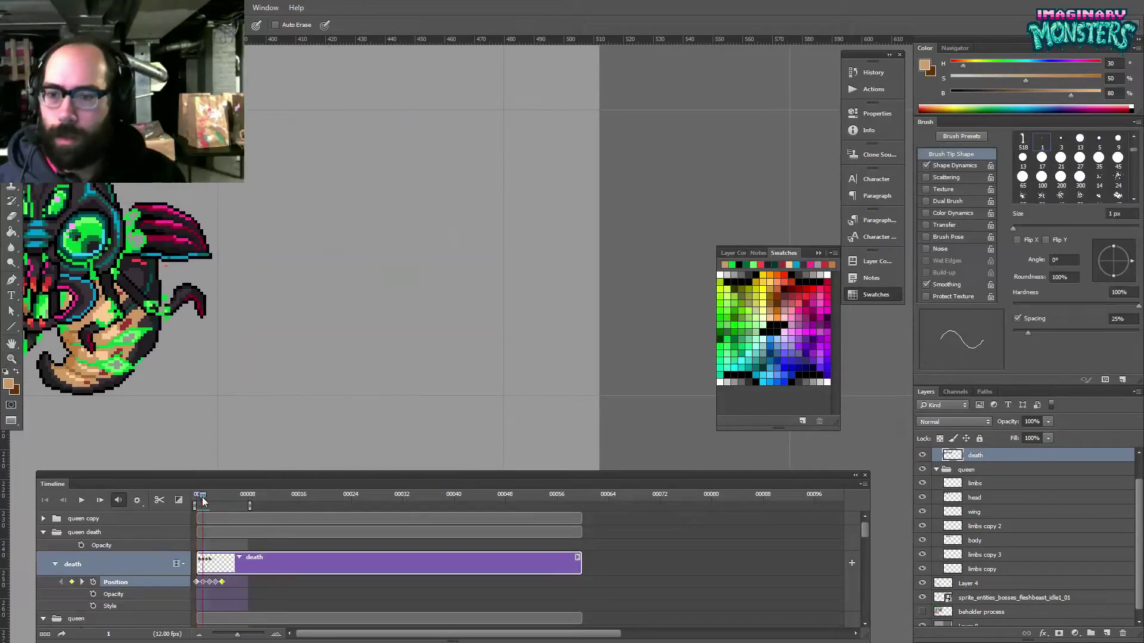
pyautogui.moveTo(165, 400); pyautogui.dragTo(359, 406)
pyautogui.moveTo(199, 500)
pyautogui.mouseDown()
pyautogui.moveTo(209, 502)
pyautogui.moveTo(199, 503)
pyautogui.mouseUp()
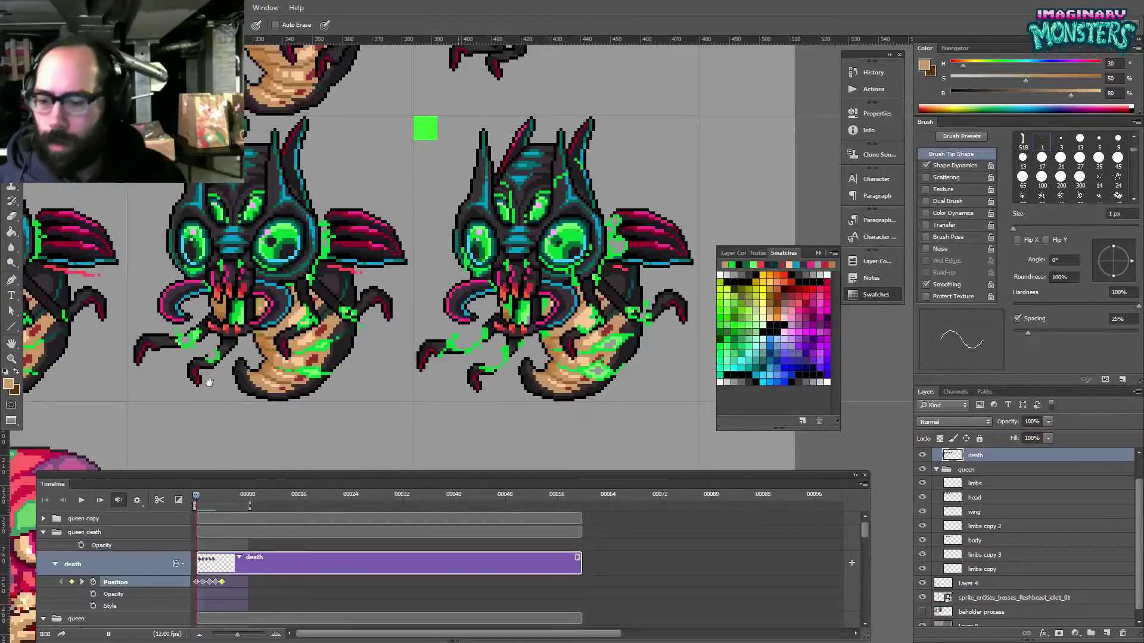
pyautogui.moveTo(199, 391); pyautogui.dragTo(229, 395)
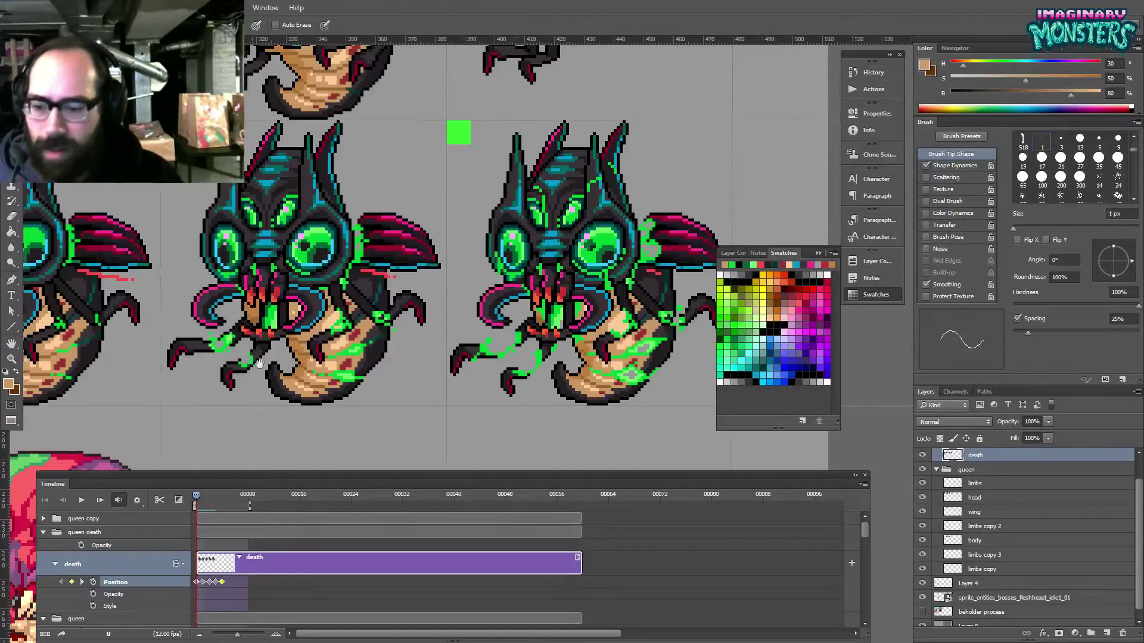
pyautogui.moveTo(255, 352); pyautogui.dragTo(309, 346)
pyautogui.moveTo(197, 495)
pyautogui.mouseDown()
pyautogui.moveTo(209, 493)
pyautogui.moveTo(196, 493)
pyautogui.mouseUp()
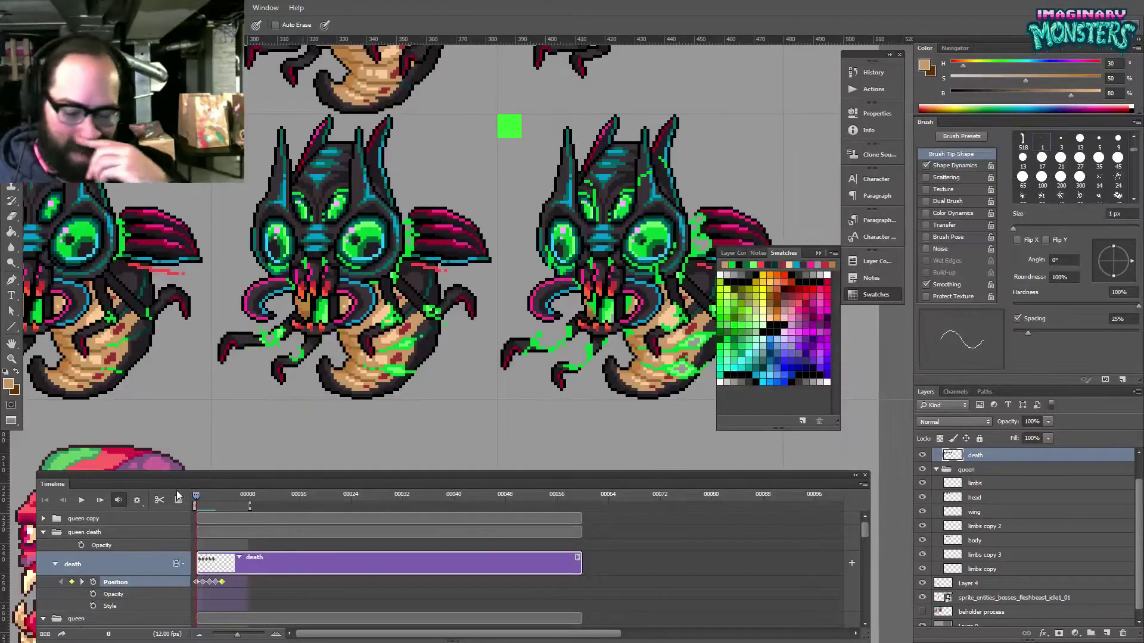
pyautogui.moveTo(214, 445); pyautogui.dragTo(478, 444)
pyautogui.moveTo(198, 496)
pyautogui.mouseDown()
pyautogui.moveTo(215, 503)
pyautogui.moveTo(181, 506)
pyautogui.moveTo(212, 507)
pyautogui.moveTo(202, 507)
pyautogui.mouseUp()
pyautogui.click(203, 507)
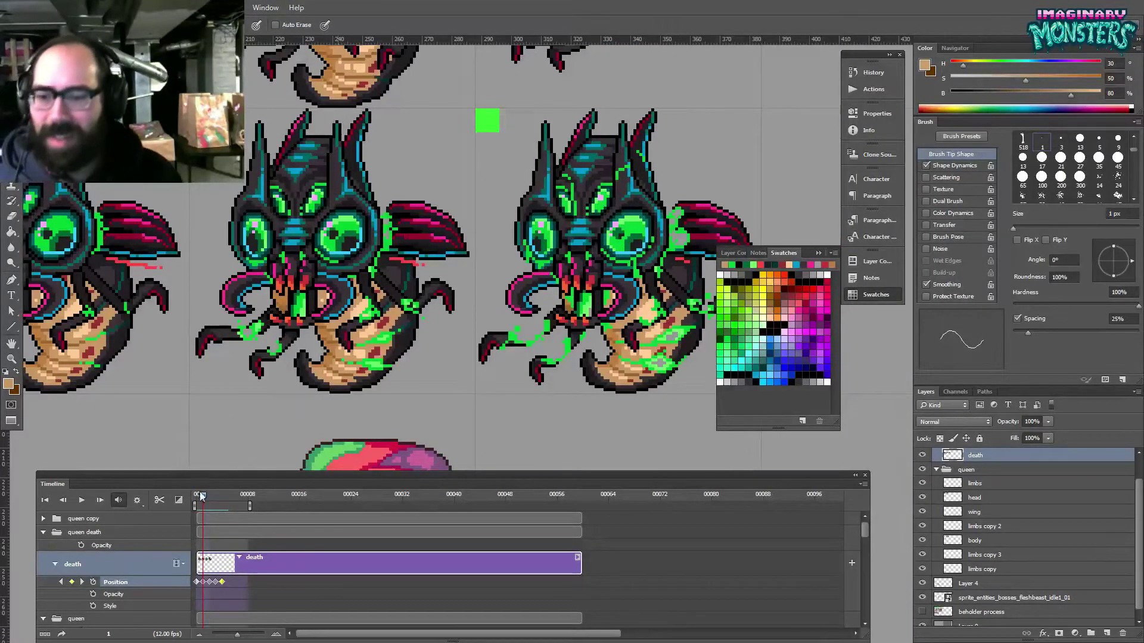
pyautogui.moveTo(202, 495); pyautogui.dragTo(185, 499)
pyautogui.moveTo(549, 399); pyautogui.dragTo(365, 387)
# - Reshape the notch between the abdomen and the curled tail by erasing stray pixels and redrawing its black outline
pyautogui.moveTo(446, 357); pyautogui.dragTo(385, 292)
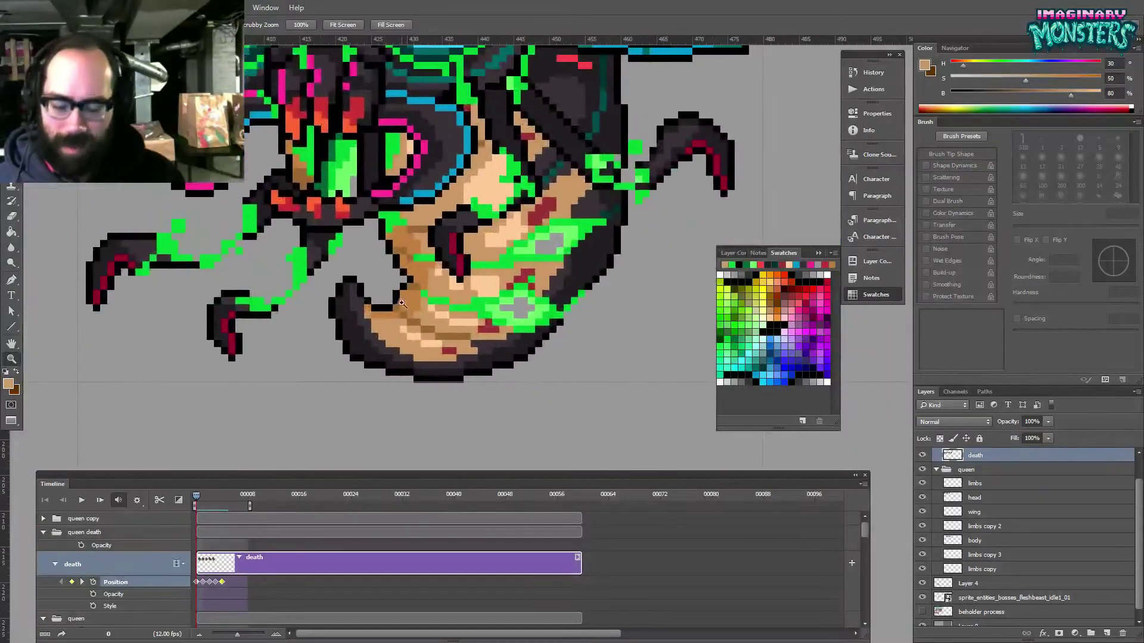
pyautogui.press('b')
pyautogui.keyDown('alt'); pyautogui.click(412, 280); pyautogui.keyUp('alt')
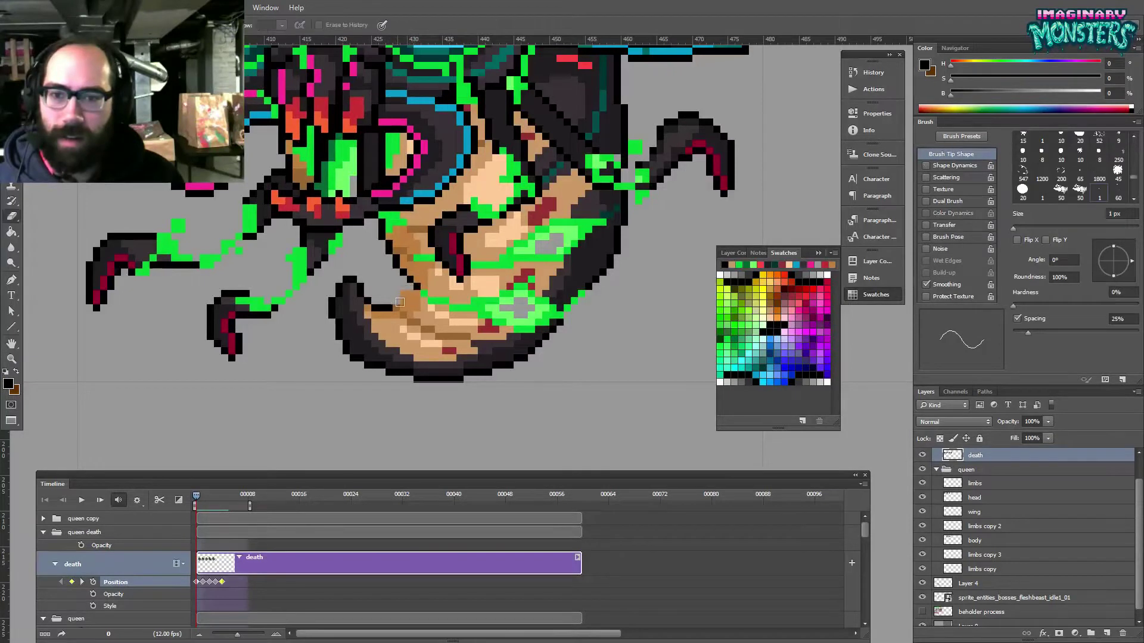
pyautogui.moveTo(405, 299); pyautogui.dragTo(403, 307)
pyautogui.press('e')
pyautogui.click(404, 294)
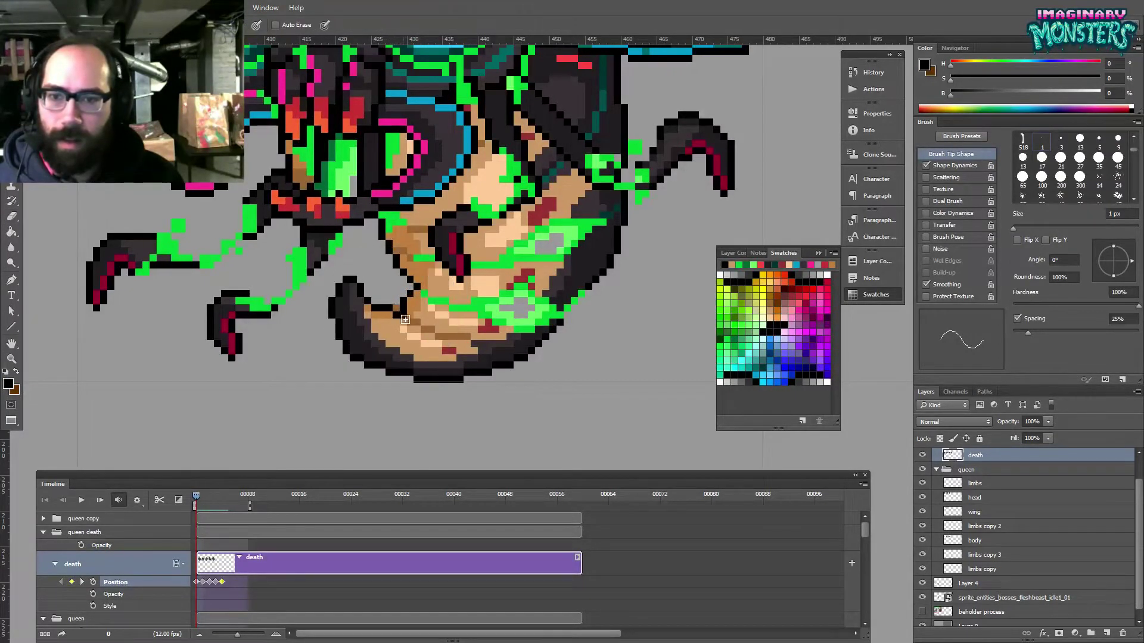
# - Lasso the fifth queen's curled tail tip, shift it down slightly and deselect it
pyautogui.press('e')
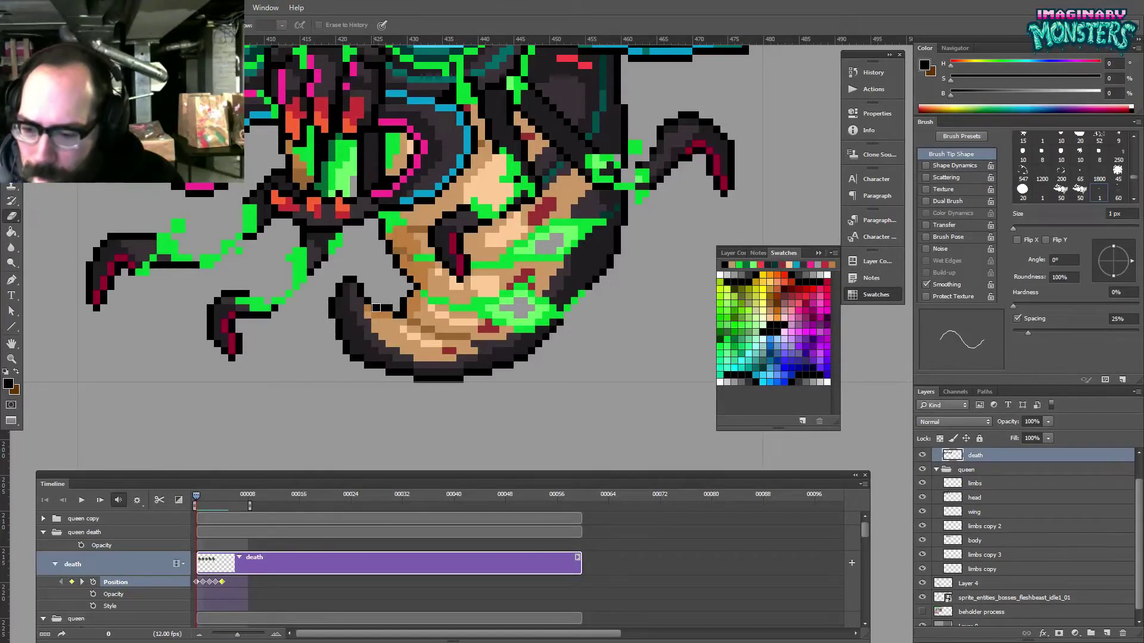
pyautogui.moveTo(366, 311)
pyautogui.mouseDown()
pyautogui.moveTo(344, 332)
pyautogui.moveTo(351, 299)
pyautogui.moveTo(391, 301)
pyautogui.moveTo(382, 336)
pyautogui.moveTo(333, 331)
pyautogui.moveTo(333, 296)
pyautogui.mouseUp()
pyautogui.press('l')
pyautogui.press('v')
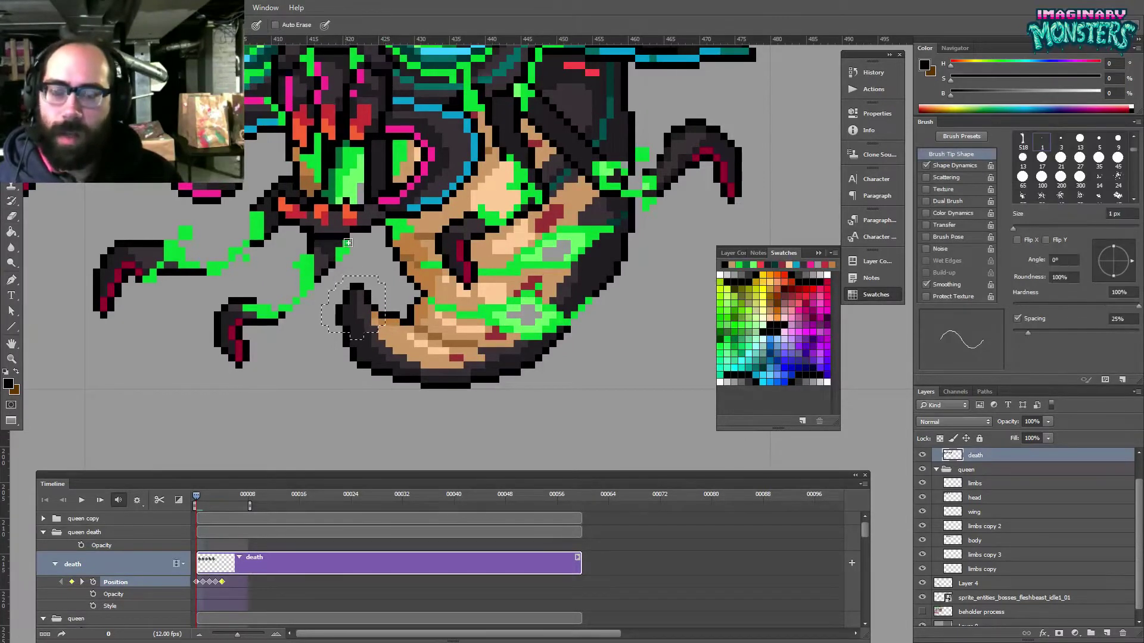
pyautogui.hotkey('ctrl', 'd')
# - Repair the black outline around the shifted tail tip, erase leftover pixels and check the motion against the previous frame
pyautogui.press('b')
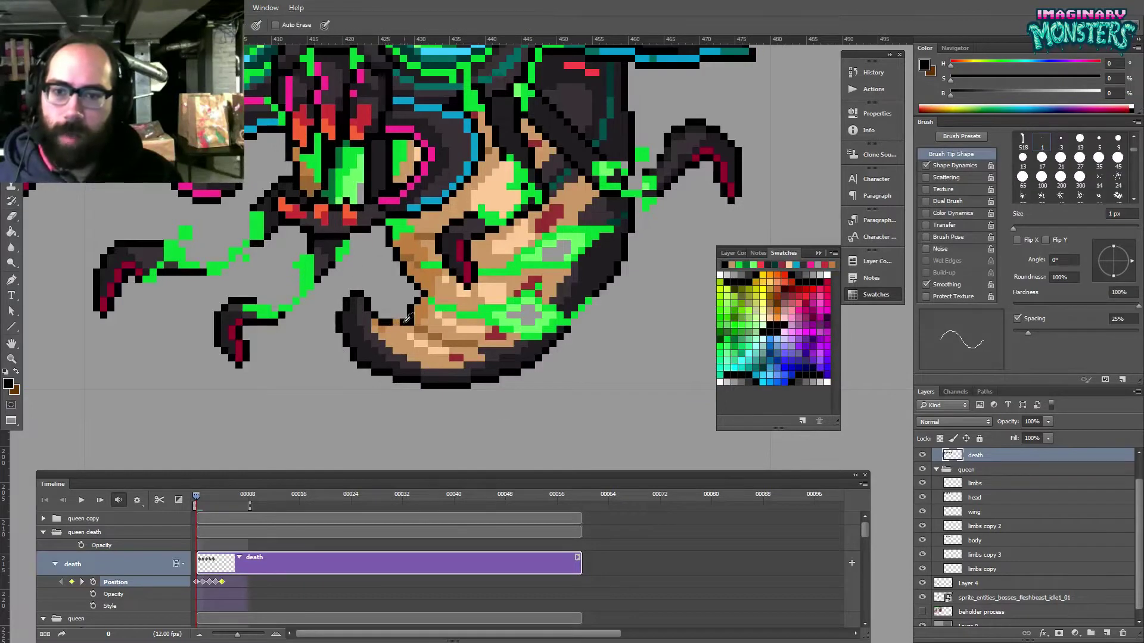
pyautogui.moveTo(333, 309); pyautogui.dragTo(330, 320)
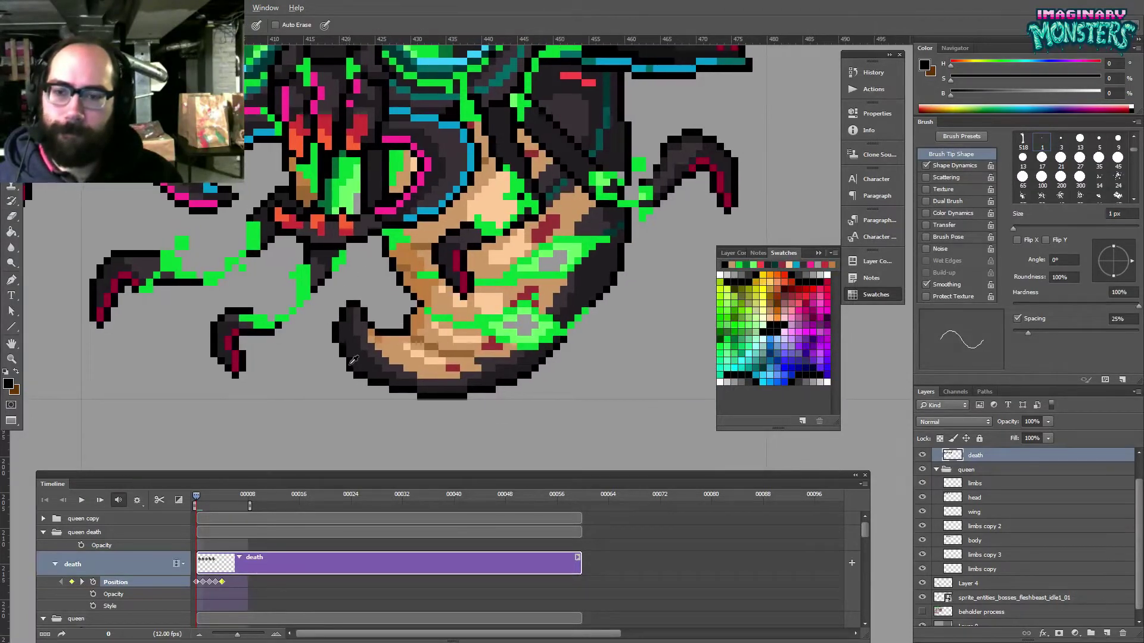
pyautogui.press('e')
pyautogui.moveTo(439, 379); pyautogui.dragTo(397, 391)
pyautogui.moveTo(456, 348)
pyautogui.mouseDown()
pyautogui.moveTo(354, 355)
pyautogui.moveTo(435, 348)
pyautogui.mouseUp()
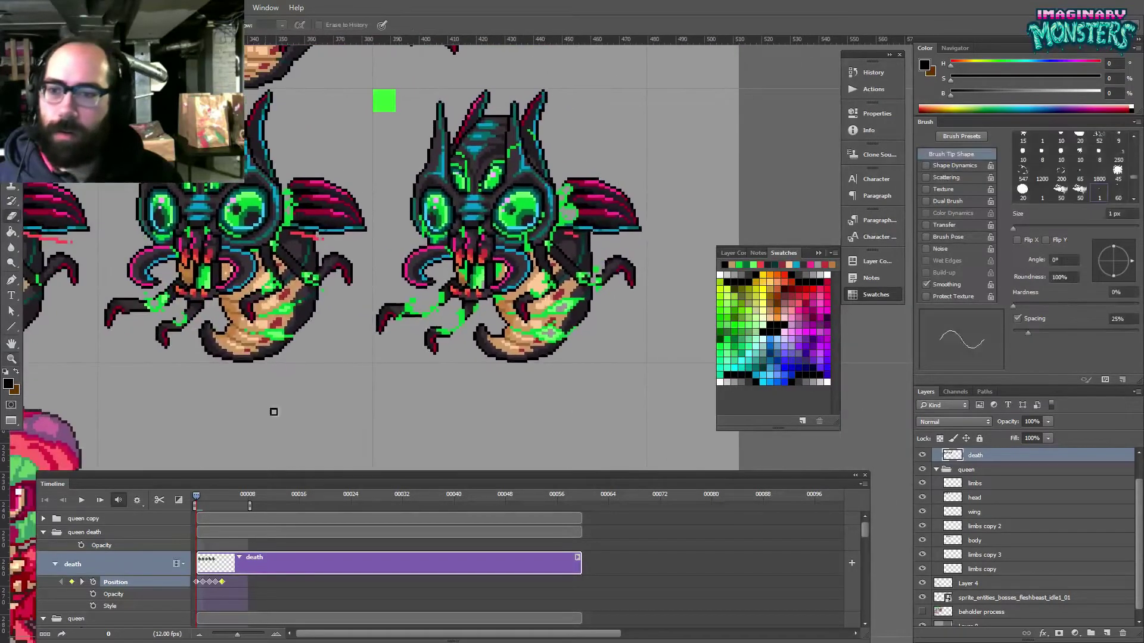
pyautogui.moveTo(197, 496)
pyautogui.mouseDown()
pyautogui.moveTo(206, 499)
pyautogui.moveTo(189, 499)
pyautogui.mouseUp()
pyautogui.moveTo(476, 349)
pyautogui.mouseDown()
pyautogui.moveTo(437, 343)
pyautogui.moveTo(554, 349)
pyautogui.mouseUp()
# - Touch up the outline along the underside of the tail and scrub the animation to check it
pyautogui.press('b')
pyautogui.moveTo(448, 373); pyautogui.dragTo(381, 359)
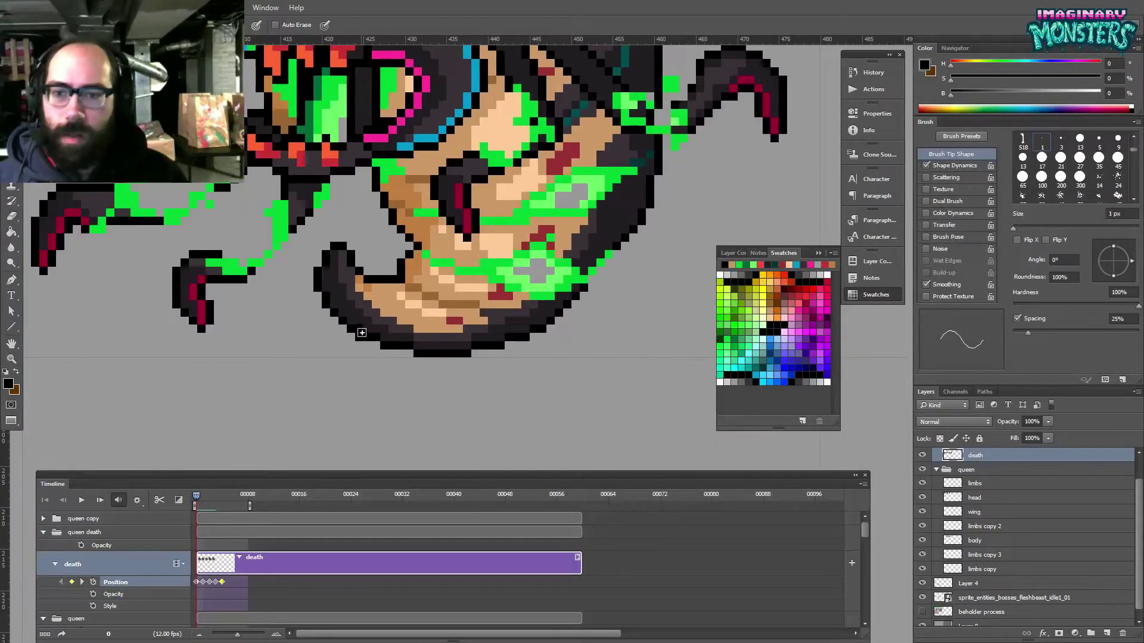
pyautogui.moveTo(475, 354)
pyautogui.mouseDown()
pyautogui.moveTo(450, 364)
pyautogui.moveTo(429, 344)
pyautogui.moveTo(352, 342)
pyautogui.moveTo(466, 368)
pyautogui.mouseUp()
pyautogui.press('e')
pyautogui.moveTo(218, 414); pyautogui.dragTo(256, 434)
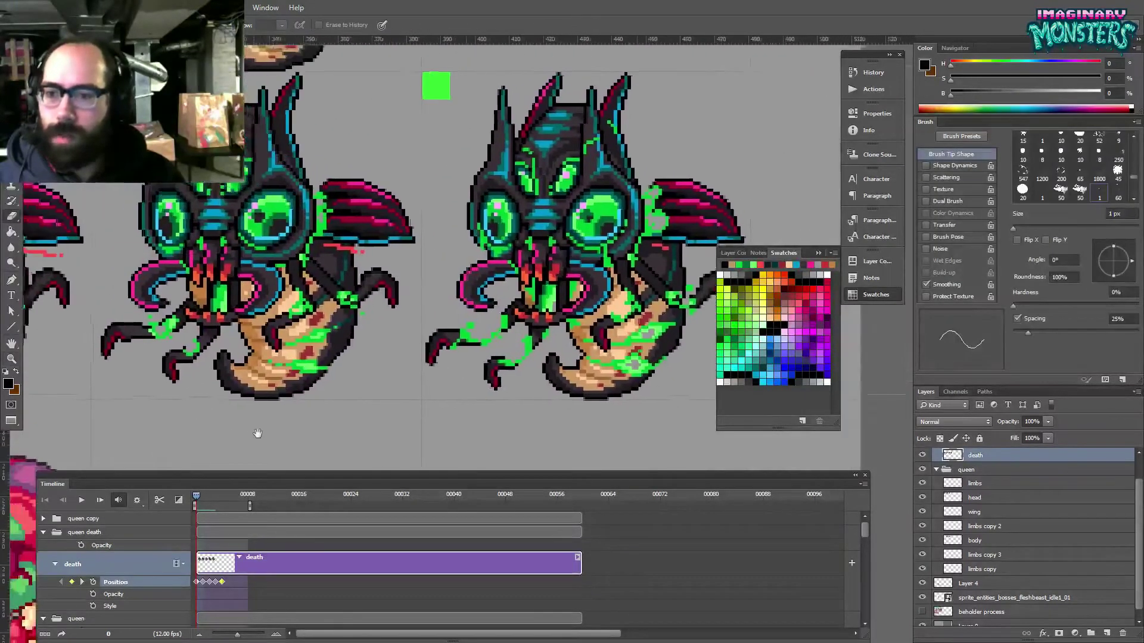
pyautogui.moveTo(196, 494); pyautogui.dragTo(141, 504)
# - Lasso the small claw lying over the abdomen and nudge it one pixel left and one pixel down
pyautogui.moveTo(582, 341)
pyautogui.mouseDown()
pyautogui.moveTo(455, 330)
pyautogui.moveTo(454, 285)
pyautogui.moveTo(439, 307)
pyautogui.moveTo(450, 335)
pyautogui.mouseUp()
pyautogui.press('l')
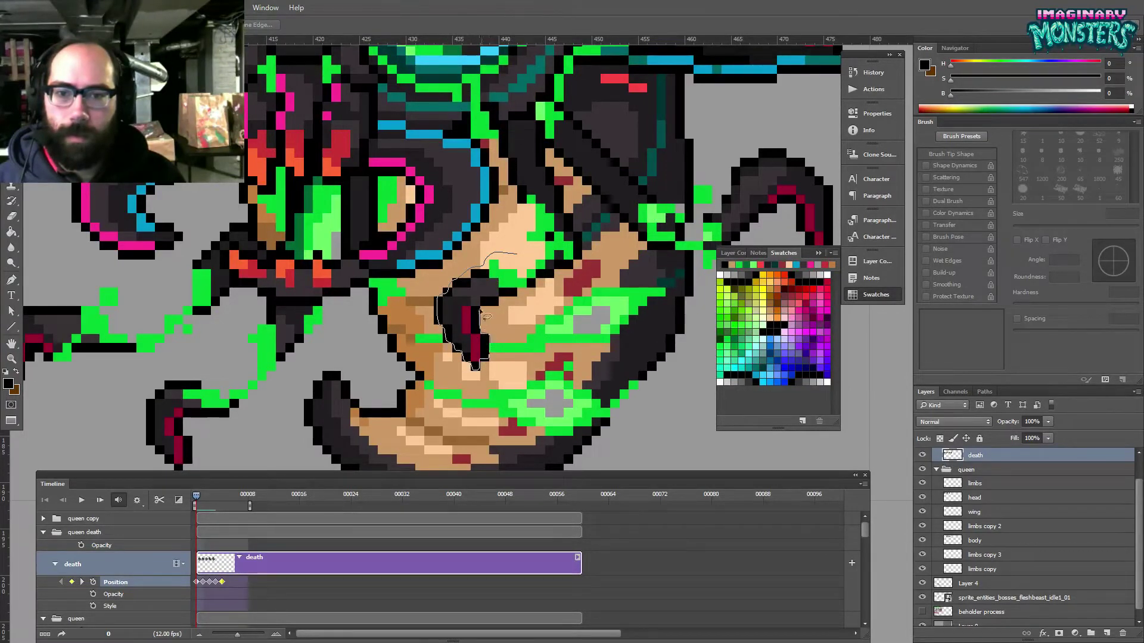
pyautogui.moveTo(528, 282); pyautogui.dragTo(521, 251)
pyautogui.press('b')
pyautogui.press('v')
pyautogui.hotkey('ctrl', 'd')
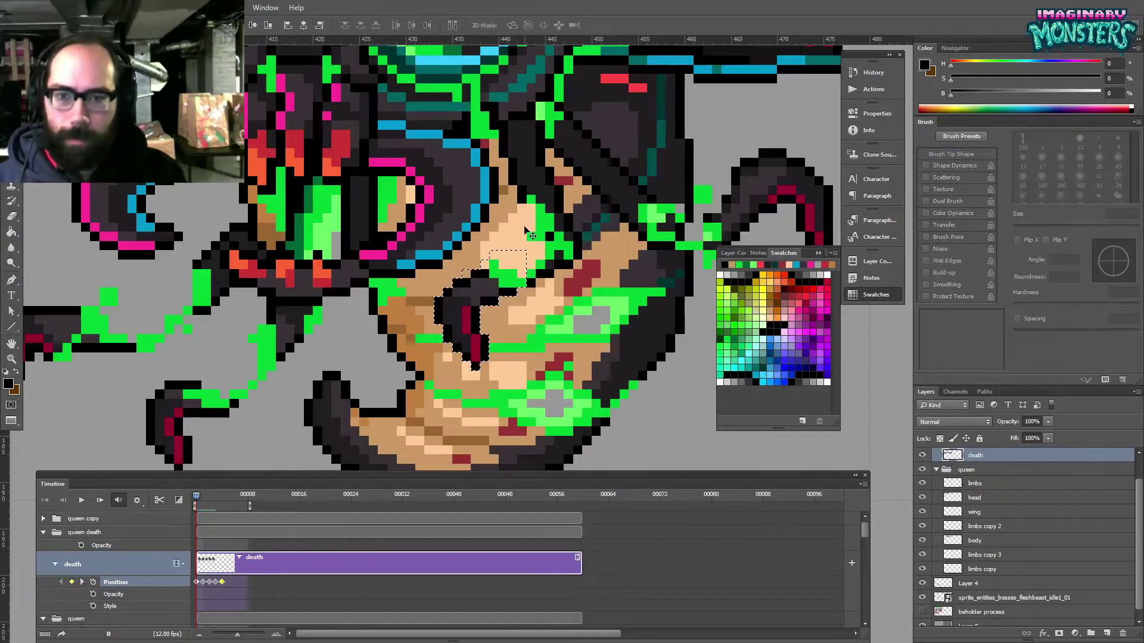
pyautogui.press('super')
pyautogui.press('super')
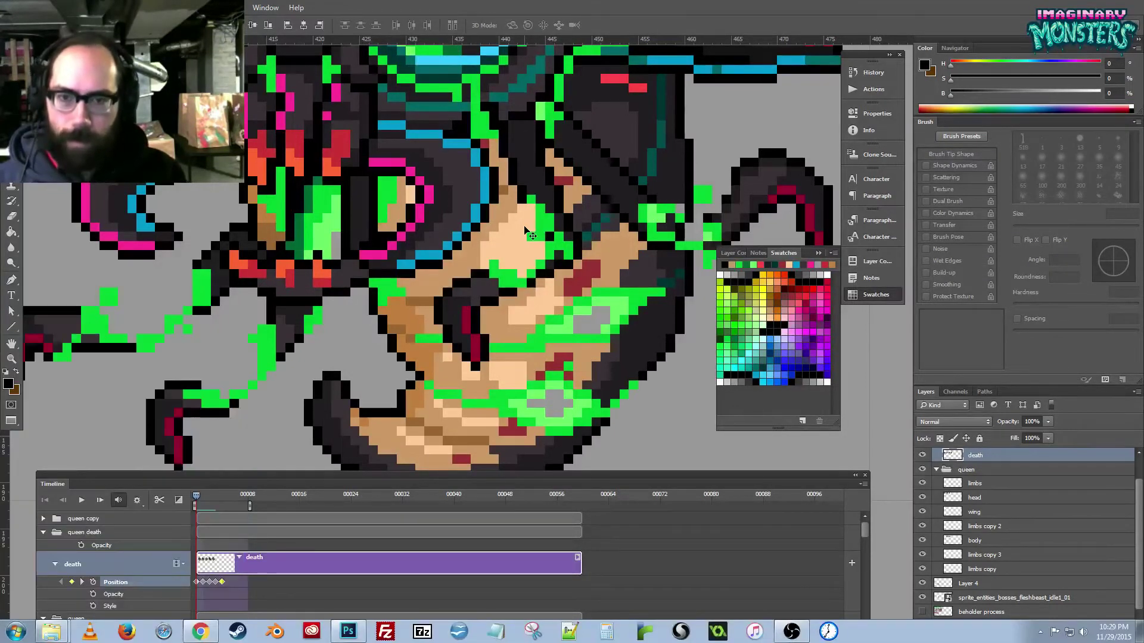
pyautogui.hotkey('ctrl', 'shift', 'd')
pyautogui.press('Down')
pyautogui.hotkey('ctrl', 'd')
# - Fill the gap left beside the moved claw with sampled bright green and tan pixels
pyautogui.press('b')
pyautogui.keyDown('alt'); pyautogui.click(494, 322); pyautogui.keyUp('alt')
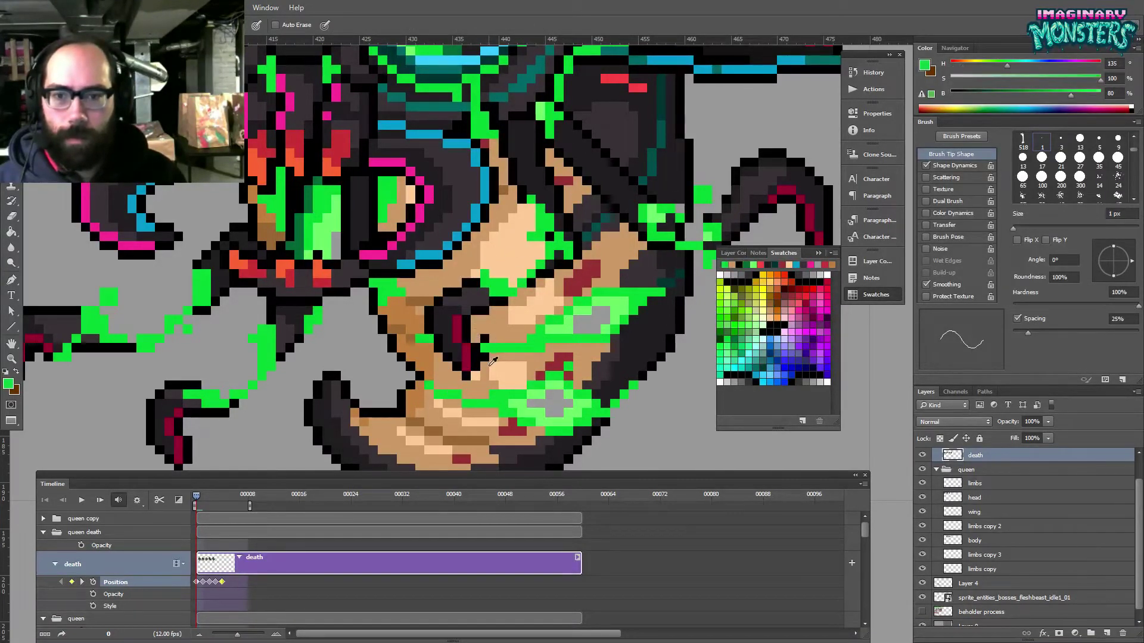
pyautogui.keyDown('alt'); pyautogui.click(497, 334); pyautogui.keyUp('alt')
pyautogui.click(484, 339)
pyautogui.moveTo(496, 297); pyautogui.dragTo(463, 330)
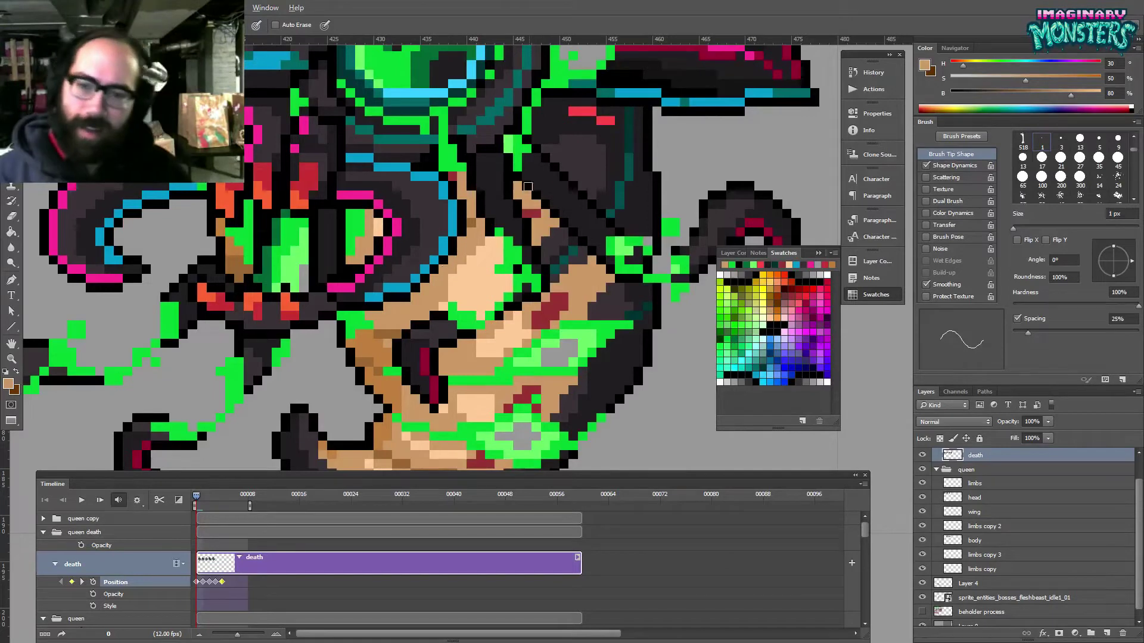
# - Sample bright green and paint crack pixels along the front edge of the fifth queen's abdomen
pyautogui.moveTo(470, 297)
pyautogui.mouseDown()
pyautogui.moveTo(507, 293)
pyautogui.moveTo(479, 286)
pyautogui.mouseUp()
pyautogui.moveTo(479, 286); pyautogui.dragTo(414, 318)
pyautogui.moveTo(355, 295)
pyautogui.mouseDown()
pyautogui.moveTo(550, 316)
pyautogui.moveTo(496, 312)
pyautogui.mouseUp()
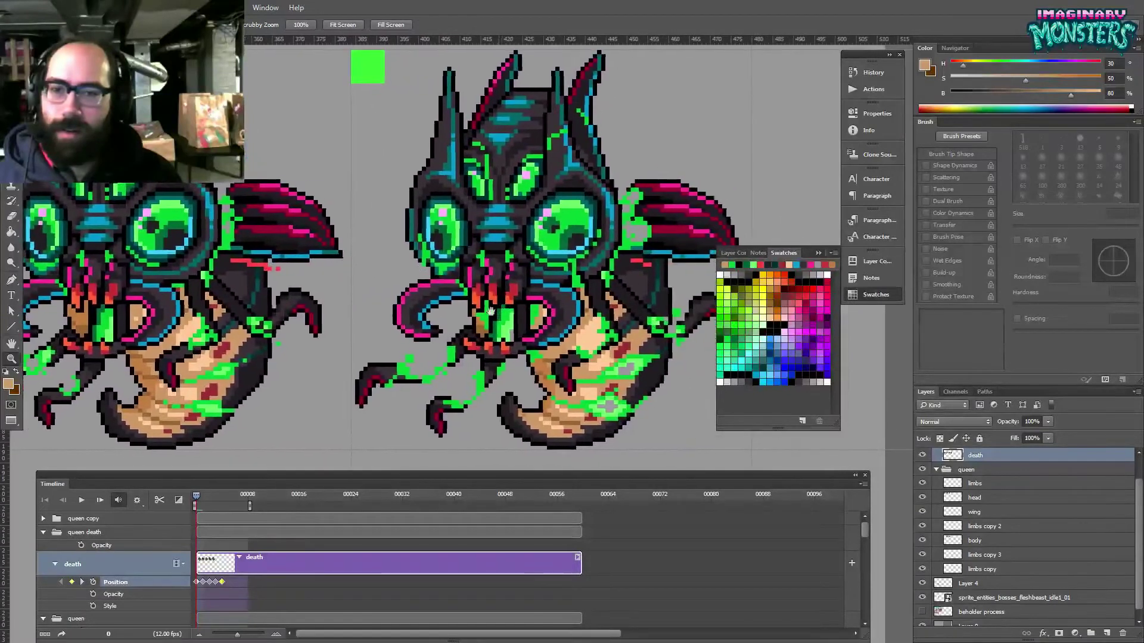
pyautogui.press('b')
pyautogui.moveTo(419, 260); pyautogui.dragTo(347, 234)
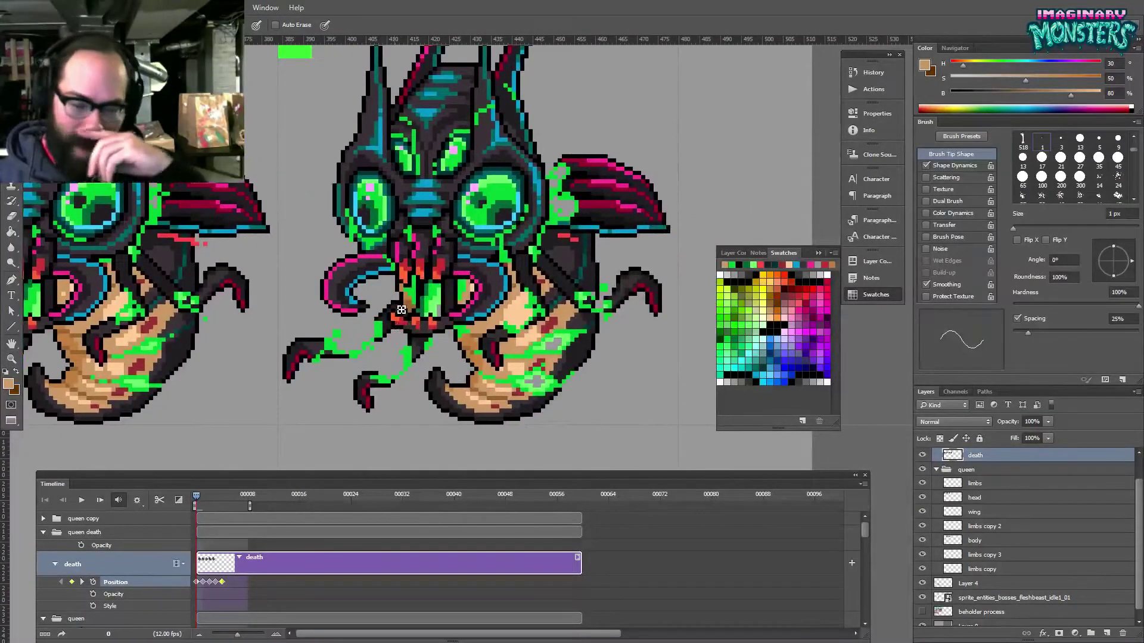
pyautogui.moveTo(394, 302); pyautogui.dragTo(327, 305)
pyautogui.moveTo(454, 326); pyautogui.dragTo(476, 301)
pyautogui.scroll(2, 447, 374)
pyautogui.keyDown('alt'); pyautogui.click(445, 338); pyautogui.keyUp('alt')
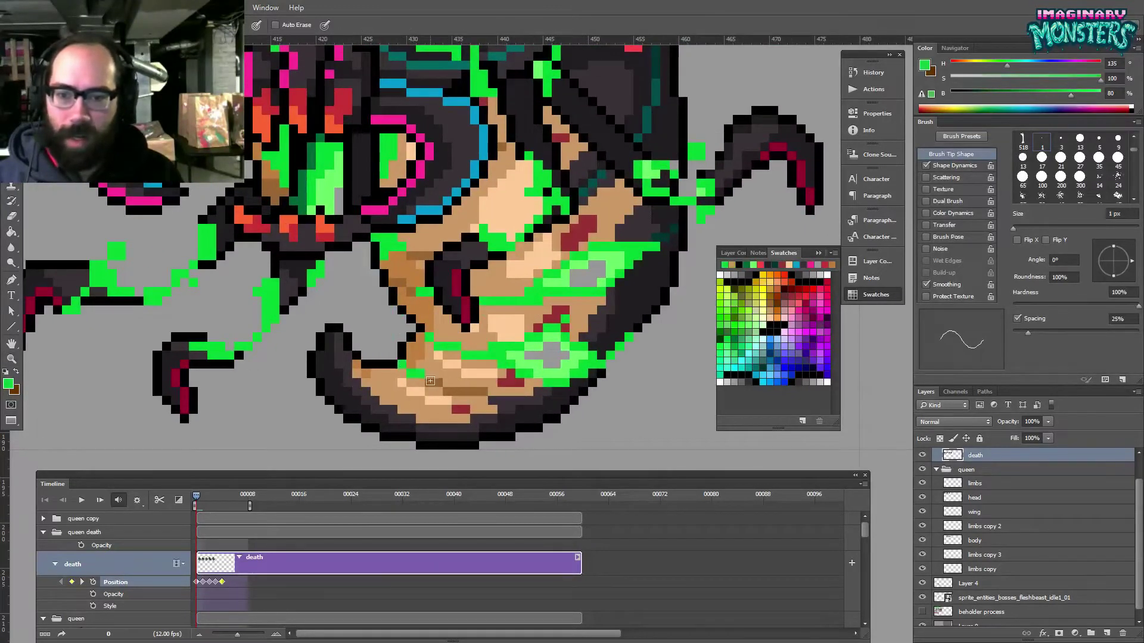
pyautogui.moveTo(451, 337); pyautogui.dragTo(434, 334)
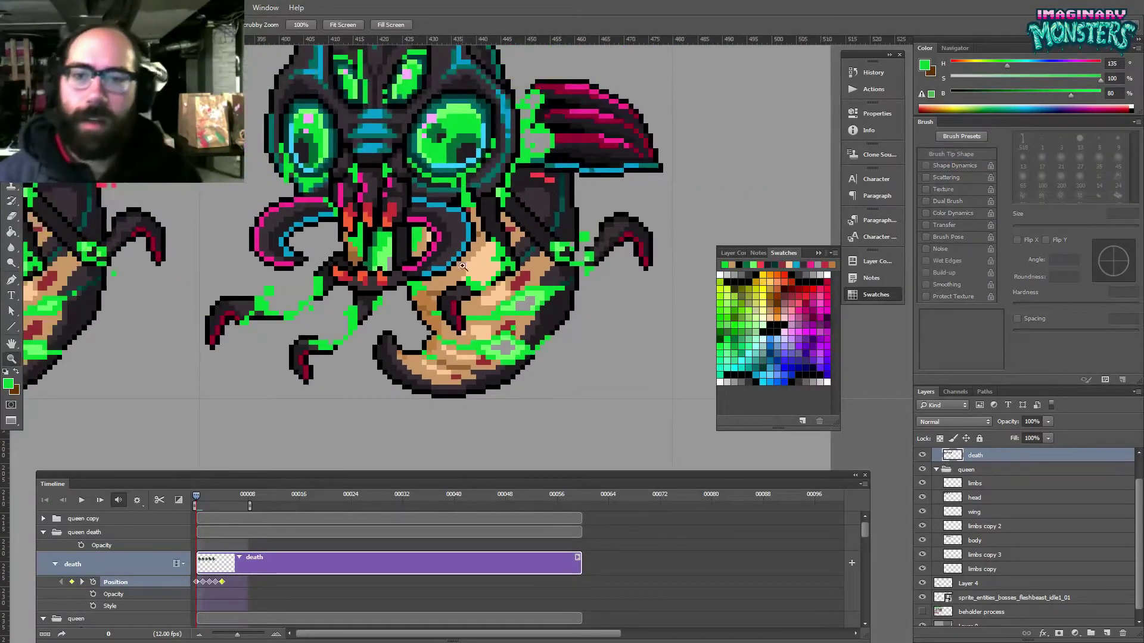
# - Paint a bright green crack on the fifth queen's left curled mandible and scrub the timeline to check the animation
pyautogui.moveTo(469, 272); pyautogui.dragTo(452, 255)
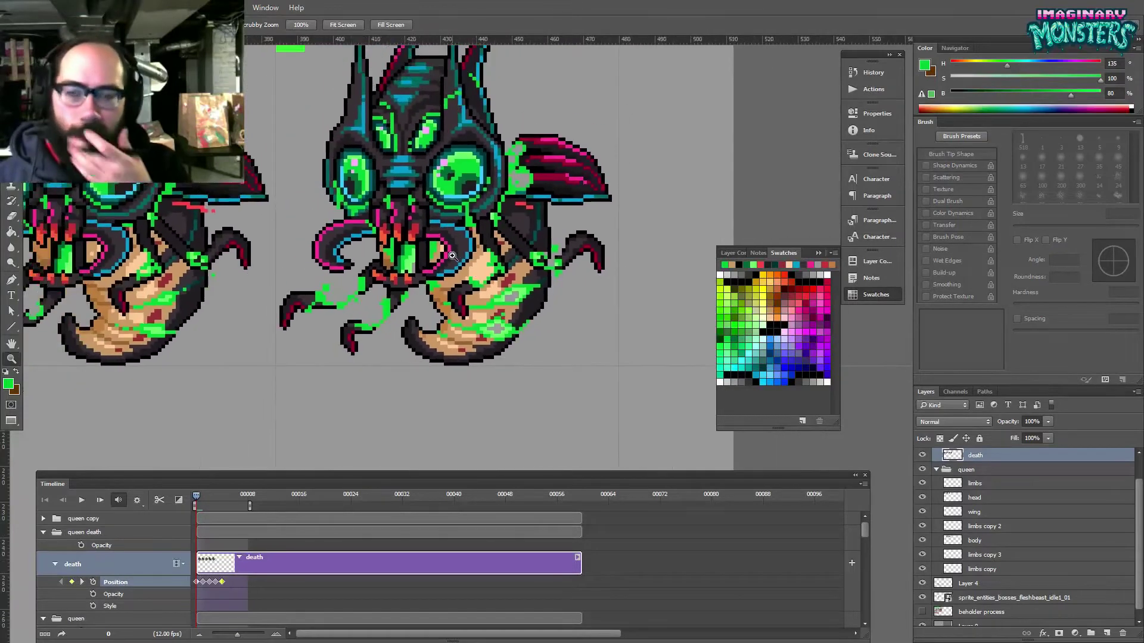
pyautogui.press('b')
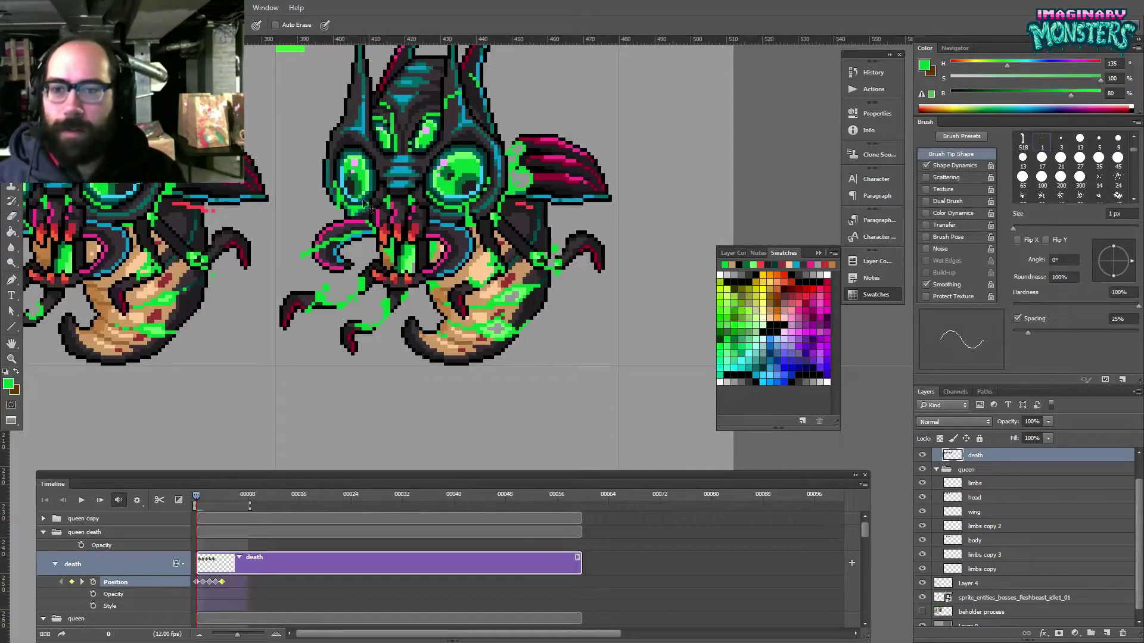
pyautogui.press('z')
pyautogui.moveTo(347, 256); pyautogui.dragTo(375, 256)
pyautogui.press('b')
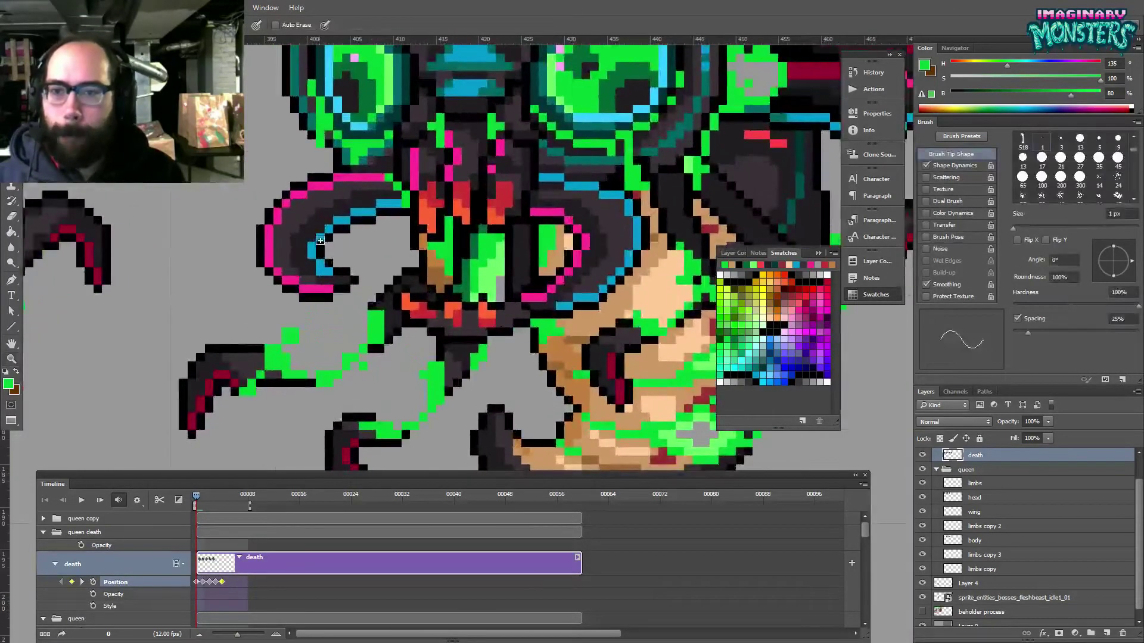
pyautogui.press('z')
pyautogui.moveTo(370, 238); pyautogui.dragTo(333, 241)
pyautogui.press('b')
pyautogui.keyDown('alt'); pyautogui.click(390, 277); pyautogui.keyUp('alt')
pyautogui.press('z')
pyautogui.keyDown('alt'); pyautogui.click(427, 253); pyautogui.keyUp('alt')
pyautogui.keyDown('alt'); pyautogui.click(429, 255); pyautogui.keyUp('alt')
pyautogui.moveTo(429, 255); pyautogui.dragTo(474, 281)
pyautogui.press('b')
pyautogui.moveTo(197, 497)
pyautogui.mouseDown()
pyautogui.moveTo(217, 508)
pyautogui.moveTo(194, 507)
pyautogui.mouseUp()
# - Marquee-select the fifth queen and duplicate her into the empty cell on her right, then deselect
pyautogui.press('z')
pyautogui.click(497, 272)
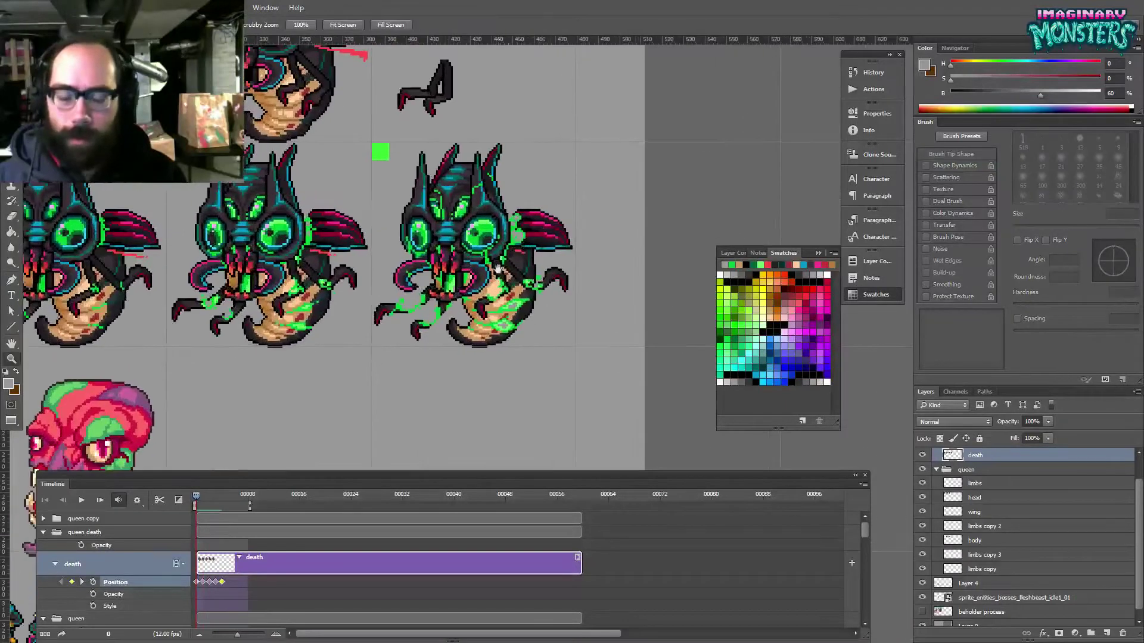
pyautogui.click(522, 250)
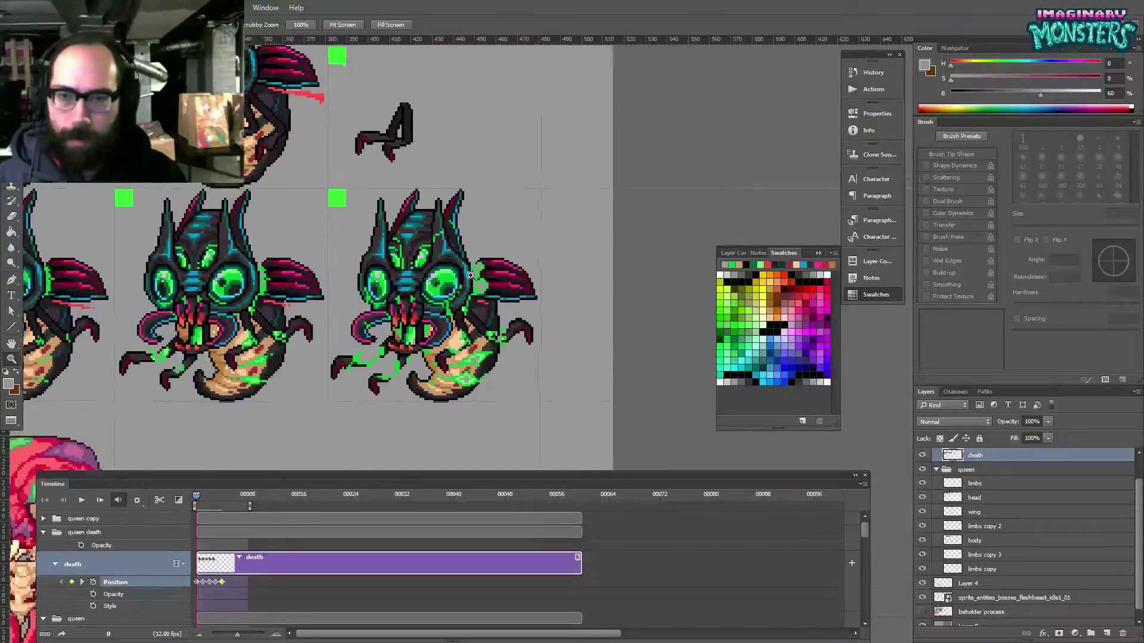
pyautogui.press('m')
pyautogui.moveTo(237, 125); pyautogui.dragTo(644, 434)
pyautogui.press('v')
pyautogui.moveTo(437, 286)
pyautogui.mouseDown()
pyautogui.moveTo(656, 278)
pyautogui.moveTo(607, 287)
pyautogui.mouseUp()
pyautogui.hotkey('ctrl', 'd')
# - Erase outline pixels beneath the sixth queen's large left eye to open a gap in the head's edge
pyautogui.press('z')
pyautogui.moveTo(535, 274); pyautogui.dragTo(475, 289)
pyautogui.hotkey('ctrl', 'r')
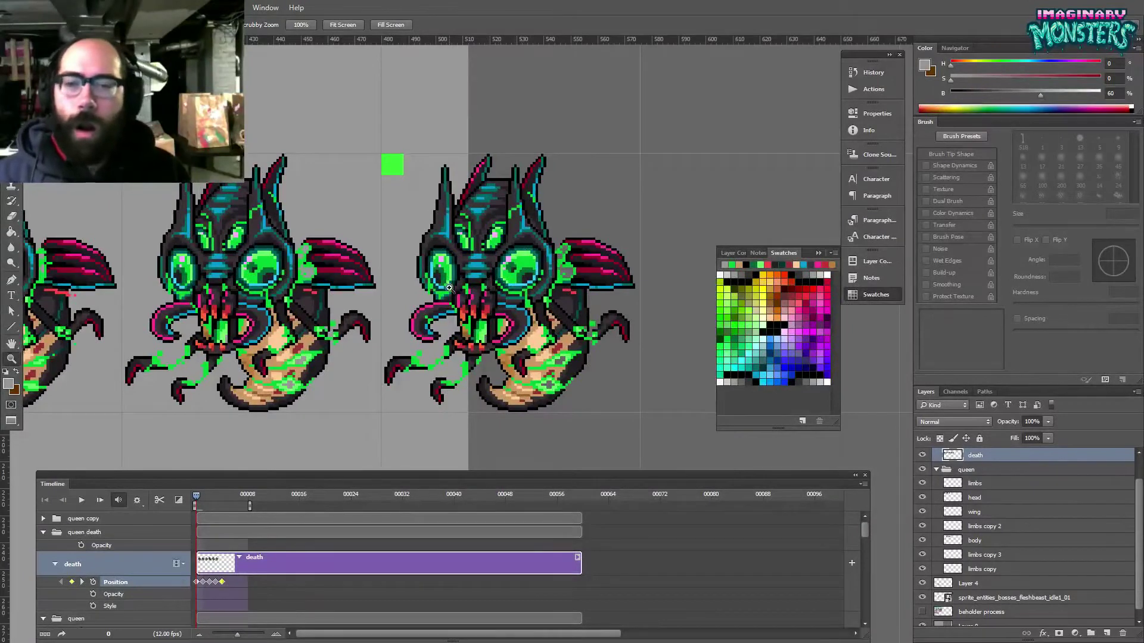
pyautogui.click(450, 288)
pyautogui.click(450, 288)
pyautogui.click(450, 288)
pyautogui.press('b')
pyautogui.press('e')
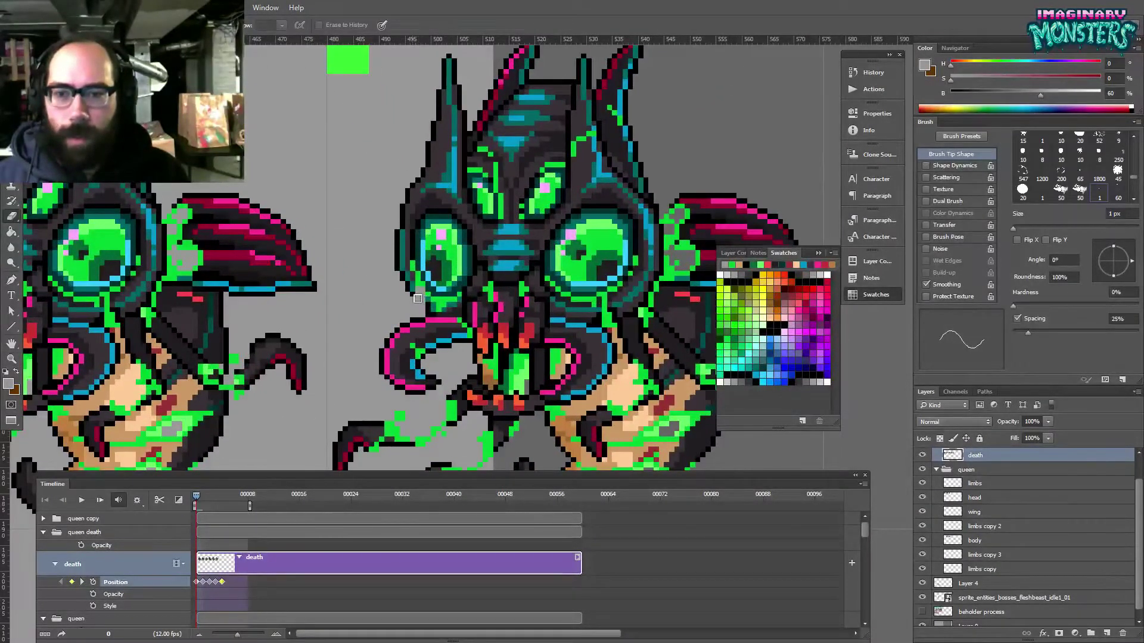
pyautogui.press('b')
pyautogui.keyDown('alt'); pyautogui.click(419, 294); pyautogui.keyUp('alt')
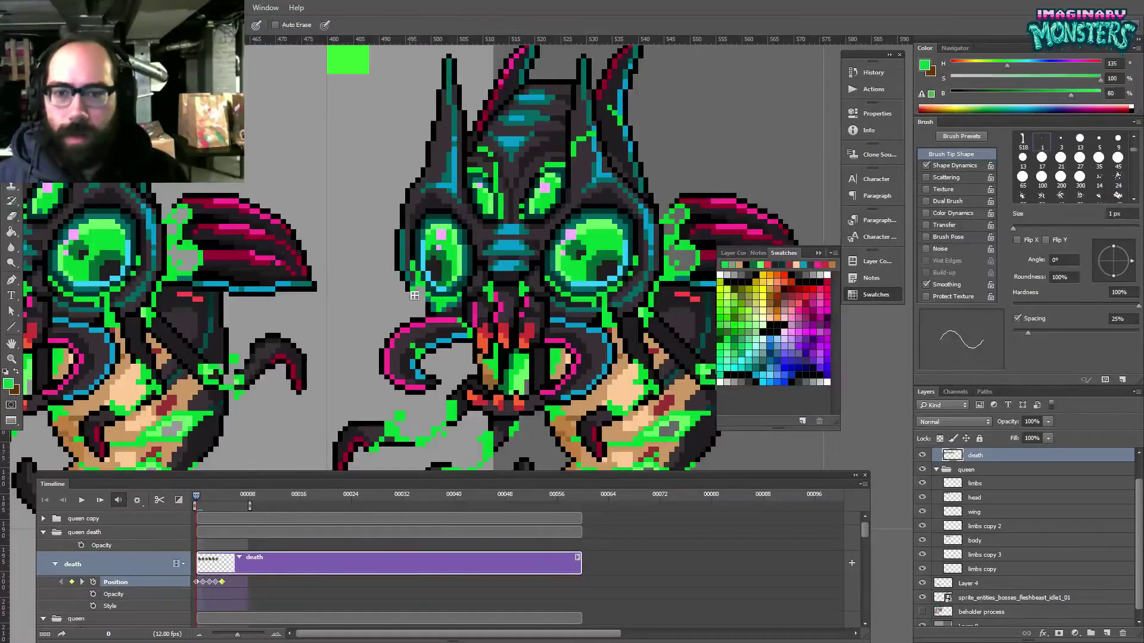
pyautogui.press('e')
pyautogui.moveTo(428, 301)
pyautogui.mouseDown()
pyautogui.moveTo(415, 289)
pyautogui.moveTo(435, 277)
pyautogui.mouseUp()
# - Touch up the bright green pixels around the broken head edge beneath the sixth queen's large left eye
pyautogui.press('z')
pyautogui.click(434, 276)
pyautogui.press('e')
pyautogui.press('b')
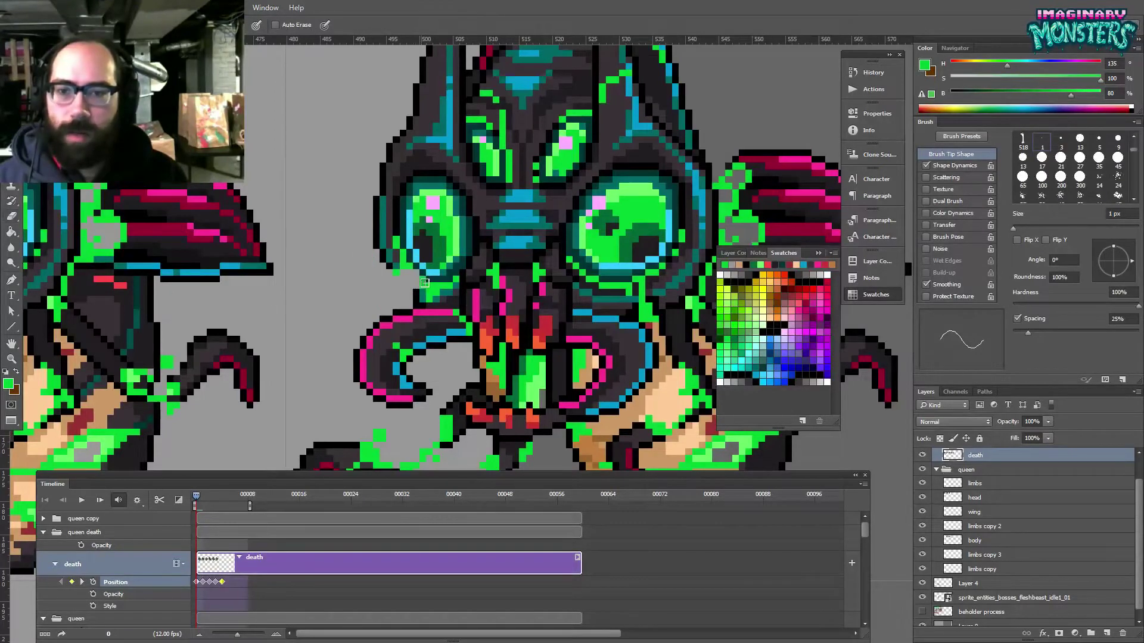
pyautogui.moveTo(415, 271); pyautogui.dragTo(388, 232)
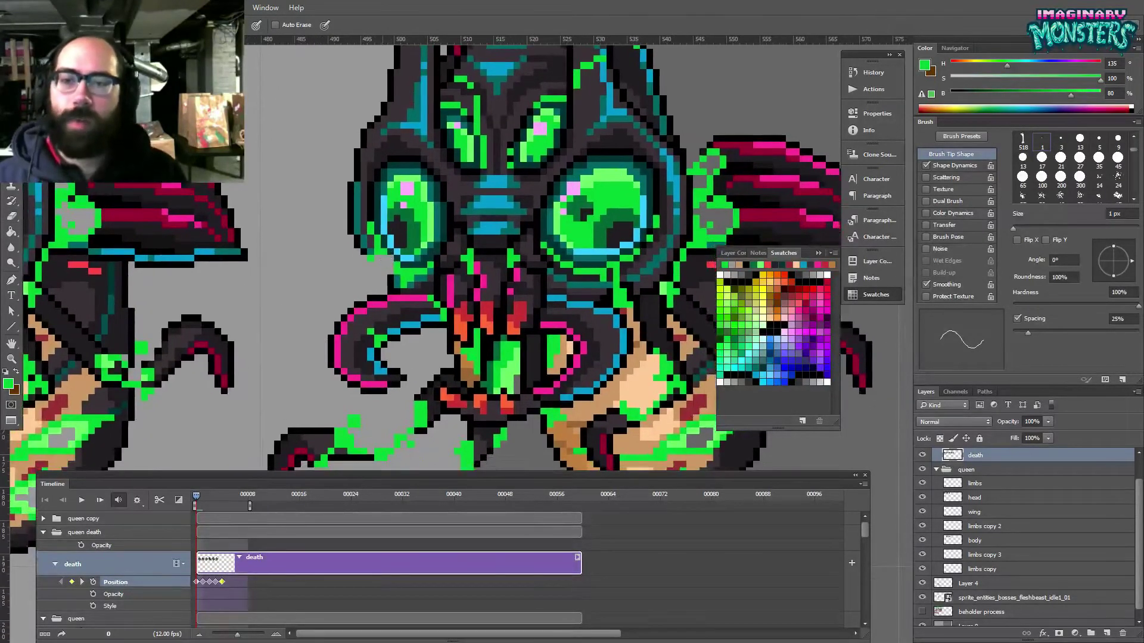
pyautogui.moveTo(400, 249); pyautogui.dragTo(340, 236)
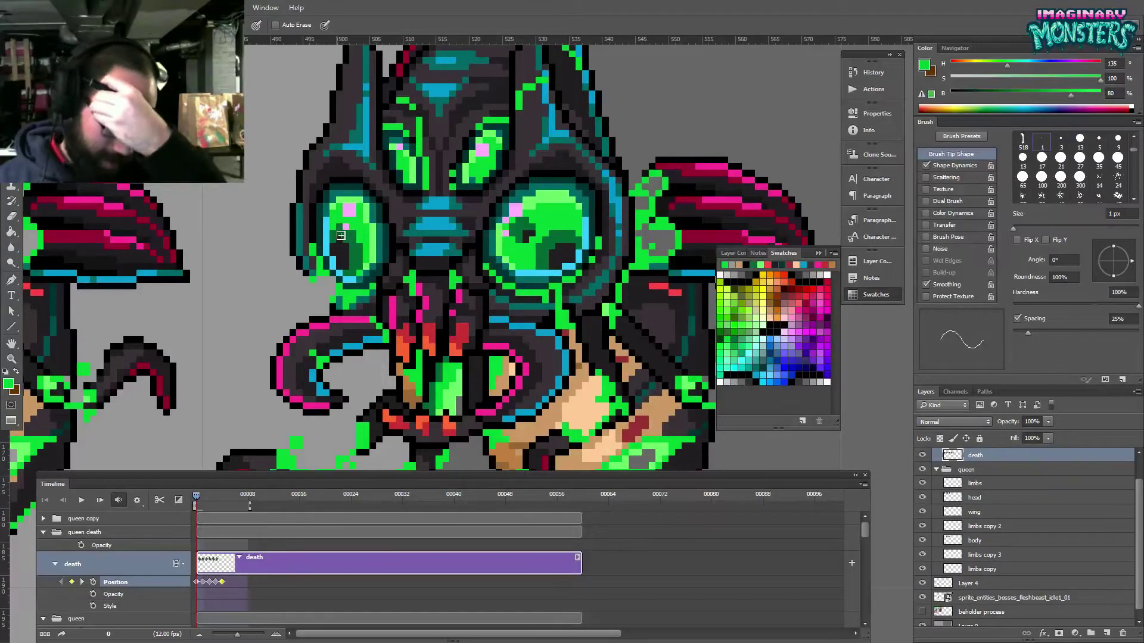
# - Widen the green crack at the base of the sixth queen's straight right horn, using sampled bright green and dark pixels
pyautogui.moveTo(458, 281); pyautogui.dragTo(403, 415)
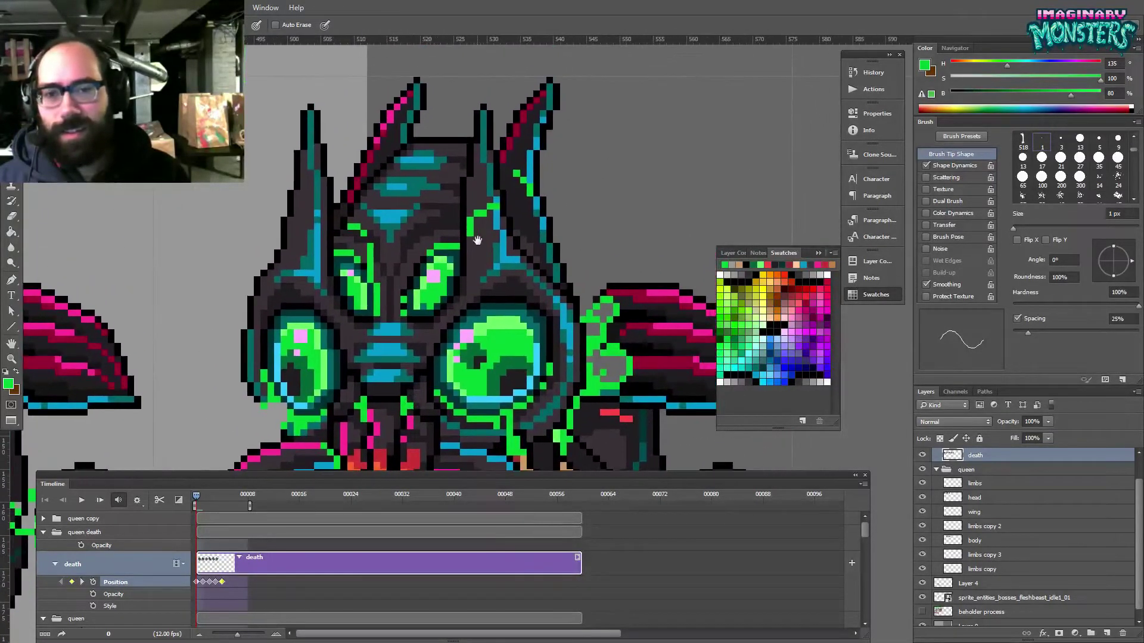
pyautogui.press('alt')
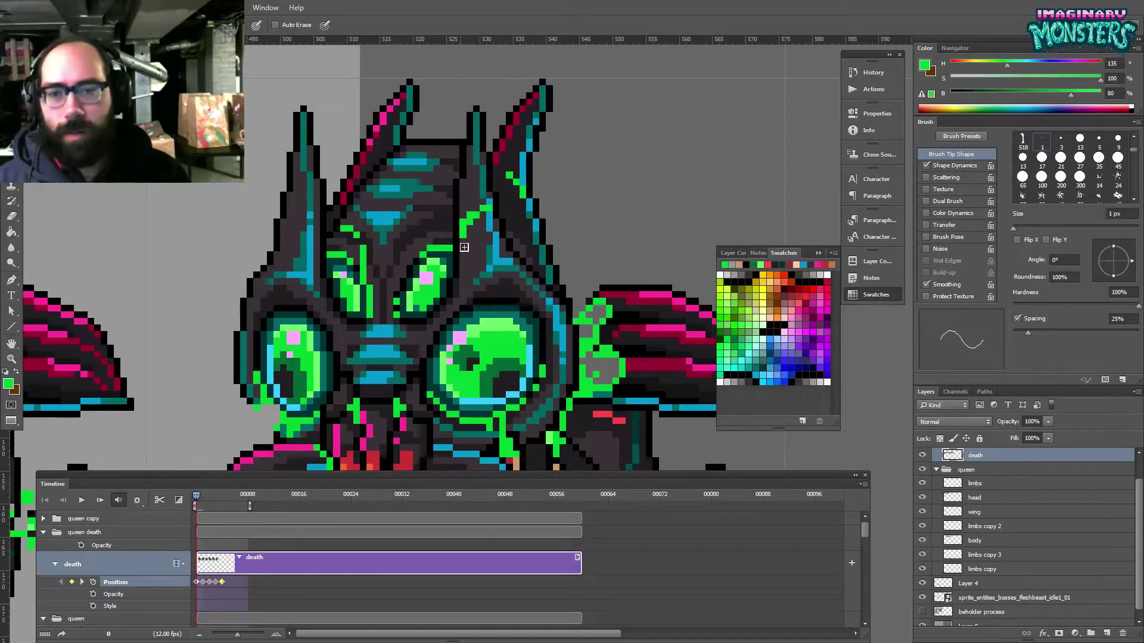
pyautogui.keyDown('alt'); pyautogui.click(455, 225); pyautogui.keyUp('alt')
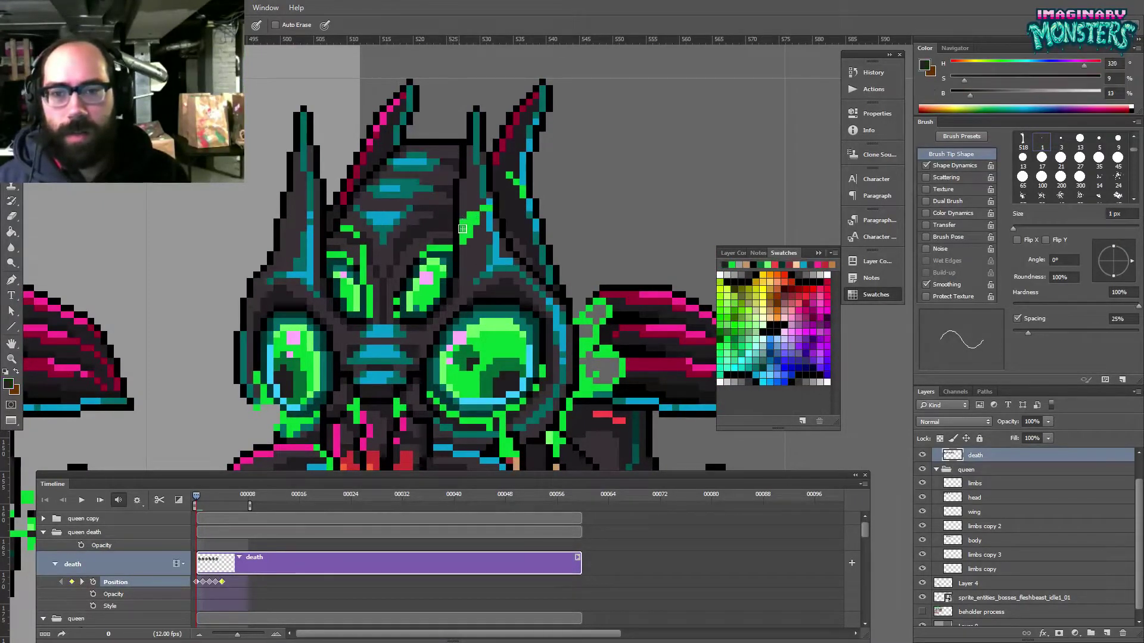
pyautogui.keyDown('alt'); pyautogui.click(468, 221); pyautogui.keyUp('alt')
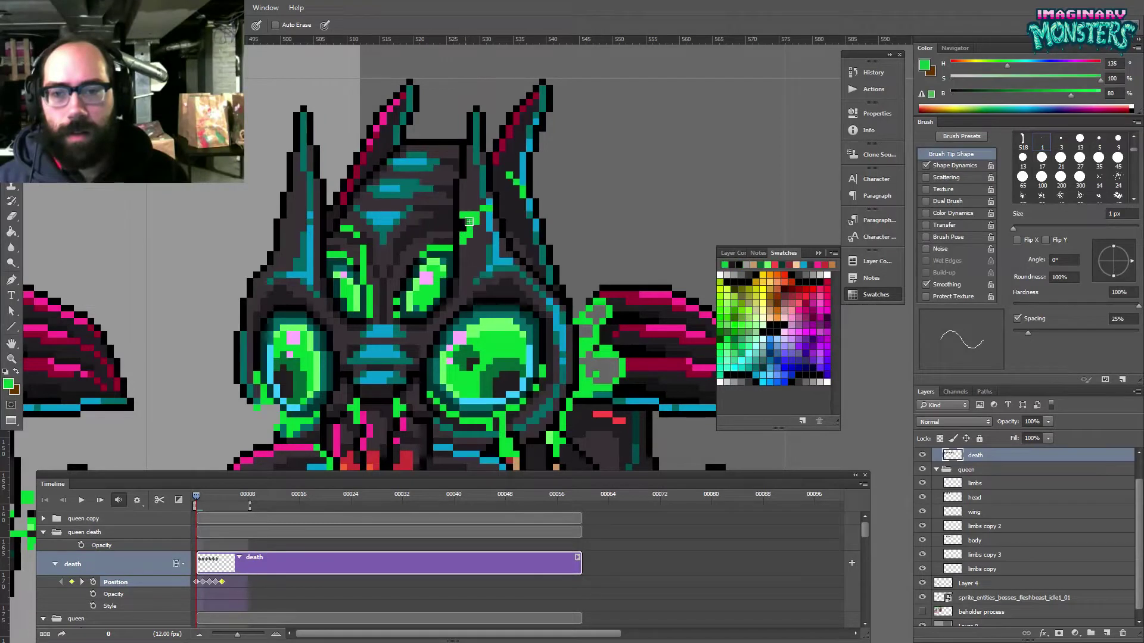
pyautogui.keyDown('alt'); pyautogui.click(451, 225); pyautogui.keyUp('alt')
pyautogui.click(462, 228)
# - Extend the green crack across the sixth queen's curved right horn and out past its edge, cleaning up the surrounding pixels
pyautogui.moveTo(492, 178); pyautogui.dragTo(467, 186)
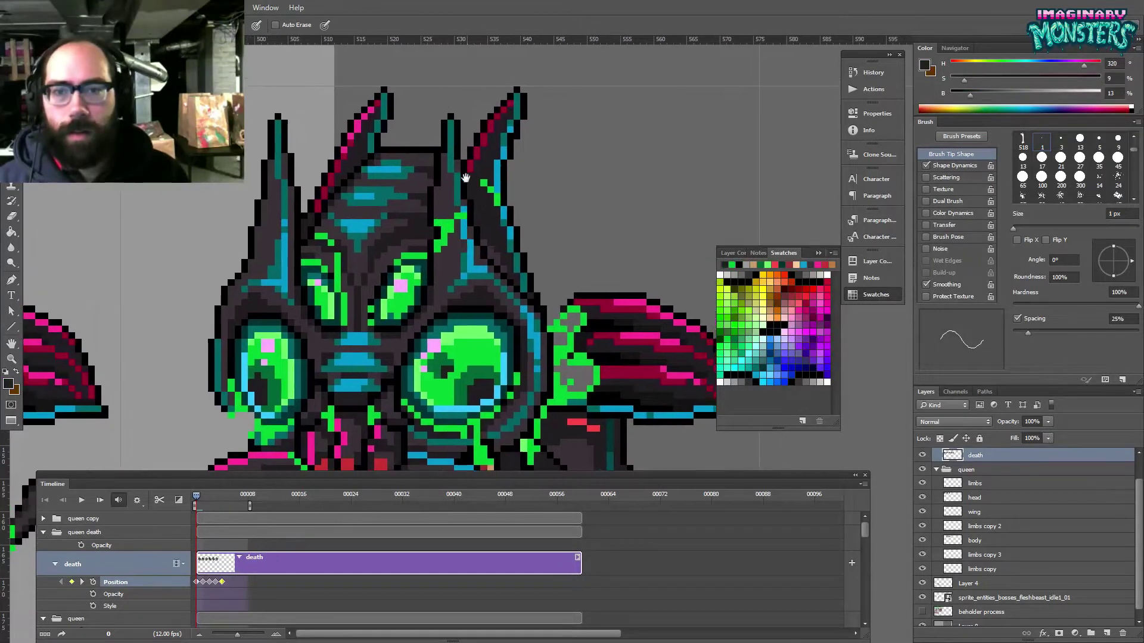
pyautogui.keyDown('alt'); pyautogui.click(484, 184); pyautogui.keyUp('alt')
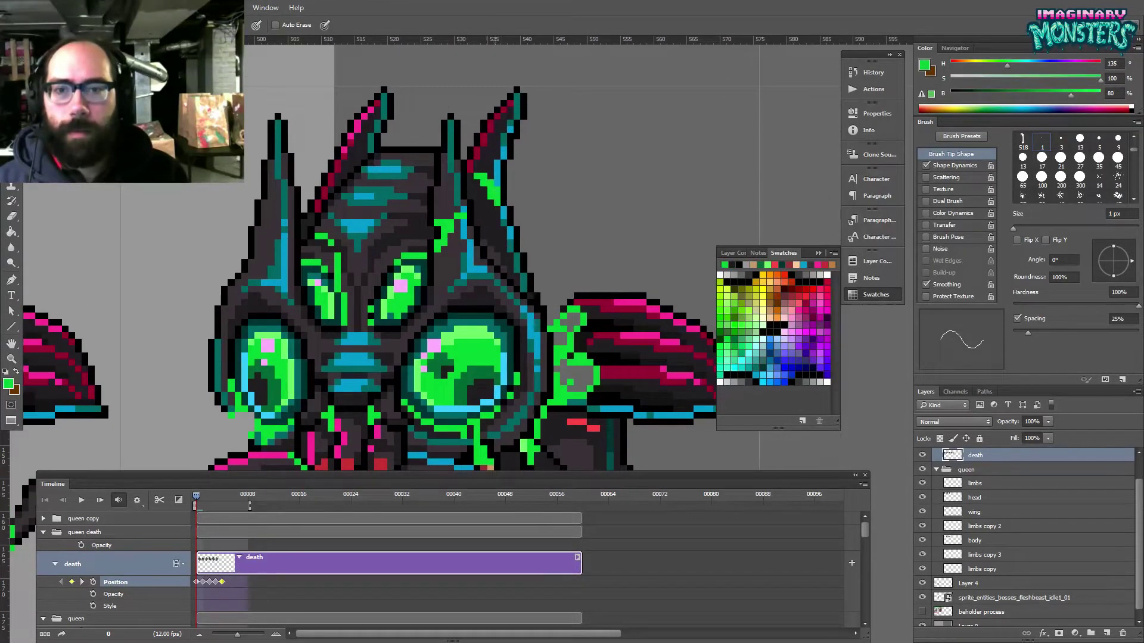
pyautogui.keyDown('alt'); pyautogui.click(510, 208); pyautogui.keyUp('alt')
pyautogui.click(506, 203)
pyautogui.keyDown('alt'); pyautogui.click(497, 192); pyautogui.keyUp('alt')
pyautogui.click(503, 183)
pyautogui.press('e')
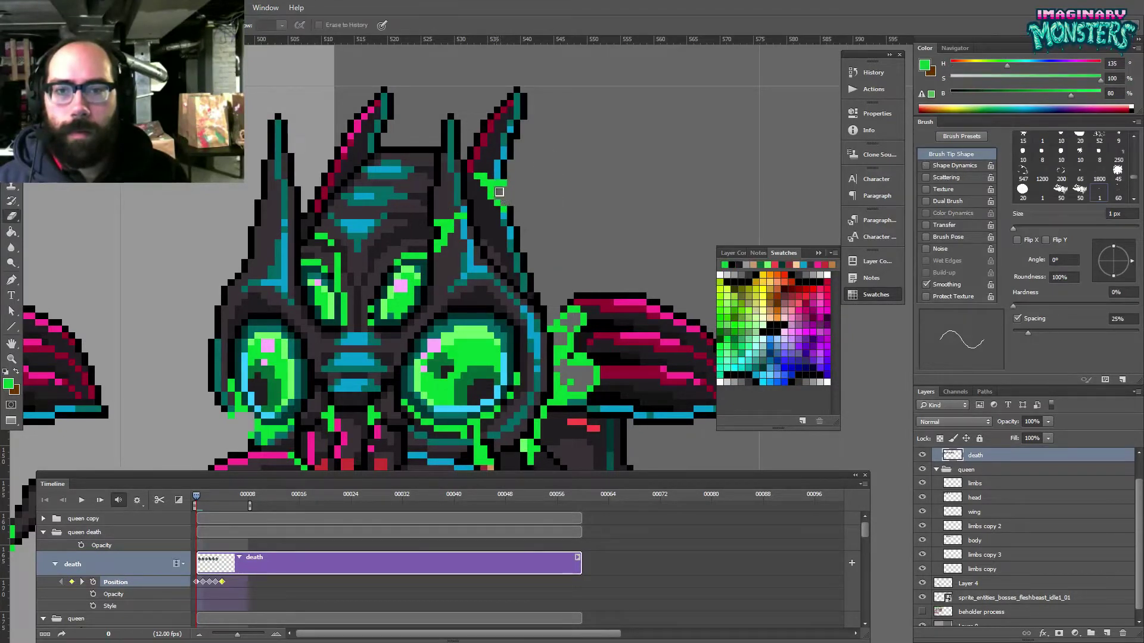
pyautogui.press('b')
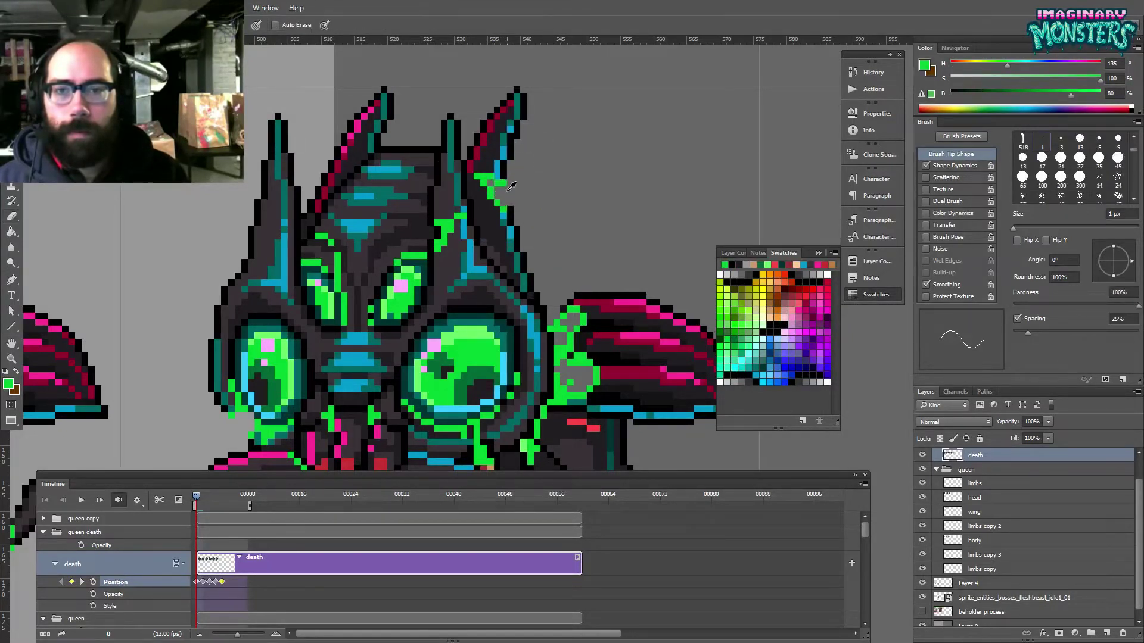
pyautogui.moveTo(498, 207); pyautogui.dragTo(551, 234)
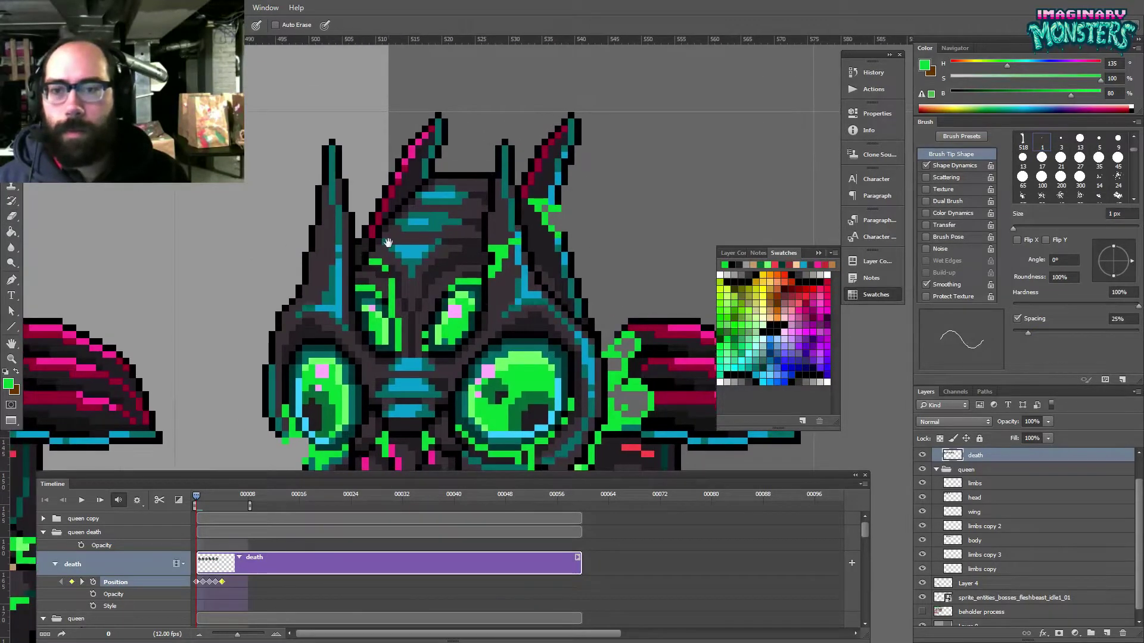
# - Fill the wound above the sixth queen's small left eye with bright green and add light green highlights
pyautogui.moveTo(370, 242); pyautogui.dragTo(386, 217)
pyautogui.moveTo(414, 258); pyautogui.dragTo(399, 232)
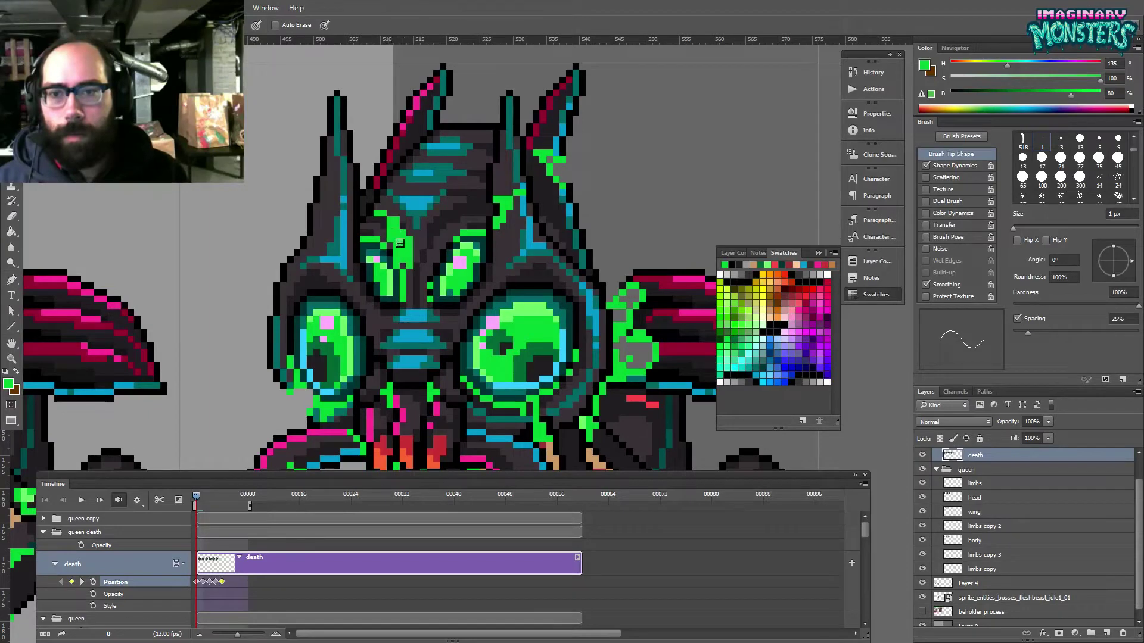
pyautogui.scroll(-5, 408, 292)
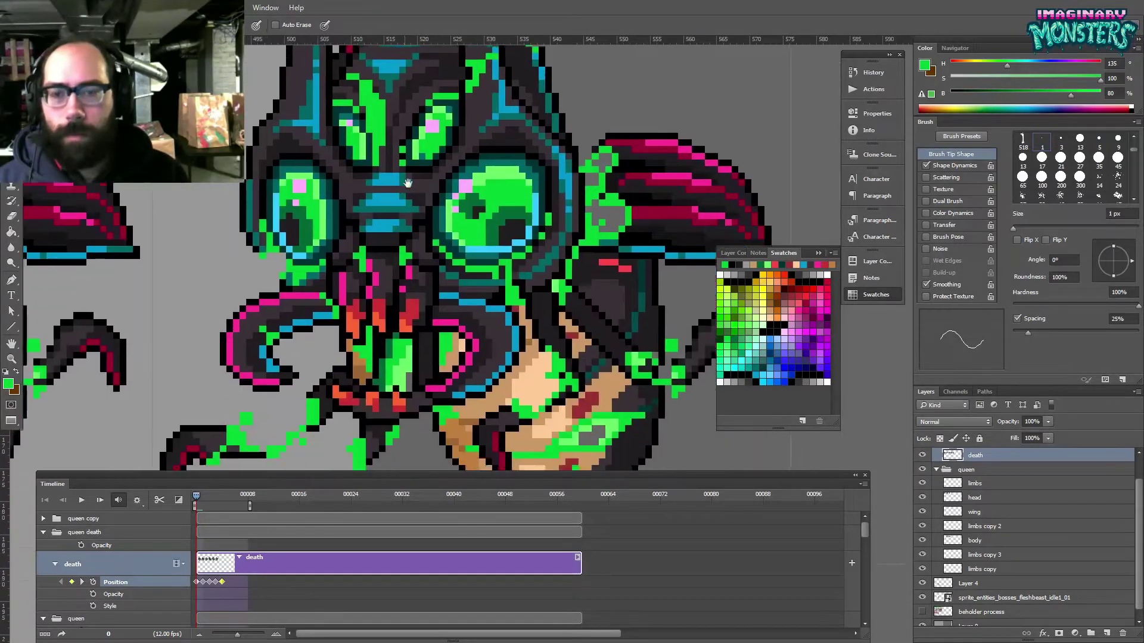
pyautogui.keyDown('alt'); pyautogui.click(621, 409); pyautogui.keyUp('alt')
pyautogui.scroll(3, 417, 238)
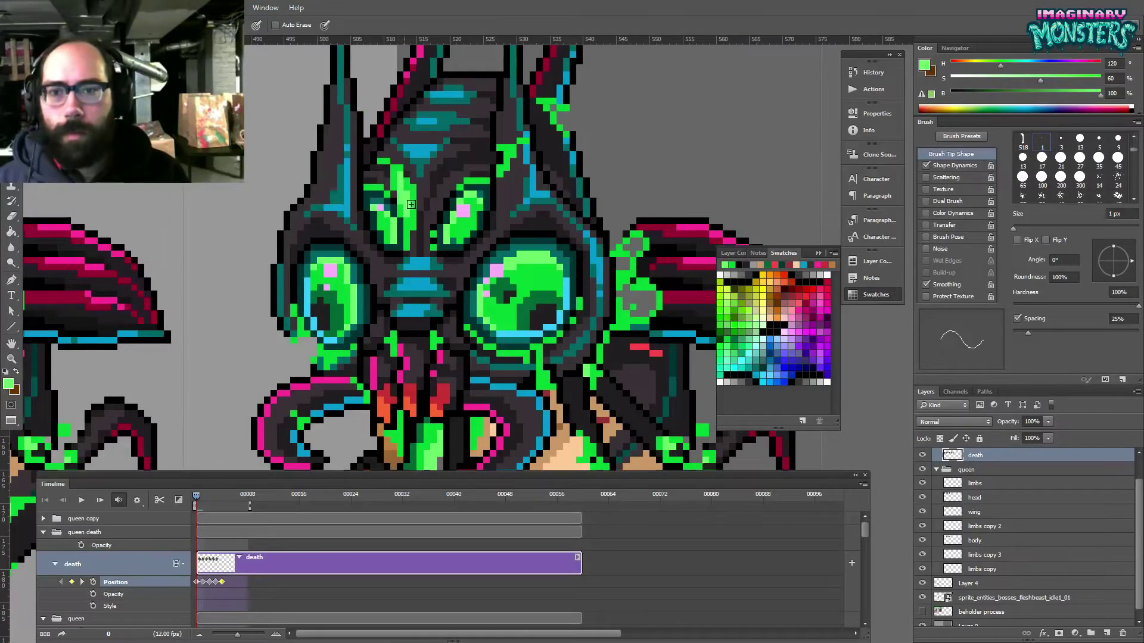
pyautogui.keyDown('alt'); pyautogui.click(412, 183); pyautogui.keyUp('alt')
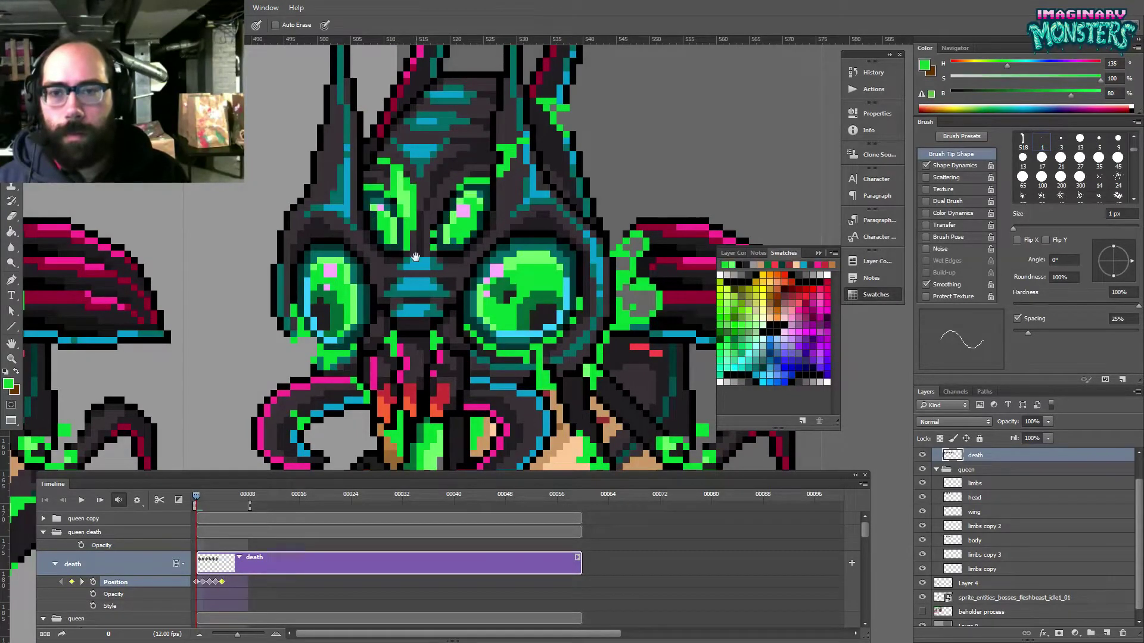
pyautogui.moveTo(415, 257); pyautogui.dragTo(417, 222)
pyautogui.keyDown('alt'); pyautogui.click(415, 207); pyautogui.keyUp('alt')
# - Paint sampled bright and light green shading around the upper and left parts of the sixth queen's large right eye
pyautogui.press('z')
pyautogui.moveTo(356, 258); pyautogui.dragTo(632, 230)
pyautogui.moveTo(749, 233)
pyautogui.mouseDown()
pyautogui.moveTo(479, 224)
pyautogui.moveTo(688, 230)
pyautogui.moveTo(191, 182)
pyautogui.mouseUp()
pyautogui.moveTo(833, 199); pyautogui.dragTo(555, 227)
pyautogui.press('b')
pyautogui.keyDown('alt'); pyautogui.click(555, 225); pyautogui.keyUp('alt')
pyautogui.keyDown('alt'); pyautogui.click(540, 251); pyautogui.keyUp('alt')
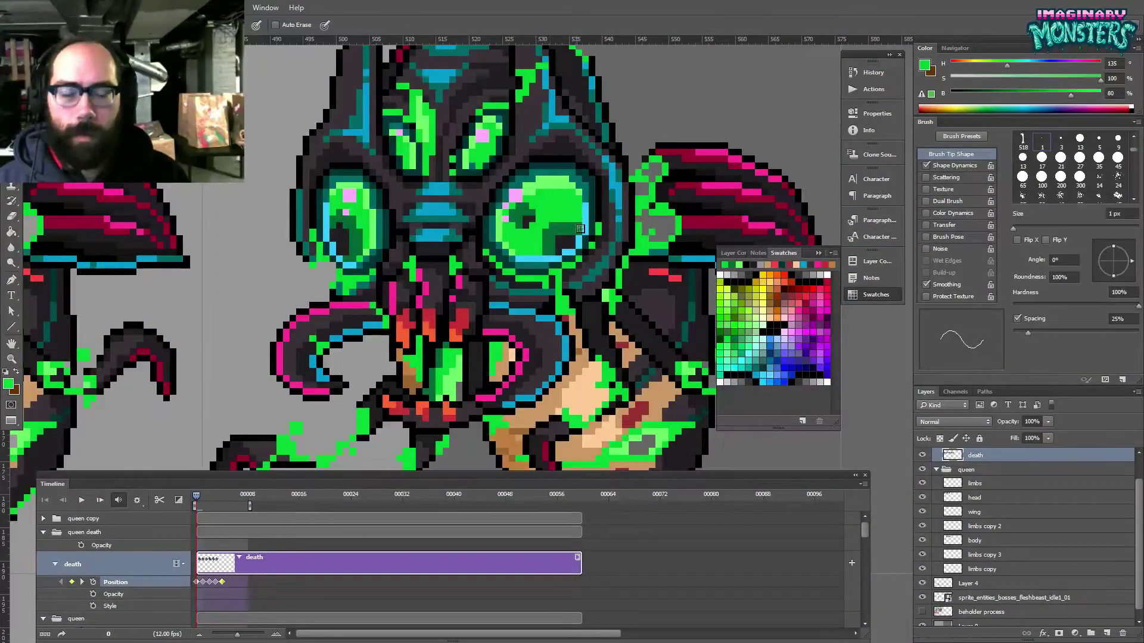
pyautogui.keyDown('alt'); pyautogui.click(504, 225); pyautogui.keyUp('alt')
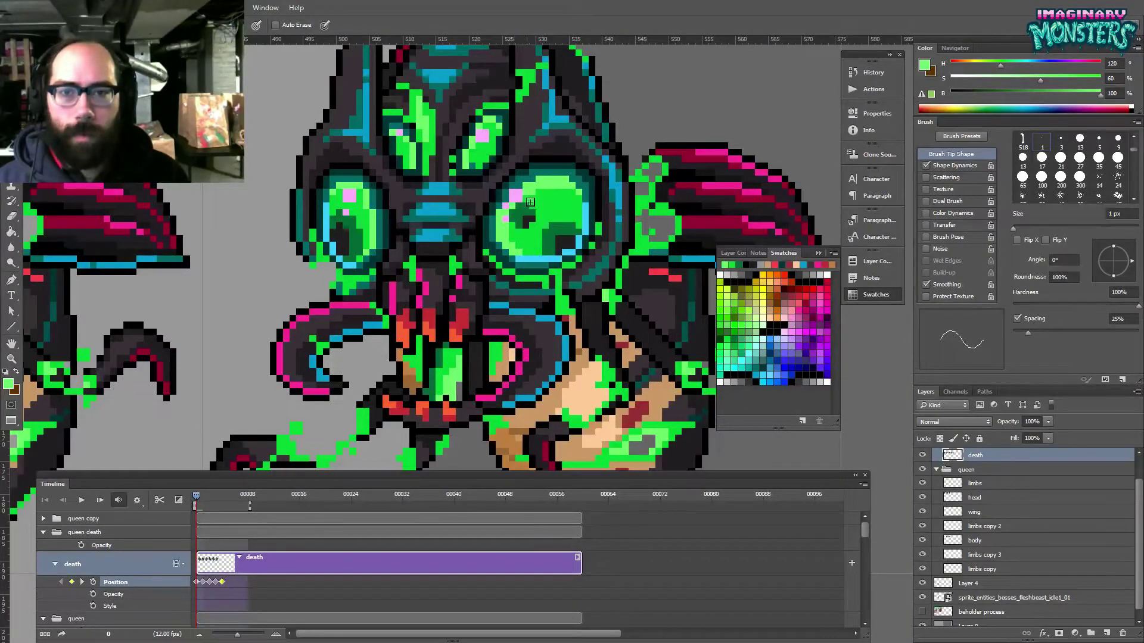
pyautogui.moveTo(548, 193)
pyautogui.mouseDown()
pyautogui.moveTo(569, 196)
pyautogui.moveTo(538, 208)
pyautogui.mouseUp()
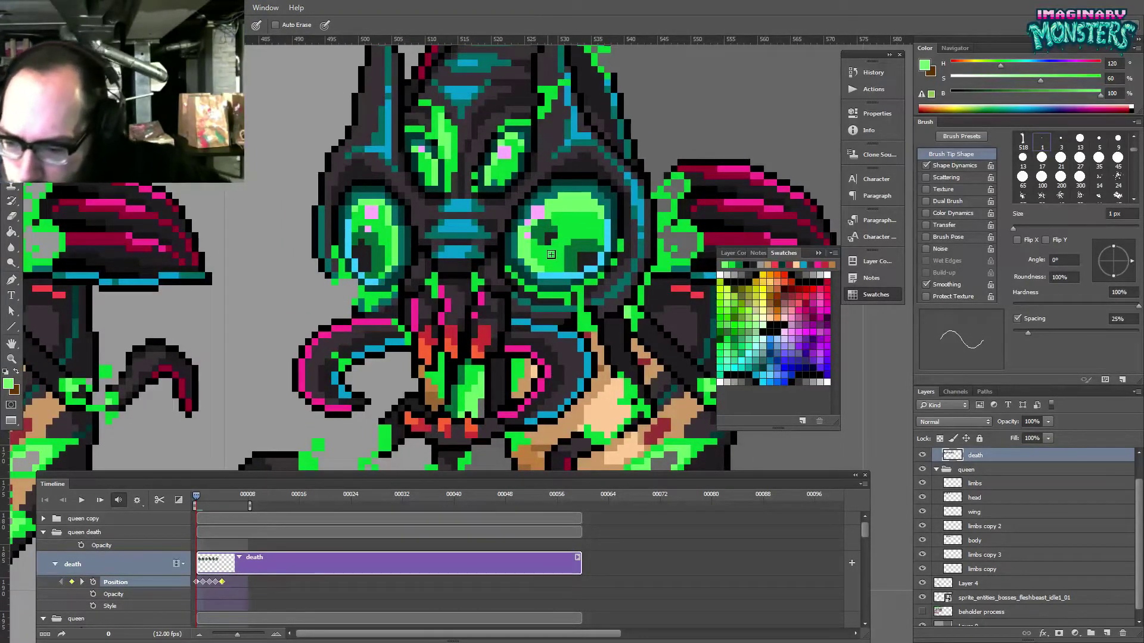
pyautogui.moveTo(438, 318)
pyautogui.mouseDown()
pyautogui.moveTo(456, 311)
pyautogui.moveTo(443, 316)
pyautogui.mouseUp()
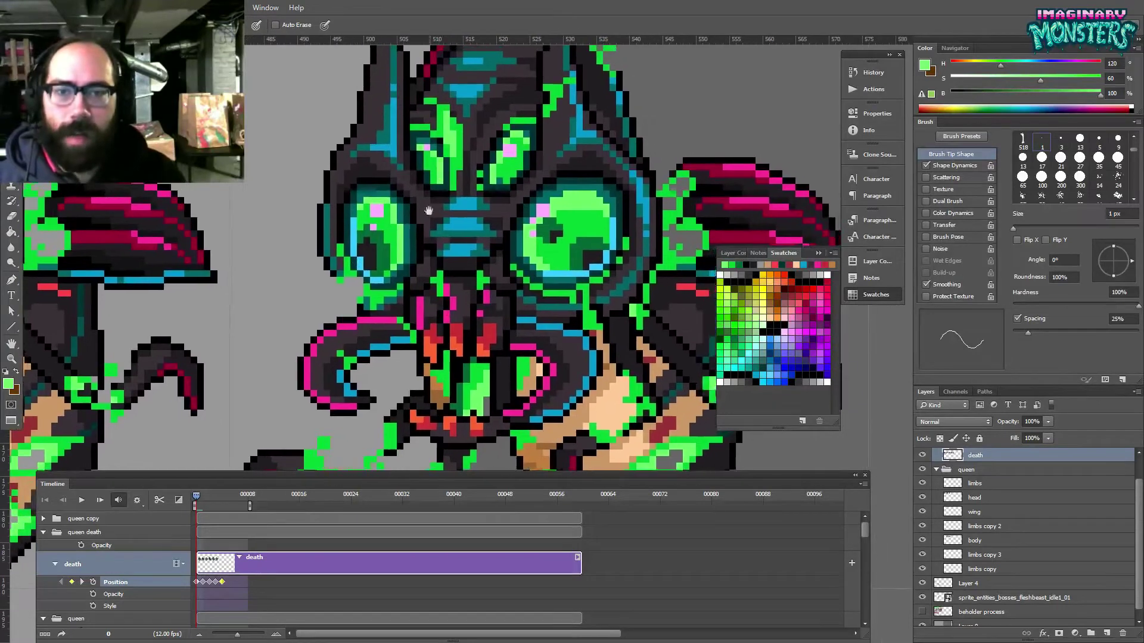
# - Recolor the dark pupil areas in both of the sixth queen's large eyes with sampled dark green
pyautogui.keyDown('alt'); pyautogui.click(558, 232); pyautogui.keyUp('alt')
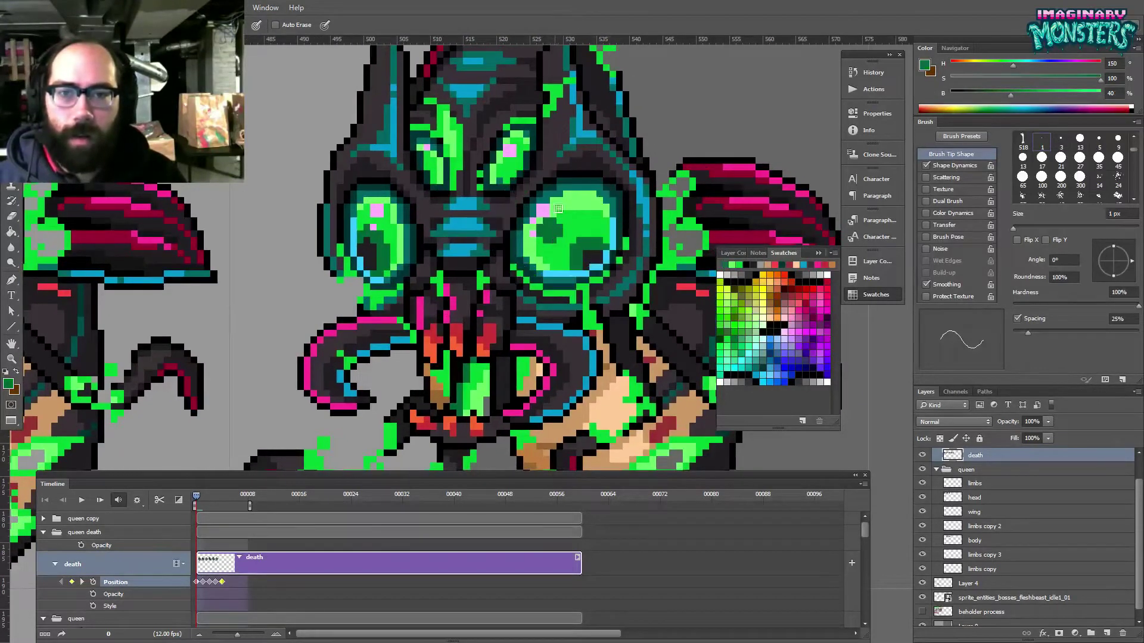
pyautogui.moveTo(535, 244); pyautogui.dragTo(548, 250)
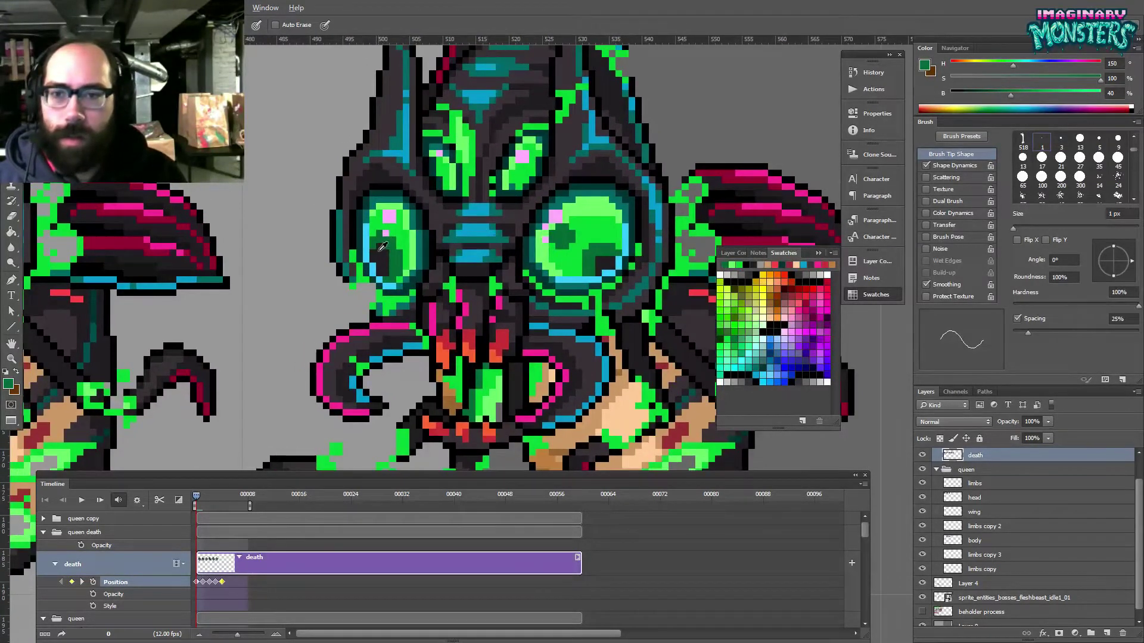
pyautogui.moveTo(380, 246); pyautogui.dragTo(392, 271)
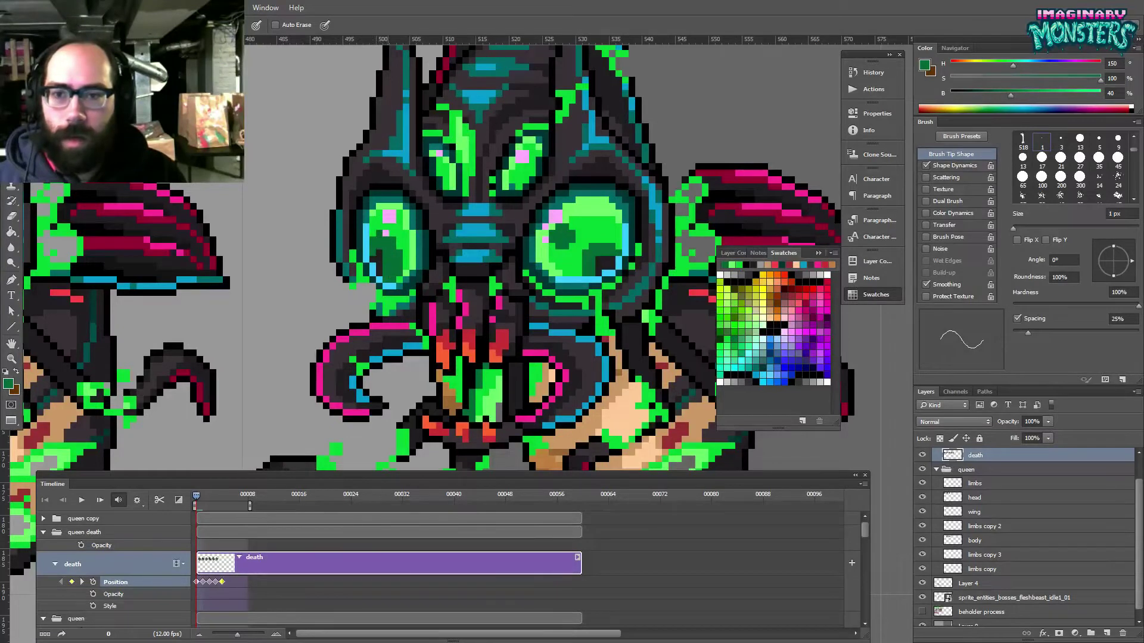
# - Shade the sixth queen's large left eye with sampled dark, bright and light green along its pupil and inner side
pyautogui.keyDown('alt'); pyautogui.click(388, 263); pyautogui.keyUp('alt')
pyautogui.keyDown('alt'); pyautogui.click(404, 242); pyautogui.keyUp('alt')
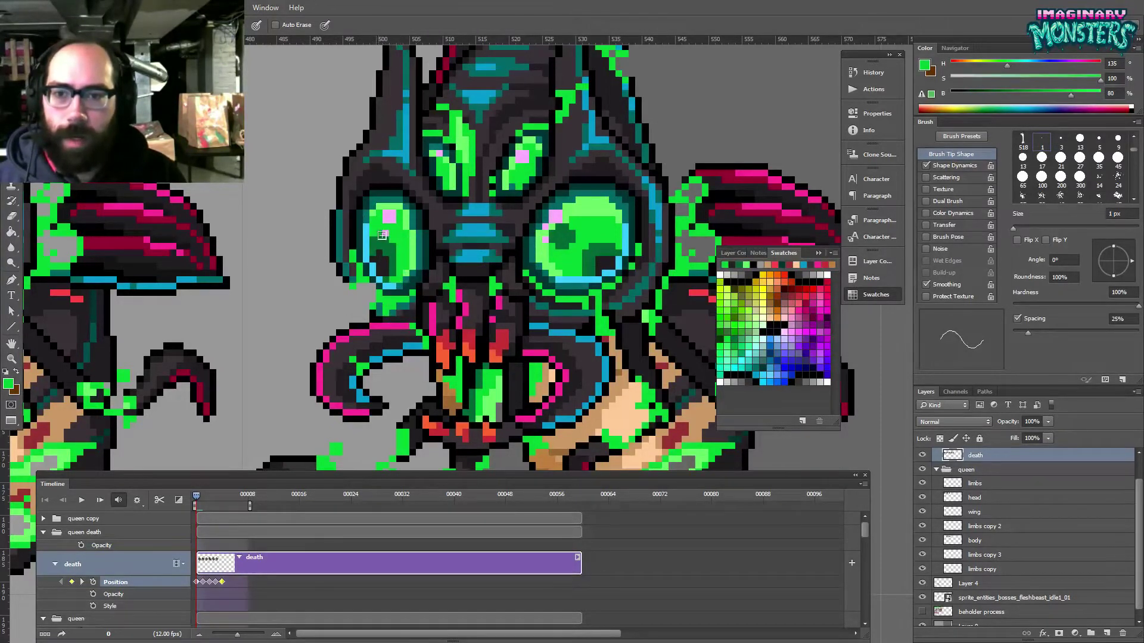
pyautogui.keyDown('alt'); pyautogui.click(382, 209); pyautogui.keyUp('alt')
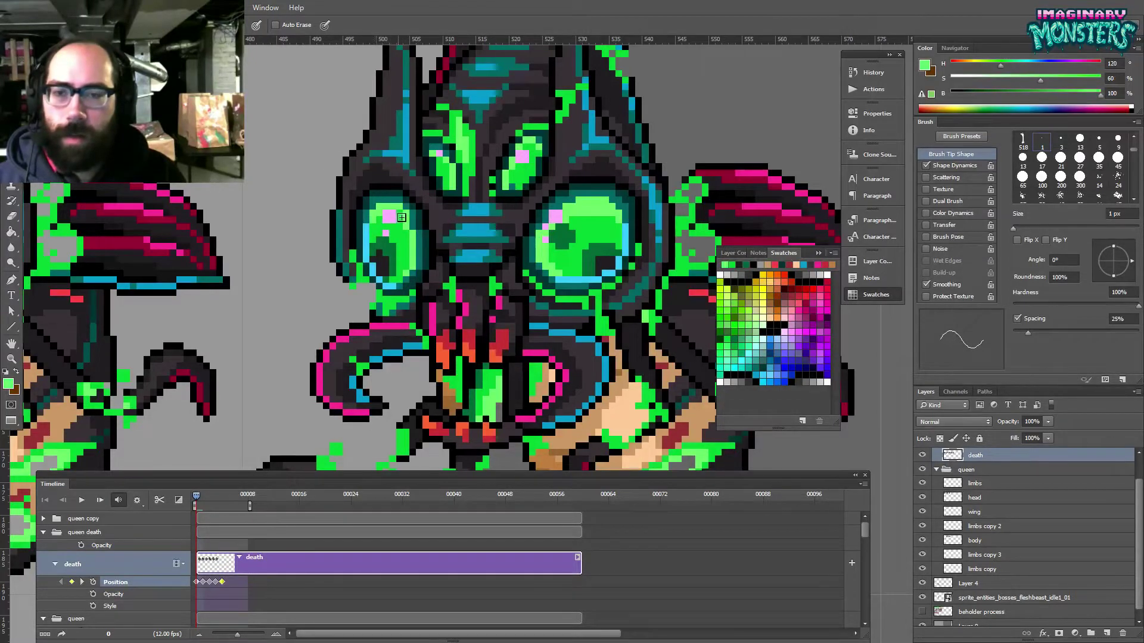
pyautogui.moveTo(407, 233); pyautogui.dragTo(400, 281)
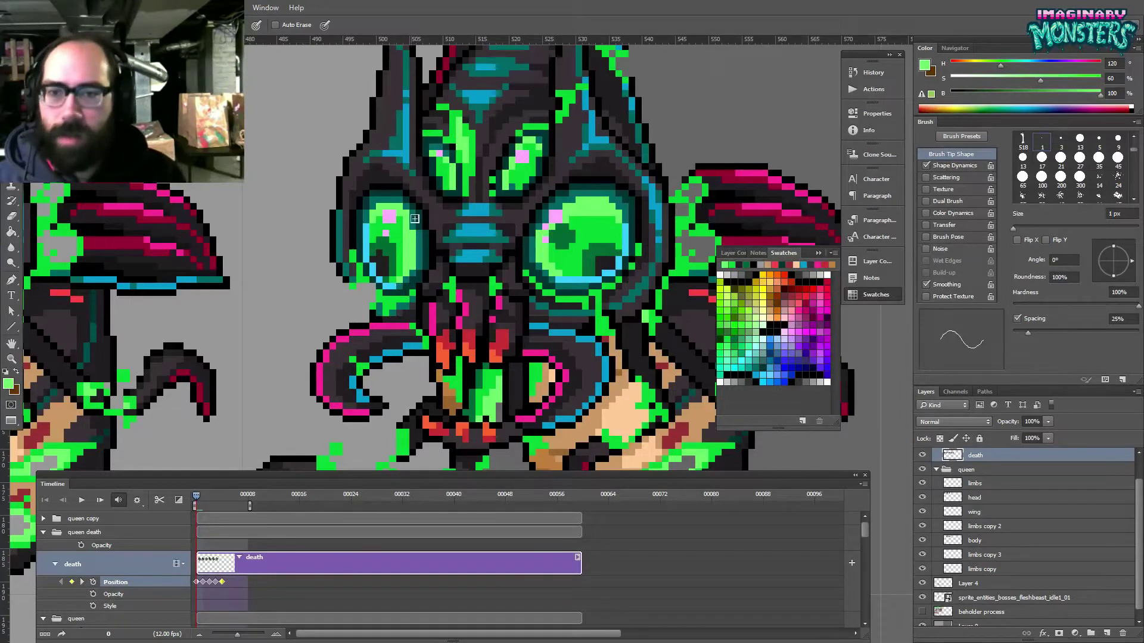
# - Shade the wound inside the sixth queen's open mouth with dark, bright and light green and erase pixels at its lower right
pyautogui.moveTo(514, 323); pyautogui.dragTo(445, 293)
pyautogui.hscroll(-3, 449, 320)
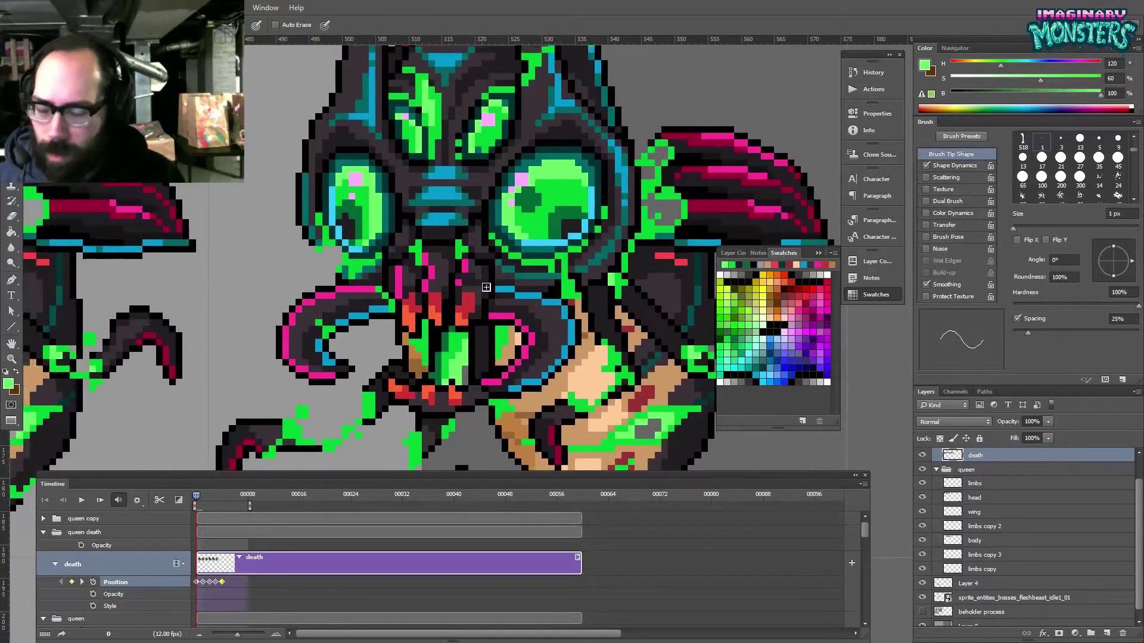
pyautogui.scroll(-3, 486, 287)
pyautogui.hscroll(-4, 512, 274)
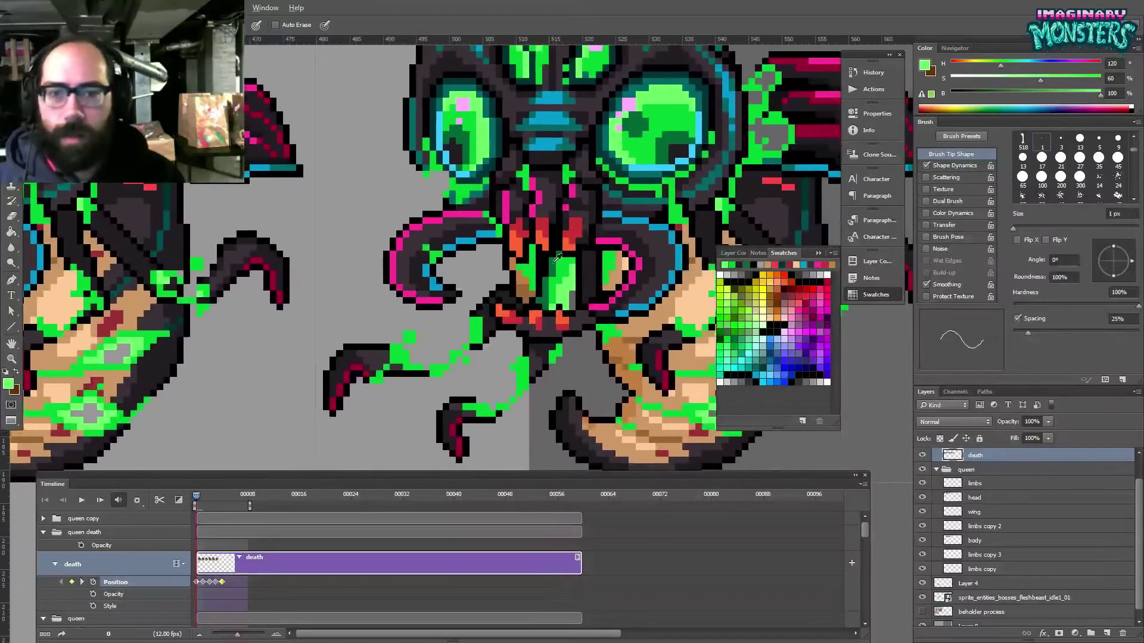
pyautogui.keyDown('alt'); pyautogui.click(551, 261); pyautogui.keyUp('alt')
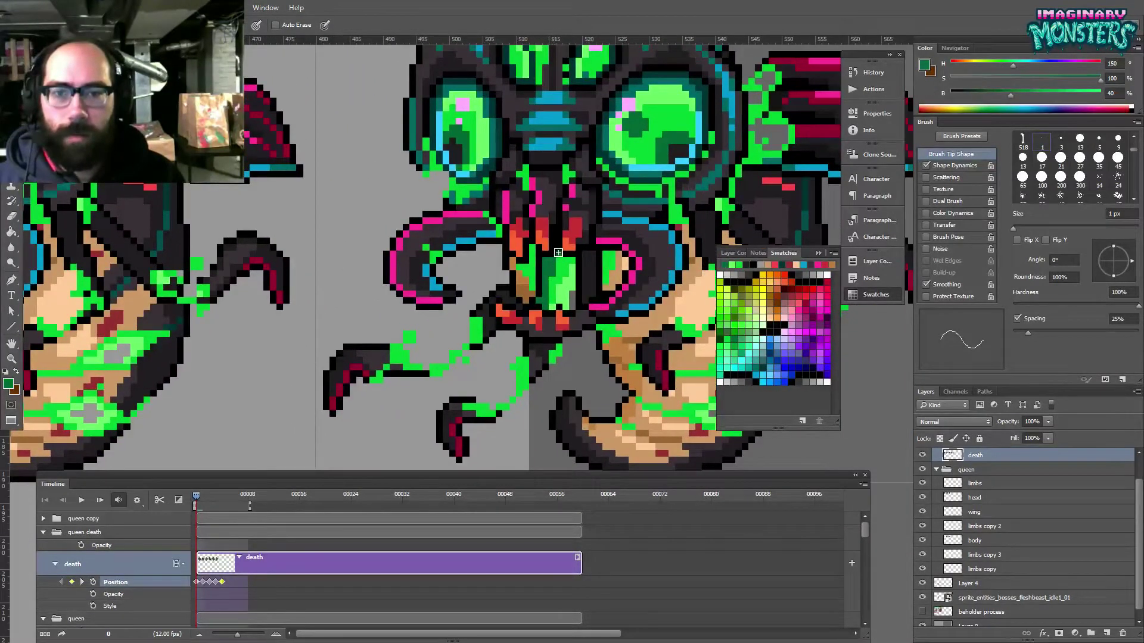
pyautogui.hscroll(1, 579, 273)
pyautogui.keyDown('alt'); pyautogui.click(551, 271); pyautogui.keyUp('alt')
pyautogui.keyDown('alt'); pyautogui.click(557, 281); pyautogui.keyUp('alt')
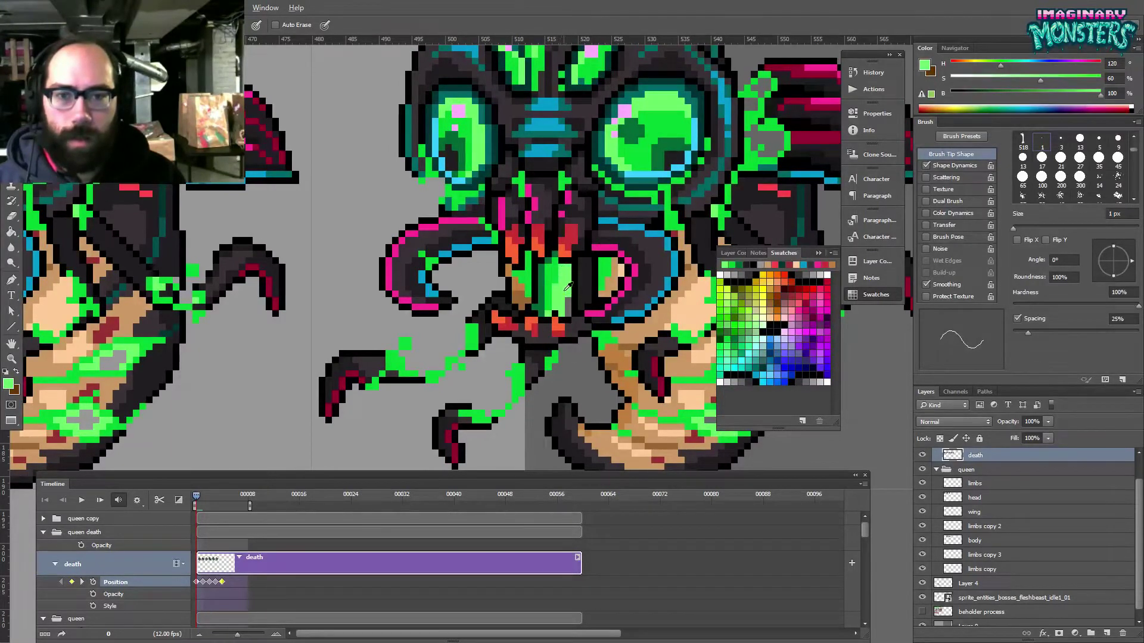
pyautogui.press('e')
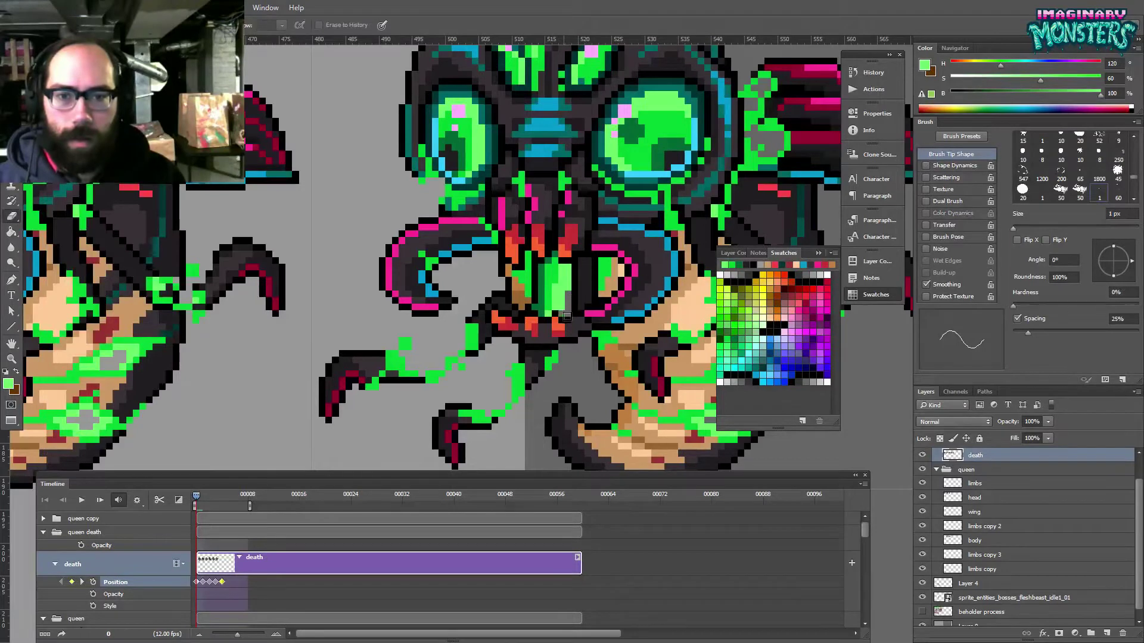
pyautogui.press('b')
# - Compare the sixth queen's green front-limb wounds with the same limbs in the preceding death frames
pyautogui.moveTo(450, 336)
pyautogui.mouseDown()
pyautogui.moveTo(452, 271)
pyautogui.moveTo(484, 273)
pyautogui.mouseUp()
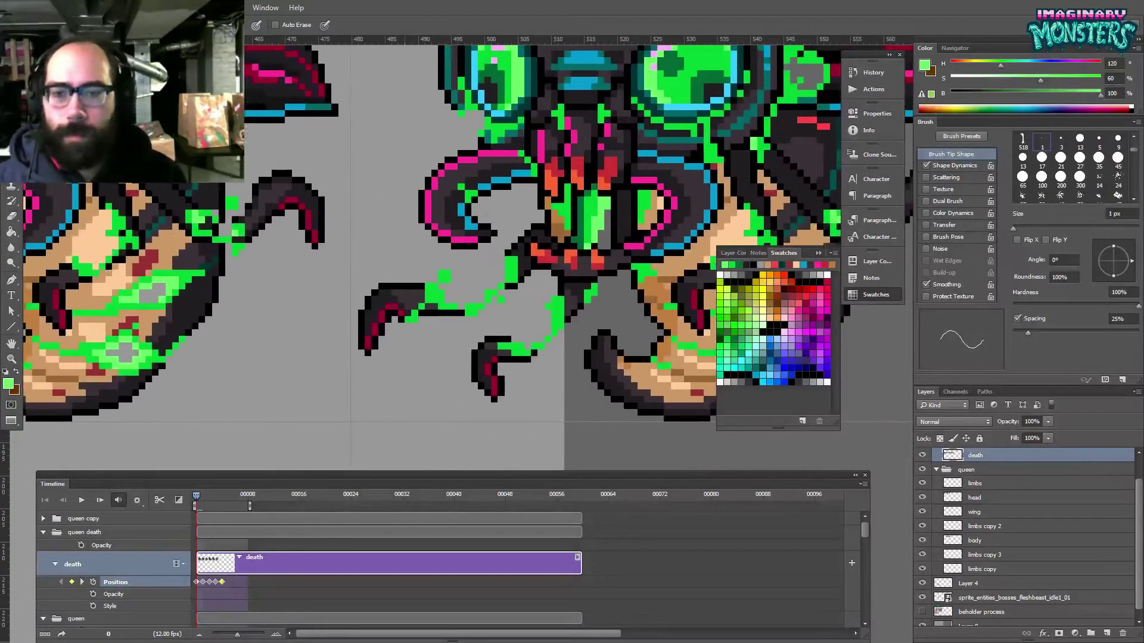
pyautogui.keyDown('alt'); pyautogui.click(438, 291); pyautogui.keyUp('alt')
pyautogui.moveTo(398, 299); pyautogui.dragTo(828, 271)
pyautogui.moveTo(122, 298)
pyautogui.mouseDown()
pyautogui.moveTo(613, 296)
pyautogui.moveTo(599, 269)
pyautogui.moveTo(421, 276)
pyautogui.mouseUp()
pyautogui.keyDown('alt'); pyautogui.click(146, 241); pyautogui.keyUp('alt')
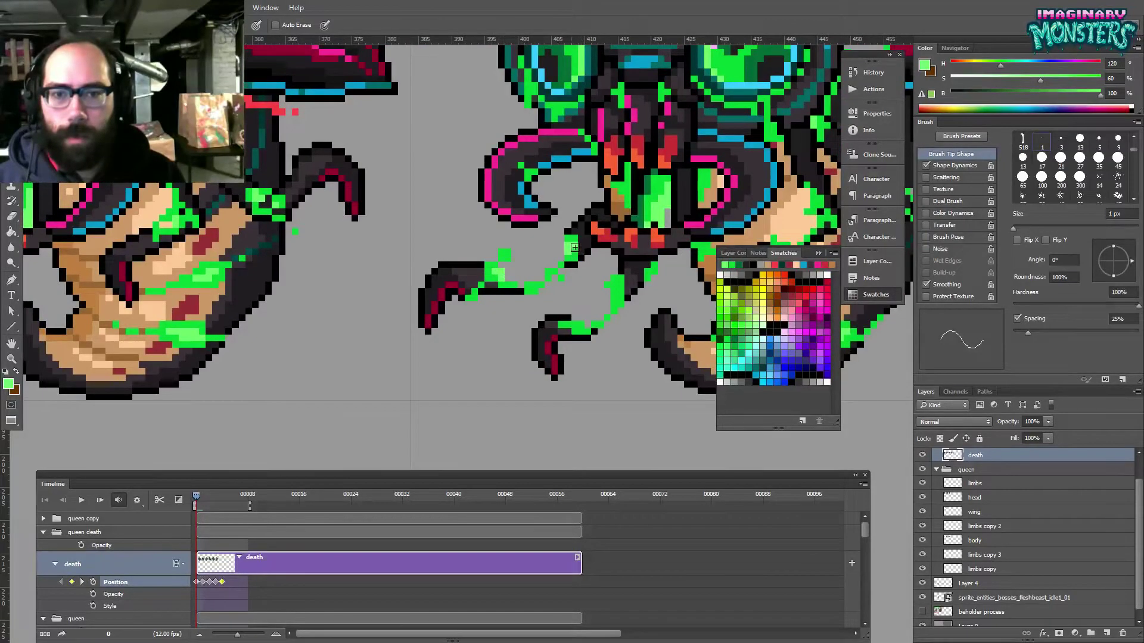
pyautogui.hotkey('ctrl', 'z')
pyautogui.moveTo(618, 294); pyautogui.dragTo(494, 281)
pyautogui.moveTo(444, 317); pyautogui.dragTo(451, 322)
pyautogui.moveTo(541, 315); pyautogui.dragTo(391, 332)
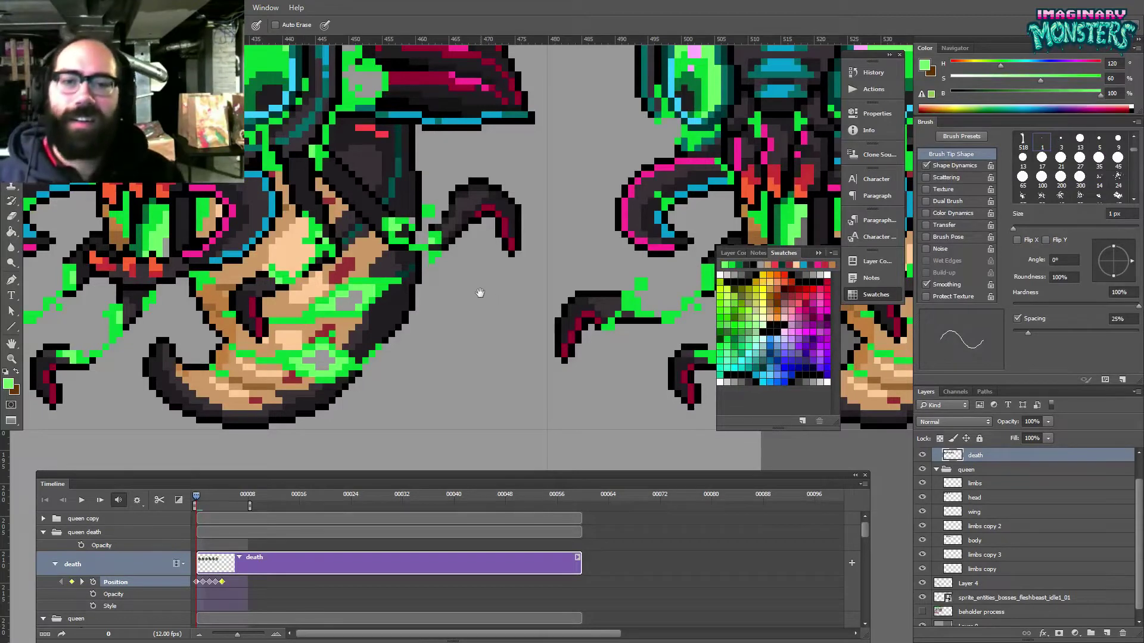
pyautogui.moveTo(491, 301); pyautogui.dragTo(344, 292)
pyautogui.moveTo(479, 278); pyautogui.dragTo(431, 268)
pyautogui.moveTo(550, 313)
pyautogui.mouseDown()
pyautogui.moveTo(532, 292)
pyautogui.moveTo(511, 306)
pyautogui.mouseUp()
# - Fill the broken end of the sixth queen's lower front claw with bright green and erase the limb section joining it to the body
pyautogui.keyDown('alt'); pyautogui.click(538, 302); pyautogui.keyUp('alt')
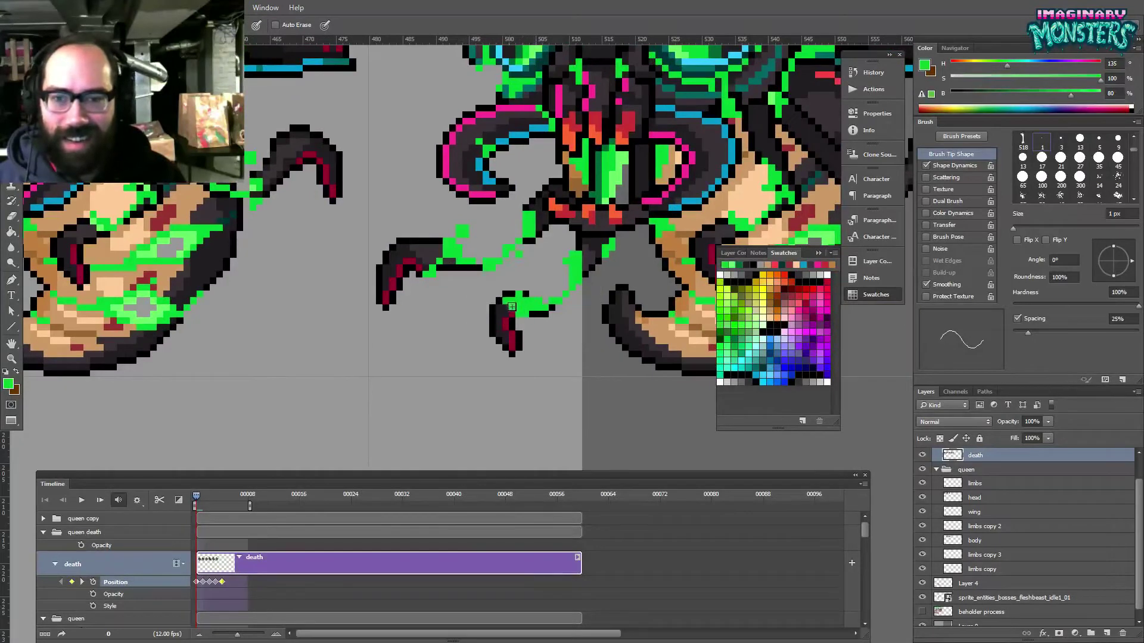
pyautogui.press('e')
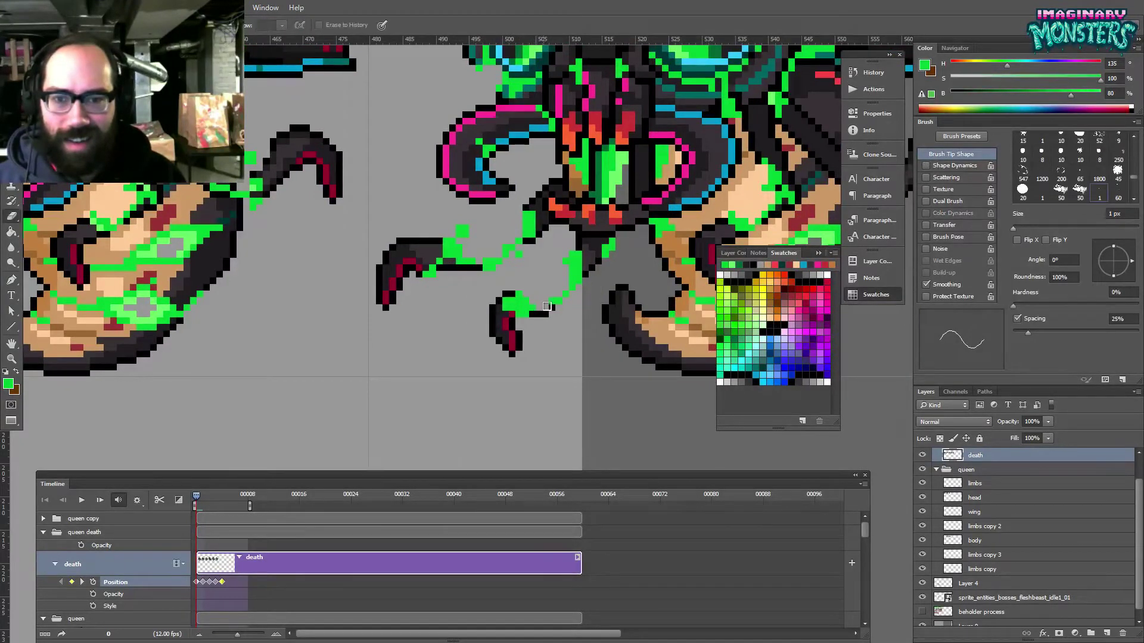
pyautogui.moveTo(554, 312); pyautogui.dragTo(537, 319)
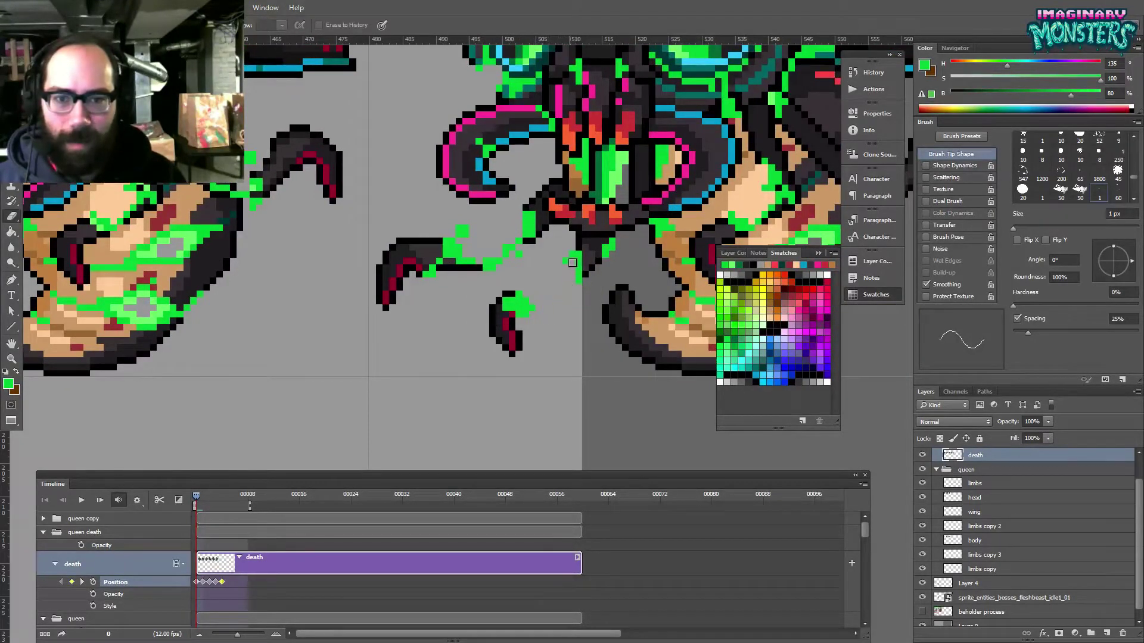
# - Redraw the lower front limb's stump below the sixth queen's jaw with bright green and sampled dark pixels
pyautogui.press('b')
pyautogui.moveTo(582, 257)
pyautogui.mouseDown()
pyautogui.moveTo(585, 269)
pyautogui.moveTo(578, 248)
pyautogui.moveTo(555, 260)
pyautogui.moveTo(569, 264)
pyautogui.moveTo(553, 283)
pyautogui.moveTo(585, 281)
pyautogui.mouseUp()
pyautogui.keyDown('alt'); pyautogui.click(590, 264); pyautogui.keyUp('alt')
pyautogui.click(584, 256)
pyautogui.keyDown('alt'); pyautogui.click(619, 263); pyautogui.keyUp('alt')
pyautogui.click(615, 264)
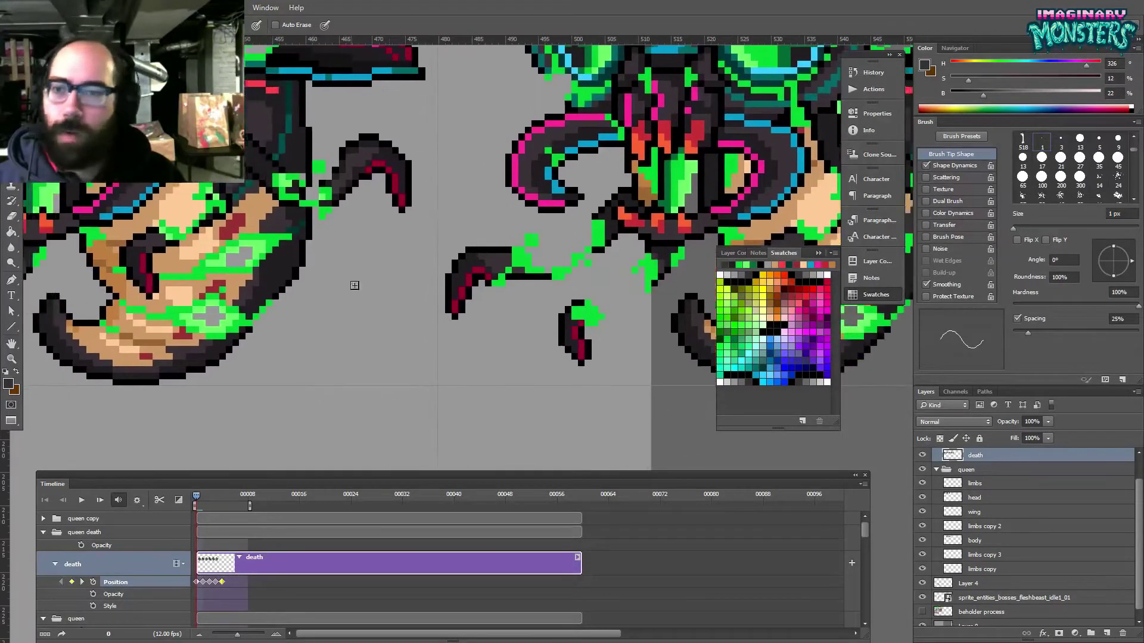
# - Paint bright green on the broken end of the sixth queen's upper front claw and erase the limb outline beside it
pyautogui.keyDown('alt'); pyautogui.click(258, 246); pyautogui.keyUp('alt')
pyautogui.keyDown('alt'); pyautogui.click(519, 256); pyautogui.keyUp('alt')
pyautogui.moveTo(509, 257); pyautogui.dragTo(491, 272)
pyautogui.press('e')
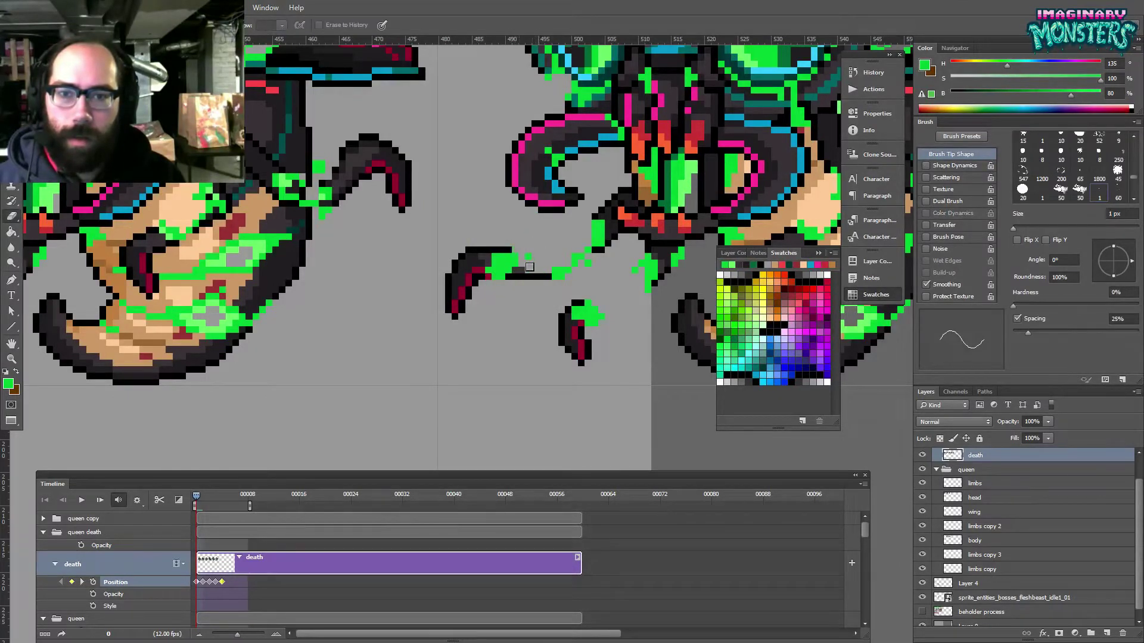
pyautogui.press('b')
pyautogui.press('e')
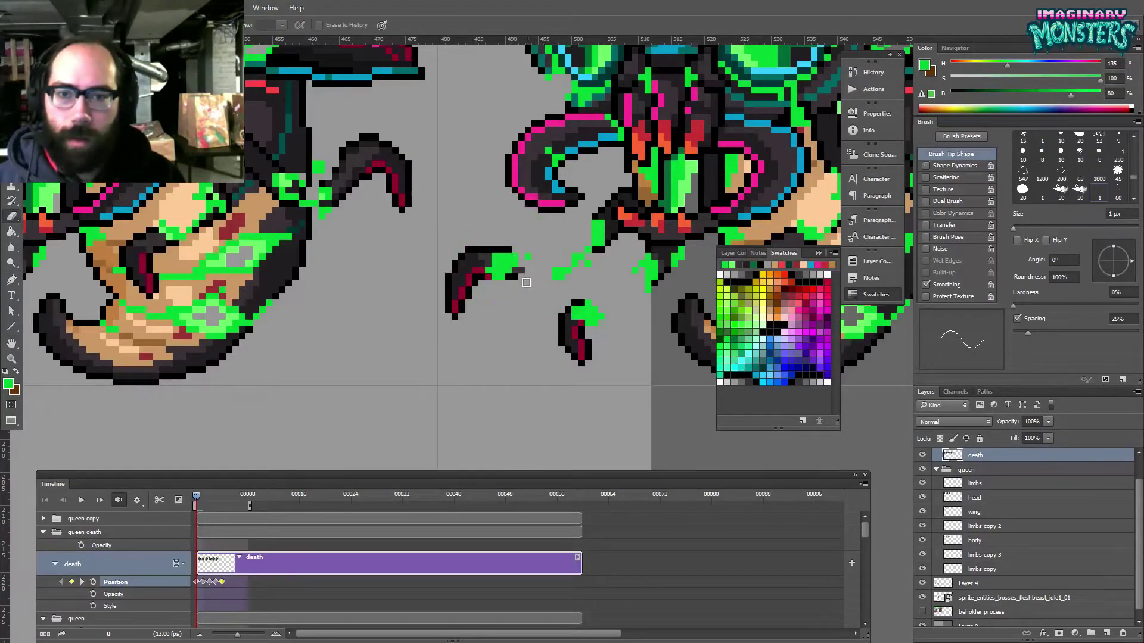
pyautogui.click(515, 270)
# - Erase leftover pixels in the upper front limb's gap and touch up the body-side stump with bright green
pyautogui.press('b')
pyautogui.press('e')
pyautogui.moveTo(555, 276)
pyautogui.mouseDown()
pyautogui.moveTo(600, 246)
pyautogui.moveTo(570, 274)
pyautogui.mouseUp()
pyautogui.press('b')
pyautogui.press('e')
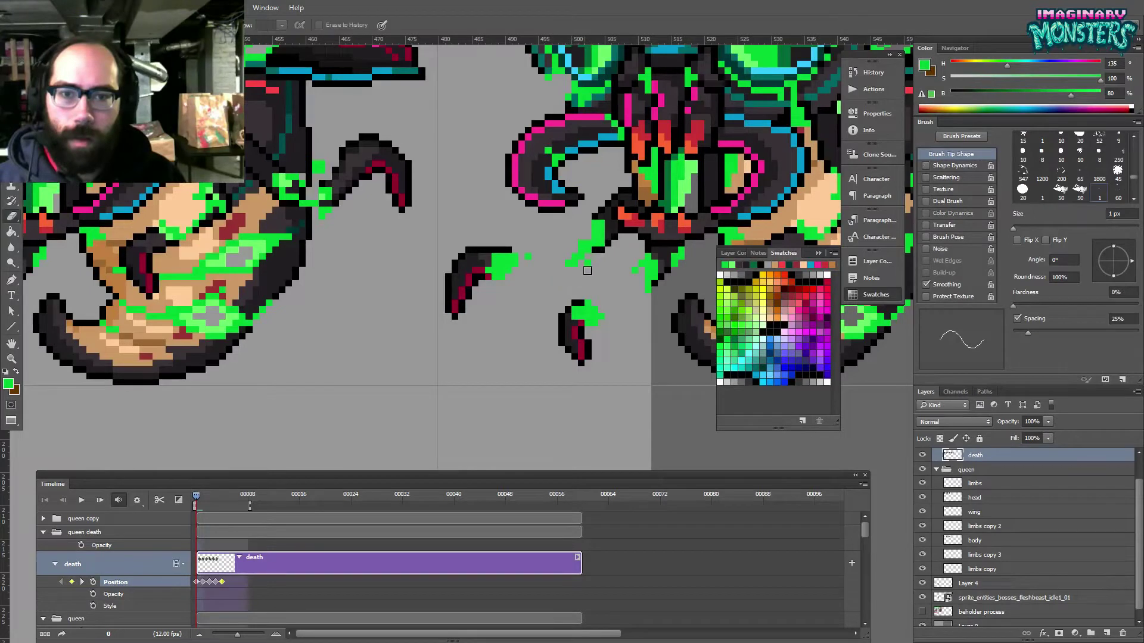
pyautogui.press('b')
pyautogui.click(599, 242)
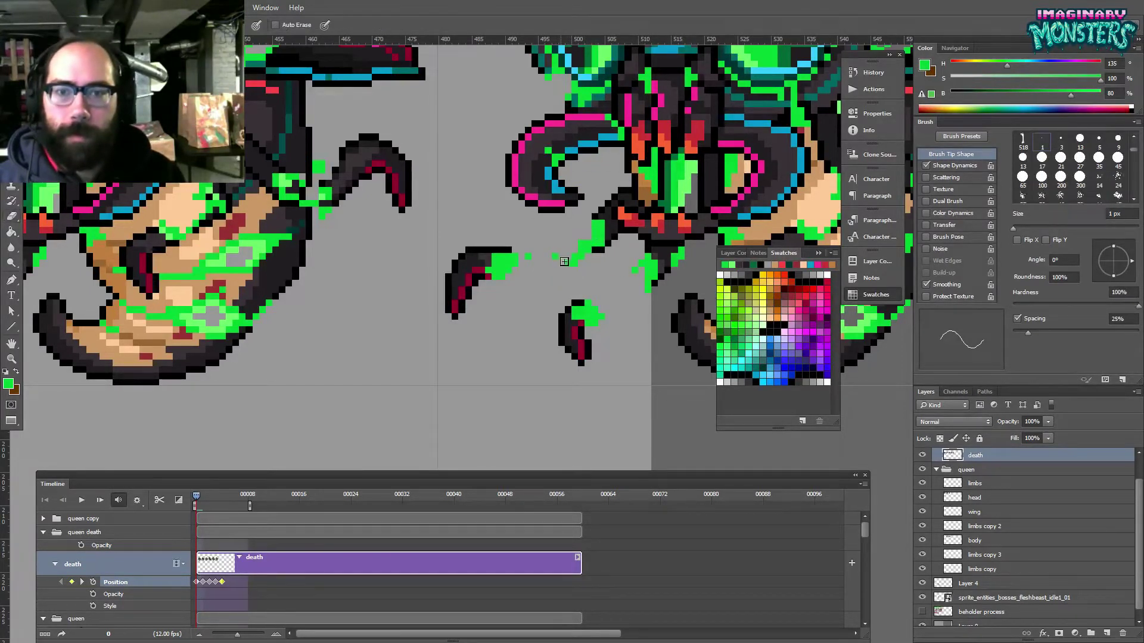
# - Trim the bright green wound on the sixth queen's detached lower front claw into a smaller ragged end
pyautogui.moveTo(527, 291); pyautogui.dragTo(481, 251)
pyautogui.moveTo(392, 307)
pyautogui.mouseDown()
pyautogui.moveTo(576, 287)
pyautogui.moveTo(707, 306)
pyautogui.moveTo(483, 295)
pyautogui.mouseUp()
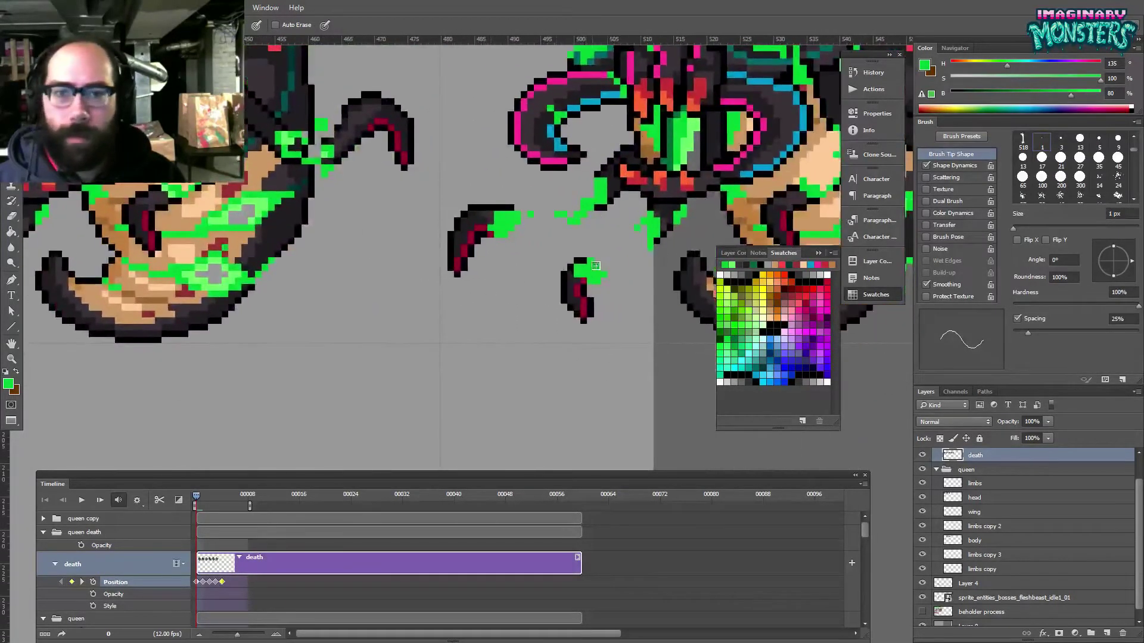
pyautogui.moveTo(585, 281); pyautogui.dragTo(552, 293)
pyautogui.press('e')
pyautogui.click(565, 286)
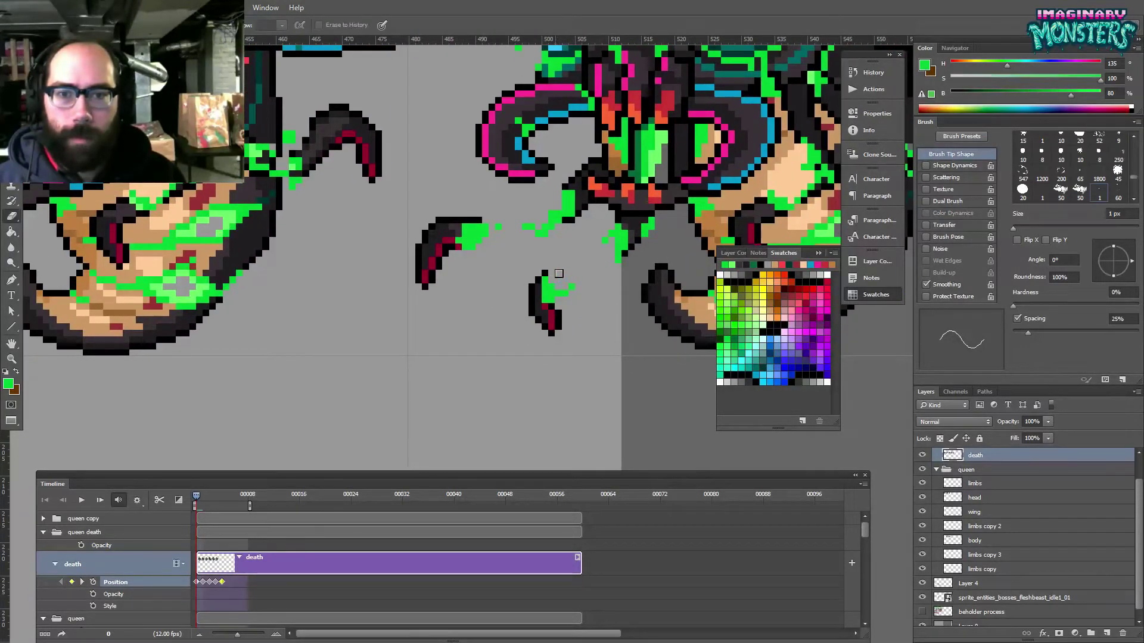
pyautogui.press('b')
pyautogui.keyDown('alt'); pyautogui.click(622, 242); pyautogui.keyUp('alt')
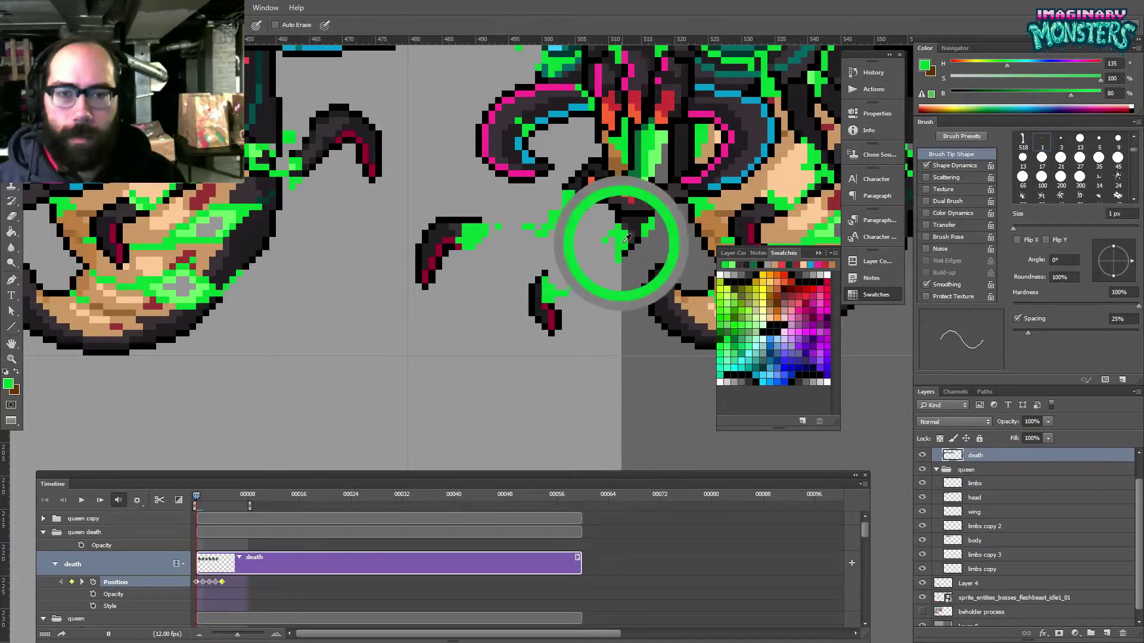
pyautogui.moveTo(543, 262)
pyautogui.mouseDown()
pyautogui.moveTo(740, 255)
pyautogui.moveTo(545, 272)
pyautogui.mouseUp()
# - Erase part of the lower front limb's stump and paint a diagonal trail of bright green droplets toward the detached claw
pyautogui.press('e')
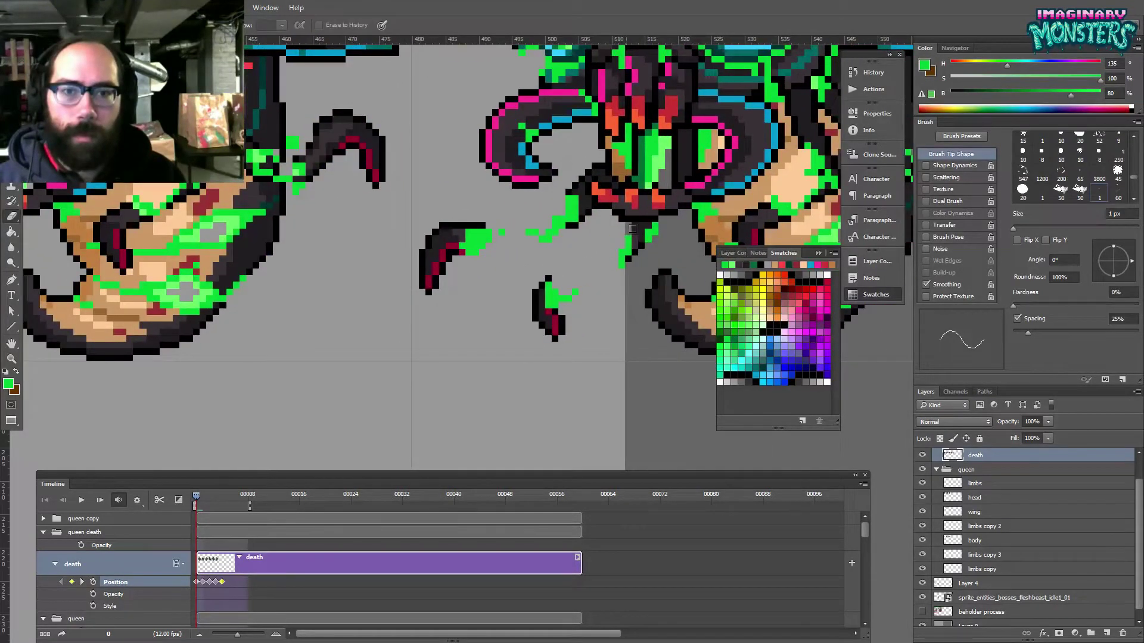
pyautogui.moveTo(626, 238); pyautogui.dragTo(578, 275)
pyautogui.press('b')
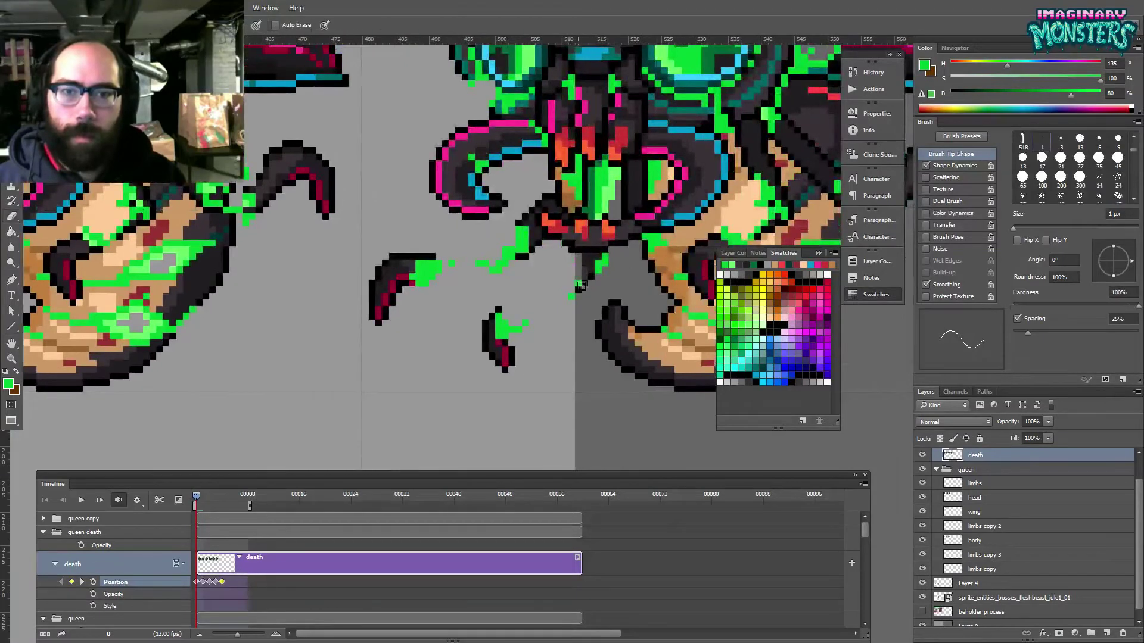
pyautogui.press('e')
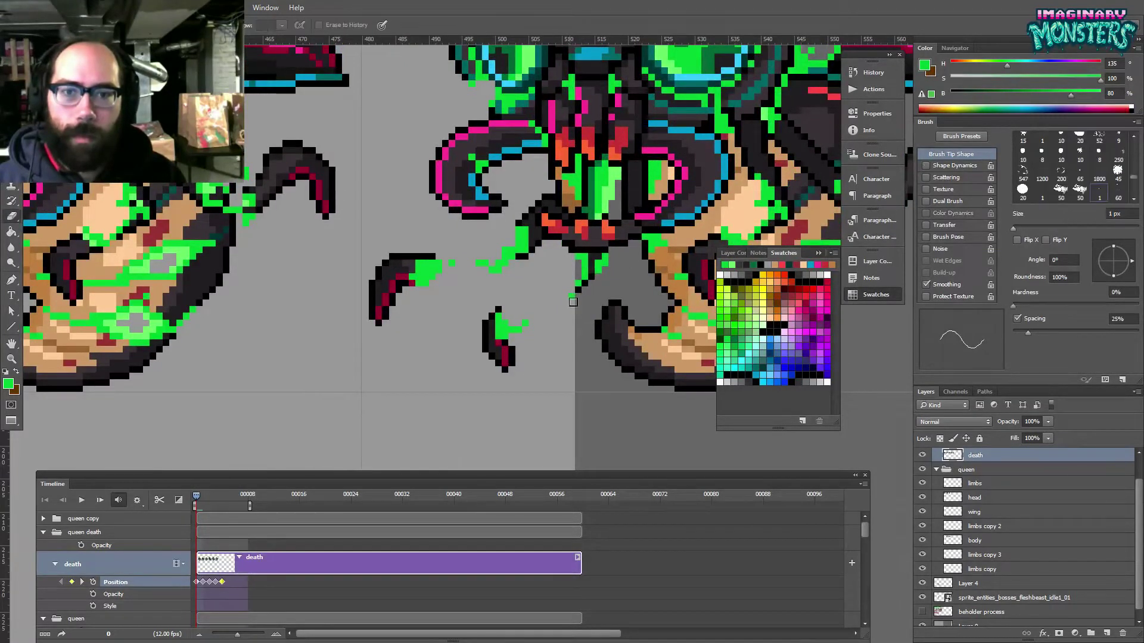
pyautogui.click(585, 285)
pyautogui.moveTo(590, 289); pyautogui.dragTo(524, 306)
pyautogui.press('b')
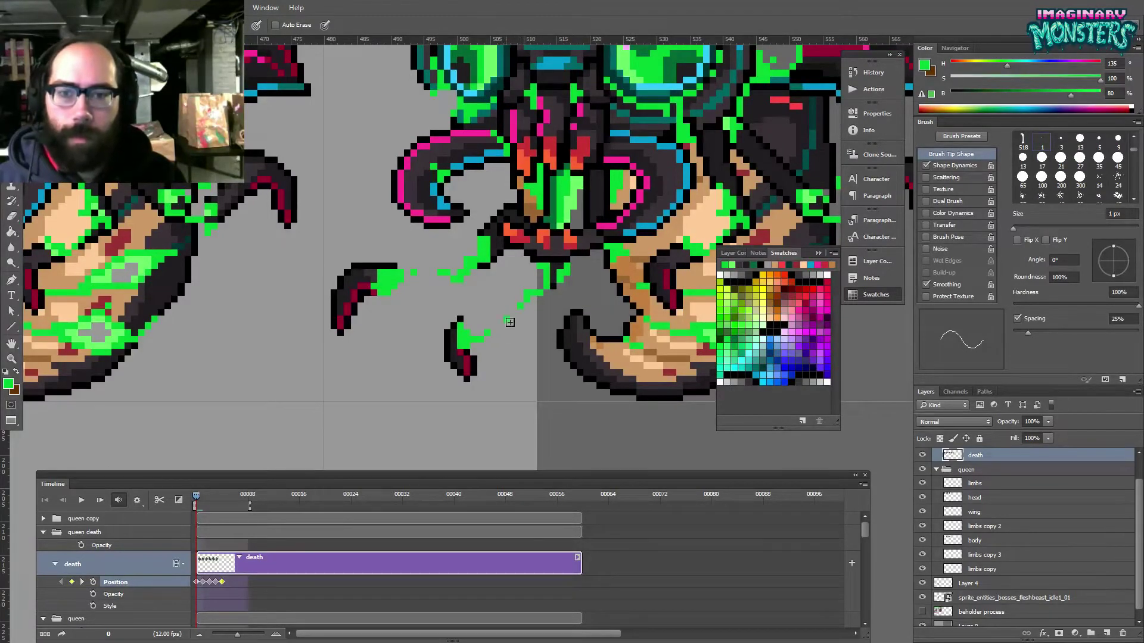
# - Split the sixth queen's rear right claw from her body, erasing the joint and painting bright green on the broken ends
pyautogui.moveTo(809, 193)
pyautogui.mouseDown()
pyautogui.moveTo(664, 199)
pyautogui.moveTo(575, 250)
pyautogui.moveTo(485, 273)
pyautogui.moveTo(533, 245)
pyautogui.moveTo(505, 264)
pyautogui.moveTo(538, 260)
pyautogui.moveTo(539, 239)
pyautogui.moveTo(535, 279)
pyautogui.mouseUp()
pyautogui.press('e')
pyautogui.press('b')
pyautogui.click(511, 245)
pyautogui.keyDown('alt'); pyautogui.click(499, 297); pyautogui.keyUp('alt')
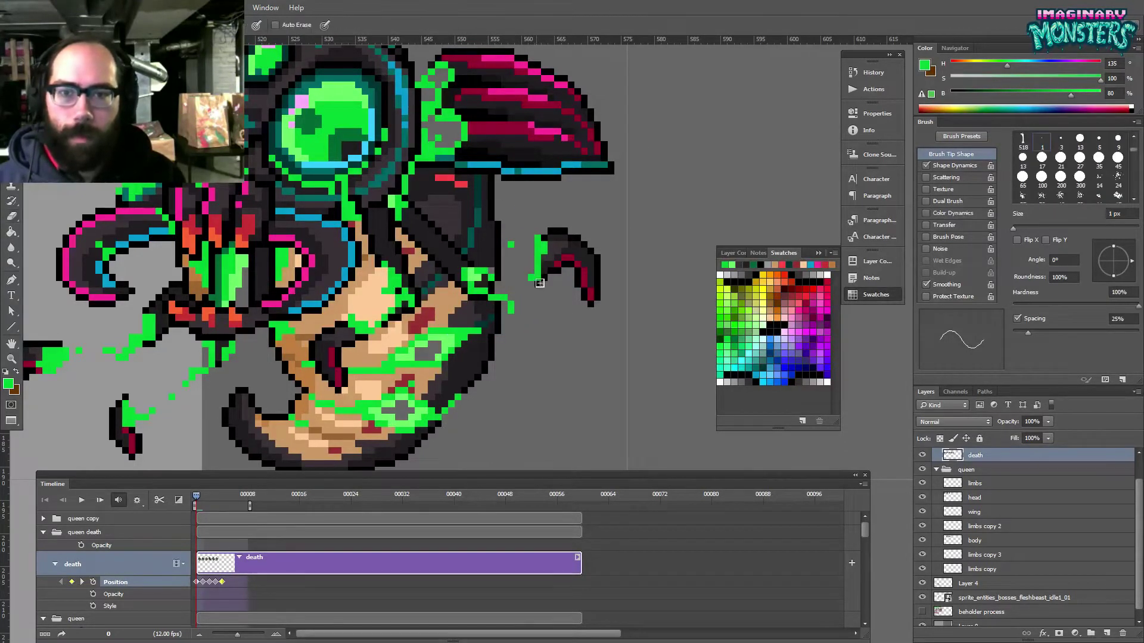
# - Add green goo pixels beside the severed right claw and erase the green strand sticking out of the torso's edge
pyautogui.keyDown('alt'); pyautogui.click(535, 280); pyautogui.keyUp('alt')
pyautogui.click(539, 285)
pyautogui.click(525, 291)
pyautogui.press('e')
pyautogui.moveTo(511, 310)
pyautogui.mouseDown()
pyautogui.moveTo(448, 253)
pyautogui.moveTo(460, 266)
pyautogui.mouseUp()
pyautogui.press('b')
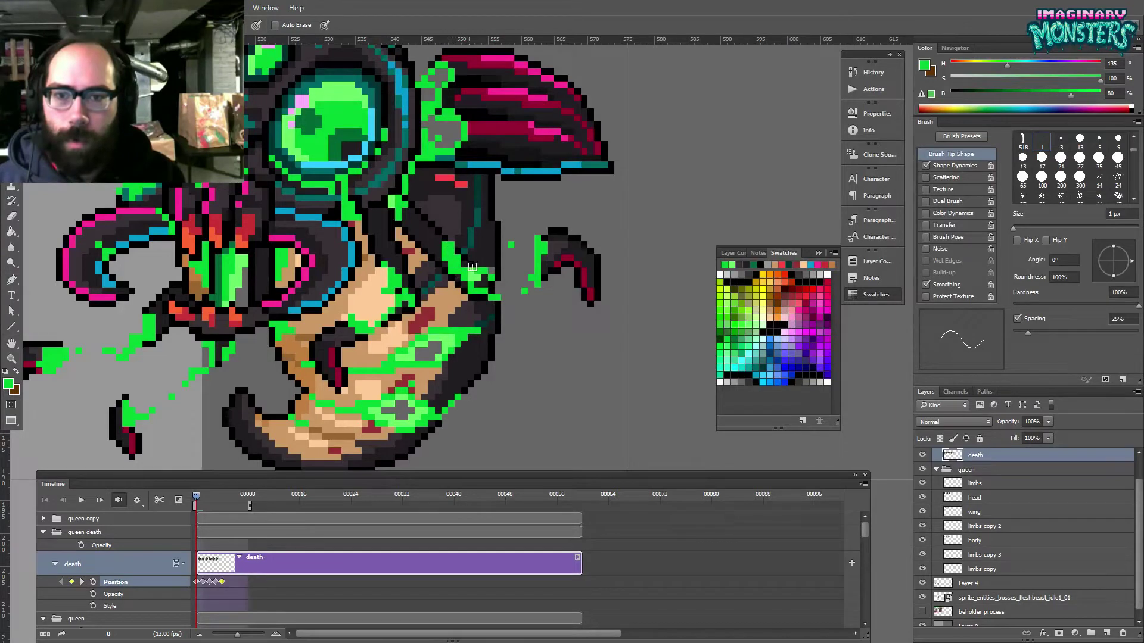
# - Repaint the torso edge below the arm stump in the sampled dark body colour, covering part of the green goo
pyautogui.keyDown('alt'); pyautogui.click(466, 250); pyautogui.keyUp('alt')
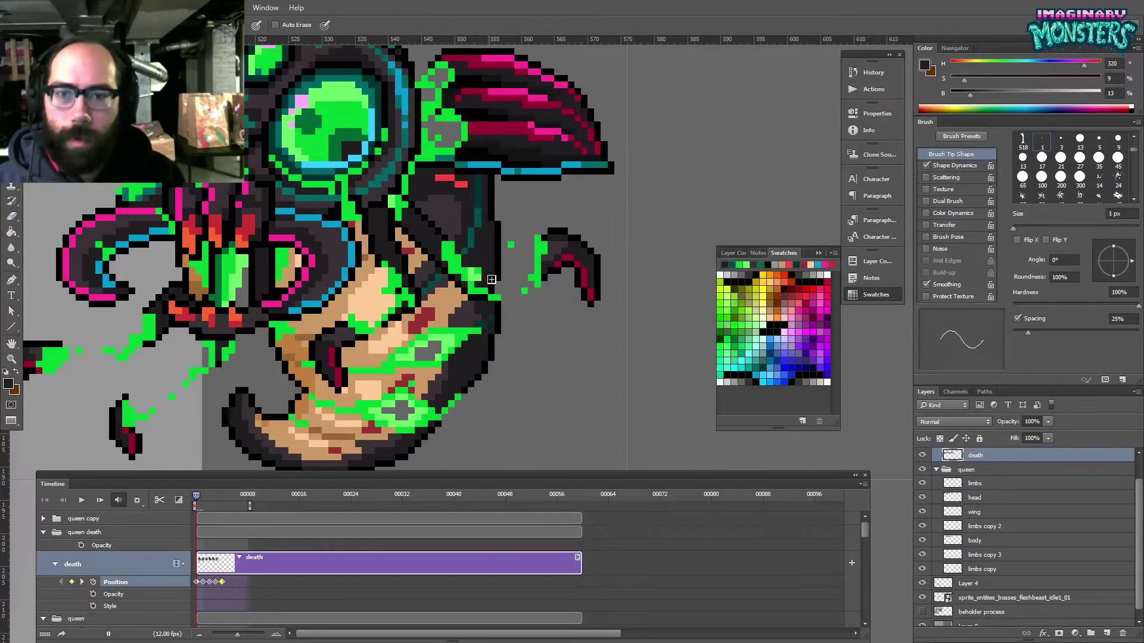
pyautogui.moveTo(485, 291); pyautogui.dragTo(476, 281)
pyautogui.keyDown('alt'); pyautogui.click(463, 287); pyautogui.keyUp('alt')
pyautogui.keyDown('alt'); pyautogui.click(472, 291); pyautogui.keyUp('alt')
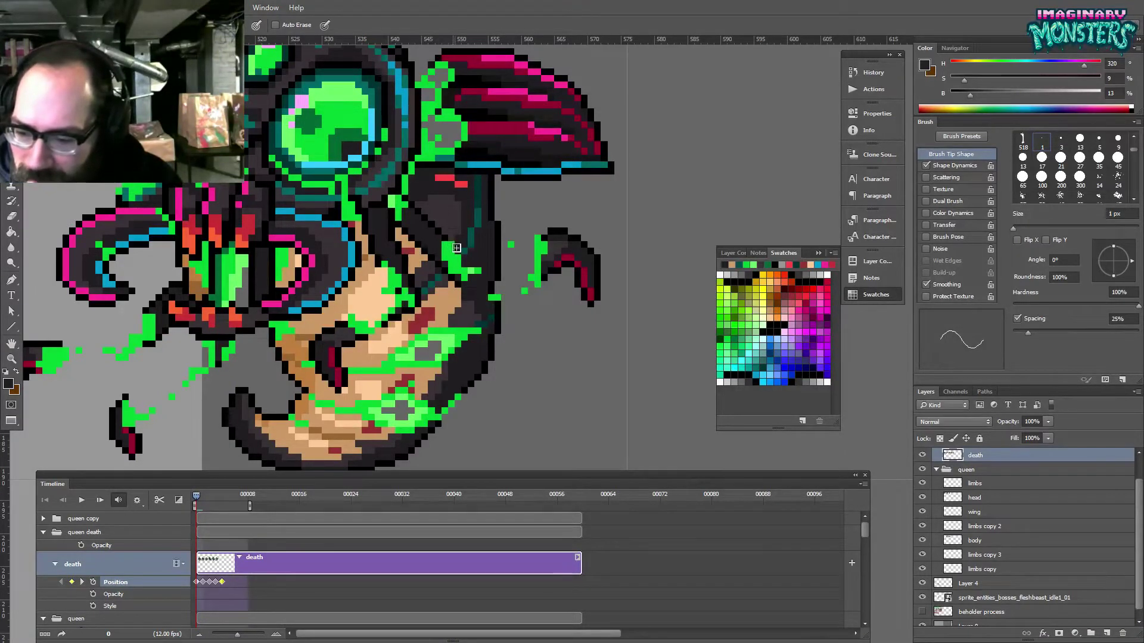
pyautogui.keyDown('alt'); pyautogui.click(471, 281); pyautogui.keyUp('alt')
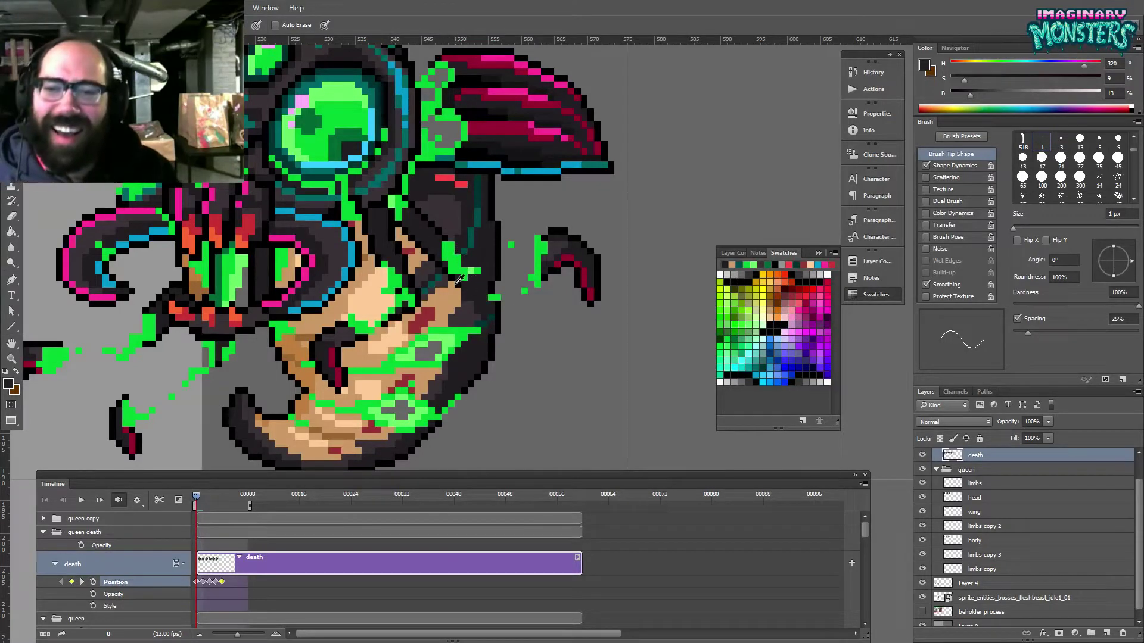
pyautogui.keyDown('alt'); pyautogui.click(462, 287); pyautogui.keyUp('alt')
# - Reshape the green goo on the arm stump and clear the stray green pixel from the torso's black outline
pyautogui.keyDown('alt'); pyautogui.click(462, 271); pyautogui.keyUp('alt')
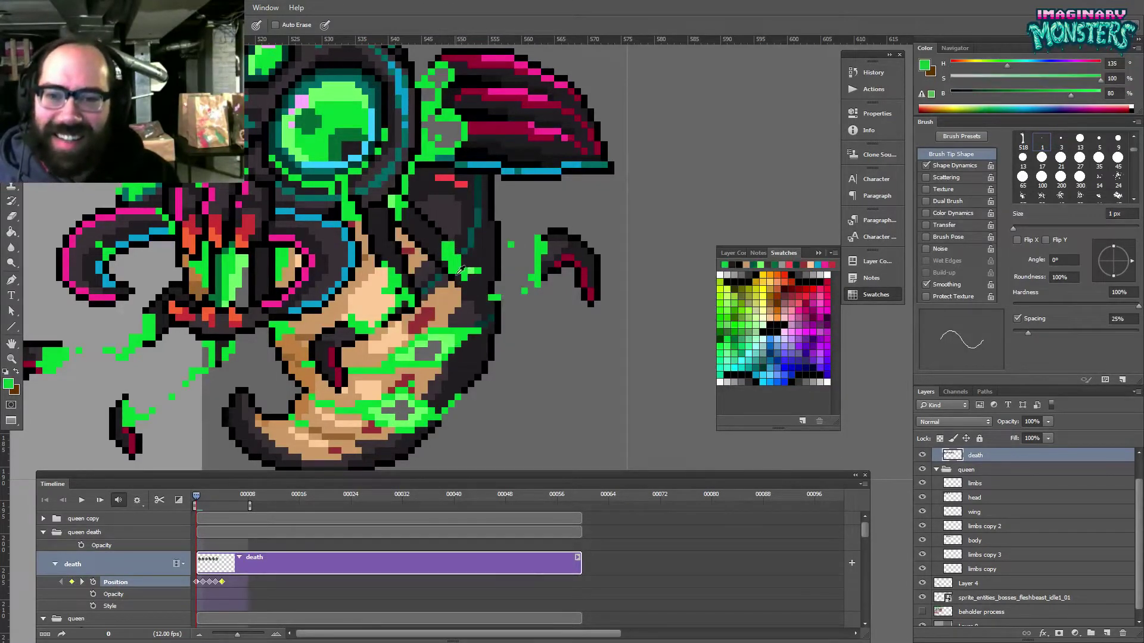
pyautogui.moveTo(480, 263); pyautogui.dragTo(481, 280)
pyautogui.keyDown('alt'); pyautogui.click(481, 283); pyautogui.keyUp('alt')
pyautogui.click(477, 278)
pyautogui.keyDown('alt'); pyautogui.click(463, 277); pyautogui.keyUp('alt')
pyautogui.click(464, 273)
pyautogui.keyDown('alt'); pyautogui.click(493, 295); pyautogui.keyUp('alt')
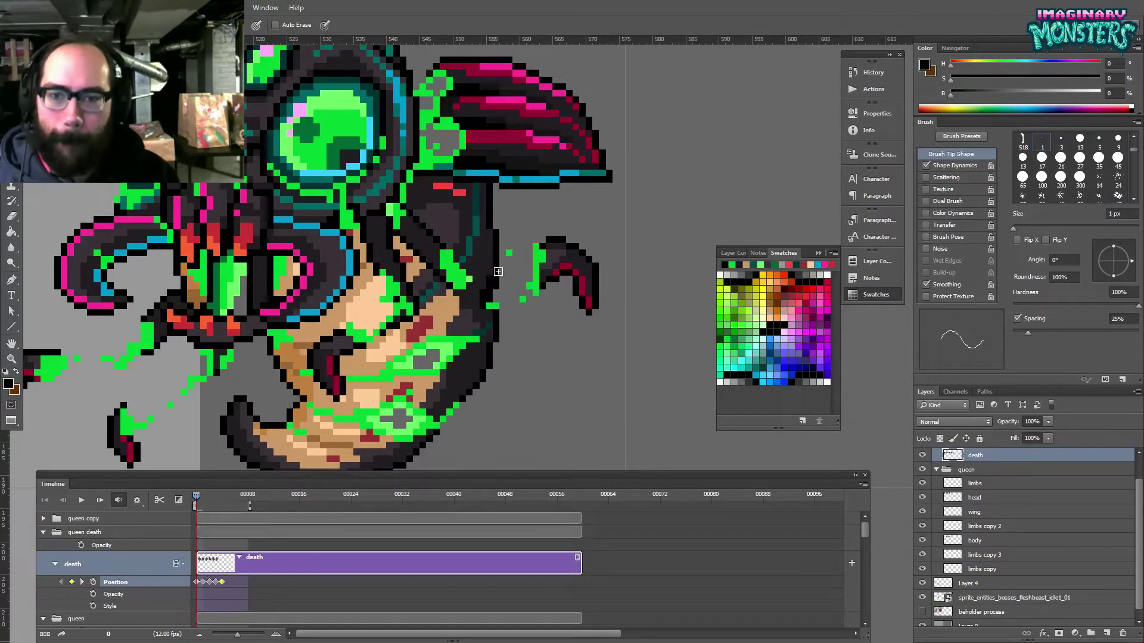
pyautogui.press('e')
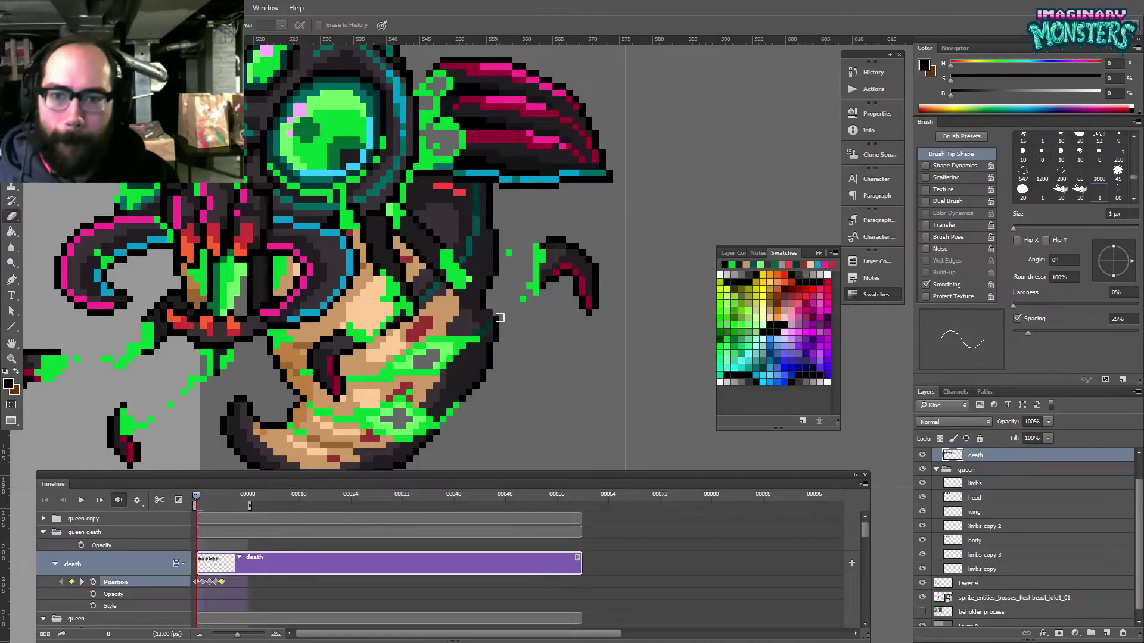
pyautogui.press('b')
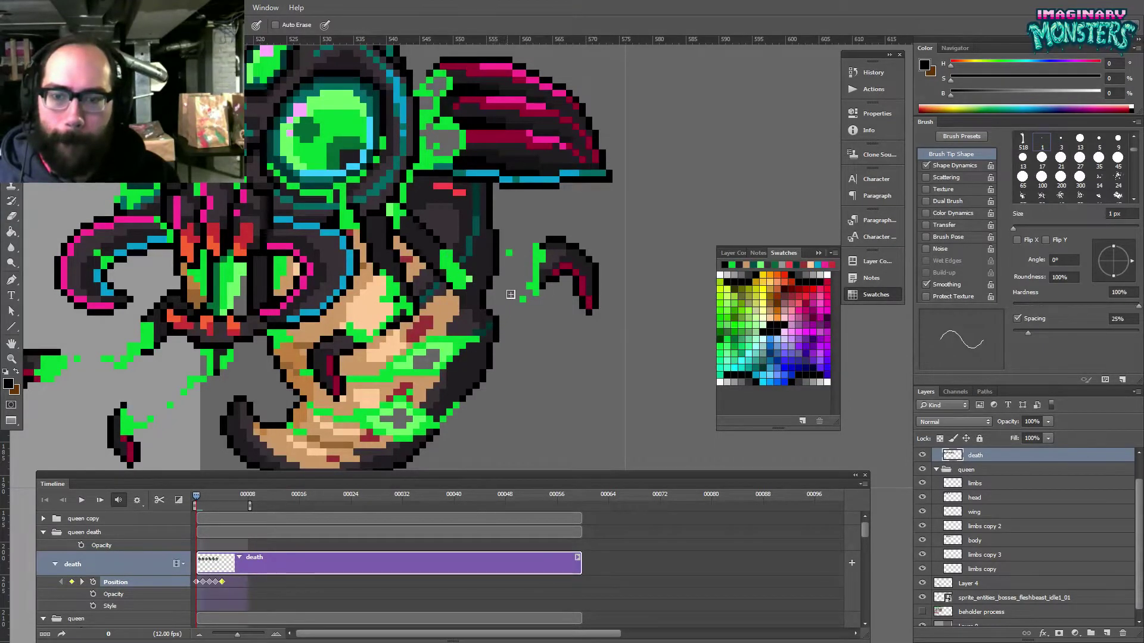
# - Add light green highlight pixels to the goo on the right arm stump
pyautogui.hscroll(-3, 507, 268)
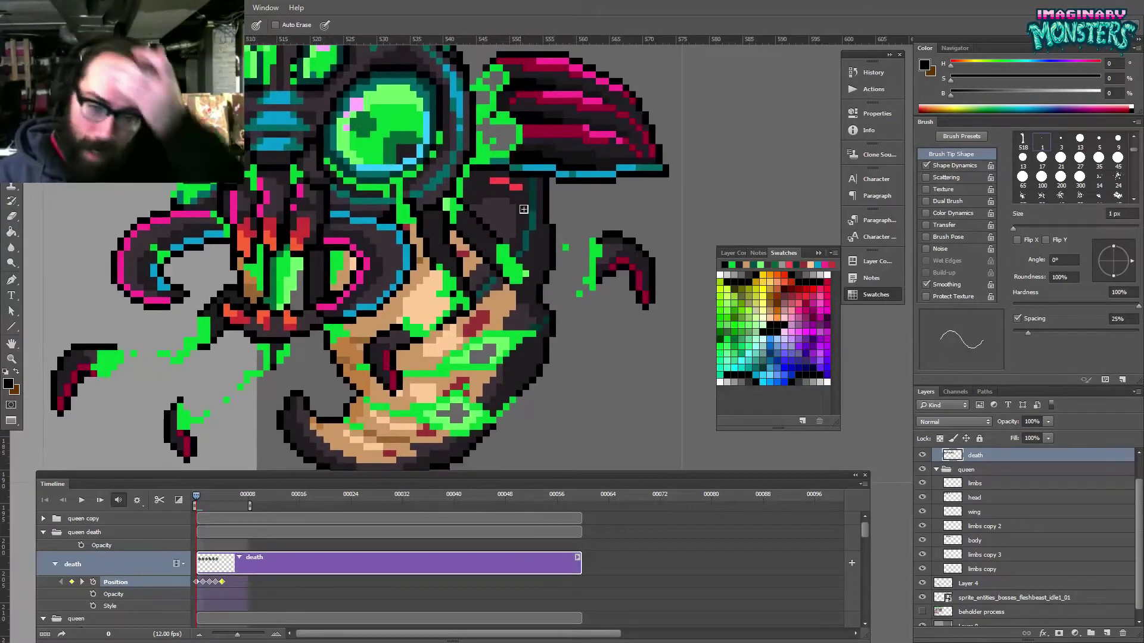
pyautogui.keyDown('alt'); pyautogui.click(532, 268); pyautogui.keyUp('alt')
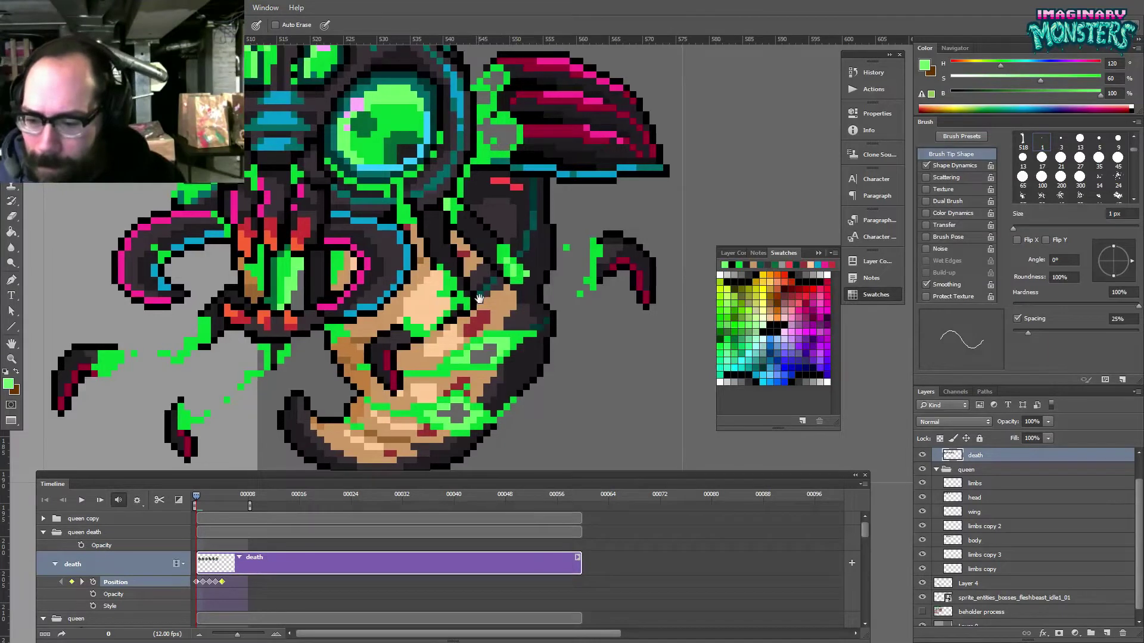
pyautogui.moveTo(476, 298); pyautogui.dragTo(490, 304)
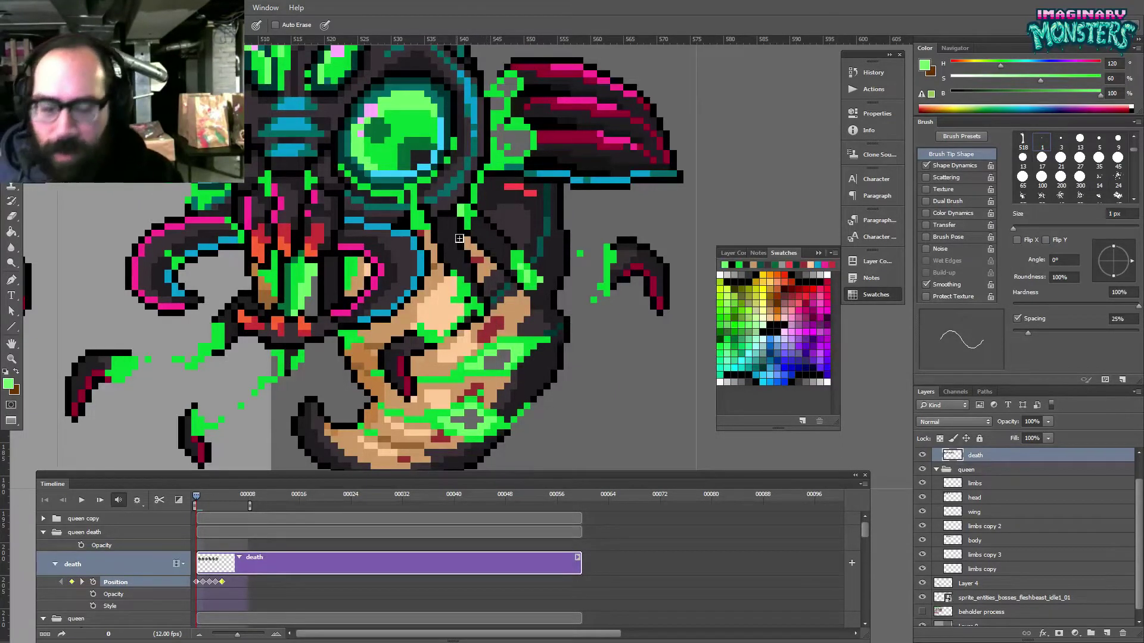
# - Inspect the queen's head, mouth and torso for areas that still need goo
pyautogui.moveTo(539, 308); pyautogui.dragTo(524, 283)
pyautogui.moveTo(451, 299); pyautogui.dragTo(449, 229)
pyautogui.scroll(-2, 448, 229)
pyautogui.scroll(3, 436, 207)
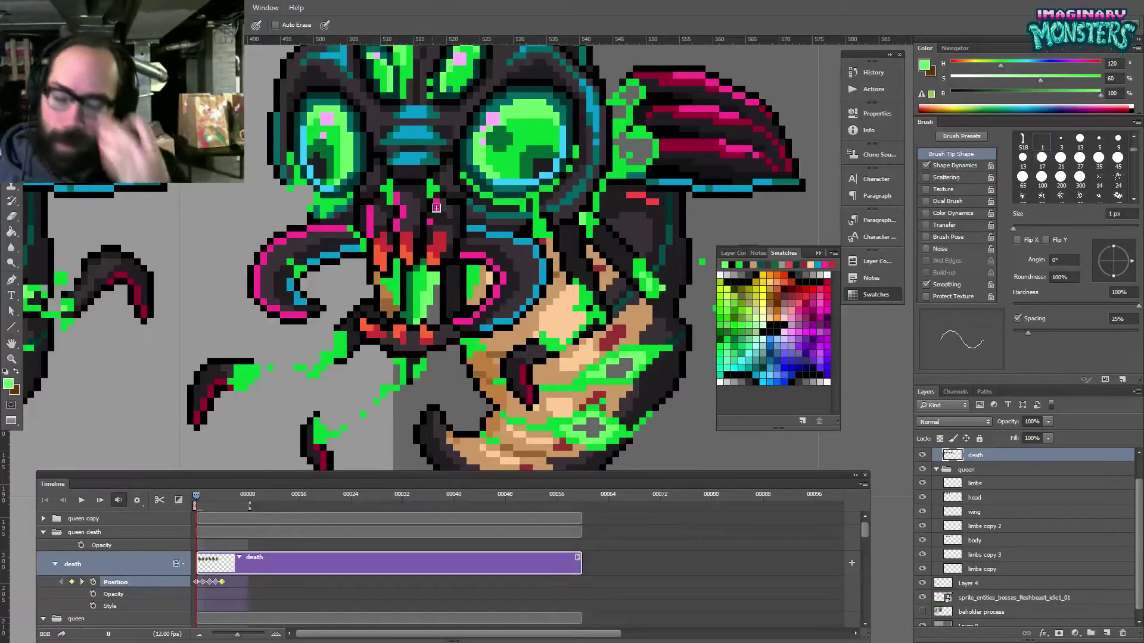
pyautogui.moveTo(476, 230); pyautogui.dragTo(541, 287)
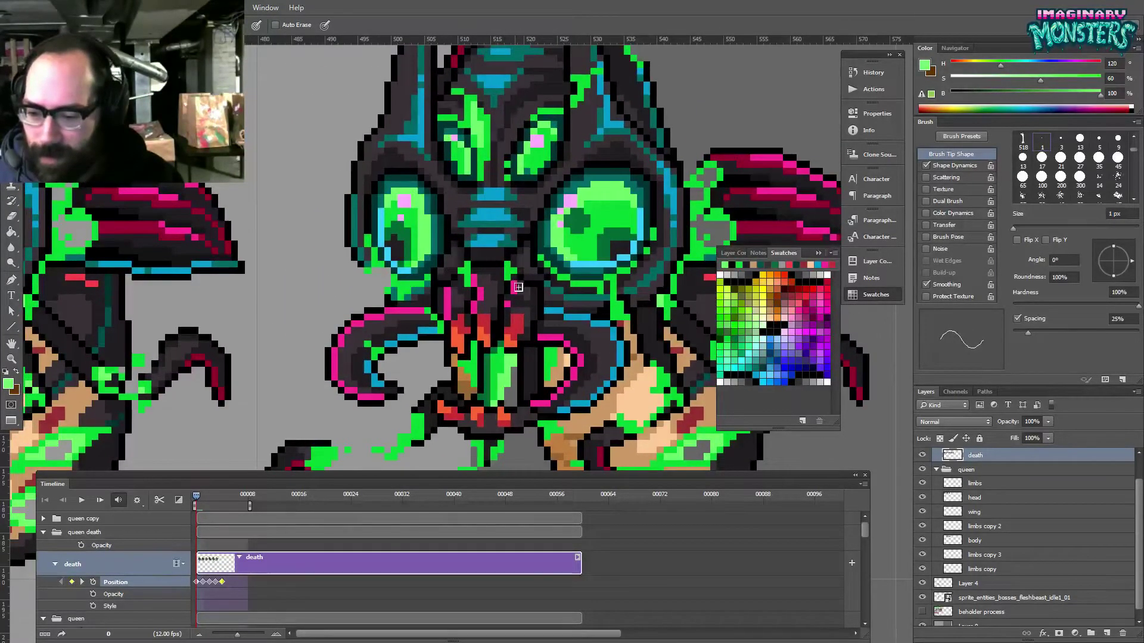
pyautogui.scroll(-3, 518, 285)
pyautogui.hscroll(3, 519, 285)
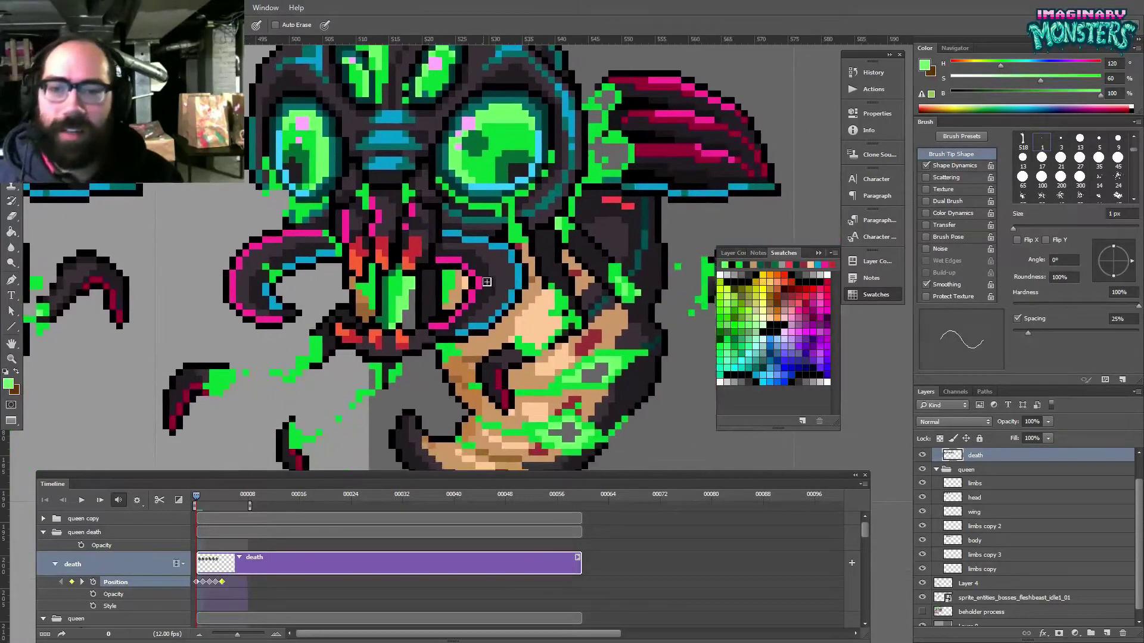
pyautogui.moveTo(552, 294); pyautogui.dragTo(645, 315)
# - Paint a green goo wound on the inner curve of the left tentacle and break its edge with black outline and erased pixels
pyautogui.keyDown('alt'); pyautogui.click(367, 292); pyautogui.keyUp('alt')
pyautogui.click(365, 302)
pyautogui.moveTo(365, 302); pyautogui.dragTo(763, 277)
pyautogui.moveTo(414, 259); pyautogui.dragTo(1012, 269)
pyautogui.moveTo(576, 298); pyautogui.dragTo(77, 292)
pyautogui.moveTo(768, 250); pyautogui.dragTo(422, 251)
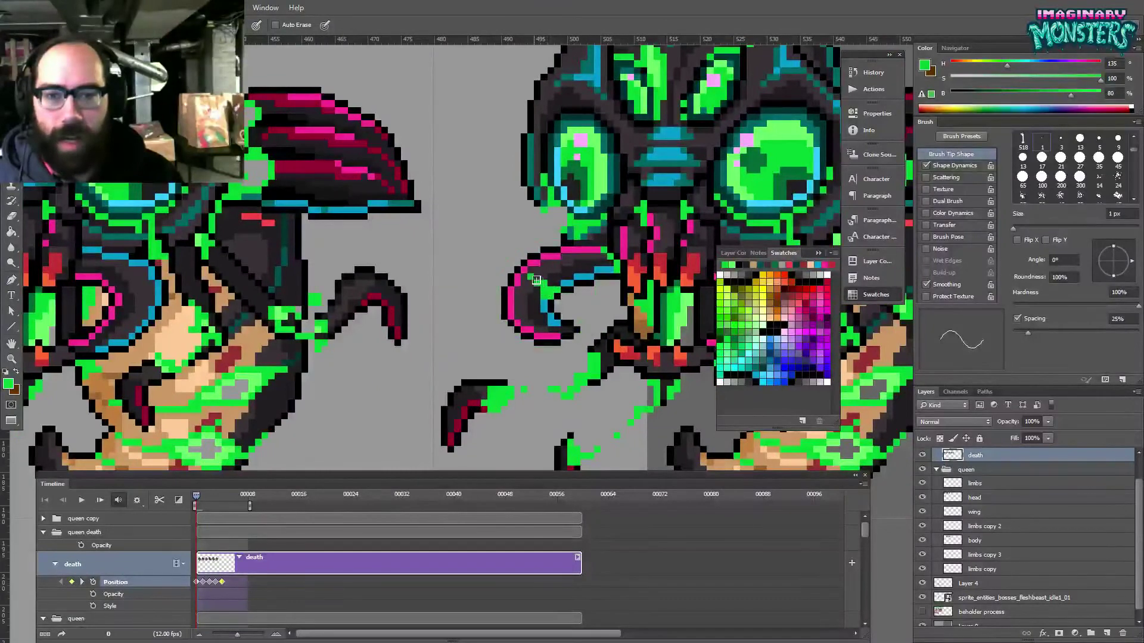
pyautogui.keyDown('alt'); pyautogui.click(554, 295); pyautogui.keyUp('alt')
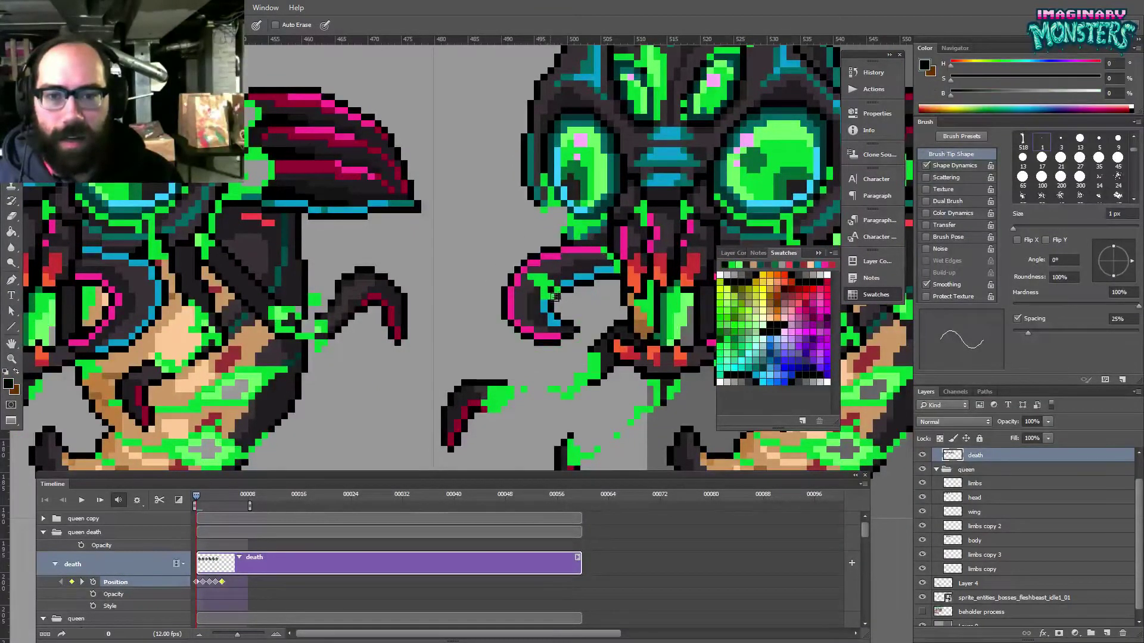
pyautogui.press('e')
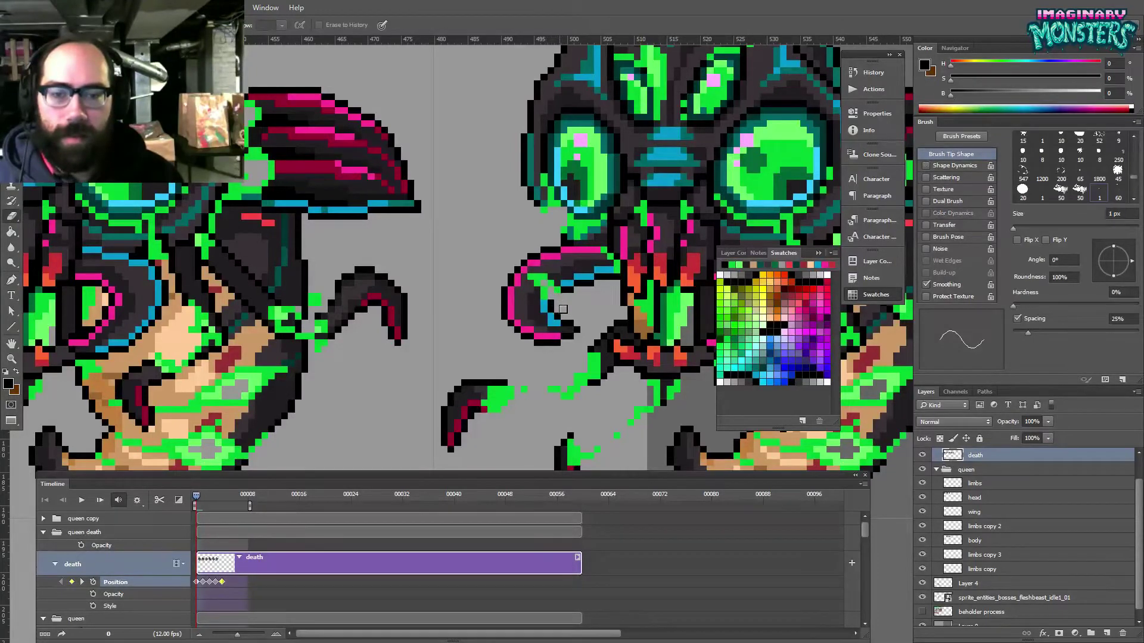
pyautogui.press('b')
pyautogui.moveTo(570, 313); pyautogui.dragTo(556, 311)
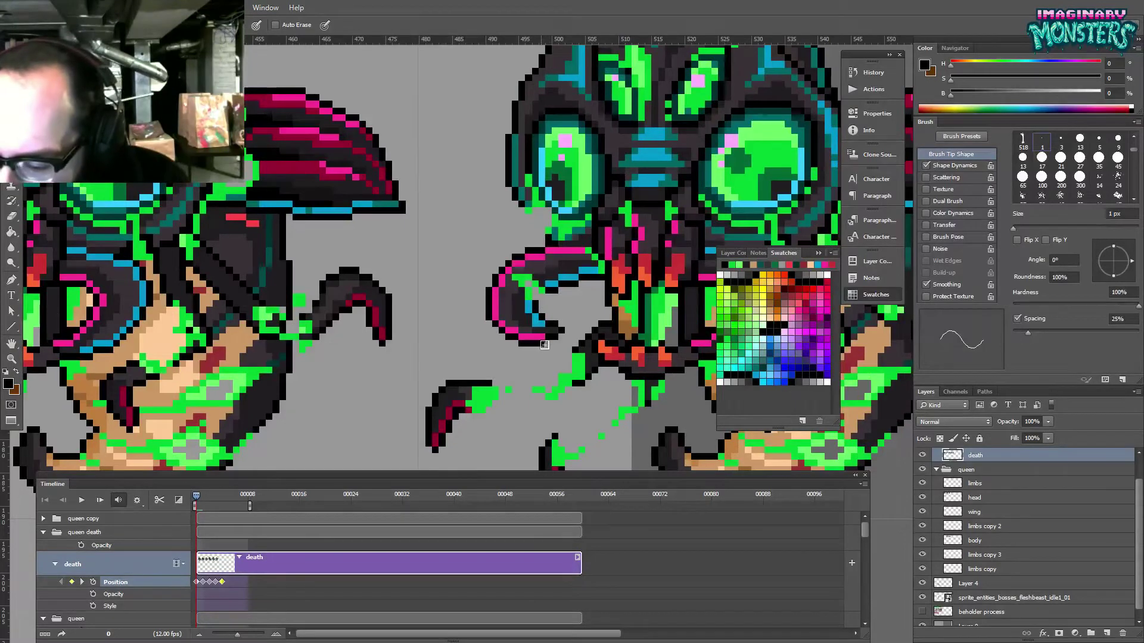
# - Paint green goo at the base of the right tentacle and dripping below the right eye, using sampled green, dark teal and black
pyautogui.moveTo(591, 303)
pyautogui.mouseDown()
pyautogui.moveTo(370, 275)
pyautogui.moveTo(342, 283)
pyautogui.mouseUp()
pyautogui.moveTo(448, 249); pyautogui.dragTo(456, 263)
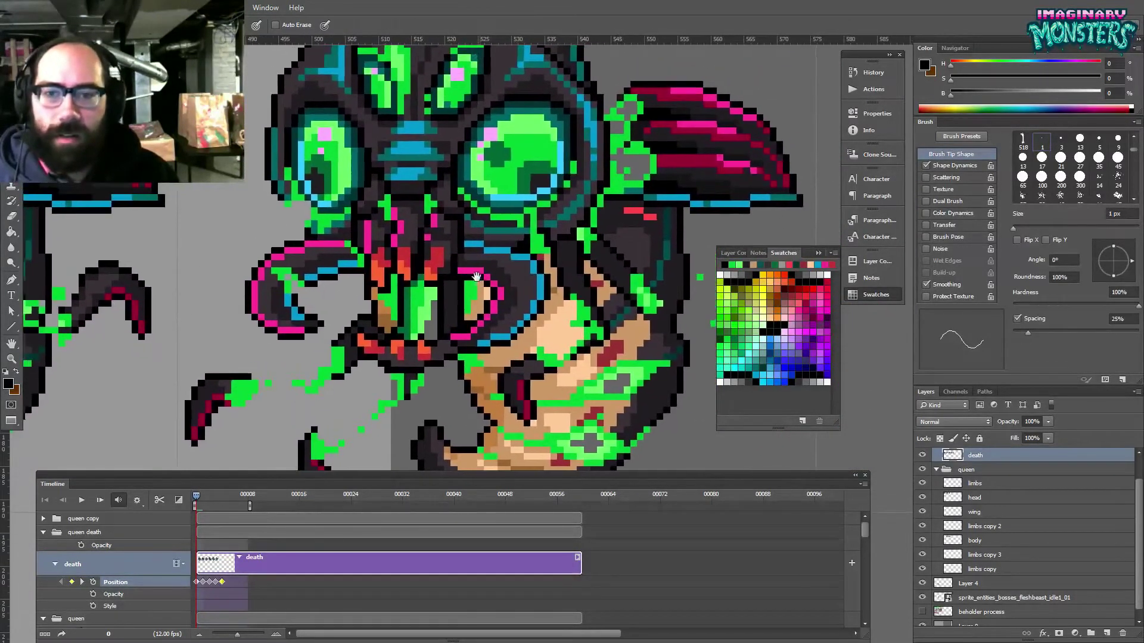
pyautogui.keyDown('alt'); pyautogui.click(417, 292); pyautogui.keyUp('alt')
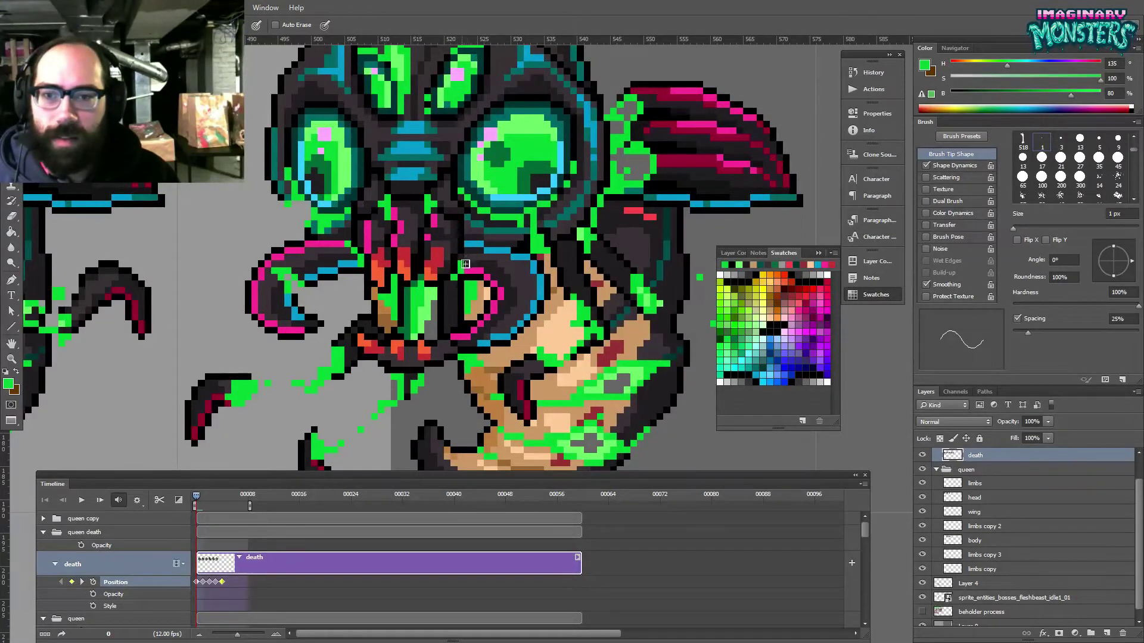
pyautogui.moveTo(499, 262)
pyautogui.mouseDown()
pyautogui.moveTo(465, 263)
pyautogui.moveTo(495, 282)
pyautogui.moveTo(531, 275)
pyautogui.moveTo(458, 269)
pyautogui.moveTo(548, 261)
pyautogui.mouseUp()
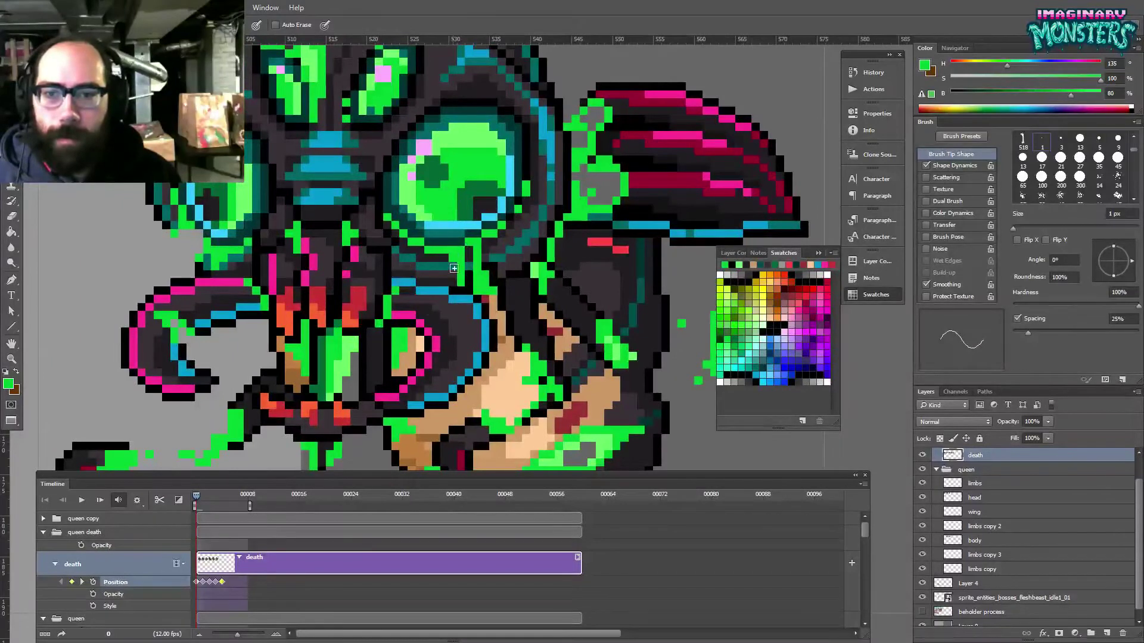
pyautogui.moveTo(445, 232); pyautogui.dragTo(453, 260)
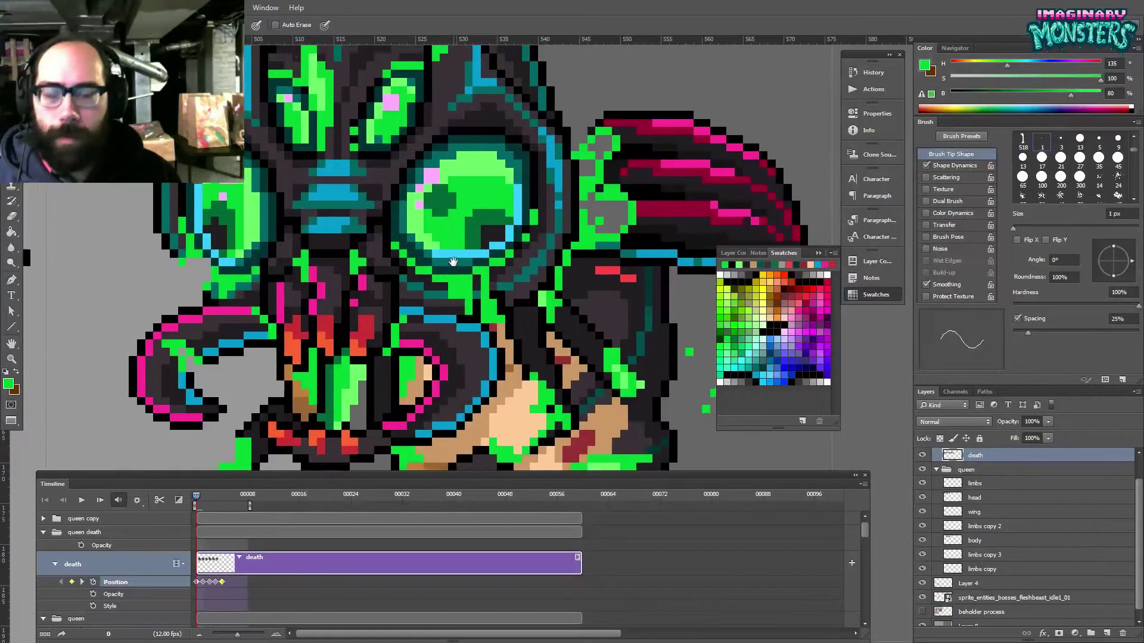
pyautogui.keyDown('alt'); pyautogui.click(463, 271); pyautogui.keyUp('alt')
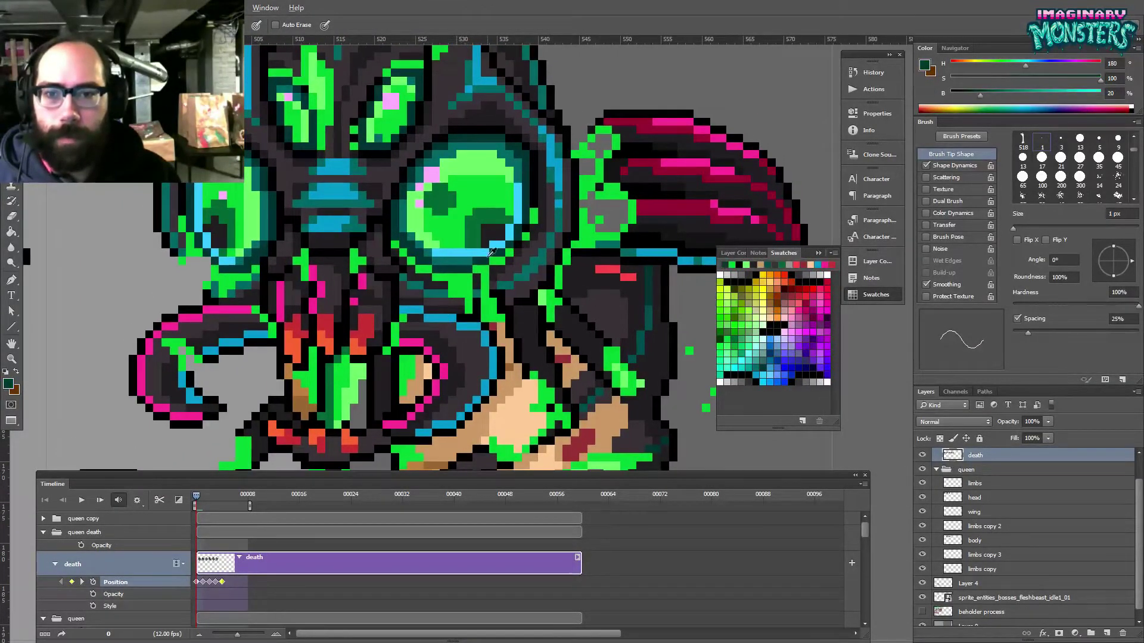
pyautogui.keyDown('alt'); pyautogui.click(471, 274); pyautogui.keyUp('alt')
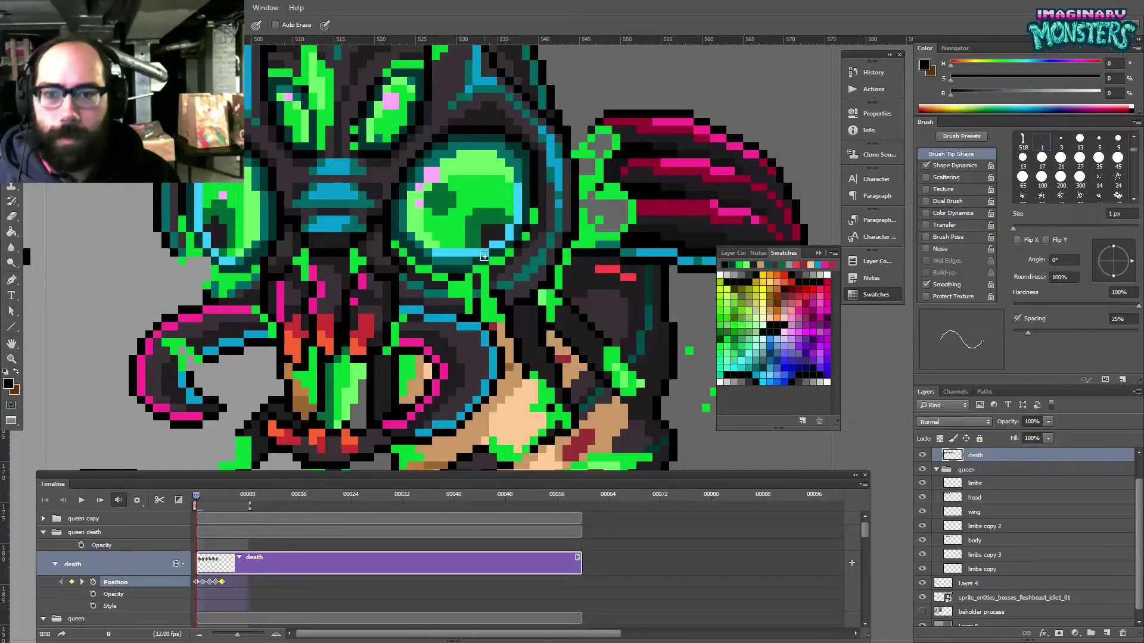
pyautogui.keyDown('alt'); pyautogui.click(490, 265); pyautogui.keyUp('alt')
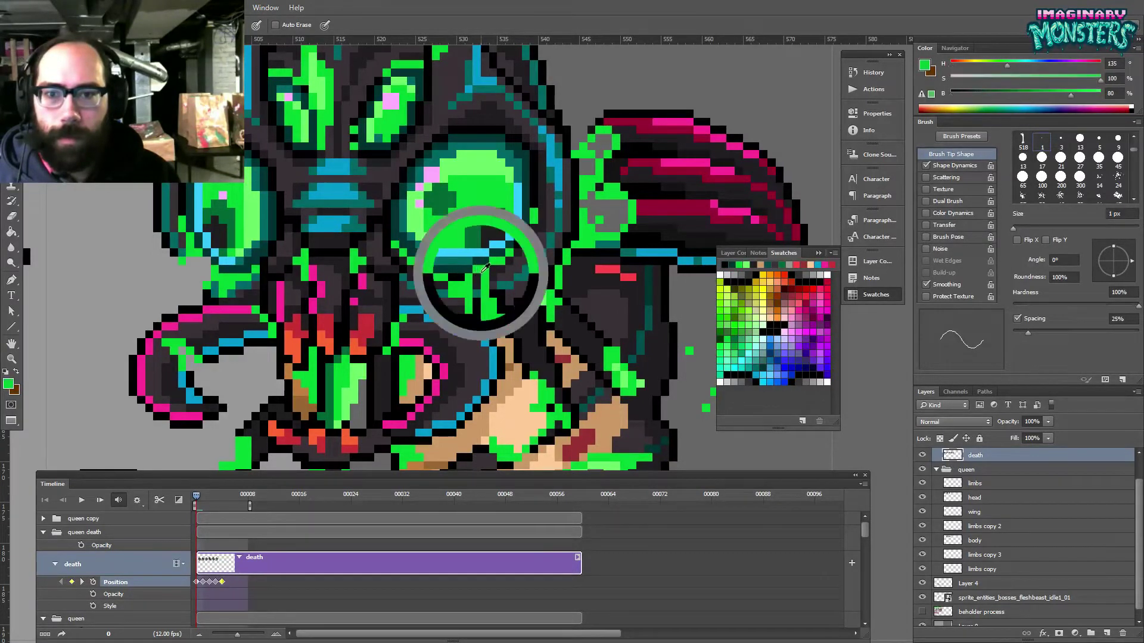
pyautogui.moveTo(454, 250); pyautogui.dragTo(531, 250)
# - Touch up the damaged outline around the goo below the left eye with sampled black
pyautogui.keyDown('alt'); pyautogui.click(524, 277); pyautogui.keyUp('alt')
pyautogui.keyDown('alt'); pyautogui.click(292, 271); pyautogui.keyUp('alt')
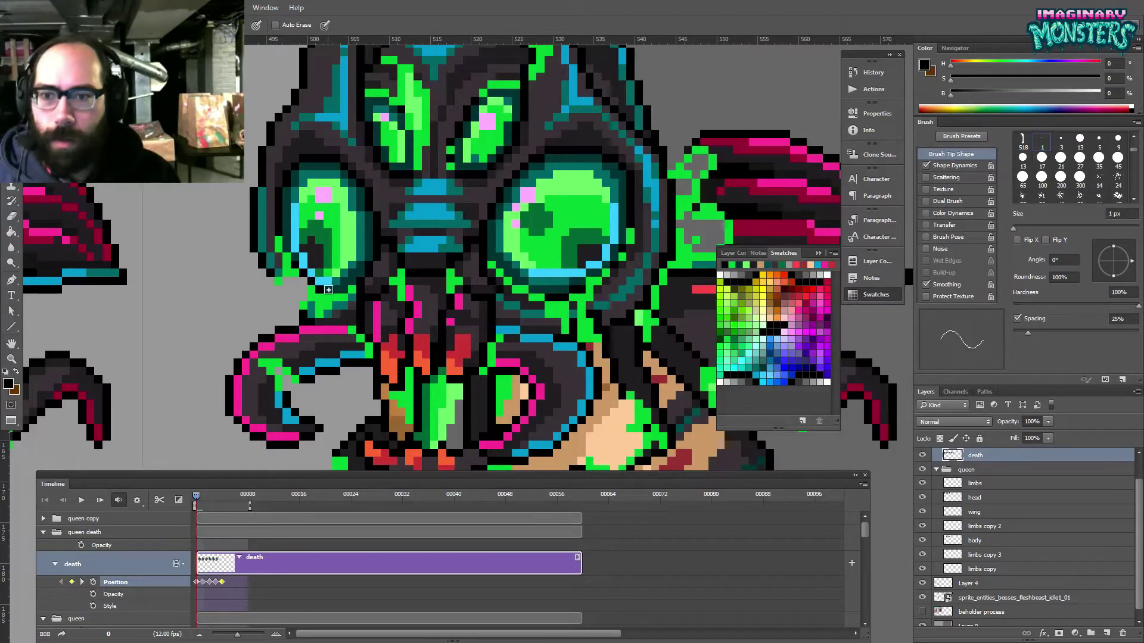
pyautogui.moveTo(323, 223); pyautogui.dragTo(321, 169)
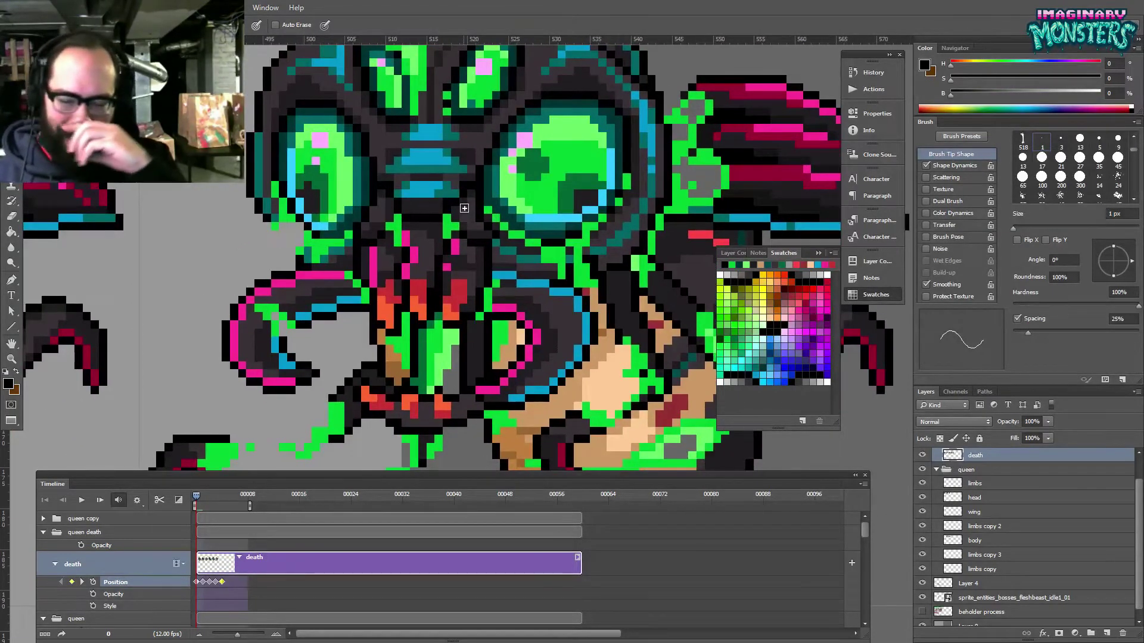
pyautogui.moveTo(464, 208); pyautogui.dragTo(545, 232)
pyautogui.click(447, 206)
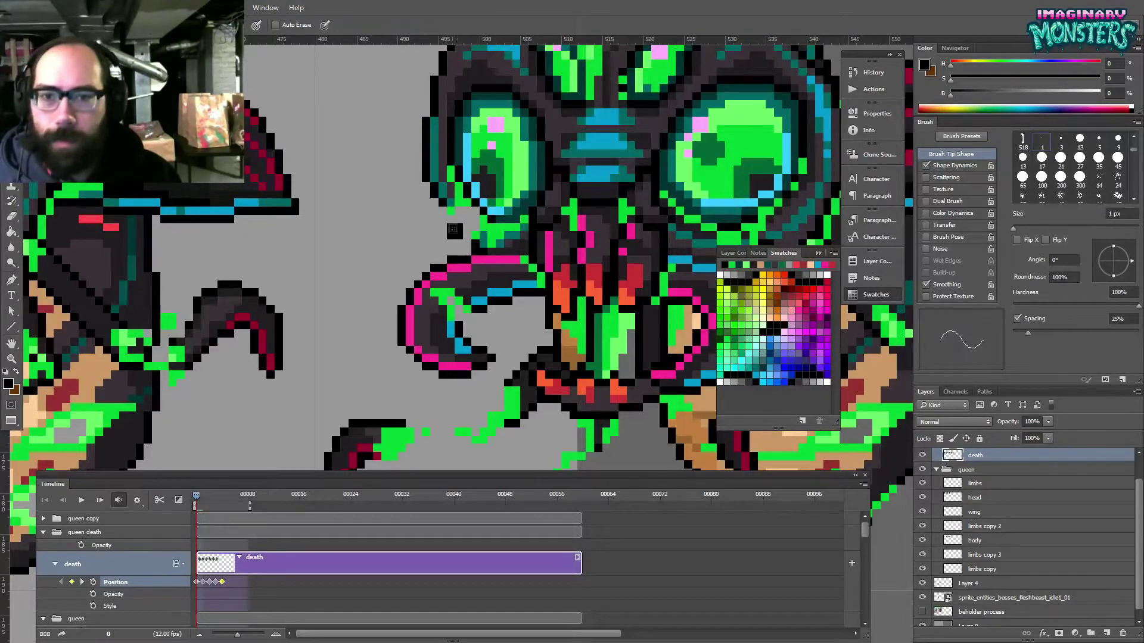
pyautogui.keyDown('alt'); pyautogui.click(483, 211); pyautogui.keyUp('alt')
pyautogui.moveTo(491, 210)
pyautogui.mouseDown()
pyautogui.moveTo(467, 234)
pyautogui.moveTo(523, 259)
pyautogui.moveTo(440, 276)
pyautogui.moveTo(506, 281)
pyautogui.moveTo(446, 251)
pyautogui.moveTo(673, 250)
pyautogui.moveTo(528, 244)
pyautogui.moveTo(482, 281)
pyautogui.moveTo(530, 293)
pyautogui.mouseUp()
# - Extend the green goo upward from the lower abdomen wound with sampled goo colours
pyautogui.keyDown('alt'); pyautogui.click(466, 338); pyautogui.keyUp('alt')
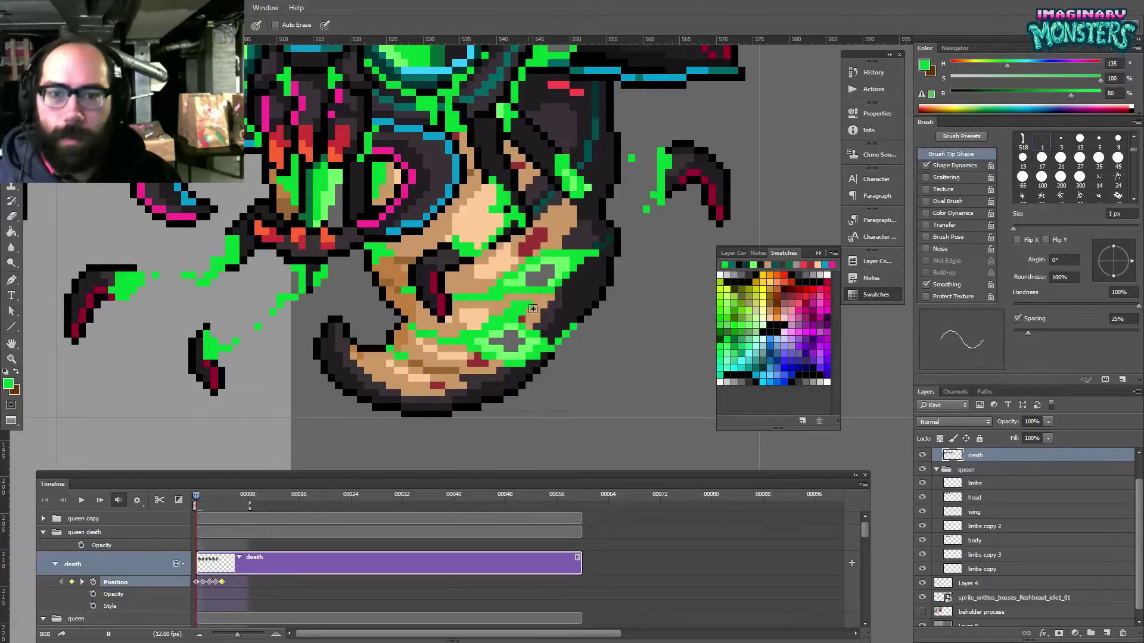
pyautogui.keyDown('alt'); pyautogui.click(517, 321); pyautogui.keyUp('alt')
pyautogui.keyDown('alt'); pyautogui.click(526, 296); pyautogui.keyUp('alt')
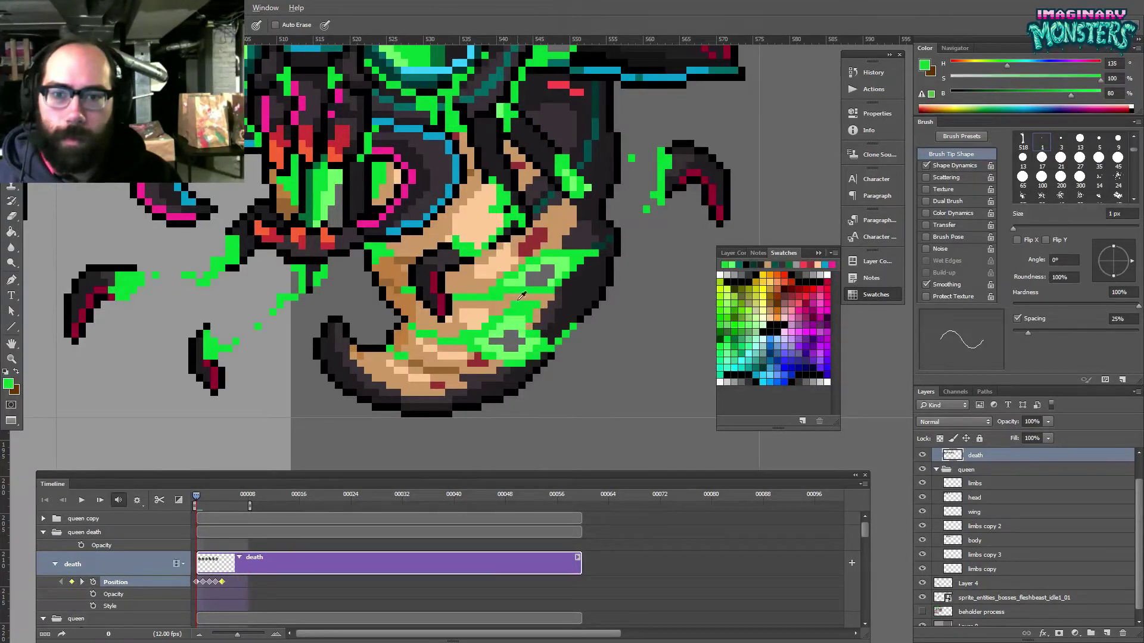
pyautogui.keyDown('alt'); pyautogui.click(490, 337); pyautogui.keyUp('alt')
pyautogui.keyDown('alt'); pyautogui.click(474, 332); pyautogui.keyUp('alt')
# - Enlarge the hole in the lower abdomen wound with the Eraser and touch up its rim in light green
pyautogui.press('e')
pyautogui.moveTo(494, 340); pyautogui.dragTo(516, 327)
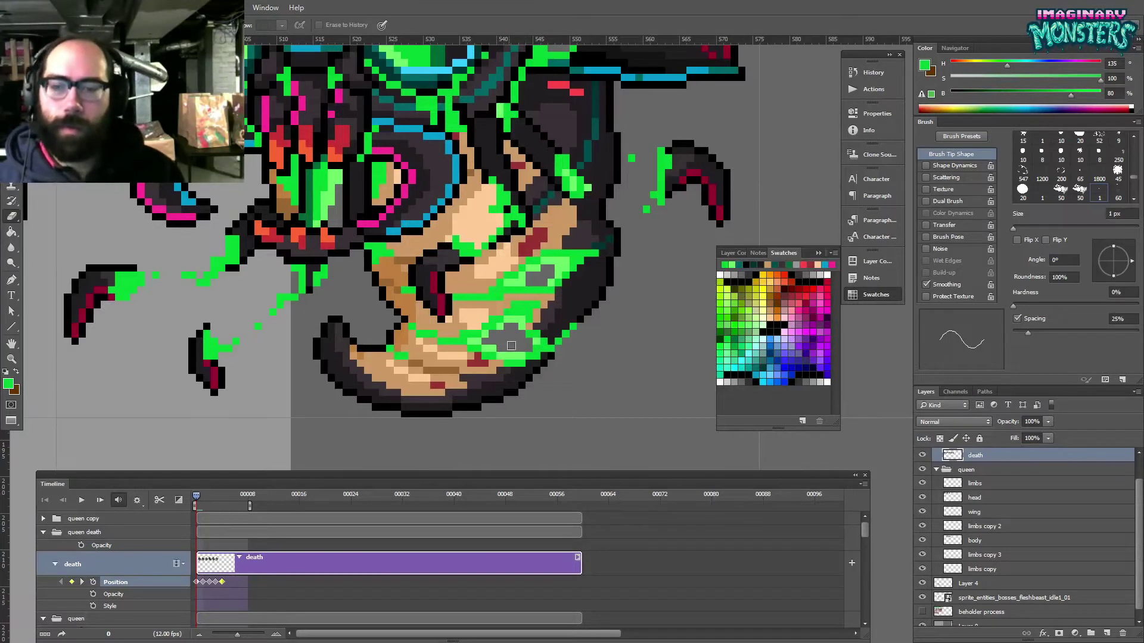
pyautogui.press('b')
pyautogui.keyDown('alt'); pyautogui.click(532, 349); pyautogui.keyUp('alt')
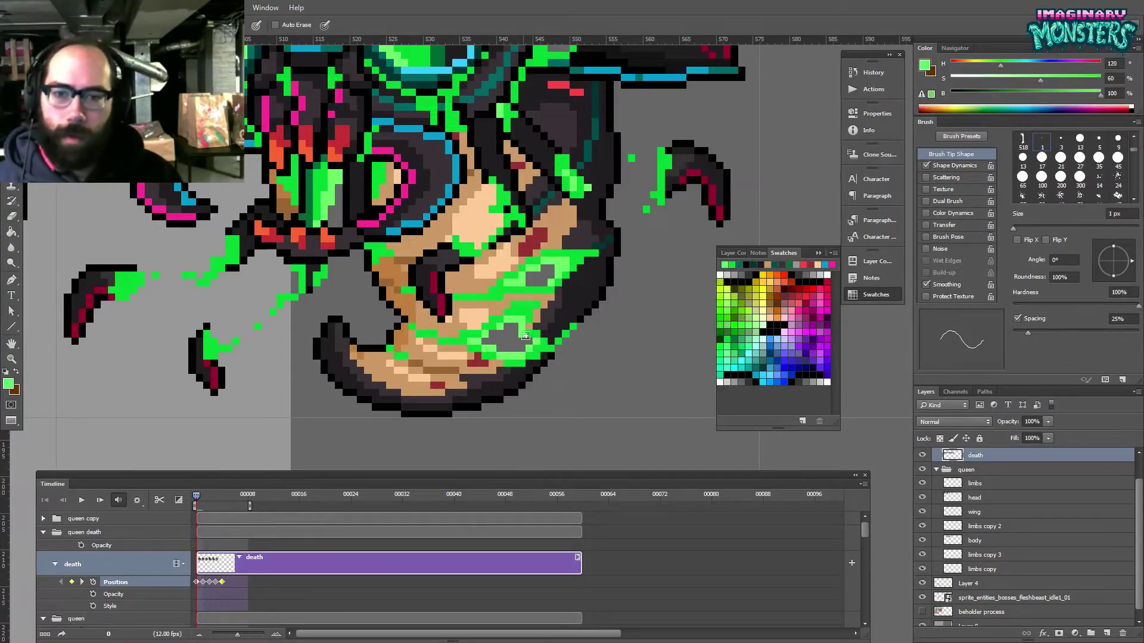
pyautogui.moveTo(517, 327); pyautogui.dragTo(495, 347)
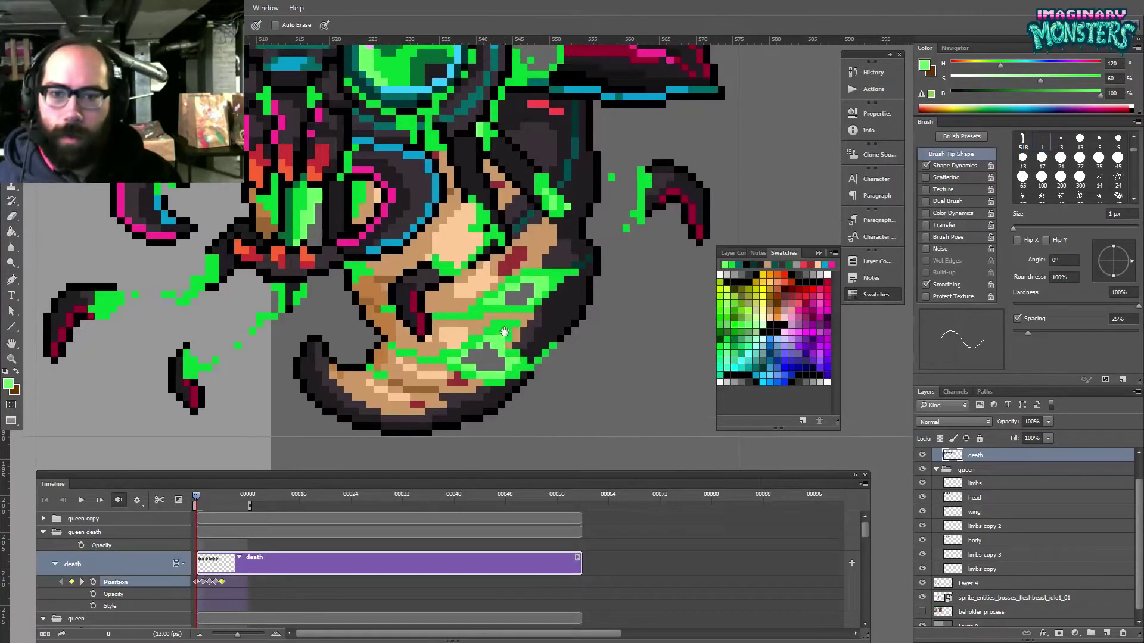
# - Add light green highlights to the goo on the severed claws of the last death sprite
pyautogui.press('e')
pyautogui.moveTo(432, 365)
pyautogui.mouseDown()
pyautogui.moveTo(517, 344)
pyautogui.moveTo(744, 346)
pyautogui.moveTo(641, 343)
pyautogui.mouseUp()
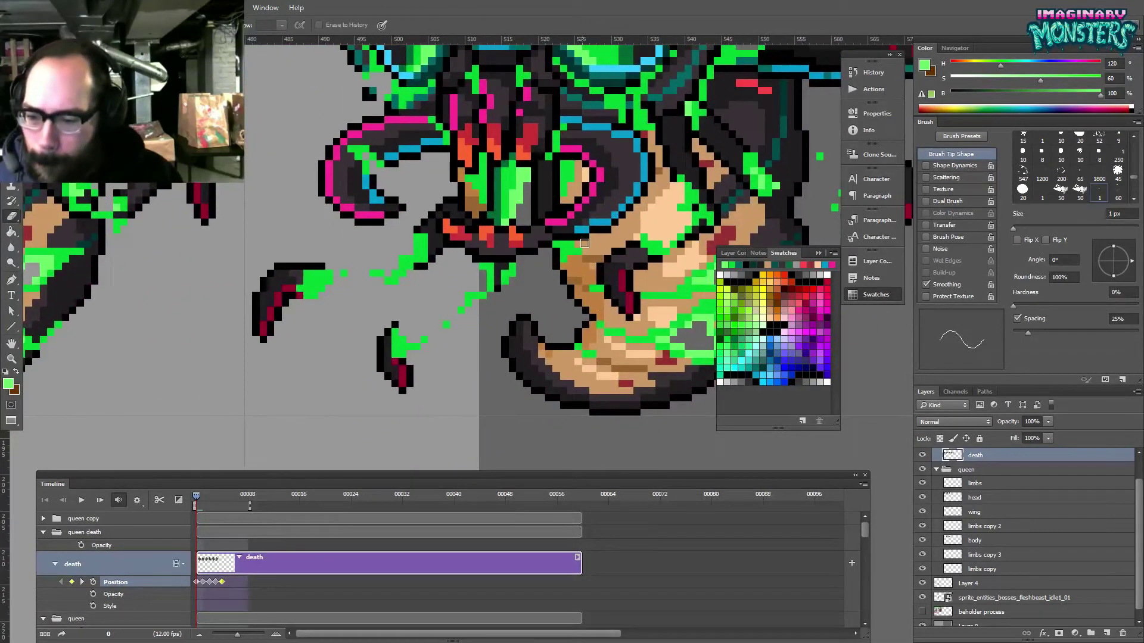
pyautogui.moveTo(661, 245); pyautogui.dragTo(798, 441)
pyautogui.moveTo(524, 303); pyautogui.dragTo(580, 259)
pyautogui.moveTo(369, 414)
pyautogui.mouseDown()
pyautogui.moveTo(506, 386)
pyautogui.moveTo(830, 388)
pyautogui.moveTo(620, 326)
pyautogui.moveTo(386, 287)
pyautogui.mouseUp()
pyautogui.press('b')
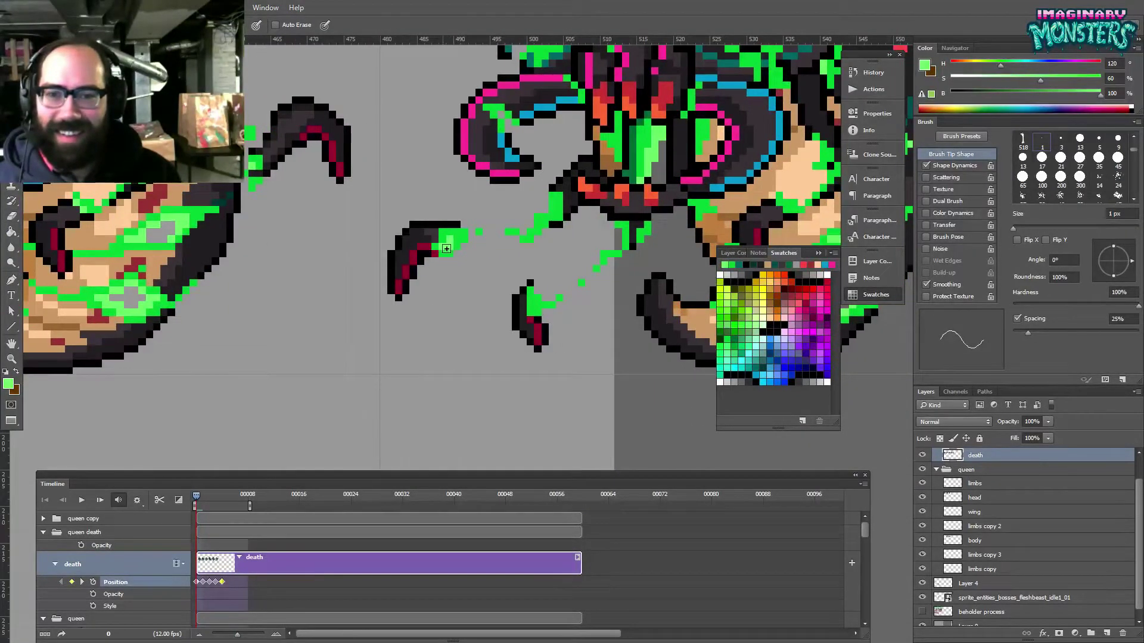
# - Break the abdomen's right outline above the upper wound with green goo, cleaning its edge with the Eraser and sampled black
pyautogui.moveTo(601, 320); pyautogui.dragTo(165, 413)
pyautogui.moveTo(506, 274)
pyautogui.mouseDown()
pyautogui.moveTo(576, 245)
pyautogui.moveTo(582, 281)
pyautogui.moveTo(704, 282)
pyautogui.moveTo(888, 253)
pyautogui.moveTo(536, 265)
pyautogui.mouseUp()
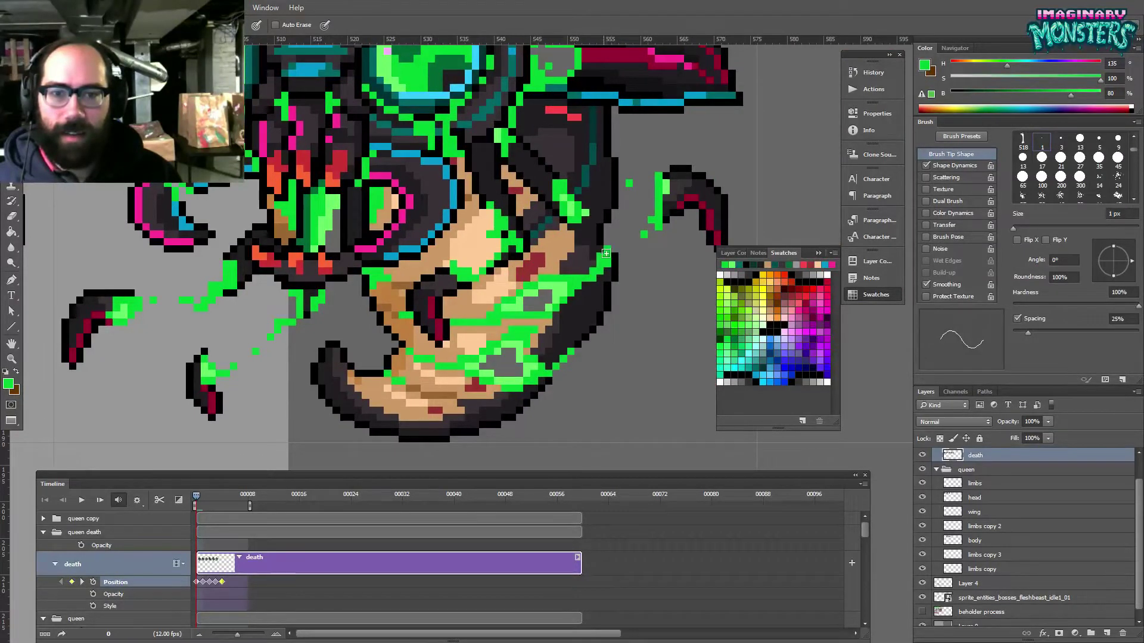
pyautogui.press('e')
pyautogui.click(603, 247)
pyautogui.press('Return')
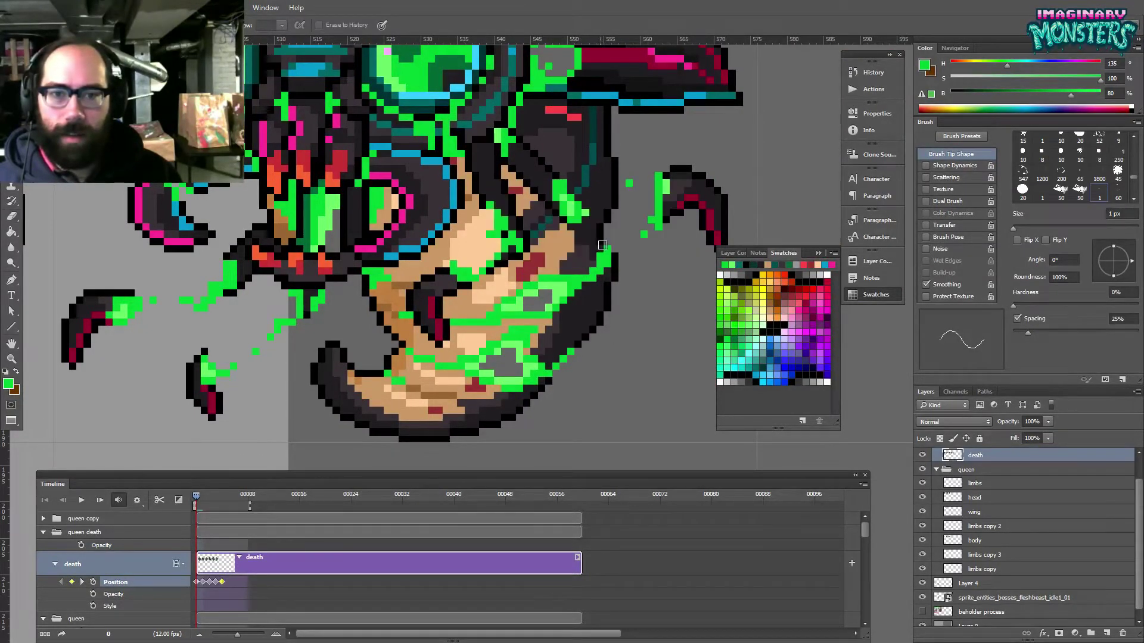
pyautogui.press('b')
pyautogui.keyDown('alt'); pyautogui.click(612, 239); pyautogui.keyUp('alt')
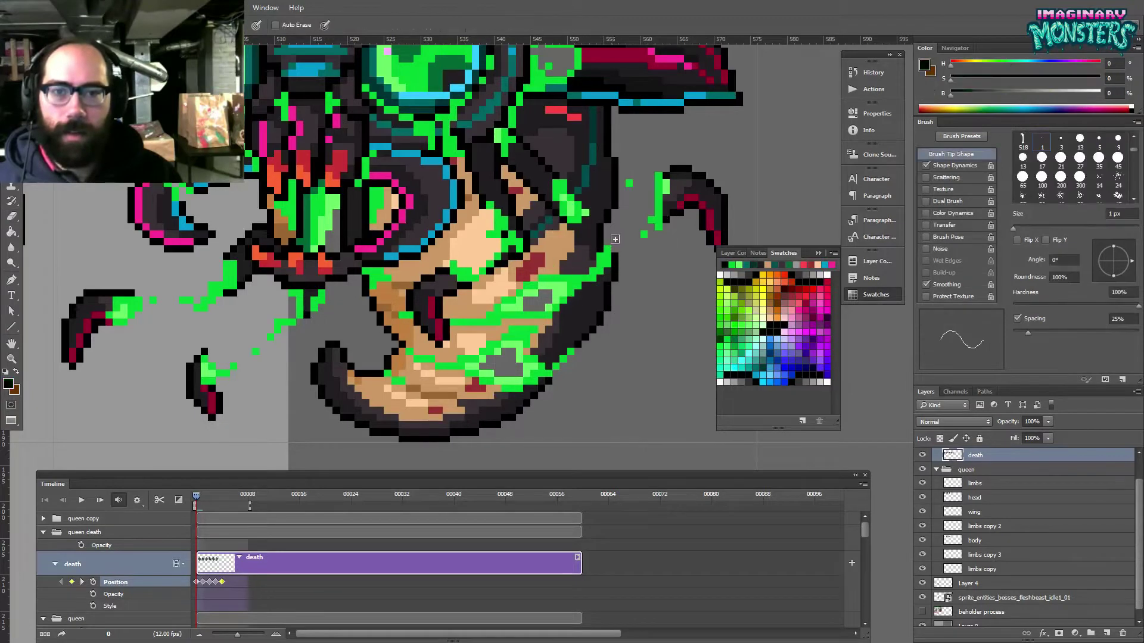
pyautogui.press('e')
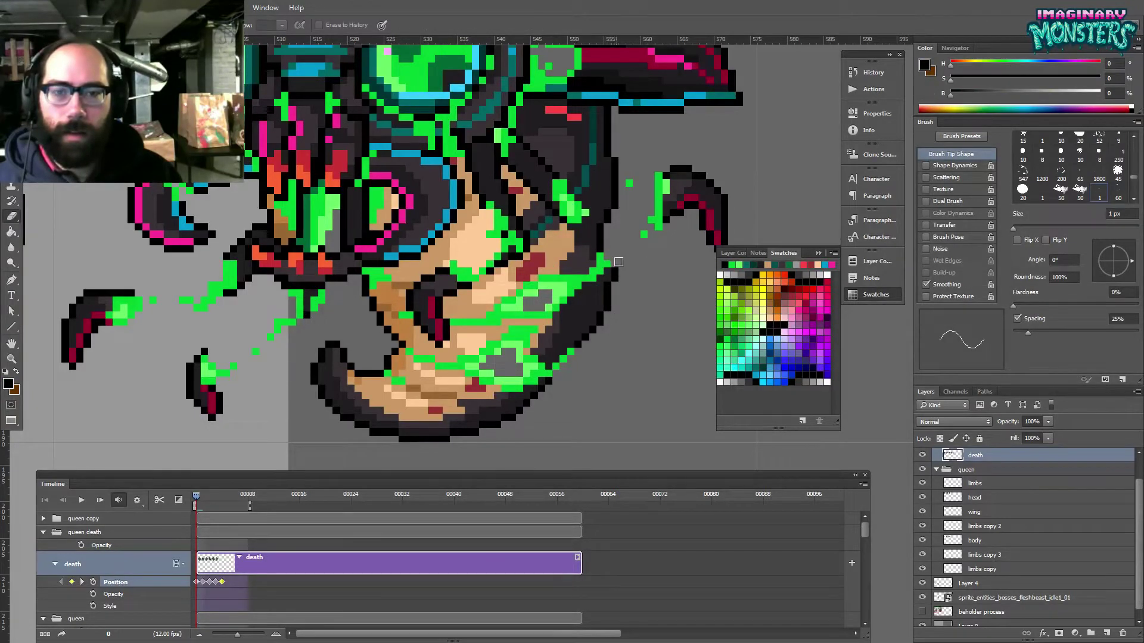
pyautogui.press('b')
pyautogui.keyDown('alt'); pyautogui.click(609, 273); pyautogui.keyUp('alt')
pyautogui.moveTo(576, 264); pyautogui.dragTo(628, 273)
pyautogui.keyDown('alt'); pyautogui.click(612, 284); pyautogui.keyUp('alt')
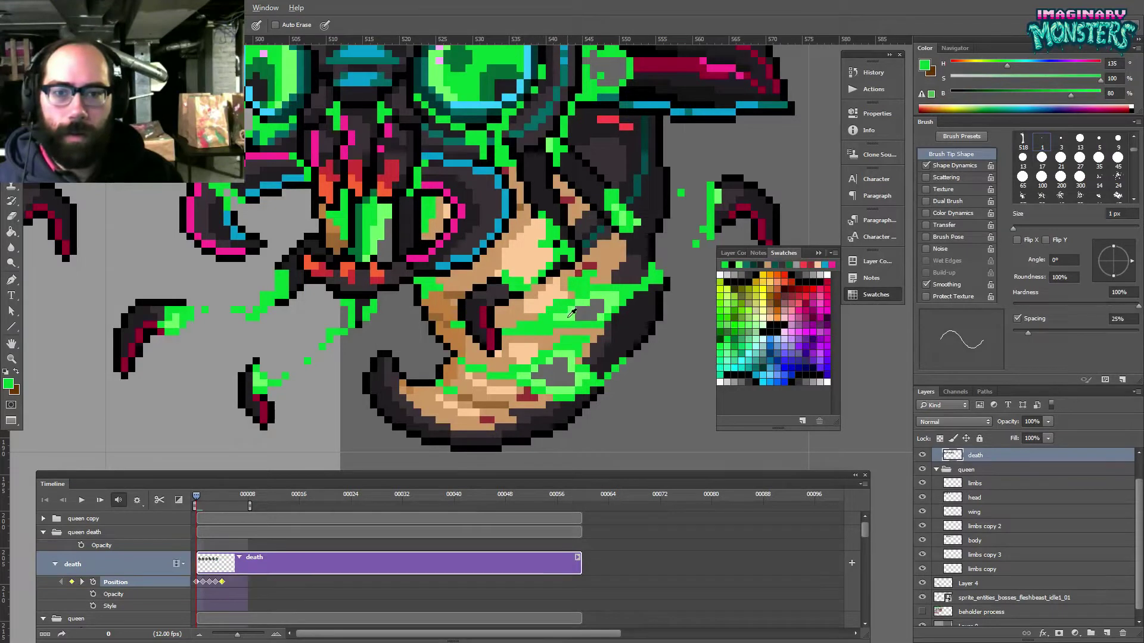
# - Enlarge the hole in the upper abdomen wound with the Eraser and rim it in sampled light green
pyautogui.keyDown('alt'); pyautogui.click(573, 312); pyautogui.keyUp('alt')
pyautogui.moveTo(563, 315); pyautogui.dragTo(600, 296)
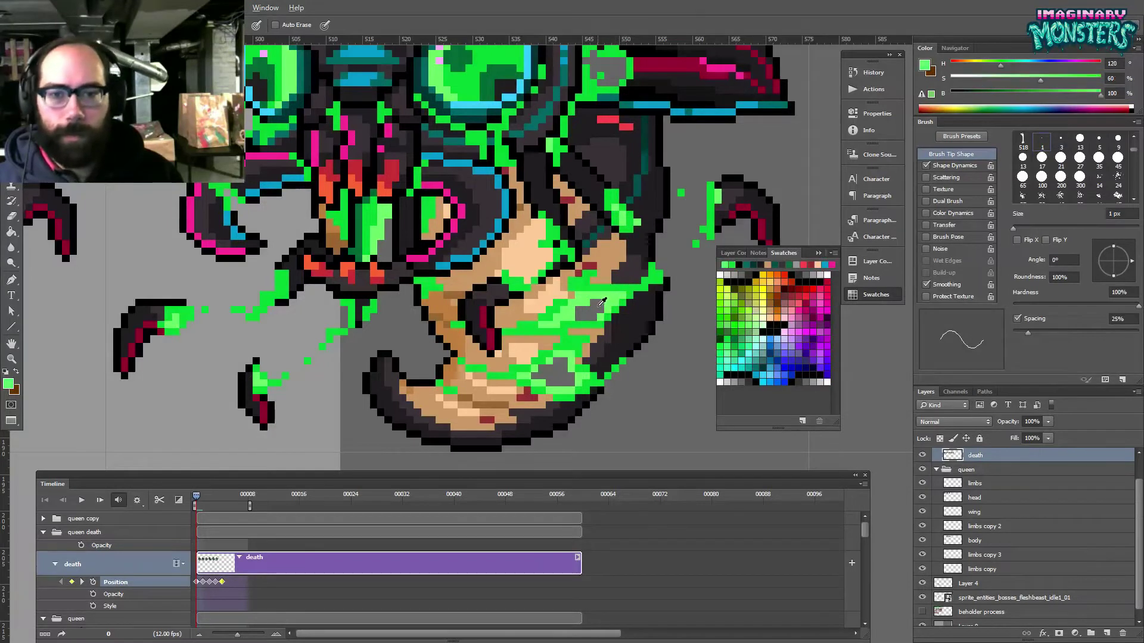
pyautogui.press('e')
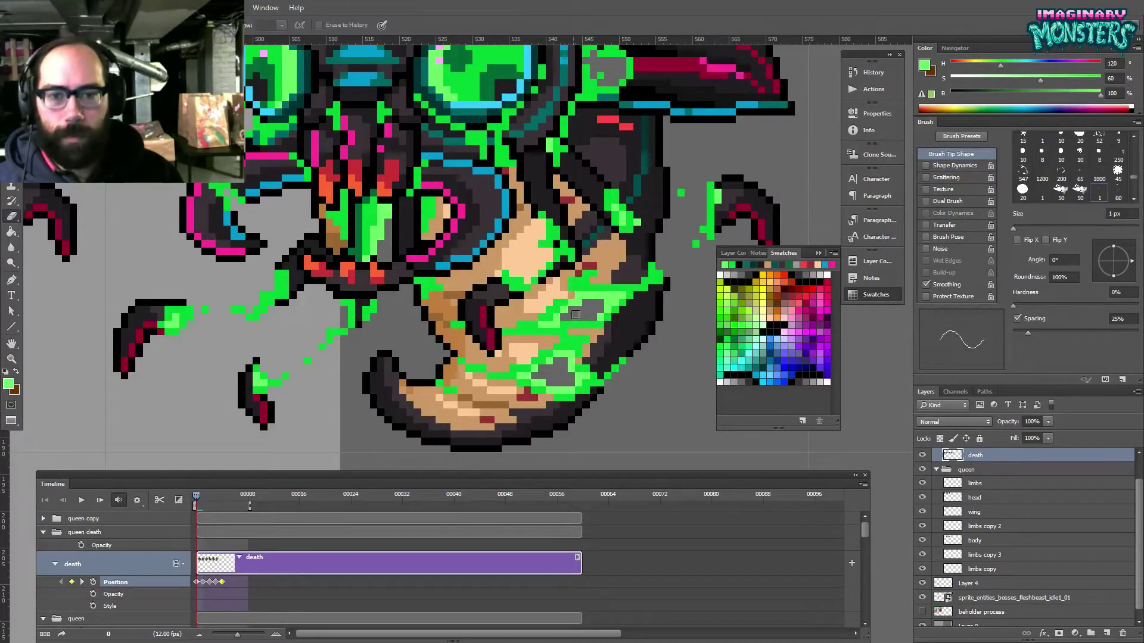
pyautogui.press('b')
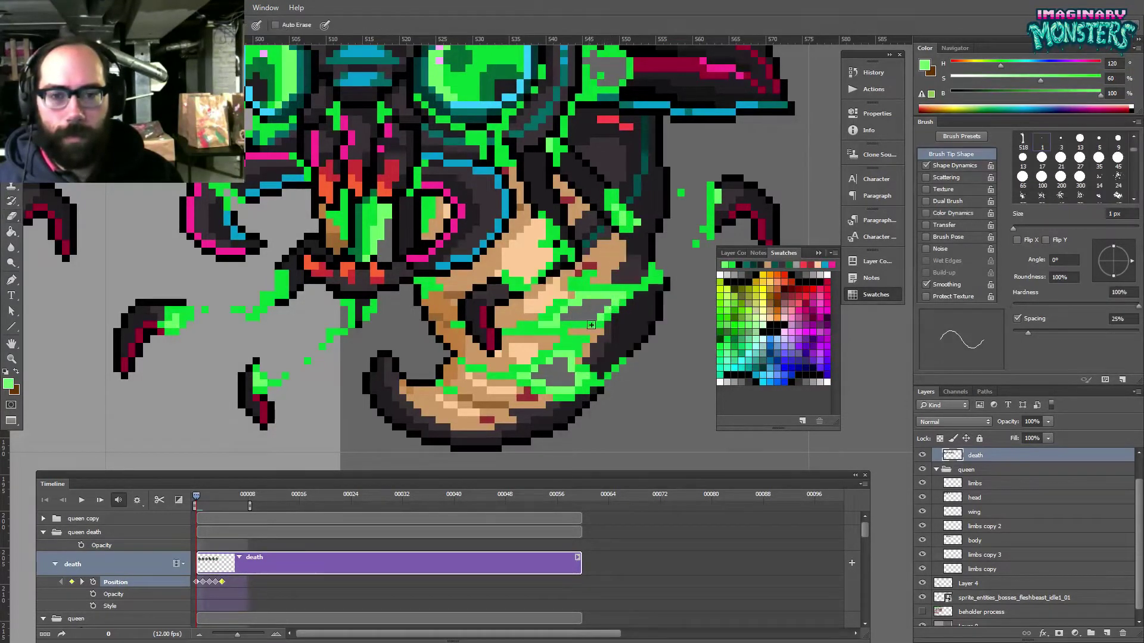
pyautogui.moveTo(619, 294); pyautogui.dragTo(577, 314)
# - Shorten the timeline work area and play back the death animation to check the frames
pyautogui.press('z')
pyautogui.press('b')
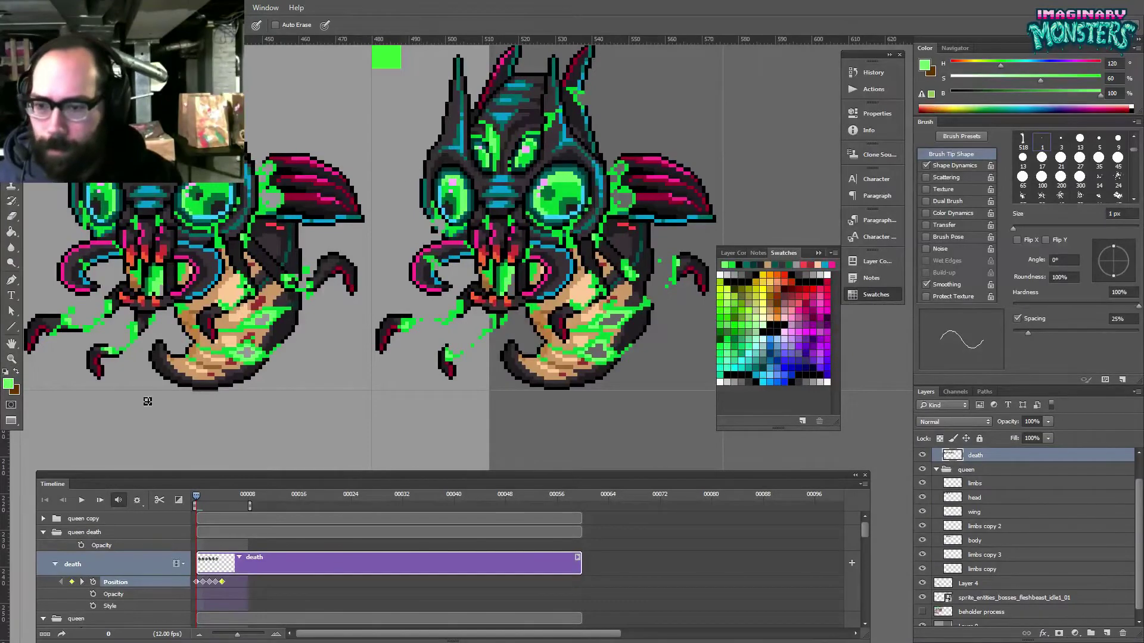
pyautogui.moveTo(270, 401); pyautogui.dragTo(502, 380)
pyautogui.press('z')
pyautogui.moveTo(429, 334)
pyautogui.mouseDown()
pyautogui.moveTo(369, 335)
pyautogui.moveTo(403, 320)
pyautogui.moveTo(557, 331)
pyautogui.mouseUp()
pyautogui.press('b')
pyautogui.moveTo(250, 506)
pyautogui.mouseDown()
pyautogui.moveTo(225, 505)
pyautogui.moveTo(235, 506)
pyautogui.mouseUp()
pyautogui.moveTo(384, 384); pyautogui.dragTo(458, 382)
pyautogui.press('space')
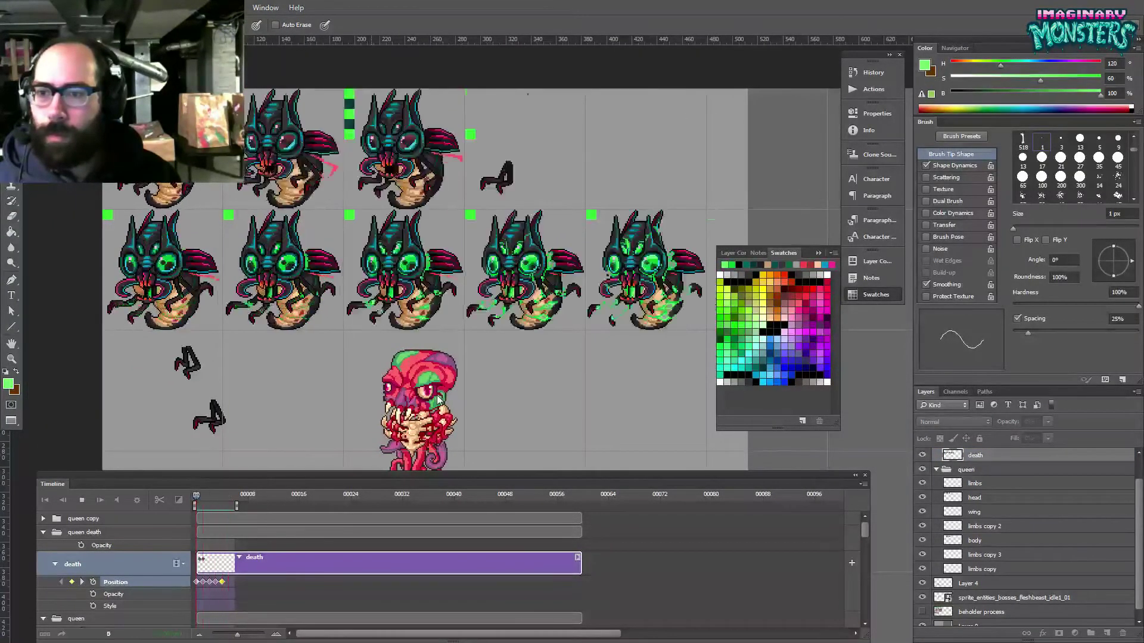
pyautogui.press('space')
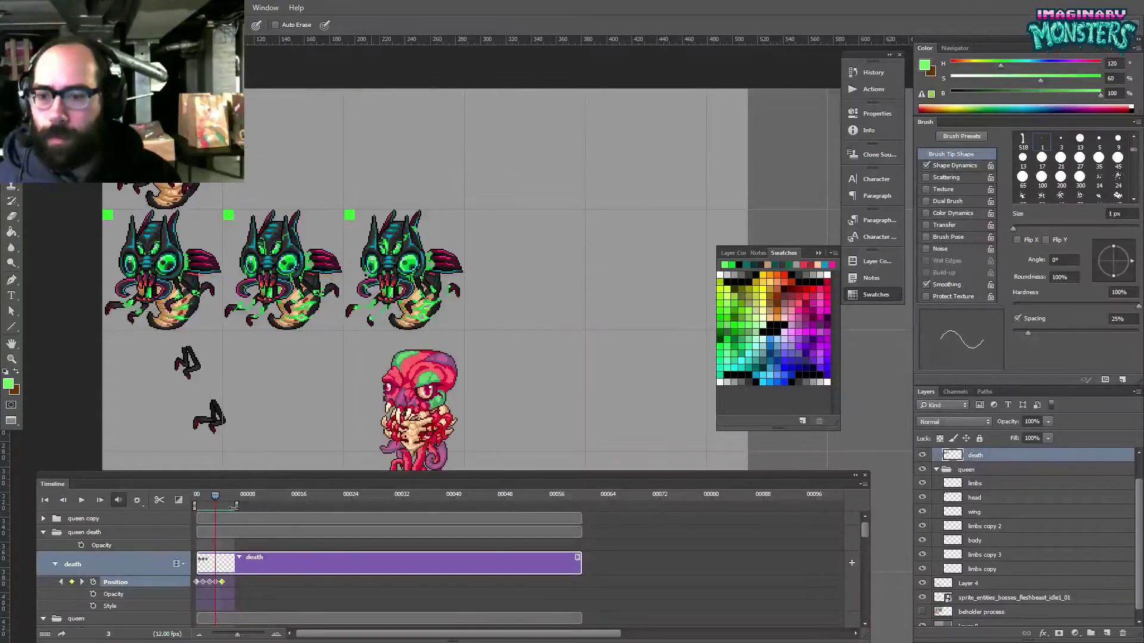
# - Extend the work area slightly and replay the death animation at a closer view
pyautogui.press('z')
pyautogui.click(209, 359)
pyautogui.moveTo(209, 358); pyautogui.dragTo(347, 432)
pyautogui.moveTo(237, 507); pyautogui.dragTo(245, 508)
pyautogui.press('space')
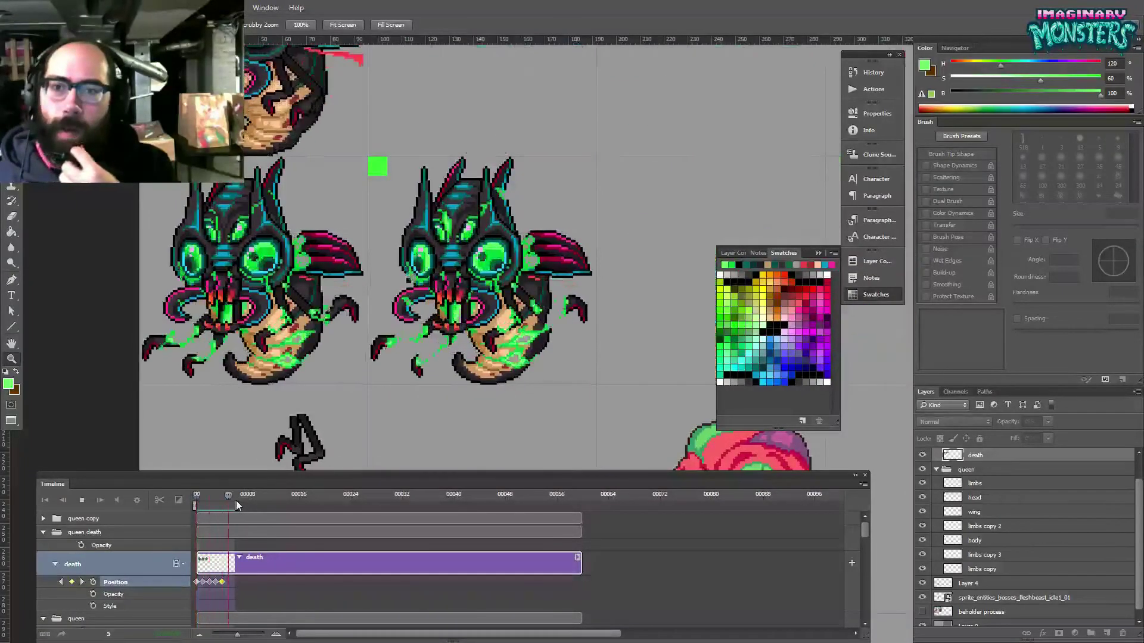
pyautogui.press('space')
# - At timeline frame 5, shift the death layer one sprite cell to show the last sprite, and fit the work area's end just after it
pyautogui.moveTo(237, 506); pyautogui.dragTo(276, 506)
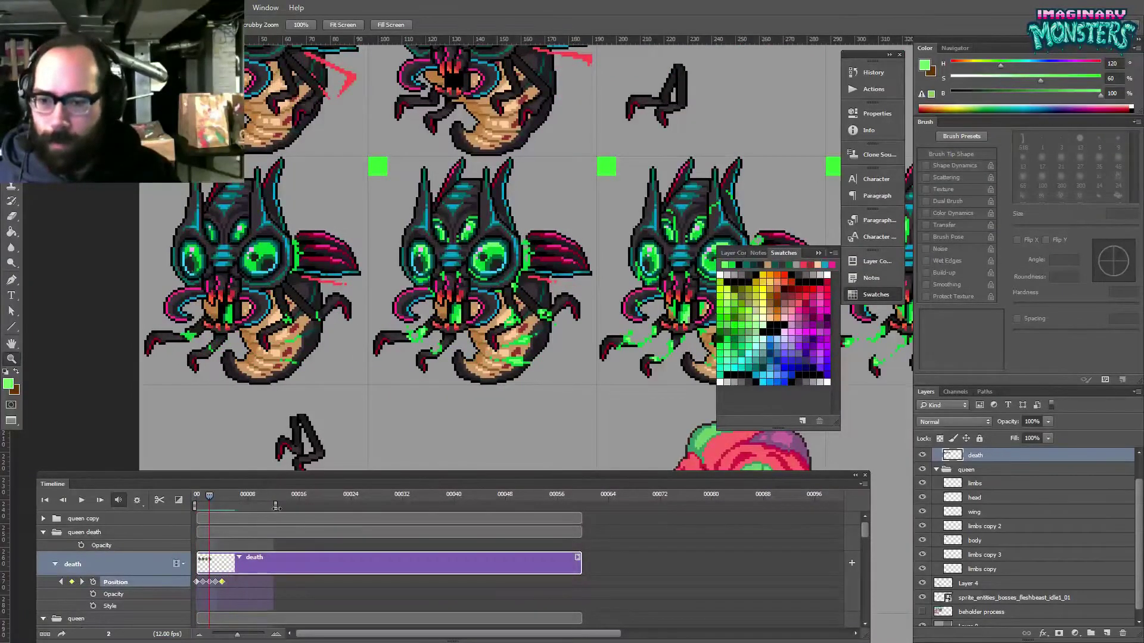
pyautogui.click(225, 505)
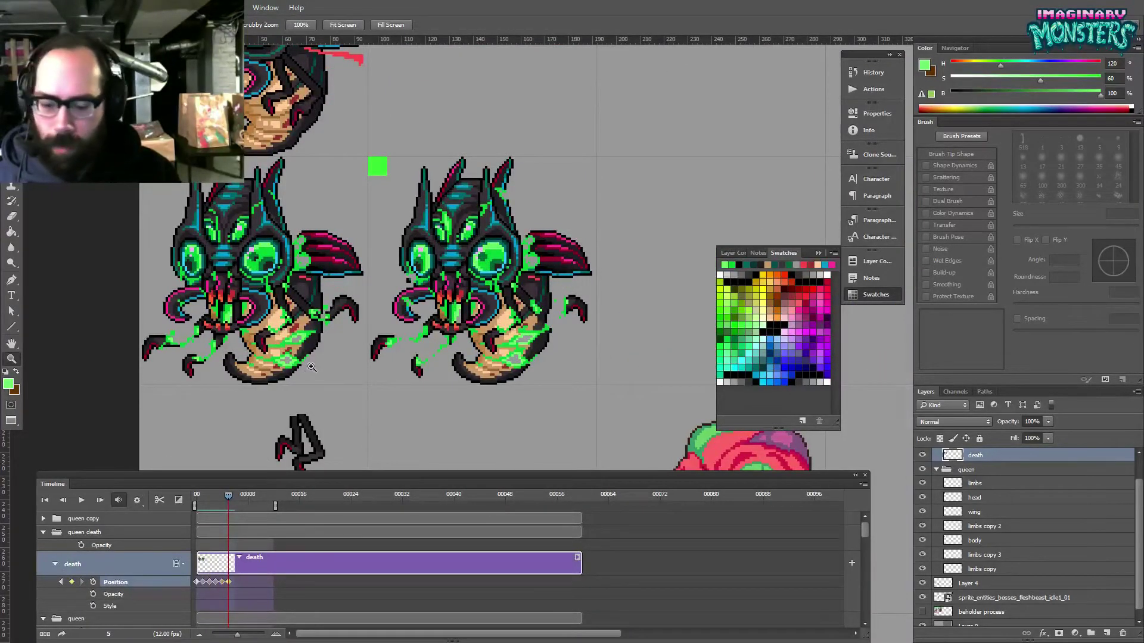
pyautogui.press('v')
pyautogui.moveTo(307, 367); pyautogui.dragTo(77, 314)
pyautogui.moveTo(274, 506)
pyautogui.mouseDown()
pyautogui.moveTo(230, 506)
pyautogui.moveTo(241, 506)
pyautogui.mouseUp()
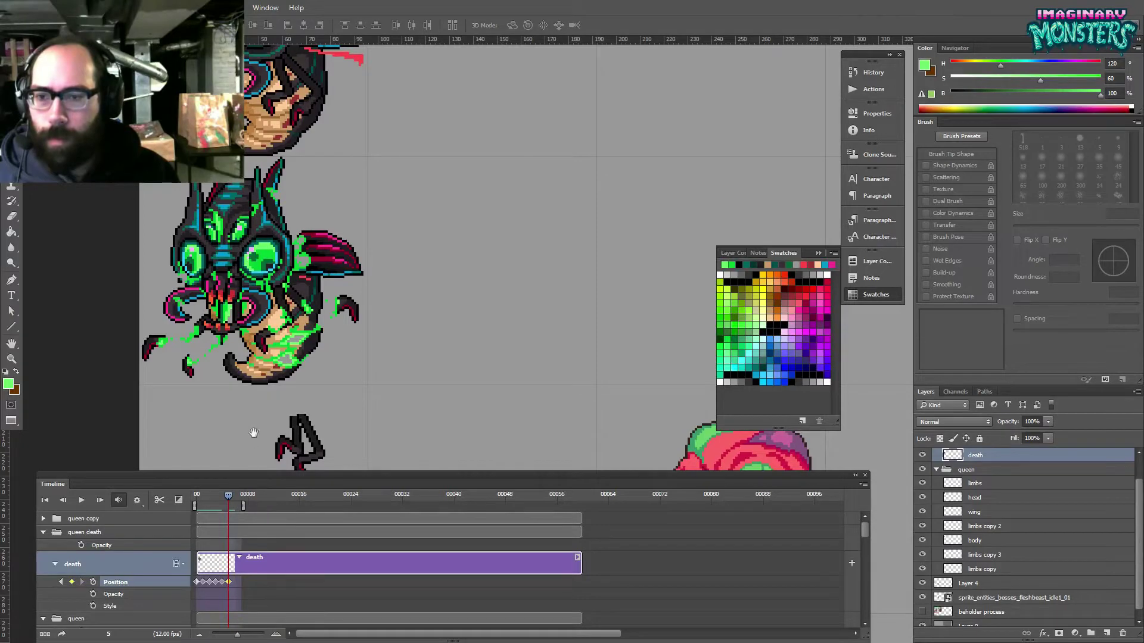
# - Play back the death animation with the added last frame and return to frame 0
pyautogui.press('space')
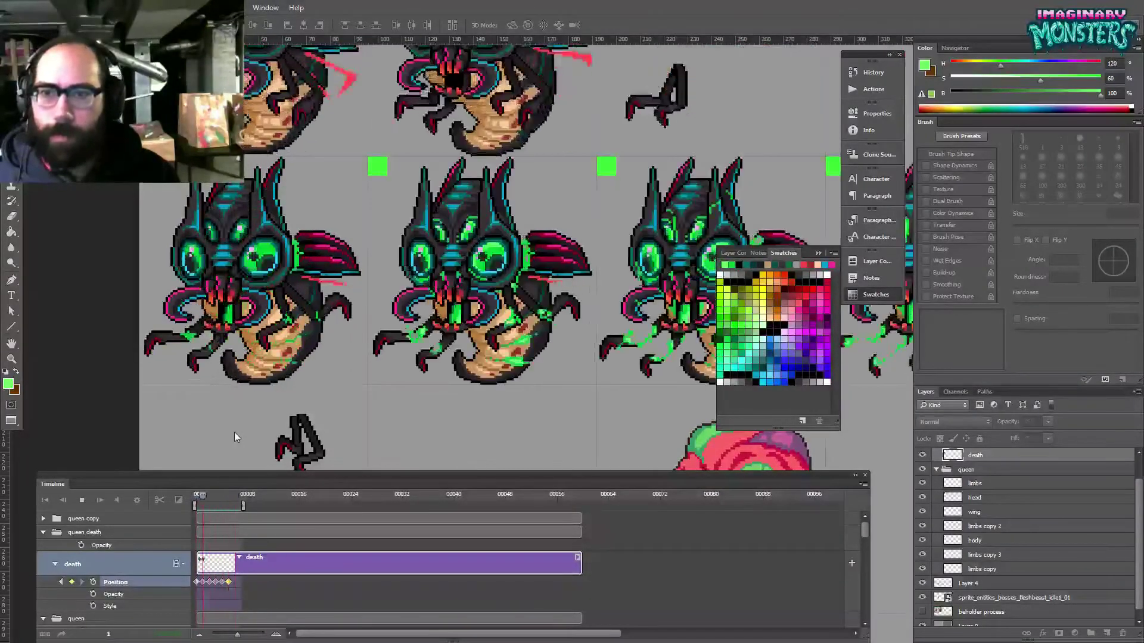
pyautogui.press('space')
pyautogui.moveTo(229, 495); pyautogui.dragTo(195, 494)
# - Lasso the left front horn on each of the last two death sprites and nudge it with the Move tool
pyautogui.moveTo(655, 358); pyautogui.dragTo(179, 358)
pyautogui.moveTo(715, 238); pyautogui.dragTo(405, 265)
pyautogui.press('z')
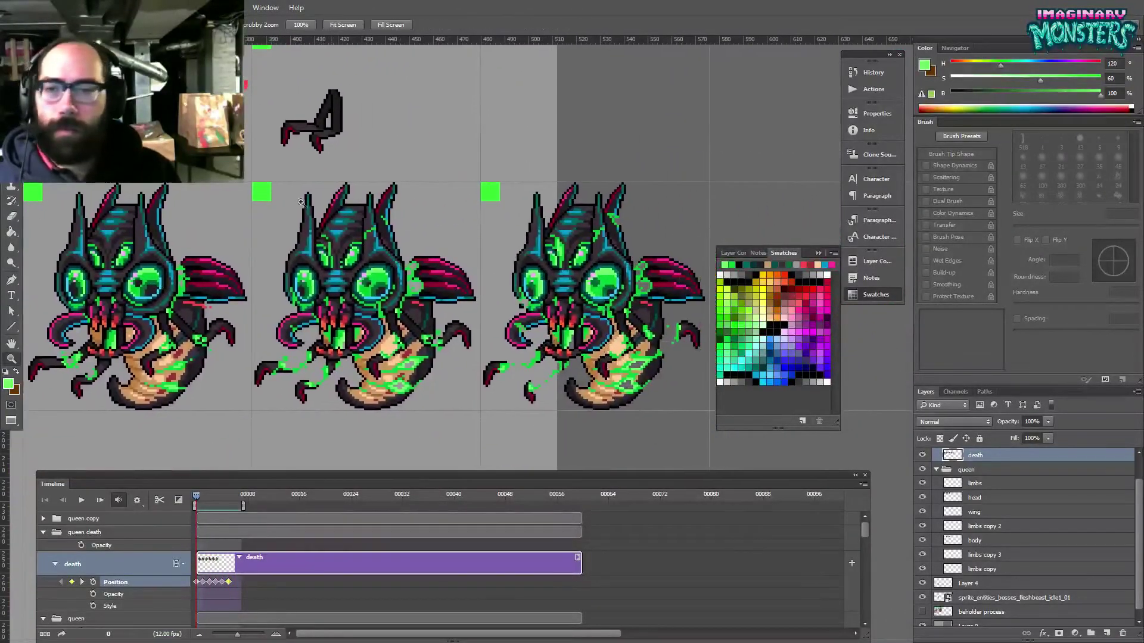
pyautogui.click(335, 213)
pyautogui.press('l')
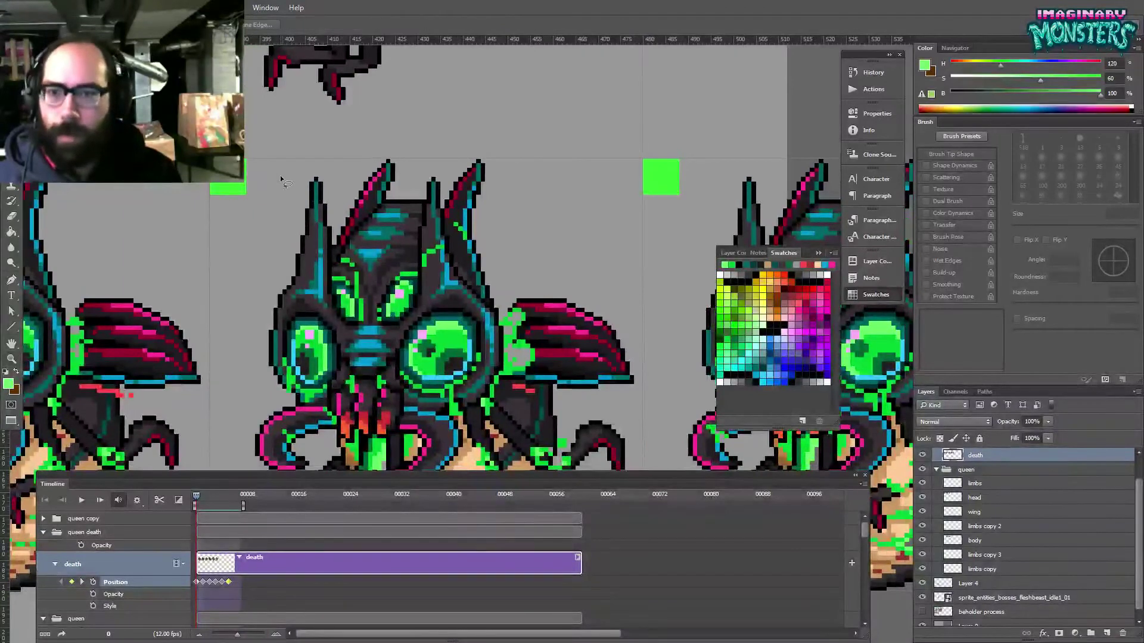
pyautogui.moveTo(285, 249); pyautogui.dragTo(279, 244)
pyautogui.press('v')
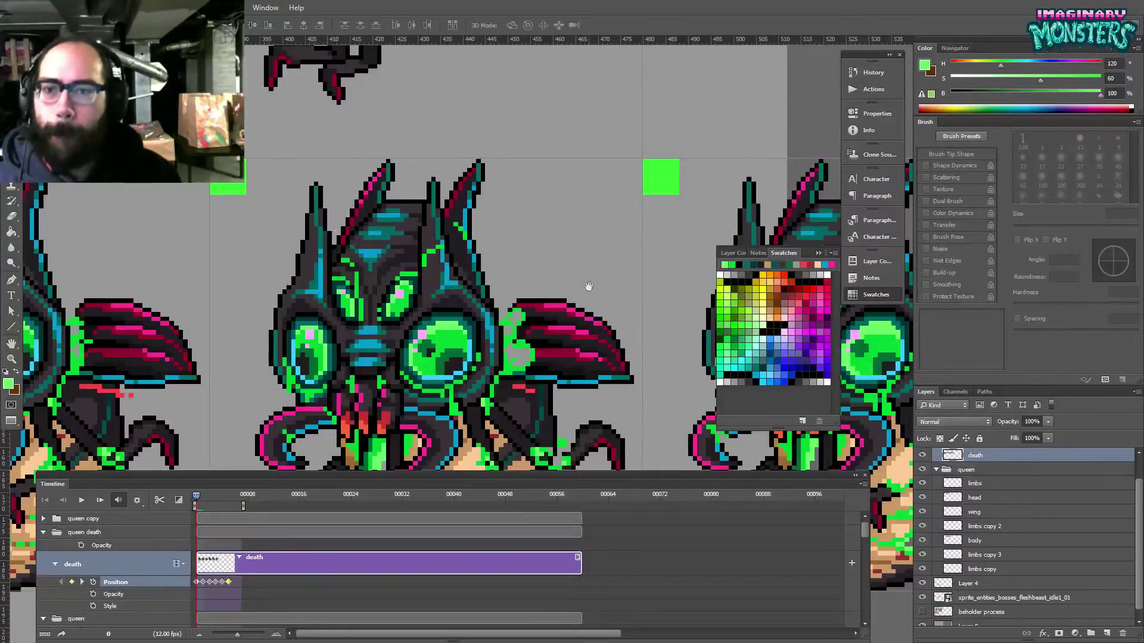
pyautogui.moveTo(602, 256); pyautogui.dragTo(382, 205)
pyautogui.press('l')
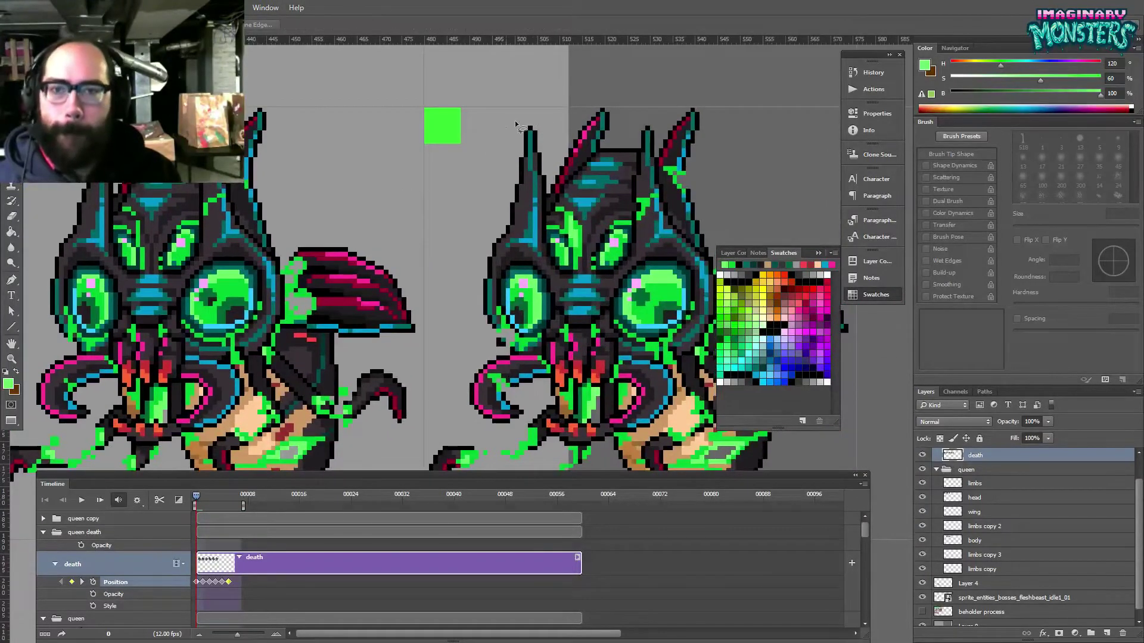
pyautogui.moveTo(486, 189); pyautogui.dragTo(479, 167)
pyautogui.press('v')
pyautogui.moveTo(535, 266); pyautogui.dragTo(407, 297)
# - Lasso both front horn tips on the last death sprite, nudge them down one pixel and deselect
pyautogui.press('z')
pyautogui.click(522, 220)
pyautogui.keyDown('alt'); pyautogui.click(522, 220); pyautogui.keyUp('alt')
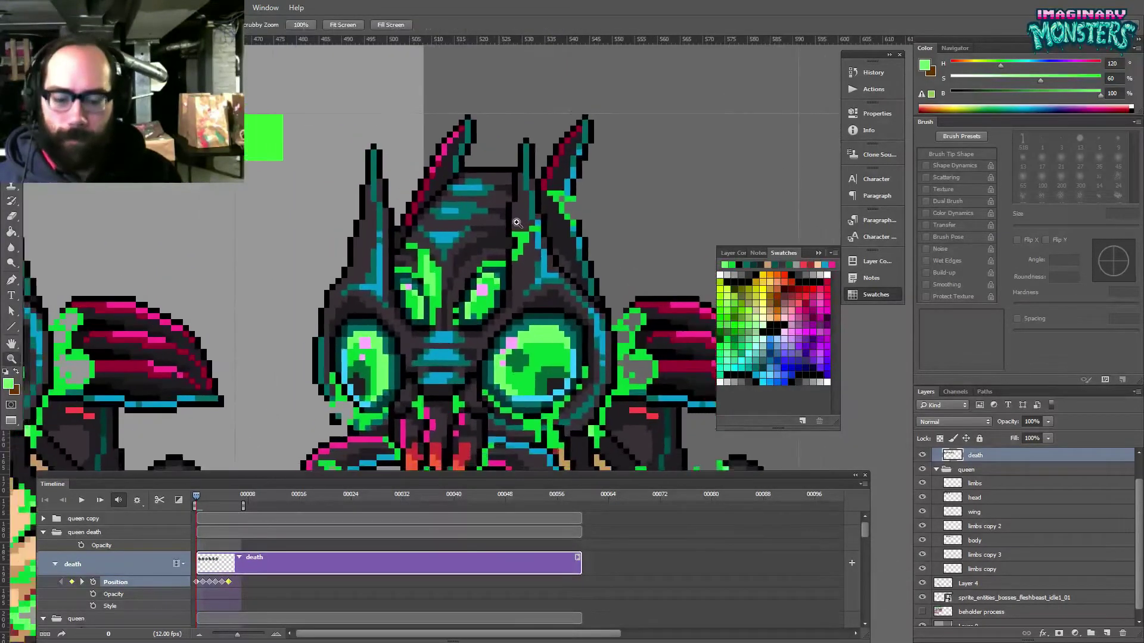
pyautogui.press('l')
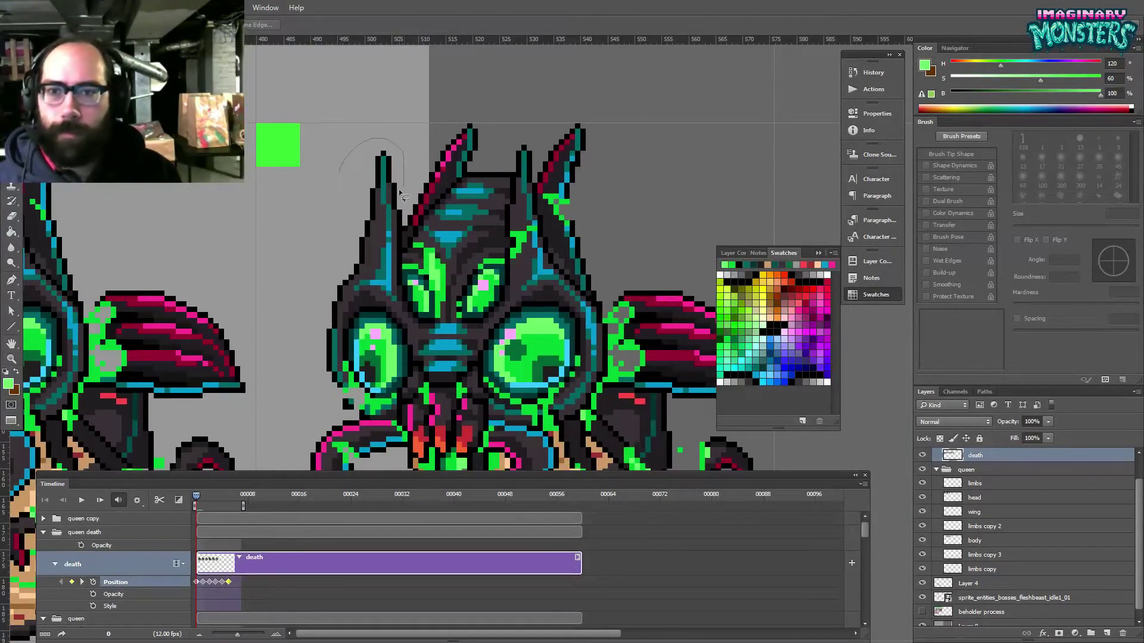
pyautogui.moveTo(368, 205); pyautogui.dragTo(364, 203)
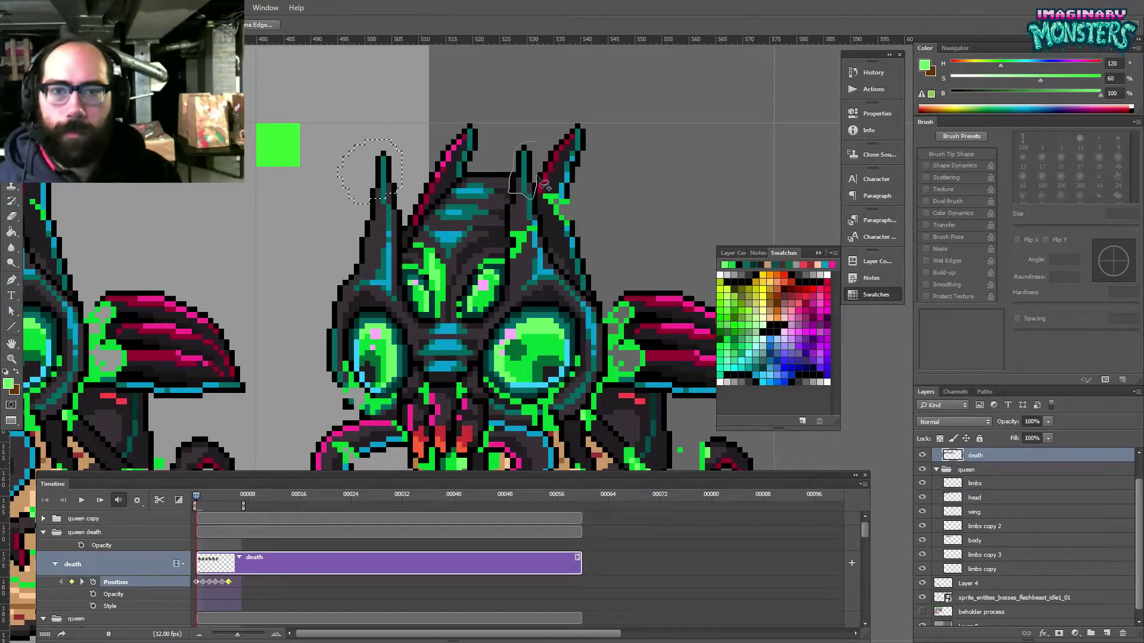
pyautogui.press('v')
pyautogui.press('Down')
pyautogui.hotkey('ctrl', 'd')
# - Touch up the outline around the last death sprite's front horns with sampled black and check the frames side by side
pyautogui.press('b')
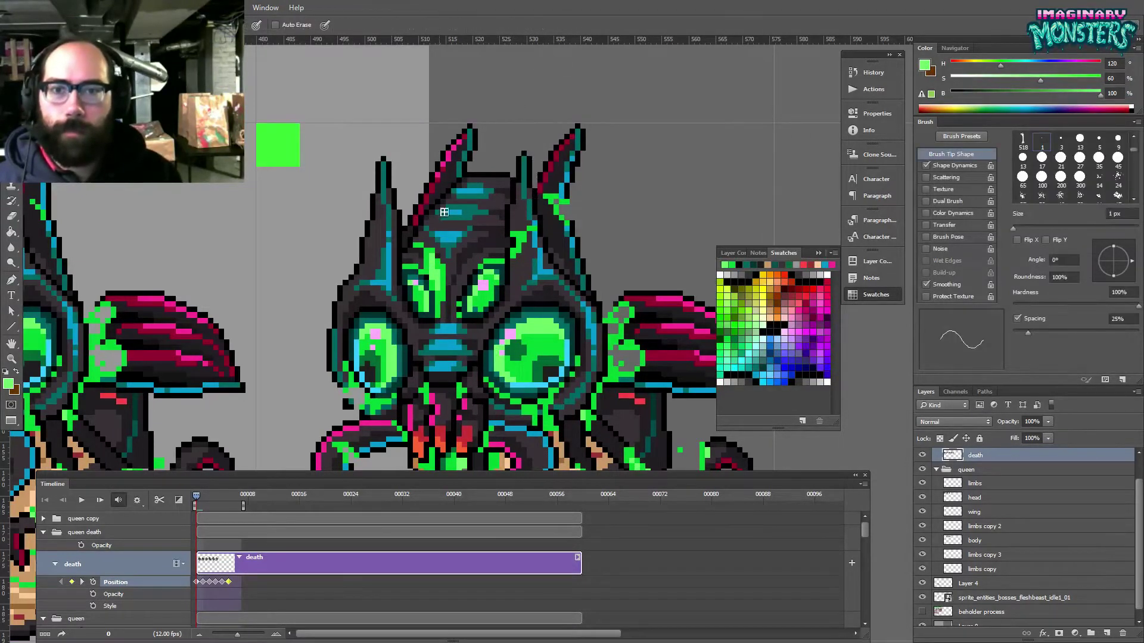
pyautogui.moveTo(446, 225); pyautogui.dragTo(444, 228)
pyautogui.keyDown('alt'); pyautogui.click(538, 182); pyautogui.keyUp('alt')
pyautogui.moveTo(510, 241); pyautogui.dragTo(473, 271)
pyautogui.press('z')
pyautogui.moveTo(197, 497); pyautogui.dragTo(126, 483)
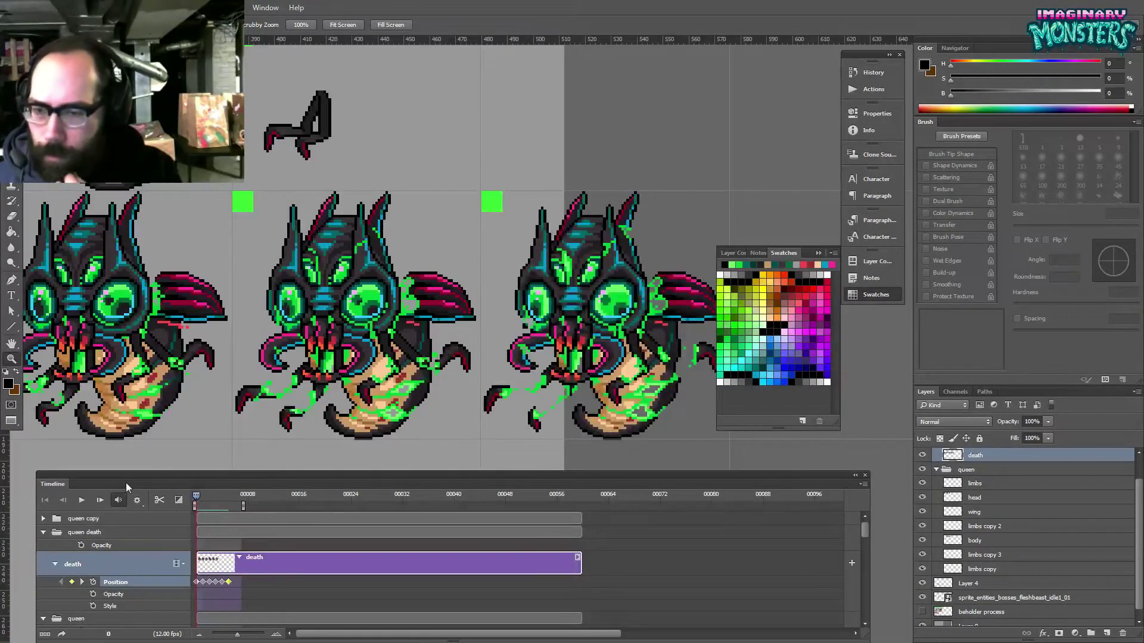
# - Paint sampled green goo along the top of the mandibles and beneath the eyes on the last two death sprites
pyautogui.moveTo(414, 304)
pyautogui.mouseDown()
pyautogui.moveTo(517, 282)
pyautogui.moveTo(674, 302)
pyautogui.moveTo(468, 257)
pyautogui.moveTo(483, 286)
pyautogui.moveTo(500, 286)
pyautogui.mouseUp()
pyautogui.keyDown('alt'); pyautogui.click(343, 247); pyautogui.keyUp('alt')
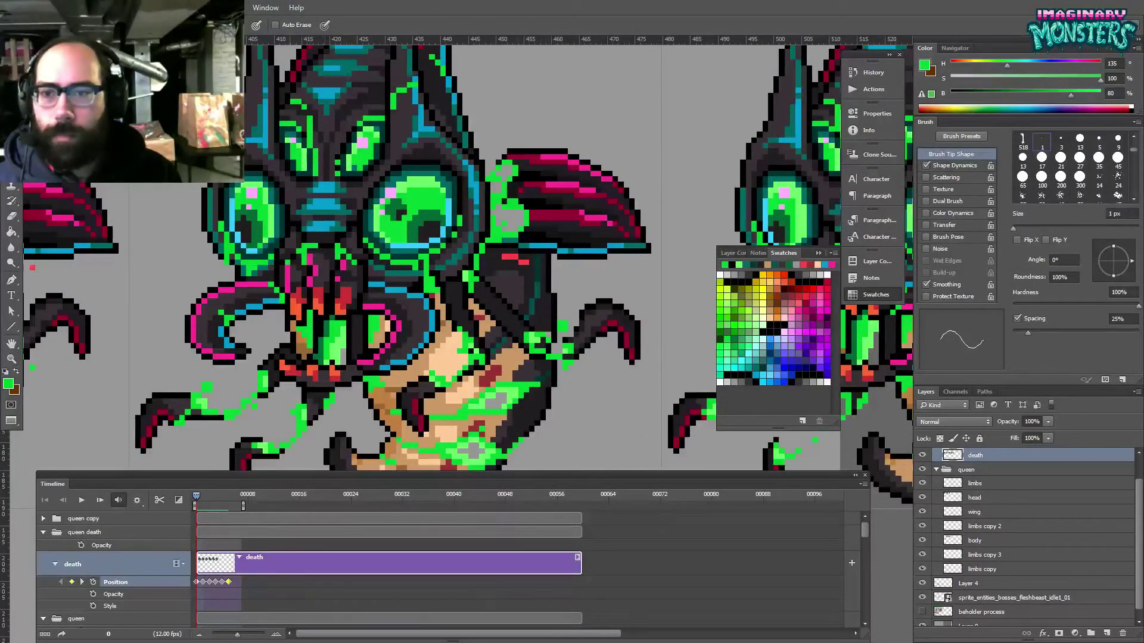
pyautogui.moveTo(578, 312); pyautogui.dragTo(346, 311)
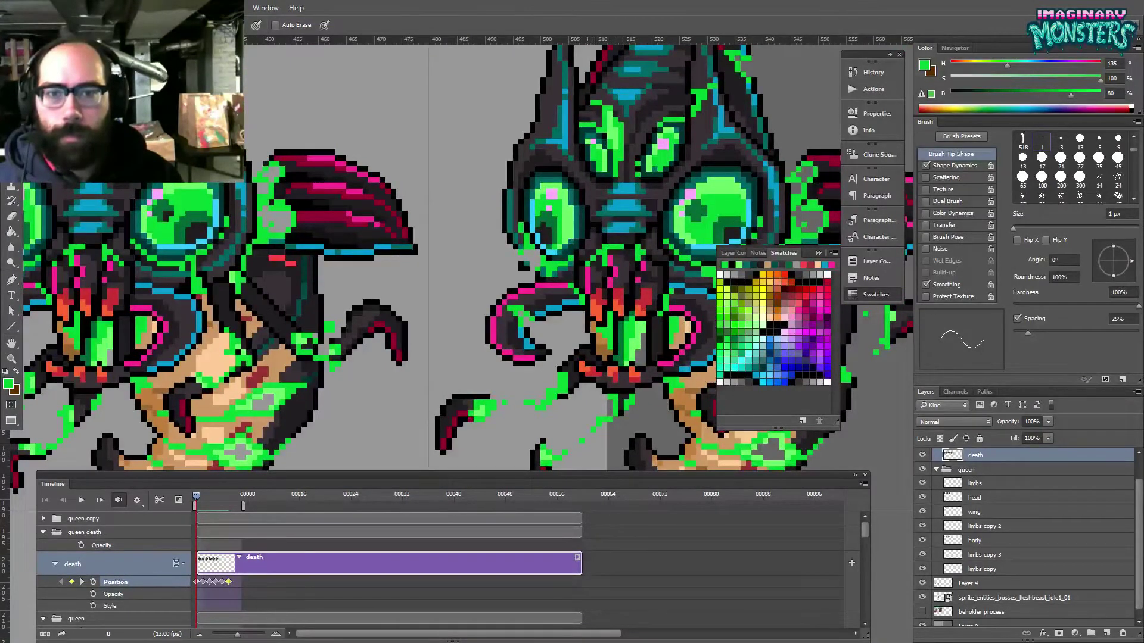
pyautogui.moveTo(621, 255)
pyautogui.mouseDown()
pyautogui.moveTo(610, 254)
pyautogui.moveTo(620, 254)
pyautogui.moveTo(615, 236)
pyautogui.moveTo(626, 240)
pyautogui.mouseUp()
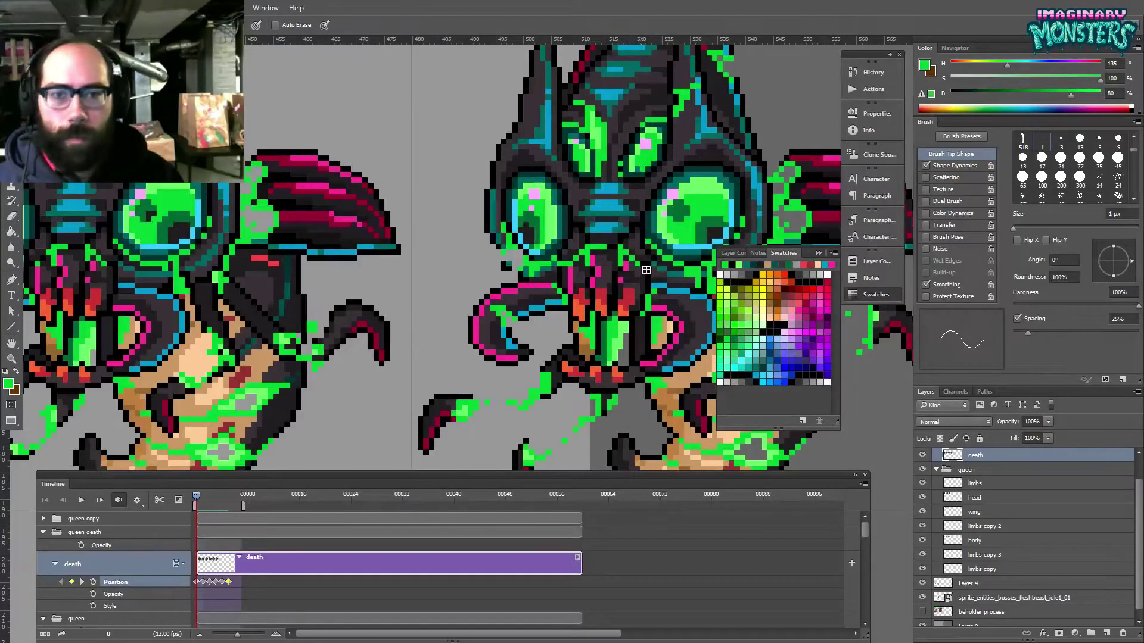
pyautogui.moveTo(658, 264); pyautogui.dragTo(597, 223)
pyautogui.hotkey('ctrl', 'r')
pyautogui.moveTo(585, 264)
pyautogui.mouseDown()
pyautogui.moveTo(488, 253)
pyautogui.moveTo(607, 257)
pyautogui.moveTo(579, 259)
pyautogui.mouseUp()
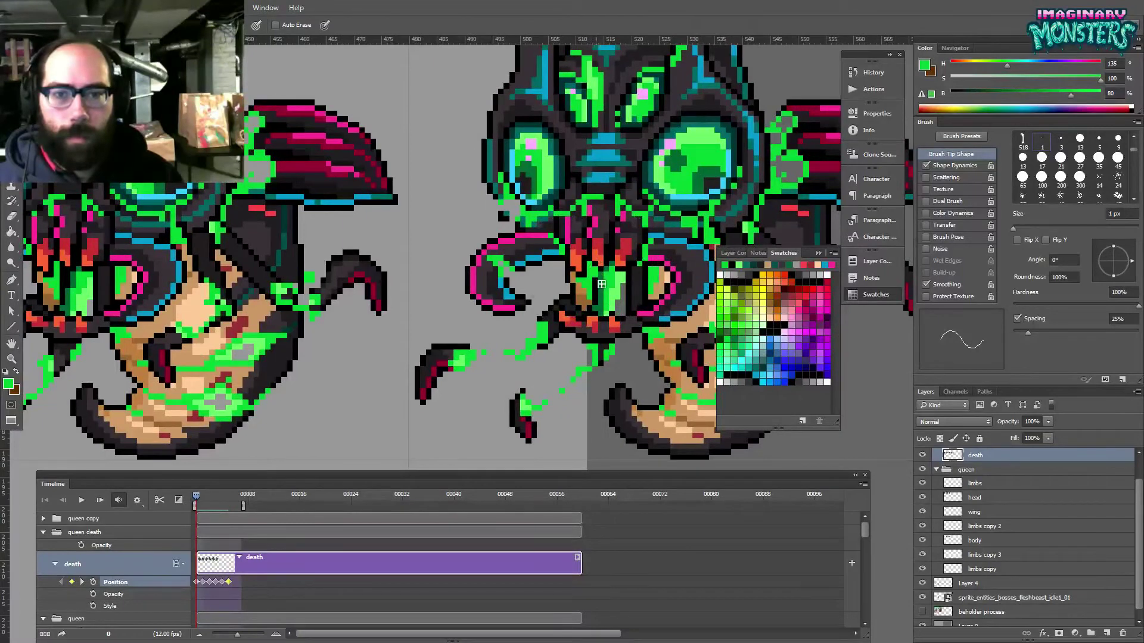
# - Paint goo inside the last death sprite's mouth and right tentacle curl using sampled black, green and light green
pyautogui.moveTo(616, 288); pyautogui.dragTo(595, 287)
pyautogui.keyDown('alt'); pyautogui.click(572, 290); pyautogui.keyUp('alt')
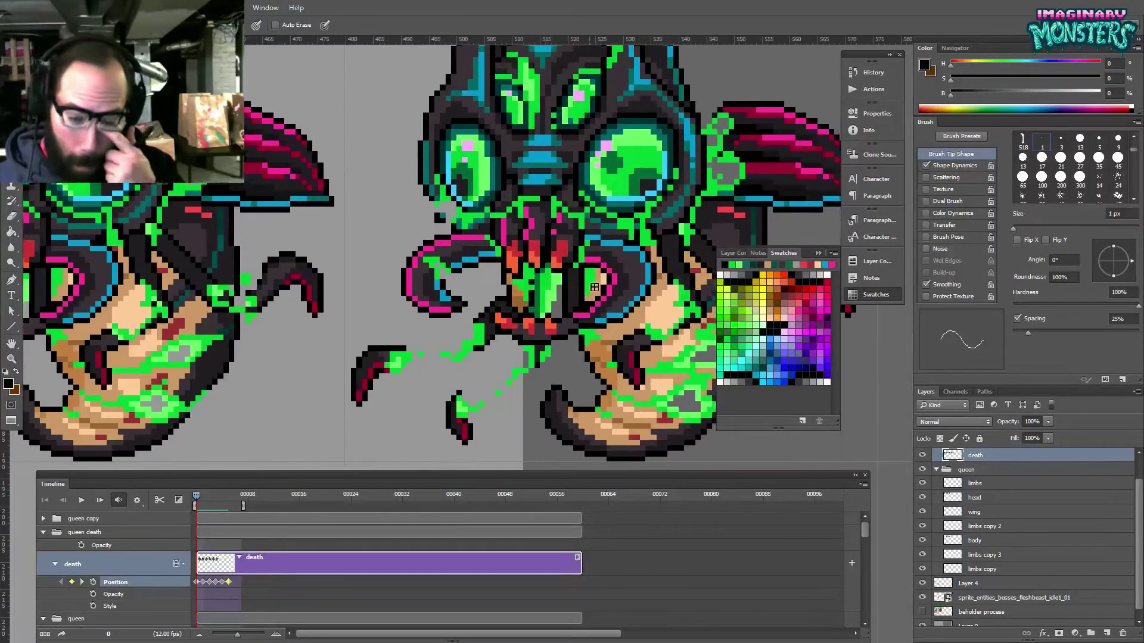
pyautogui.moveTo(619, 330); pyautogui.dragTo(615, 333)
pyautogui.keyDown('alt'); pyautogui.click(597, 284); pyautogui.keyUp('alt')
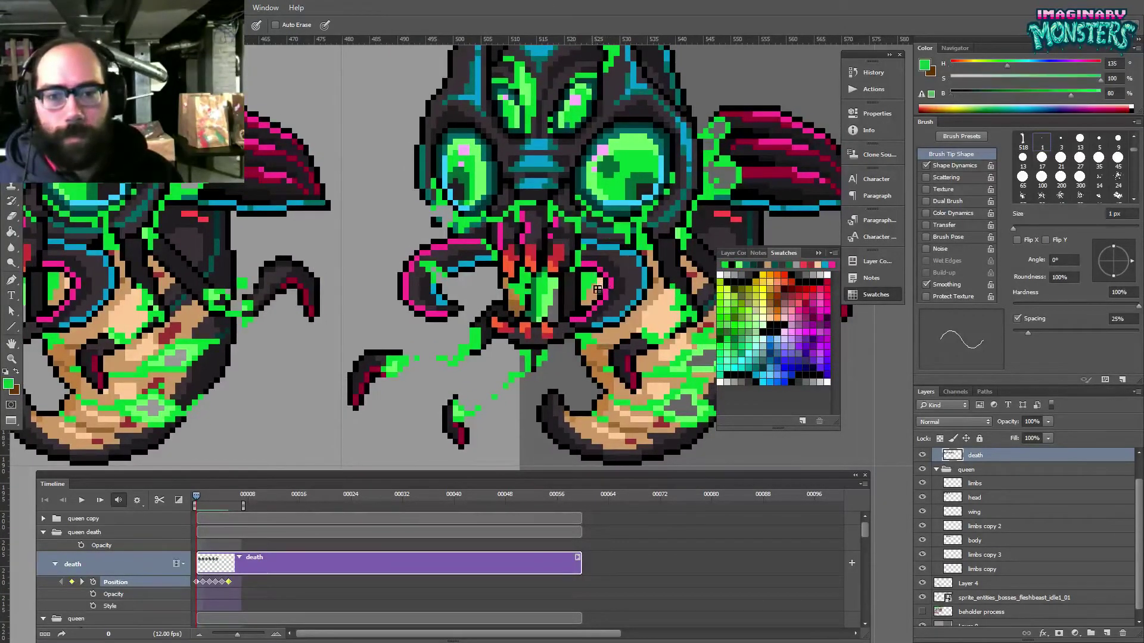
pyautogui.moveTo(496, 300); pyautogui.dragTo(448, 324)
pyautogui.keyDown('alt'); pyautogui.click(526, 299); pyautogui.keyUp('alt')
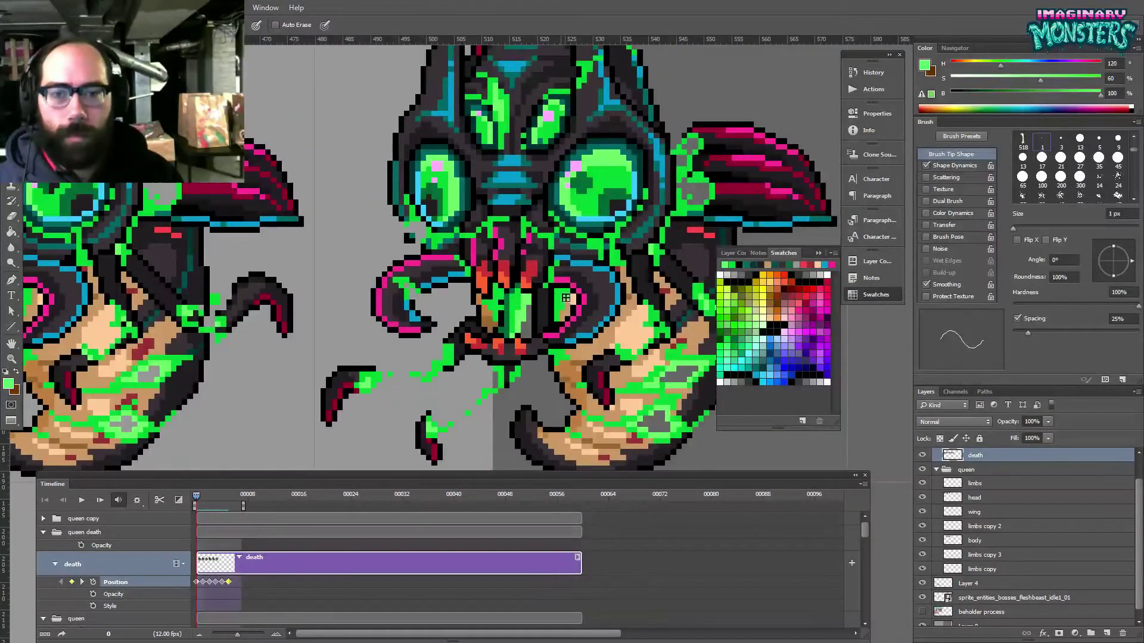
# - Paint green goo on the inner curve of the last death sprite's tail and edge a small notch beside it with sampled black
pyautogui.moveTo(625, 342); pyautogui.dragTo(614, 275)
pyautogui.moveTo(557, 351); pyautogui.dragTo(507, 331)
pyautogui.keyDown('alt'); pyautogui.click(522, 336); pyautogui.keyUp('alt')
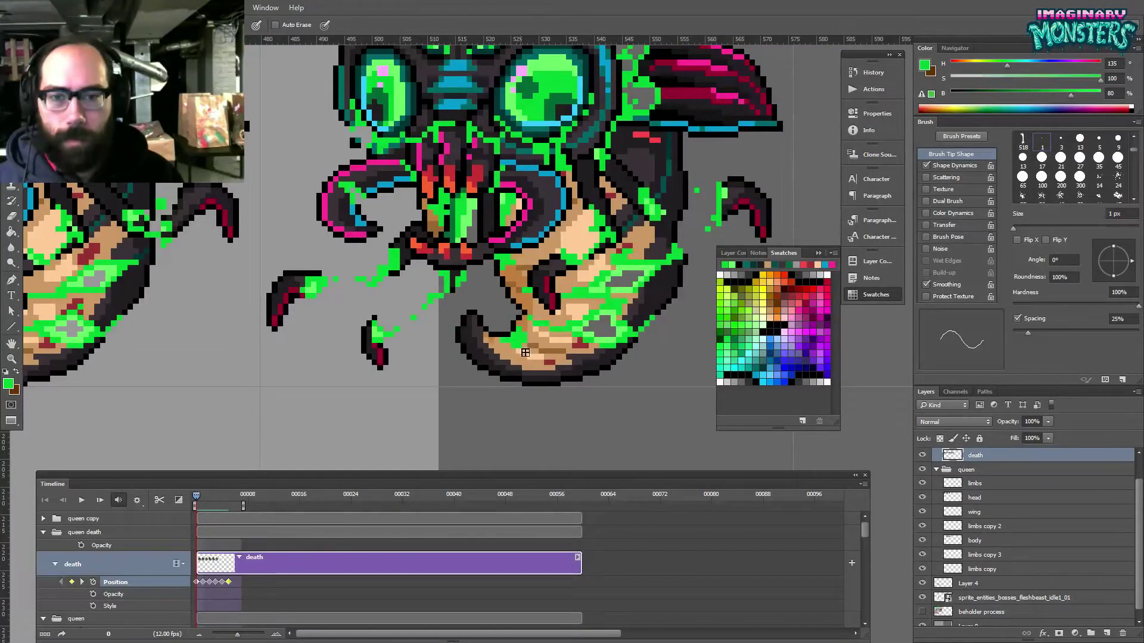
pyautogui.scroll(1, 535, 354)
pyautogui.keyDown('alt'); pyautogui.click(518, 335); pyautogui.keyUp('alt')
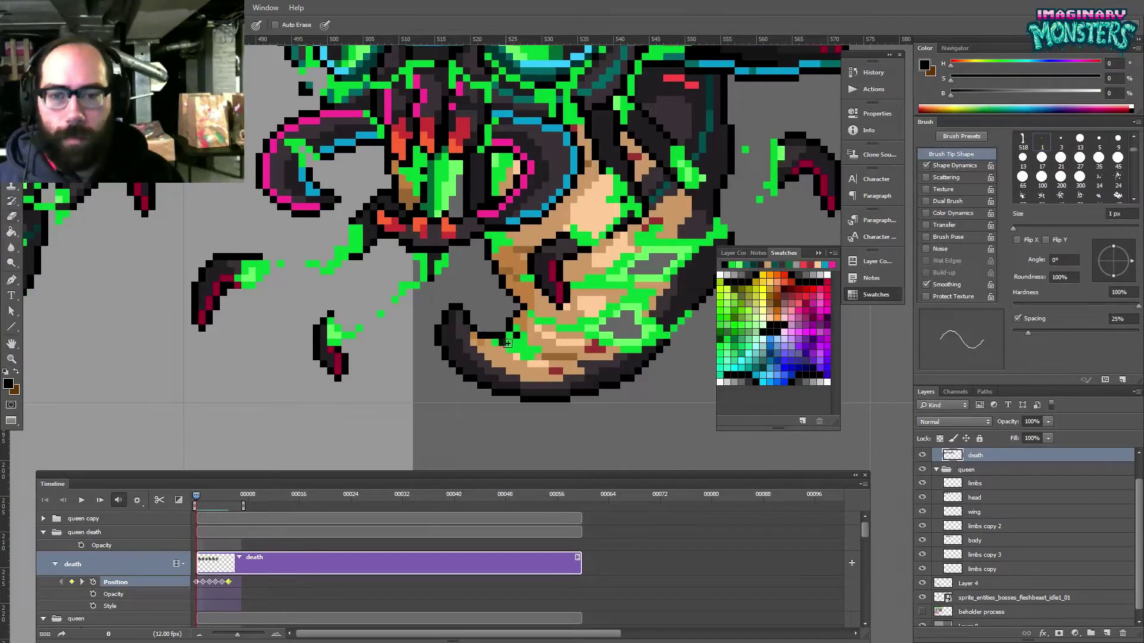
pyautogui.press('e')
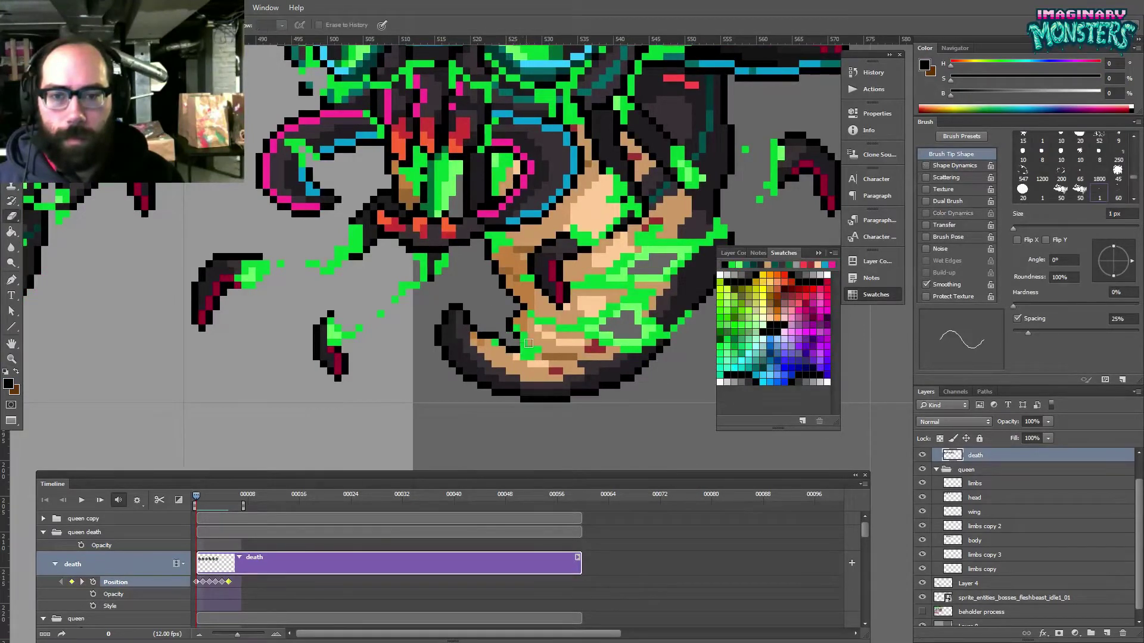
pyautogui.press('b')
pyautogui.moveTo(529, 337); pyautogui.dragTo(511, 358)
# - Run sampled green goo along the belly edge above the last death sprite's tail, cleaning up the gap with erased and black pixels
pyautogui.keyDown('alt'); pyautogui.click(514, 331); pyautogui.keyUp('alt')
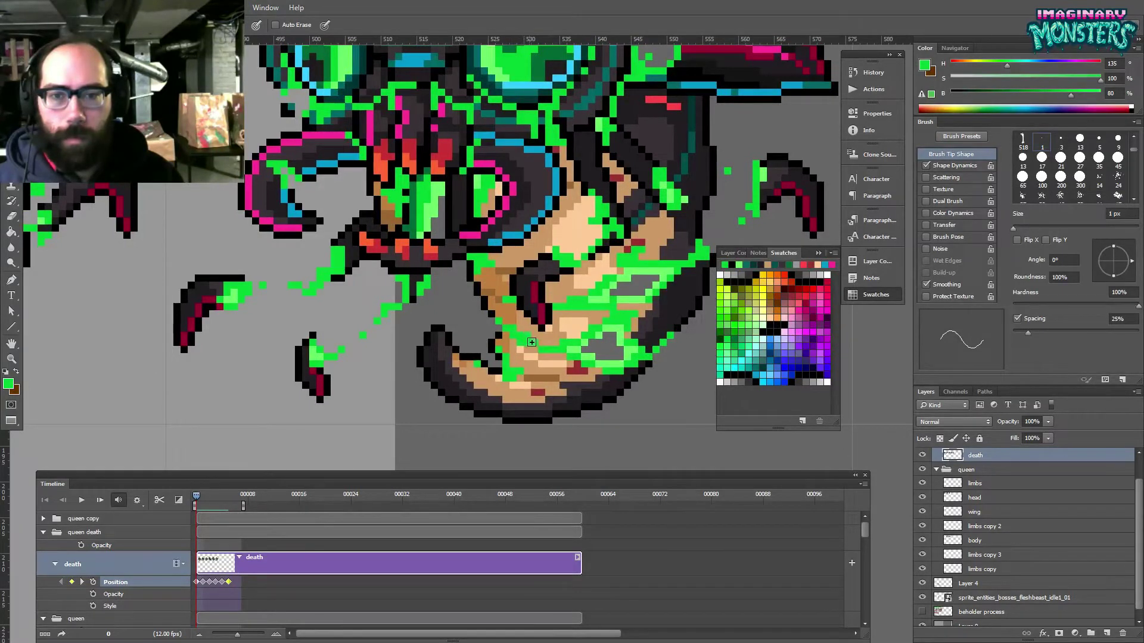
pyautogui.press('e')
pyautogui.press('b')
pyautogui.press('e')
pyautogui.press('b')
pyautogui.keyDown('alt'); pyautogui.click(496, 342); pyautogui.keyUp('alt')
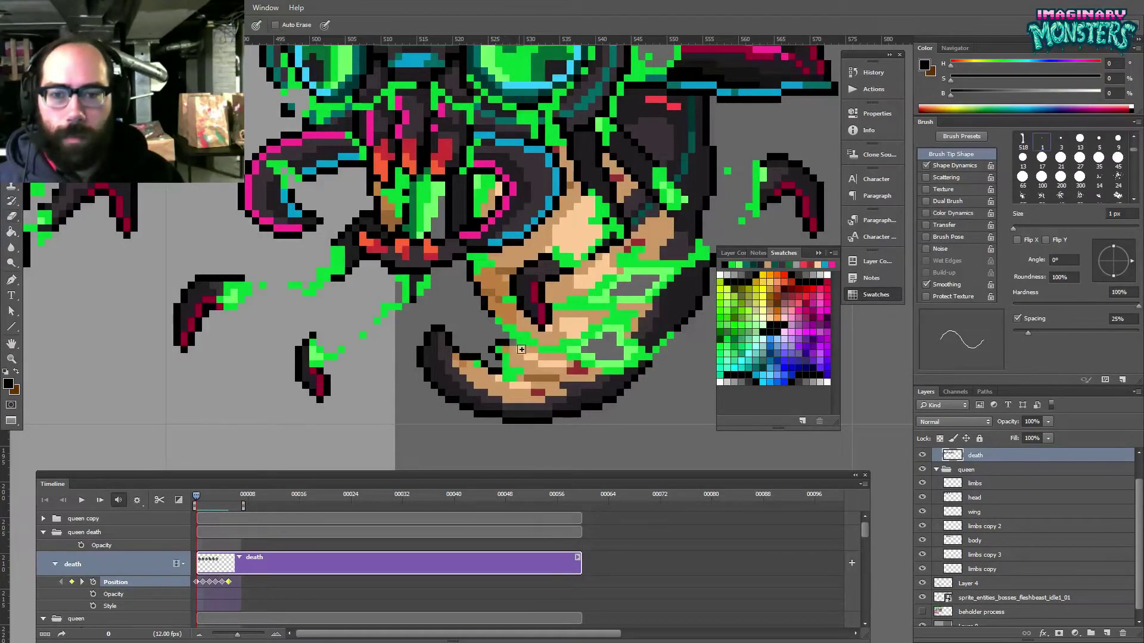
pyautogui.hscroll(2, 521, 337)
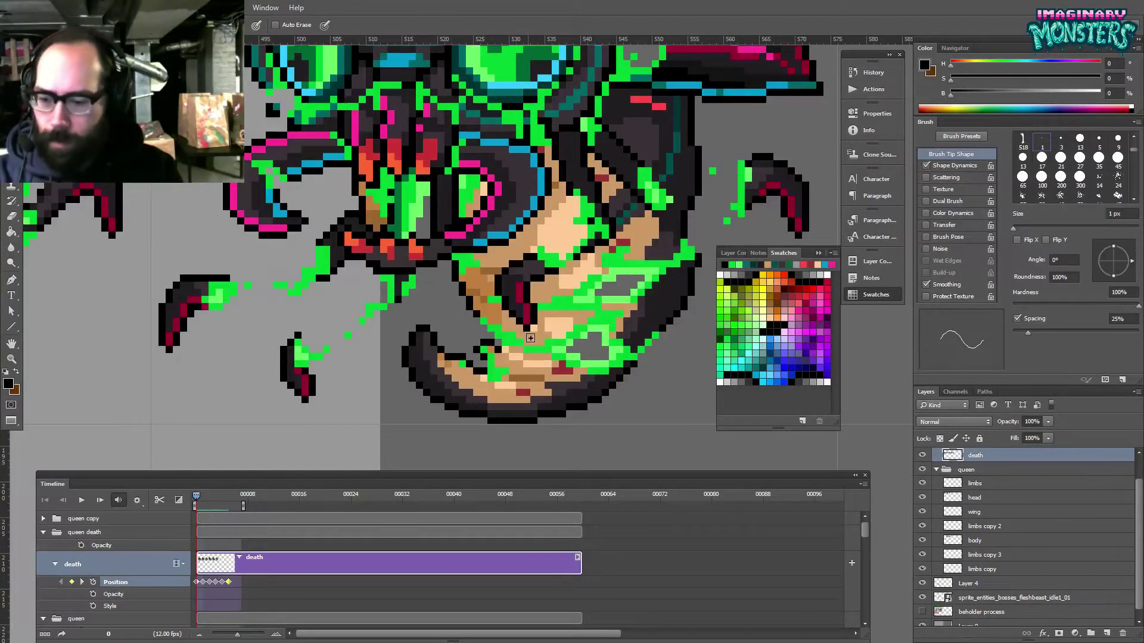
# - Extend sampled green goo from the lower abdomen wound across the outer back outline of the last death sprite
pyautogui.moveTo(490, 283)
pyautogui.mouseDown()
pyautogui.moveTo(465, 324)
pyautogui.moveTo(400, 319)
pyautogui.mouseUp()
pyautogui.moveTo(479, 286); pyautogui.dragTo(512, 212)
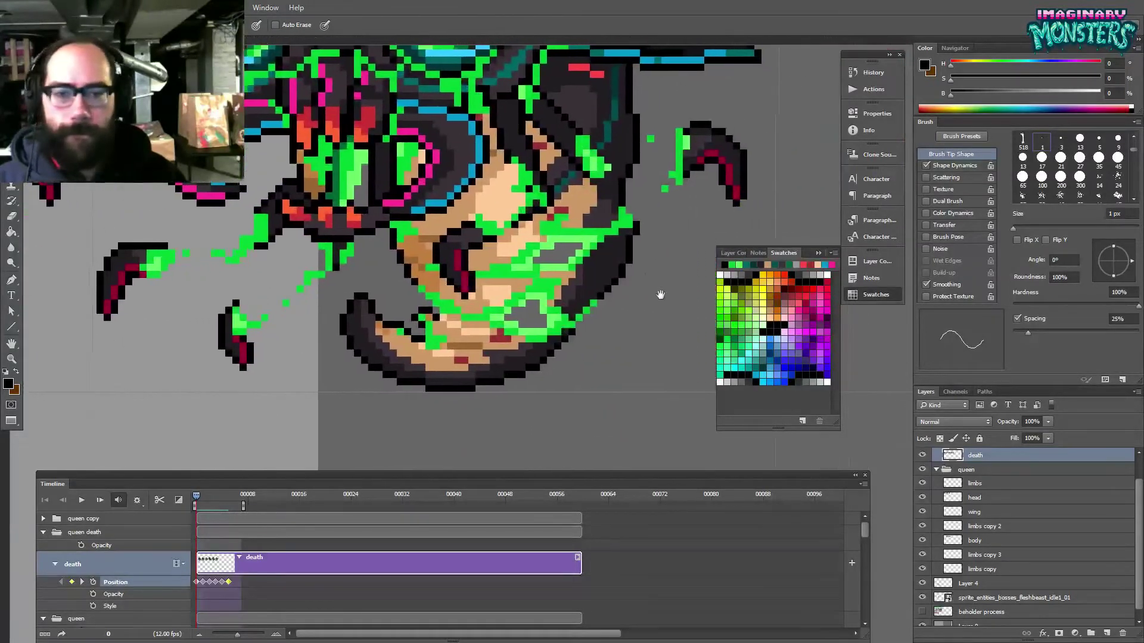
pyautogui.keyDown('alt'); pyautogui.click(547, 296); pyautogui.keyUp('alt')
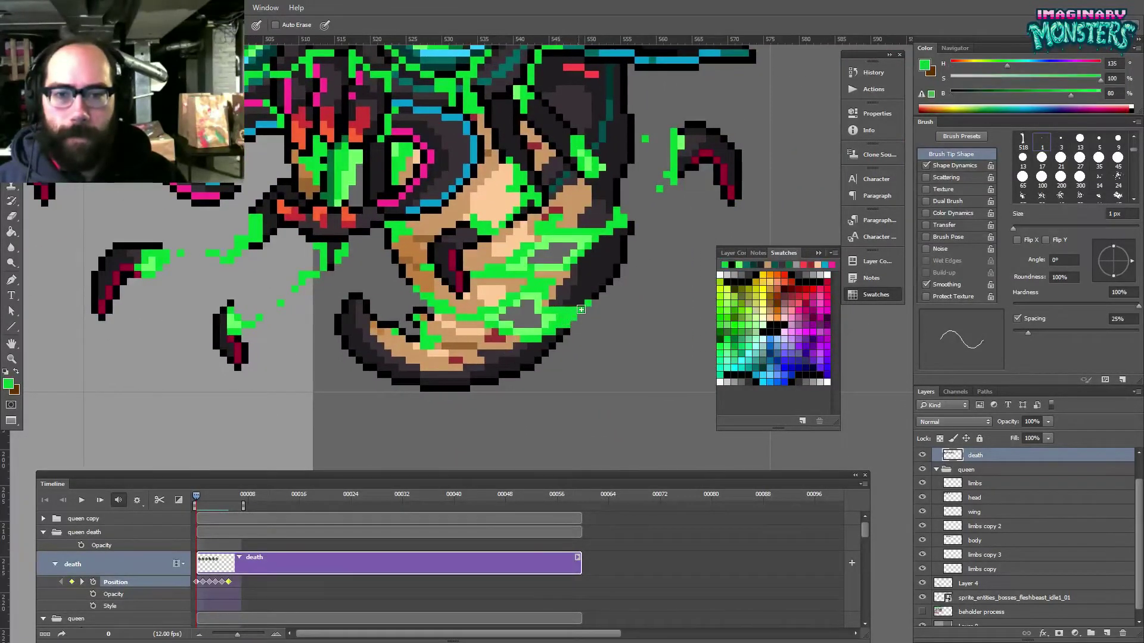
pyautogui.press('e')
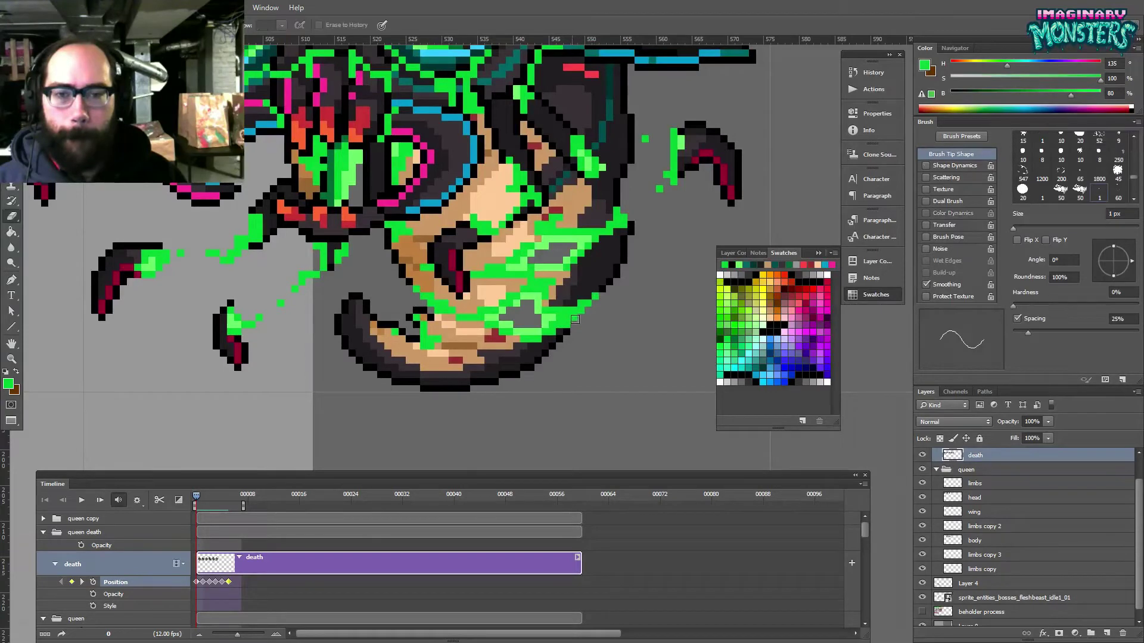
pyautogui.press('b')
pyautogui.moveTo(561, 290); pyautogui.dragTo(596, 328)
pyautogui.keyDown('alt'); pyautogui.click(597, 328); pyautogui.keyUp('alt')
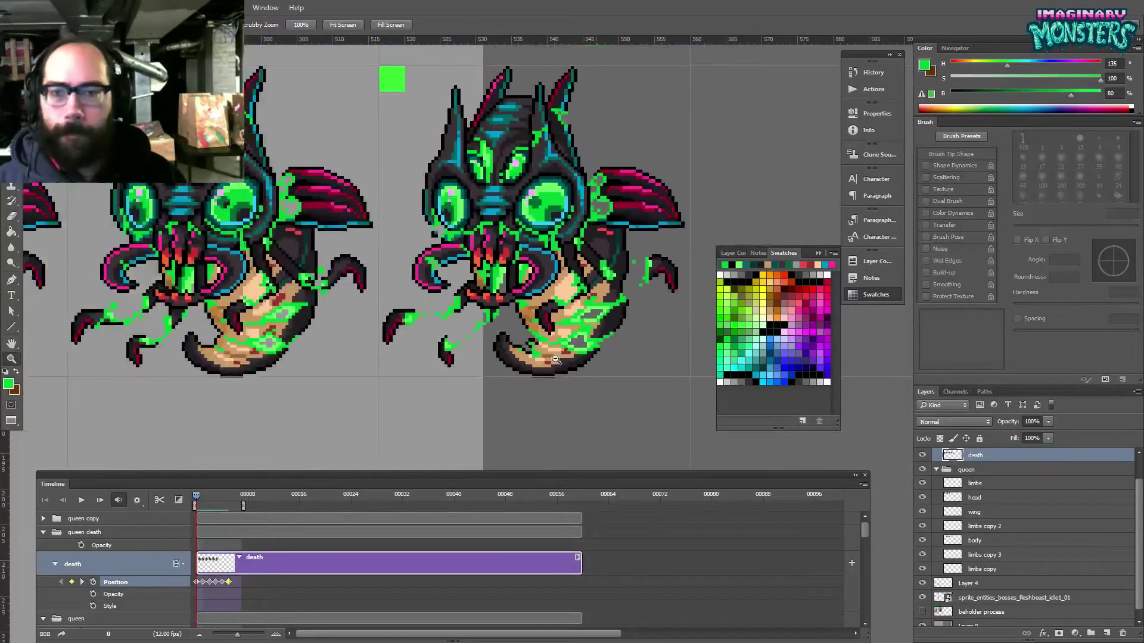
# - Compare the last two death sprites and rework the last one's shoulder goo below the wing with sampled green and dark shell colour
pyautogui.moveTo(590, 279); pyautogui.dragTo(572, 288)
pyautogui.click(557, 291)
pyautogui.keyDown('alt'); pyautogui.click(557, 291); pyautogui.keyUp('alt')
pyautogui.moveTo(450, 326); pyautogui.dragTo(677, 335)
pyautogui.moveTo(325, 334)
pyautogui.mouseDown()
pyautogui.moveTo(710, 306)
pyautogui.moveTo(300, 324)
pyautogui.mouseUp()
pyautogui.click(472, 259)
pyautogui.press('b')
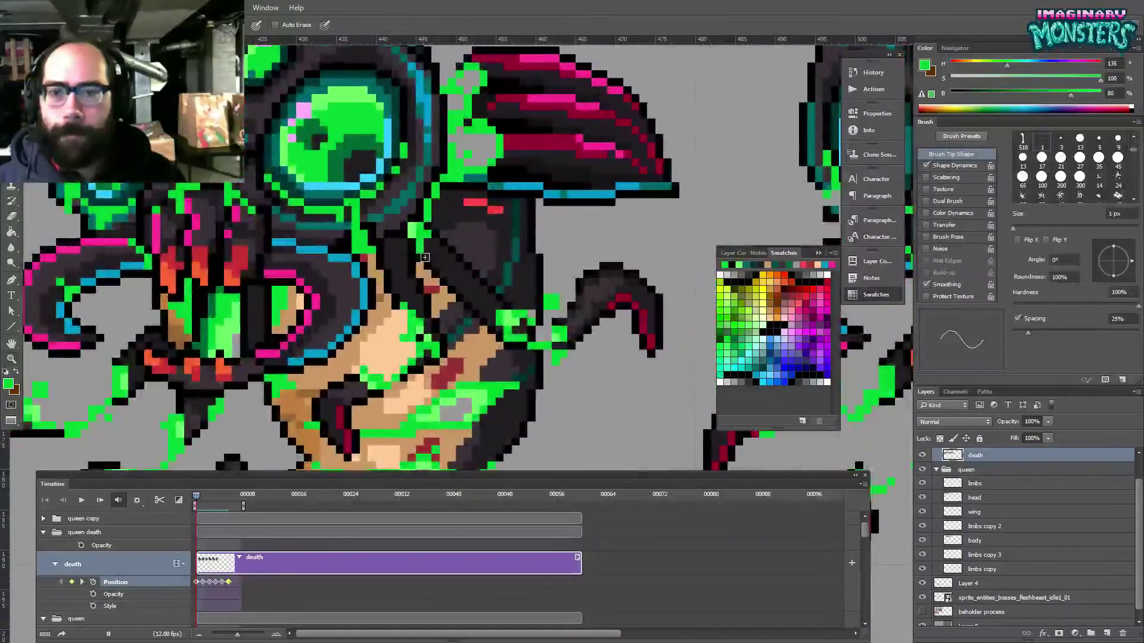
pyautogui.keyDown('alt'); pyautogui.click(421, 233); pyautogui.keyUp('alt')
pyautogui.moveTo(667, 245); pyautogui.dragTo(411, 219)
pyautogui.moveTo(702, 227); pyautogui.dragTo(357, 231)
pyautogui.moveTo(556, 224); pyautogui.dragTo(347, 227)
pyautogui.keyDown('alt'); pyautogui.click(346, 227); pyautogui.keyUp('alt')
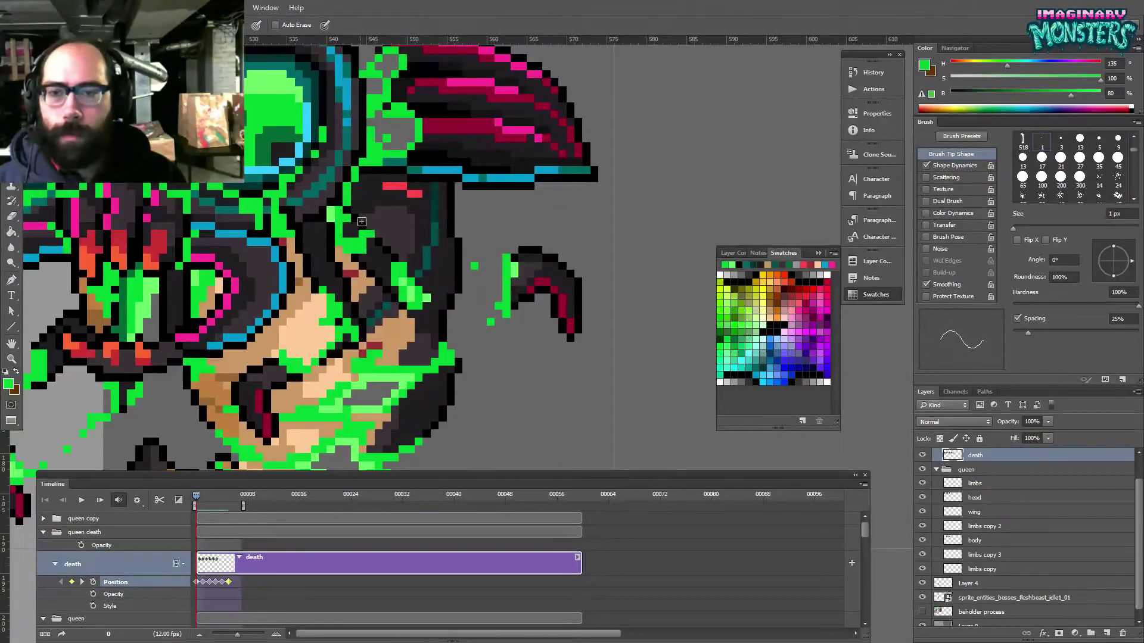
pyautogui.keyDown('alt'); pyautogui.click(351, 220); pyautogui.keyUp('alt')
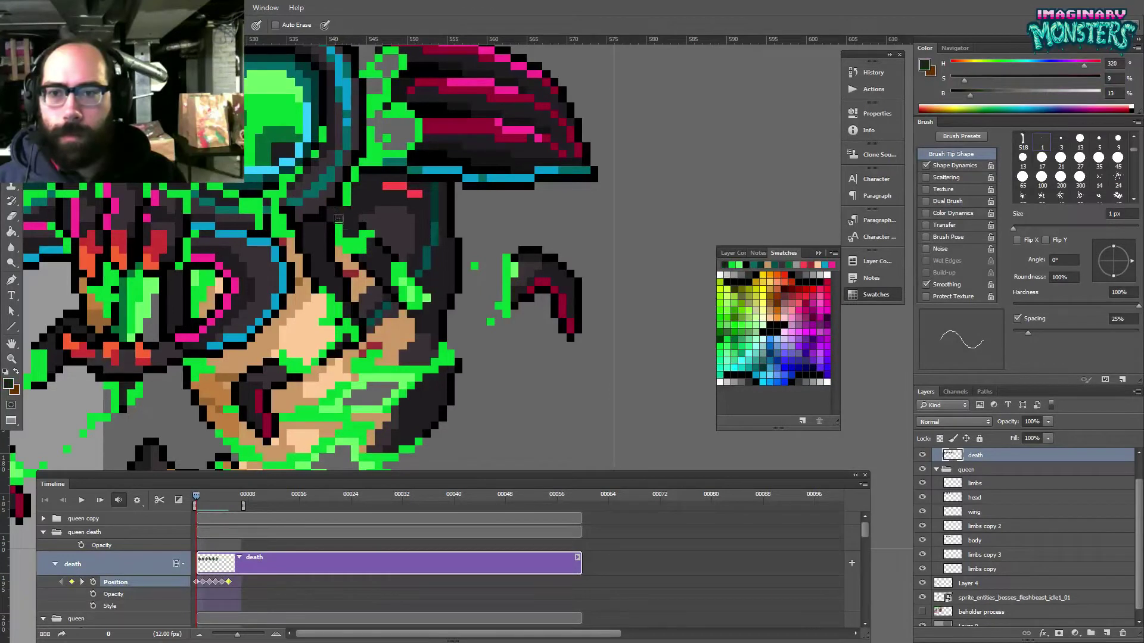
pyautogui.keyDown('alt'); pyautogui.click(354, 239); pyautogui.keyUp('alt')
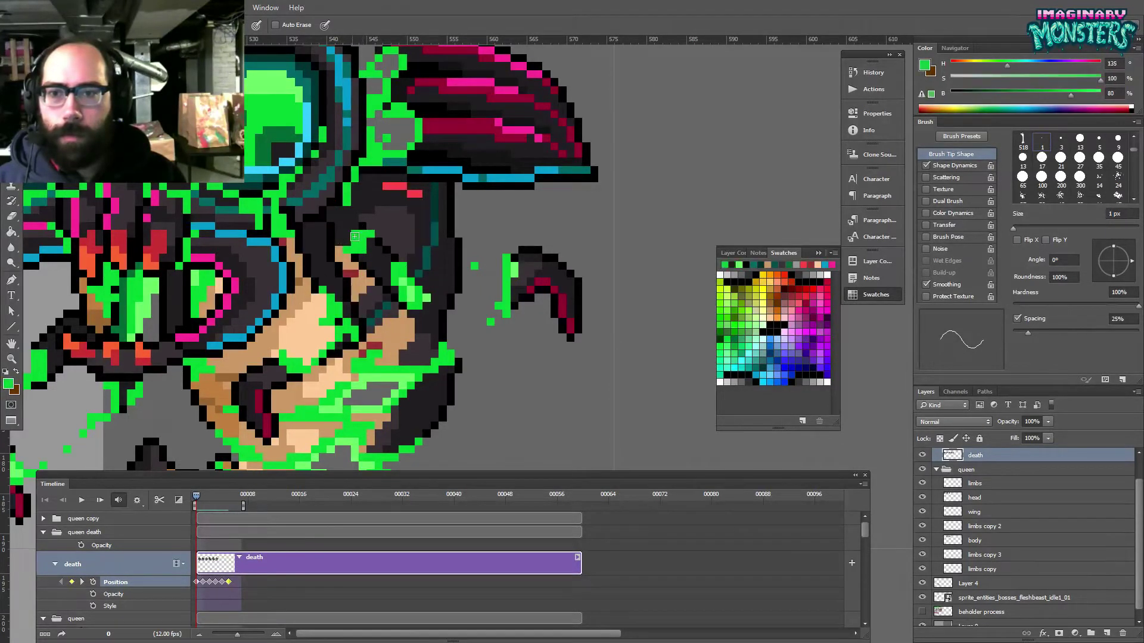
# - Scrub through the first frames of the death animation to examine how the severed limbs move
pyautogui.press('z')
pyautogui.moveTo(398, 224)
pyautogui.mouseDown()
pyautogui.moveTo(345, 256)
pyautogui.moveTo(508, 288)
pyautogui.mouseUp()
pyautogui.press('b')
pyautogui.moveTo(276, 322)
pyautogui.mouseDown()
pyautogui.moveTo(348, 326)
pyautogui.moveTo(194, 402)
pyautogui.mouseUp()
pyautogui.press('z')
pyautogui.moveTo(197, 496)
pyautogui.mouseDown()
pyautogui.moveTo(215, 496)
pyautogui.moveTo(179, 496)
pyautogui.moveTo(219, 495)
pyautogui.moveTo(188, 495)
pyautogui.moveTo(209, 507)
pyautogui.mouseUp()
pyautogui.moveTo(243, 377); pyautogui.dragTo(448, 376)
pyautogui.moveTo(351, 302); pyautogui.dragTo(397, 301)
# - Lasso the severed claw behind the last death sprite's body, nudge it one pixel right and deselect
pyautogui.press('l')
pyautogui.moveTo(373, 249)
pyautogui.mouseDown()
pyautogui.moveTo(317, 293)
pyautogui.moveTo(330, 334)
pyautogui.moveTo(410, 330)
pyautogui.mouseUp()
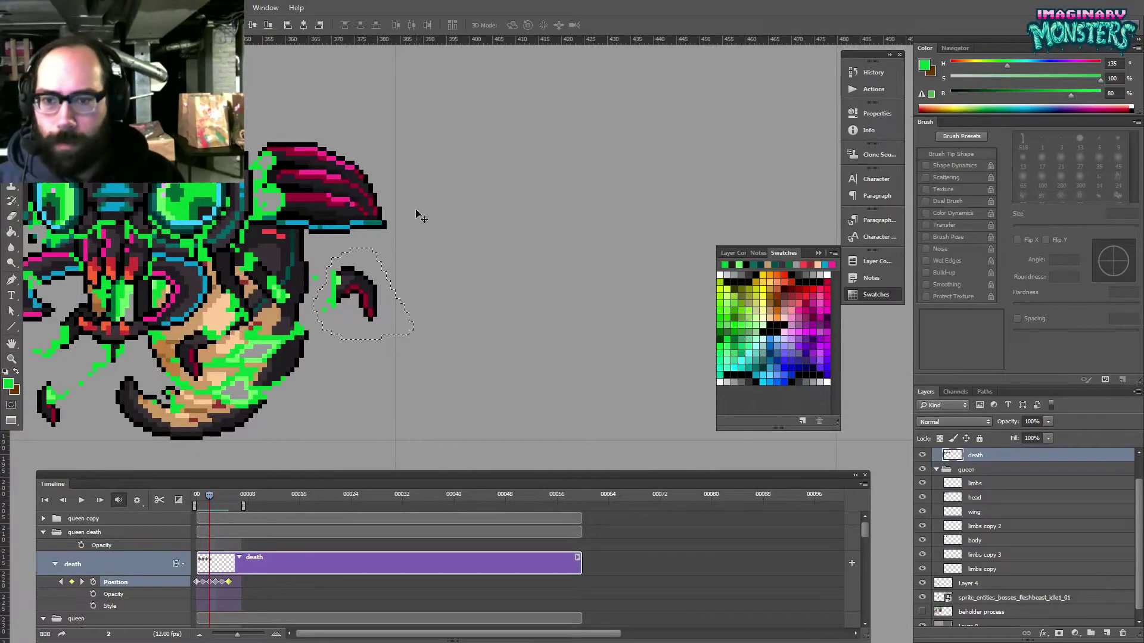
pyautogui.press('v')
pyautogui.press('Right')
pyautogui.press('Right')
pyautogui.press('Left')
pyautogui.hotkey('ctrl', 'd')
# - Lasso the severed front claws below the last death sprite's mouth, nudge them left and down, and deselect
pyautogui.moveTo(416, 209); pyautogui.dragTo(707, 162)
pyautogui.moveTo(326, 335); pyautogui.dragTo(462, 337)
pyautogui.moveTo(209, 499)
pyautogui.mouseDown()
pyautogui.moveTo(192, 496)
pyautogui.moveTo(208, 502)
pyautogui.mouseUp()
pyautogui.press('l')
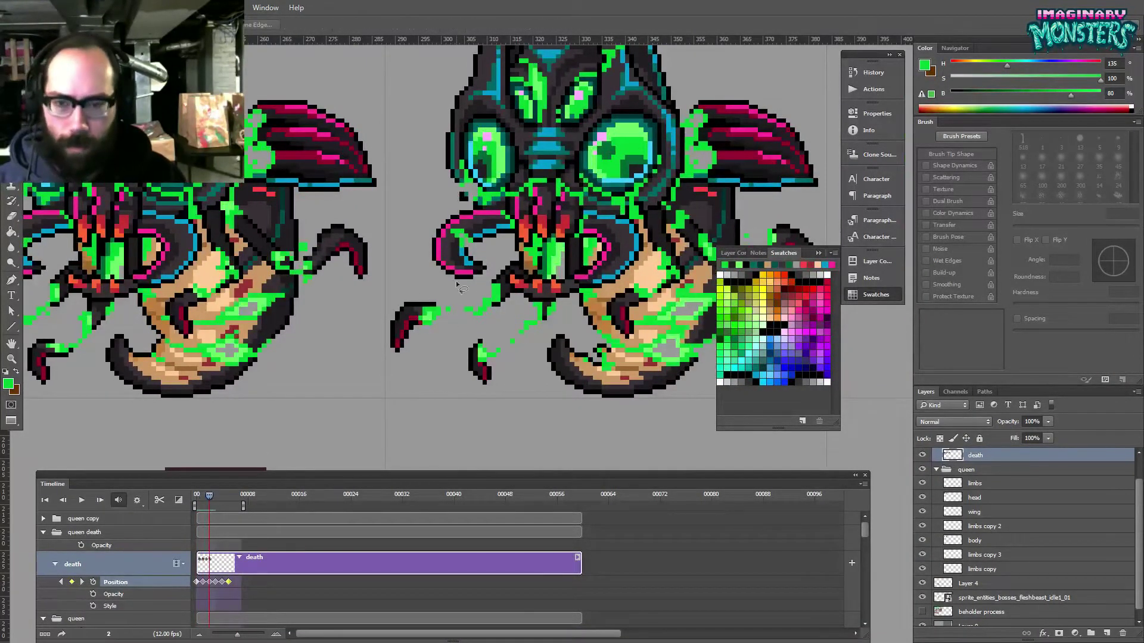
pyautogui.moveTo(396, 376); pyautogui.dragTo(392, 356)
pyautogui.press('v')
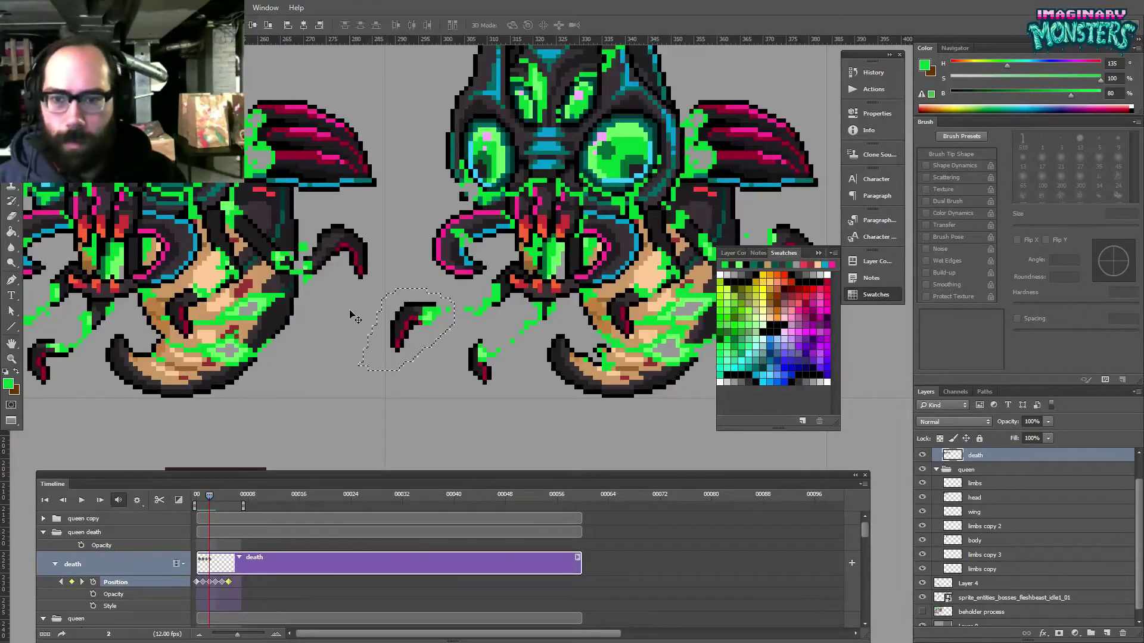
pyautogui.moveTo(490, 354)
pyautogui.mouseDown()
pyautogui.moveTo(460, 349)
pyautogui.moveTo(475, 339)
pyautogui.moveTo(440, 408)
pyautogui.mouseUp()
pyautogui.press('l')
pyautogui.press('v')
pyautogui.press('Left')
pyautogui.press('Down')
pyautogui.moveTo(573, 253); pyautogui.dragTo(342, 259)
pyautogui.hotkey('ctrl', 'd')
# - Scrub the death animation again and examine the heads, eyes and wounds of the last two death sprites
pyautogui.moveTo(303, 338); pyautogui.dragTo(406, 356)
pyautogui.moveTo(320, 373); pyautogui.dragTo(397, 380)
pyautogui.moveTo(210, 493); pyautogui.dragTo(179, 501)
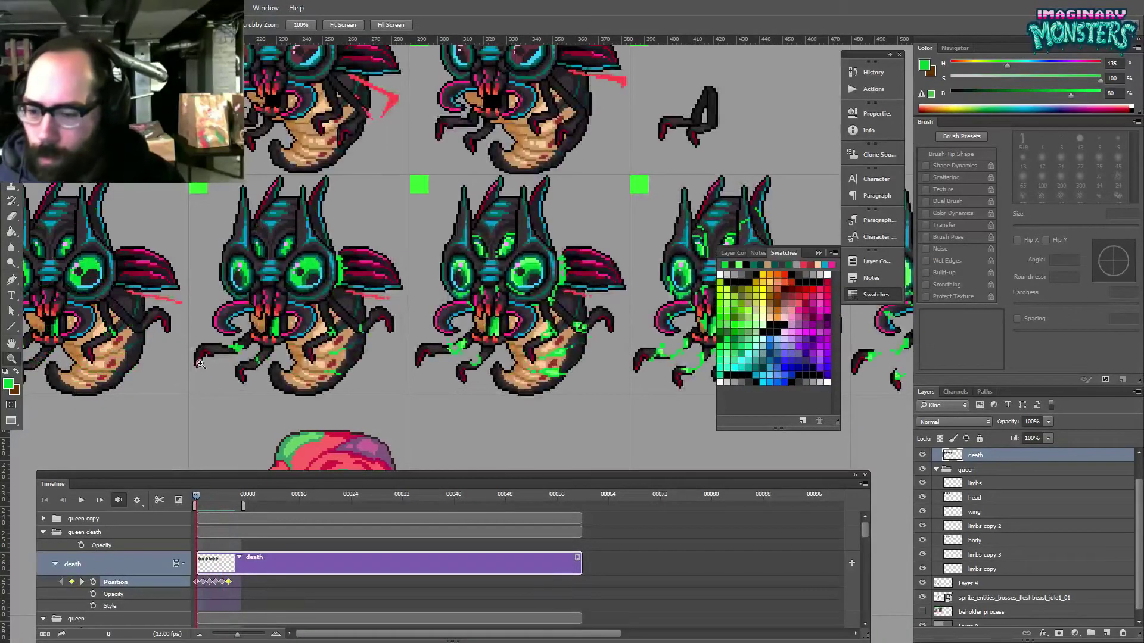
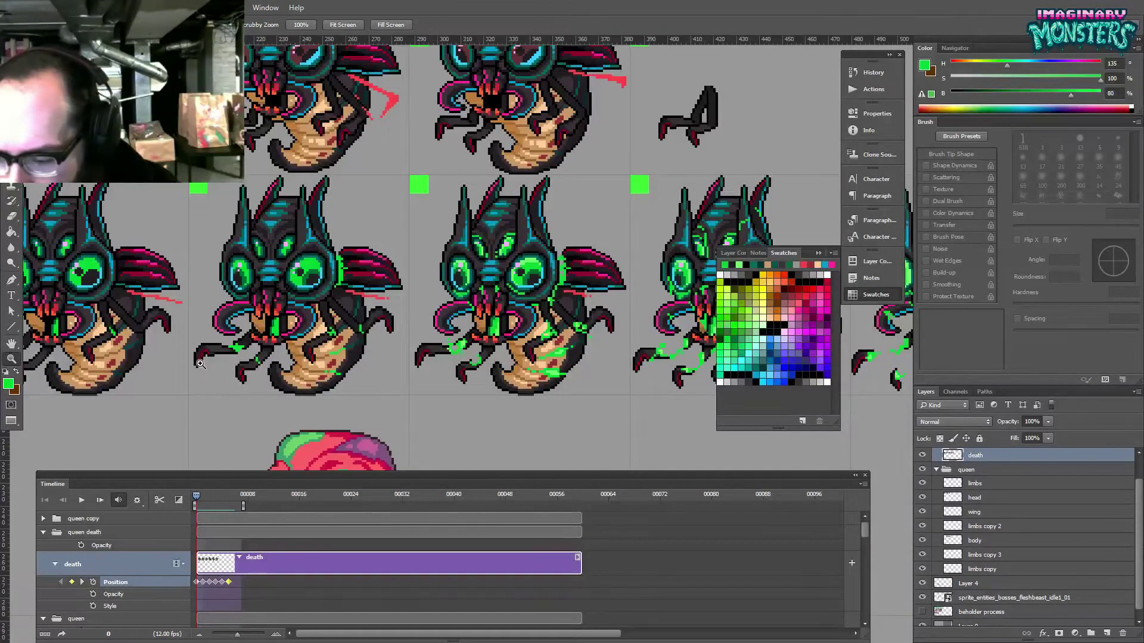
pyautogui.moveTo(538, 318); pyautogui.dragTo(294, 295)
pyautogui.moveTo(648, 242); pyautogui.dragTo(477, 214)
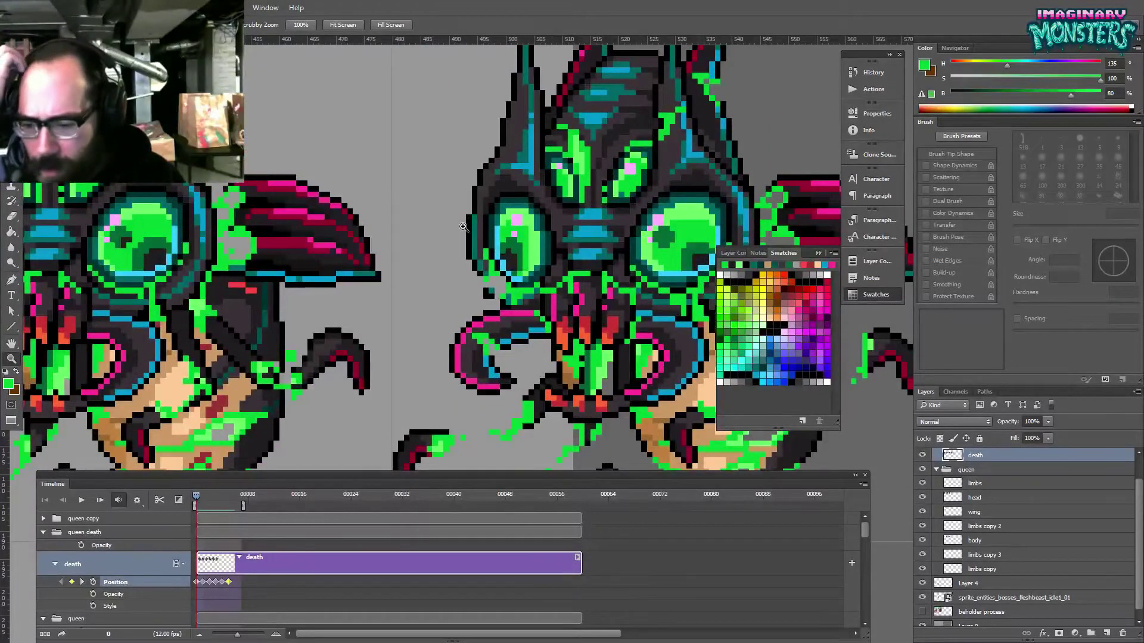
pyautogui.moveTo(416, 343); pyautogui.dragTo(378, 325)
pyautogui.moveTo(571, 318); pyautogui.dragTo(581, 276)
pyautogui.press('b')
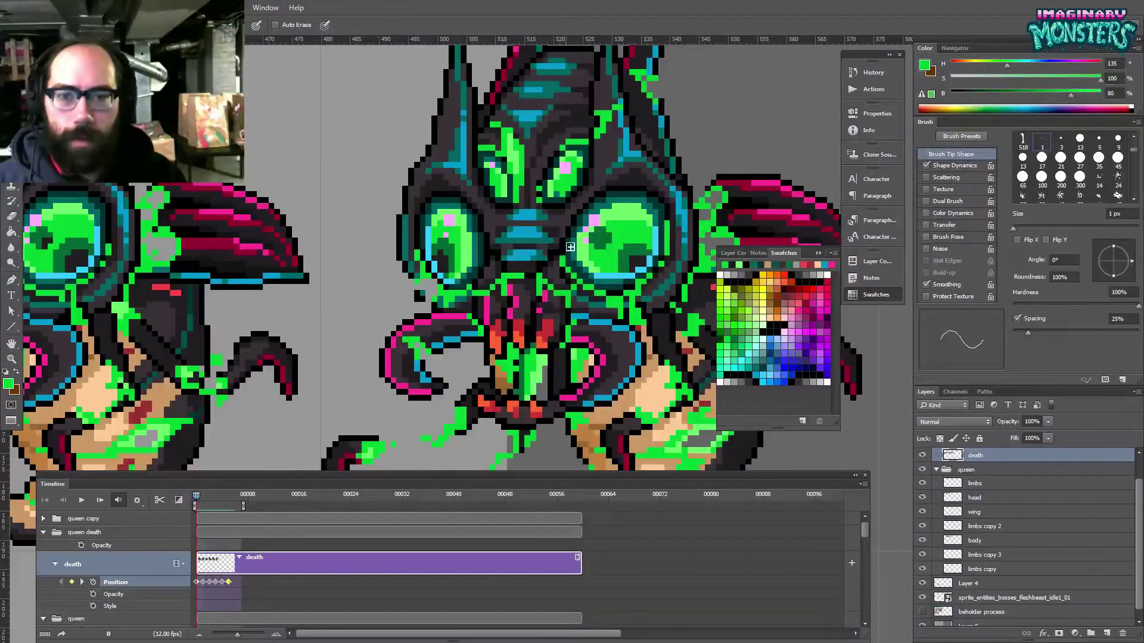
pyautogui.moveTo(494, 241); pyautogui.dragTo(540, 249)
pyautogui.moveTo(530, 290)
pyautogui.mouseDown()
pyautogui.moveTo(727, 281)
pyautogui.moveTo(551, 290)
pyautogui.mouseUp()
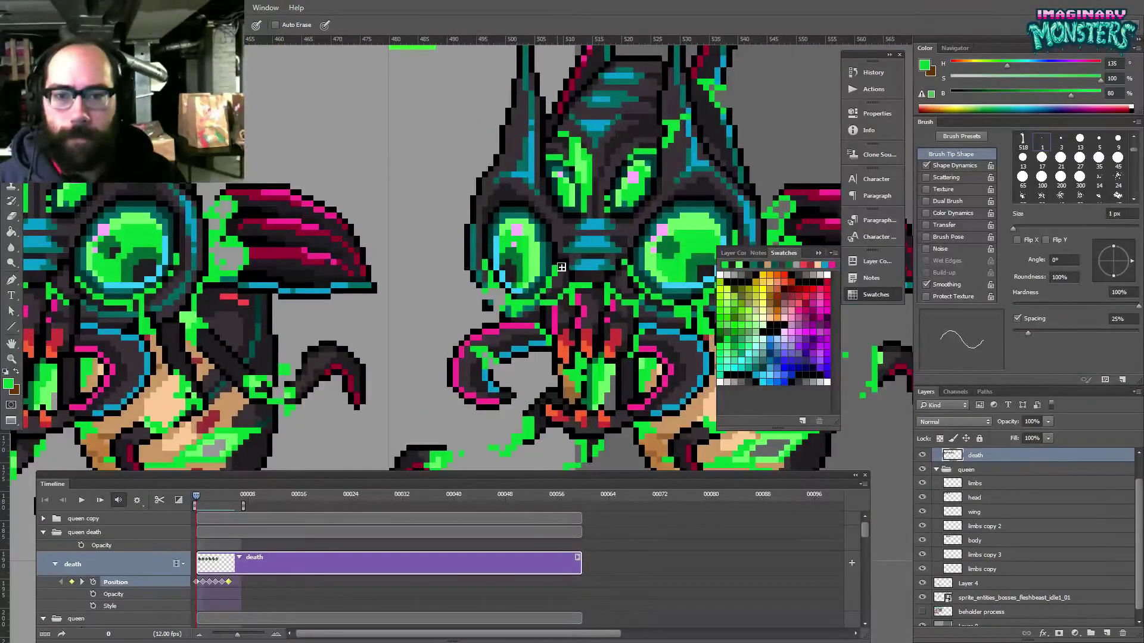
pyautogui.moveTo(615, 281); pyautogui.dragTo(447, 280)
pyautogui.keyDown('alt'); pyautogui.click(578, 286); pyautogui.keyUp('alt')
pyautogui.press('m')
pyautogui.moveTo(391, 192); pyautogui.dragTo(622, 392)
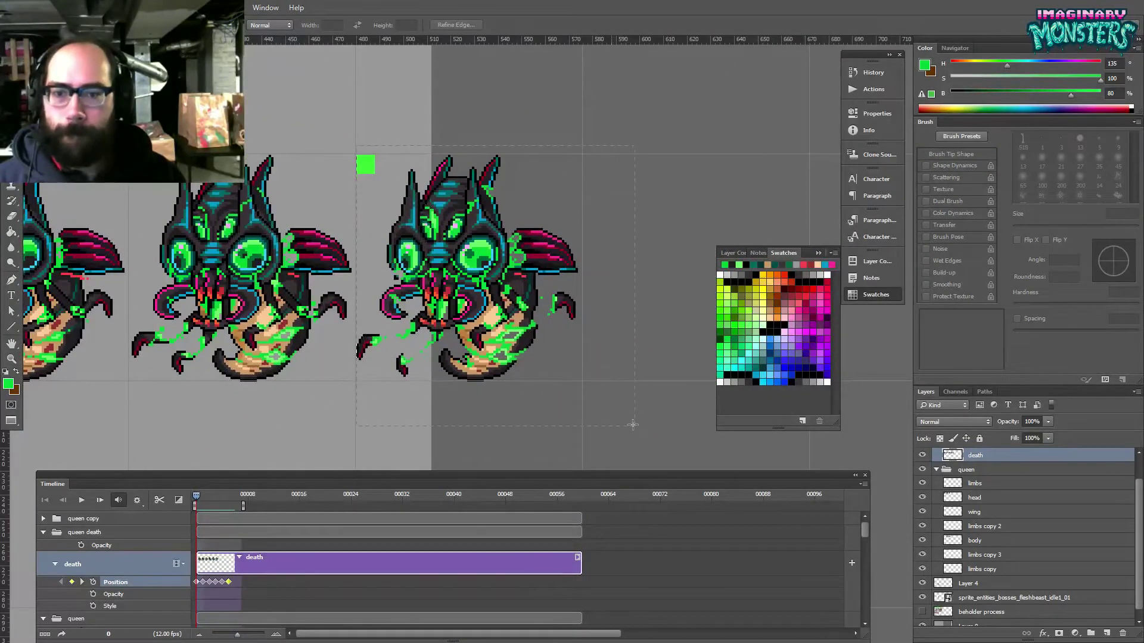
pyautogui.press('v')
pyautogui.moveTo(447, 281); pyautogui.dragTo(674, 281)
pyautogui.hotkey('ctrl', 'd')
pyautogui.moveTo(565, 296); pyautogui.dragTo(645, 317)
pyautogui.moveTo(200, 498); pyautogui.dragTo(173, 521)
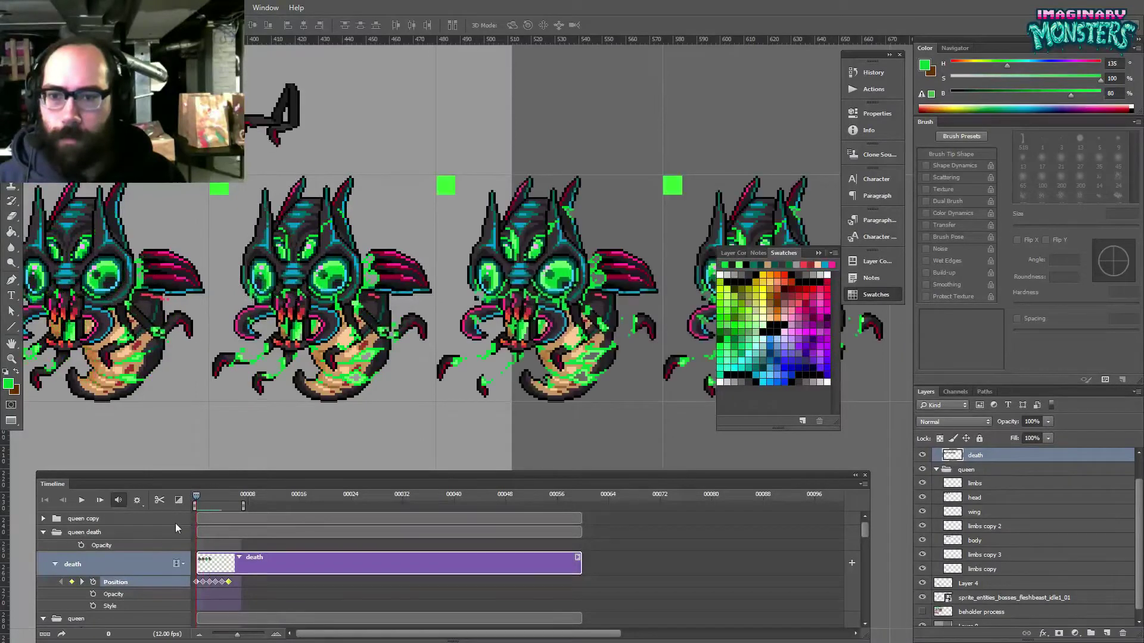
pyautogui.moveTo(540, 390); pyautogui.dragTo(324, 370)
pyautogui.hotkey('ctrl', 'alt', 'z')
pyautogui.hotkey('ctrl', 'alt', 'z')
pyautogui.hotkey('ctrl', 'alt', 'z')
# - Erase pixels around the holes at the last death sprite's wing base to open up the wound
pyautogui.press('b')
pyautogui.scroll(4, 393, 303)
pyautogui.moveTo(409, 245)
pyautogui.mouseDown()
pyautogui.moveTo(386, 237)
pyautogui.moveTo(414, 258)
pyautogui.moveTo(402, 249)
pyautogui.moveTo(412, 272)
pyautogui.moveTo(378, 284)
pyautogui.mouseUp()
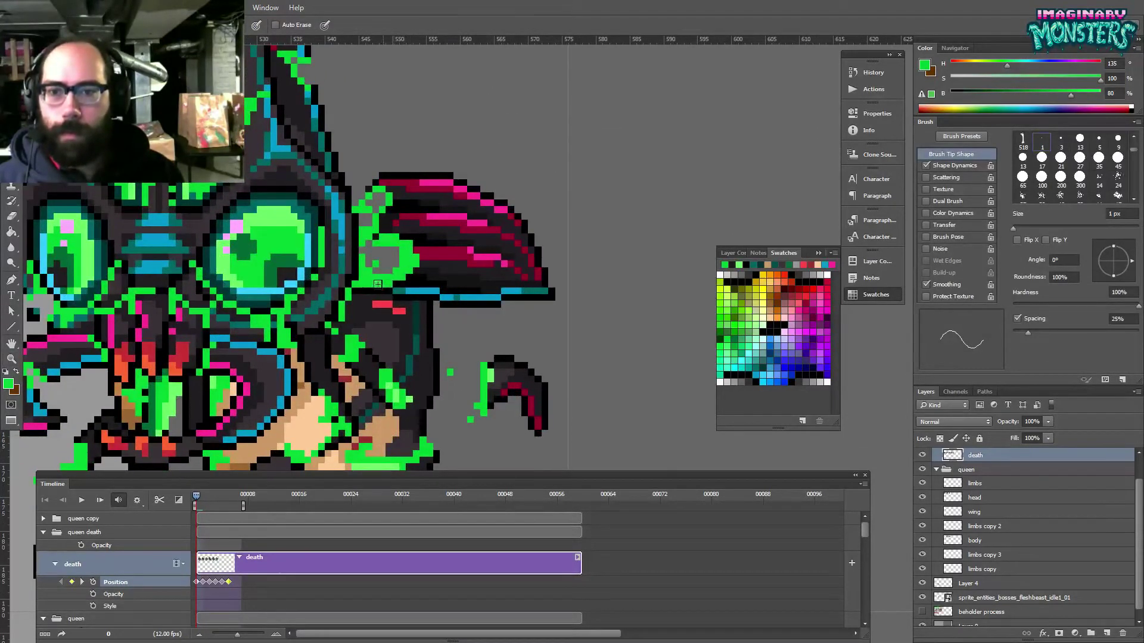
pyautogui.press('e')
pyautogui.click(371, 213)
pyautogui.press('b')
pyautogui.press('e')
pyautogui.moveTo(368, 211)
pyautogui.mouseDown()
pyautogui.moveTo(395, 190)
pyautogui.moveTo(402, 211)
pyautogui.moveTo(386, 220)
pyautogui.moveTo(377, 200)
pyautogui.moveTo(393, 198)
pyautogui.moveTo(377, 223)
pyautogui.moveTo(396, 257)
pyautogui.moveTo(411, 257)
pyautogui.moveTo(388, 291)
pyautogui.mouseUp()
pyautogui.press('b')
pyautogui.press('e')
pyautogui.press('space')
pyautogui.press('b')
# - Refine the torn wing base on the last death sprite with sampled dark shell colour and green goo along the wound edges
pyautogui.keyDown('alt'); pyautogui.click(380, 300); pyautogui.keyUp('alt')
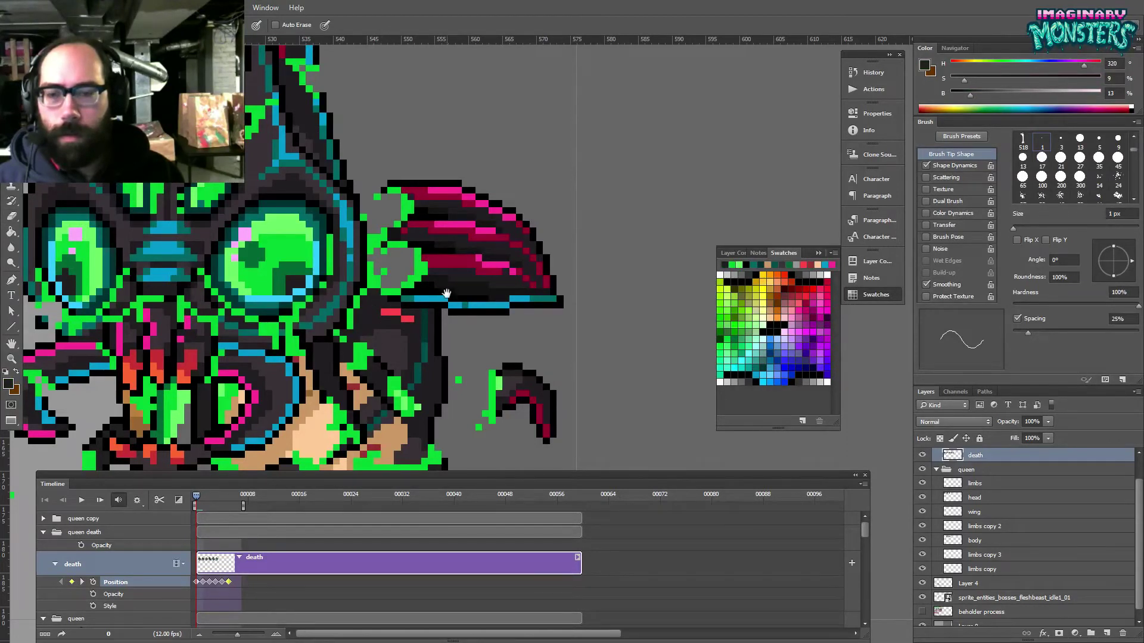
pyautogui.moveTo(396, 224); pyautogui.dragTo(422, 233)
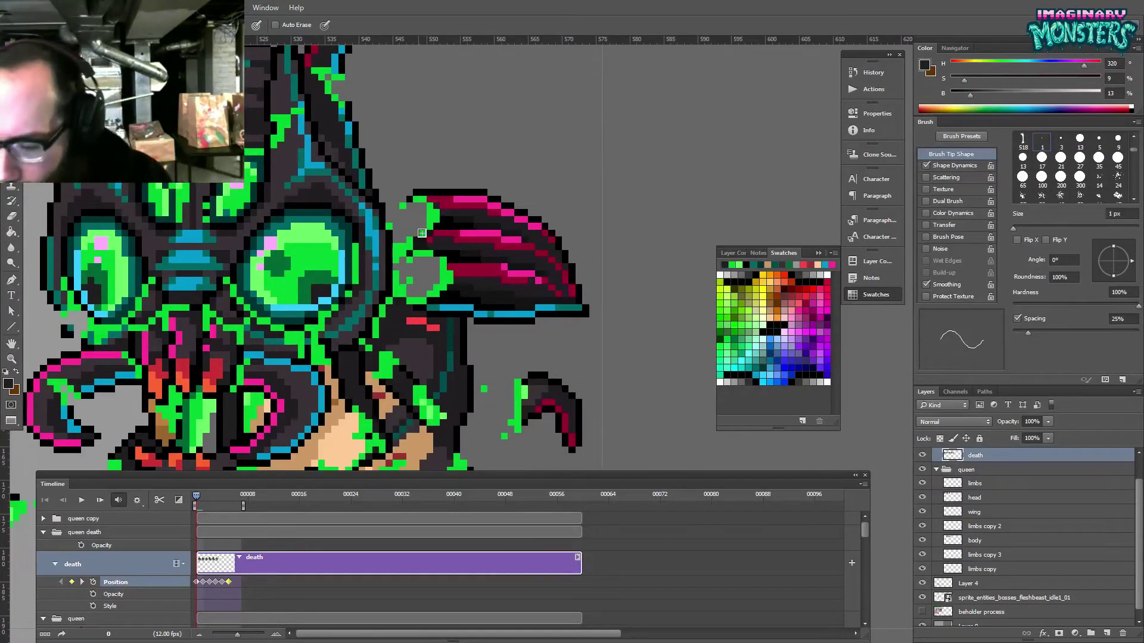
pyautogui.moveTo(466, 275)
pyautogui.mouseDown()
pyautogui.moveTo(457, 278)
pyautogui.moveTo(477, 262)
pyautogui.moveTo(496, 267)
pyautogui.mouseUp()
pyautogui.keyDown('alt'); pyautogui.click(441, 255); pyautogui.keyUp('alt')
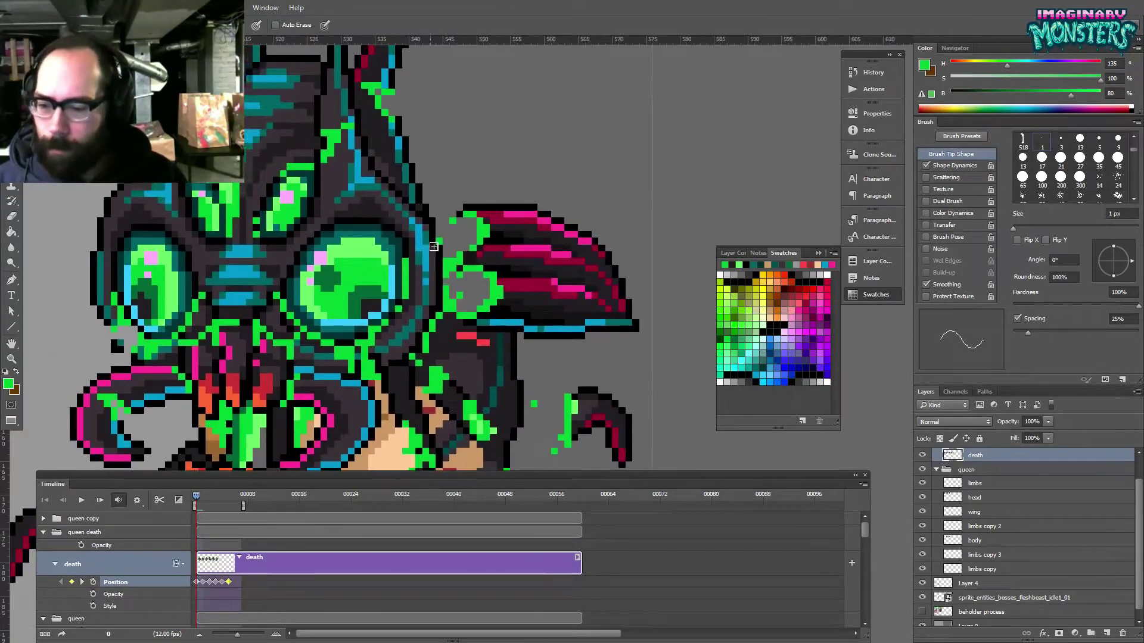
pyautogui.moveTo(464, 332); pyautogui.dragTo(438, 322)
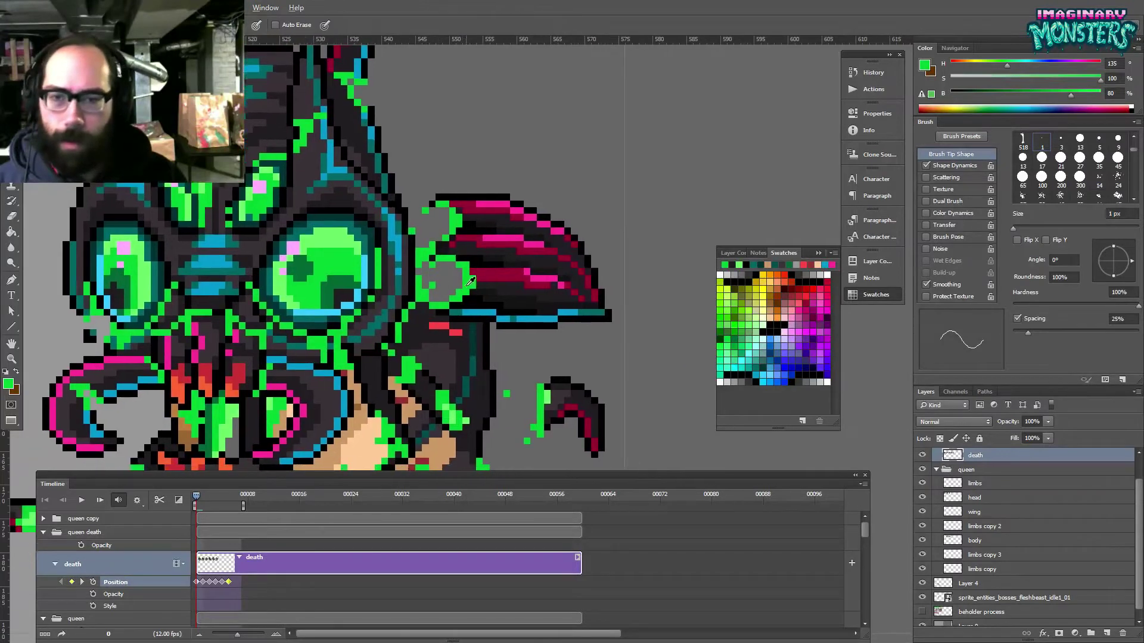
pyautogui.moveTo(484, 303)
pyautogui.mouseDown()
pyautogui.moveTo(497, 304)
pyautogui.moveTo(494, 281)
pyautogui.moveTo(462, 300)
pyautogui.moveTo(520, 220)
pyautogui.mouseUp()
pyautogui.moveTo(435, 260); pyautogui.dragTo(495, 273)
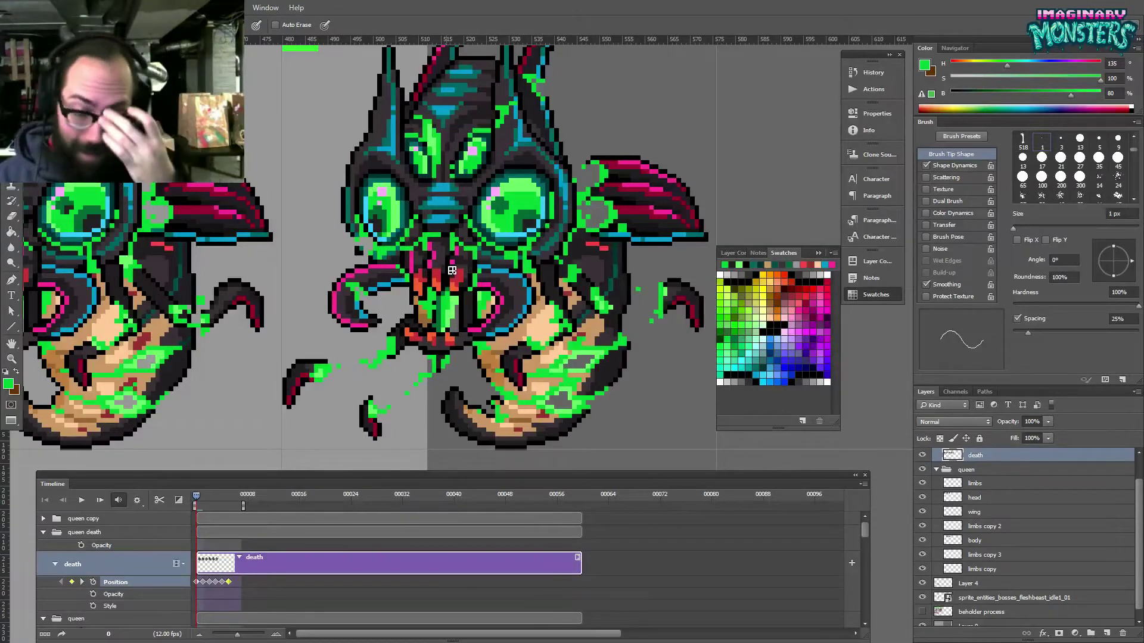
pyautogui.scroll(3, 454, 285)
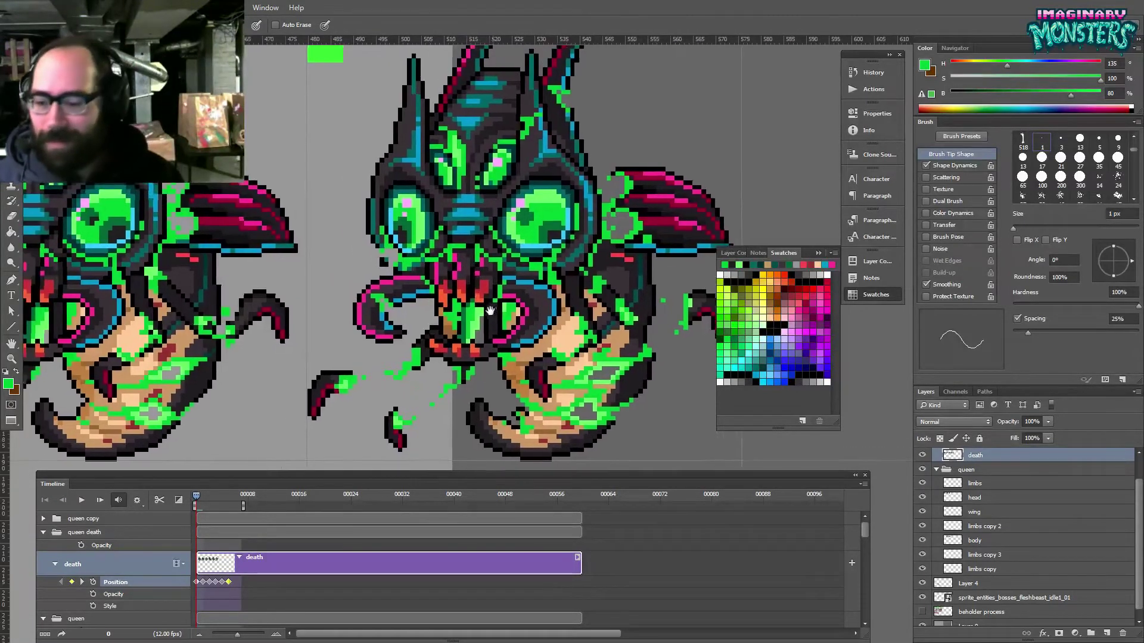
pyautogui.moveTo(485, 300); pyautogui.dragTo(439, 307)
pyautogui.press('z')
pyautogui.keyDown('alt'); pyautogui.click(486, 268); pyautogui.keyUp('alt')
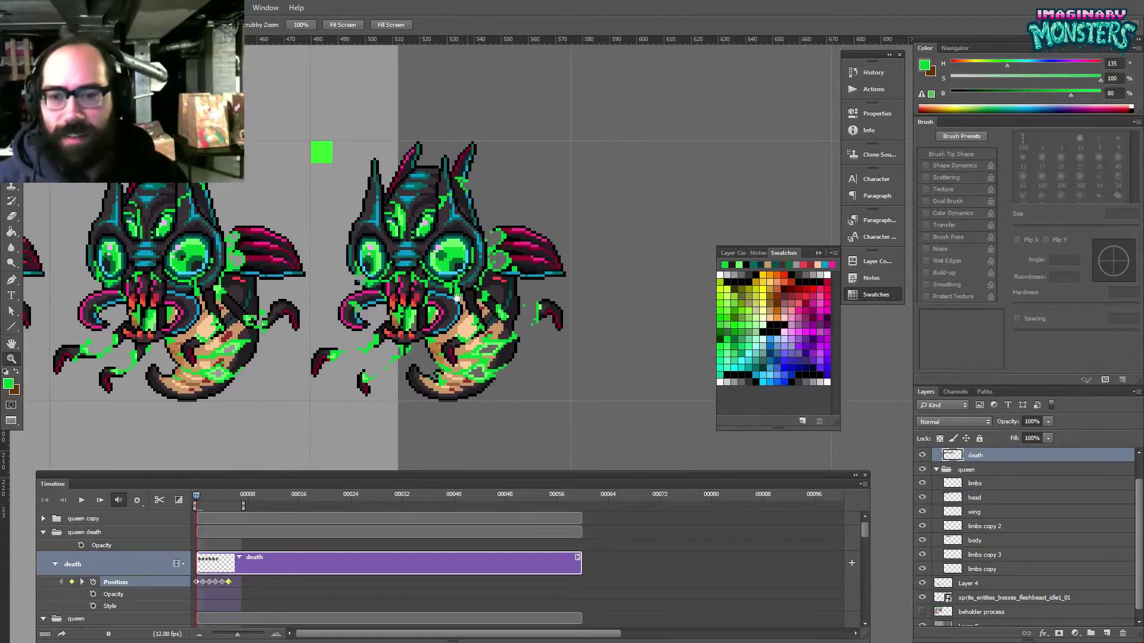
# - Clean up the last death sprite's belly edge beneath the mouth by erasing stray pixels and repainting with sampled black and green
pyautogui.moveTo(422, 318); pyautogui.dragTo(465, 299)
pyautogui.moveTo(502, 337); pyautogui.dragTo(485, 316)
pyautogui.moveTo(485, 314)
pyautogui.mouseDown()
pyautogui.moveTo(452, 310)
pyautogui.moveTo(420, 277)
pyautogui.mouseUp()
pyautogui.press('b')
pyautogui.keyDown('alt'); pyautogui.click(414, 290); pyautogui.keyUp('alt')
pyautogui.press('e')
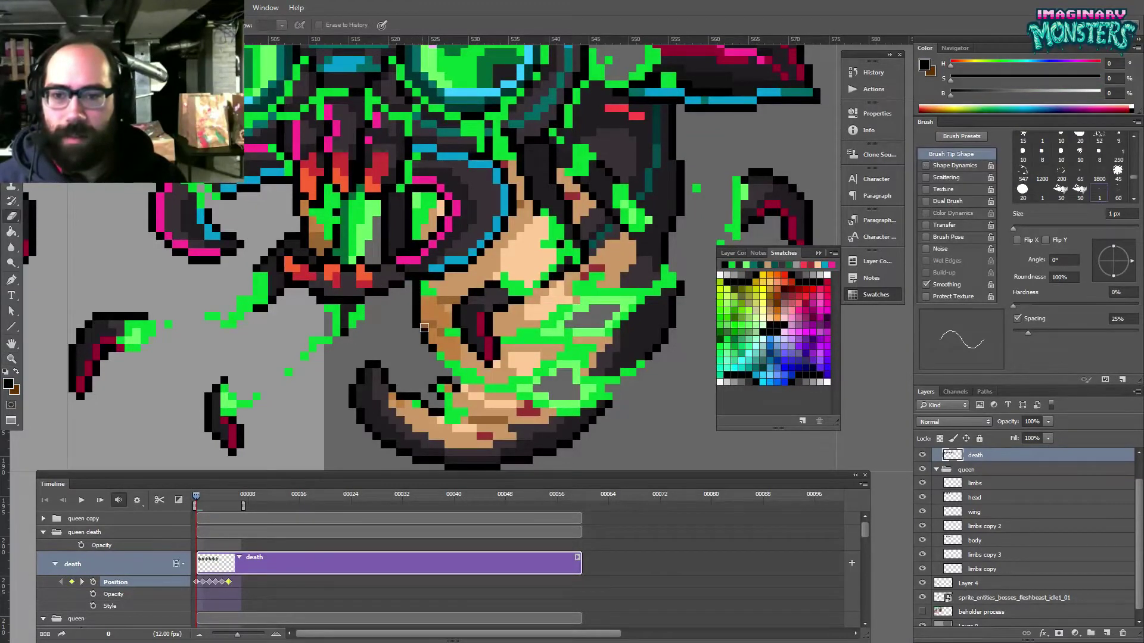
pyautogui.press('b')
pyautogui.keyDown('alt'); pyautogui.click(421, 288); pyautogui.keyUp('alt')
pyautogui.click(424, 292)
pyautogui.press('e')
pyautogui.moveTo(416, 292); pyautogui.dragTo(419, 299)
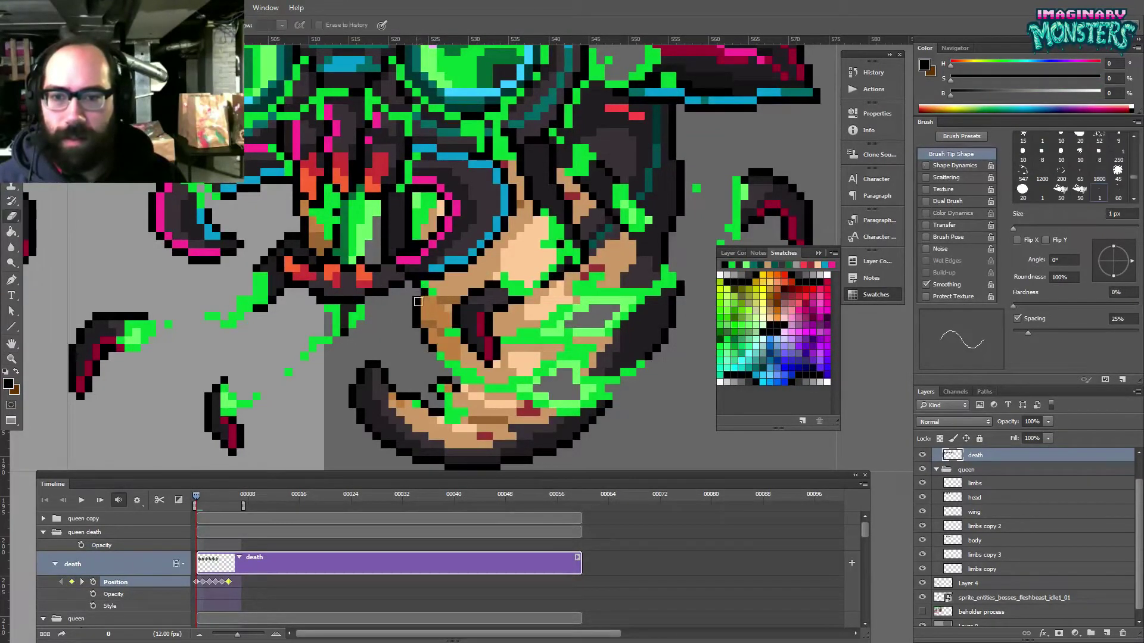
pyautogui.press('b')
pyautogui.keyDown('alt'); pyautogui.click(444, 294); pyautogui.keyUp('alt')
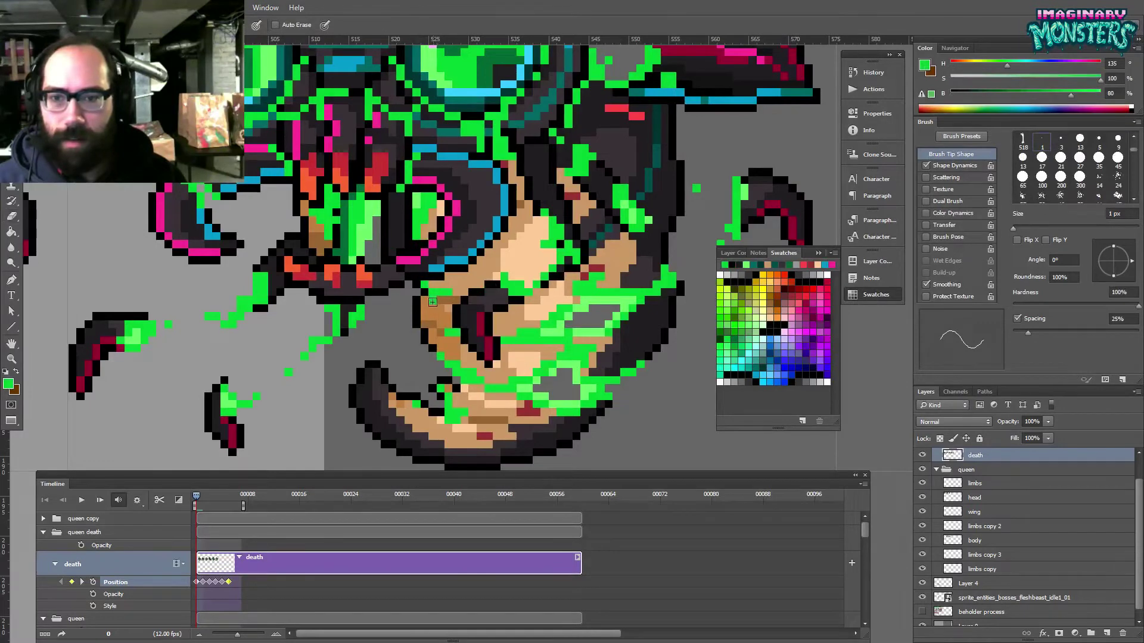
# - Scrub the death animation and examine the wounds, eyes and severed limbs of the last two death sprites
pyautogui.press('z')
pyautogui.moveTo(429, 303)
pyautogui.mouseDown()
pyautogui.moveTo(346, 334)
pyautogui.moveTo(556, 347)
pyautogui.mouseUp()
pyautogui.press('b')
pyautogui.moveTo(198, 496)
pyautogui.mouseDown()
pyautogui.moveTo(224, 505)
pyautogui.moveTo(165, 477)
pyautogui.mouseUp()
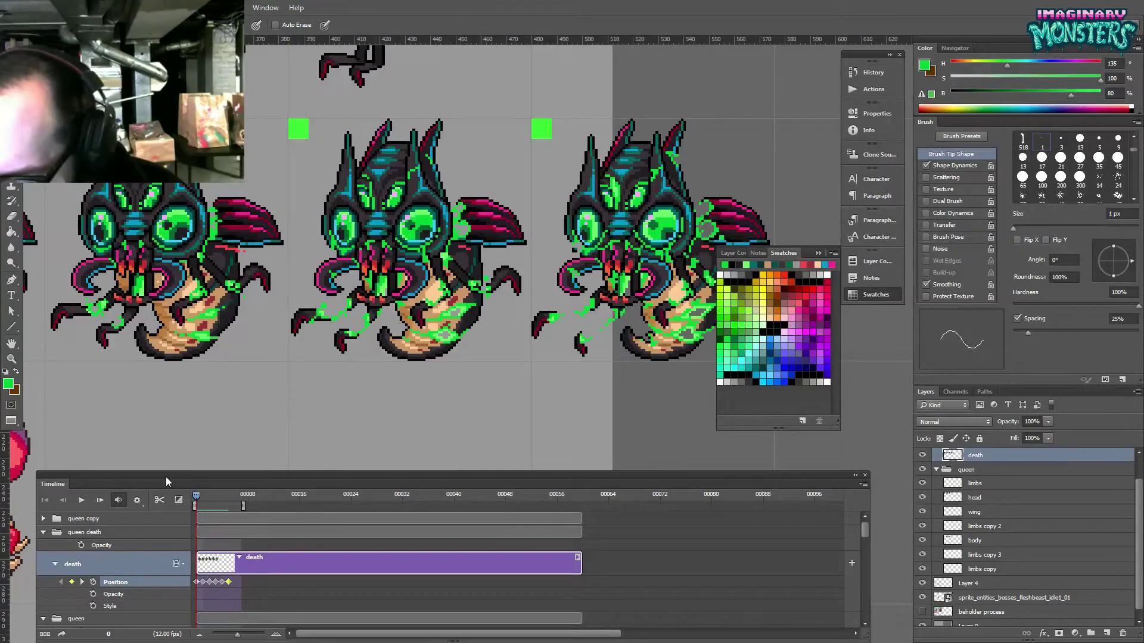
pyautogui.moveTo(615, 258); pyautogui.dragTo(457, 267)
pyautogui.press('z')
pyautogui.click(523, 255)
pyautogui.click(523, 254)
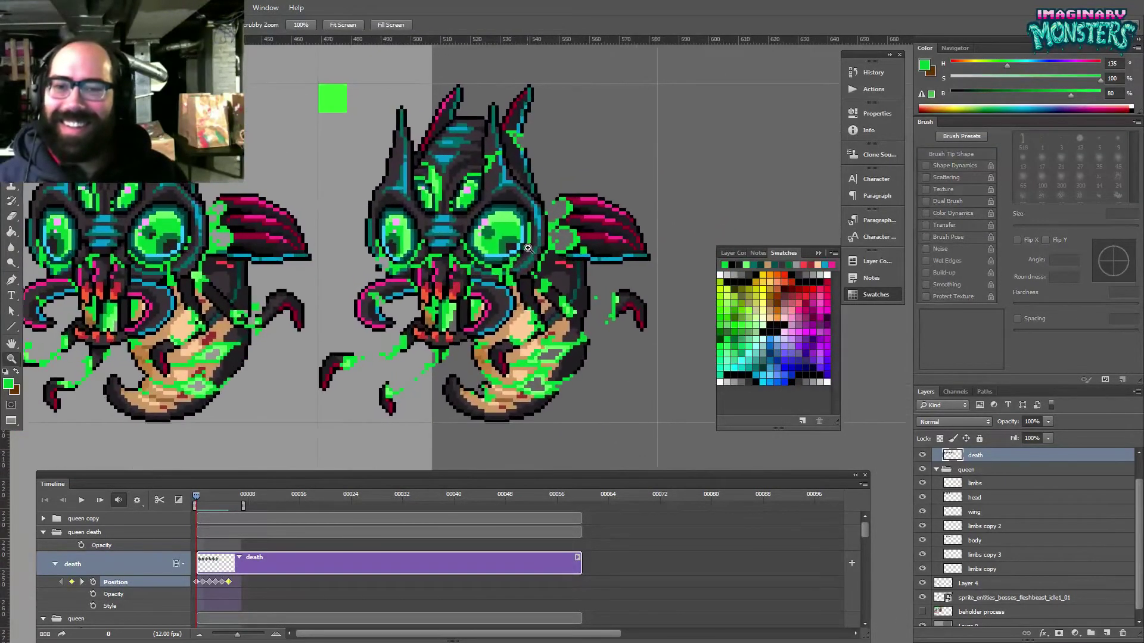
pyautogui.click(523, 254)
pyautogui.click(495, 259)
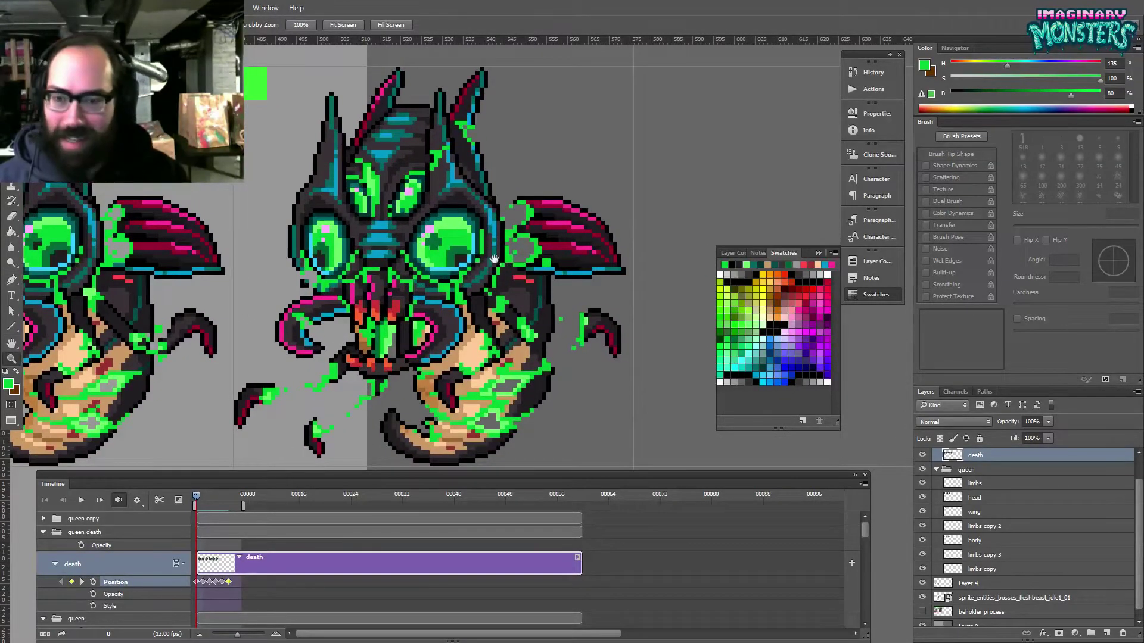
pyautogui.moveTo(494, 259); pyautogui.dragTo(501, 242)
pyautogui.keyDown('alt'); pyautogui.click(293, 336); pyautogui.keyUp('alt')
pyautogui.moveTo(249, 400); pyautogui.dragTo(241, 398)
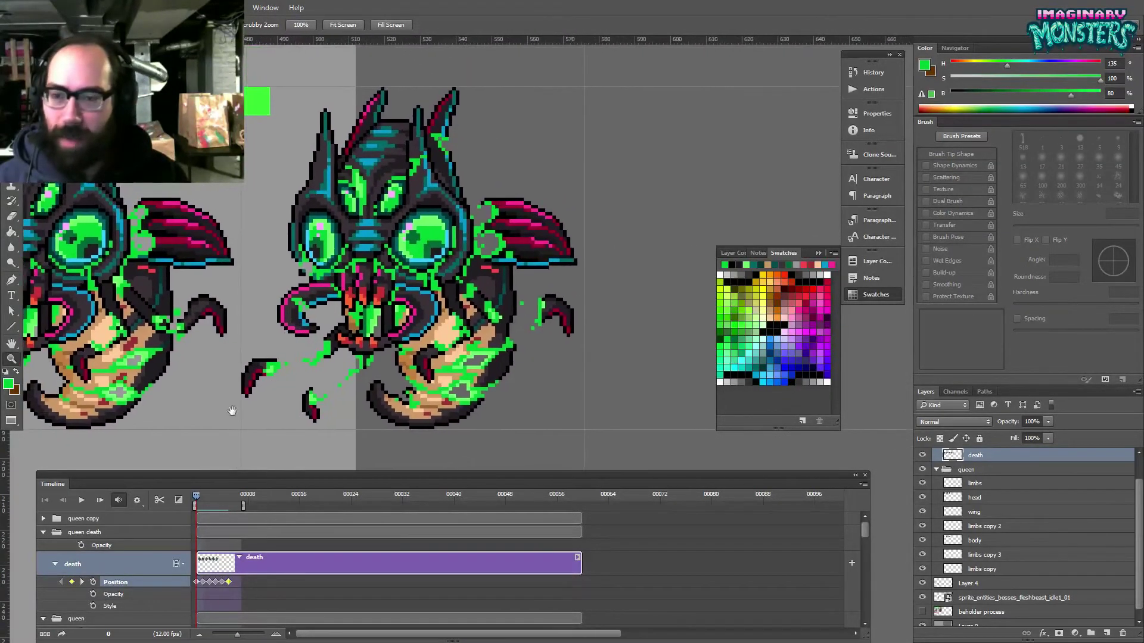
pyautogui.moveTo(197, 494)
pyautogui.mouseDown()
pyautogui.moveTo(209, 494)
pyautogui.moveTo(178, 493)
pyautogui.mouseUp()
pyautogui.moveTo(191, 398); pyautogui.dragTo(280, 411)
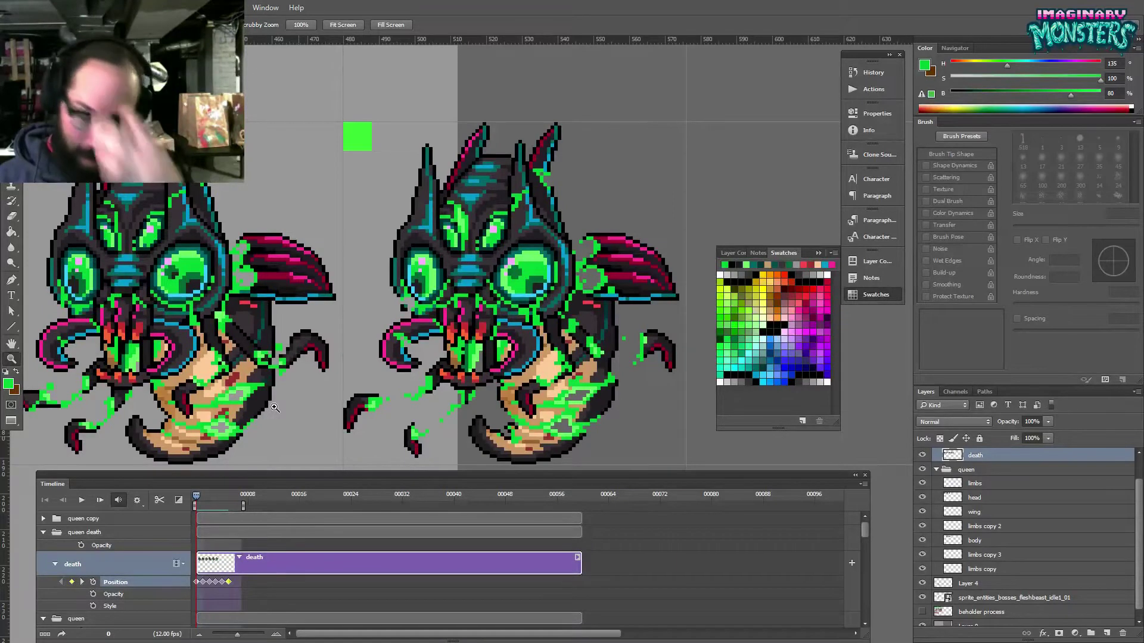
pyautogui.moveTo(535, 343); pyautogui.dragTo(474, 305)
pyautogui.moveTo(353, 334); pyautogui.dragTo(370, 338)
pyautogui.moveTo(278, 352); pyautogui.dragTo(380, 349)
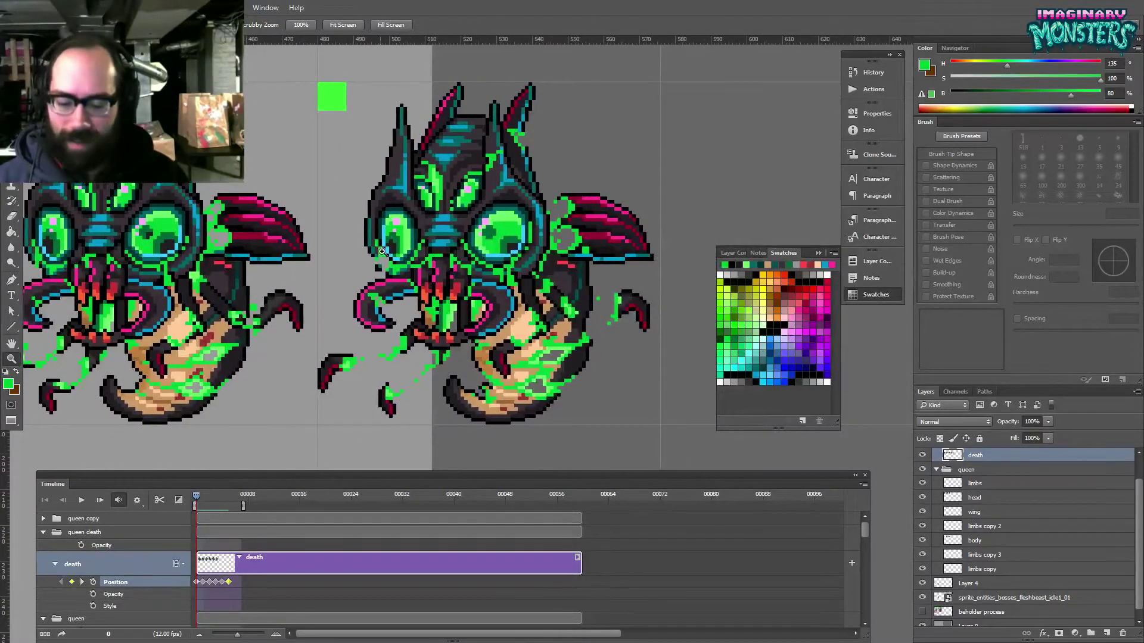
# - Select the last death sprite with a marquee and duplicate it into the next grid cell on its right
pyautogui.press('m')
pyautogui.moveTo(775, 447); pyautogui.dragTo(777, 450)
pyautogui.press('v')
pyautogui.moveTo(393, 301); pyautogui.dragTo(244, 305)
pyautogui.moveTo(295, 251); pyautogui.dragTo(471, 250)
pyautogui.press('z')
pyautogui.moveTo(559, 236); pyautogui.dragTo(471, 229)
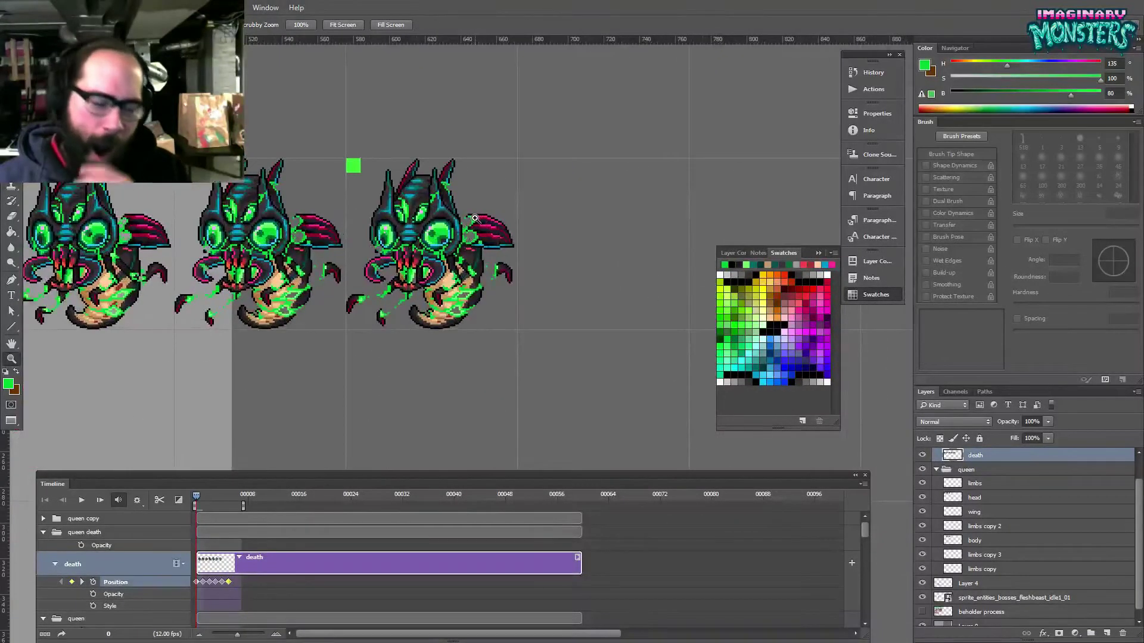
# - On the new copy, repaint the outer severed front claw's stump in two greens and erase its trailing goo
pyautogui.moveTo(359, 232); pyautogui.dragTo(525, 240)
pyautogui.moveTo(495, 282)
pyautogui.mouseDown()
pyautogui.moveTo(481, 271)
pyautogui.moveTo(480, 285)
pyautogui.mouseUp()
pyautogui.moveTo(399, 387); pyautogui.dragTo(454, 373)
pyautogui.click(443, 340)
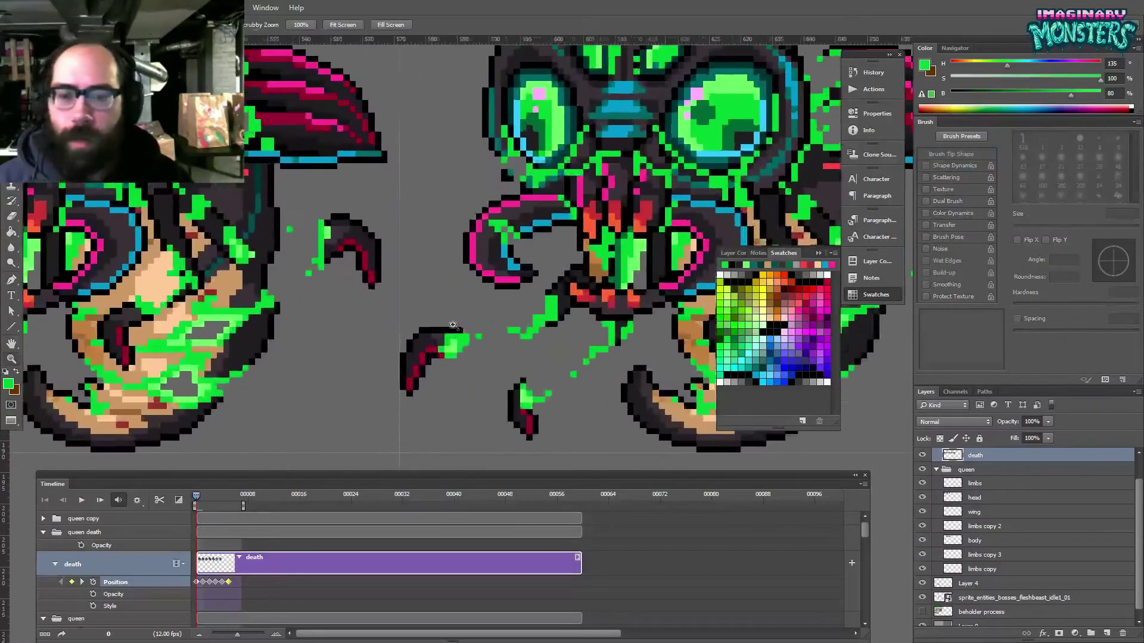
pyautogui.press('b')
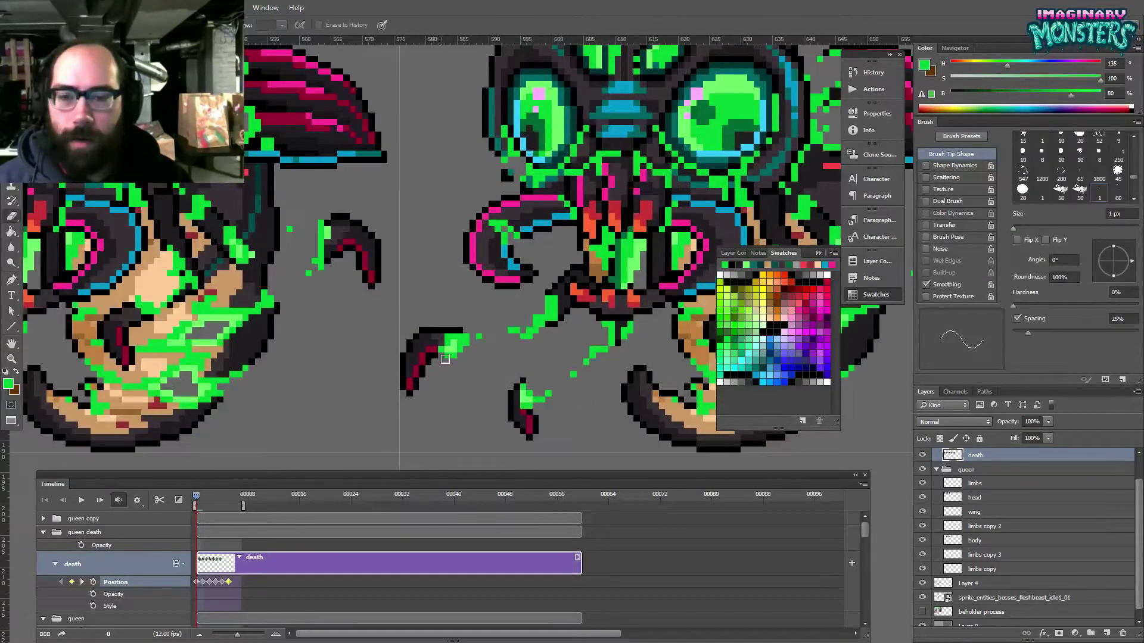
pyautogui.keyDown('alt'); pyautogui.click(434, 349); pyautogui.keyUp('alt')
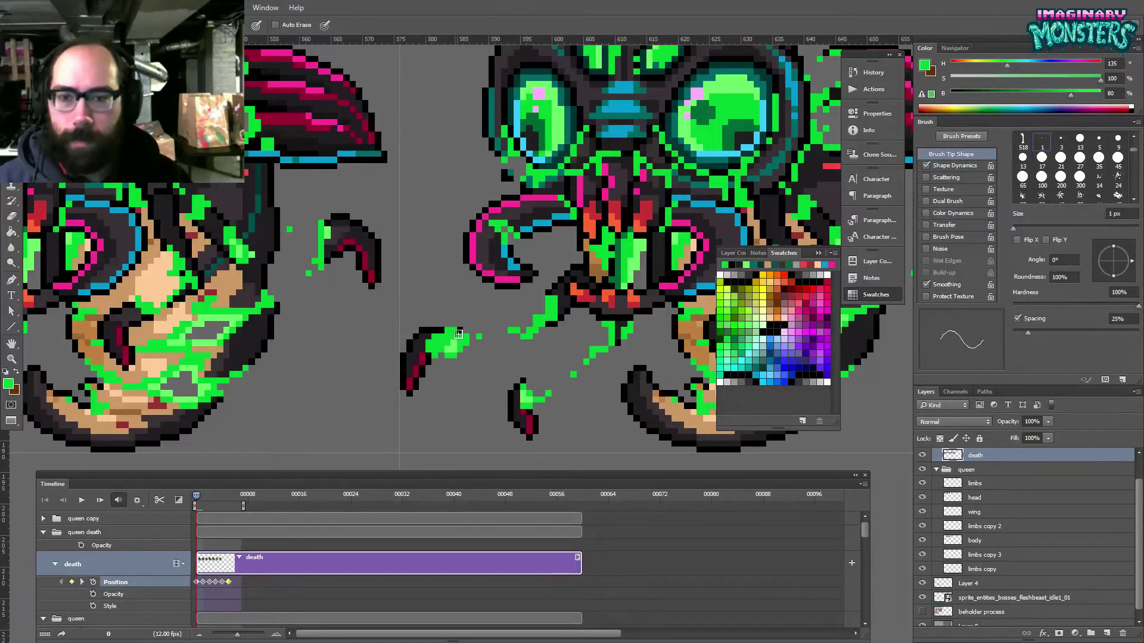
pyautogui.press('e')
pyautogui.press('b')
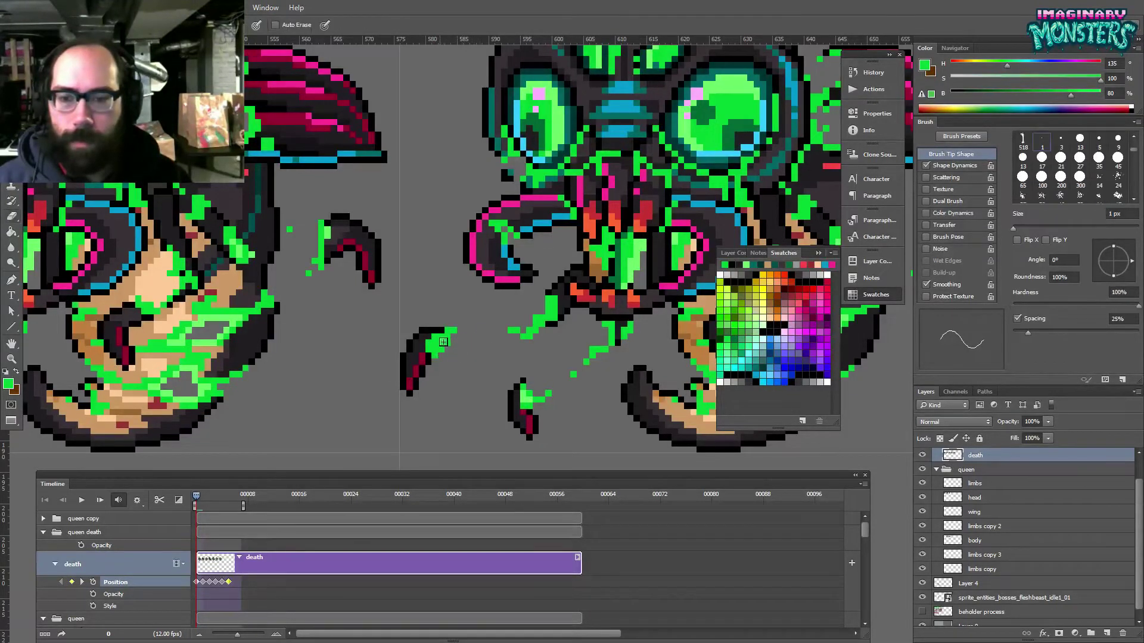
pyautogui.keyDown('alt'); pyautogui.click(526, 393); pyautogui.keyUp('alt')
pyautogui.moveTo(428, 346)
pyautogui.mouseDown()
pyautogui.moveTo(454, 323)
pyautogui.moveTo(552, 285)
pyautogui.moveTo(455, 296)
pyautogui.mouseUp()
# - Shrink the new sprite's lower severed claw and coat its inner edge with bright and light green goo
pyautogui.keyDown('alt'); pyautogui.click(509, 365); pyautogui.keyUp('alt')
pyautogui.moveTo(493, 372)
pyautogui.mouseDown()
pyautogui.moveTo(484, 360)
pyautogui.moveTo(505, 384)
pyautogui.moveTo(500, 356)
pyautogui.moveTo(516, 366)
pyautogui.mouseUp()
pyautogui.press('e')
pyautogui.press('b')
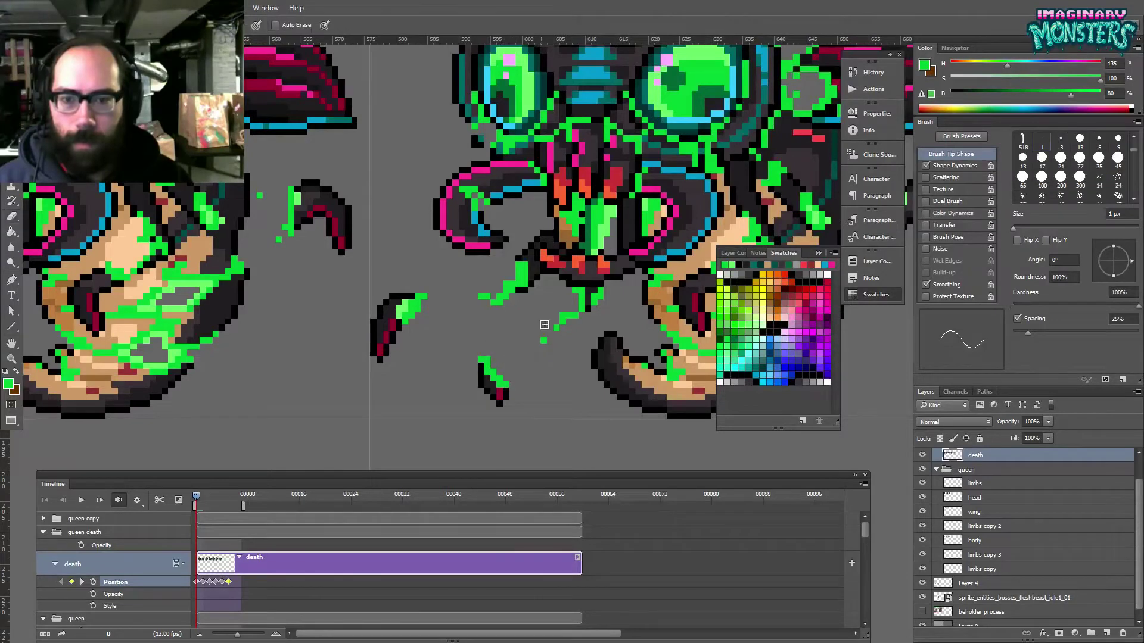
pyautogui.keyDown('alt'); pyautogui.click(416, 297); pyautogui.keyUp('alt')
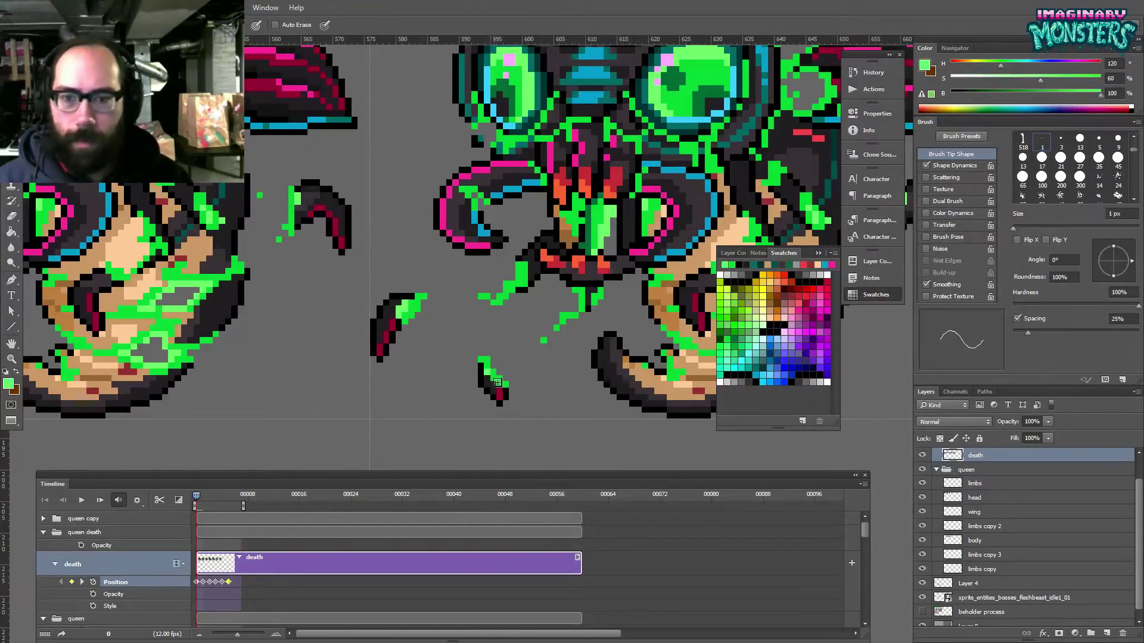
pyautogui.moveTo(551, 380); pyautogui.dragTo(484, 397)
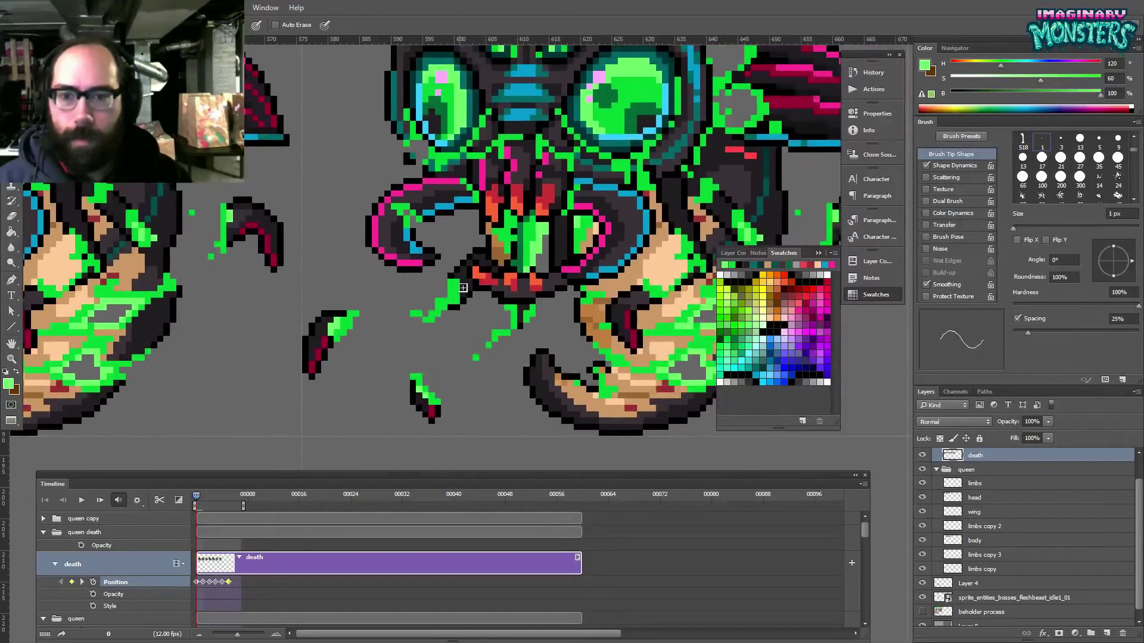
# - Repaint the limb stump beside the new sprite's mouth in green and erase the goo strand hanging from it
pyautogui.press('e')
pyautogui.press('b')
pyautogui.keyDown('alt'); pyautogui.click(448, 286); pyautogui.keyUp('alt')
pyautogui.click(451, 278)
pyautogui.press('e')
pyautogui.moveTo(444, 301)
pyautogui.mouseDown()
pyautogui.moveTo(441, 323)
pyautogui.moveTo(421, 318)
pyautogui.mouseUp()
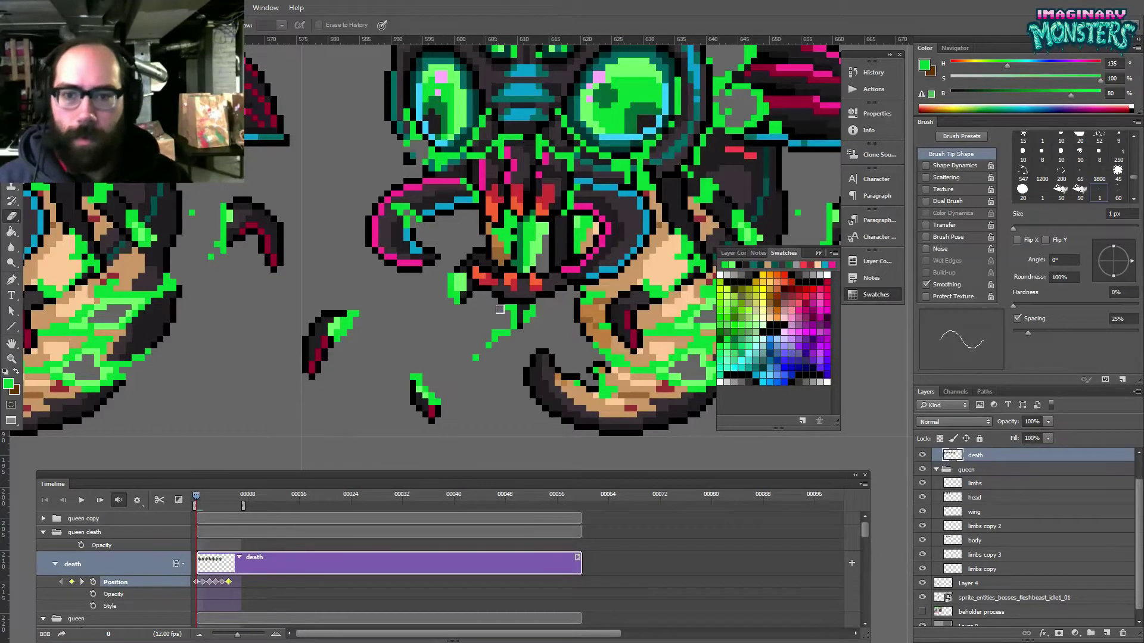
# - Erase the goo strand below the new sprite's mouth and paint a few separate green droplets there
pyautogui.press('b')
pyautogui.press('e')
pyautogui.moveTo(506, 313)
pyautogui.mouseDown()
pyautogui.moveTo(541, 314)
pyautogui.moveTo(477, 356)
pyautogui.mouseUp()
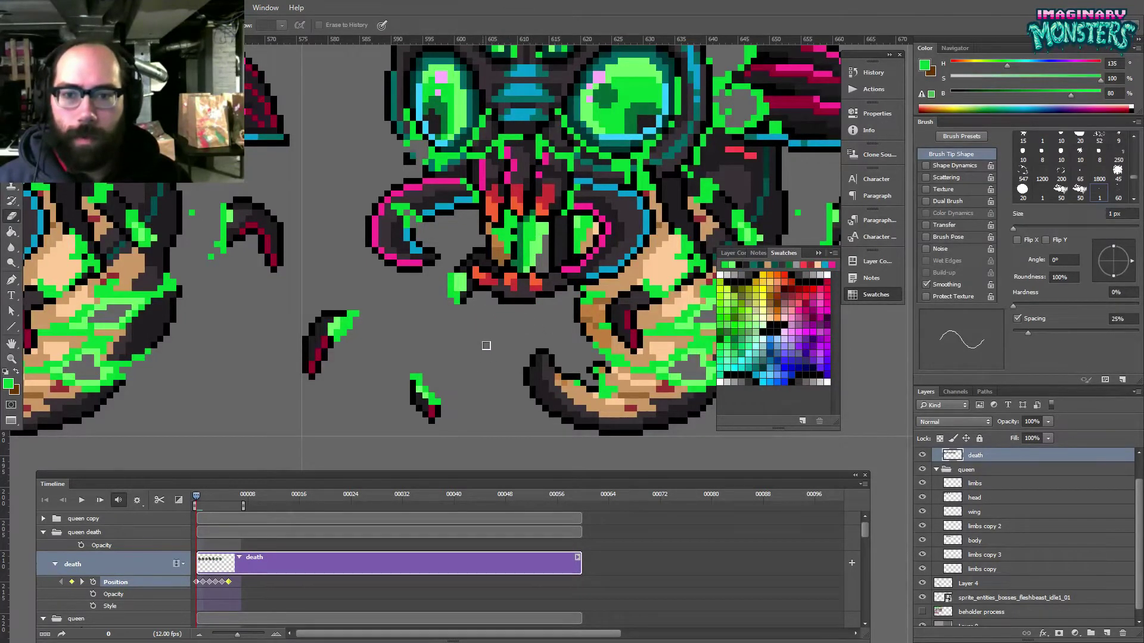
pyautogui.press('b')
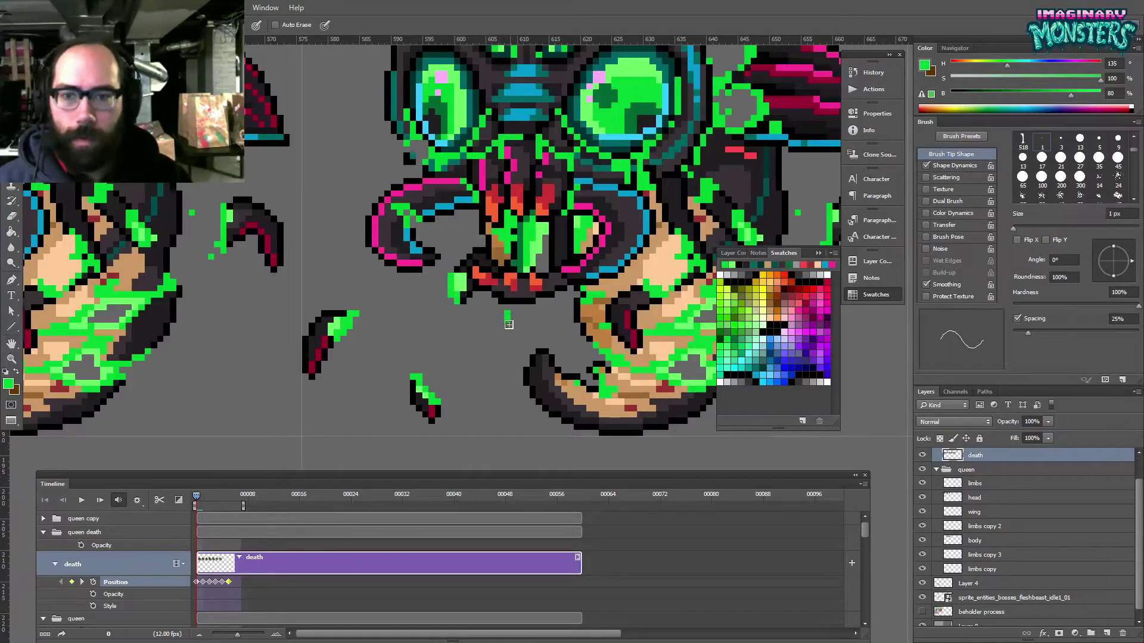
pyautogui.click(489, 328)
pyautogui.moveTo(500, 324); pyautogui.dragTo(531, 380)
# - Cap the claw in front of the new sprite's belly with green and paint sampled tan over its connecting limb
pyautogui.moveTo(474, 300); pyautogui.dragTo(272, 252)
pyautogui.keyDown('alt'); pyautogui.click(462, 309); pyautogui.keyUp('alt')
pyautogui.keyDown('alt'); pyautogui.click(477, 296); pyautogui.keyUp('alt')
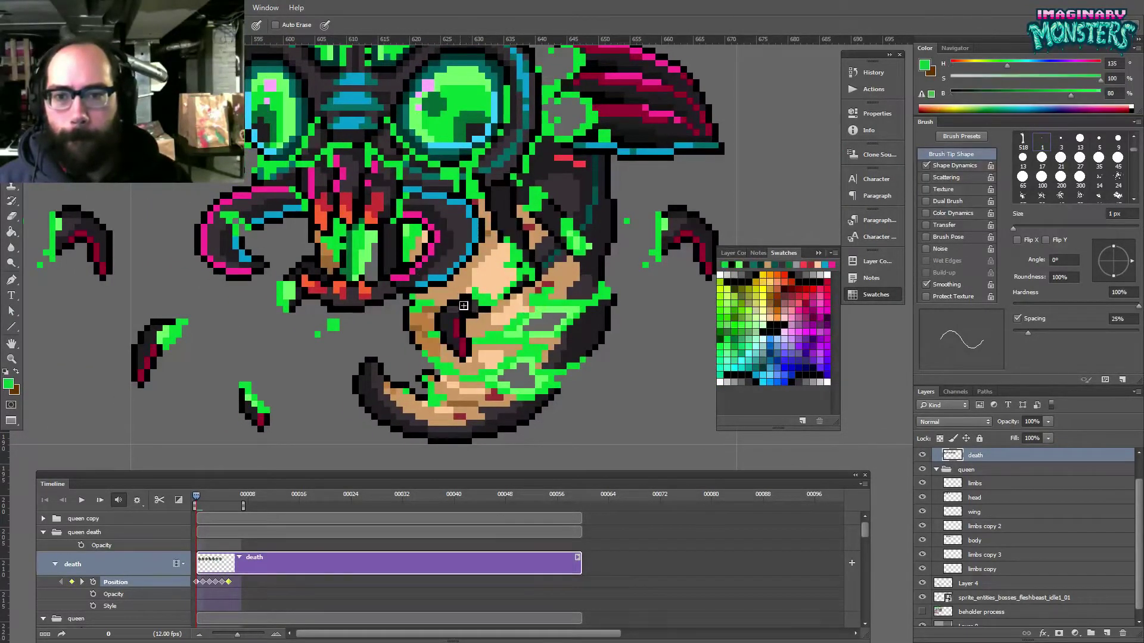
pyautogui.keyDown('alt'); pyautogui.click(470, 286); pyautogui.keyUp('alt')
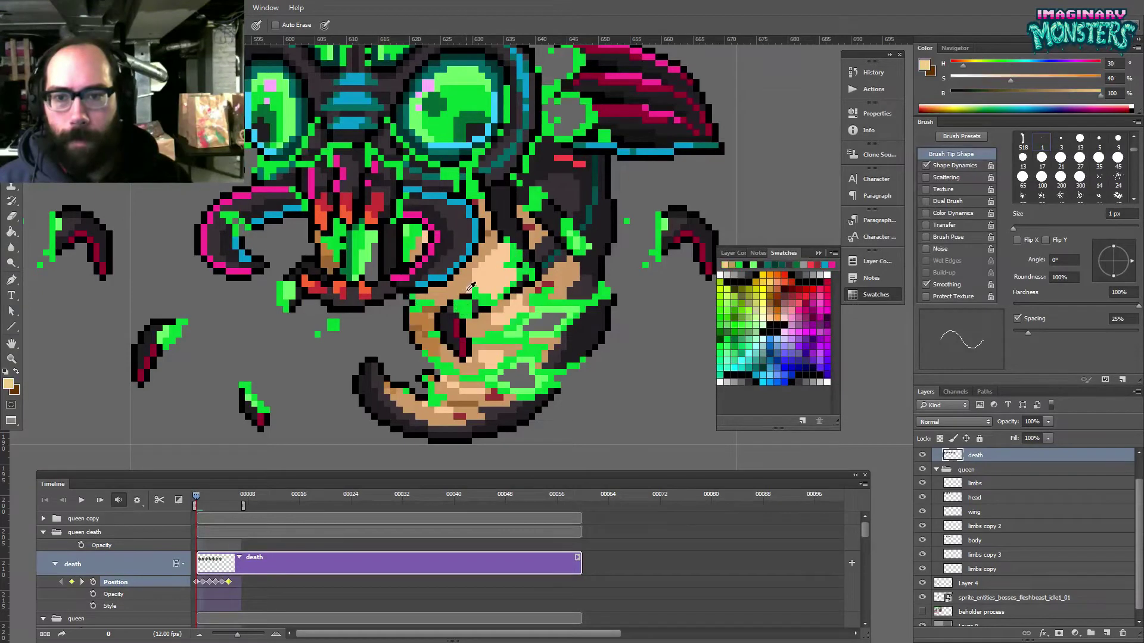
pyautogui.keyDown('alt'); pyautogui.click(461, 293); pyautogui.keyUp('alt')
pyautogui.keyDown('alt'); pyautogui.click(481, 280); pyautogui.keyUp('alt')
pyautogui.click(477, 292)
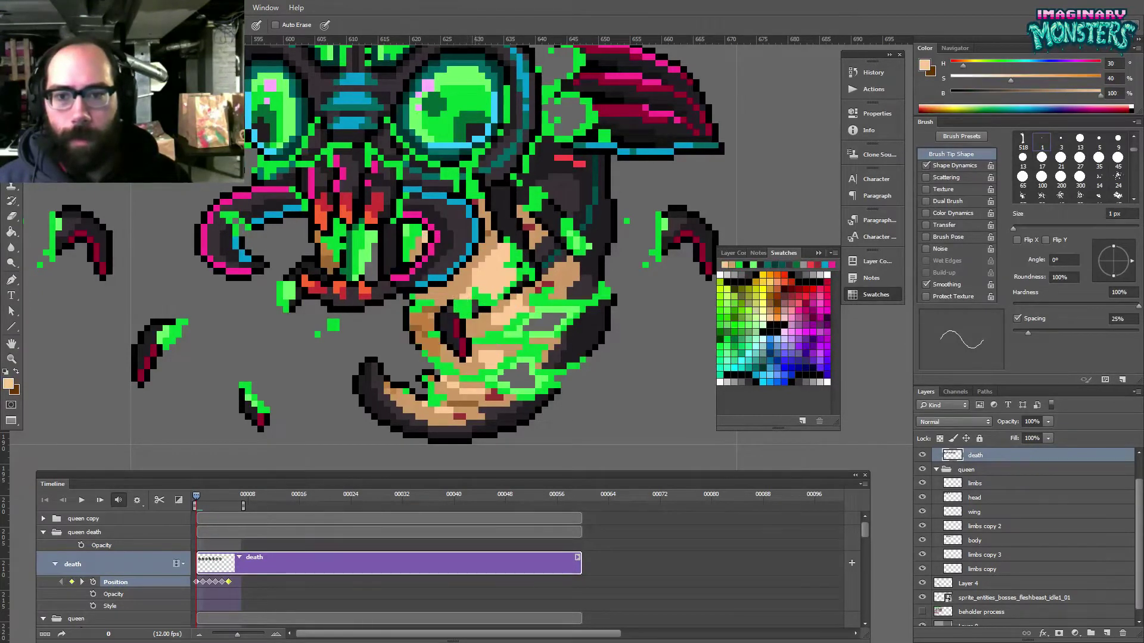
# - Paint out the rest of the limb across the new sprite's belly with sampled light tan and brown shading
pyautogui.keyDown('alt'); pyautogui.click(482, 306); pyautogui.keyUp('alt')
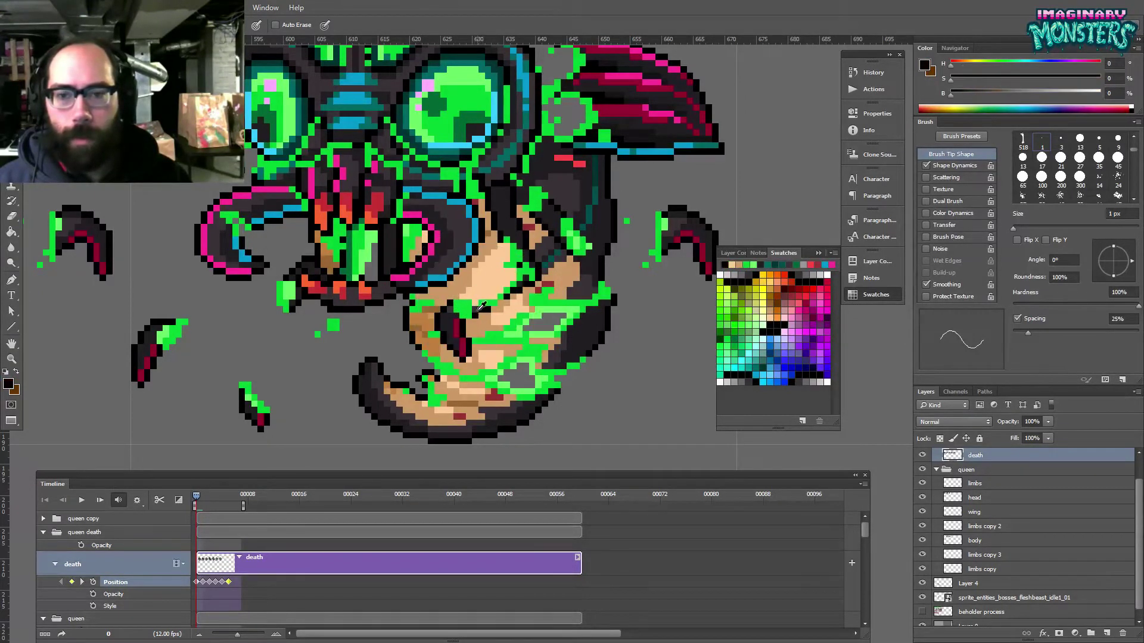
pyautogui.keyDown('alt'); pyautogui.click(438, 307); pyautogui.keyUp('alt')
pyautogui.keyDown('alt'); pyautogui.click(504, 298); pyautogui.keyUp('alt')
pyautogui.keyDown('alt'); pyautogui.click(499, 301); pyautogui.keyUp('alt')
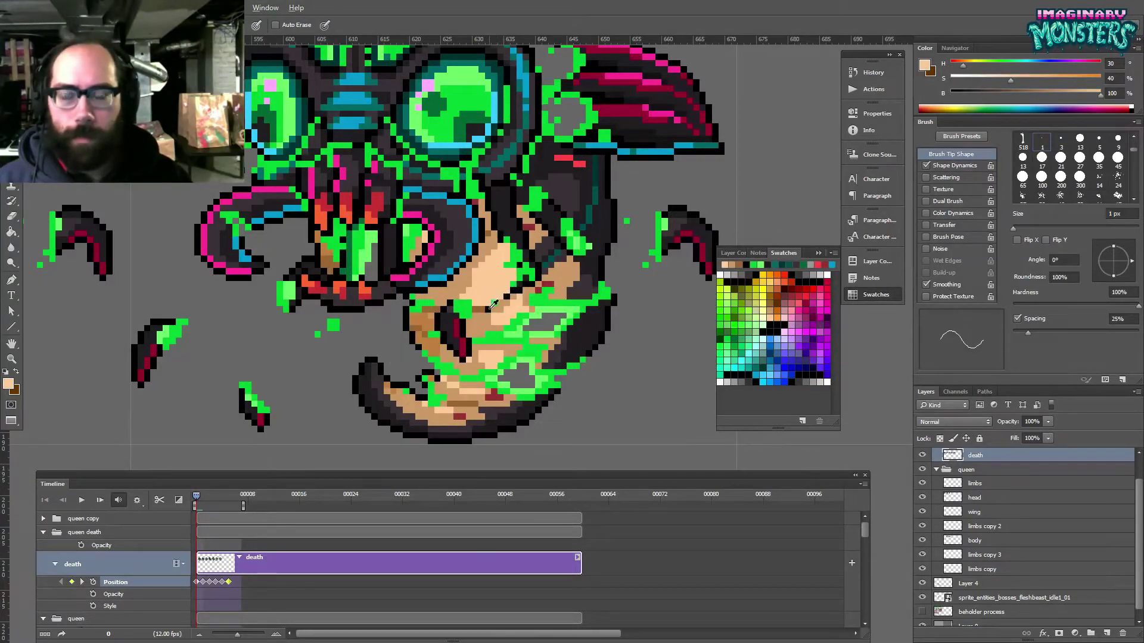
pyautogui.keyDown('alt'); pyautogui.click(480, 309); pyautogui.keyUp('alt')
pyautogui.keyDown('alt'); pyautogui.click(506, 296); pyautogui.keyUp('alt')
pyautogui.keyDown('alt'); pyautogui.click(478, 307); pyautogui.keyUp('alt')
pyautogui.click(492, 311)
pyautogui.keyDown('alt'); pyautogui.click(498, 294); pyautogui.keyUp('alt')
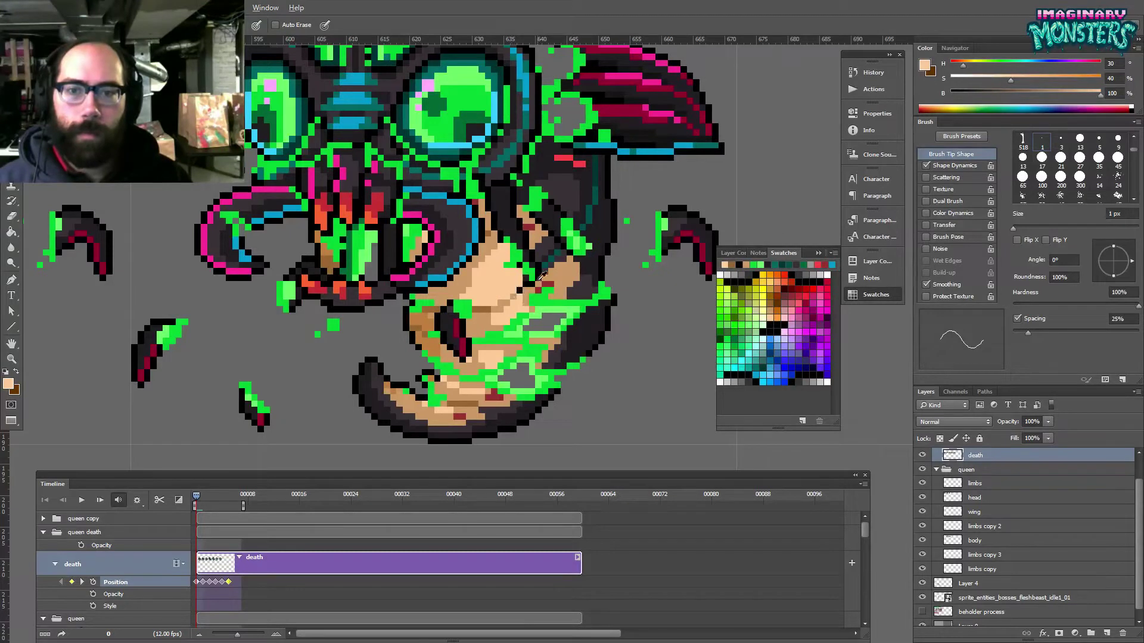
pyautogui.keyDown('alt'); pyautogui.click(487, 306); pyautogui.keyUp('alt')
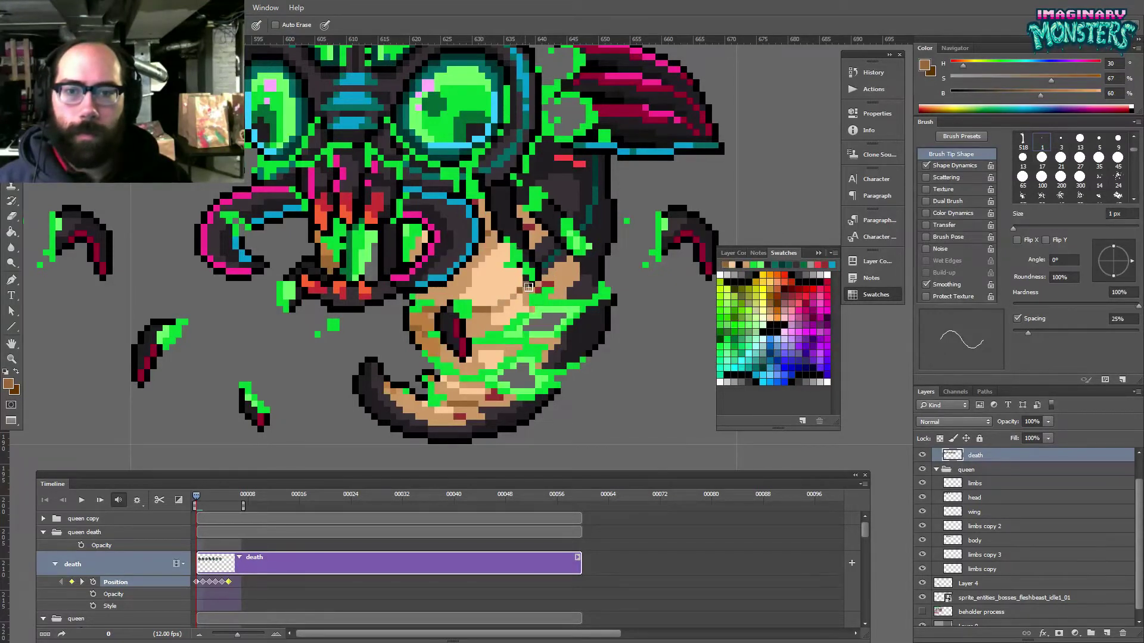
# - Shorten the new sprite's upper limb into a green-tipped stump and fill the freed belly area with sampled tan tones
pyautogui.moveTo(527, 266); pyautogui.dragTo(523, 274)
pyautogui.keyDown('alt'); pyautogui.click(508, 283); pyautogui.keyUp('alt')
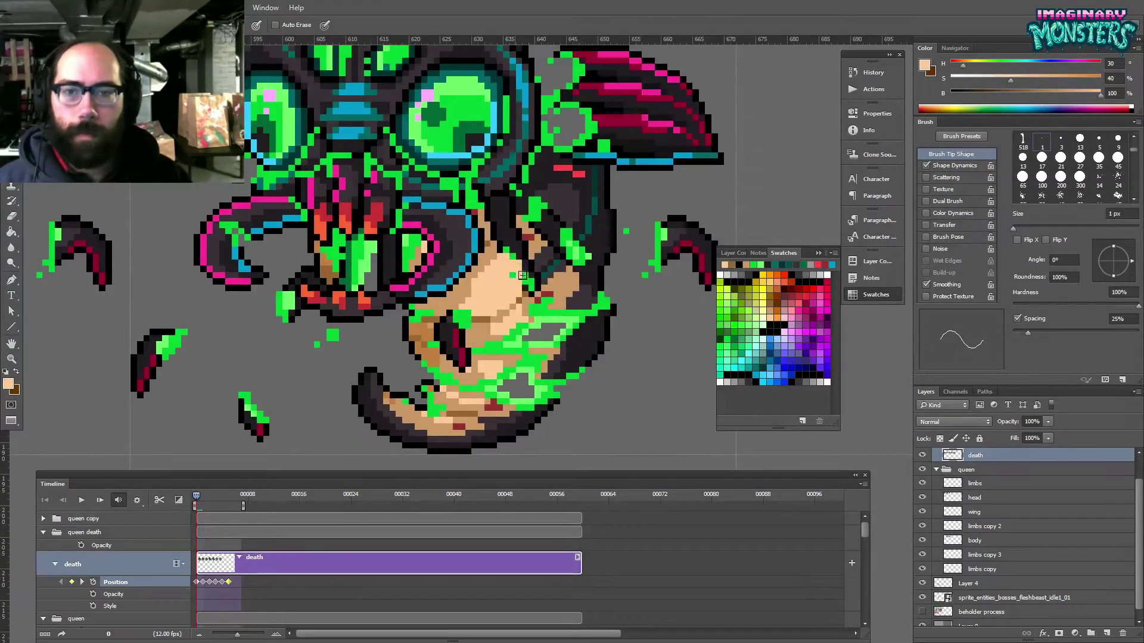
pyautogui.keyDown('alt'); pyautogui.click(516, 254); pyautogui.keyUp('alt')
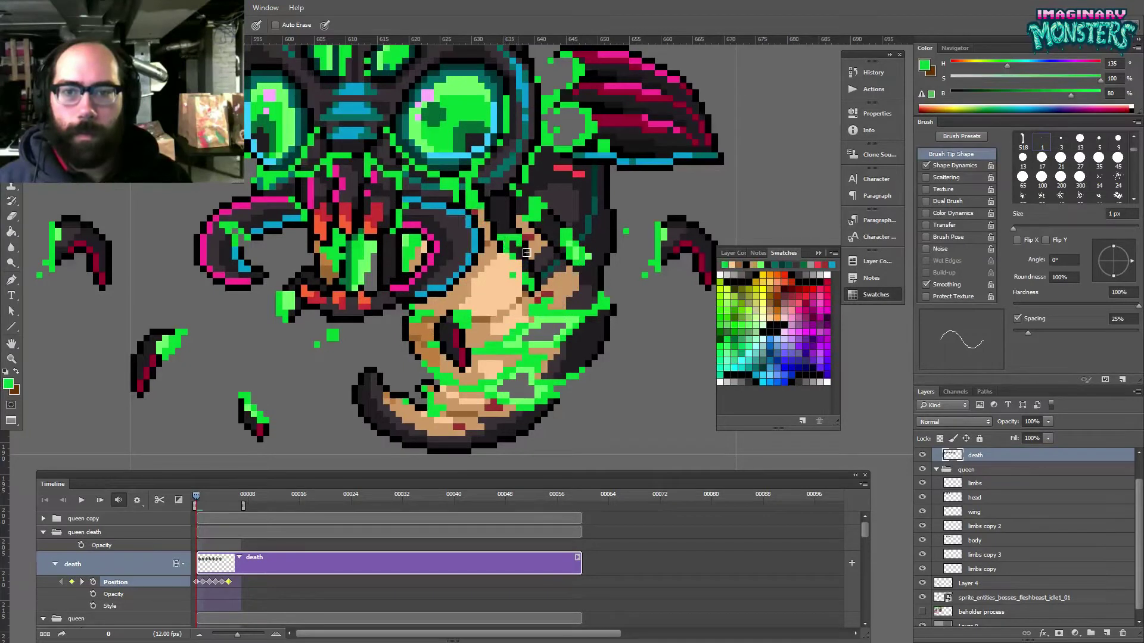
pyautogui.keyDown('alt'); pyautogui.click(503, 258); pyautogui.keyUp('alt')
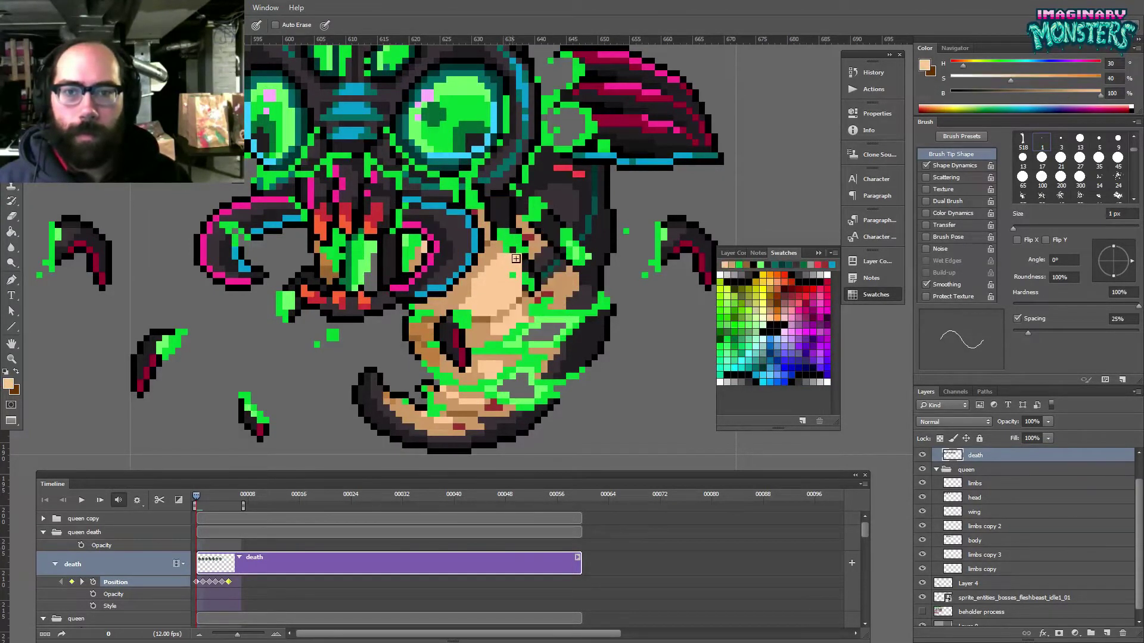
pyautogui.keyDown('alt'); pyautogui.click(541, 244); pyautogui.keyUp('alt')
pyautogui.keyDown('alt'); pyautogui.click(522, 272); pyautogui.keyUp('alt')
pyautogui.keyDown('alt'); pyautogui.click(541, 265); pyautogui.keyUp('alt')
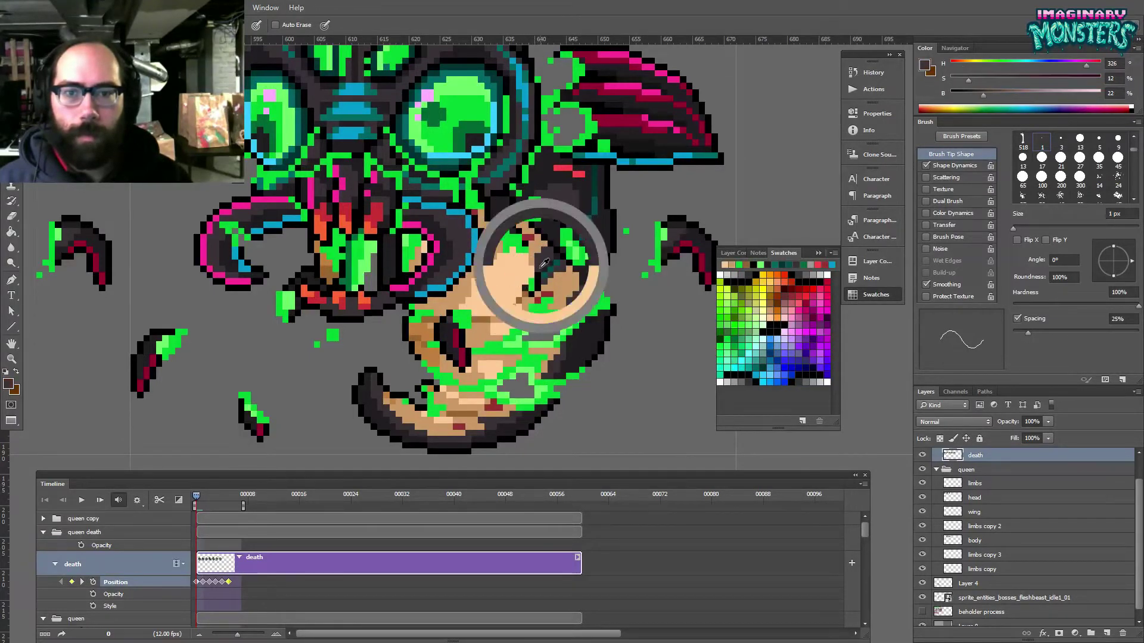
pyautogui.keyDown('alt'); pyautogui.click(528, 288); pyautogui.keyUp('alt')
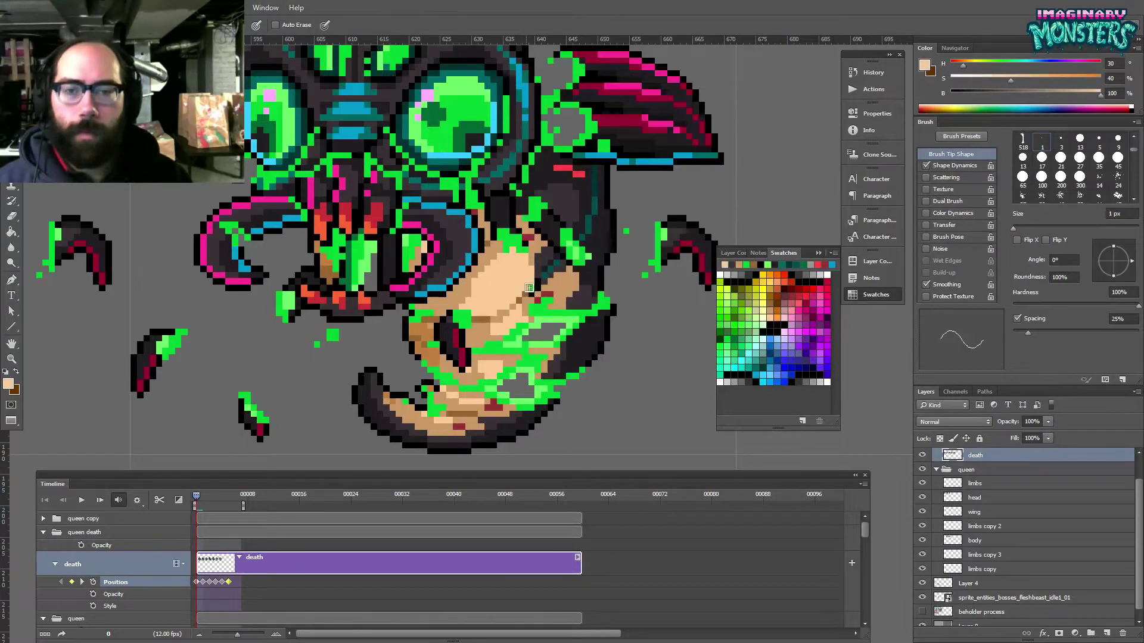
pyautogui.keyDown('alt'); pyautogui.click(522, 292); pyautogui.keyUp('alt')
# - Spread bright green goo around the new sprite's upper belly wound and line the hole with lighter green
pyautogui.moveTo(538, 291)
pyautogui.mouseDown()
pyautogui.moveTo(570, 306)
pyautogui.moveTo(739, 289)
pyautogui.moveTo(602, 296)
pyautogui.moveTo(616, 280)
pyautogui.moveTo(601, 299)
pyautogui.moveTo(576, 283)
pyautogui.moveTo(552, 318)
pyautogui.mouseUp()
pyautogui.keyDown('alt'); pyautogui.click(612, 305); pyautogui.keyUp('alt')
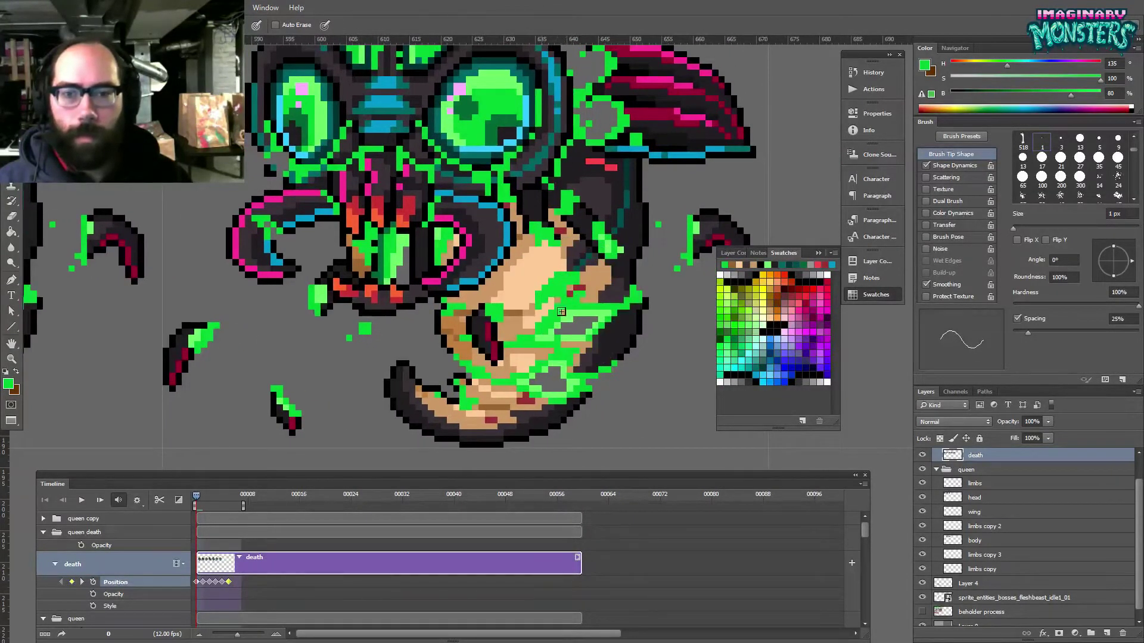
pyautogui.keyDown('alt'); pyautogui.click(566, 315); pyautogui.keyUp('alt')
pyautogui.moveTo(566, 315); pyautogui.dragTo(606, 315)
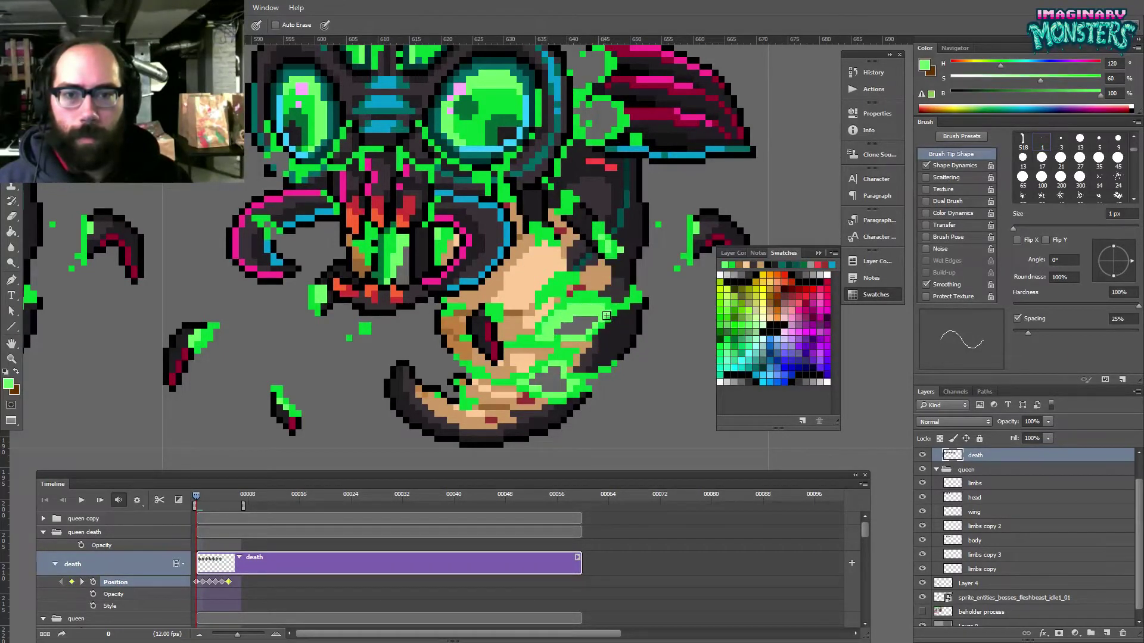
pyautogui.keyDown('alt'); pyautogui.click(537, 340); pyautogui.keyUp('alt')
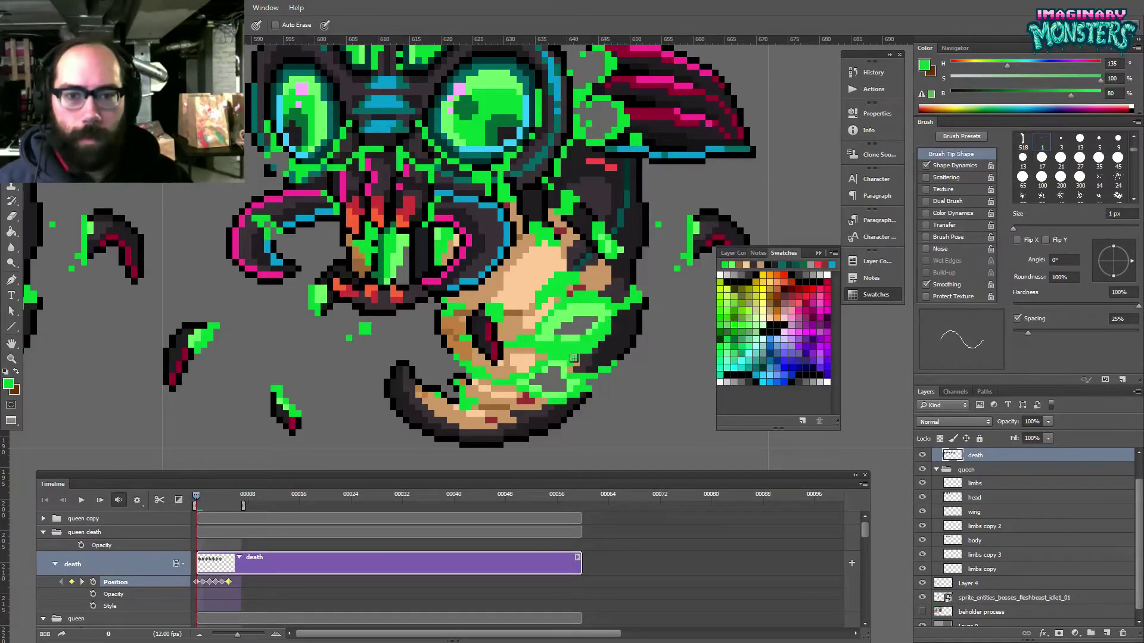
# - Line both holes in the new sprite's belly with sampled light green and touch up their bright green edges
pyautogui.keyDown('alt'); pyautogui.click(553, 332); pyautogui.keyUp('alt')
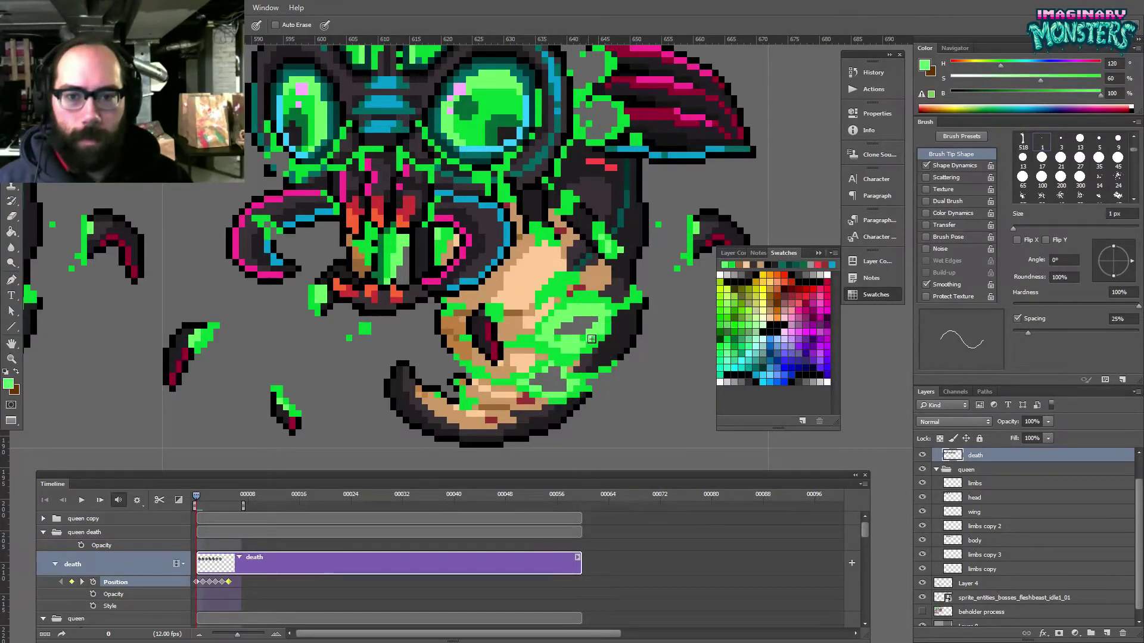
pyautogui.moveTo(553, 323); pyautogui.dragTo(544, 316)
pyautogui.keyDown('alt'); pyautogui.click(545, 348); pyautogui.keyUp('alt')
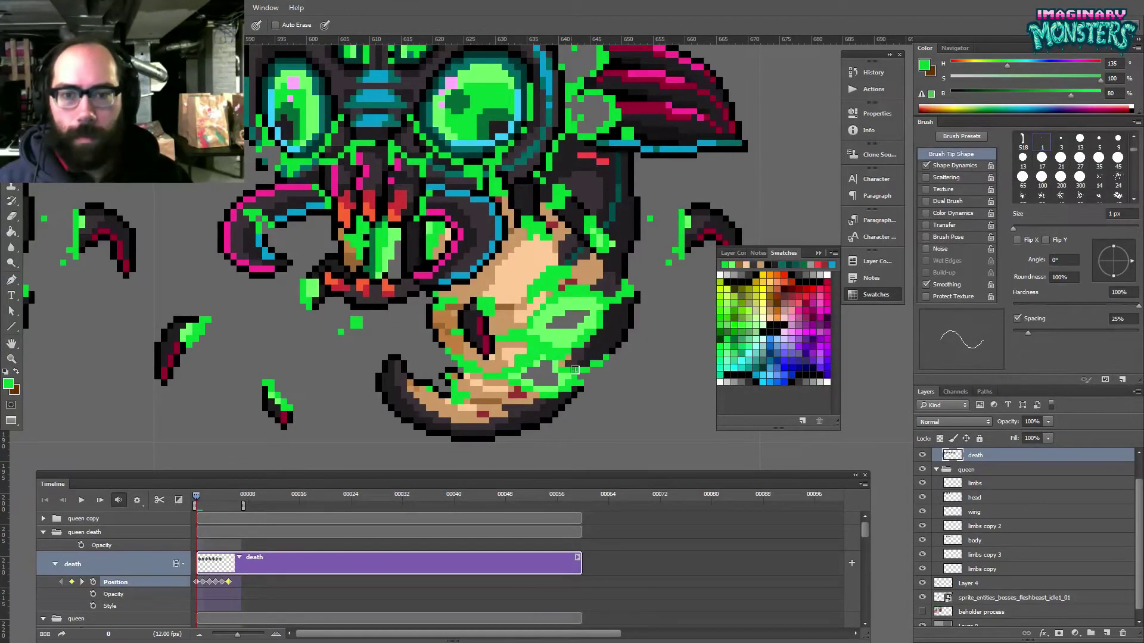
pyautogui.keyDown('alt'); pyautogui.click(543, 387); pyautogui.keyUp('alt')
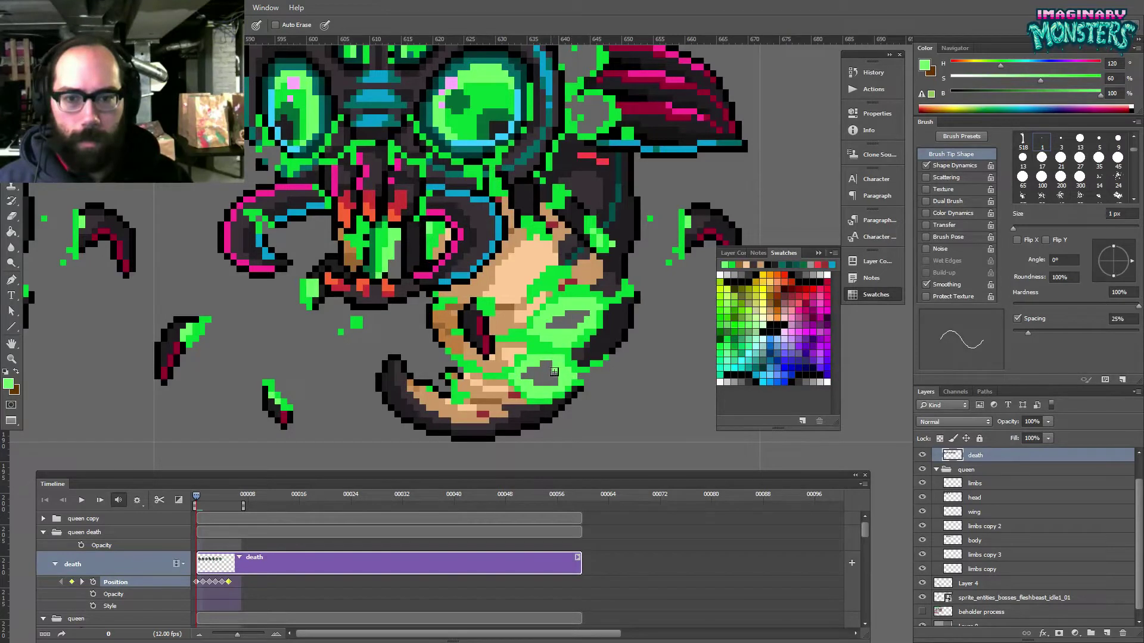
# - Erase the centres of both belly wounds to widen the holes, keeping thin green rims around them
pyautogui.press('e')
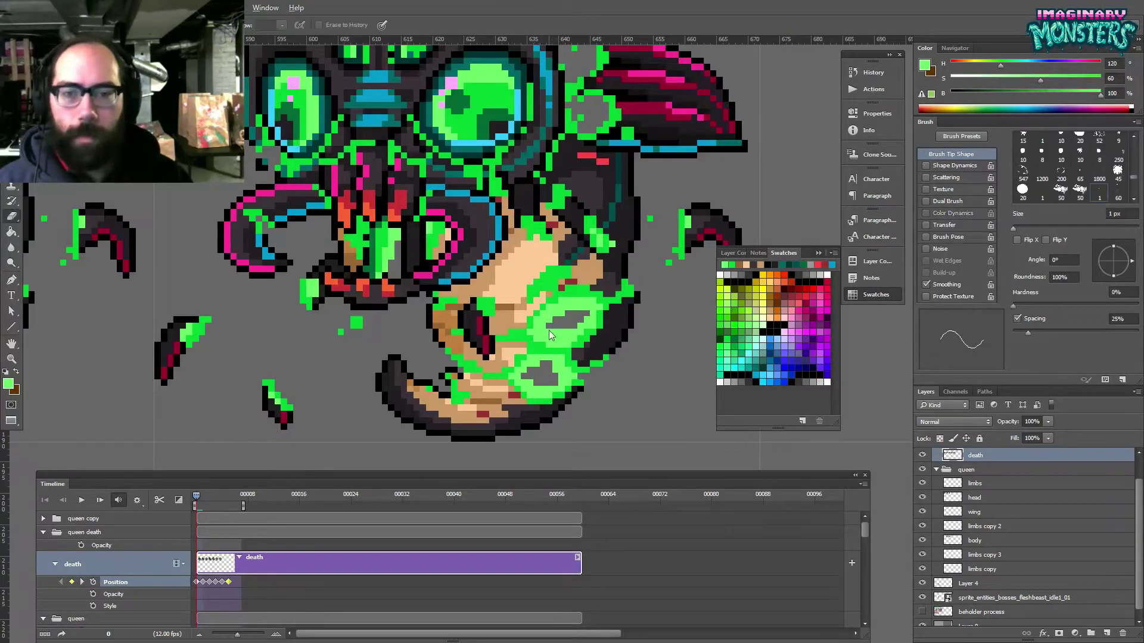
pyautogui.moveTo(539, 330); pyautogui.dragTo(546, 327)
pyautogui.press('b')
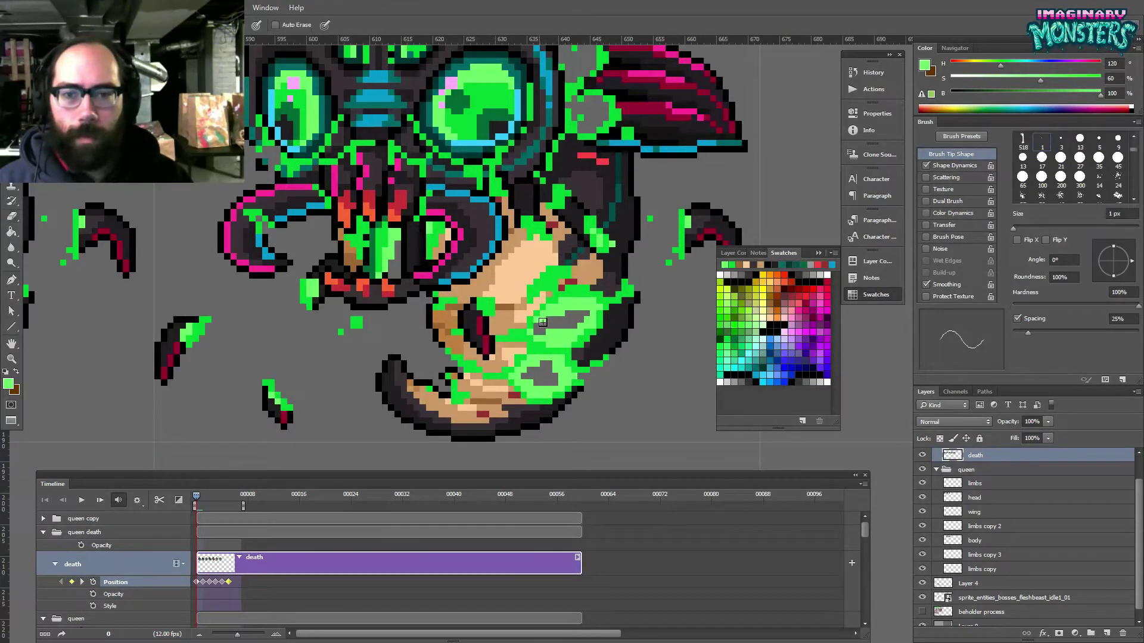
pyautogui.press('e')
pyautogui.moveTo(553, 321)
pyautogui.mouseDown()
pyautogui.moveTo(582, 330)
pyautogui.moveTo(551, 338)
pyautogui.moveTo(573, 341)
pyautogui.moveTo(560, 315)
pyautogui.moveTo(541, 315)
pyautogui.moveTo(514, 364)
pyautogui.moveTo(541, 364)
pyautogui.moveTo(521, 386)
pyautogui.mouseUp()
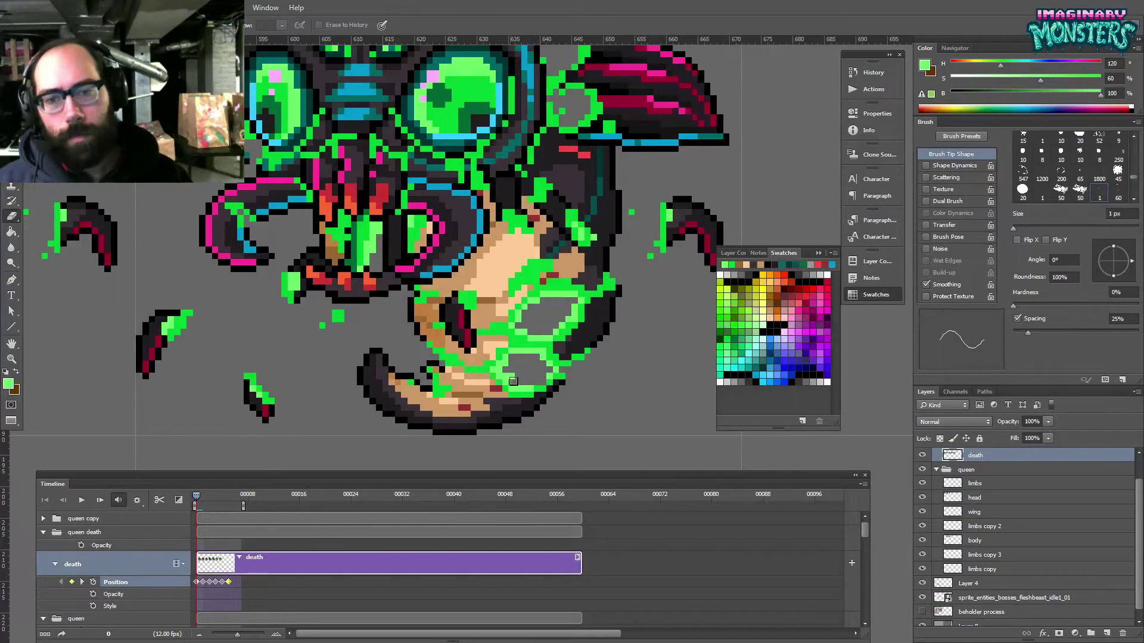
pyautogui.press('b')
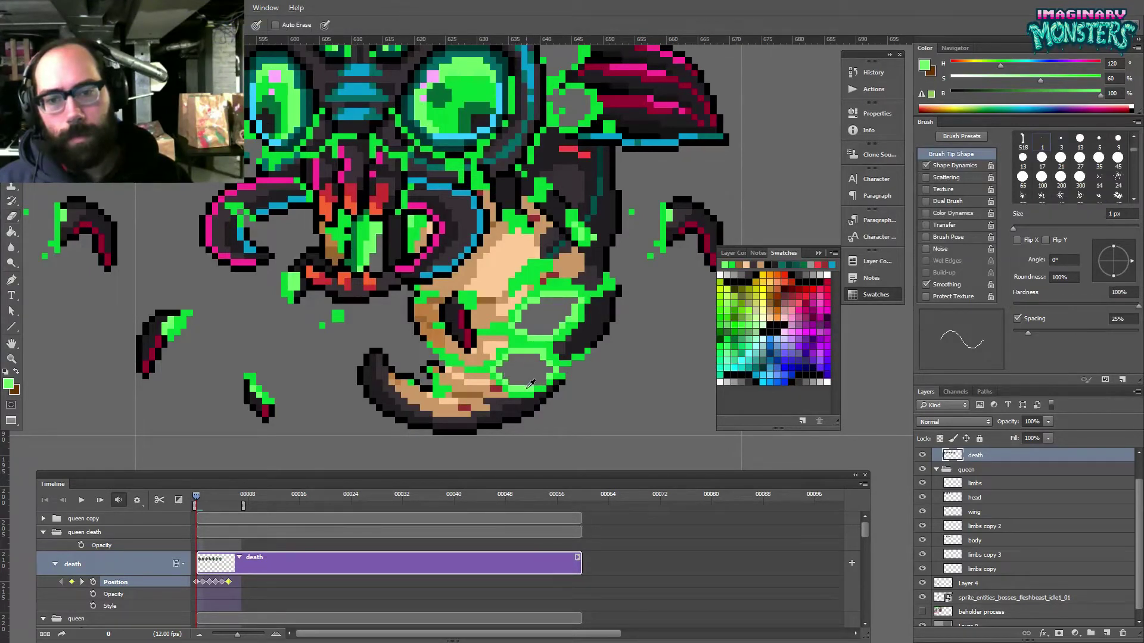
pyautogui.moveTo(549, 357)
pyautogui.mouseDown()
pyautogui.moveTo(558, 365)
pyautogui.moveTo(765, 325)
pyautogui.moveTo(836, 292)
pyautogui.moveTo(525, 300)
pyautogui.mouseUp()
# - Spread bright green goo across the new sprite's curled tail, add light green highlights and erase small gaps in it
pyautogui.keyDown('alt'); pyautogui.click(417, 356); pyautogui.keyUp('alt')
pyautogui.moveTo(418, 347)
pyautogui.mouseDown()
pyautogui.moveTo(454, 368)
pyautogui.moveTo(382, 346)
pyautogui.moveTo(471, 389)
pyautogui.mouseUp()
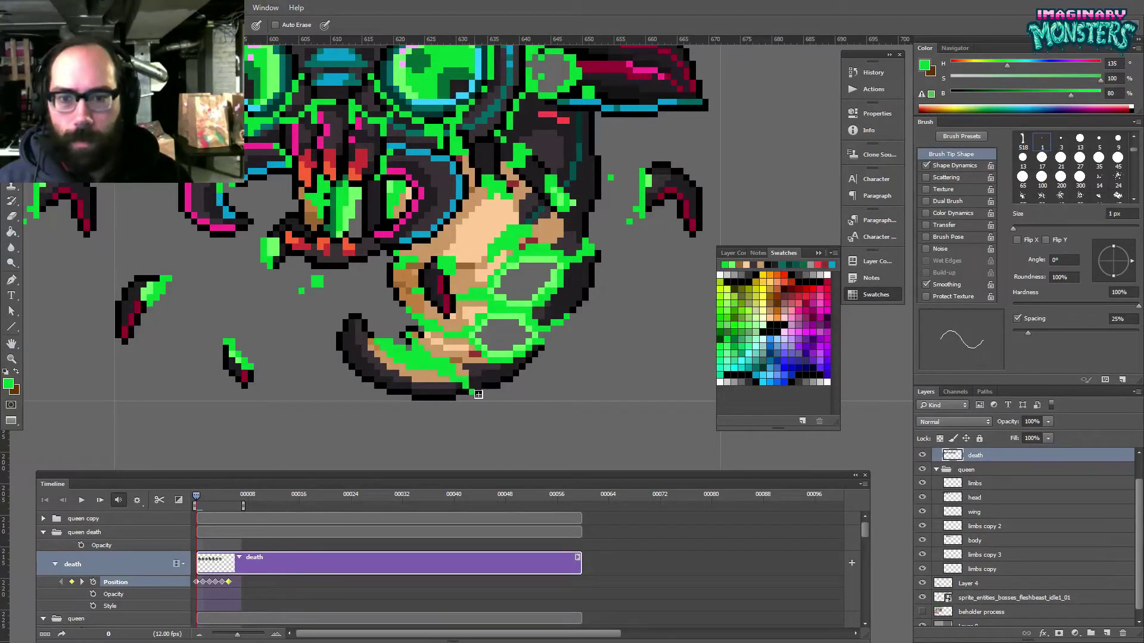
pyautogui.keyDown('alt'); pyautogui.click(476, 334); pyautogui.keyUp('alt')
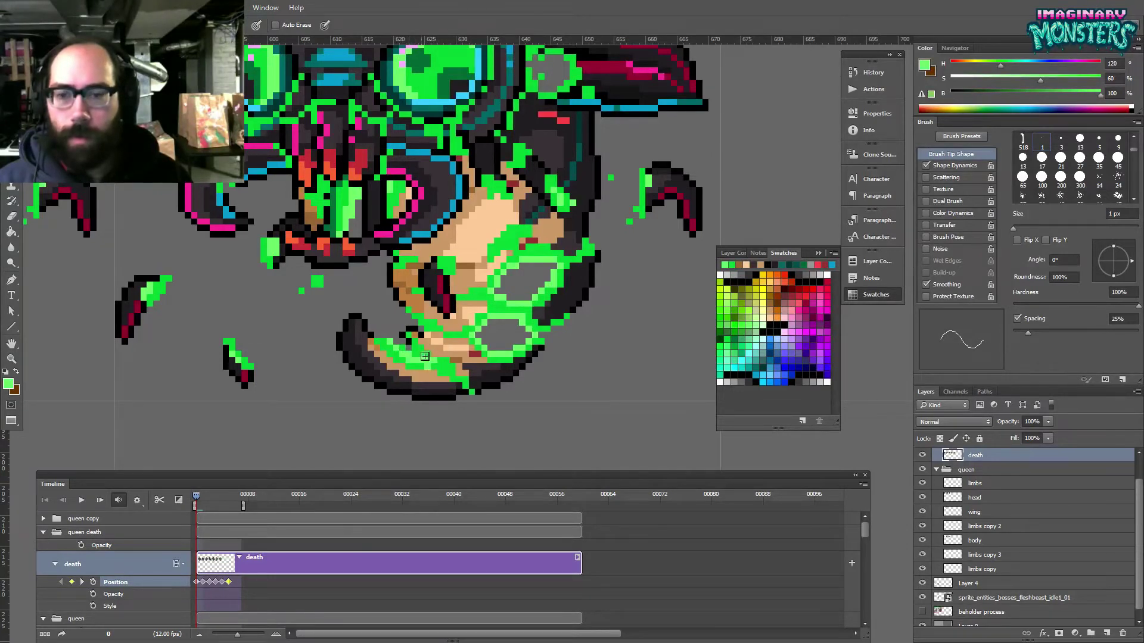
pyautogui.press('e')
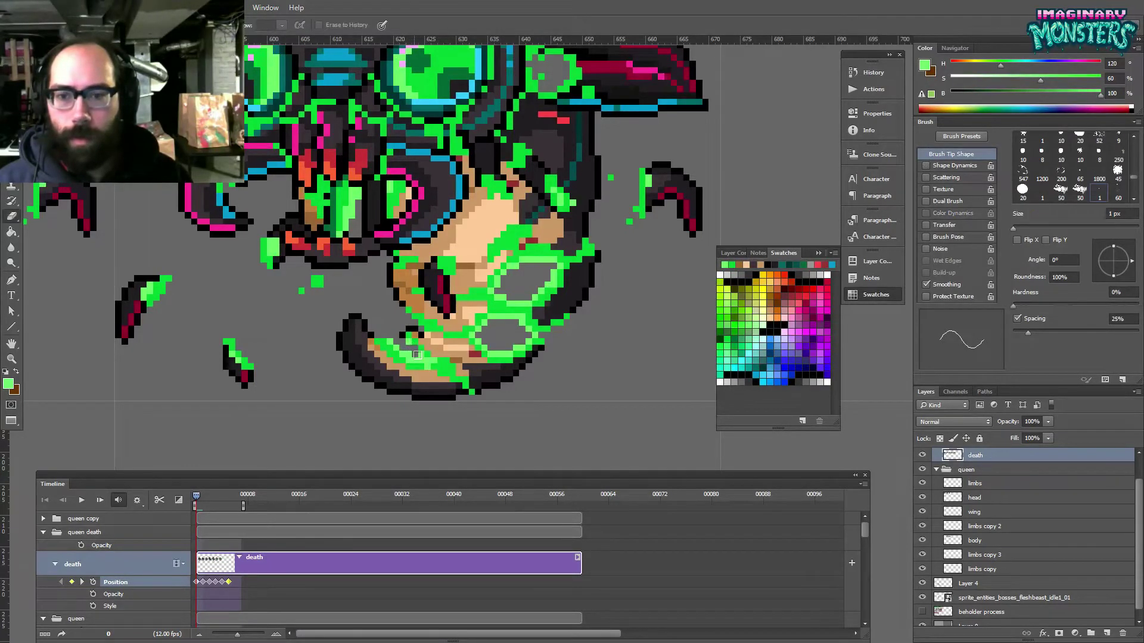
pyautogui.press('b')
pyautogui.keyDown('alt'); pyautogui.click(419, 357); pyautogui.keyUp('alt')
pyautogui.click(421, 354)
pyautogui.press('e')
pyautogui.press('b')
pyautogui.keyDown('alt'); pyautogui.click(428, 370); pyautogui.keyUp('alt')
pyautogui.keyDown('alt'); pyautogui.click(434, 360); pyautogui.keyUp('alt')
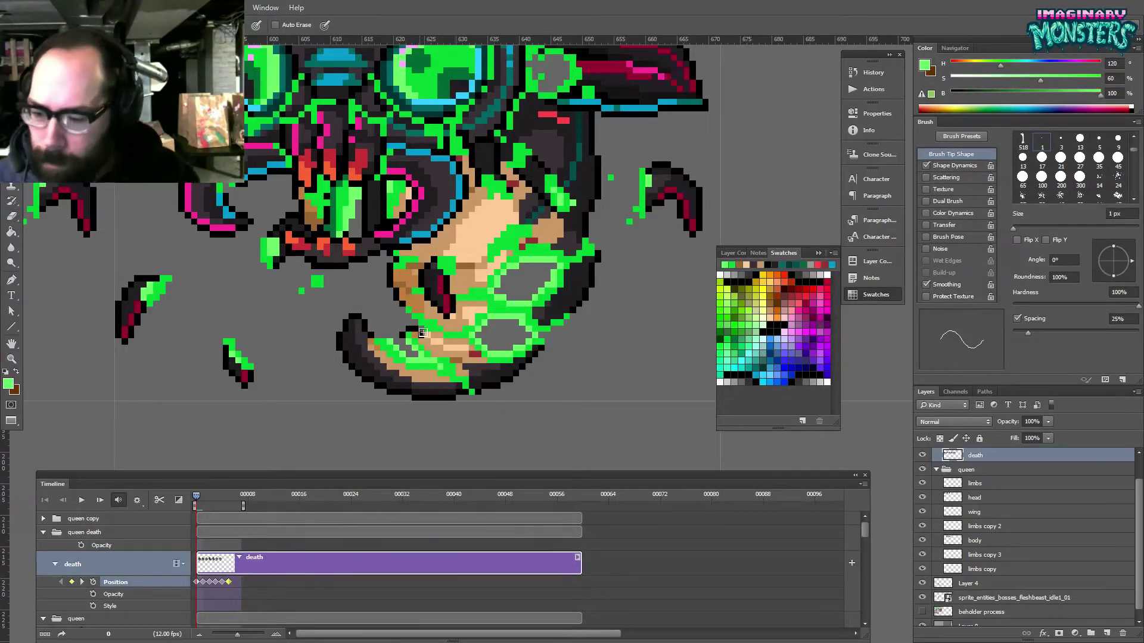
# - Erase part of the severed claw beside the body and cap the shortened end with bright and light green
pyautogui.moveTo(429, 231); pyautogui.dragTo(419, 262)
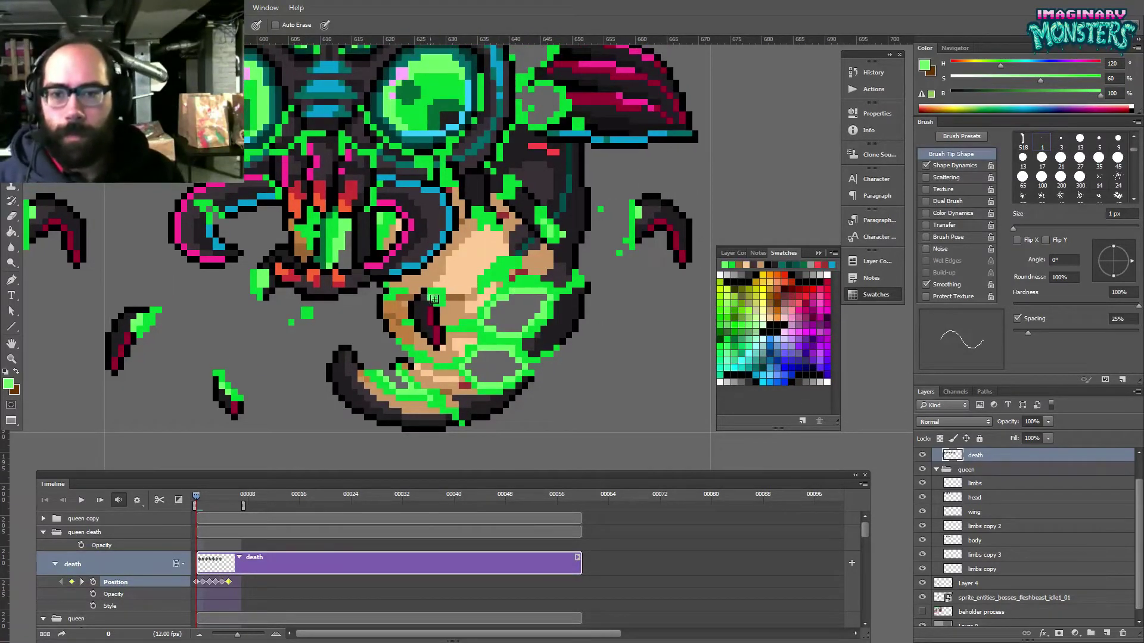
pyautogui.moveTo(443, 304); pyautogui.dragTo(408, 359)
pyautogui.moveTo(533, 299); pyautogui.dragTo(501, 295)
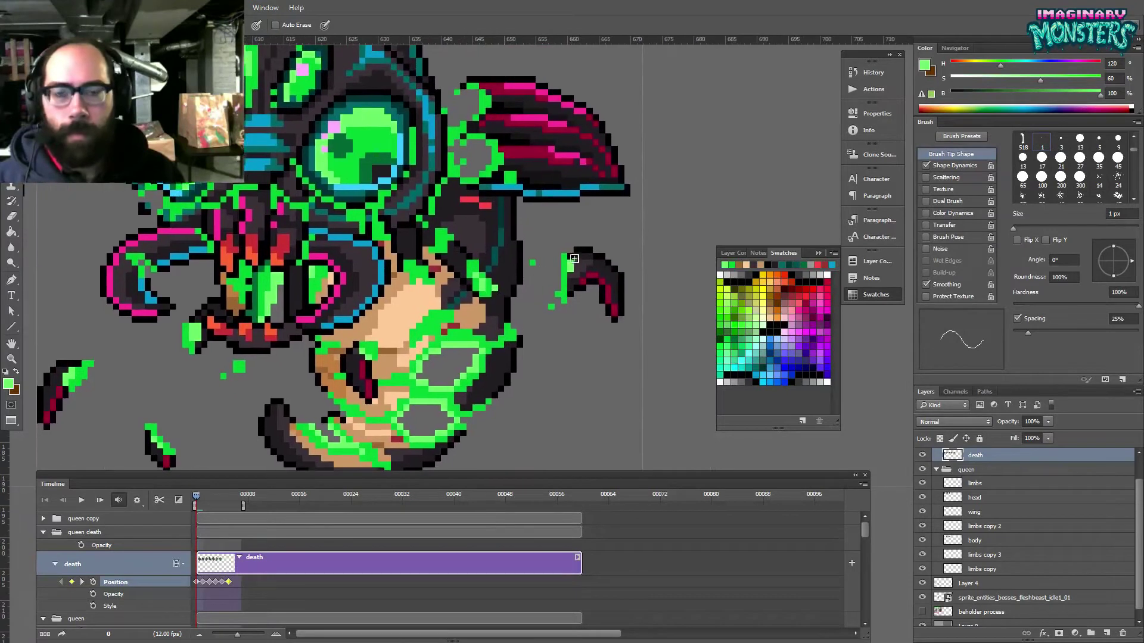
pyautogui.press('e')
pyautogui.moveTo(573, 256)
pyautogui.mouseDown()
pyautogui.moveTo(571, 297)
pyautogui.moveTo(564, 282)
pyautogui.moveTo(548, 308)
pyautogui.moveTo(569, 268)
pyautogui.moveTo(581, 287)
pyautogui.moveTo(591, 244)
pyautogui.moveTo(490, 286)
pyautogui.moveTo(589, 275)
pyautogui.mouseUp()
pyautogui.press('b')
pyautogui.keyDown('alt'); pyautogui.click(494, 279); pyautogui.keyUp('alt')
pyautogui.press('e')
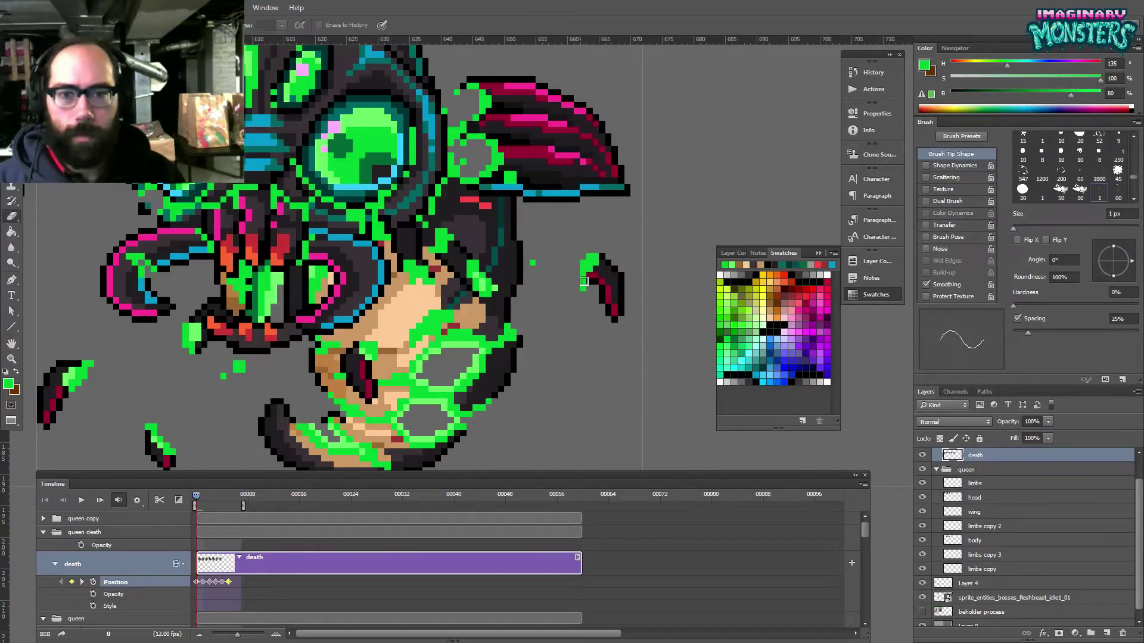
pyautogui.press('b')
pyautogui.keyDown('alt'); pyautogui.click(484, 284); pyautogui.keyUp('alt')
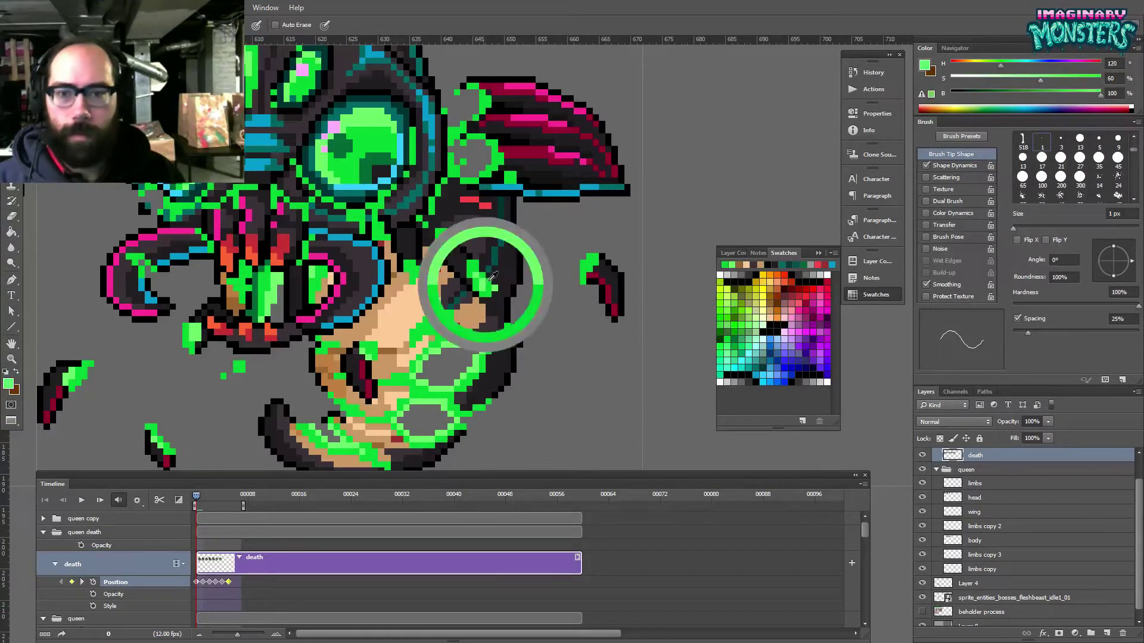
pyautogui.keyDown('alt'); pyautogui.click(586, 260); pyautogui.keyUp('alt')
pyautogui.moveTo(583, 268); pyautogui.dragTo(565, 334)
# - Eat the hole at the wing's root further into the wing and rim the torn edge with sampled bright green
pyautogui.keyDown('alt'); pyautogui.click(499, 162); pyautogui.keyUp('alt')
pyautogui.moveTo(501, 162)
pyautogui.mouseDown()
pyautogui.moveTo(481, 198)
pyautogui.moveTo(507, 176)
pyautogui.moveTo(478, 158)
pyautogui.moveTo(502, 168)
pyautogui.moveTo(487, 183)
pyautogui.moveTo(499, 181)
pyautogui.moveTo(463, 200)
pyautogui.moveTo(492, 184)
pyautogui.mouseUp()
pyautogui.keyDown('alt'); pyautogui.click(495, 162); pyautogui.keyUp('alt')
pyautogui.press('e')
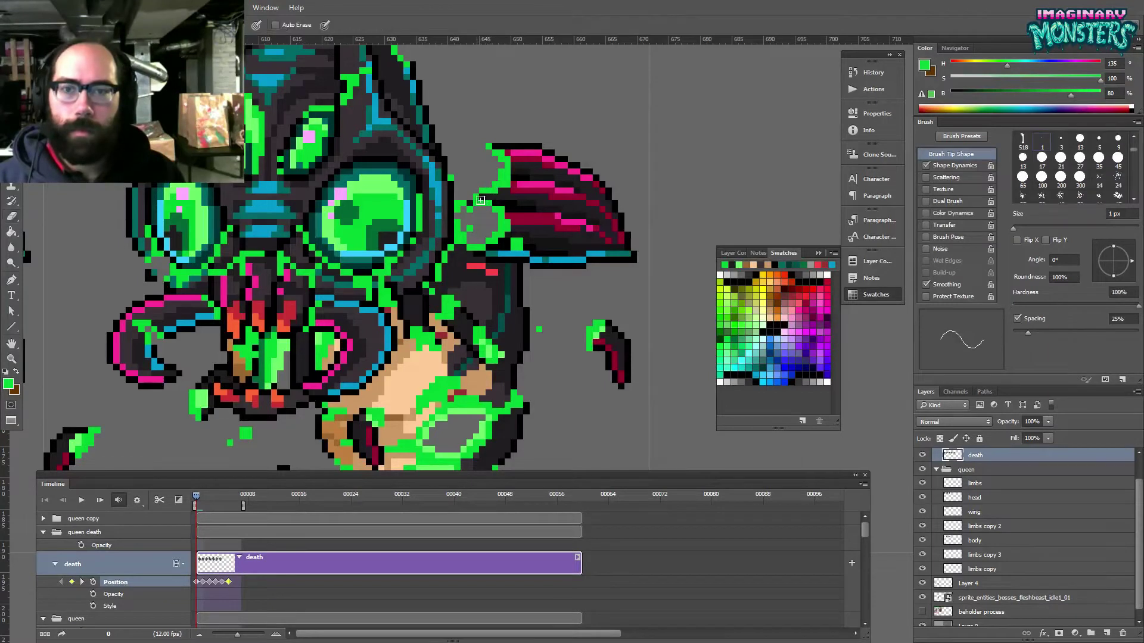
pyautogui.press('b')
pyautogui.moveTo(474, 210)
pyautogui.mouseDown()
pyautogui.moveTo(526, 231)
pyautogui.moveTo(518, 216)
pyautogui.moveTo(525, 235)
pyautogui.moveTo(499, 251)
pyautogui.moveTo(518, 230)
pyautogui.moveTo(500, 216)
pyautogui.moveTo(516, 228)
pyautogui.moveTo(508, 220)
pyautogui.moveTo(507, 243)
pyautogui.moveTo(488, 237)
pyautogui.moveTo(506, 252)
pyautogui.mouseUp()
pyautogui.press('e')
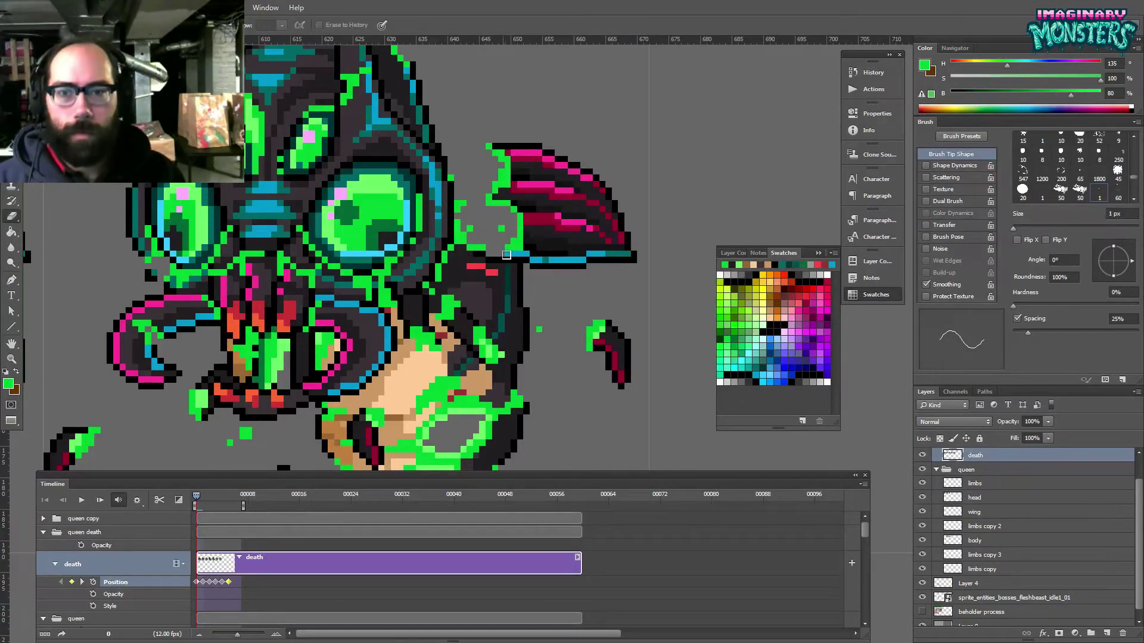
pyautogui.press('b')
pyautogui.keyDown('alt'); pyautogui.click(504, 263); pyautogui.keyUp('alt')
pyautogui.keyDown('alt'); pyautogui.click(514, 246); pyautogui.keyUp('alt')
pyautogui.moveTo(519, 241); pyautogui.dragTo(539, 228)
pyautogui.keyDown('alt'); pyautogui.click(542, 217); pyautogui.keyUp('alt')
# - Break the right-hand rear horn below its tip by erasing a gap and edging the cut with bright green
pyautogui.moveTo(462, 171); pyautogui.dragTo(499, 279)
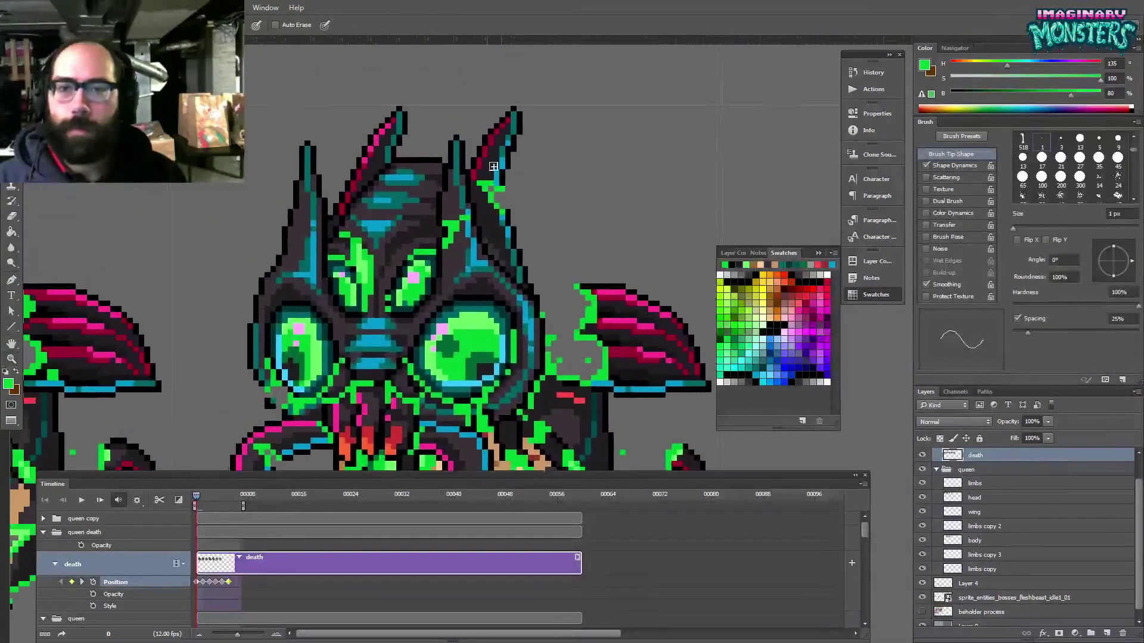
pyautogui.moveTo(502, 168)
pyautogui.mouseDown()
pyautogui.moveTo(485, 168)
pyautogui.moveTo(506, 177)
pyautogui.moveTo(491, 173)
pyautogui.moveTo(508, 213)
pyautogui.mouseUp()
pyautogui.press('e')
pyautogui.click(503, 185)
pyautogui.press('b')
pyautogui.press('e')
pyautogui.click(489, 192)
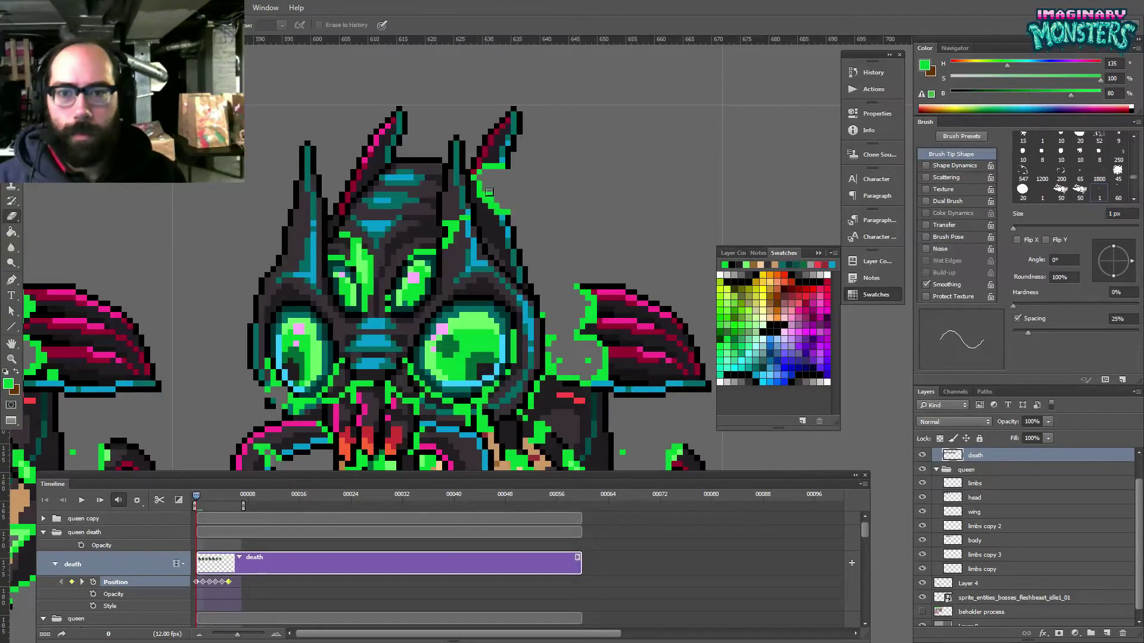
# - Lasso the broken tip of the right-hand rear horn, nudge it one pixel down and deselect it
pyautogui.press('l')
pyautogui.moveTo(510, 121)
pyautogui.mouseDown()
pyautogui.moveTo(483, 120)
pyautogui.moveTo(475, 143)
pyautogui.moveTo(501, 156)
pyautogui.moveTo(535, 151)
pyautogui.moveTo(512, 125)
pyautogui.moveTo(499, 155)
pyautogui.mouseUp()
pyautogui.press('v')
pyautogui.press('Down')
pyautogui.hotkey('ctrl', 'd')
# - Paint bright green goo around the base of the left-hand rear horn
pyautogui.press('e')
pyautogui.moveTo(453, 172); pyautogui.dragTo(523, 172)
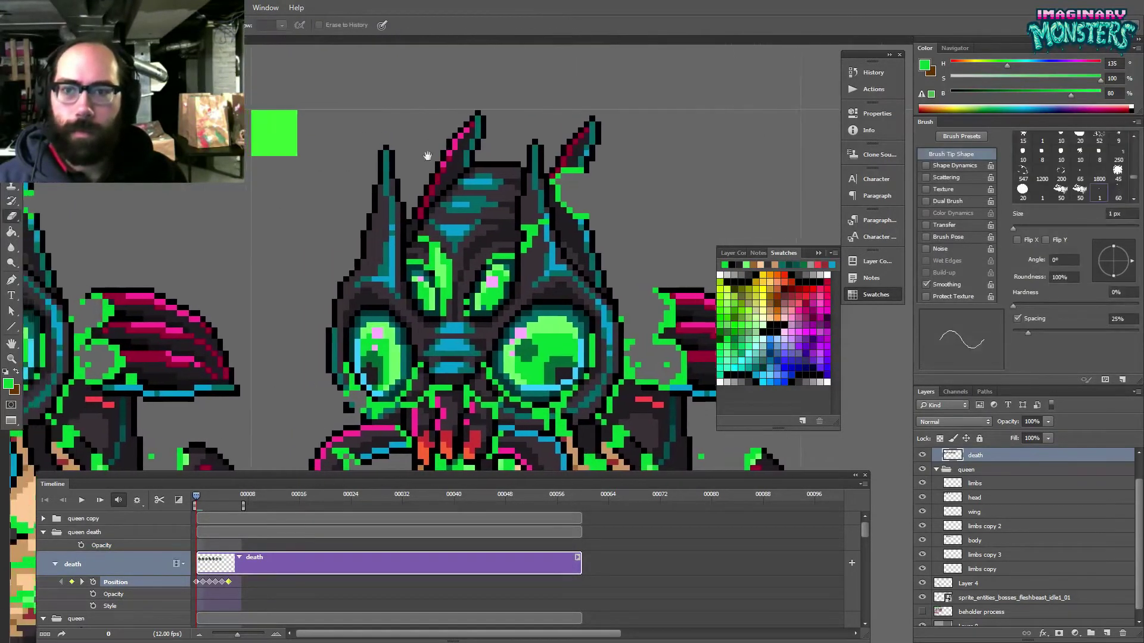
pyautogui.press('b')
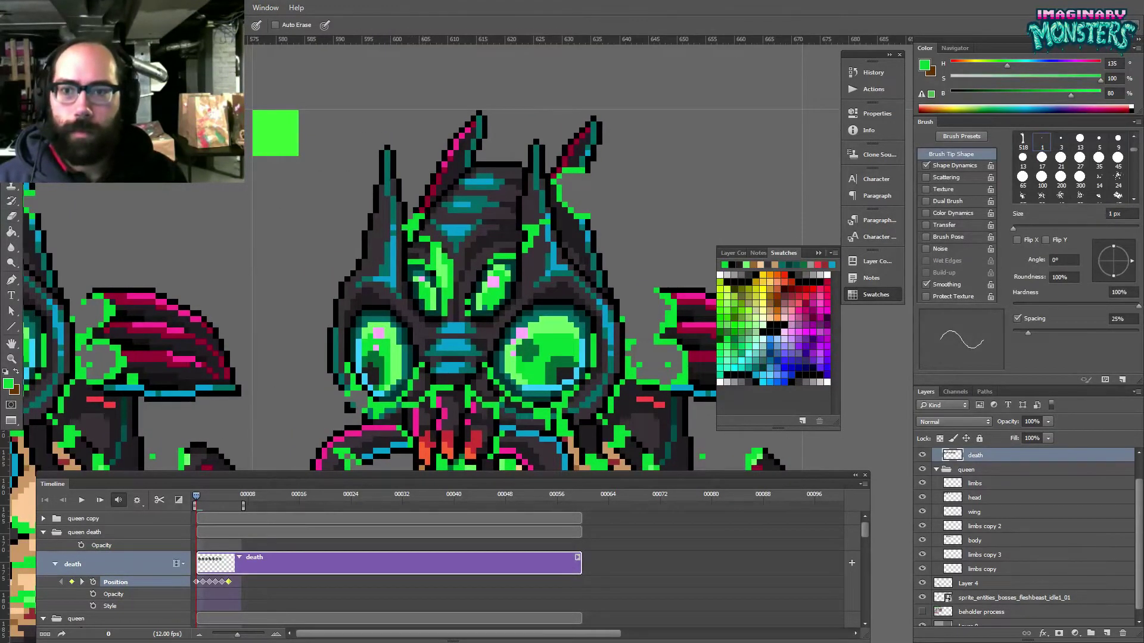
pyautogui.keyDown('alt'); pyautogui.click(406, 221); pyautogui.keyUp('alt')
pyautogui.click(405, 227)
pyautogui.moveTo(432, 209)
pyautogui.mouseDown()
pyautogui.moveTo(447, 195)
pyautogui.moveTo(463, 209)
pyautogui.moveTo(457, 134)
pyautogui.moveTo(411, 174)
pyautogui.mouseUp()
pyautogui.keyDown('alt'); pyautogui.click(446, 196); pyautogui.keyUp('alt')
pyautogui.hotkey('ctrl', 'r')
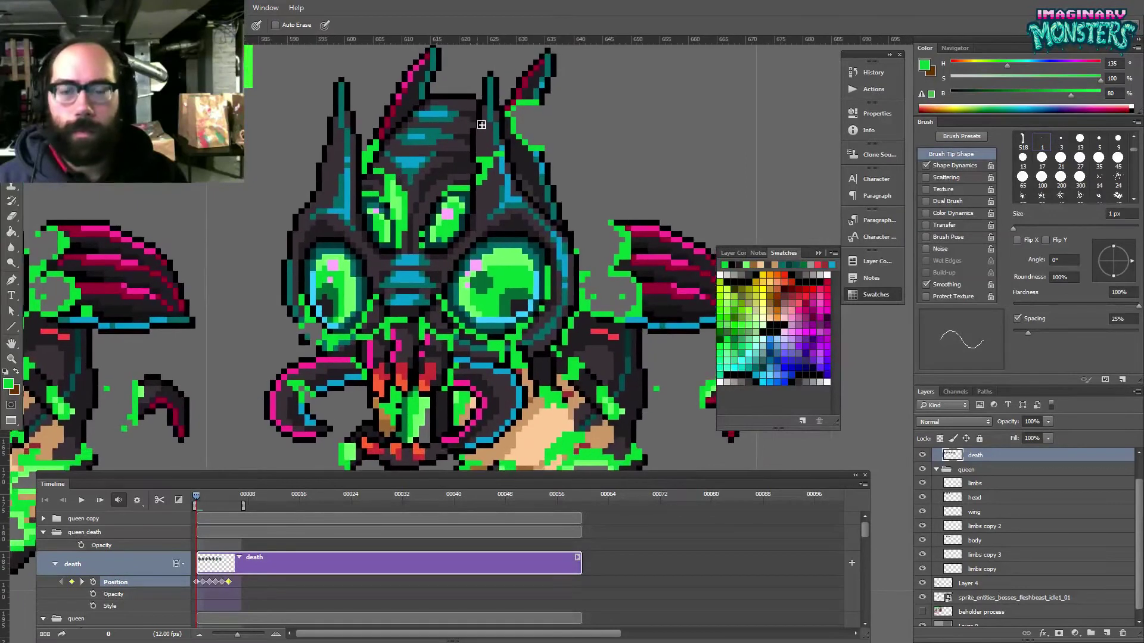
# - Add bright green droplets beside the broken right-hand horn
pyautogui.click(551, 139)
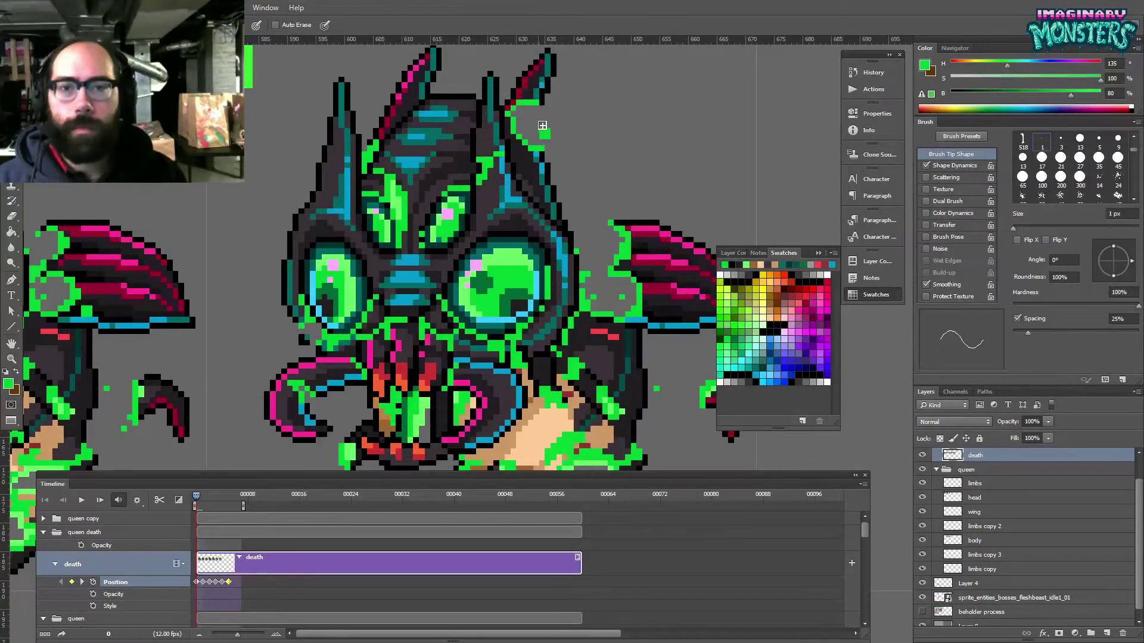
pyautogui.moveTo(512, 225); pyautogui.dragTo(487, 217)
pyautogui.keyDown('alt'); pyautogui.click(541, 185); pyautogui.keyUp('alt')
pyautogui.click(483, 213)
# - Erase a chunk of the head's outline beside the left-hand big eye and edge the wound with bright green
pyautogui.moveTo(349, 186); pyautogui.dragTo(396, 187)
pyautogui.moveTo(442, 291); pyautogui.dragTo(457, 291)
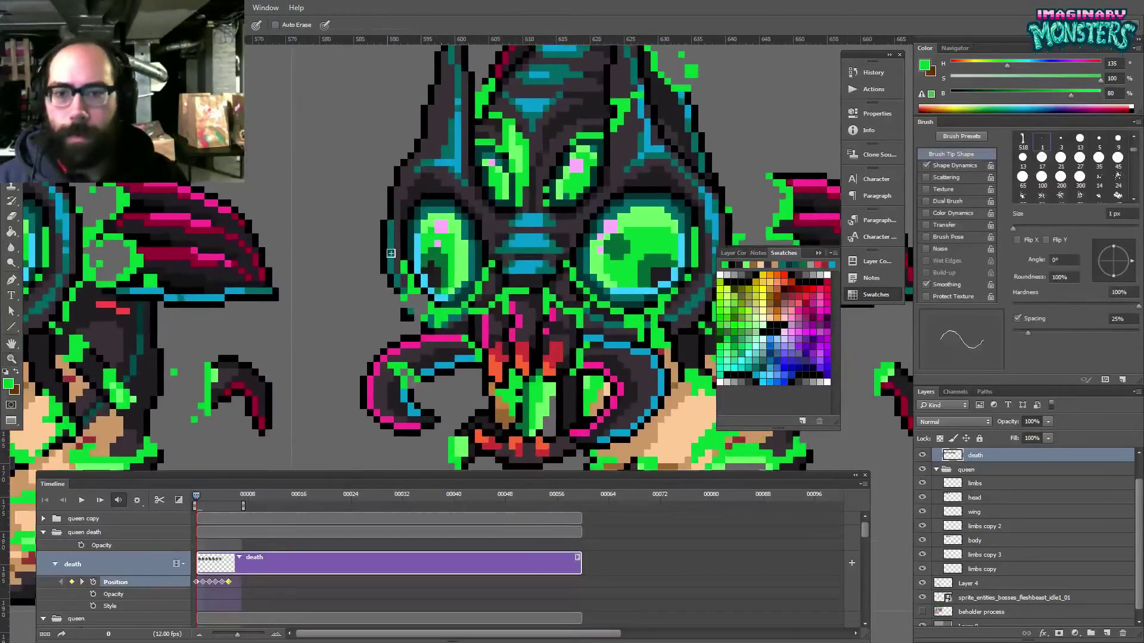
pyautogui.moveTo(395, 273); pyautogui.dragTo(396, 261)
pyautogui.press('e')
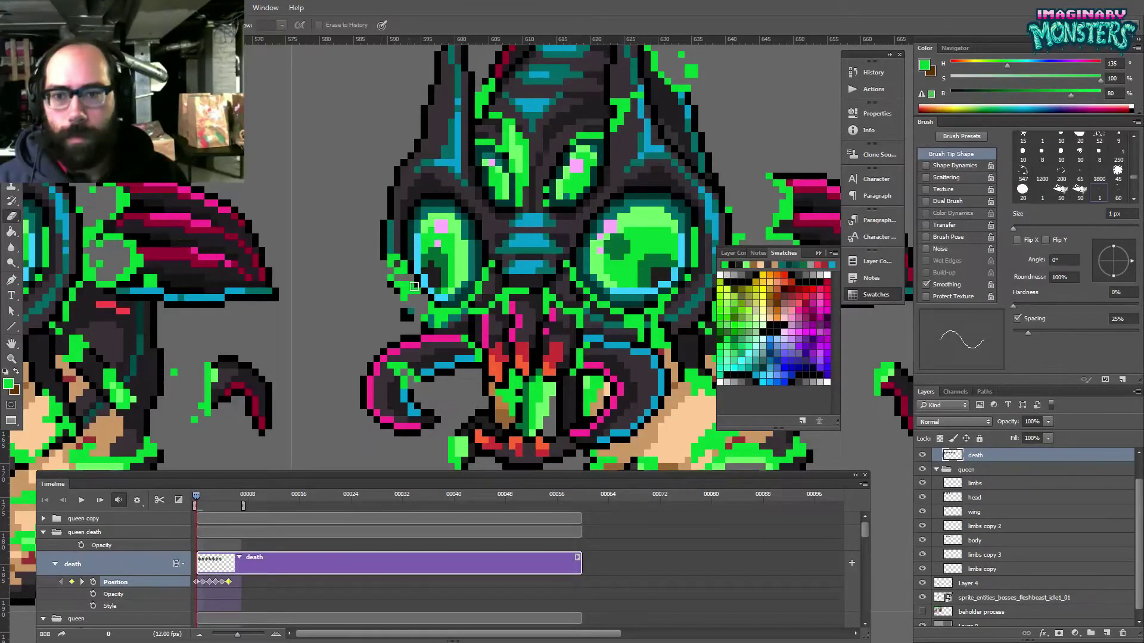
pyautogui.press('b')
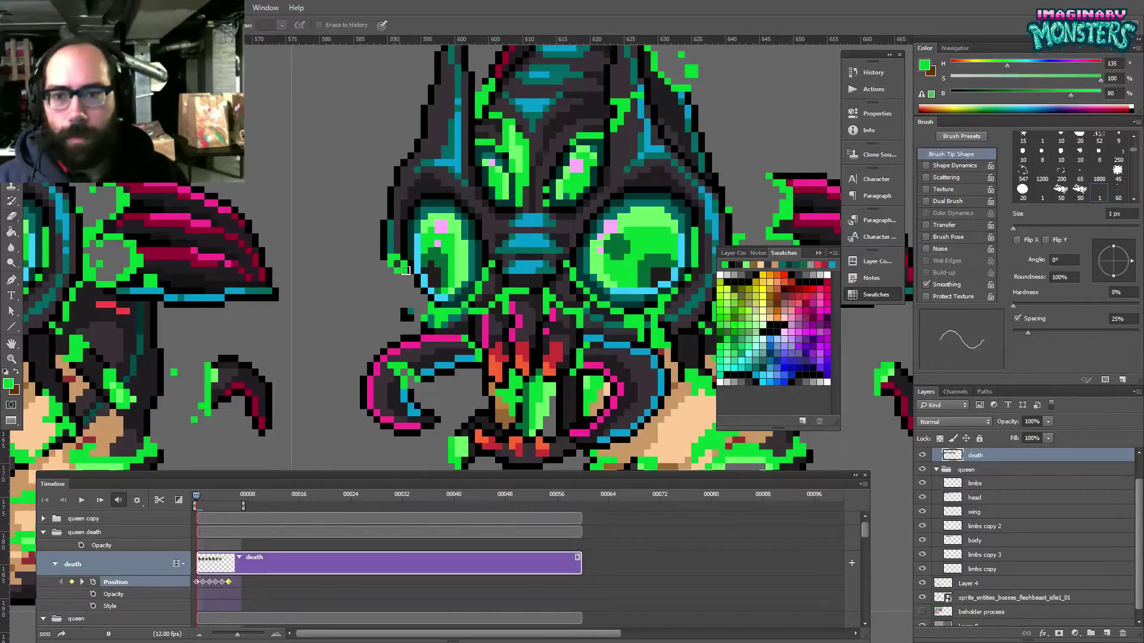
pyautogui.moveTo(398, 268); pyautogui.dragTo(391, 261)
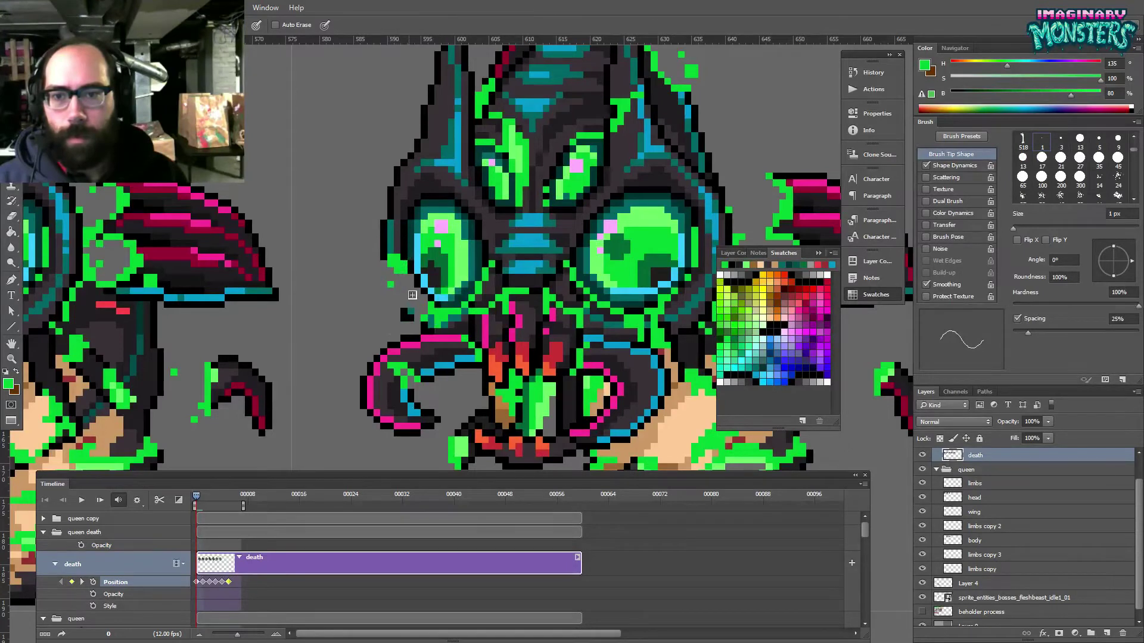
# - Clean up the leftover outline pixels below the left-hand big eye using sampled colours and the eraser
pyautogui.moveTo(404, 310)
pyautogui.mouseDown()
pyautogui.moveTo(418, 304)
pyautogui.moveTo(414, 314)
pyautogui.mouseUp()
pyautogui.keyDown('alt'); pyautogui.click(414, 317); pyautogui.keyUp('alt')
pyautogui.press('e')
pyautogui.press('b')
pyautogui.keyDown('alt'); pyautogui.click(438, 304); pyautogui.keyUp('alt')
pyautogui.press('e')
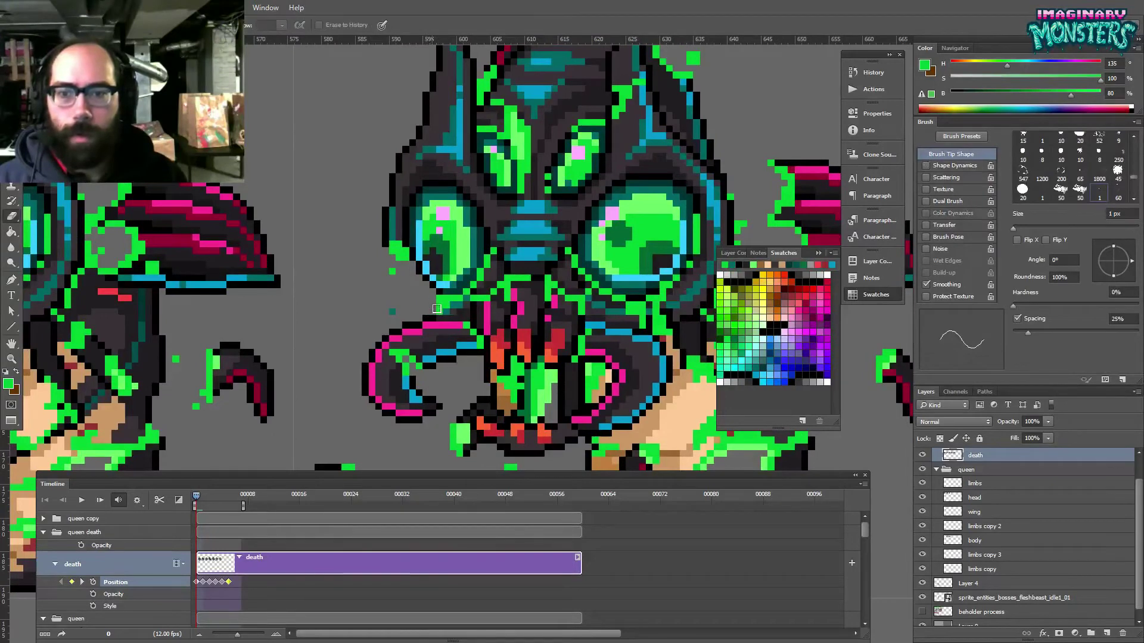
pyautogui.press('b')
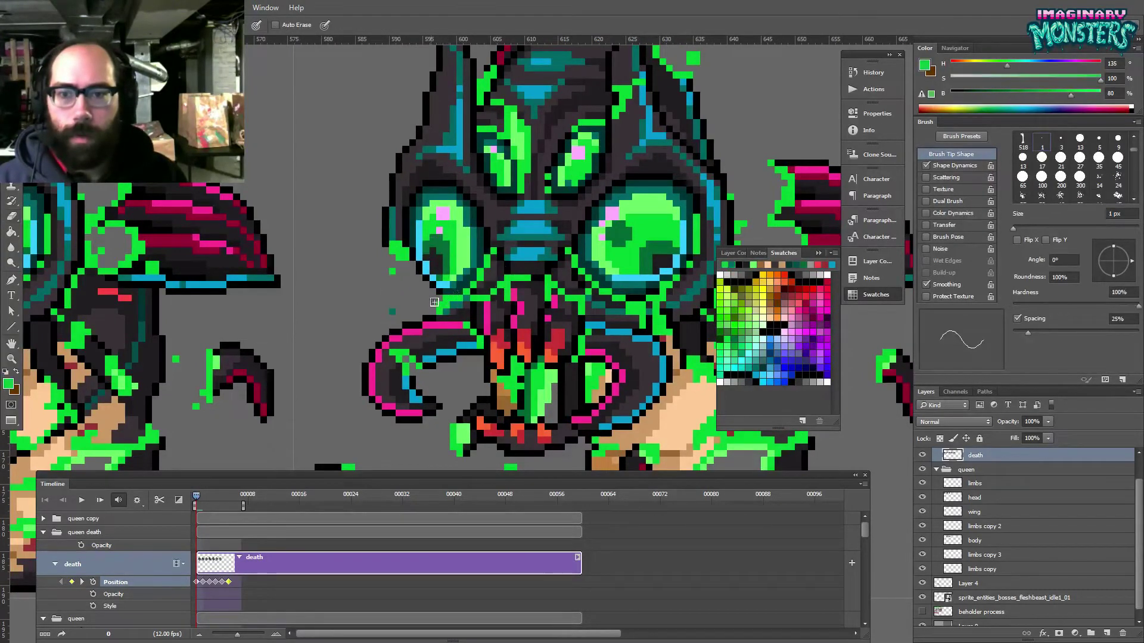
# - Reshape the dark shading in the right-hand big eye with sampled dark and bright green
pyautogui.moveTo(447, 271)
pyautogui.mouseDown()
pyautogui.moveTo(416, 250)
pyautogui.moveTo(769, 254)
pyautogui.mouseUp()
pyautogui.keyDown('alt'); pyautogui.click(384, 227); pyautogui.keyUp('alt')
pyautogui.moveTo(393, 246); pyautogui.dragTo(301, 240)
pyautogui.moveTo(675, 197); pyautogui.dragTo(348, 209)
pyautogui.keyDown('alt'); pyautogui.click(516, 257); pyautogui.keyUp('alt')
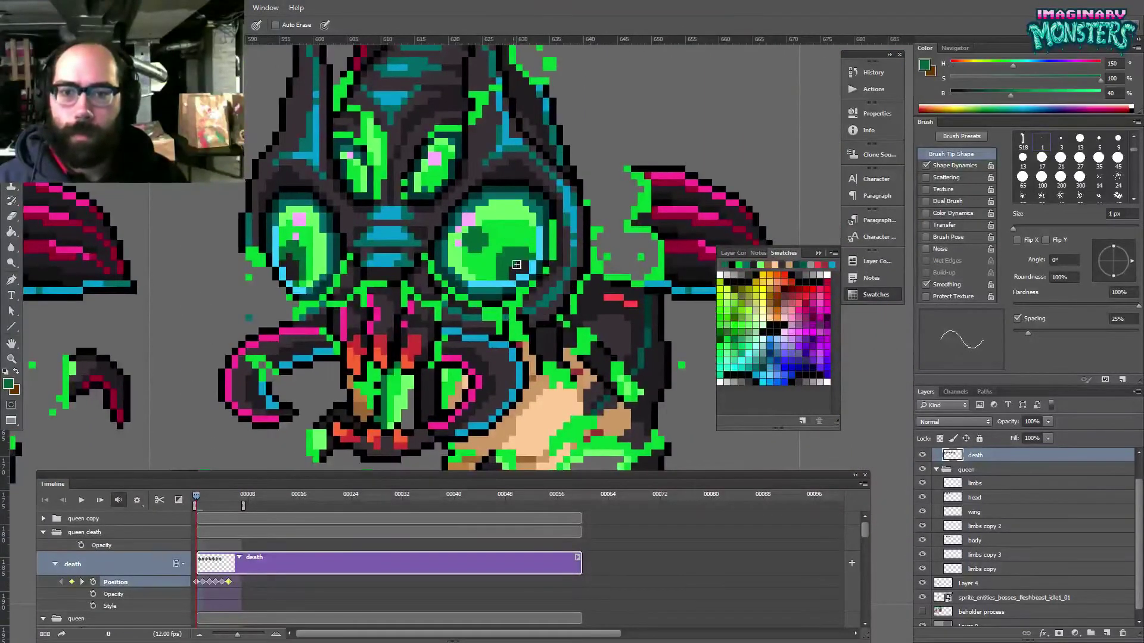
pyautogui.keyDown('alt'); pyautogui.click(503, 255); pyautogui.keyUp('alt')
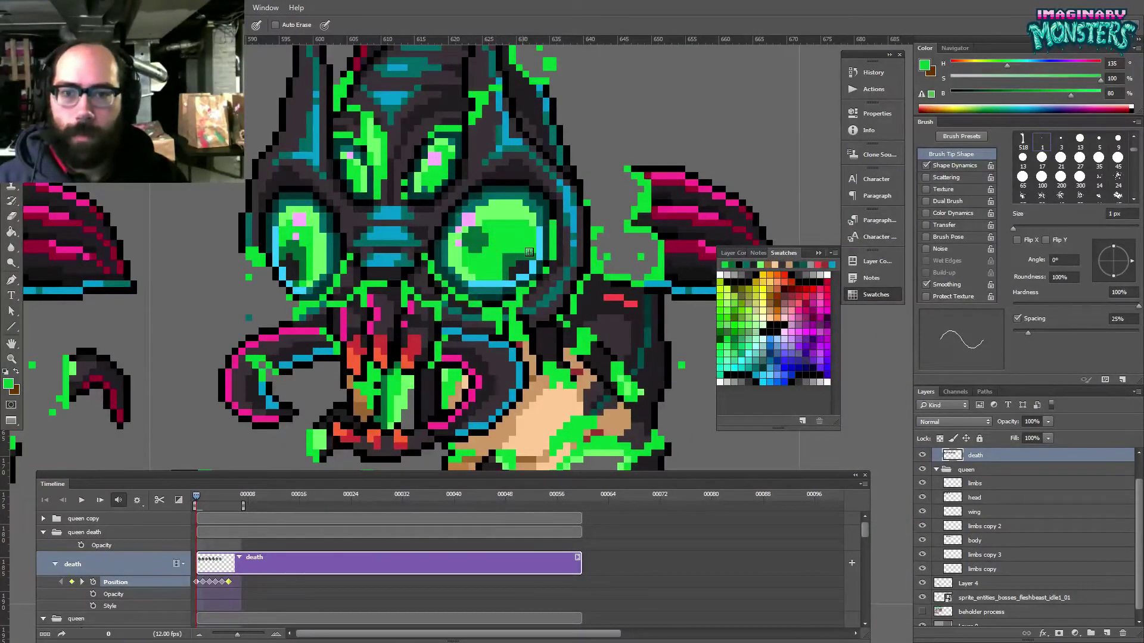
pyautogui.moveTo(334, 241); pyautogui.dragTo(359, 249)
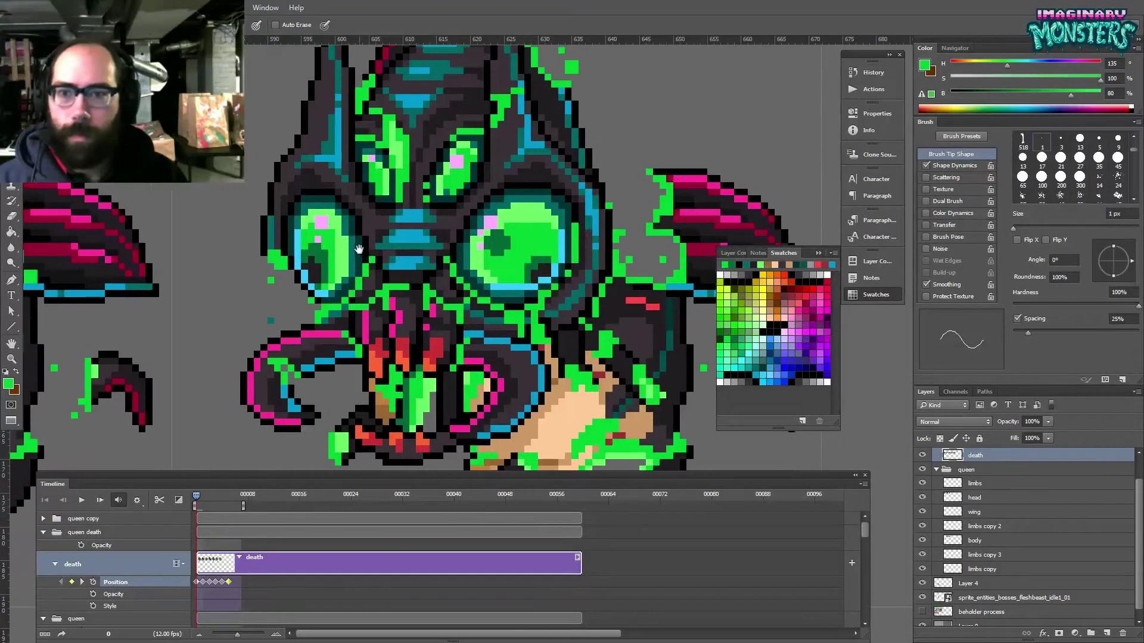
# - Rework the left-hand eye's green shading and enlarge the highlights in both big eyes with sampled pink
pyautogui.keyDown('alt'); pyautogui.click(317, 253); pyautogui.keyUp('alt')
pyautogui.keyDown('alt'); pyautogui.click(308, 242); pyautogui.keyUp('alt')
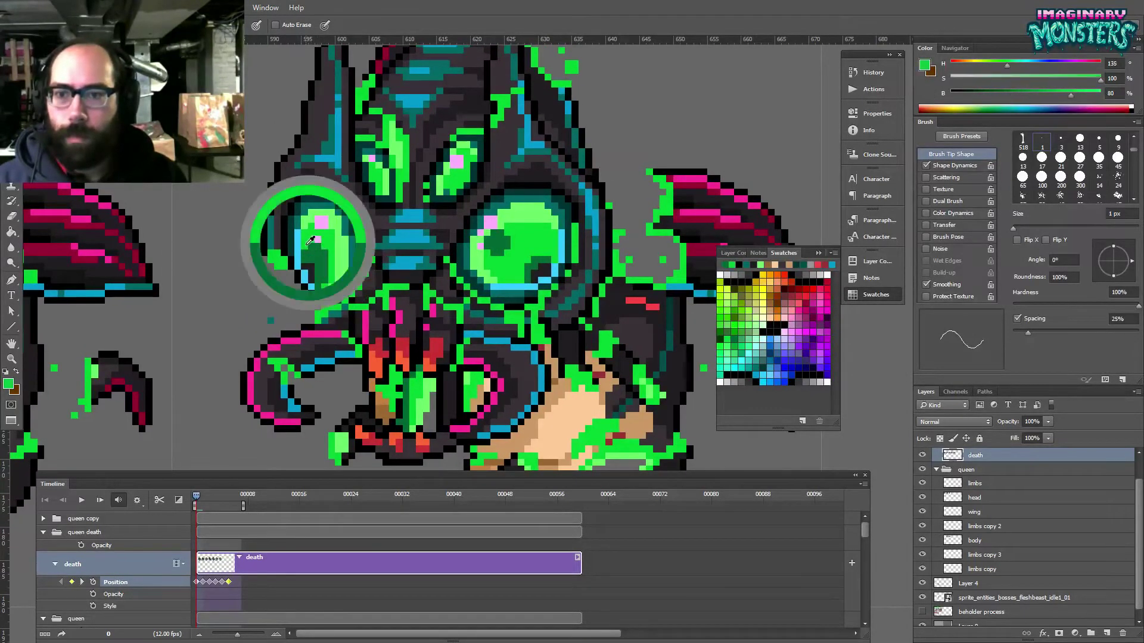
pyautogui.moveTo(311, 246)
pyautogui.mouseDown()
pyautogui.moveTo(327, 256)
pyautogui.moveTo(326, 282)
pyautogui.mouseUp()
pyautogui.moveTo(384, 236); pyautogui.dragTo(326, 228)
pyautogui.keyDown('alt'); pyautogui.click(435, 215); pyautogui.keyUp('alt')
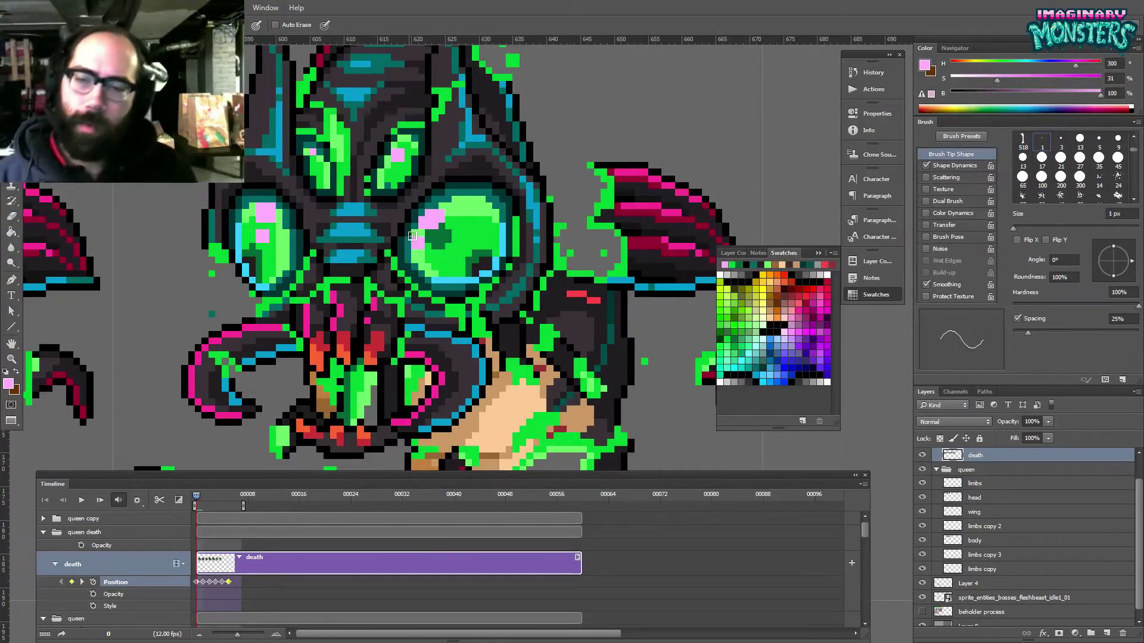
pyautogui.moveTo(463, 243)
pyautogui.mouseDown()
pyautogui.moveTo(481, 256)
pyautogui.moveTo(504, 244)
pyautogui.moveTo(489, 280)
pyautogui.moveTo(512, 302)
pyautogui.moveTo(469, 194)
pyautogui.mouseUp()
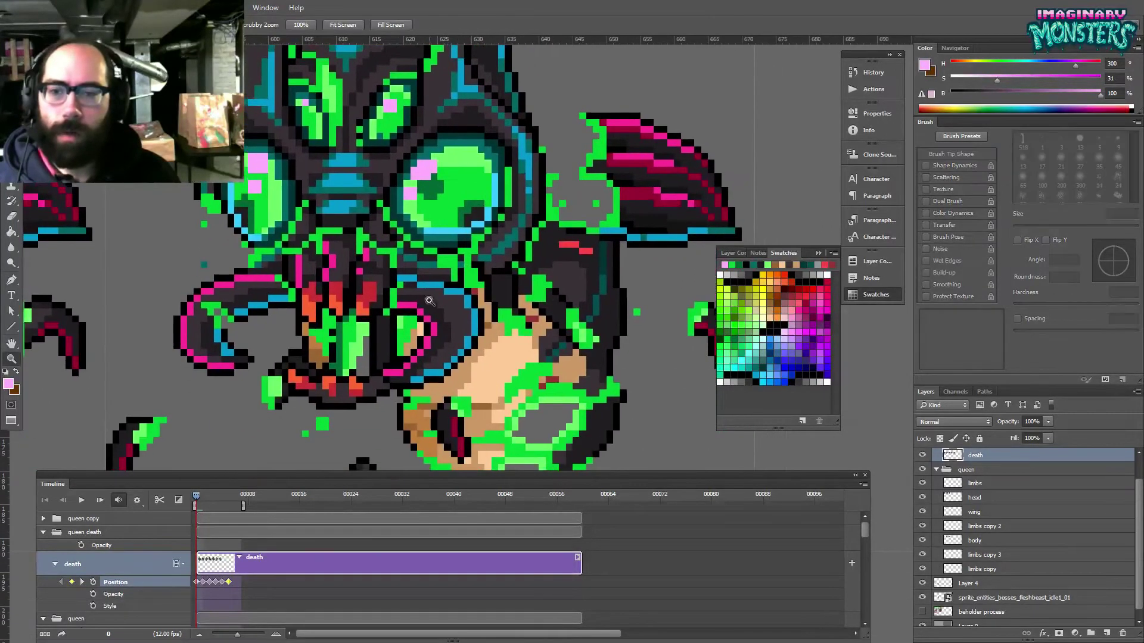
# - Refine the goo strands between the queen's fangs with sampled bright and light green and erase pixels in the mouth gap
pyautogui.keyDown('alt'); pyautogui.click(396, 326); pyautogui.keyUp('alt')
pyautogui.moveTo(315, 333); pyautogui.dragTo(708, 328)
pyautogui.keyDown('ctrl'); pyautogui.click(563, 308); pyautogui.keyUp('ctrl')
pyautogui.keyDown('alt'); pyautogui.click(478, 273); pyautogui.keyUp('alt')
pyautogui.moveTo(429, 333); pyautogui.dragTo(703, 313)
pyautogui.moveTo(301, 331); pyautogui.dragTo(826, 372)
pyautogui.moveTo(590, 345); pyautogui.dragTo(250, 325)
pyautogui.moveTo(635, 326); pyautogui.dragTo(388, 314)
pyautogui.moveTo(641, 298); pyautogui.dragTo(388, 280)
pyautogui.moveTo(644, 238); pyautogui.dragTo(390, 251)
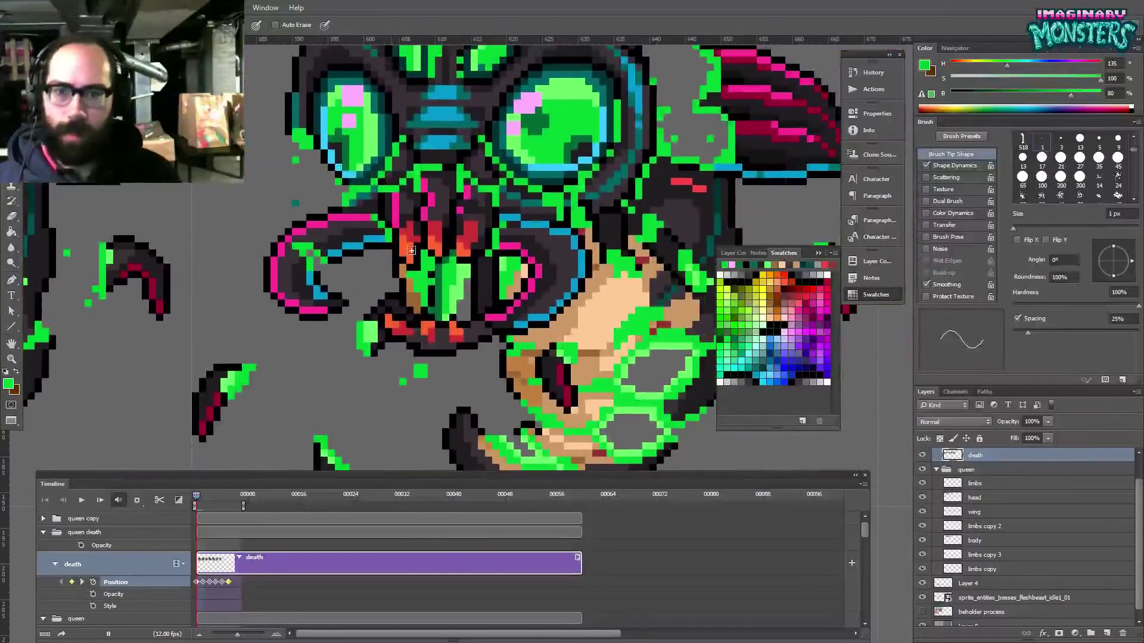
pyautogui.keyDown('alt'); pyautogui.click(460, 286); pyautogui.keyUp('alt')
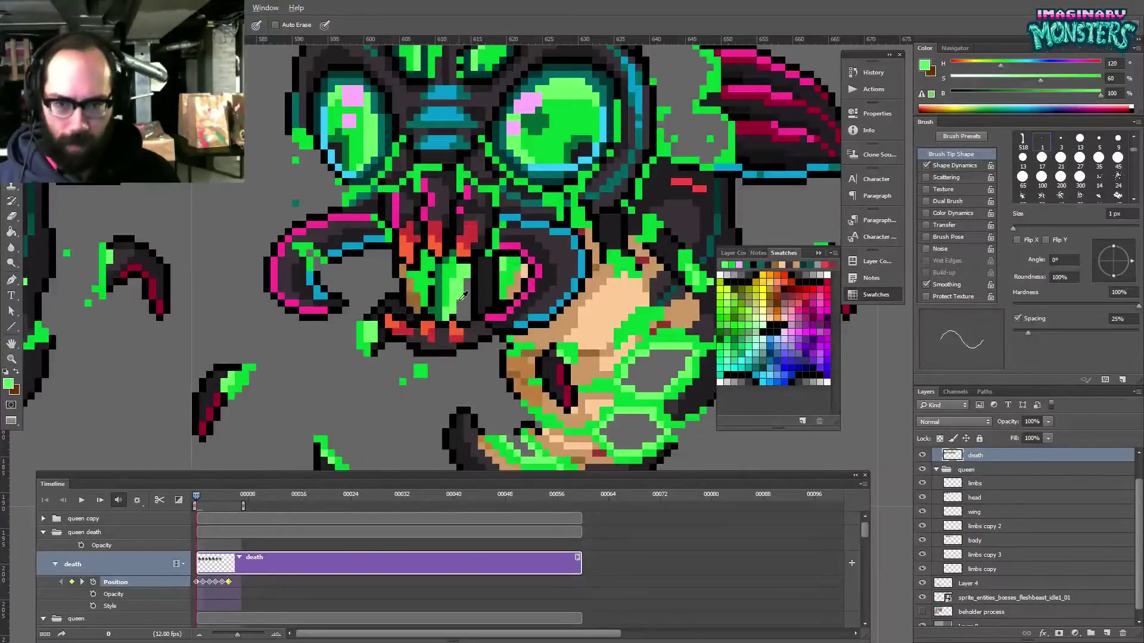
pyautogui.press('e')
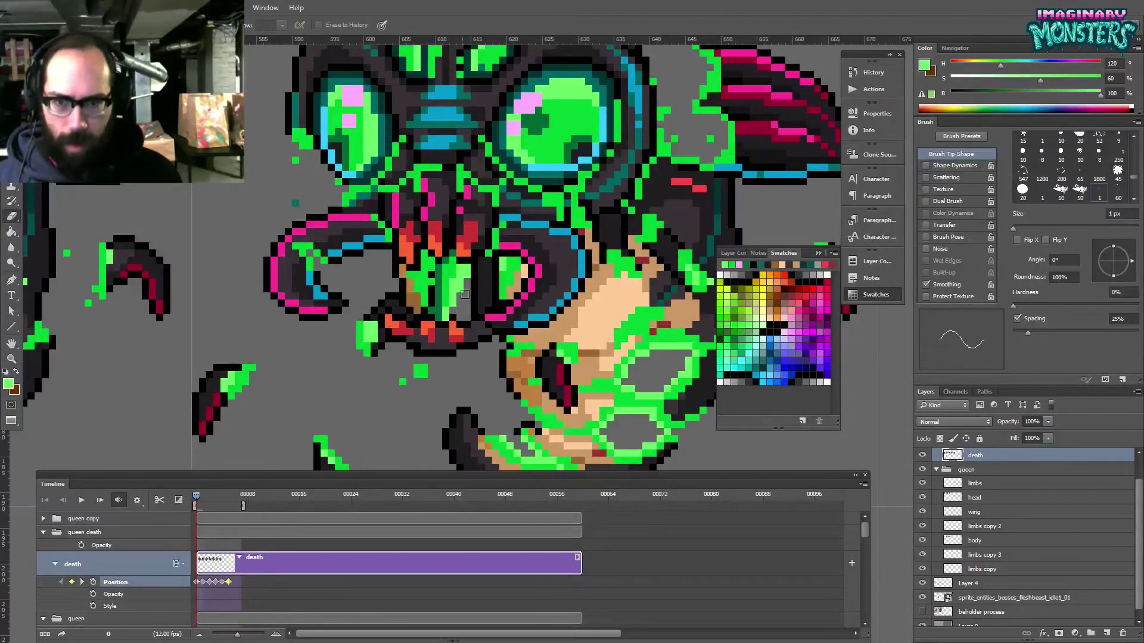
pyautogui.moveTo(482, 281); pyautogui.dragTo(508, 260)
pyautogui.press('b')
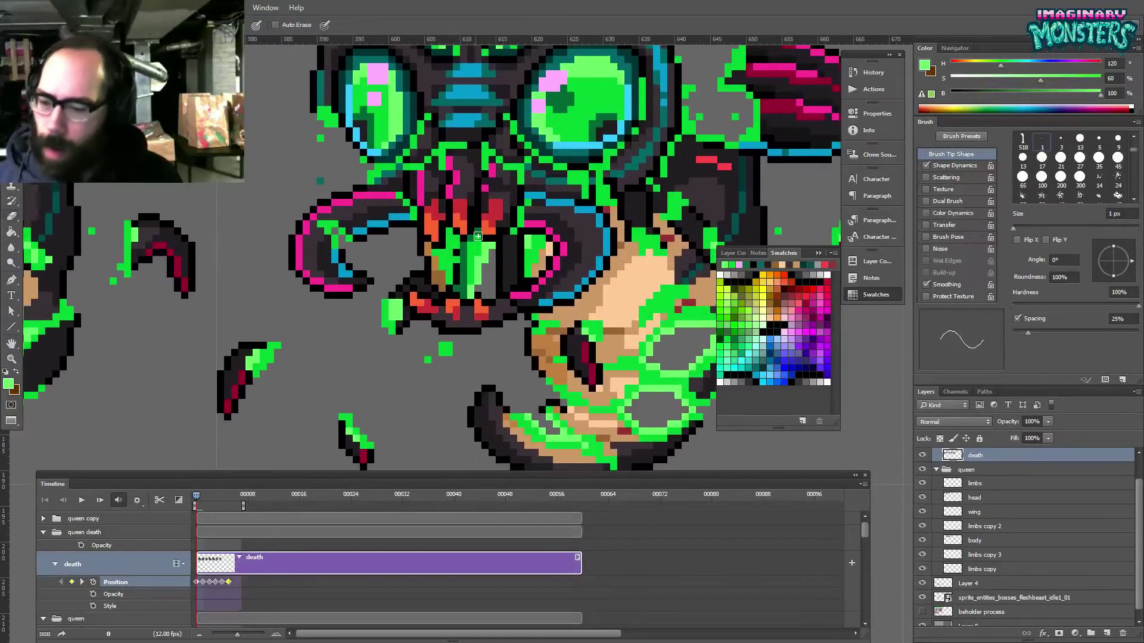
# - At timeline frame 6, shift the death layer over by one sprite cell to display the newest death frame and scrub through the animation
pyautogui.moveTo(502, 352); pyautogui.dragTo(417, 314)
pyautogui.press('z')
pyautogui.moveTo(557, 274); pyautogui.dragTo(470, 311)
pyautogui.press('b')
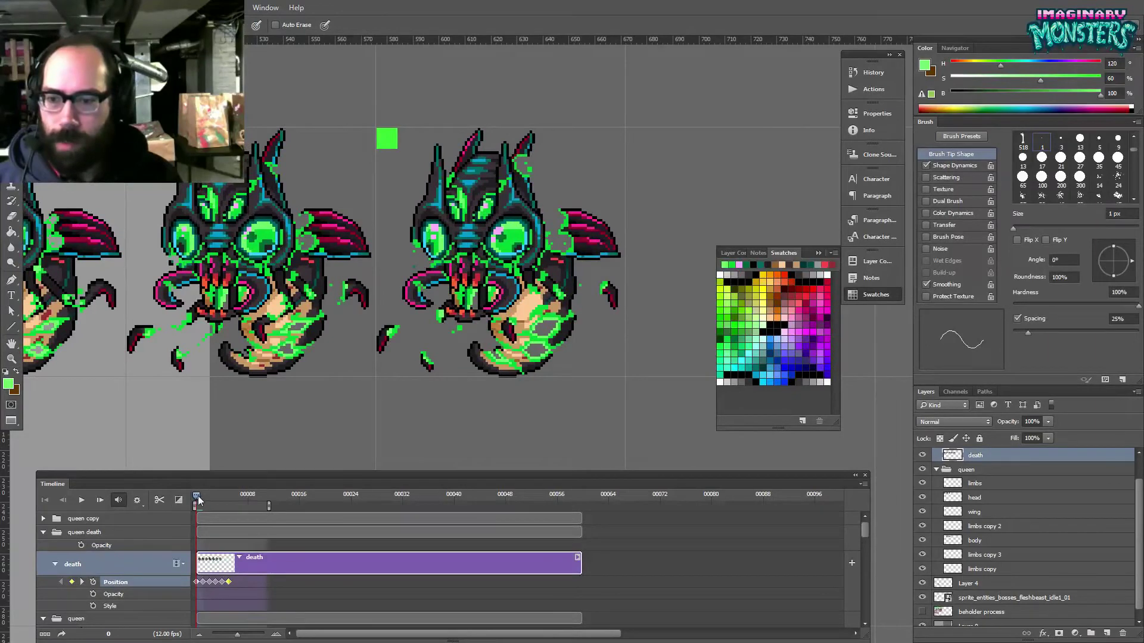
pyautogui.moveTo(196, 500); pyautogui.dragTo(219, 497)
pyautogui.press('z')
pyautogui.moveTo(141, 377); pyautogui.dragTo(684, 294)
pyautogui.moveTo(223, 496); pyautogui.dragTo(235, 501)
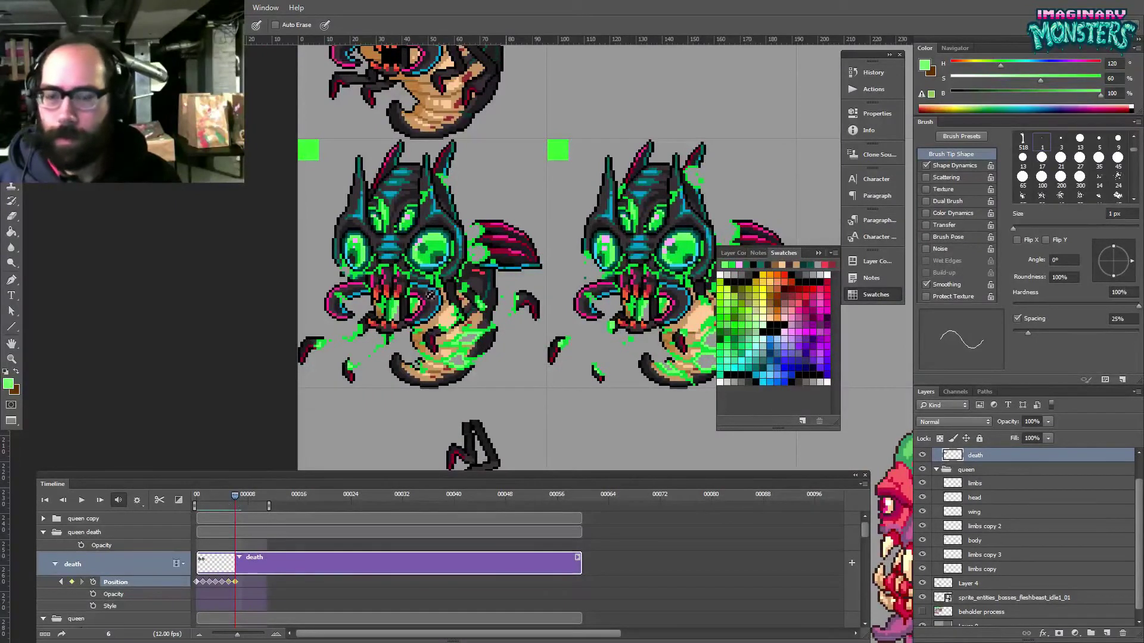
pyautogui.press('v')
pyautogui.moveTo(473, 277)
pyautogui.mouseDown()
pyautogui.moveTo(307, 285)
pyautogui.moveTo(238, 302)
pyautogui.mouseUp()
pyautogui.moveTo(236, 498); pyautogui.dragTo(135, 512)
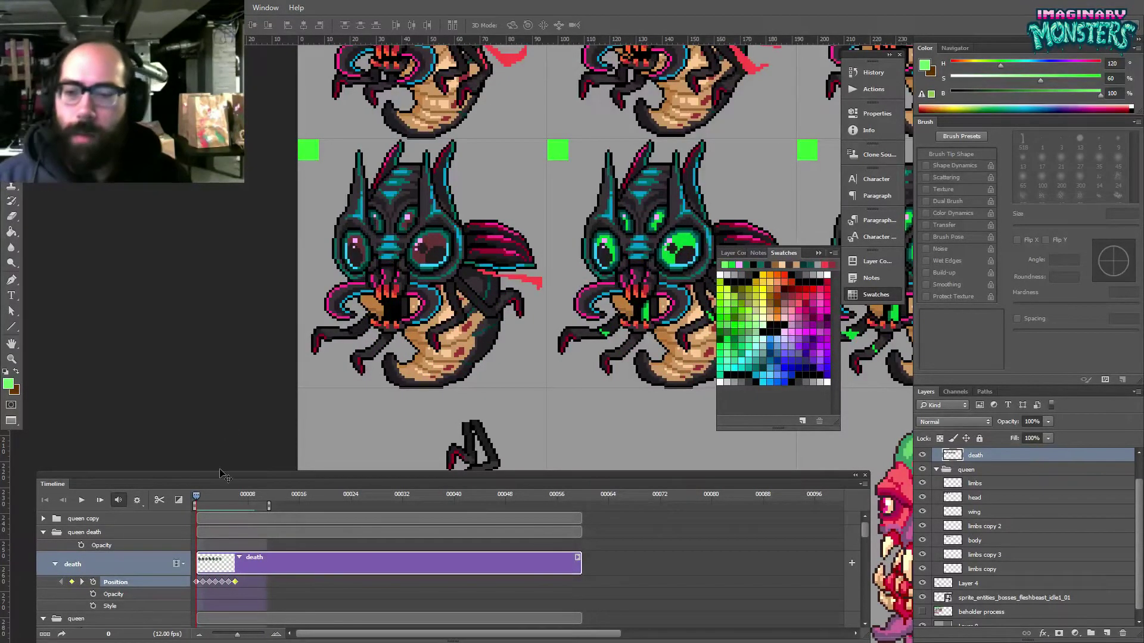
pyautogui.moveTo(195, 494); pyautogui.dragTo(192, 527)
# - Paint over the red mark on the newest sprite's shoulder beneath the wing with sampled dark grey
pyautogui.moveTo(482, 388); pyautogui.dragTo(239, 363)
pyautogui.moveTo(586, 346); pyautogui.dragTo(337, 322)
pyautogui.moveTo(497, 299); pyautogui.dragTo(284, 296)
pyautogui.moveTo(564, 301); pyautogui.dragTo(292, 316)
pyautogui.moveTo(587, 286); pyautogui.dragTo(472, 280)
pyautogui.moveTo(586, 244); pyautogui.dragTo(670, 217)
pyautogui.keyDown('alt'); pyautogui.click(554, 268); pyautogui.keyUp('alt')
pyautogui.moveTo(544, 276); pyautogui.dragTo(578, 292)
pyautogui.keyDown('alt'); pyautogui.click(558, 288); pyautogui.keyUp('alt')
pyautogui.keyDown('ctrl'); pyautogui.click(571, 286); pyautogui.keyUp('ctrl')
pyautogui.press('super')
pyautogui.press('Escape')
pyautogui.keyDown('alt'); pyautogui.click(572, 286); pyautogui.keyUp('alt')
pyautogui.keyDown('alt'); pyautogui.click(572, 288); pyautogui.keyUp('alt')
pyautogui.keyDown('alt'); pyautogui.click(579, 296); pyautogui.keyUp('alt')
pyautogui.keyDown('alt'); pyautogui.click(579, 296); pyautogui.keyUp('alt')
pyautogui.moveTo(561, 301); pyautogui.dragTo(574, 315)
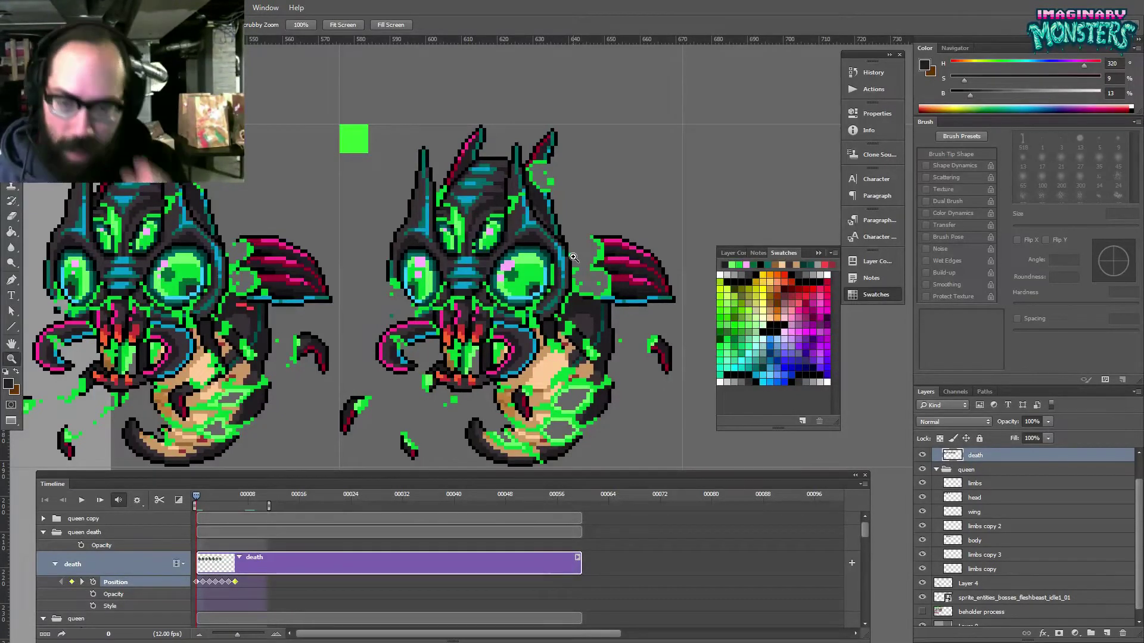
# - Add a small bright green wound to the outer edge of the left-hand horn near its base
pyautogui.hscroll(-3, 471, 265)
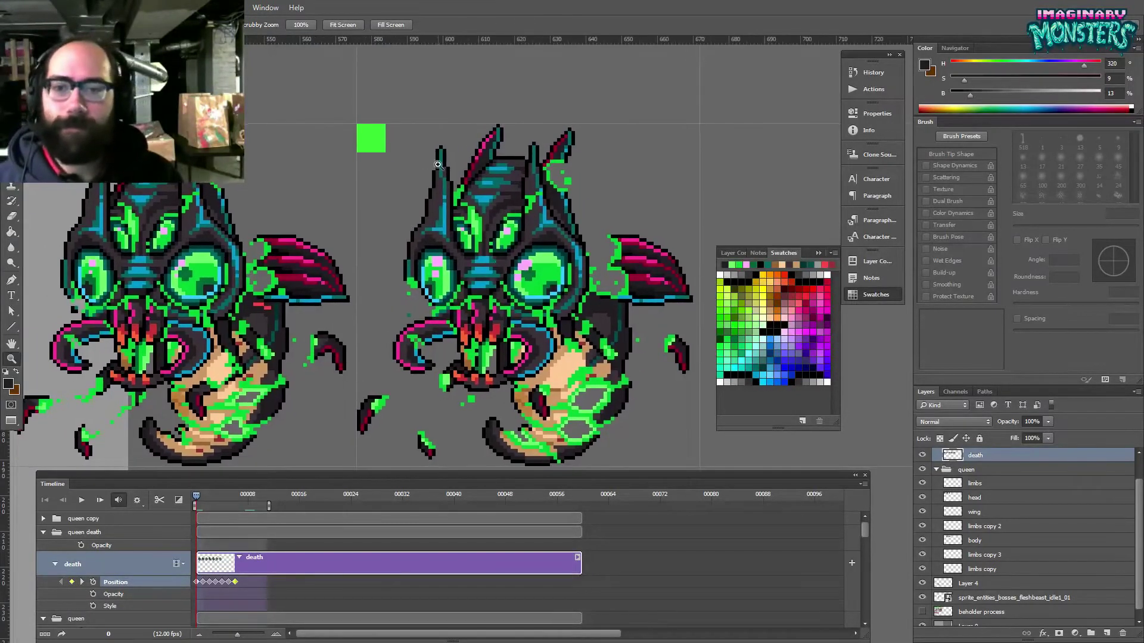
pyautogui.moveTo(466, 258); pyautogui.dragTo(485, 252)
pyautogui.click(481, 227)
pyautogui.scroll(2, 482, 226)
pyautogui.press('b')
pyautogui.keyDown('alt'); pyautogui.click(503, 189); pyautogui.keyUp('alt')
pyautogui.moveTo(455, 236); pyautogui.dragTo(452, 224)
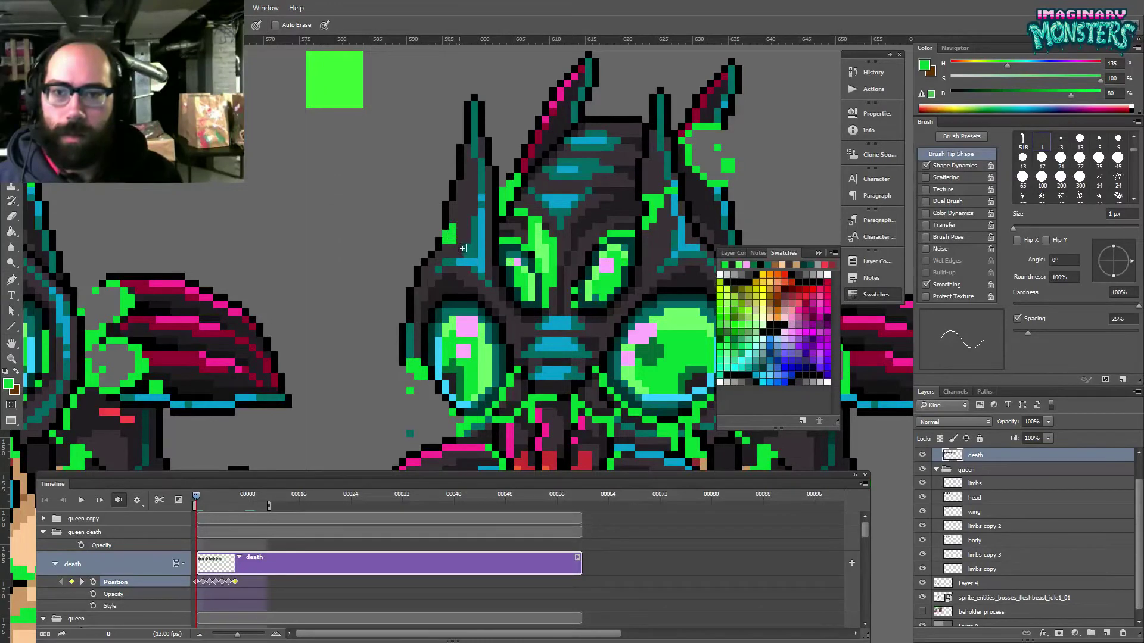
# - Extend the bright green goo at the mouth's left-hand edge and erase the leftover outline pixels beside it
pyautogui.moveTo(523, 299); pyautogui.dragTo(331, 271)
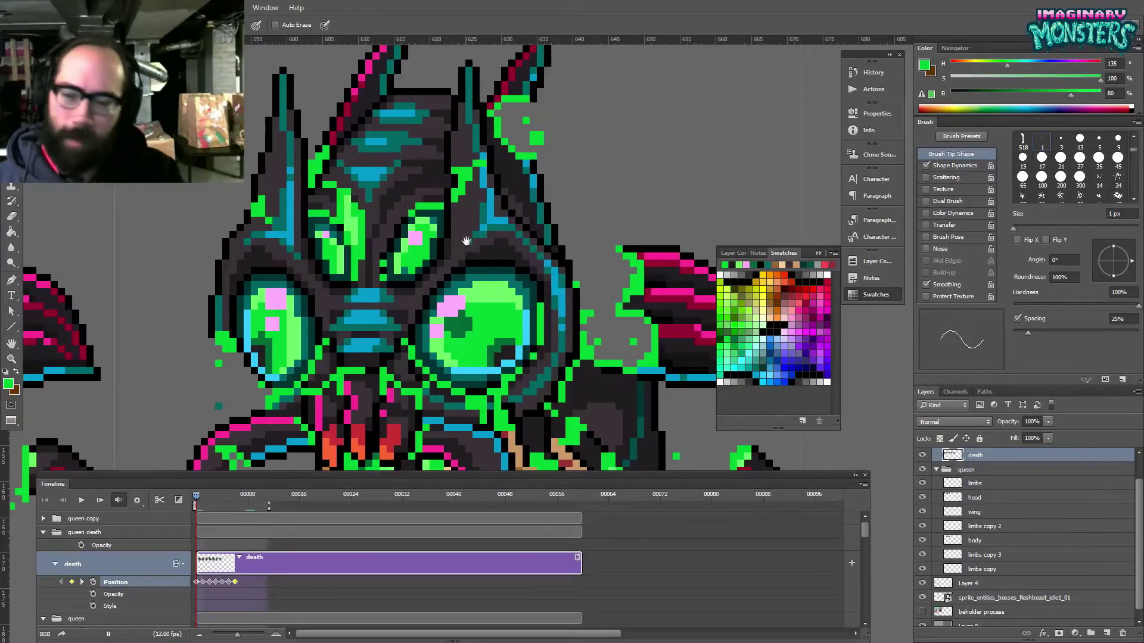
pyautogui.moveTo(432, 310); pyautogui.dragTo(457, 283)
pyautogui.press('z')
pyautogui.keyDown('alt'); pyautogui.click(457, 283); pyautogui.keyUp('alt')
pyautogui.keyDown('alt'); pyautogui.click(476, 334); pyautogui.keyUp('alt')
pyautogui.moveTo(484, 339)
pyautogui.mouseDown()
pyautogui.moveTo(586, 313)
pyautogui.moveTo(443, 259)
pyautogui.mouseUp()
pyautogui.click(443, 259)
pyautogui.click(443, 258)
pyautogui.press('b')
pyautogui.click(443, 260)
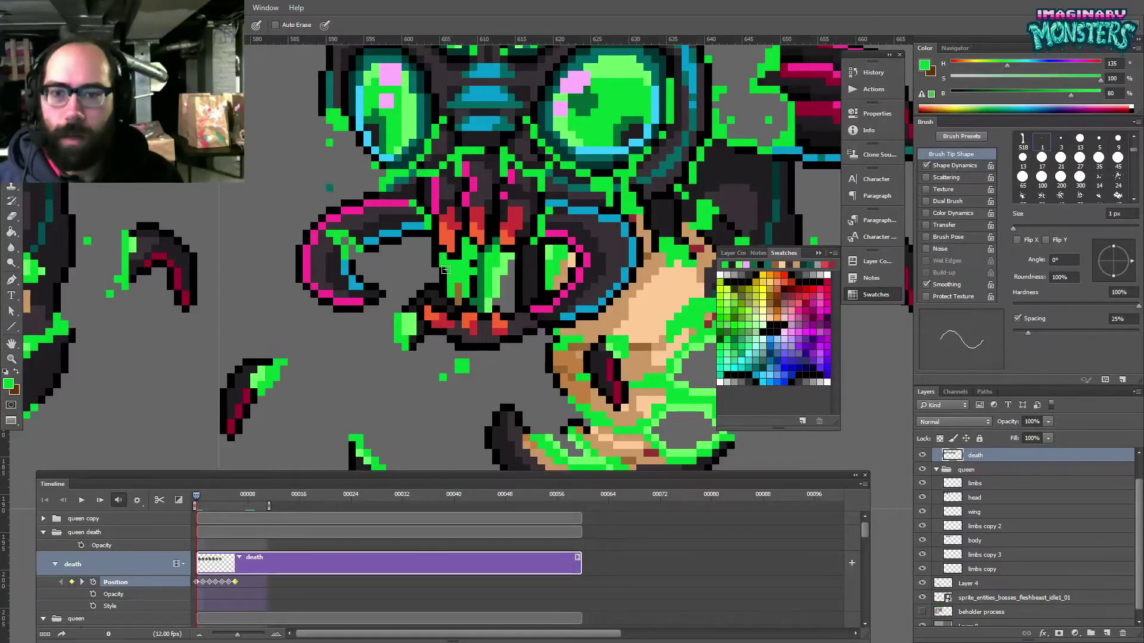
pyautogui.press('e')
pyautogui.moveTo(450, 274); pyautogui.dragTo(420, 305)
pyautogui.moveTo(412, 263); pyautogui.dragTo(464, 275)
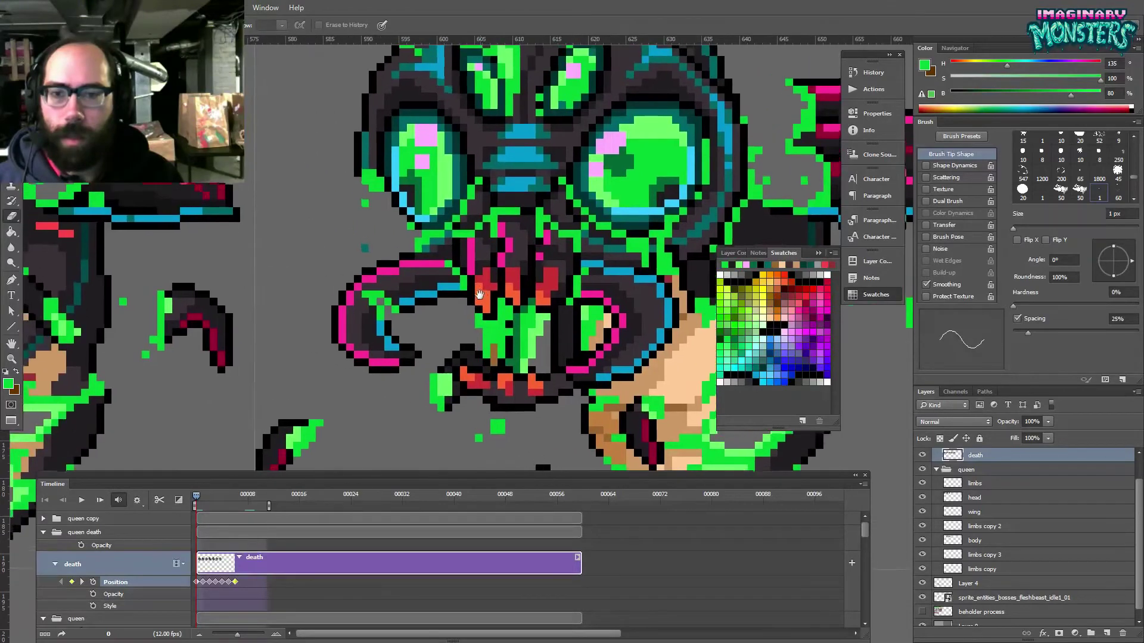
# - Paint a bright green wound across the bend of the left-hand mandible and erase pixels inside it
pyautogui.moveTo(369, 291); pyautogui.dragTo(930, 250)
pyautogui.moveTo(413, 301); pyautogui.dragTo(911, 289)
pyautogui.moveTo(656, 306); pyautogui.dragTo(786, 302)
pyautogui.moveTo(693, 298); pyautogui.dragTo(143, 291)
pyautogui.moveTo(703, 280)
pyautogui.mouseDown()
pyautogui.moveTo(462, 294)
pyautogui.moveTo(373, 318)
pyautogui.mouseUp()
pyautogui.press('b')
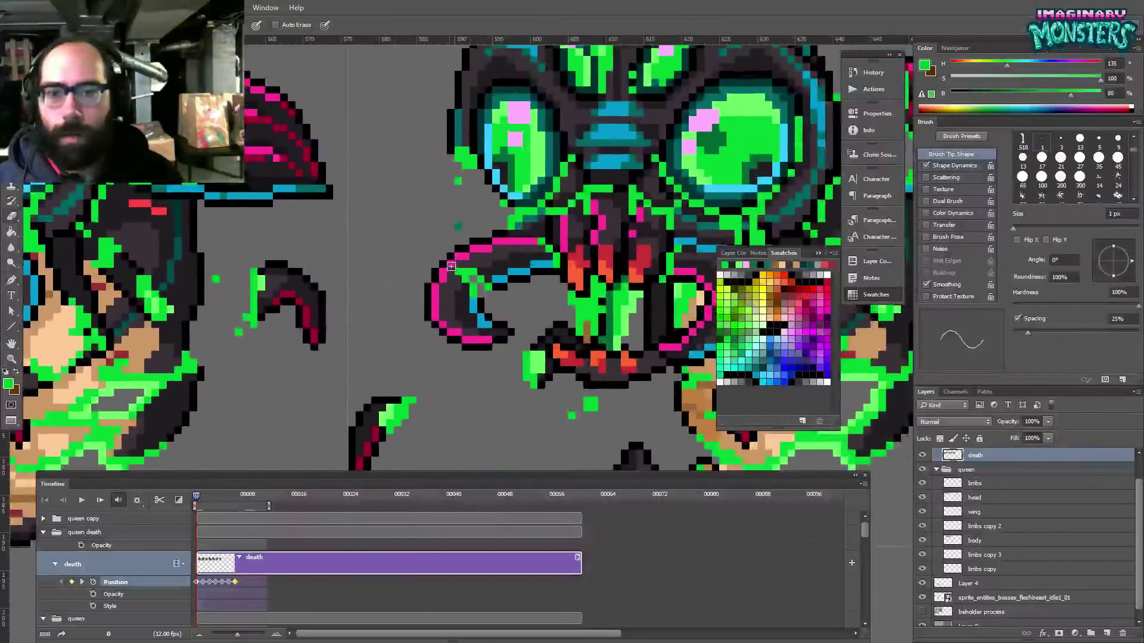
pyautogui.moveTo(466, 269); pyautogui.dragTo(484, 277)
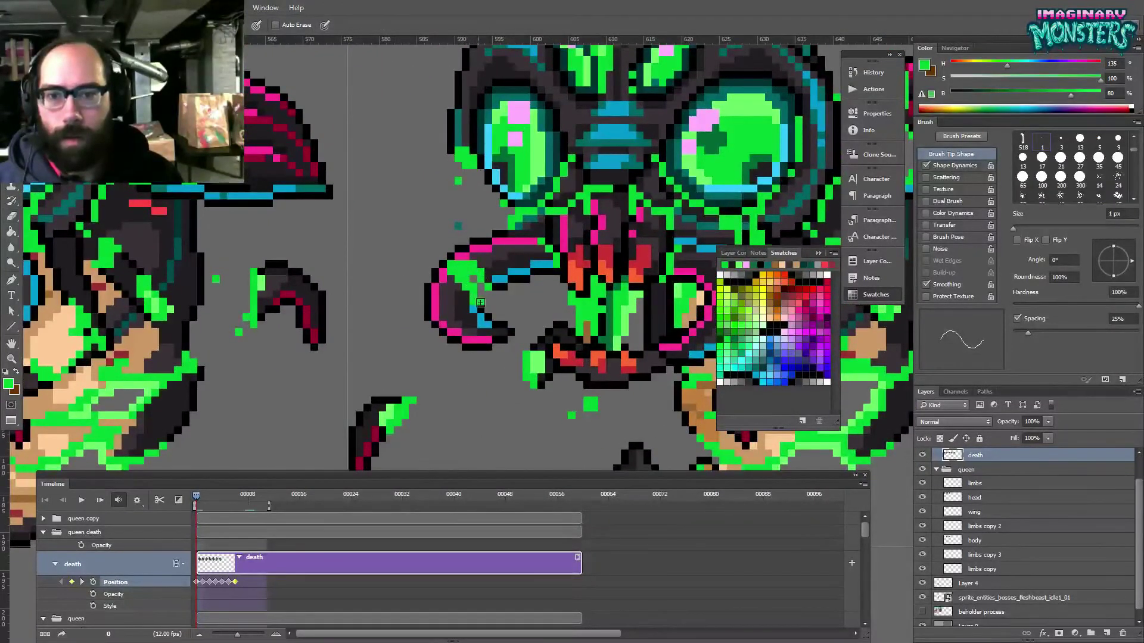
pyautogui.press('e')
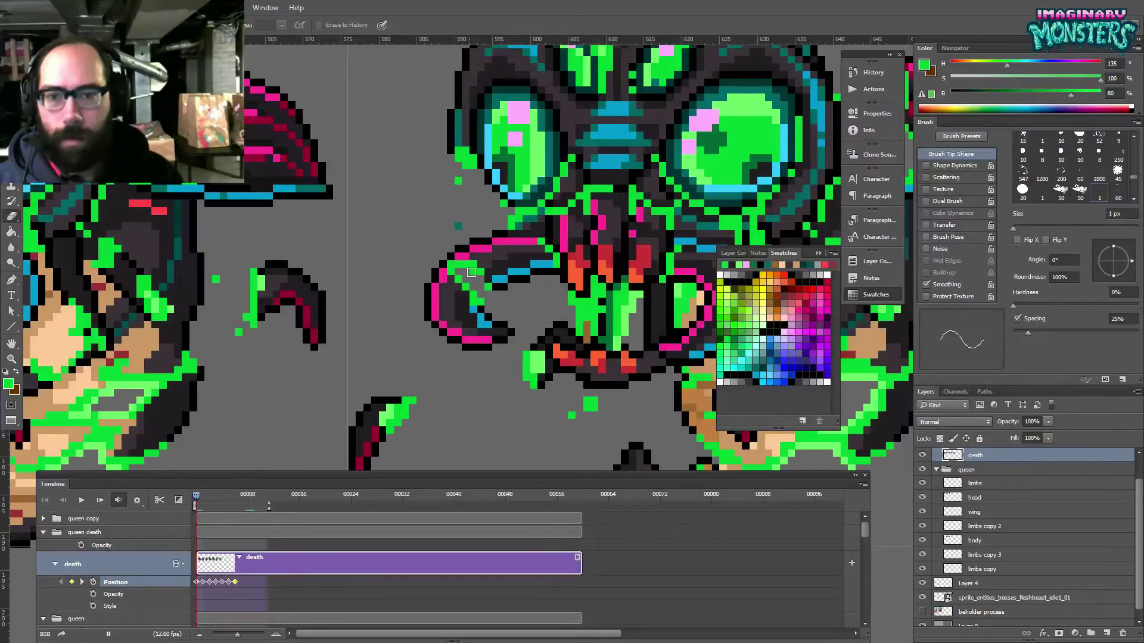
# - Shade the left-hand mandible's wound with sampled light and bright green and tidy its edges
pyautogui.press('b')
pyautogui.keyDown('alt'); pyautogui.click(615, 292); pyautogui.keyUp('alt')
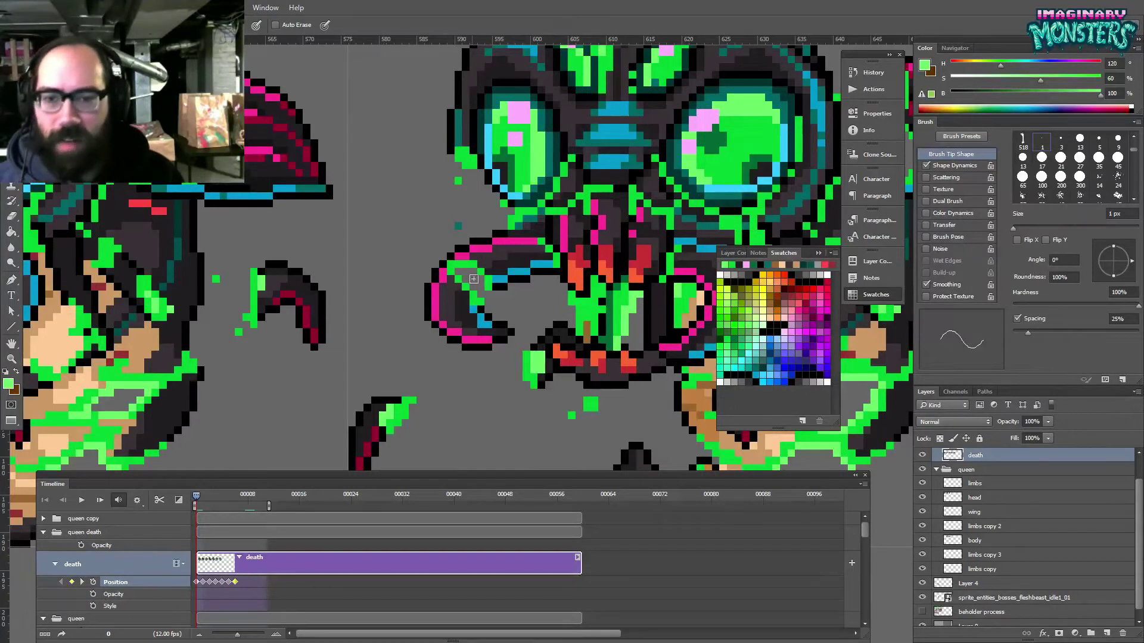
pyautogui.keyDown('alt'); pyautogui.click(457, 262); pyautogui.keyUp('alt')
pyautogui.moveTo(451, 263); pyautogui.dragTo(459, 288)
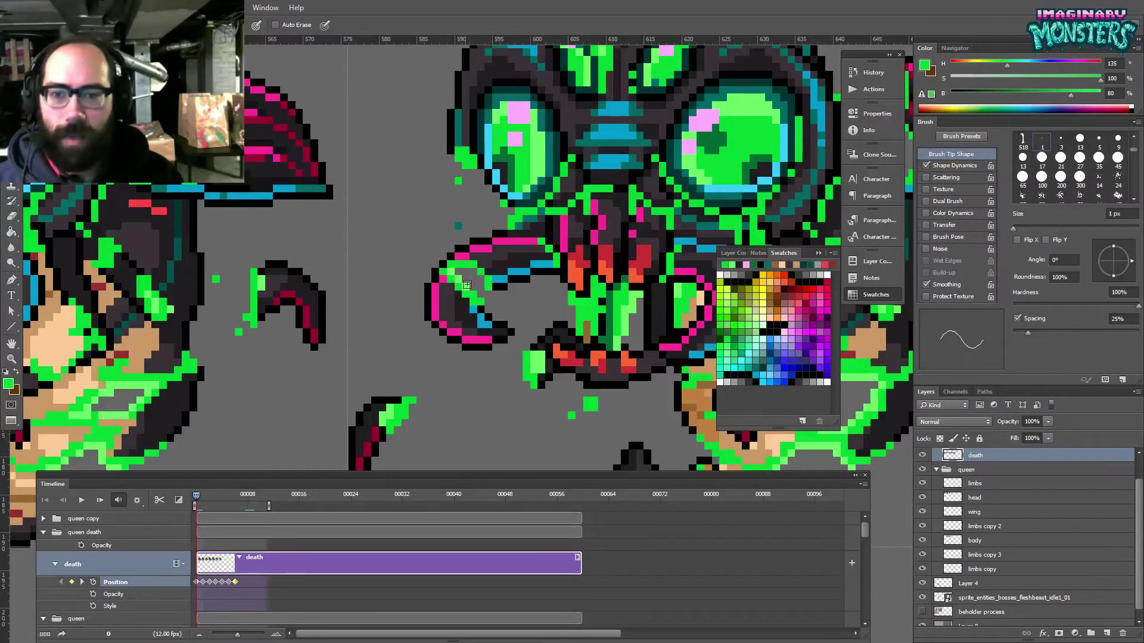
pyautogui.press('e')
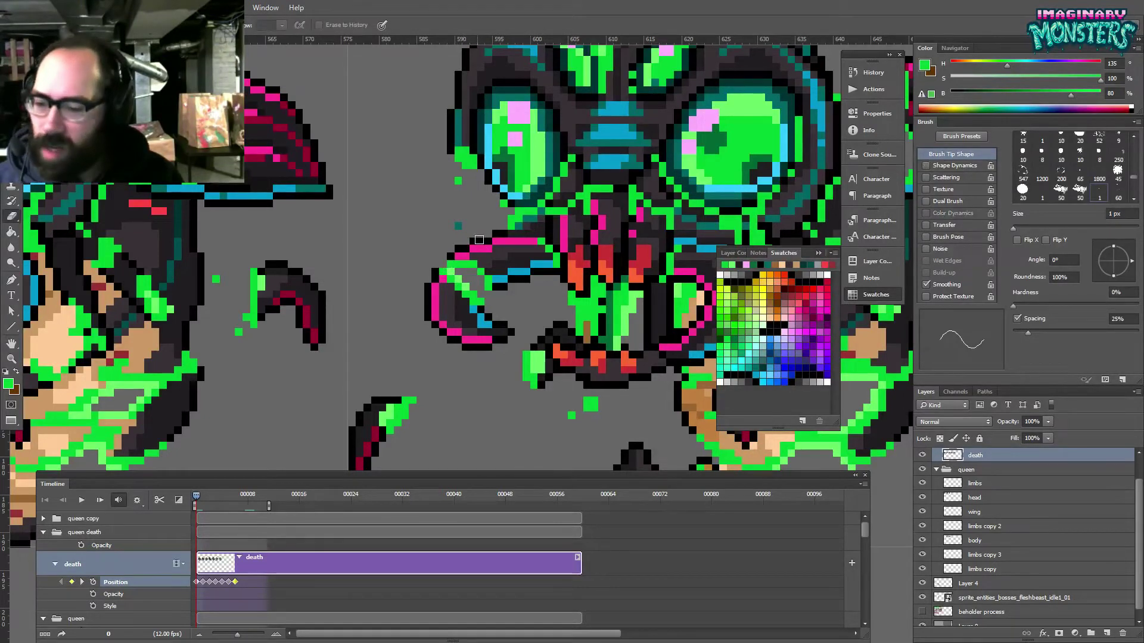
pyautogui.press('b')
pyautogui.hscroll(2, 455, 262)
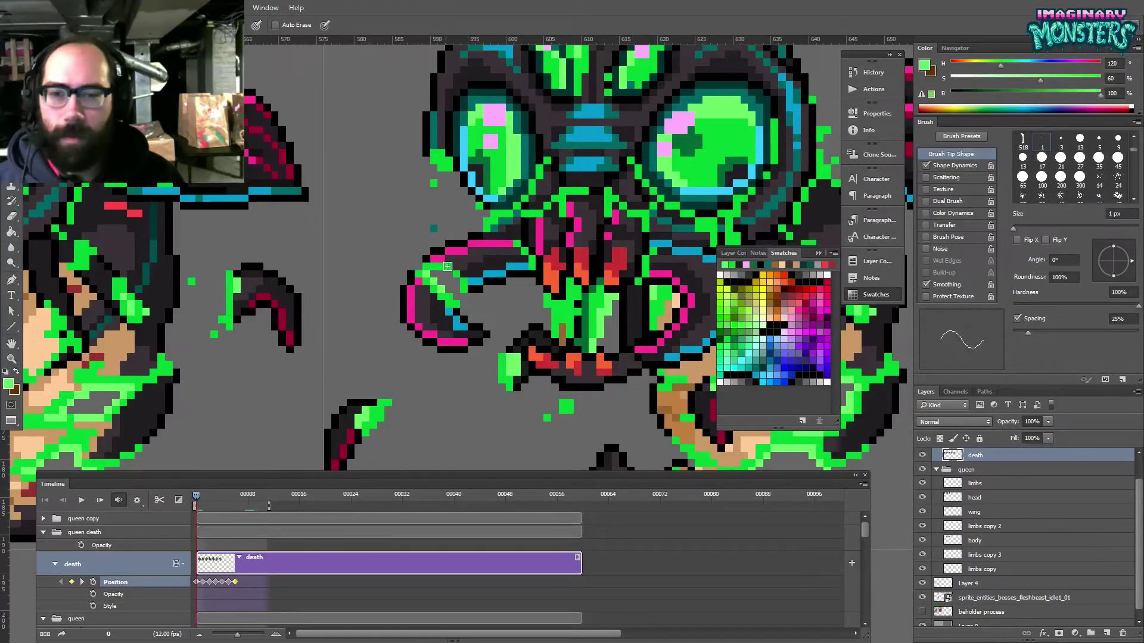
pyautogui.keyDown('alt'); pyautogui.click(445, 268); pyautogui.keyUp('alt')
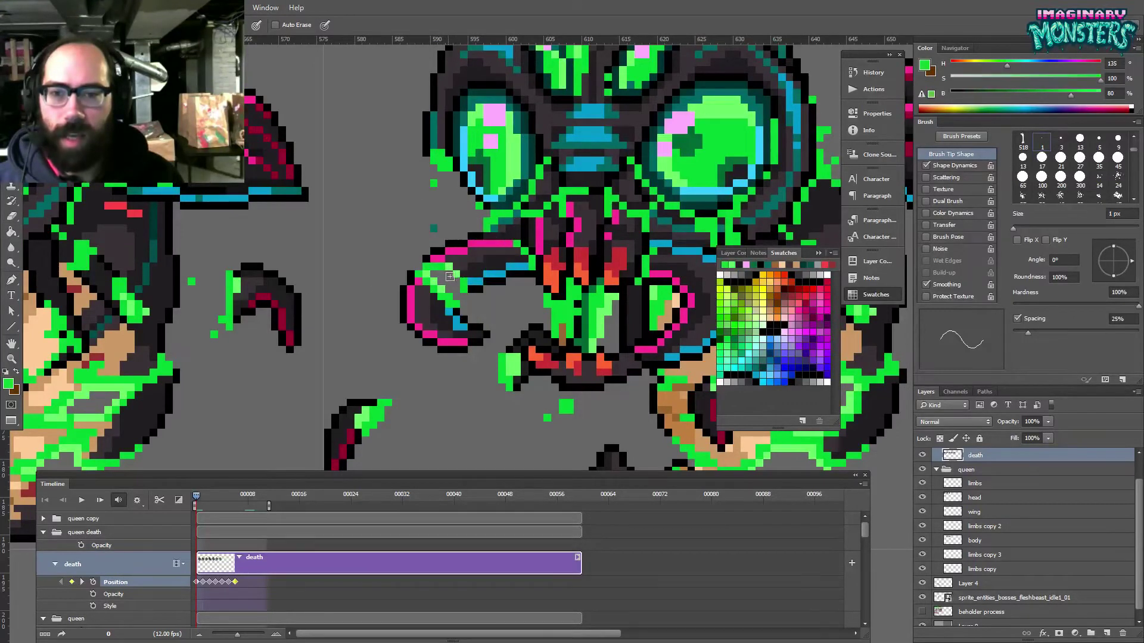
# - Paint bright green goo with light green highlights on the inner root of the right-hand mandible
pyautogui.moveTo(504, 310); pyautogui.dragTo(858, 346)
pyautogui.moveTo(191, 324); pyautogui.dragTo(446, 264)
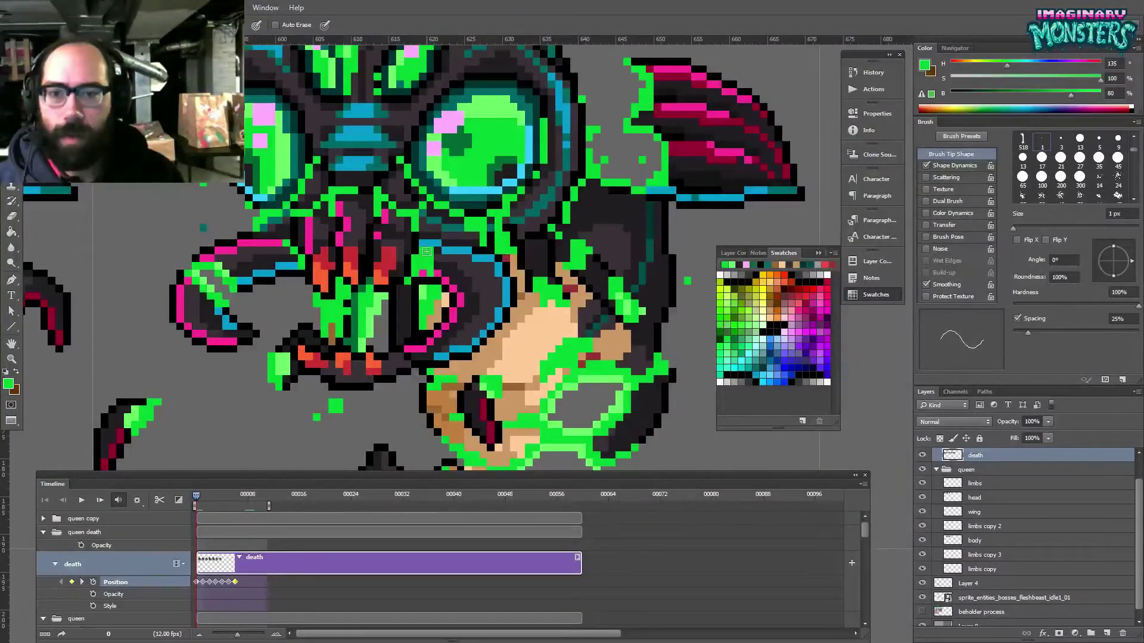
pyautogui.moveTo(440, 290); pyautogui.dragTo(443, 299)
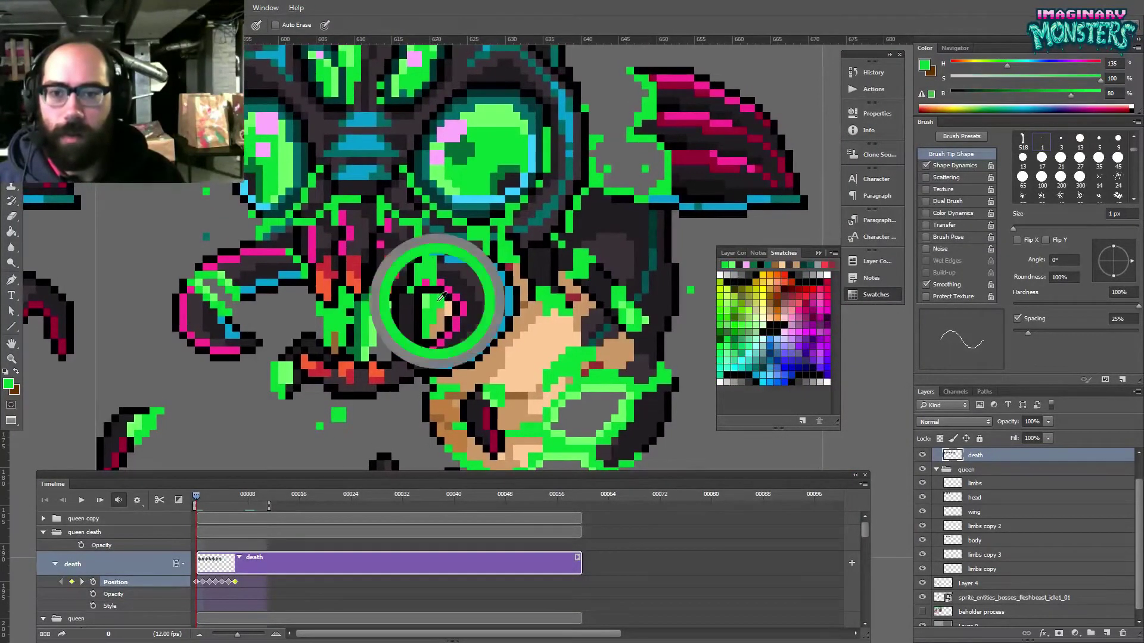
pyautogui.keyDown('alt'); pyautogui.click(427, 289); pyautogui.keyUp('alt')
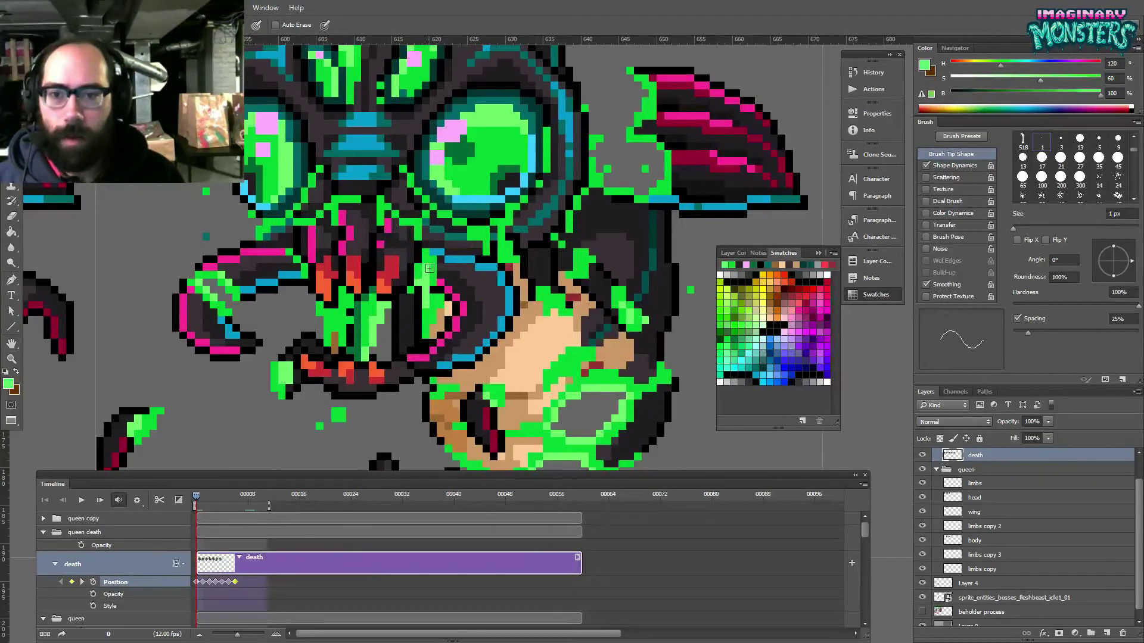
pyautogui.keyDown('alt'); pyautogui.click(438, 278); pyautogui.keyUp('alt')
pyautogui.keyDown('alt'); pyautogui.click(433, 280); pyautogui.keyUp('alt')
pyautogui.keyDown('alt'); pyautogui.click(438, 299); pyautogui.keyUp('alt')
pyautogui.click(433, 290)
pyautogui.moveTo(440, 289)
pyautogui.mouseDown()
pyautogui.moveTo(467, 302)
pyautogui.moveTo(467, 284)
pyautogui.moveTo(490, 289)
pyautogui.moveTo(476, 242)
pyautogui.moveTo(522, 308)
pyautogui.moveTo(499, 258)
pyautogui.mouseUp()
# - Add light green highlights to the goo running beneath the right-hand big eye
pyautogui.keyDown('alt'); pyautogui.click(425, 275); pyautogui.keyUp('alt')
pyautogui.keyDown('alt'); pyautogui.click(428, 339); pyautogui.keyUp('alt')
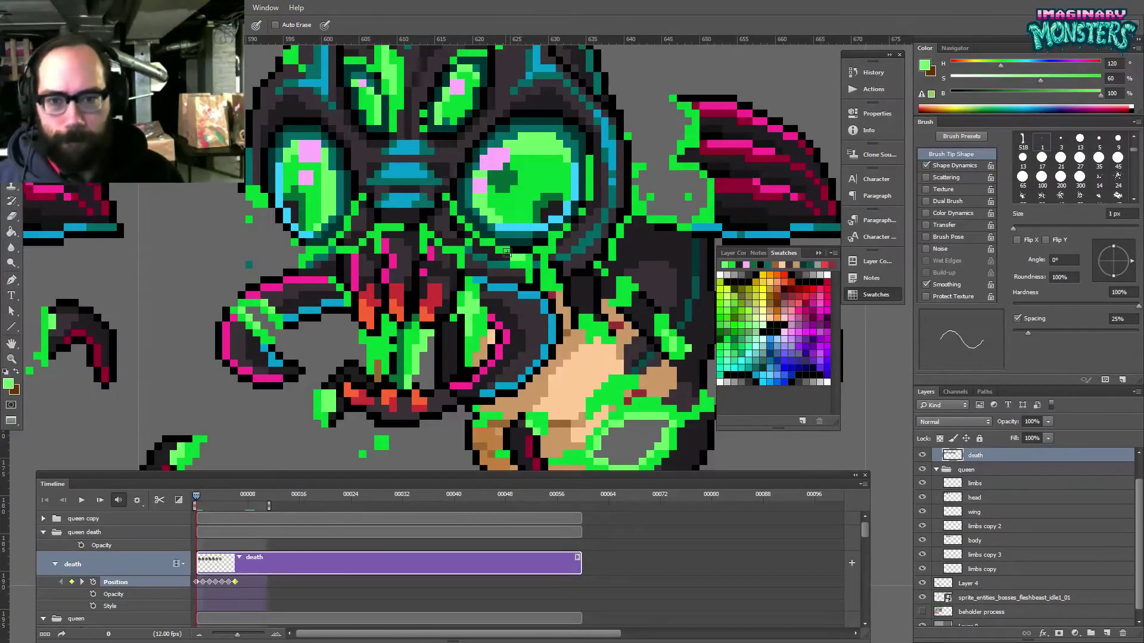
pyautogui.moveTo(539, 228); pyautogui.dragTo(523, 232)
pyautogui.keyDown('alt'); pyautogui.click(494, 288); pyautogui.keyUp('alt')
pyautogui.moveTo(519, 279); pyautogui.dragTo(459, 287)
pyautogui.keyDown('alt'); pyautogui.click(365, 283); pyautogui.keyUp('alt')
pyautogui.moveTo(347, 304)
pyautogui.mouseDown()
pyautogui.moveTo(610, 314)
pyautogui.moveTo(433, 294)
pyautogui.mouseUp()
pyautogui.moveTo(593, 267); pyautogui.dragTo(560, 258)
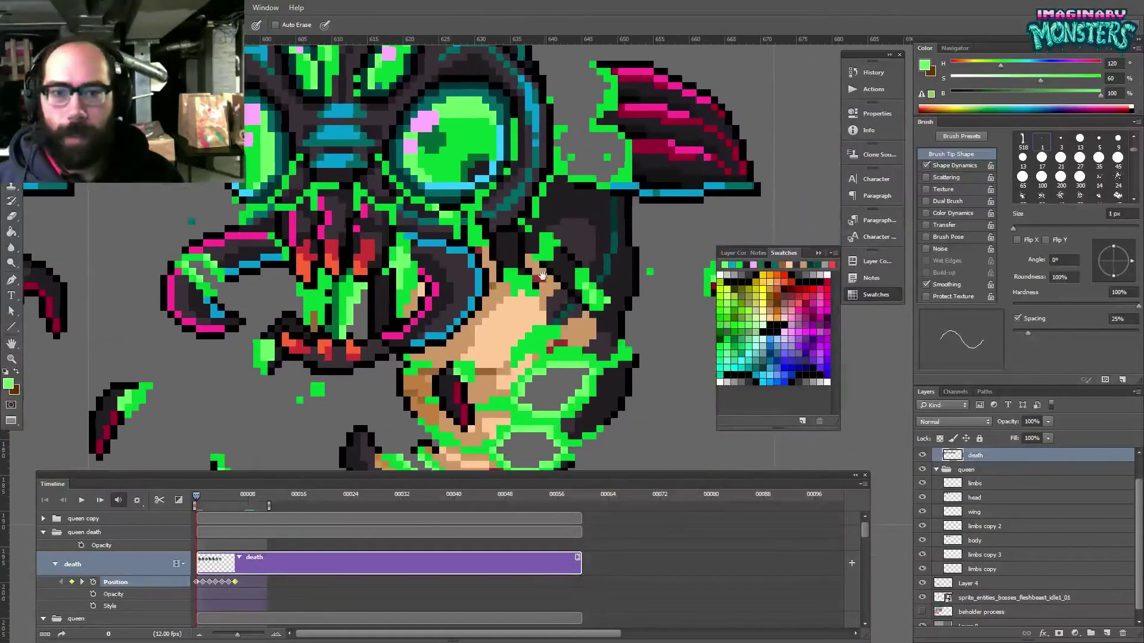
# - Reshape the green wound between the upper belly and shoulder with sampled dark grey and bright green
pyautogui.keyDown('alt'); pyautogui.click(561, 244); pyautogui.keyUp('alt')
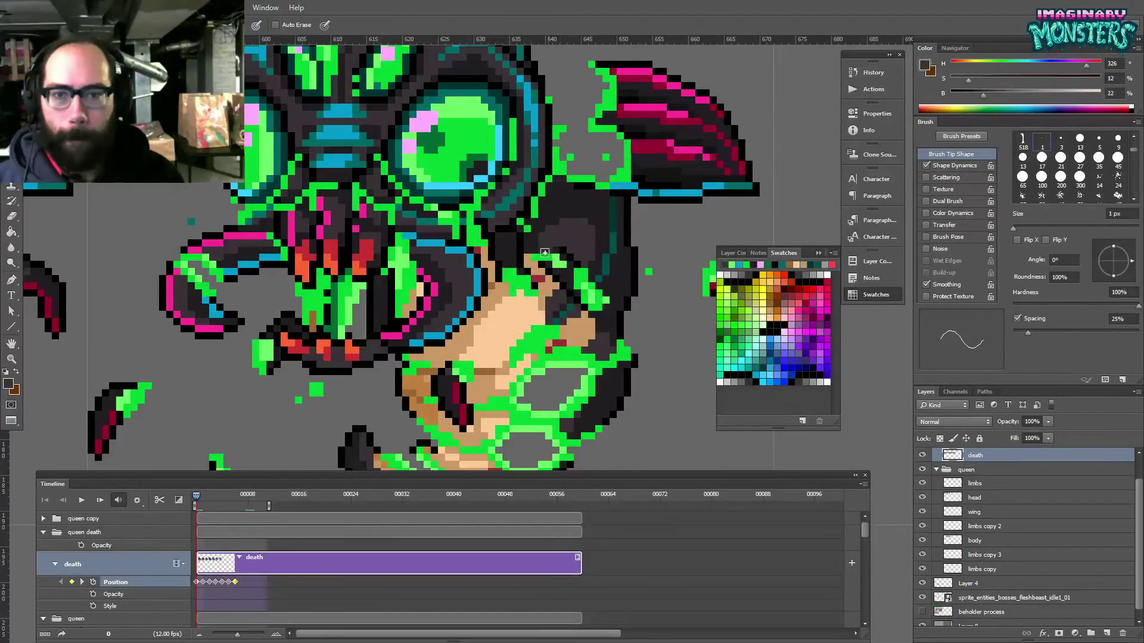
pyautogui.keyDown('alt'); pyautogui.click(546, 267); pyautogui.keyUp('alt')
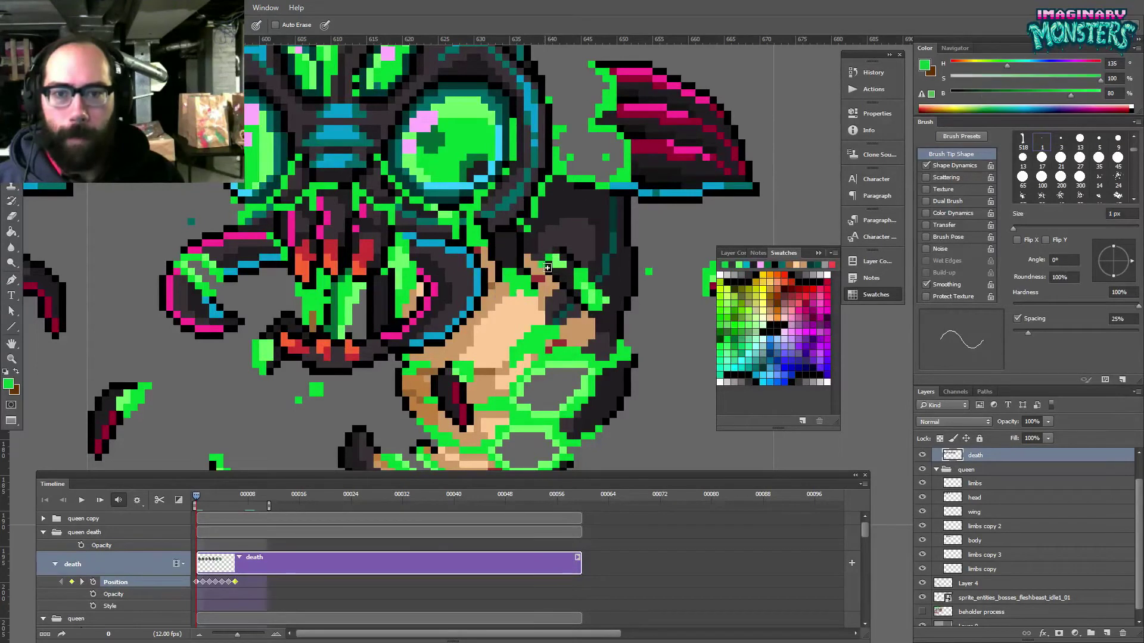
pyautogui.keyDown('alt'); pyautogui.click(567, 242); pyautogui.keyUp('alt')
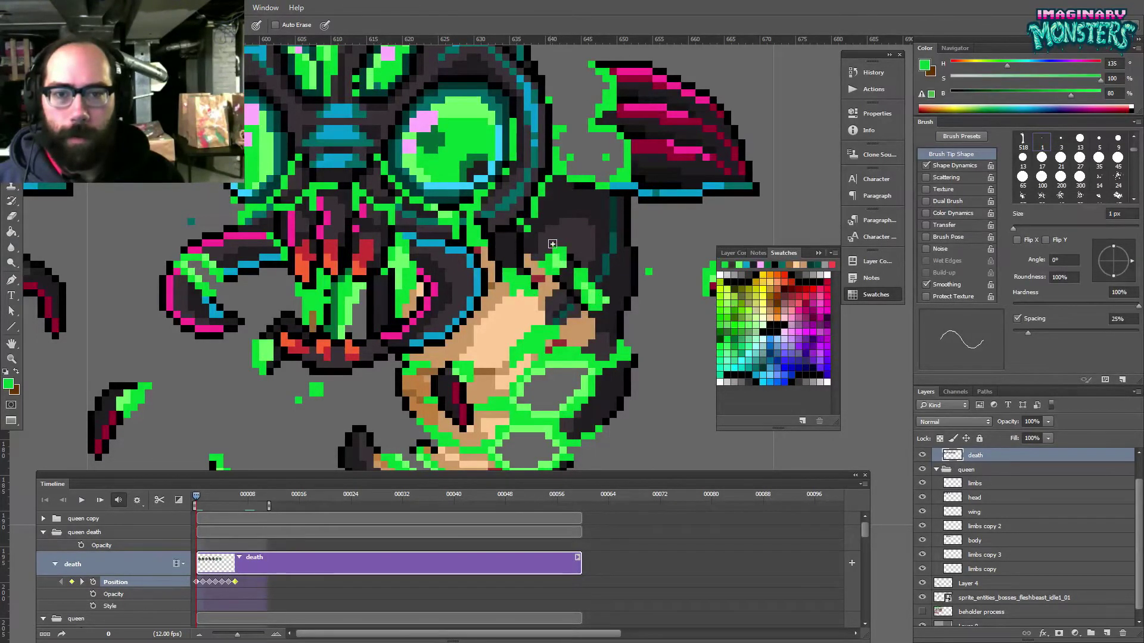
pyautogui.moveTo(546, 238); pyautogui.dragTo(881, 274)
pyautogui.moveTo(286, 268)
pyautogui.mouseDown()
pyautogui.moveTo(471, 280)
pyautogui.moveTo(857, 258)
pyautogui.moveTo(271, 277)
pyautogui.mouseUp()
pyautogui.moveTo(542, 292); pyautogui.dragTo(187, 292)
# - Touch up the shoulder shading and green wound edges behind the head with sampled dark and green shades
pyautogui.keyDown('alt'); pyautogui.click(559, 241); pyautogui.keyUp('alt')
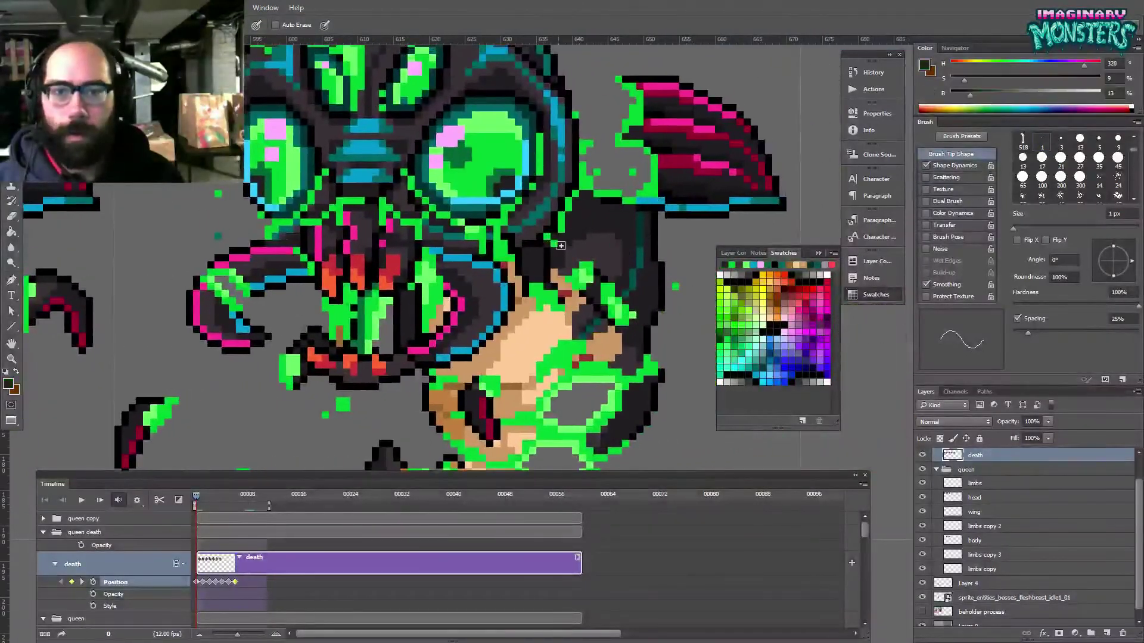
pyautogui.keyDown('alt'); pyautogui.click(587, 248); pyautogui.keyUp('alt')
pyautogui.keyDown('alt'); pyautogui.click(587, 248); pyautogui.keyUp('alt')
pyautogui.keyDown('alt'); pyautogui.click(587, 247); pyautogui.keyUp('alt')
pyautogui.moveTo(588, 248)
pyautogui.mouseDown()
pyautogui.moveTo(546, 224)
pyautogui.moveTo(579, 252)
pyautogui.moveTo(525, 258)
pyautogui.moveTo(560, 232)
pyautogui.moveTo(491, 219)
pyautogui.mouseUp()
pyautogui.keyDown('alt'); pyautogui.click(489, 372); pyautogui.keyUp('alt')
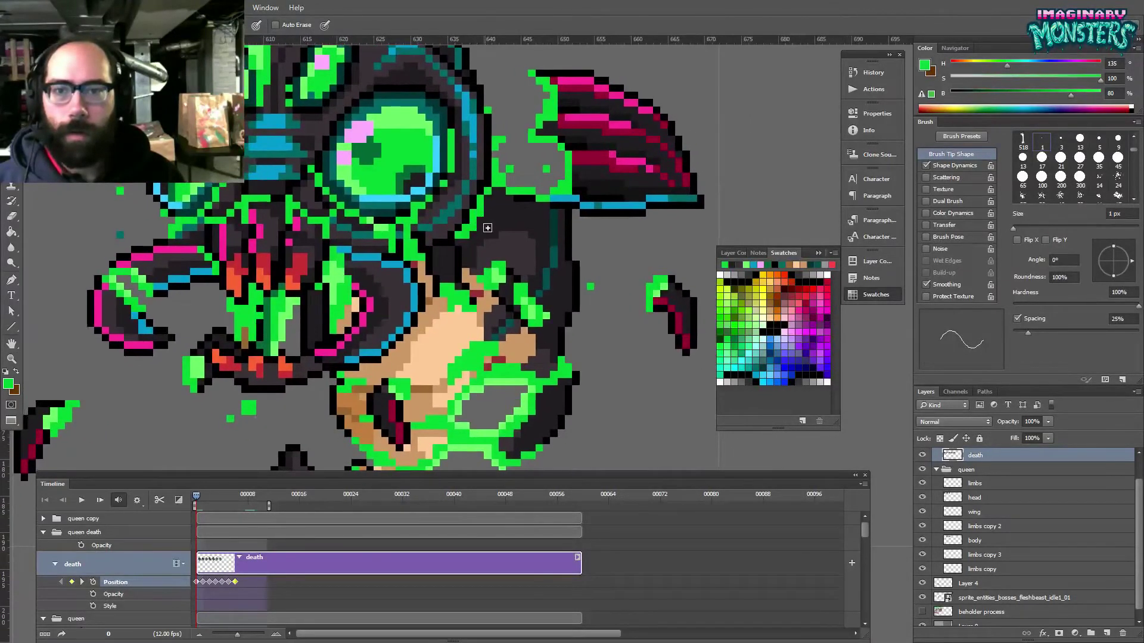
pyautogui.keyDown('alt'); pyautogui.click(500, 268); pyautogui.keyUp('alt')
# - Review the whole row of death sprites and compare the newest frame with the preceding ones
pyautogui.press('z')
pyautogui.moveTo(514, 246); pyautogui.dragTo(471, 322)
pyautogui.moveTo(198, 498); pyautogui.dragTo(151, 475)
pyautogui.moveTo(89, 385); pyautogui.dragTo(362, 406)
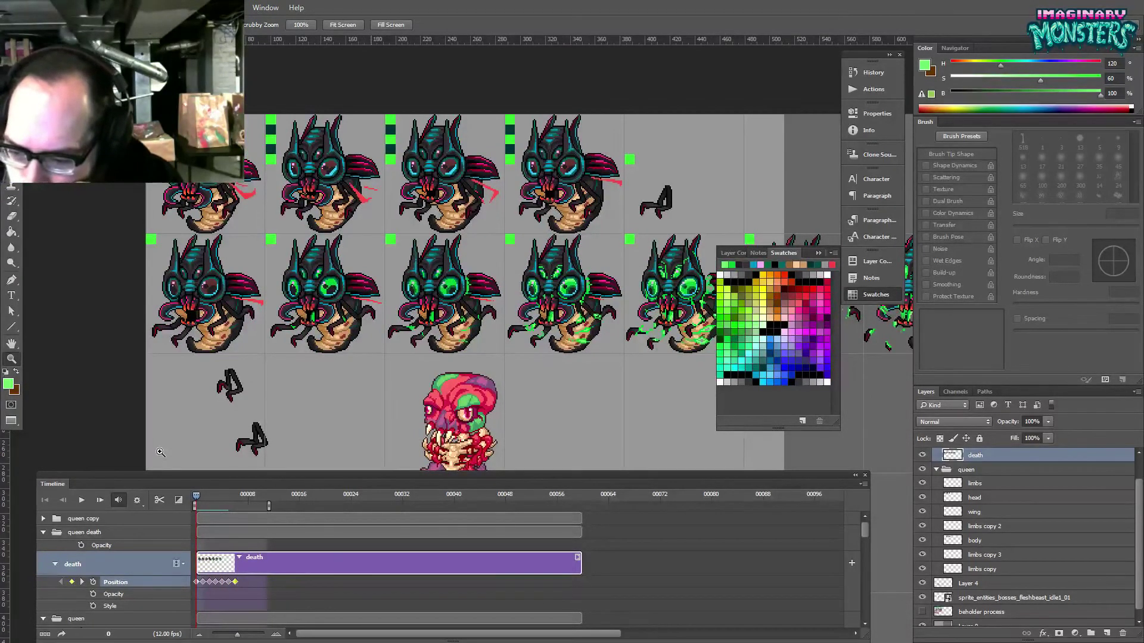
pyautogui.moveTo(579, 317); pyautogui.dragTo(416, 311)
pyautogui.moveTo(499, 312); pyautogui.dragTo(237, 300)
pyautogui.moveTo(653, 299); pyautogui.dragTo(380, 314)
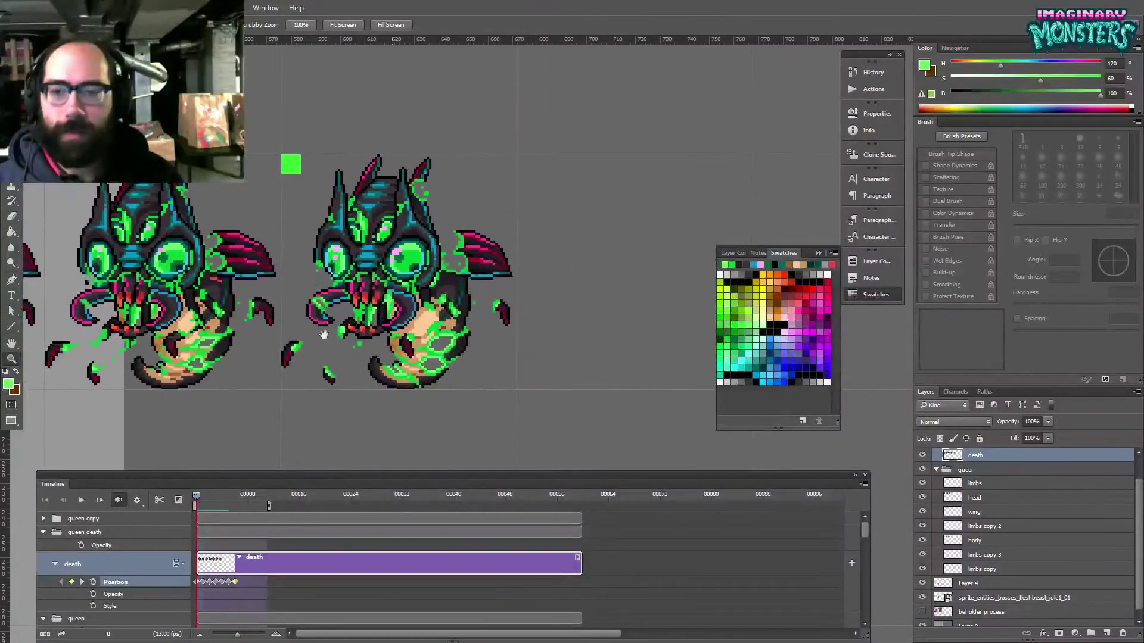
pyautogui.moveTo(321, 335); pyautogui.dragTo(708, 357)
pyautogui.moveTo(434, 332); pyautogui.dragTo(687, 330)
pyautogui.moveTo(617, 304); pyautogui.dragTo(312, 301)
pyautogui.moveTo(652, 300); pyautogui.dragTo(308, 292)
# - Select the last death sprite with its green corner marker and duplicate it into the next grid cell
pyautogui.press('m')
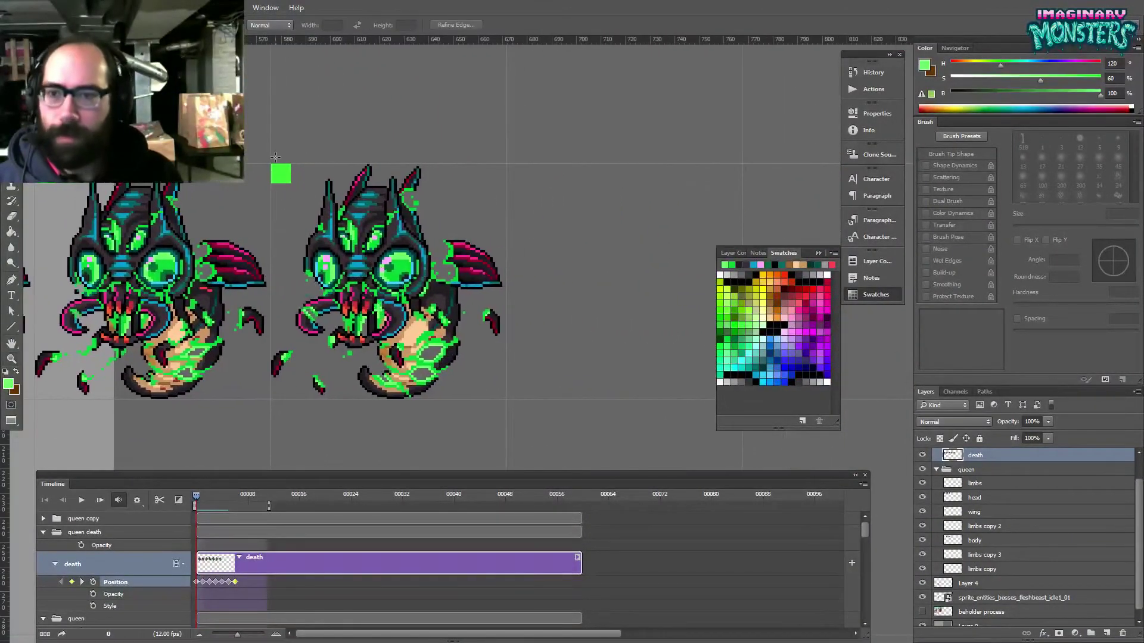
pyautogui.moveTo(618, 465); pyautogui.dragTo(618, 466)
pyautogui.press('v')
pyautogui.moveTo(412, 320); pyautogui.dragTo(598, 304)
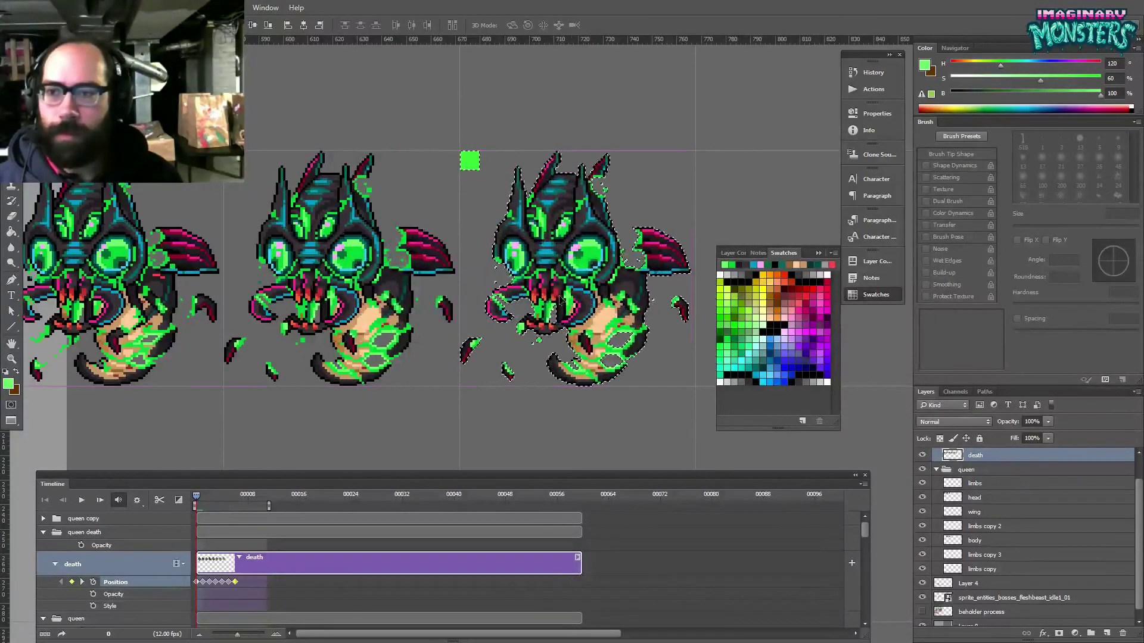
# - Undo the duplication of the last death sprite and clear the selection
pyautogui.hotkey('ctrl', 'z')
pyautogui.moveTo(229, 221); pyautogui.dragTo(464, 267)
pyautogui.hotkey('ctrl', 'd')
# - Repaint the goo strands between the fangs and lower jaw of the last death sprite with sampled dark and bright green
pyautogui.press('z')
pyautogui.moveTo(551, 358); pyautogui.dragTo(586, 356)
pyautogui.press('b')
pyautogui.moveTo(474, 327)
pyautogui.mouseDown()
pyautogui.moveTo(656, 310)
pyautogui.moveTo(508, 298)
pyautogui.mouseUp()
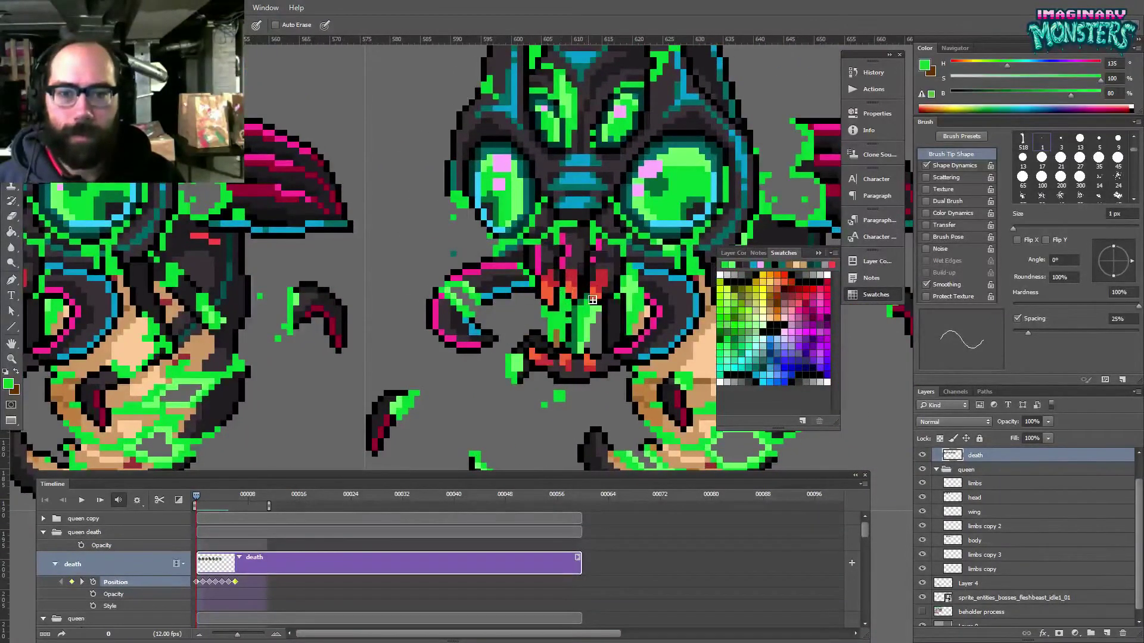
pyautogui.keyDown('alt'); pyautogui.click(593, 289); pyautogui.keyUp('alt')
pyautogui.keyDown('alt'); pyautogui.click(591, 302); pyautogui.keyUp('alt')
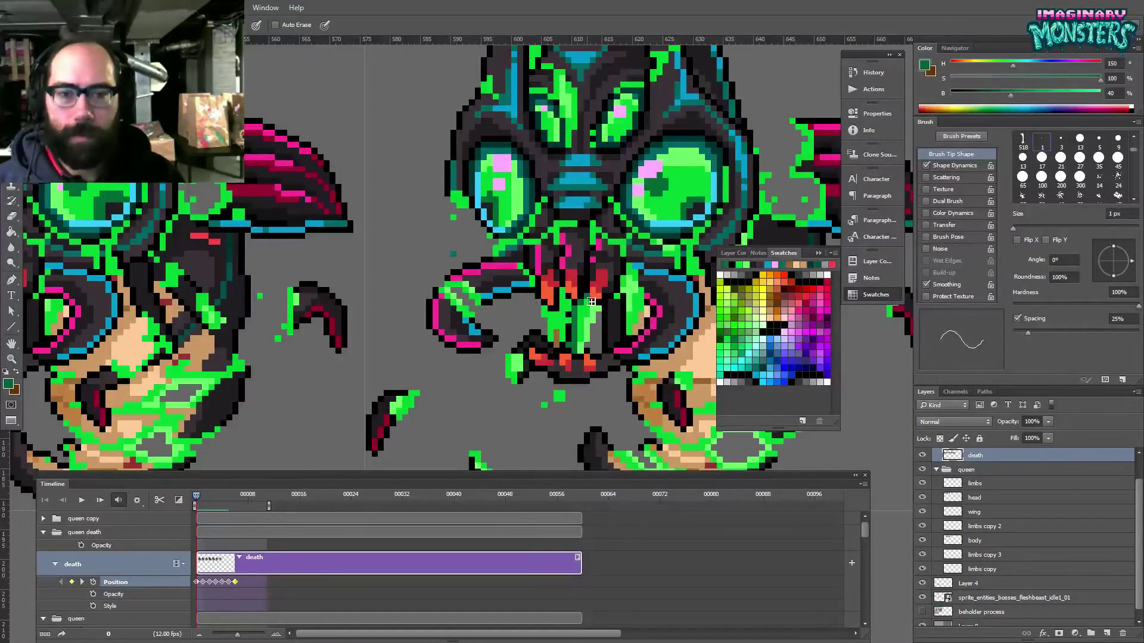
pyautogui.keyDown('alt'); pyautogui.click(592, 295); pyautogui.keyUp('alt')
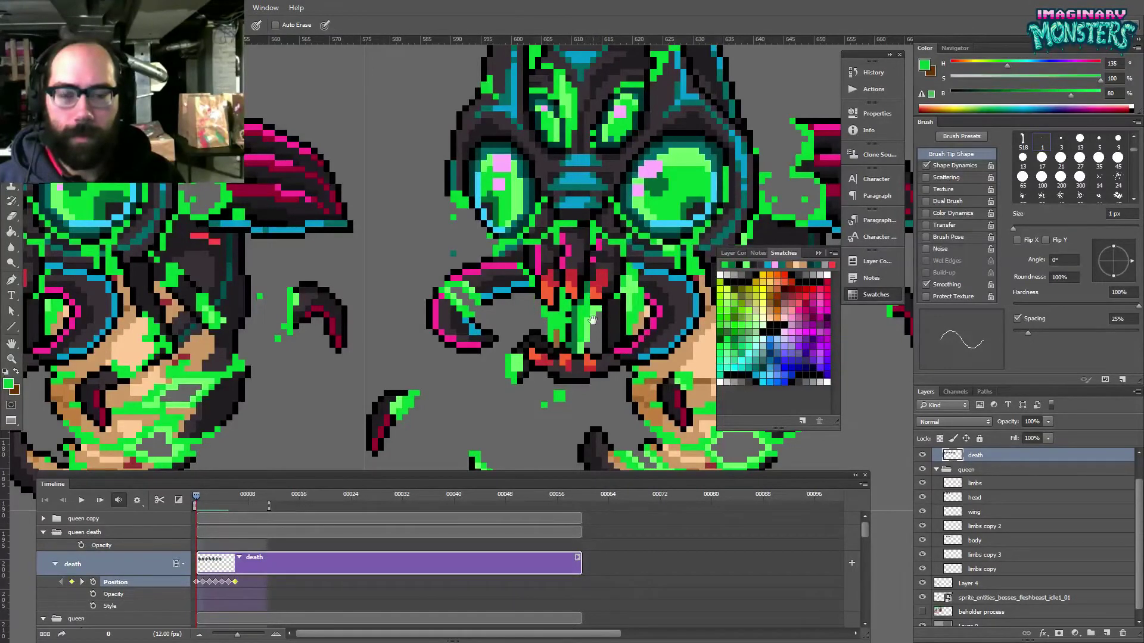
pyautogui.moveTo(595, 320); pyautogui.dragTo(541, 316)
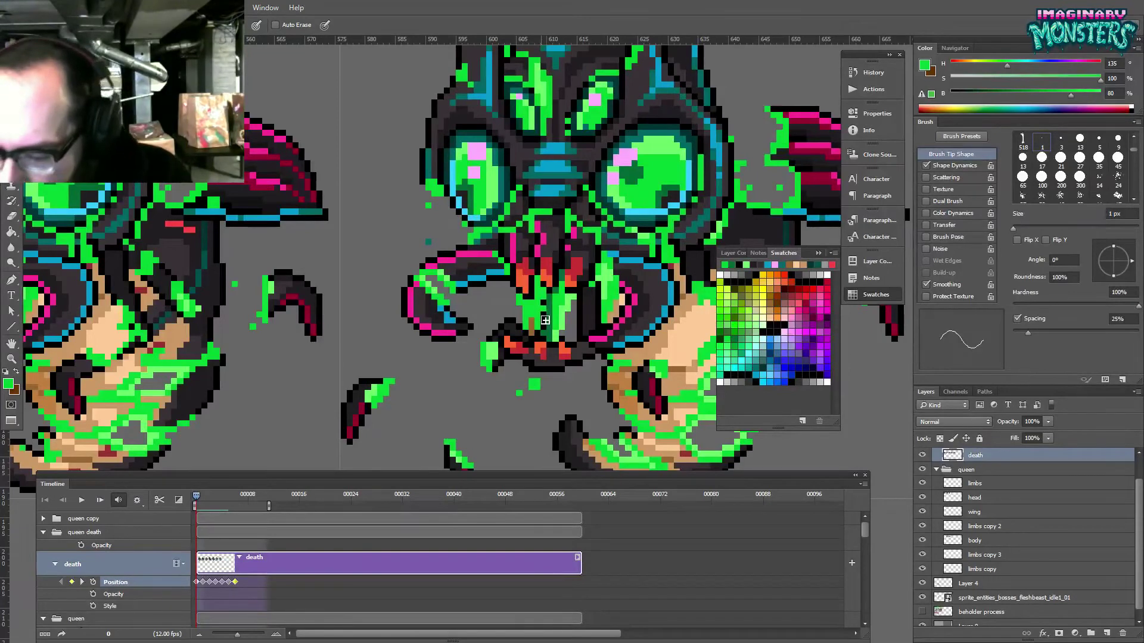
# - Refine the edges of the mouth goo and the droplets below the jaw by painting bright green and erasing
pyautogui.moveTo(495, 330); pyautogui.dragTo(548, 313)
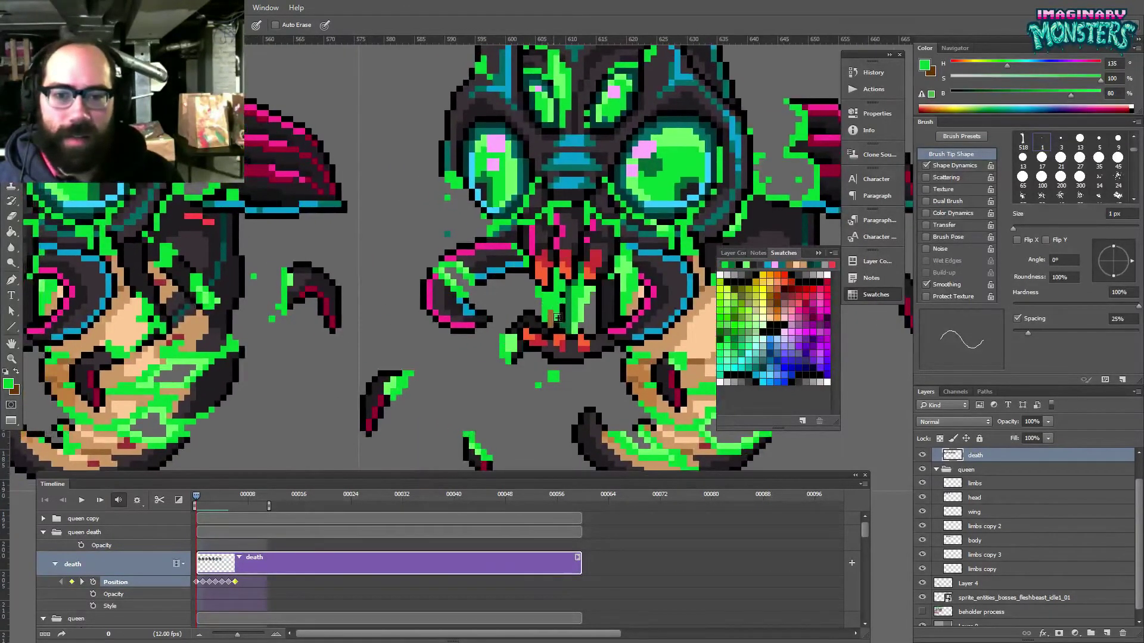
pyautogui.moveTo(536, 288)
pyautogui.mouseDown()
pyautogui.moveTo(697, 284)
pyautogui.moveTo(492, 305)
pyautogui.moveTo(513, 314)
pyautogui.mouseUp()
pyautogui.press('e')
pyautogui.hotkey('ctrl', 'r')
pyautogui.press('b')
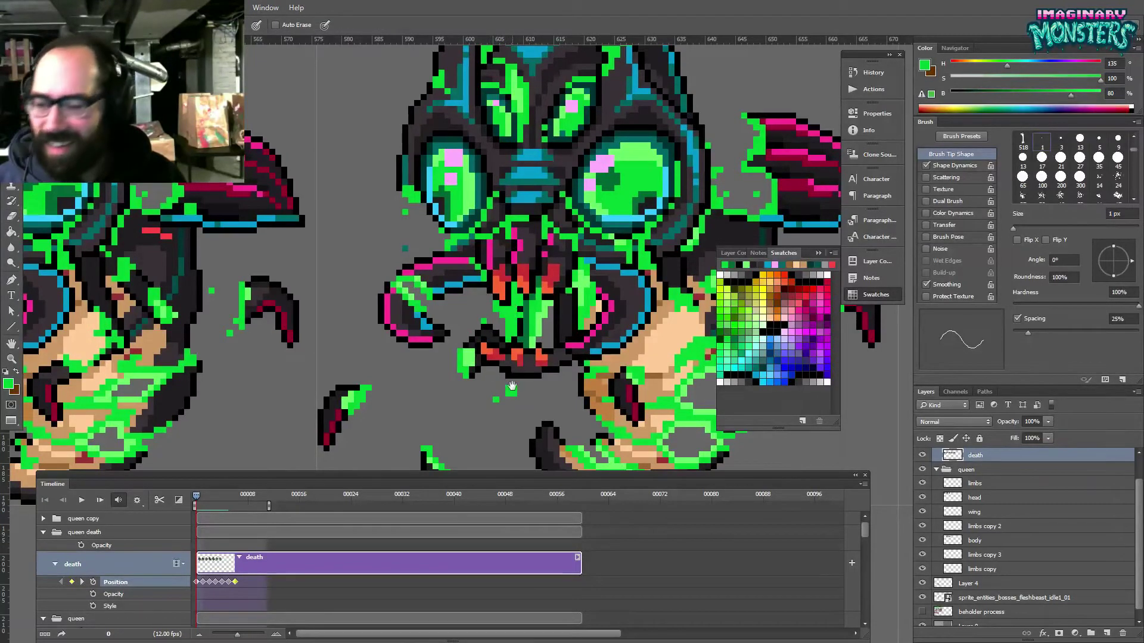
pyautogui.moveTo(511, 387); pyautogui.dragTo(502, 373)
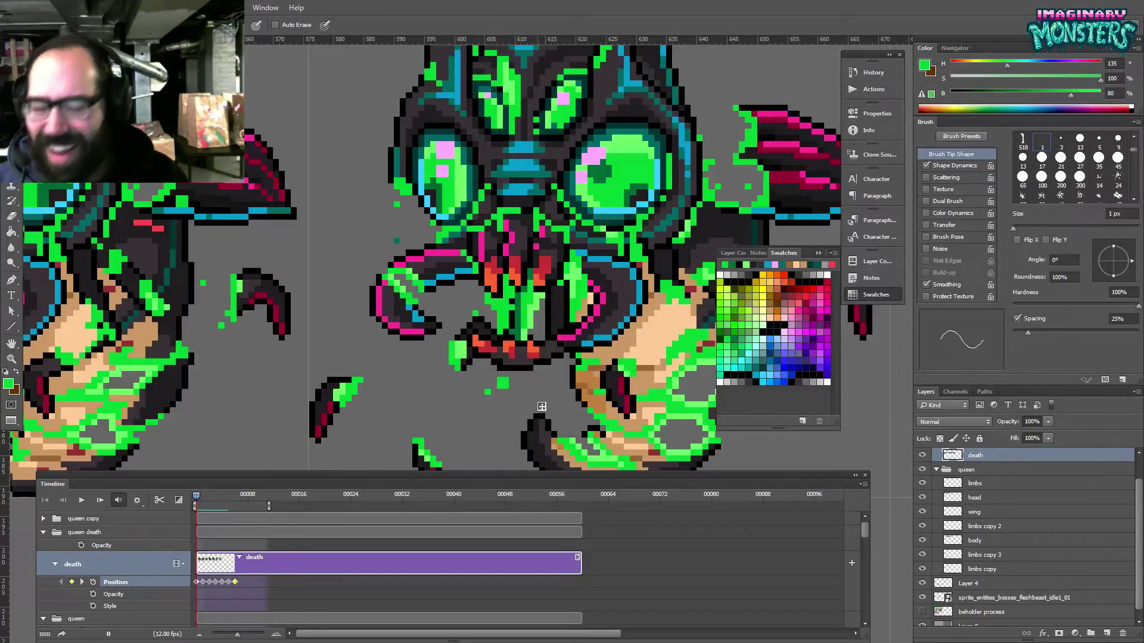
pyautogui.moveTo(517, 356); pyautogui.dragTo(361, 313)
# - Touch up the mouth goo next to the inner mandible with sampled black and bright green
pyautogui.moveTo(438, 276); pyautogui.dragTo(463, 283)
pyautogui.keyDown('alt'); pyautogui.click(484, 295); pyautogui.keyUp('alt')
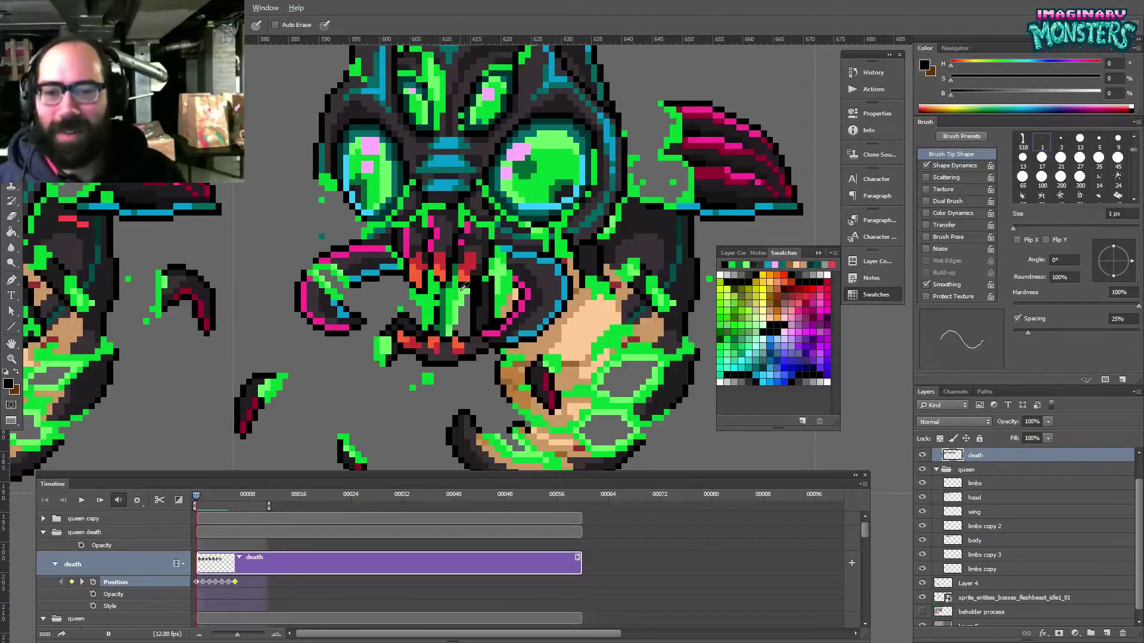
pyautogui.keyDown('alt'); pyautogui.click(476, 301); pyautogui.keyUp('alt')
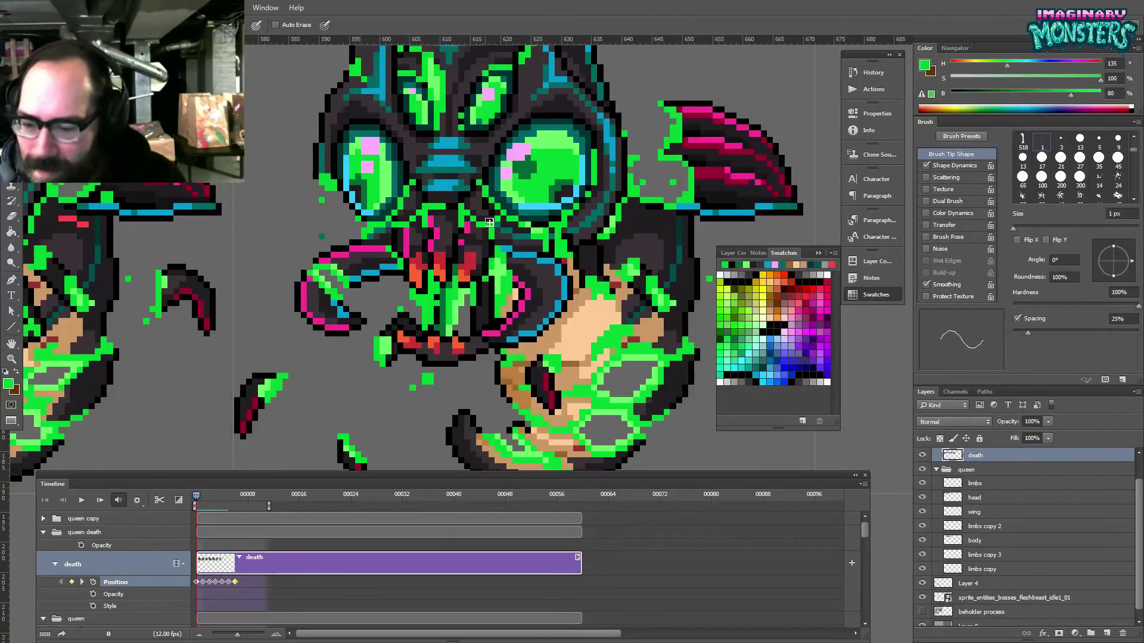
pyautogui.moveTo(472, 338)
pyautogui.mouseDown()
pyautogui.moveTo(475, 347)
pyautogui.moveTo(464, 317)
pyautogui.mouseUp()
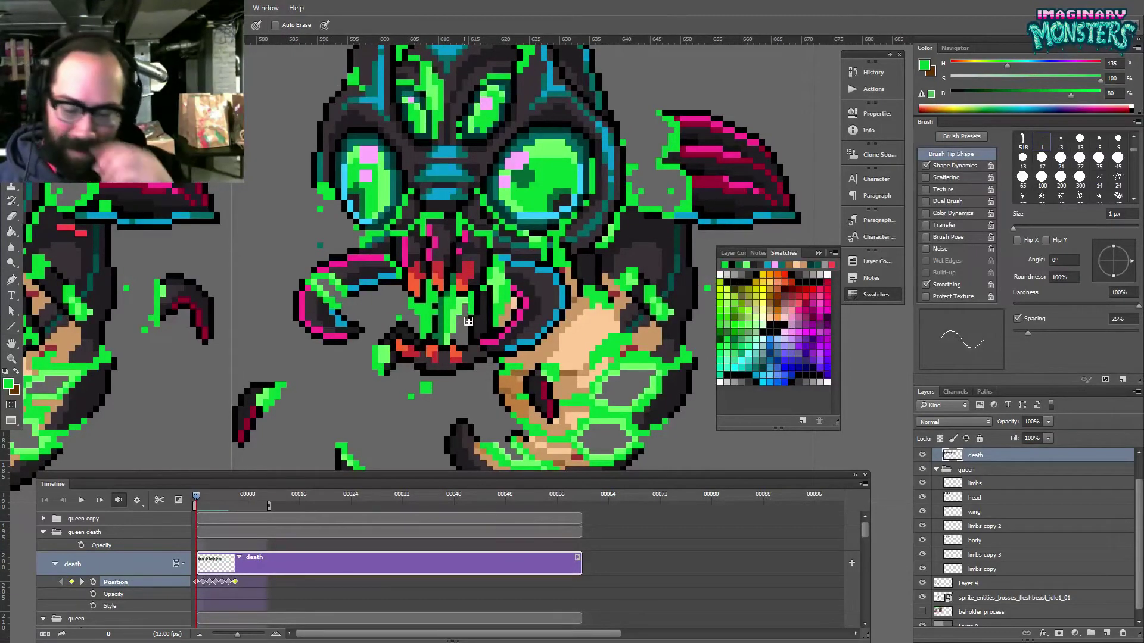
# - Paint bright and light green goo along the upper front edge of the belly, just beneath the mandible
pyautogui.moveTo(218, 406); pyautogui.dragTo(406, 300)
pyautogui.moveTo(566, 300); pyautogui.dragTo(464, 348)
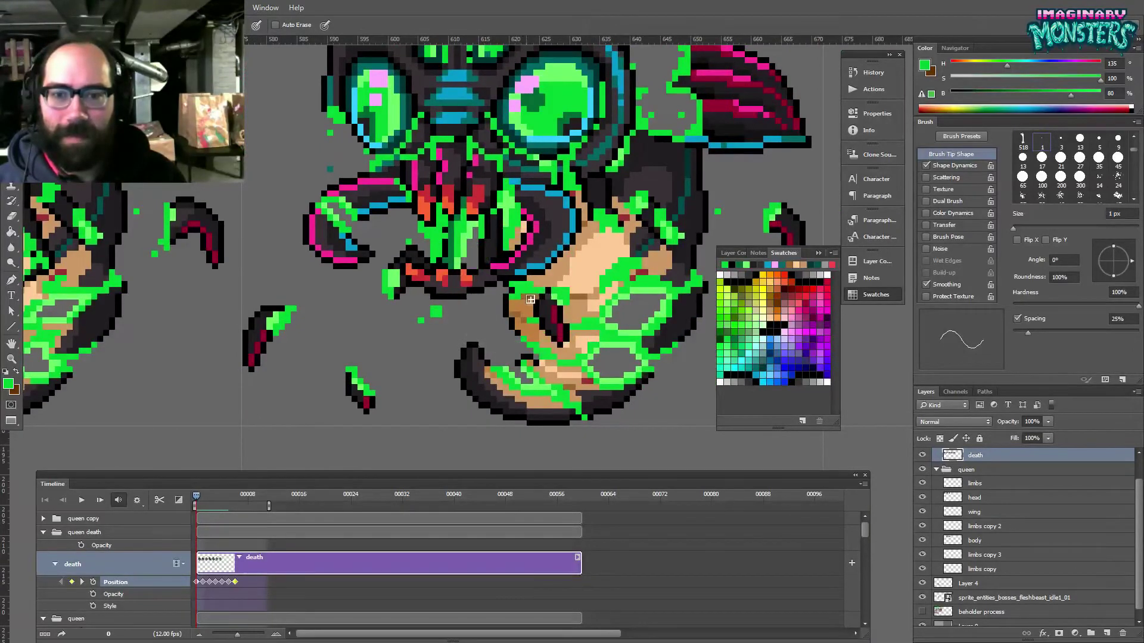
pyautogui.moveTo(618, 286); pyautogui.dragTo(547, 315)
pyautogui.moveTo(415, 342)
pyautogui.mouseDown()
pyautogui.moveTo(653, 343)
pyautogui.moveTo(528, 325)
pyautogui.mouseUp()
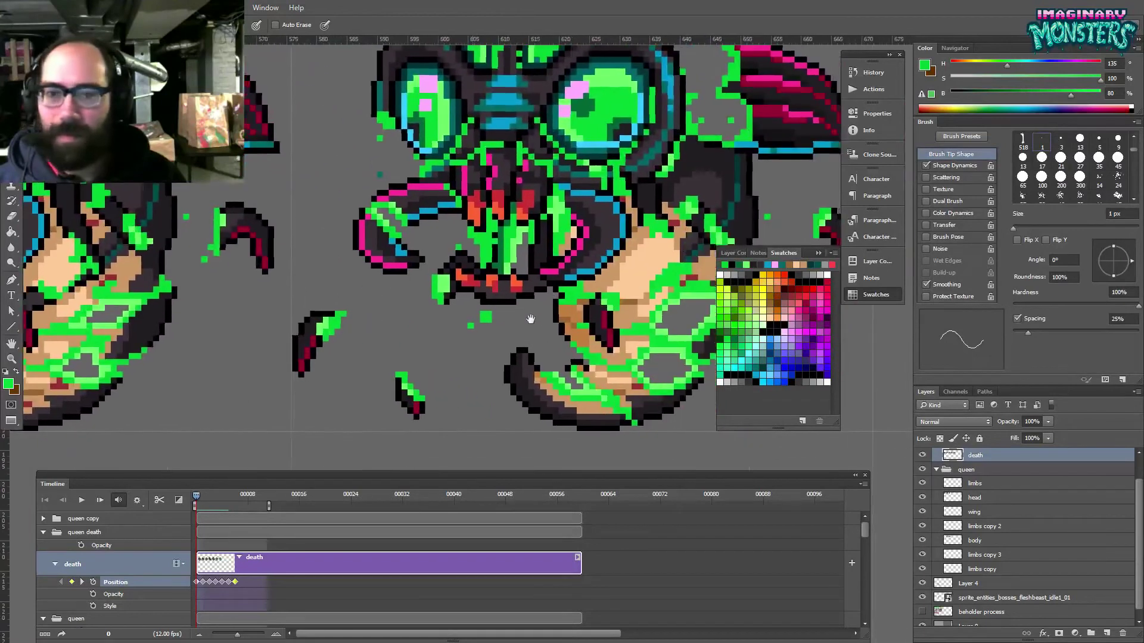
pyautogui.press('e')
pyautogui.press('b')
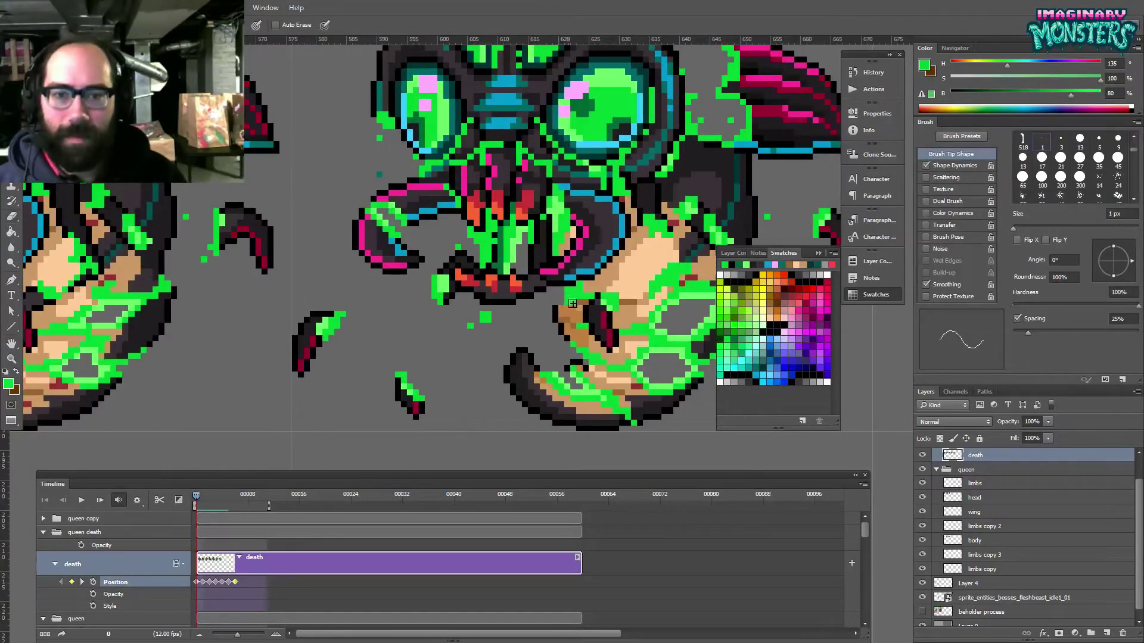
pyautogui.keyDown('alt'); pyautogui.click(570, 299); pyautogui.keyUp('alt')
pyautogui.keyDown('alt'); pyautogui.click(595, 310); pyautogui.keyUp('alt')
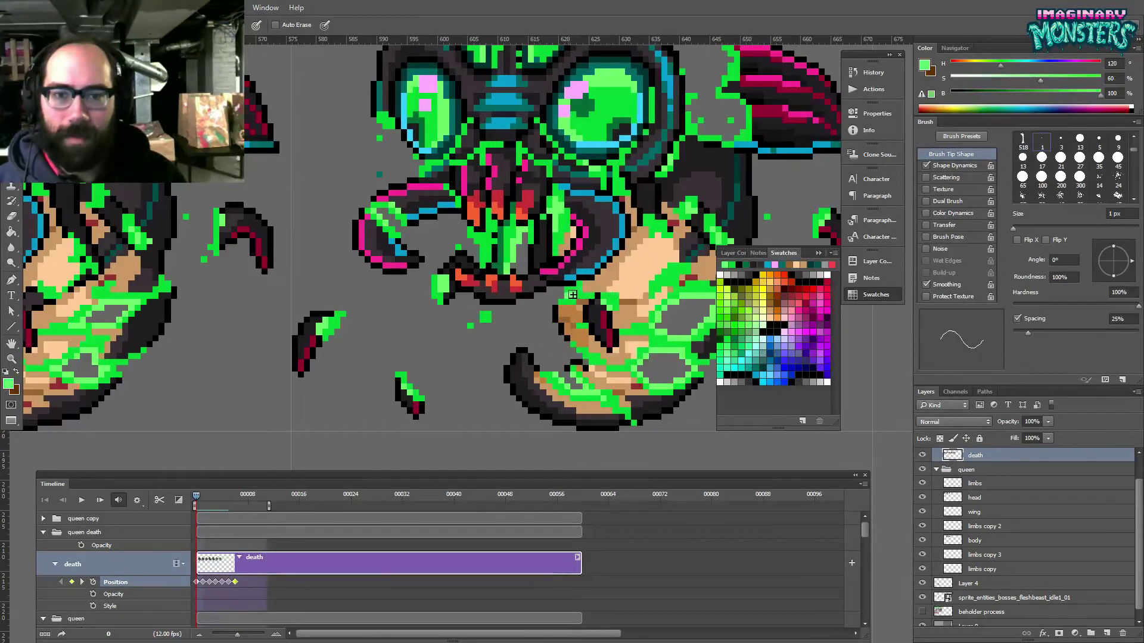
pyautogui.moveTo(586, 310); pyautogui.dragTo(519, 343)
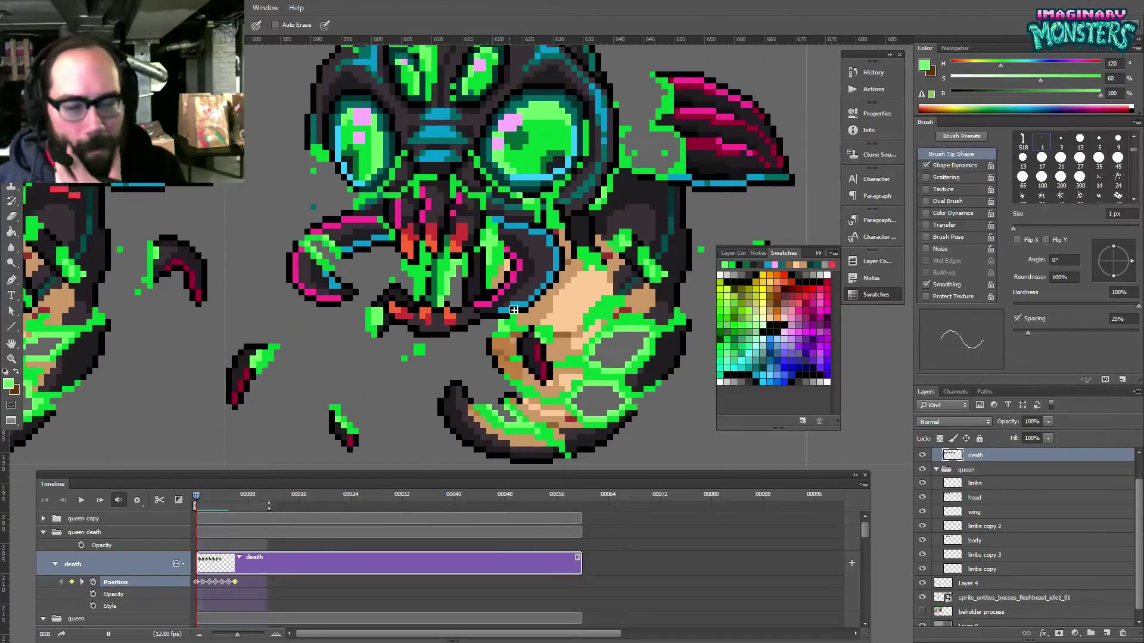
# - Touch up the goo around the torn wing and the head with sampled bright green
pyautogui.press('z')
pyautogui.moveTo(538, 270)
pyautogui.mouseDown()
pyautogui.moveTo(500, 284)
pyautogui.moveTo(489, 306)
pyautogui.moveTo(490, 271)
pyautogui.moveTo(727, 264)
pyautogui.moveTo(601, 289)
pyautogui.mouseUp()
pyautogui.scroll(5, 488, 305)
pyautogui.press('b')
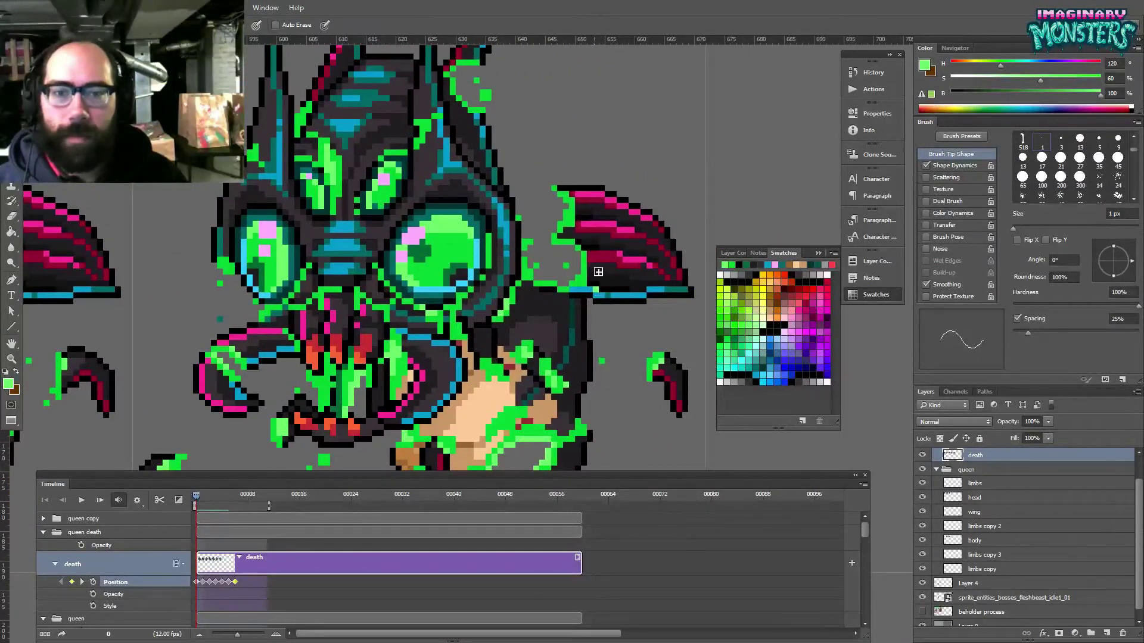
pyautogui.moveTo(609, 265); pyautogui.dragTo(611, 324)
pyautogui.keyDown('alt'); pyautogui.click(557, 284); pyautogui.keyUp('alt')
pyautogui.moveTo(412, 241); pyautogui.dragTo(396, 202)
# - Select the last death sprite with its green corner marker, duplicate it into the next grid cell and deselect
pyautogui.press('z')
pyautogui.moveTo(411, 206); pyautogui.dragTo(333, 211)
pyautogui.moveTo(535, 262); pyautogui.dragTo(449, 298)
pyautogui.press('b')
pyautogui.press('m')
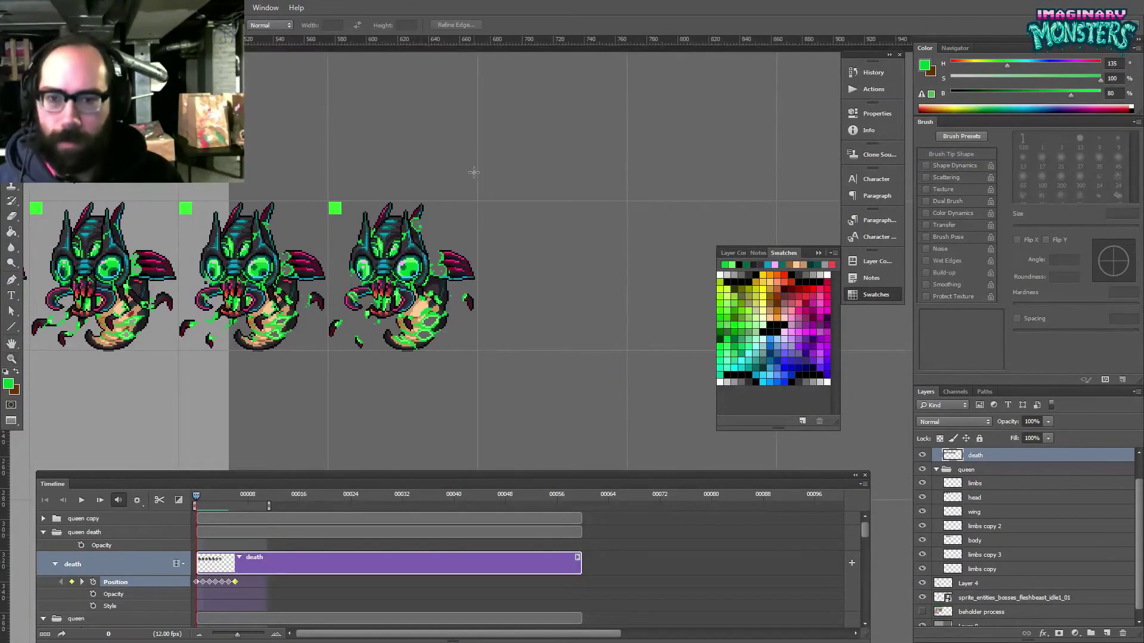
pyautogui.press('z')
pyautogui.moveTo(340, 324); pyautogui.dragTo(391, 291)
pyautogui.moveTo(401, 283); pyautogui.dragTo(367, 294)
pyautogui.moveTo(448, 268); pyautogui.dragTo(629, 271)
pyautogui.hotkey('ctrl', 'd')
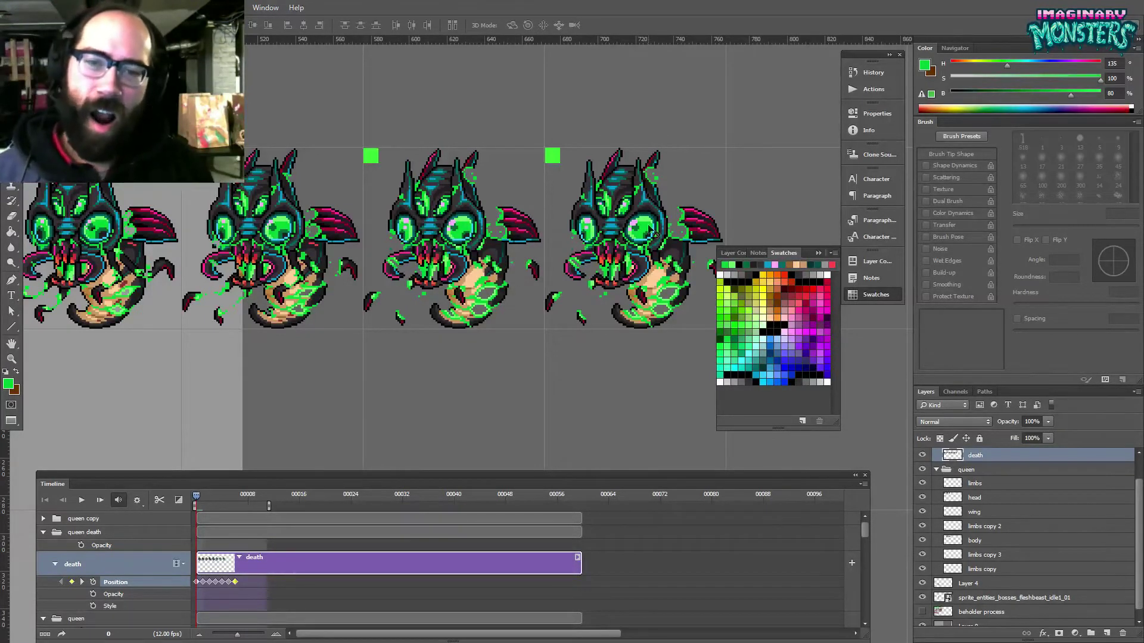
# - Cut the new sprite's torn wing edge further back, painting a bright green border and erasing the pixels outside it
pyautogui.moveTo(649, 213); pyautogui.dragTo(592, 194)
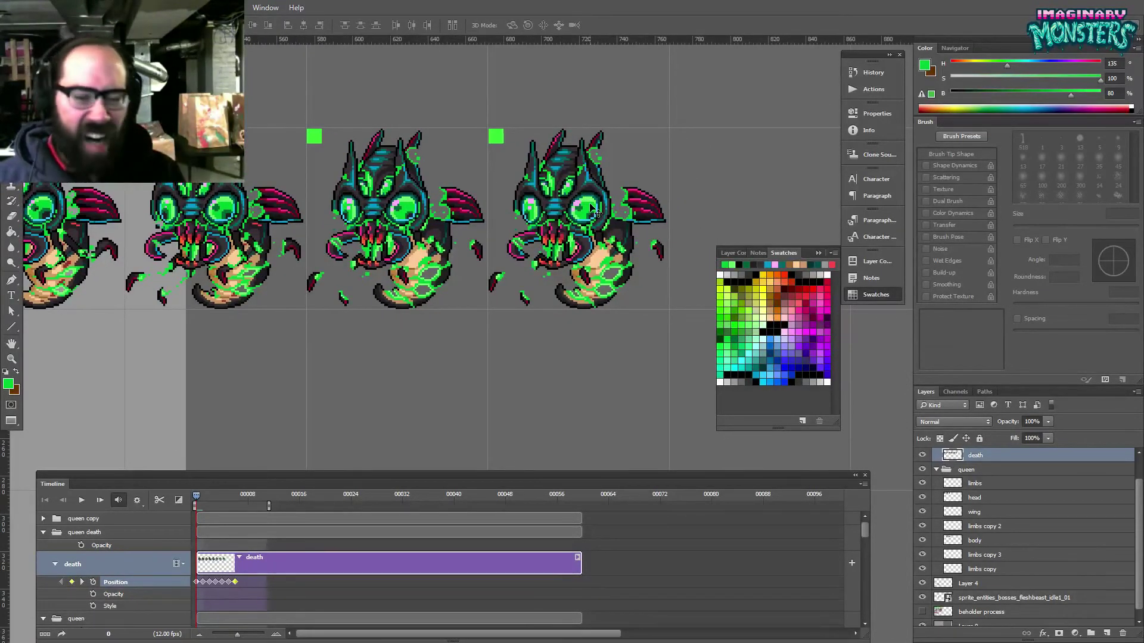
pyautogui.moveTo(608, 273); pyautogui.dragTo(568, 286)
pyautogui.press('z')
pyautogui.moveTo(546, 205); pyautogui.dragTo(578, 195)
pyautogui.moveTo(624, 224)
pyautogui.mouseDown()
pyautogui.moveTo(569, 245)
pyautogui.moveTo(587, 245)
pyautogui.moveTo(530, 247)
pyautogui.moveTo(597, 220)
pyautogui.moveTo(542, 234)
pyautogui.moveTo(576, 241)
pyautogui.mouseUp()
pyautogui.press('b')
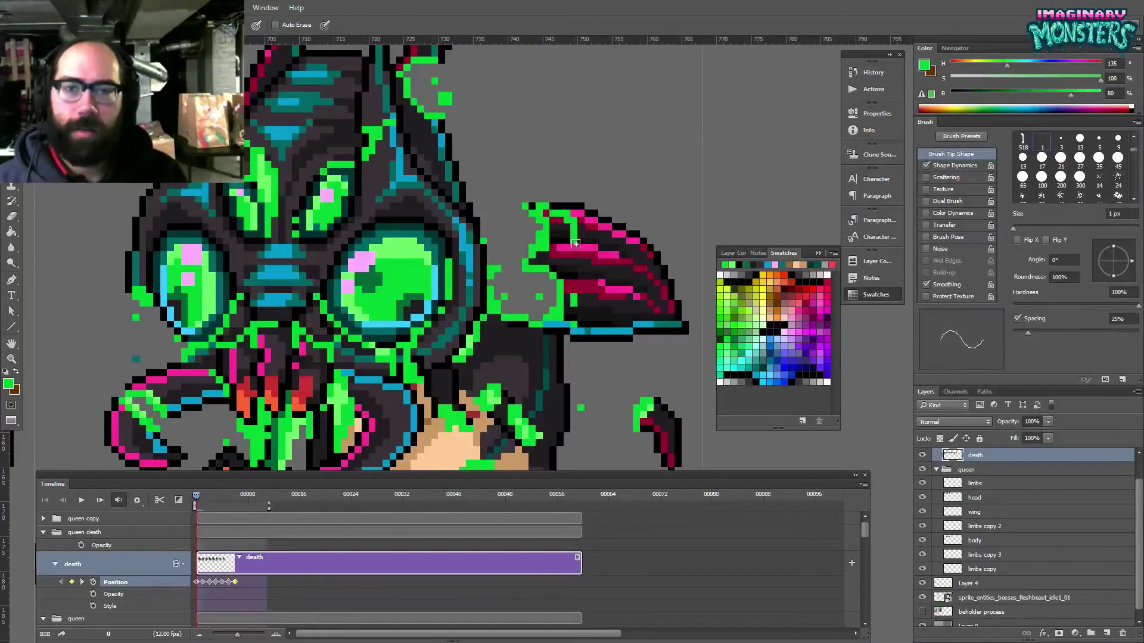
pyautogui.press('e')
pyautogui.moveTo(530, 208); pyautogui.dragTo(557, 228)
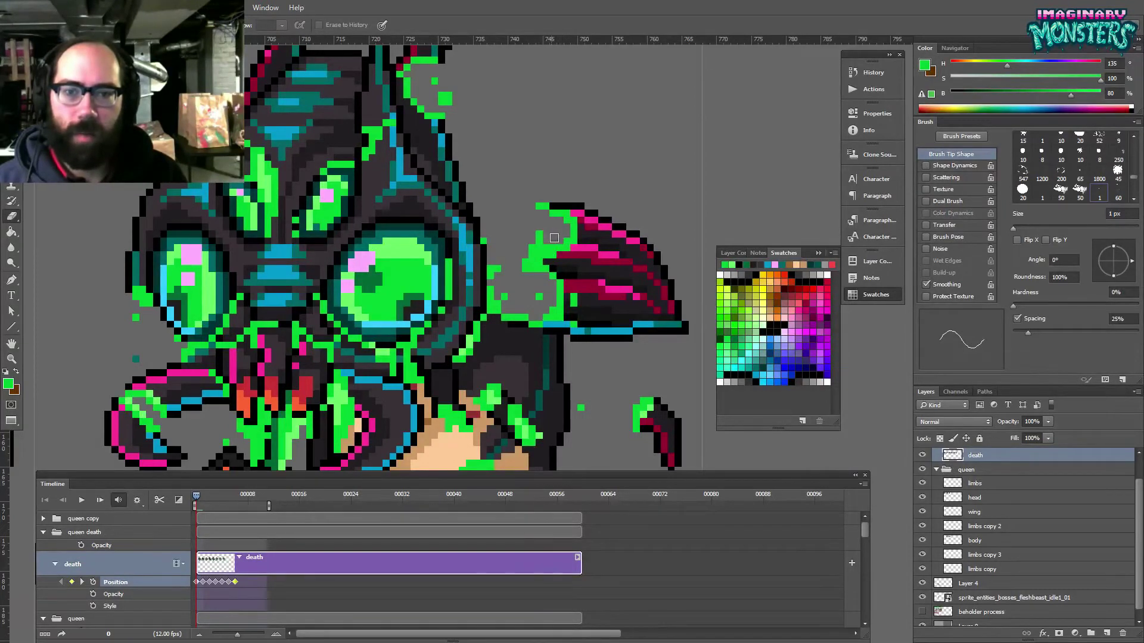
pyautogui.moveTo(529, 284)
pyautogui.mouseDown()
pyautogui.moveTo(499, 267)
pyautogui.moveTo(506, 226)
pyautogui.moveTo(518, 268)
pyautogui.moveTo(560, 263)
pyautogui.moveTo(517, 283)
pyautogui.moveTo(546, 262)
pyautogui.moveTo(520, 241)
pyautogui.moveTo(542, 269)
pyautogui.mouseUp()
pyautogui.press('b')
pyautogui.press('e')
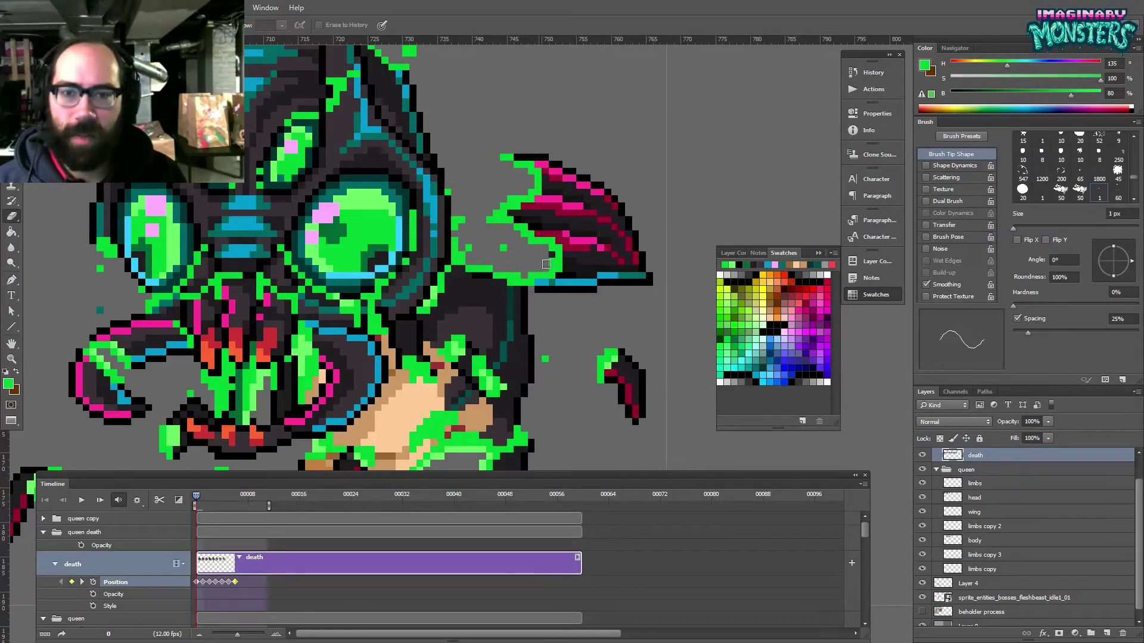
# - Trim the pointed middle tip of the torn wing and split off a bright green droplet in front of it
pyautogui.moveTo(510, 203)
pyautogui.mouseDown()
pyautogui.moveTo(485, 223)
pyautogui.moveTo(674, 260)
pyautogui.mouseUp()
pyautogui.moveTo(298, 253)
pyautogui.mouseDown()
pyautogui.moveTo(588, 279)
pyautogui.moveTo(298, 271)
pyautogui.mouseUp()
pyautogui.press('b')
pyautogui.moveTo(596, 257); pyautogui.dragTo(334, 253)
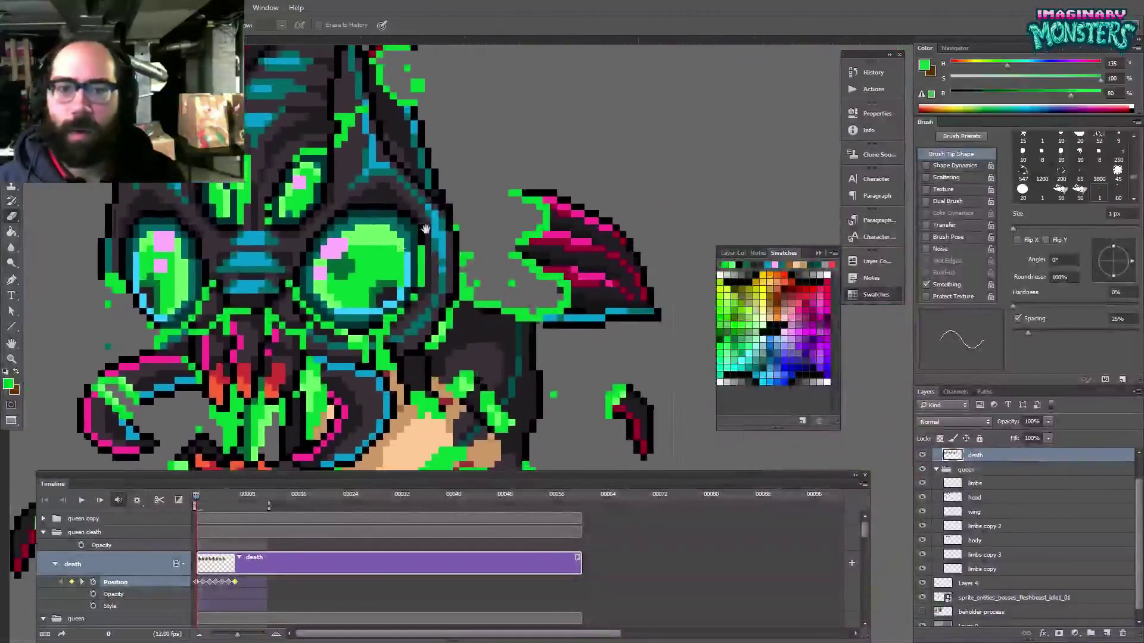
pyautogui.press('e')
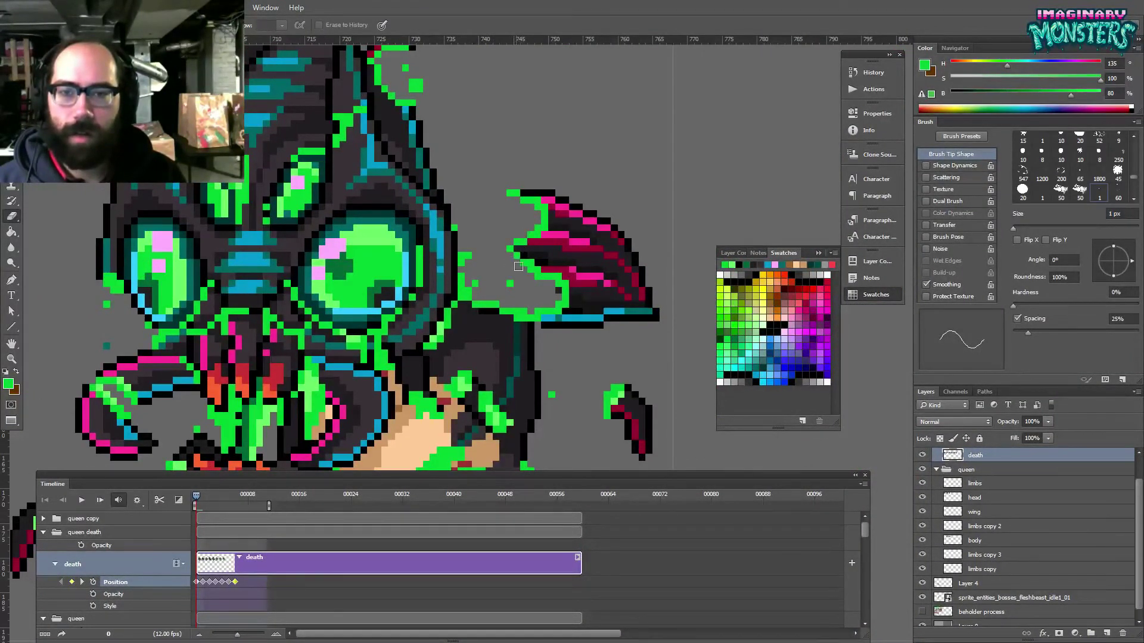
pyautogui.press('b')
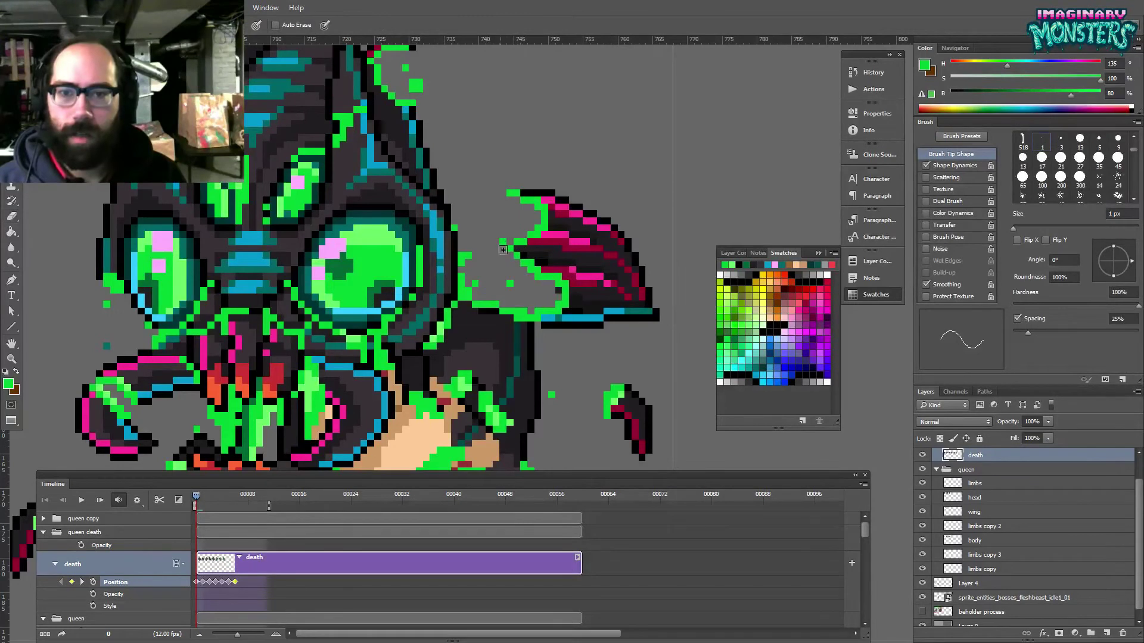
pyautogui.press('e')
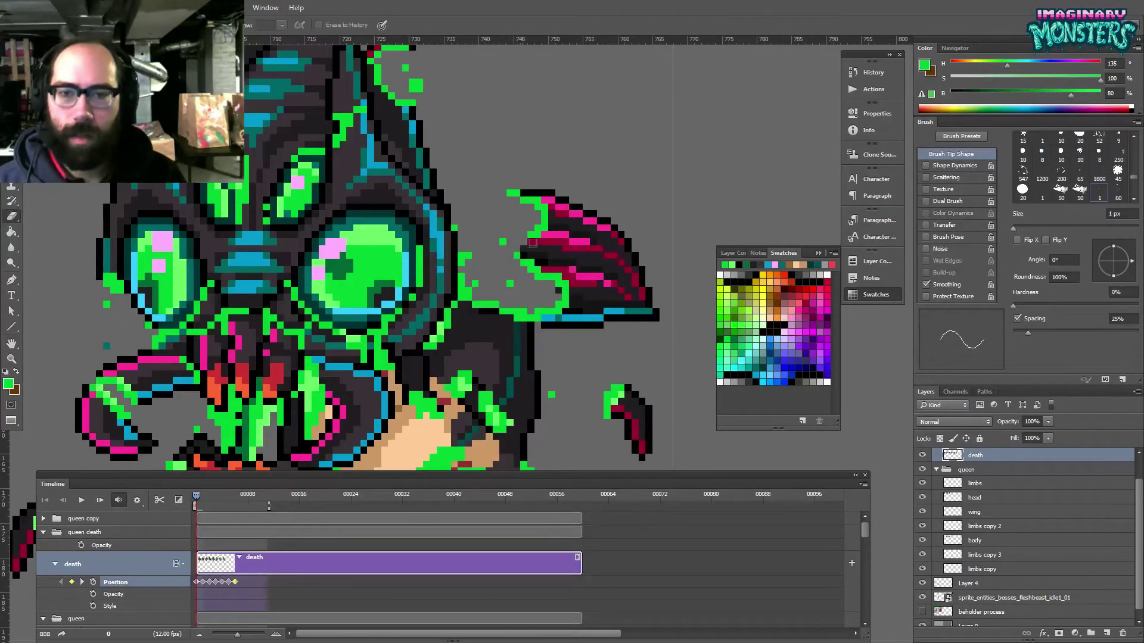
pyautogui.press('b')
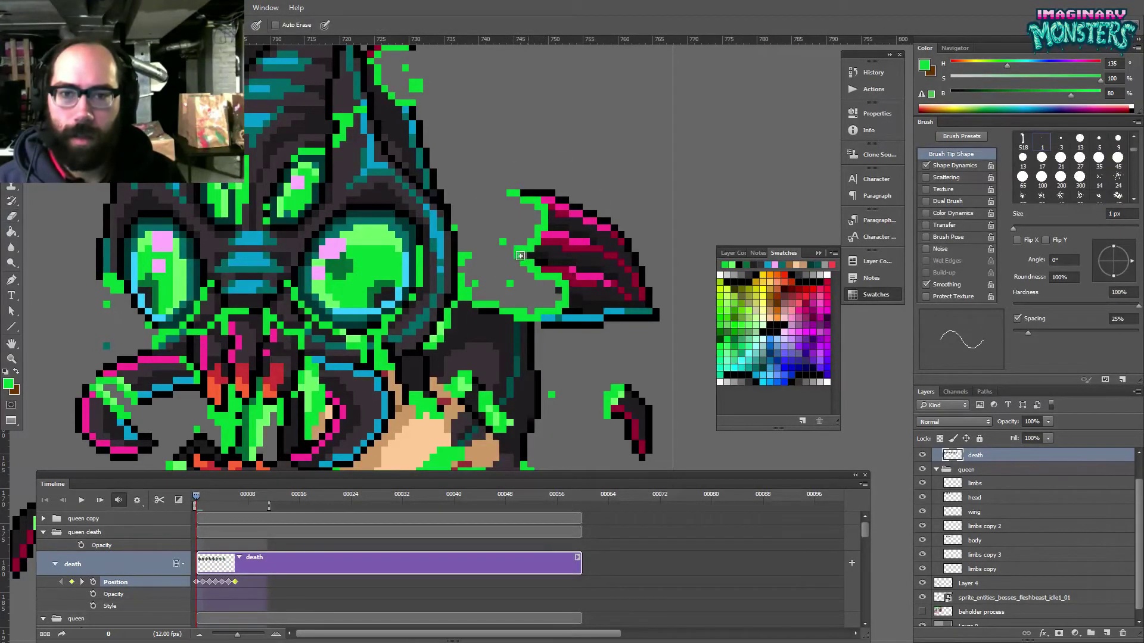
# - Shorten the wing's middle spike further and rework the green droplets inside the tear
pyautogui.moveTo(495, 257); pyautogui.dragTo(464, 271)
pyautogui.hotkey('ctrl', 'r')
pyautogui.press('e')
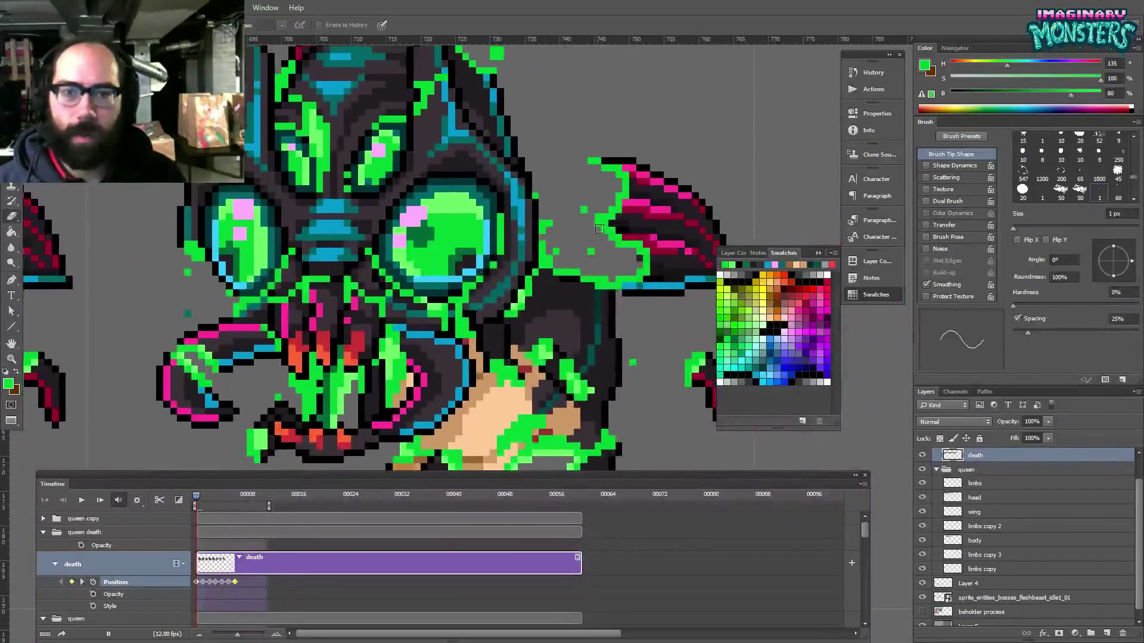
pyautogui.moveTo(583, 282); pyautogui.dragTo(525, 290)
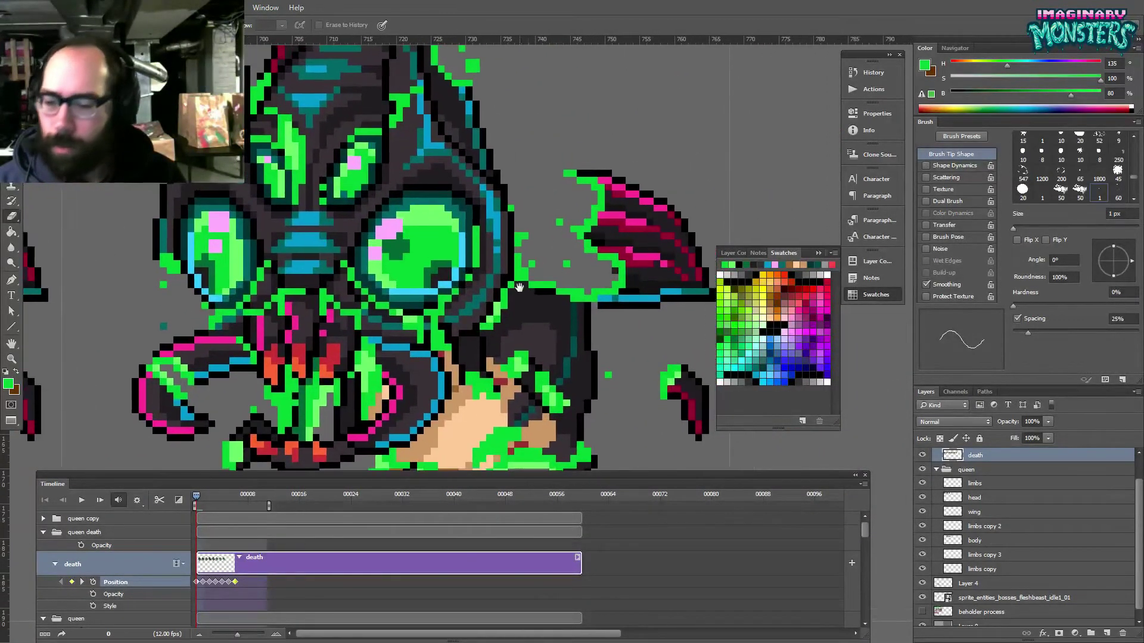
pyautogui.moveTo(566, 252); pyautogui.dragTo(515, 231)
pyautogui.press('b')
pyautogui.moveTo(578, 275); pyautogui.dragTo(551, 299)
pyautogui.press('e')
pyautogui.press('b')
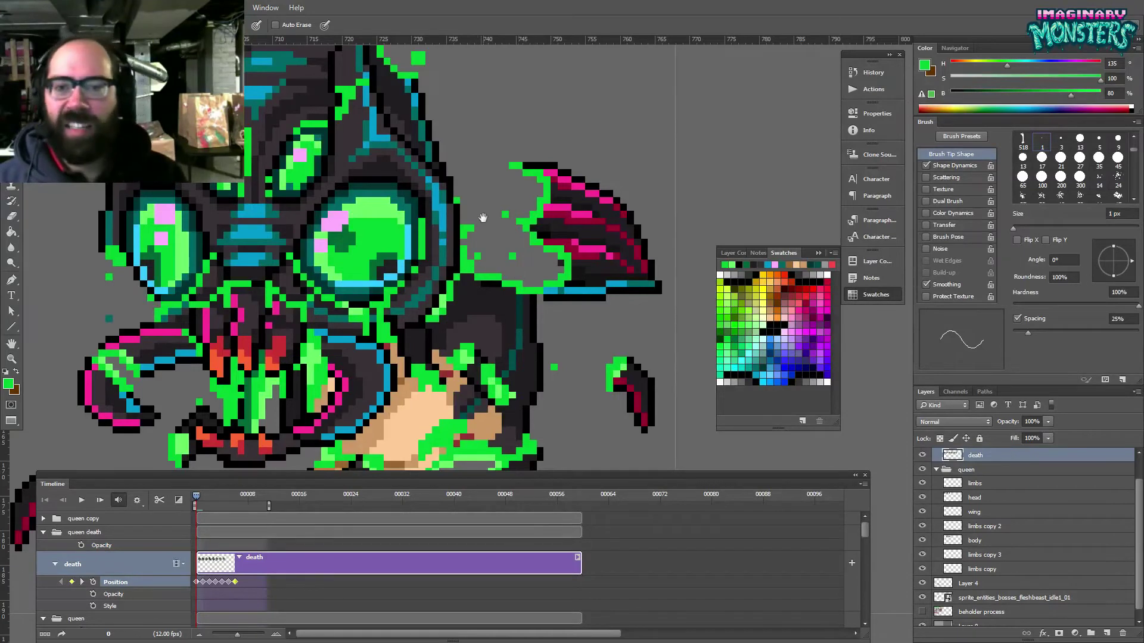
# - Erase the leftover green goo pixels along the side of the head facing the torn wing
pyautogui.moveTo(477, 210); pyautogui.dragTo(523, 245)
pyautogui.press('e')
pyautogui.moveTo(455, 269); pyautogui.dragTo(381, 275)
pyautogui.moveTo(244, 303)
pyautogui.mouseDown()
pyautogui.moveTo(589, 306)
pyautogui.moveTo(263, 314)
pyautogui.mouseUp()
pyautogui.moveTo(561, 284); pyautogui.dragTo(437, 283)
pyautogui.moveTo(181, 272); pyautogui.dragTo(85, 277)
pyautogui.moveTo(703, 268); pyautogui.dragTo(442, 261)
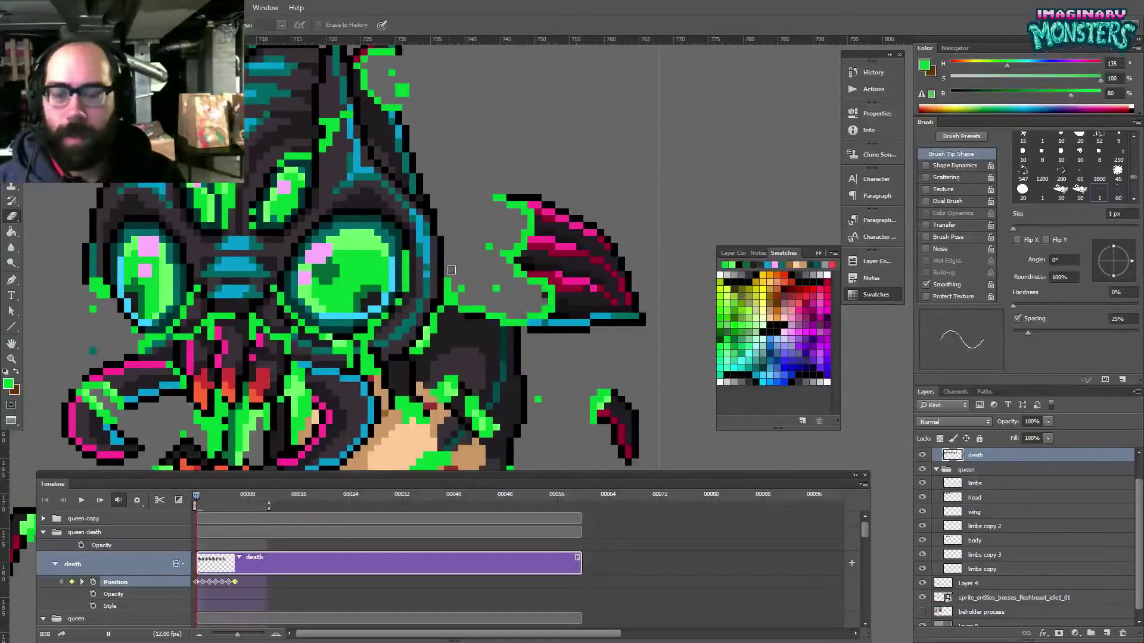
pyautogui.moveTo(416, 298)
pyautogui.mouseDown()
pyautogui.moveTo(644, 322)
pyautogui.moveTo(953, 328)
pyautogui.moveTo(635, 312)
pyautogui.moveTo(655, 316)
pyautogui.moveTo(268, 322)
pyautogui.moveTo(417, 331)
pyautogui.moveTo(398, 334)
pyautogui.mouseUp()
pyautogui.moveTo(434, 269); pyautogui.dragTo(43, 236)
# - Split the tip off the mandible beneath the smaller eye, erasing a gap and edging both cut ends with bright green
pyautogui.press('b')
pyautogui.moveTo(27, 285); pyautogui.dragTo(424, 279)
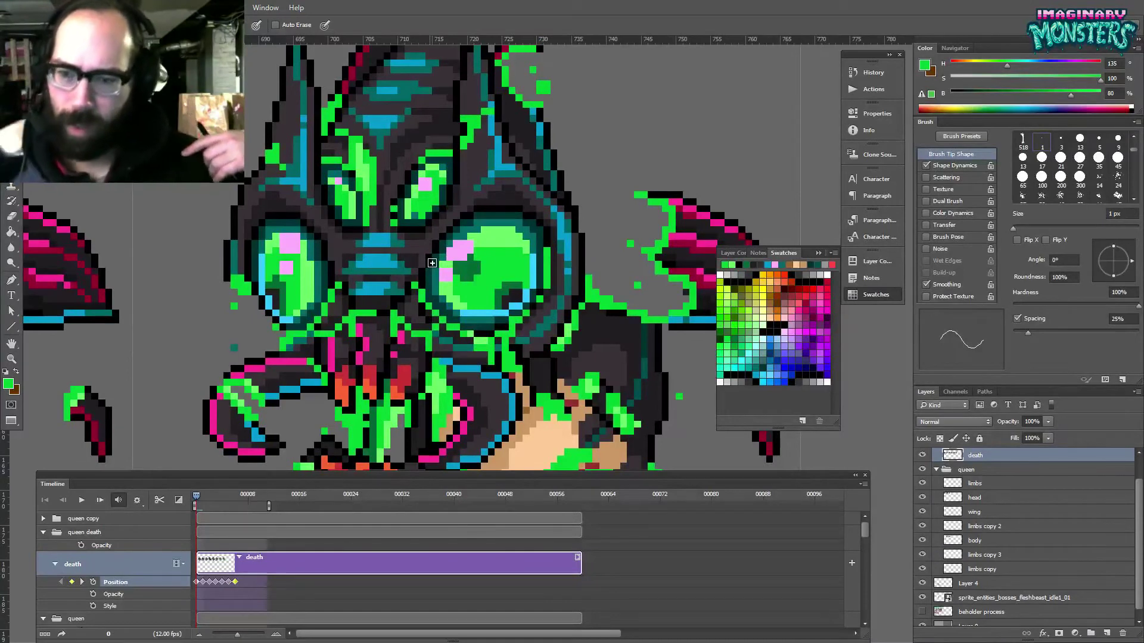
pyautogui.moveTo(250, 351); pyautogui.dragTo(401, 329)
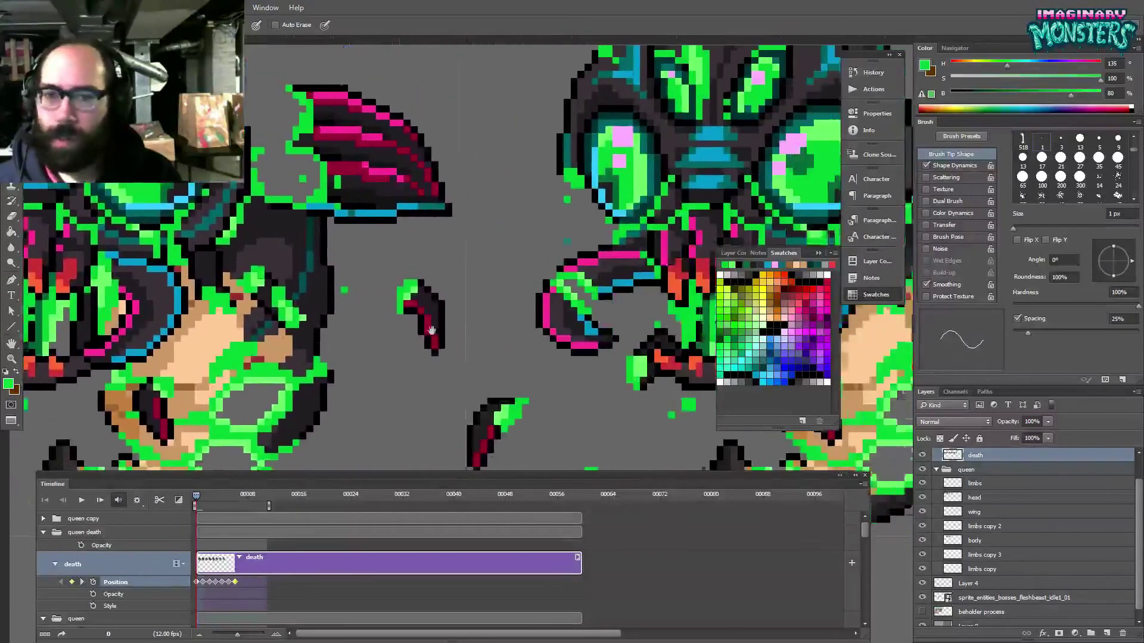
pyautogui.keyDown('alt'); pyautogui.click(434, 287); pyautogui.keyUp('alt')
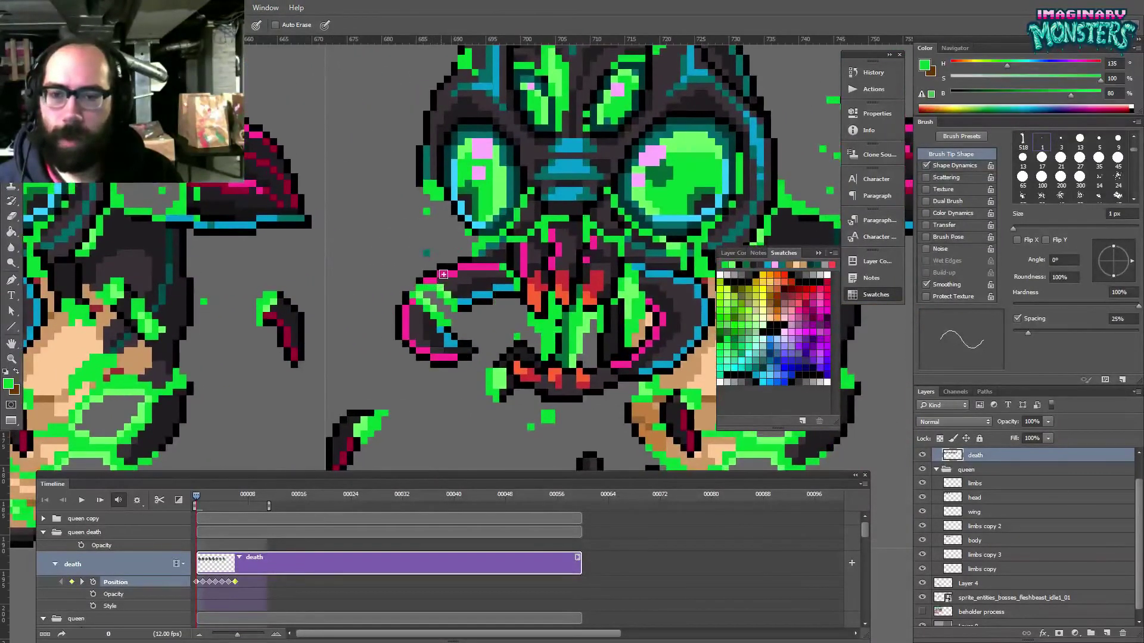
pyautogui.press('e')
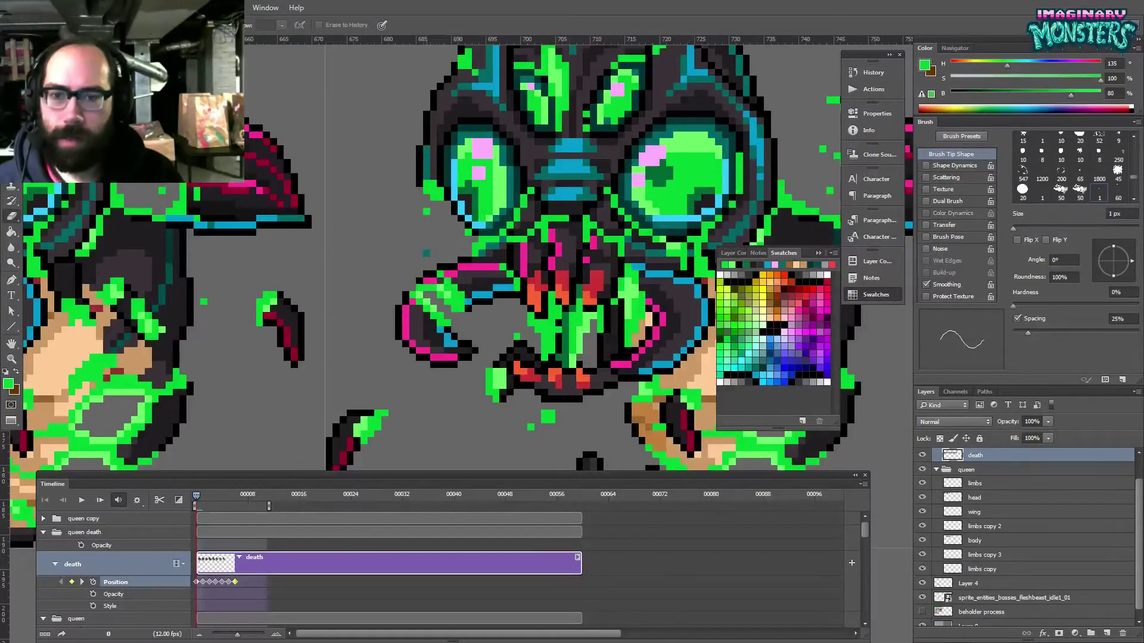
pyautogui.moveTo(423, 290)
pyautogui.mouseDown()
pyautogui.moveTo(444, 317)
pyautogui.moveTo(409, 305)
pyautogui.mouseUp()
pyautogui.press('b')
pyautogui.press('e')
pyautogui.click(449, 326)
pyautogui.press('b')
pyautogui.press('e')
# - Cut back the head's outer edge beside the smaller eye, leaving bright green goo pixels along the cut
pyautogui.moveTo(443, 280); pyautogui.dragTo(744, 307)
pyautogui.moveTo(310, 280)
pyautogui.mouseDown()
pyautogui.moveTo(854, 247)
pyautogui.moveTo(380, 249)
pyautogui.mouseUp()
pyautogui.moveTo(659, 258); pyautogui.dragTo(192, 260)
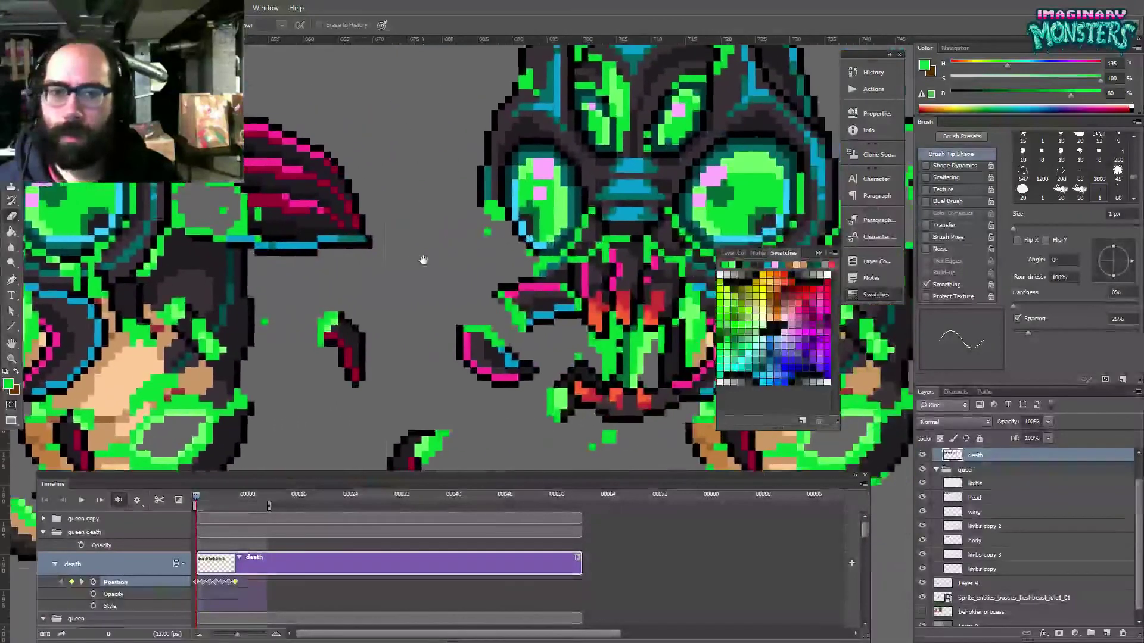
pyautogui.press('b')
pyautogui.moveTo(487, 235); pyautogui.dragTo(458, 290)
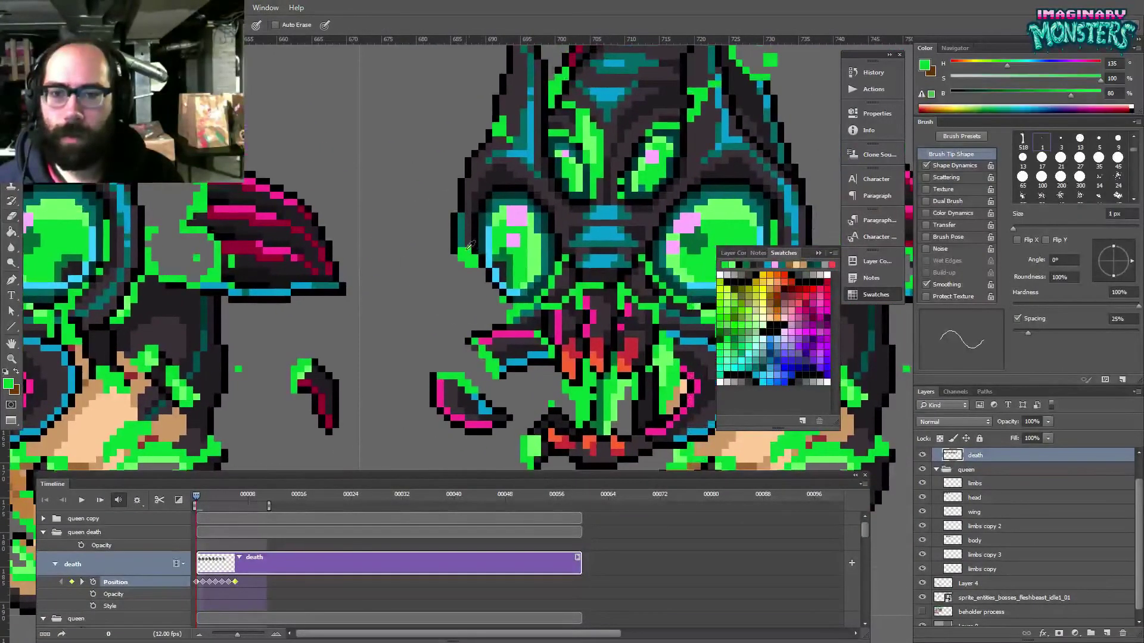
pyautogui.click(464, 220)
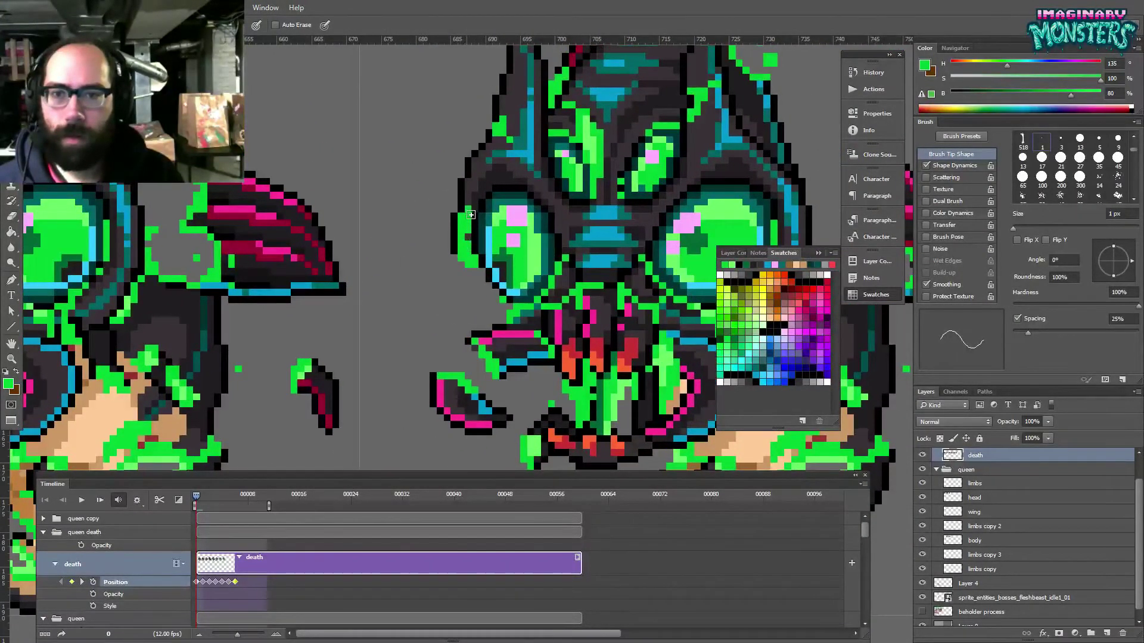
pyautogui.press('e')
pyautogui.moveTo(470, 266)
pyautogui.mouseDown()
pyautogui.moveTo(455, 231)
pyautogui.moveTo(471, 260)
pyautogui.mouseUp()
pyautogui.press('b')
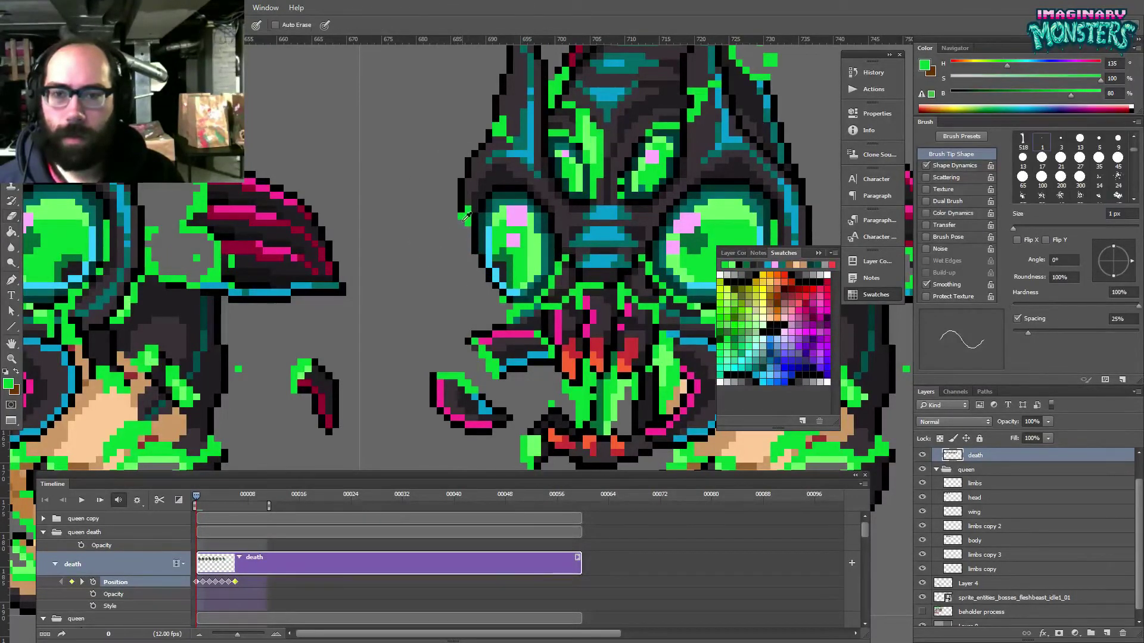
# - Rework the bright green goo beneath the smaller eye, just above the severed mandible stump
pyautogui.moveTo(495, 329)
pyautogui.mouseDown()
pyautogui.moveTo(316, 247)
pyautogui.moveTo(479, 332)
pyautogui.mouseUp()
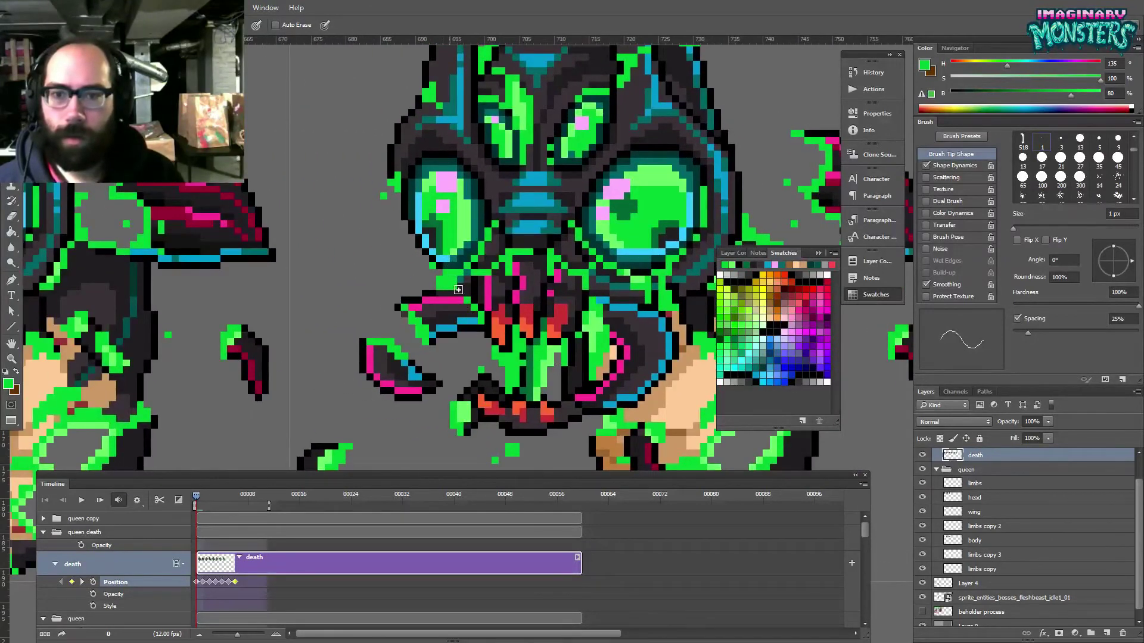
pyautogui.press('e')
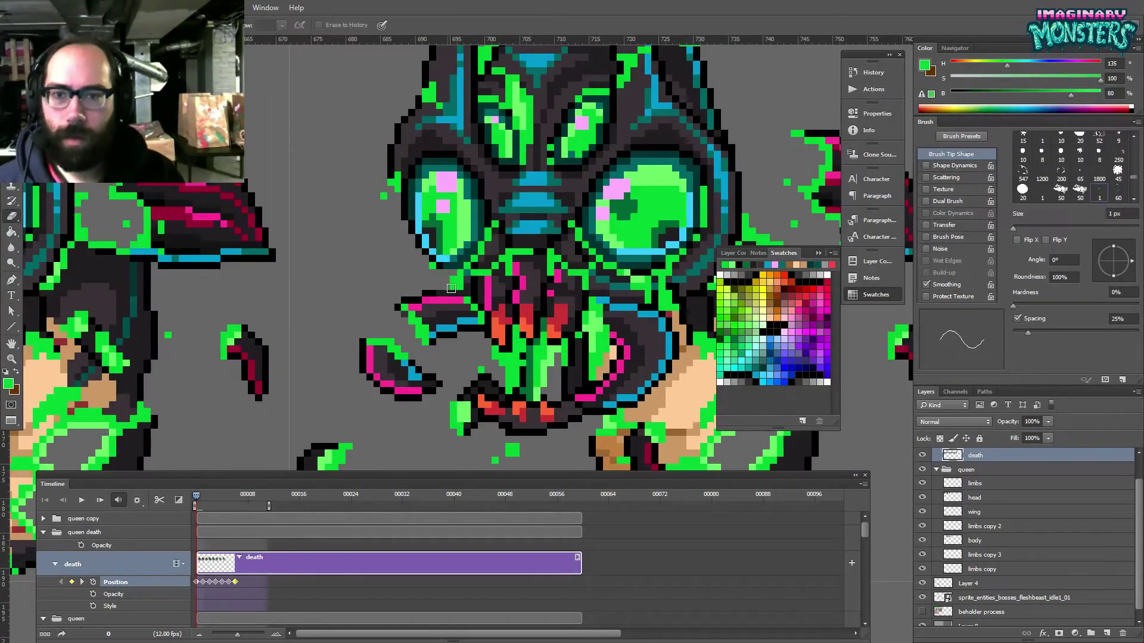
pyautogui.press('z')
pyautogui.moveTo(473, 273); pyautogui.dragTo(437, 275)
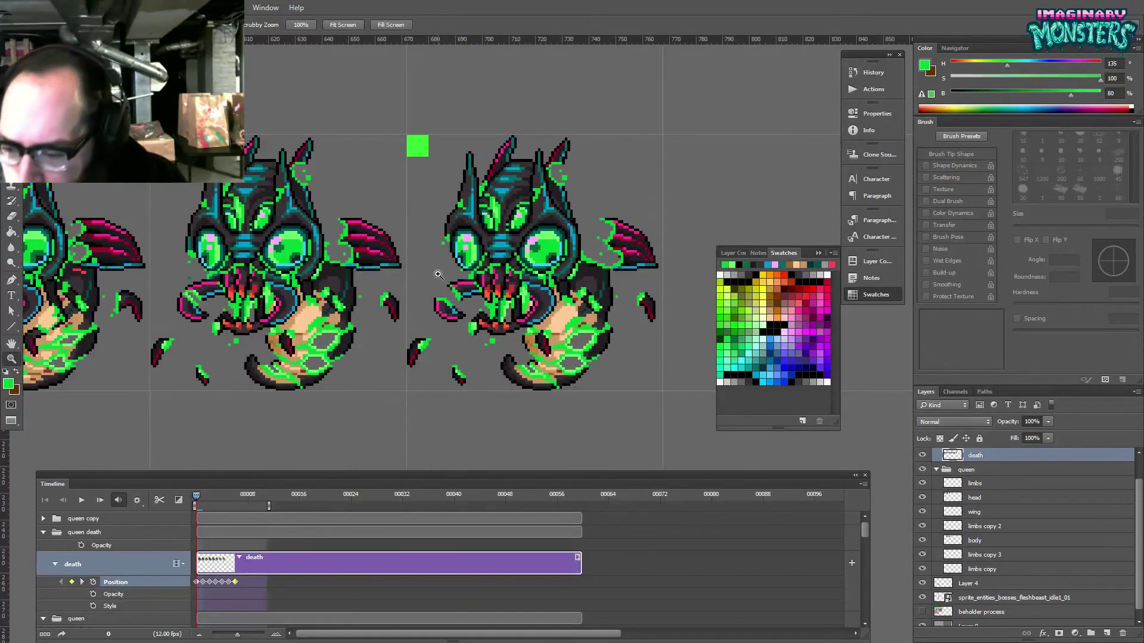
pyautogui.moveTo(505, 311)
pyautogui.mouseDown()
pyautogui.moveTo(582, 328)
pyautogui.moveTo(529, 325)
pyautogui.mouseUp()
pyautogui.moveTo(514, 313); pyautogui.dragTo(577, 325)
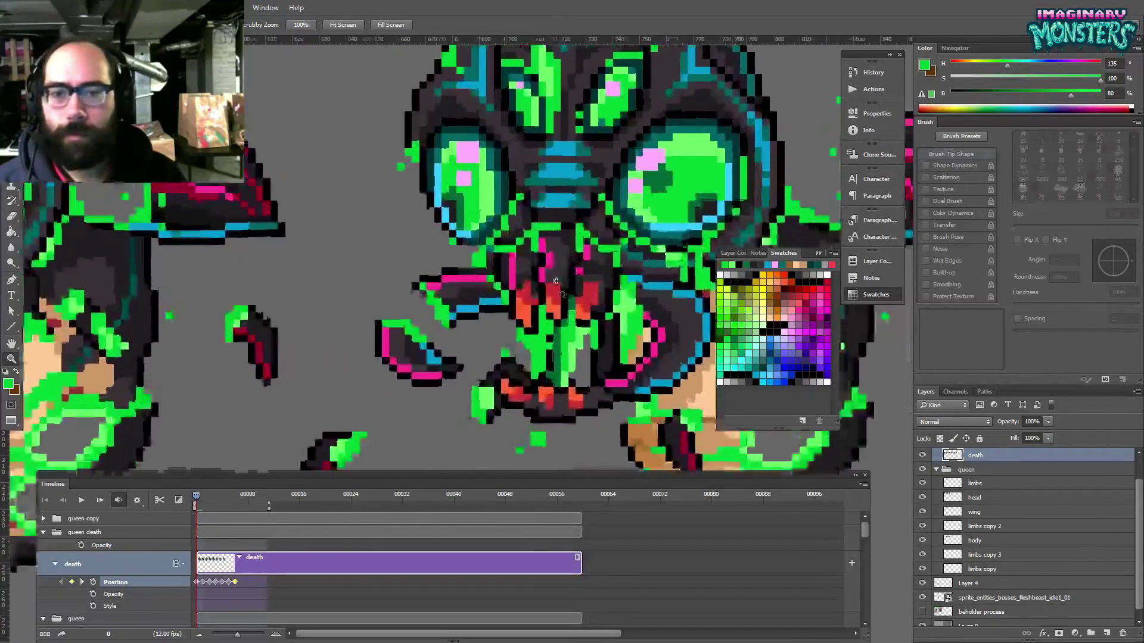
# - Add light green highlights to the cut ends of the severed mandible
pyautogui.press('b')
pyautogui.keyDown('alt'); pyautogui.click(582, 331); pyautogui.keyUp('alt')
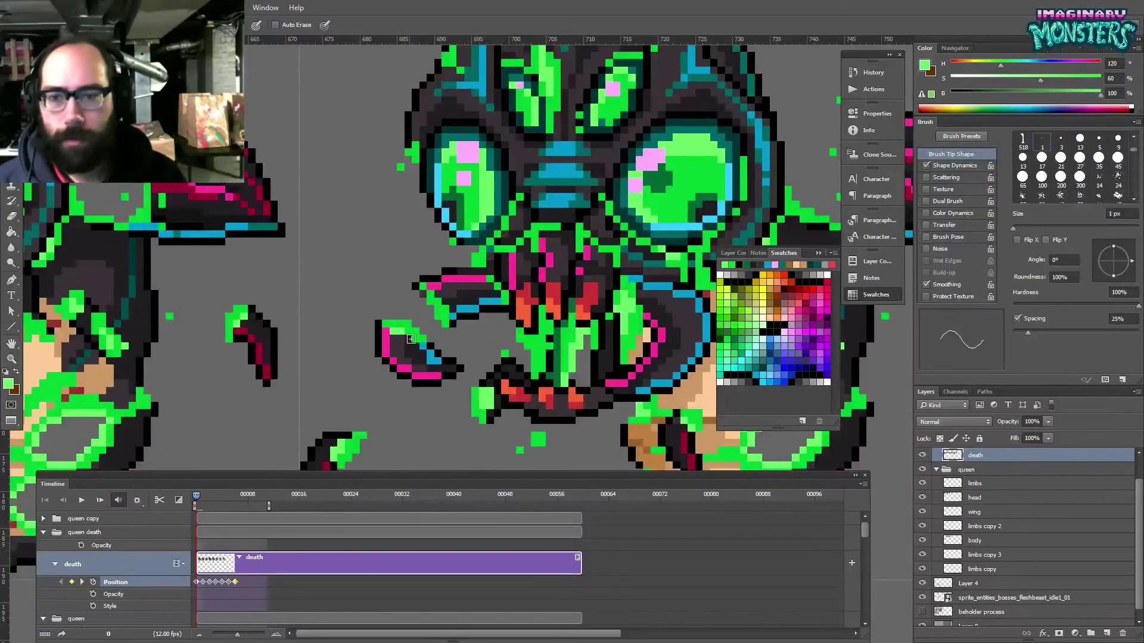
pyautogui.moveTo(456, 320)
pyautogui.mouseDown()
pyautogui.moveTo(445, 322)
pyautogui.moveTo(413, 268)
pyautogui.moveTo(490, 220)
pyautogui.moveTo(456, 273)
pyautogui.moveTo(490, 281)
pyautogui.moveTo(504, 267)
pyautogui.moveTo(480, 308)
pyautogui.moveTo(491, 311)
pyautogui.mouseUp()
pyautogui.keyDown('alt'); pyautogui.click(486, 291); pyautogui.keyUp('alt')
# - Erase the goo blob at the lower jaw's tip and touch up the jaw with bright green pixels
pyautogui.press('e')
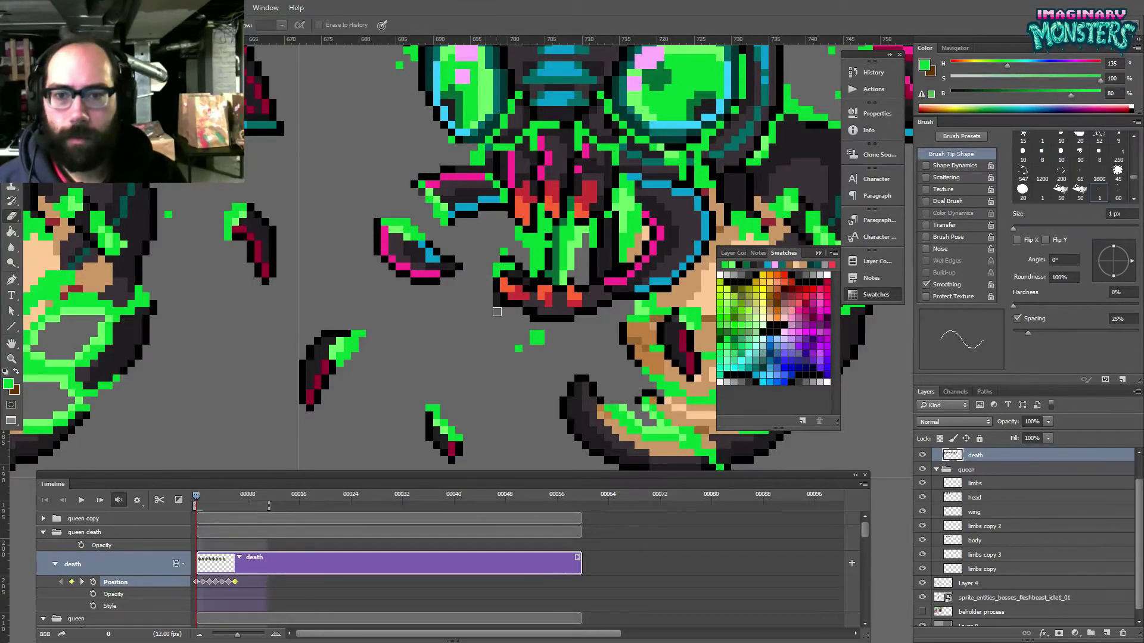
pyautogui.press('b')
pyautogui.moveTo(539, 281); pyautogui.dragTo(491, 296)
pyautogui.keyDown('alt'); pyautogui.click(459, 284); pyautogui.keyUp('alt')
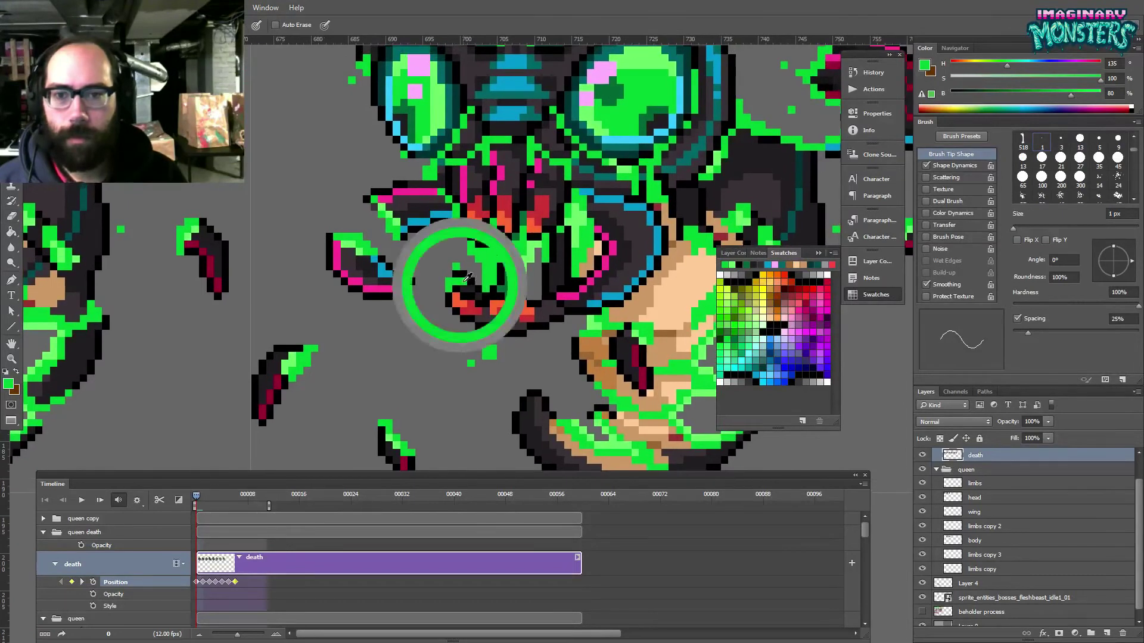
pyautogui.click(515, 310)
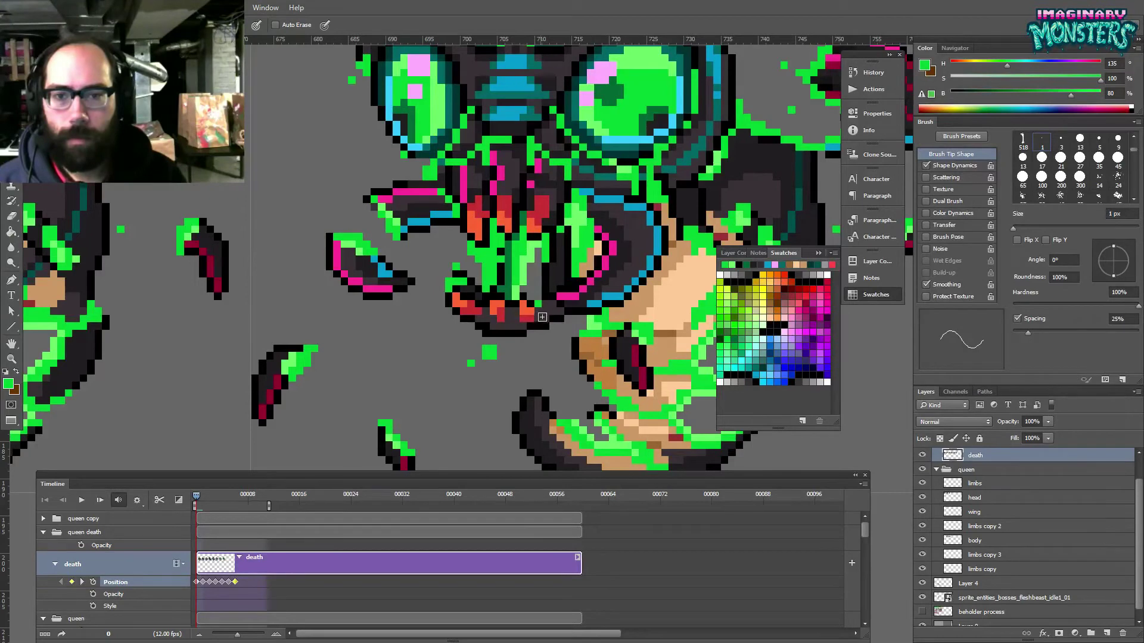
pyautogui.moveTo(540, 314); pyautogui.dragTo(505, 334)
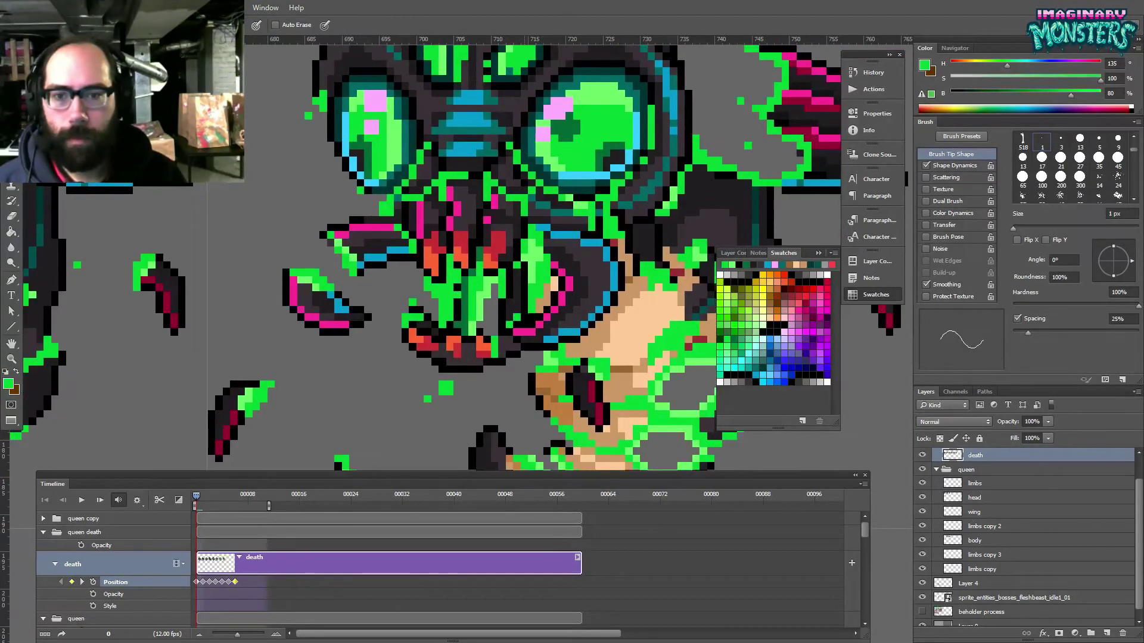
pyautogui.moveTo(524, 281); pyautogui.dragTo(518, 294)
pyautogui.press('e')
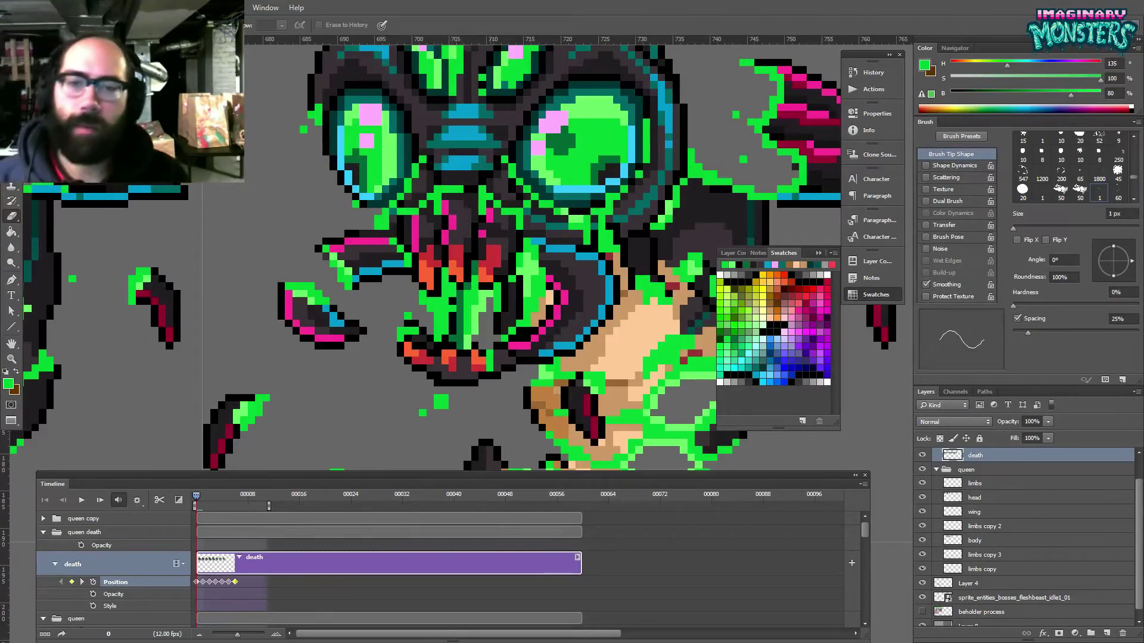
# - Paint bright and dark green goo strands running down between the upper fangs
pyautogui.moveTo(438, 178); pyautogui.dragTo(883, 256)
pyautogui.moveTo(424, 248); pyautogui.dragTo(834, 262)
pyautogui.moveTo(417, 256); pyautogui.dragTo(682, 286)
pyautogui.moveTo(288, 270); pyautogui.dragTo(681, 292)
pyautogui.moveTo(160, 265)
pyautogui.mouseDown()
pyautogui.moveTo(468, 270)
pyautogui.moveTo(422, 269)
pyautogui.mouseUp()
pyautogui.press('b')
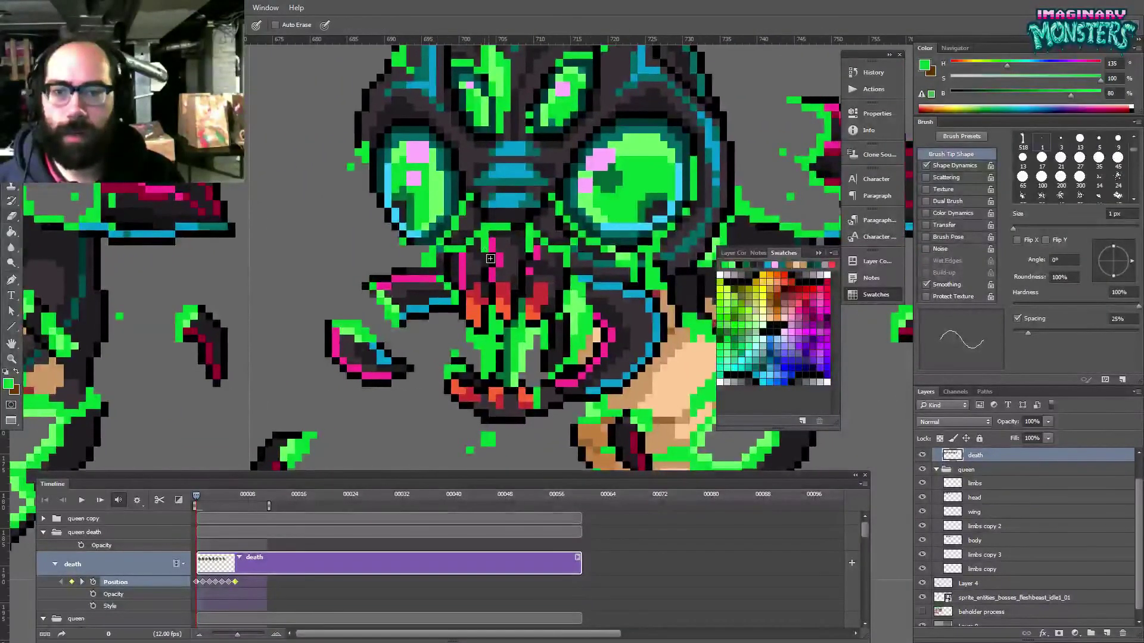
pyautogui.moveTo(470, 291); pyautogui.dragTo(511, 306)
pyautogui.moveTo(589, 300); pyautogui.dragTo(527, 323)
pyautogui.moveTo(613, 315)
pyautogui.mouseDown()
pyautogui.moveTo(529, 304)
pyautogui.moveTo(602, 266)
pyautogui.mouseUp()
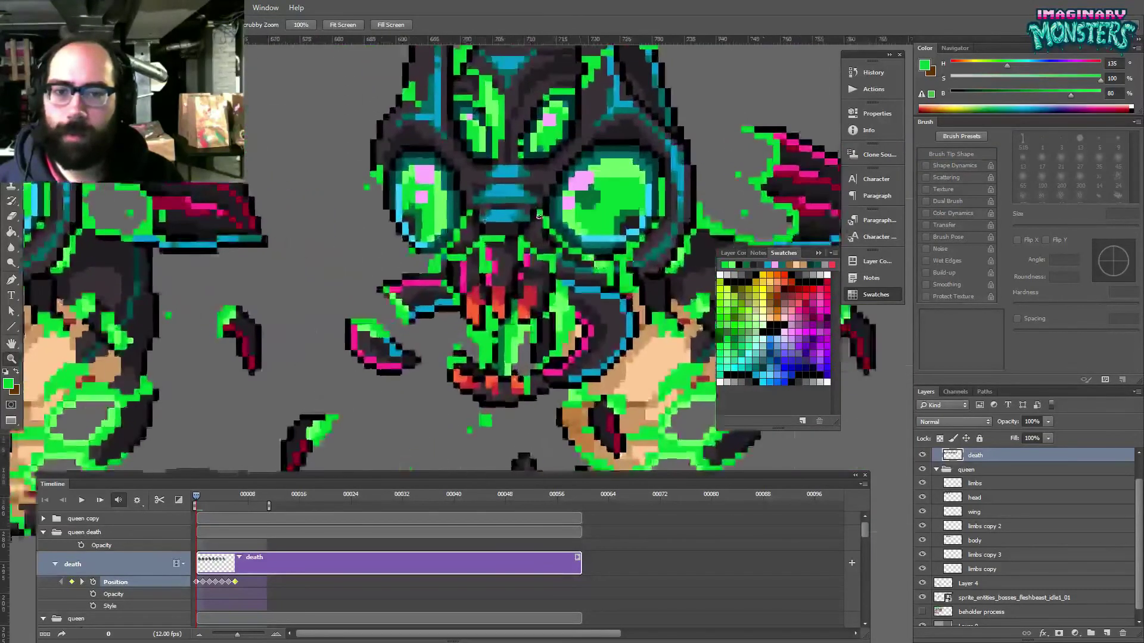
pyautogui.keyDown('alt'); pyautogui.click(515, 302); pyautogui.keyUp('alt')
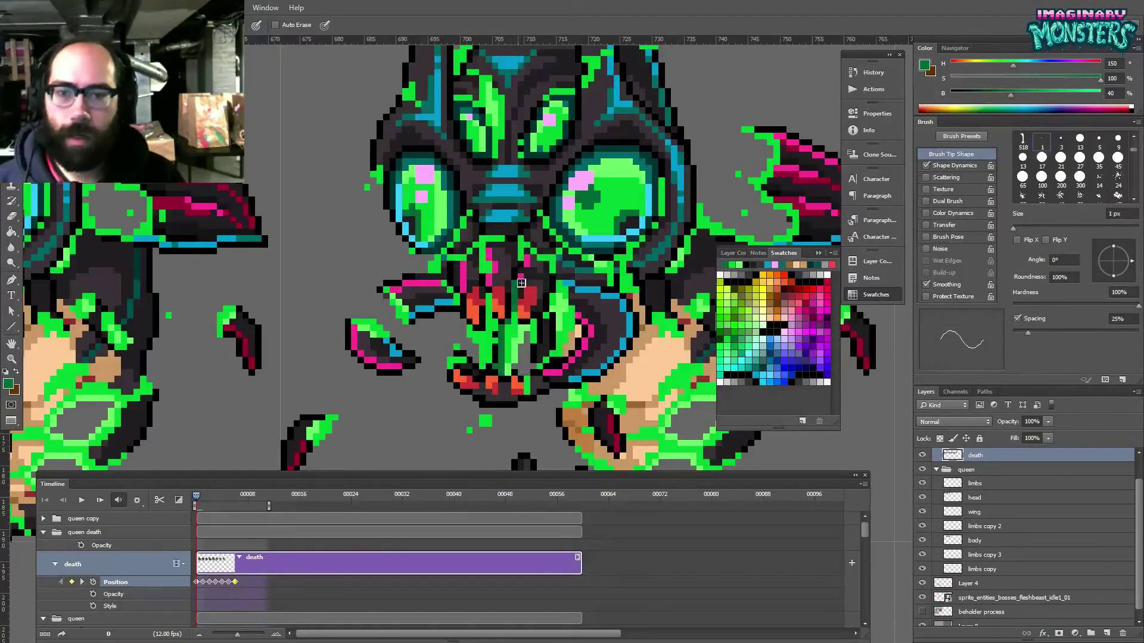
pyautogui.keyDown('alt'); pyautogui.click(517, 310); pyautogui.keyUp('alt')
pyautogui.moveTo(412, 325); pyautogui.dragTo(430, 308)
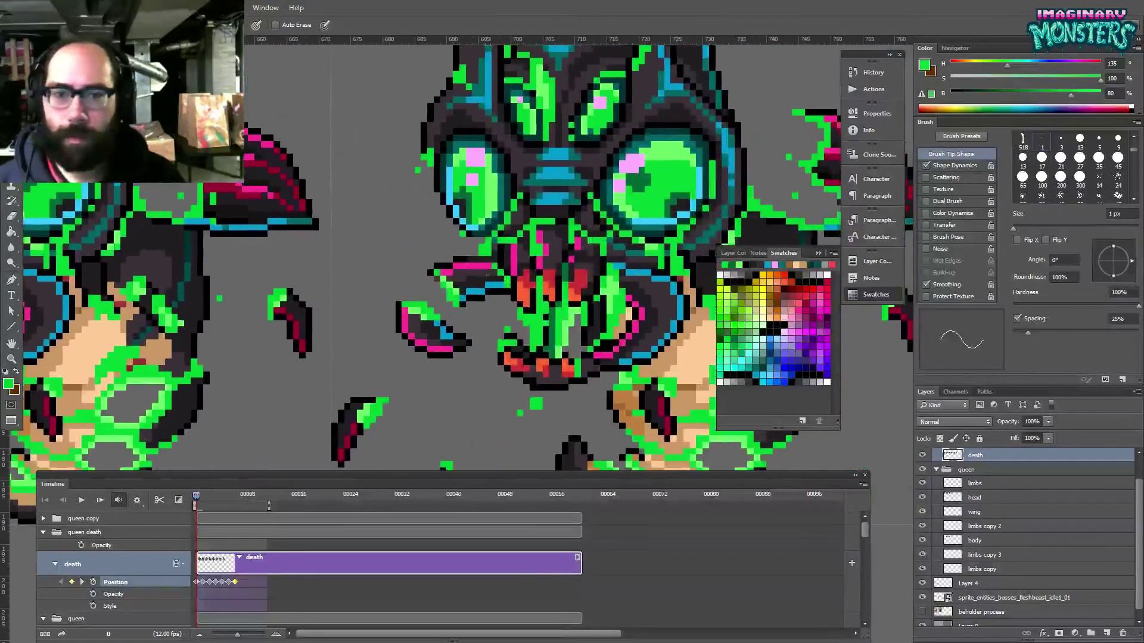
# - Widen the light green goo strand hanging in the mouth and trim the pixels around its lower end
pyautogui.keyDown('alt'); pyautogui.click(574, 308); pyautogui.keyUp('alt')
pyautogui.moveTo(569, 296)
pyautogui.mouseDown()
pyautogui.moveTo(557, 355)
pyautogui.moveTo(560, 341)
pyautogui.mouseUp()
pyautogui.press('e')
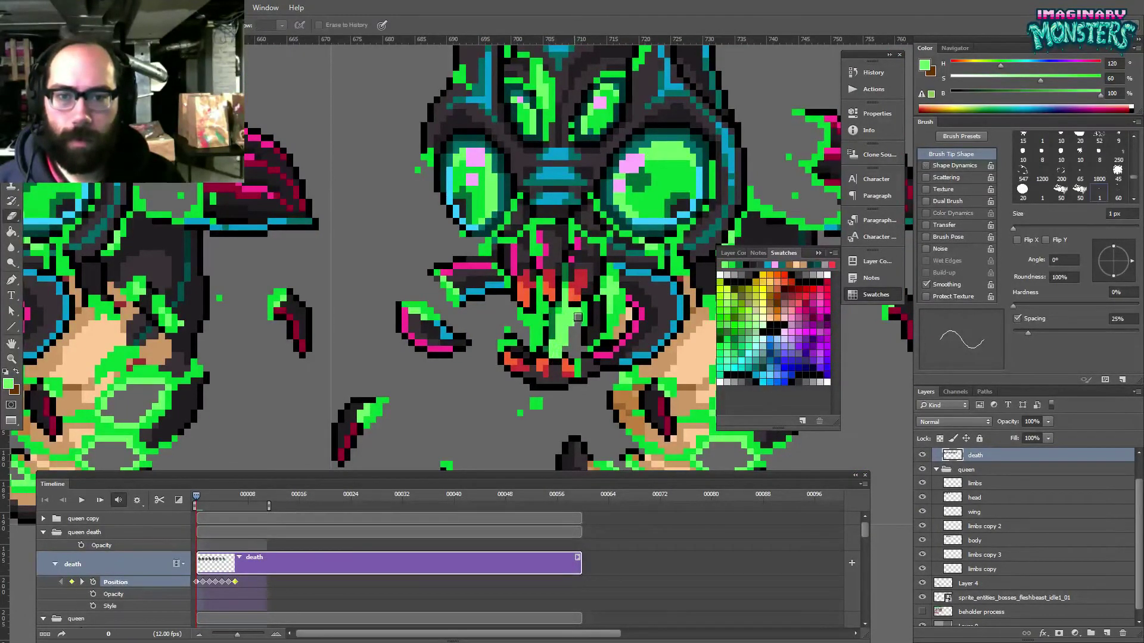
pyautogui.moveTo(561, 348)
pyautogui.mouseDown()
pyautogui.moveTo(560, 339)
pyautogui.moveTo(619, 326)
pyautogui.moveTo(955, 306)
pyautogui.mouseUp()
pyautogui.click(560, 352)
# - Thin out and shorten the goo strands above the lower jaw by erasing pixels between them
pyautogui.press('b')
pyautogui.moveTo(496, 361)
pyautogui.mouseDown()
pyautogui.moveTo(751, 353)
pyautogui.moveTo(520, 332)
pyautogui.moveTo(388, 358)
pyautogui.mouseUp()
pyautogui.moveTo(459, 293); pyautogui.dragTo(466, 304)
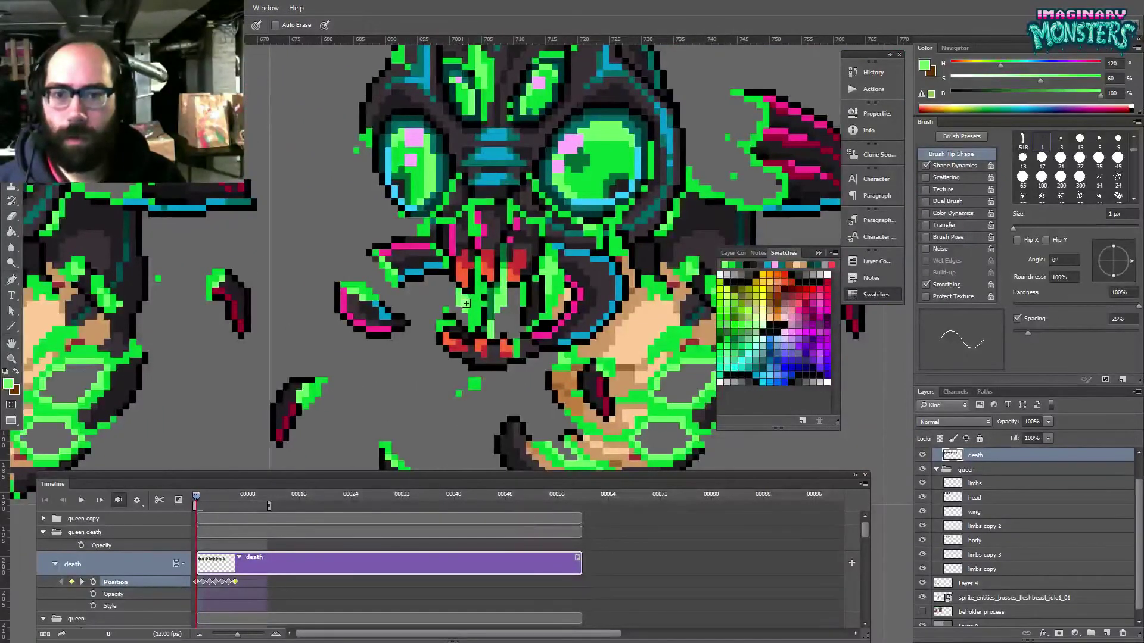
pyautogui.press('e')
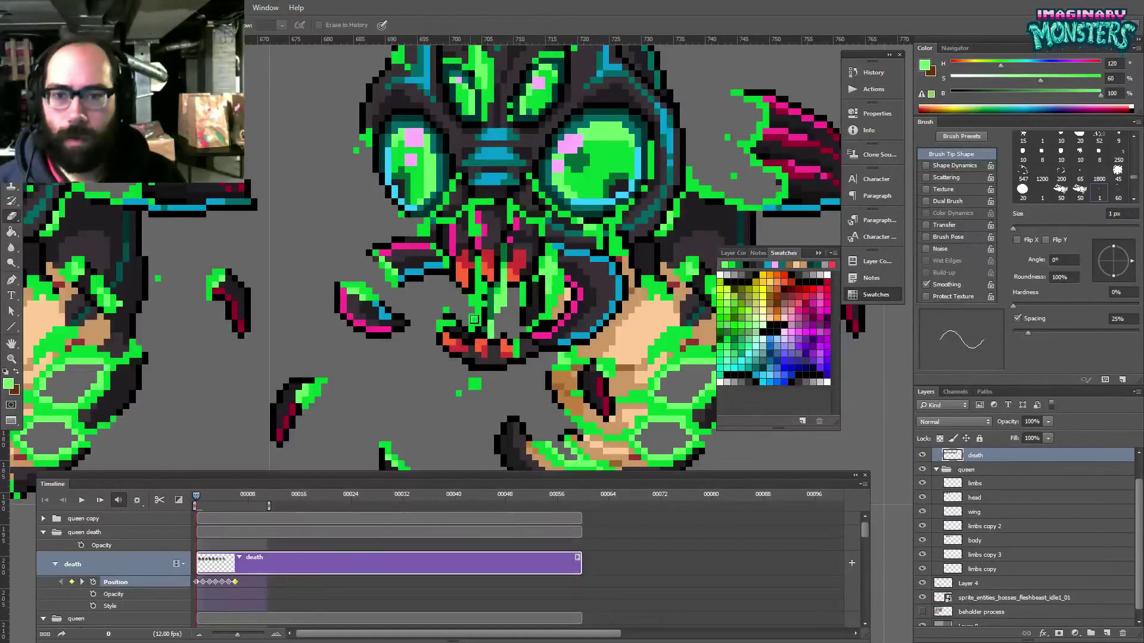
pyautogui.moveTo(484, 336); pyautogui.dragTo(484, 290)
pyautogui.moveTo(563, 292)
pyautogui.mouseDown()
pyautogui.moveTo(533, 308)
pyautogui.moveTo(498, 290)
pyautogui.mouseUp()
# - Paint bright green goo pixels on the blue outer edge of the larger, intact mandible
pyautogui.press('b')
pyautogui.keyDown('alt'); pyautogui.click(512, 282); pyautogui.keyUp('alt')
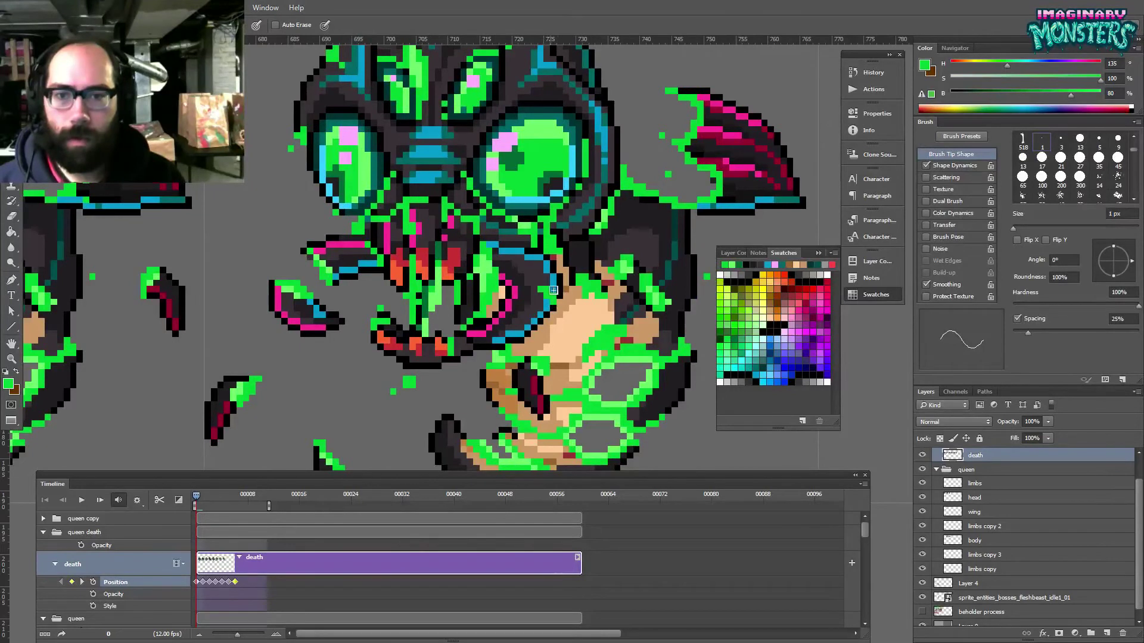
pyautogui.moveTo(568, 321); pyautogui.dragTo(514, 331)
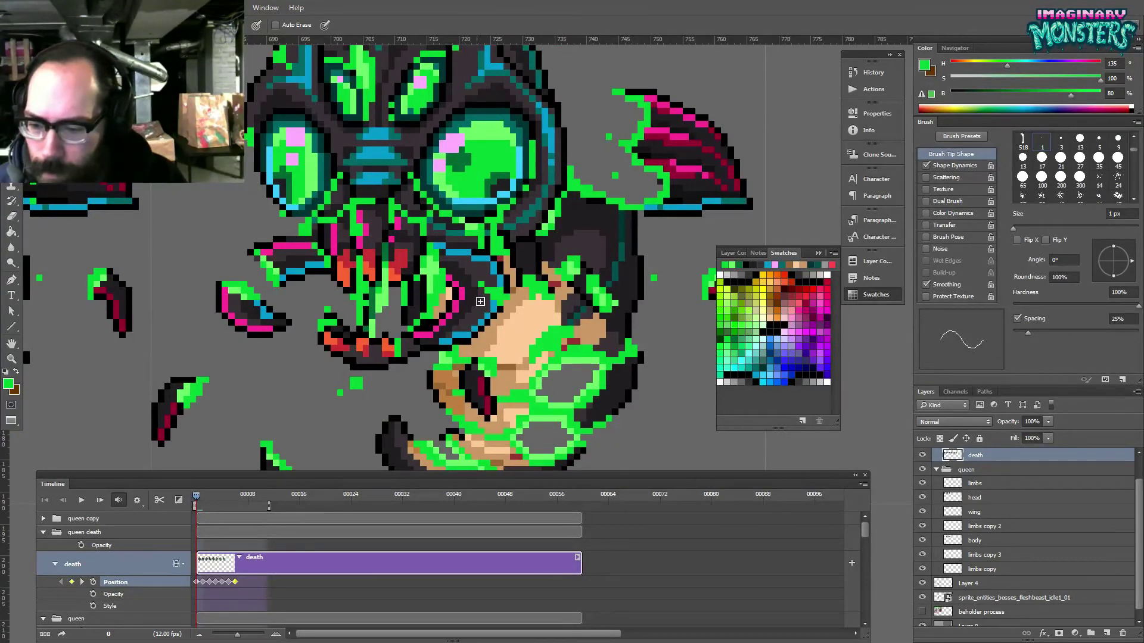
pyautogui.moveTo(480, 302); pyautogui.dragTo(527, 313)
pyautogui.moveTo(276, 302); pyautogui.dragTo(506, 303)
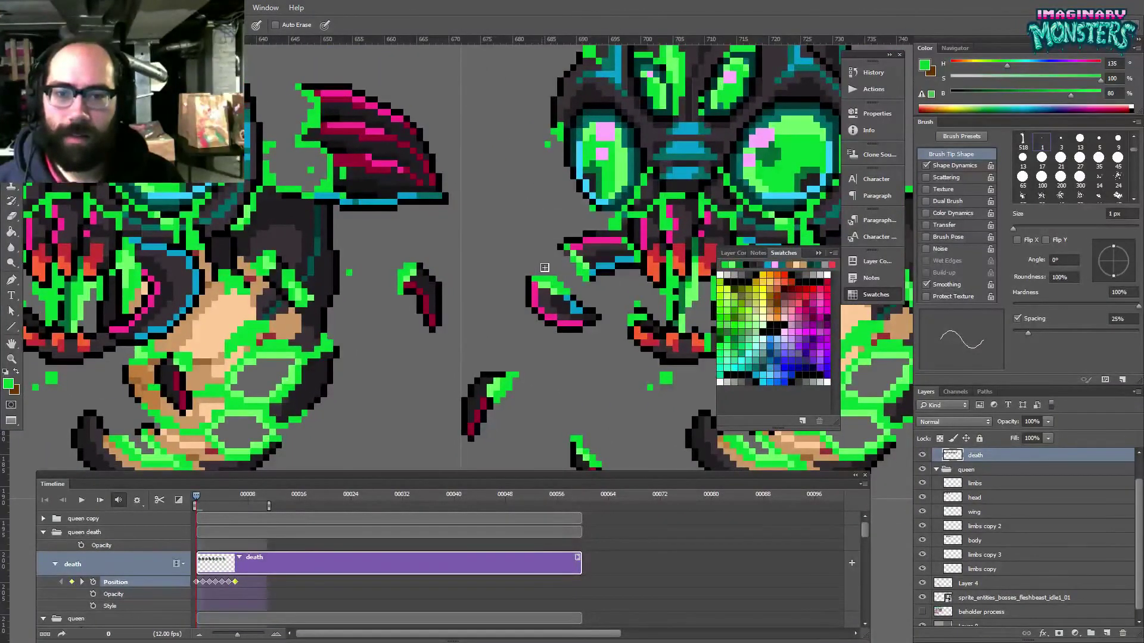
pyautogui.moveTo(580, 305)
pyautogui.mouseDown()
pyautogui.moveTo(465, 289)
pyautogui.moveTo(536, 286)
pyautogui.moveTo(559, 308)
pyautogui.moveTo(546, 306)
pyautogui.mouseUp()
# - Enlarge the green goo patch on the tan belly above the upper hole, adding a light green highlight
pyautogui.press('z')
pyautogui.press('b')
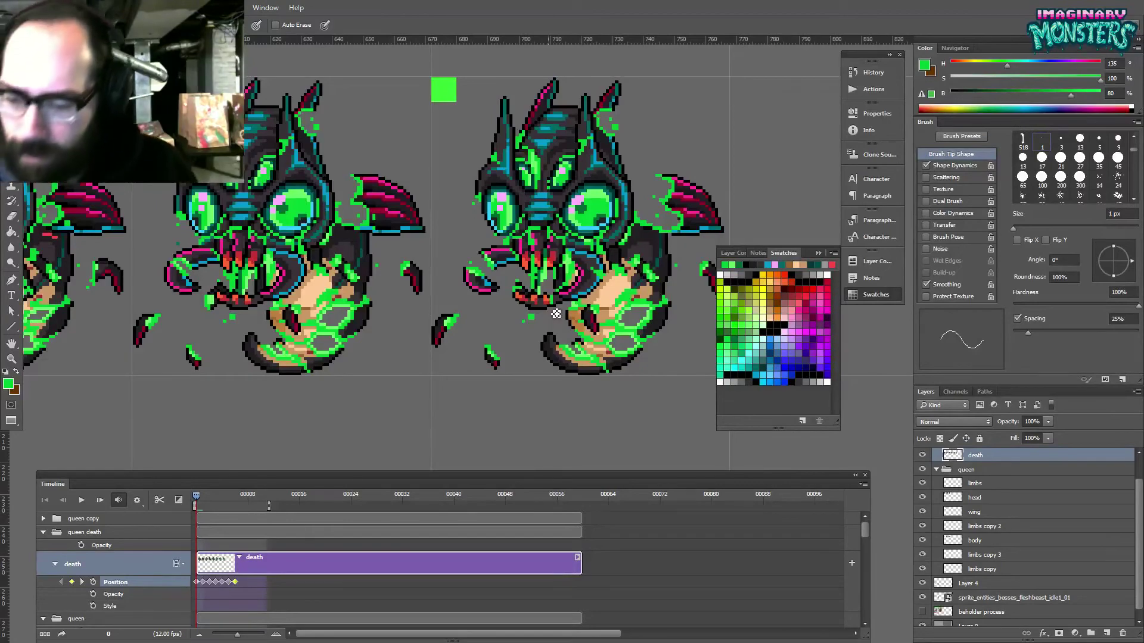
pyautogui.moveTo(599, 298)
pyautogui.mouseDown()
pyautogui.moveTo(530, 284)
pyautogui.moveTo(661, 276)
pyautogui.moveTo(571, 278)
pyautogui.moveTo(647, 279)
pyautogui.mouseUp()
pyautogui.moveTo(527, 304); pyautogui.dragTo(513, 320)
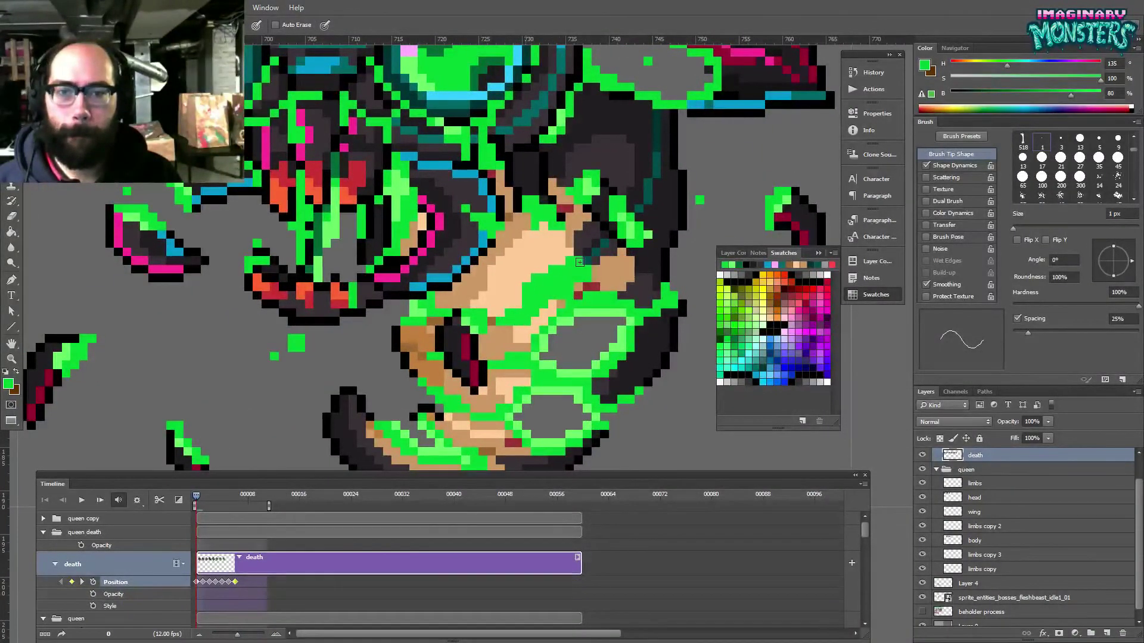
pyautogui.moveTo(543, 304)
pyautogui.mouseDown()
pyautogui.moveTo(532, 305)
pyautogui.moveTo(558, 274)
pyautogui.mouseUp()
pyautogui.keyDown('alt'); pyautogui.click(581, 311); pyautogui.keyUp('alt')
pyautogui.click(521, 304)
pyautogui.click(551, 288)
pyautogui.moveTo(575, 295)
pyautogui.mouseDown()
pyautogui.moveTo(544, 299)
pyautogui.moveTo(573, 289)
pyautogui.moveTo(611, 299)
pyautogui.moveTo(631, 282)
pyautogui.moveTo(611, 305)
pyautogui.moveTo(638, 299)
pyautogui.moveTo(610, 293)
pyautogui.mouseUp()
pyautogui.keyDown('alt'); pyautogui.click(544, 296); pyautogui.keyUp('alt')
# - Erase a notch in the body's outer edge beside the belly goo and repair the outline in black
pyautogui.press('e')
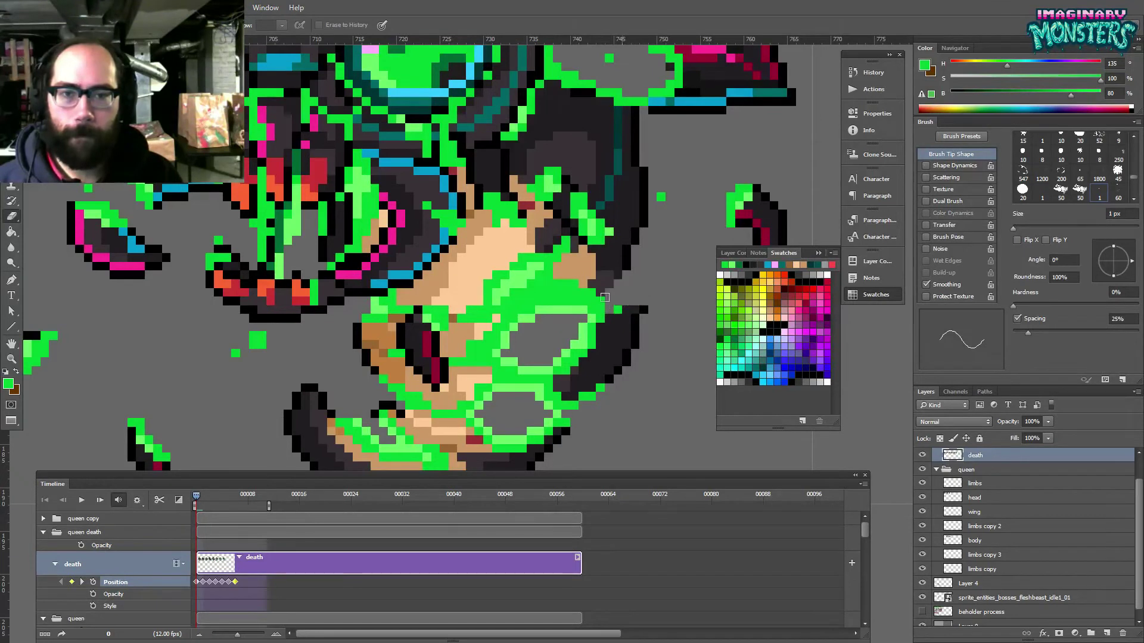
pyautogui.press('b')
pyautogui.keyDown('alt'); pyautogui.click(630, 261); pyautogui.keyUp('alt')
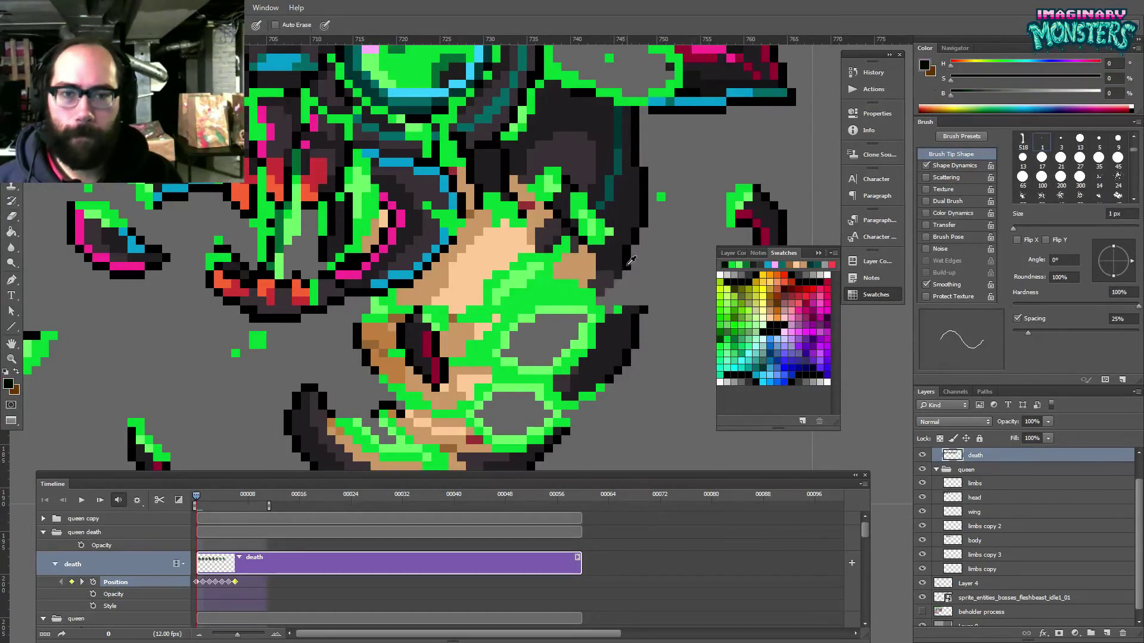
pyautogui.click(591, 290)
pyautogui.moveTo(590, 302)
pyautogui.mouseDown()
pyautogui.moveTo(570, 300)
pyautogui.moveTo(600, 314)
pyautogui.mouseUp()
pyautogui.press('super')
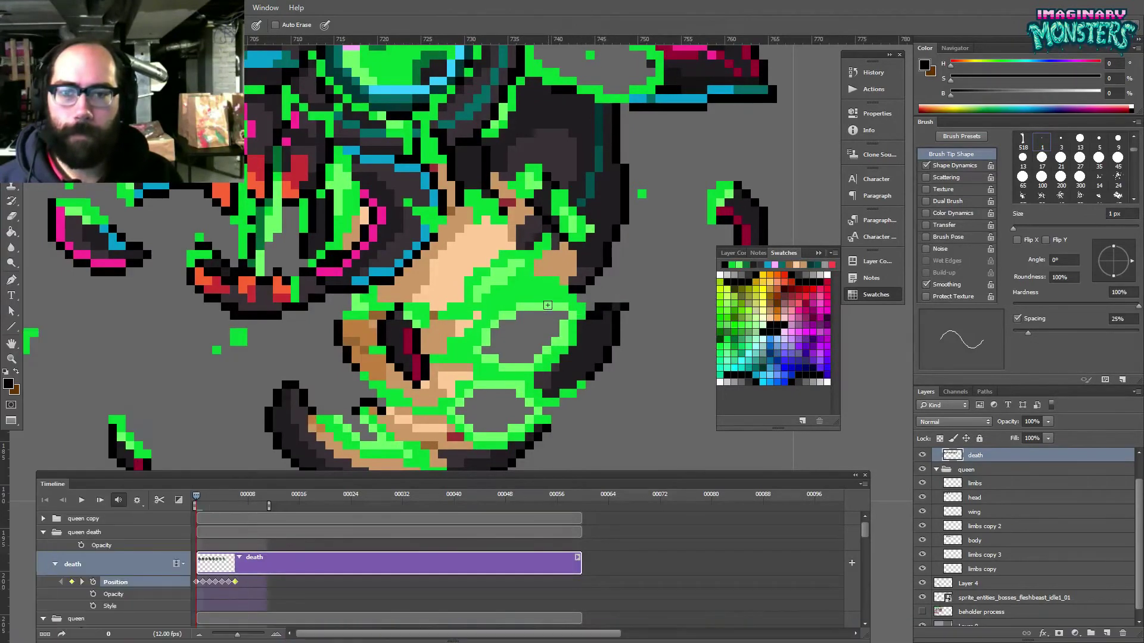
# - Thicken the light green rim around the upper hole in the belly
pyautogui.press('super')
pyautogui.keyDown('alt'); pyautogui.click(532, 307); pyautogui.keyUp('alt')
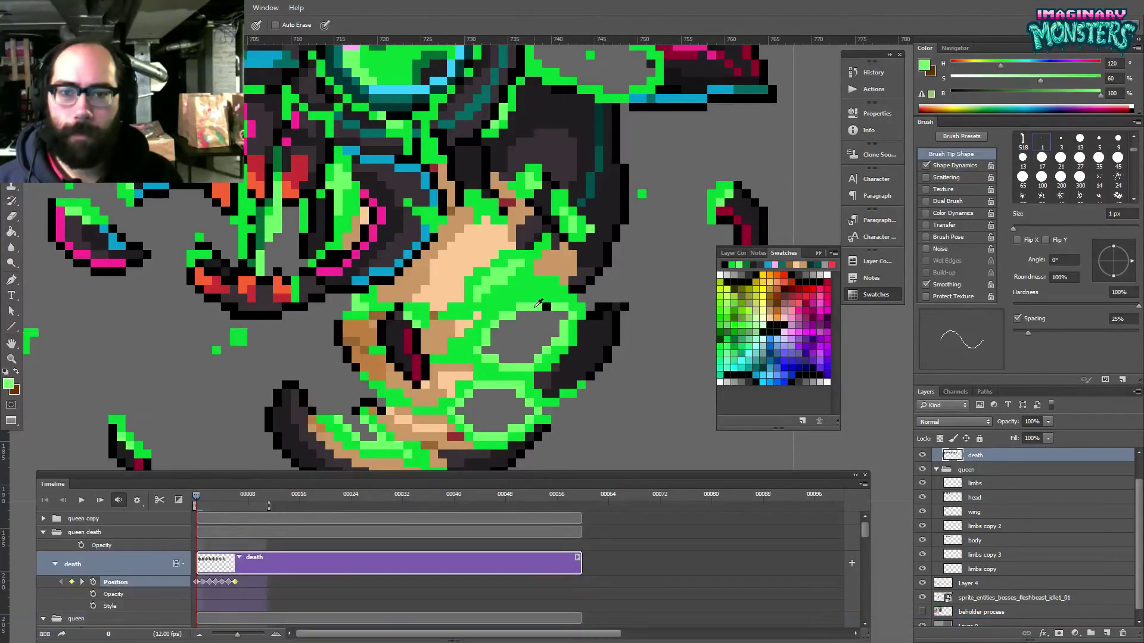
pyautogui.click(503, 307)
pyautogui.moveTo(499, 317)
pyautogui.mouseDown()
pyautogui.moveTo(469, 352)
pyautogui.moveTo(503, 369)
pyautogui.moveTo(540, 365)
pyautogui.moveTo(570, 326)
pyautogui.mouseUp()
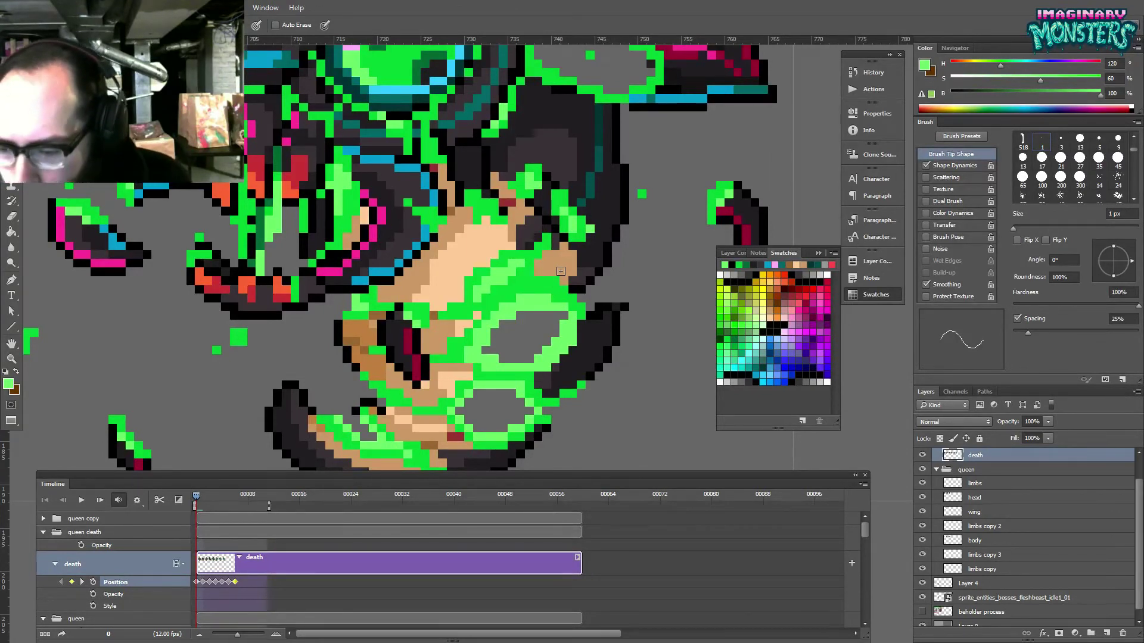
# - Widen the upper hole in the belly by erasing pixels inside its light green rim
pyautogui.moveTo(560, 271); pyautogui.dragTo(562, 249)
pyautogui.press('e')
pyautogui.moveTo(519, 285)
pyautogui.mouseDown()
pyautogui.moveTo(541, 286)
pyautogui.moveTo(497, 298)
pyautogui.moveTo(490, 332)
pyautogui.mouseUp()
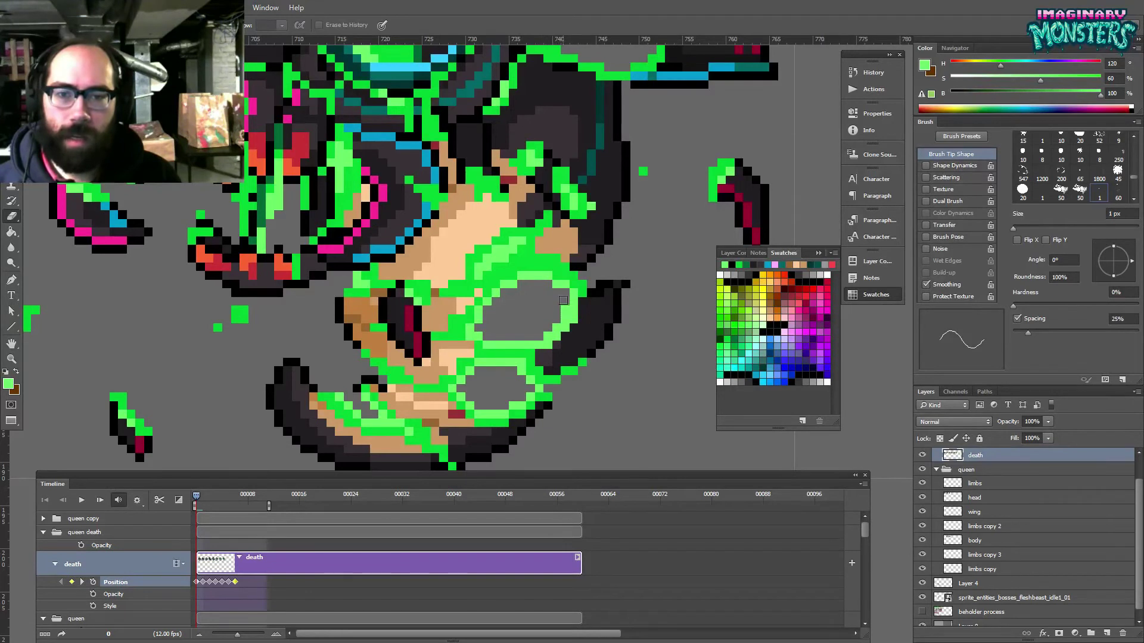
pyautogui.moveTo(509, 313); pyautogui.dragTo(541, 256)
# - Paint a bright green outer rim along the underside of the lower belly hole
pyautogui.press('b')
pyautogui.keyDown('alt'); pyautogui.click(510, 299); pyautogui.keyUp('alt')
pyautogui.keyDown('alt'); pyautogui.click(510, 299); pyautogui.keyUp('alt')
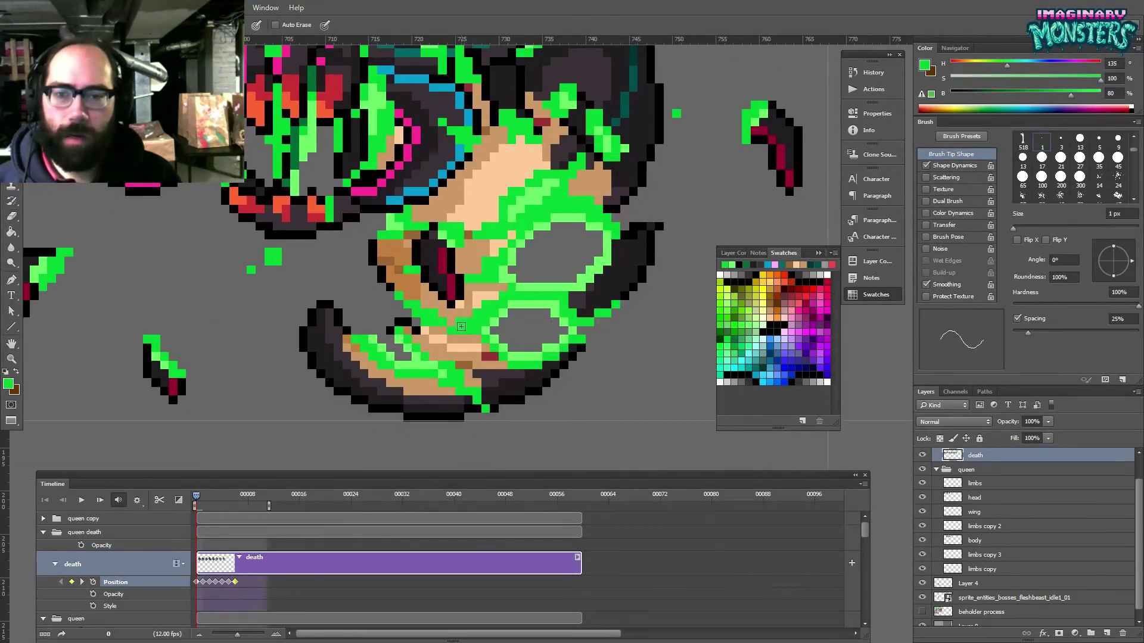
pyautogui.click(495, 355)
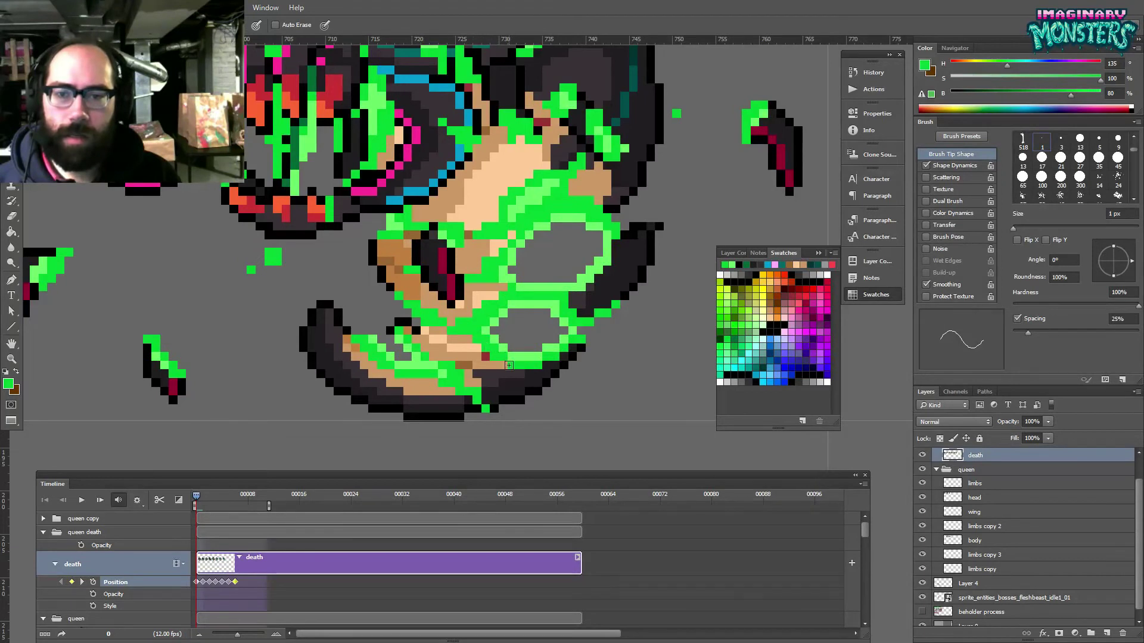
pyautogui.moveTo(524, 365)
pyautogui.mouseDown()
pyautogui.moveTo(565, 357)
pyautogui.moveTo(574, 327)
pyautogui.mouseUp()
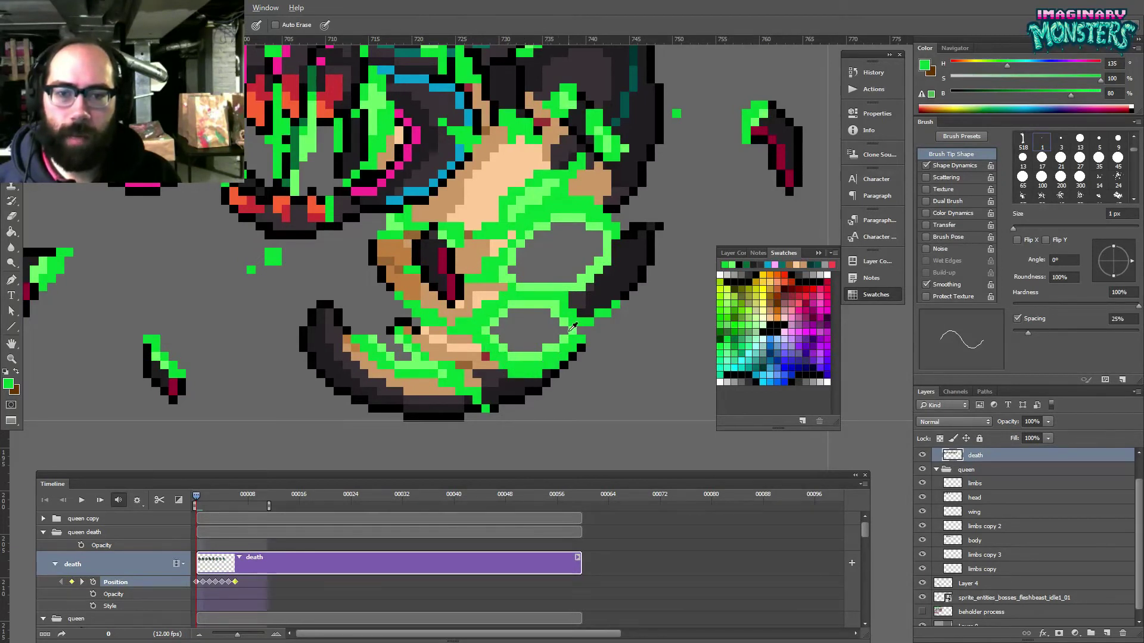
# - Thicken the lower belly hole's light green rim and erase its inner edge to enlarge the opening
pyautogui.keyDown('alt'); pyautogui.click(565, 337); pyautogui.keyUp('alt')
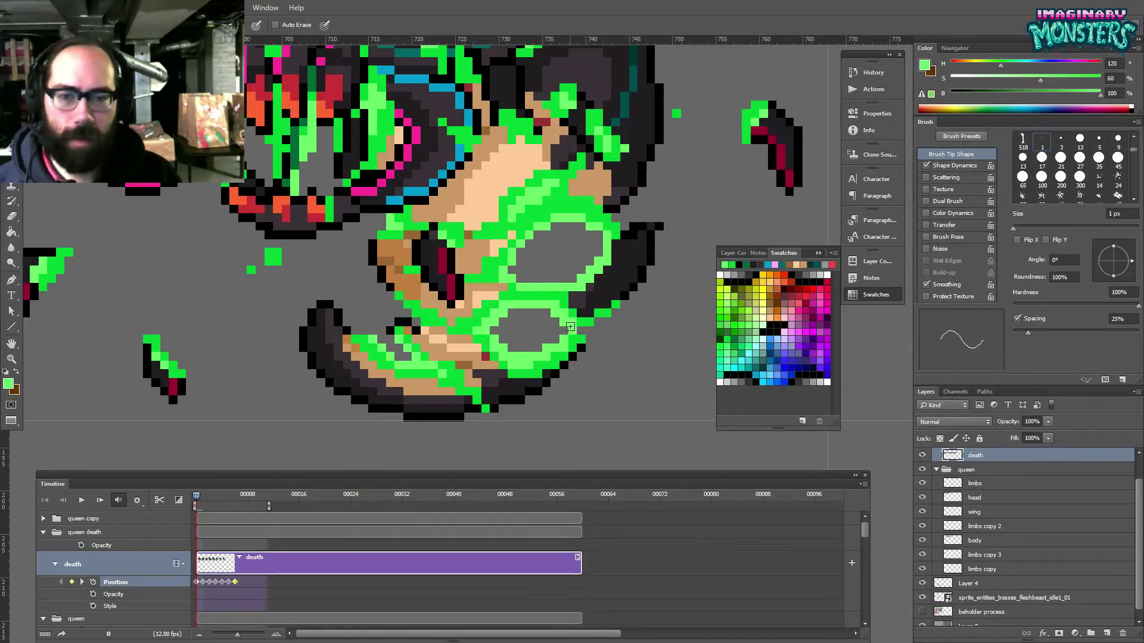
pyautogui.press('e')
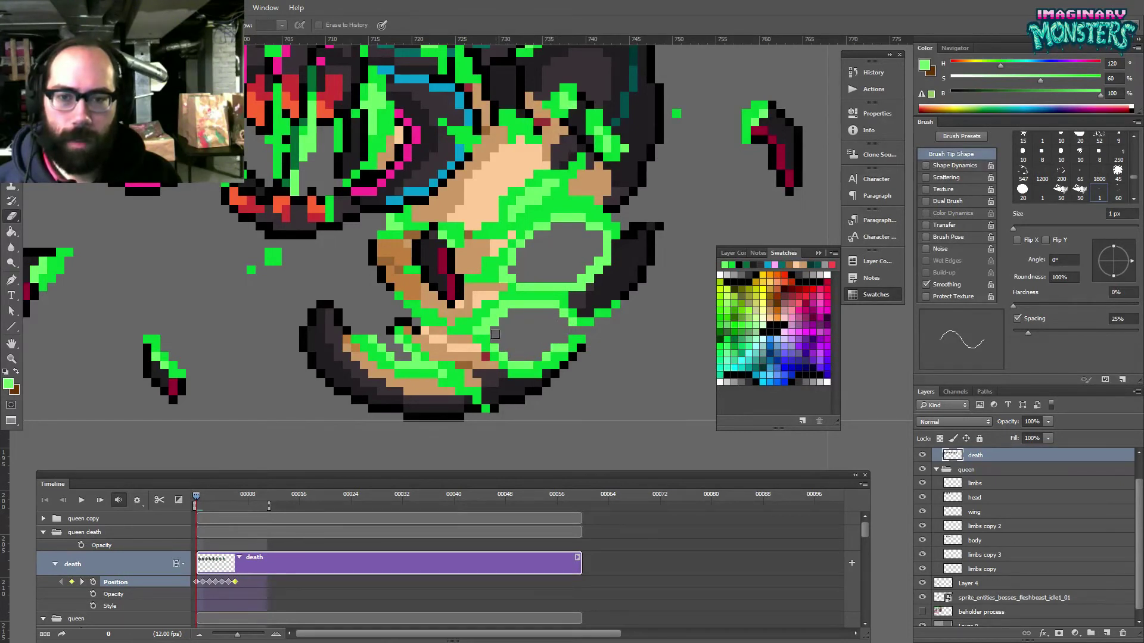
pyautogui.click(524, 362)
pyautogui.press('Return')
pyautogui.press('b')
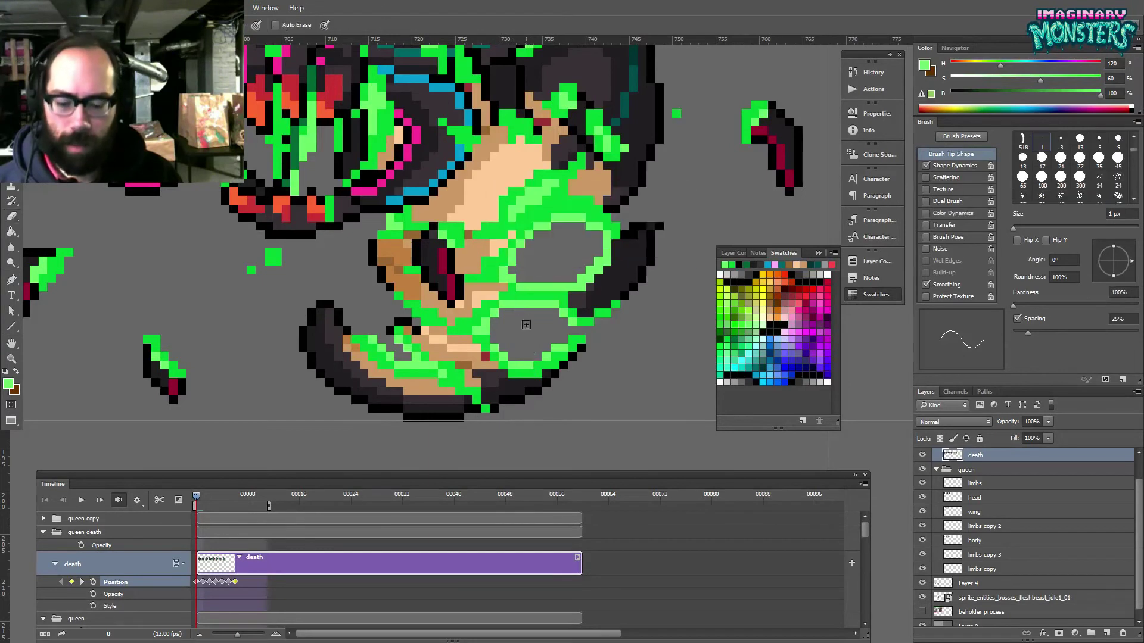
pyautogui.moveTo(542, 345); pyautogui.dragTo(524, 391)
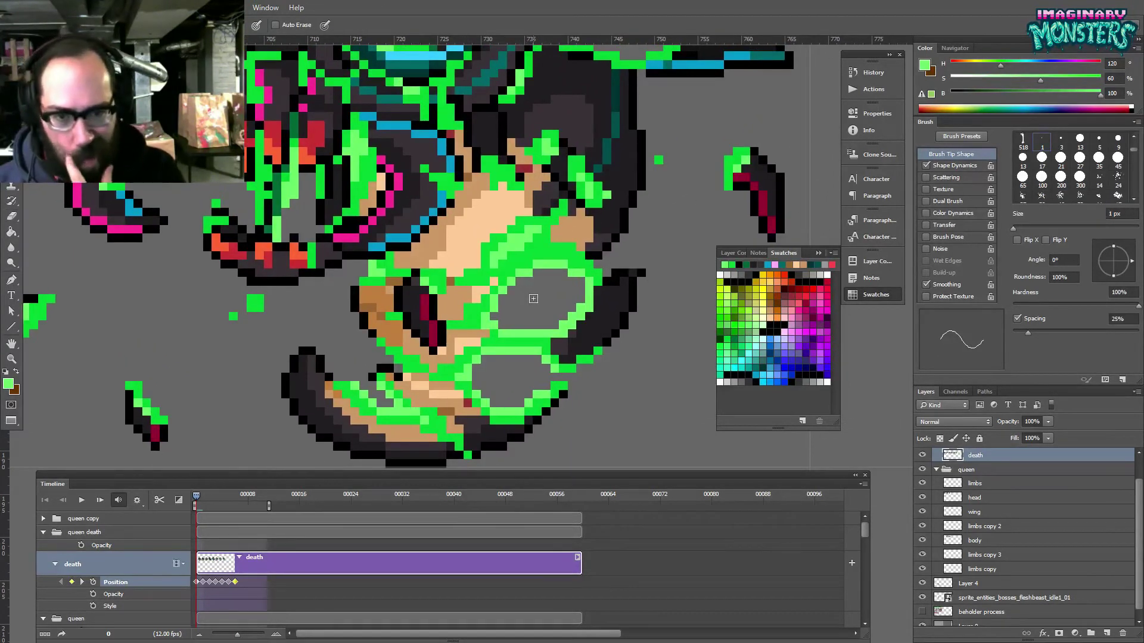
pyautogui.moveTo(632, 248); pyautogui.dragTo(606, 272)
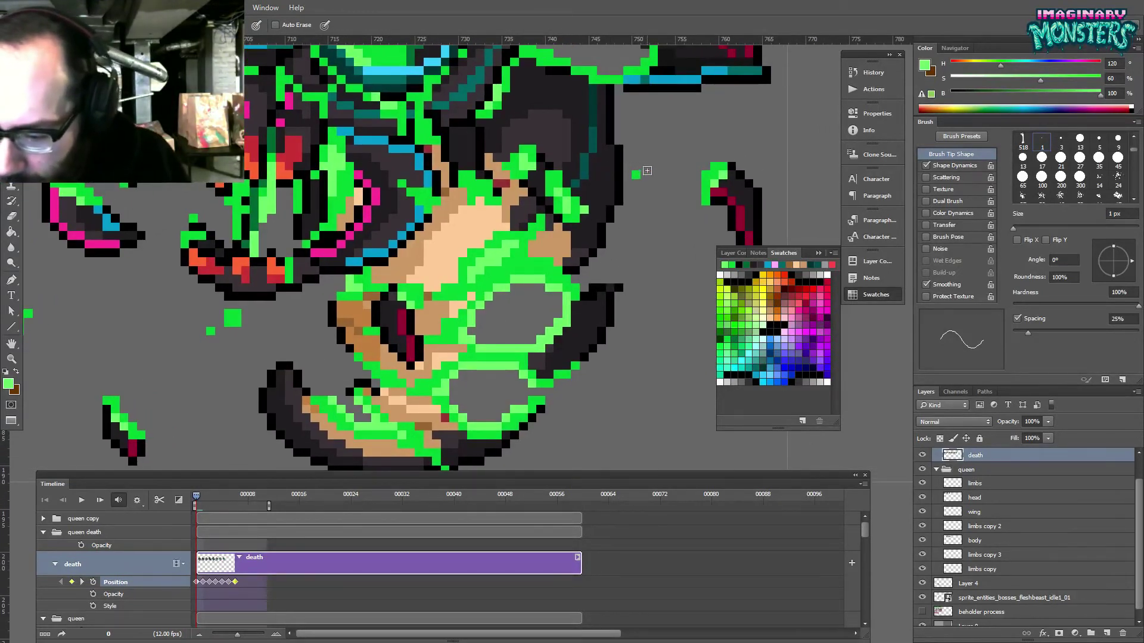
# - Fill in the pointed tip of the dark shell segment beside the upper belly hole with black pixels
pyautogui.press('super')
pyautogui.press('super')
pyautogui.keyDown('alt'); pyautogui.click(596, 291); pyautogui.keyUp('alt')
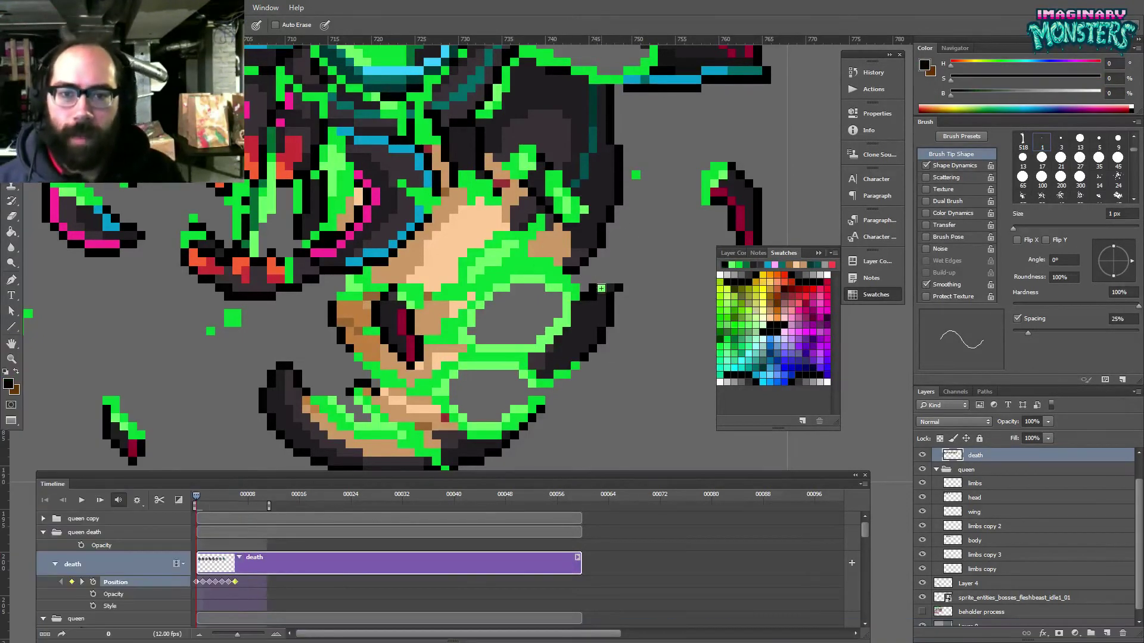
pyautogui.keyDown('alt'); pyautogui.click(605, 294); pyautogui.keyUp('alt')
pyautogui.click(610, 289)
pyautogui.keyDown('alt'); pyautogui.click(621, 287); pyautogui.keyUp('alt')
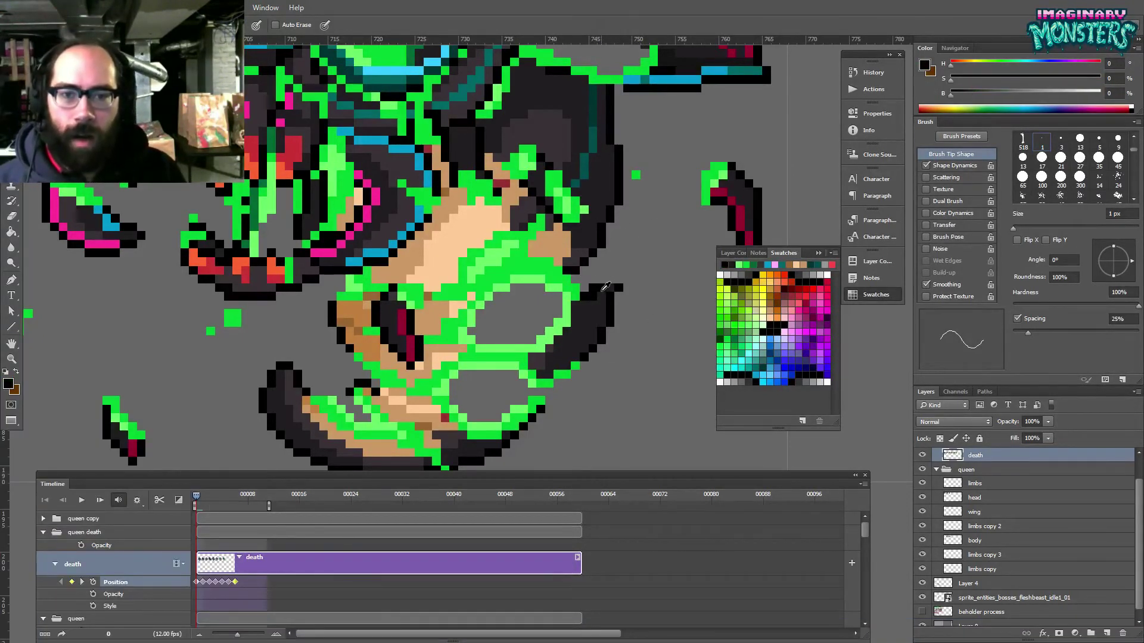
pyautogui.keyDown('alt'); pyautogui.click(603, 296); pyautogui.keyUp('alt')
pyautogui.click(611, 295)
pyautogui.keyDown('alt'); pyautogui.click(621, 290); pyautogui.keyUp('alt')
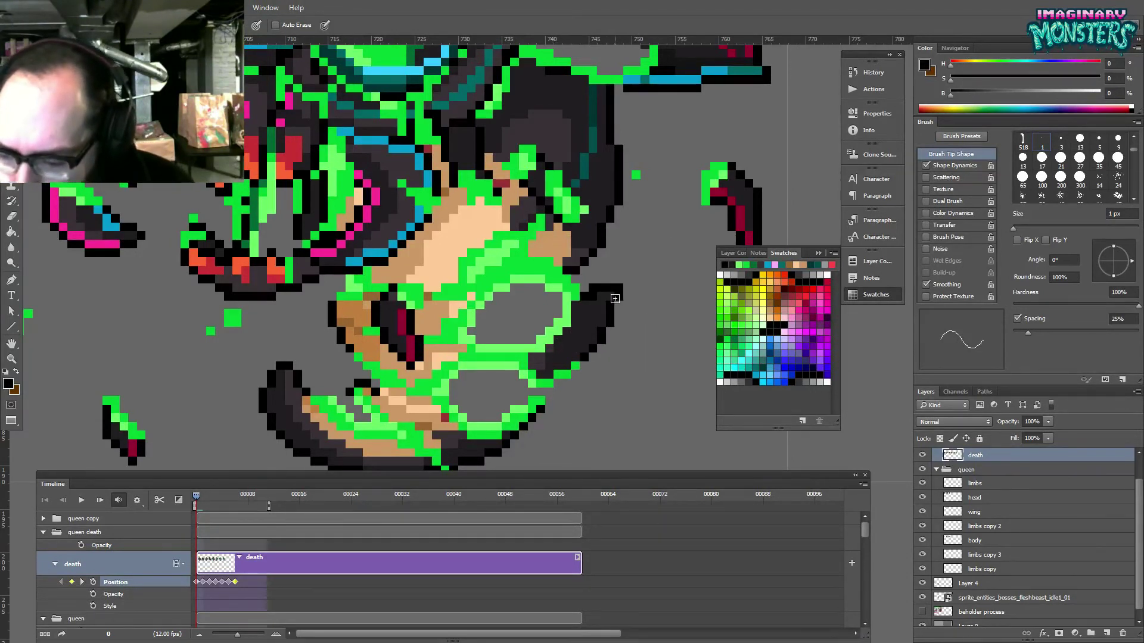
# - Rework the small detached shards around the body by erasing pixels and repainting their edges
pyautogui.moveTo(479, 338); pyautogui.dragTo(545, 259)
pyautogui.moveTo(329, 192)
pyautogui.mouseDown()
pyautogui.moveTo(419, 232)
pyautogui.moveTo(592, 265)
pyautogui.moveTo(488, 305)
pyautogui.moveTo(666, 355)
pyautogui.moveTo(487, 255)
pyautogui.moveTo(392, 302)
pyautogui.moveTo(395, 288)
pyautogui.mouseUp()
pyautogui.moveTo(524, 281); pyautogui.dragTo(462, 302)
pyautogui.keyDown('alt'); pyautogui.click(578, 274); pyautogui.keyUp('alt')
pyautogui.moveTo(561, 284)
pyautogui.mouseDown()
pyautogui.moveTo(550, 263)
pyautogui.moveTo(592, 248)
pyautogui.moveTo(577, 269)
pyautogui.moveTo(587, 275)
pyautogui.moveTo(567, 287)
pyautogui.moveTo(444, 270)
pyautogui.mouseUp()
pyautogui.press('e')
pyautogui.click(558, 249)
pyautogui.press('b')
pyautogui.moveTo(585, 370)
pyautogui.mouseDown()
pyautogui.moveTo(569, 375)
pyautogui.moveTo(584, 361)
pyautogui.moveTo(382, 353)
pyautogui.mouseUp()
pyautogui.hotkey('ctrl', 'z')
# - Paint green goo on the detached shard behind the body and erase part of it to make it smaller
pyautogui.moveTo(679, 277); pyautogui.dragTo(534, 311)
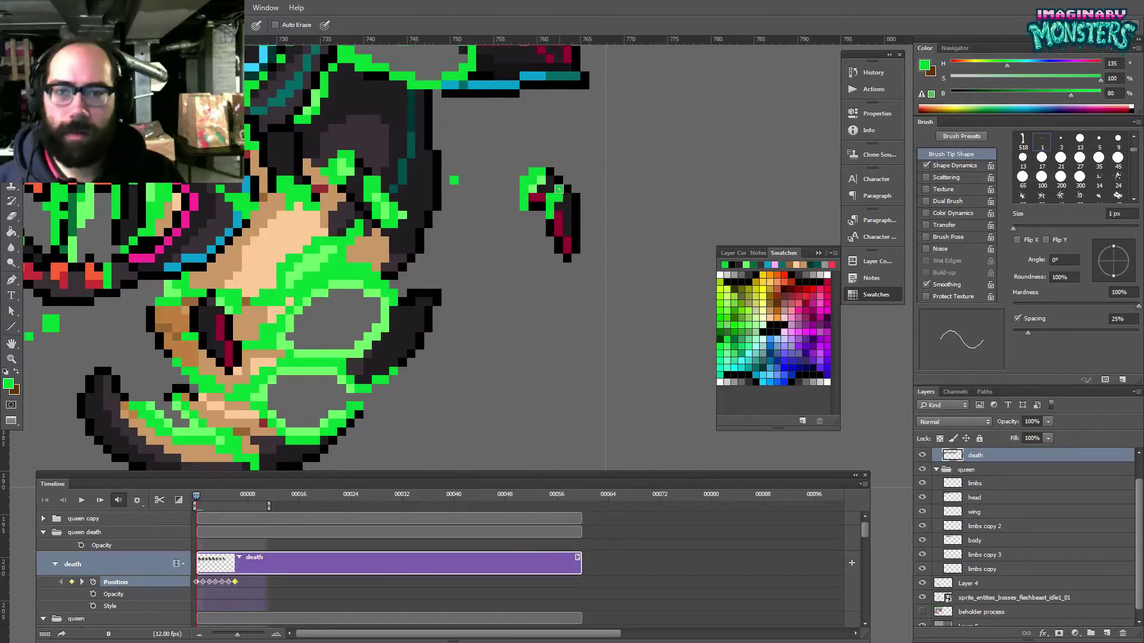
pyautogui.moveTo(561, 185)
pyautogui.mouseDown()
pyautogui.moveTo(537, 212)
pyautogui.moveTo(519, 216)
pyautogui.moveTo(534, 184)
pyautogui.mouseUp()
pyautogui.press('e')
pyautogui.moveTo(483, 228); pyautogui.dragTo(721, 238)
pyautogui.moveTo(221, 263); pyautogui.dragTo(704, 258)
pyautogui.moveTo(119, 268); pyautogui.dragTo(725, 293)
pyautogui.moveTo(340, 324); pyautogui.dragTo(131, 316)
pyautogui.moveTo(709, 256); pyautogui.dragTo(438, 267)
pyautogui.moveTo(582, 245); pyautogui.dragTo(96, 215)
pyautogui.moveTo(617, 235); pyautogui.dragTo(275, 254)
pyautogui.press('b')
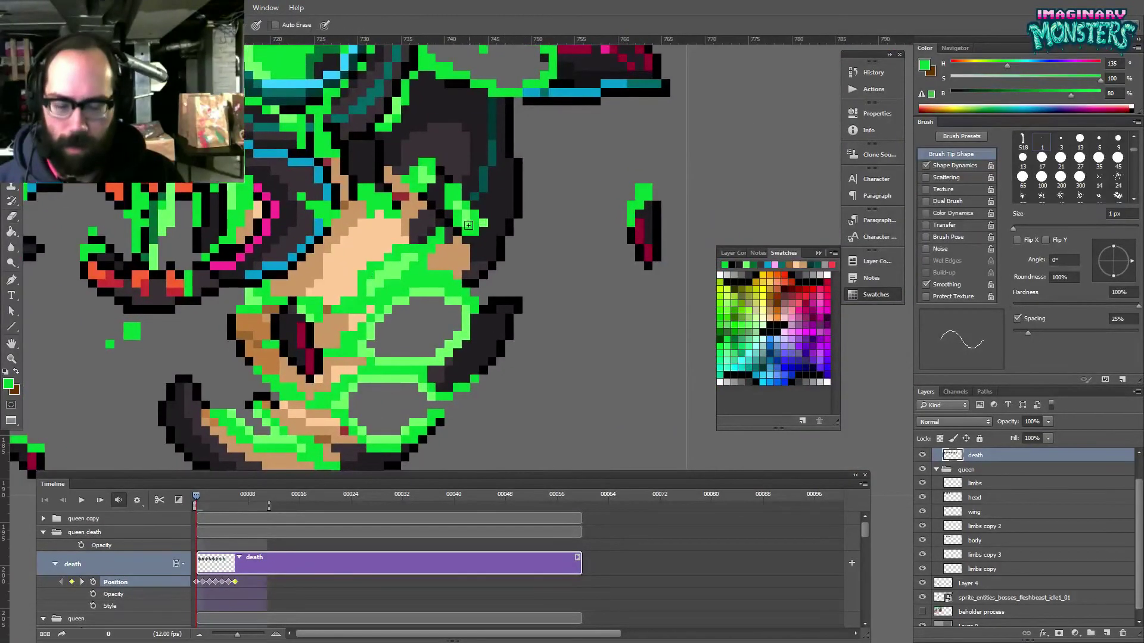
pyautogui.keyDown('alt'); pyautogui.click(639, 195); pyautogui.keyUp('alt')
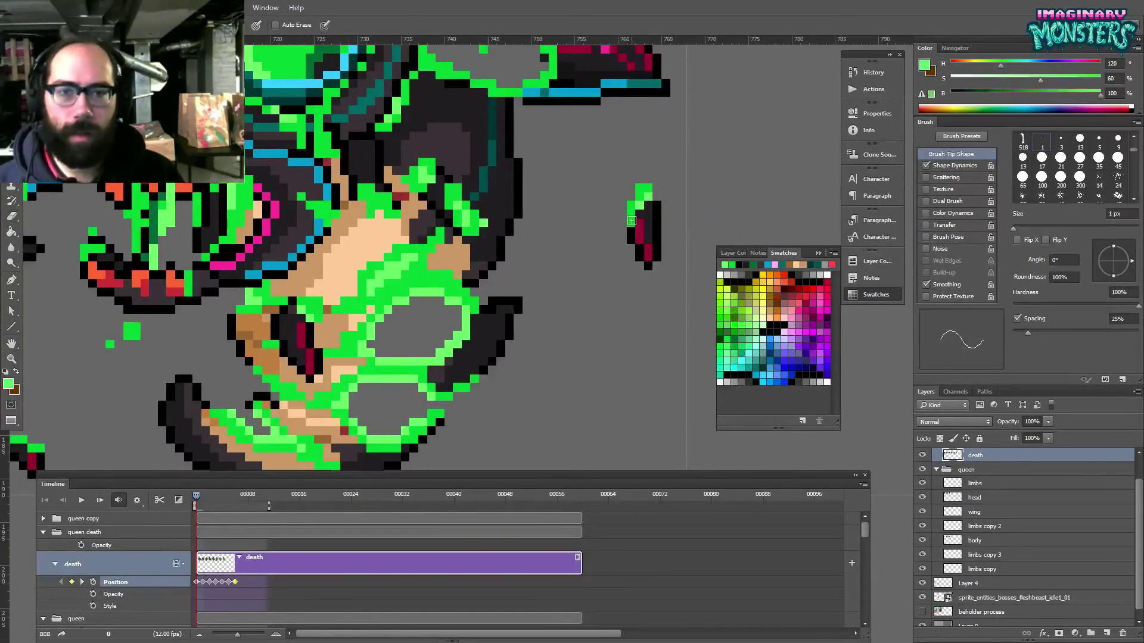
# - Compare the detached shards and mandible damage with the neighbouring death frames
pyautogui.moveTo(531, 233); pyautogui.dragTo(855, 232)
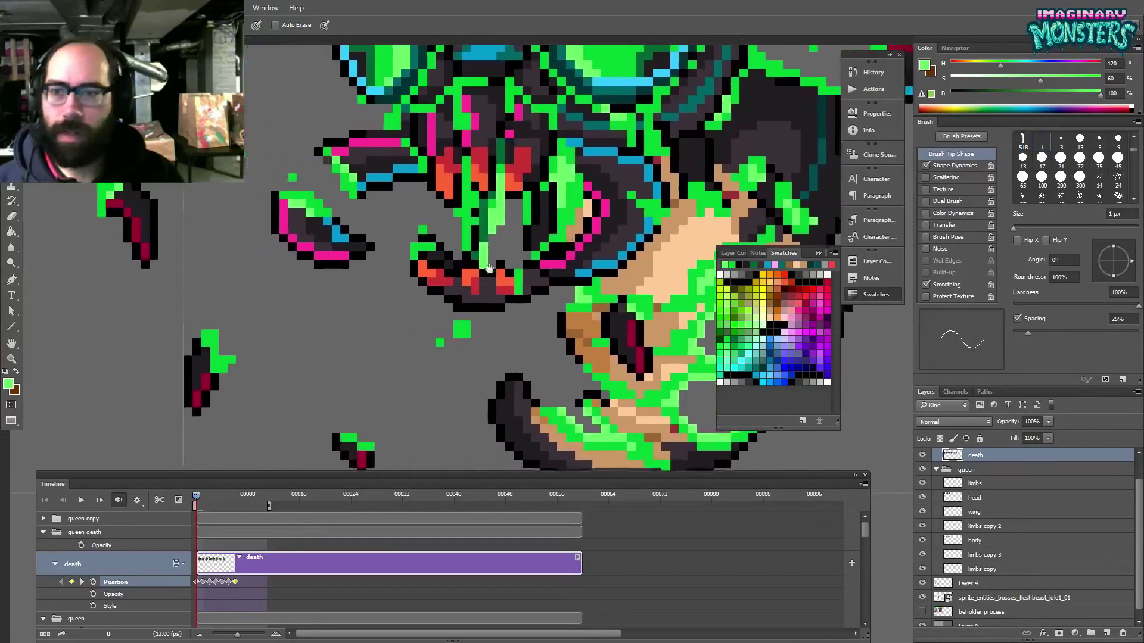
pyautogui.moveTo(510, 256); pyautogui.dragTo(882, 296)
pyautogui.moveTo(466, 274)
pyautogui.mouseDown()
pyautogui.moveTo(816, 293)
pyautogui.moveTo(348, 237)
pyautogui.mouseUp()
pyautogui.moveTo(656, 339)
pyautogui.mouseDown()
pyautogui.moveTo(493, 264)
pyautogui.moveTo(386, 302)
pyautogui.moveTo(451, 308)
pyautogui.mouseUp()
pyautogui.moveTo(819, 321)
pyautogui.mouseDown()
pyautogui.moveTo(505, 333)
pyautogui.moveTo(809, 320)
pyautogui.mouseUp()
pyautogui.moveTo(178, 365); pyautogui.dragTo(255, 329)
pyautogui.moveTo(571, 334); pyautogui.dragTo(155, 382)
pyautogui.moveTo(685, 310)
pyautogui.mouseDown()
pyautogui.moveTo(505, 342)
pyautogui.moveTo(424, 330)
pyautogui.mouseUp()
# - Cover the top of the dark red wound in the belly with bright green goo and retouch the tan and brown pixels around it
pyautogui.keyDown('alt'); pyautogui.click(550, 266); pyautogui.keyUp('alt')
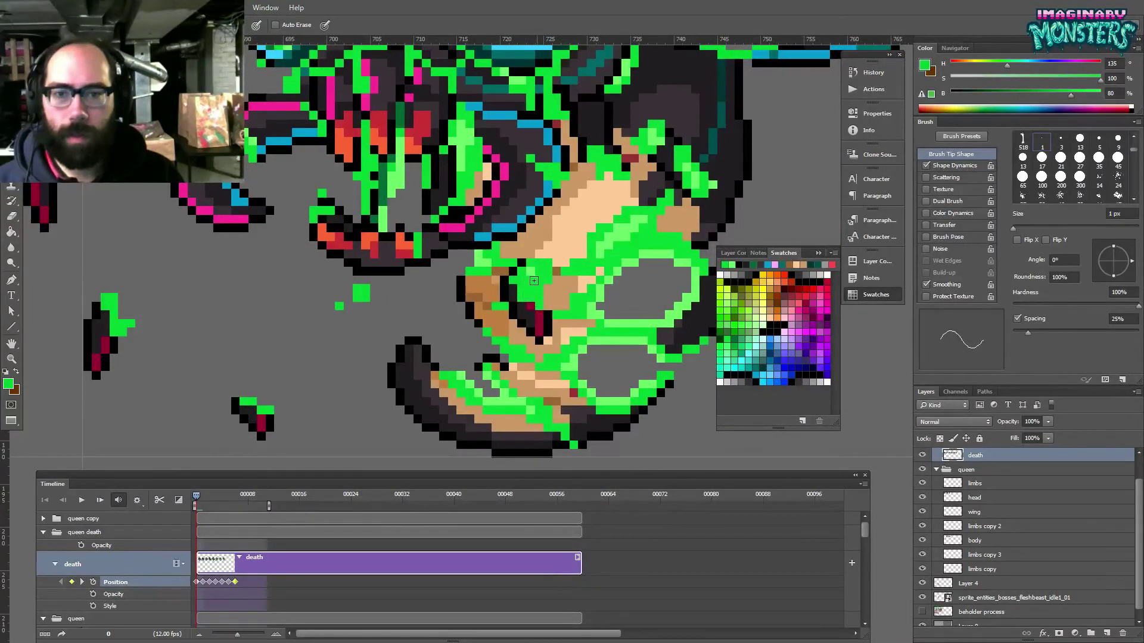
pyautogui.keyDown('alt'); pyautogui.click(554, 292); pyautogui.keyUp('alt')
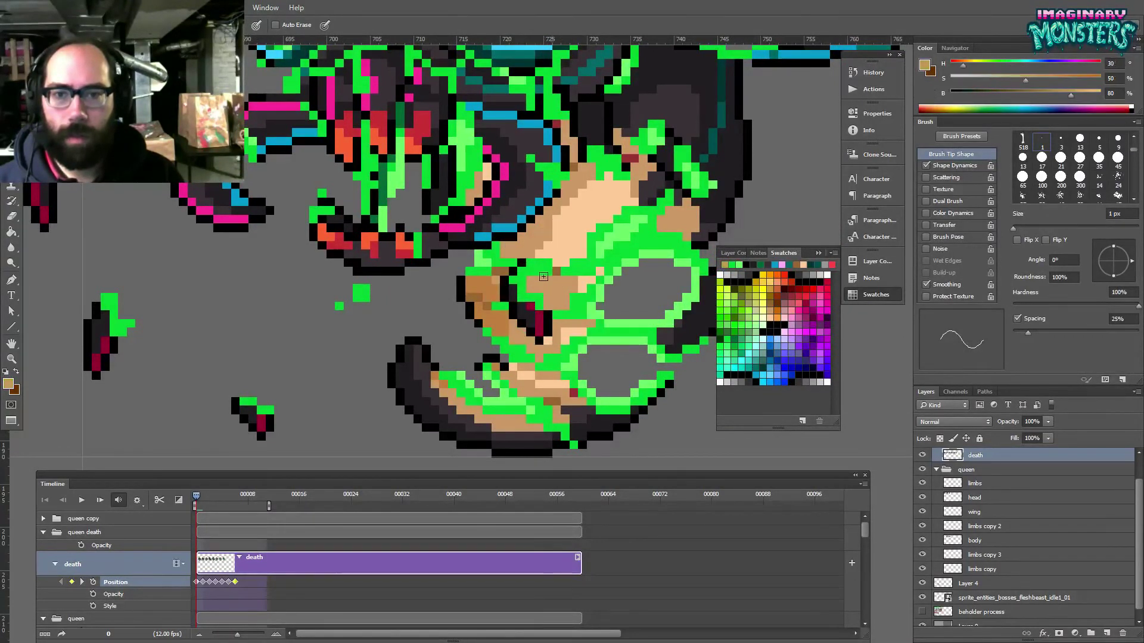
pyautogui.keyDown('alt'); pyautogui.click(558, 250); pyautogui.keyUp('alt')
pyautogui.moveTo(550, 261)
pyautogui.mouseDown()
pyautogui.moveTo(539, 259)
pyautogui.moveTo(534, 281)
pyautogui.moveTo(458, 275)
pyautogui.mouseUp()
pyautogui.keyDown('alt'); pyautogui.click(525, 251); pyautogui.keyUp('alt')
pyautogui.click(523, 260)
pyautogui.keyDown('alt'); pyautogui.click(555, 272); pyautogui.keyUp('alt')
pyautogui.click(548, 271)
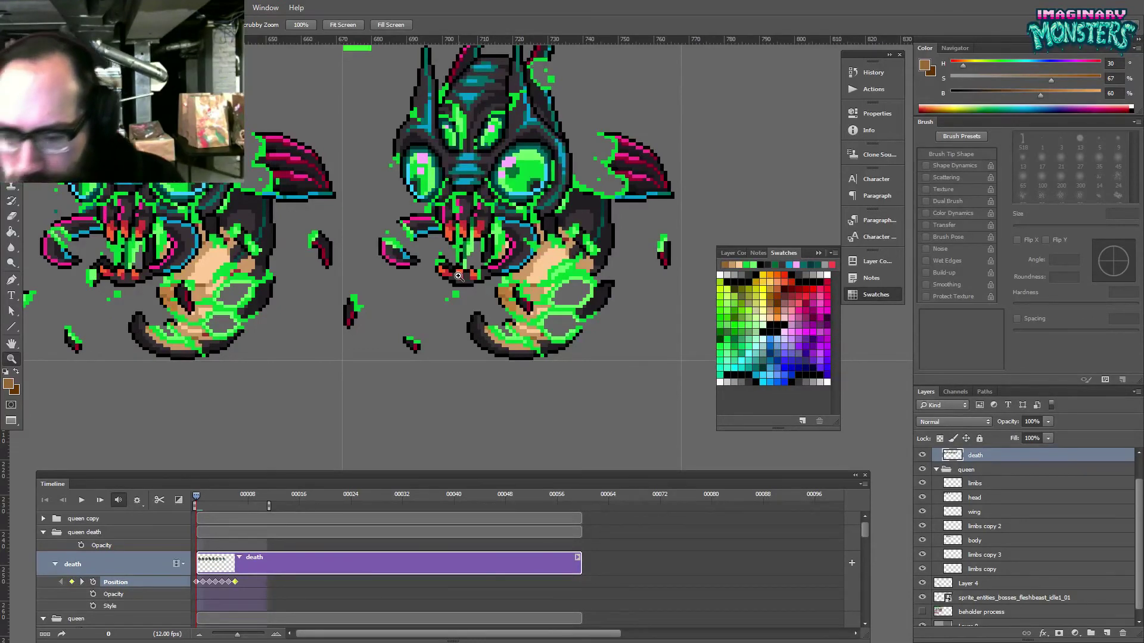
# - Break up the green goo beside the larger eye's upright horn in the previous death frame with black and dark grey pixels
pyautogui.moveTo(544, 273); pyautogui.dragTo(547, 339)
pyautogui.moveTo(518, 198)
pyautogui.mouseDown()
pyautogui.moveTo(489, 207)
pyautogui.moveTo(500, 177)
pyautogui.moveTo(506, 207)
pyautogui.mouseUp()
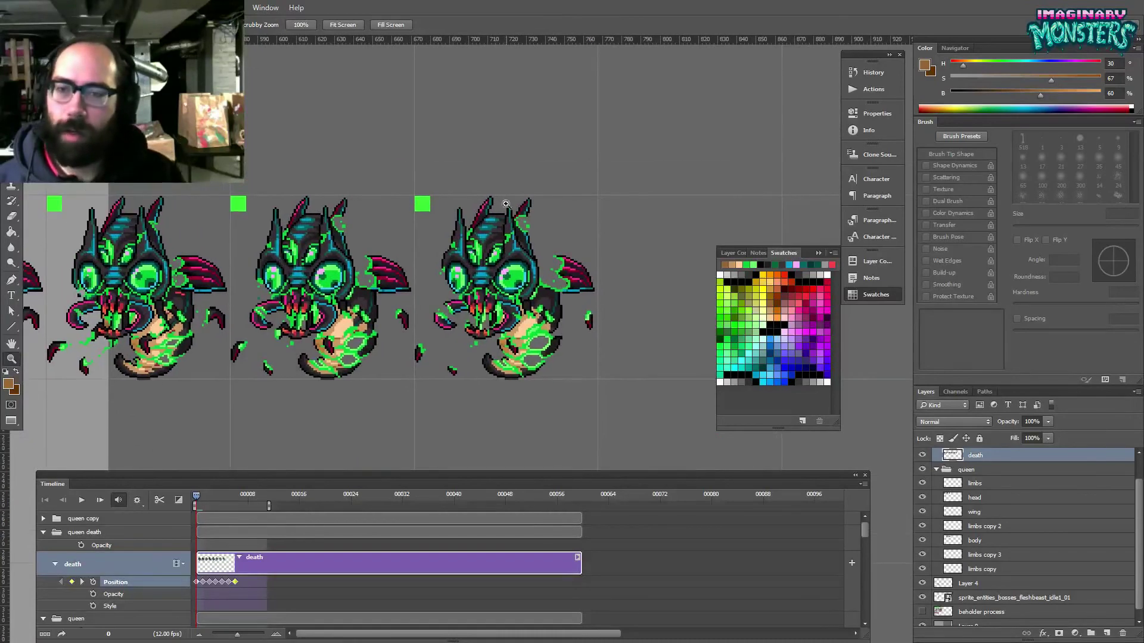
pyautogui.scroll(3, 519, 228)
pyautogui.scroll(-3, 516, 230)
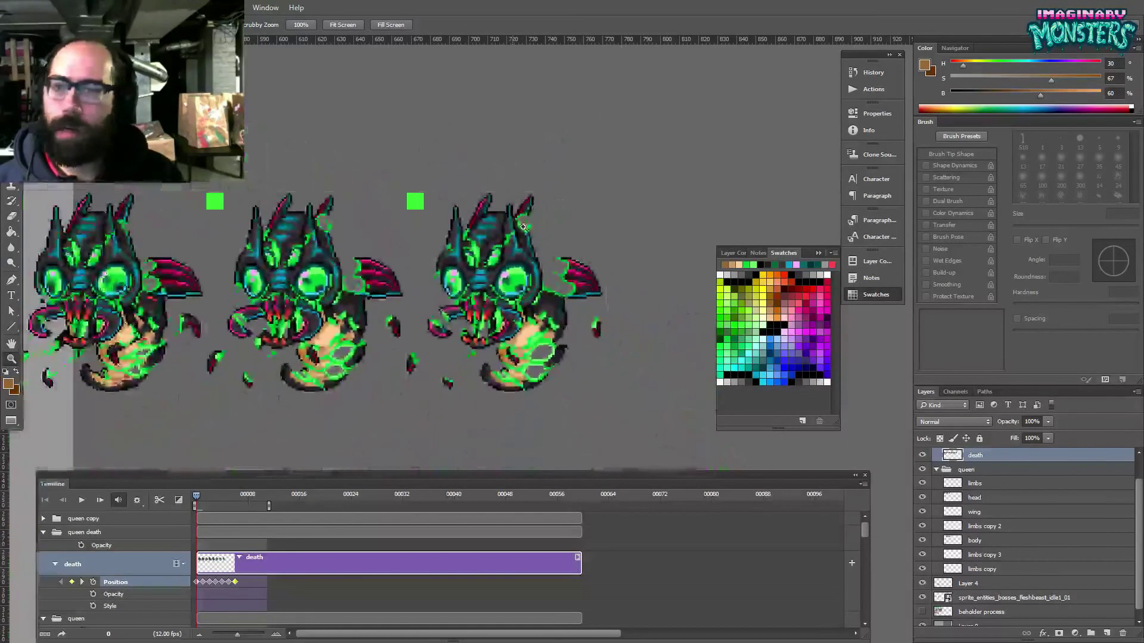
pyautogui.scroll(5, 515, 231)
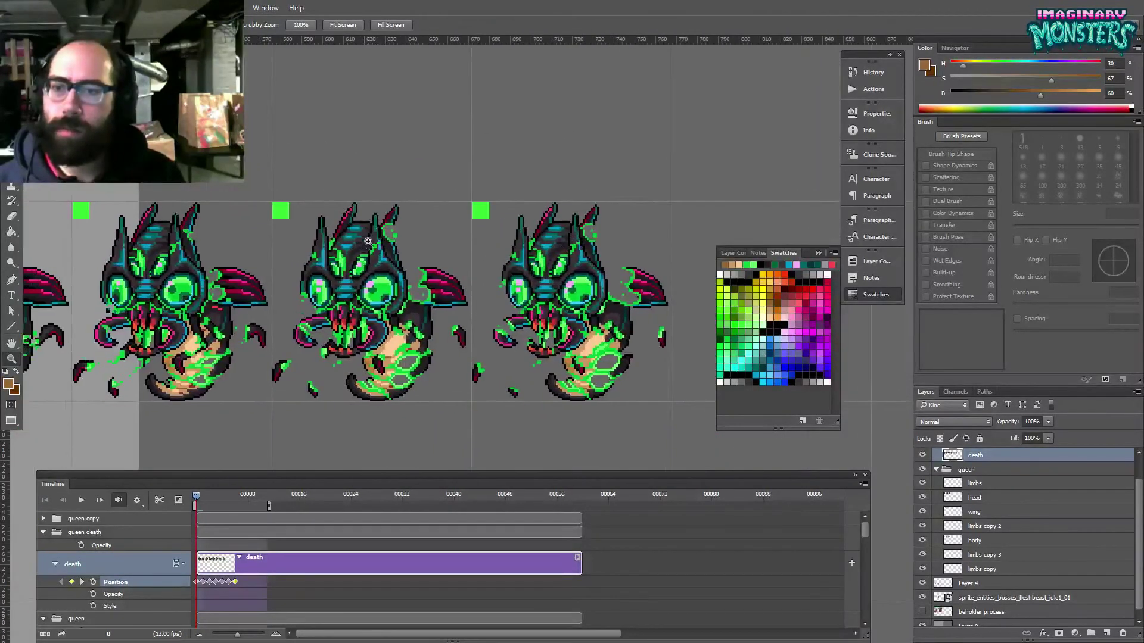
pyautogui.press('b')
pyautogui.keyDown('alt'); pyautogui.click(395, 245); pyautogui.keyUp('alt')
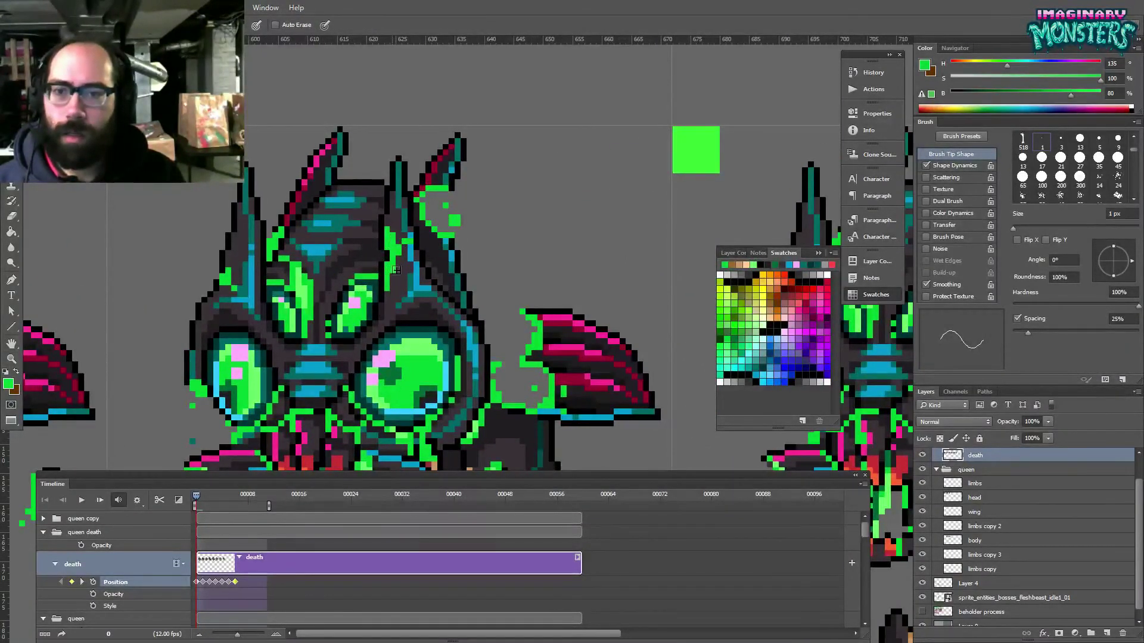
pyautogui.scroll(2, 388, 280)
pyautogui.keyDown('alt'); pyautogui.click(386, 236); pyautogui.keyUp('alt')
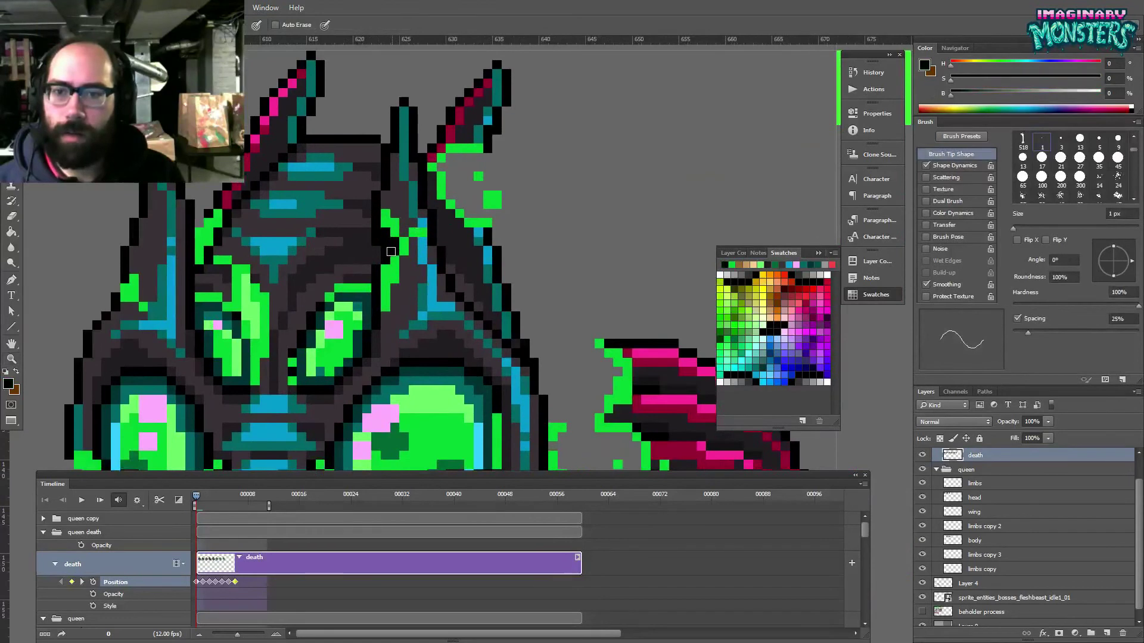
pyautogui.keyDown('alt'); pyautogui.click(376, 236); pyautogui.keyUp('alt')
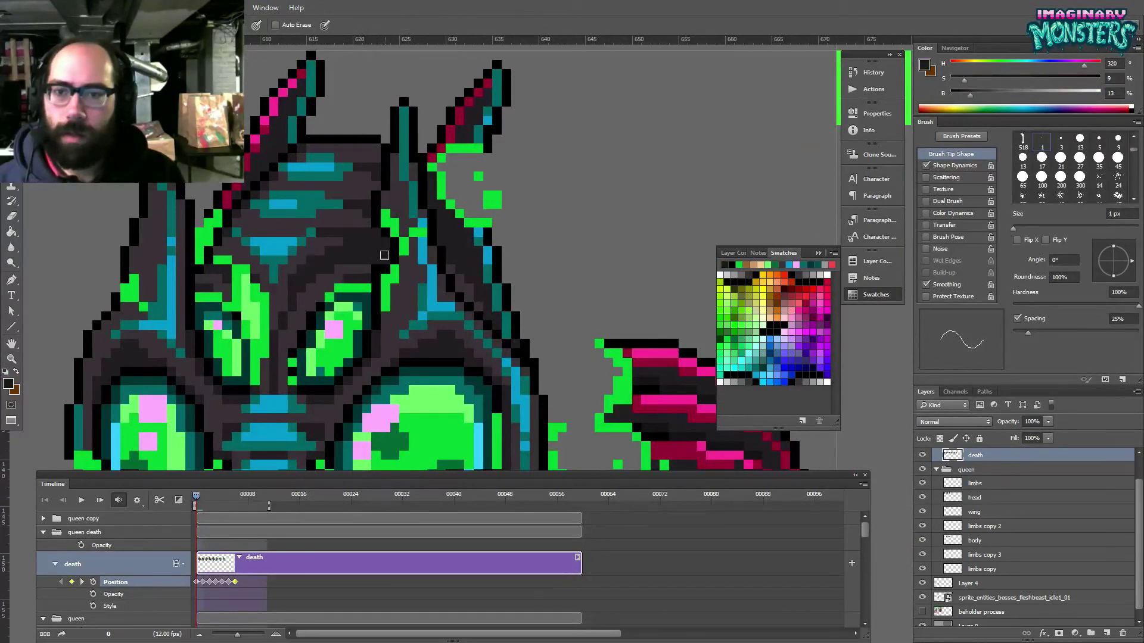
pyautogui.moveTo(379, 256); pyautogui.dragTo(426, 283)
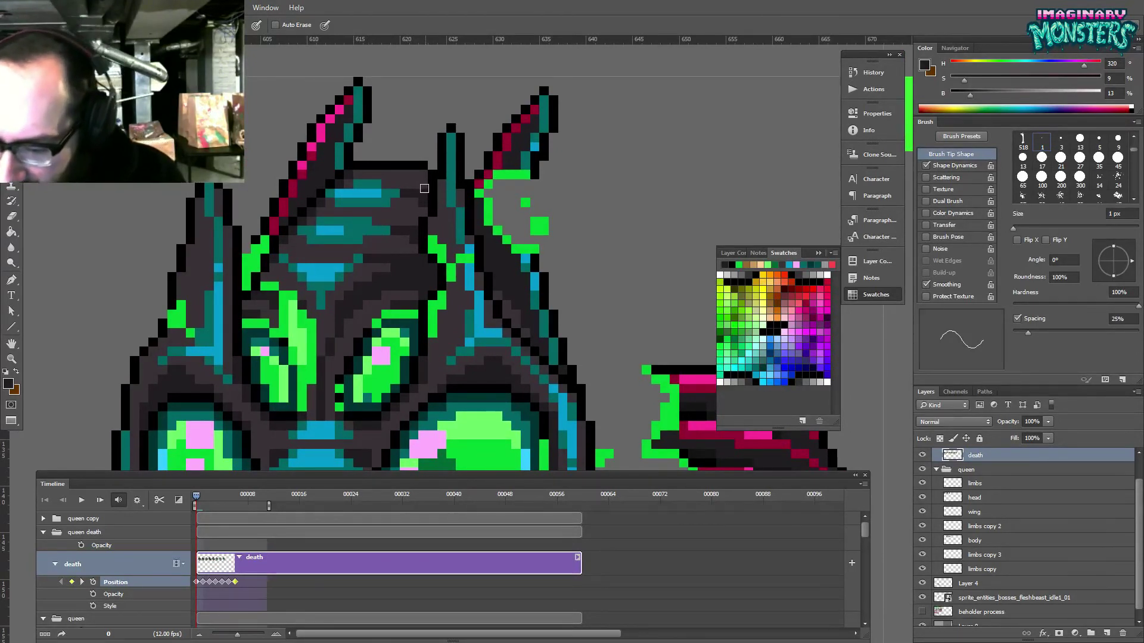
# - Erase the lower part of the crimson spine on top of the head in the last death frame
pyautogui.moveTo(496, 323); pyautogui.dragTo(433, 290)
pyautogui.press('z')
pyautogui.moveTo(574, 298); pyautogui.dragTo(391, 291)
pyautogui.moveTo(503, 248); pyautogui.dragTo(569, 209)
pyautogui.press('b')
pyautogui.keyDown('alt'); pyautogui.click(572, 203); pyautogui.keyUp('alt')
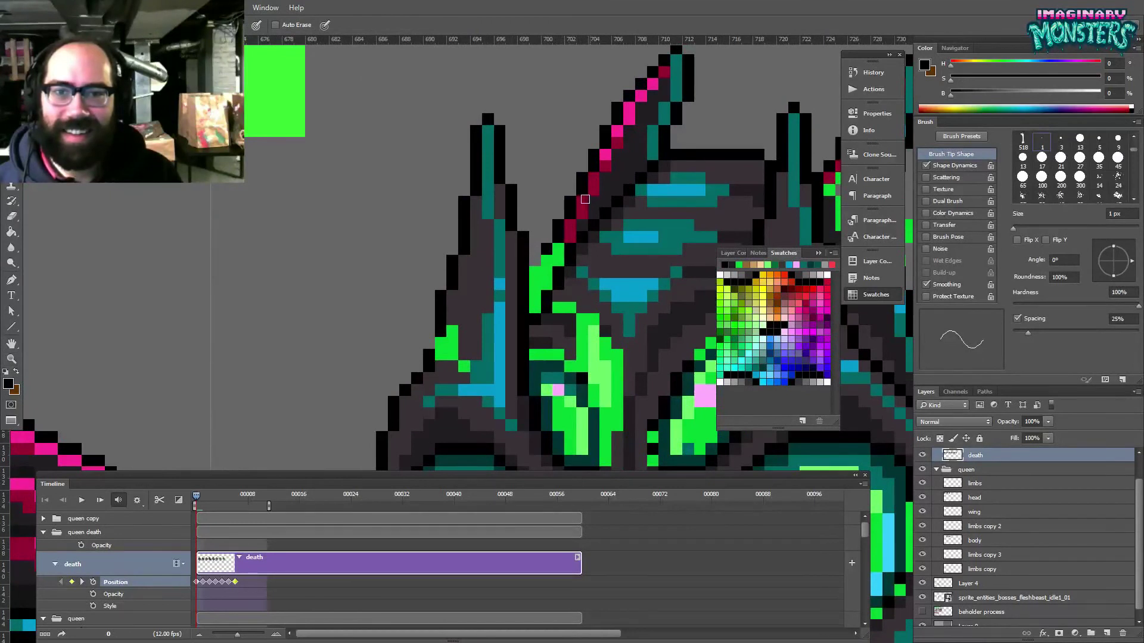
pyautogui.press('e')
pyautogui.moveTo(569, 199)
pyautogui.mouseDown()
pyautogui.moveTo(542, 263)
pyautogui.moveTo(546, 284)
pyautogui.mouseUp()
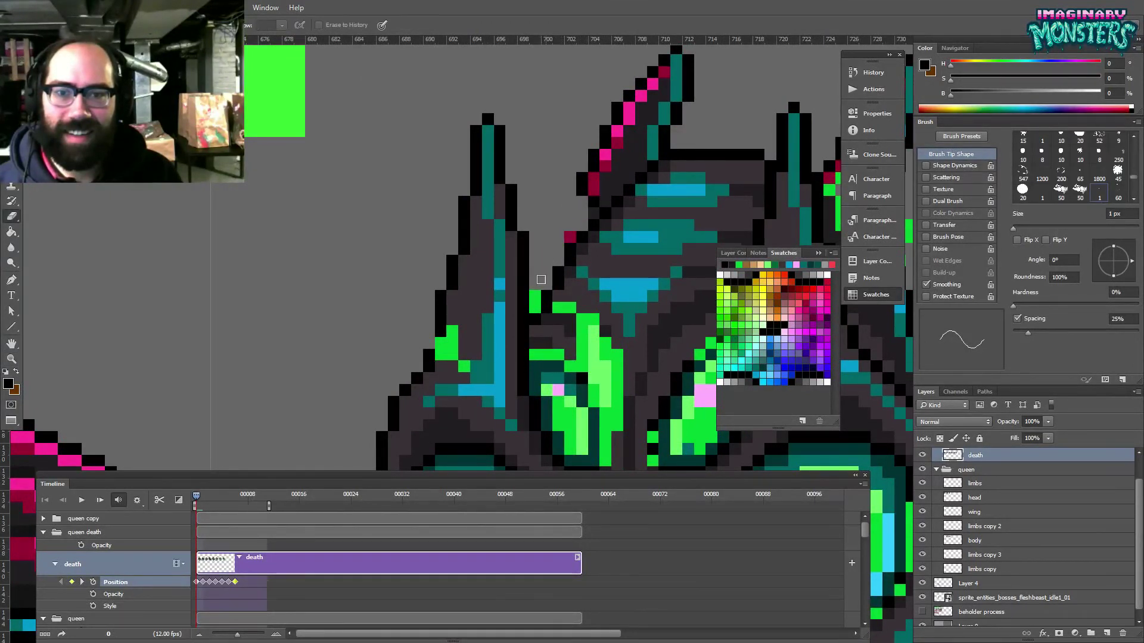
# - Edge the broken base of the crimson spine and the skull beneath it with bright green goo
pyautogui.press('b')
pyautogui.keyDown('alt'); pyautogui.click(538, 301); pyautogui.keyUp('alt')
pyautogui.click(559, 261)
pyautogui.moveTo(570, 238)
pyautogui.mouseDown()
pyautogui.moveTo(571, 224)
pyautogui.moveTo(524, 231)
pyautogui.mouseUp()
pyautogui.press('e')
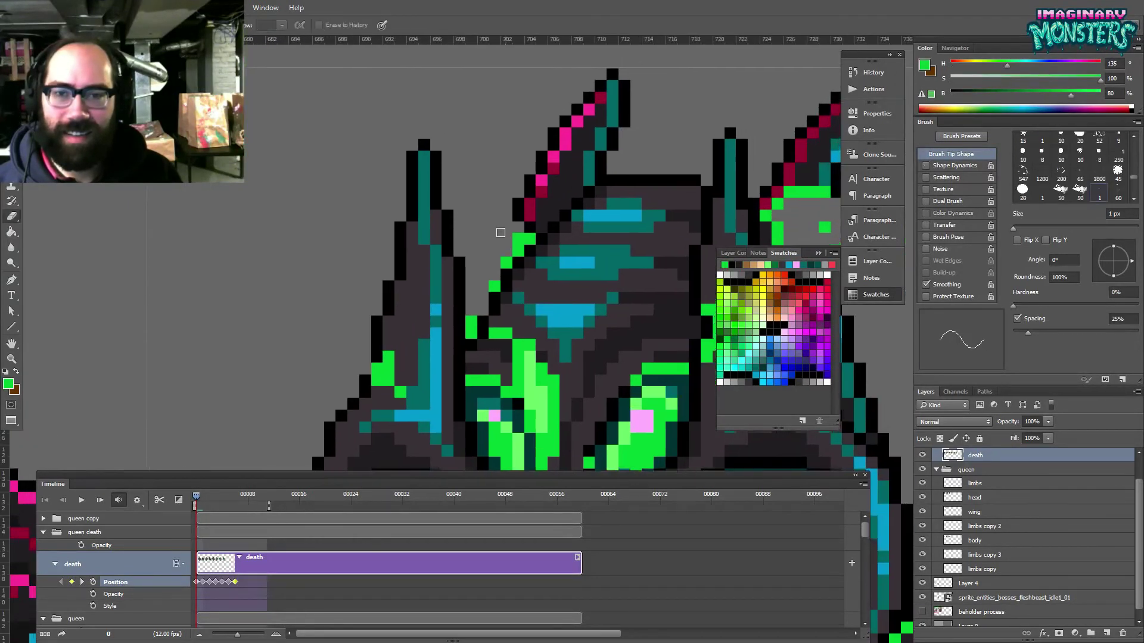
# - Enlarge the bright green goo patch at the base of the teal-edged horn above the smaller eye
pyautogui.press('z')
pyautogui.moveTo(422, 280); pyautogui.dragTo(748, 280)
pyautogui.moveTo(482, 289)
pyautogui.mouseDown()
pyautogui.moveTo(617, 295)
pyautogui.moveTo(483, 273)
pyautogui.moveTo(563, 247)
pyautogui.moveTo(574, 228)
pyautogui.mouseUp()
pyautogui.press('b')
pyautogui.keyDown('alt'); pyautogui.click(554, 270); pyautogui.keyUp('alt')
pyautogui.moveTo(548, 287); pyautogui.dragTo(583, 307)
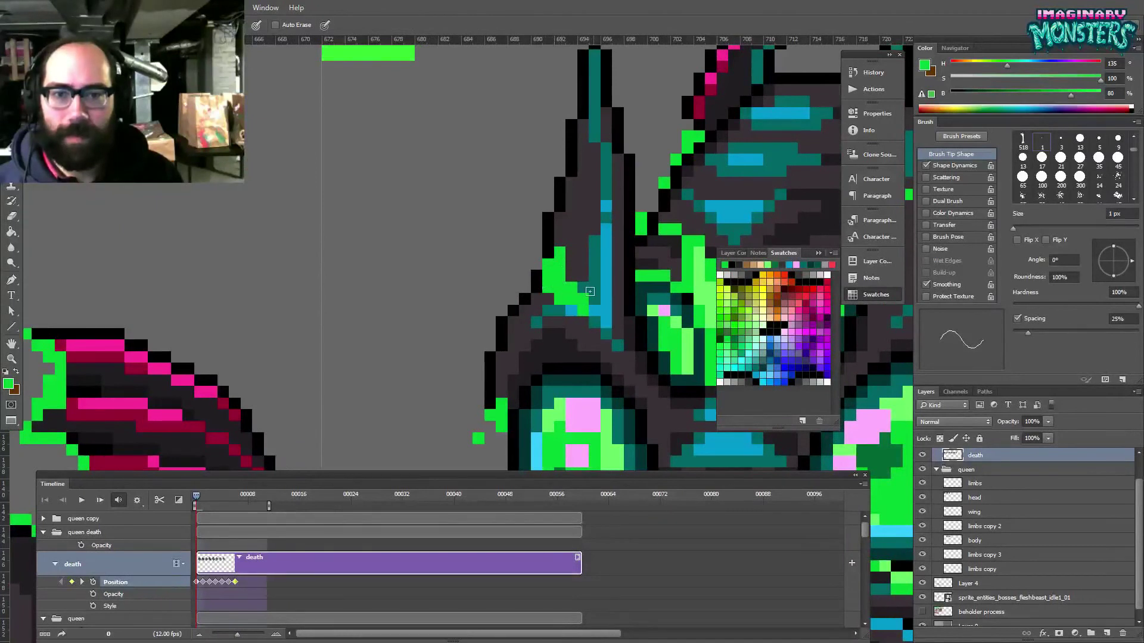
pyautogui.click(559, 241)
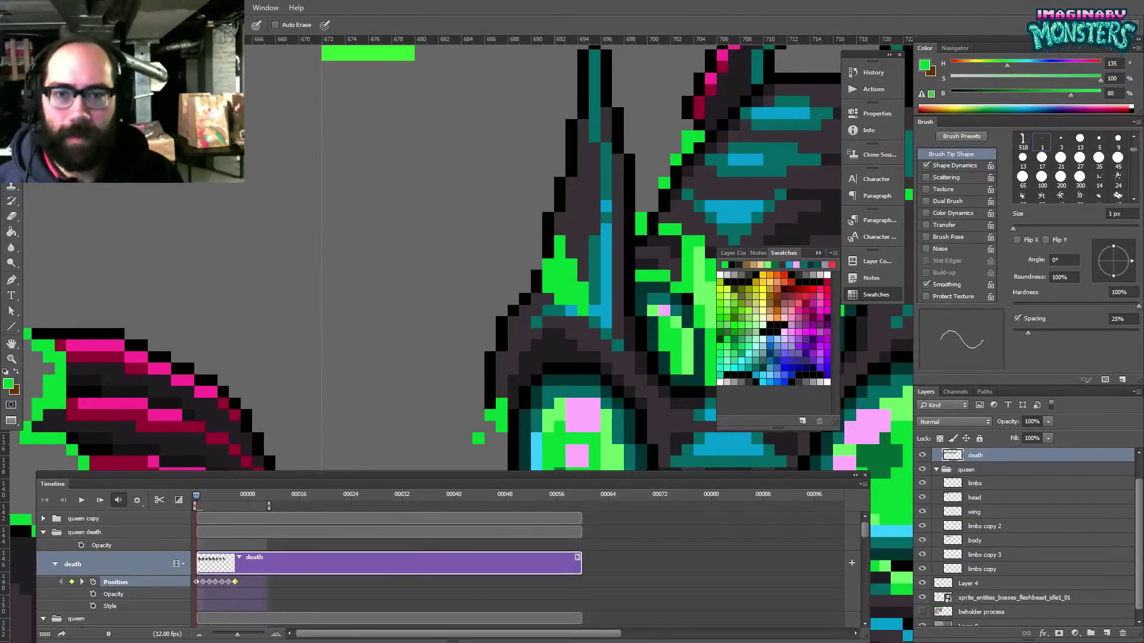
# - Cut a notch into the green goo patch at the base of the horn above the smaller eye, leaving a thin bright green edge
pyautogui.press('e')
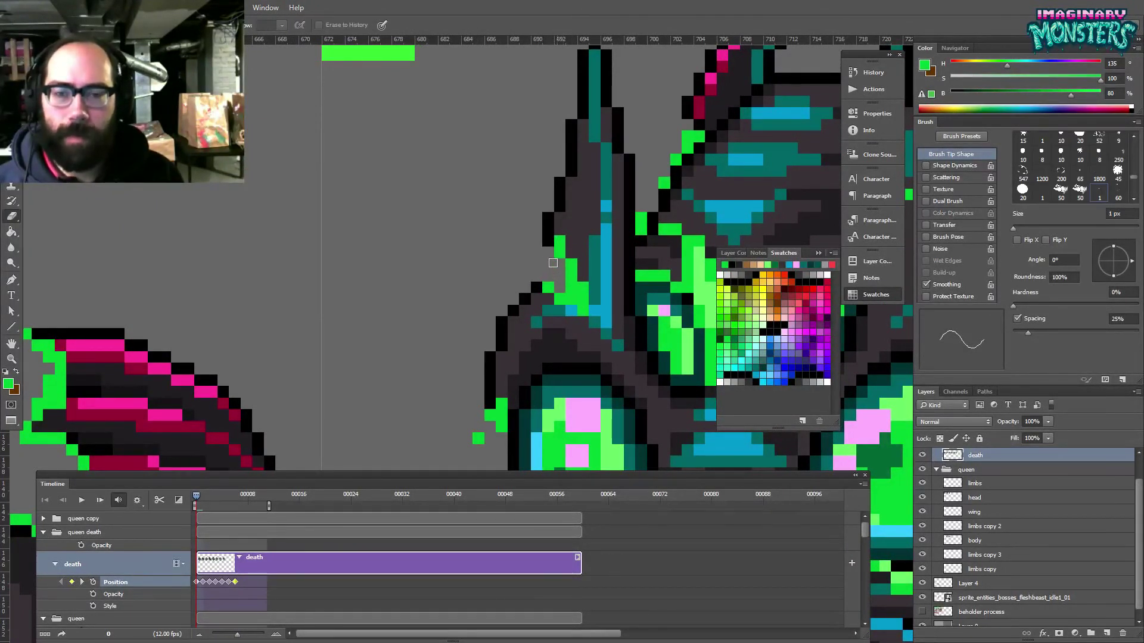
pyautogui.press('b')
pyautogui.moveTo(578, 294); pyautogui.dragTo(563, 286)
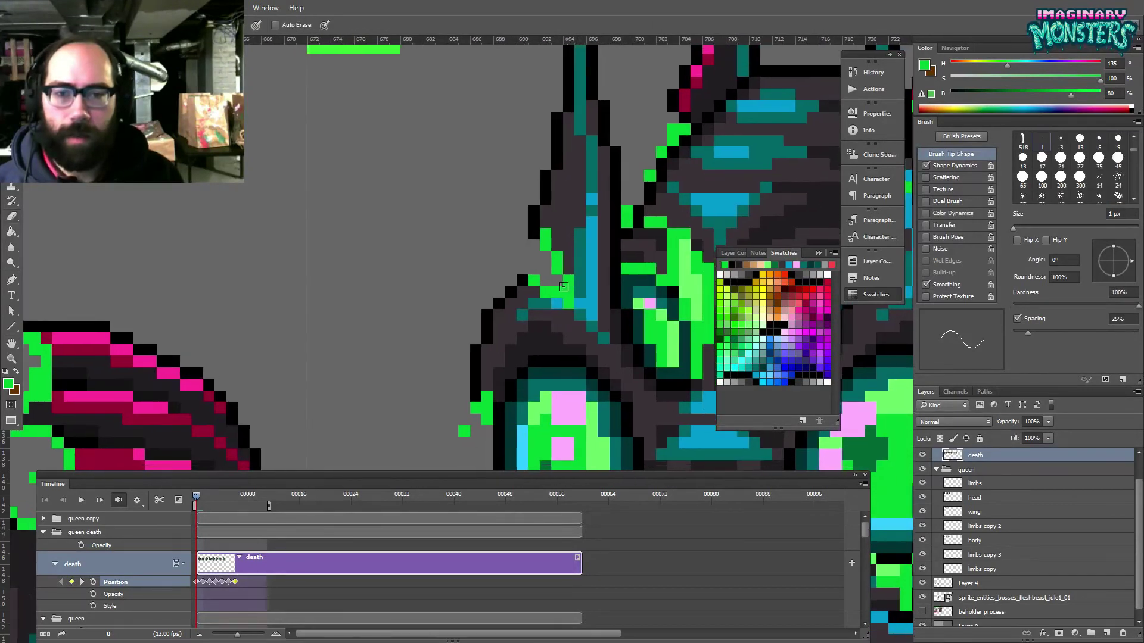
pyautogui.press('e')
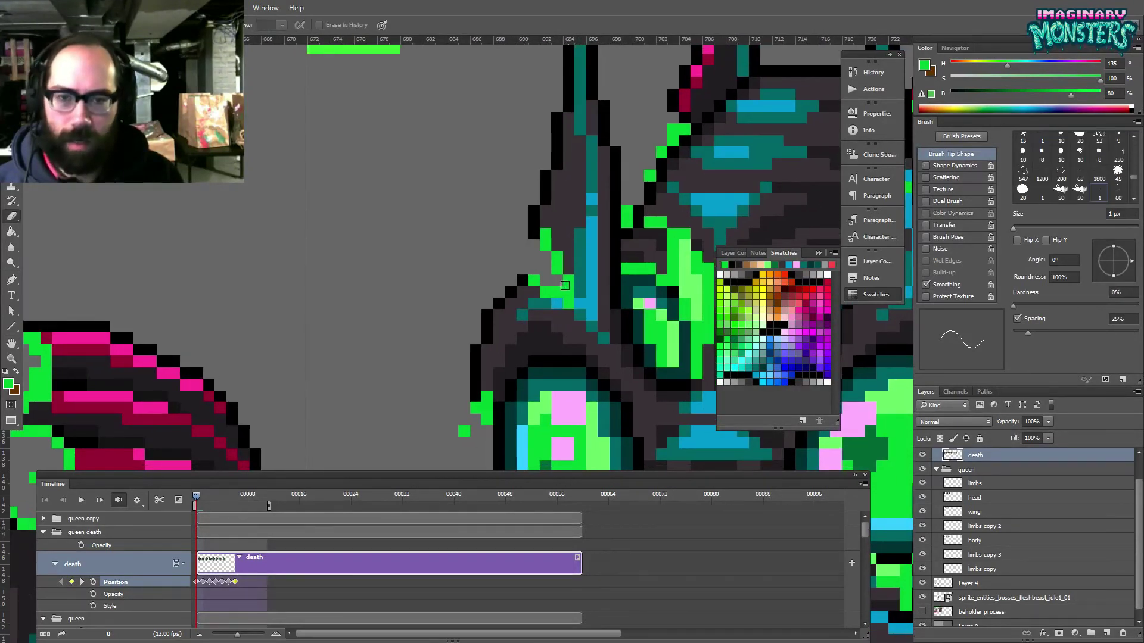
pyautogui.hscroll(1, 562, 287)
pyautogui.scroll(1, 563, 287)
pyautogui.press('b')
pyautogui.moveTo(560, 291); pyautogui.dragTo(560, 327)
pyautogui.keyDown('alt'); pyautogui.click(567, 281); pyautogui.keyUp('alt')
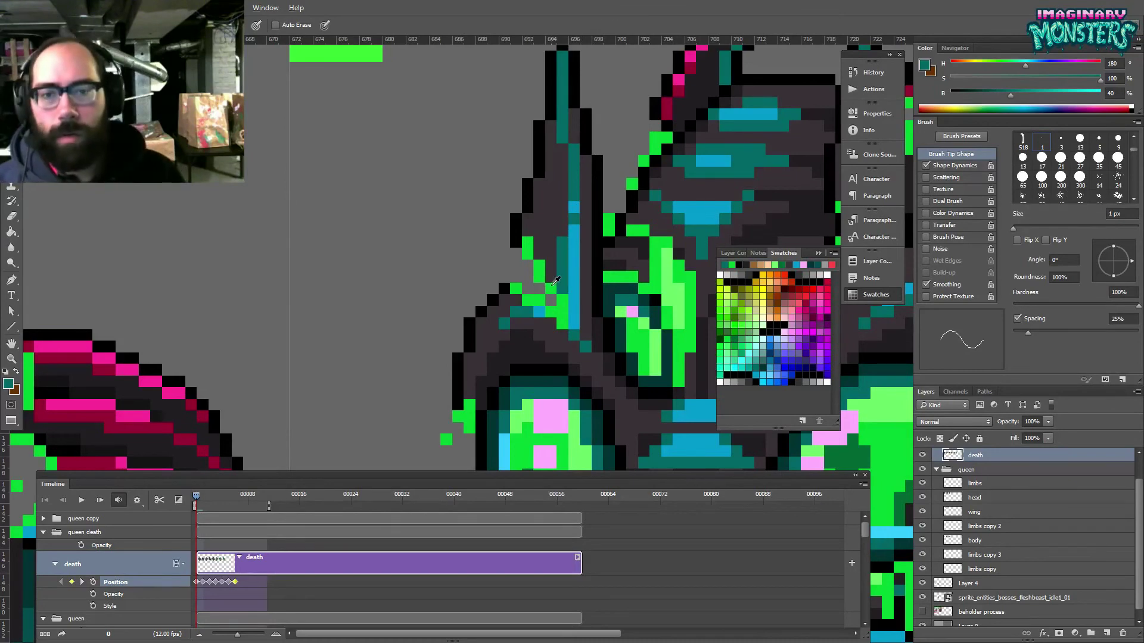
pyautogui.keyDown('alt'); pyautogui.click(553, 284); pyautogui.keyUp('alt')
pyautogui.press('e')
pyautogui.scroll(1, 584, 297)
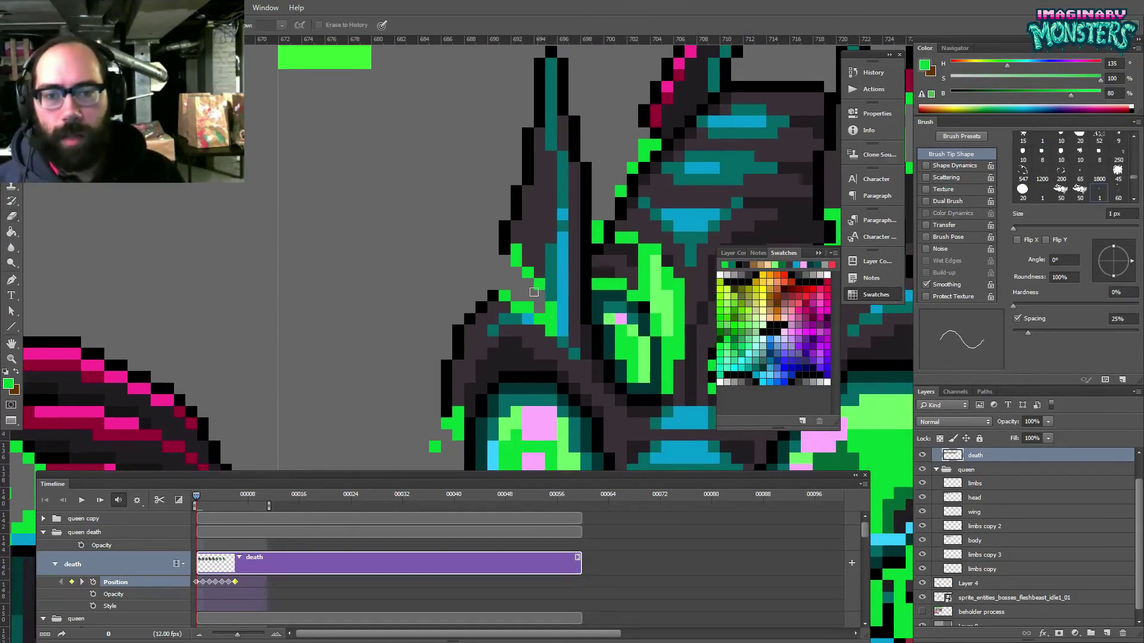
# - Erase the base of the crimson spine at the back of the head and line the broken edges with bright green goo
pyautogui.press('z')
pyautogui.keyDown('alt'); pyautogui.click(578, 296); pyautogui.keyUp('alt')
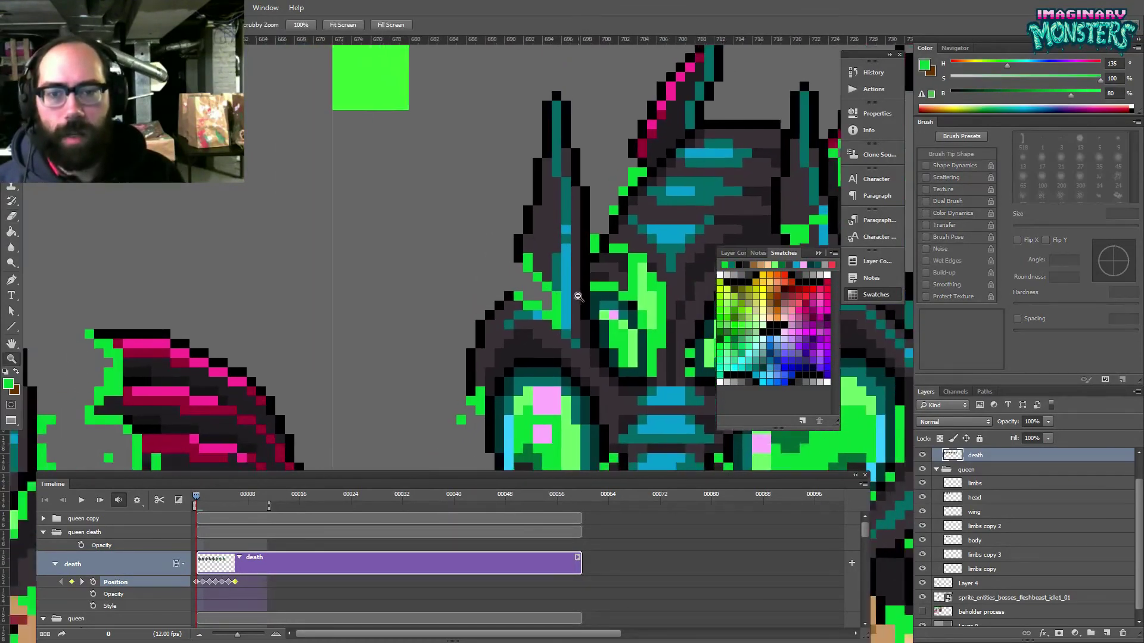
pyautogui.keyDown('alt'); pyautogui.click(578, 296); pyautogui.keyUp('alt')
pyautogui.keyDown('alt'); pyautogui.click(578, 296); pyautogui.keyUp('alt')
pyautogui.keyDown('alt'); pyautogui.click(578, 296); pyautogui.keyUp('alt')
pyautogui.moveTo(712, 299); pyautogui.dragTo(533, 309)
pyautogui.press('b')
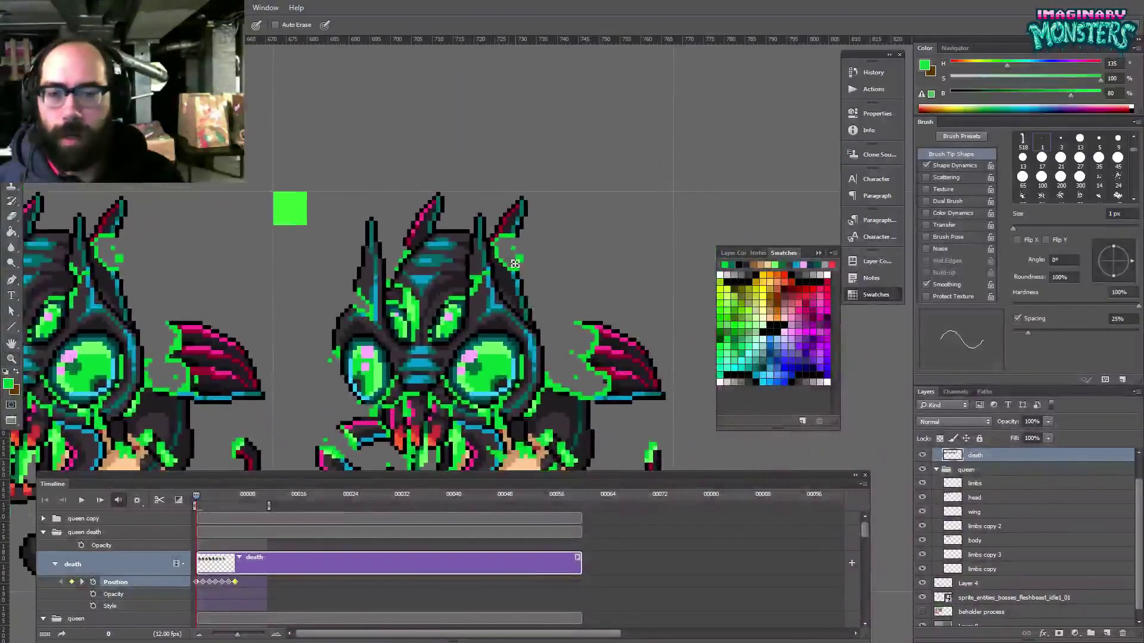
pyautogui.moveTo(517, 252); pyautogui.dragTo(520, 255)
pyautogui.moveTo(437, 282)
pyautogui.mouseDown()
pyautogui.moveTo(524, 286)
pyautogui.moveTo(761, 258)
pyautogui.moveTo(507, 295)
pyautogui.mouseUp()
pyautogui.press('z')
pyautogui.moveTo(584, 258); pyautogui.dragTo(628, 209)
pyautogui.press('b')
pyautogui.keyDown('alt'); pyautogui.click(539, 266); pyautogui.keyUp('alt')
pyautogui.moveTo(534, 281); pyautogui.dragTo(564, 322)
pyautogui.press('e')
pyautogui.moveTo(546, 273); pyautogui.dragTo(542, 282)
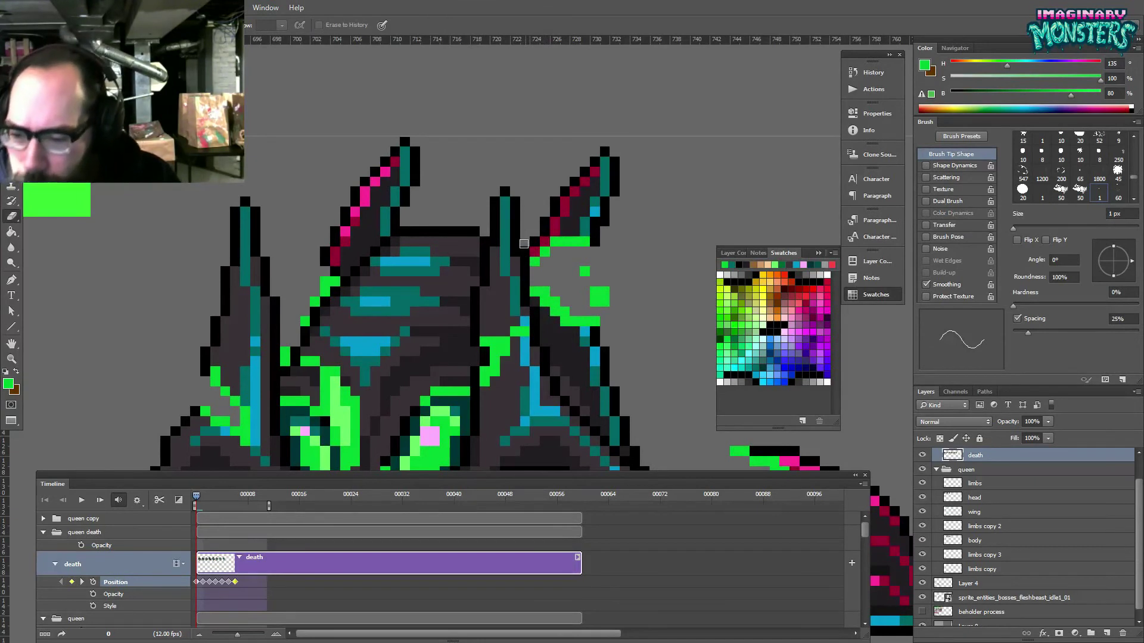
# - Clear the remaining link and old goo between the rear crimson spine and the head, add one green droplet, and extend the spine's green underside
pyautogui.moveTo(534, 291)
pyautogui.mouseDown()
pyautogui.moveTo(484, 283)
pyautogui.moveTo(510, 294)
pyautogui.moveTo(529, 270)
pyautogui.moveTo(544, 292)
pyautogui.moveTo(554, 274)
pyautogui.mouseUp()
pyautogui.press('b')
pyautogui.click(554, 302)
pyautogui.hotkey('ctrl', 'z')
pyautogui.click(564, 302)
pyautogui.moveTo(540, 250)
pyautogui.mouseDown()
pyautogui.moveTo(541, 270)
pyautogui.moveTo(548, 244)
pyautogui.moveTo(496, 263)
pyautogui.moveTo(486, 254)
pyautogui.moveTo(496, 253)
pyautogui.mouseUp()
pyautogui.press('e')
pyautogui.press('b')
pyautogui.click(496, 243)
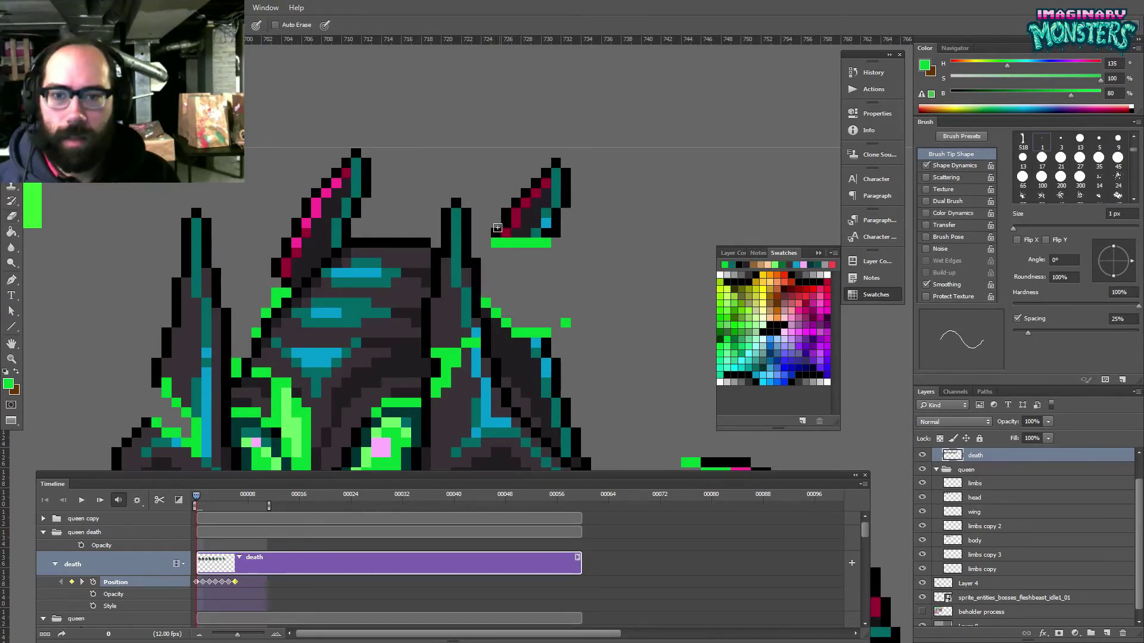
pyautogui.press('e')
pyautogui.moveTo(486, 275)
pyautogui.mouseDown()
pyautogui.moveTo(666, 248)
pyautogui.moveTo(657, 254)
pyautogui.mouseUp()
pyautogui.moveTo(480, 229); pyautogui.dragTo(474, 227)
pyautogui.press('b')
# - Retouch the rim of the larger eye in the last death frame with pixels in colours sampled from the eye
pyautogui.keyDown('alt'); pyautogui.click(449, 274); pyautogui.keyUp('alt')
pyautogui.press('z')
pyautogui.moveTo(534, 248); pyautogui.dragTo(482, 280)
pyautogui.moveTo(526, 322); pyautogui.dragTo(423, 223)
pyautogui.moveTo(295, 360); pyautogui.dragTo(318, 378)
pyautogui.moveTo(197, 498)
pyautogui.mouseDown()
pyautogui.moveTo(222, 498)
pyautogui.moveTo(185, 505)
pyautogui.mouseUp()
pyautogui.moveTo(503, 291)
pyautogui.mouseDown()
pyautogui.moveTo(477, 301)
pyautogui.moveTo(519, 279)
pyautogui.mouseUp()
pyautogui.press('b')
pyautogui.keyDown('alt'); pyautogui.click(461, 293); pyautogui.keyUp('alt')
pyautogui.click(462, 288)
pyautogui.keyDown('alt'); pyautogui.click(465, 275); pyautogui.keyUp('alt')
pyautogui.moveTo(320, 291); pyautogui.dragTo(379, 296)
# - Touch up the lower edge of the smaller eye with sampled eye colours, and pick the dark green of the larger eye's pupil
pyautogui.keyDown('alt'); pyautogui.click(300, 286); pyautogui.keyUp('alt')
pyautogui.moveTo(302, 281); pyautogui.dragTo(335, 319)
pyautogui.keyDown('alt'); pyautogui.click(299, 269); pyautogui.keyUp('alt')
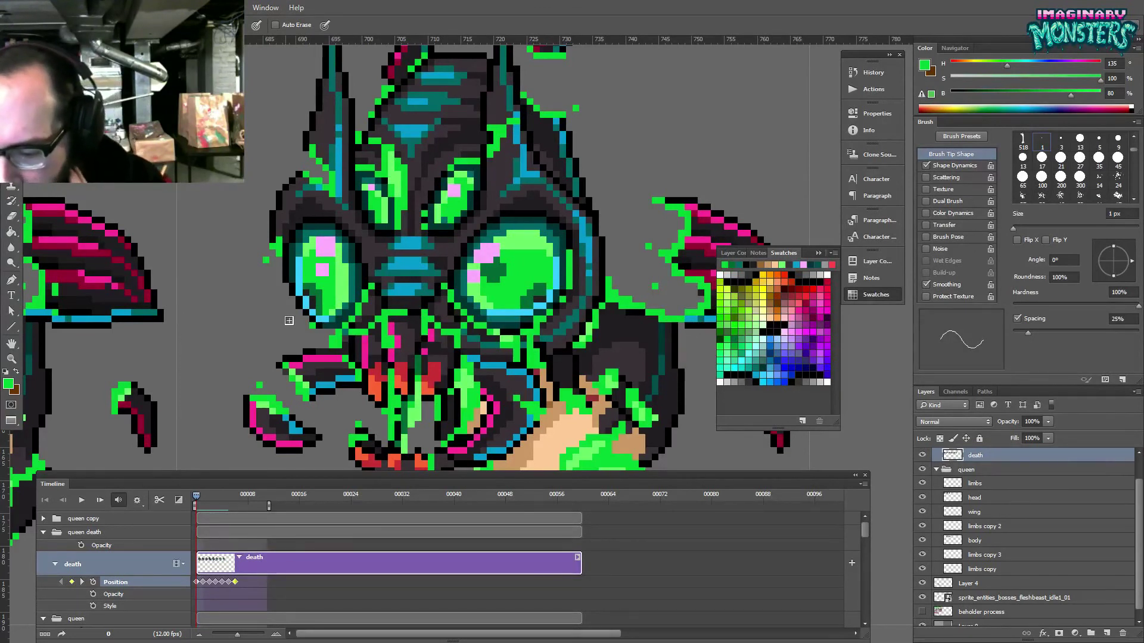
pyautogui.moveTo(517, 254); pyautogui.dragTo(496, 280)
pyautogui.keyDown('alt'); pyautogui.click(479, 296); pyautogui.keyUp('alt')
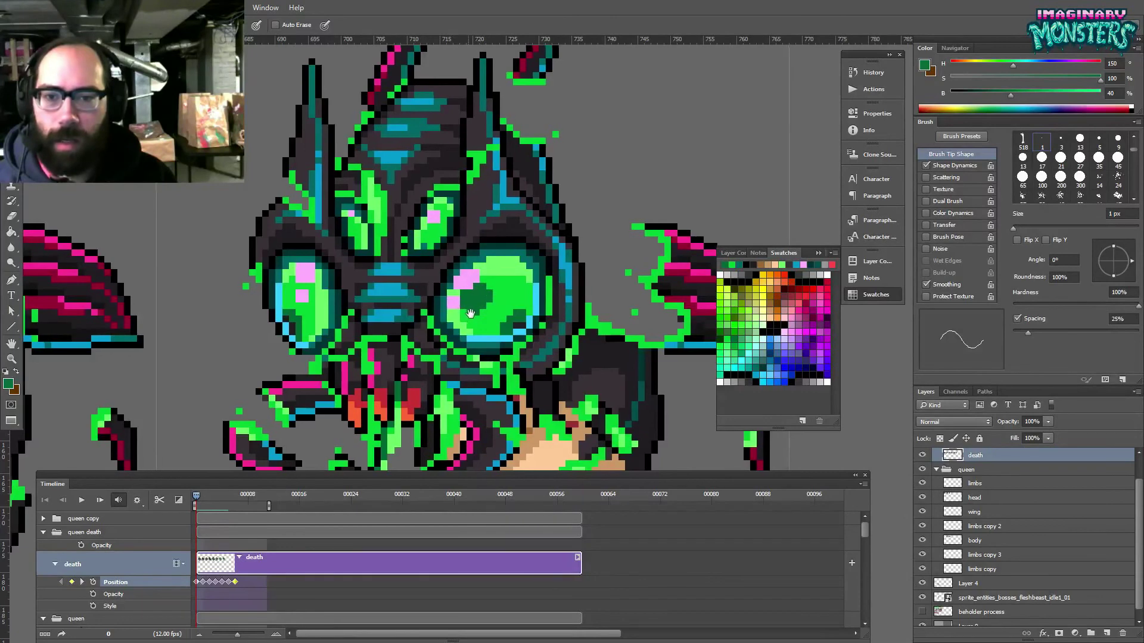
pyautogui.moveTo(468, 314); pyautogui.dragTo(479, 314)
pyautogui.moveTo(313, 295); pyautogui.dragTo(337, 295)
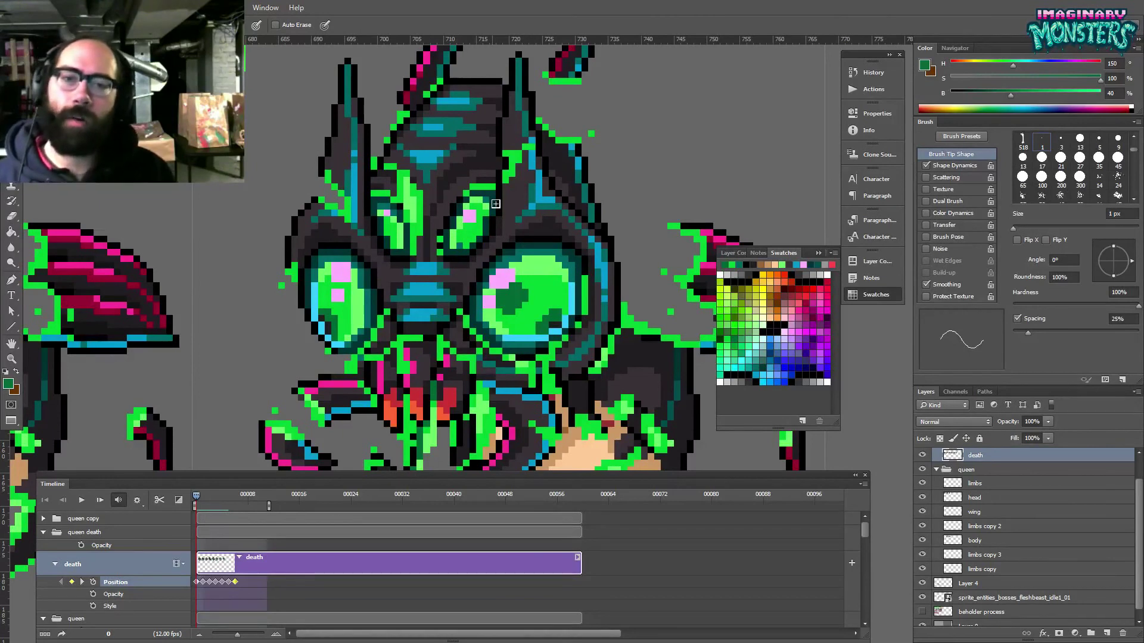
# - Compare the last two death frames as a whole, then examine the mouth, belly and head damage up close
pyautogui.moveTo(468, 326); pyautogui.dragTo(495, 292)
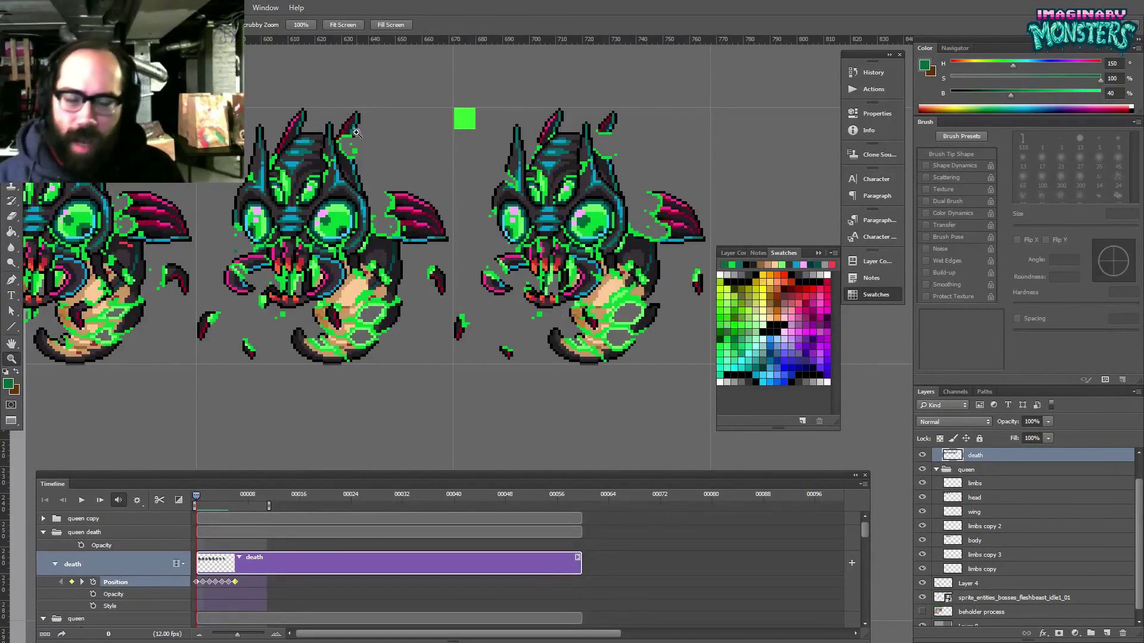
pyautogui.moveTo(583, 275); pyautogui.dragTo(565, 288)
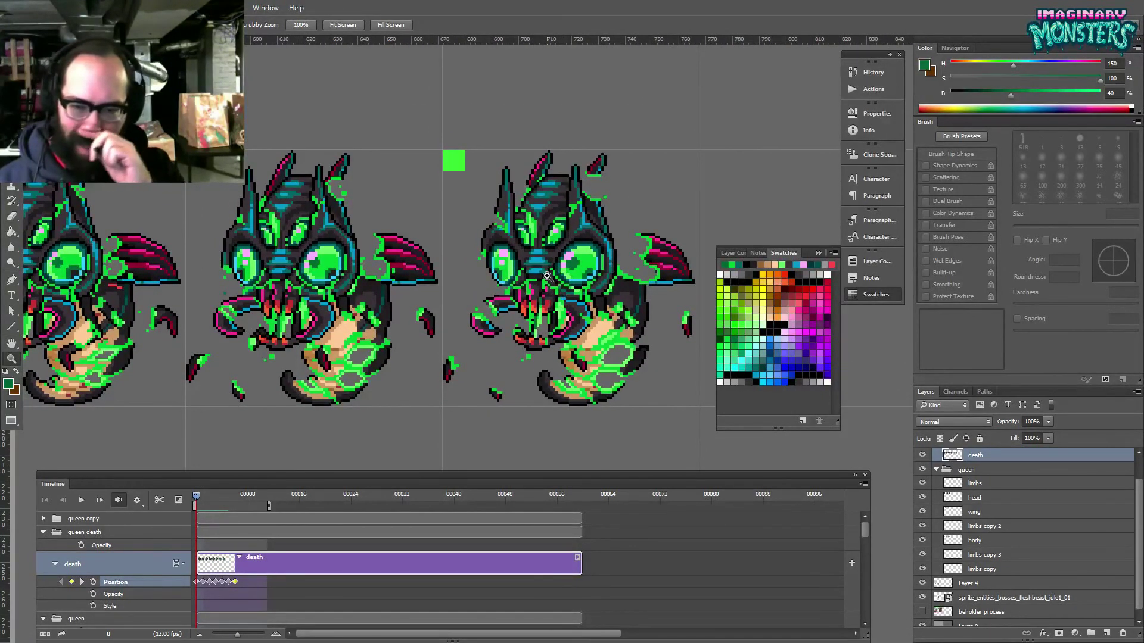
pyautogui.moveTo(634, 343); pyautogui.dragTo(637, 299)
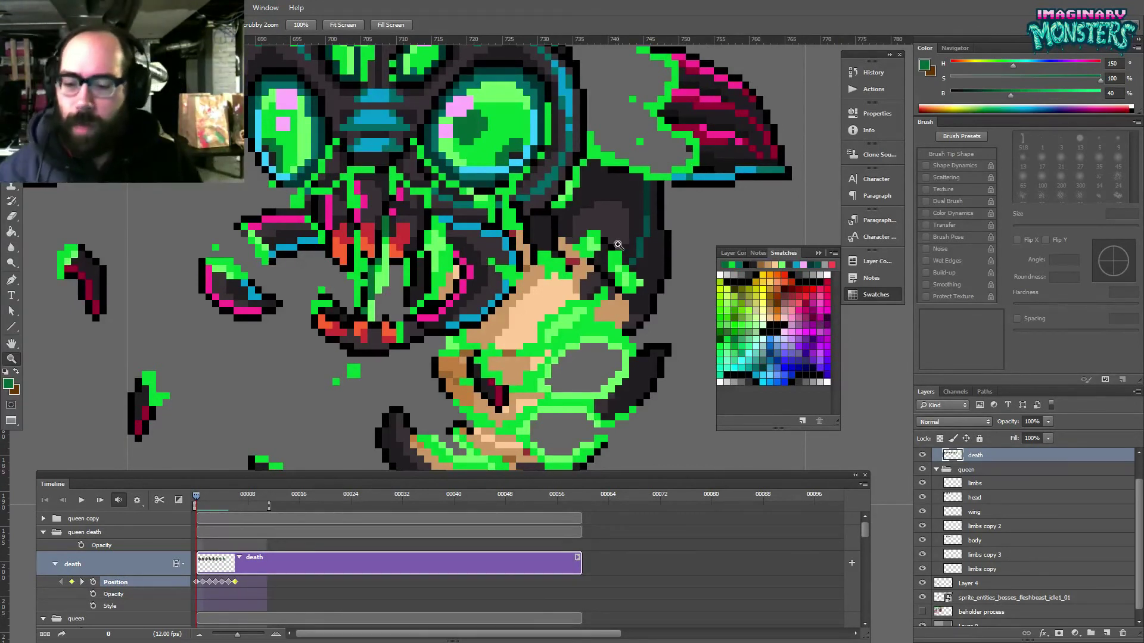
pyautogui.moveTo(562, 231); pyautogui.dragTo(536, 316)
pyautogui.moveTo(415, 199)
pyautogui.mouseDown()
pyautogui.moveTo(492, 226)
pyautogui.moveTo(515, 260)
pyautogui.moveTo(484, 325)
pyautogui.mouseUp()
pyautogui.press('b')
pyautogui.moveTo(164, 265); pyautogui.dragTo(633, 296)
pyautogui.moveTo(712, 273); pyautogui.dragTo(395, 294)
pyautogui.moveTo(475, 287); pyautogui.dragTo(578, 273)
# - Erase more of the goo at the base of the horn above the smaller eye to widen the gap
pyautogui.keyDown('alt'); pyautogui.click(544, 258); pyautogui.keyUp('alt')
pyautogui.press('e')
pyautogui.moveTo(560, 275); pyautogui.dragTo(507, 267)
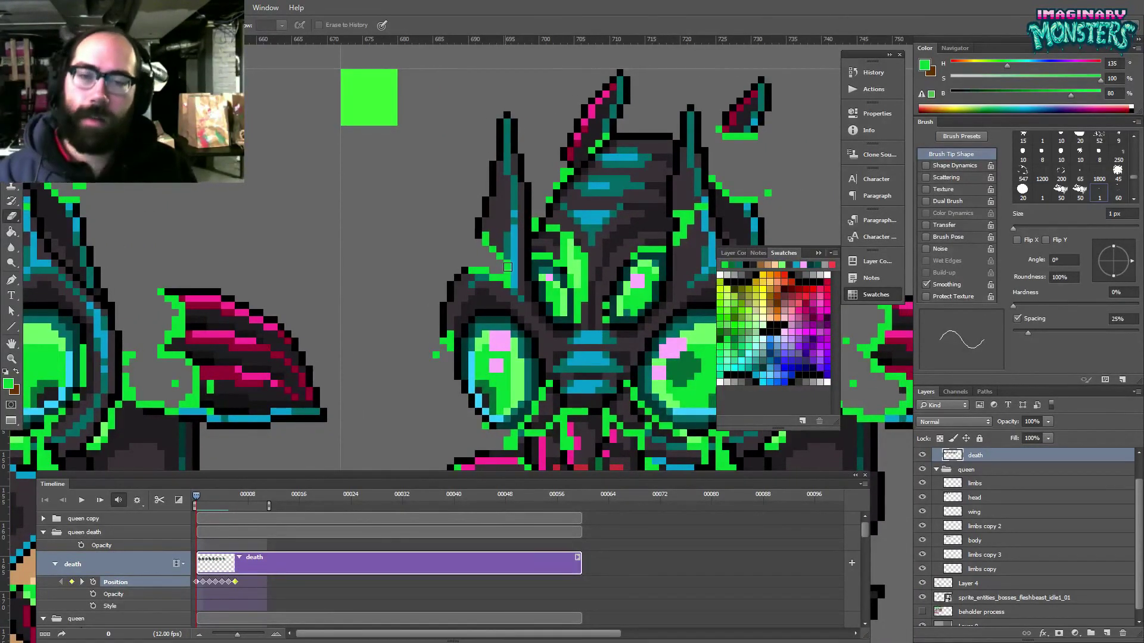
# - Examine the last death frame beside the preceding ones to check how the wounds and loose pieces progress
pyautogui.moveTo(659, 395); pyautogui.dragTo(524, 316)
pyautogui.press('z')
pyautogui.scroll(1, 523, 316)
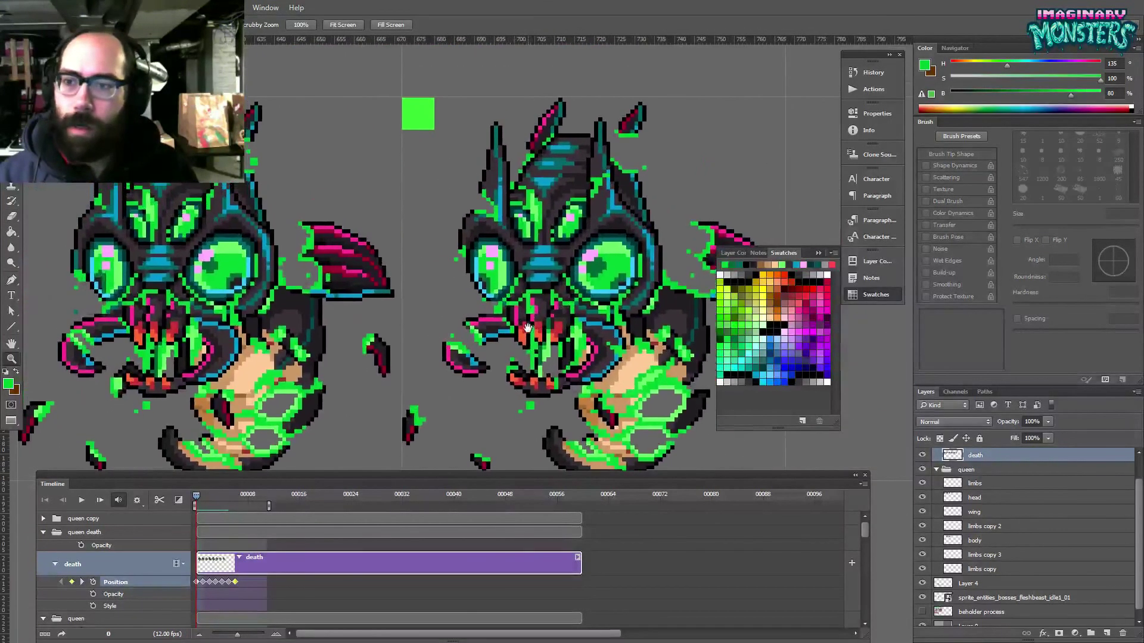
pyautogui.press('e')
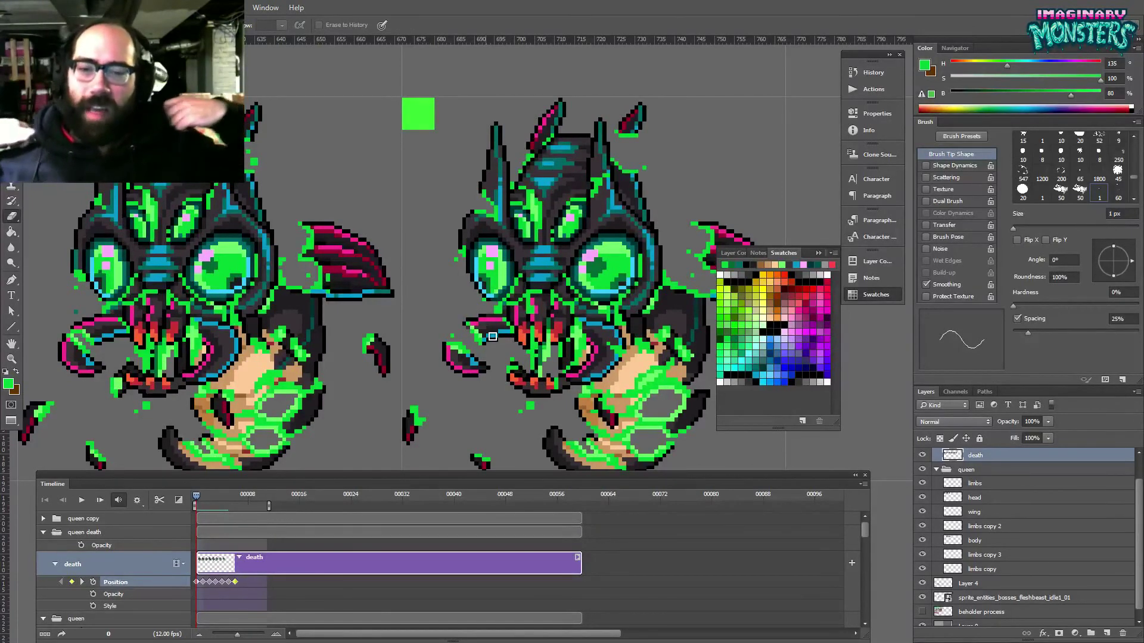
pyautogui.moveTo(563, 294); pyautogui.dragTo(597, 209)
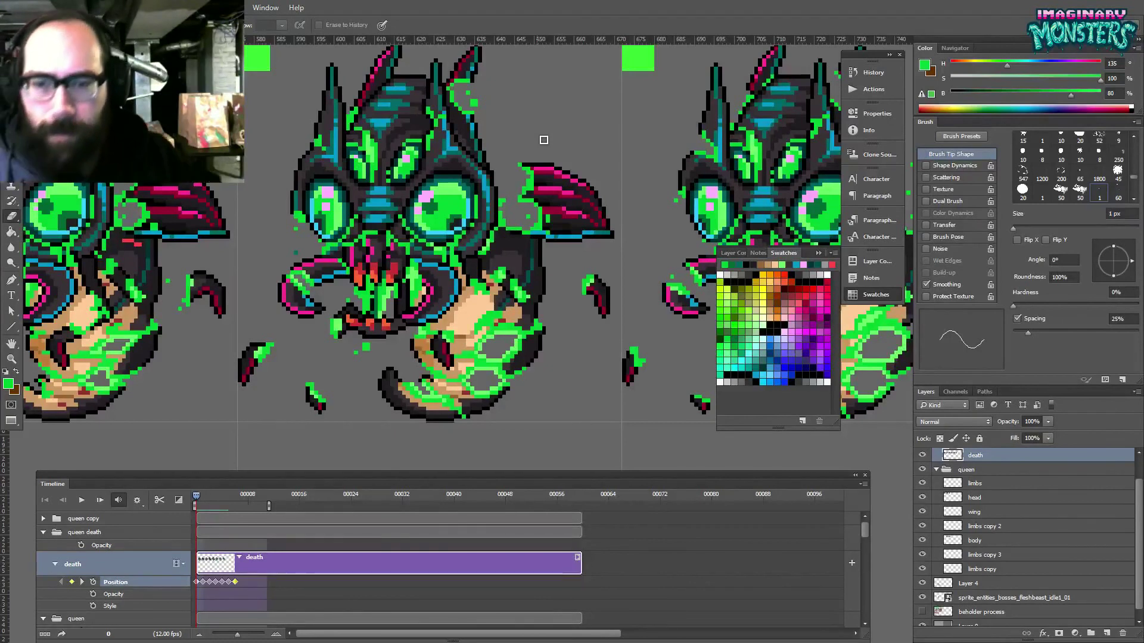
pyautogui.moveTo(512, 159); pyautogui.dragTo(179, 221)
pyautogui.moveTo(528, 188); pyautogui.dragTo(476, 144)
pyautogui.moveTo(406, 128); pyautogui.dragTo(413, 137)
pyautogui.press('b')
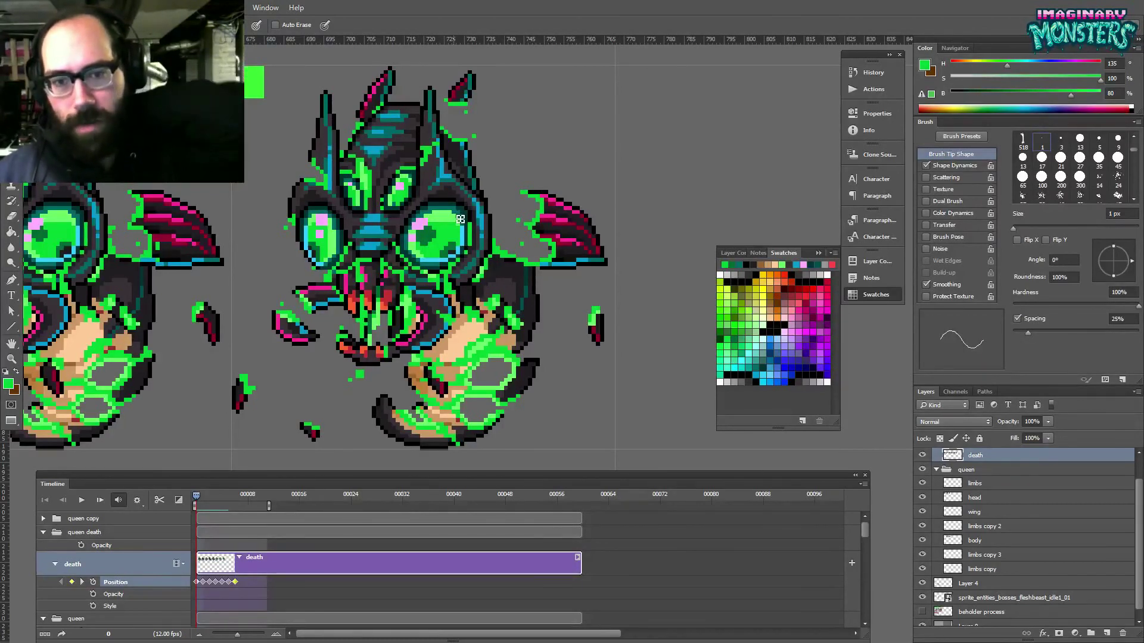
pyautogui.moveTo(477, 253); pyautogui.dragTo(596, 212)
pyautogui.moveTo(496, 274); pyautogui.dragTo(558, 275)
# - Thin out the green goo strands inside the open mouth of the last death frame
pyautogui.press('e')
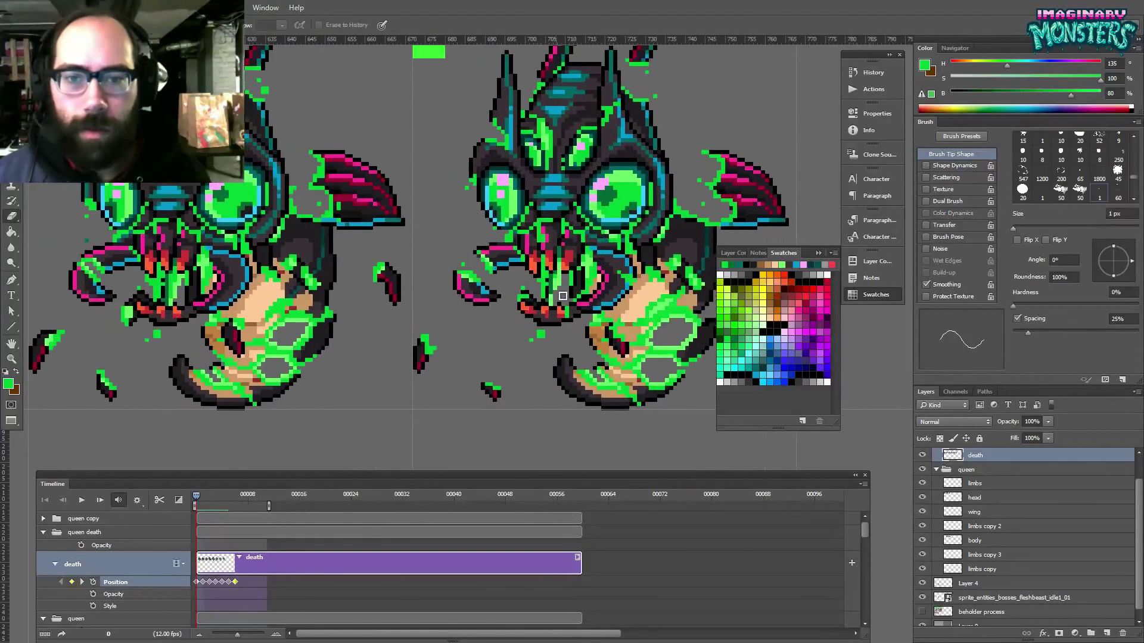
pyautogui.moveTo(569, 319)
pyautogui.mouseDown()
pyautogui.moveTo(579, 311)
pyautogui.moveTo(579, 322)
pyautogui.moveTo(536, 320)
pyautogui.moveTo(599, 331)
pyautogui.mouseUp()
pyautogui.press('b')
pyautogui.keyDown('alt'); pyautogui.click(574, 310); pyautogui.keyUp('alt')
# - Add a Position keyframe to the death layer at frame 7 and shift the layer so the last death pose fills the first cell
pyautogui.press('z')
pyautogui.moveTo(589, 325); pyautogui.dragTo(526, 305)
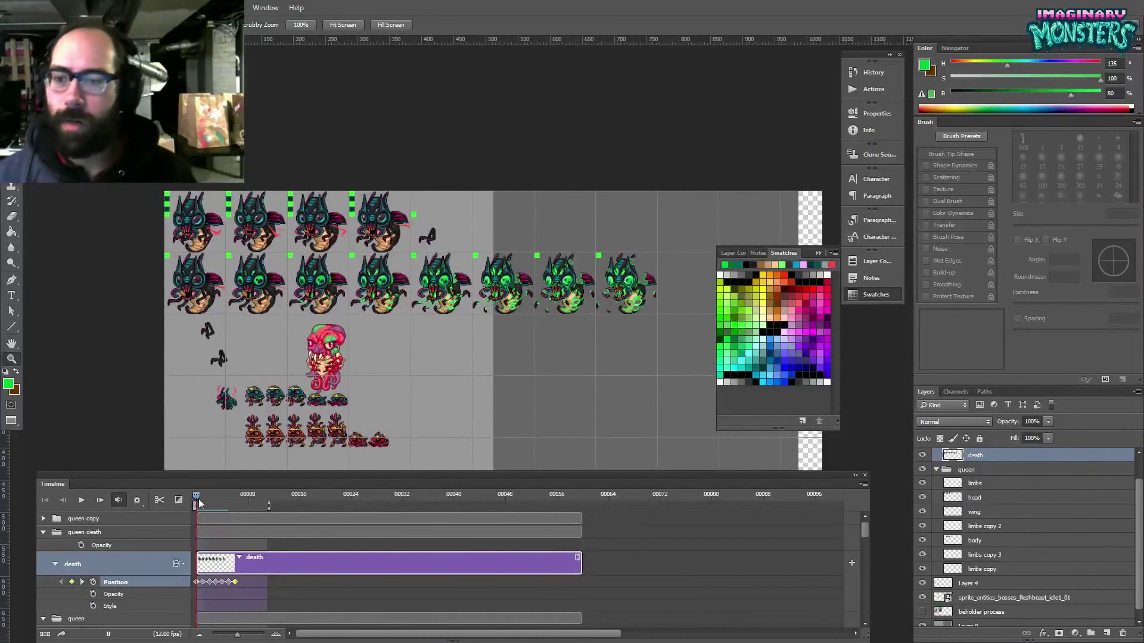
pyautogui.moveTo(201, 496); pyautogui.dragTo(240, 504)
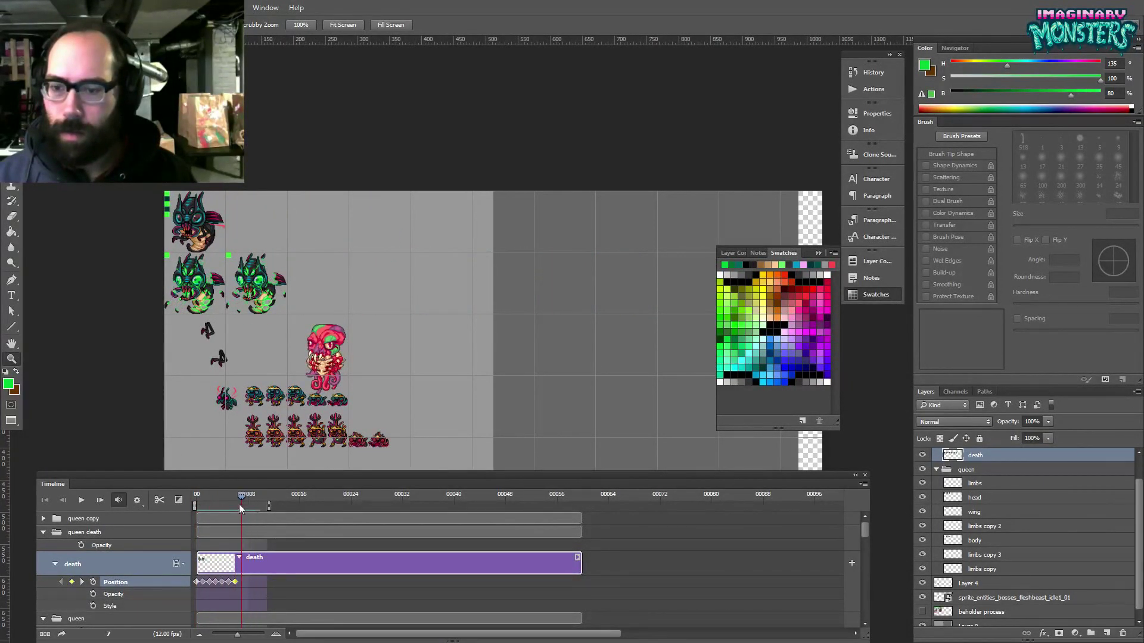
pyautogui.click(71, 582)
pyautogui.moveTo(231, 275); pyautogui.dragTo(219, 311)
pyautogui.press('v')
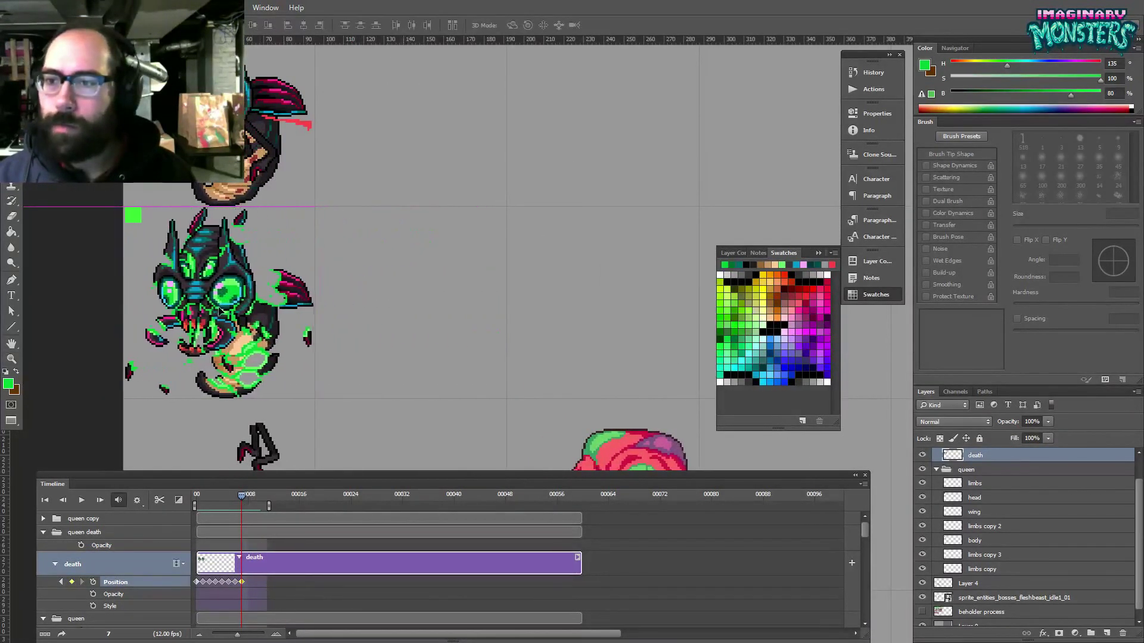
# - End the timeline work area at frame 8 and preview the death animation by playing and scrubbing it
pyautogui.moveTo(268, 506); pyautogui.dragTo(252, 505)
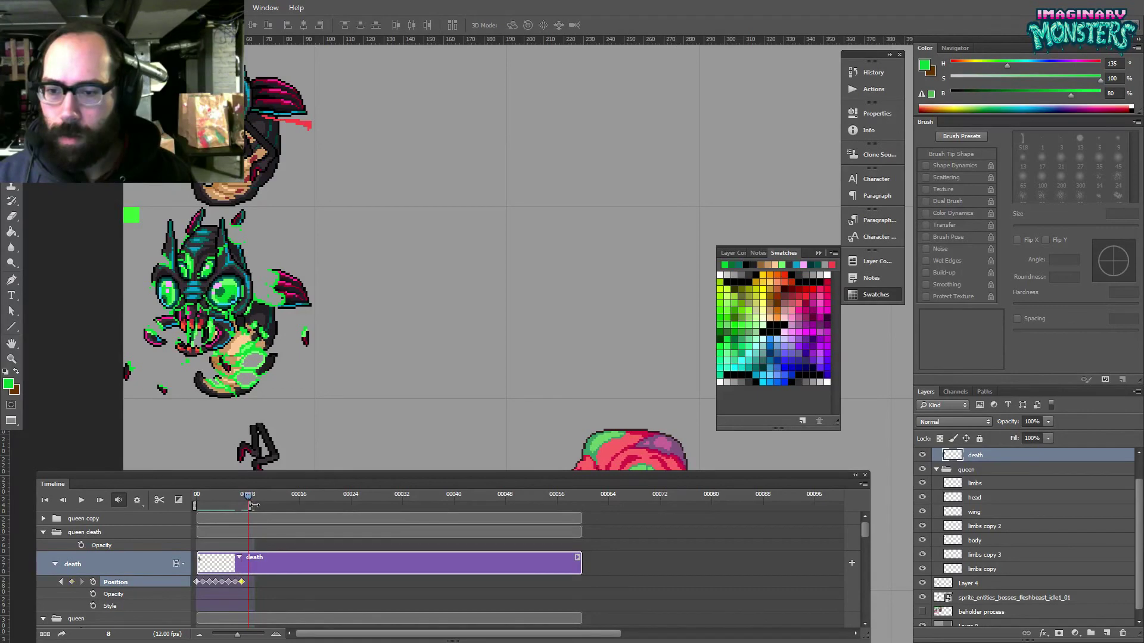
pyautogui.press('space')
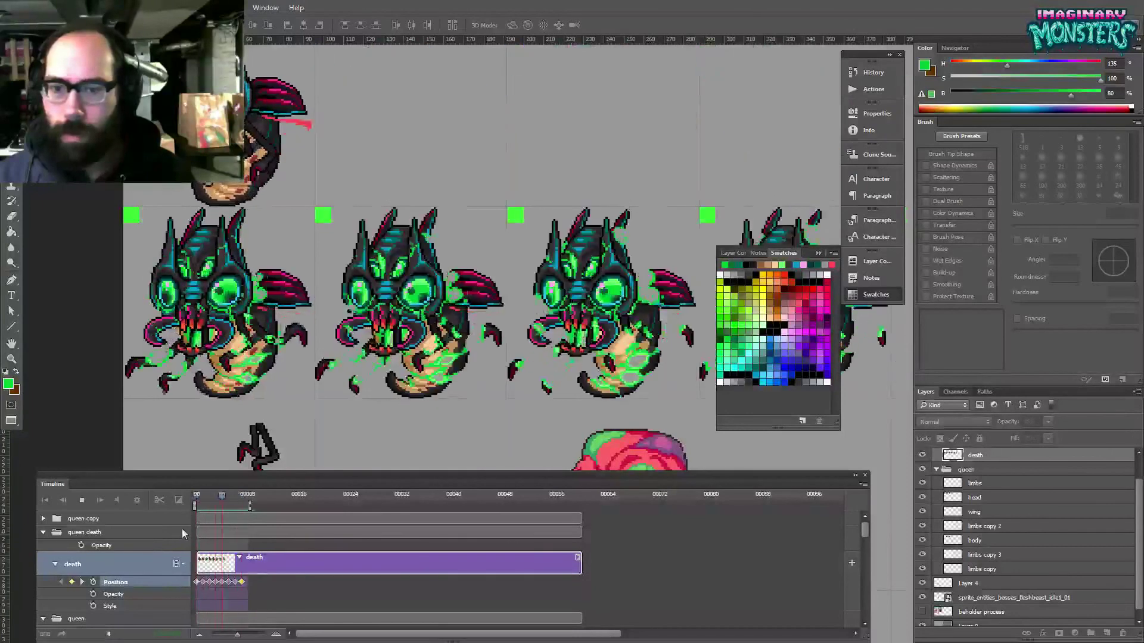
pyautogui.press('space')
pyautogui.moveTo(237, 496)
pyautogui.mouseDown()
pyautogui.moveTo(247, 499)
pyautogui.moveTo(208, 500)
pyautogui.moveTo(244, 507)
pyautogui.moveTo(205, 513)
pyautogui.moveTo(237, 515)
pyautogui.mouseUp()
pyautogui.press('Left')
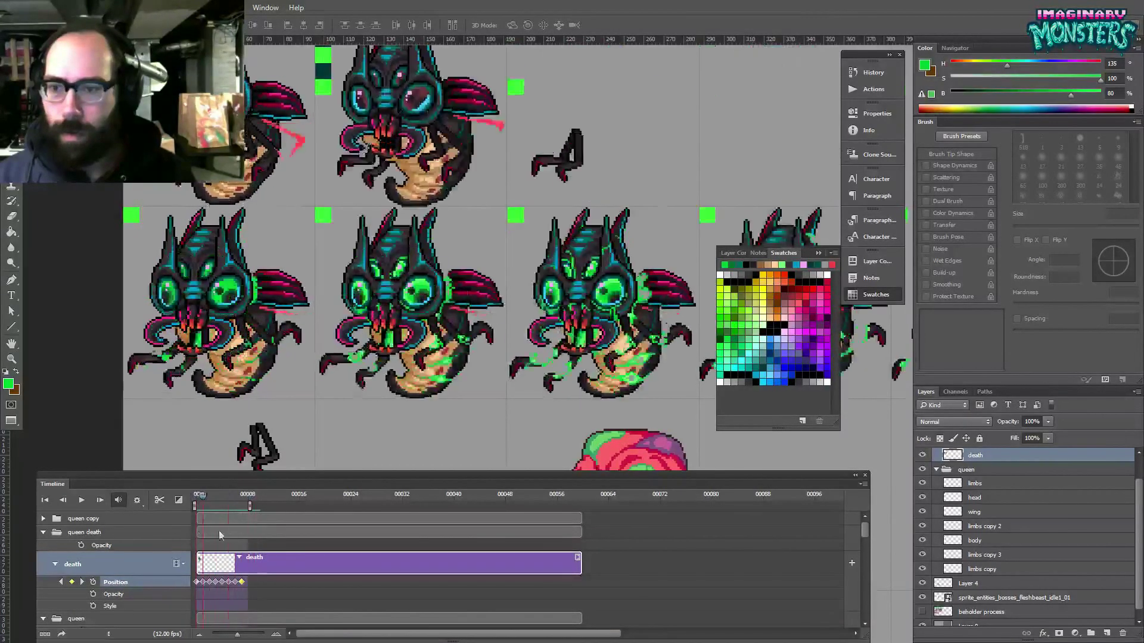
pyautogui.press('space')
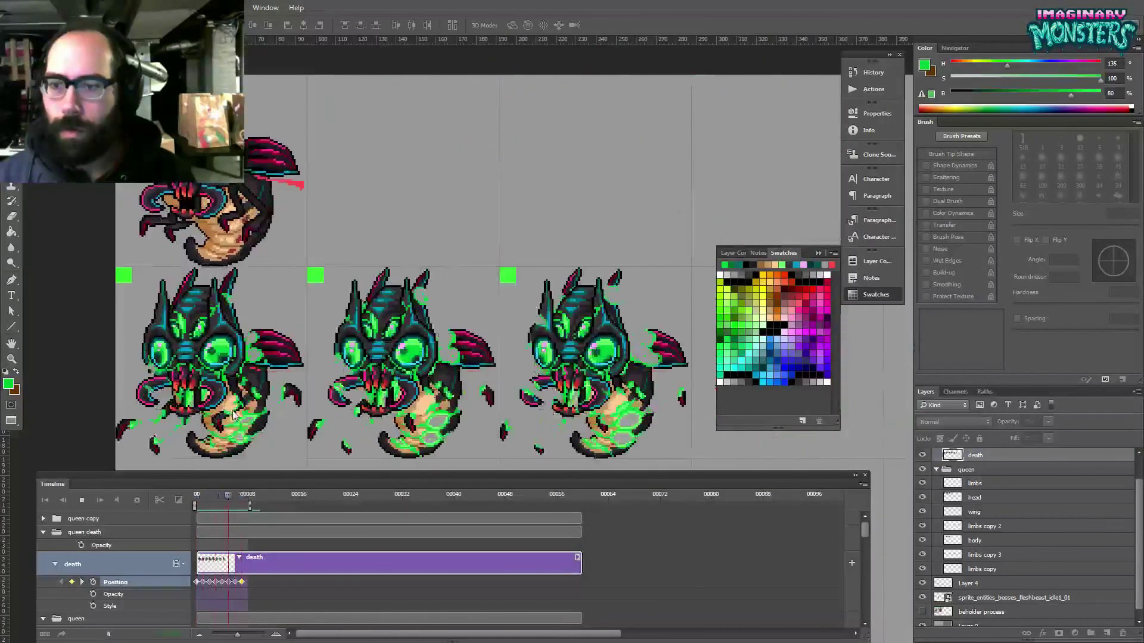
pyautogui.press('space')
pyautogui.moveTo(232, 429); pyautogui.dragTo(252, 403)
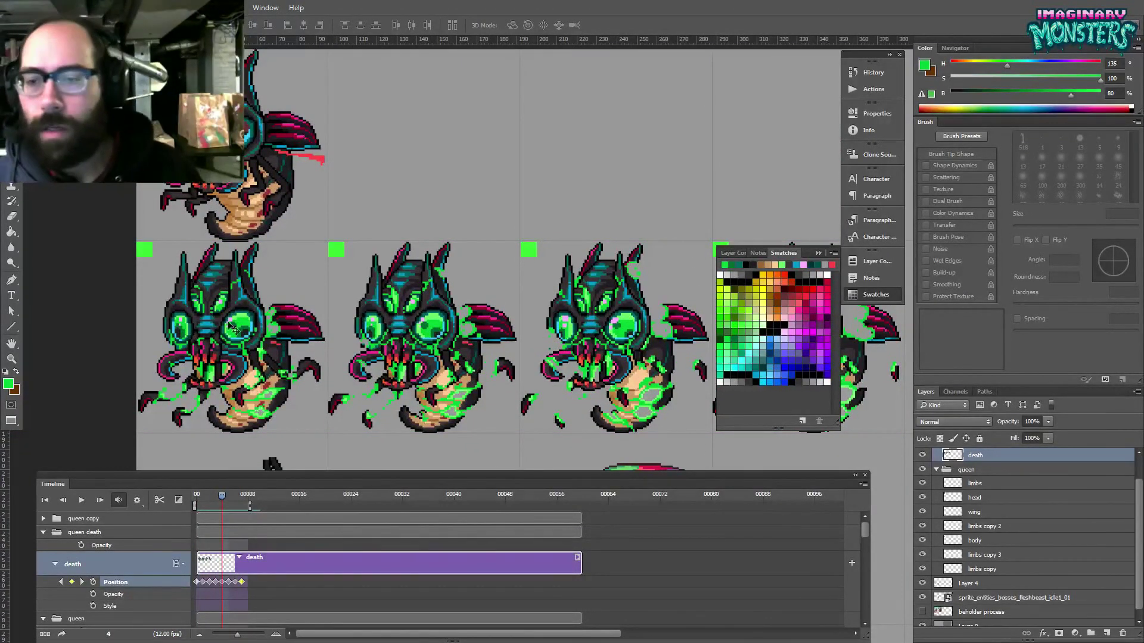
# - Switch the document to full-screen view to see the death animation without the interface
pyautogui.click(332, 364)
pyautogui.press('f')
pyautogui.press('f')
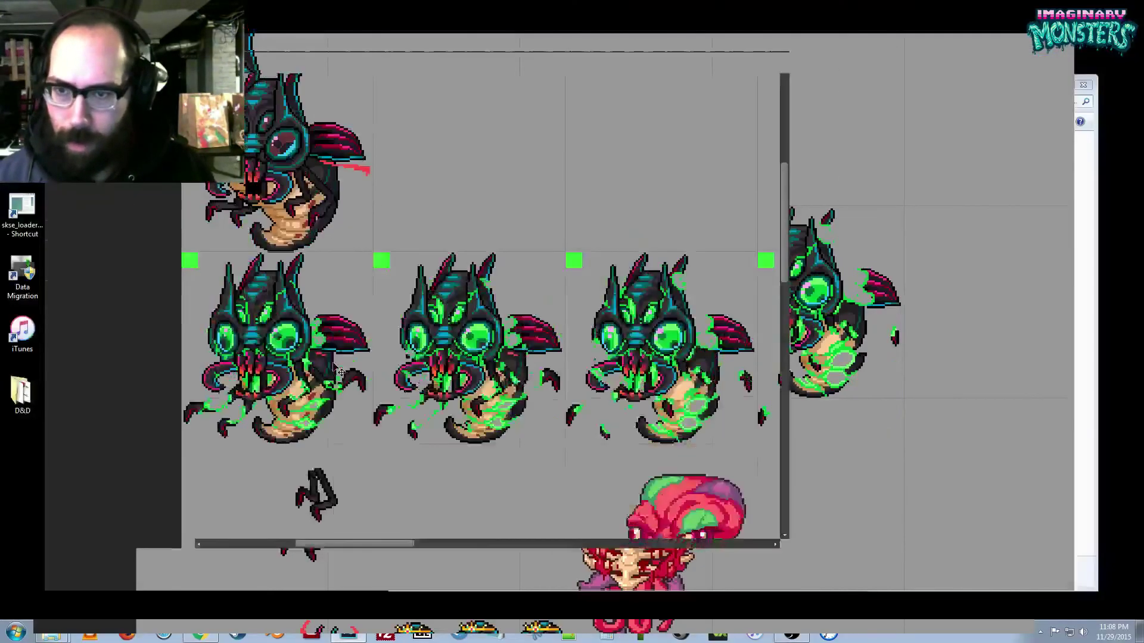